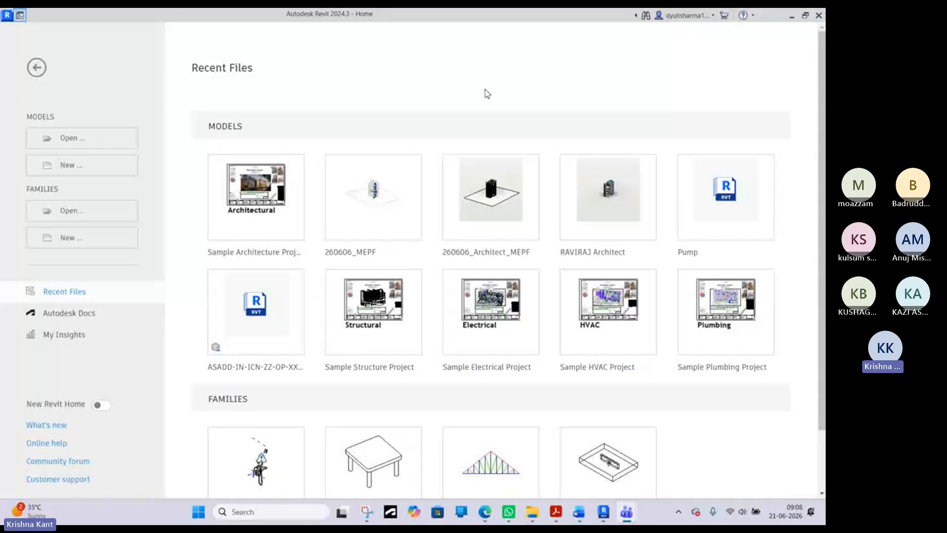
# - Open the recent 260606_MEPF model and look through its electrical, mechanical and plumbing views
pyautogui.click(379, 218)
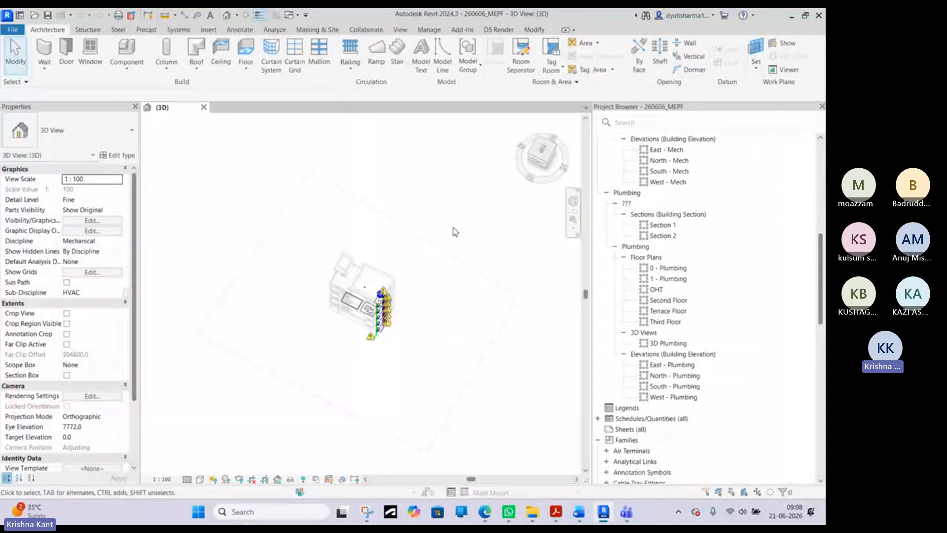
pyautogui.scroll(4, 681, 203)
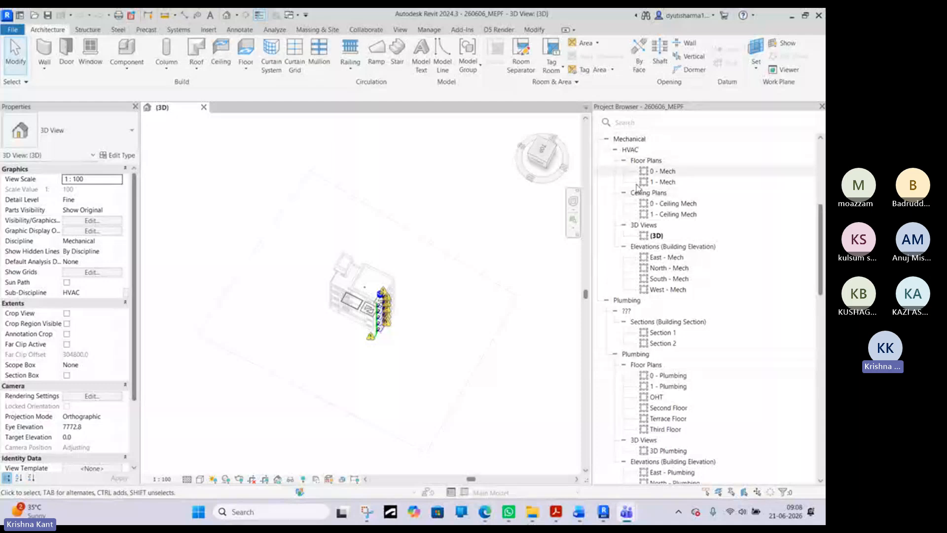
pyautogui.scroll(-2, 643, 225)
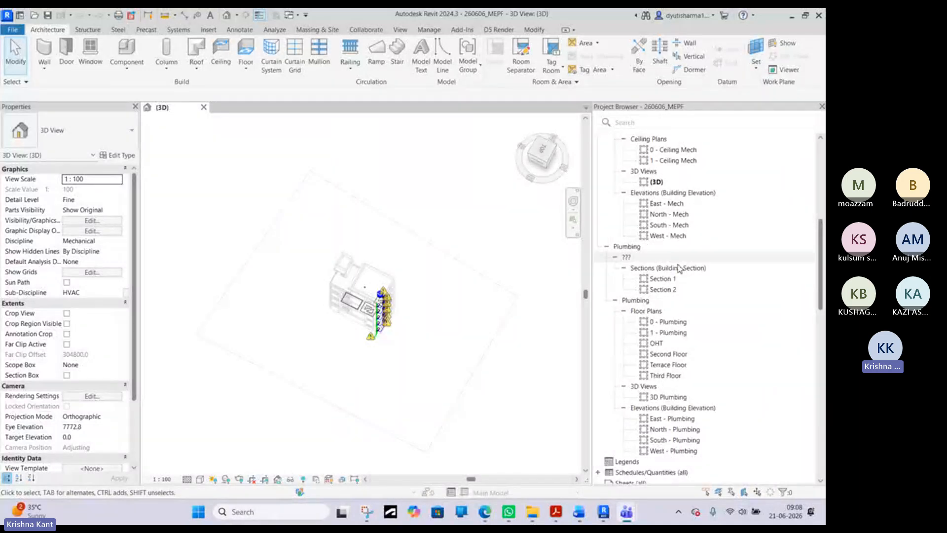
pyautogui.scroll(7, 679, 268)
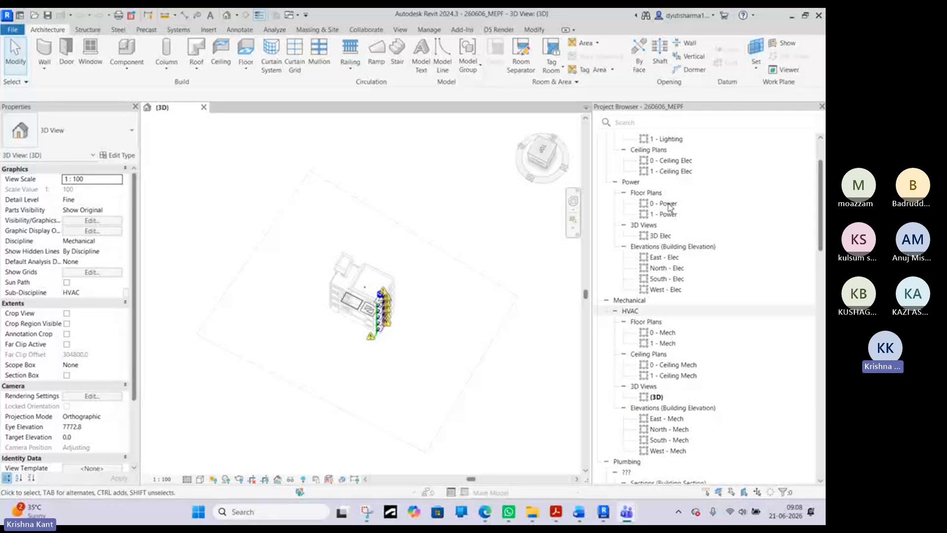
pyautogui.scroll(2, 669, 206)
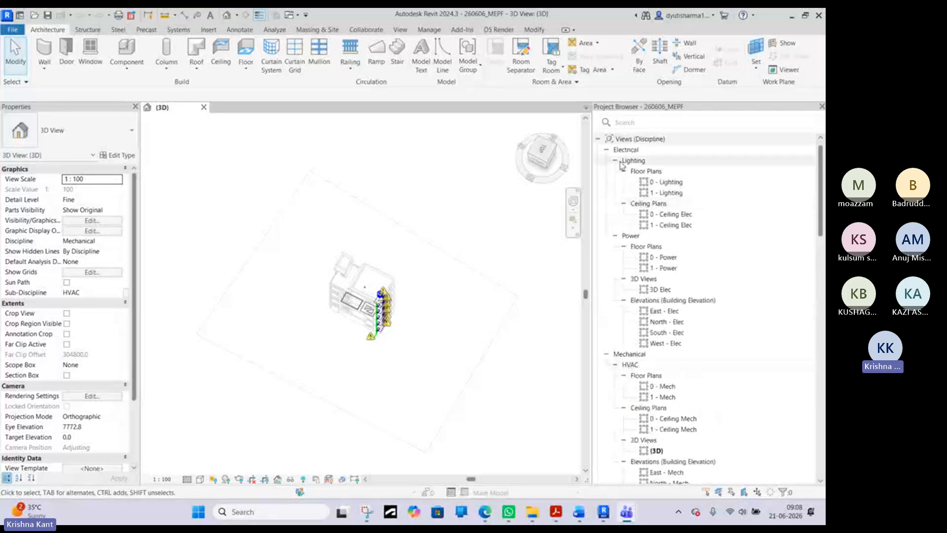
pyautogui.scroll(-2, 647, 277)
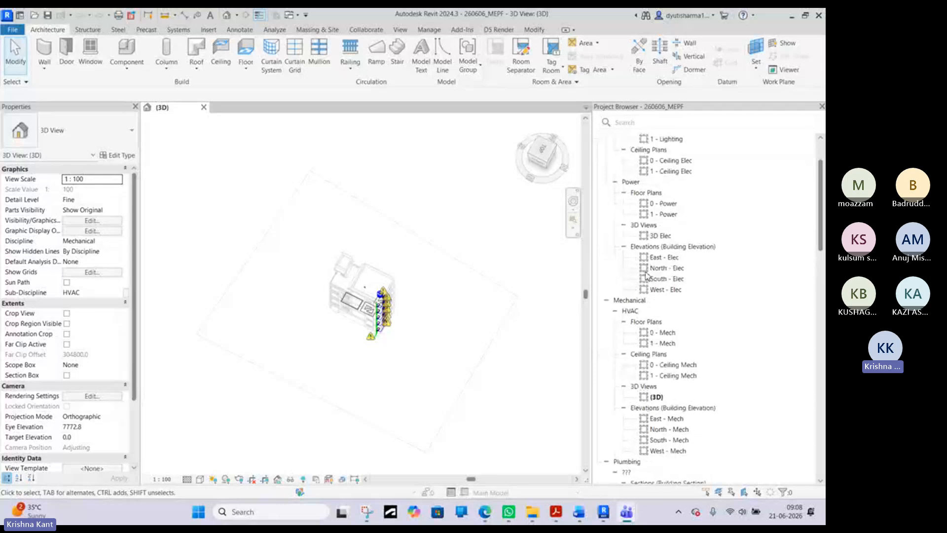
pyautogui.scroll(-4, 646, 278)
pyautogui.scroll(4, 648, 304)
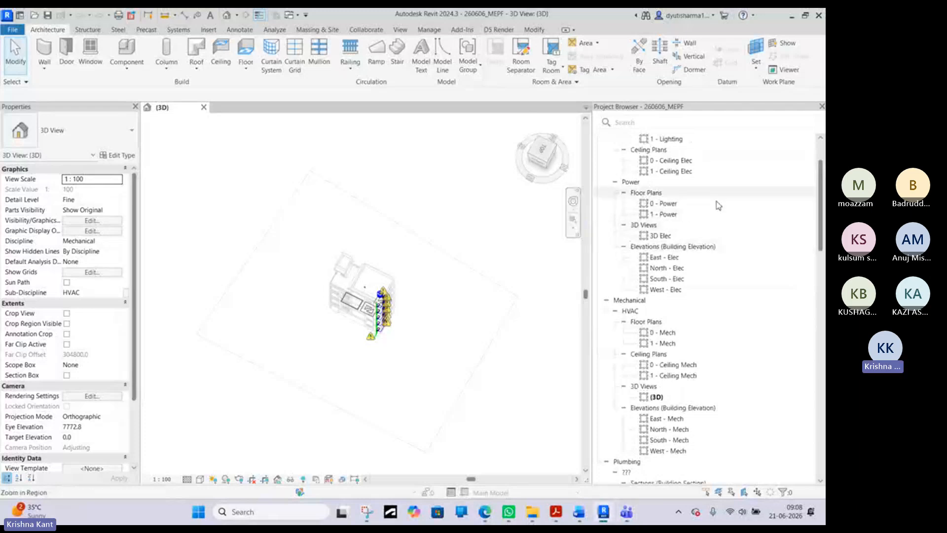
pyautogui.scroll(5, 719, 205)
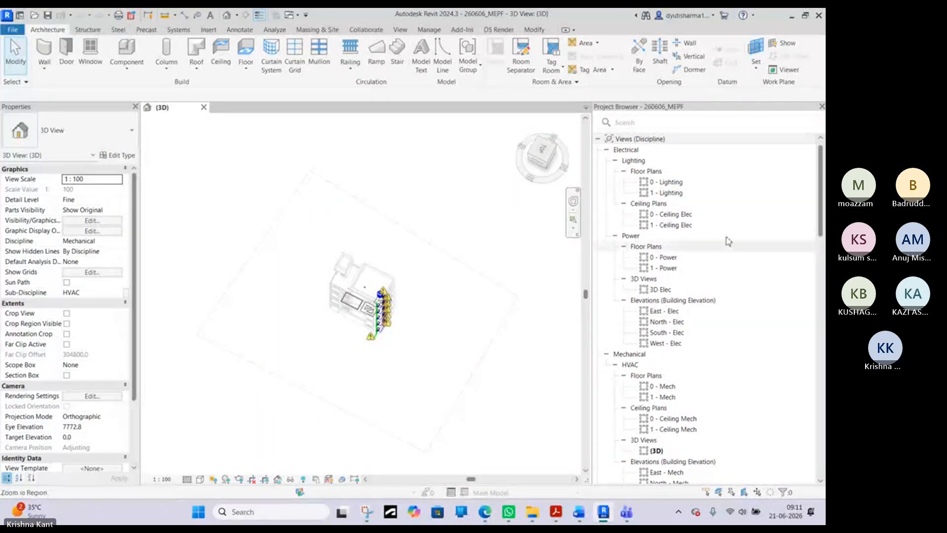
# - Open the 0 - Ceiling Elec reflected ceiling plan and compare its ceilings with those in the 3D view
pyautogui.doubleClick(695, 217)
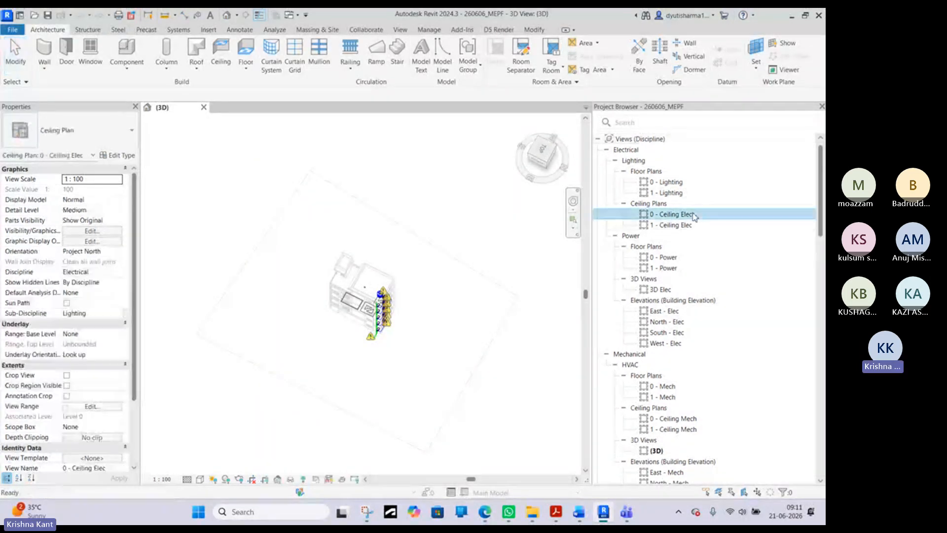
pyautogui.scroll(4, 391, 215)
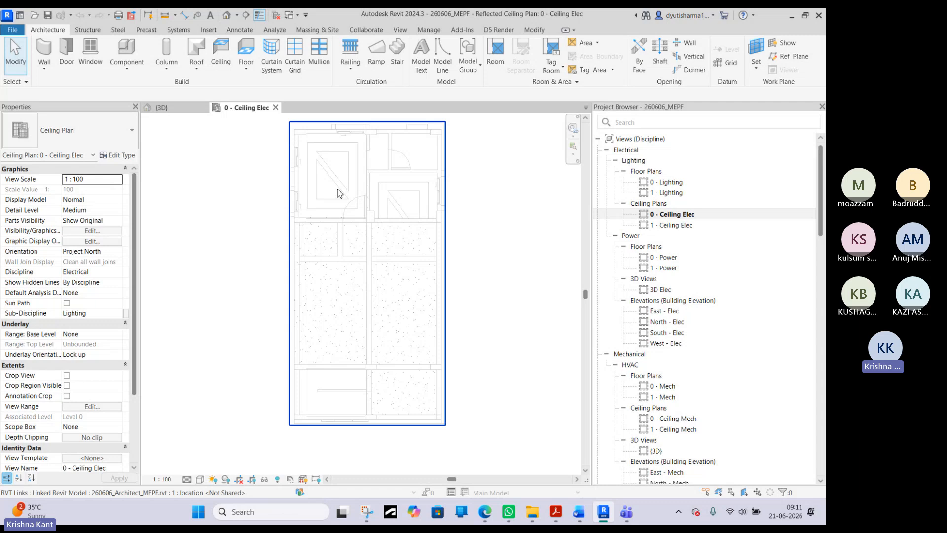
pyautogui.click(177, 112)
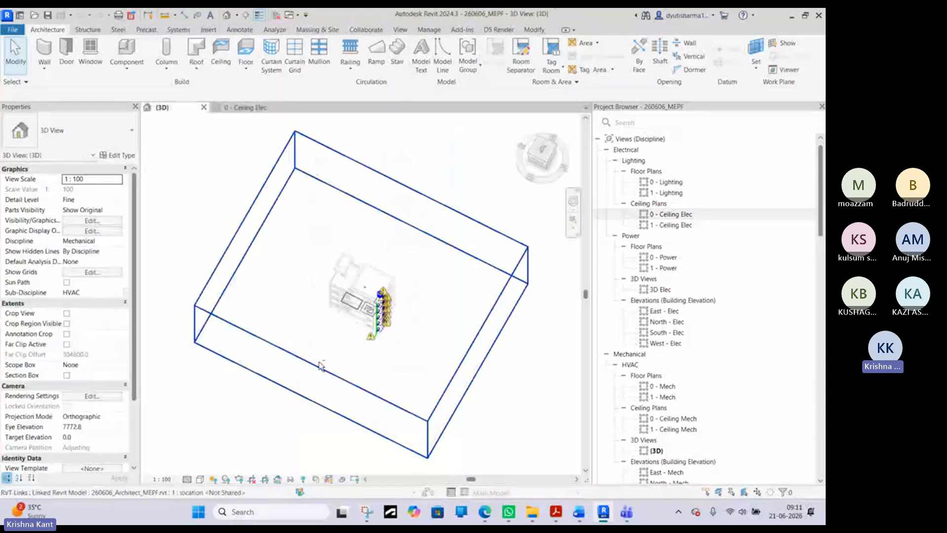
pyautogui.scroll(8, 429, 253)
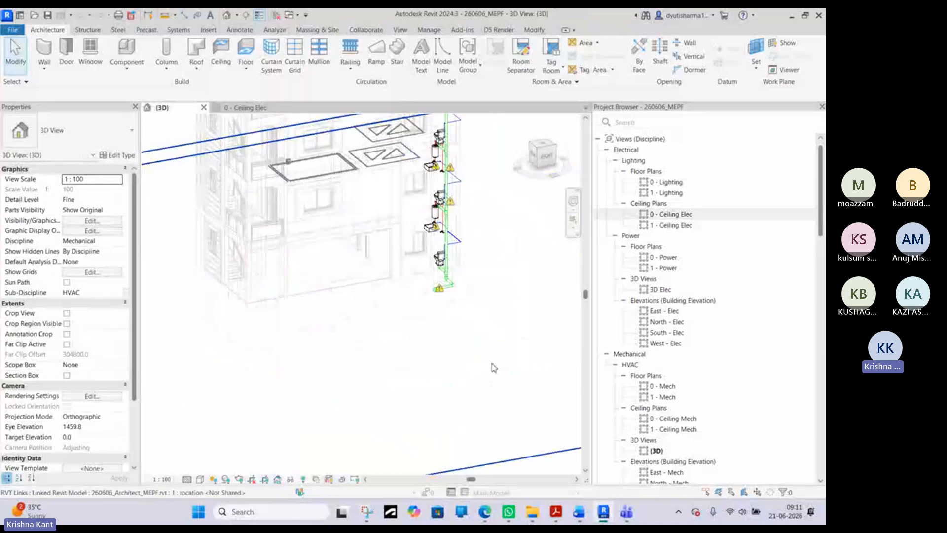
pyautogui.keyDown('shift'); pyautogui.moveTo(413, 368); pyautogui.dragTo(441, 345, button='middle'); pyautogui.keyUp('shift')
pyautogui.scroll(3, 441, 345)
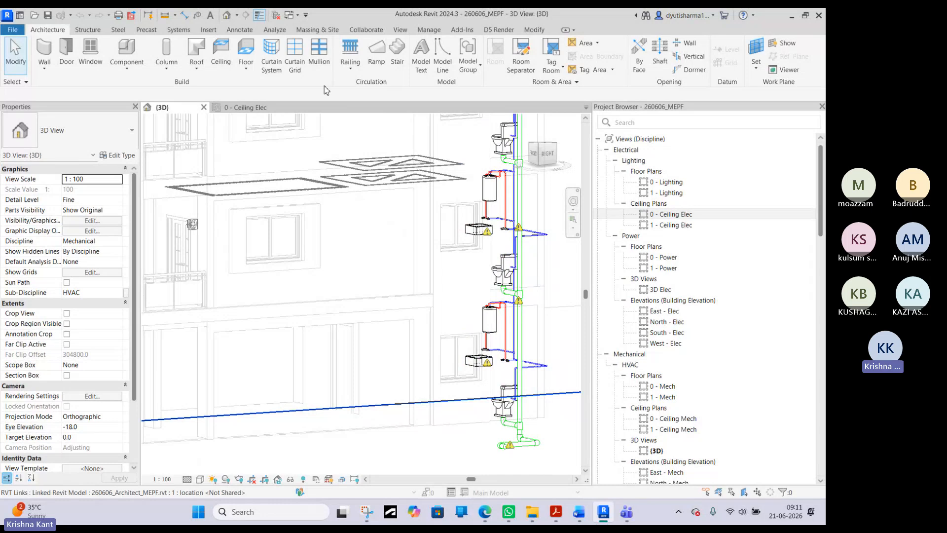
pyautogui.click(246, 107)
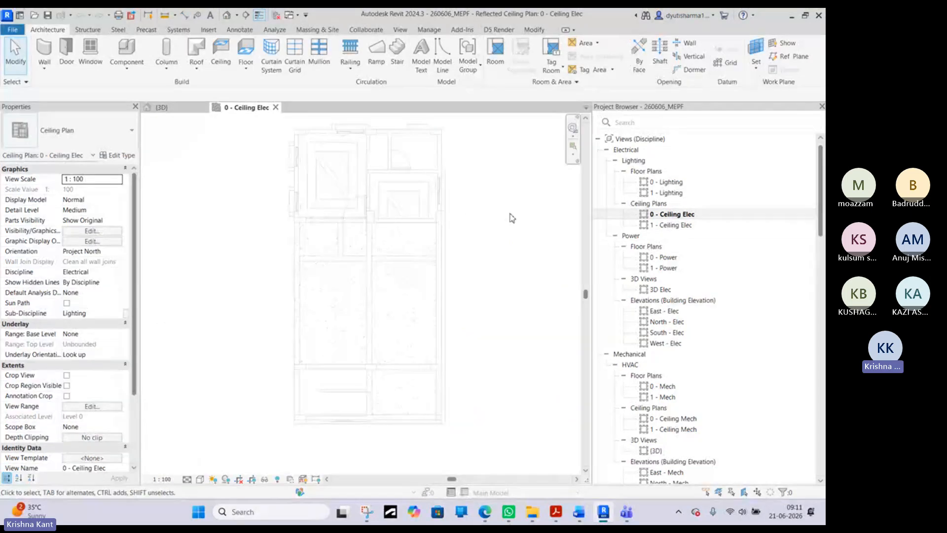
# - Open the East - Elec elevation and select the Level 0 line to examine it against the linked model's levels
pyautogui.scroll(-10, 691, 377)
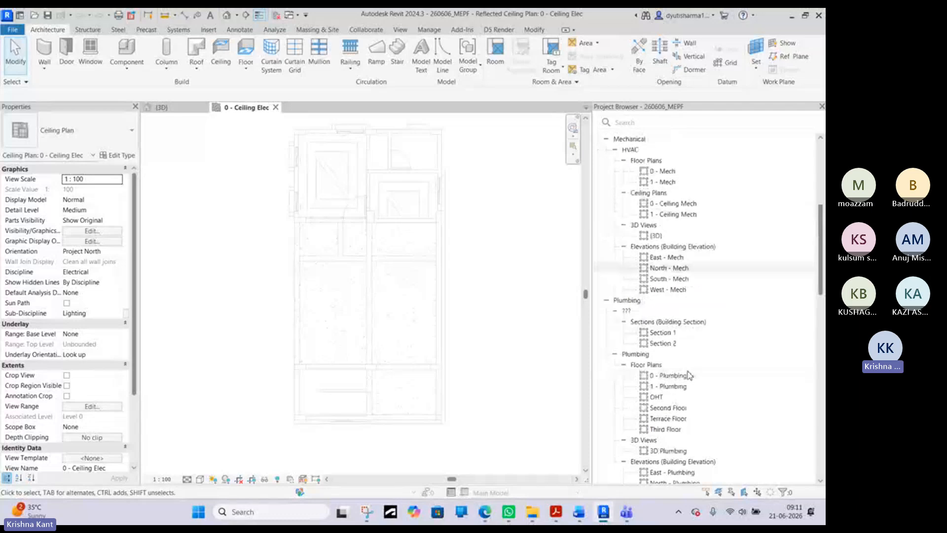
pyautogui.click(664, 365)
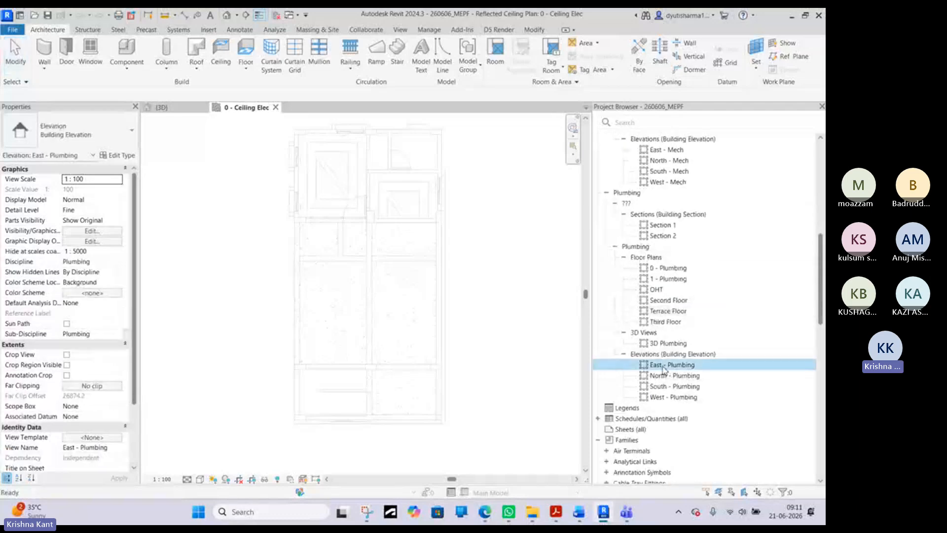
pyautogui.scroll(10, 678, 226)
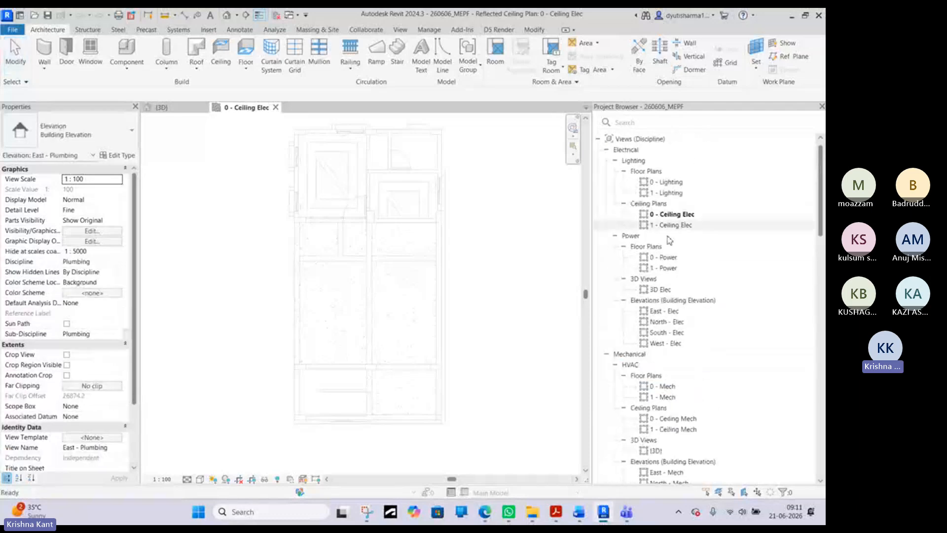
pyautogui.doubleClick(665, 311)
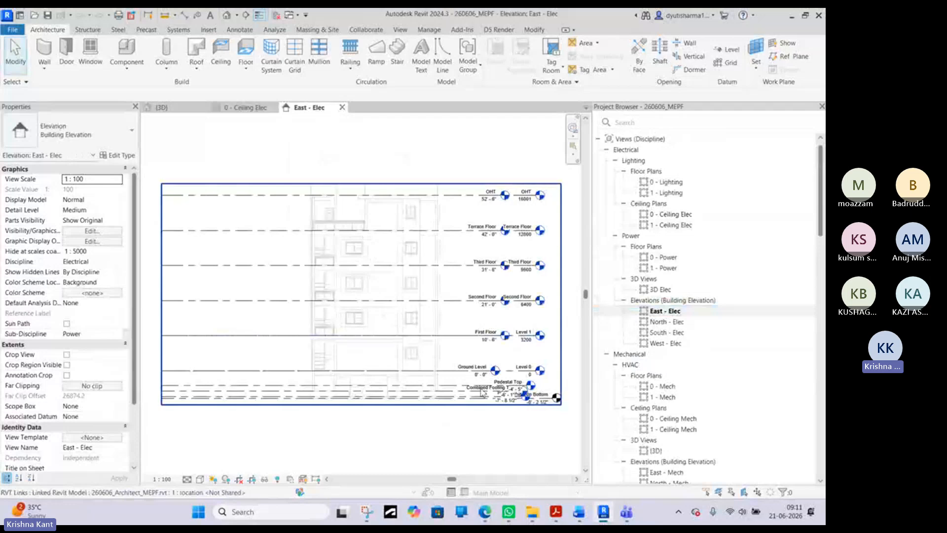
pyautogui.scroll(2, 483, 392)
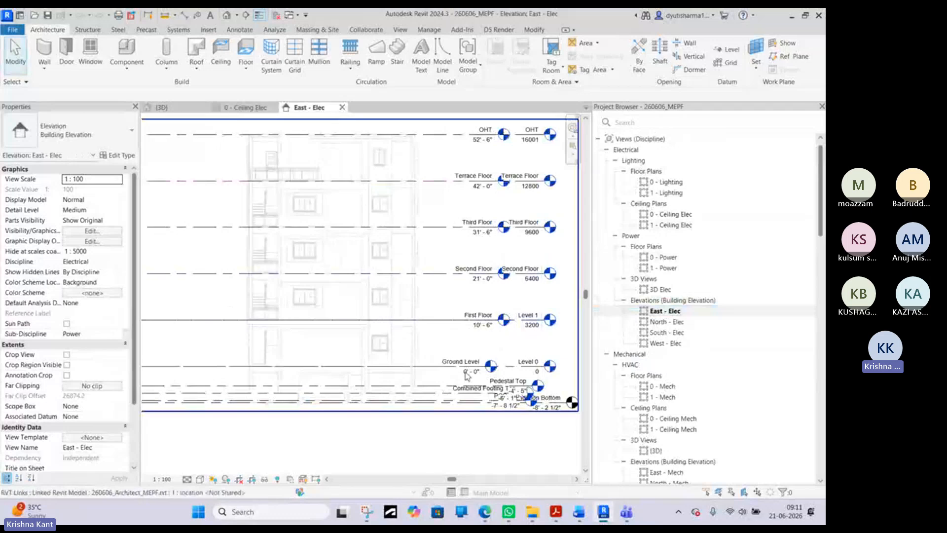
pyautogui.scroll(2, 467, 376)
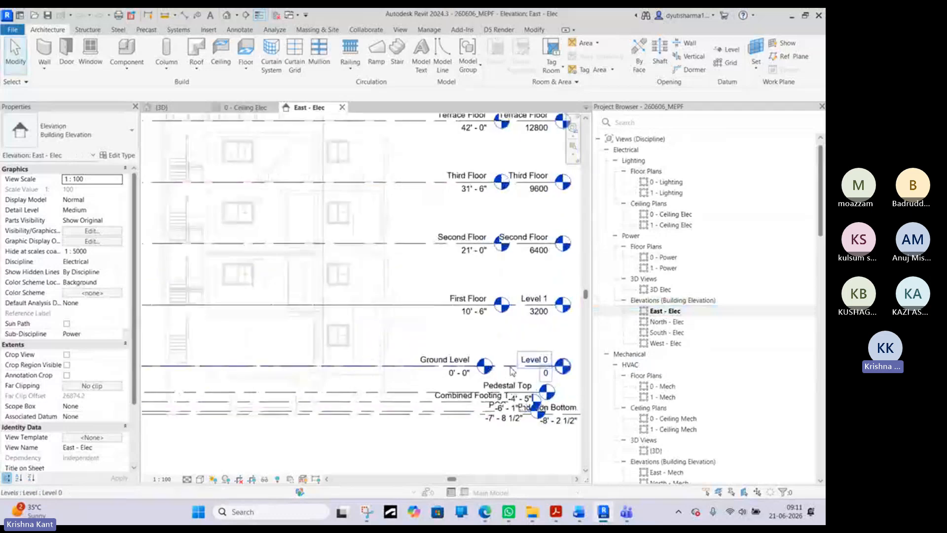
pyautogui.click(433, 369)
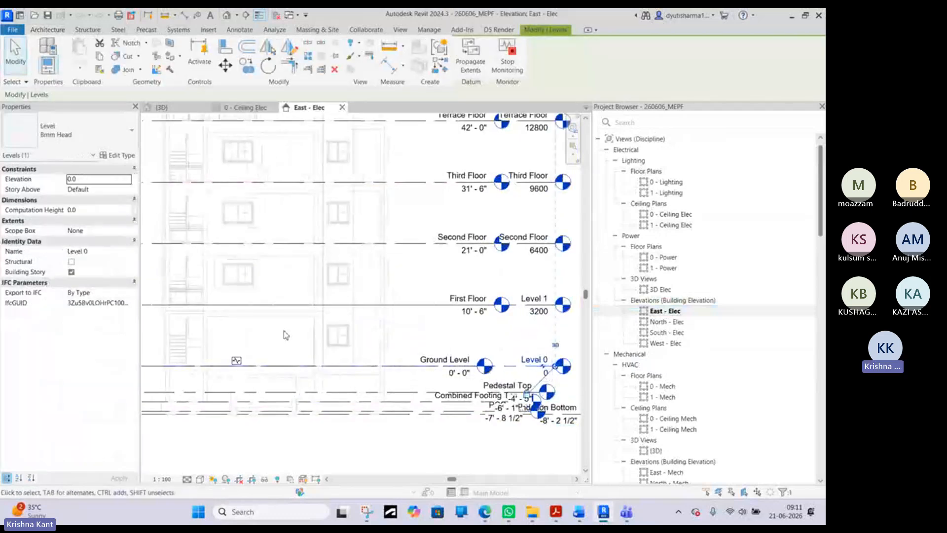
pyautogui.scroll(2, 309, 326)
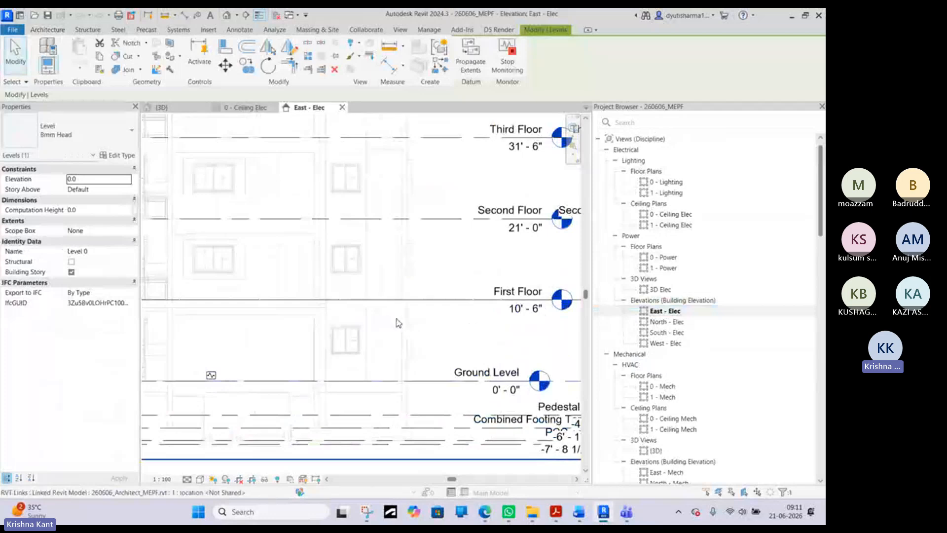
# - Return to the 0 - Ceiling Elec plan and inspect the linked compound ceiling's properties, then clear the selection
pyautogui.click(254, 114)
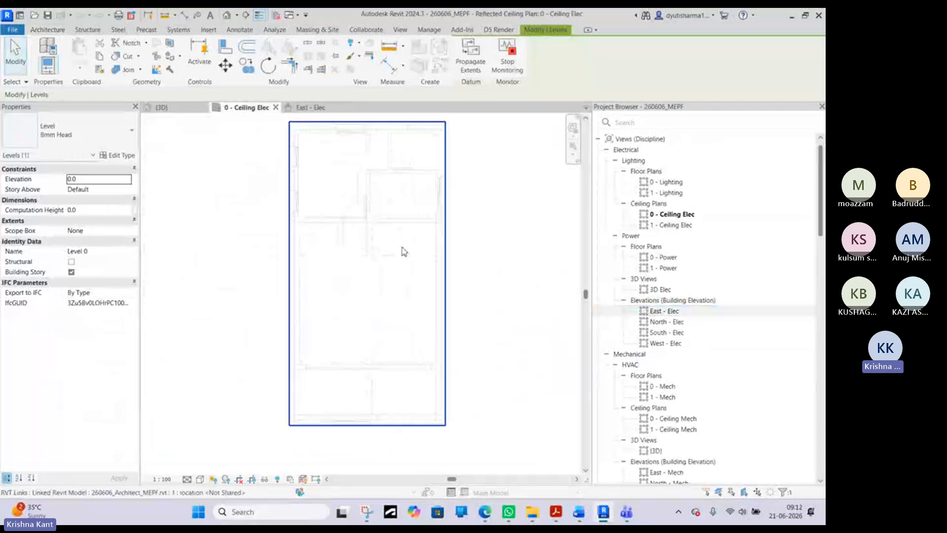
pyautogui.click(403, 248)
pyautogui.click(479, 237)
pyautogui.scroll(3, 398, 231)
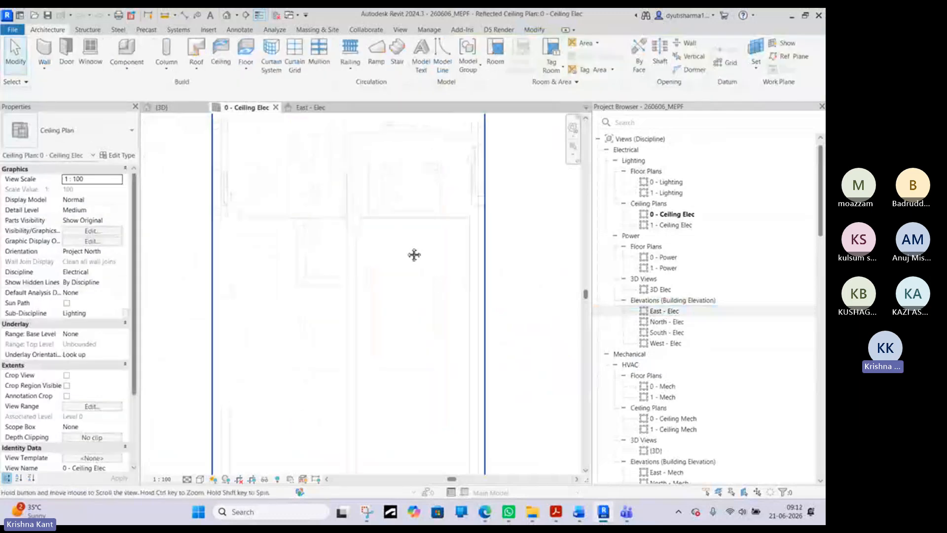
pyautogui.press('Tab')
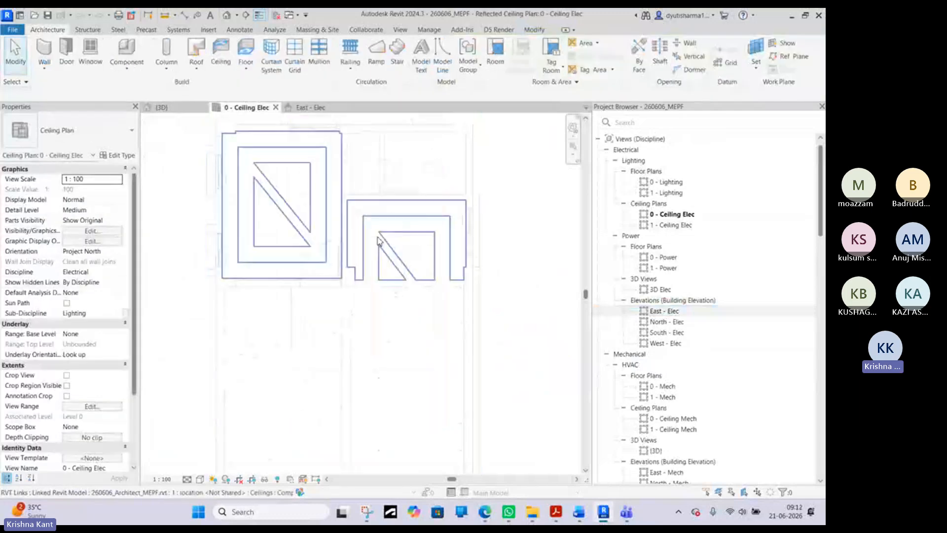
pyautogui.click(377, 240)
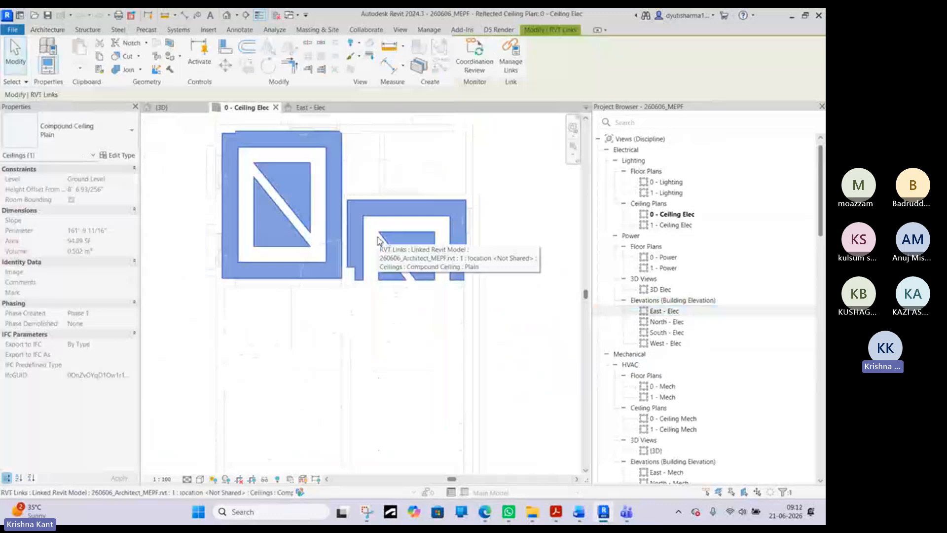
pyautogui.press('Escape')
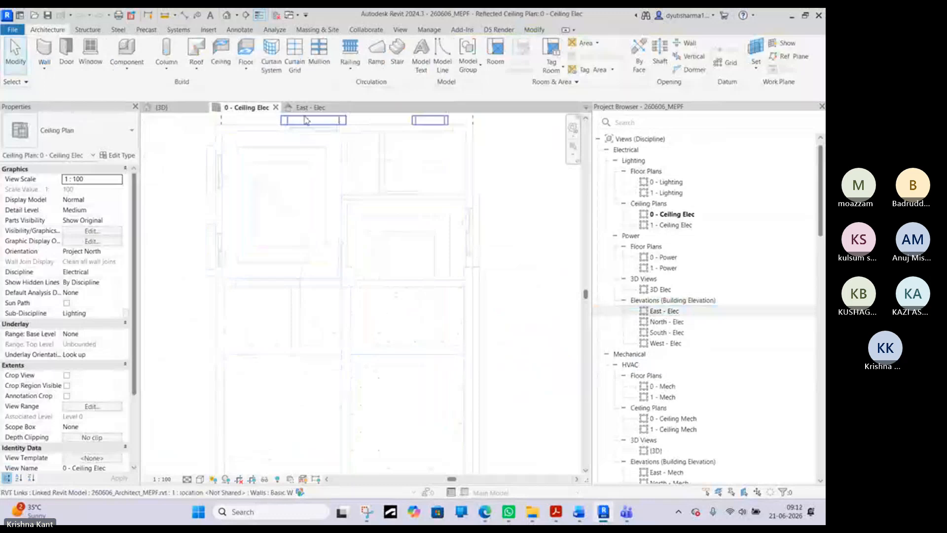
# - In the 3D view, select the linked model's first-floor concrete slab and turn the building to its right side
pyautogui.click(180, 111)
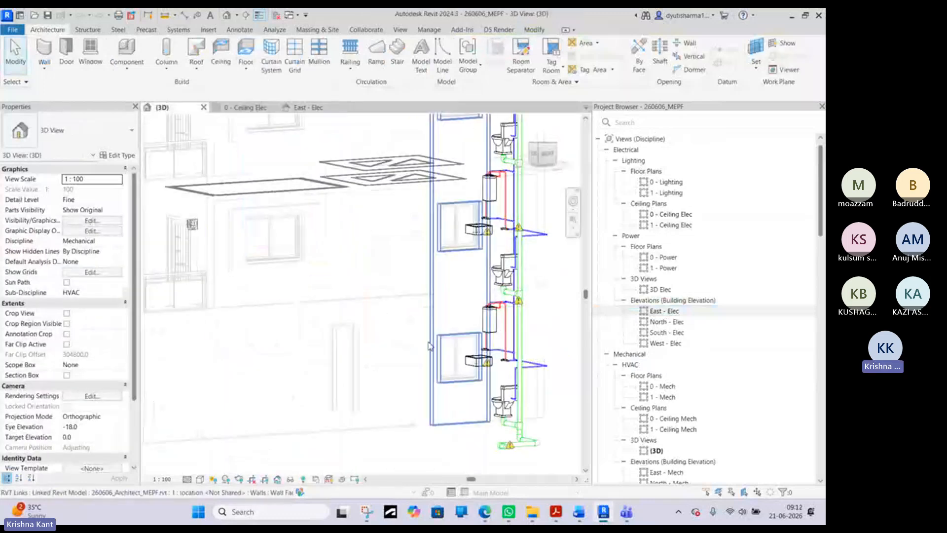
pyautogui.keyDown('shift'); pyautogui.moveTo(387, 299); pyautogui.dragTo(287, 302, button='middle'); pyautogui.keyUp('shift')
pyautogui.scroll(5, 293, 297)
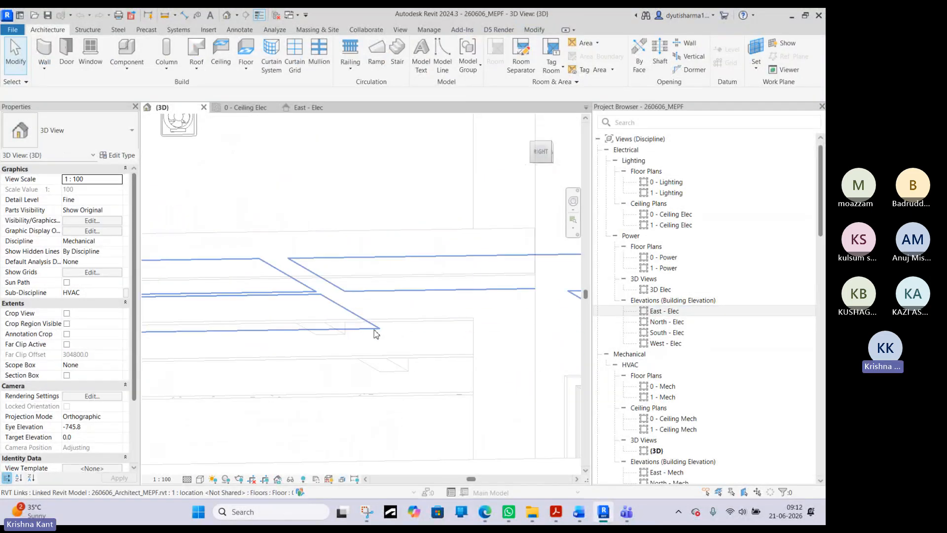
pyautogui.click(375, 328)
pyautogui.keyDown('shift'); pyautogui.moveTo(375, 328); pyautogui.dragTo(544, 152, button='middle'); pyautogui.keyUp('shift')
pyautogui.click(541, 153)
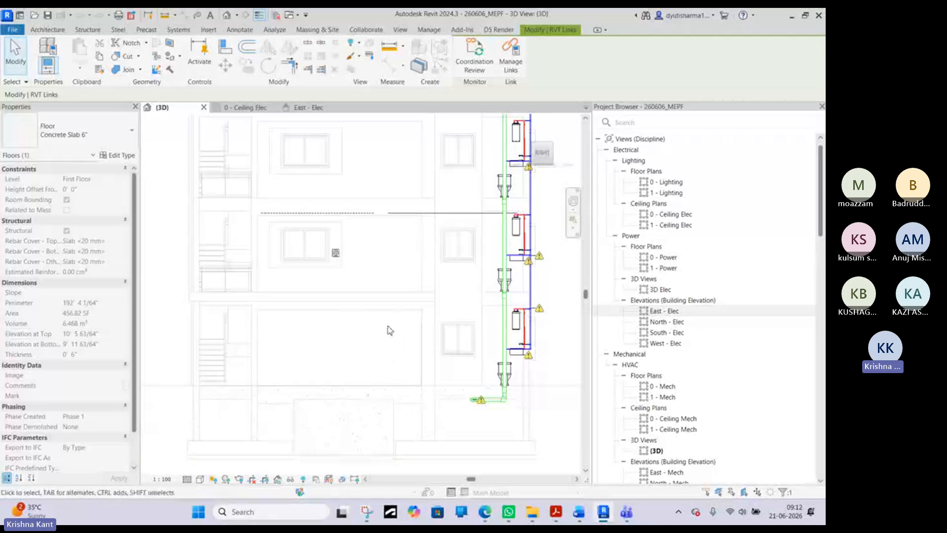
# - Open the 0 - Lighting floor plan and examine the matching storey in the East - Elec elevation
pyautogui.doubleClick(669, 182)
pyautogui.scroll(5, 393, 217)
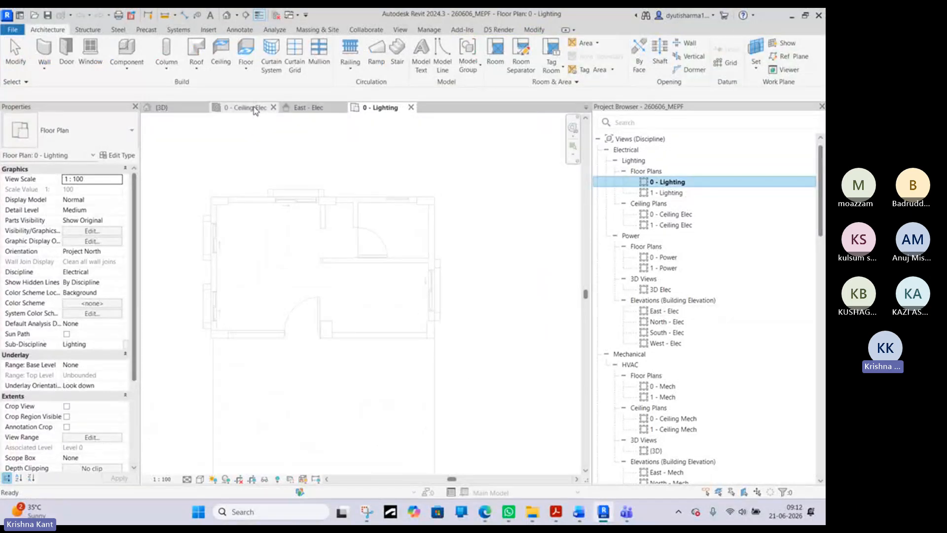
pyautogui.click(311, 108)
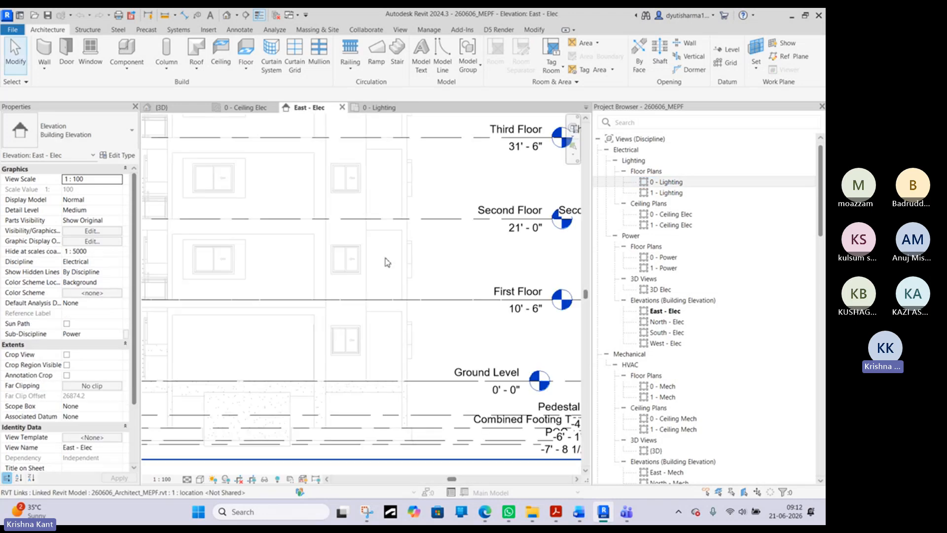
pyautogui.moveTo(312, 354); pyautogui.dragTo(387, 339, button='middle')
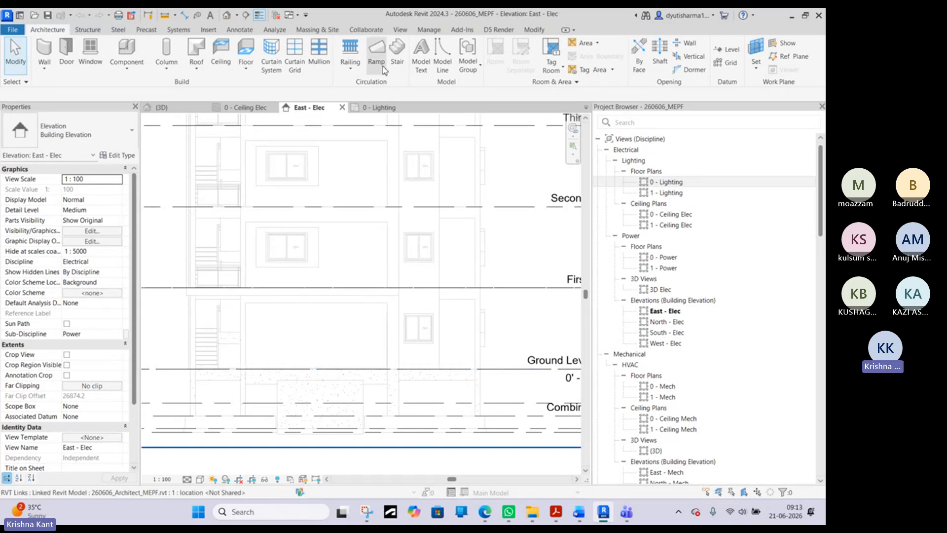
# - Switch back to the 0 - Ceiling Elec plan and examine the layout of the ceilings in the upper rooms
pyautogui.click(257, 107)
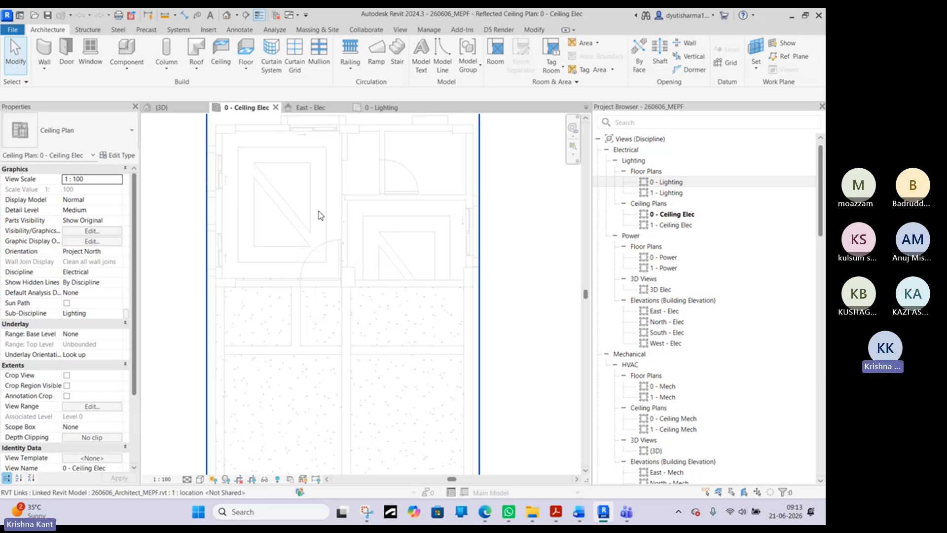
pyautogui.moveTo(320, 213); pyautogui.dragTo(322, 254, button='middle')
pyautogui.scroll(-1, 305, 261)
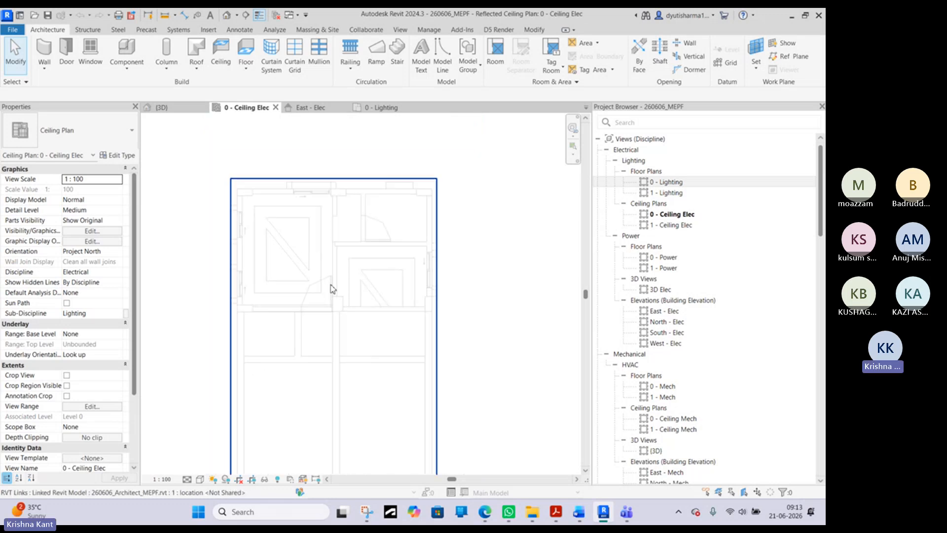
# - Set the top and view depth offsets in the 0 - Ceiling Elec plan's view range to -300
pyautogui.moveTo(363, 418); pyautogui.dragTo(351, 338, button='middle')
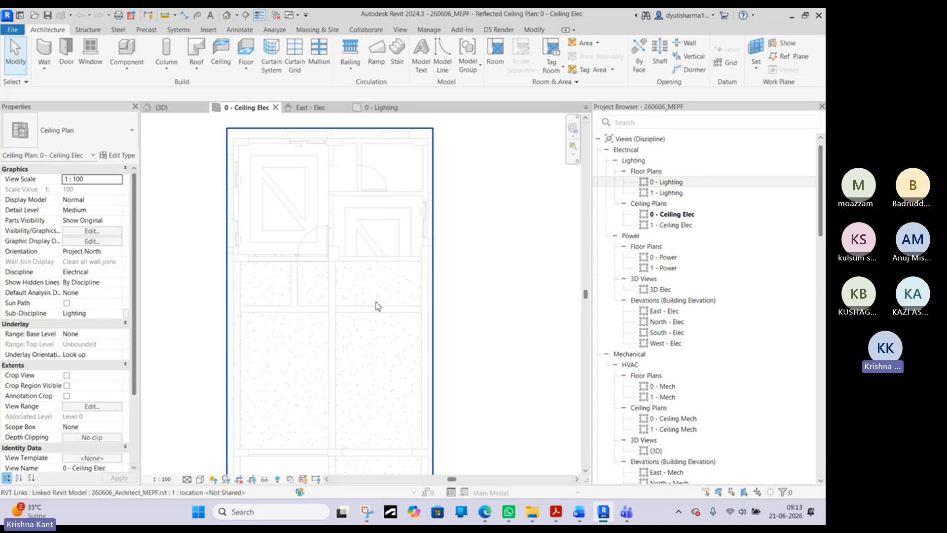
pyautogui.press('v')
pyautogui.press('r')
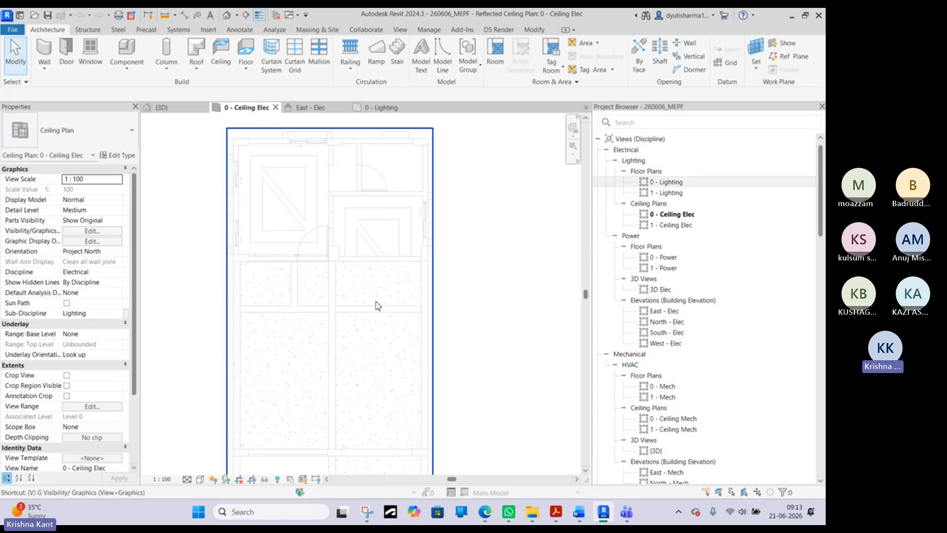
pyautogui.click(461, 319)
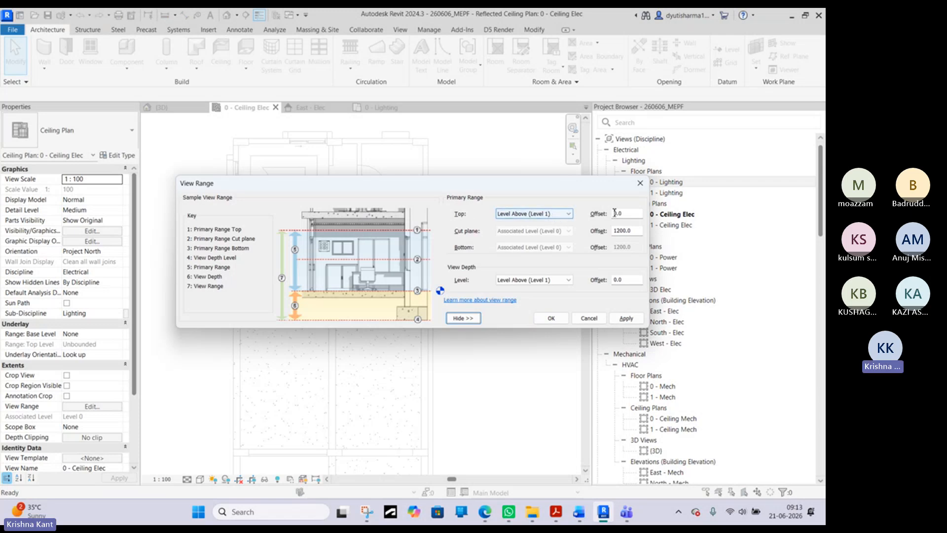
pyautogui.click(630, 214)
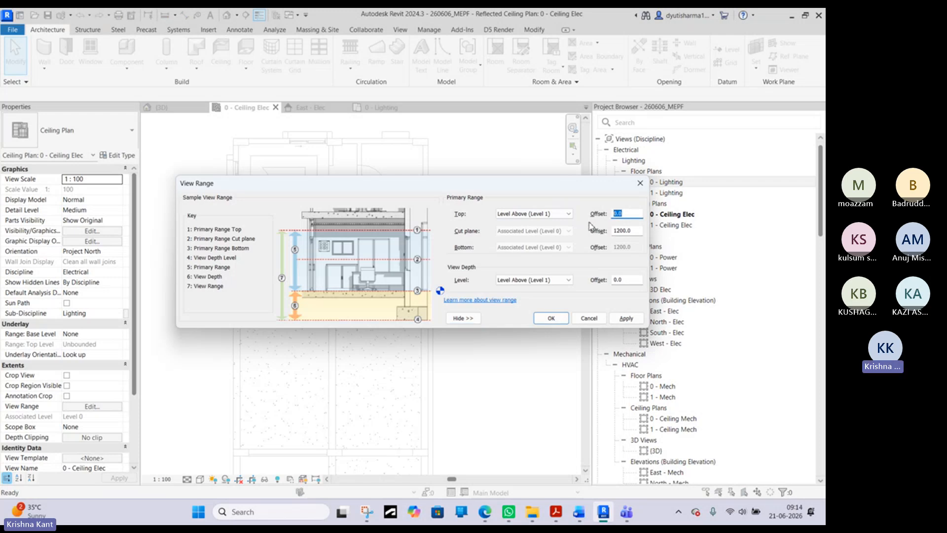
pyautogui.write('-3')
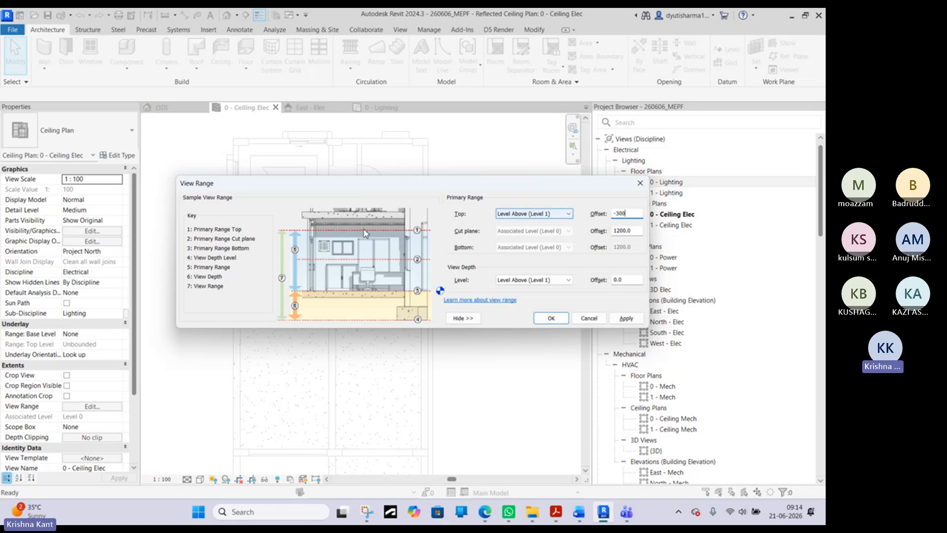
pyautogui.click(634, 280)
pyautogui.moveTo(633, 282); pyautogui.dragTo(615, 279)
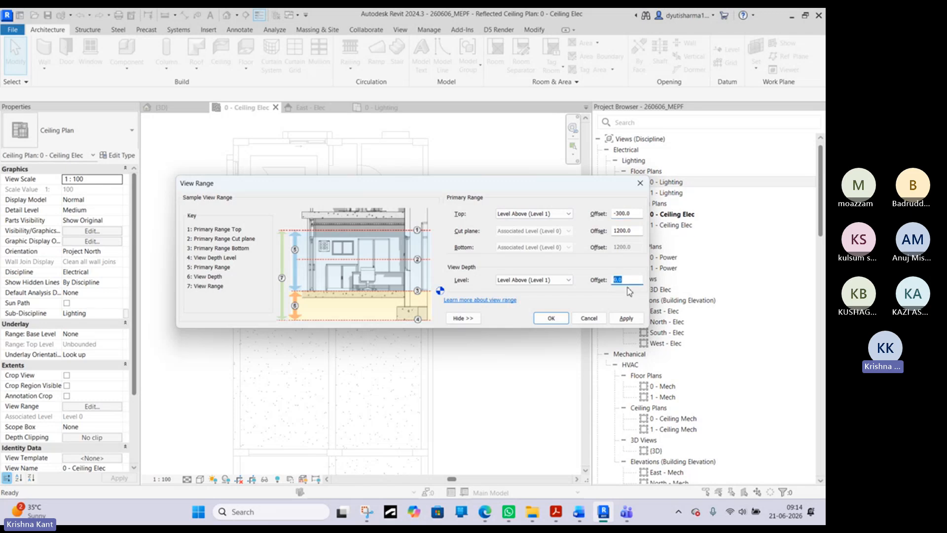
pyautogui.write('-3')
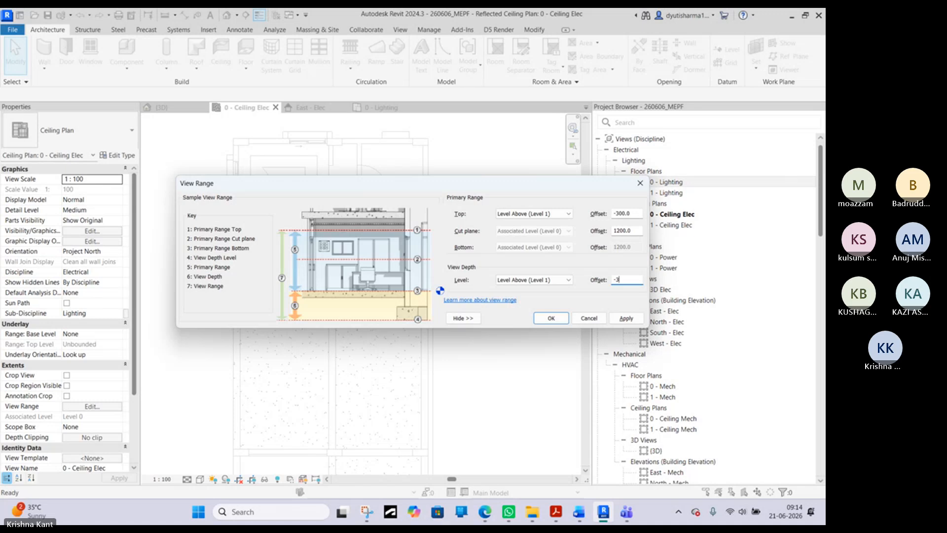
pyautogui.write('00')
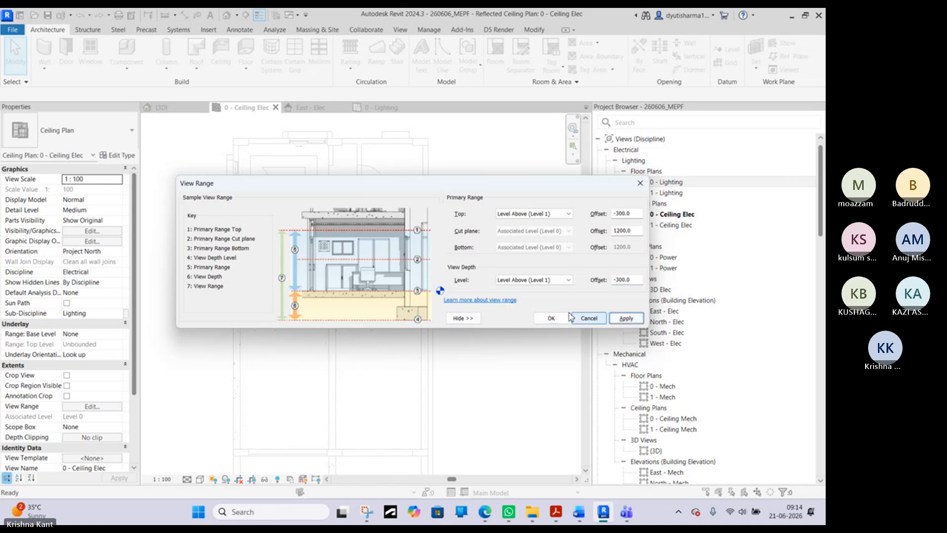
pyautogui.click(556, 318)
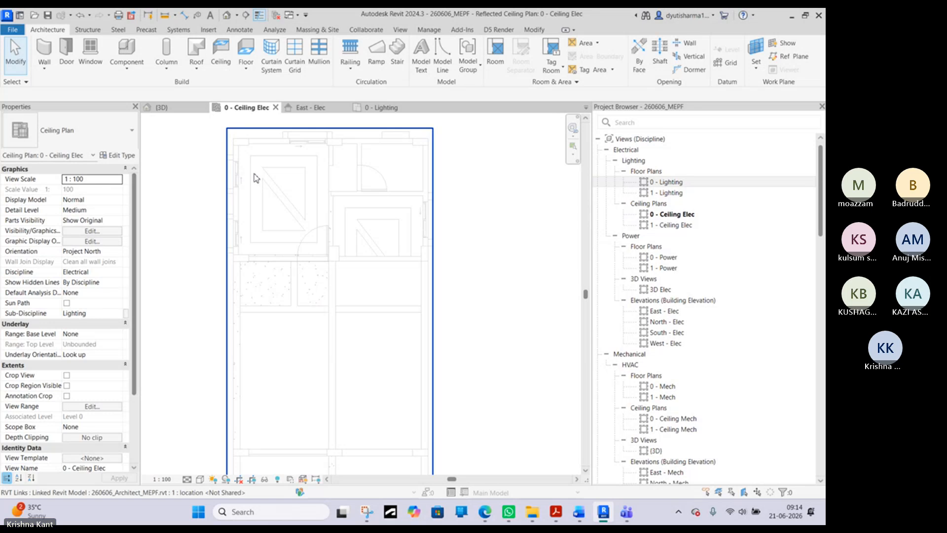
# - Lower the ceiling plan's view range further, setting the view depth offset to -400 and adjusting the top offset to match
pyautogui.moveTo(317, 215); pyautogui.dragTo(345, 200, button='middle')
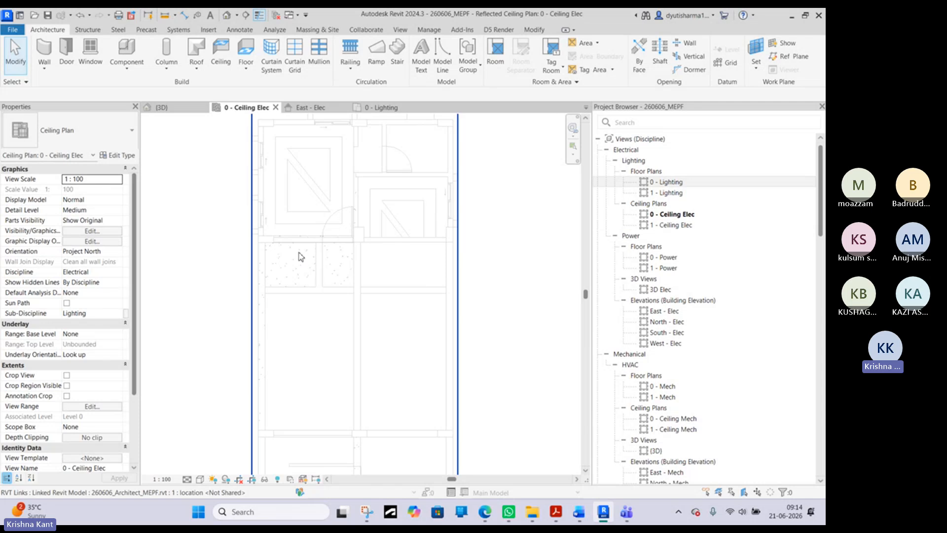
pyautogui.moveTo(340, 262); pyautogui.dragTo(344, 301, button='middle')
pyautogui.press('v')
pyautogui.press('r')
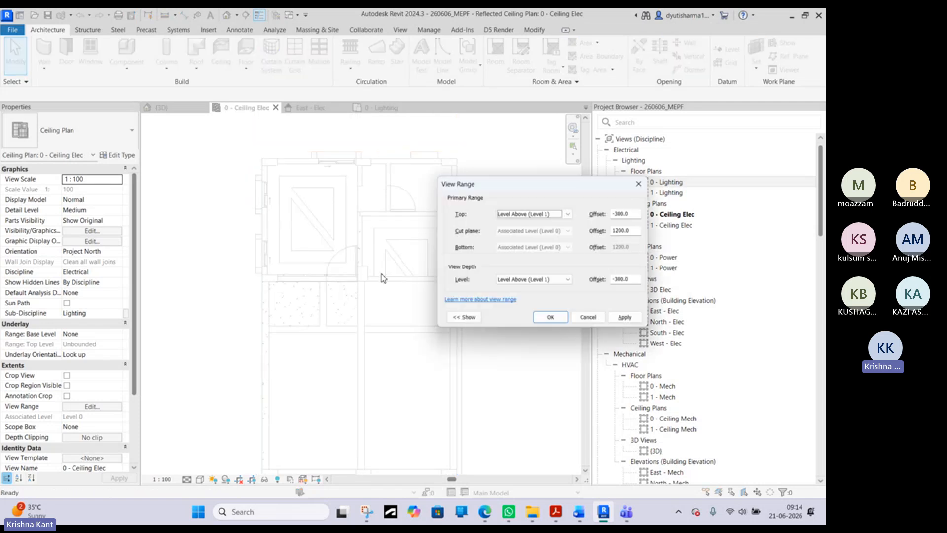
pyautogui.click(619, 280)
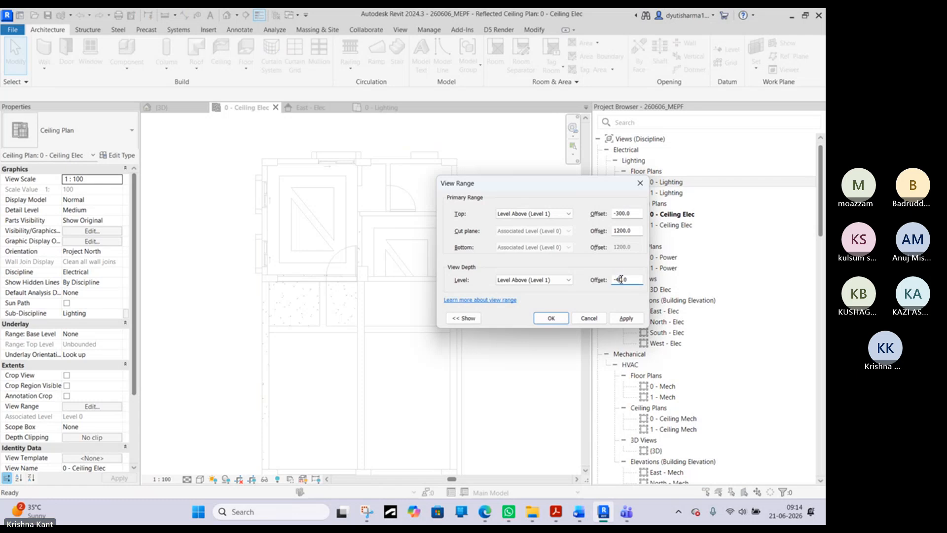
pyautogui.click(620, 214)
pyautogui.click(551, 319)
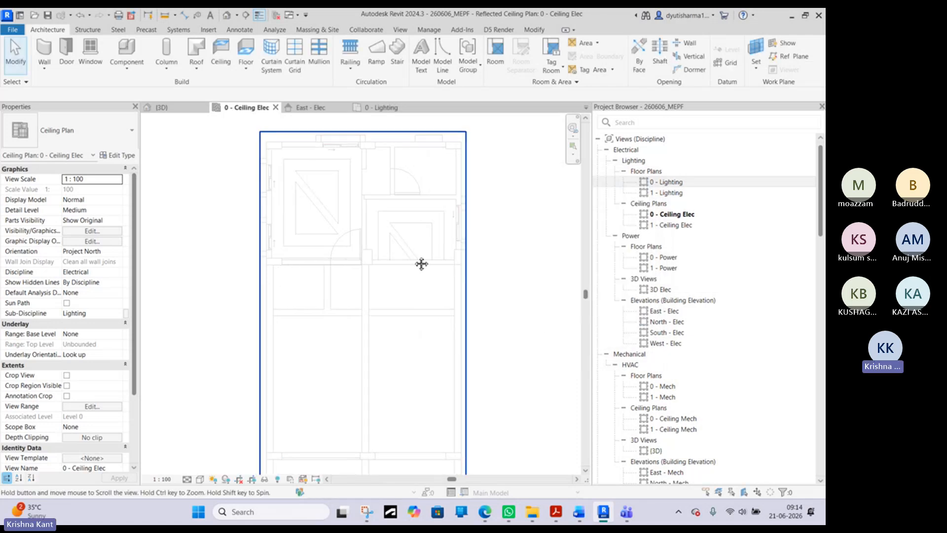
# - Examine the whole ceiling plan and compare it with the storey between Ground Level and First Floor in the East - Elec elevation
pyautogui.scroll(-2, 374, 352)
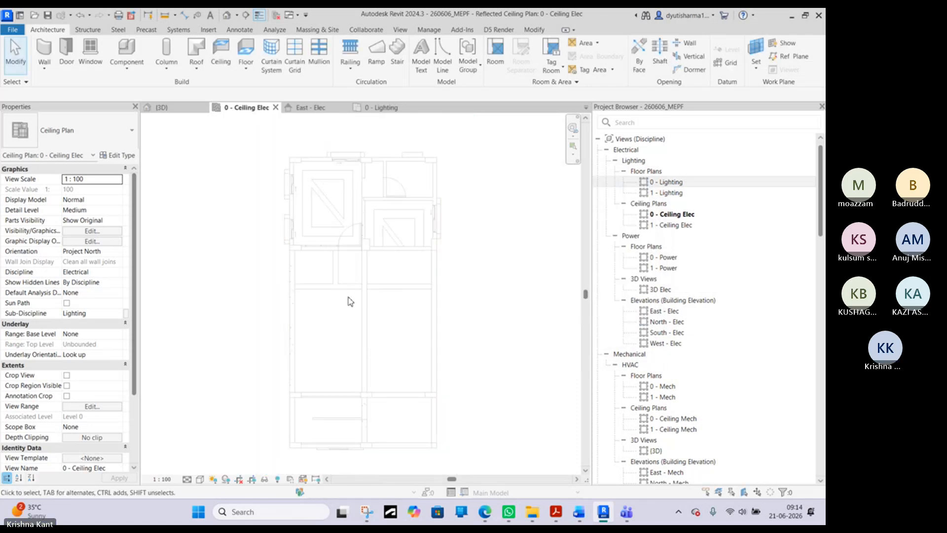
pyautogui.scroll(2, 346, 308)
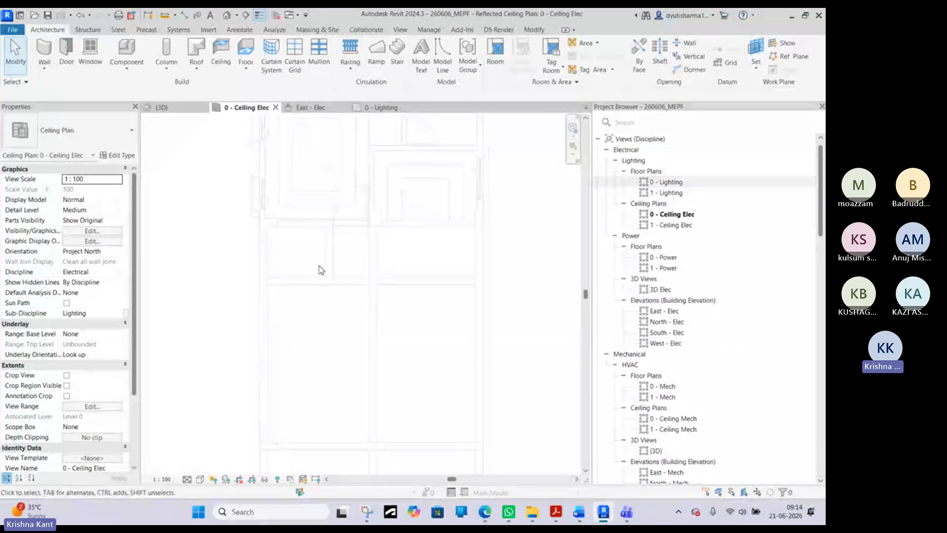
pyautogui.moveTo(321, 269); pyautogui.dragTo(322, 394, button='middle')
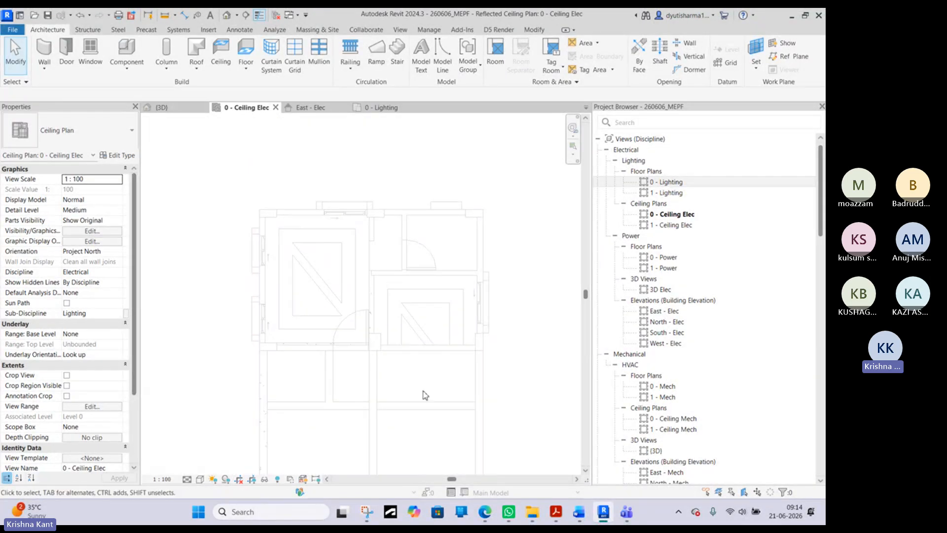
pyautogui.moveTo(423, 393); pyautogui.dragTo(444, 285, button='middle')
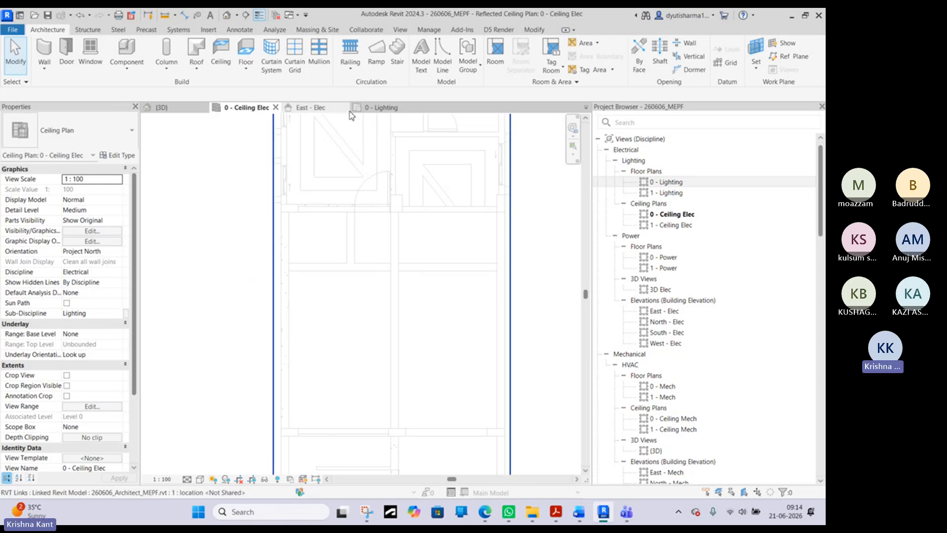
pyautogui.click(311, 107)
pyautogui.scroll(-1, 372, 356)
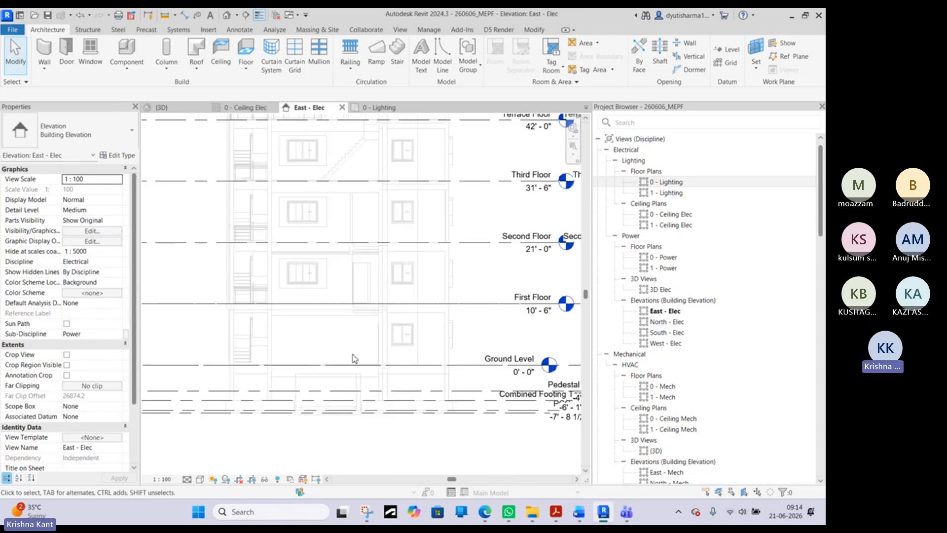
pyautogui.scroll(1, 366, 344)
pyautogui.scroll(1, 363, 323)
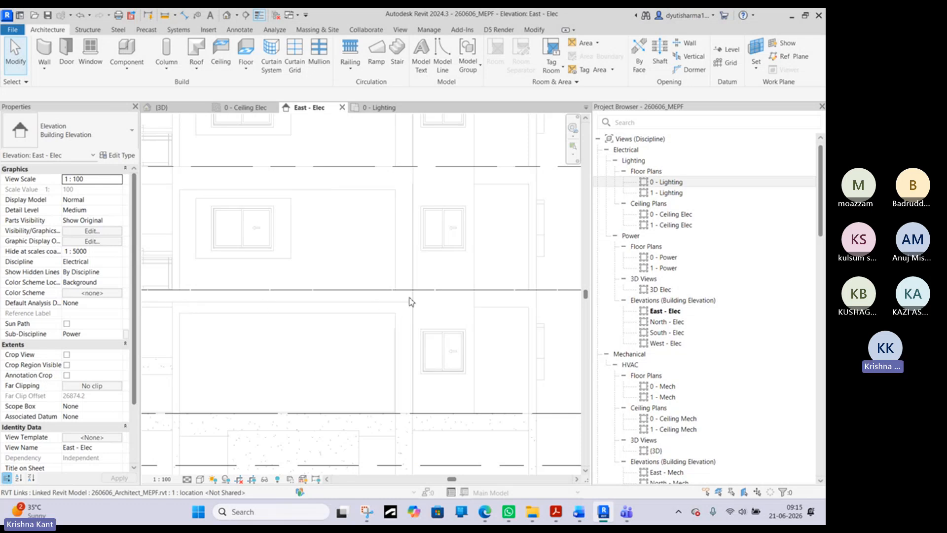
pyautogui.scroll(2, 410, 301)
pyautogui.moveTo(401, 307); pyautogui.dragTo(269, 318, button='middle')
pyautogui.scroll(-2, 296, 302)
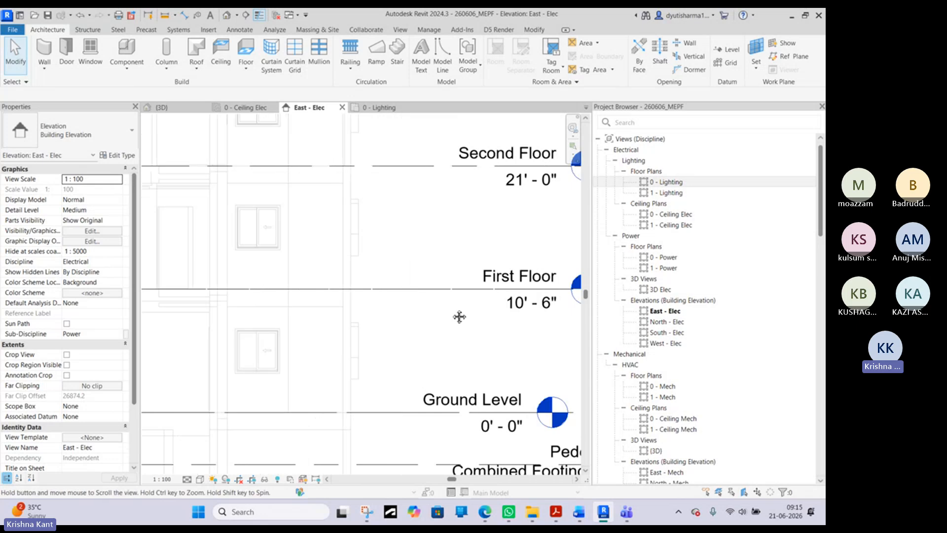
pyautogui.moveTo(460, 317); pyautogui.dragTo(449, 316, button='middle')
pyautogui.moveTo(290, 330); pyautogui.dragTo(475, 333, button='middle')
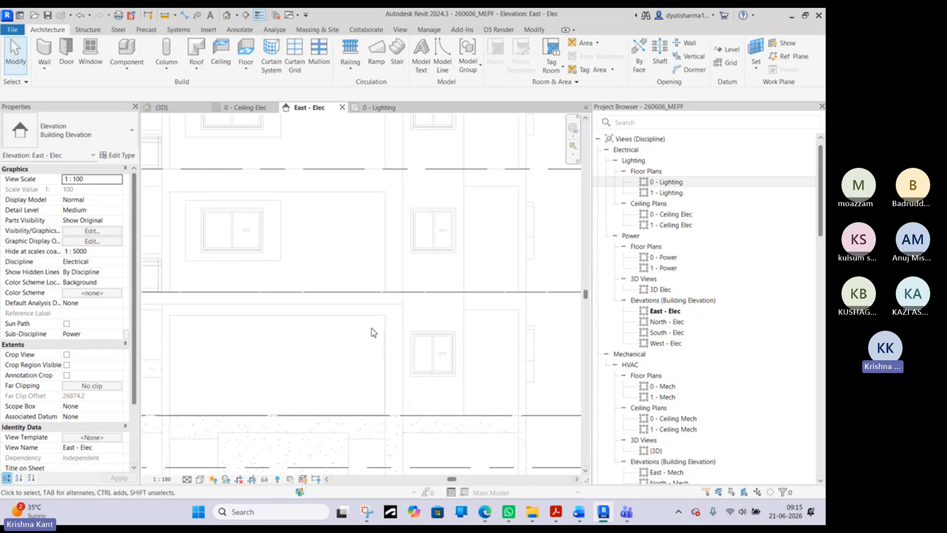
# - Close the 0 - Lighting floor plan and return to the 0 - Ceiling Elec plan to look over its rooms
pyautogui.click(383, 109)
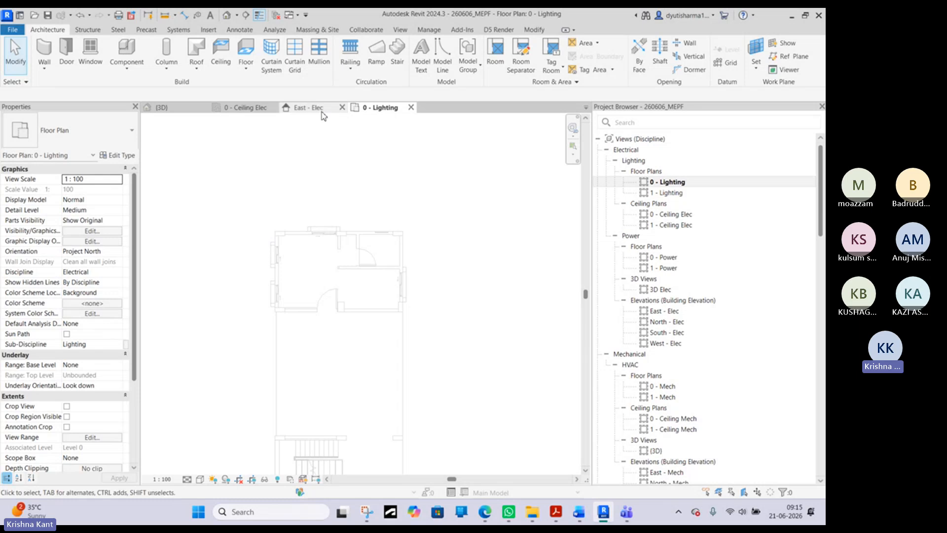
pyautogui.click(411, 107)
pyautogui.click(240, 108)
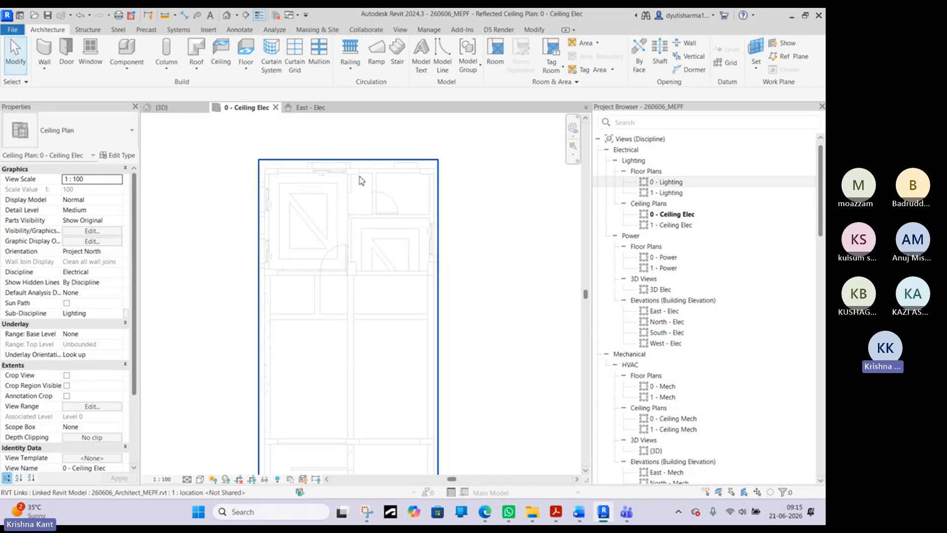
pyautogui.moveTo(365, 347); pyautogui.dragTo(358, 323, button='middle')
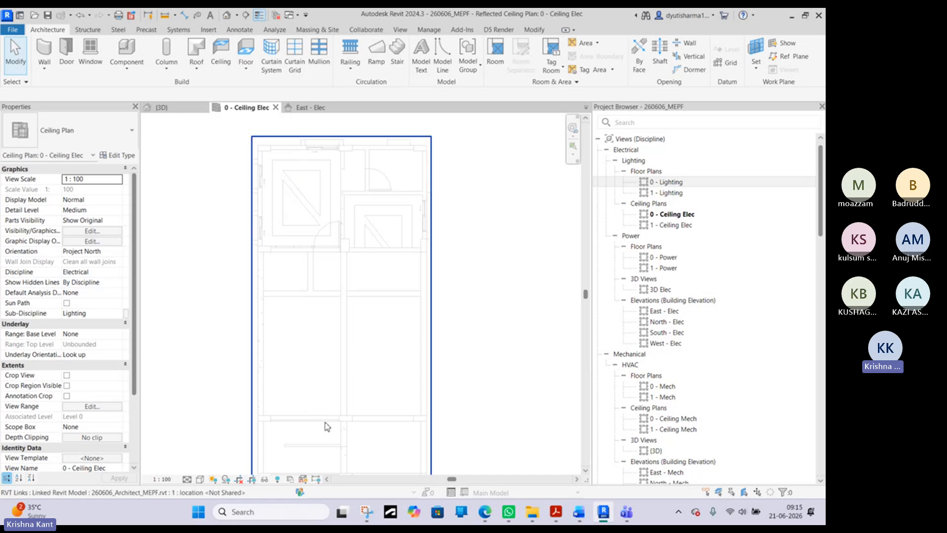
pyautogui.moveTo(347, 430); pyautogui.dragTo(332, 393, button='middle')
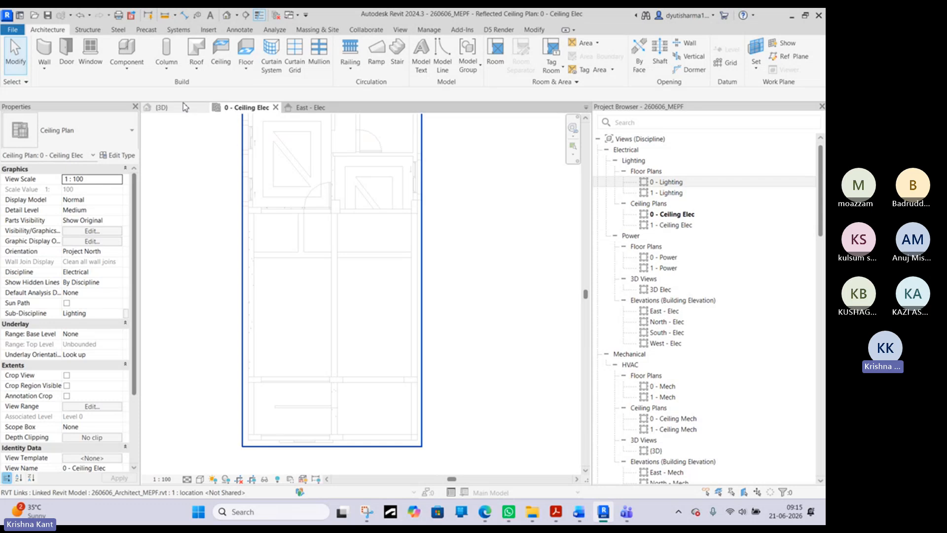
# - Examine the building's lower stair corner in the 3D view, then return to the upper rooms of the 0 - Ceiling Elec plan
pyautogui.click(185, 107)
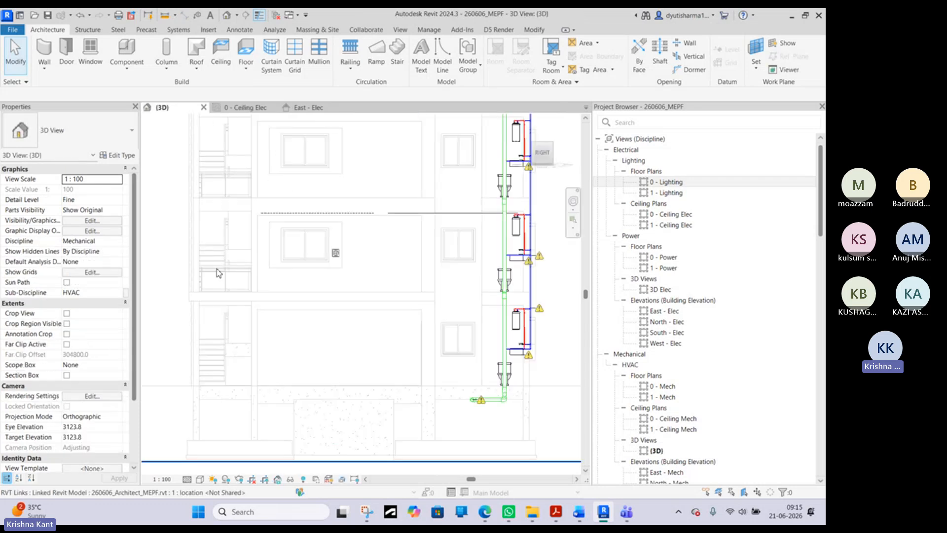
pyautogui.keyDown('shift'); pyautogui.moveTo(226, 275); pyautogui.dragTo(299, 317, button='middle'); pyautogui.keyUp('shift')
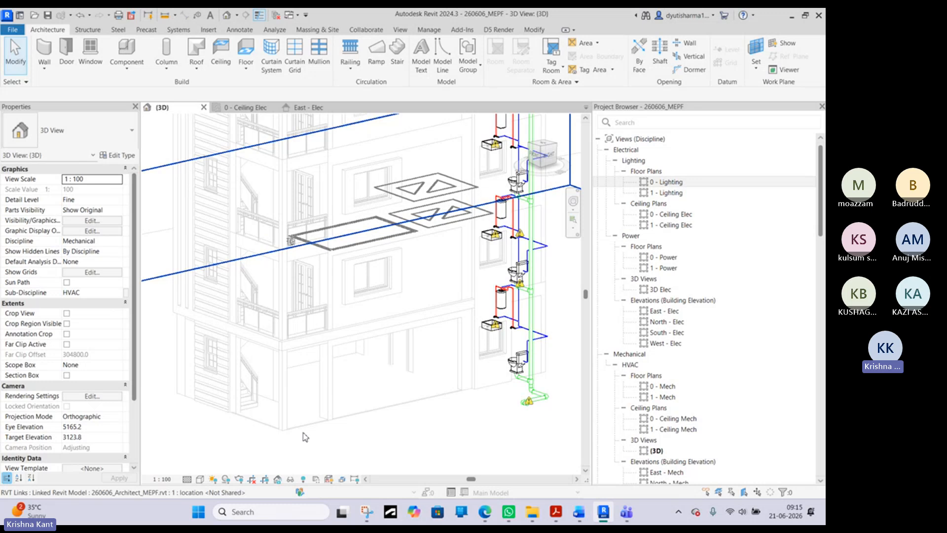
pyautogui.scroll(3, 281, 420)
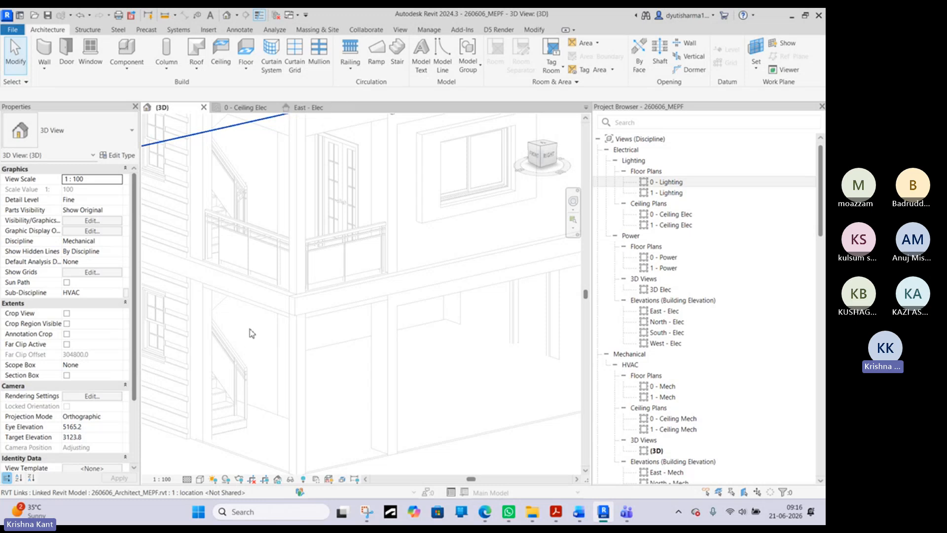
pyautogui.click(261, 107)
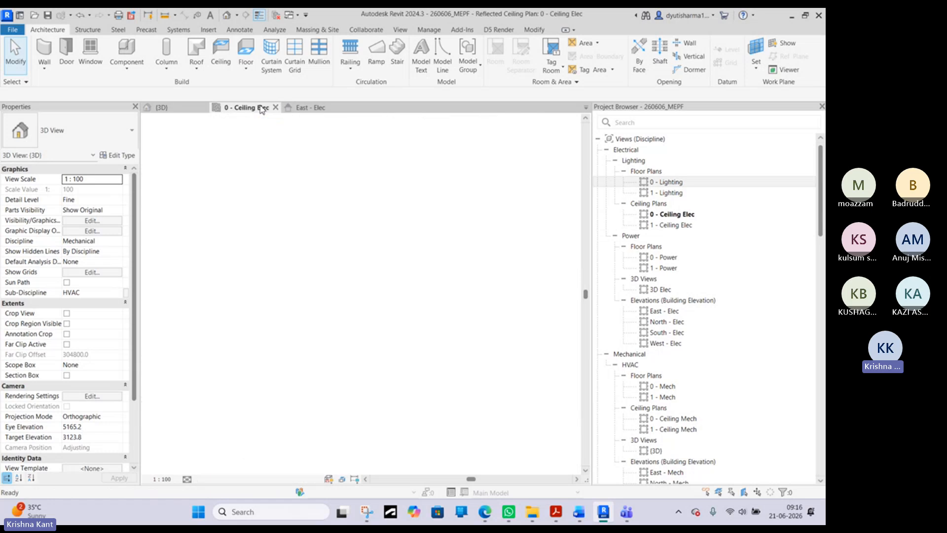
pyautogui.scroll(2, 318, 384)
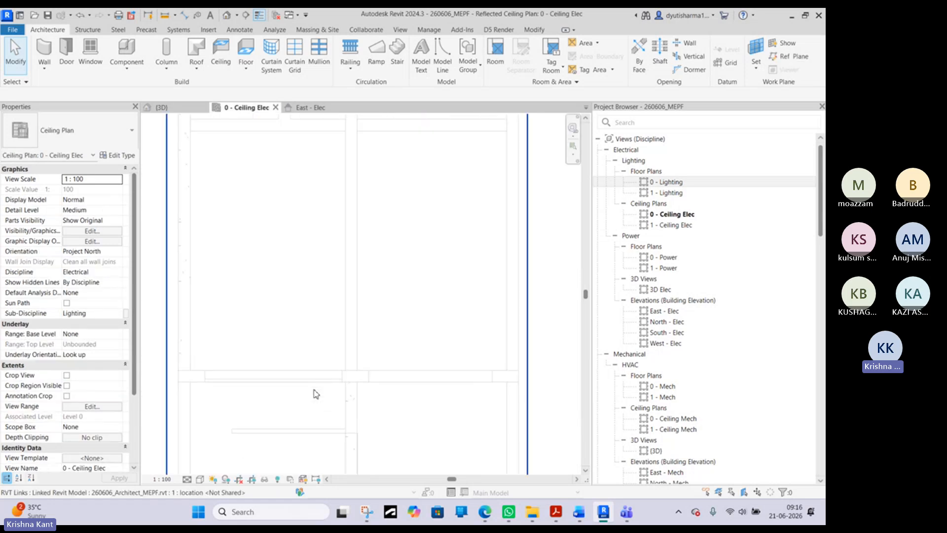
pyautogui.scroll(-2, 318, 376)
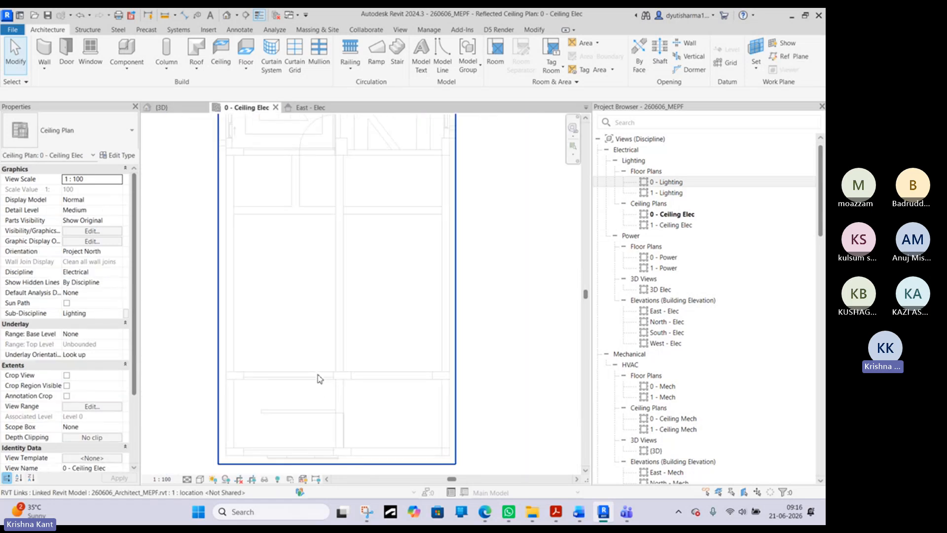
pyautogui.moveTo(387, 192); pyautogui.dragTo(374, 364, button='middle')
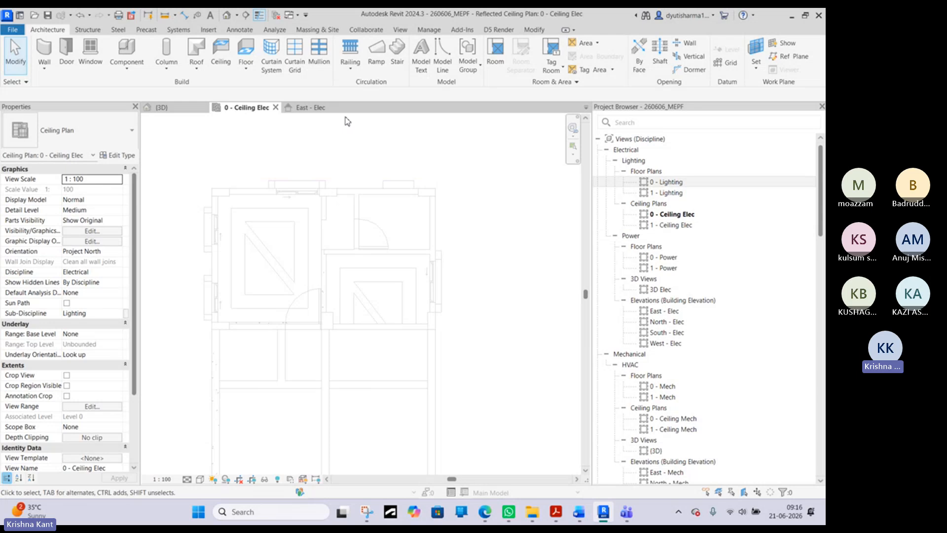
# - Detach the Electrical tool group for easy access, start placing a Lighting Fixture and review the available Plain Recessed Lighting Fixture sizes
pyautogui.click(177, 30)
pyautogui.click(654, 82)
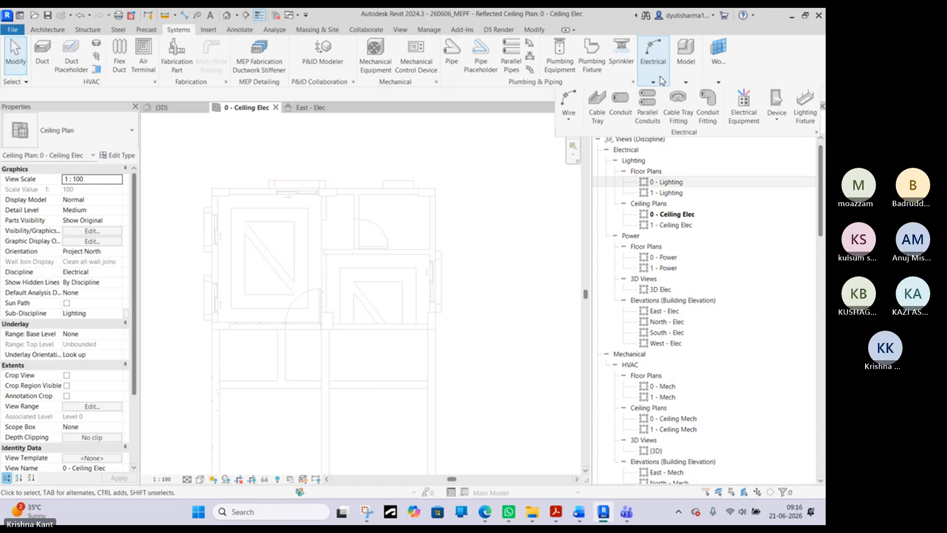
pyautogui.moveTo(662, 81); pyautogui.dragTo(528, 163)
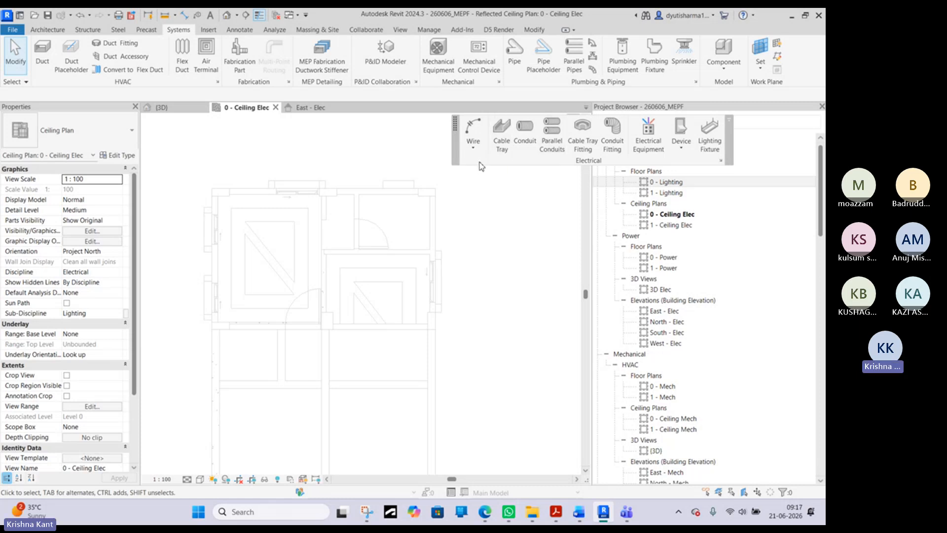
pyautogui.click(708, 152)
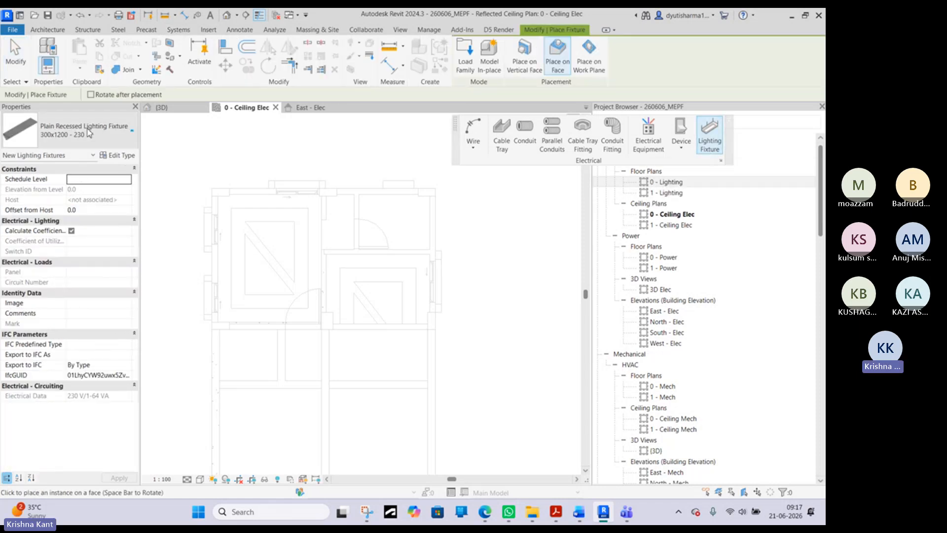
pyautogui.click(89, 132)
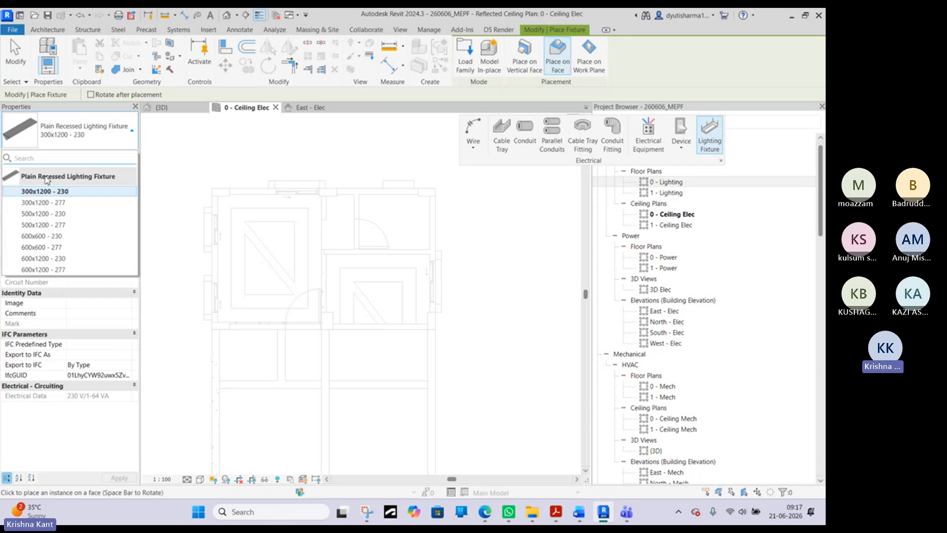
pyautogui.moveTo(49, 192)
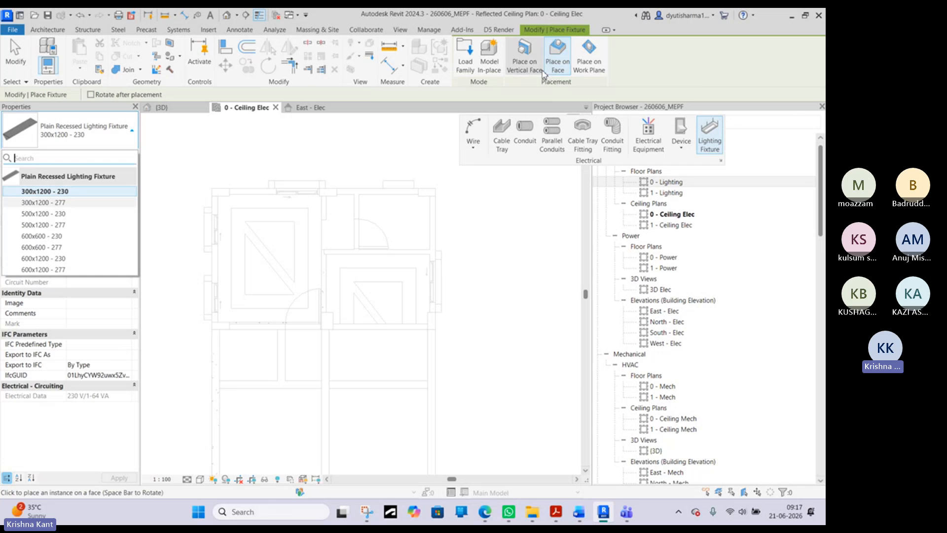
# - Start loading a family and browse the India library to the Internal folder under Lighting > MEP
pyautogui.click(469, 66)
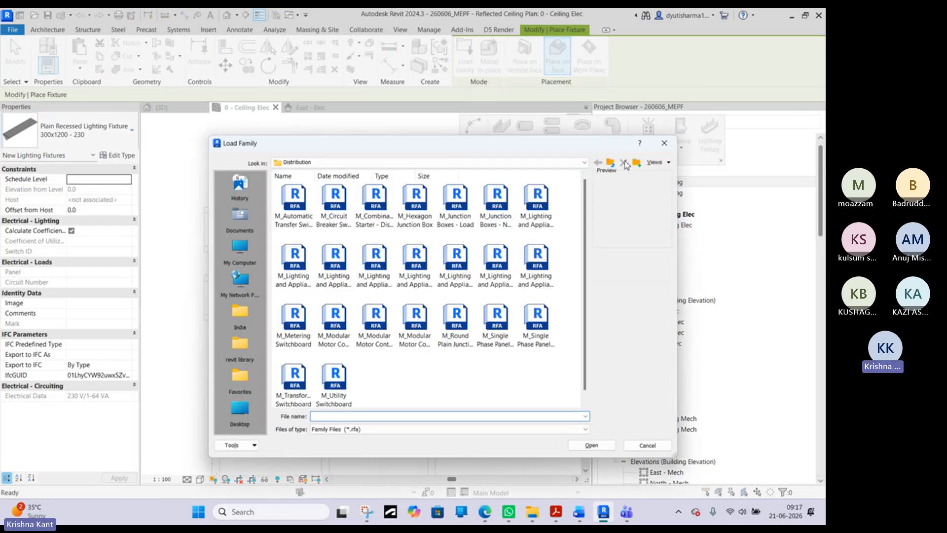
pyautogui.click(610, 162)
pyautogui.click(611, 163)
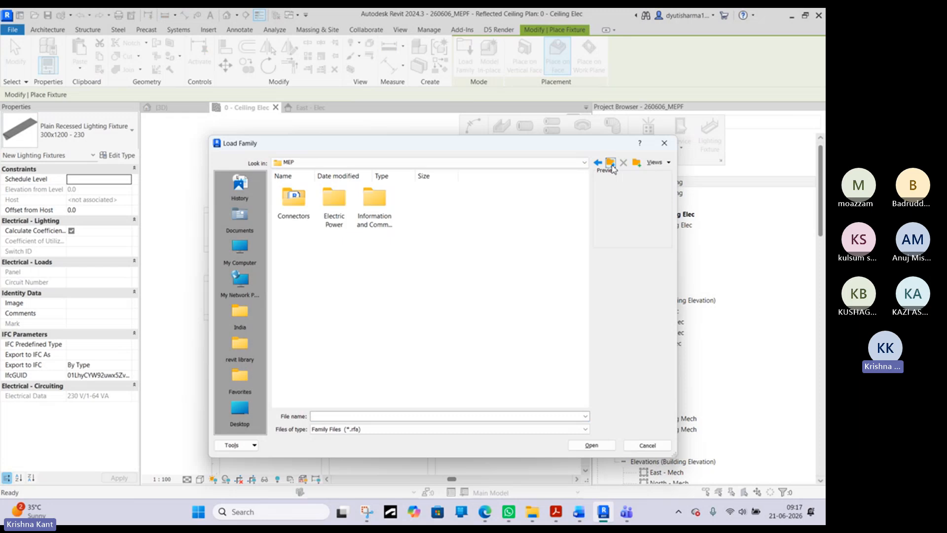
pyautogui.click(611, 164)
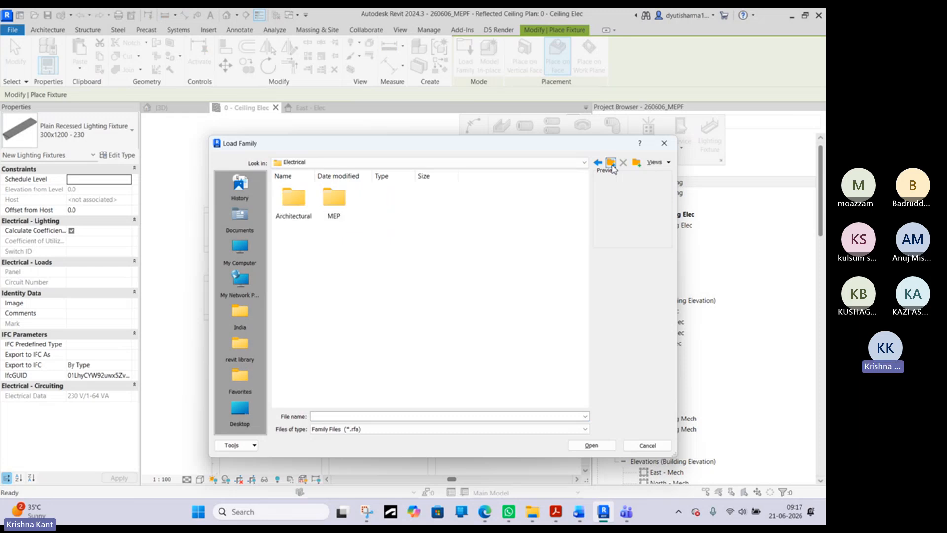
pyautogui.click(611, 163)
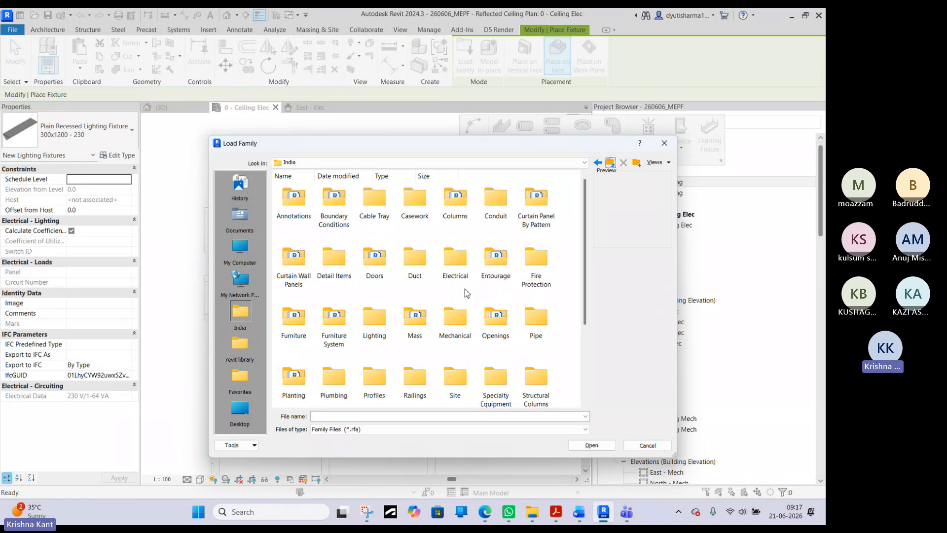
pyautogui.scroll(-3, 516, 290)
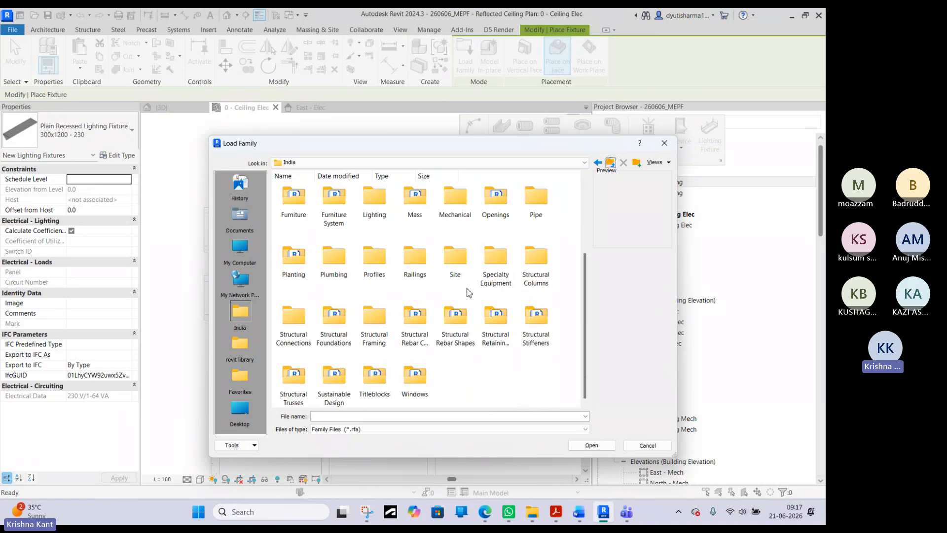
pyautogui.click(379, 200)
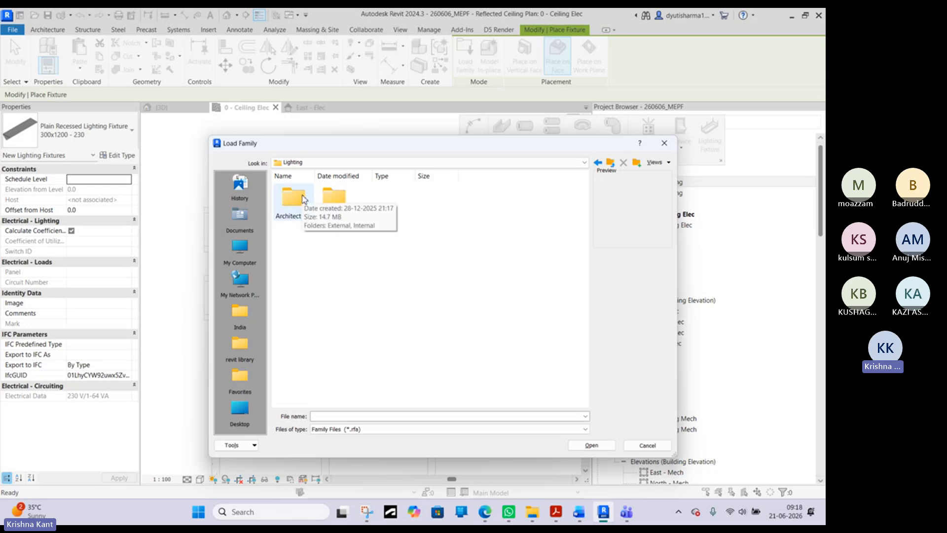
pyautogui.doubleClick(333, 210)
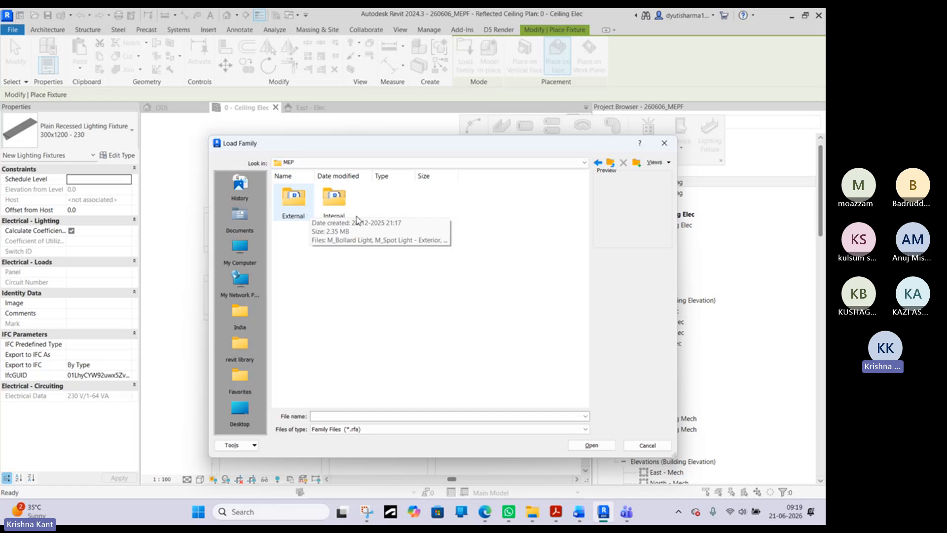
pyautogui.click(331, 205)
pyautogui.doubleClick(330, 199)
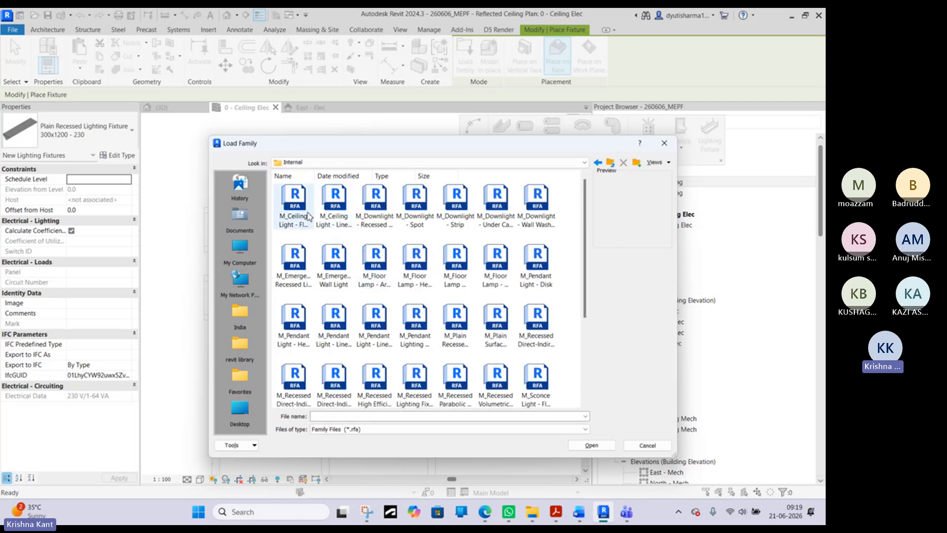
pyautogui.click(310, 220)
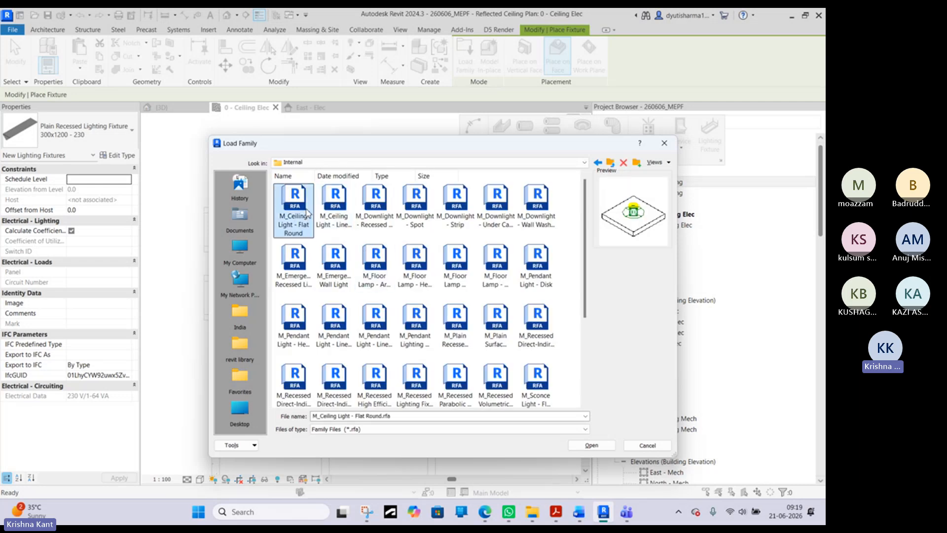
pyautogui.click(331, 219)
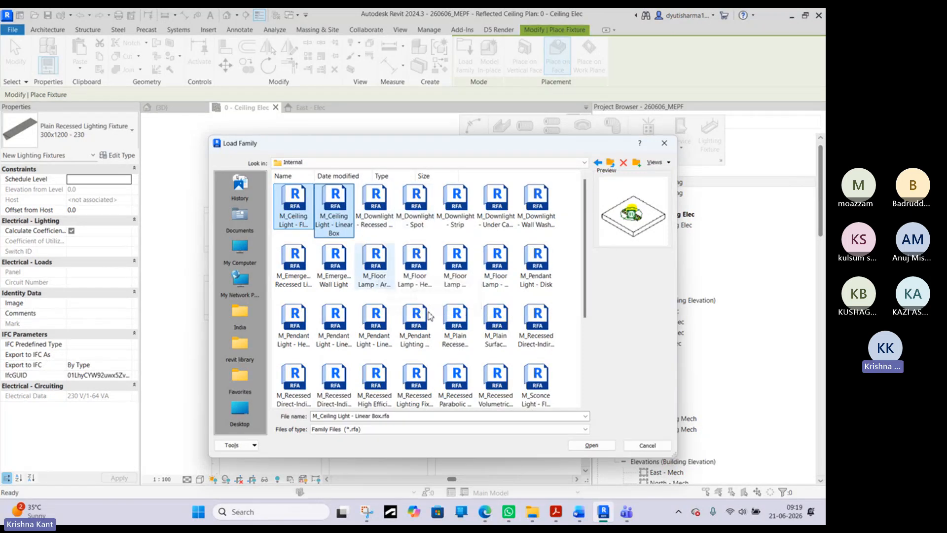
pyautogui.click(334, 264)
pyautogui.click(294, 261)
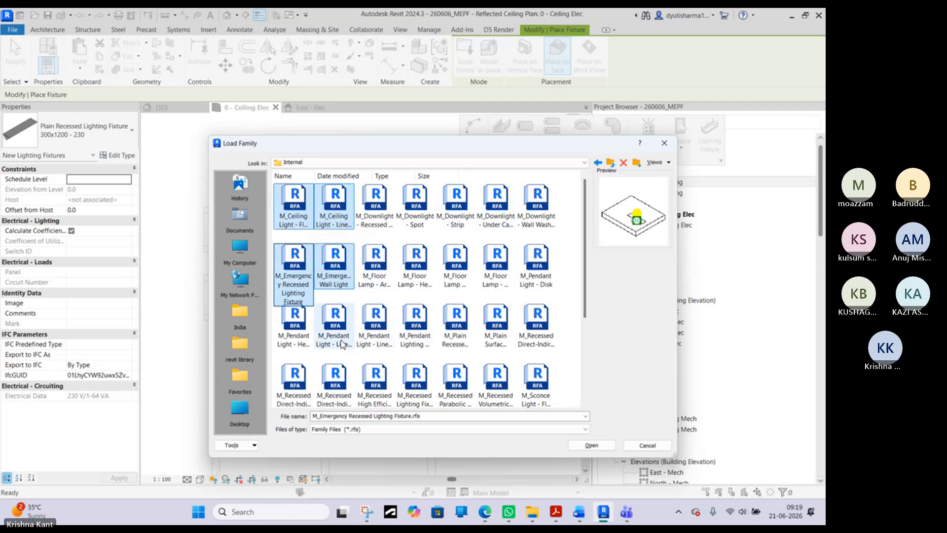
pyautogui.scroll(-5, 342, 345)
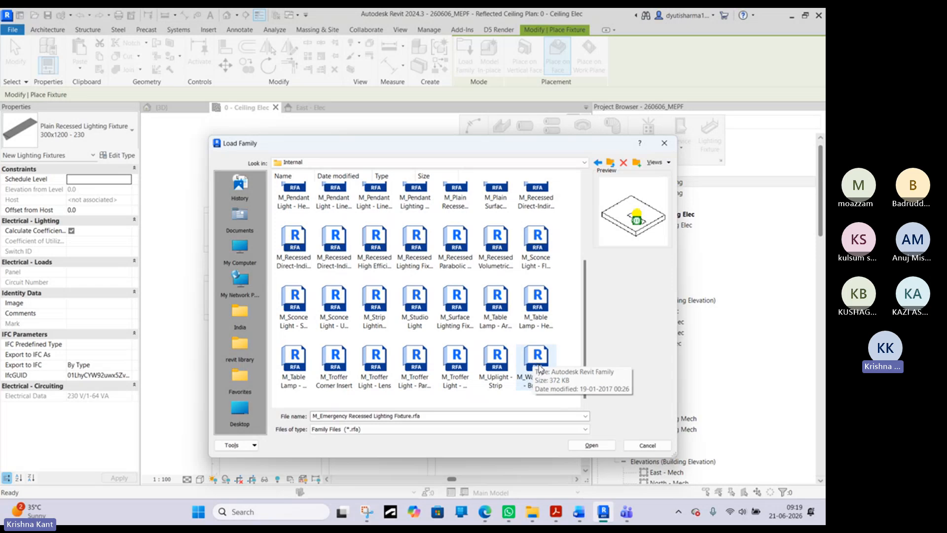
pyautogui.keyDown('shift'); pyautogui.click(540, 369); pyautogui.keyUp('shift')
pyautogui.scroll(3, 316, 246)
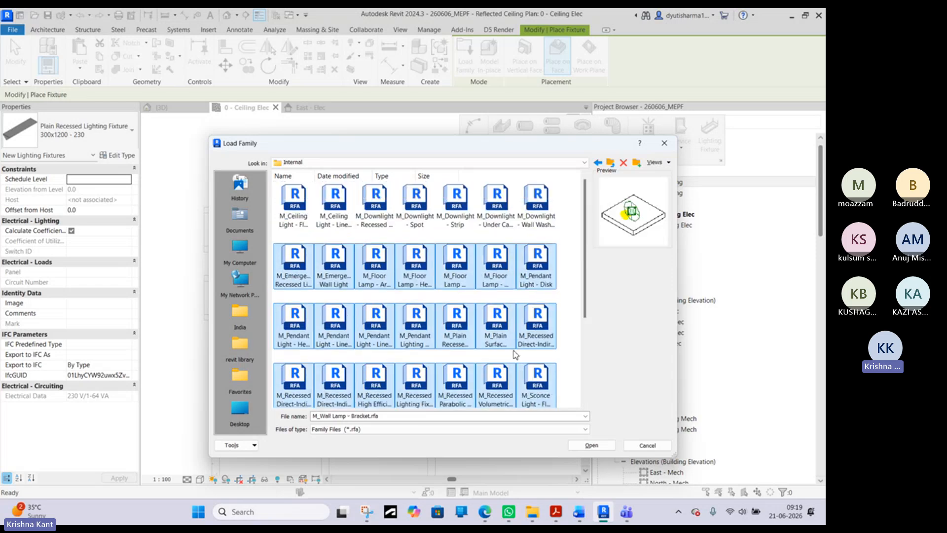
# - Load all the internal lighting families, from M_Ceiling Light - Flat Round through M_Wall Lamp - Bracket, into the project
pyautogui.click(299, 200)
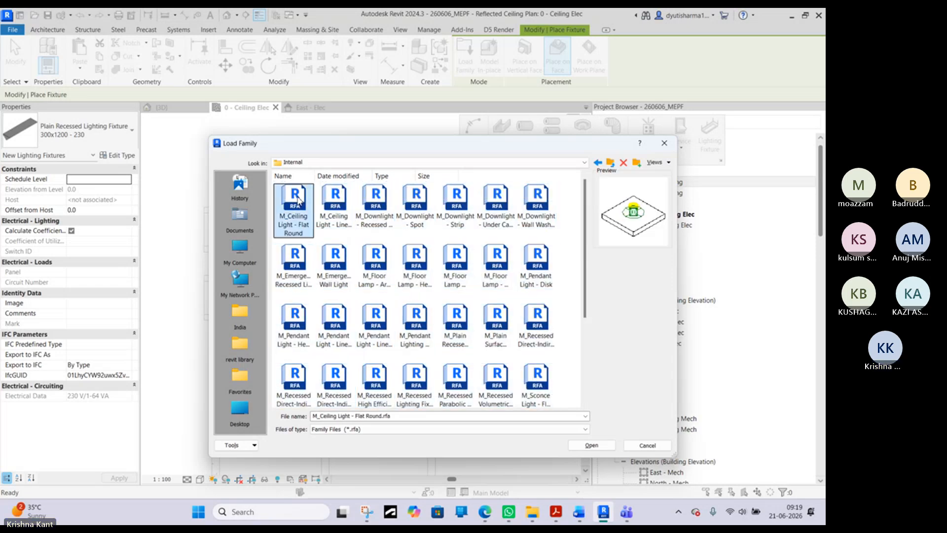
pyautogui.scroll(-5, 463, 317)
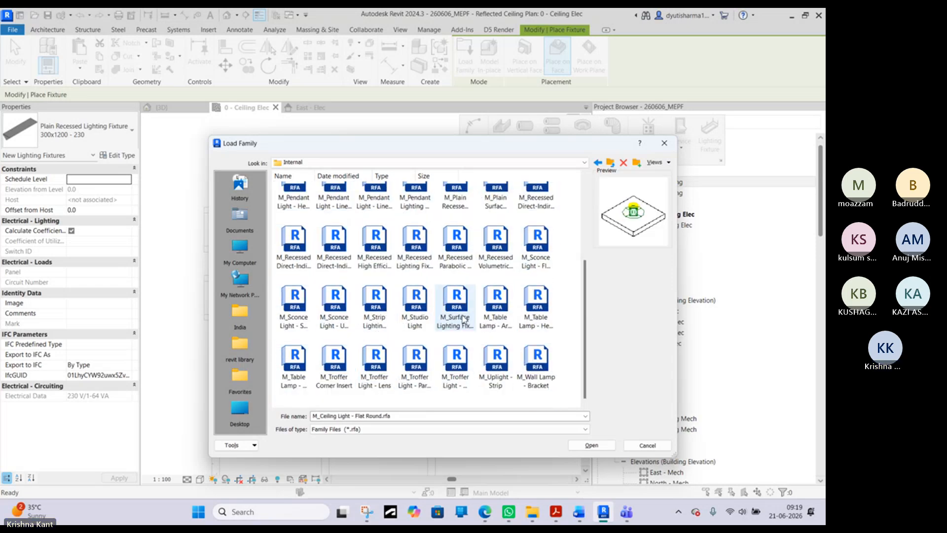
pyautogui.keyDown('shift'); pyautogui.click(542, 366); pyautogui.keyUp('shift')
pyautogui.scroll(3, 542, 364)
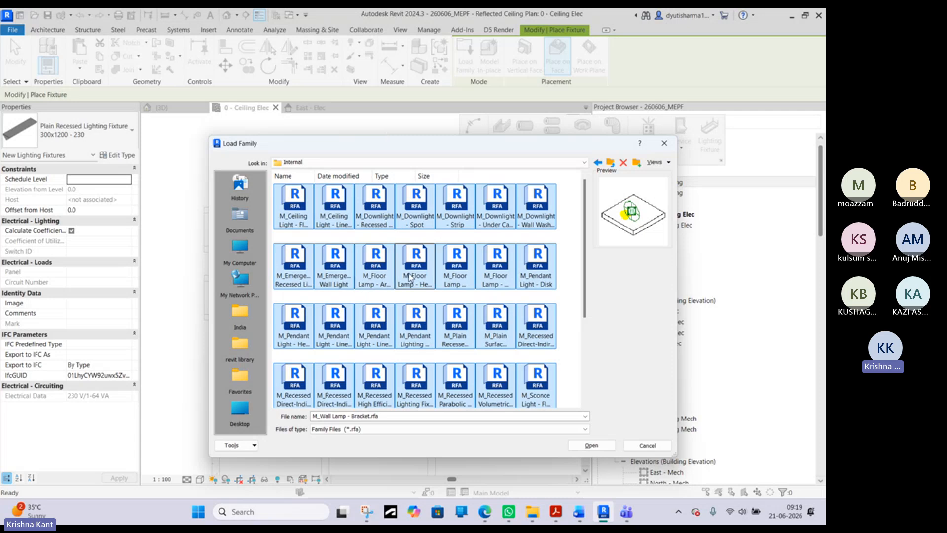
pyautogui.click(590, 444)
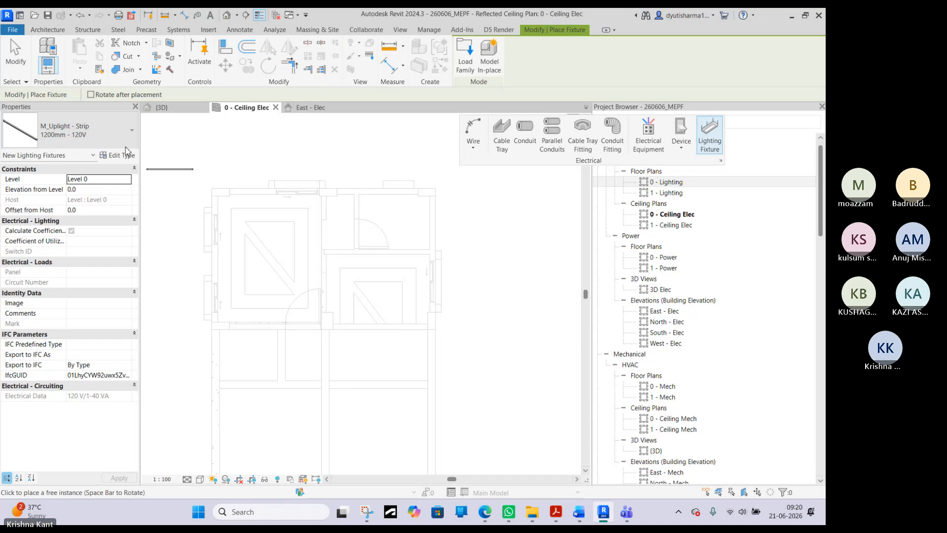
# - Look through the loaded lighting fixture types and choose M_Ceiling Light - Flat Round 60W - 120V for placement
pyautogui.click(88, 139)
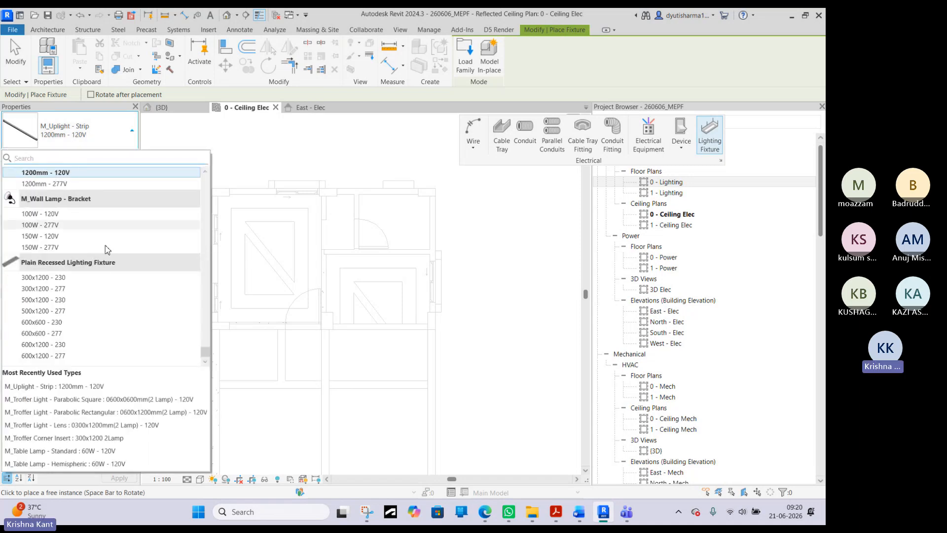
pyautogui.scroll(8, 84, 207)
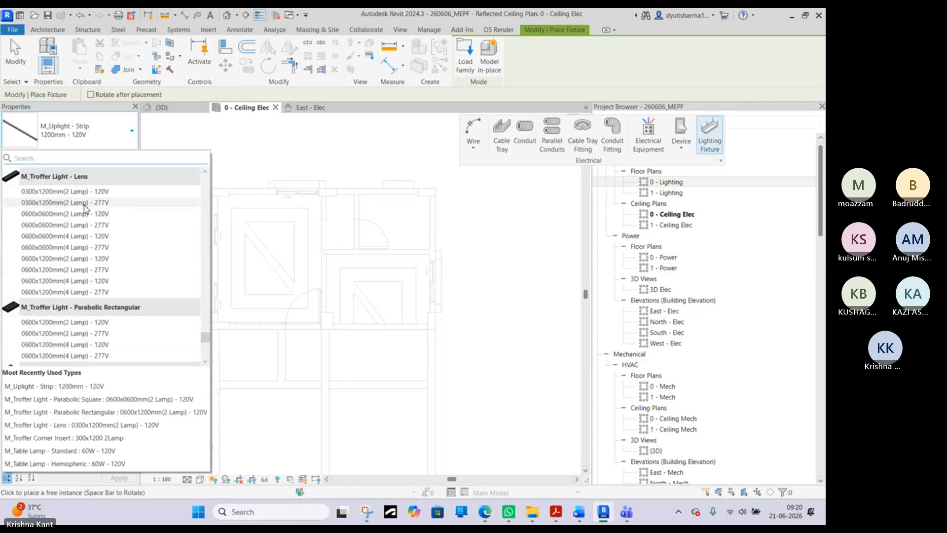
pyautogui.scroll(6, 85, 207)
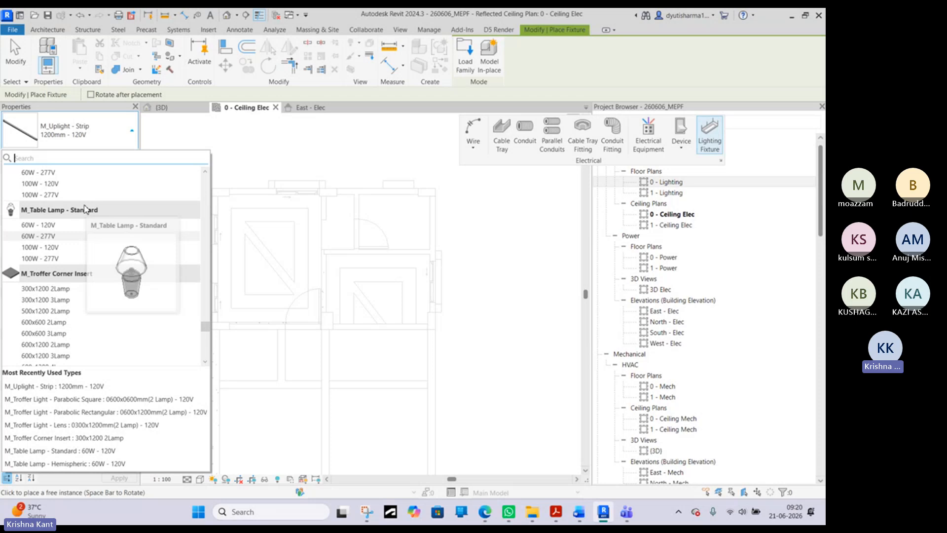
pyautogui.scroll(6, 79, 266)
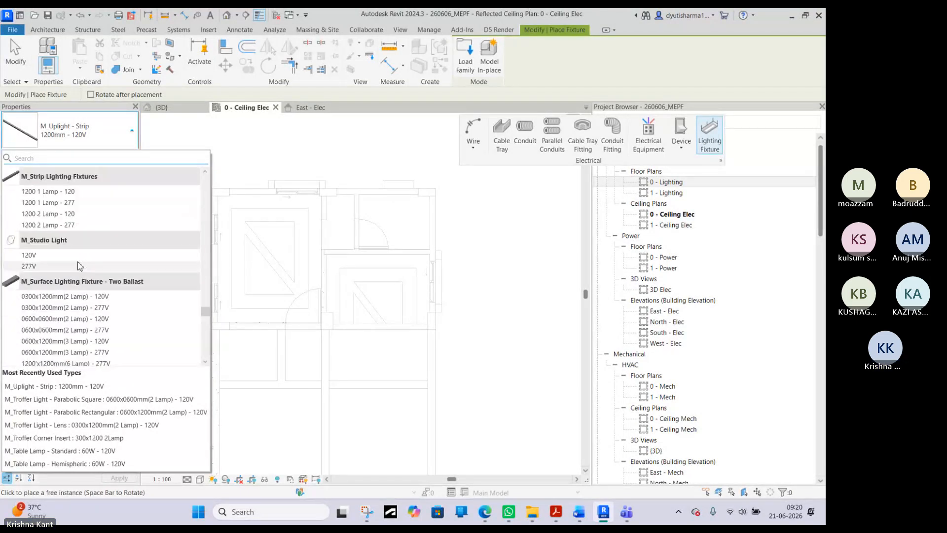
pyautogui.scroll(6, 89, 259)
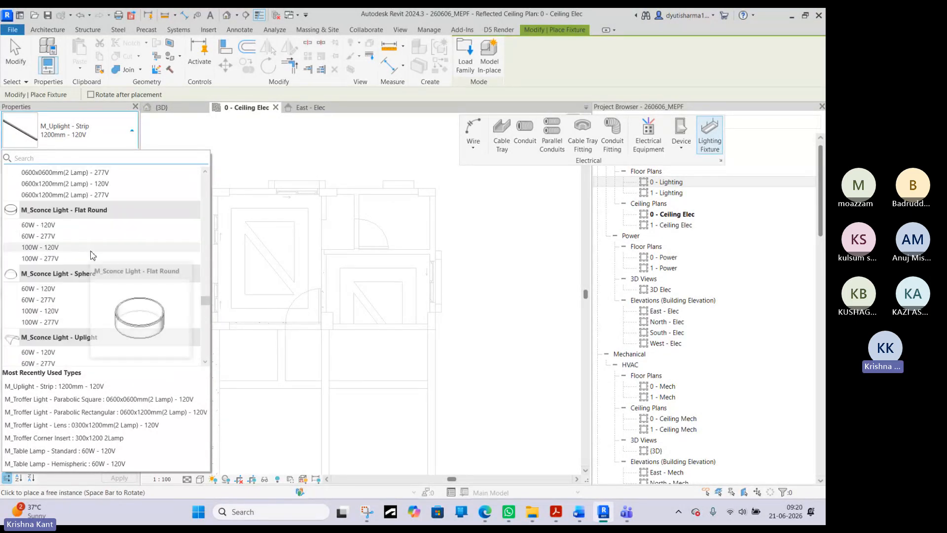
pyautogui.scroll(2, 91, 255)
pyautogui.scroll(4, 94, 256)
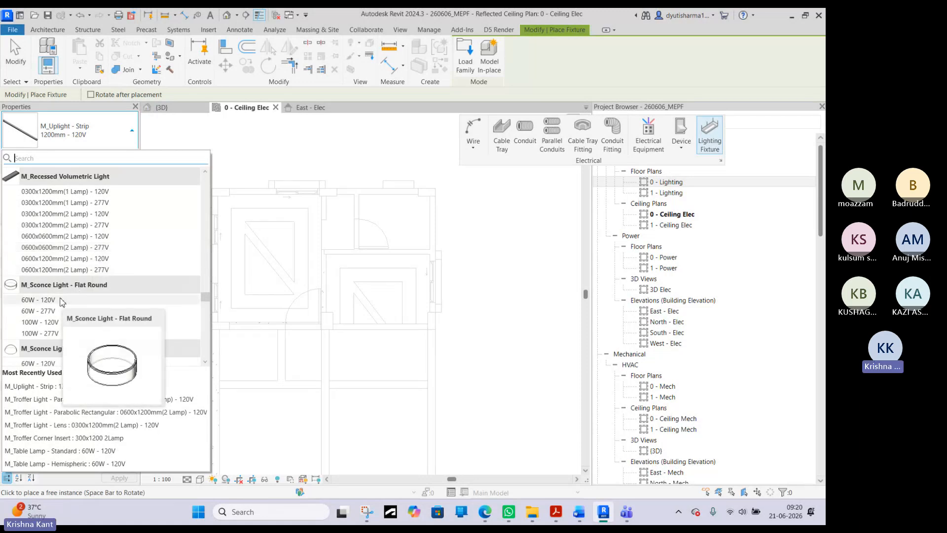
pyautogui.scroll(6, 62, 301)
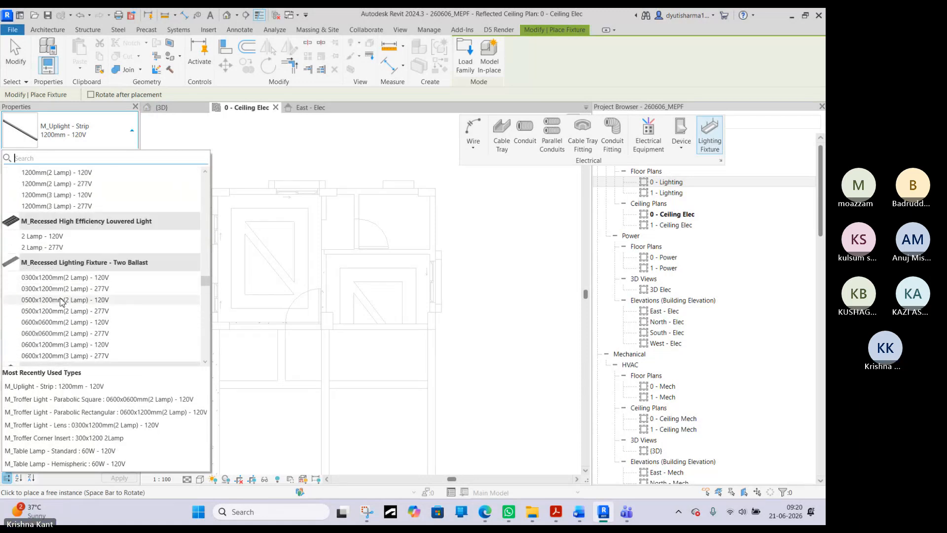
pyautogui.scroll(8, 61, 301)
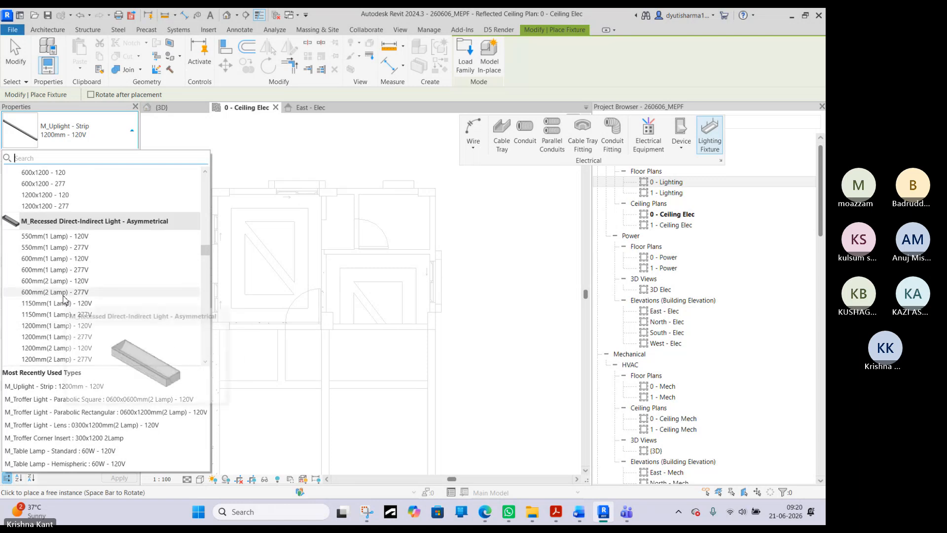
pyautogui.scroll(8, 63, 299)
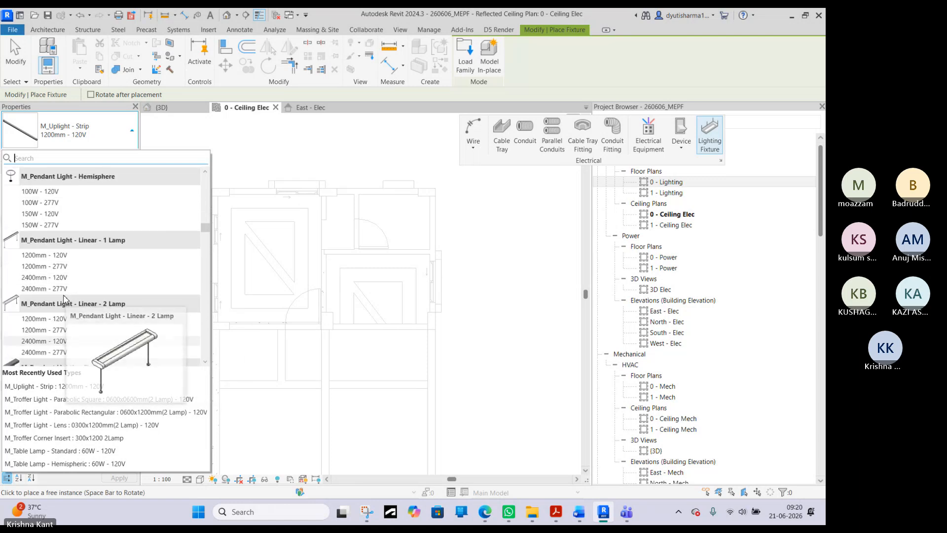
pyautogui.scroll(8, 65, 299)
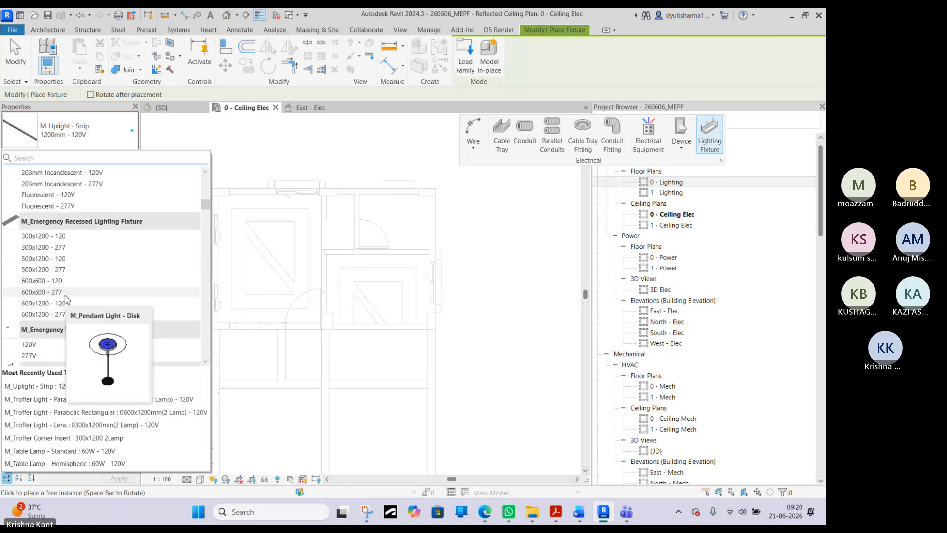
pyautogui.scroll(8, 67, 300)
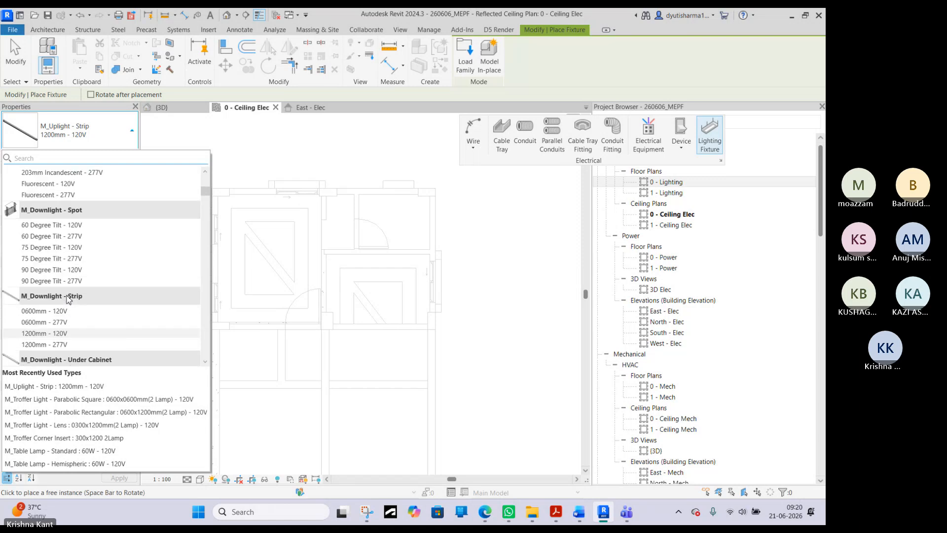
pyautogui.scroll(5, 67, 299)
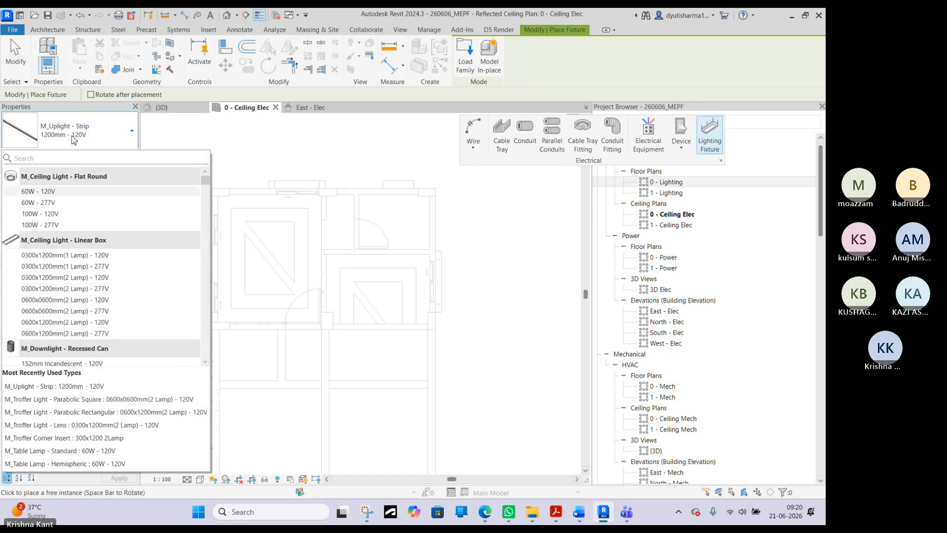
pyautogui.moveTo(51, 194)
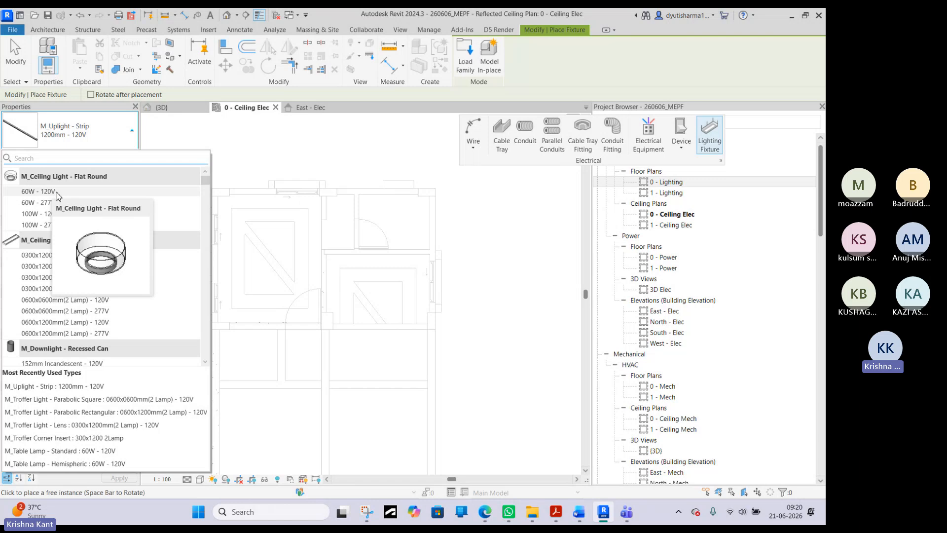
pyautogui.click(58, 193)
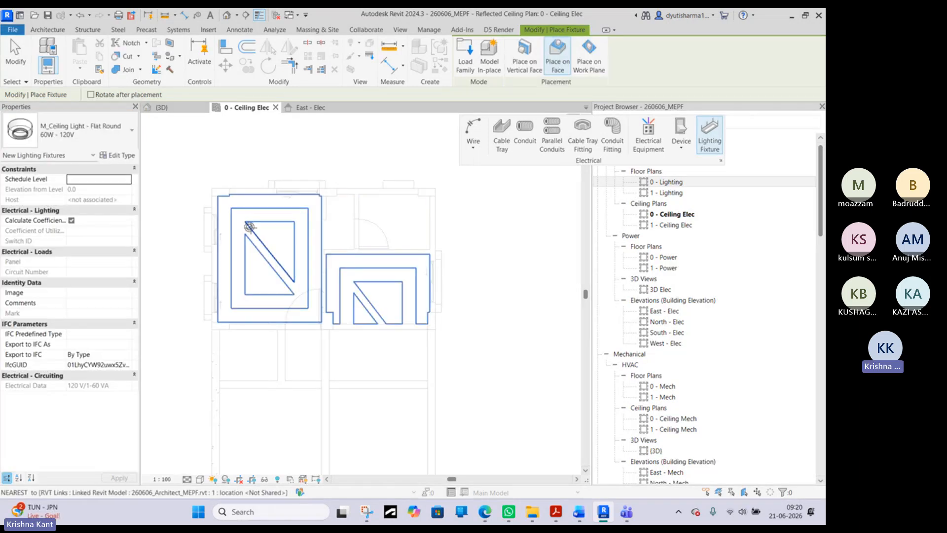
# - Place two aligned flat round lights on the upper-left room's ceiling, inside the two upper corners of the rectangular ceiling outline
pyautogui.scroll(2, 250, 227)
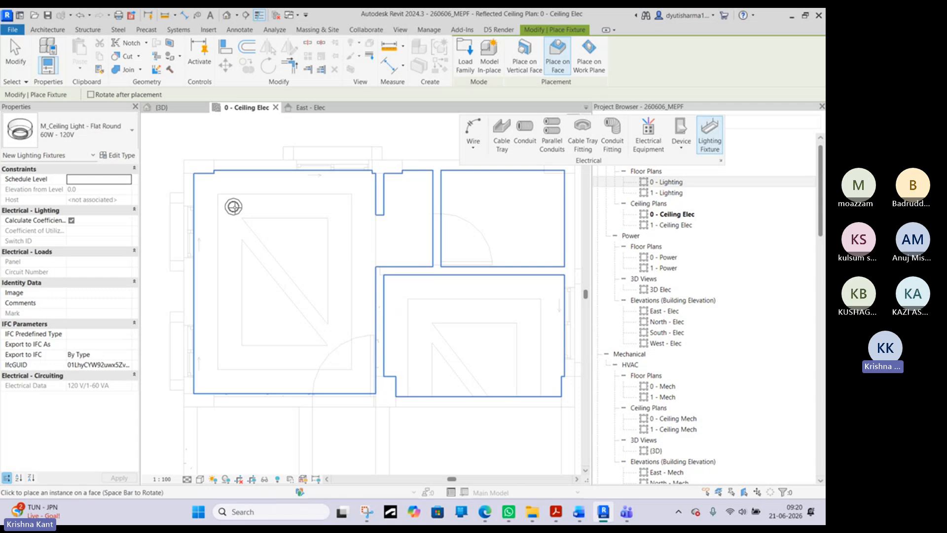
pyautogui.scroll(1, 234, 207)
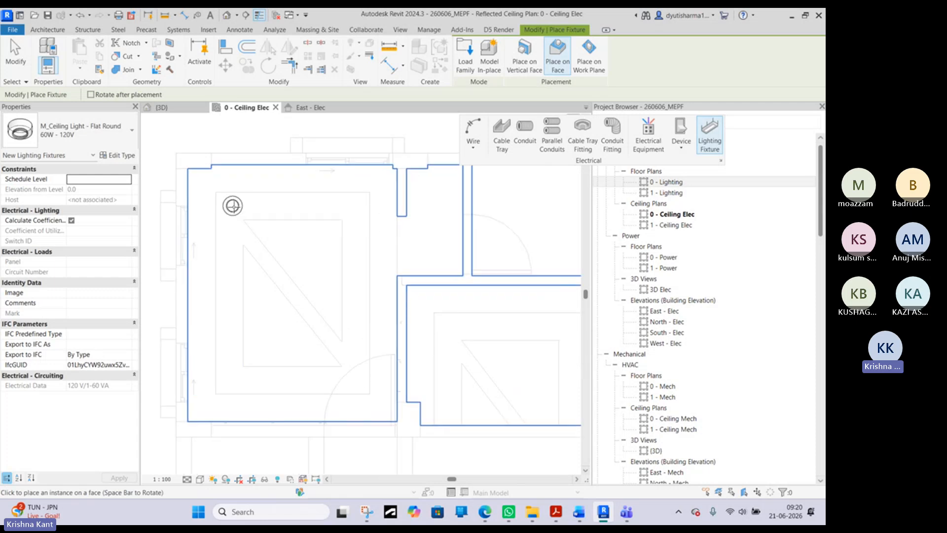
pyautogui.scroll(2, 236, 217)
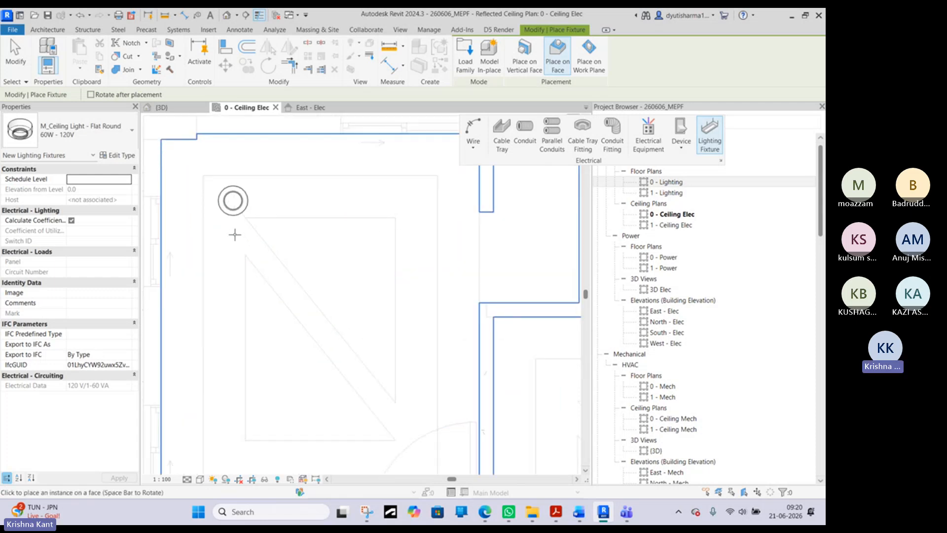
pyautogui.scroll(-3, 392, 360)
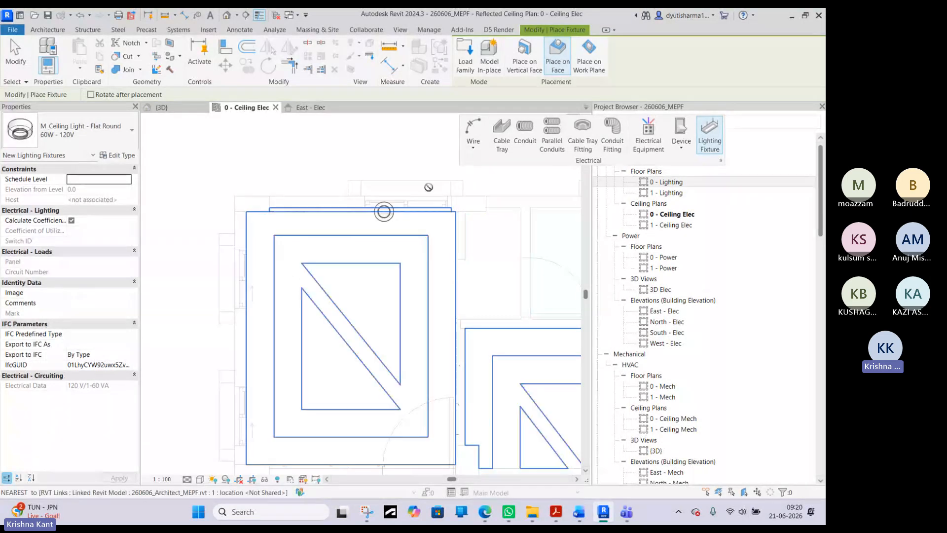
pyautogui.scroll(2, 274, 253)
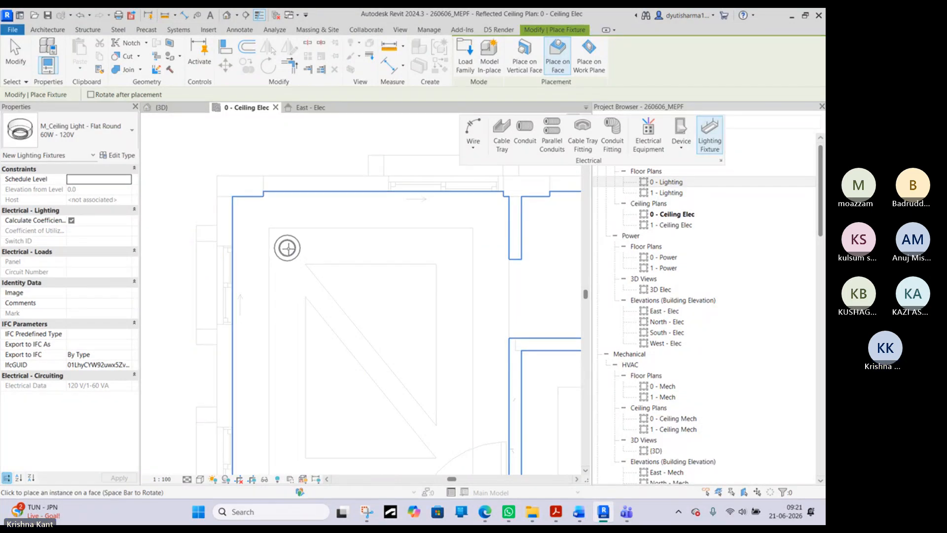
pyautogui.click(287, 247)
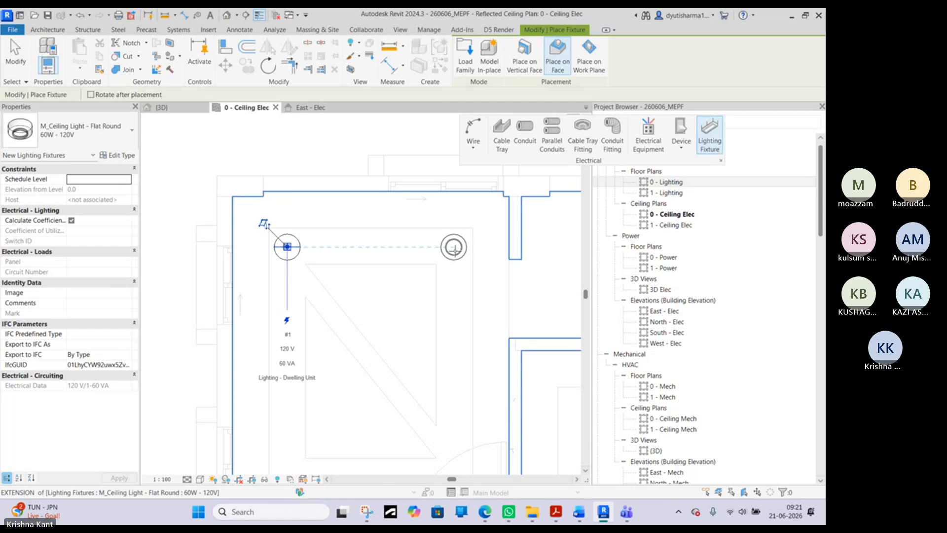
pyautogui.click(454, 248)
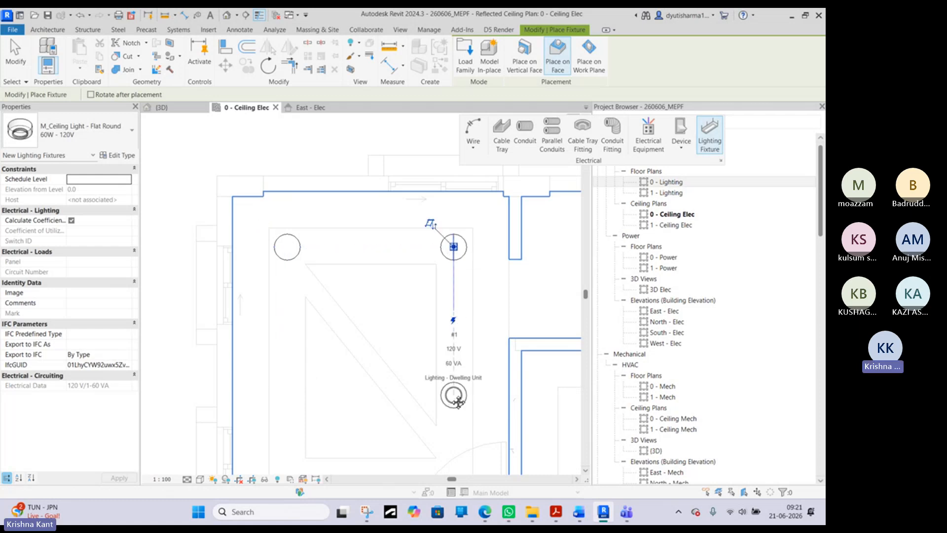
# - Place two more flat round lights in the lower corners of the same ceiling outline, aligned with the upper pair
pyautogui.scroll(-3, 450, 385)
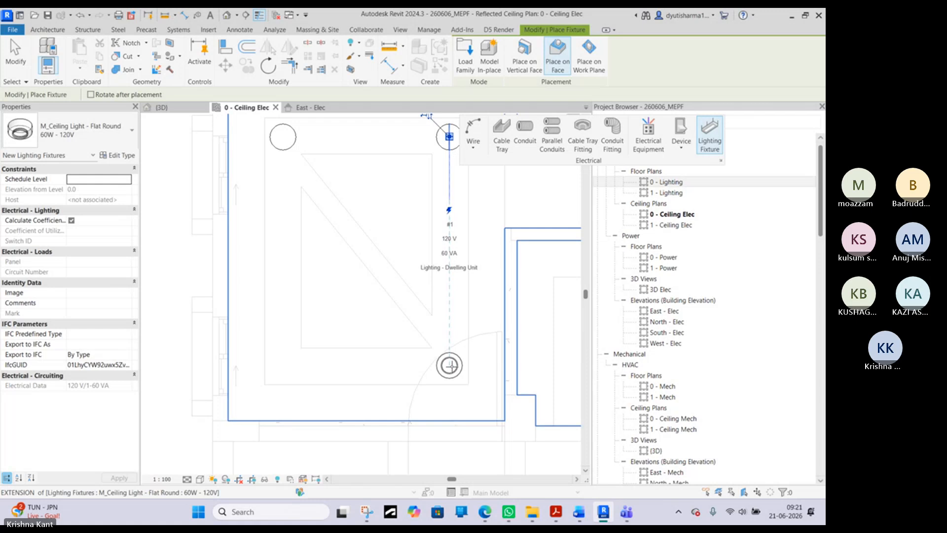
pyautogui.click(450, 366)
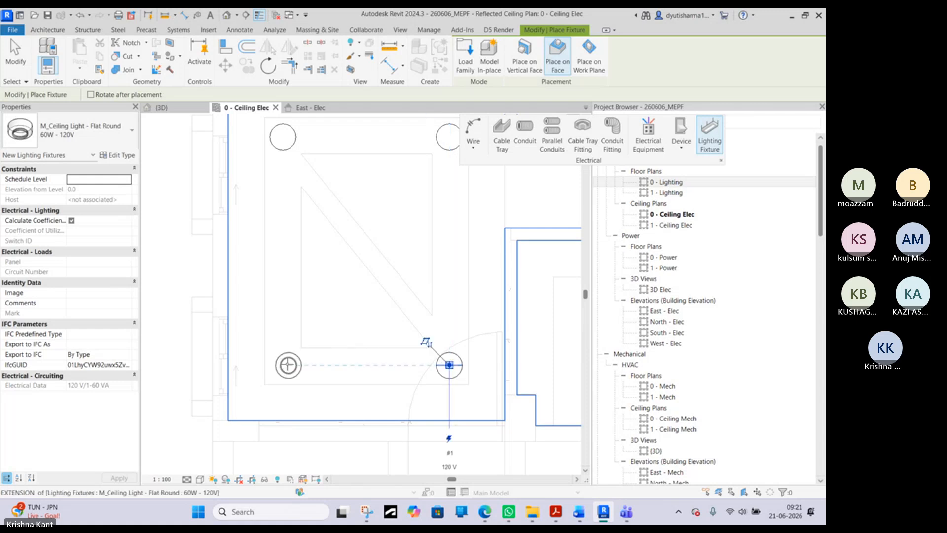
pyautogui.click(282, 366)
pyautogui.scroll(-1, 333, 310)
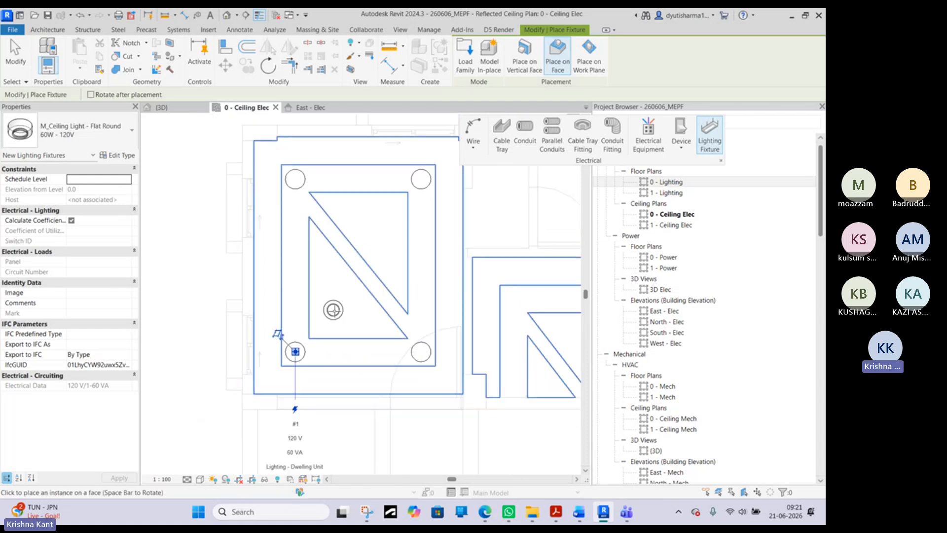
# - Look through the loaded lighting fixture types and choose M_Wall Lamp - Bracket 100W - 120V for placement
pyautogui.moveTo(402, 270); pyautogui.dragTo(235, 358, button='middle')
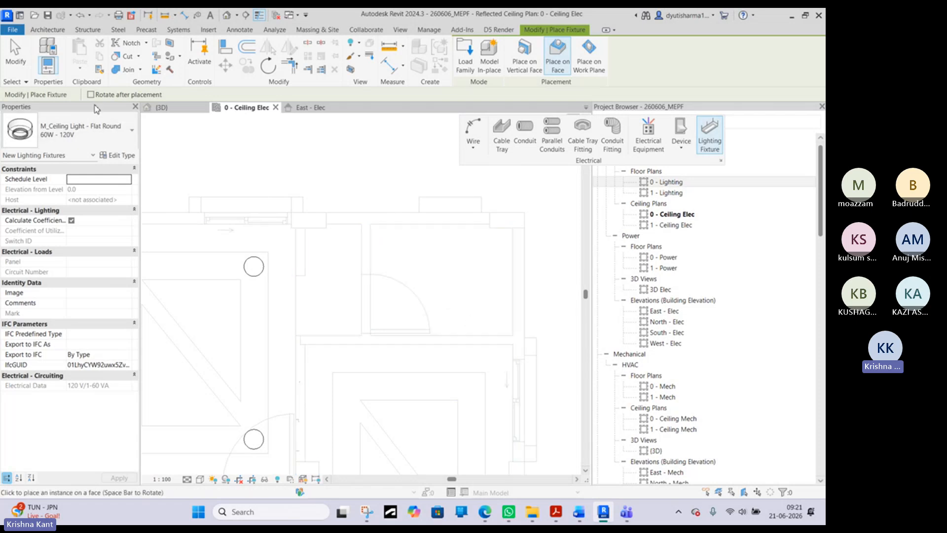
pyautogui.click(89, 130)
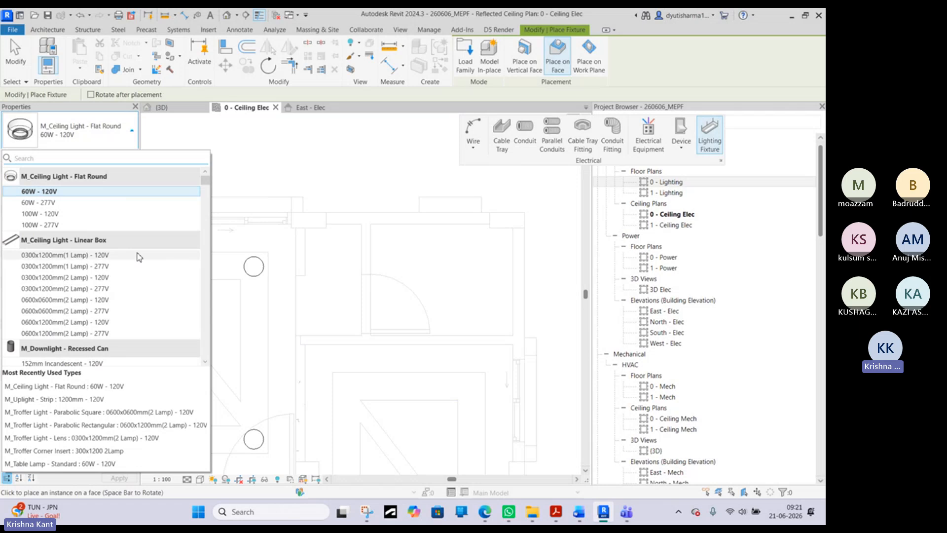
pyautogui.scroll(-10, 102, 295)
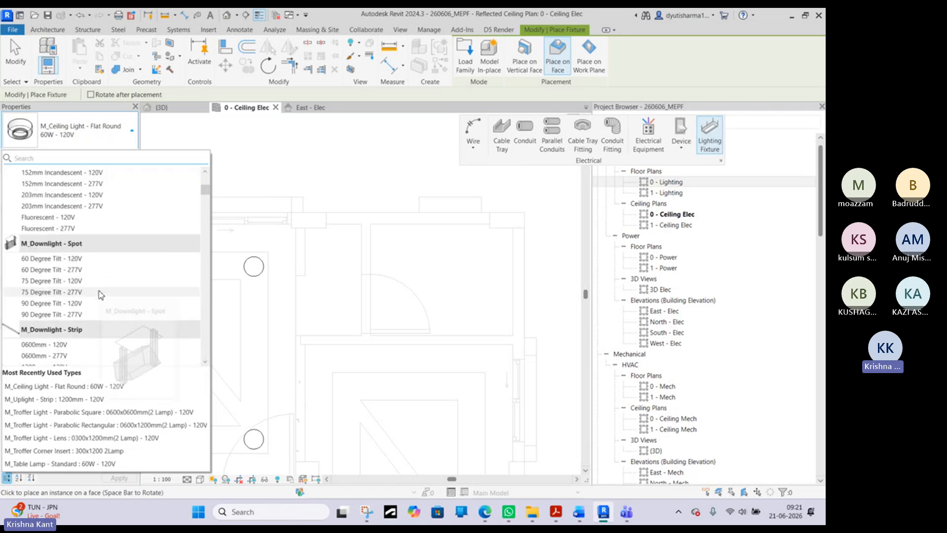
pyautogui.scroll(-8, 100, 295)
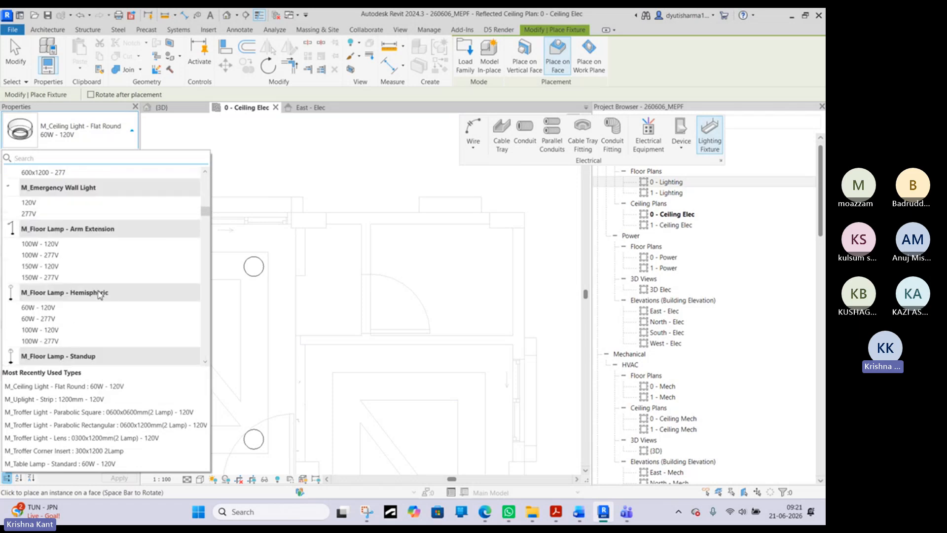
pyautogui.scroll(-10, 100, 294)
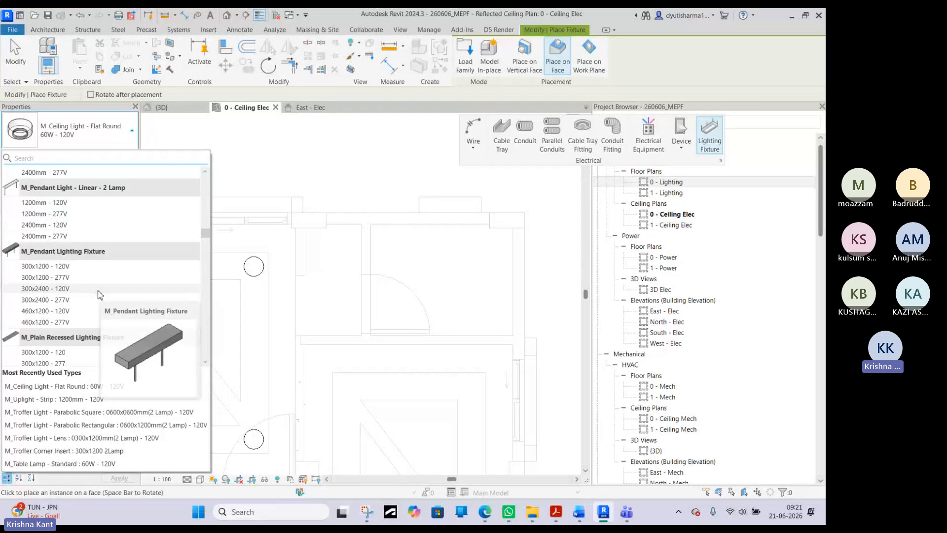
pyautogui.scroll(-12, 98, 294)
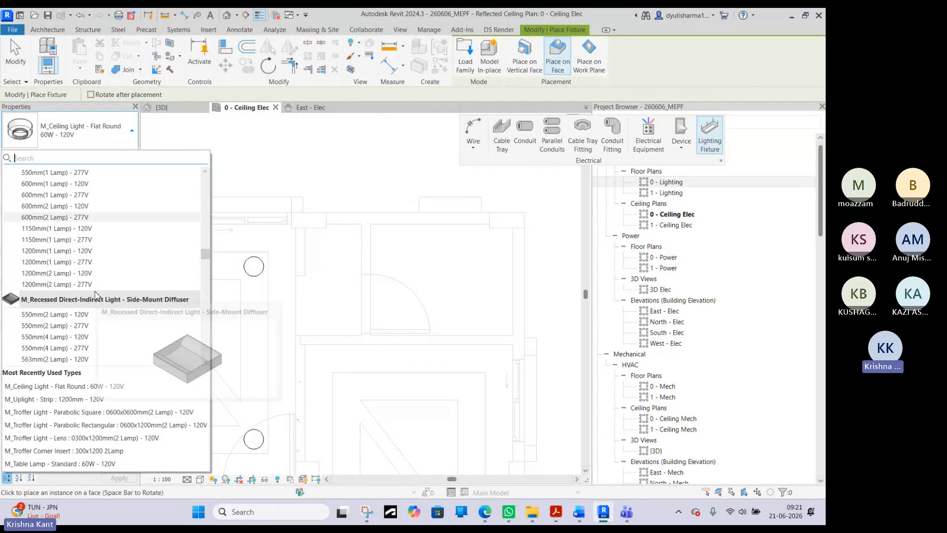
pyautogui.scroll(-10, 95, 295)
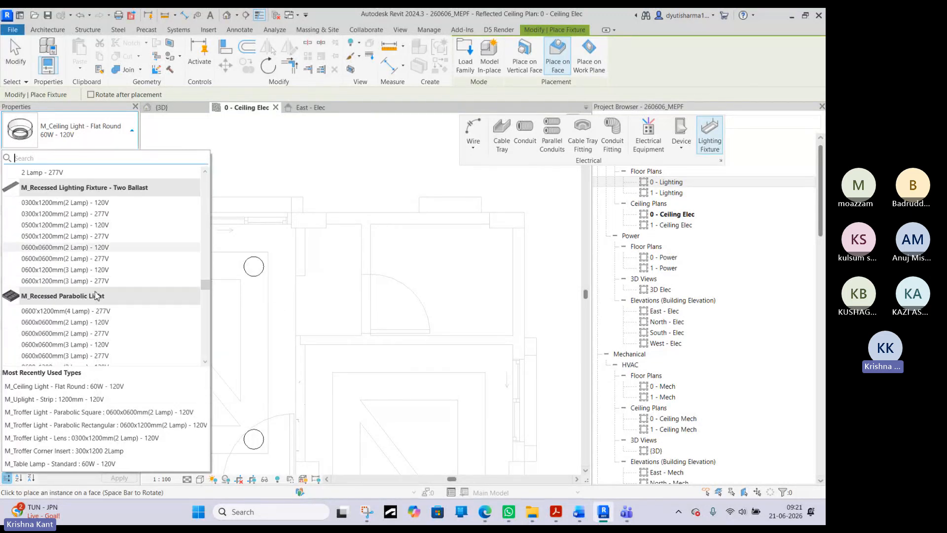
pyautogui.scroll(-10, 94, 296)
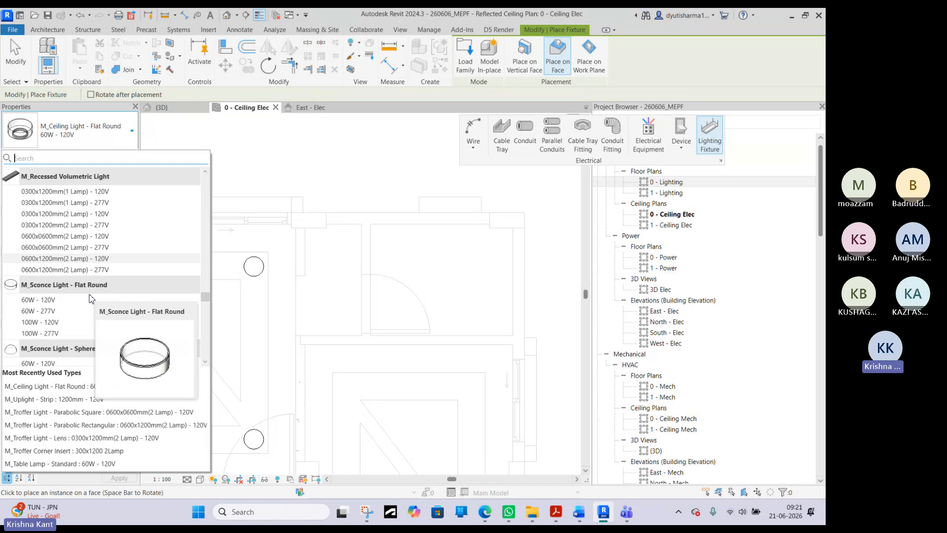
pyautogui.scroll(-1, 90, 298)
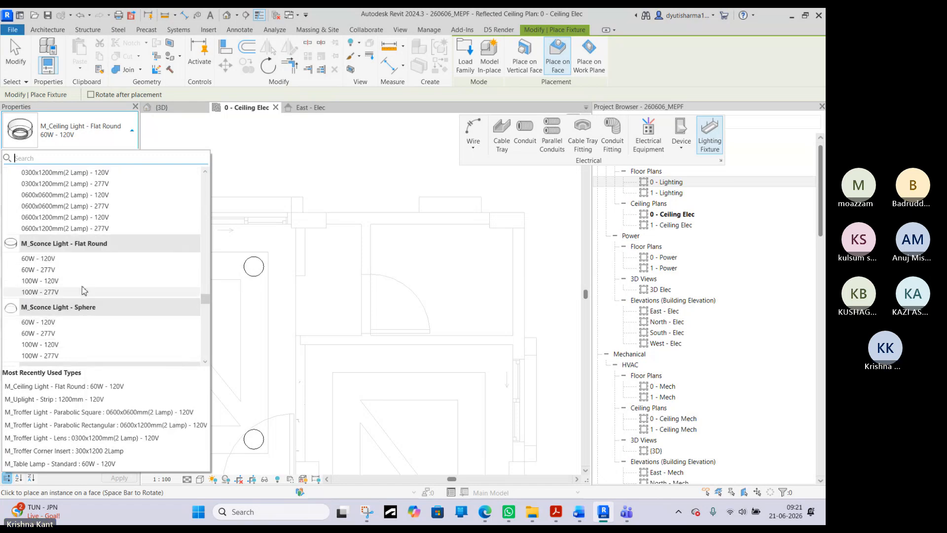
pyautogui.scroll(-3, 88, 285)
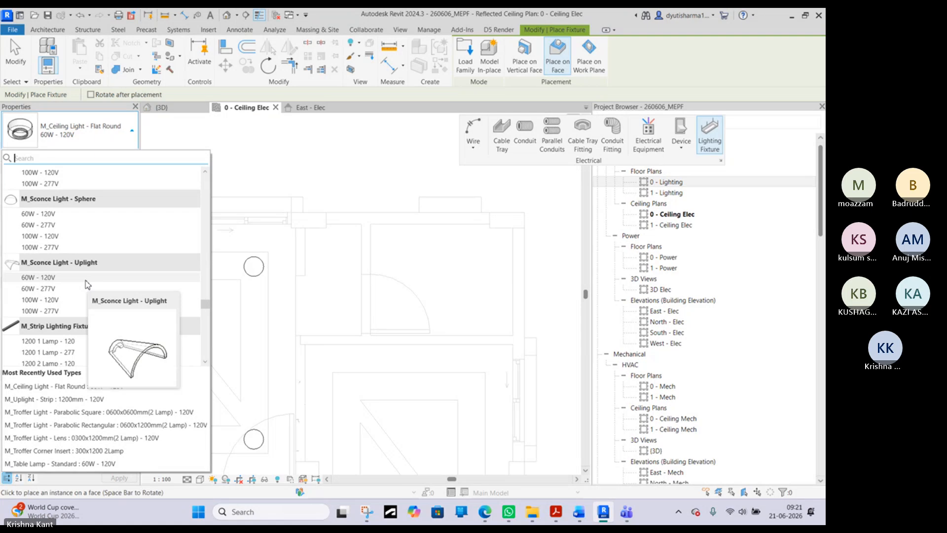
pyautogui.scroll(-4, 85, 281)
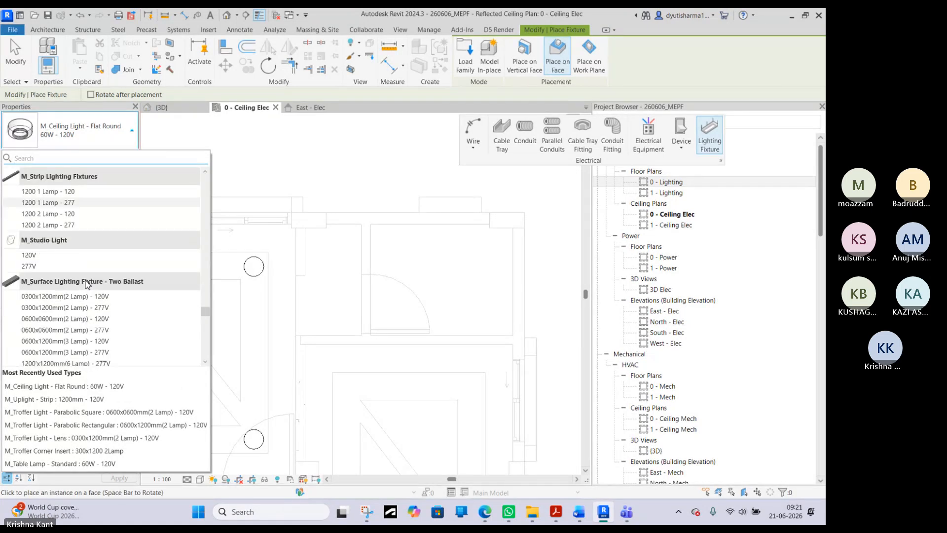
pyautogui.scroll(-3, 88, 285)
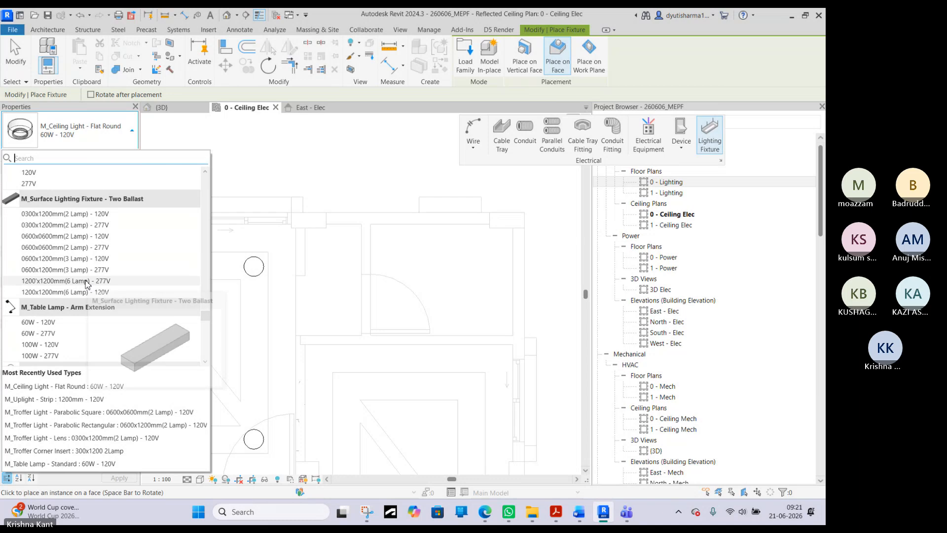
pyautogui.scroll(-5, 86, 284)
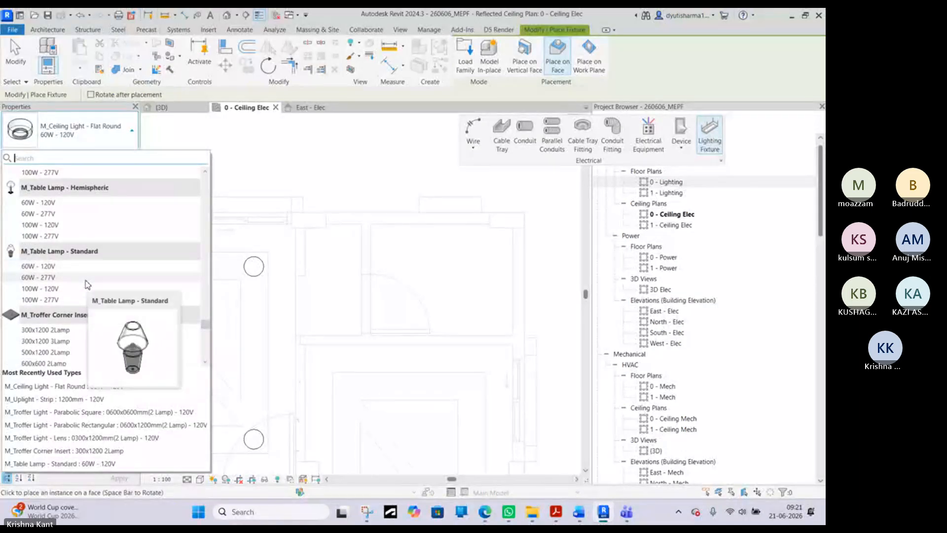
pyautogui.scroll(-8, 86, 283)
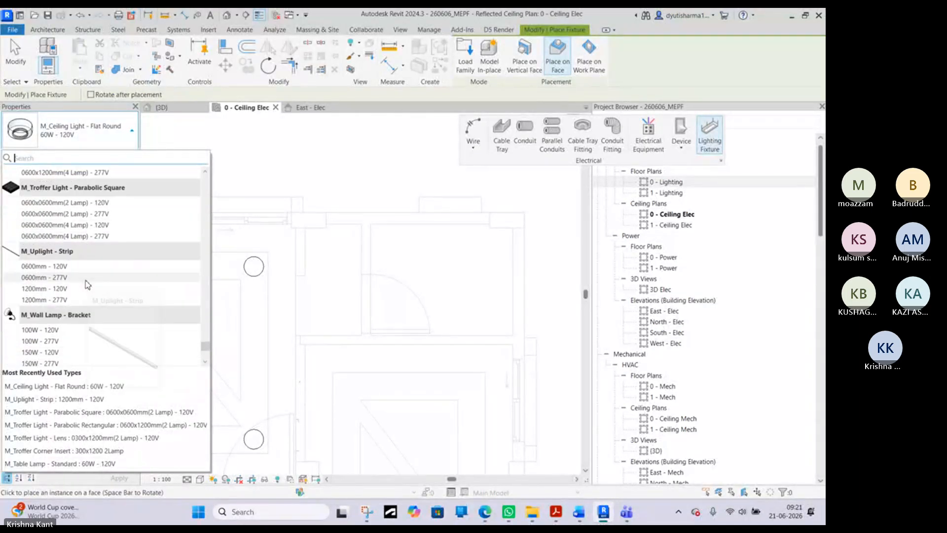
pyautogui.scroll(-3, 85, 280)
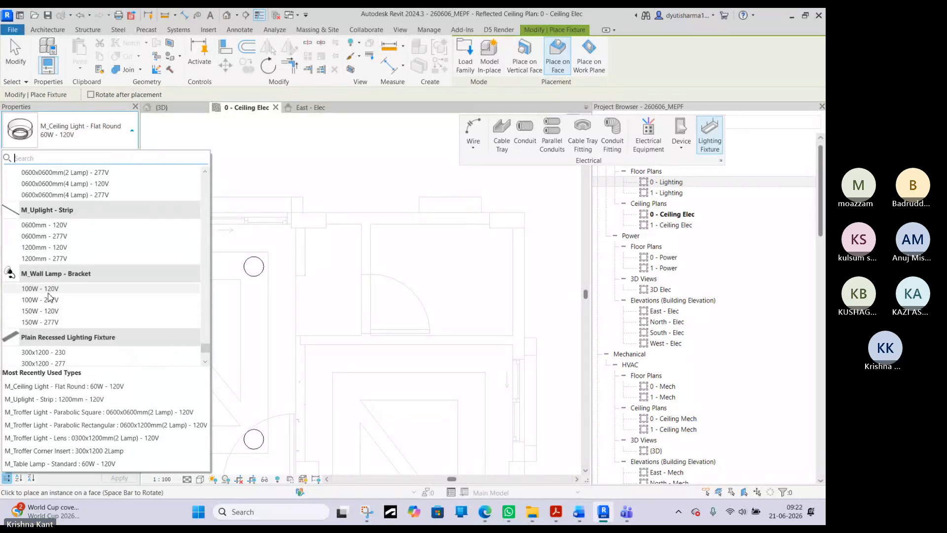
pyautogui.scroll(-2, 53, 296)
pyautogui.scroll(3, 53, 296)
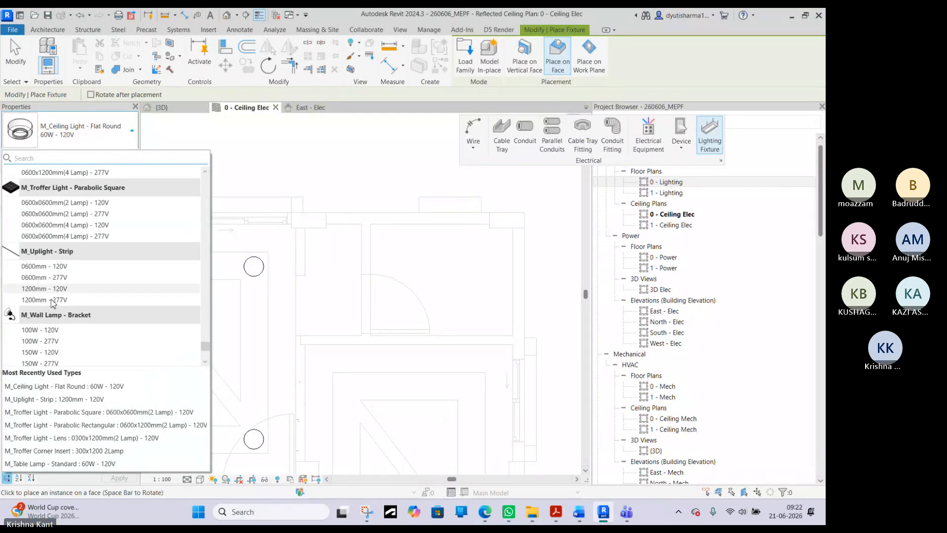
pyautogui.click(44, 330)
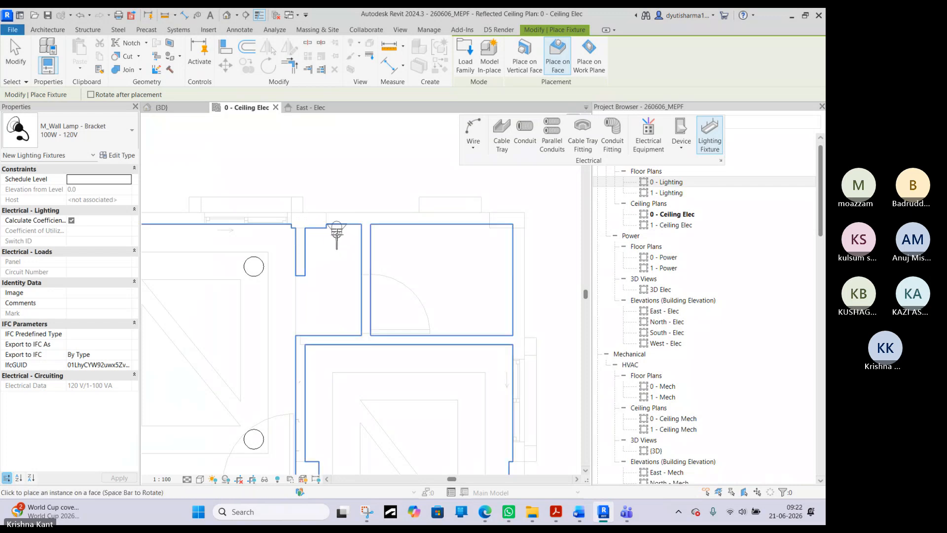
# - Place one bracket wall lamp against the upper wall of the small room just right of the room with the four round lights
pyautogui.click(89, 138)
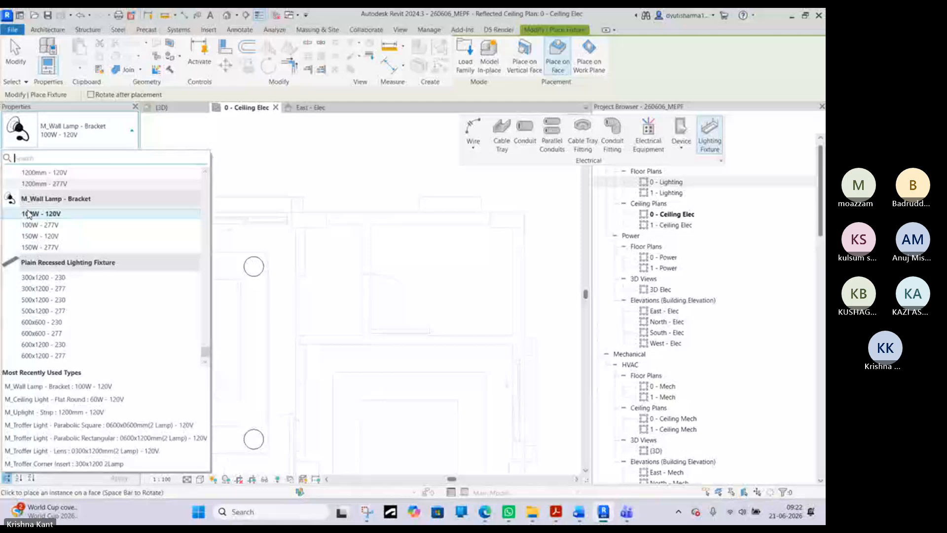
pyautogui.click(28, 214)
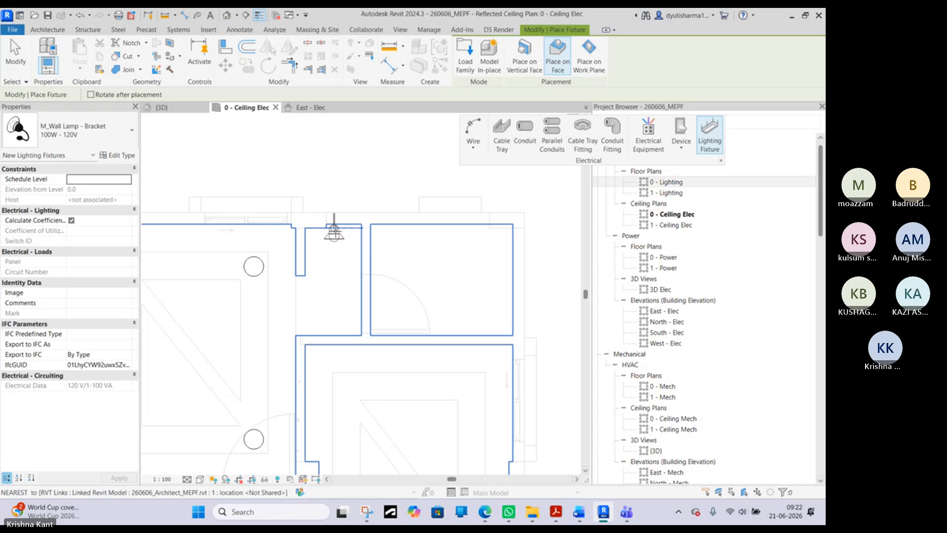
pyautogui.scroll(3, 334, 229)
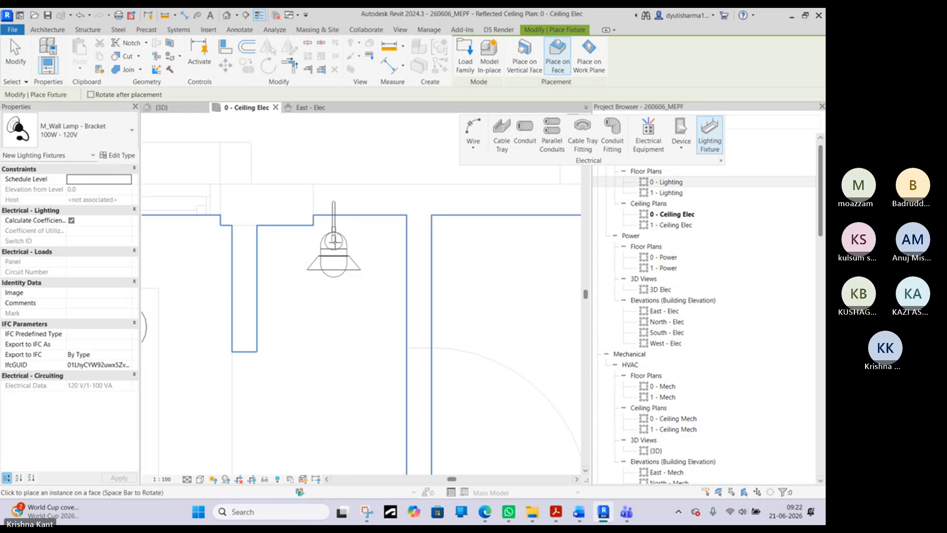
pyautogui.click(334, 251)
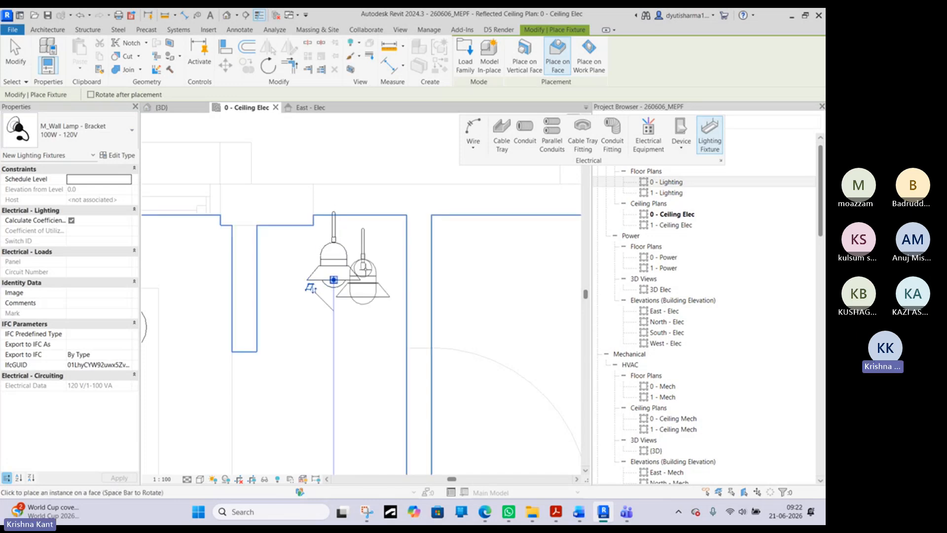
pyautogui.press('Escape')
# - Inspect the placed wall lamp in the {3D} view and rotate it on its host to face the opposite way
pyautogui.click(172, 112)
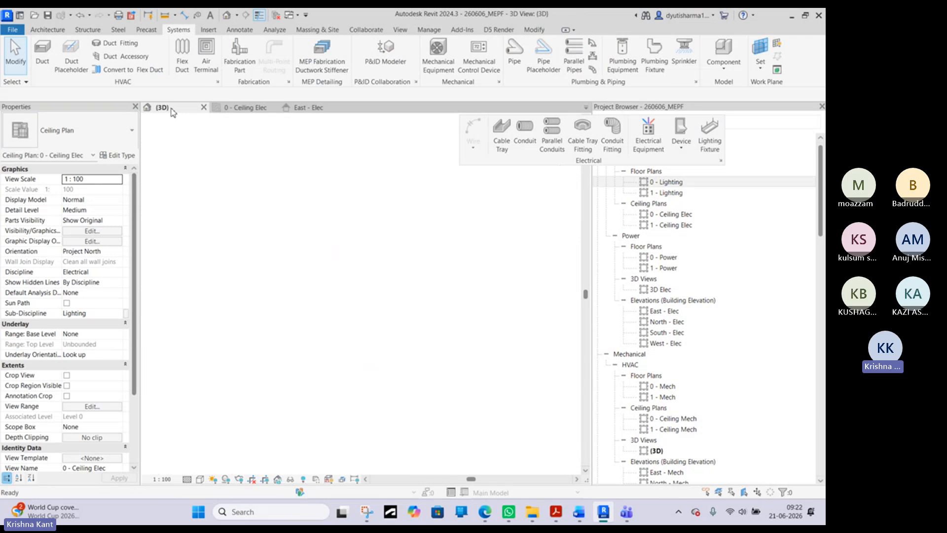
pyautogui.keyDown('shift'); pyautogui.moveTo(457, 298); pyautogui.dragTo(466, 272, button='middle'); pyautogui.keyUp('shift')
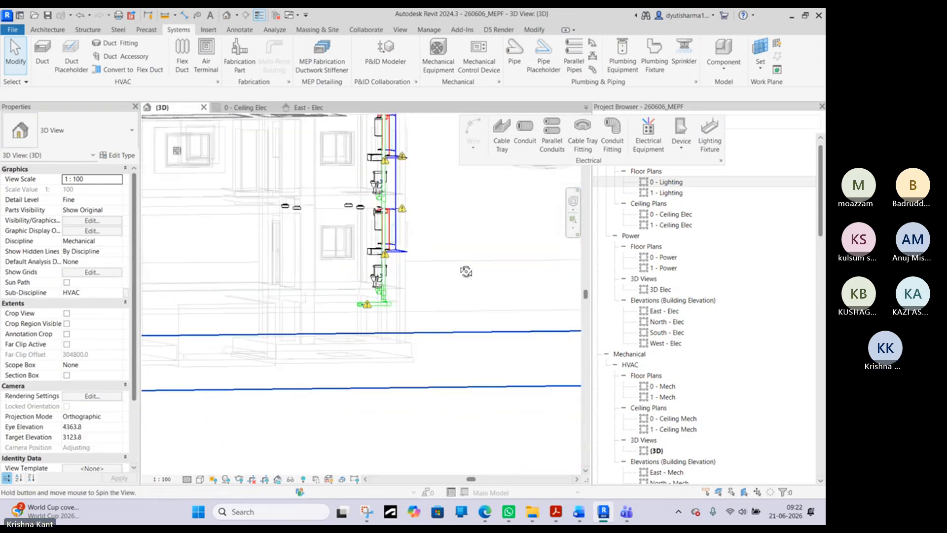
pyautogui.scroll(5, 434, 257)
pyautogui.click(390, 235)
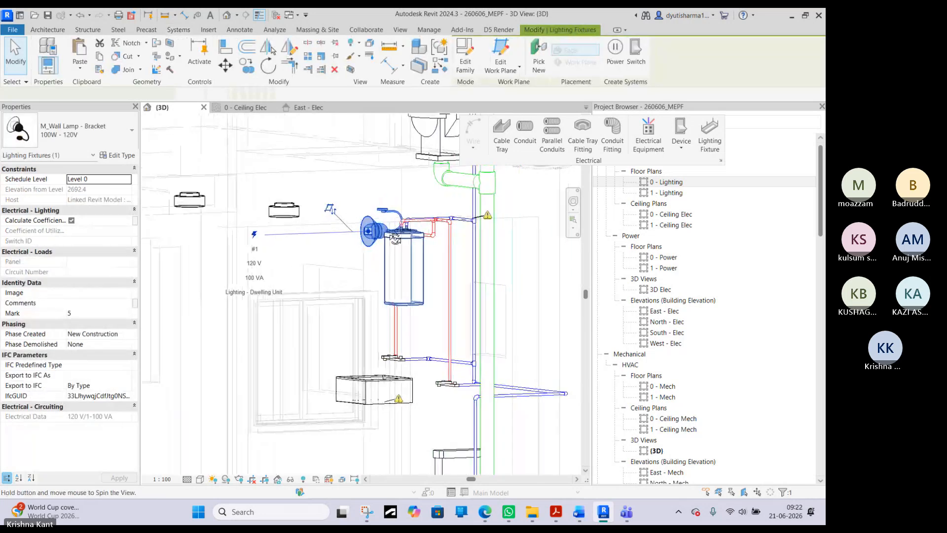
pyautogui.keyDown('shift'); pyautogui.moveTo(395, 238); pyautogui.dragTo(373, 298, button='middle'); pyautogui.keyUp('shift')
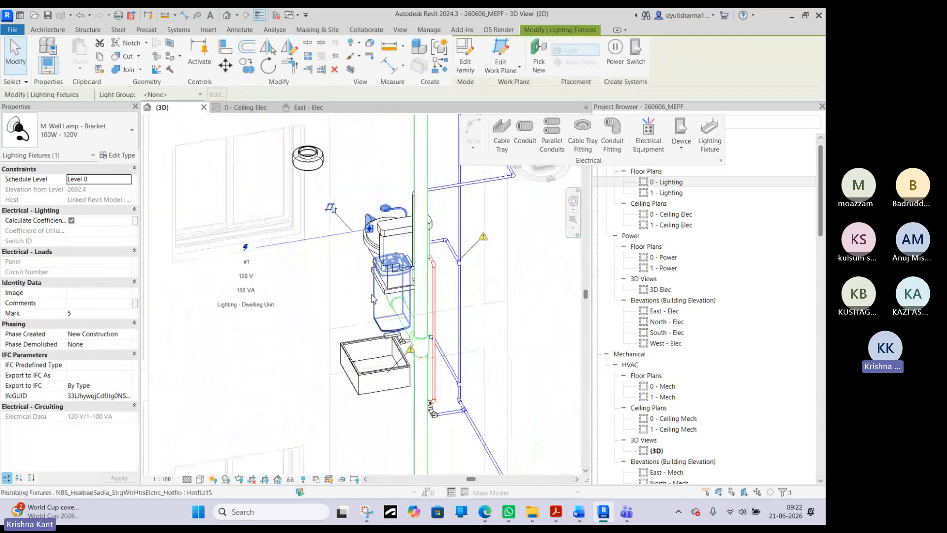
pyautogui.press('space')
pyautogui.keyDown('shift'); pyautogui.moveTo(368, 262); pyautogui.dragTo(290, 125, button='middle'); pyautogui.keyUp('shift')
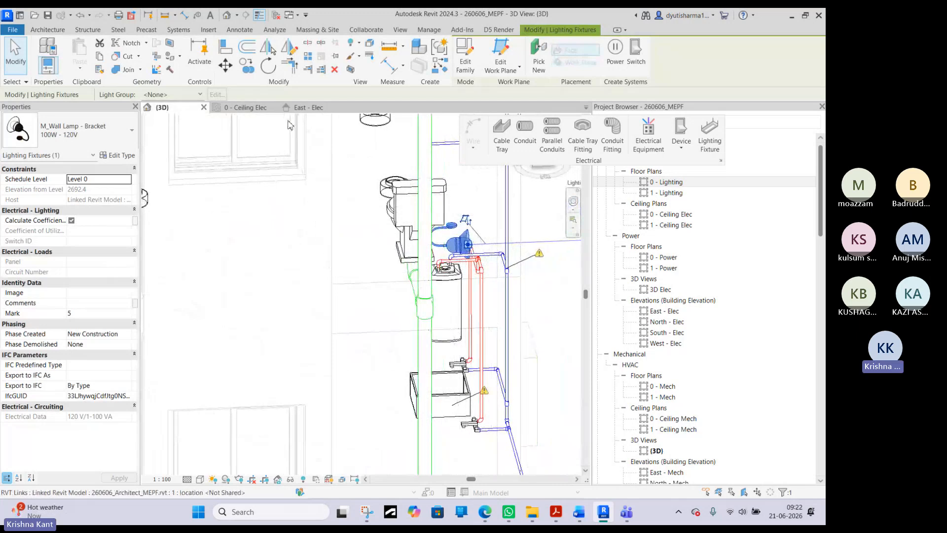
# - Try to change the selected wall lamp to another fixture type from the East - Elec elevation
pyautogui.click(296, 107)
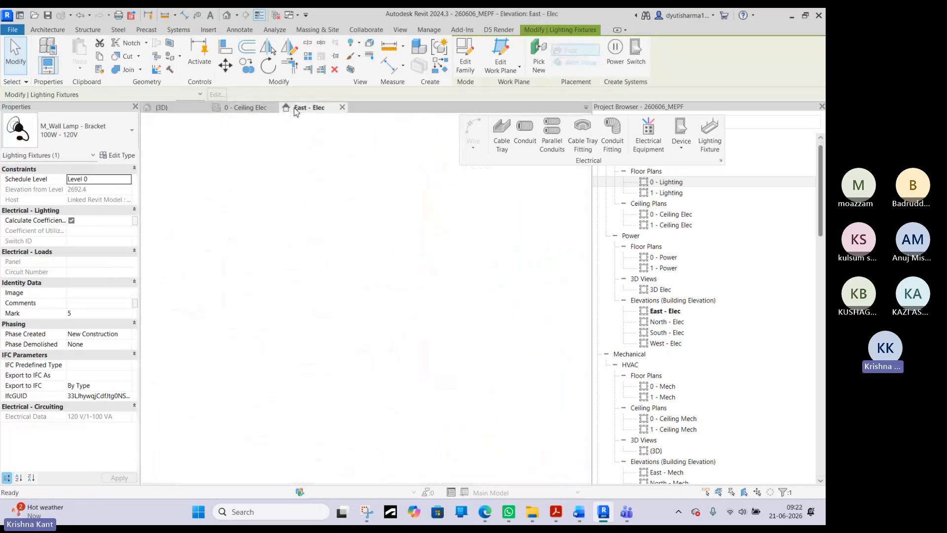
pyautogui.click(90, 135)
pyautogui.scroll(3, 94, 250)
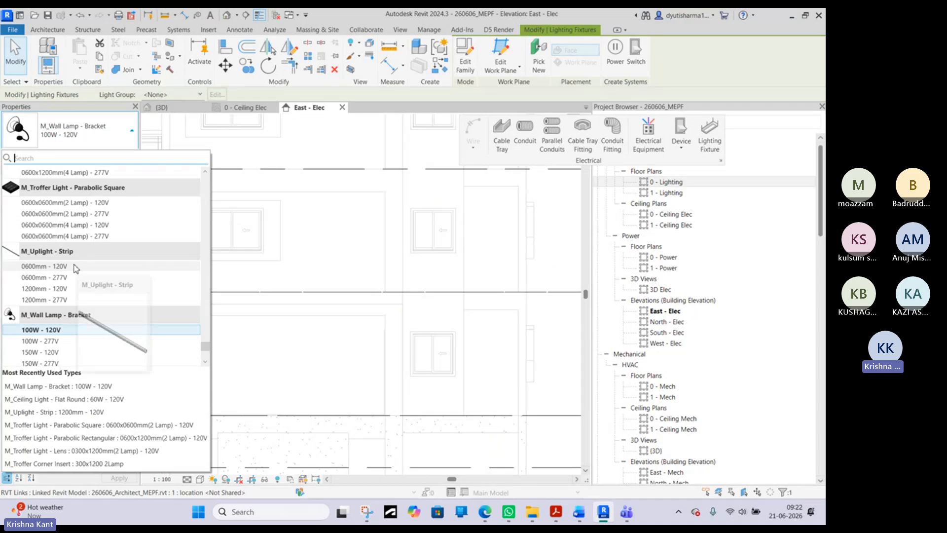
pyautogui.press('Escape')
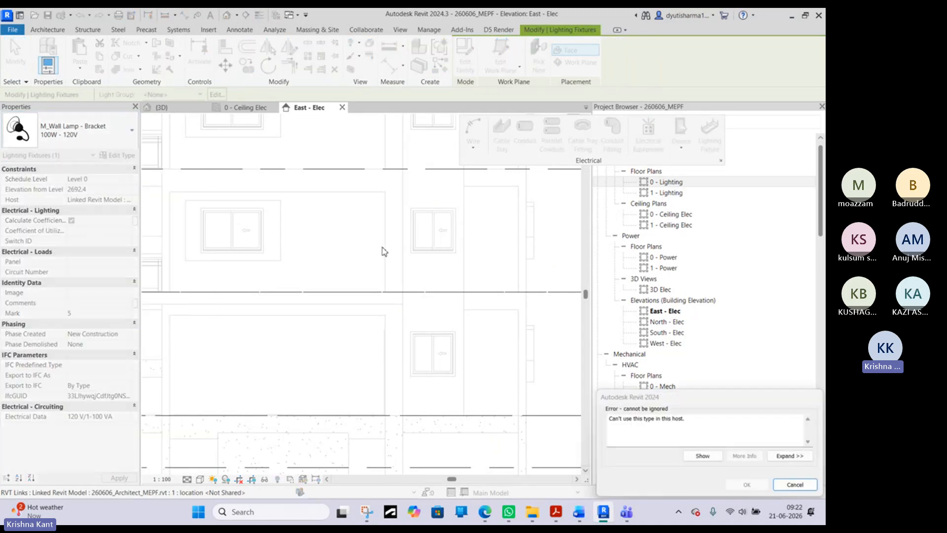
pyautogui.press('Escape')
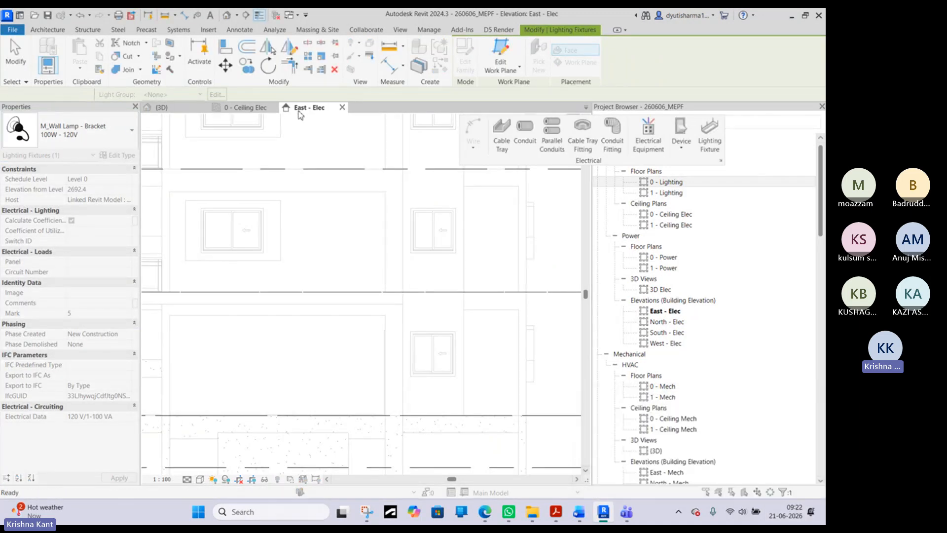
pyautogui.press('Escape')
# - Return to the 0 - Ceiling Elec plan at the placed bracket wall lamp
pyautogui.click(262, 110)
pyautogui.scroll(-3, 336, 301)
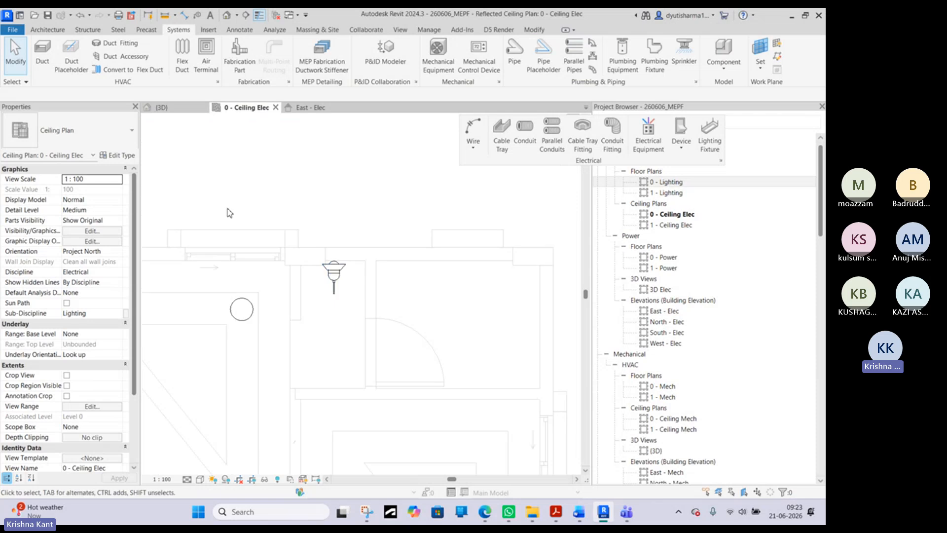
pyautogui.click(334, 271)
pyautogui.press('Escape')
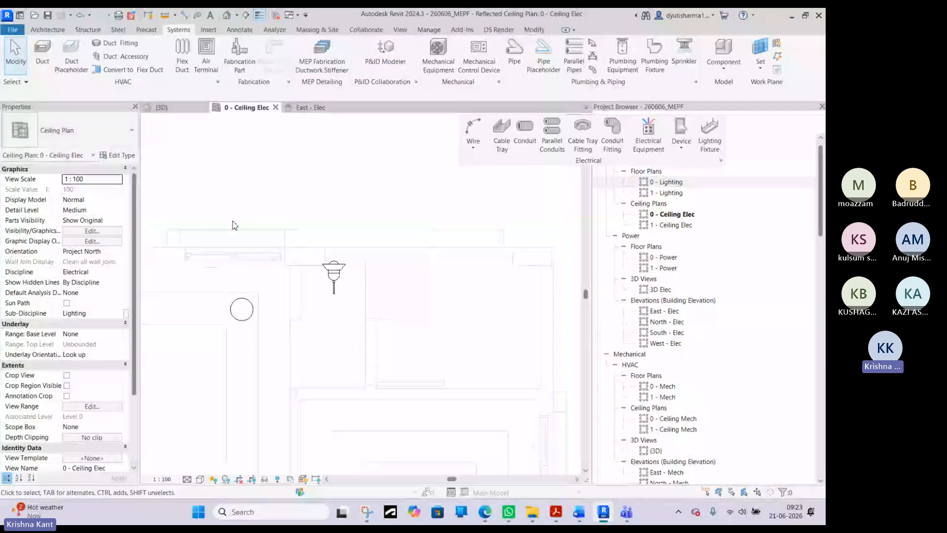
pyautogui.click(334, 272)
pyautogui.press('c')
pyautogui.press('s')
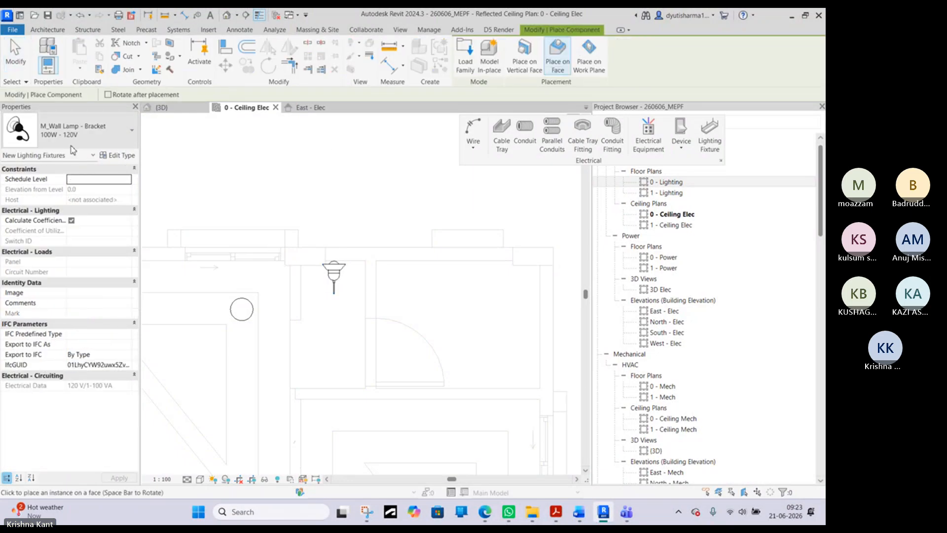
pyautogui.click(71, 144)
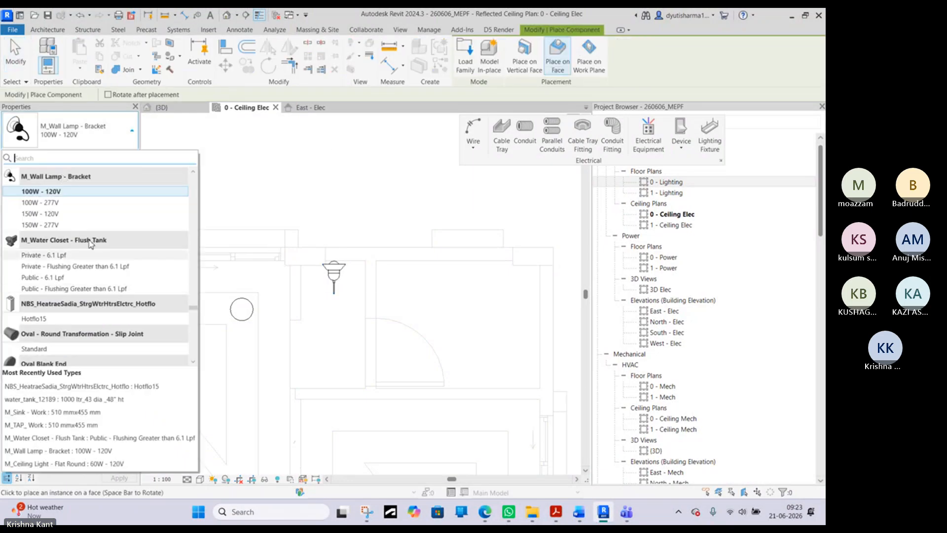
pyautogui.click(530, 76)
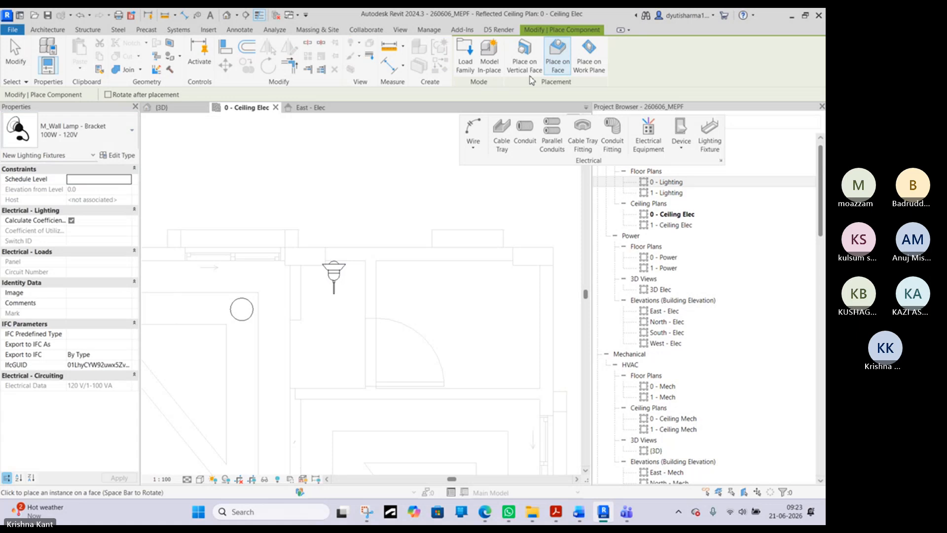
pyautogui.press('Escape')
# - Place an M_Uplight - Strip 0600mm - 120V along the small room's upper wall over the bracket wall lamp, and delete that lamp
pyautogui.click(710, 140)
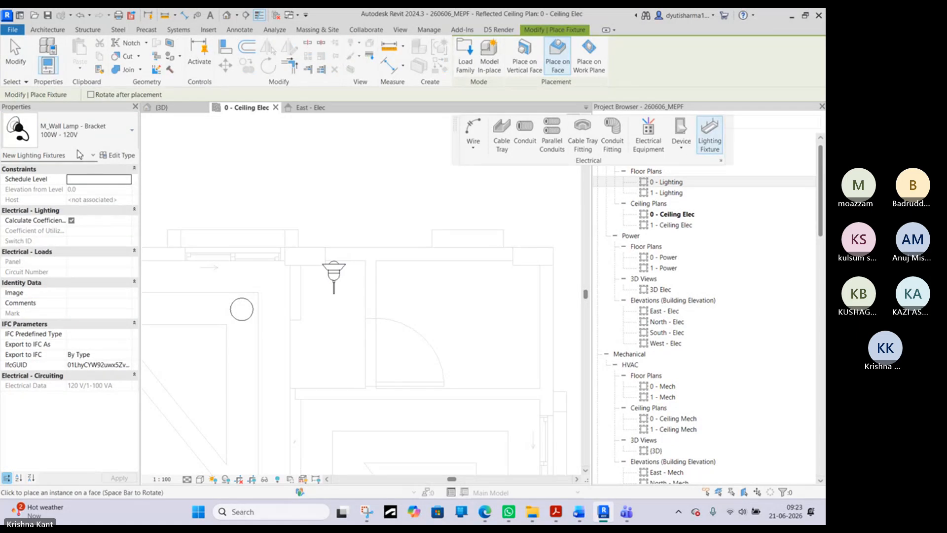
pyautogui.click(74, 141)
pyautogui.scroll(3, 67, 238)
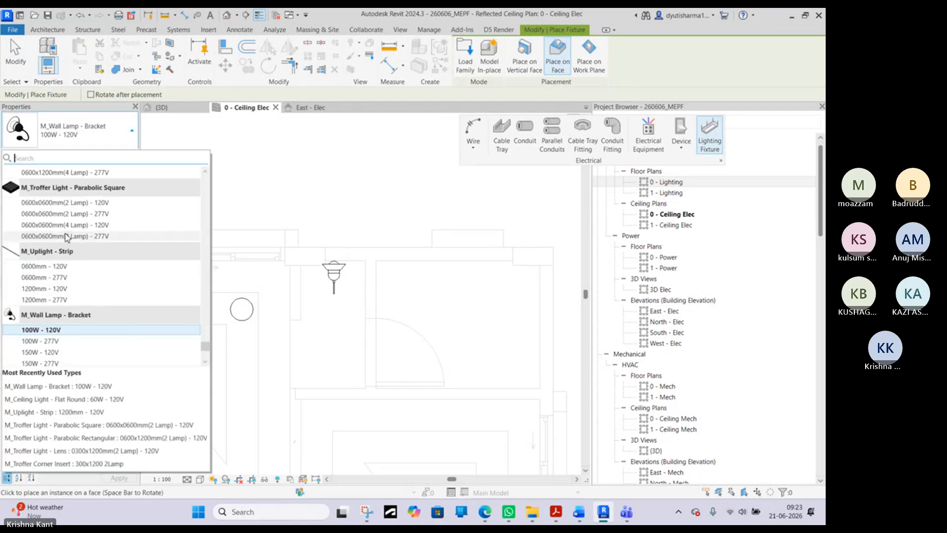
pyautogui.click(45, 266)
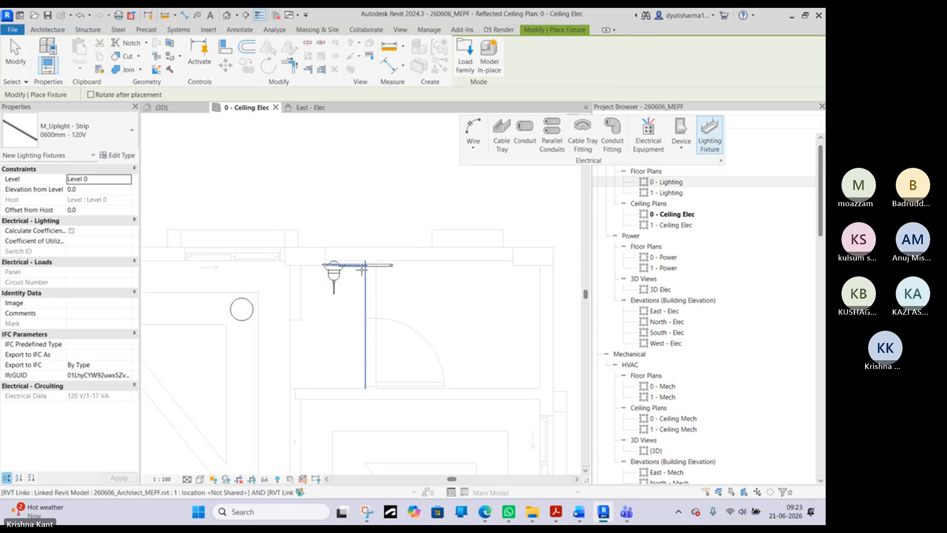
pyautogui.scroll(5, 362, 269)
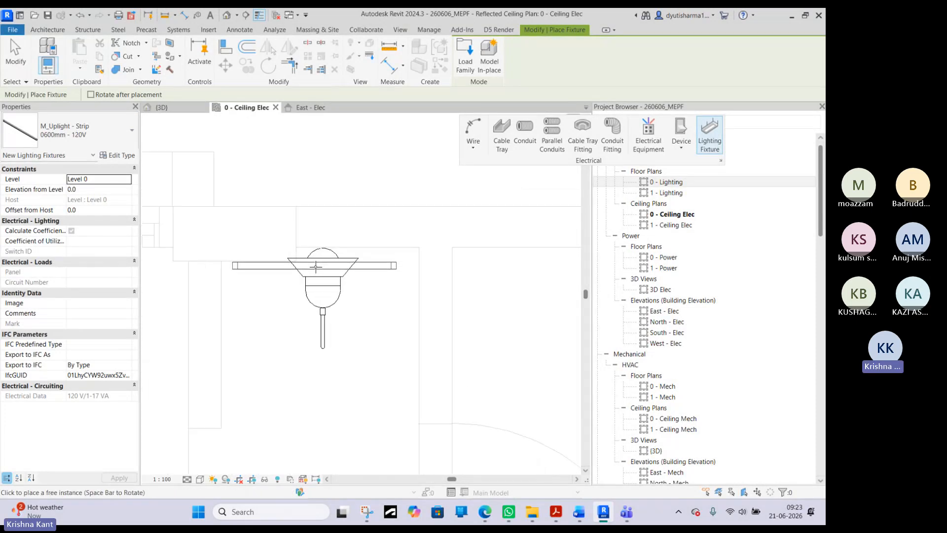
pyautogui.press('Escape')
pyautogui.click(325, 312)
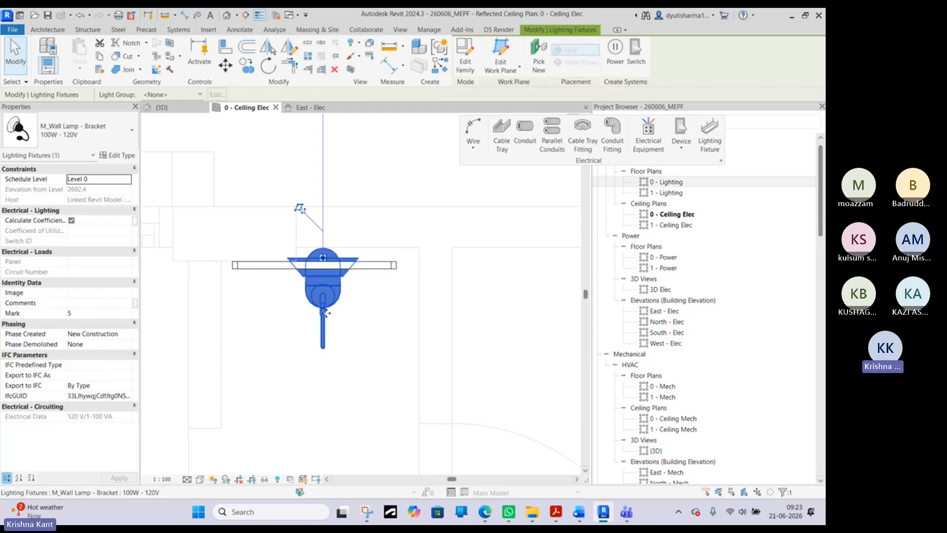
pyautogui.press('Delete')
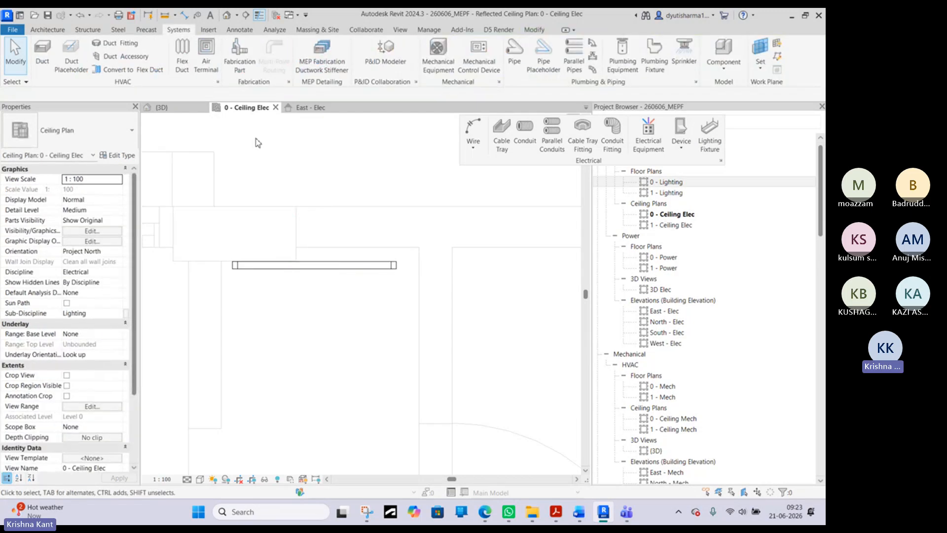
# - Examine the strip uplight's position relative to the sink and pipes in the {3D} view
pyautogui.click(178, 110)
pyautogui.scroll(-3, 306, 259)
pyautogui.keyDown('shift'); pyautogui.moveTo(295, 268); pyautogui.dragTo(361, 231, button='middle'); pyautogui.keyUp('shift')
pyautogui.scroll(2, 394, 300)
pyautogui.keyDown('shift'); pyautogui.moveTo(384, 334); pyautogui.dragTo(489, 330, button='middle'); pyautogui.keyUp('shift')
pyautogui.click(403, 330)
pyautogui.keyDown('shift'); pyautogui.moveTo(402, 330); pyautogui.dragTo(249, 136, button='middle'); pyautogui.keyUp('shift')
pyautogui.click(237, 108)
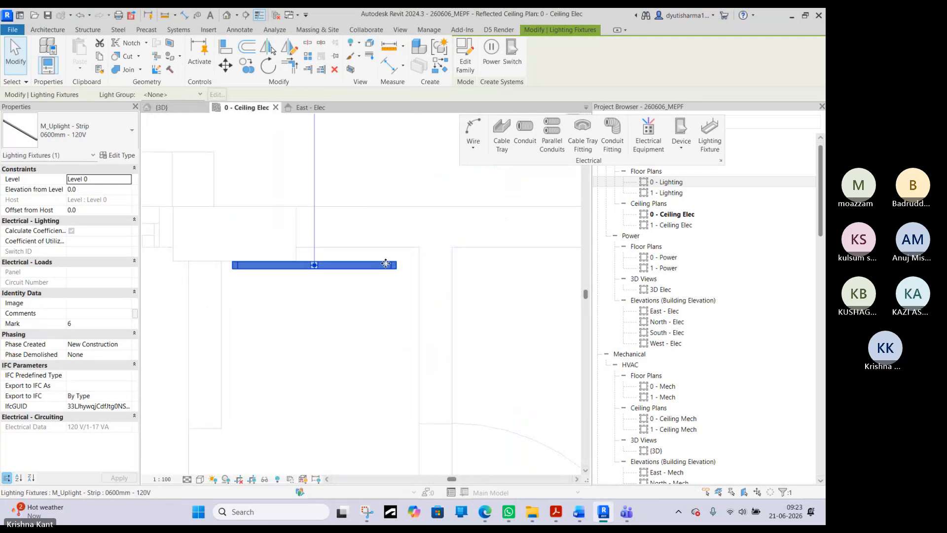
pyautogui.press('Escape')
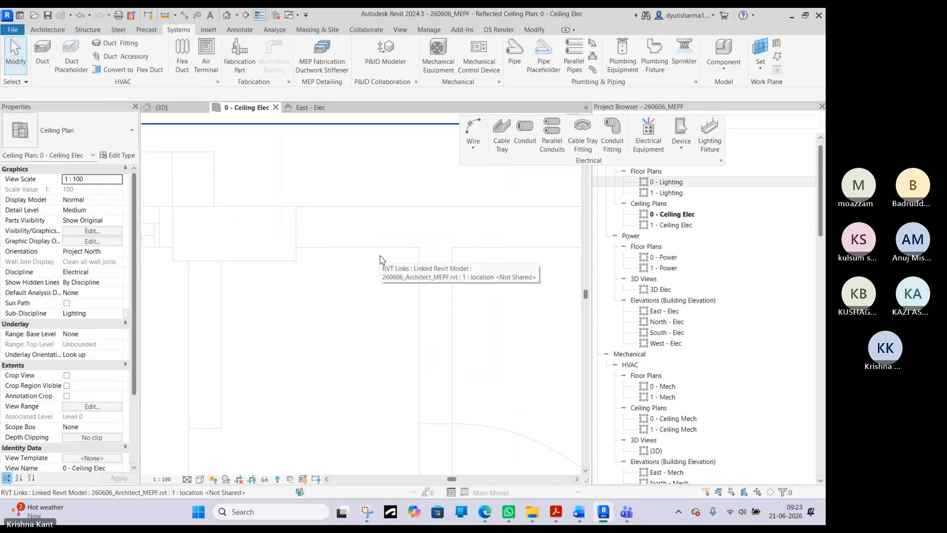
pyautogui.click(360, 271)
pyautogui.click(440, 66)
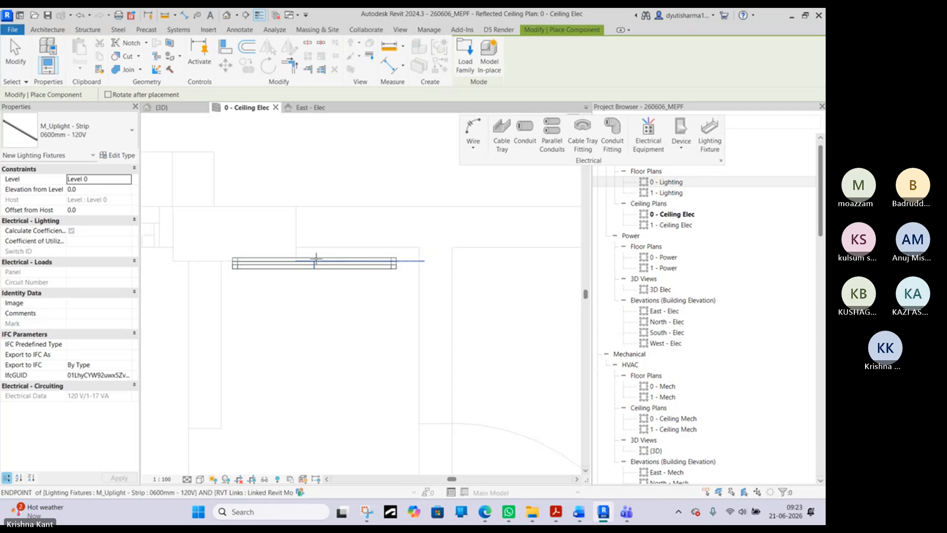
pyautogui.click(15, 53)
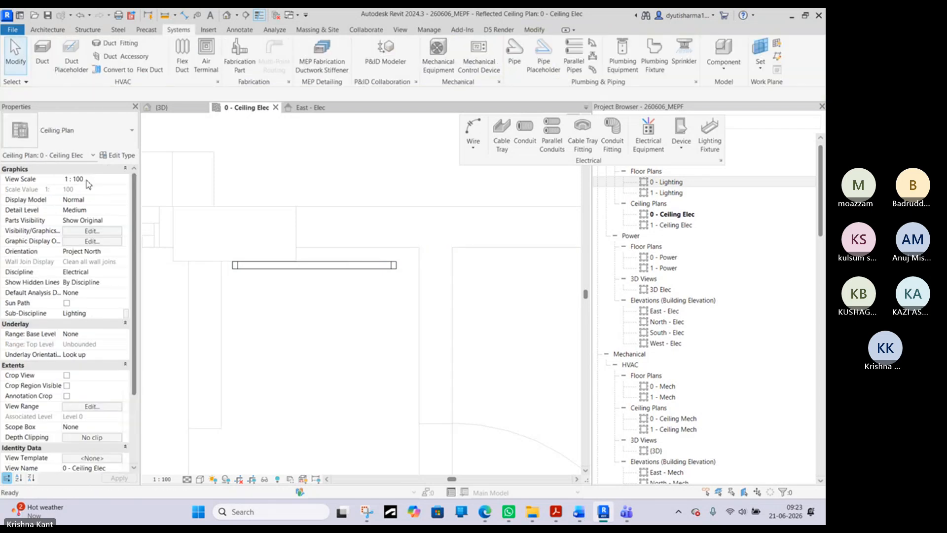
# - Set the strip uplight's elevation from Level 0 to 604.8, checking it against the sink in the {3D} view
pyautogui.click(285, 265)
pyautogui.click(207, 107)
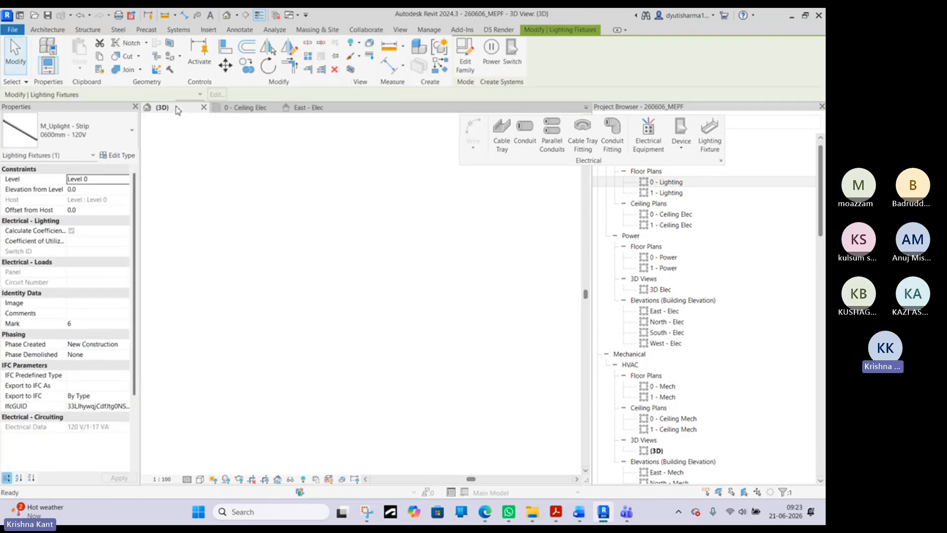
pyautogui.keyDown('shift'); pyautogui.moveTo(294, 371); pyautogui.dragTo(387, 336, button='middle'); pyautogui.keyUp('shift')
pyautogui.scroll(3, 350, 360)
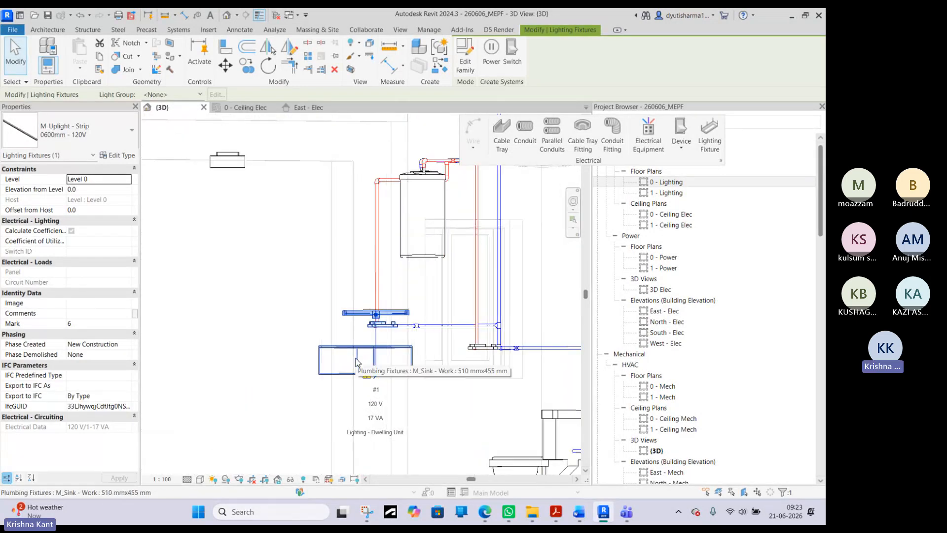
pyautogui.click(84, 189)
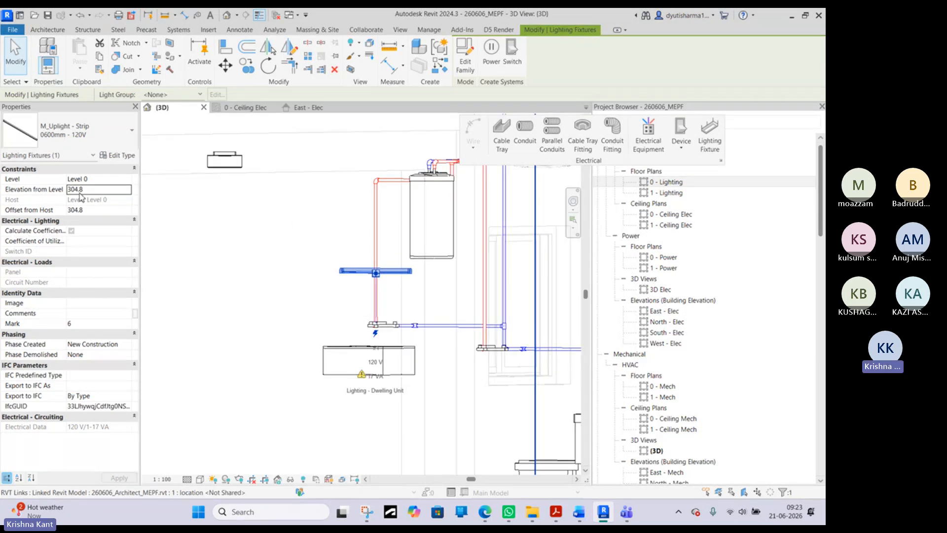
pyautogui.click(72, 190)
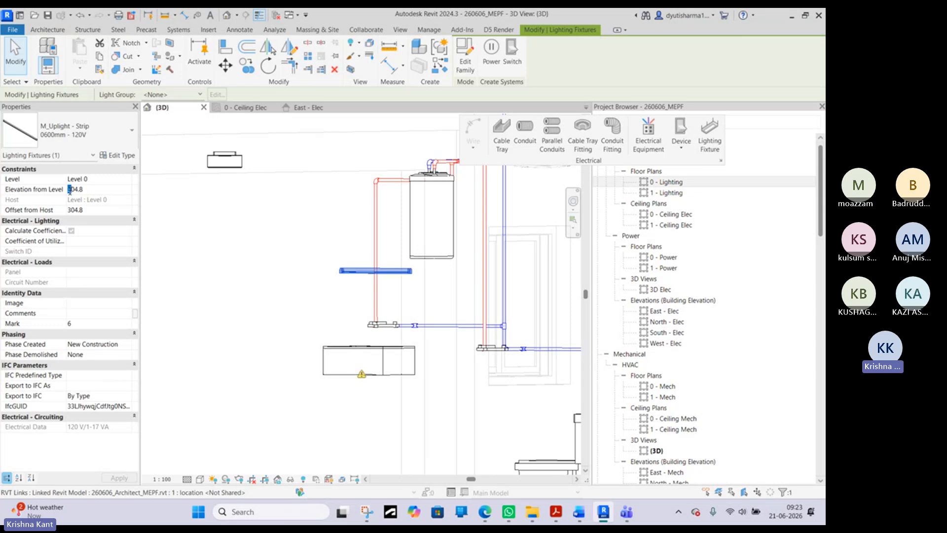
pyautogui.scroll(-1, 380, 294)
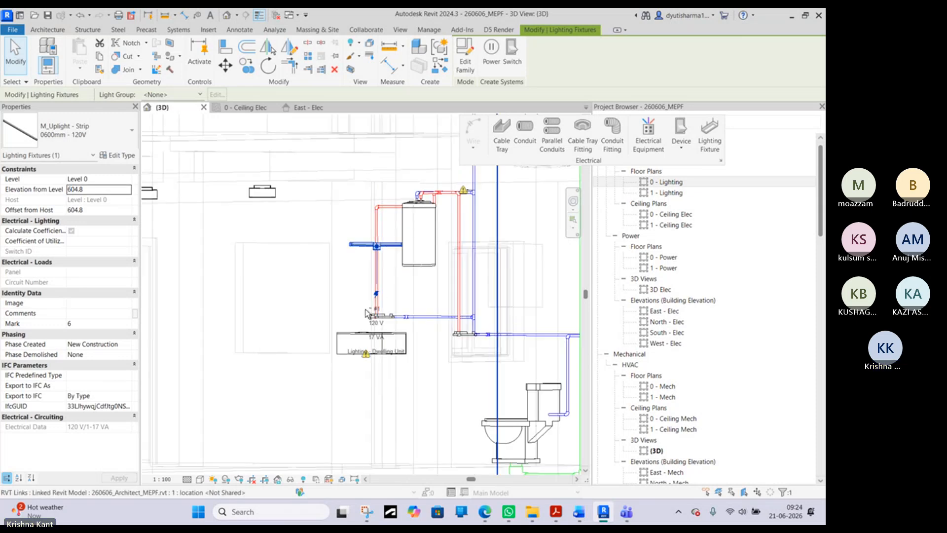
# - Check the strip uplight's height from several angles in 3D and set its elevation from level to 704.8 in the 0 - Ceiling Elec plan
pyautogui.keyDown('shift'); pyautogui.moveTo(371, 314); pyautogui.dragTo(424, 317, button='middle'); pyautogui.keyUp('shift')
pyautogui.scroll(2, 397, 250)
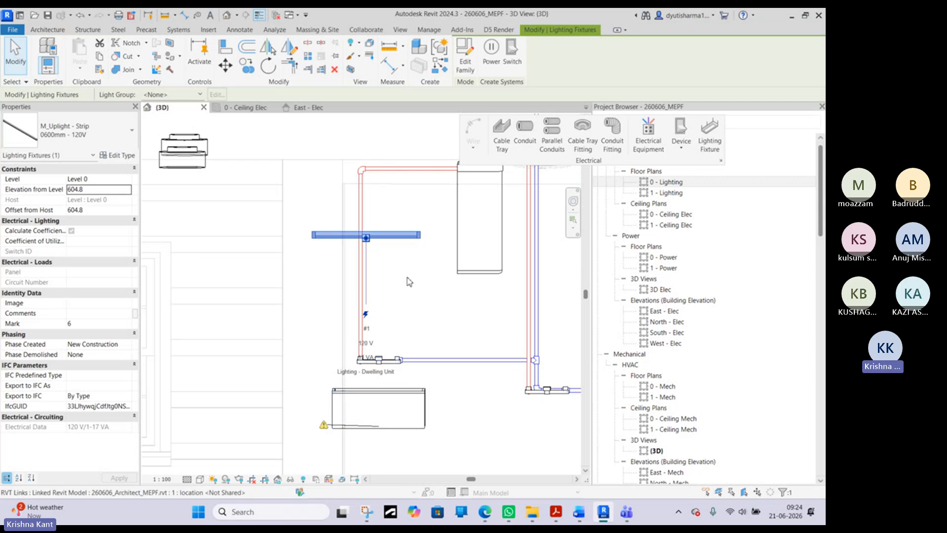
pyautogui.keyDown('shift'); pyautogui.moveTo(335, 259); pyautogui.dragTo(345, 231, button='middle'); pyautogui.keyUp('shift')
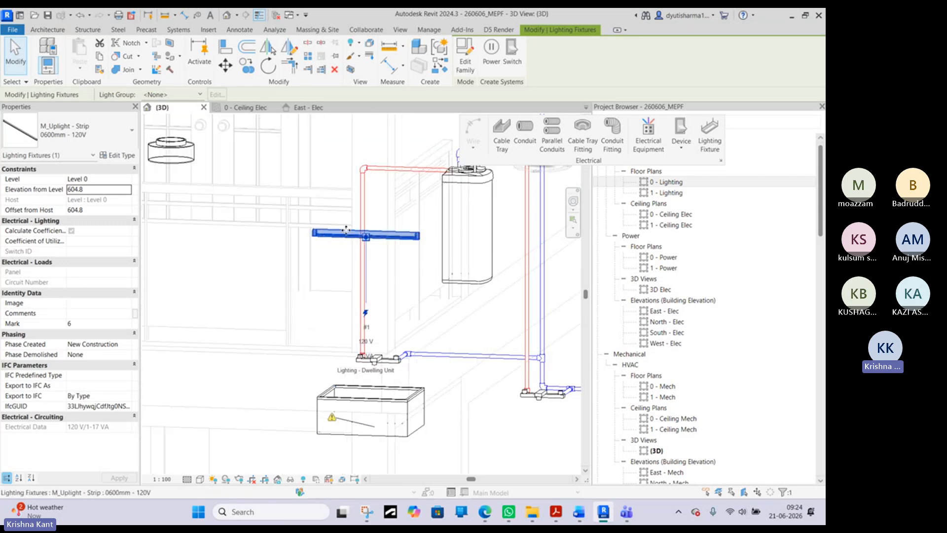
pyautogui.scroll(-2, 392, 283)
pyautogui.keyDown('shift'); pyautogui.moveTo(392, 283); pyautogui.dragTo(231, 207, button='middle'); pyautogui.keyUp('shift')
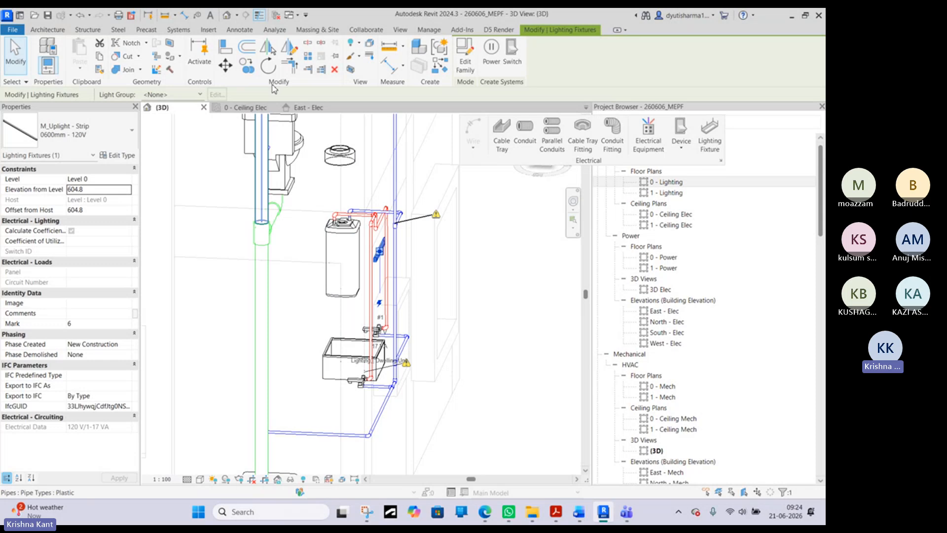
pyautogui.click(248, 110)
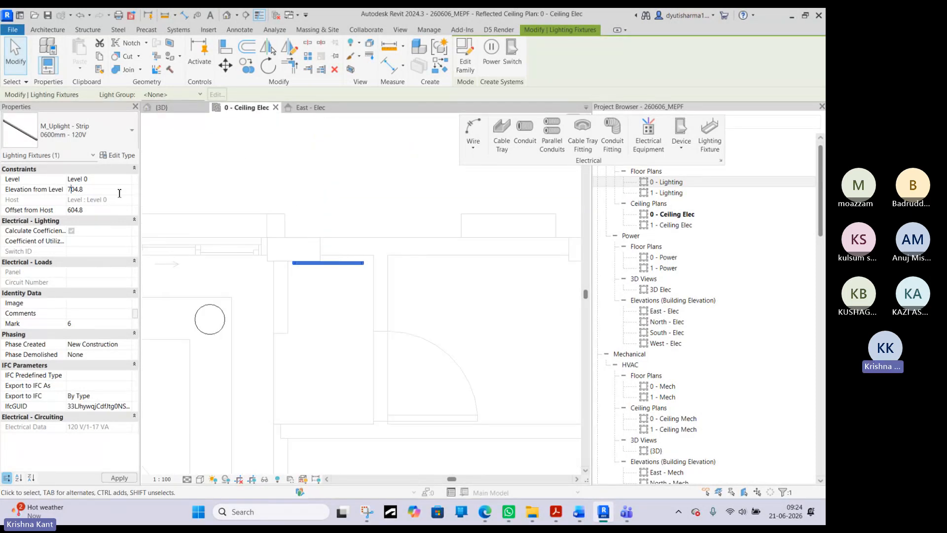
pyautogui.scroll(-2, 319, 235)
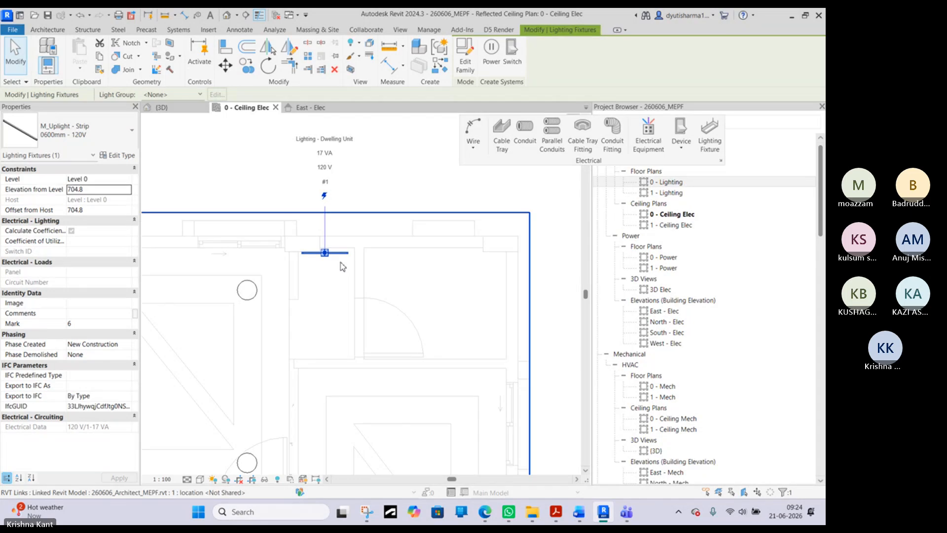
# - Place one M_Ceiling Light - Flat Round 60W - 120V near the middle of the upper-right room, matching the existing round lights
pyautogui.click(255, 296)
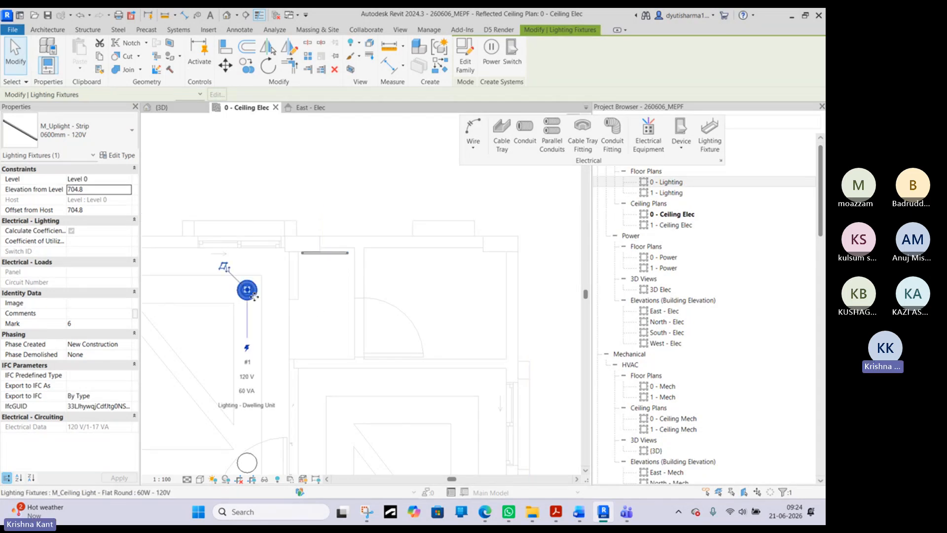
pyautogui.press('c')
pyautogui.press('s')
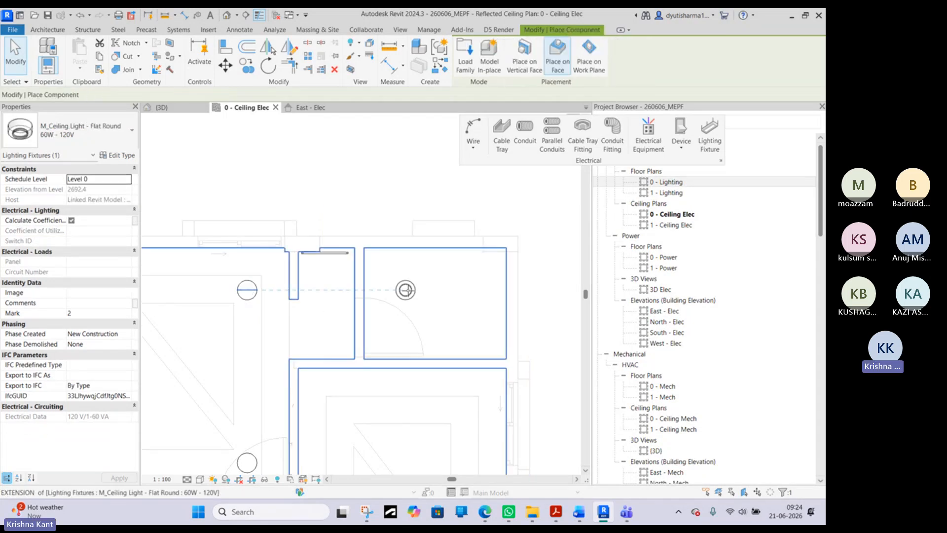
pyautogui.click(434, 300)
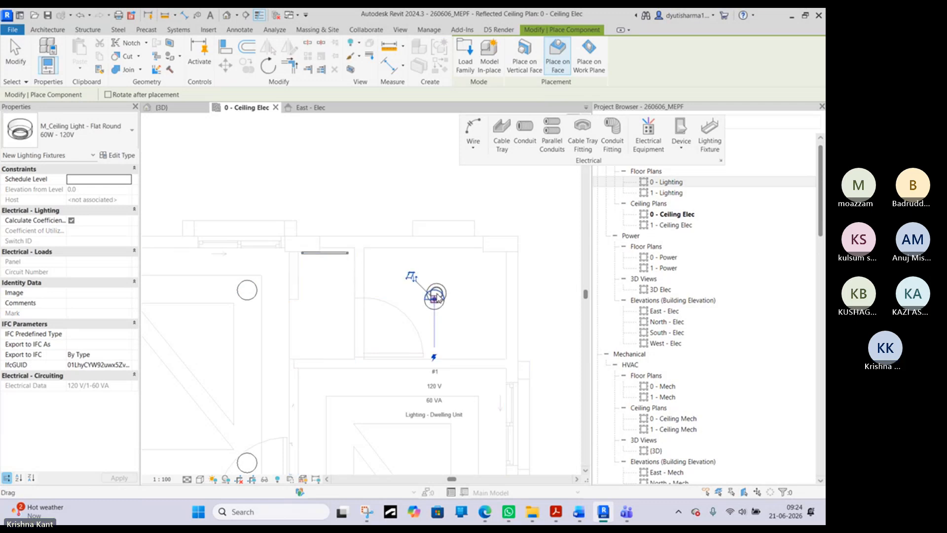
pyautogui.press('Escape')
pyautogui.press('Escape')
pyautogui.scroll(-4, 421, 284)
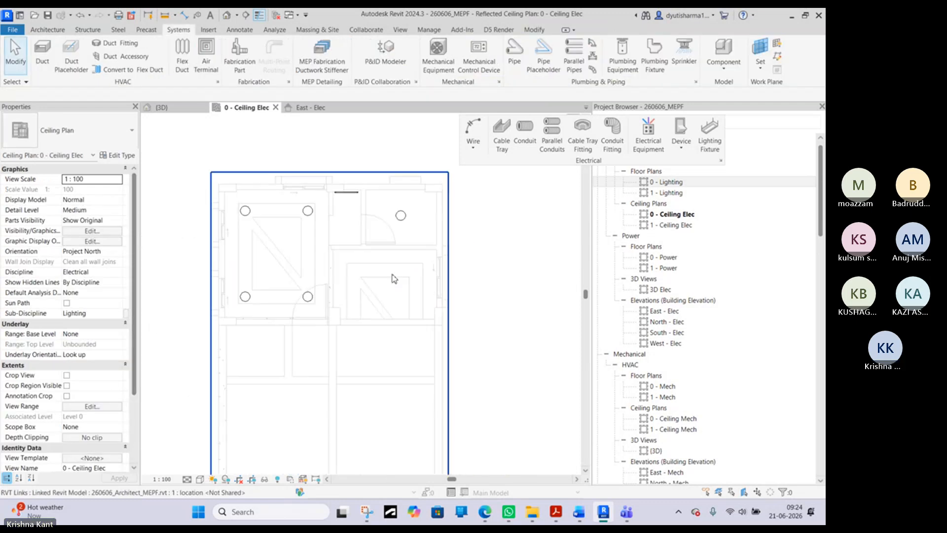
# - Place two matching flat round 60W ceiling lights at the upper corners of the inner ceiling outline in the room directly below
pyautogui.moveTo(364, 349); pyautogui.dragTo(360, 264, button='middle')
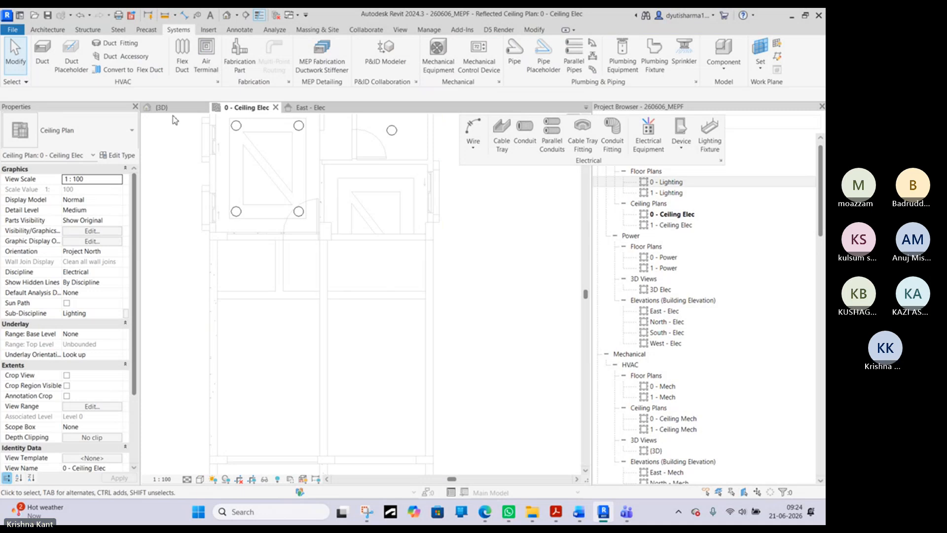
pyautogui.moveTo(355, 184); pyautogui.dragTo(321, 319, button='middle')
pyautogui.scroll(1, 316, 300)
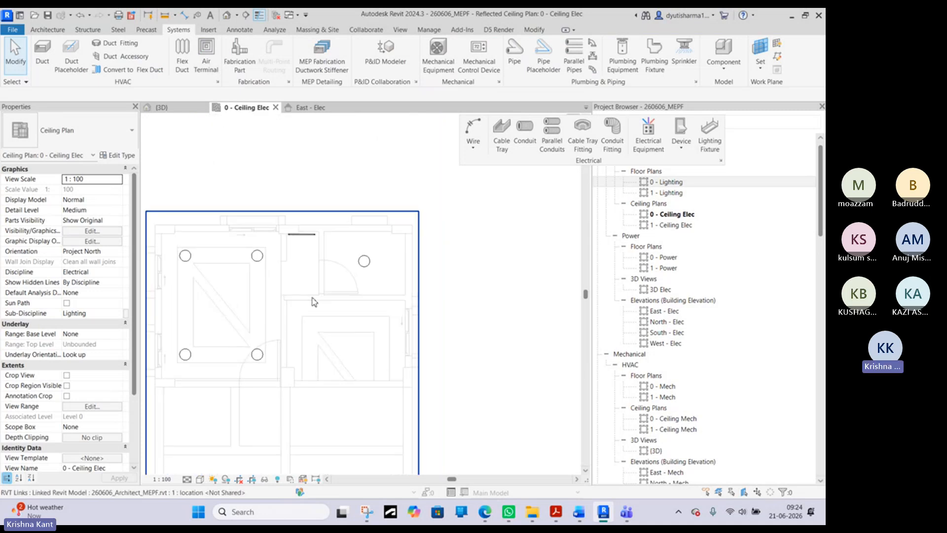
pyautogui.click(257, 256)
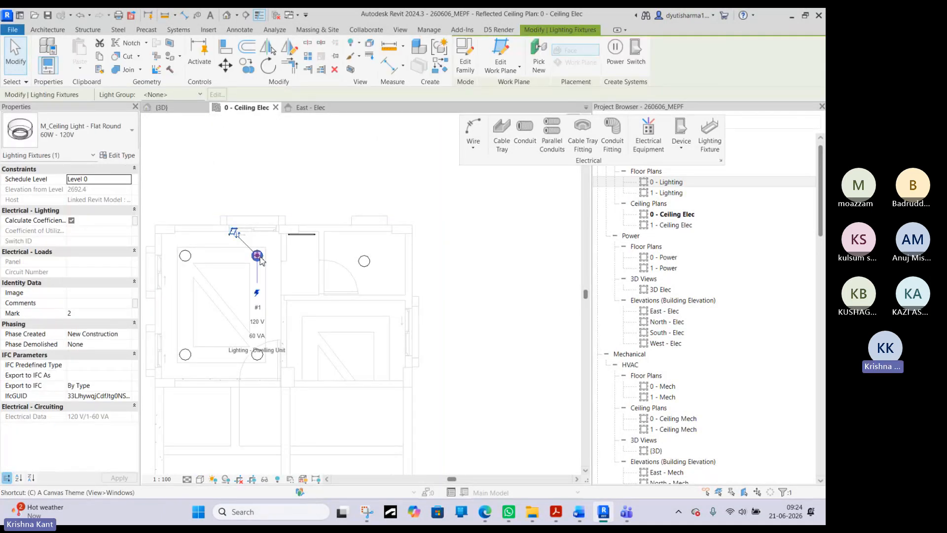
pyautogui.press('c')
pyautogui.press('s')
pyautogui.scroll(4, 328, 332)
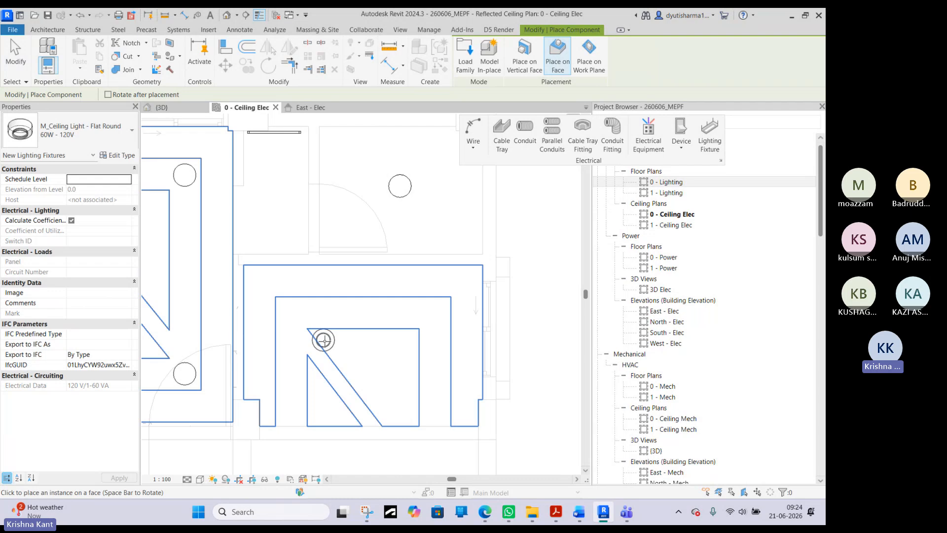
pyautogui.click(323, 340)
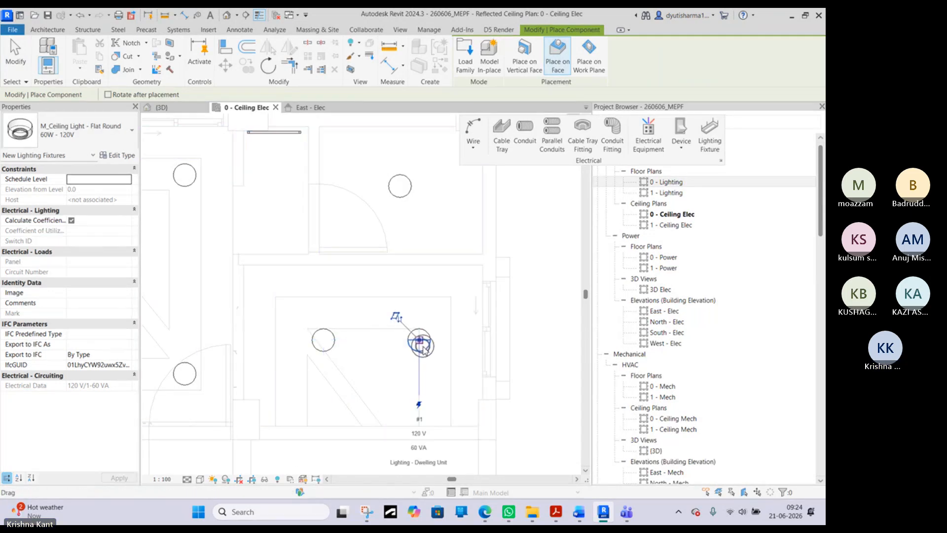
pyautogui.press('Escape')
pyautogui.press('Escape')
# - Try to move the lower room's left-hand round ceiling light up and left toward the inner ceiling outline's upper-left corner
pyautogui.click(320, 346)
pyautogui.scroll(3, 320, 346)
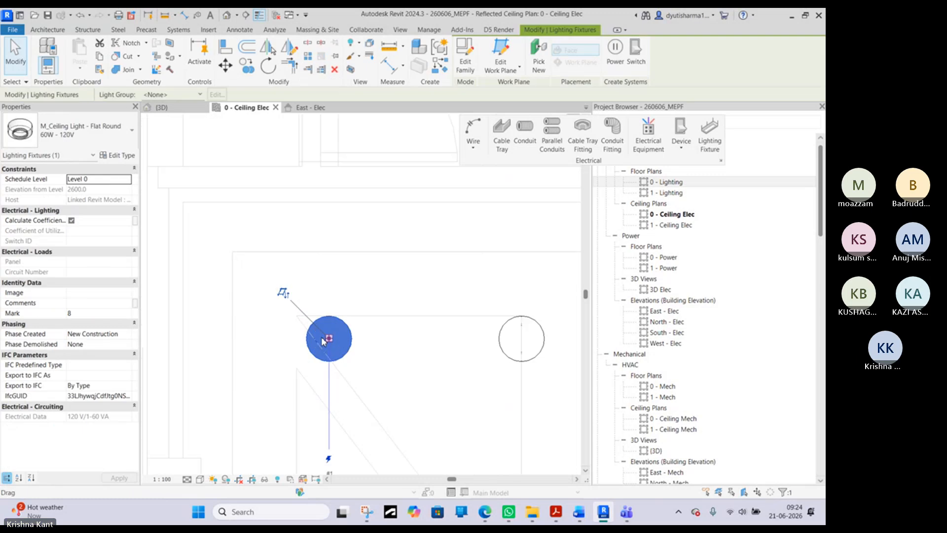
pyautogui.moveTo(325, 339); pyautogui.dragTo(255, 303)
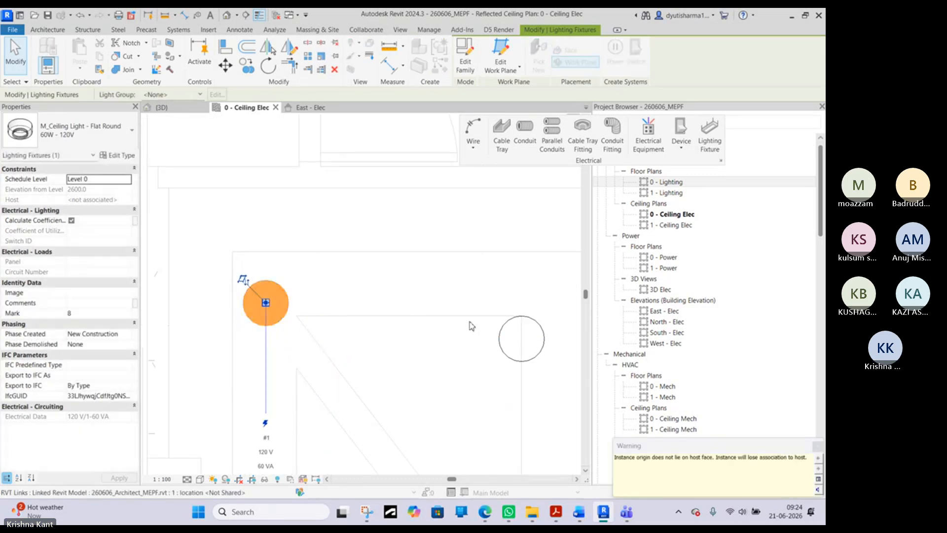
pyautogui.click(470, 342)
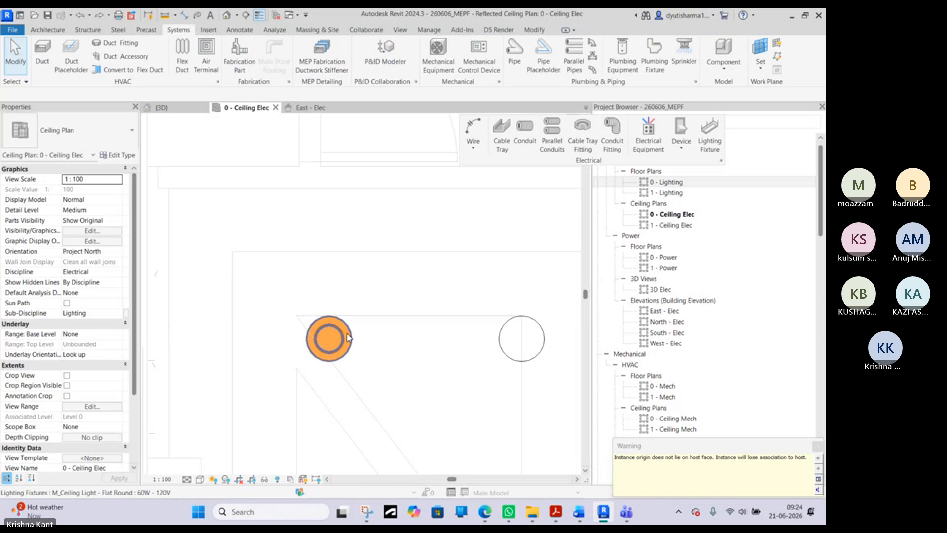
# - Move the lower room's left-hand round ceiling light horizontally toward the outline's left edge, keeping it level with the other light
pyautogui.click(328, 339)
pyautogui.moveTo(276, 337); pyautogui.dragTo(270, 337)
pyautogui.click(329, 325)
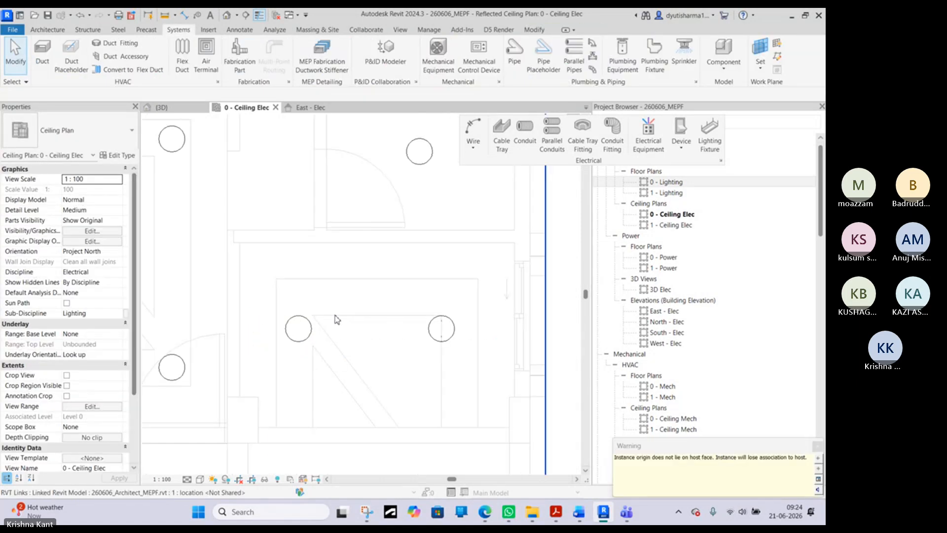
# - Examine the height and arrangement of the placed ceiling lights from several angles in the {3D} view
pyautogui.click(161, 108)
pyautogui.scroll(-4, 235, 279)
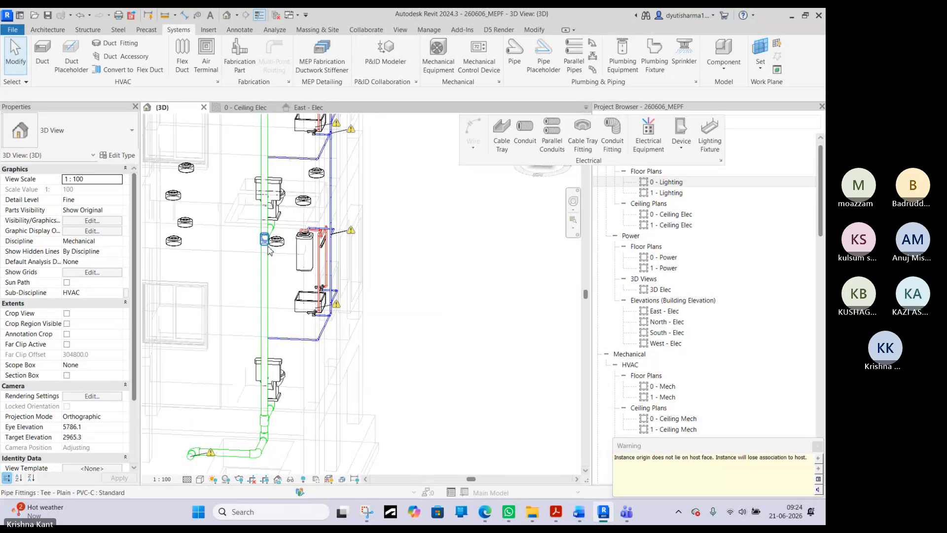
pyautogui.keyDown('shift'); pyautogui.moveTo(232, 276); pyautogui.dragTo(267, 176, button='middle'); pyautogui.keyUp('shift')
pyautogui.scroll(2, 267, 177)
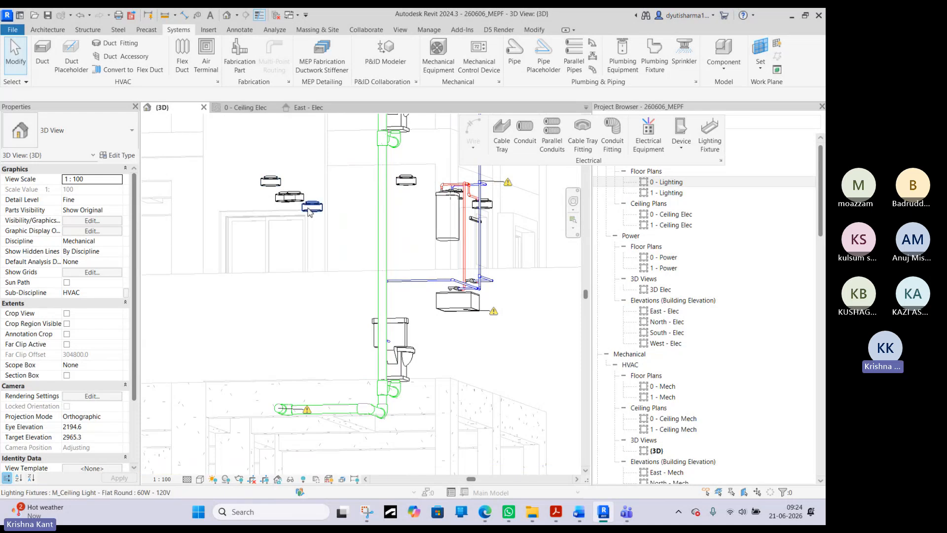
pyautogui.keyDown('shift'); pyautogui.moveTo(320, 221); pyautogui.dragTo(324, 143, button='middle'); pyautogui.keyUp('shift')
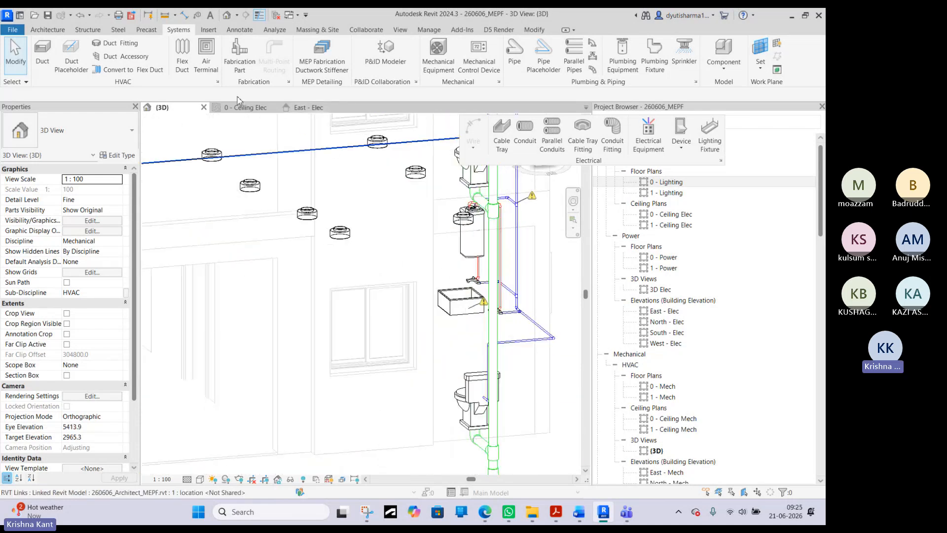
# - Return to the 0 - Ceiling Elec plan, start placing a lighting device and choose the Two Way Switch type
pyautogui.click(247, 108)
pyautogui.scroll(-3, 375, 306)
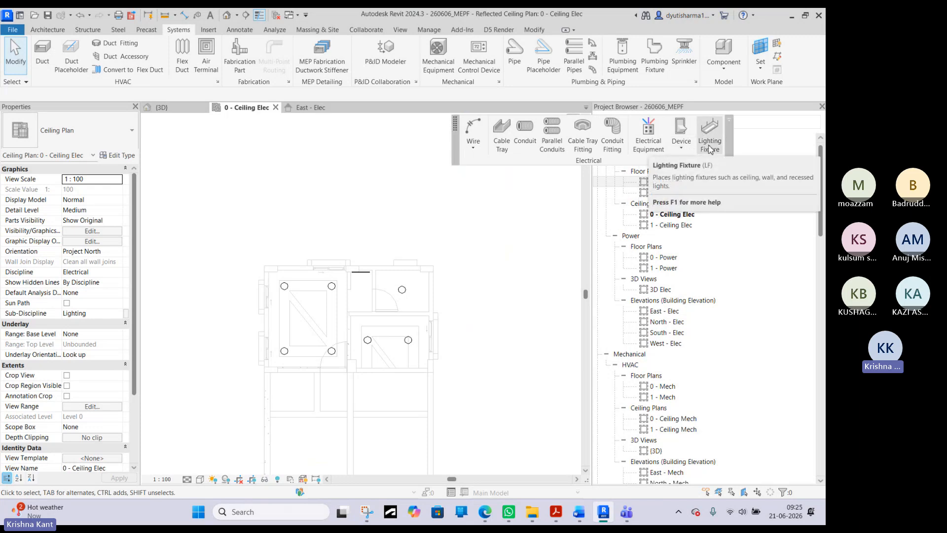
pyautogui.click(684, 148)
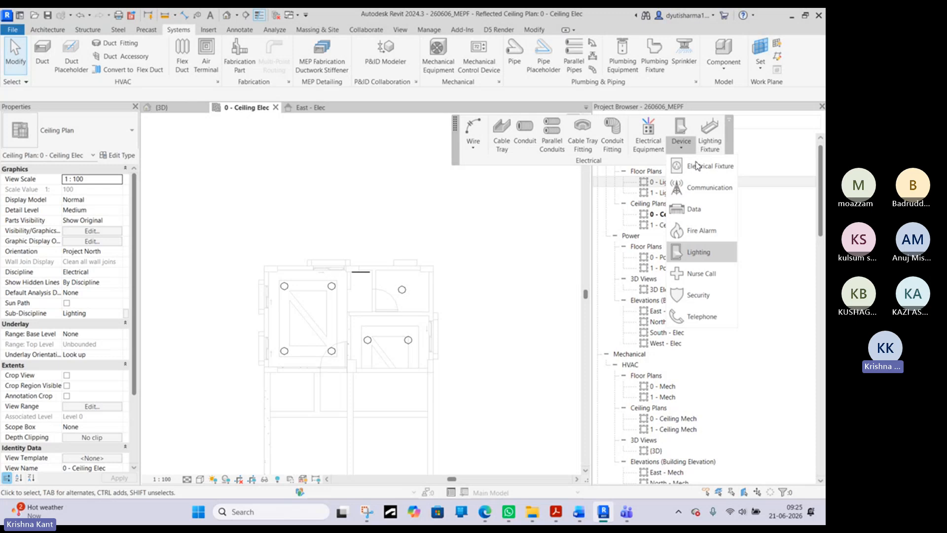
pyautogui.click(703, 252)
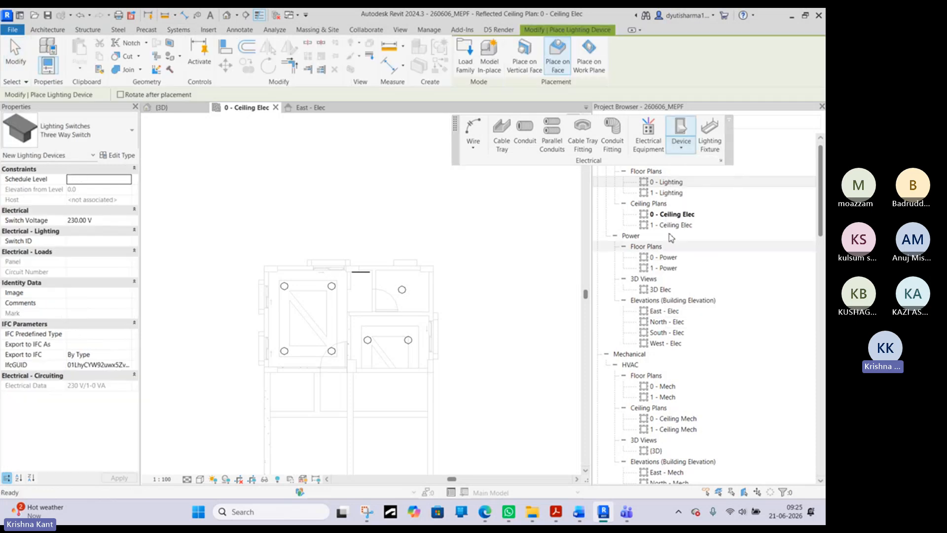
pyautogui.click(76, 145)
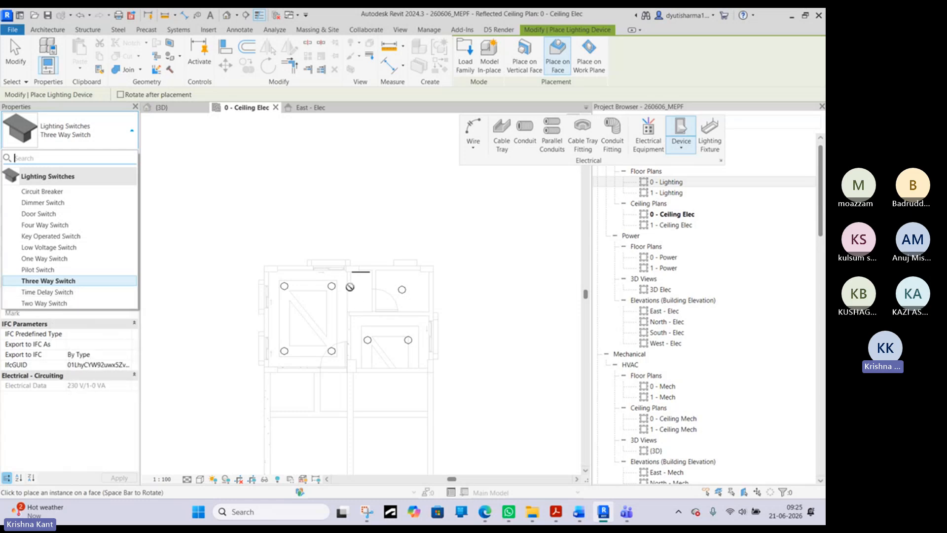
pyautogui.scroll(2, 337, 303)
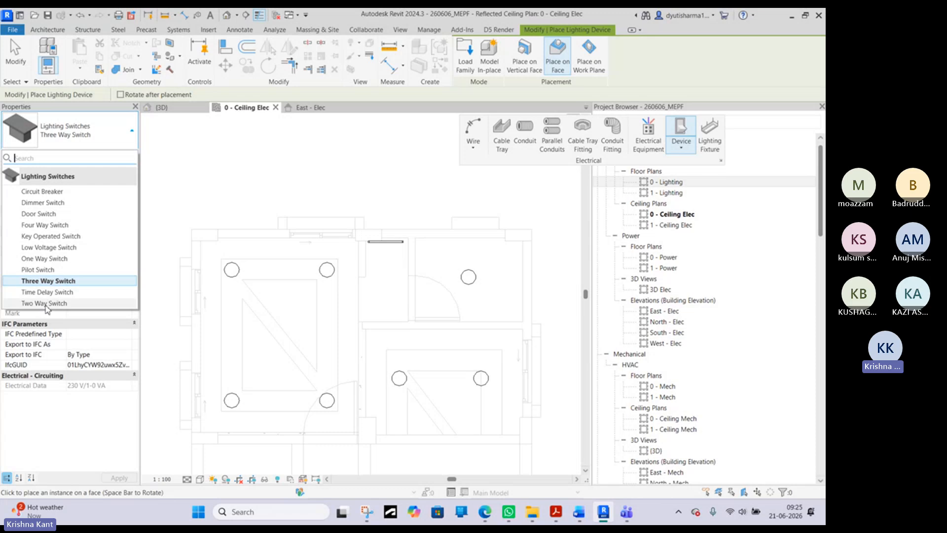
pyautogui.click(52, 281)
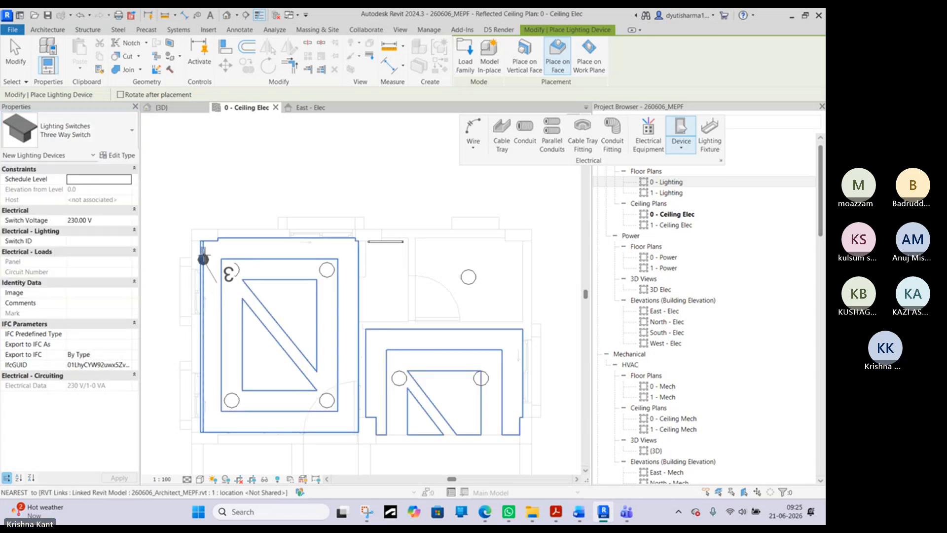
pyautogui.click(65, 128)
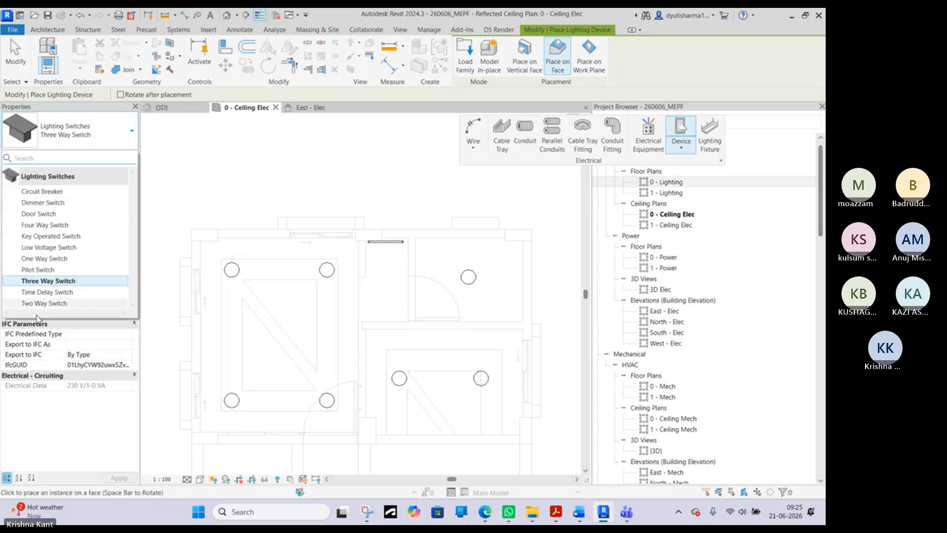
pyautogui.click(44, 303)
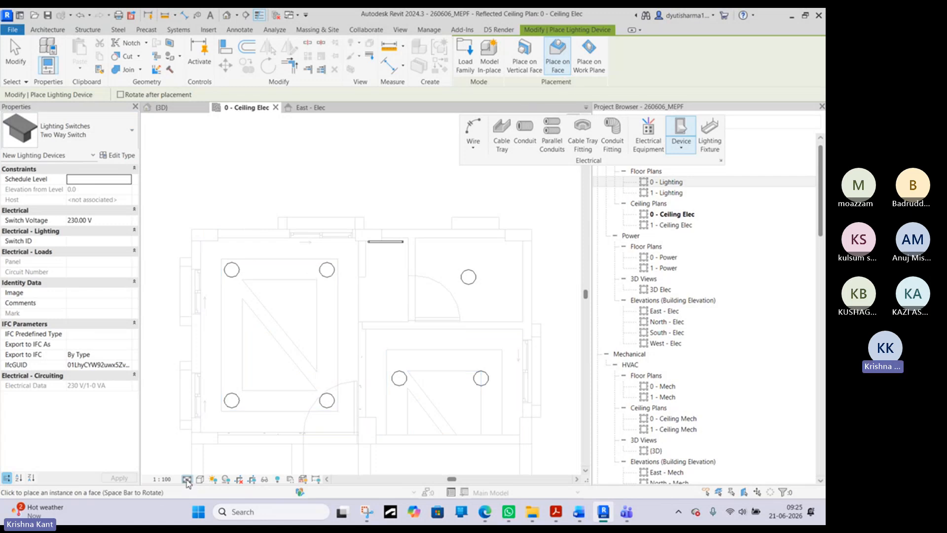
# - Set the plan's detail level to Fine and make the switch placement use vertical faces
pyautogui.click(187, 480)
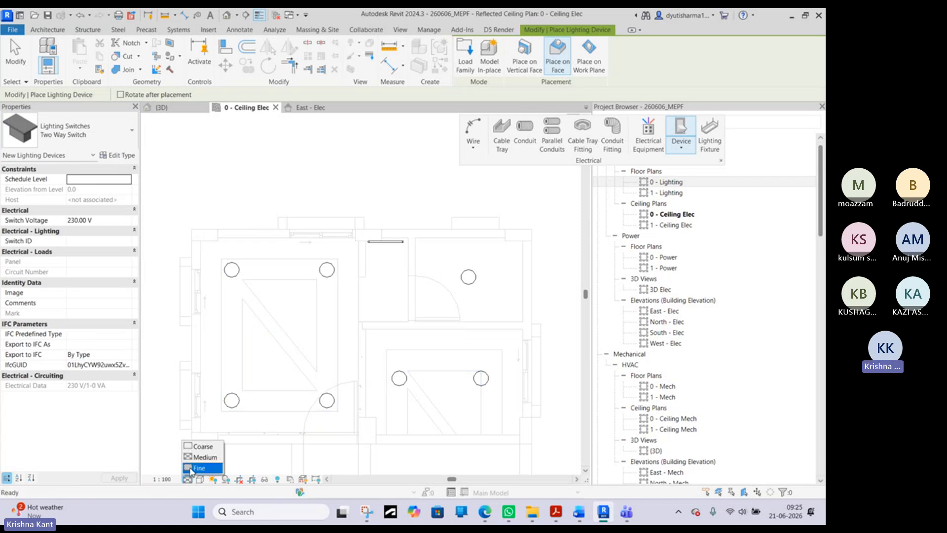
pyautogui.click(196, 467)
pyautogui.scroll(5, 204, 248)
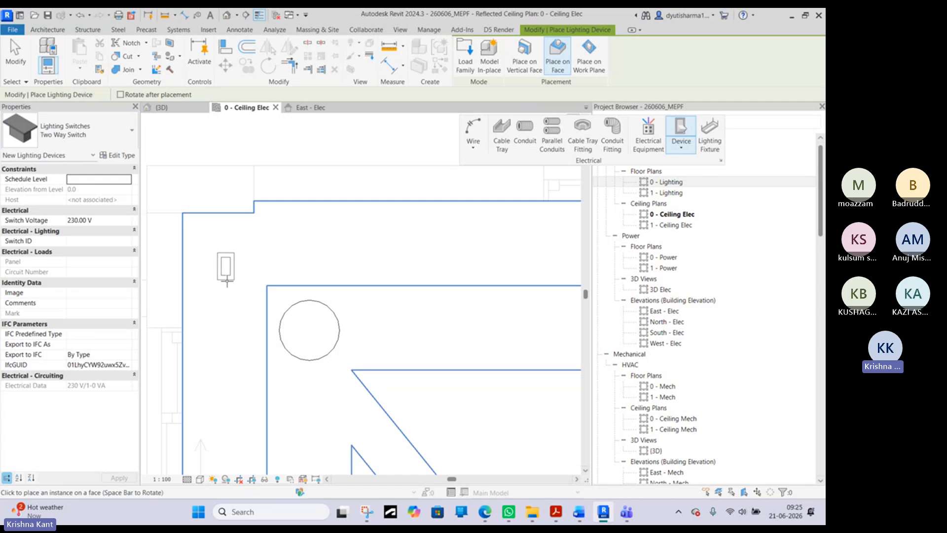
pyautogui.click(536, 68)
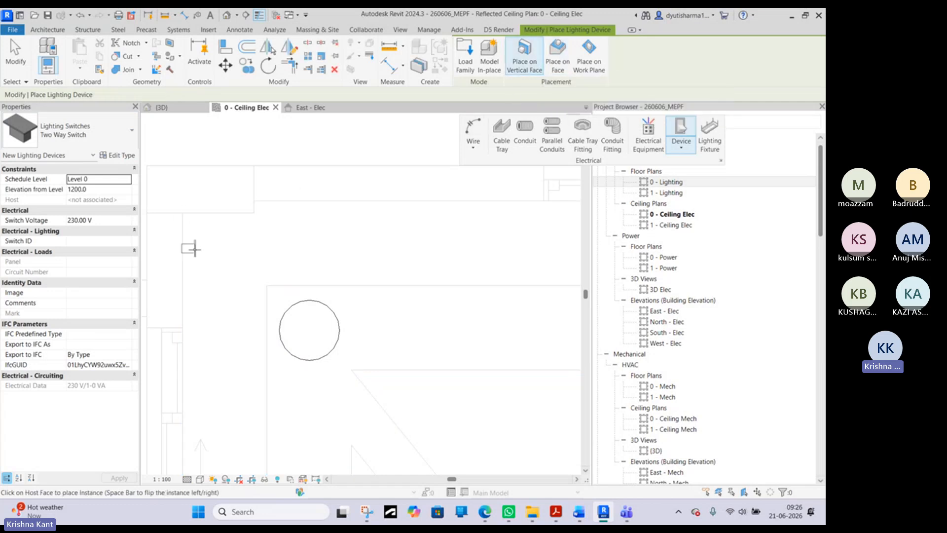
# - Place a Two Way Switch at elevation 1200 on the large left room's left wall, near its upper corner
pyautogui.scroll(1, 184, 260)
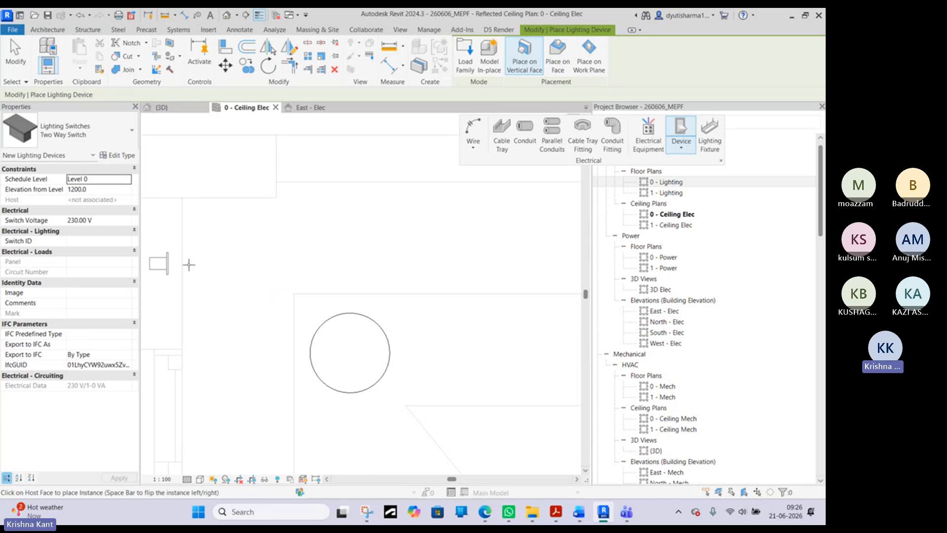
pyautogui.moveTo(188, 261); pyautogui.dragTo(281, 264, button='middle')
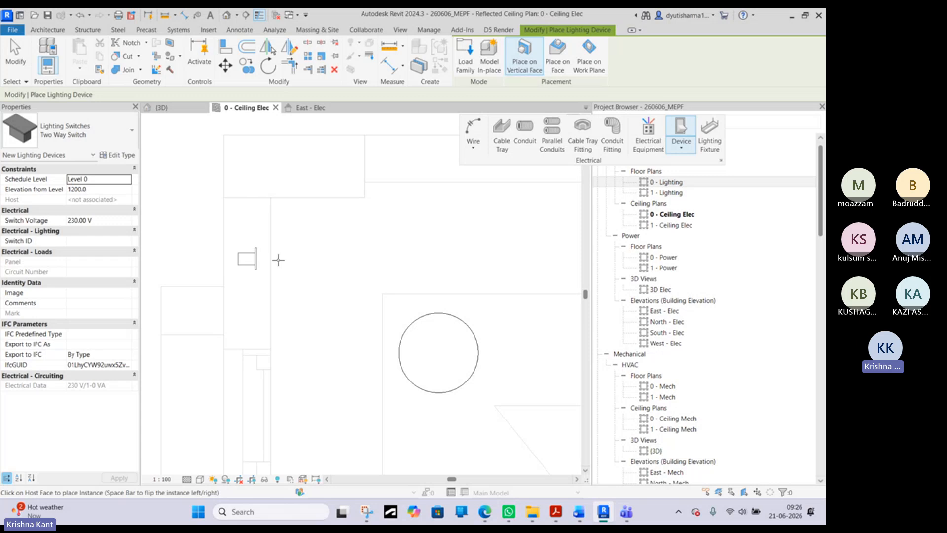
pyautogui.scroll(1, 280, 258)
pyautogui.scroll(1, 280, 256)
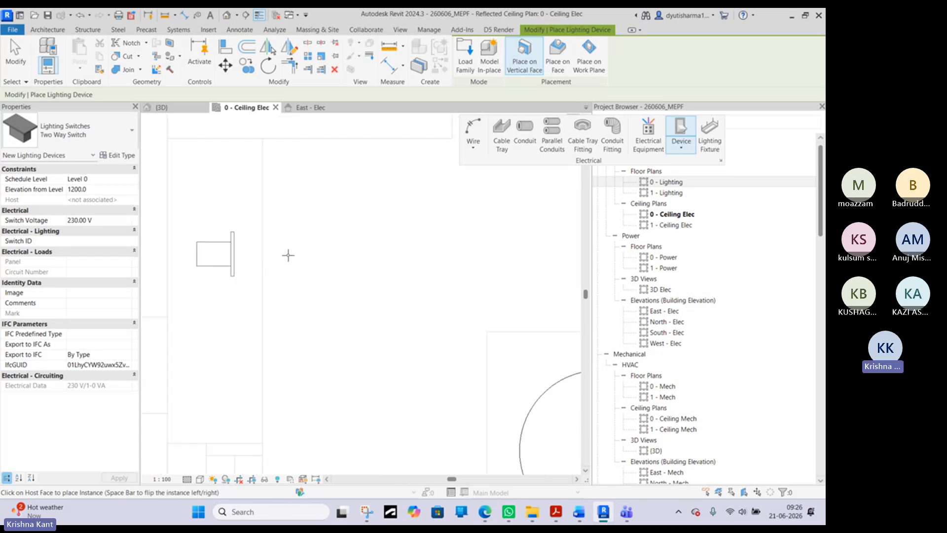
pyautogui.scroll(1, 273, 256)
pyautogui.scroll(-3, 278, 259)
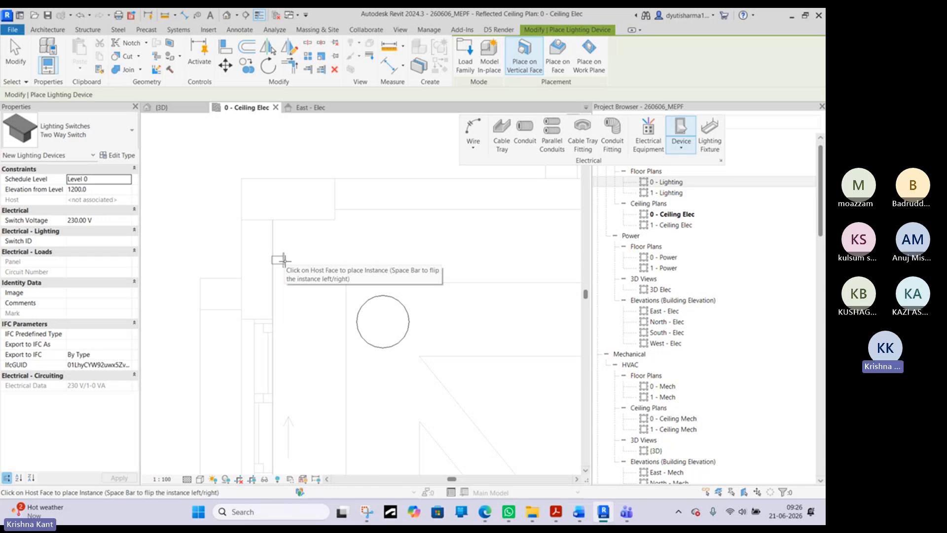
pyautogui.click(275, 259)
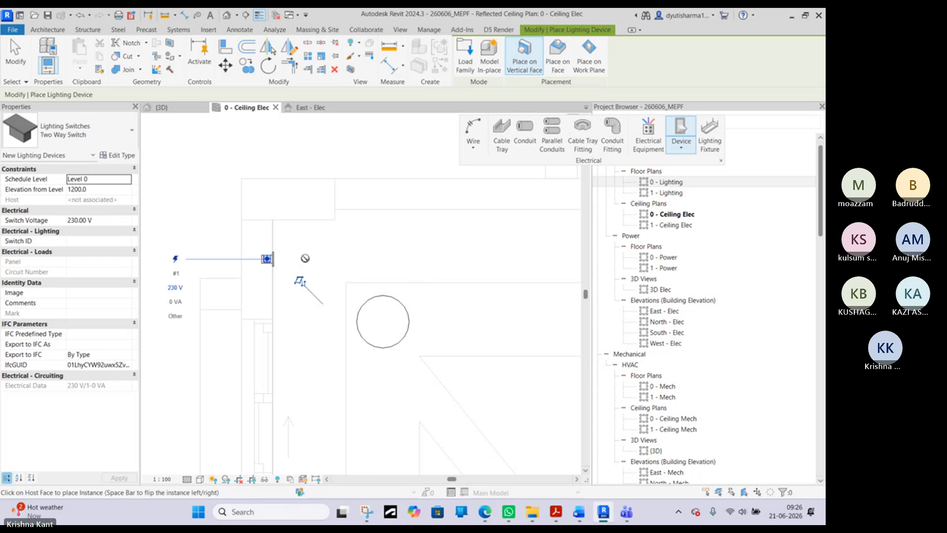
# - Place another Two Way Switch at elevation 1200 on the large left room's lower wall, beside the door swing
pyautogui.scroll(-3, 305, 258)
pyautogui.scroll(1, 455, 353)
pyautogui.moveTo(448, 406); pyautogui.dragTo(434, 319, button='middle')
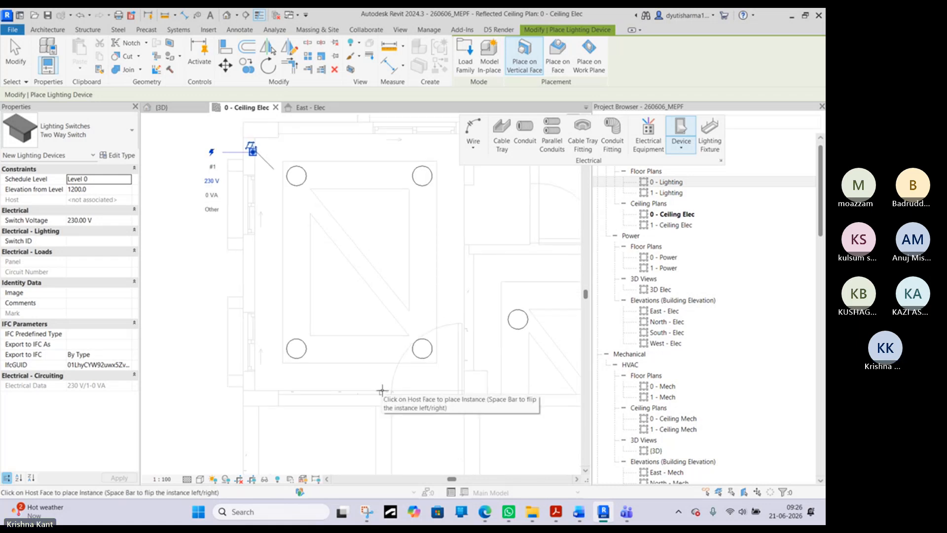
pyautogui.scroll(2, 383, 390)
pyautogui.scroll(2, 385, 392)
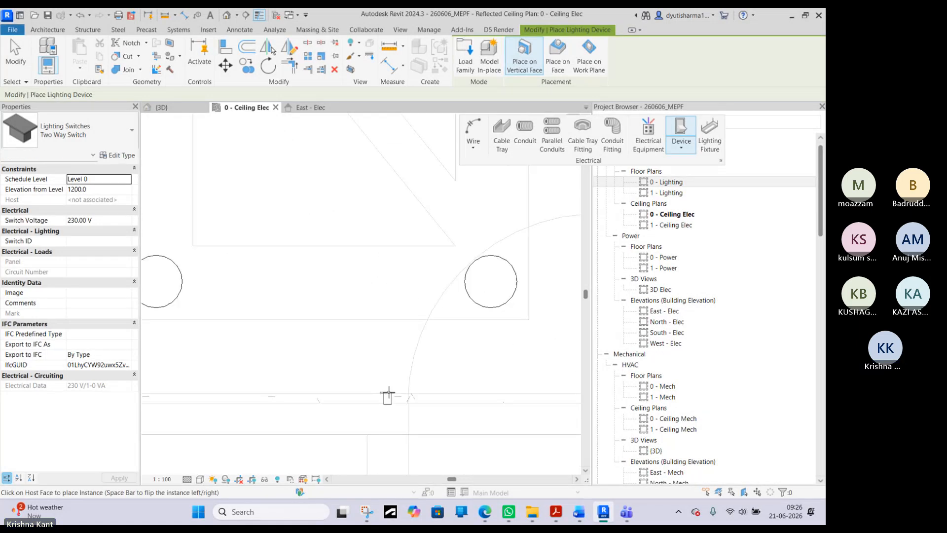
pyautogui.click(388, 395)
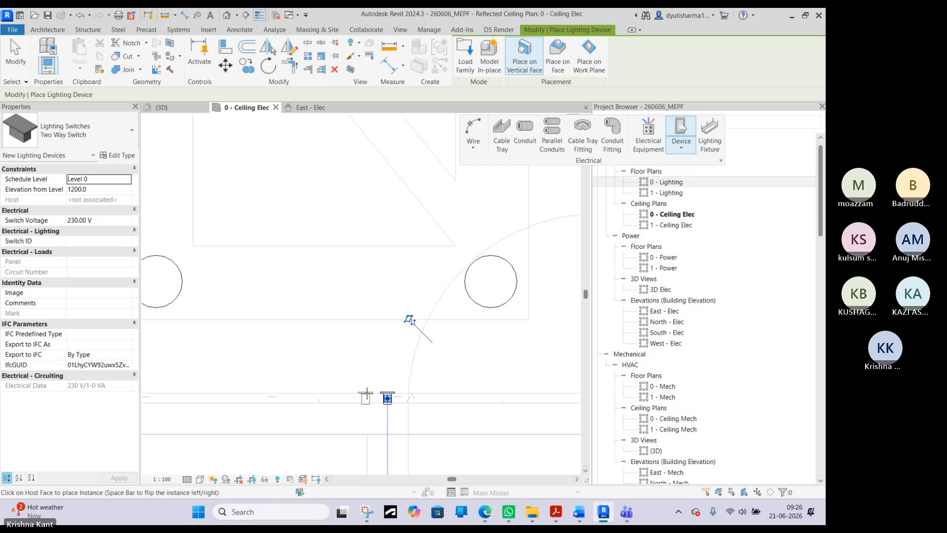
# - Place a second Two Way Switch beside each existing one, on the large left room's lower wall and on its left wall
pyautogui.click(51, 129)
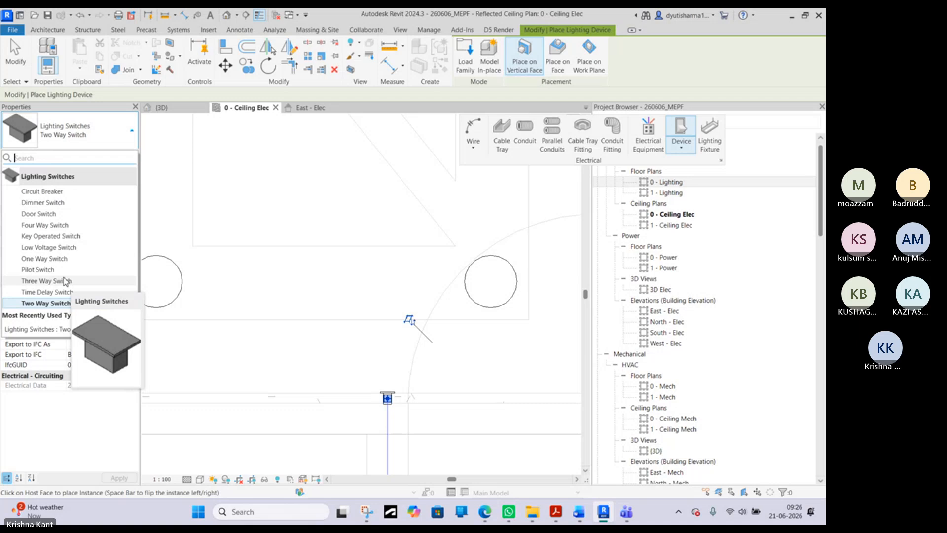
pyautogui.scroll(3, 362, 392)
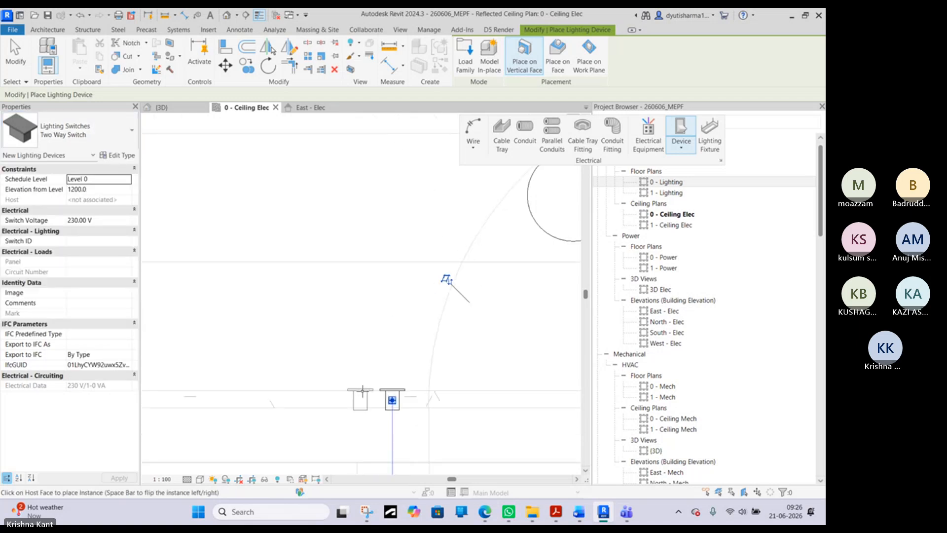
pyautogui.scroll(-3, 312, 380)
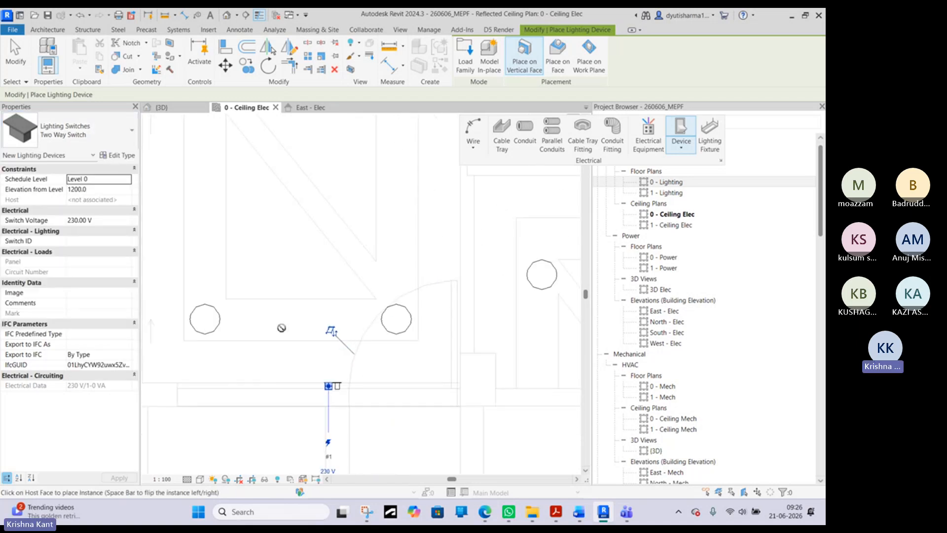
pyautogui.scroll(-2, 356, 385)
pyautogui.scroll(5, 291, 133)
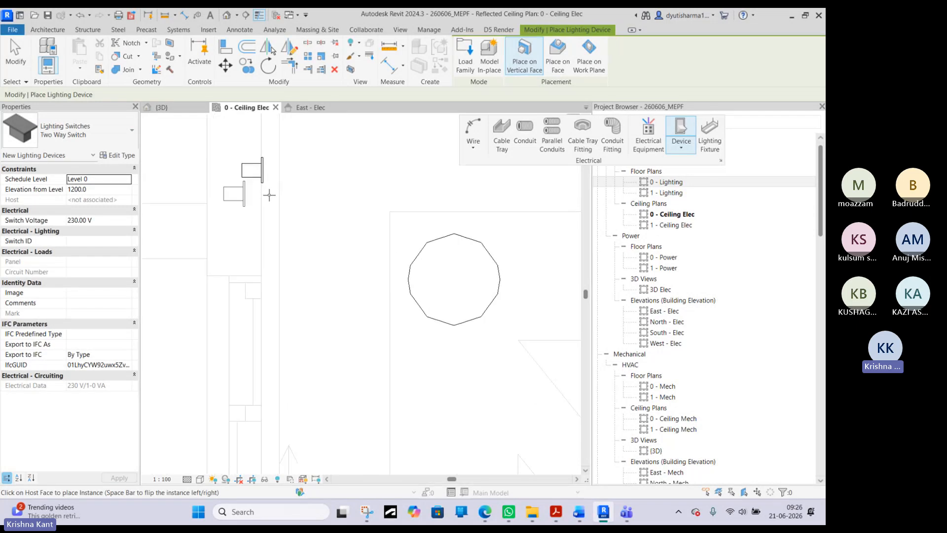
pyautogui.scroll(1, 264, 195)
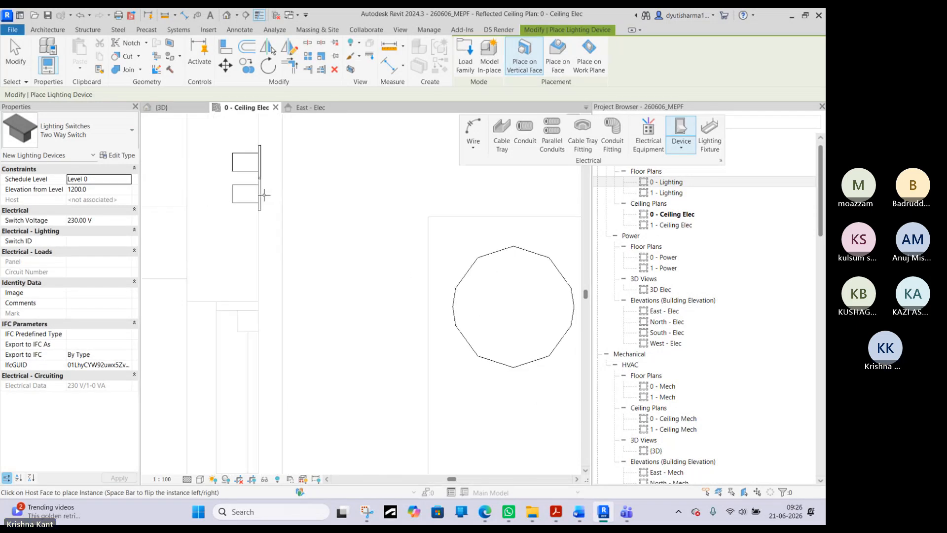
pyautogui.scroll(-3, 276, 202)
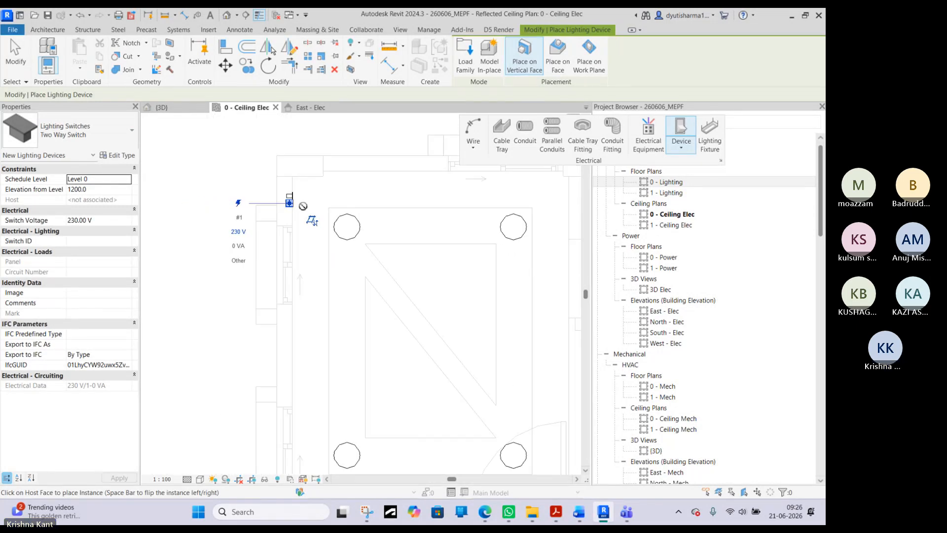
# - Place a One Way Switch at elevation 1200 on the left wall of the narrow upper room containing the strip light
pyautogui.moveTo(383, 227); pyautogui.dragTo(267, 251, button='middle')
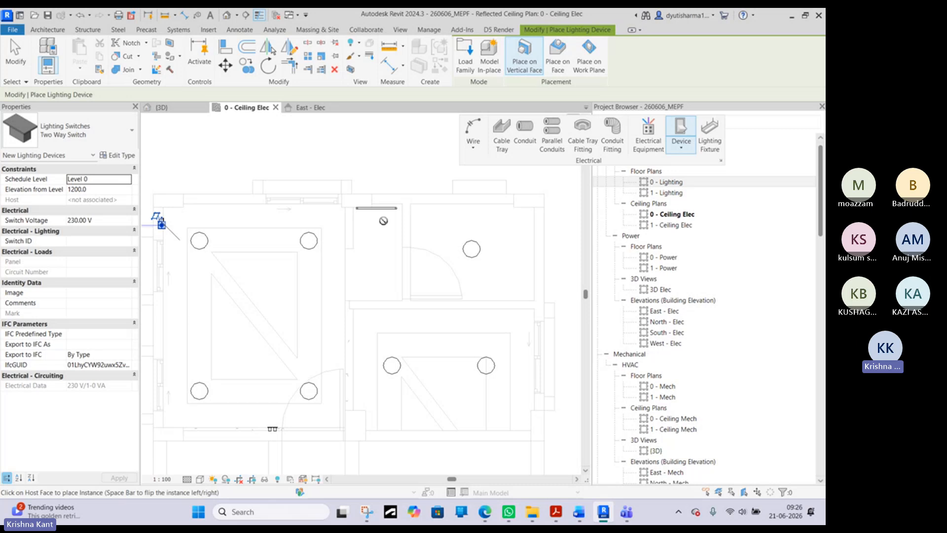
pyautogui.click(79, 131)
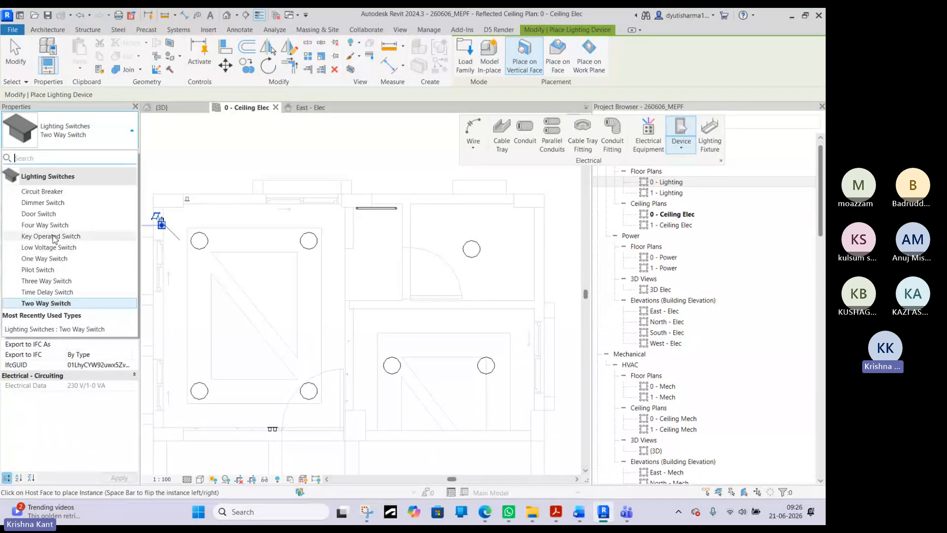
pyautogui.click(44, 260)
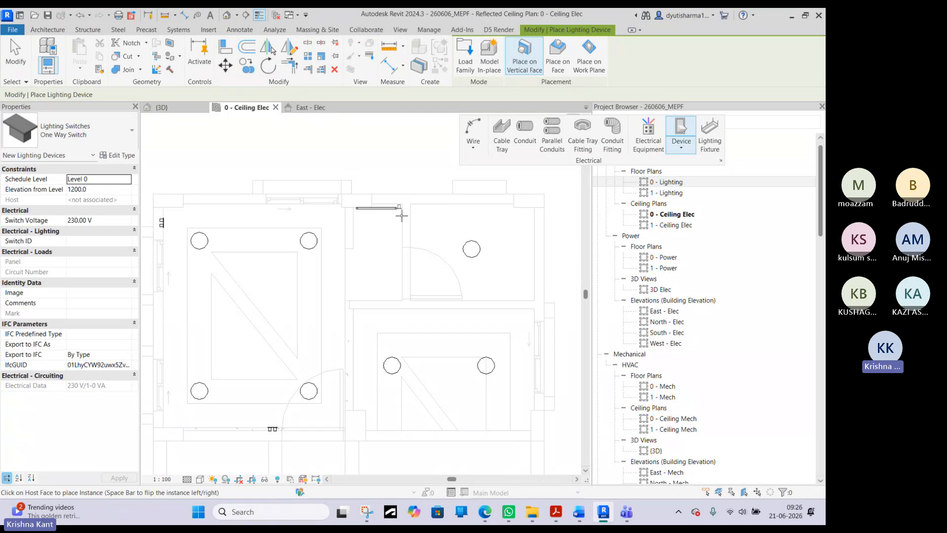
pyautogui.scroll(3, 354, 248)
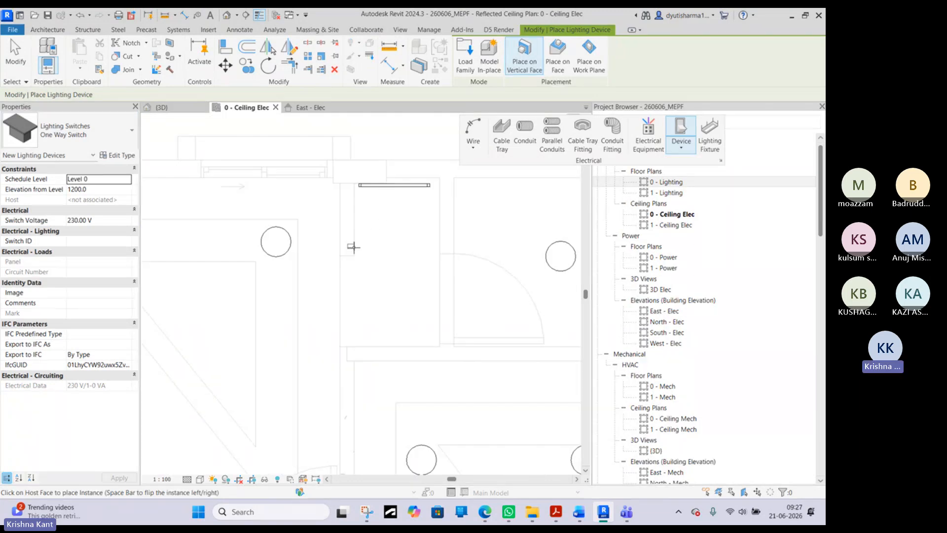
pyautogui.click(353, 245)
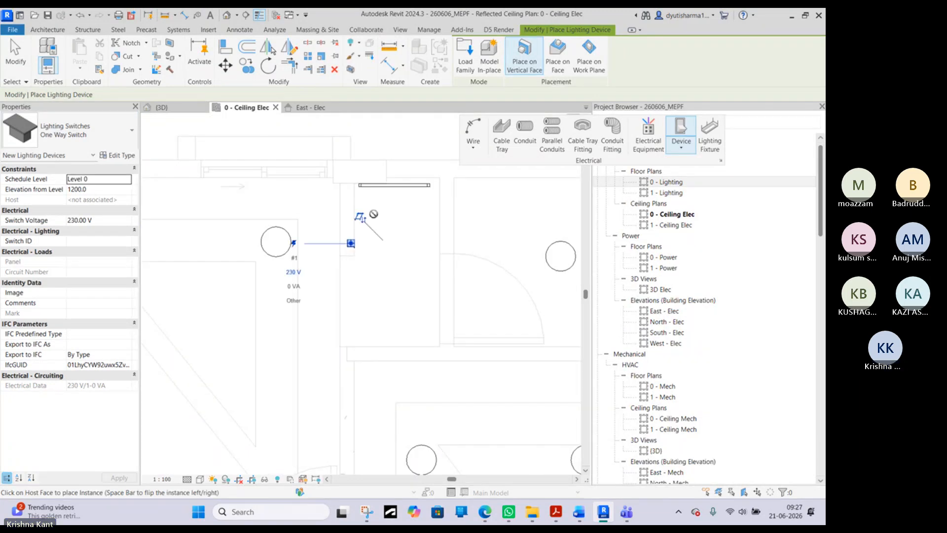
# - Place a second One Way Switch just above the first on the narrow upper room's left wall and end the placement
pyautogui.scroll(5, 347, 245)
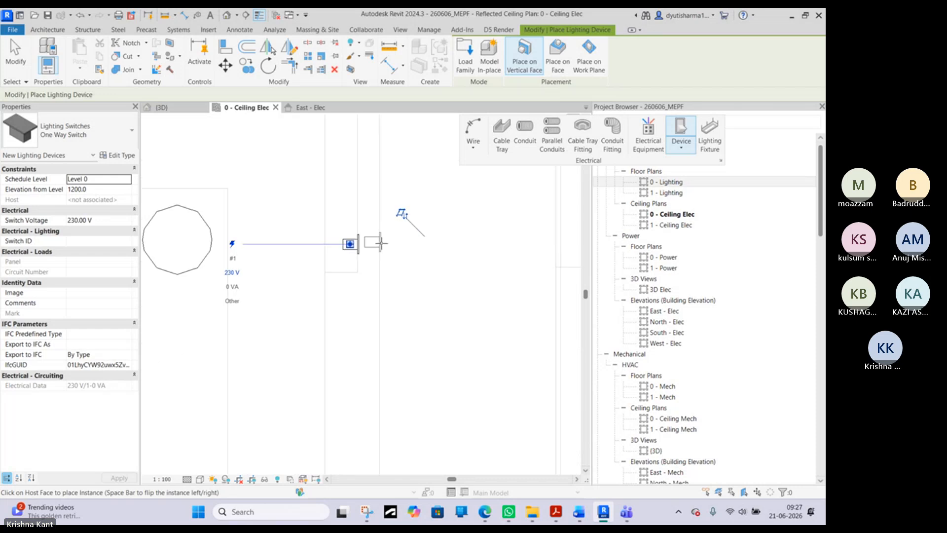
pyautogui.scroll(-5, 367, 244)
pyautogui.moveTo(511, 249); pyautogui.dragTo(335, 276, button='middle')
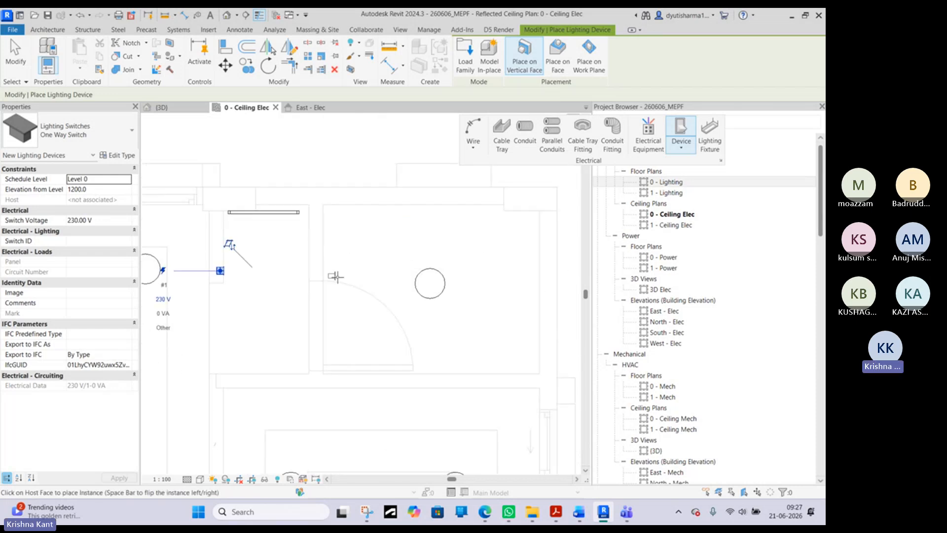
pyautogui.scroll(4, 208, 251)
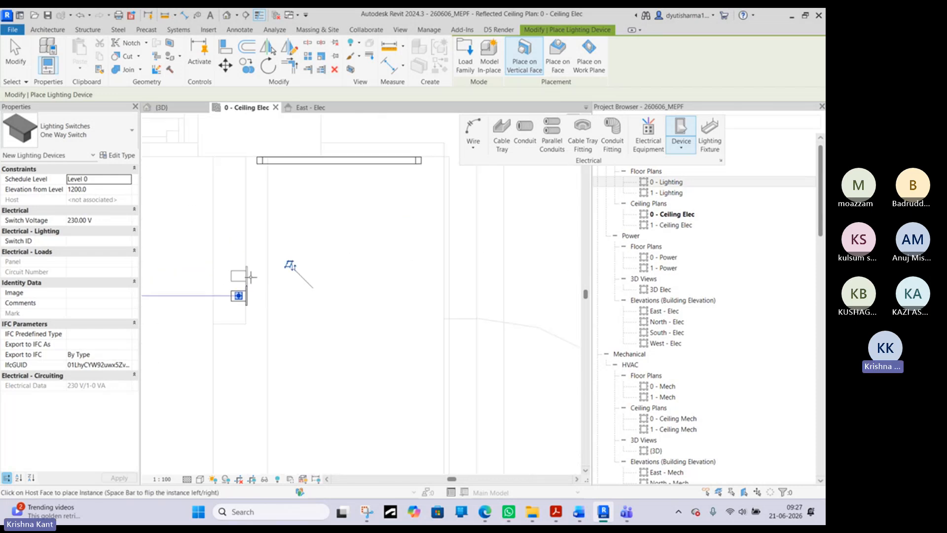
pyautogui.scroll(-4, 302, 266)
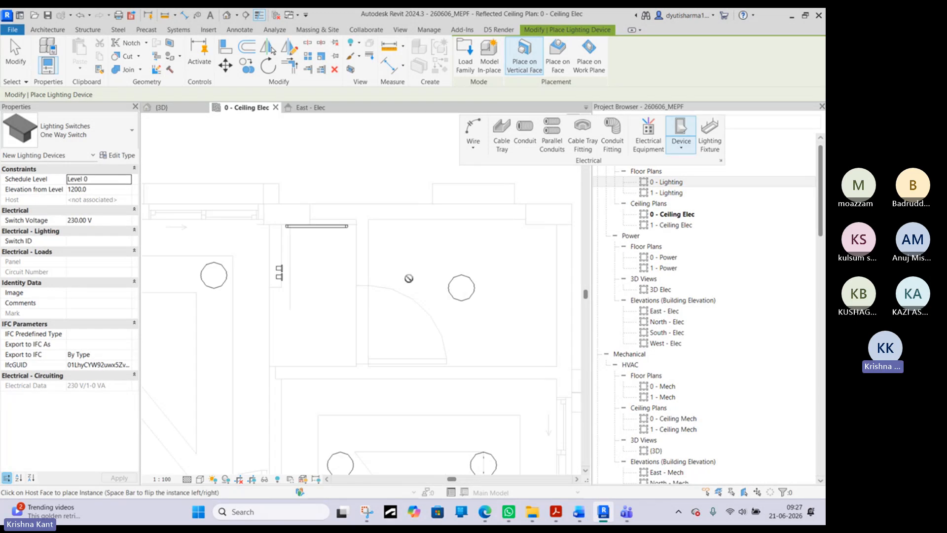
pyautogui.press('Escape')
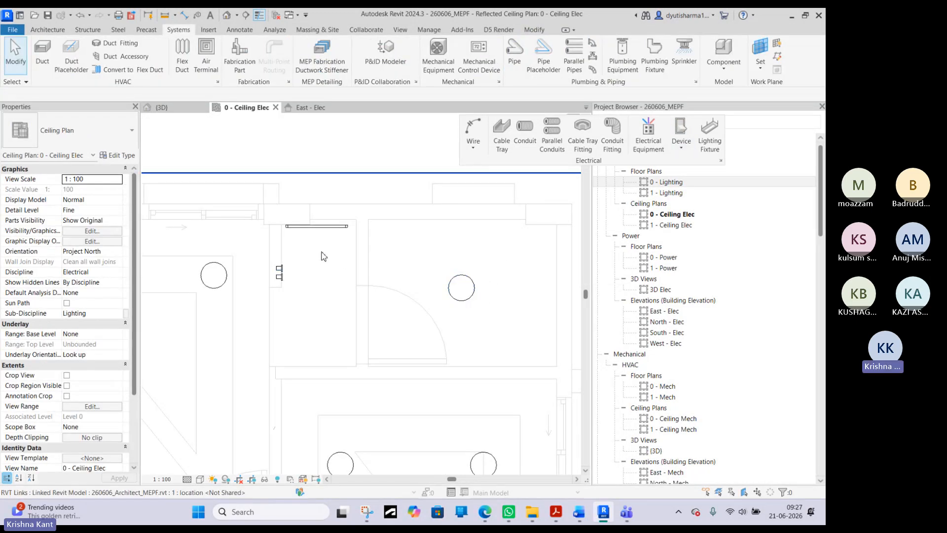
pyautogui.scroll(-2, 341, 248)
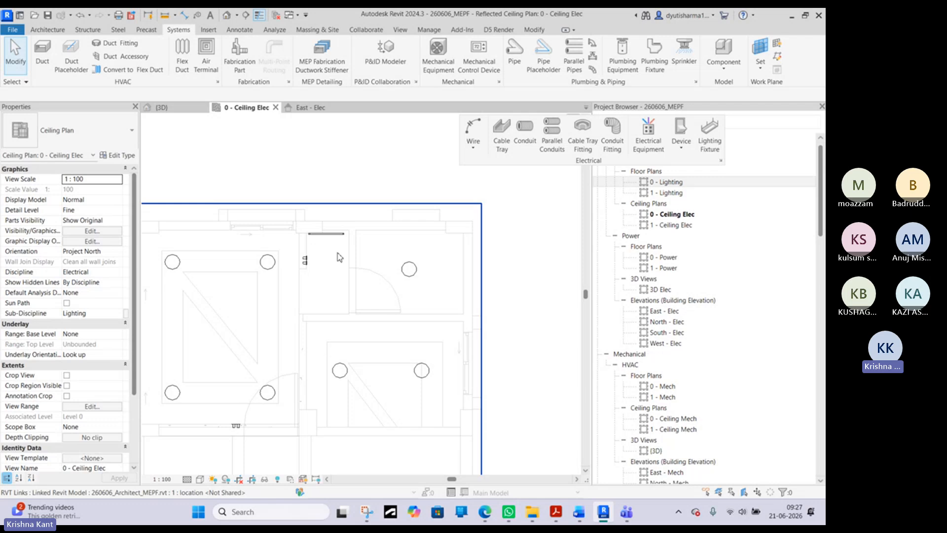
pyautogui.moveTo(299, 289); pyautogui.dragTo(378, 328, button='middle')
pyautogui.scroll(2, 313, 286)
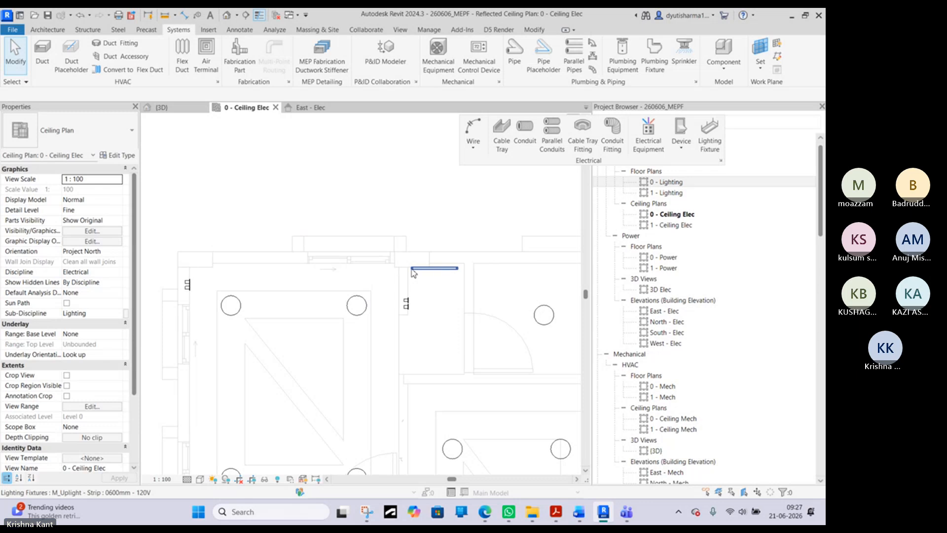
pyautogui.moveTo(441, 317); pyautogui.dragTo(404, 252, button='middle')
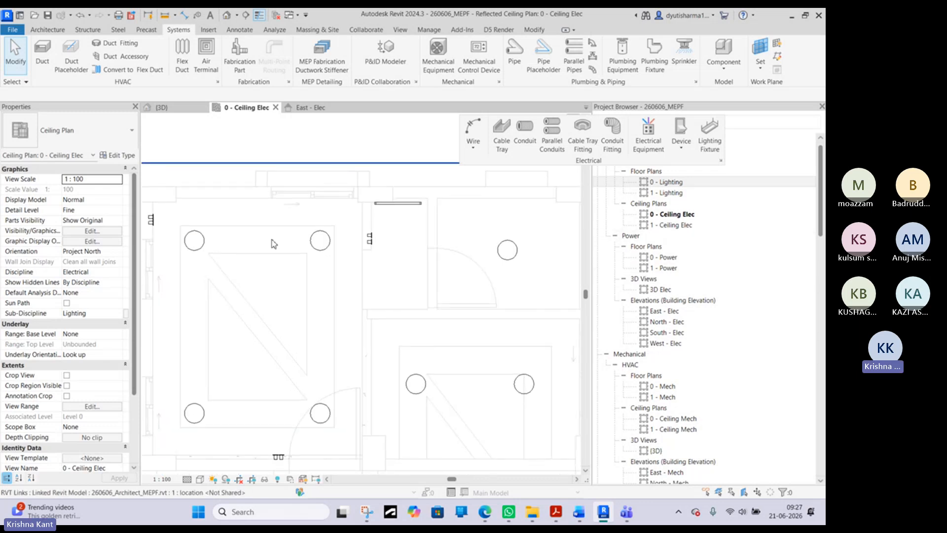
pyautogui.scroll(-4, 454, 271)
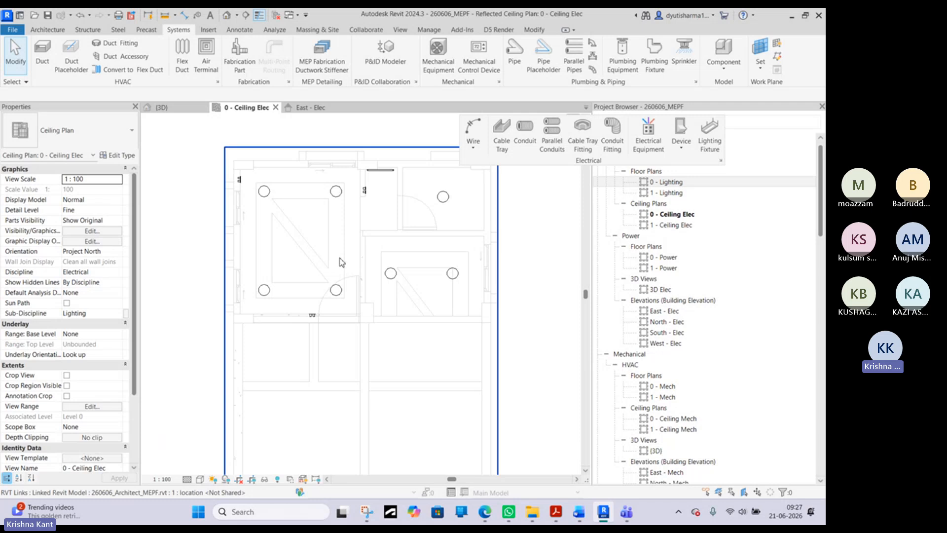
# - Turn on the Electrical Equipment and Electrical Fixtures model categories in the ceiling plan's visibility overrides
pyautogui.press('v')
pyautogui.press('g')
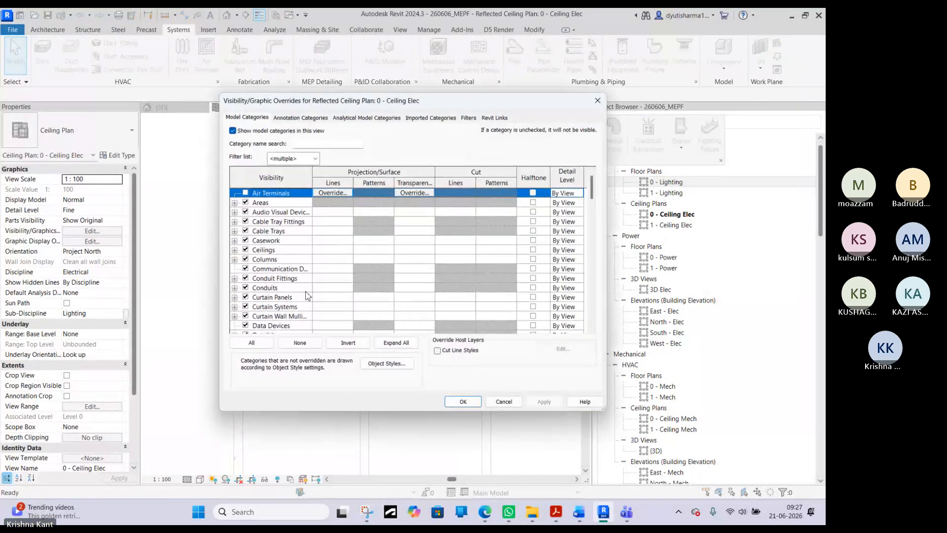
pyautogui.scroll(-4, 306, 295)
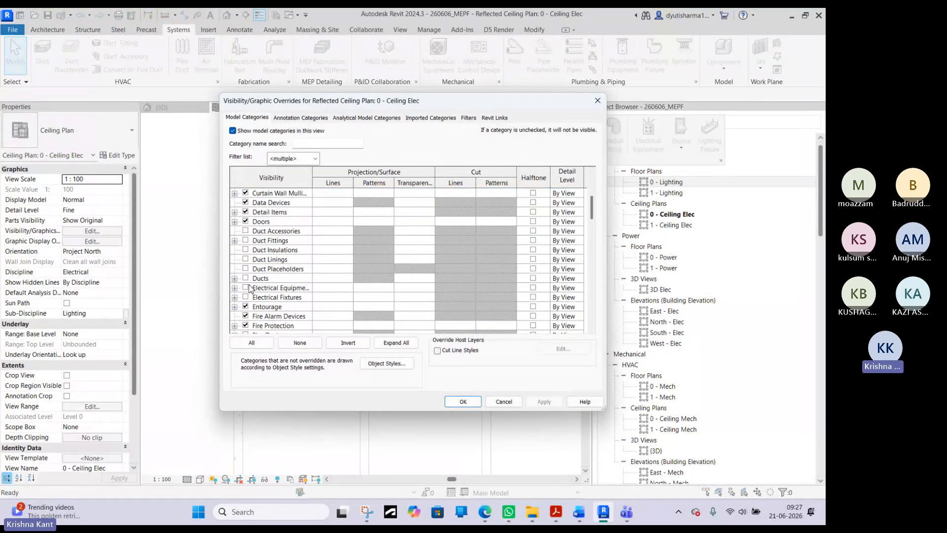
pyautogui.click(246, 288)
pyautogui.click(246, 297)
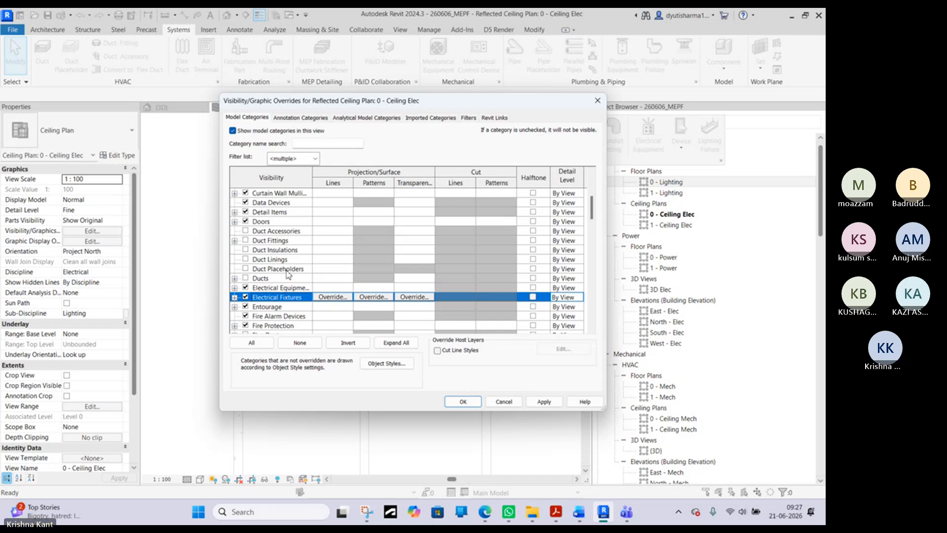
pyautogui.click(463, 402)
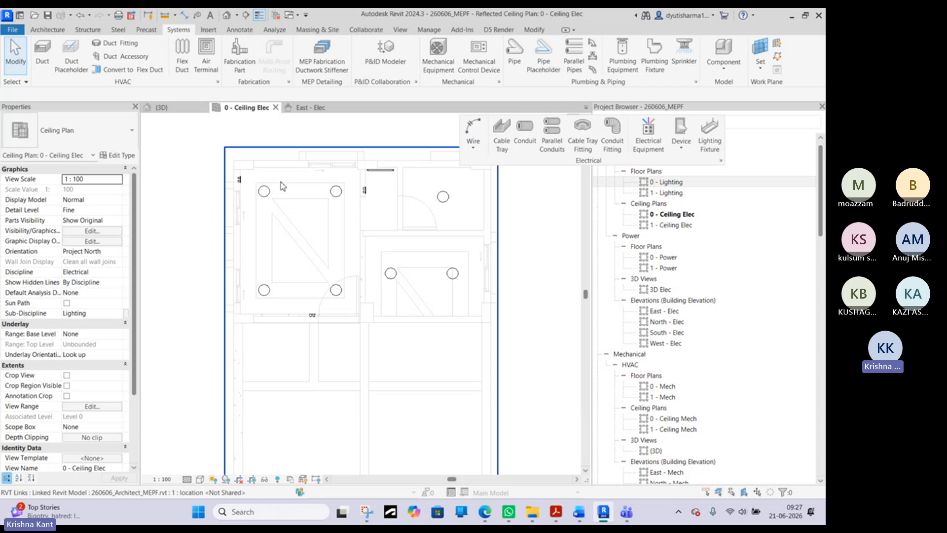
# - Start placing electrical equipment, and after checking its available types open the Load Family dialog
pyautogui.scroll(-2, 319, 216)
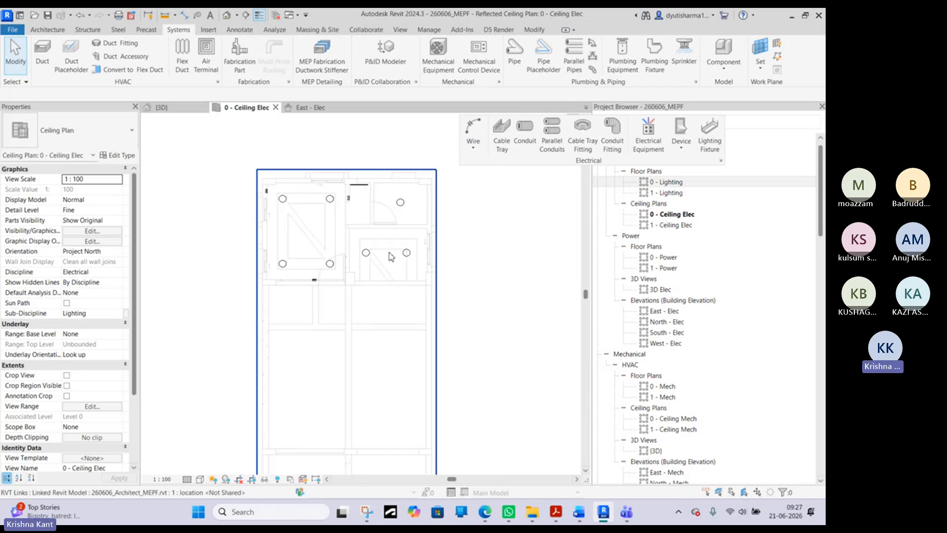
pyautogui.moveTo(366, 334); pyautogui.dragTo(324, 205, button='middle')
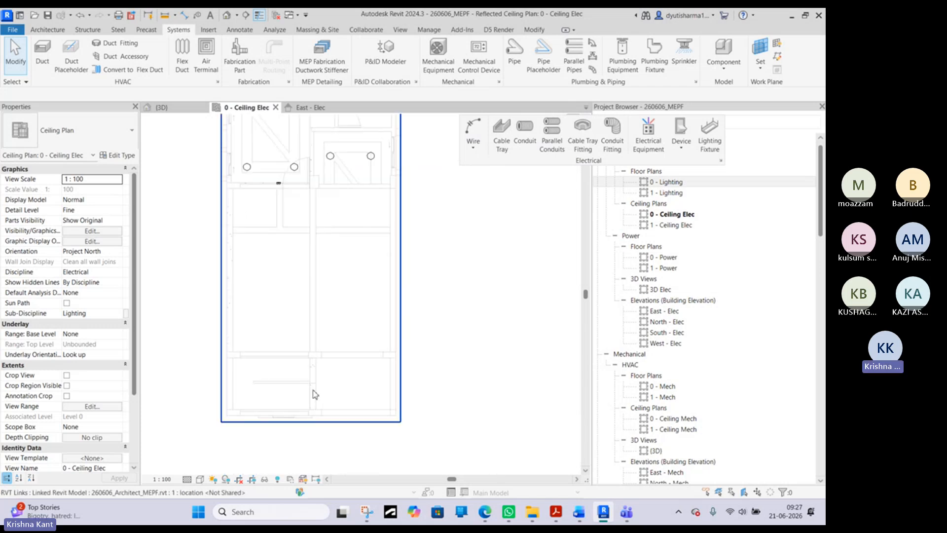
pyautogui.scroll(2, 296, 352)
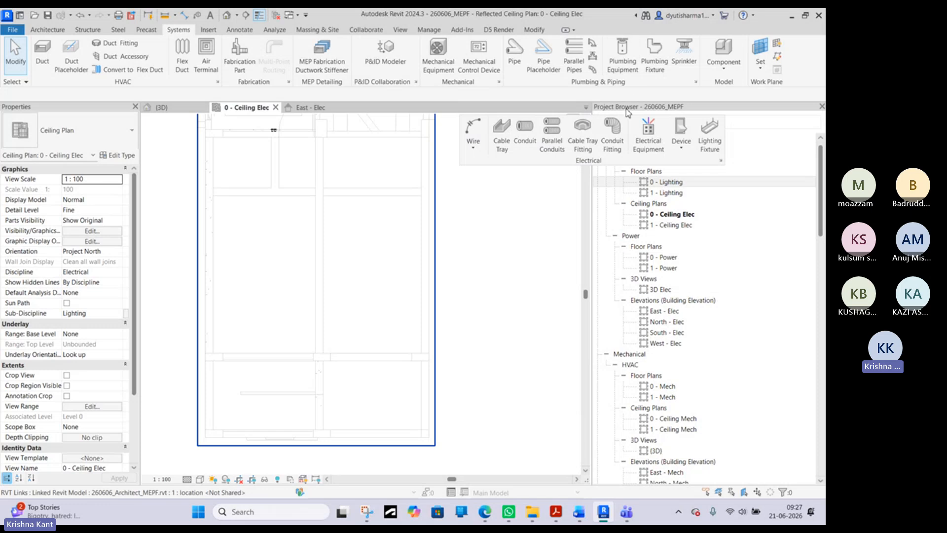
pyautogui.click(655, 150)
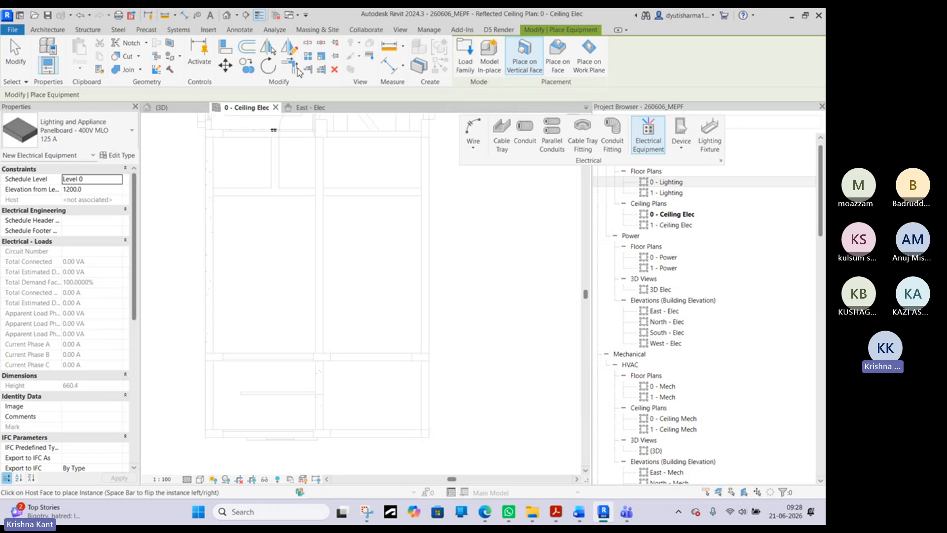
pyautogui.click(87, 130)
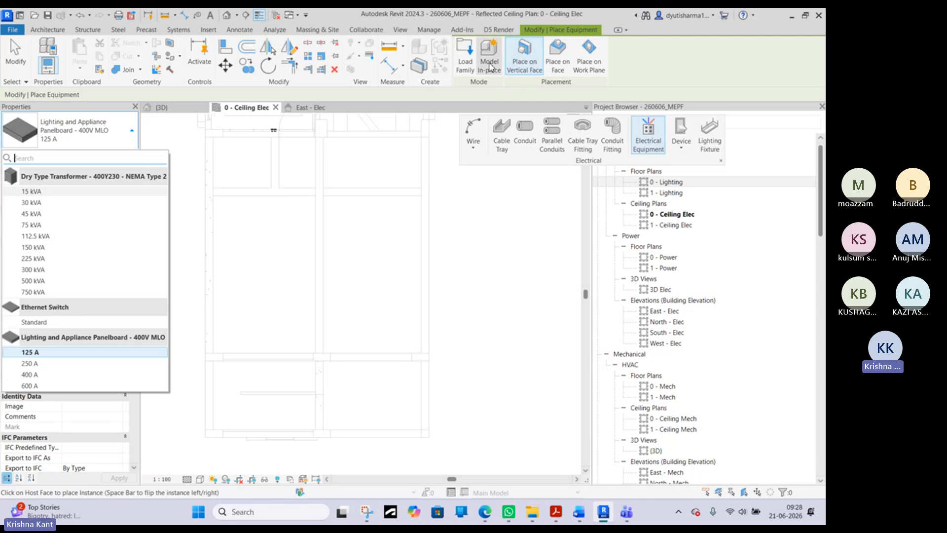
pyautogui.click(475, 68)
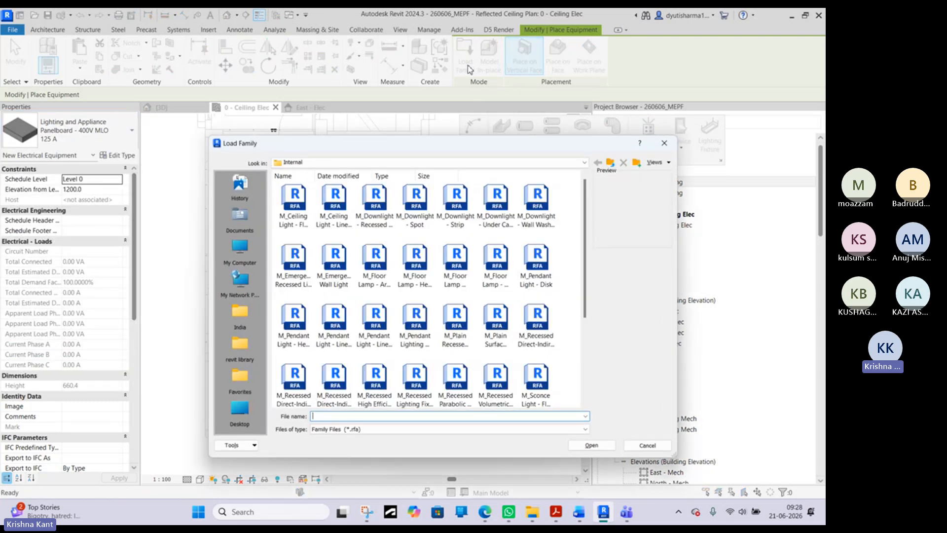
# - Browse the India family library to the Electric Power folder under Electrical and MEP
pyautogui.click(610, 162)
pyautogui.click(610, 163)
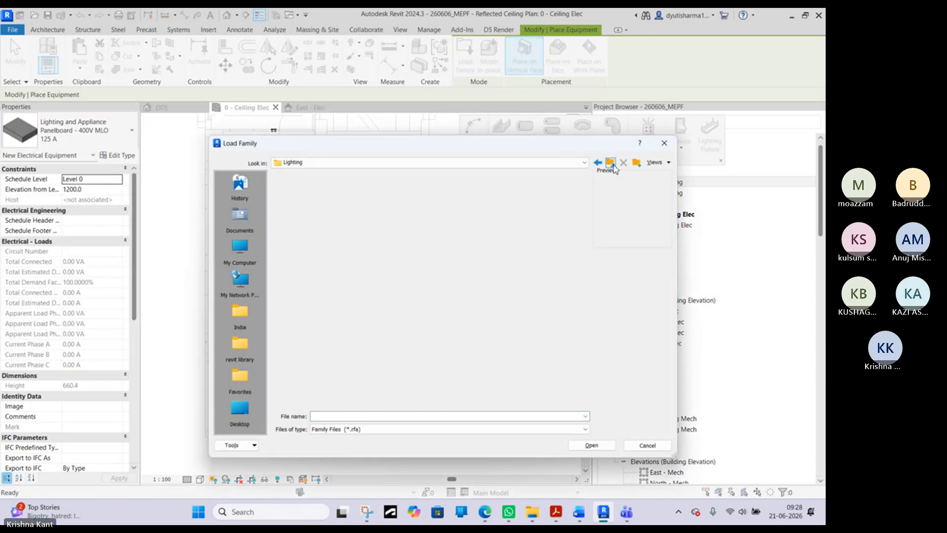
pyautogui.click(611, 164)
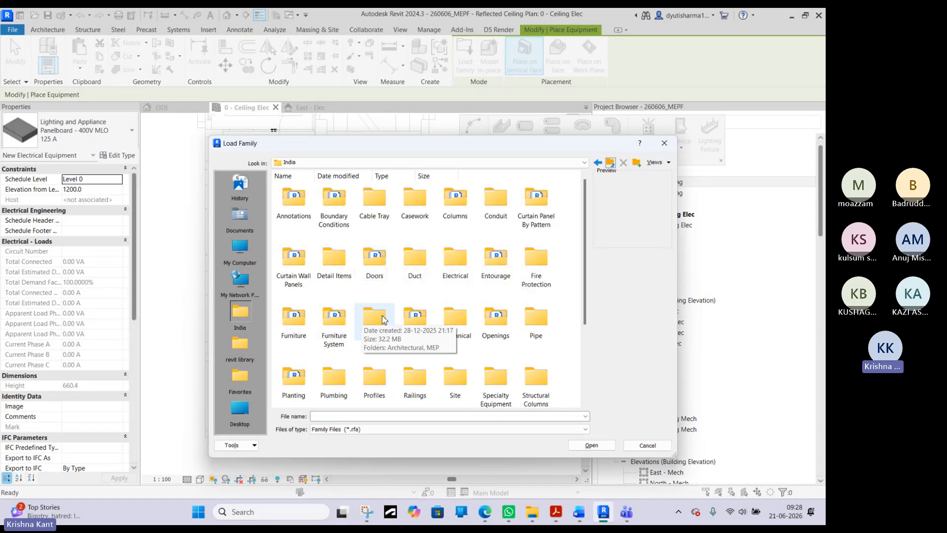
pyautogui.scroll(-2, 417, 290)
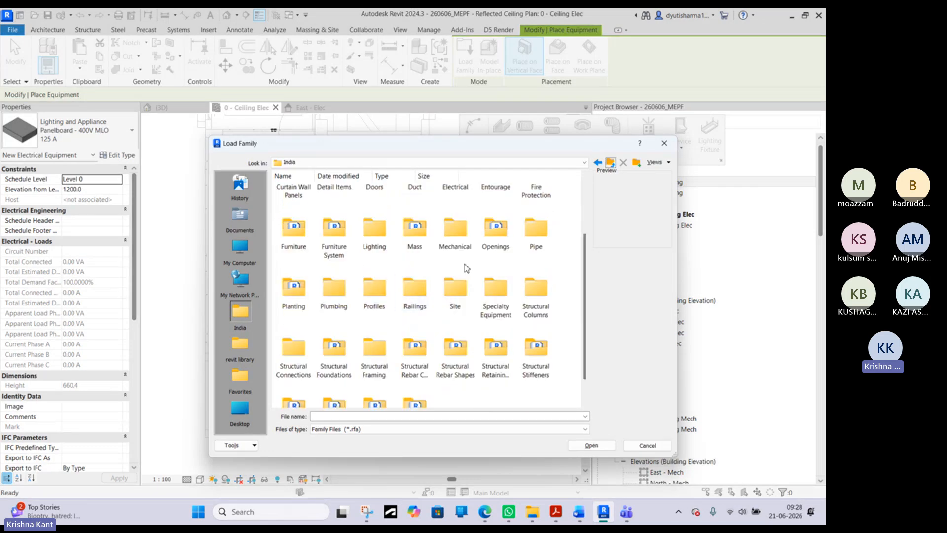
pyautogui.scroll(2, 467, 269)
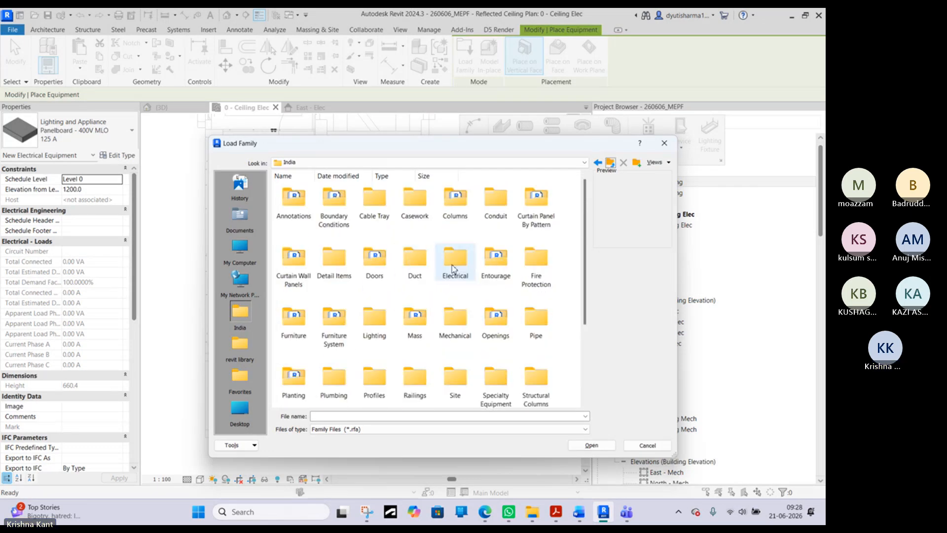
pyautogui.doubleClick(462, 271)
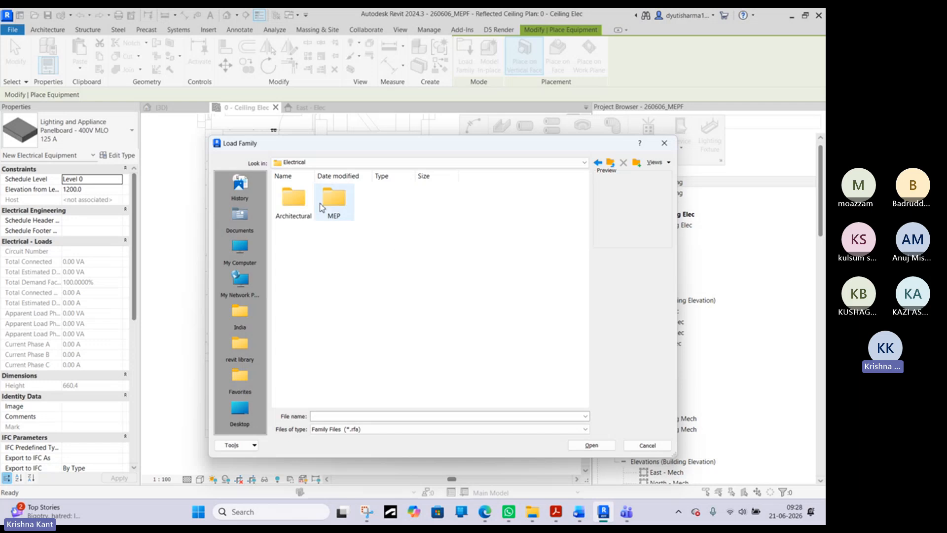
pyautogui.click(331, 204)
pyautogui.doubleClick(330, 203)
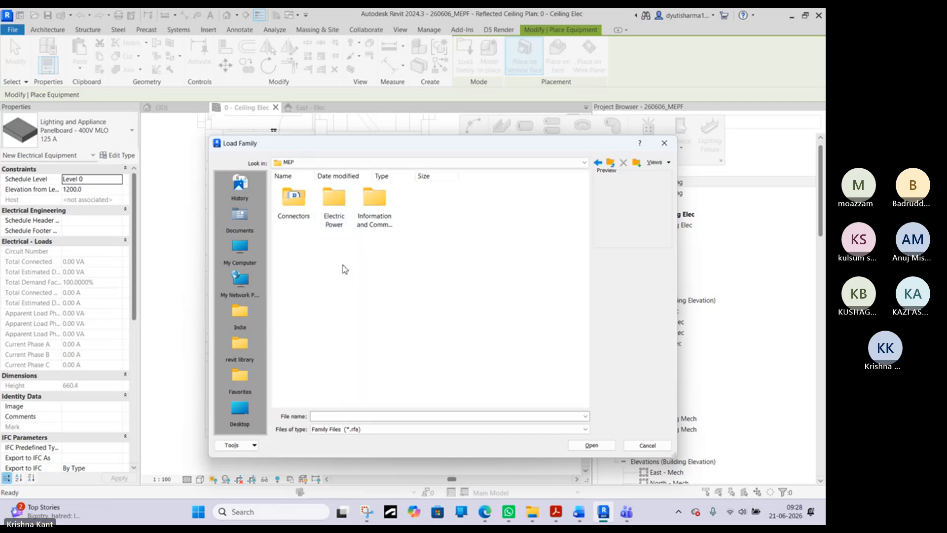
pyautogui.doubleClick(337, 208)
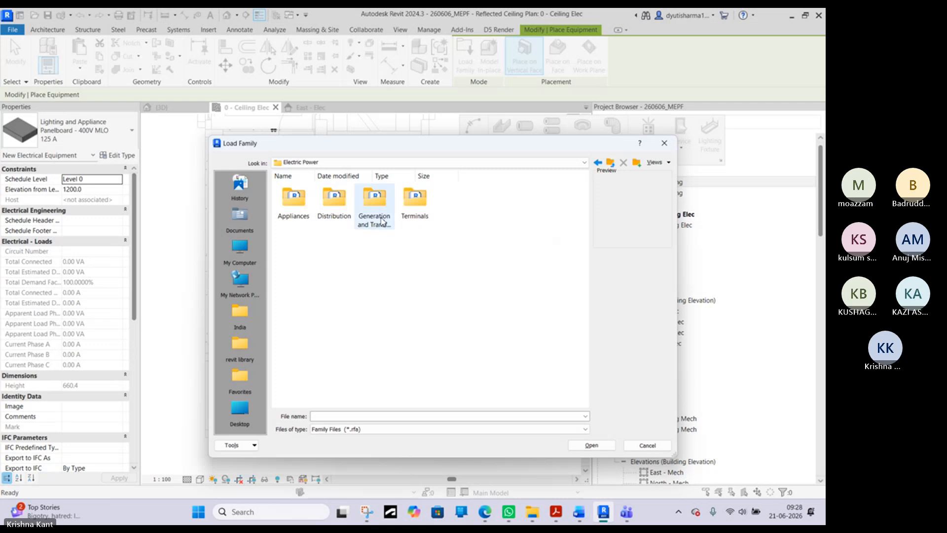
# - Browse the Electric Power subfolders and preview the fan, hair dryer, hand dryer and heater families in the Appliances folder
pyautogui.click(394, 234)
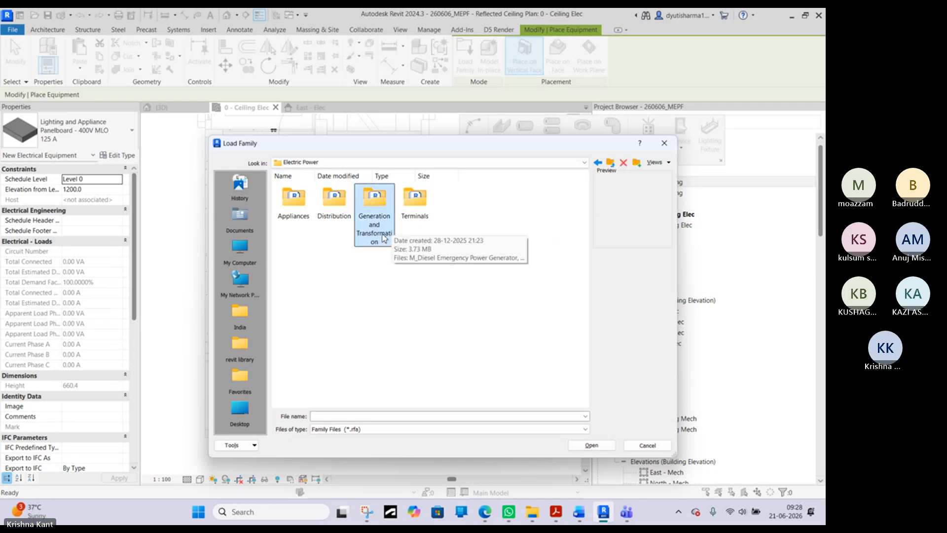
pyautogui.click(427, 217)
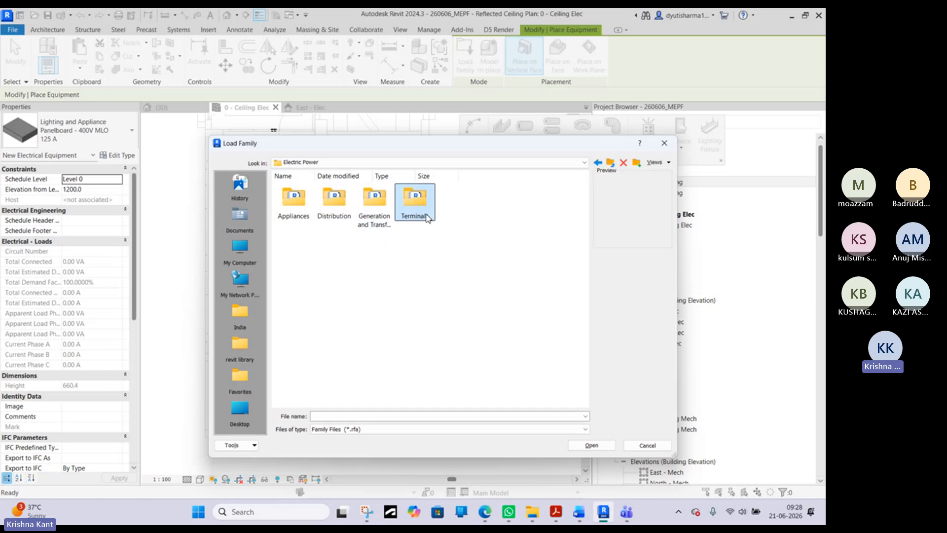
pyautogui.click(334, 215)
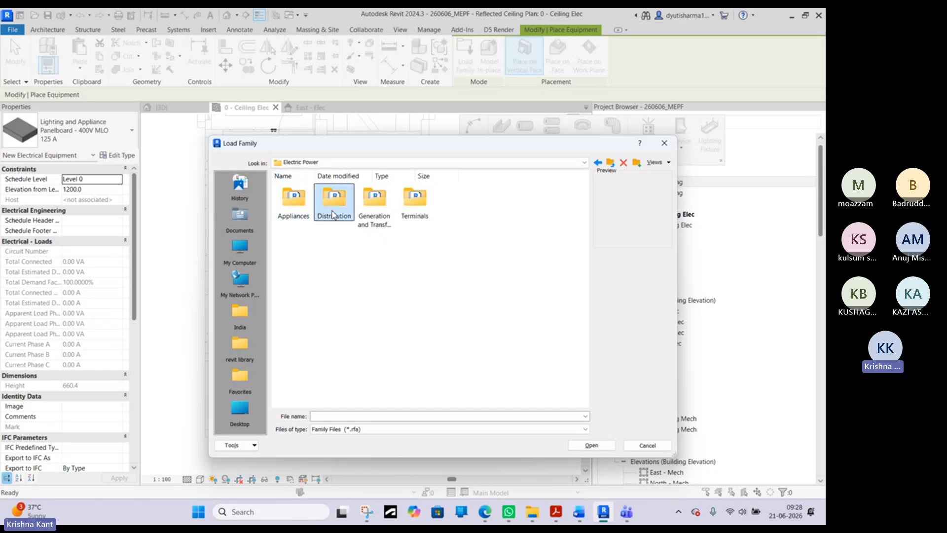
pyautogui.doubleClick(294, 200)
pyautogui.click(295, 201)
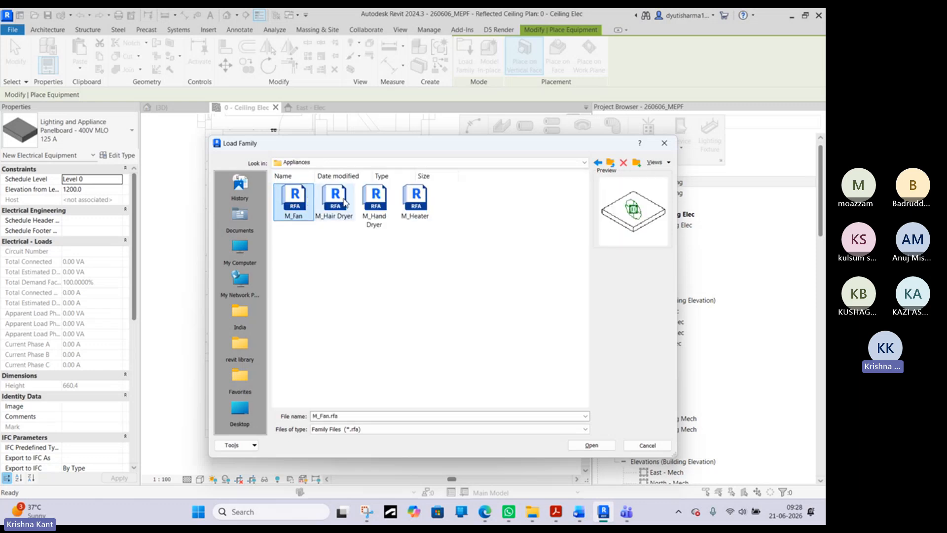
pyautogui.click(344, 203)
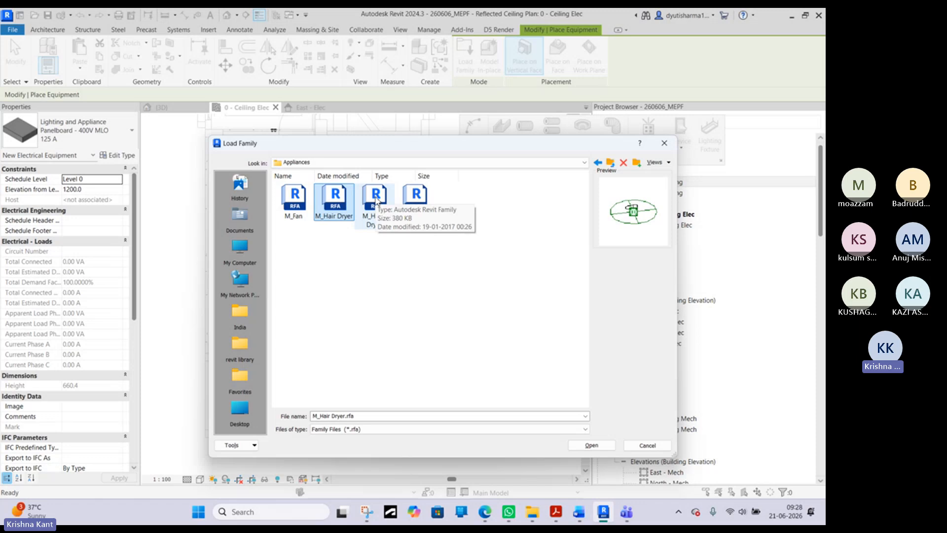
pyautogui.click(393, 197)
pyautogui.click(415, 200)
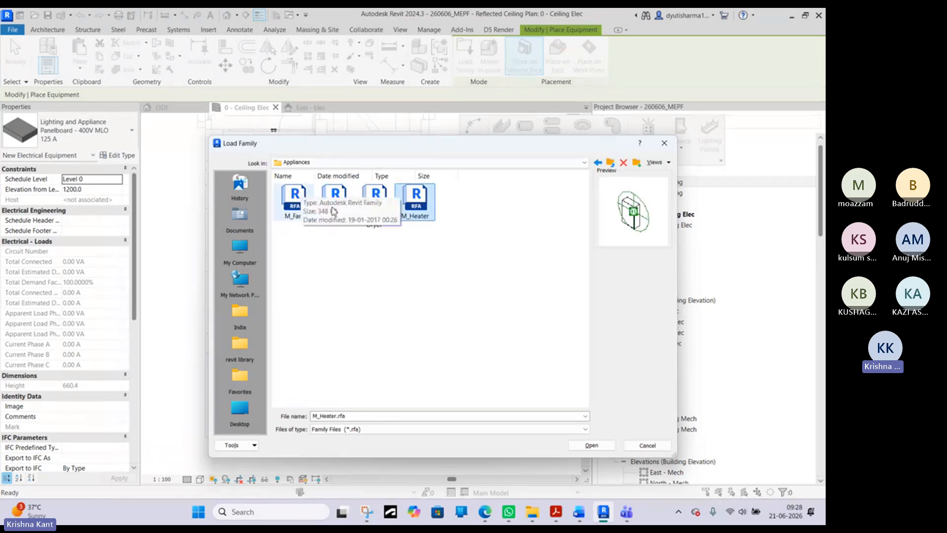
pyautogui.click(610, 162)
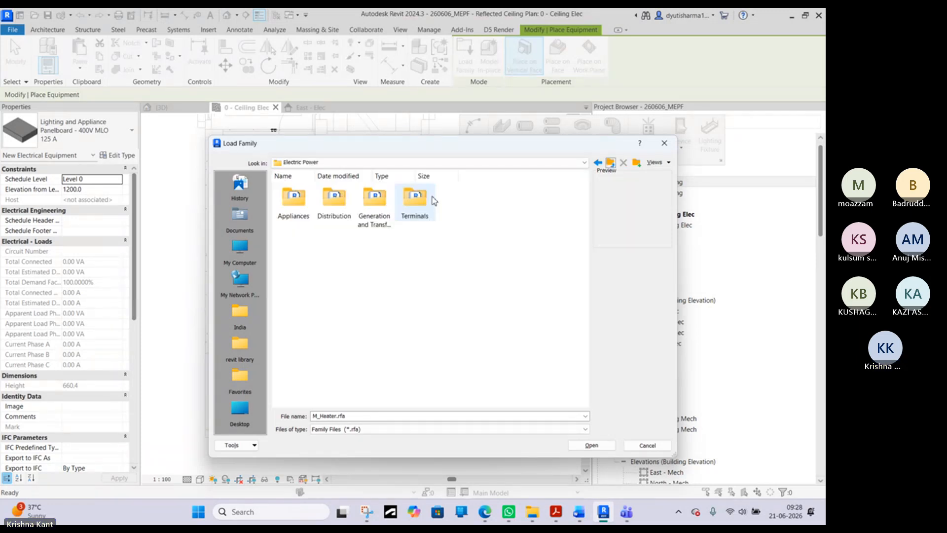
# - Reopen the Appliances folder, preview the M_Fan family again and return to the Electric Power folder
pyautogui.click(302, 199)
pyautogui.doubleClick(302, 199)
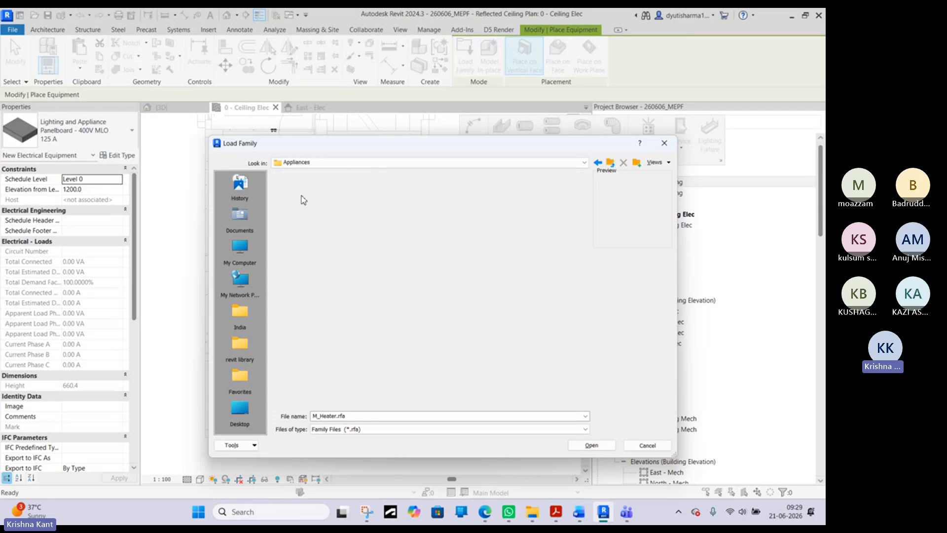
pyautogui.click(282, 204)
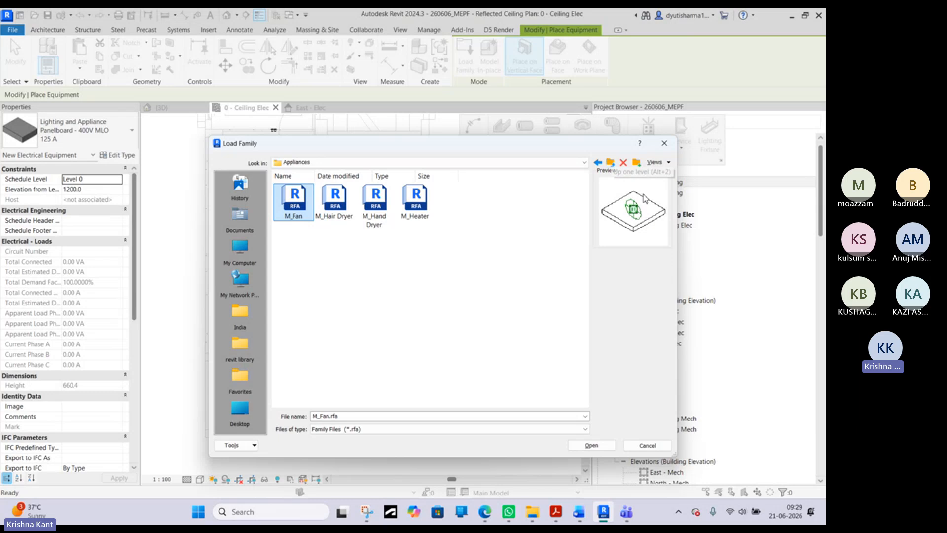
pyautogui.click(610, 164)
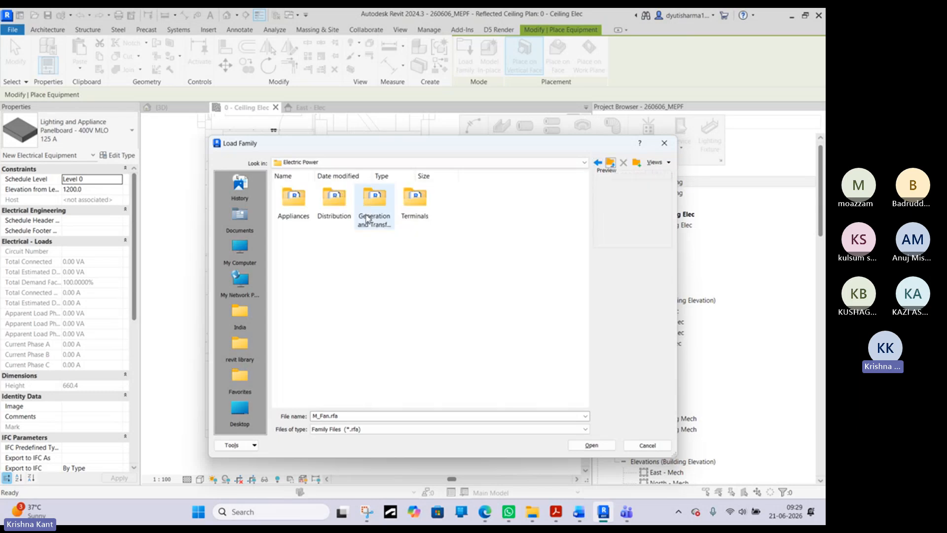
# - Open the Distribution folder and multi-select all four 208V M_Lighting and Appliance Panelboard families plus the 480V MCB - Surface one
pyautogui.doubleClick(338, 217)
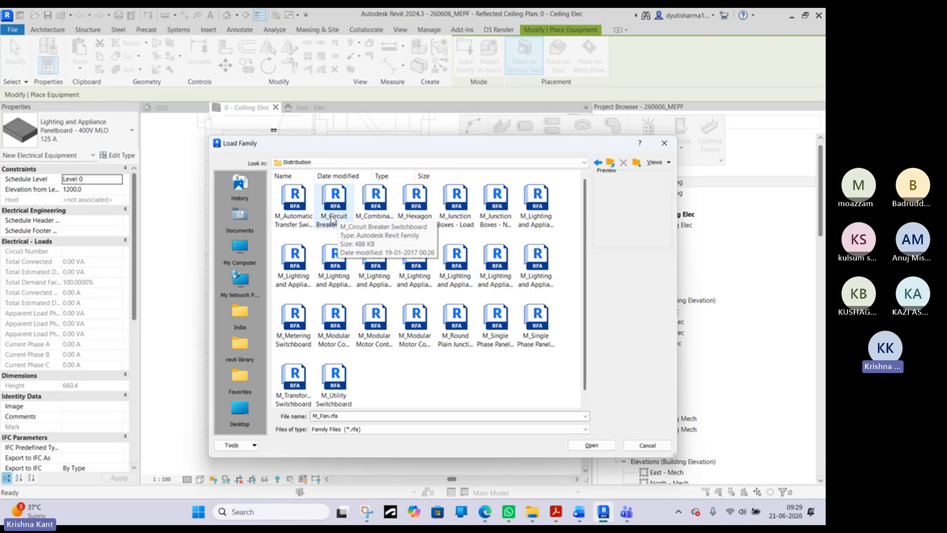
pyautogui.click(334, 270)
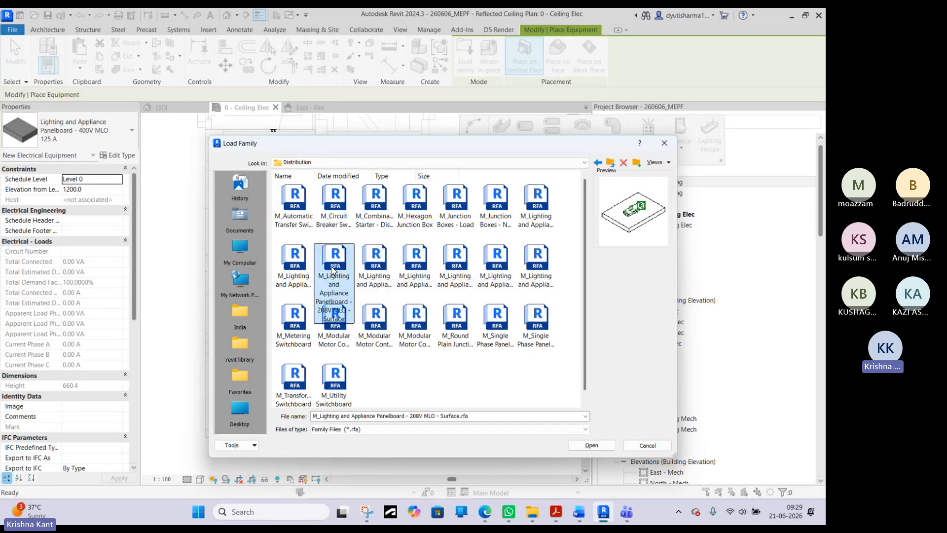
pyautogui.click(297, 269)
pyautogui.keyDown('shift'); pyautogui.click(384, 260); pyautogui.keyUp('shift')
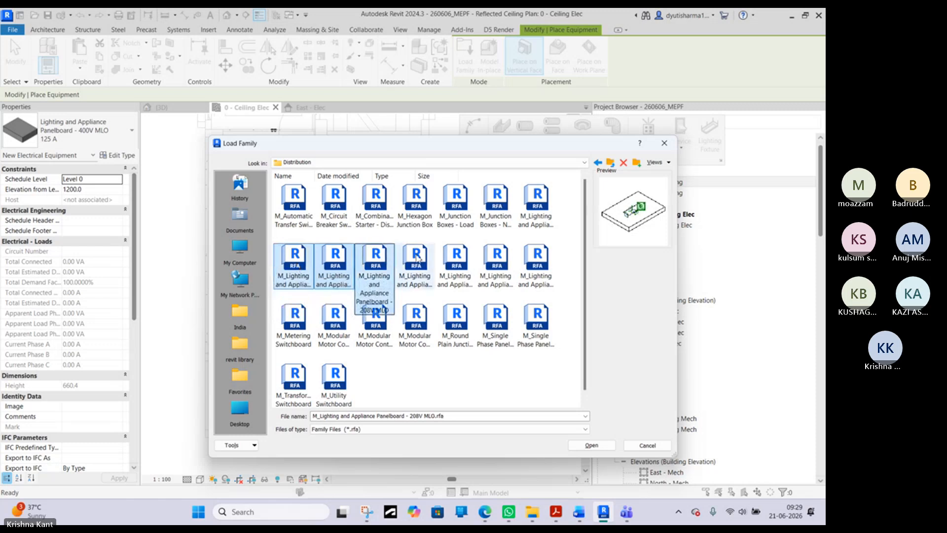
pyautogui.keyDown('shift'); pyautogui.click(416, 259); pyautogui.keyUp('shift')
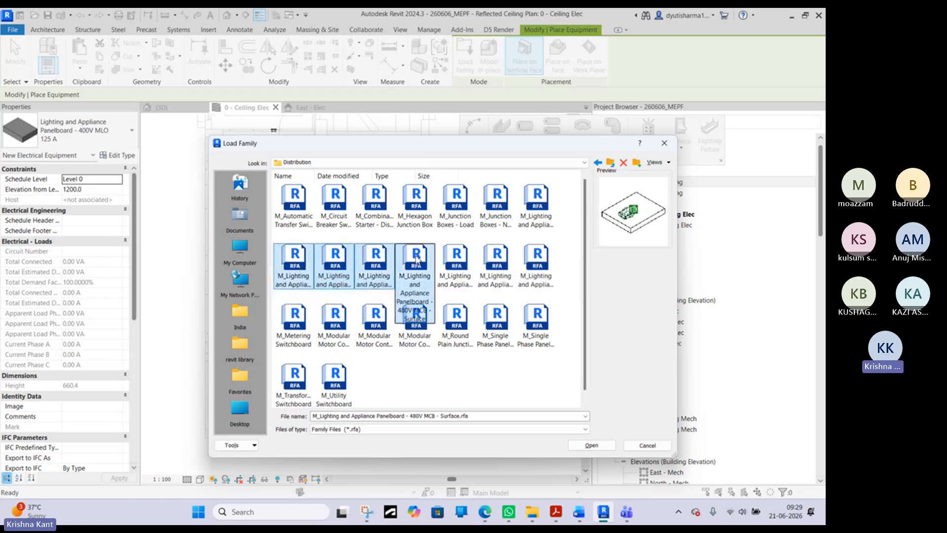
pyautogui.keyDown('ctrl'); pyautogui.click(547, 211); pyautogui.keyUp('ctrl')
pyautogui.keyDown('ctrl'); pyautogui.click(510, 203); pyautogui.keyUp('ctrl')
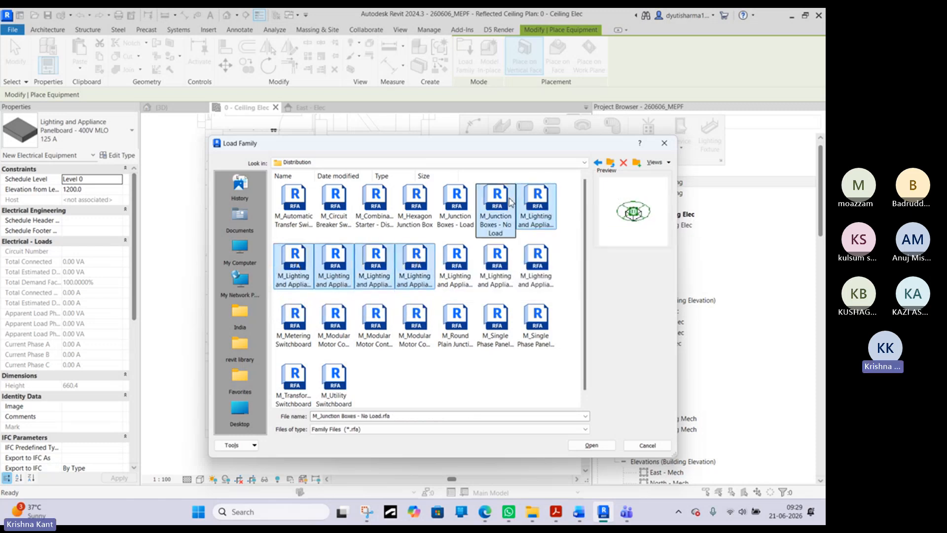
pyautogui.keyDown('ctrl'); pyautogui.click(504, 203); pyautogui.keyUp('ctrl')
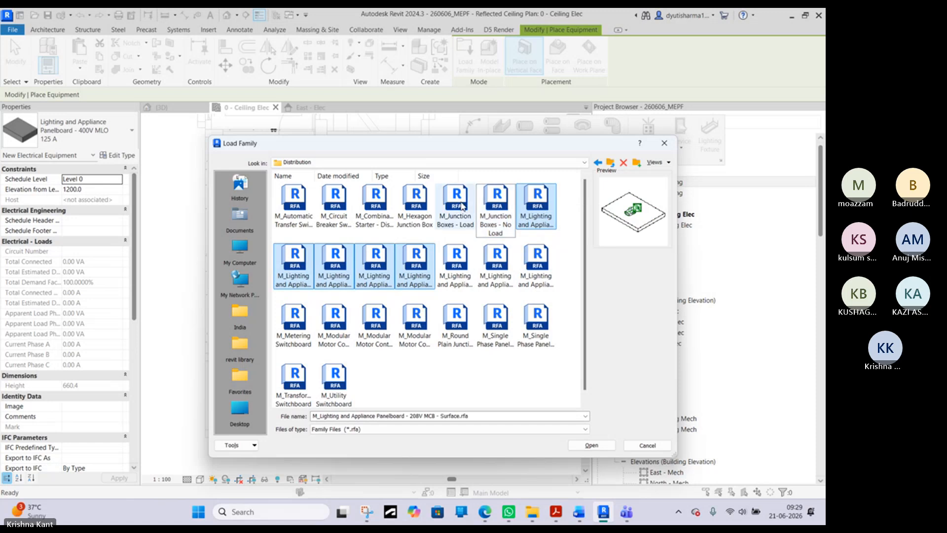
pyautogui.keyDown('ctrl'); pyautogui.click(413, 208); pyautogui.keyUp('ctrl')
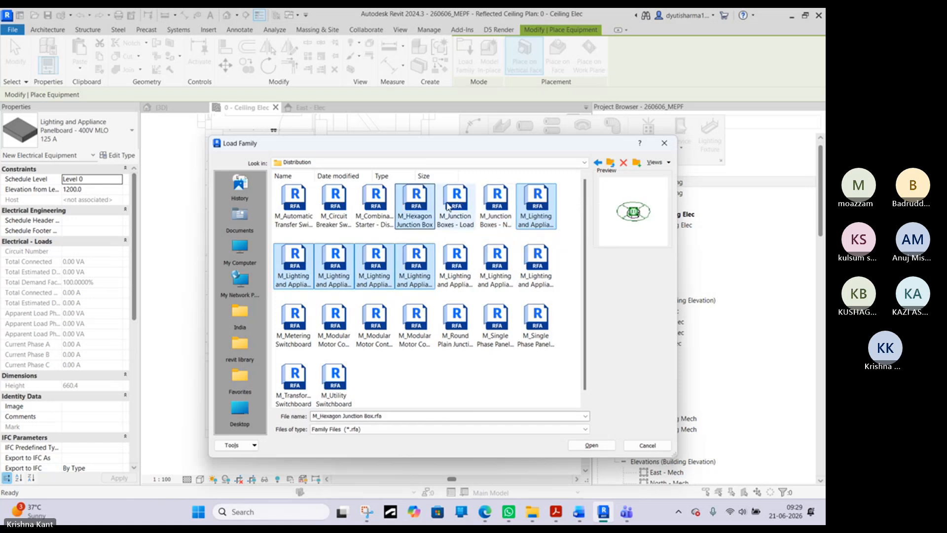
pyautogui.keyDown('ctrl'); pyautogui.click(415, 206); pyautogui.keyUp('ctrl')
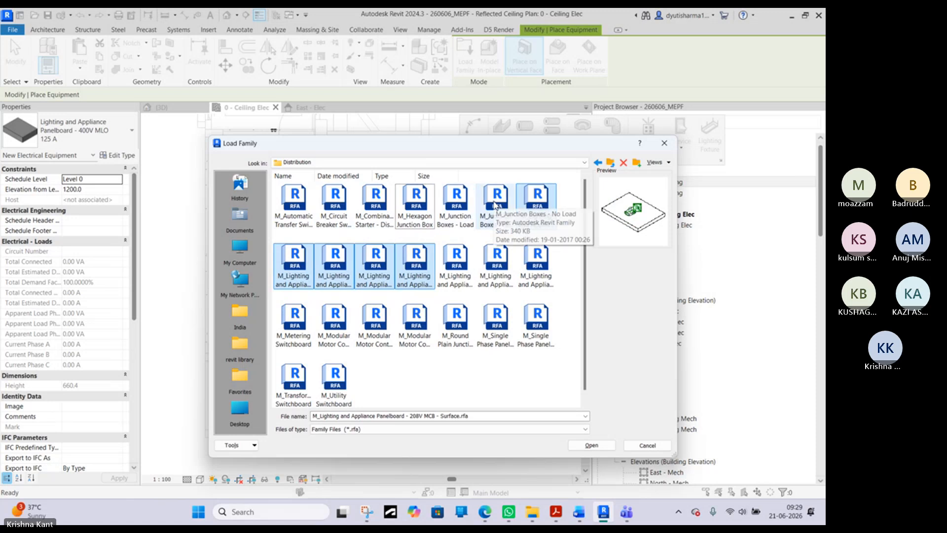
# - Add the remaining 480V MCB, 480V MLO - Surface and 480V MLO panelboards to the selection and load all selected families
pyautogui.keyDown('ctrl'); pyautogui.click(463, 261); pyautogui.keyUp('ctrl')
pyautogui.keyDown('ctrl'); pyautogui.click(493, 259); pyautogui.keyUp('ctrl')
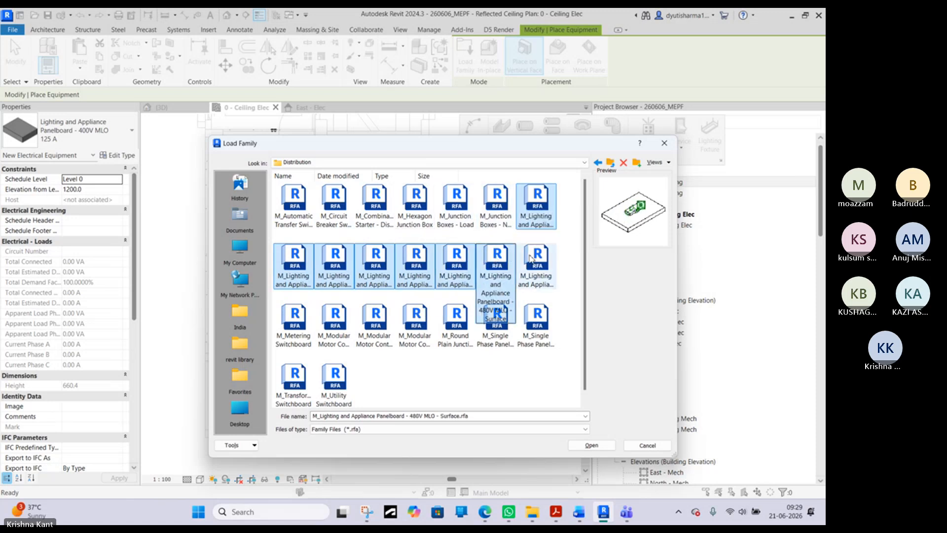
pyautogui.keyDown('ctrl'); pyautogui.click(531, 257); pyautogui.keyUp('ctrl')
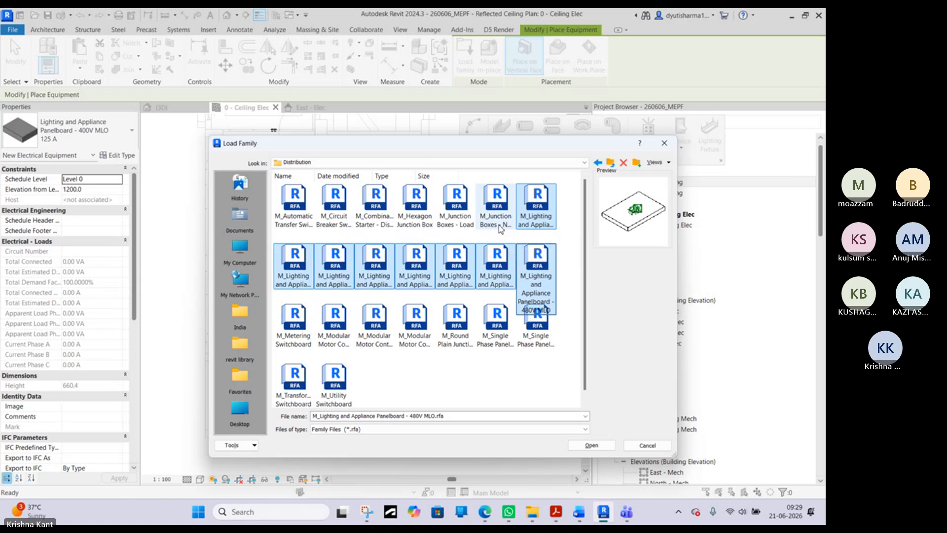
pyautogui.scroll(-1, 436, 236)
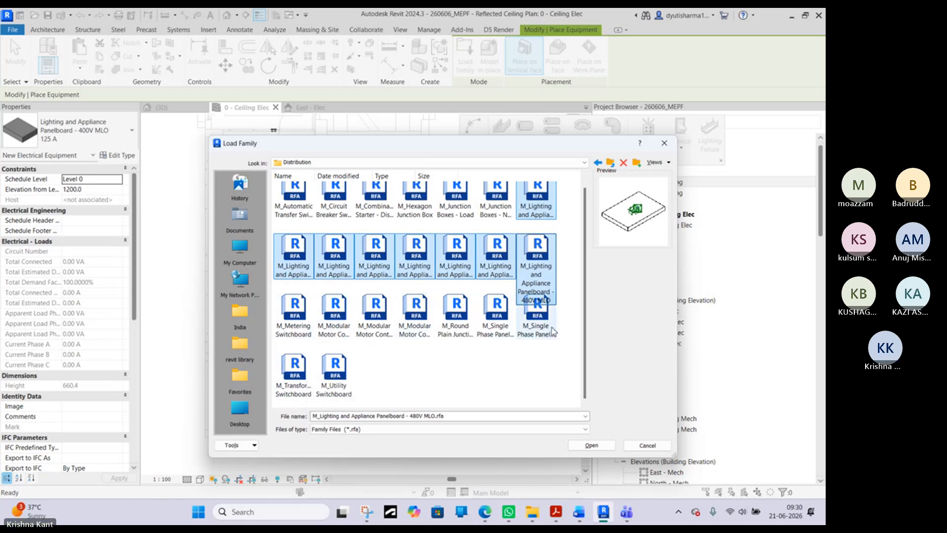
pyautogui.press('Return')
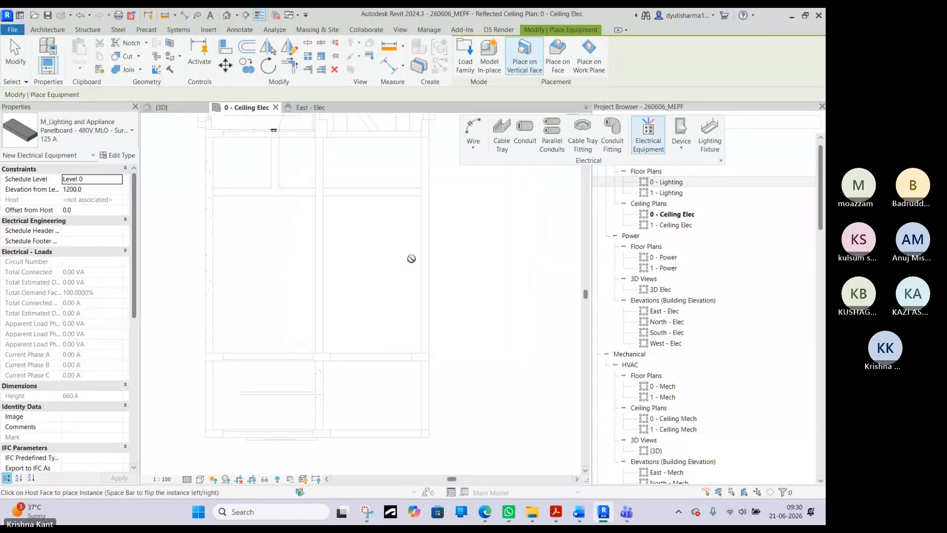
# - Choose the 125 A type of M_Lighting and Appliance Panelboard - 480V MLO - Surface for placement
pyautogui.click(78, 140)
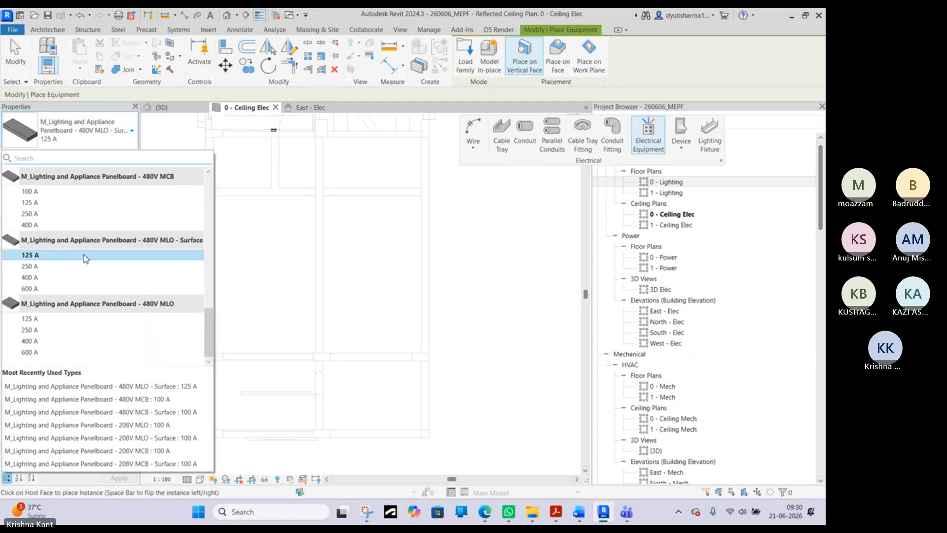
pyautogui.moveTo(85, 256)
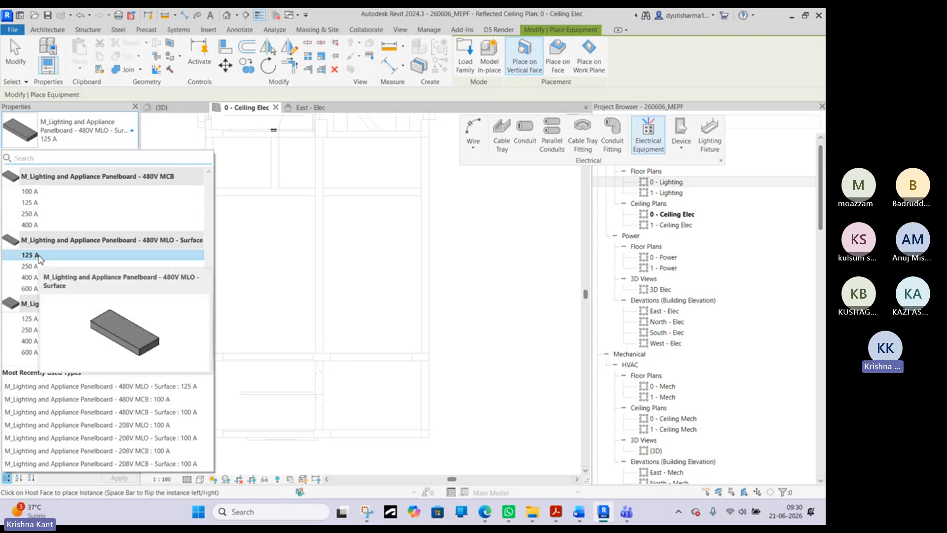
pyautogui.click(42, 256)
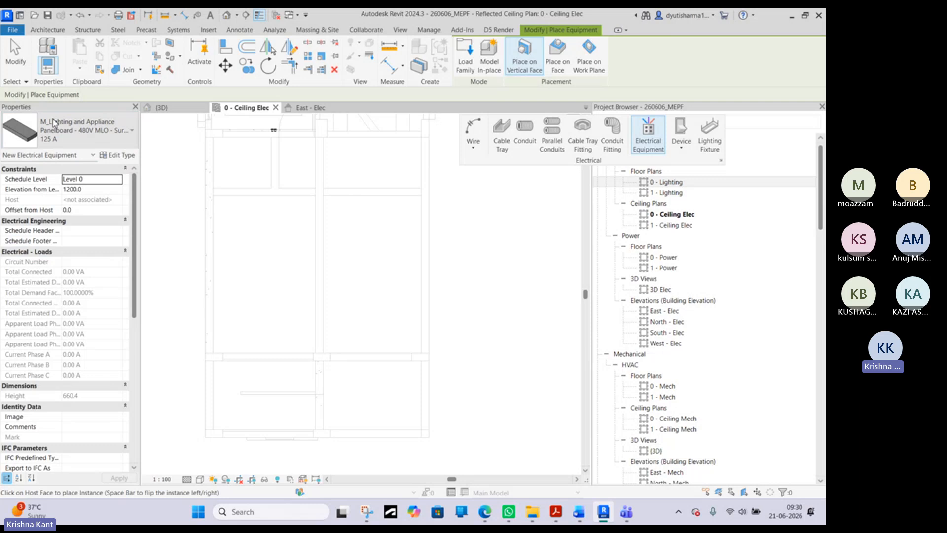
# - Place the panelboard near the right end of the wall between the long left room and the bottom-left room, and end the placement
pyautogui.scroll(3, 294, 358)
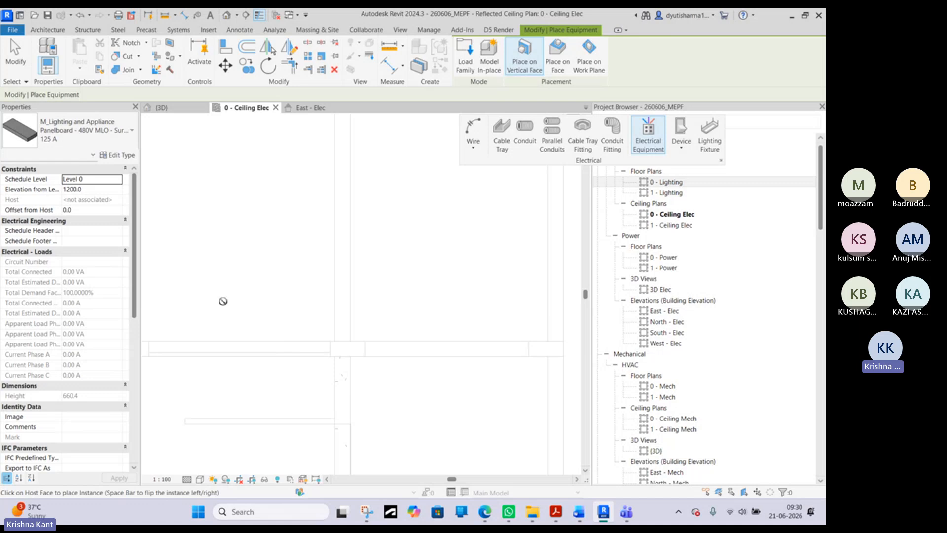
pyautogui.click(97, 144)
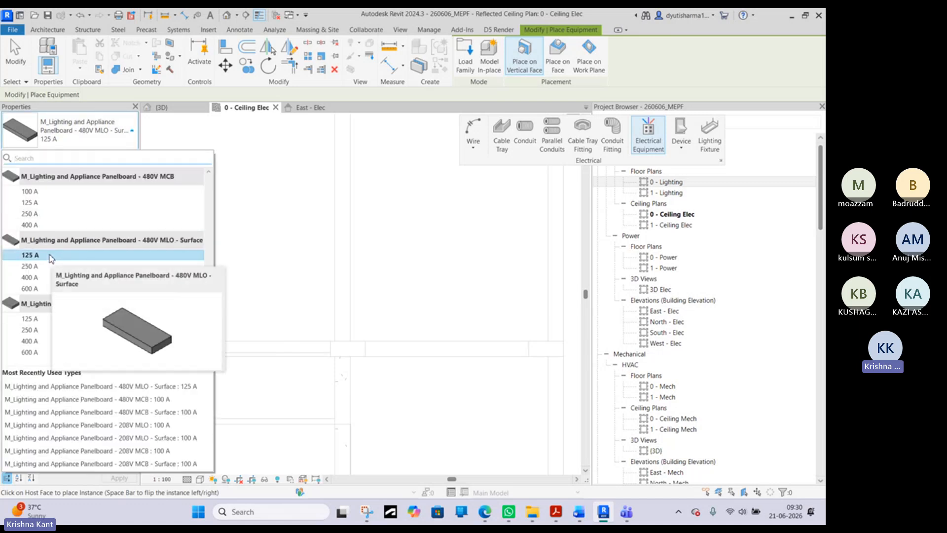
pyautogui.click(98, 131)
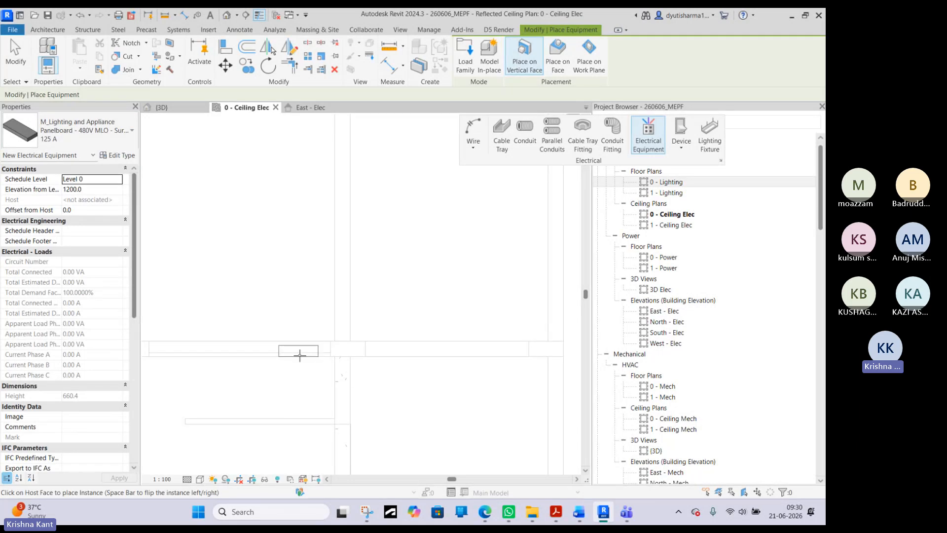
pyautogui.click(300, 354)
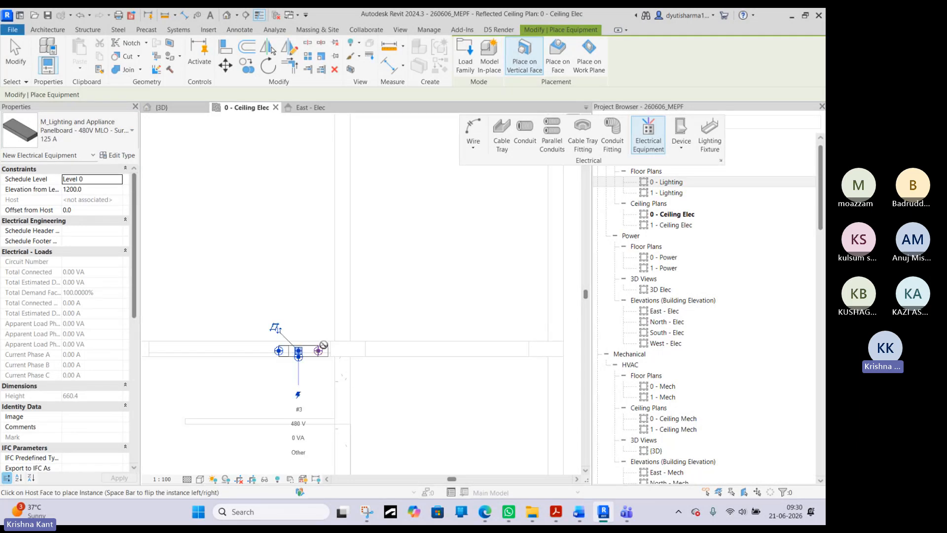
pyautogui.press('Escape')
pyautogui.press('Escape')
# - Select the placed panelboard and examine its location relative to the lights and switches in the upper rooms
pyautogui.click(309, 354)
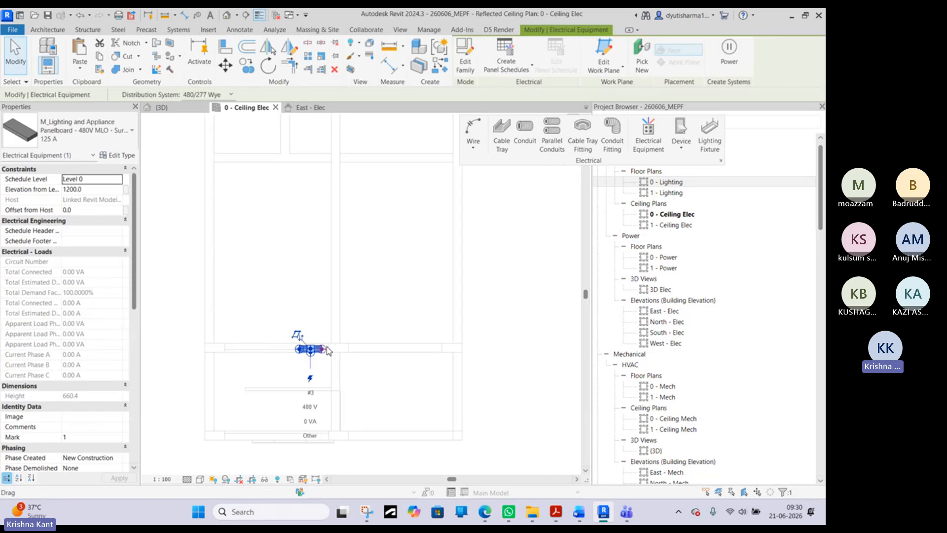
pyautogui.press('Escape')
pyautogui.scroll(-3, 327, 347)
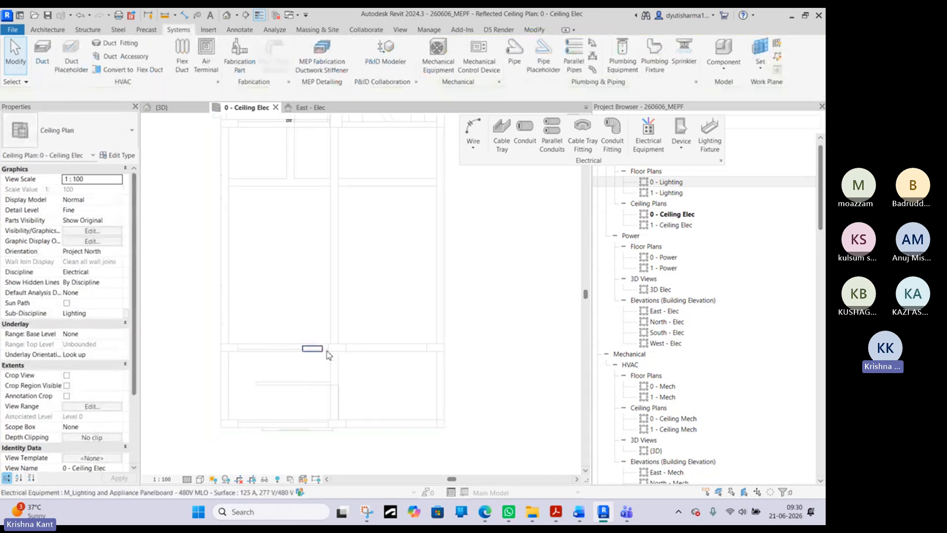
pyautogui.scroll(1, 317, 173)
pyautogui.moveTo(317, 173); pyautogui.dragTo(301, 279, button='middle')
pyautogui.scroll(-2, 293, 270)
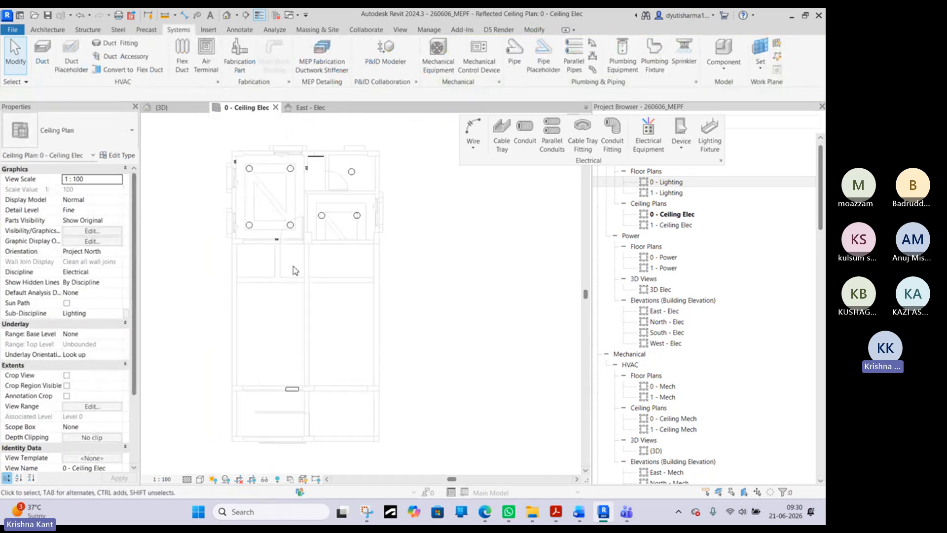
pyautogui.click(294, 390)
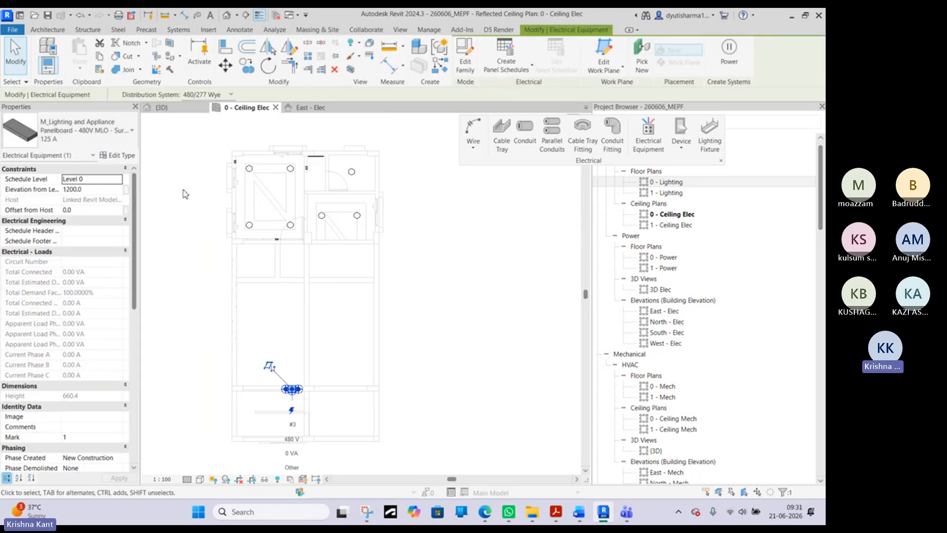
pyautogui.moveTo(191, 191); pyautogui.dragTo(216, 248, button='middle')
pyautogui.scroll(1, 216, 247)
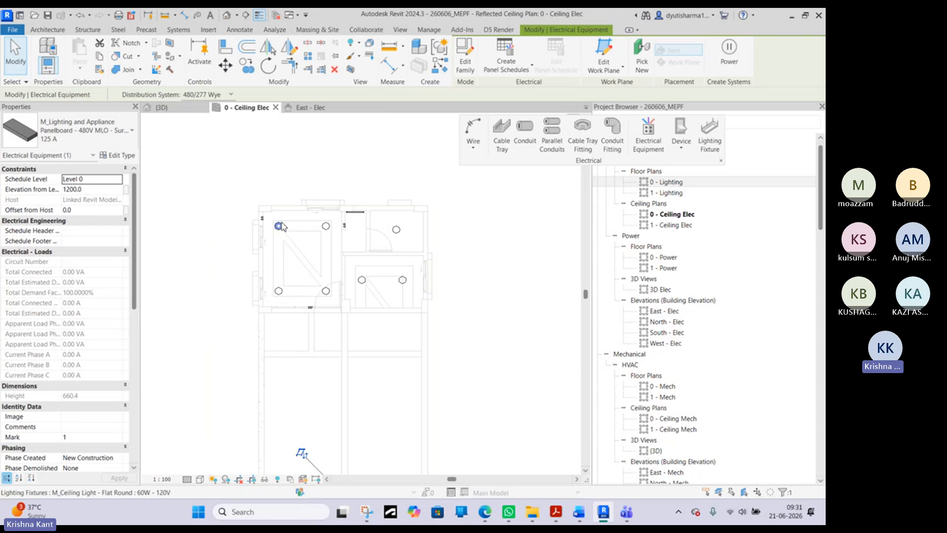
pyautogui.press('Escape')
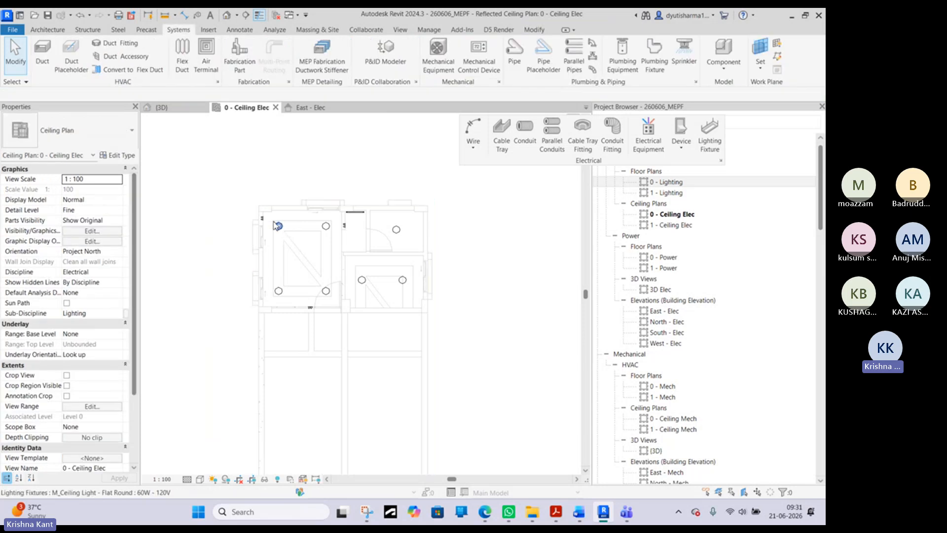
# - Check the instance properties of the placed panelboard and of the ceiling light nearest the door in the upper-left room
pyautogui.moveTo(331, 349); pyautogui.dragTo(317, 294, button='middle')
pyautogui.scroll(-1, 316, 296)
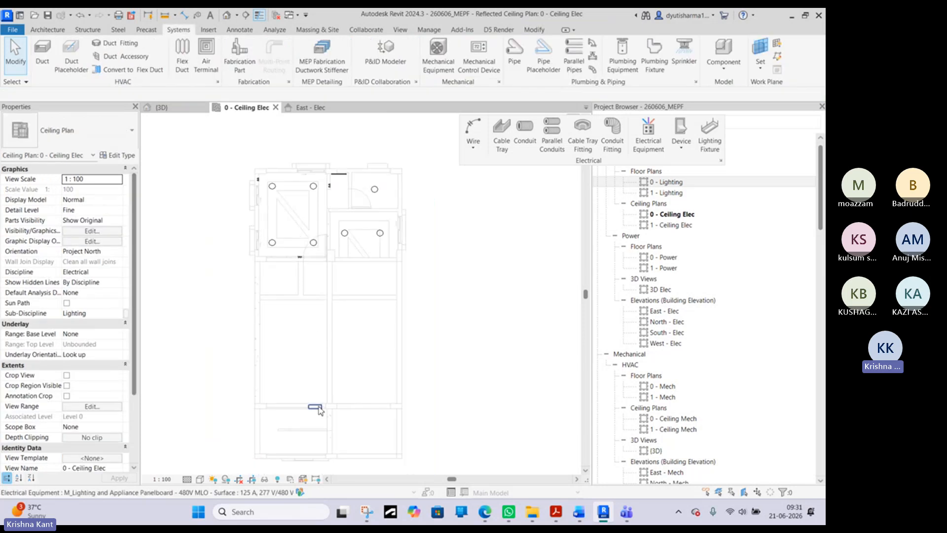
pyautogui.click(316, 407)
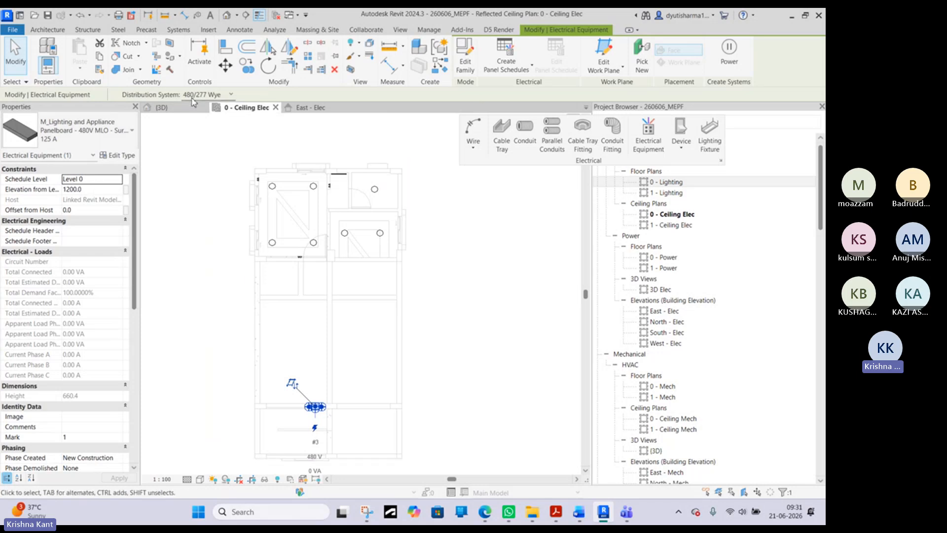
pyautogui.press('Escape')
pyautogui.click(311, 245)
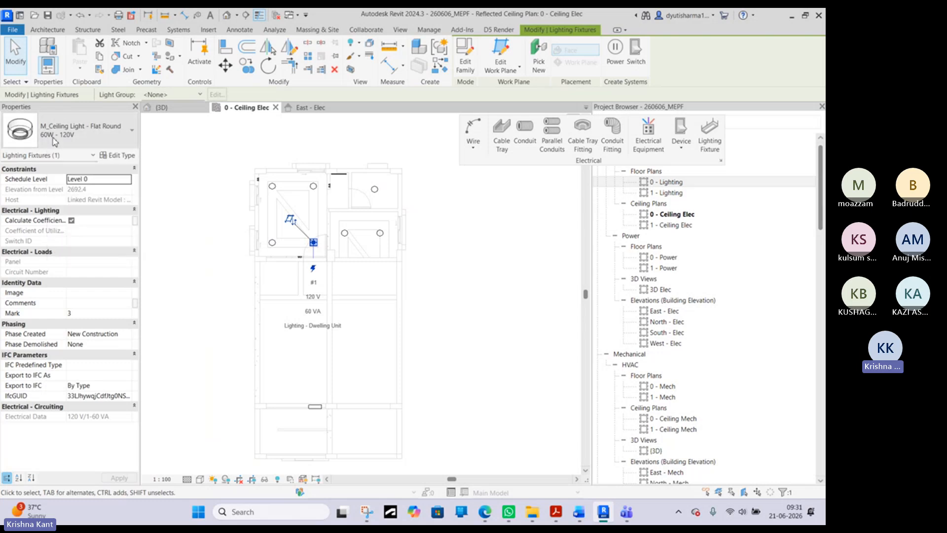
pyautogui.click(183, 148)
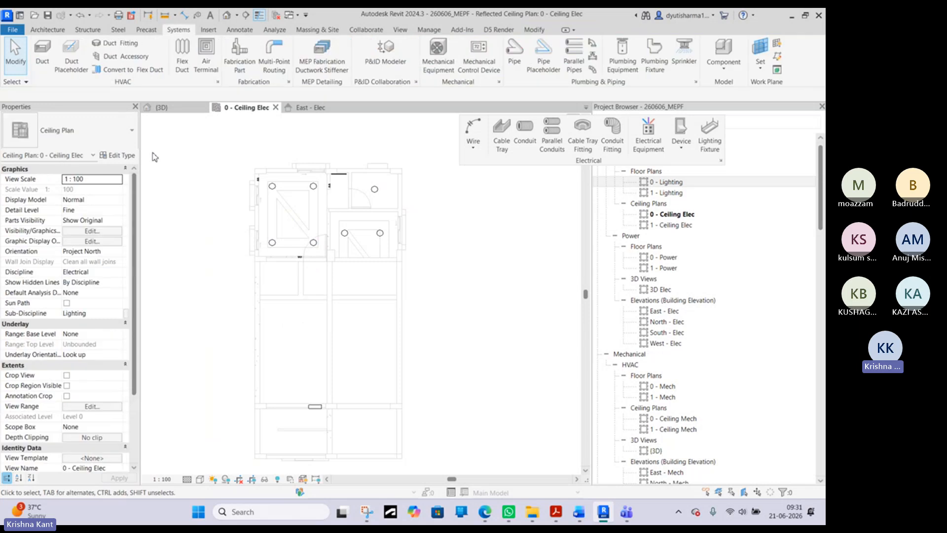
# - Review the electrical type parameters of the same 60W - 120V flat round ceiling light without changing them
pyautogui.click(313, 241)
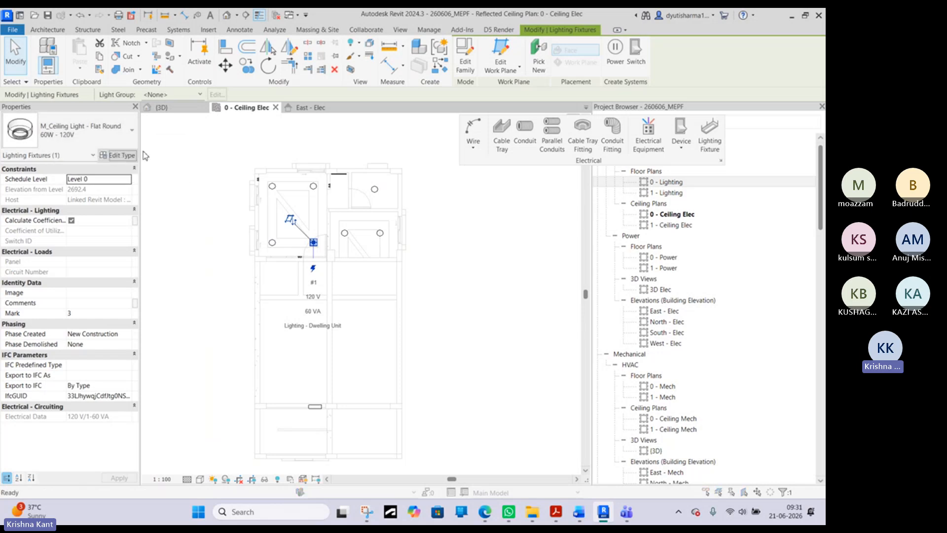
pyautogui.click(119, 155)
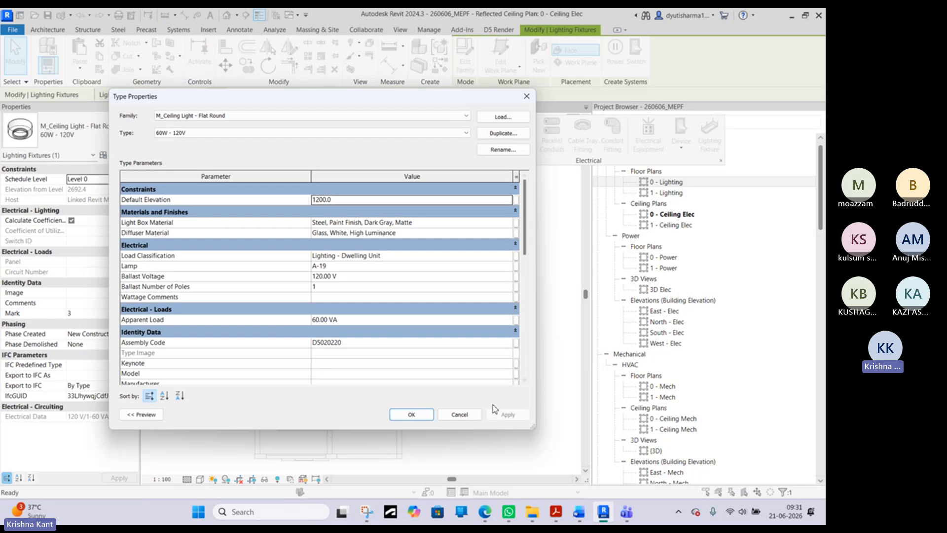
pyautogui.click(459, 414)
pyautogui.click(232, 219)
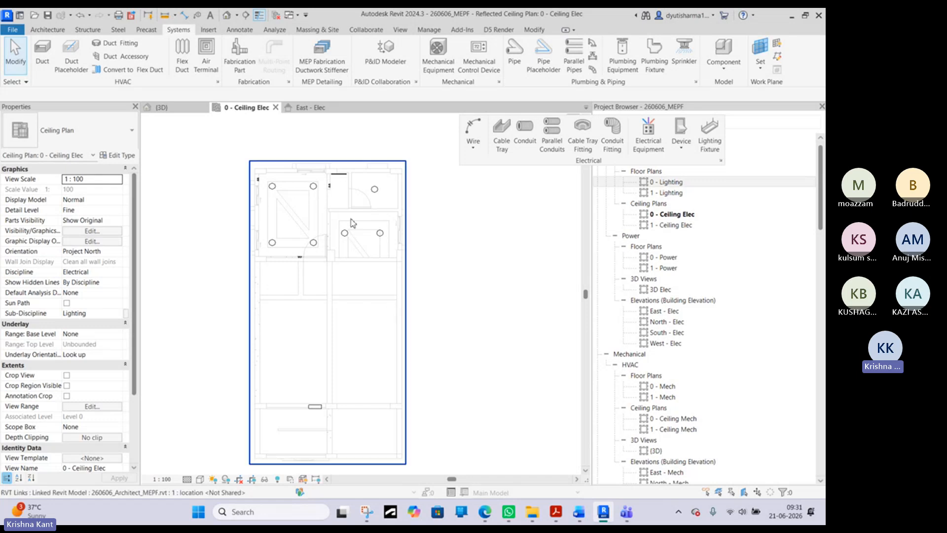
# - Create a power circuit from all seven round ceiling lights and the strip uplight in the upper rooms
pyautogui.scroll(2, 309, 263)
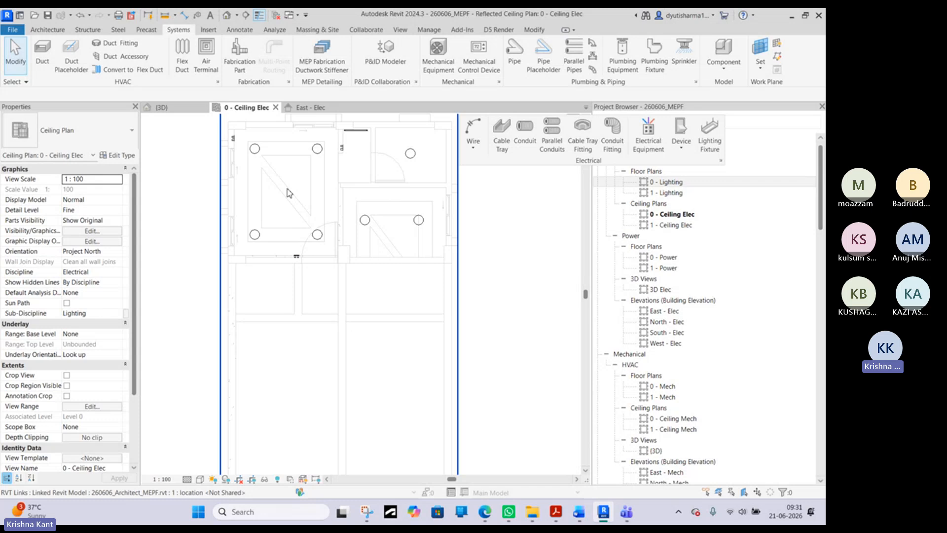
pyautogui.scroll(-1, 306, 257)
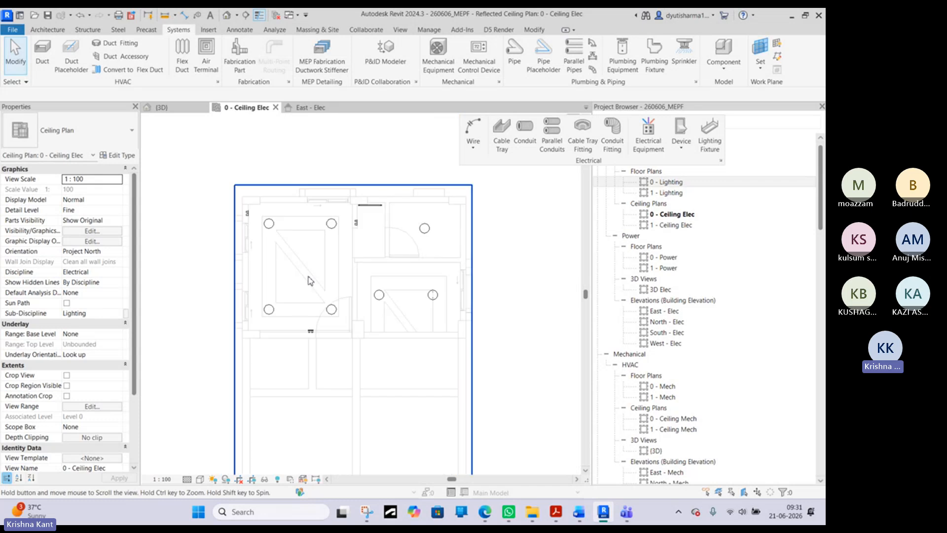
pyautogui.scroll(-2, 326, 247)
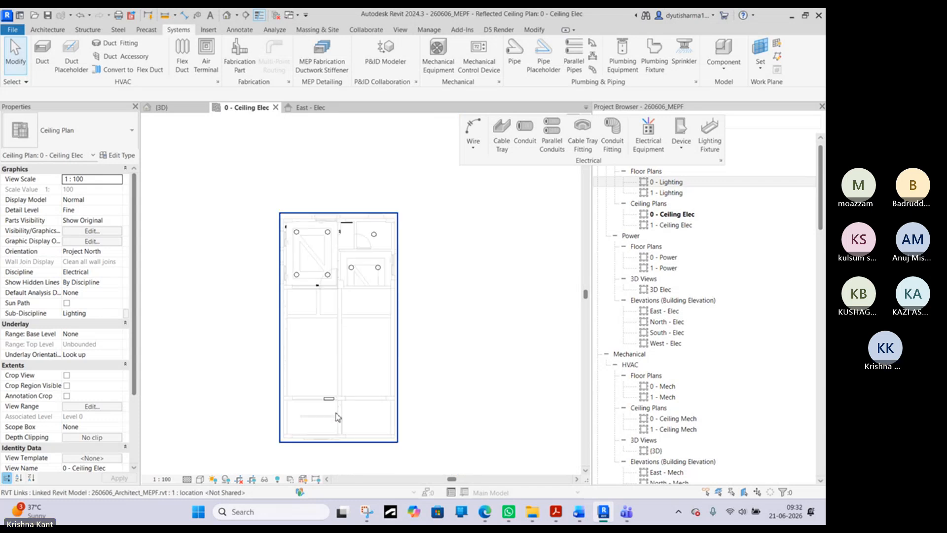
pyautogui.click(328, 275)
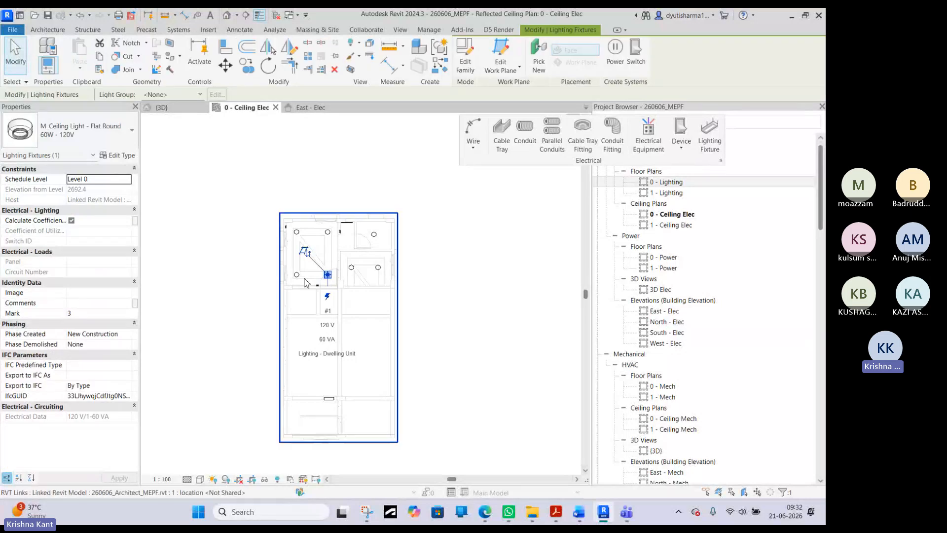
pyautogui.keyDown('ctrl'); pyautogui.click(297, 275); pyautogui.keyUp('ctrl')
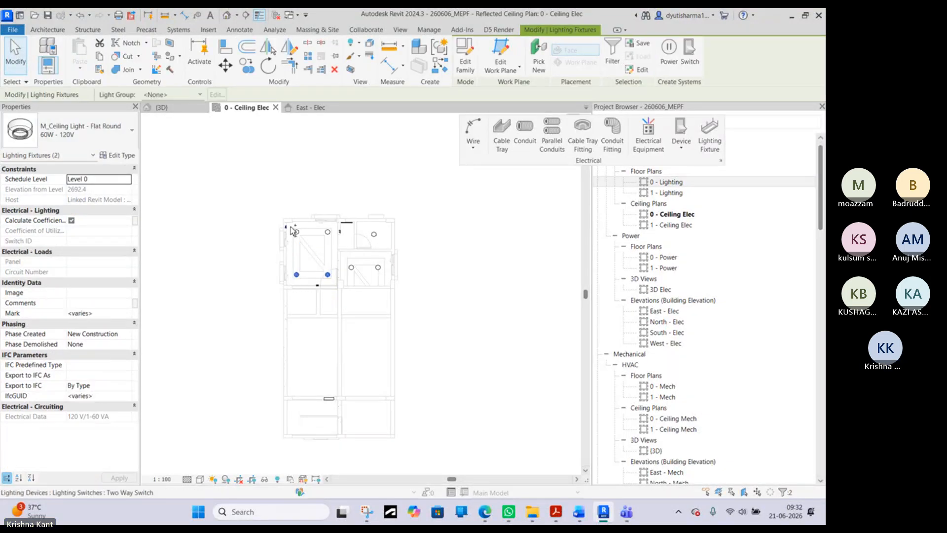
pyautogui.keyDown('ctrl'); pyautogui.click(296, 232); pyautogui.keyUp('ctrl')
pyautogui.keyDown('ctrl'); pyautogui.click(327, 232); pyautogui.keyUp('ctrl')
pyautogui.scroll(4, 323, 235)
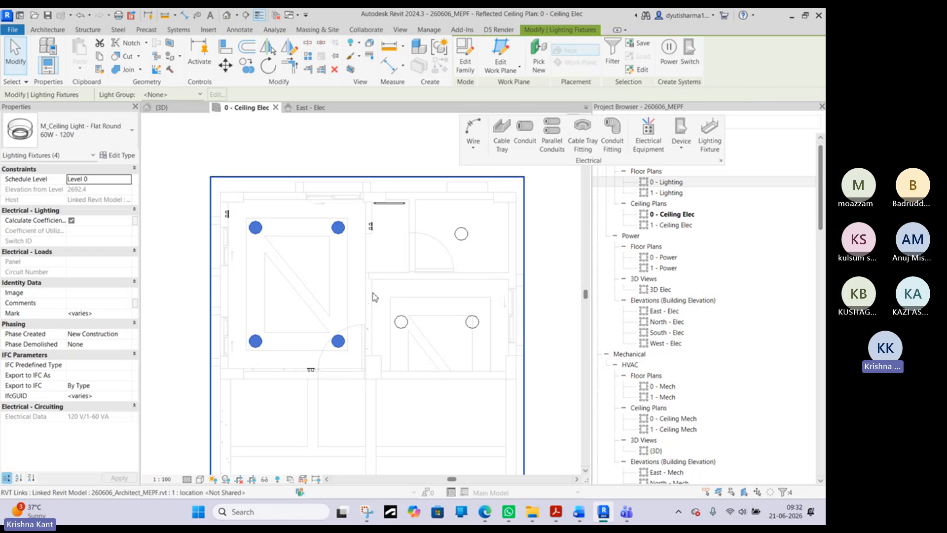
pyautogui.keyDown('ctrl'); pyautogui.click(401, 321); pyautogui.keyUp('ctrl')
pyautogui.keyDown('ctrl'); pyautogui.click(471, 322); pyautogui.keyUp('ctrl')
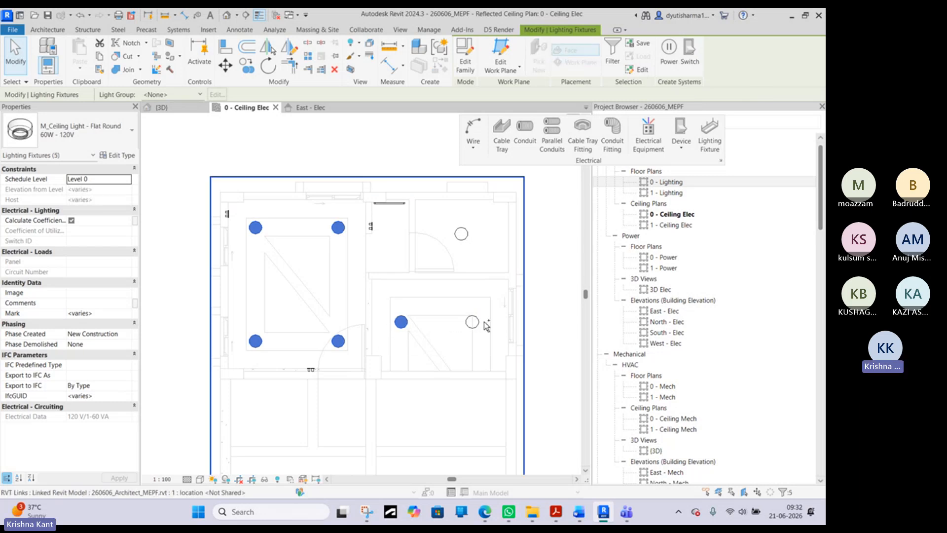
pyautogui.keyDown('ctrl'); pyautogui.click(462, 233); pyautogui.keyUp('ctrl')
pyautogui.keyDown('ctrl'); pyautogui.click(397, 203); pyautogui.keyUp('ctrl')
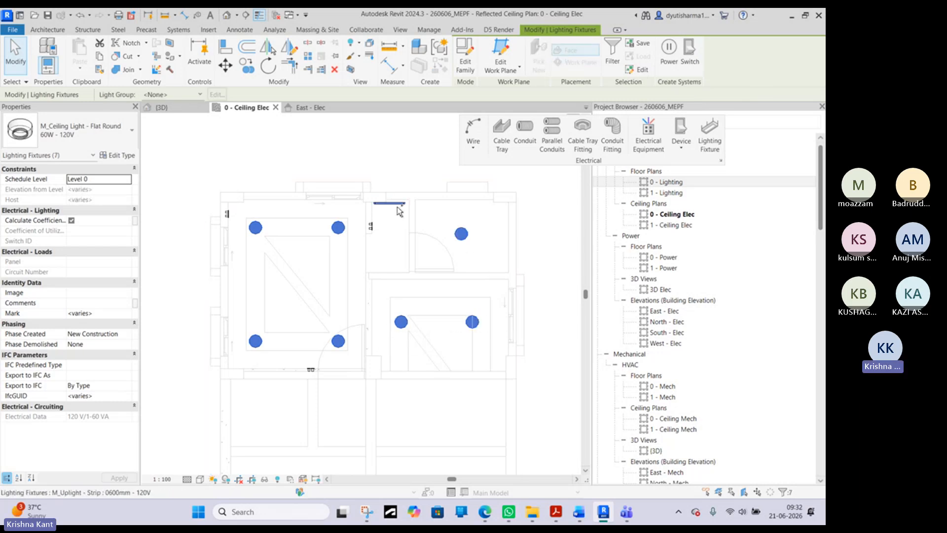
pyautogui.keyDown('ctrl'); pyautogui.click(399, 207); pyautogui.keyUp('ctrl')
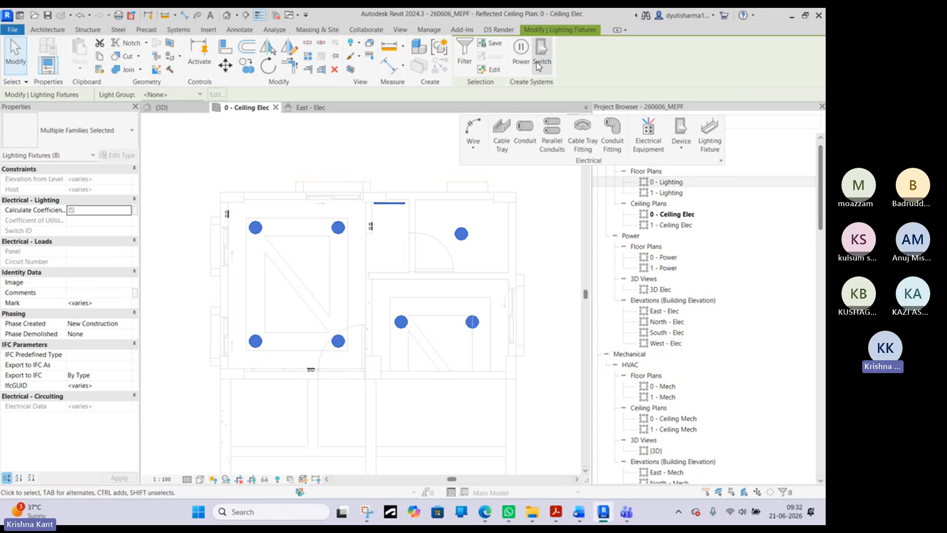
pyautogui.click(521, 62)
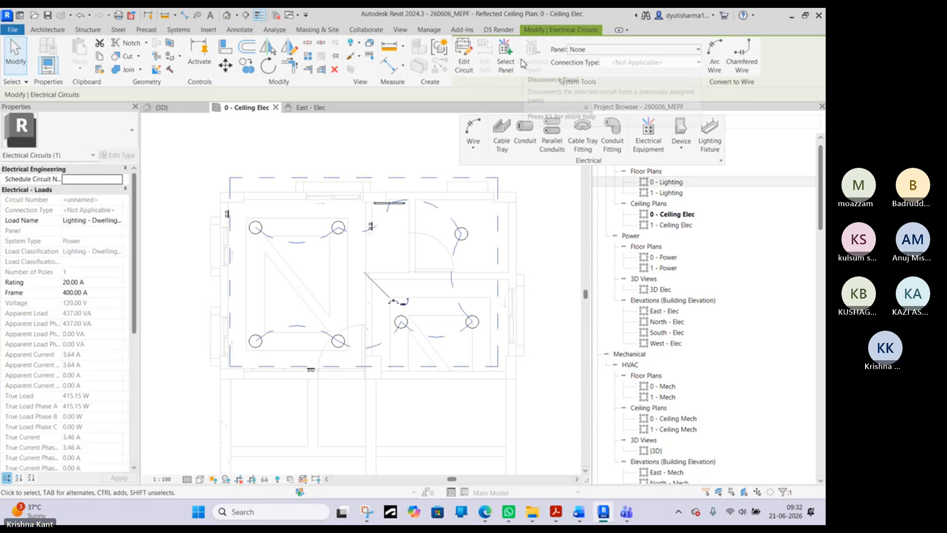
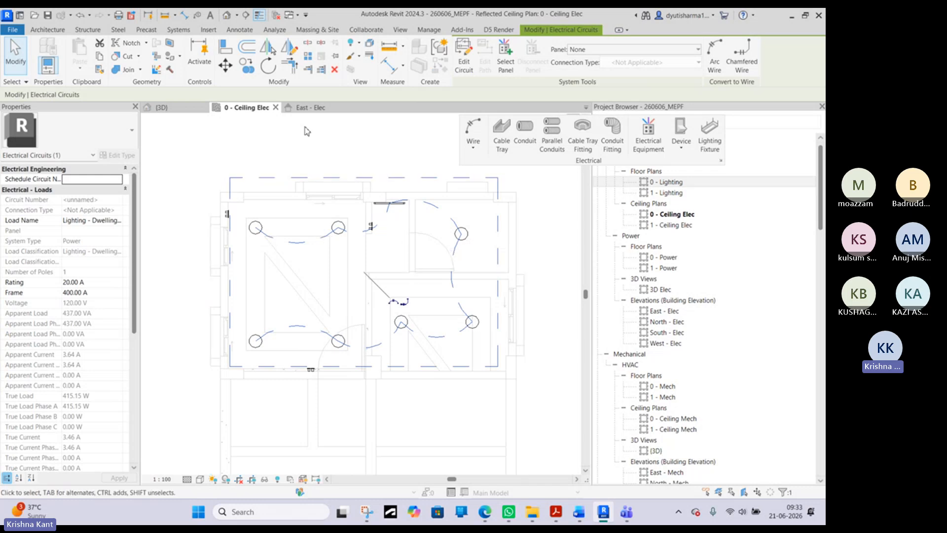
# - Convert the unnamed power circuit linking the upper-room lights into permanent arc wiring
pyautogui.click(220, 145)
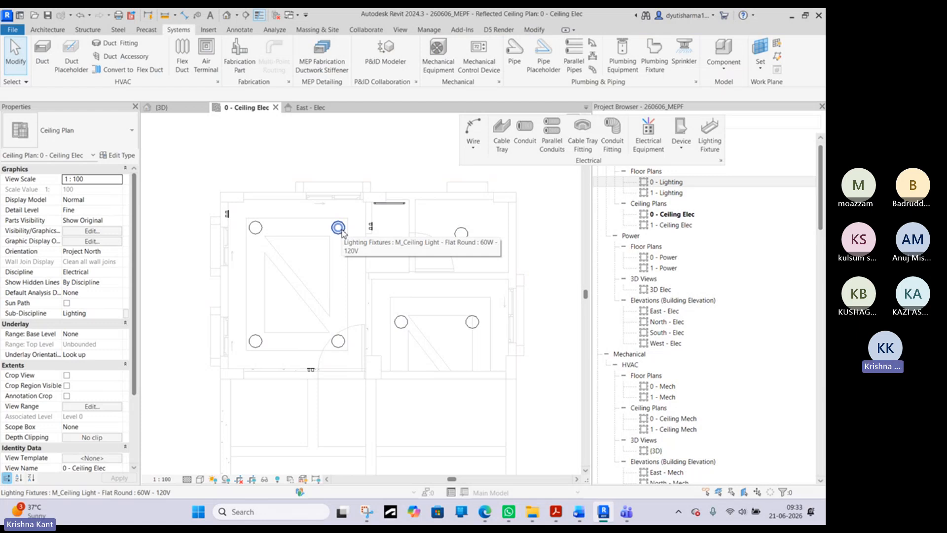
pyautogui.press('Tab')
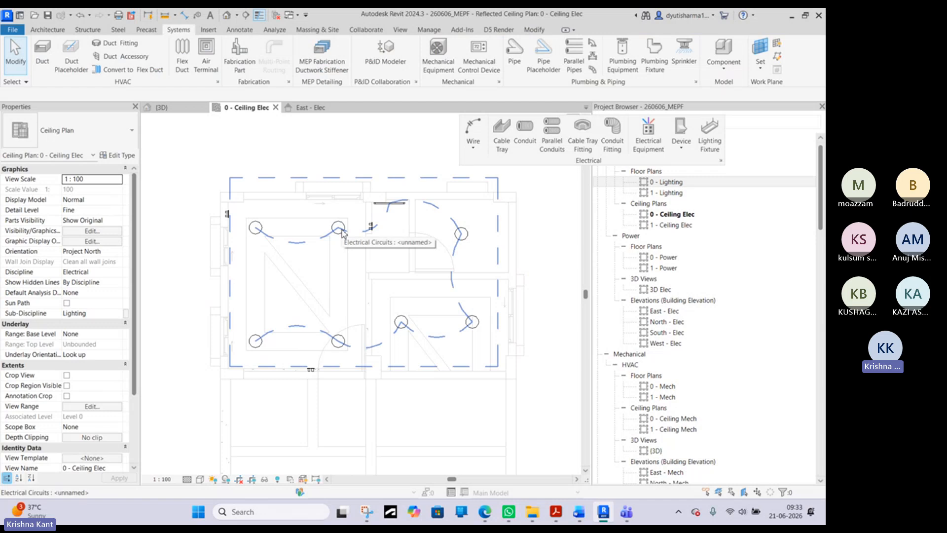
pyautogui.click(344, 233)
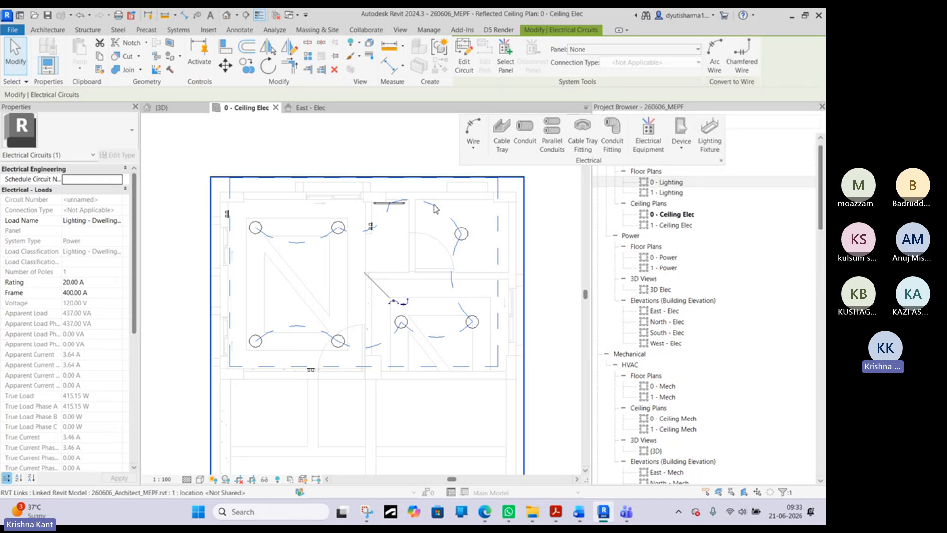
pyautogui.click(716, 67)
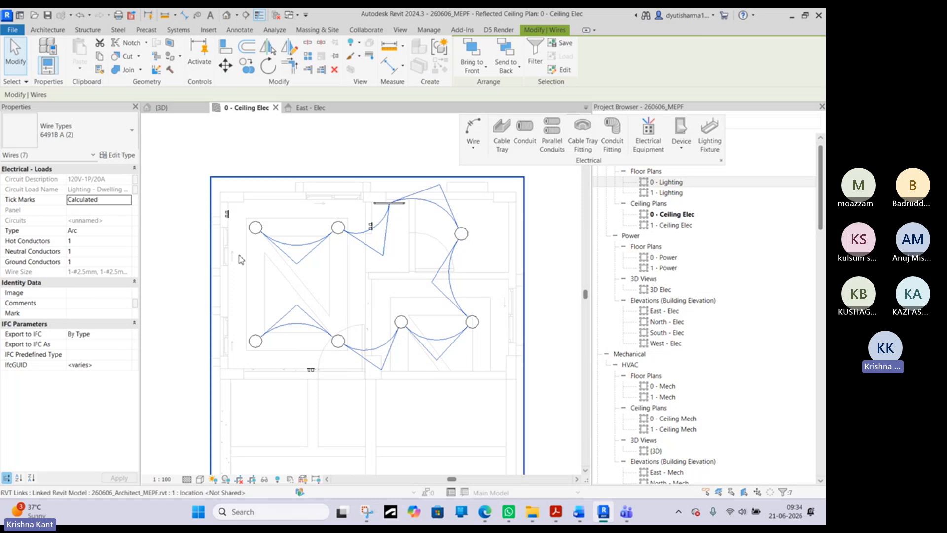
pyautogui.click(203, 119)
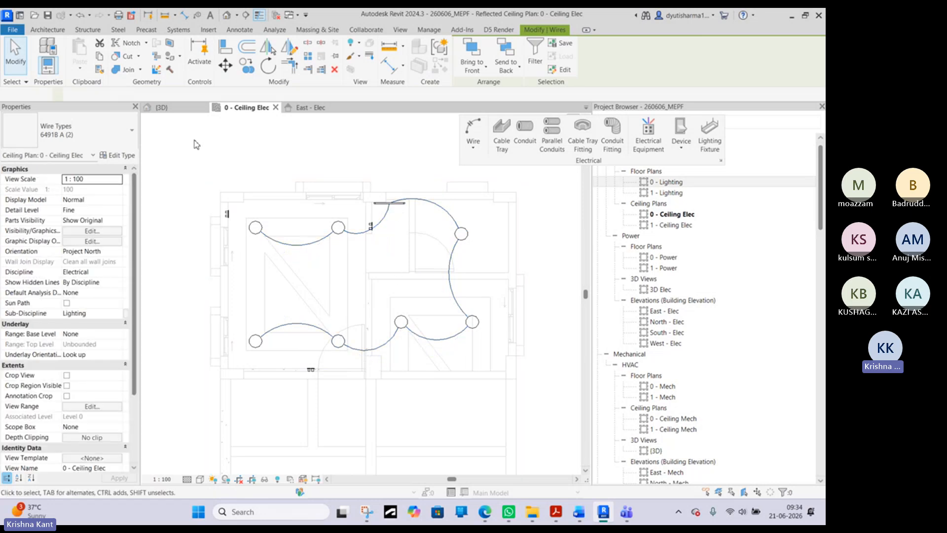
pyautogui.click(255, 228)
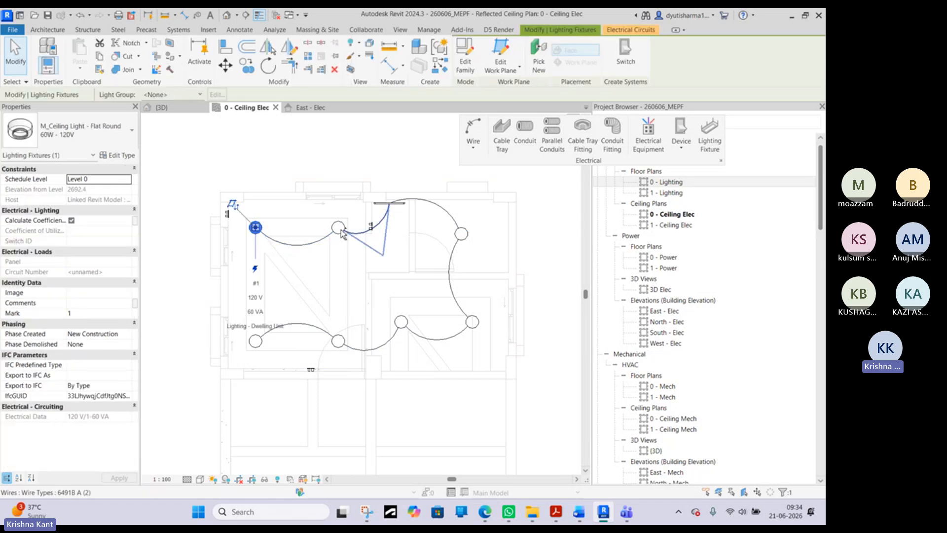
pyautogui.keyDown('ctrl'); pyautogui.click(339, 229); pyautogui.keyUp('ctrl')
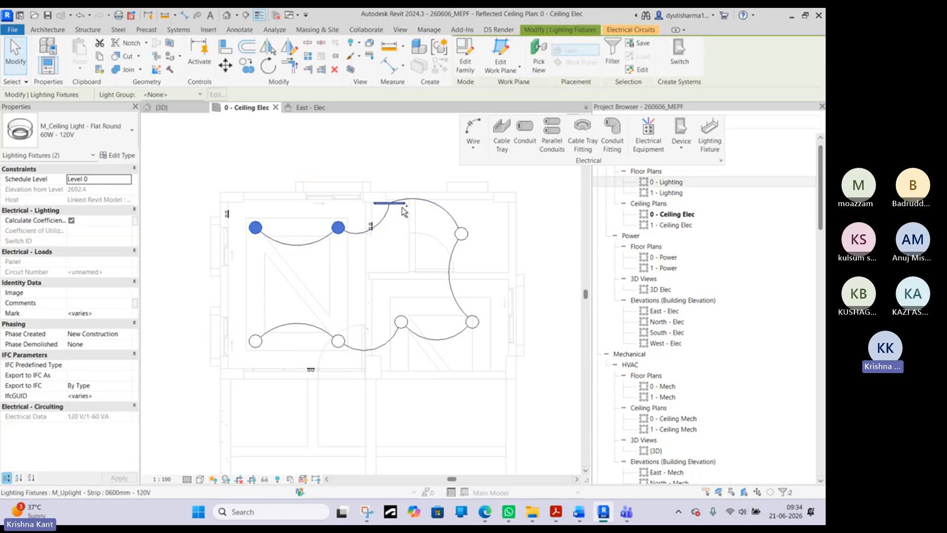
pyautogui.keyDown('ctrl'); pyautogui.click(403, 211); pyautogui.keyUp('ctrl')
pyautogui.keyDown('ctrl'); pyautogui.click(461, 233); pyautogui.keyUp('ctrl')
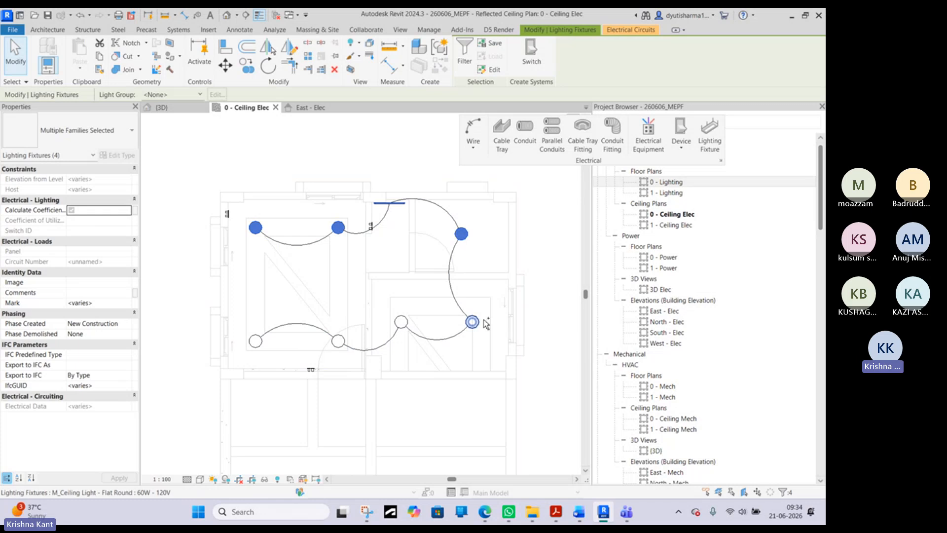
pyautogui.keyDown('ctrl'); pyautogui.click(472, 322); pyautogui.keyUp('ctrl')
pyautogui.keyDown('ctrl'); pyautogui.click(401, 322); pyautogui.keyUp('ctrl')
pyautogui.keyDown('ctrl'); pyautogui.click(338, 341); pyautogui.keyUp('ctrl')
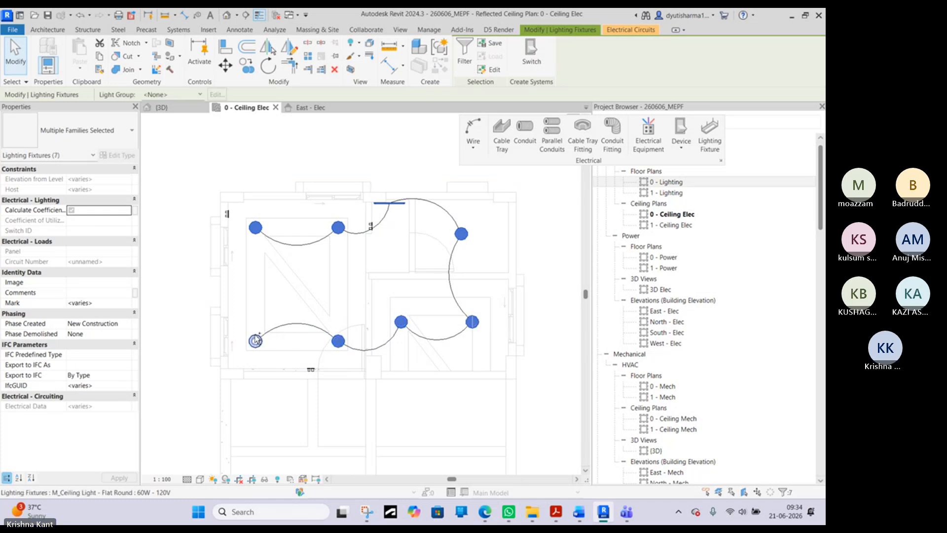
pyautogui.keyDown('ctrl'); pyautogui.click(255, 341); pyautogui.keyUp('ctrl')
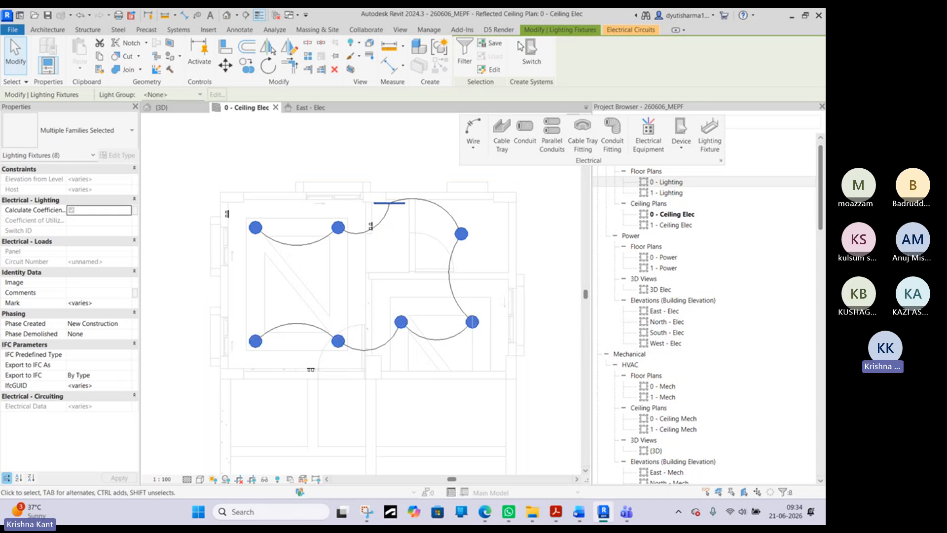
pyautogui.click(394, 133)
pyautogui.click(255, 228)
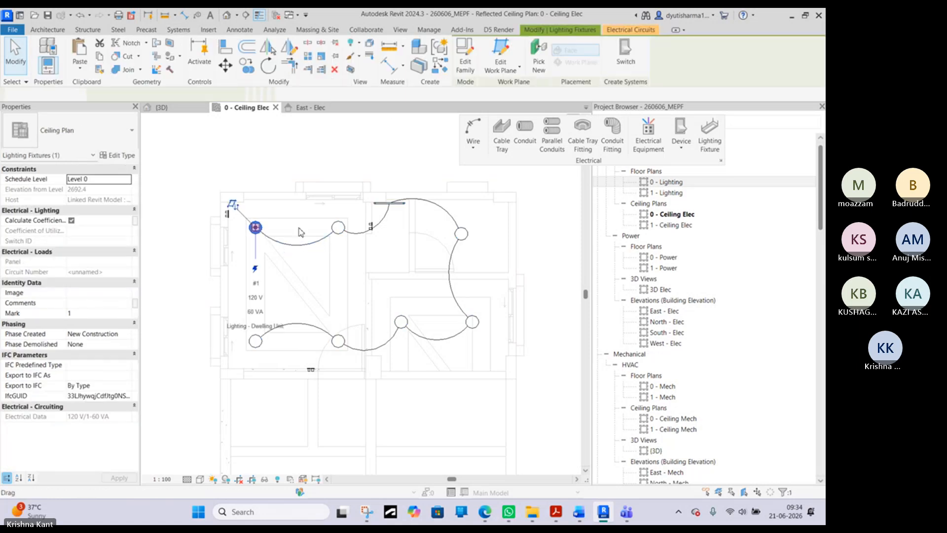
pyautogui.click(255, 341)
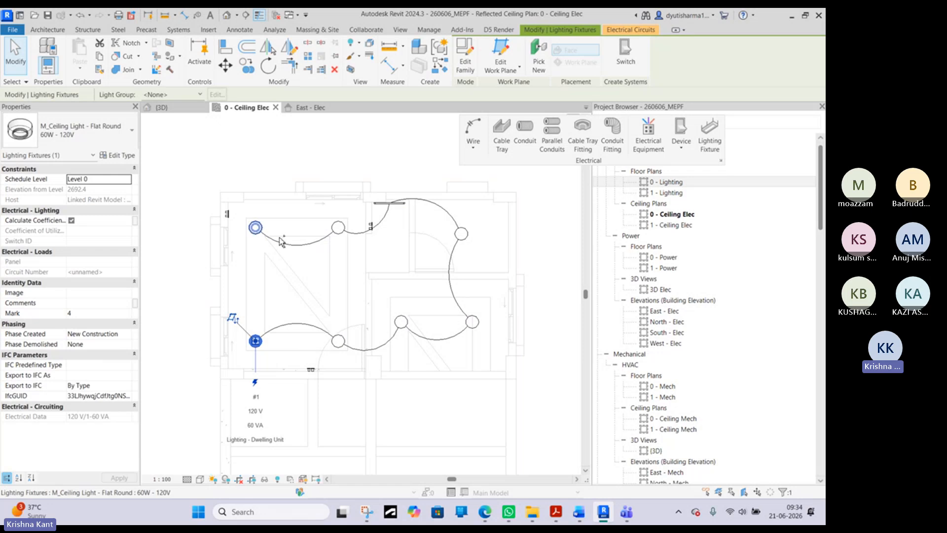
pyautogui.press('Escape')
pyautogui.press('Tab')
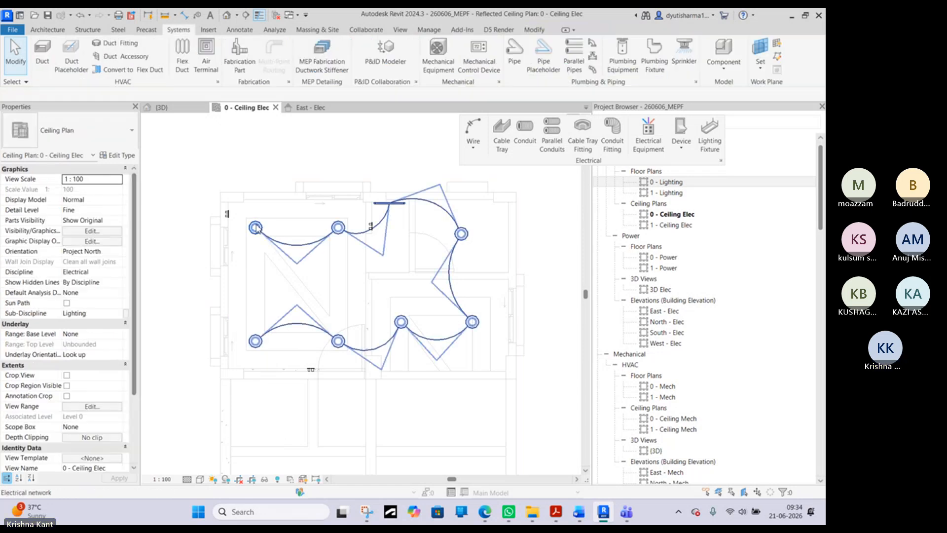
pyautogui.click(256, 228)
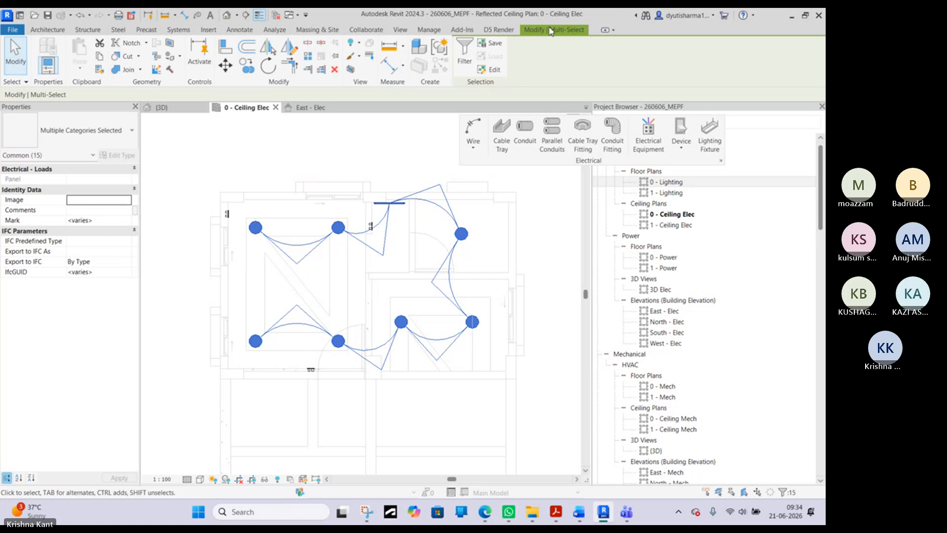
pyautogui.press('Escape')
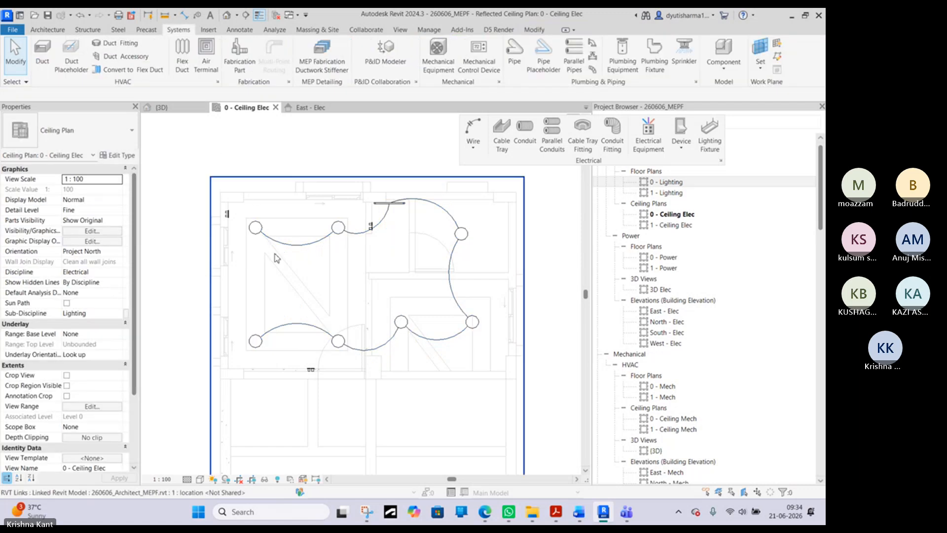
# - Select all seven round ceiling lights and the strip uplight, and check which panels are available for their circuit
pyautogui.click(255, 228)
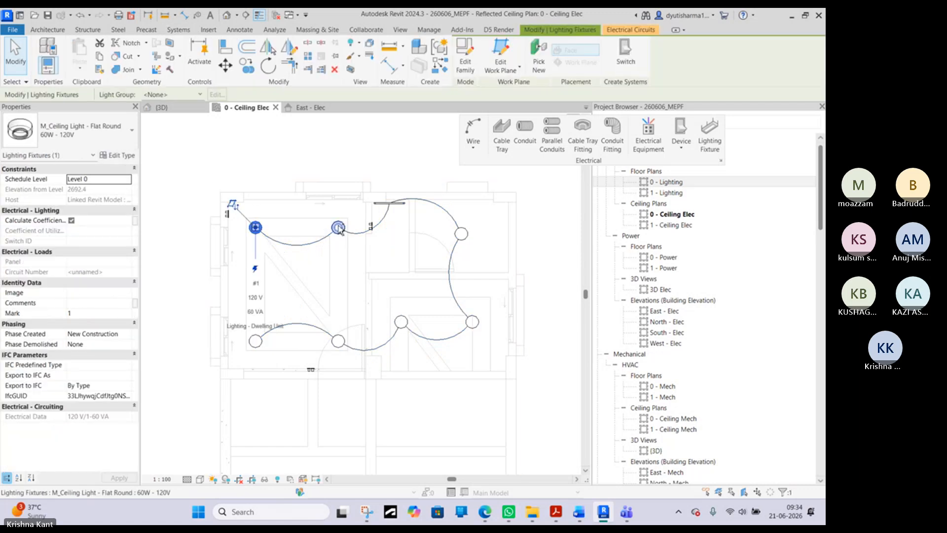
pyautogui.keyDown('ctrl'); pyautogui.click(392, 203); pyautogui.keyUp('ctrl')
pyautogui.keyDown('shift'); pyautogui.click(429, 202); pyautogui.keyUp('shift')
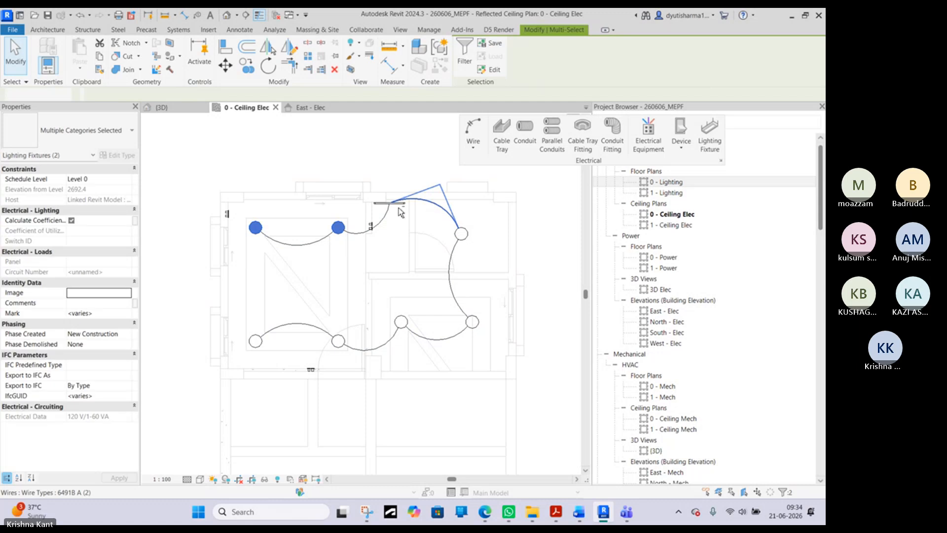
pyautogui.keyDown('ctrl'); pyautogui.click(398, 204); pyautogui.keyUp('ctrl')
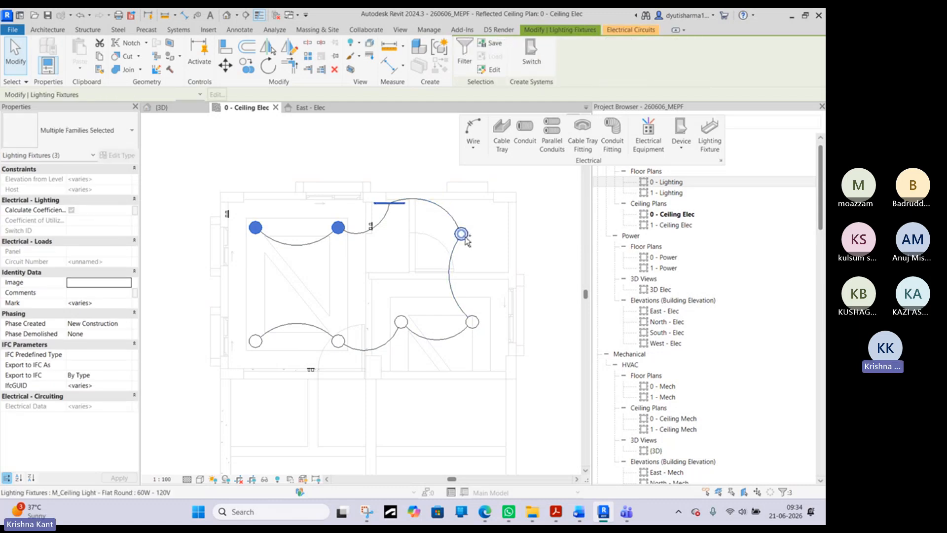
pyautogui.keyDown('ctrl'); pyautogui.click(461, 234); pyautogui.keyUp('ctrl')
pyautogui.keyDown('ctrl'); pyautogui.click(472, 322); pyautogui.keyUp('ctrl')
pyautogui.keyDown('ctrl'); pyautogui.click(401, 322); pyautogui.keyUp('ctrl')
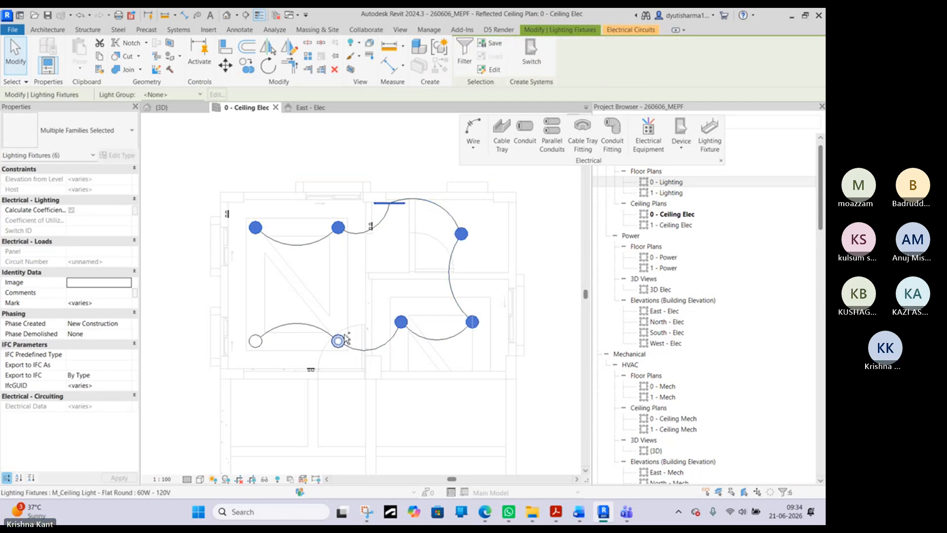
pyautogui.keyDown('ctrl'); pyautogui.click(338, 341); pyautogui.keyUp('ctrl')
pyautogui.keyDown('ctrl'); pyautogui.click(255, 341); pyautogui.keyUp('ctrl')
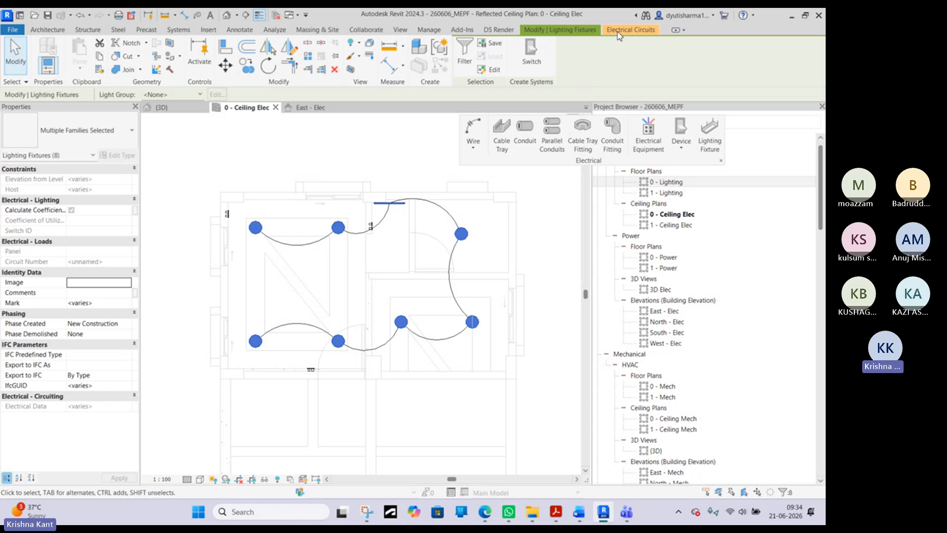
pyautogui.click(631, 30)
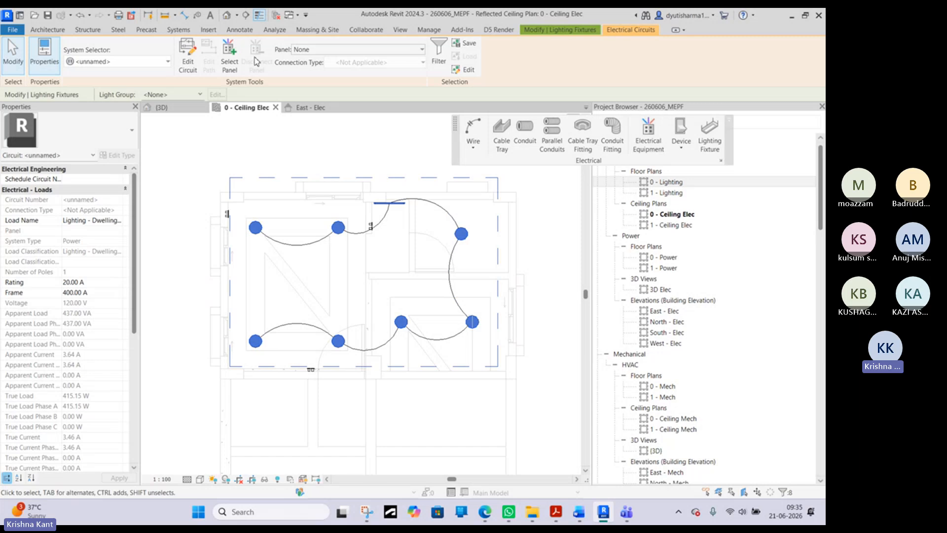
pyautogui.click(340, 51)
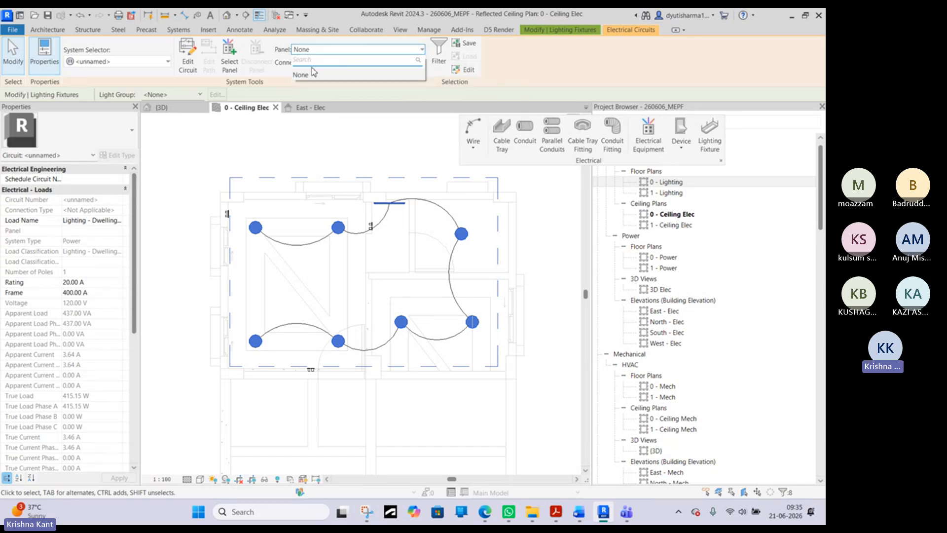
pyautogui.scroll(-2, 311, 183)
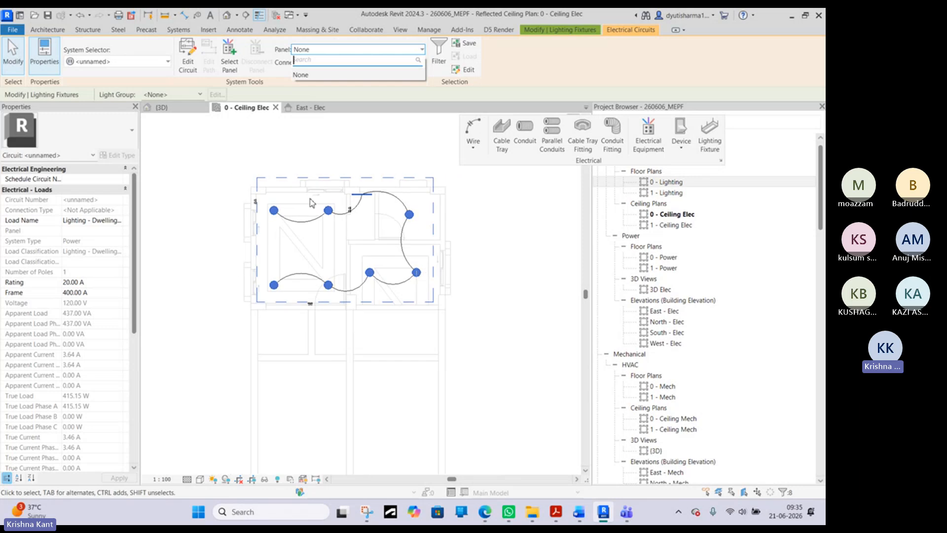
pyautogui.scroll(-1, 358, 373)
pyautogui.click(209, 174)
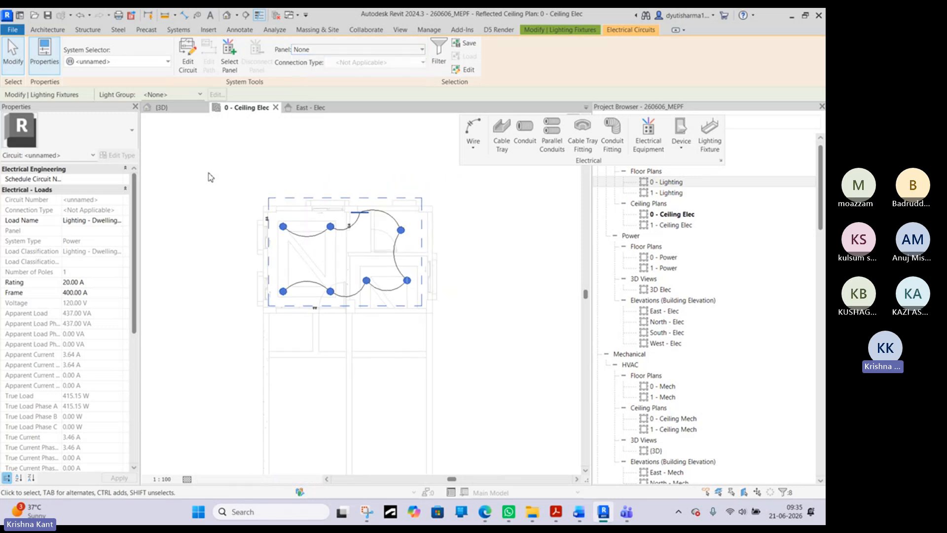
pyautogui.click(208, 174)
# - Change the placed 480V MLO surface panelboard on the lower wall to the 400 A type
pyautogui.moveTo(338, 336); pyautogui.dragTo(396, 210, button='middle')
pyautogui.click(390, 356)
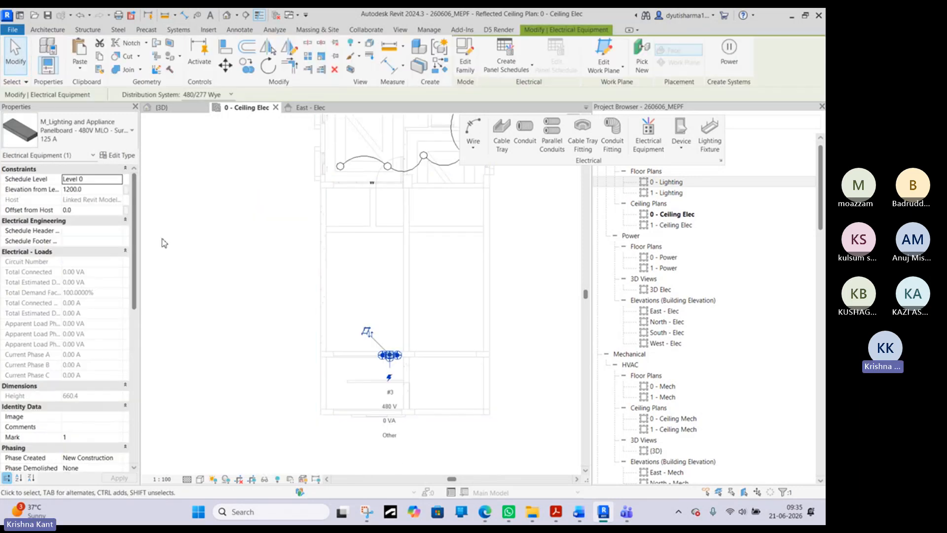
pyautogui.click(101, 140)
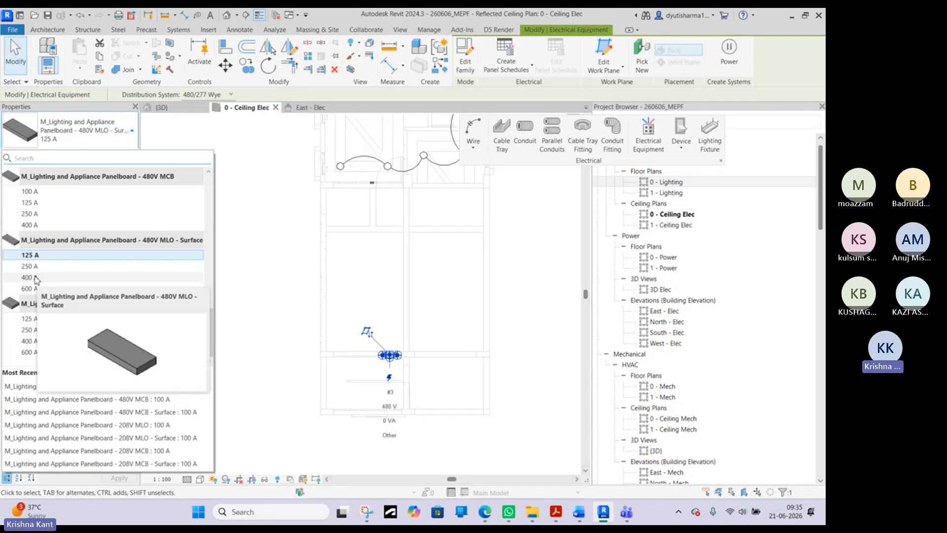
pyautogui.press('Escape')
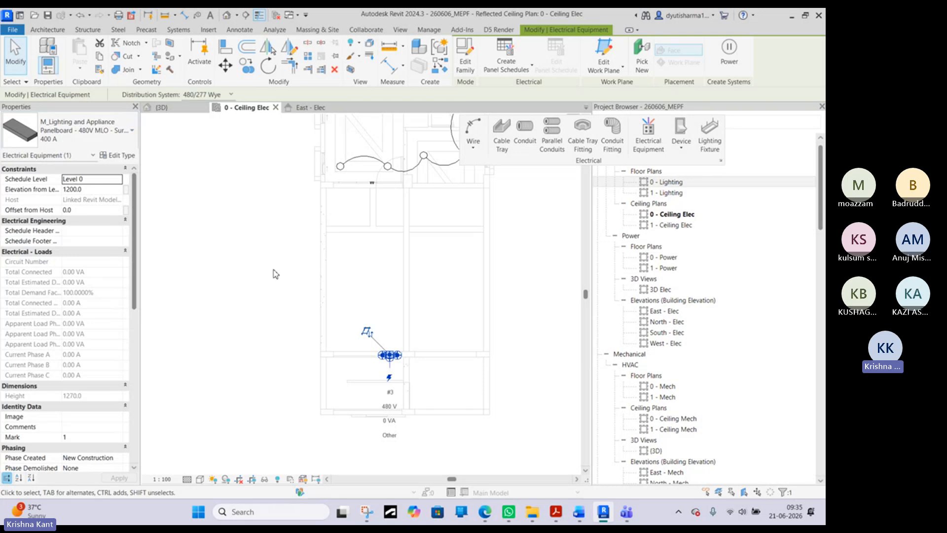
pyautogui.press('Escape')
pyautogui.moveTo(338, 184); pyautogui.dragTo(296, 228, button='middle')
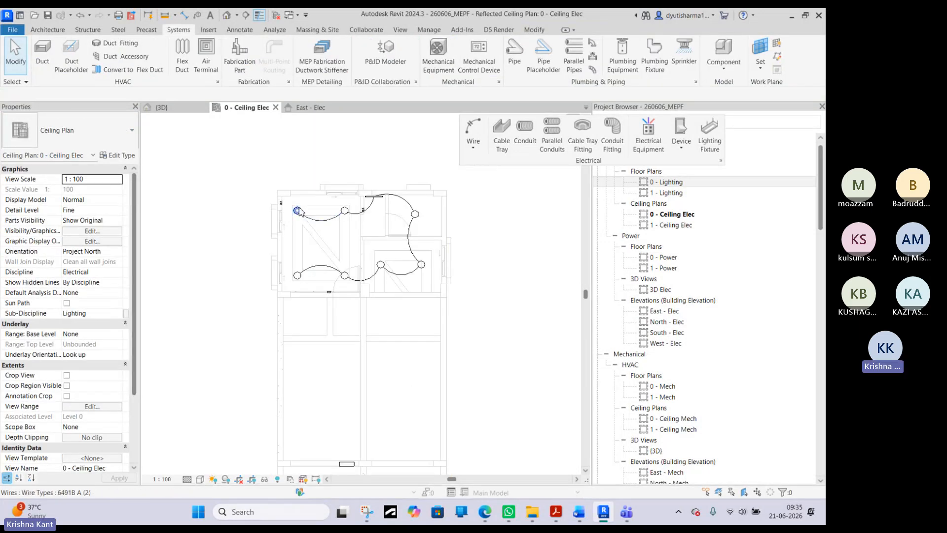
pyautogui.click(300, 212)
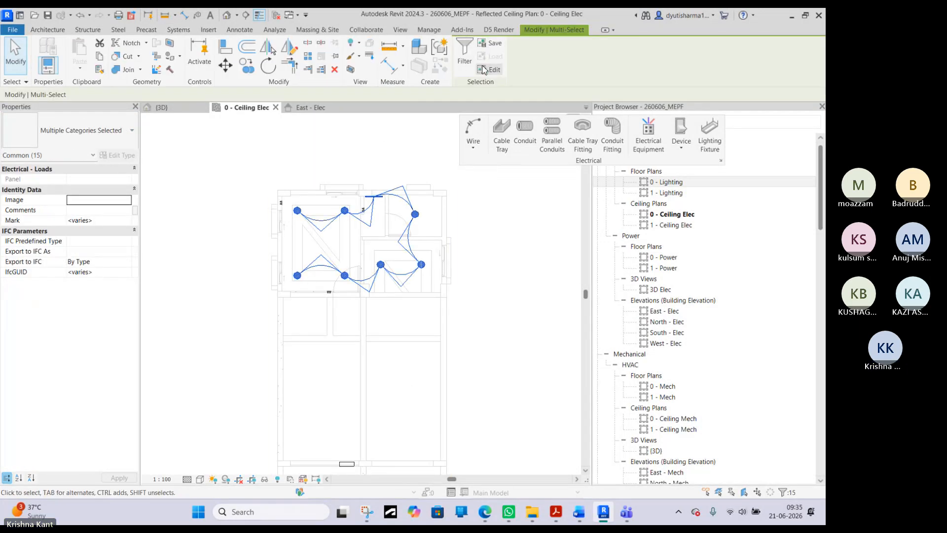
pyautogui.press('Escape')
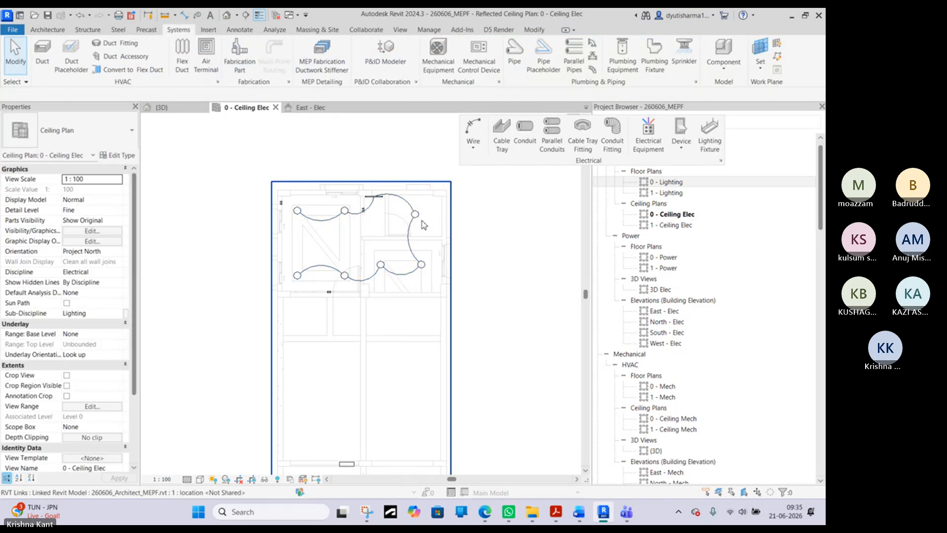
# - Select all seven round ceiling lights and the strip uplight, and check which panels their 400 A frame circuit can be assigned to
pyautogui.click(380, 265)
pyautogui.keyDown('ctrl'); pyautogui.click(379, 268); pyautogui.keyUp('ctrl')
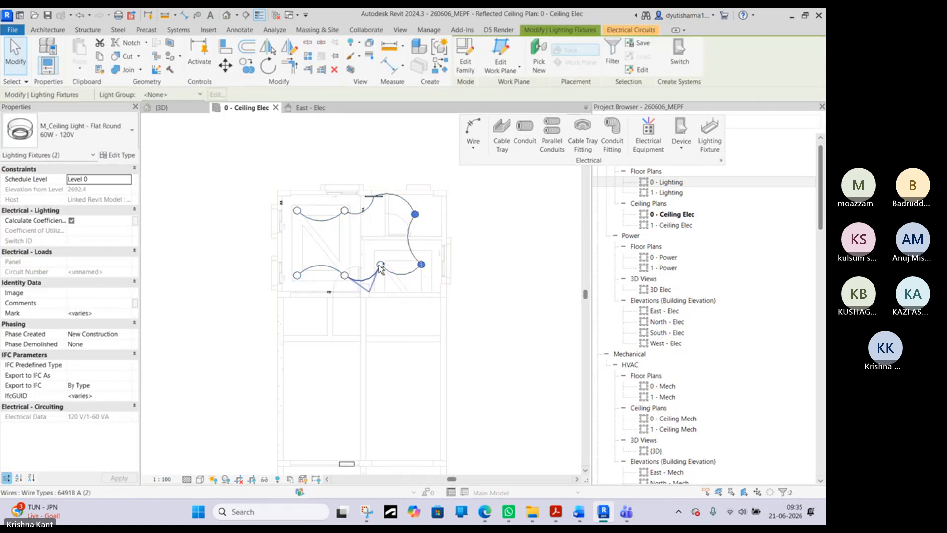
pyautogui.keyDown('shift'); pyautogui.click(375, 274); pyautogui.keyUp('shift')
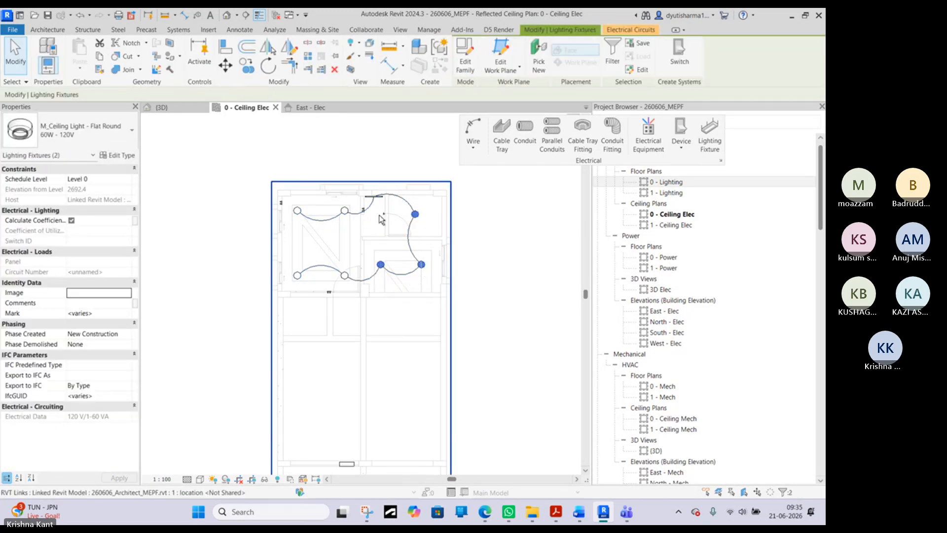
pyautogui.keyDown('ctrl'); pyautogui.click(369, 197); pyautogui.keyUp('ctrl')
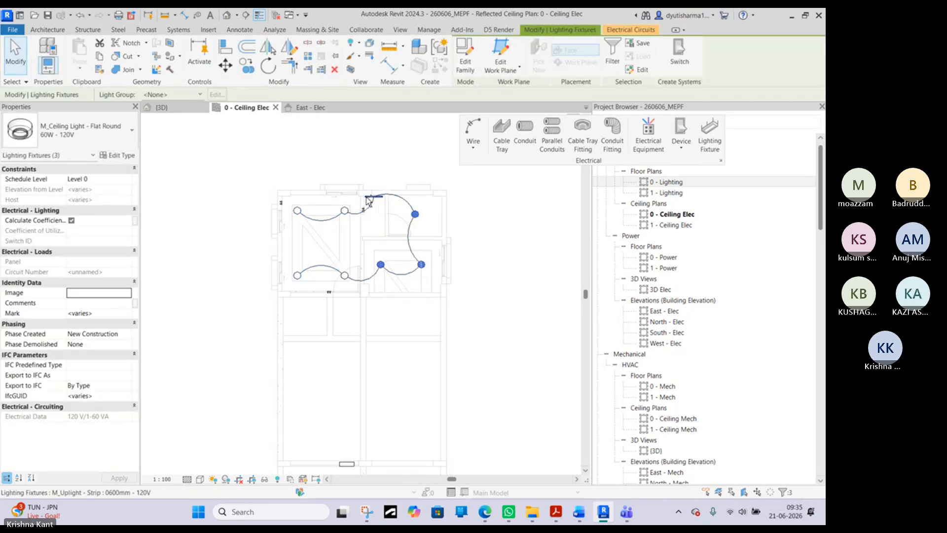
pyautogui.keyDown('ctrl'); pyautogui.click(344, 211); pyautogui.keyUp('ctrl')
pyautogui.keyDown('ctrl'); pyautogui.click(297, 211); pyautogui.keyUp('ctrl')
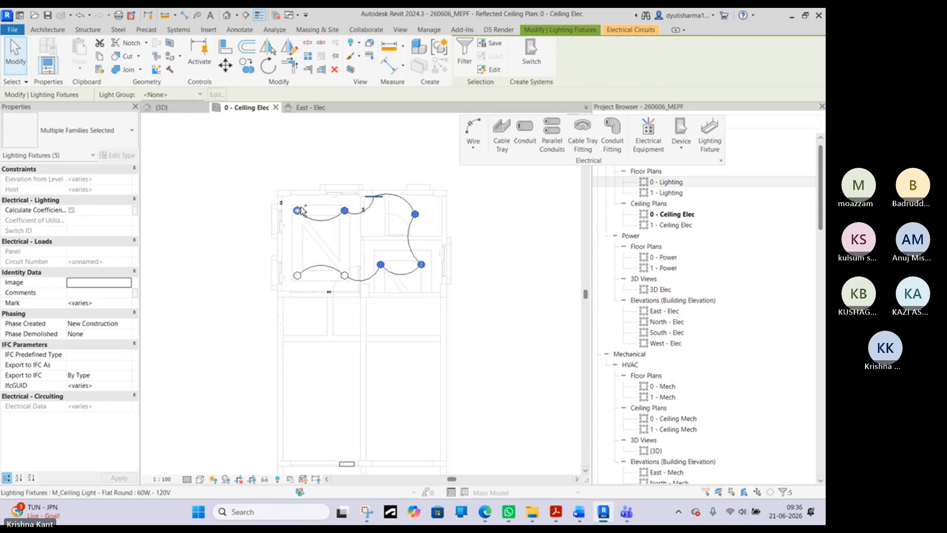
pyautogui.keyDown('ctrl'); pyautogui.click(297, 276); pyautogui.keyUp('ctrl')
pyautogui.keyDown('ctrl'); pyautogui.click(345, 276); pyautogui.keyUp('ctrl')
pyautogui.click(624, 31)
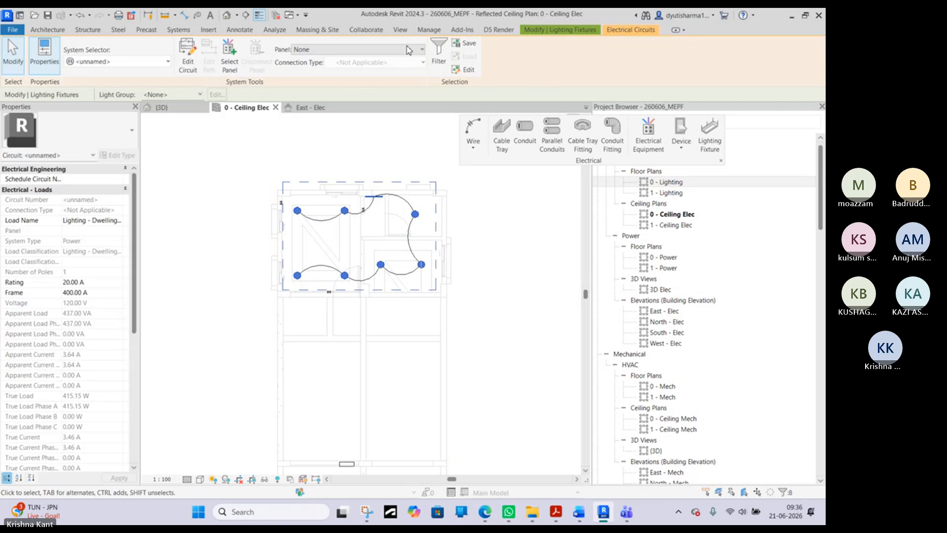
pyautogui.click(386, 50)
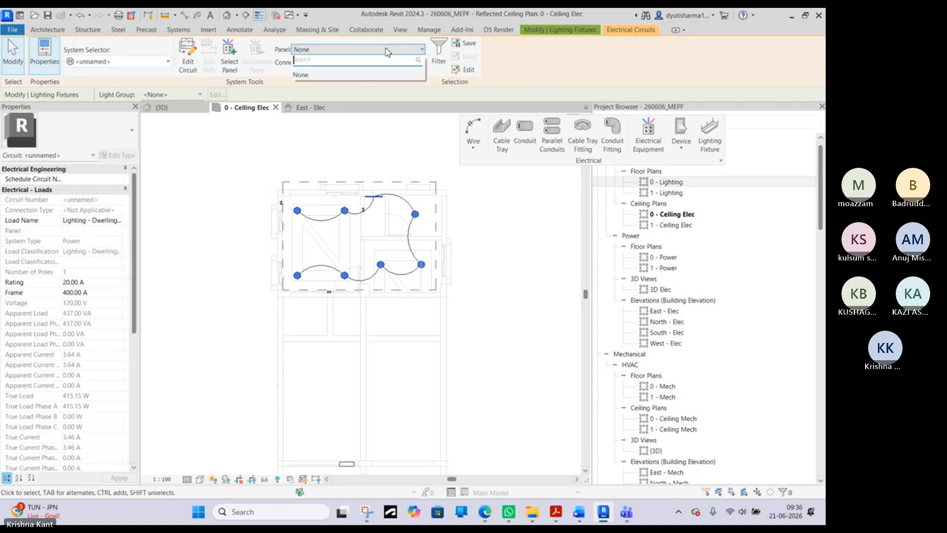
pyautogui.click(376, 165)
# - Examine the available types and the electrical type properties of the strip uplight in the upper rooms
pyautogui.scroll(2, 370, 203)
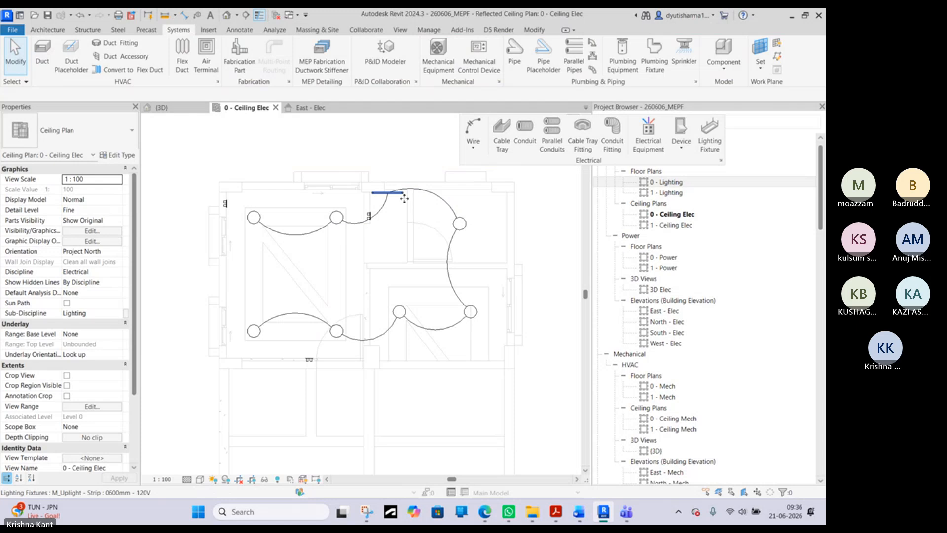
pyautogui.click(405, 198)
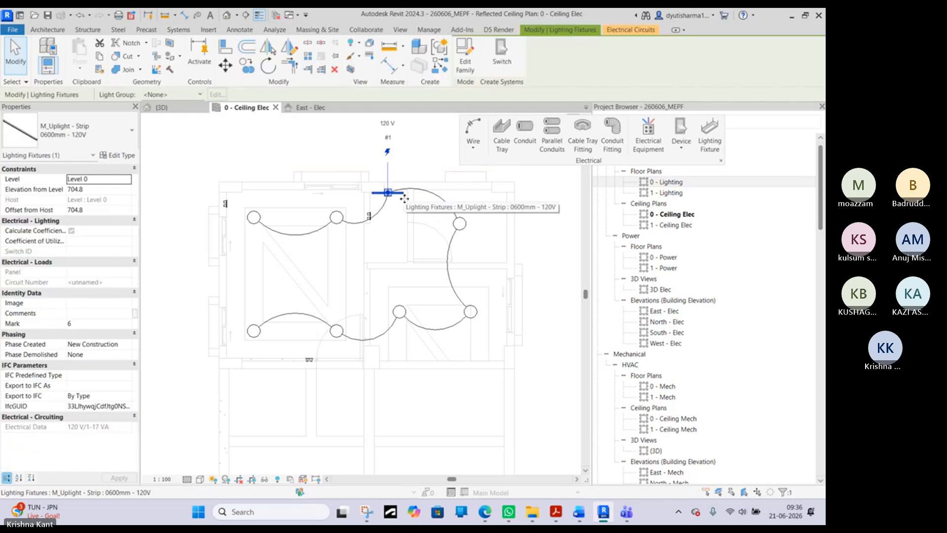
pyautogui.click(86, 147)
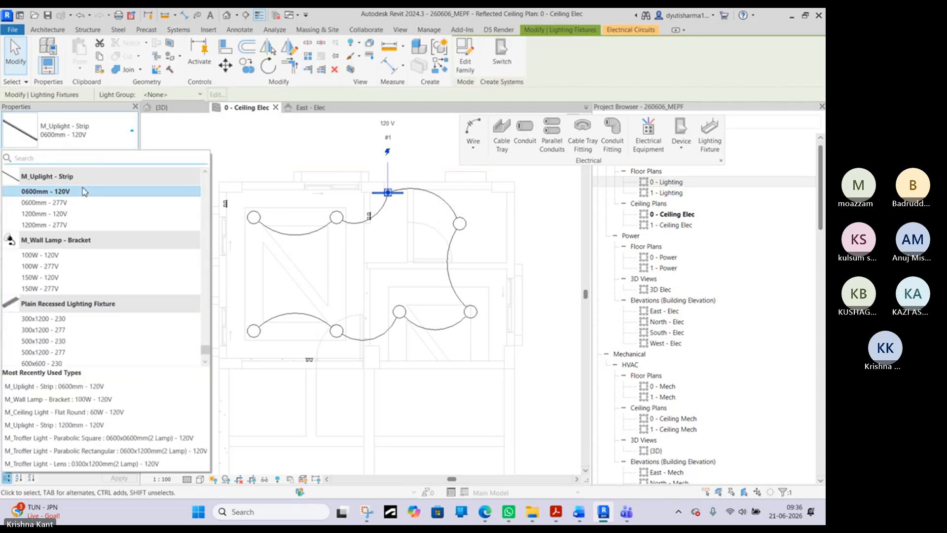
pyautogui.click(96, 140)
pyautogui.click(121, 155)
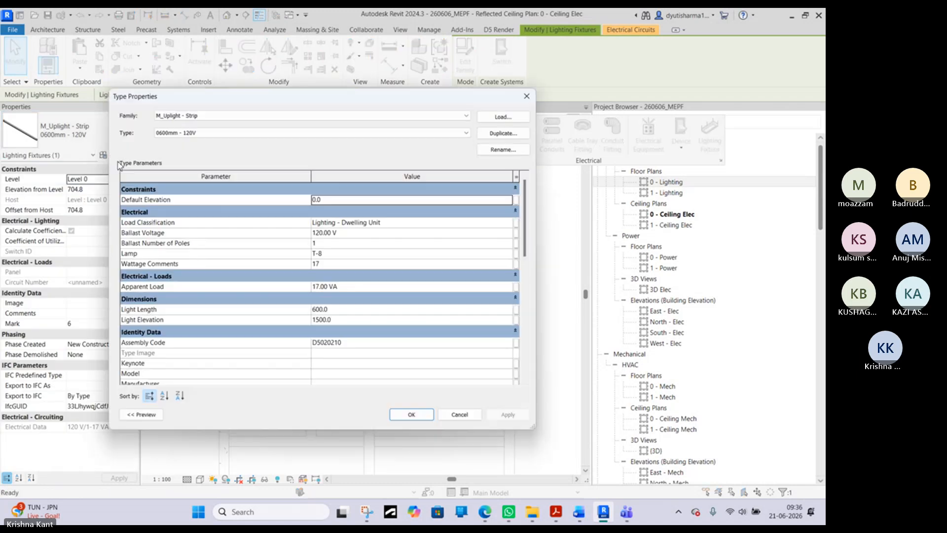
pyautogui.scroll(-2, 377, 321)
pyautogui.scroll(2, 377, 320)
pyautogui.click(527, 97)
# - Check the panels available for the circuit of the round ceiling light in the upper-right room
pyautogui.click(459, 224)
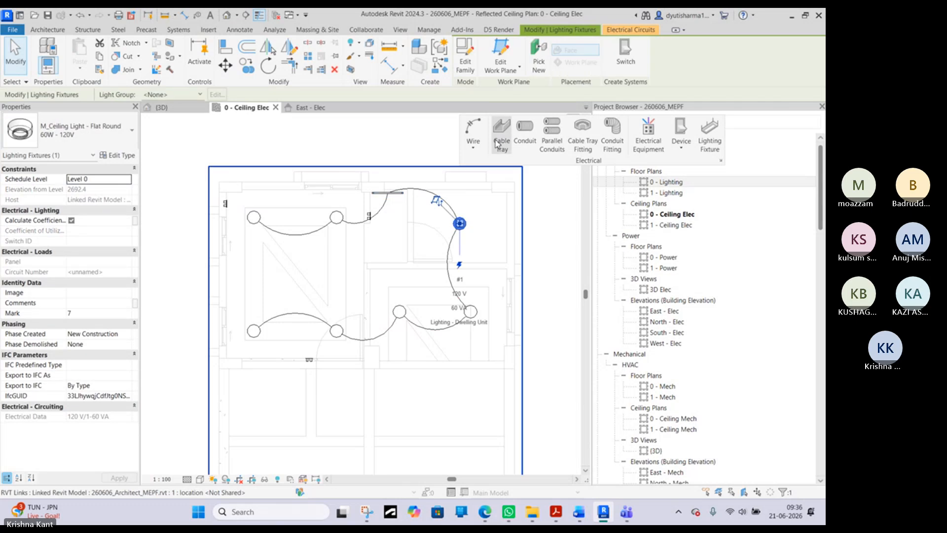
pyautogui.click(620, 30)
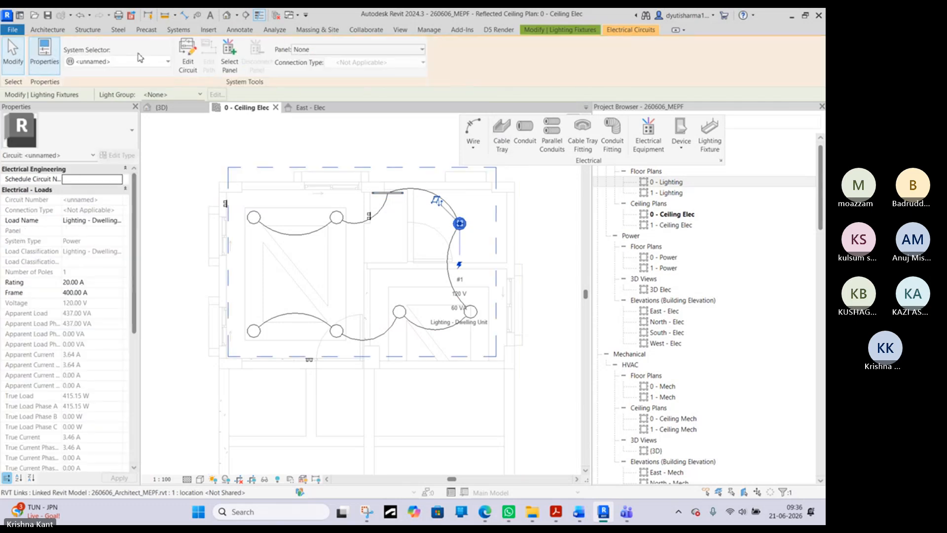
pyautogui.click(299, 54)
pyautogui.click(315, 320)
# - Change the panelboard on the lower wall to the 480V MCB 400 A type
pyautogui.scroll(-3, 313, 358)
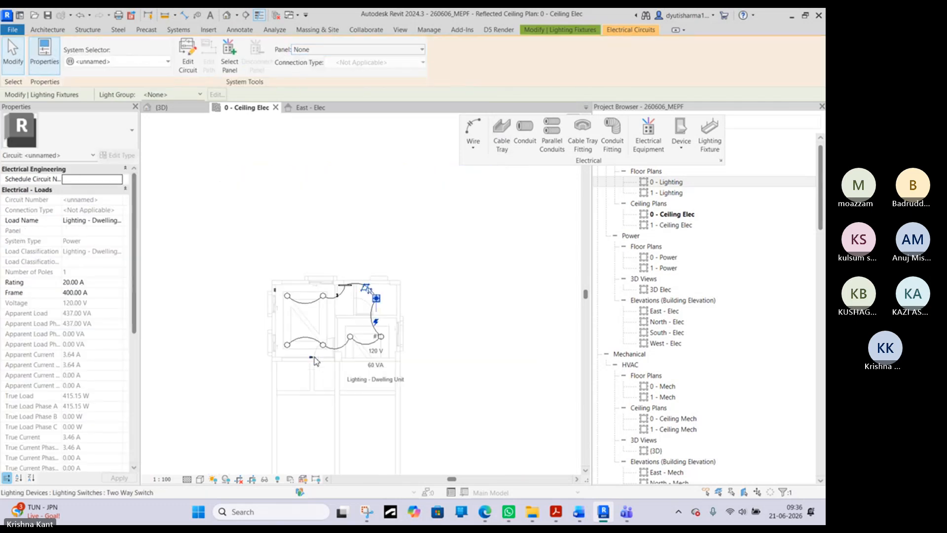
pyautogui.moveTo(348, 430); pyautogui.dragTo(359, 135, button='middle')
pyautogui.click(359, 136)
pyautogui.click(337, 199)
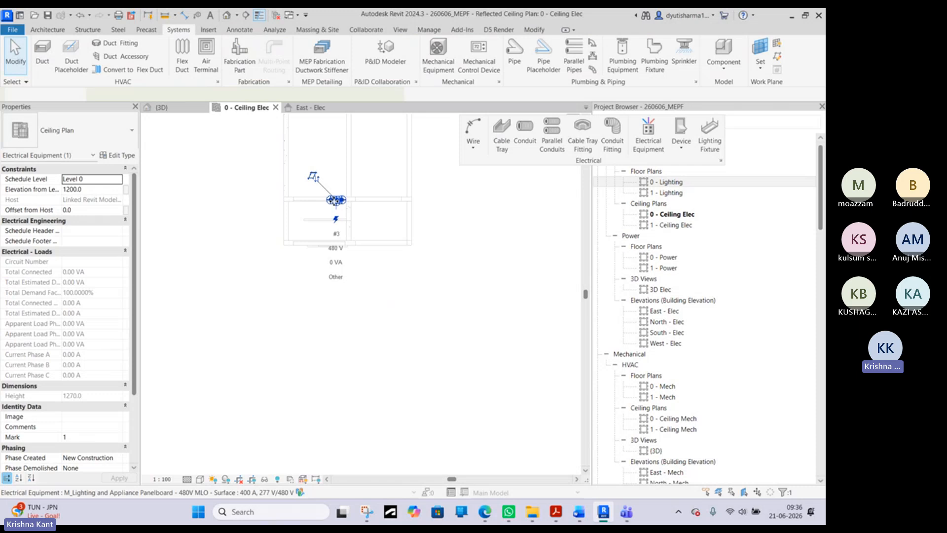
pyautogui.click(96, 143)
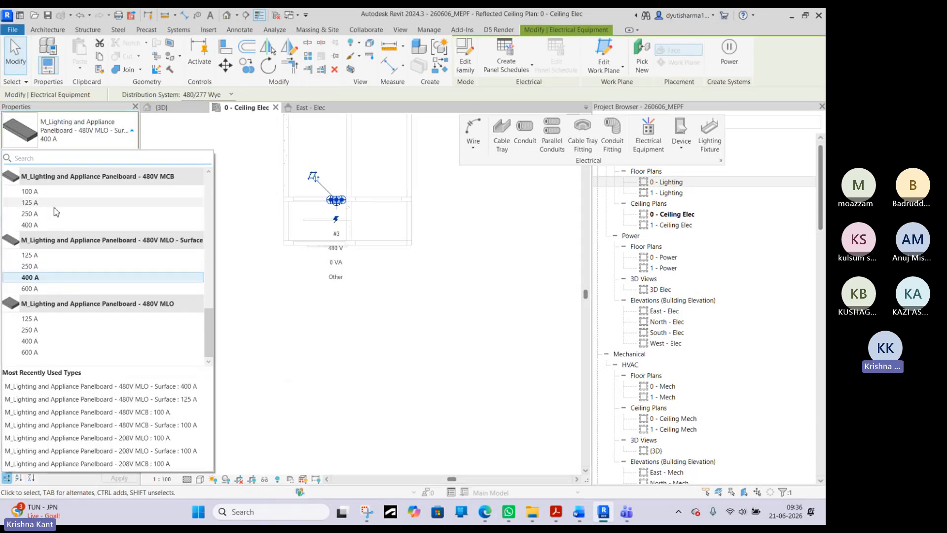
pyautogui.click(39, 226)
pyautogui.scroll(2, 372, 188)
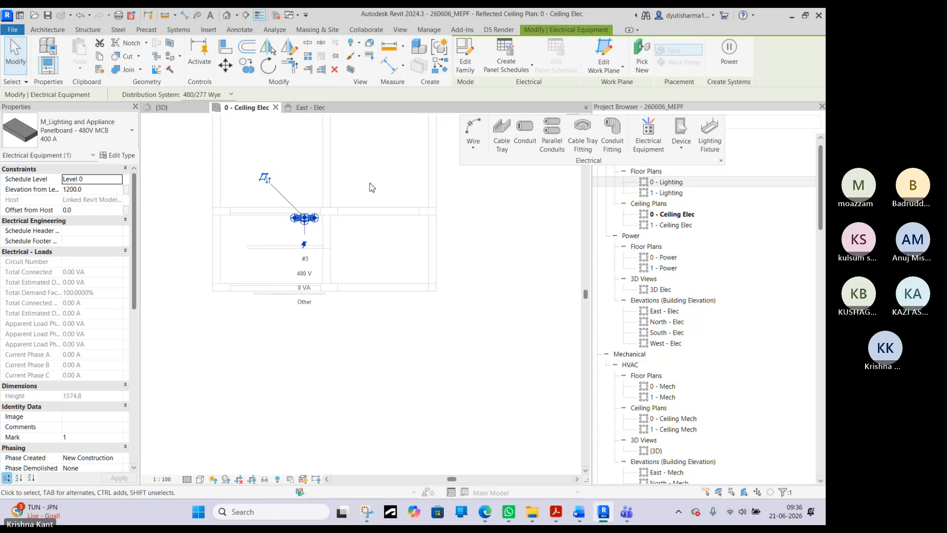
# - Select the round ceiling light beside the left room's door and check which panels its circuit can use
pyautogui.moveTo(324, 188); pyautogui.dragTo(315, 309, button='middle')
pyautogui.click(306, 302)
pyautogui.moveTo(307, 168); pyautogui.dragTo(329, 266, button='middle')
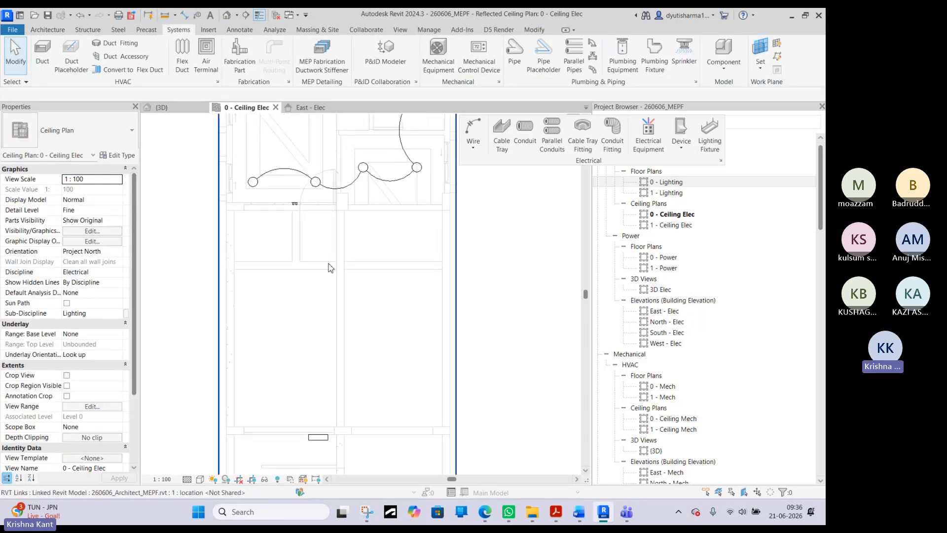
pyautogui.click(315, 183)
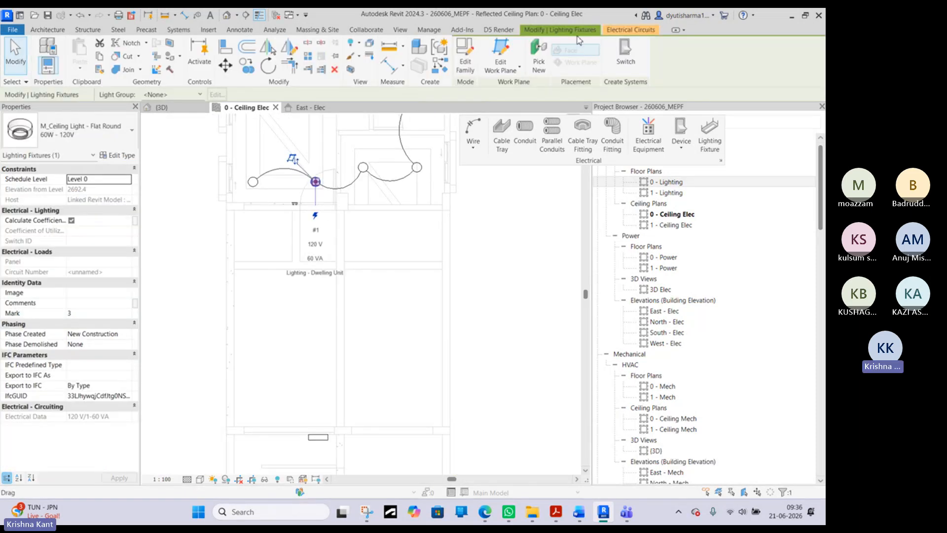
pyautogui.click(385, 50)
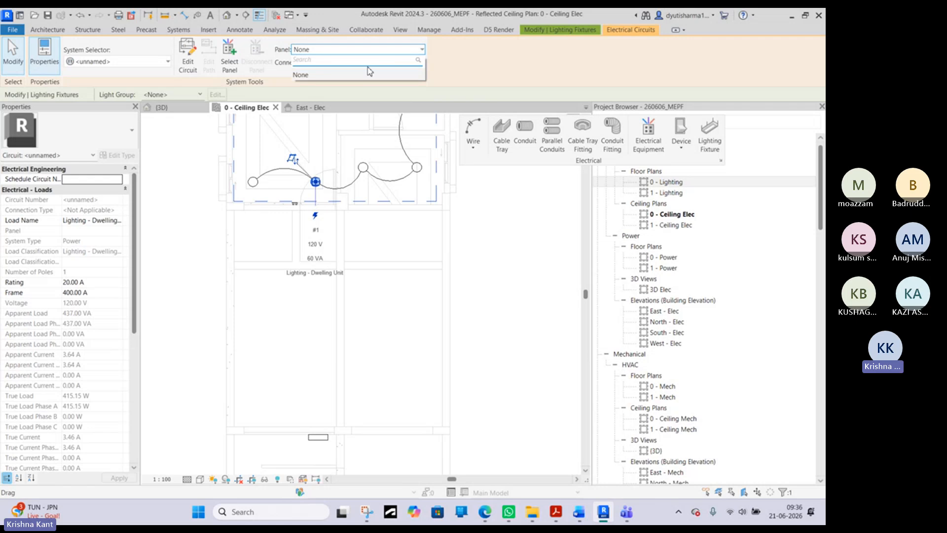
pyautogui.click(367, 65)
pyautogui.press('Escape')
# - Change the panelboard on the lower wall to the 208V MLO - Surface 400 A type
pyautogui.moveTo(336, 377); pyautogui.dragTo(354, 345, button='middle')
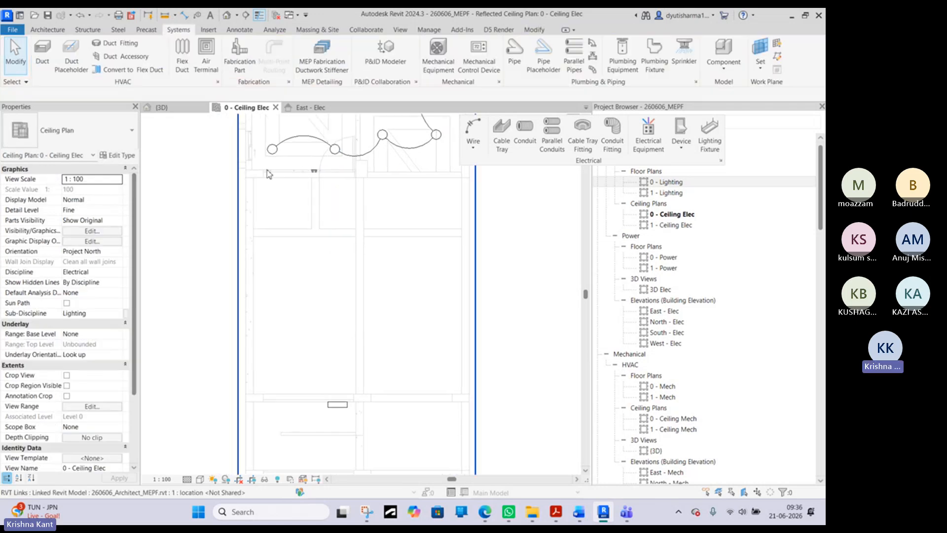
pyautogui.click(337, 412)
pyautogui.press('Escape')
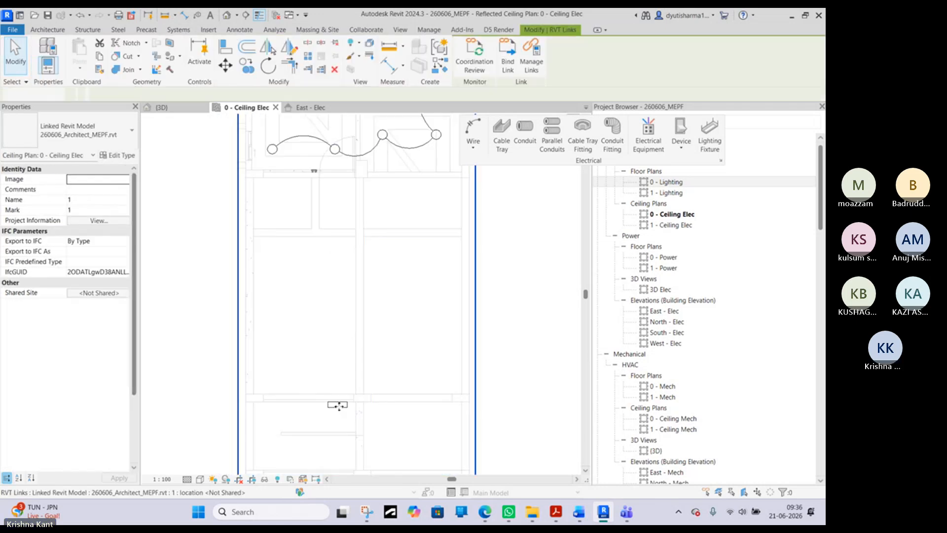
pyautogui.click(339, 406)
pyautogui.click(88, 134)
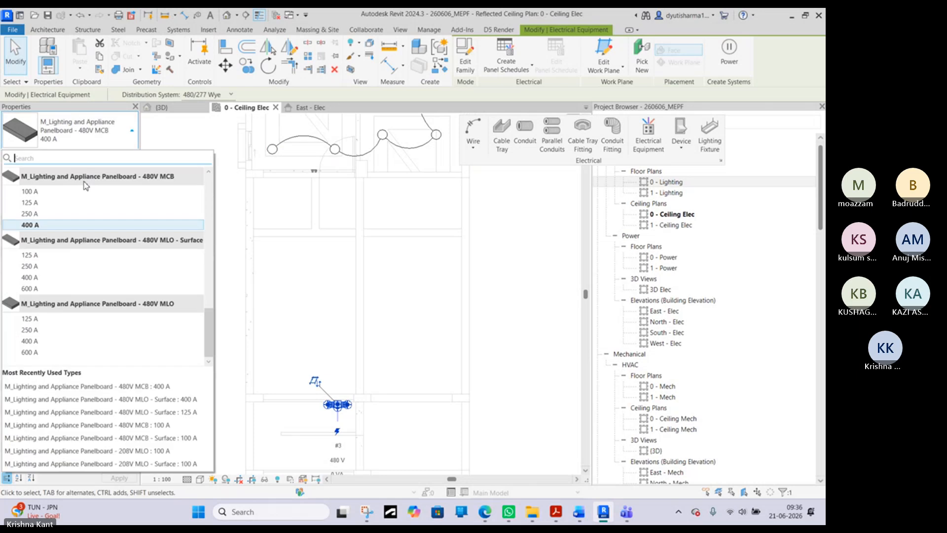
pyautogui.moveTo(62, 251)
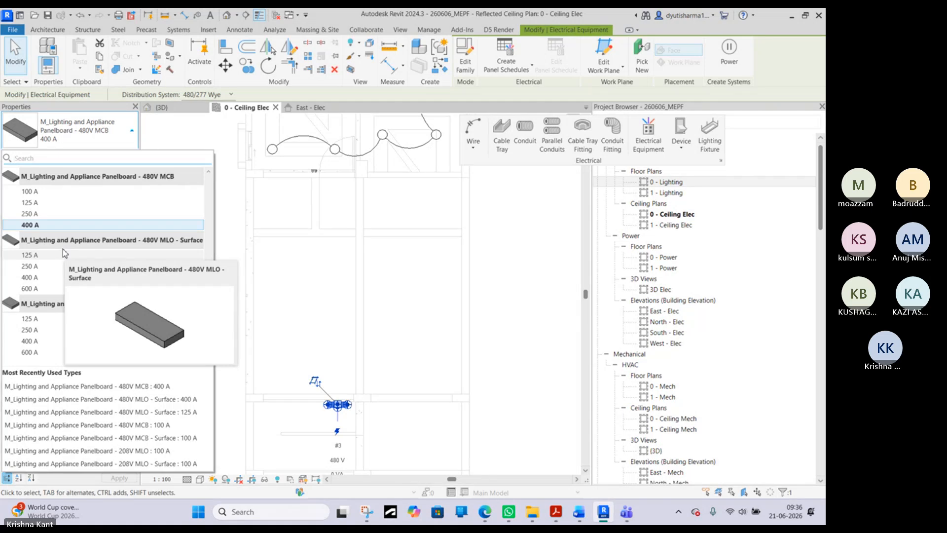
pyautogui.click(90, 140)
pyautogui.click(90, 140)
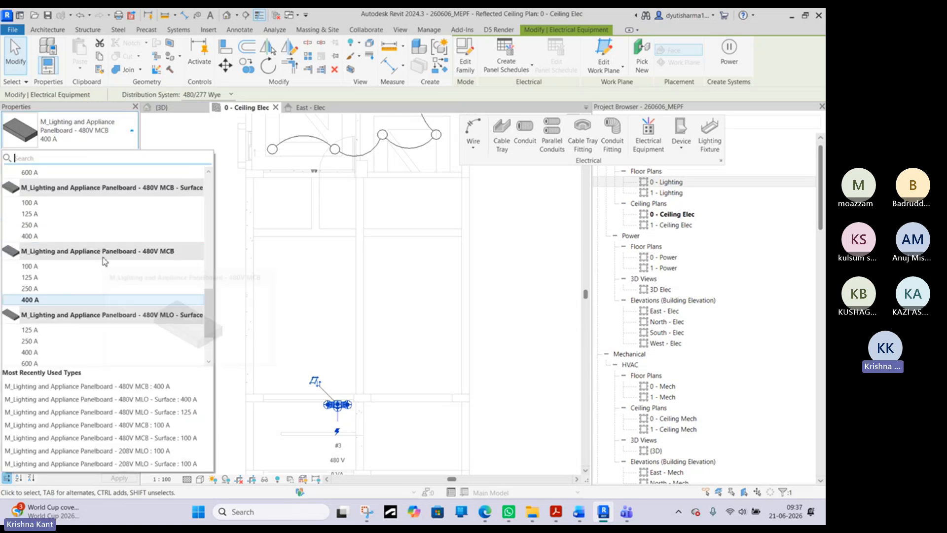
pyautogui.scroll(4, 103, 260)
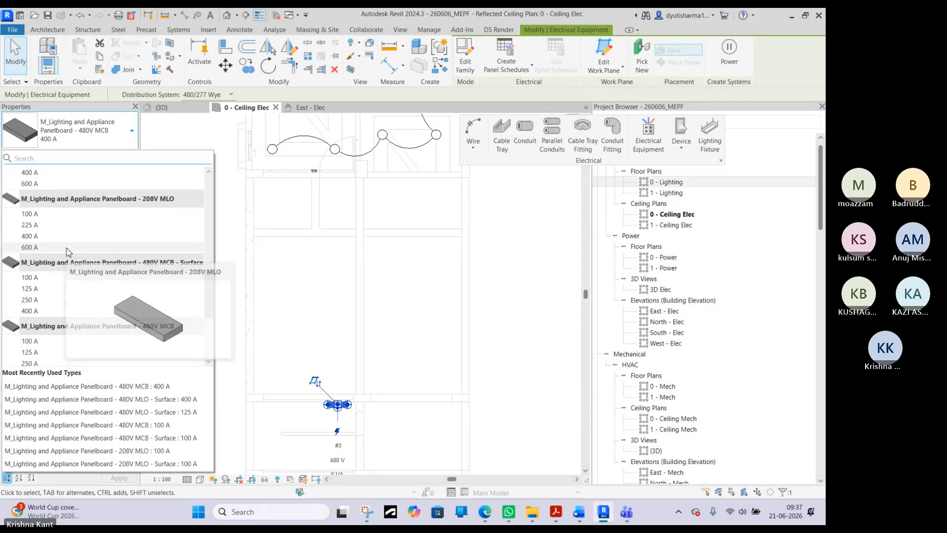
pyautogui.scroll(3, 68, 252)
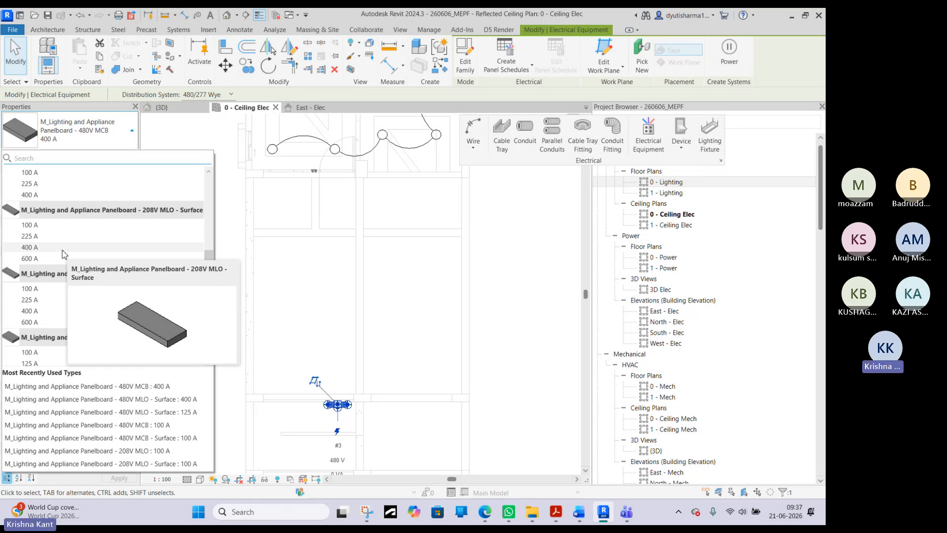
pyautogui.click(62, 248)
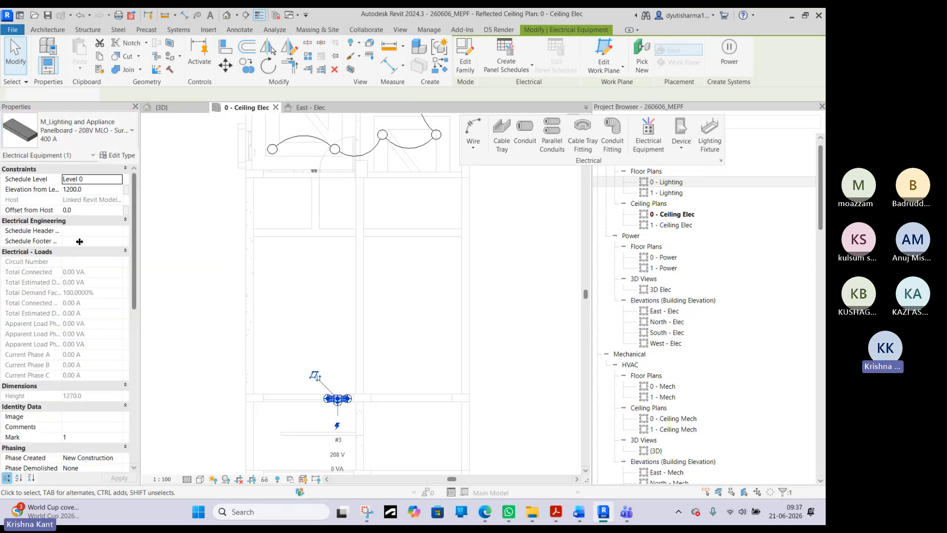
pyautogui.press('Escape')
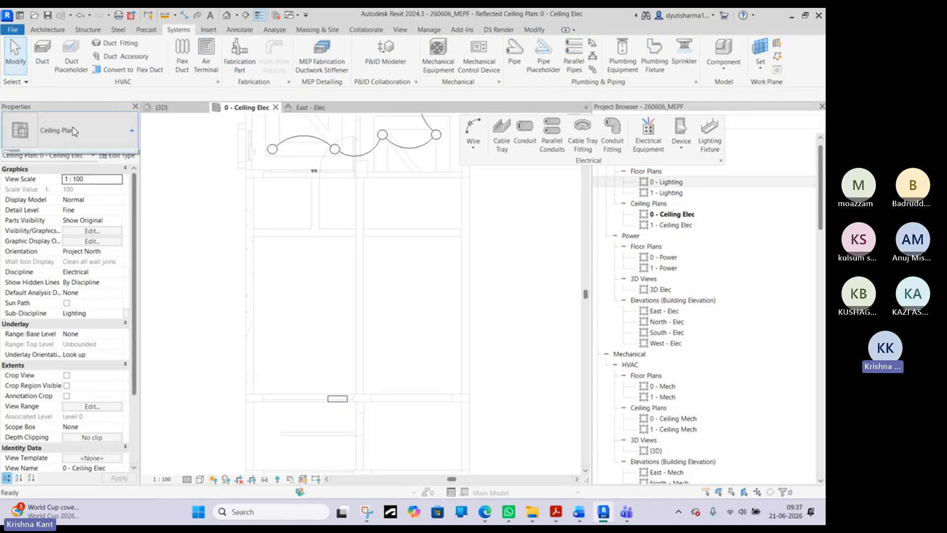
# - Reselect the panelboard on the lower wall to check its type and distribution system
pyautogui.click(73, 127)
pyautogui.click(332, 405)
pyautogui.click(338, 398)
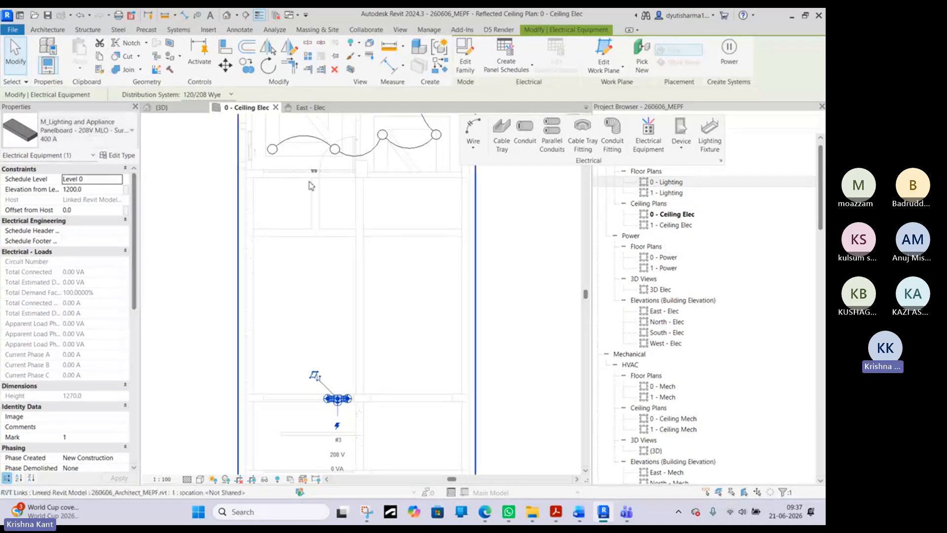
pyautogui.press('Escape')
# - Select all eight ceiling lights and assign their circuit to the 400 A, 120 V/208 V, Three Phase, 4 Wires, Star panel
pyautogui.click(332, 154)
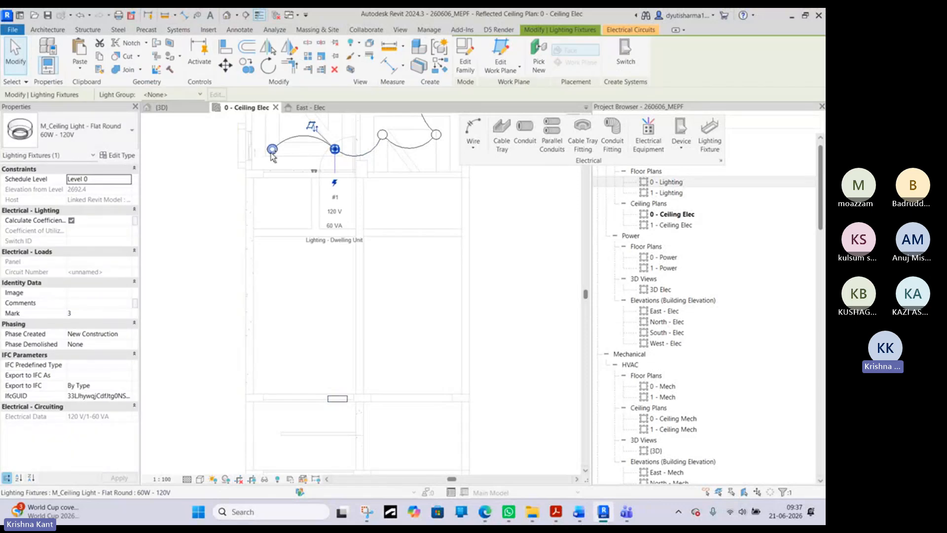
pyautogui.keyDown('ctrl'); pyautogui.click(272, 154); pyautogui.keyUp('ctrl')
pyautogui.moveTo(292, 149); pyautogui.dragTo(279, 237, button='middle')
pyautogui.keyDown('ctrl'); pyautogui.click(369, 222); pyautogui.keyUp('ctrl')
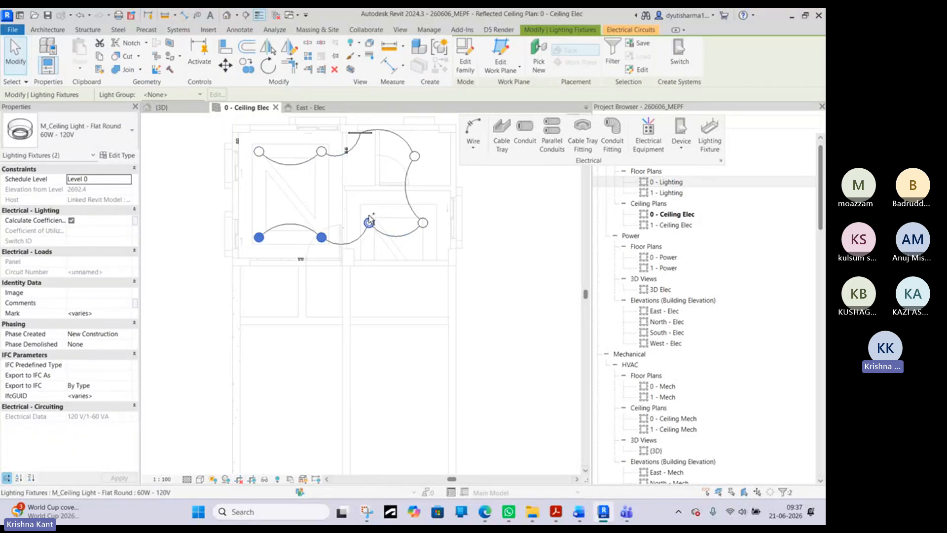
pyautogui.keyDown('ctrl'); pyautogui.click(423, 223); pyautogui.keyUp('ctrl')
pyautogui.keyDown('ctrl'); pyautogui.click(415, 156); pyautogui.keyUp('ctrl')
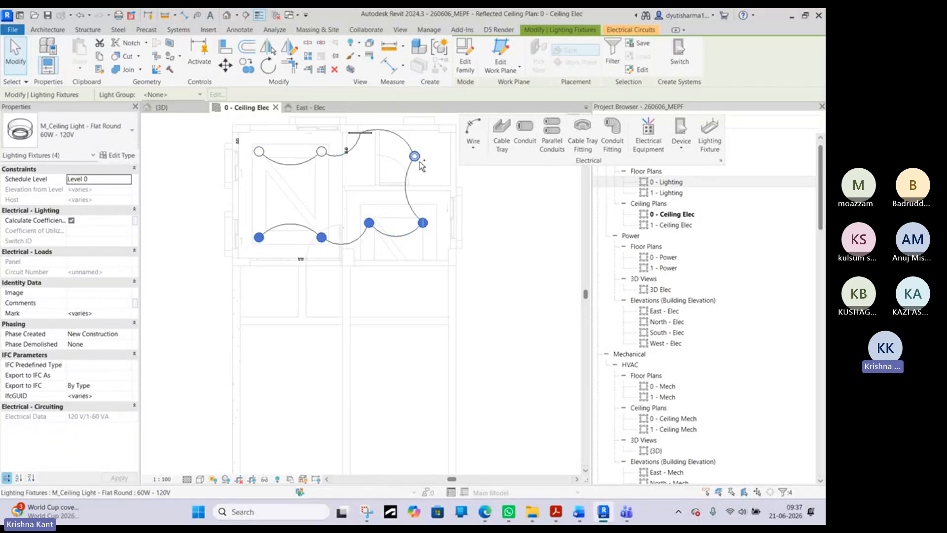
pyautogui.keyDown('ctrl'); pyautogui.click(321, 151); pyautogui.keyUp('ctrl')
pyautogui.keyDown('ctrl'); pyautogui.click(259, 152); pyautogui.keyUp('ctrl')
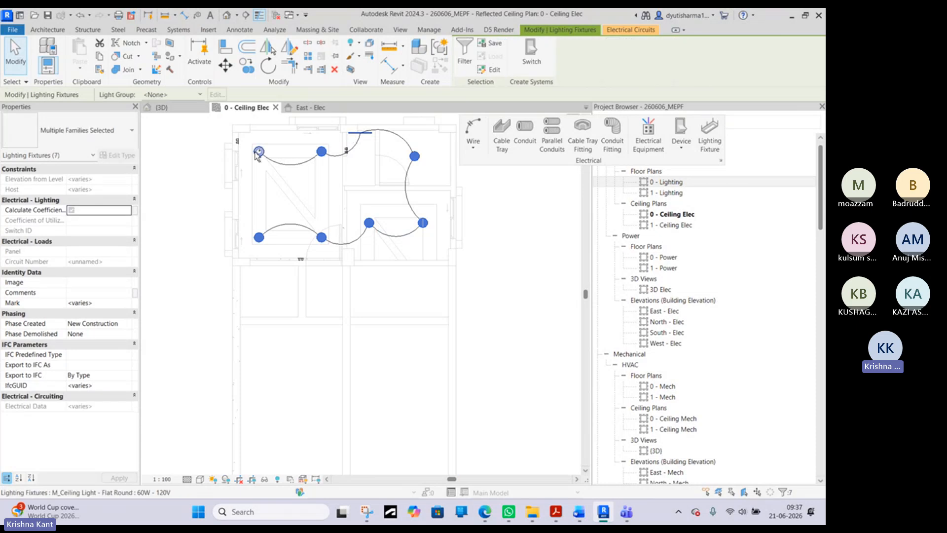
pyautogui.click(632, 29)
pyautogui.click(308, 52)
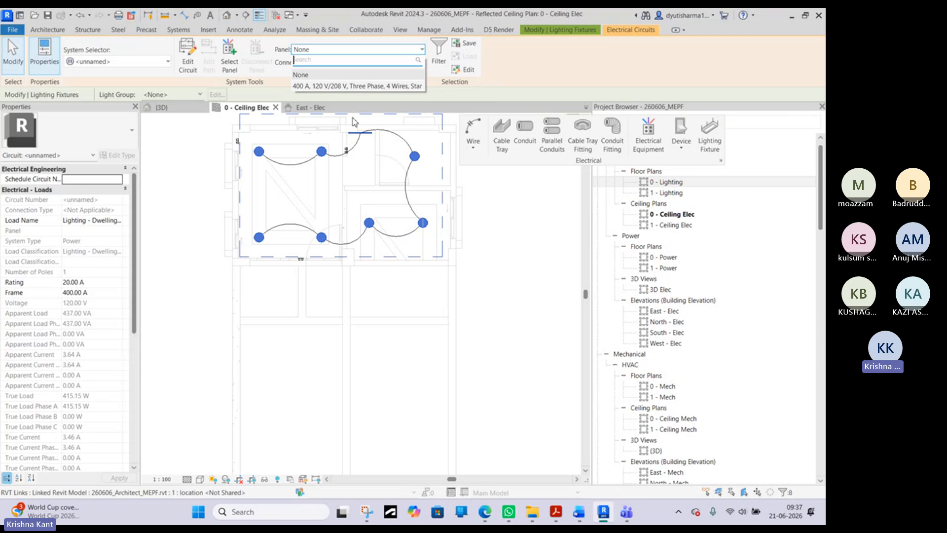
pyautogui.click(368, 87)
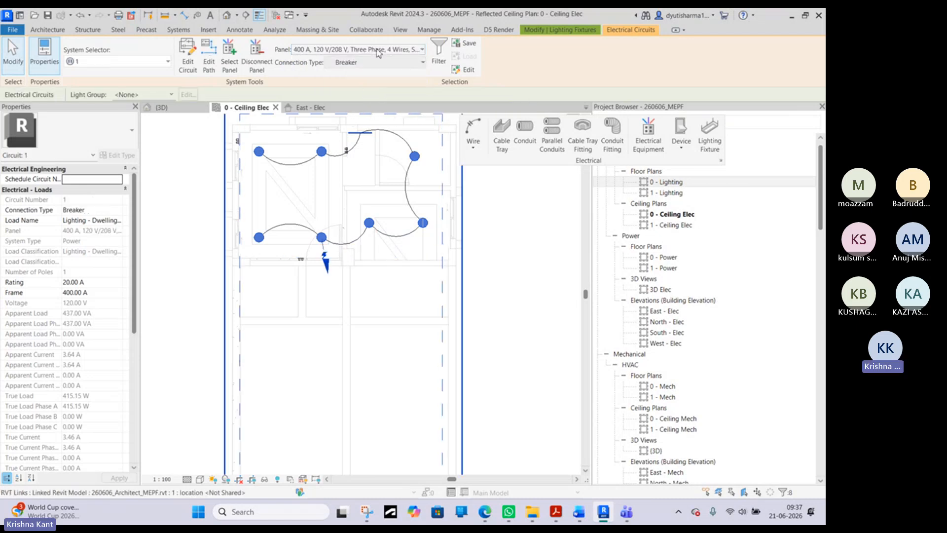
pyautogui.moveTo(401, 271); pyautogui.dragTo(420, 143, button='middle')
pyautogui.scroll(-2, 415, 167)
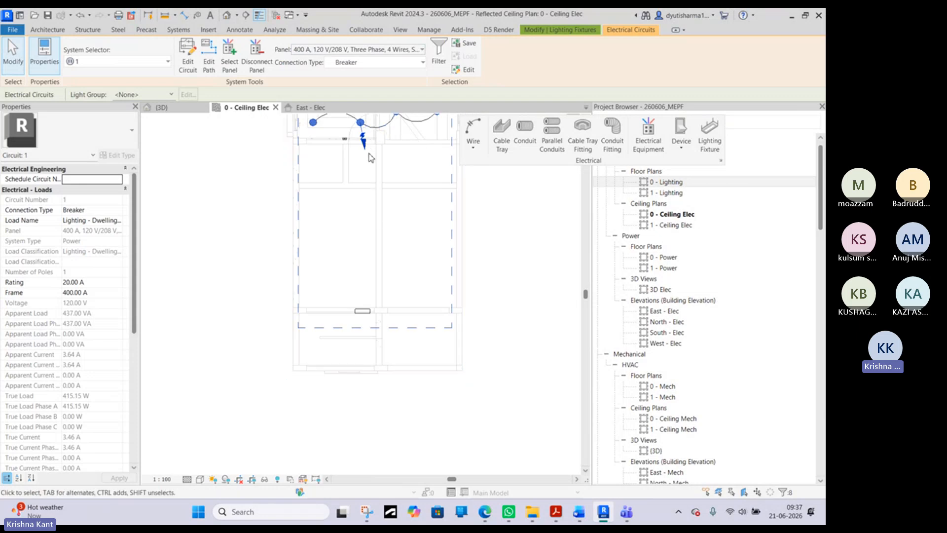
pyautogui.click(376, 174)
pyautogui.moveTo(378, 173); pyautogui.dragTo(377, 201, button='middle')
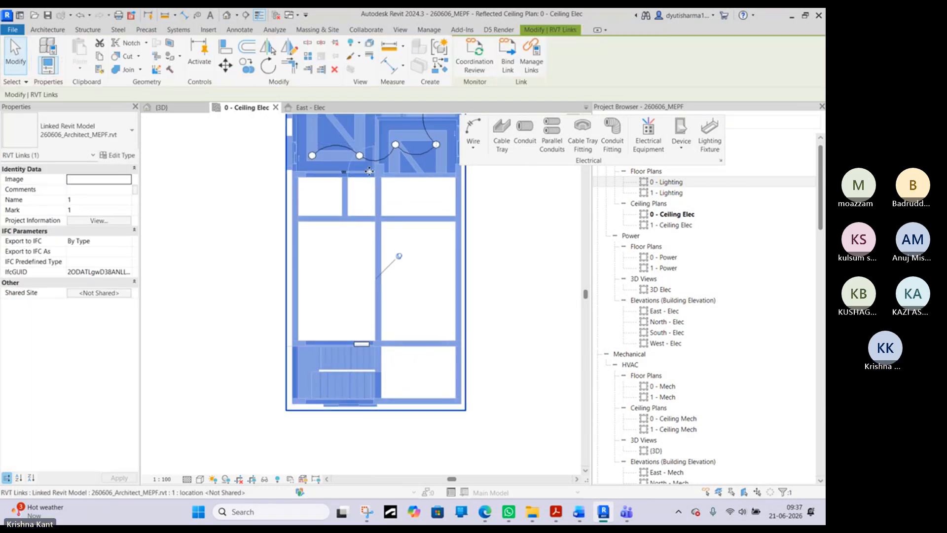
pyautogui.press('Escape')
pyautogui.moveTo(370, 179); pyautogui.dragTo(365, 206, button='middle')
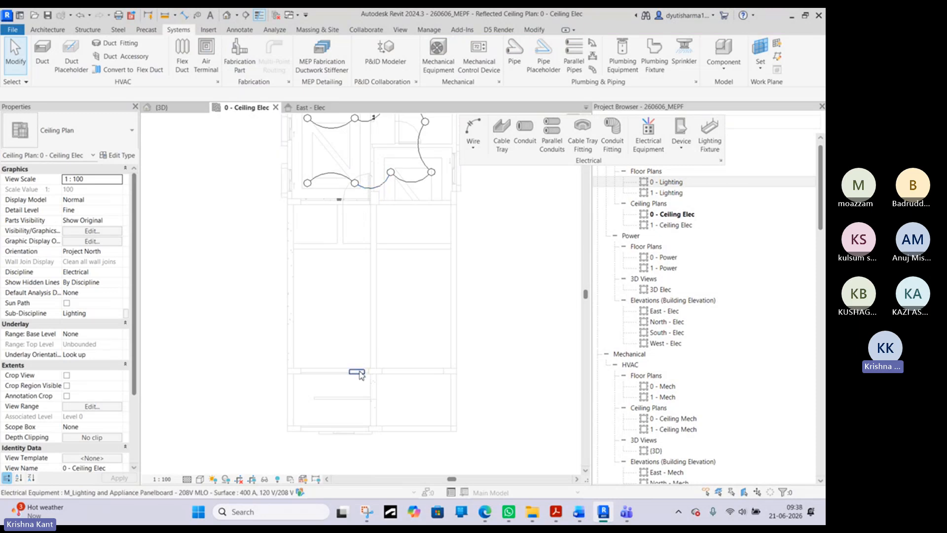
pyautogui.press('Tab')
pyautogui.click(353, 193)
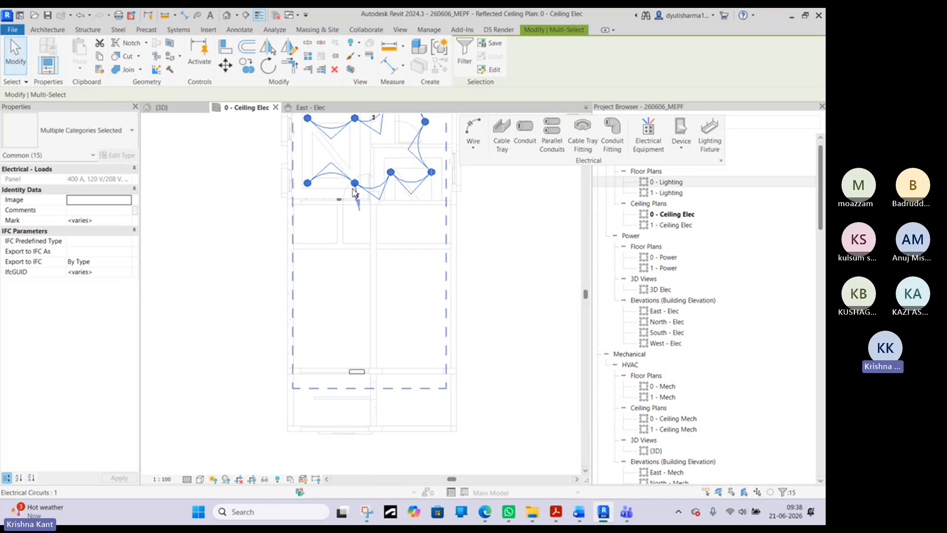
pyautogui.click(499, 236)
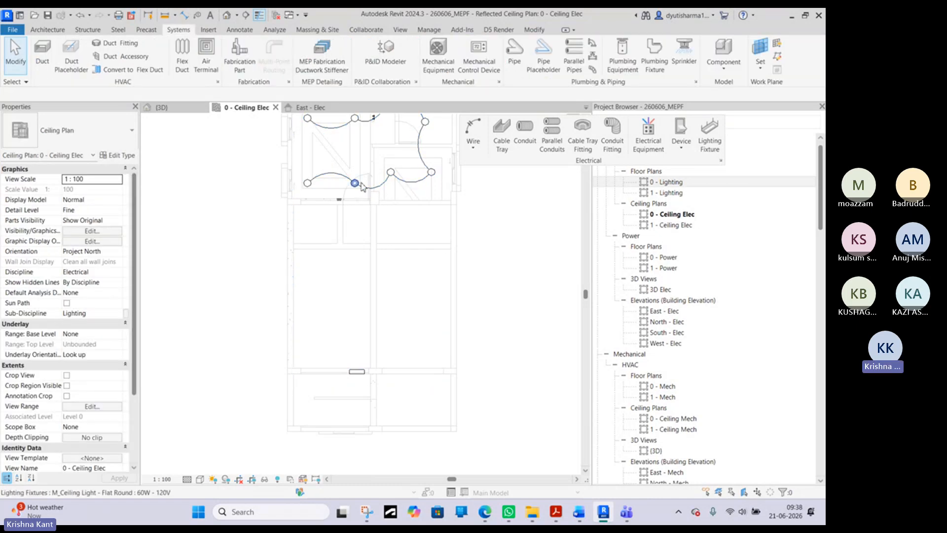
# - Select the electrical circuit through the light beside the left room's door and convert it to arc wiring
pyautogui.moveTo(356, 188); pyautogui.dragTo(401, 282, button='middle')
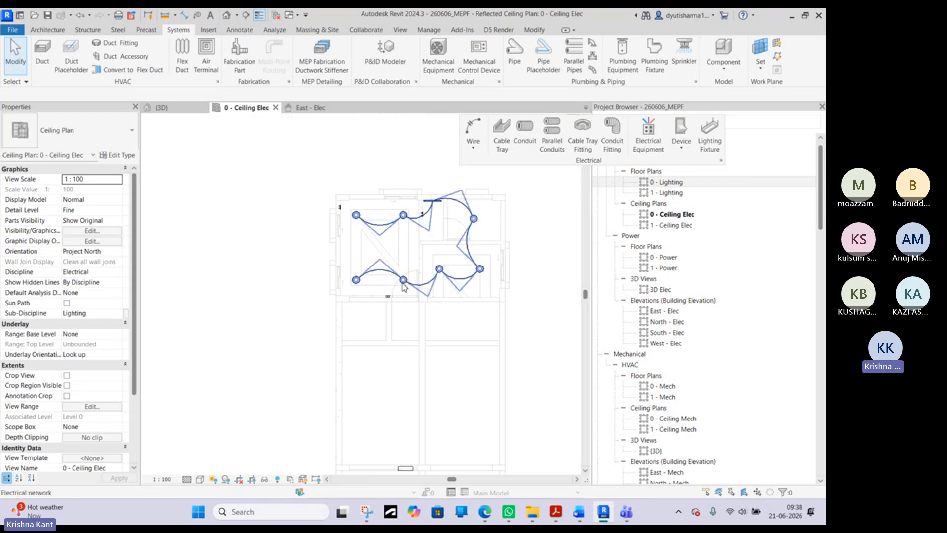
pyautogui.press('Tab')
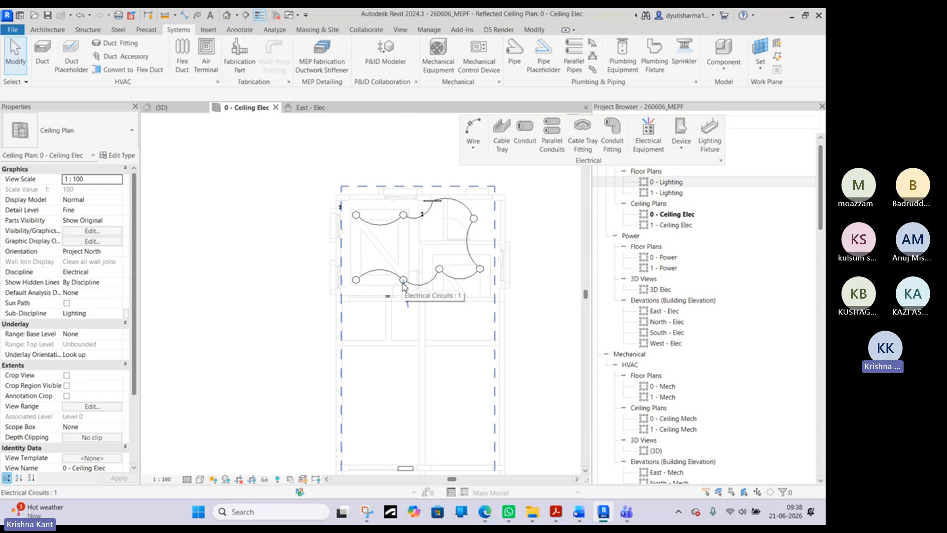
pyautogui.click(404, 287)
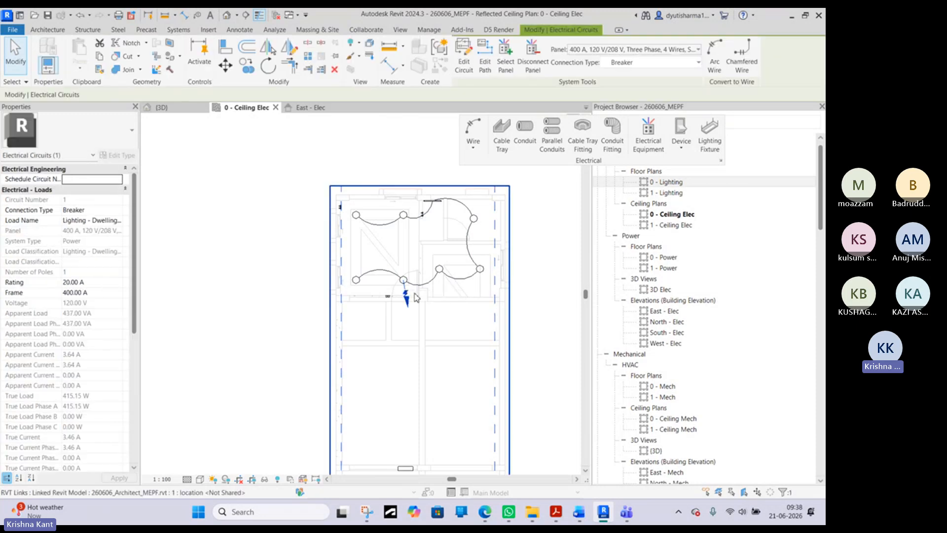
pyautogui.click(717, 52)
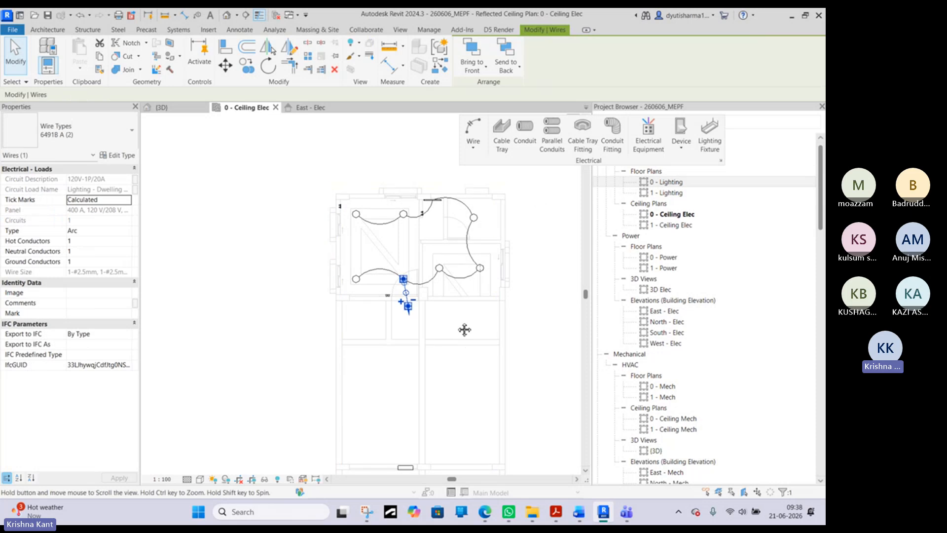
# - Extend the home-run wire's arrow end down to the panelboard on the lower wall and bow the wire to the left
pyautogui.scroll(4, 444, 205)
pyautogui.scroll(-2, 439, 237)
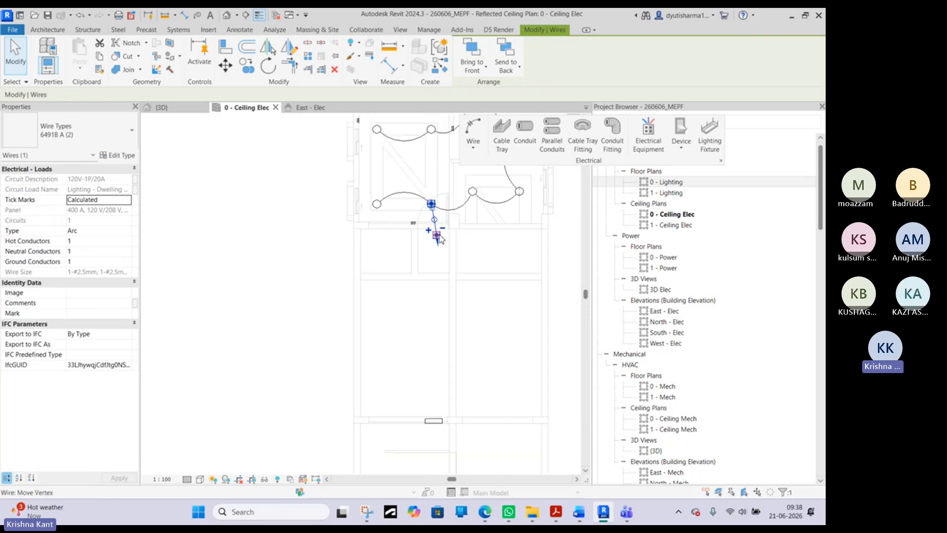
pyautogui.moveTo(439, 237); pyautogui.dragTo(433, 412)
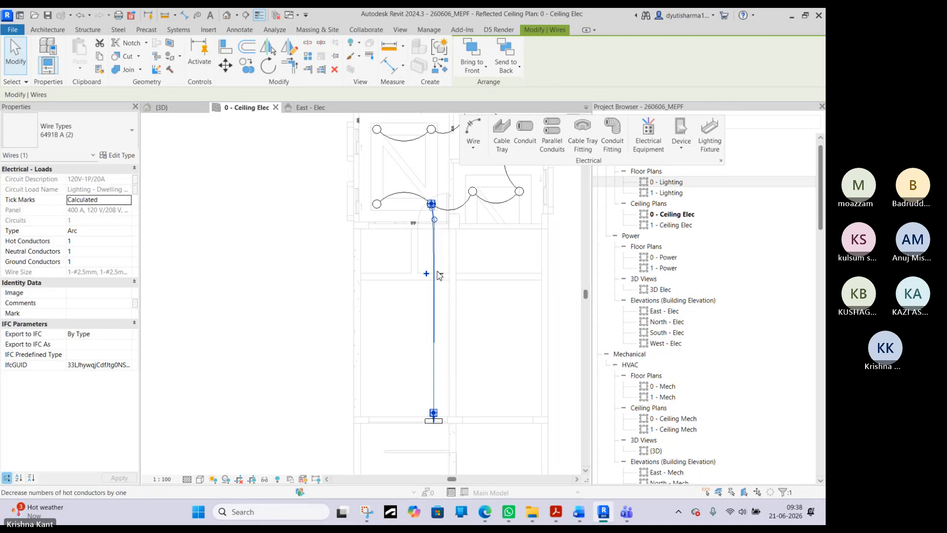
pyautogui.moveTo(435, 219); pyautogui.dragTo(469, 268)
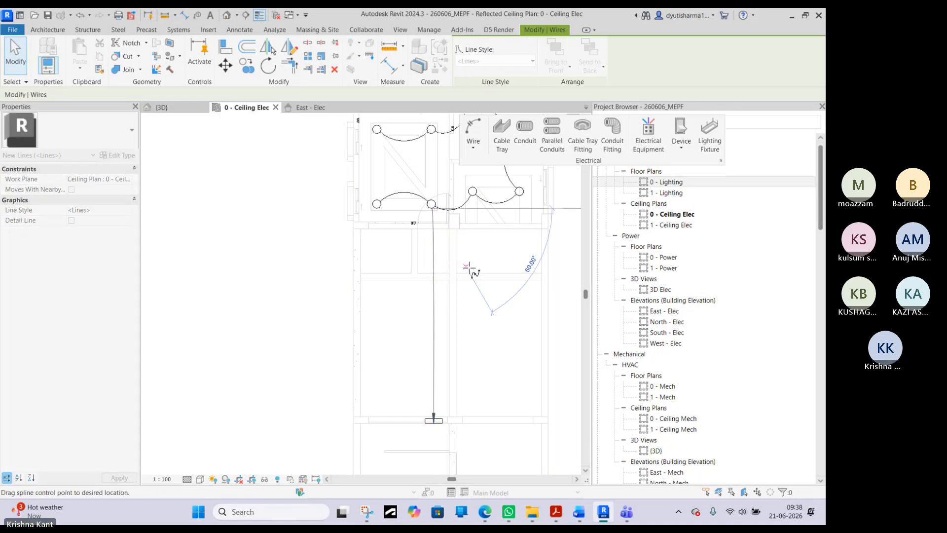
pyautogui.moveTo(487, 310); pyautogui.dragTo(484, 303)
pyautogui.scroll(2, 481, 307)
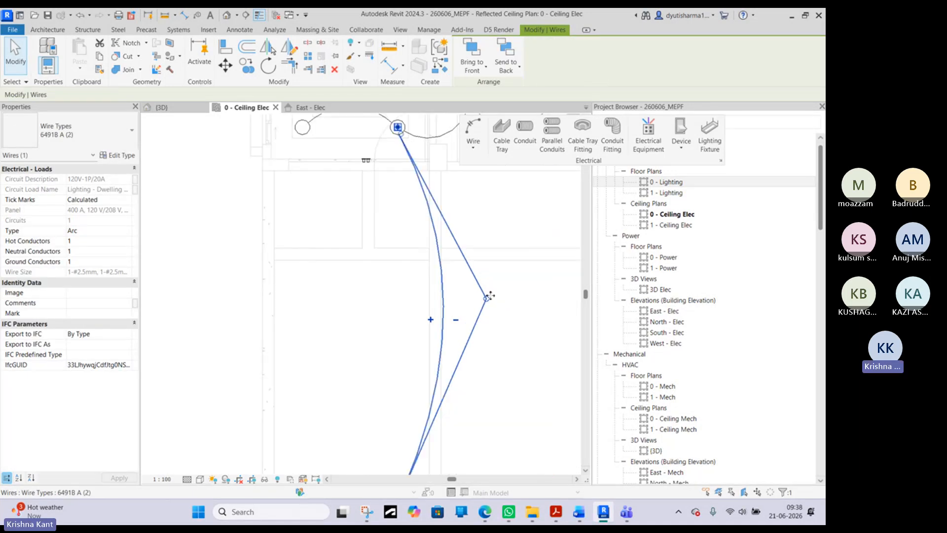
pyautogui.scroll(-3, 429, 274)
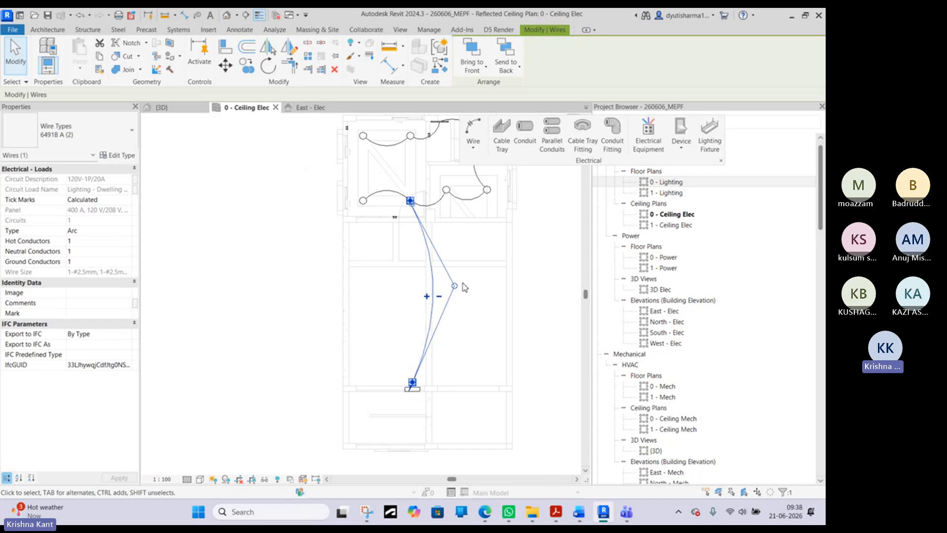
pyautogui.moveTo(451, 286); pyautogui.dragTo(388, 287)
pyautogui.press('Escape')
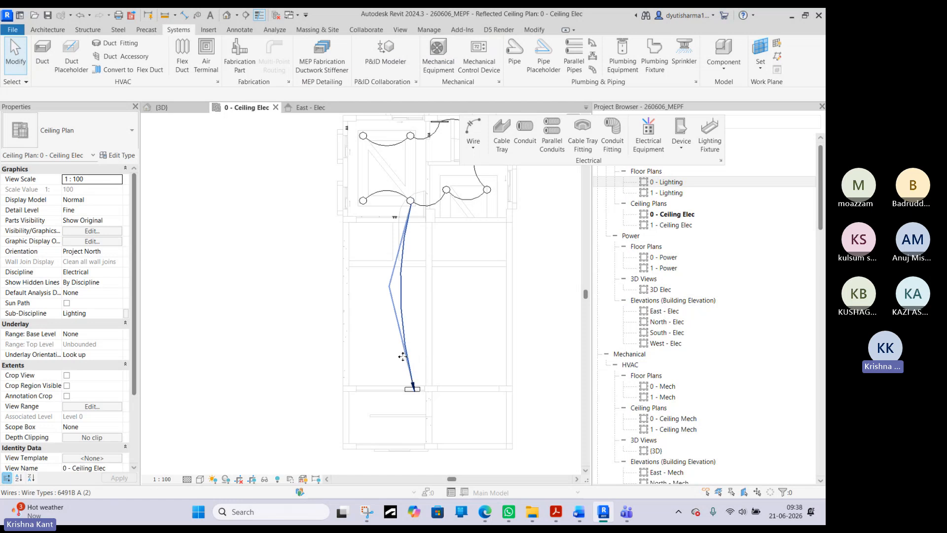
# - Pull the home-run wire's arrow end back up, away from the panelboard
pyautogui.click(412, 381)
pyautogui.scroll(2, 416, 373)
pyautogui.moveTo(413, 396); pyautogui.dragTo(405, 374)
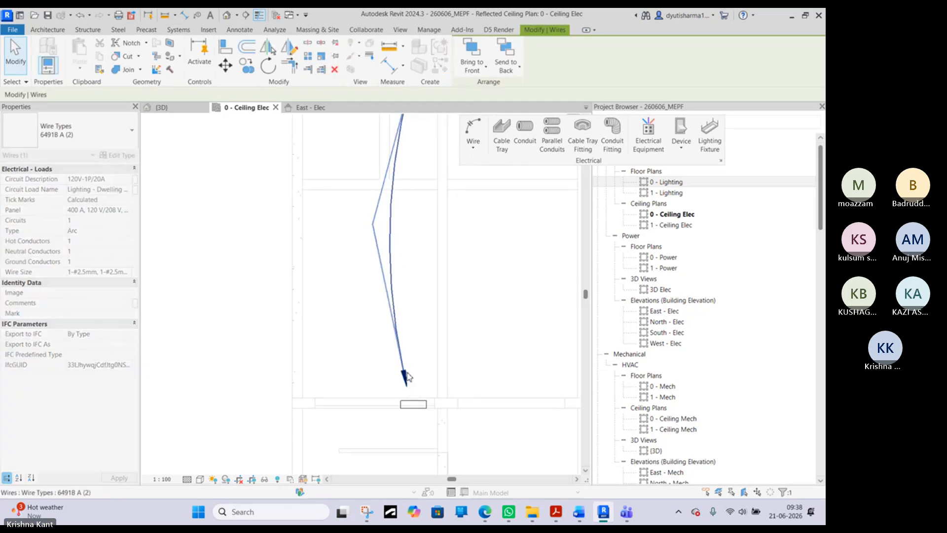
pyautogui.press('Escape')
pyautogui.scroll(-2, 427, 366)
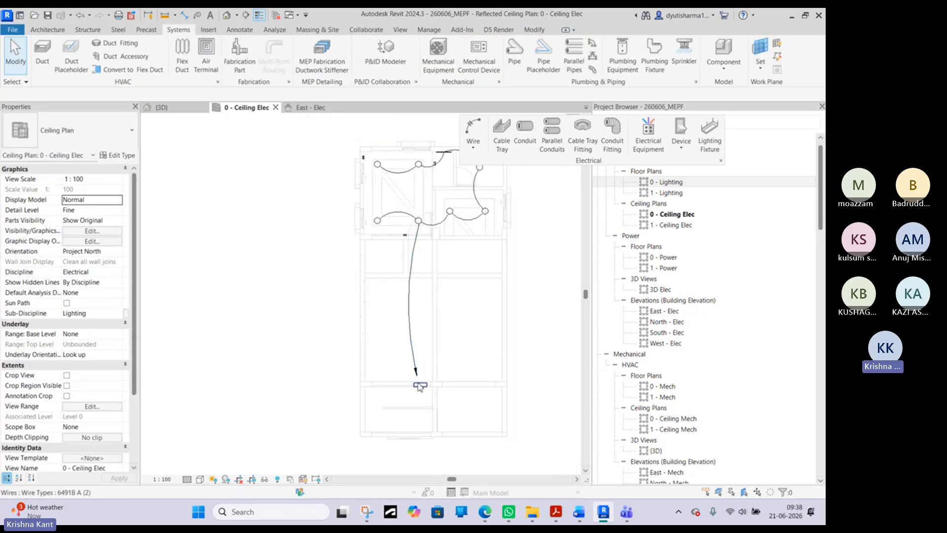
pyautogui.scroll(2, 420, 386)
pyautogui.scroll(-3, 421, 390)
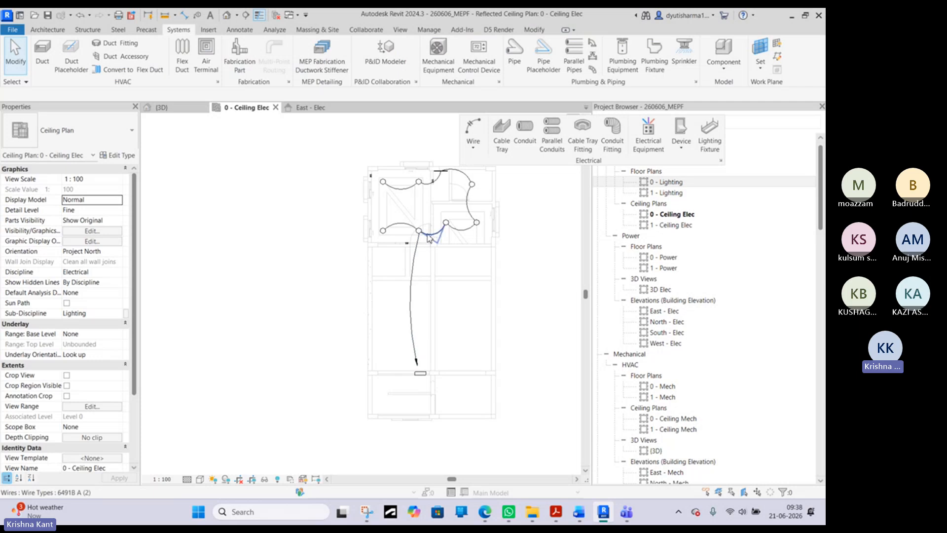
pyautogui.scroll(2, 418, 376)
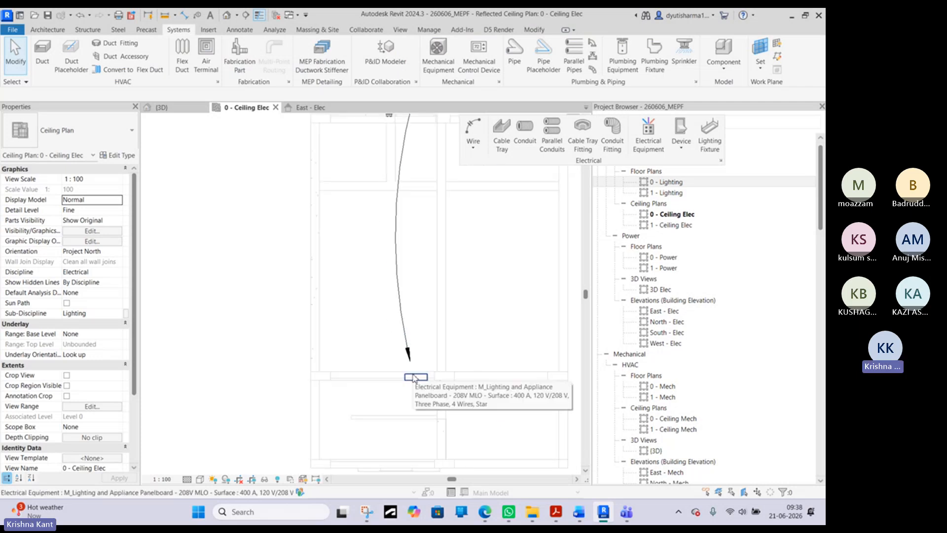
pyautogui.click(408, 347)
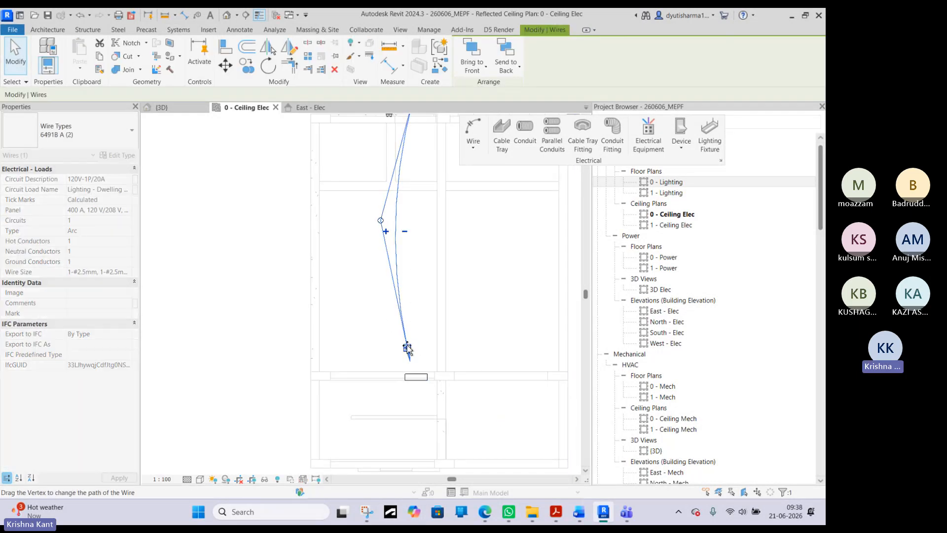
pyautogui.moveTo(408, 349); pyautogui.dragTo(406, 322)
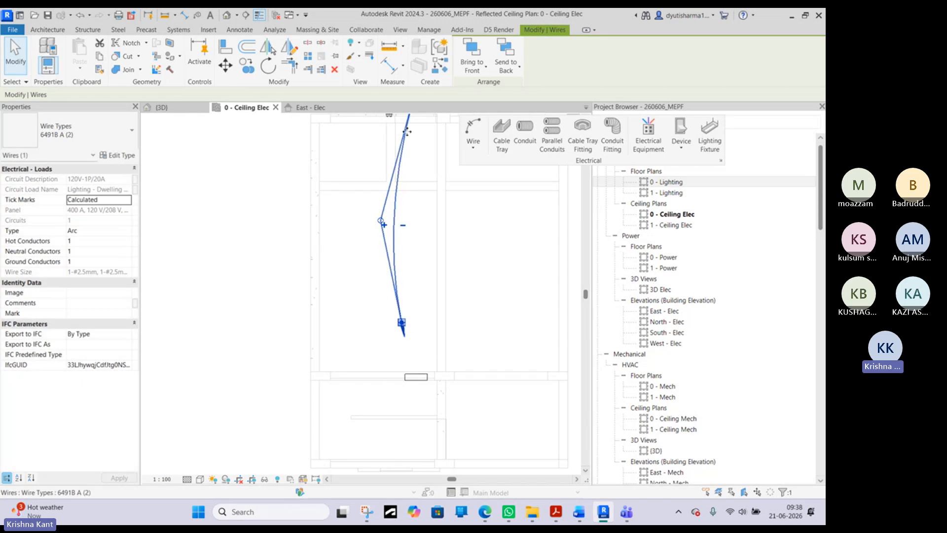
pyautogui.press('Escape')
pyautogui.scroll(-2, 399, 276)
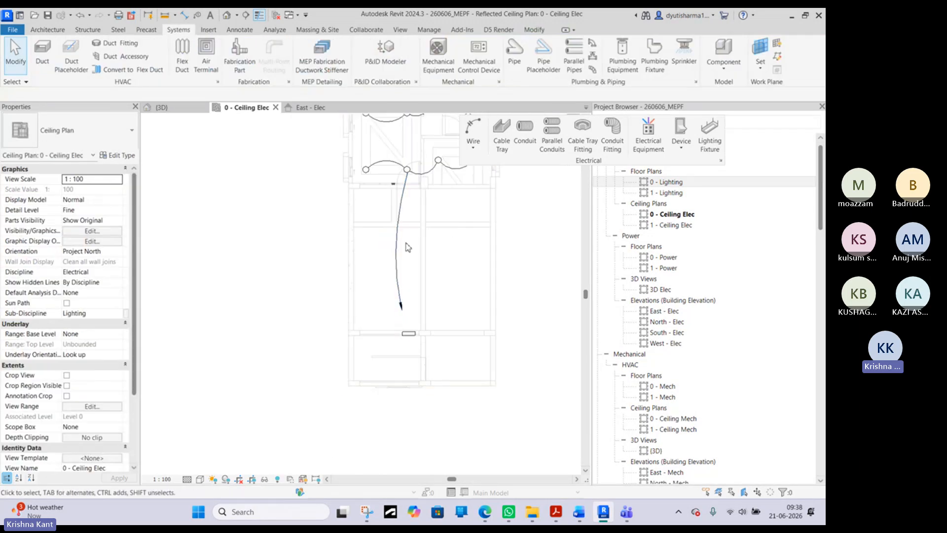
# - Move the home-run wire's arrow end onto the panelboard on the lower wall
pyautogui.click(398, 264)
pyautogui.moveTo(404, 310)
pyautogui.mouseDown()
pyautogui.moveTo(408, 334)
pyautogui.moveTo(395, 305)
pyautogui.moveTo(398, 324)
pyautogui.mouseUp()
pyautogui.press('Escape')
pyautogui.click(404, 314)
pyautogui.scroll(3, 411, 334)
pyautogui.press('Escape')
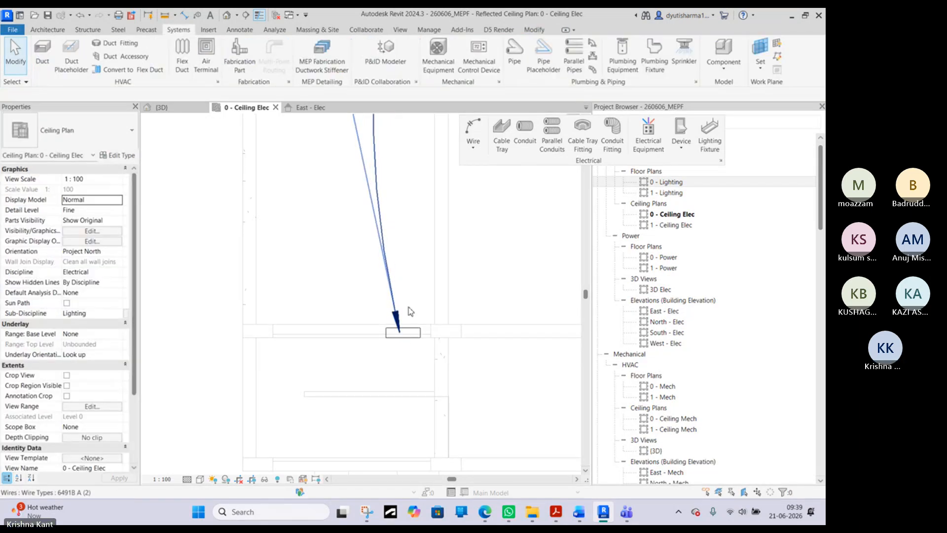
pyautogui.scroll(-2, 420, 300)
pyautogui.scroll(-2, 422, 302)
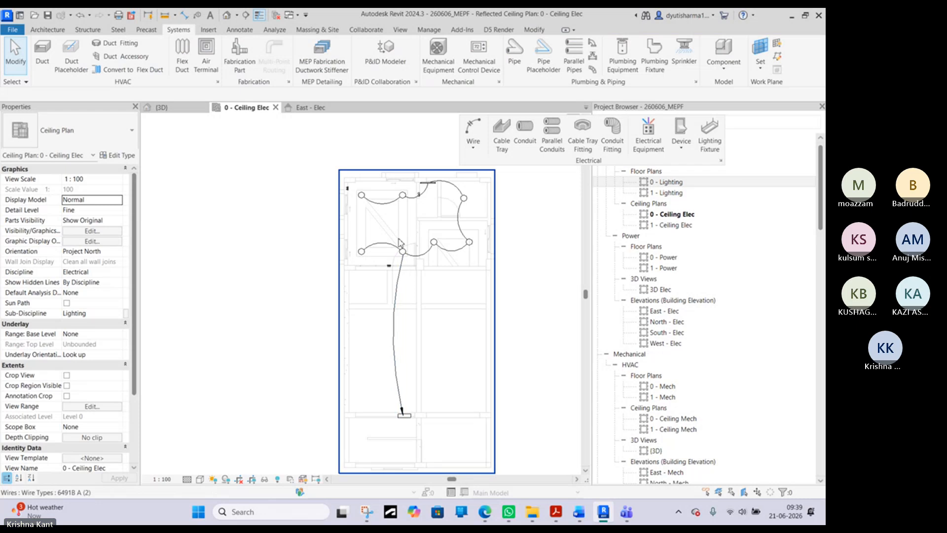
# - Move the home-run wire's upper end to the left room's lower-left light and bow the wire to the right
pyautogui.scroll(2, 407, 276)
pyautogui.click(406, 273)
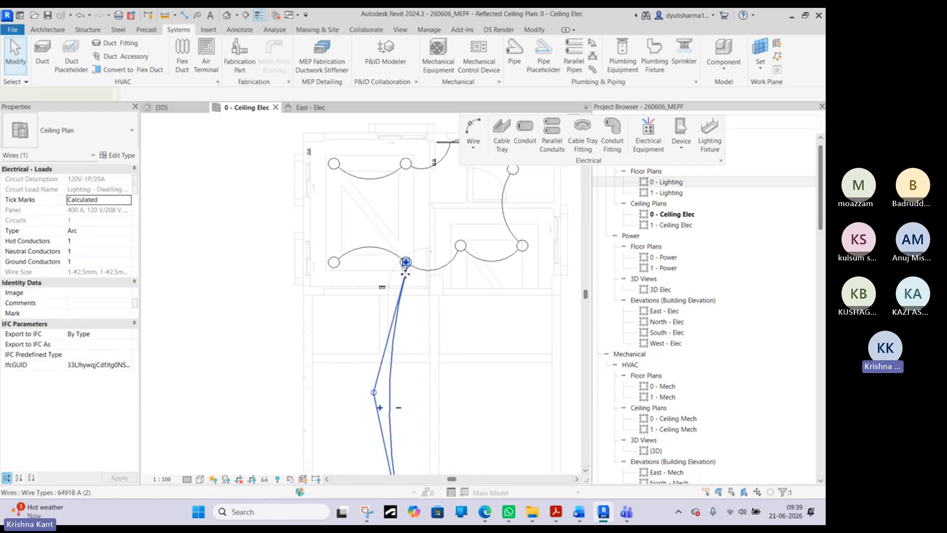
pyautogui.moveTo(405, 272); pyautogui.dragTo(334, 264)
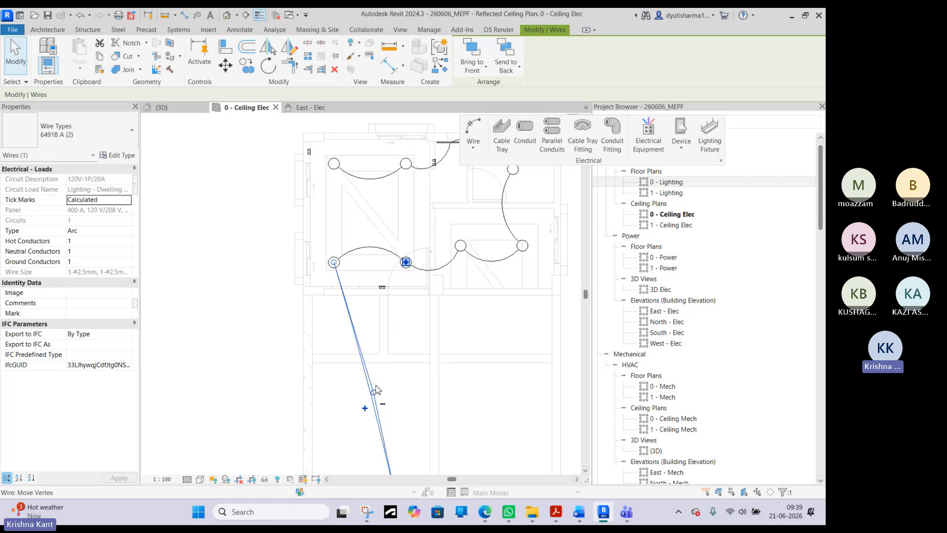
pyautogui.moveTo(376, 391); pyautogui.dragTo(407, 376)
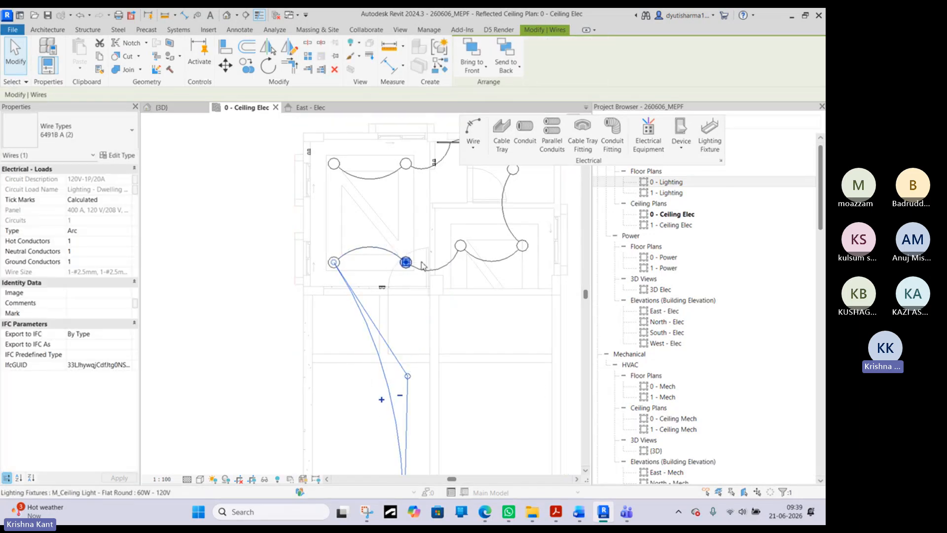
pyautogui.moveTo(503, 166); pyautogui.dragTo(473, 231, button='middle')
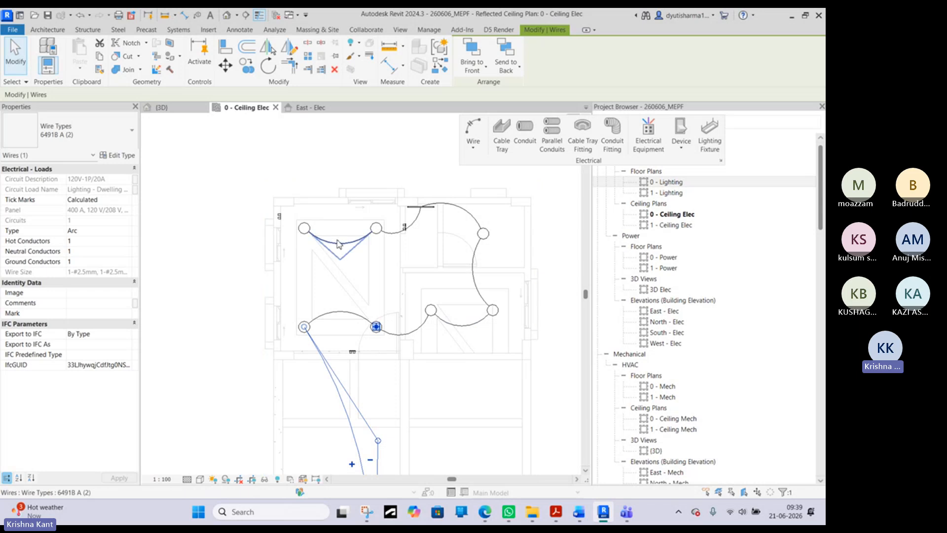
pyautogui.press('Escape')
pyautogui.scroll(-3, 402, 380)
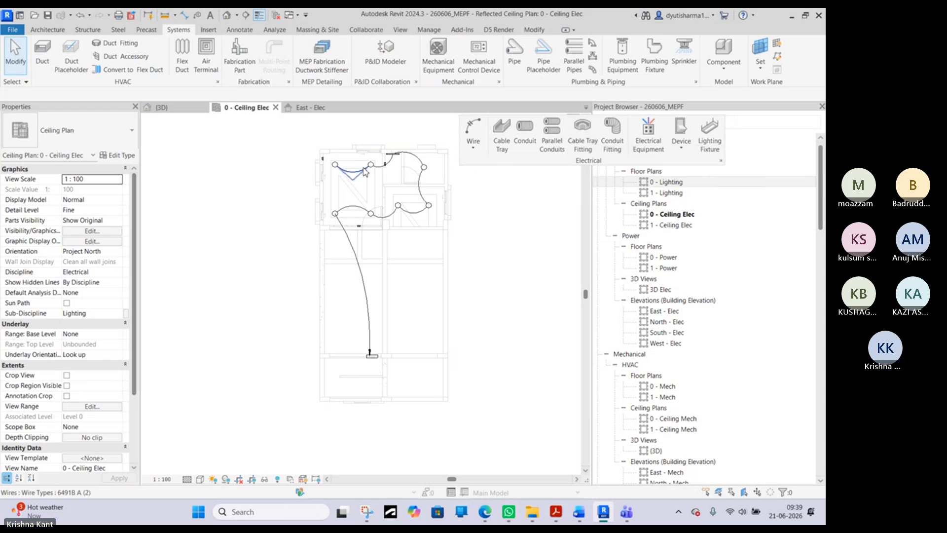
# - Create a switch system from the two lower ceiling lights in the left room
pyautogui.scroll(3, 368, 179)
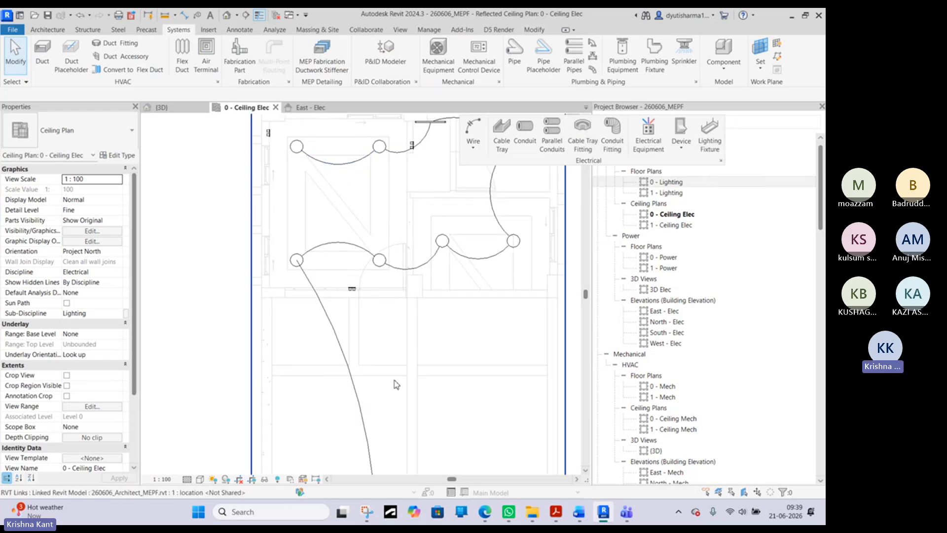
pyautogui.scroll(-3, 394, 384)
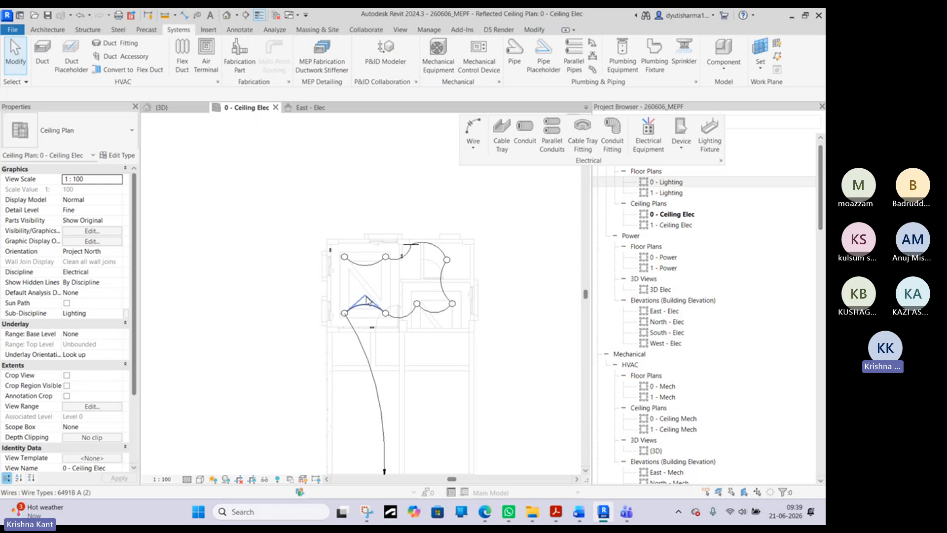
pyautogui.scroll(2, 367, 301)
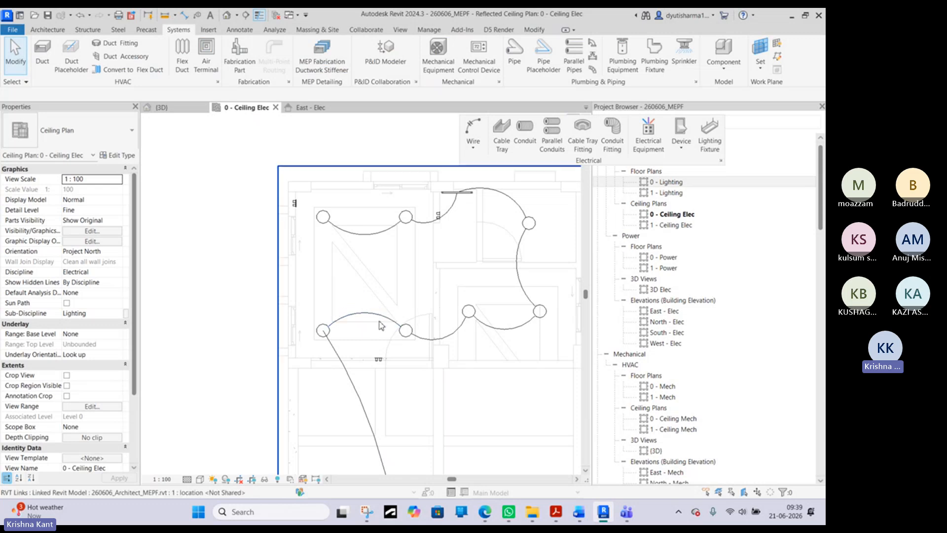
pyautogui.moveTo(378, 326); pyautogui.dragTo(328, 295, button='middle')
pyautogui.scroll(2, 328, 326)
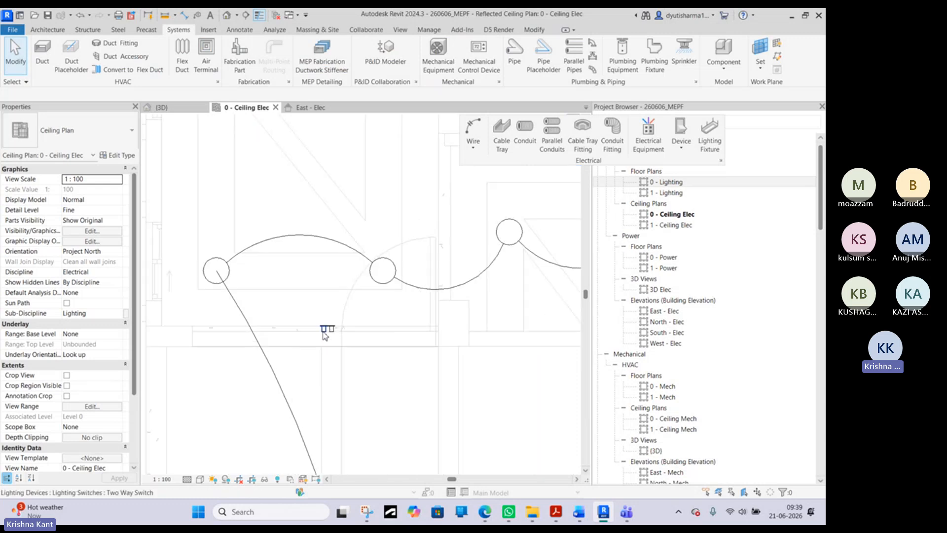
pyautogui.click(326, 331)
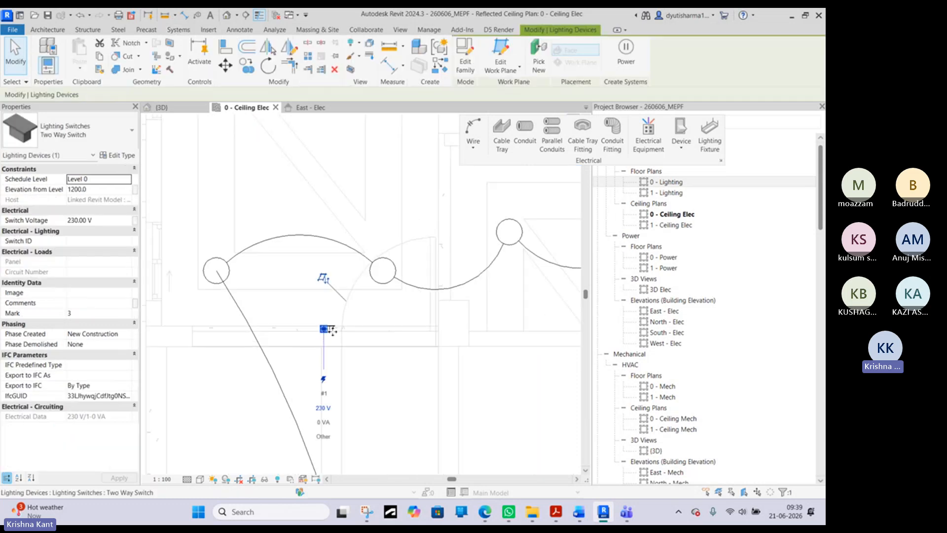
pyautogui.click(383, 271)
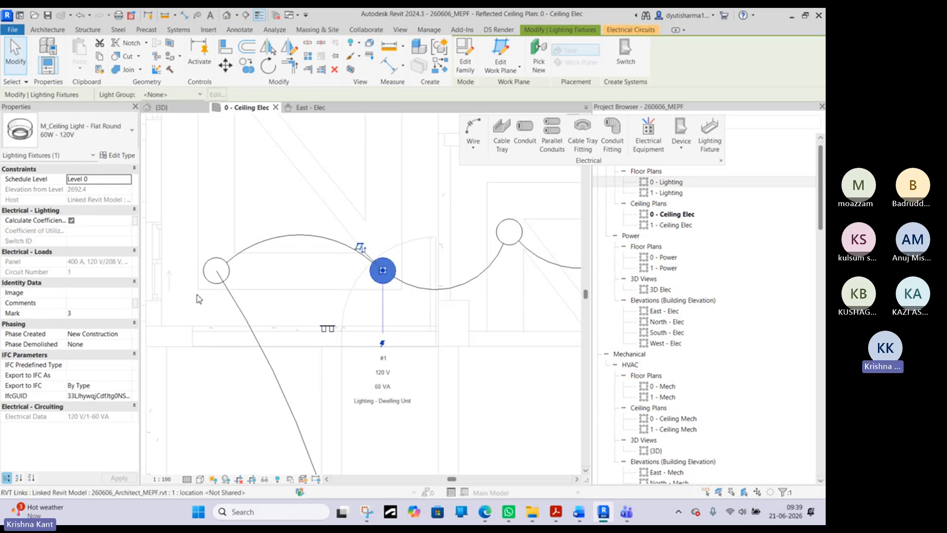
pyautogui.keyDown('ctrl'); pyautogui.click(216, 270); pyautogui.keyUp('ctrl')
pyautogui.moveTo(250, 231); pyautogui.dragTo(219, 305, button='middle')
pyautogui.scroll(-2, 219, 305)
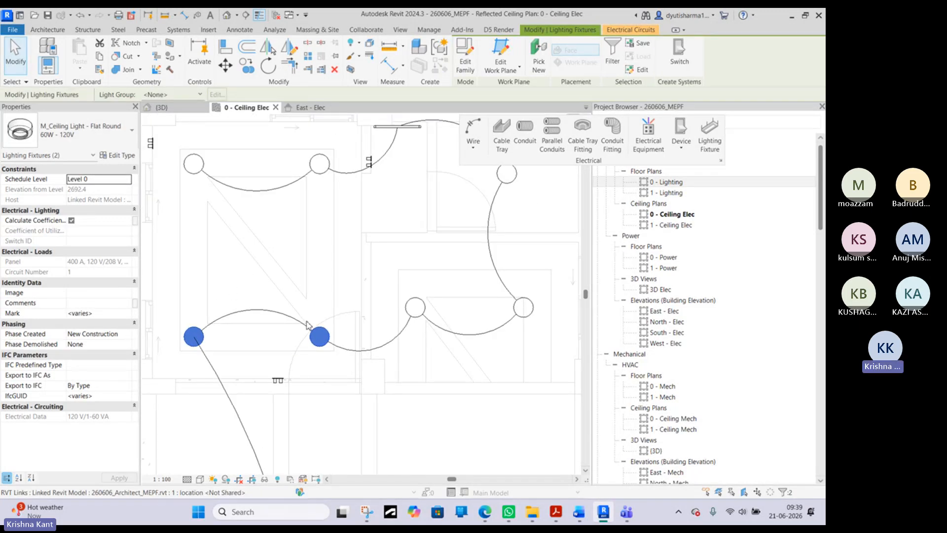
pyautogui.scroll(5, 292, 380)
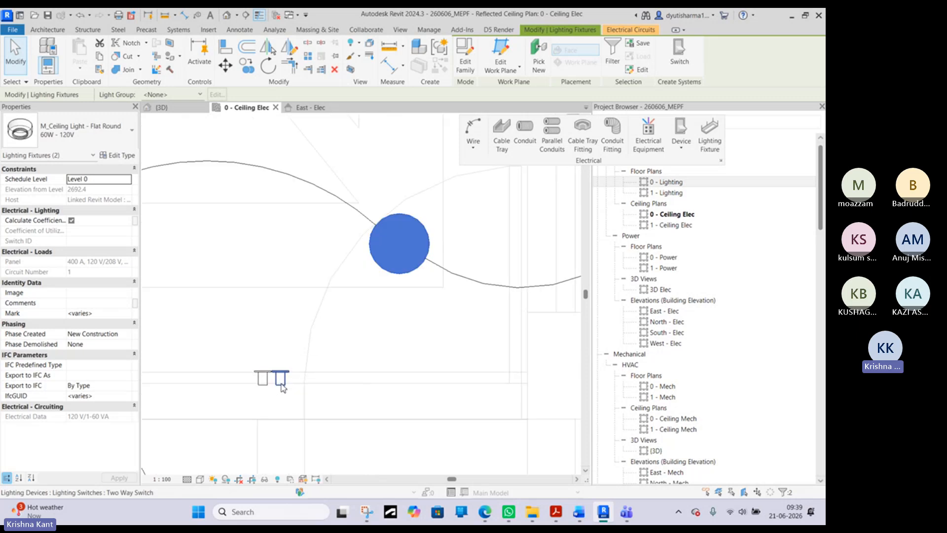
pyautogui.scroll(-5, 288, 387)
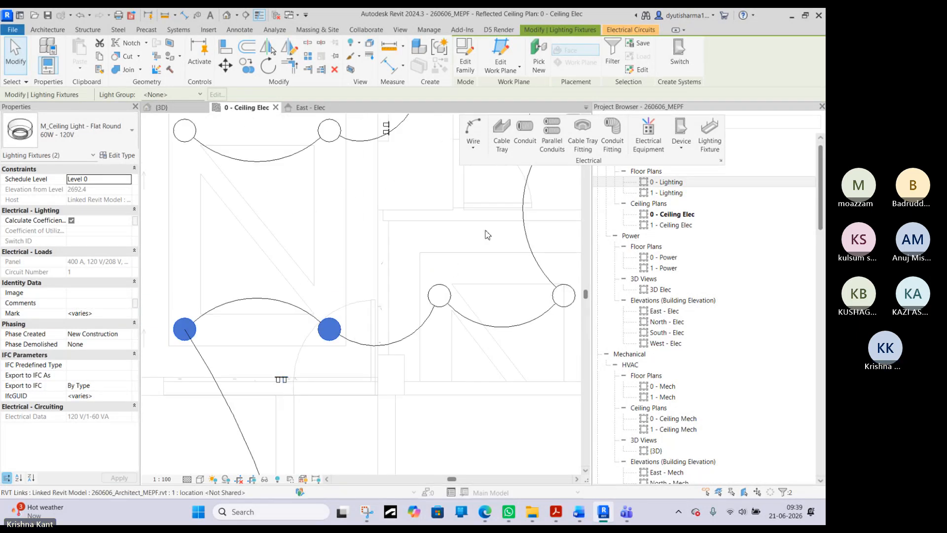
pyautogui.click(679, 58)
# - Examine the right-hand two way switch on the wall below the left room's lower lights
pyautogui.scroll(4, 277, 381)
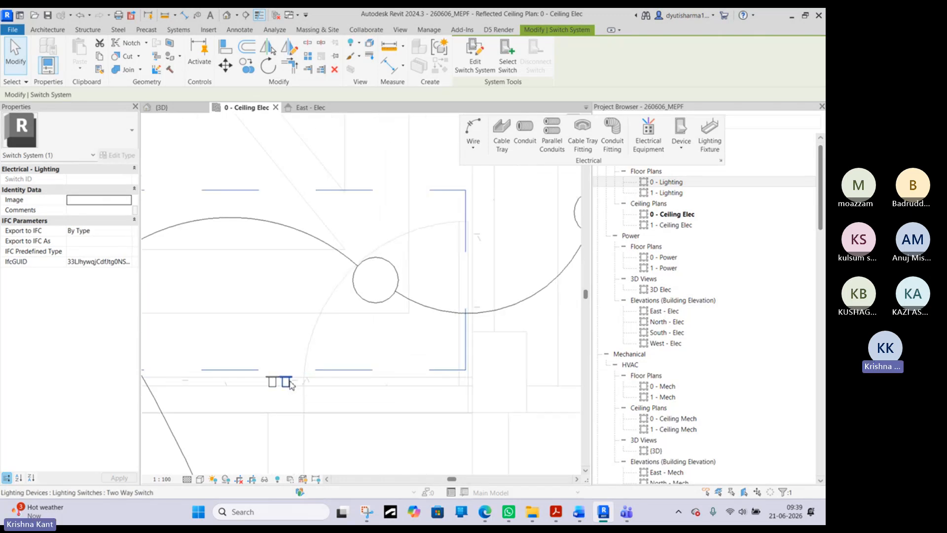
pyautogui.click(288, 381)
pyautogui.scroll(-2, 296, 379)
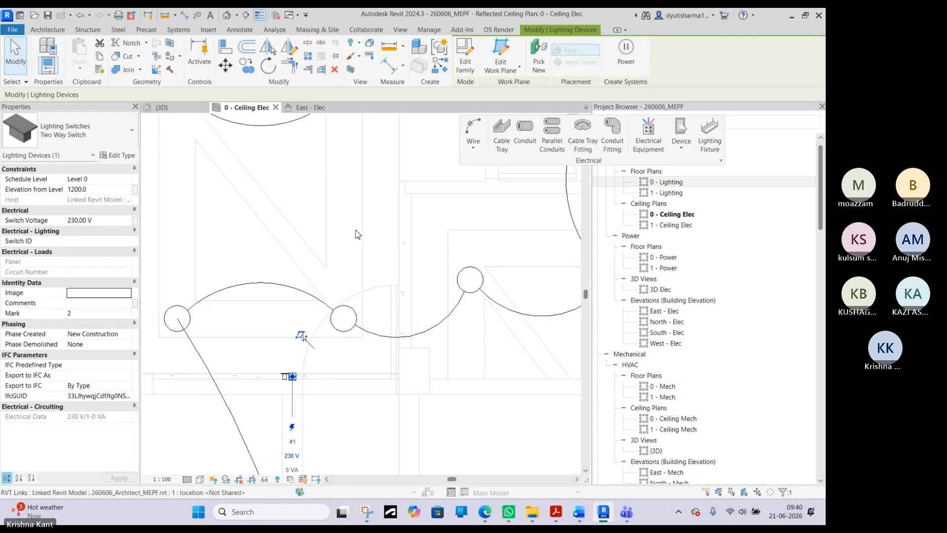
pyautogui.moveTo(359, 235); pyautogui.dragTo(369, 313, button='middle')
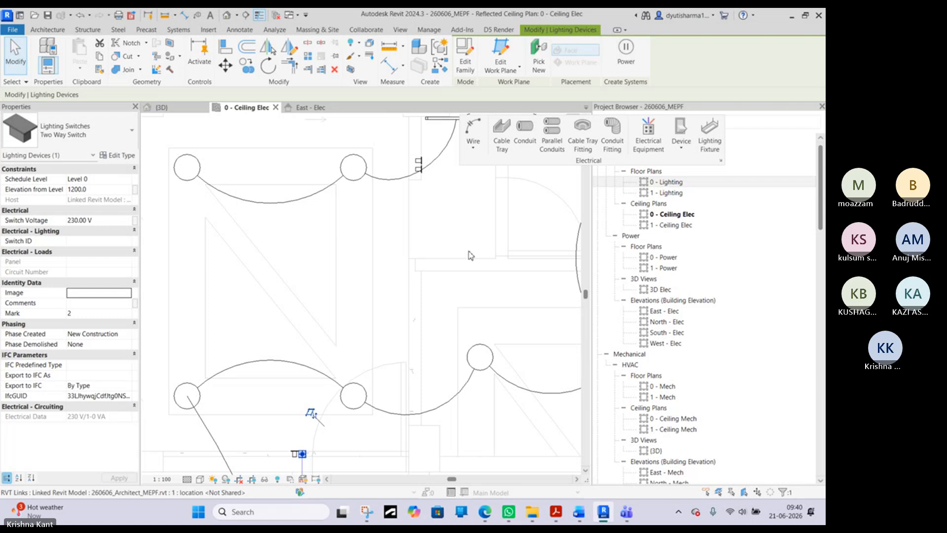
pyautogui.click(335, 359)
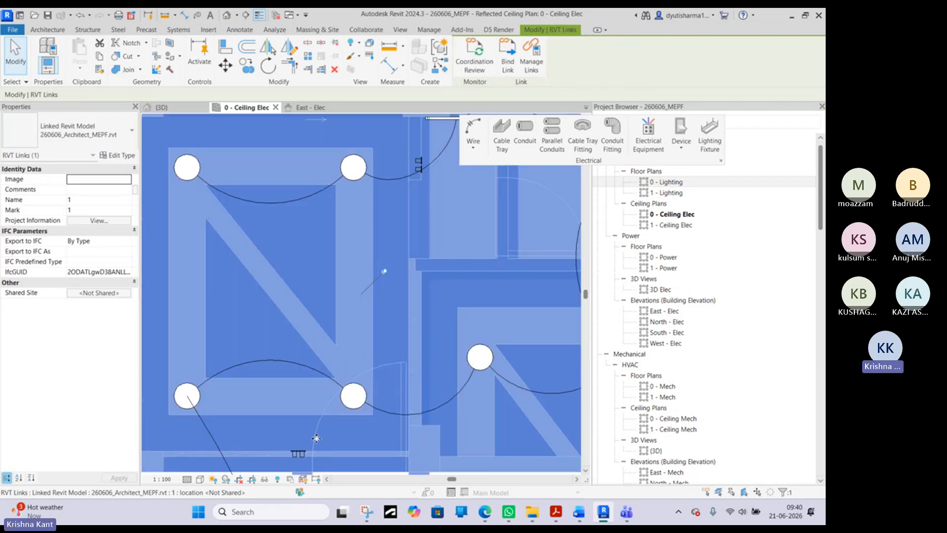
pyautogui.press('Escape')
# - Cycle through the overlapping elements at the right-hand two way switch to check for a connected switch system
pyautogui.press('Tab')
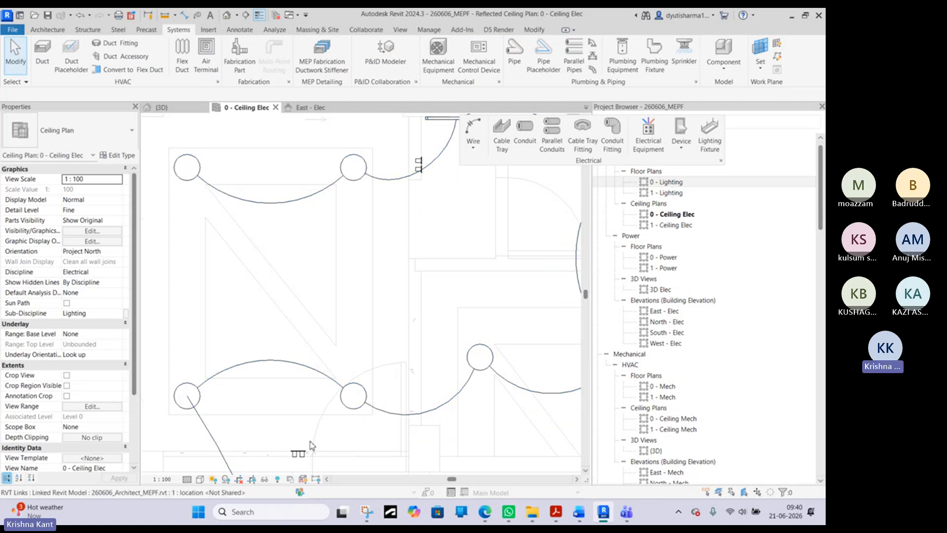
pyautogui.press('Tab')
pyautogui.press('Tab')
pyautogui.press('Tab')
pyautogui.press('Tab')
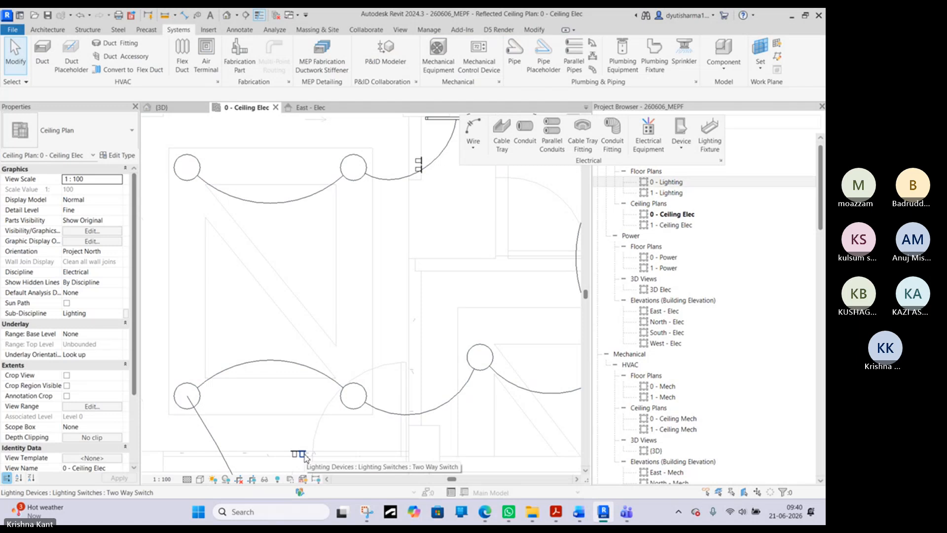
pyautogui.press('Tab')
pyautogui.press('Tab')
pyautogui.press('Tab')
pyautogui.press('Tab')
pyautogui.press('Tab')
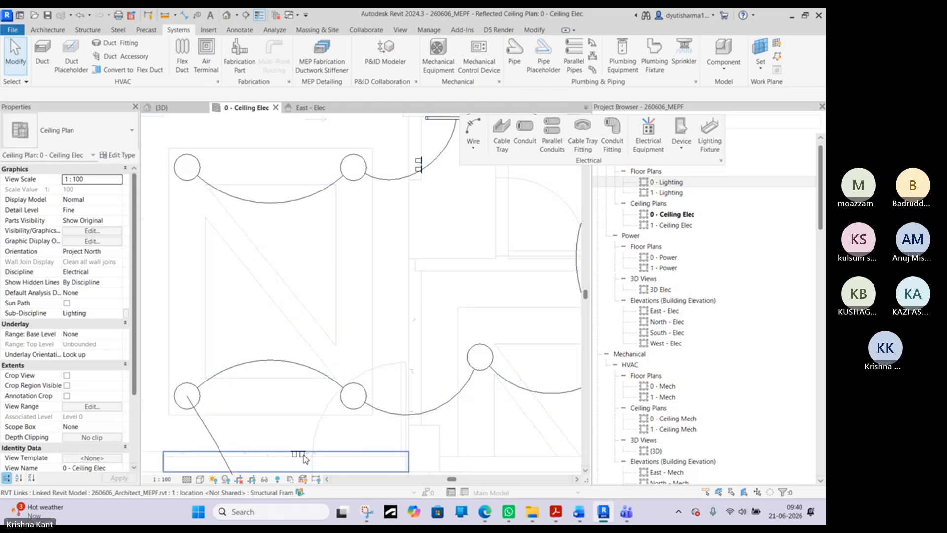
pyautogui.press('Tab')
pyautogui.click(305, 458)
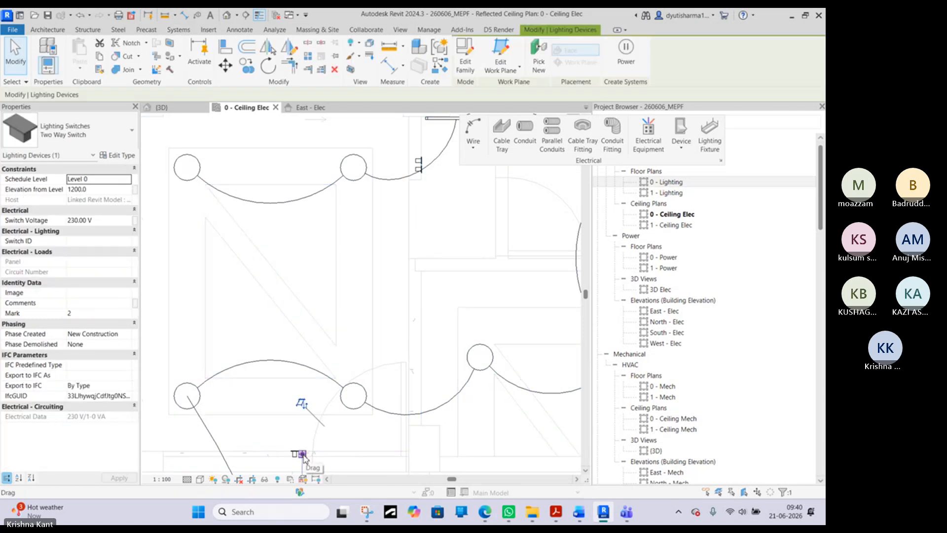
# - Assign the right-hand two way switch on the lower wall to the lower lights' switch system
pyautogui.click(354, 397)
pyautogui.click(196, 397)
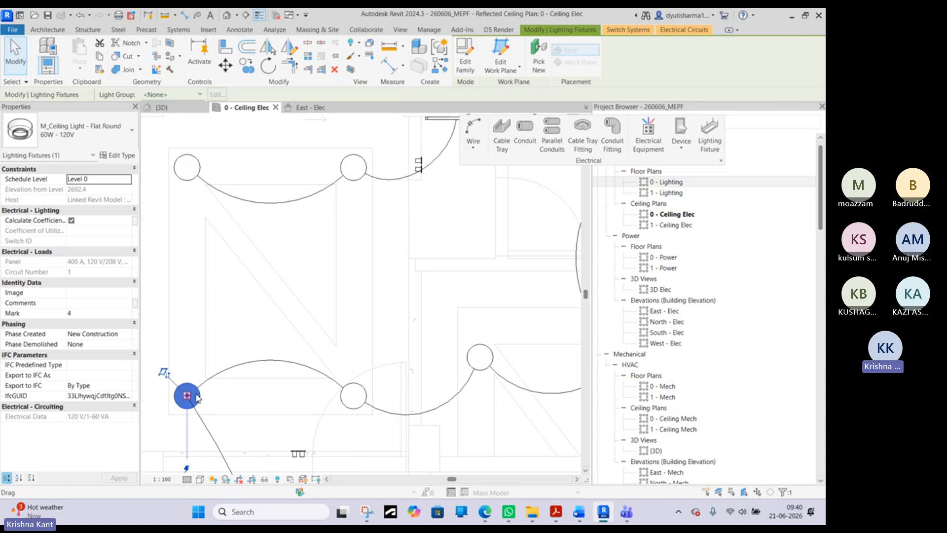
pyautogui.click(621, 33)
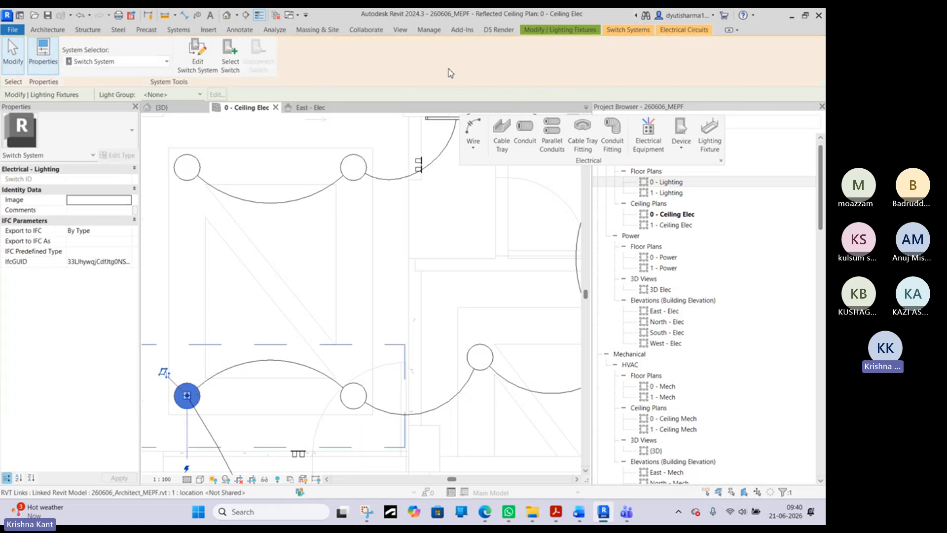
pyautogui.click(230, 62)
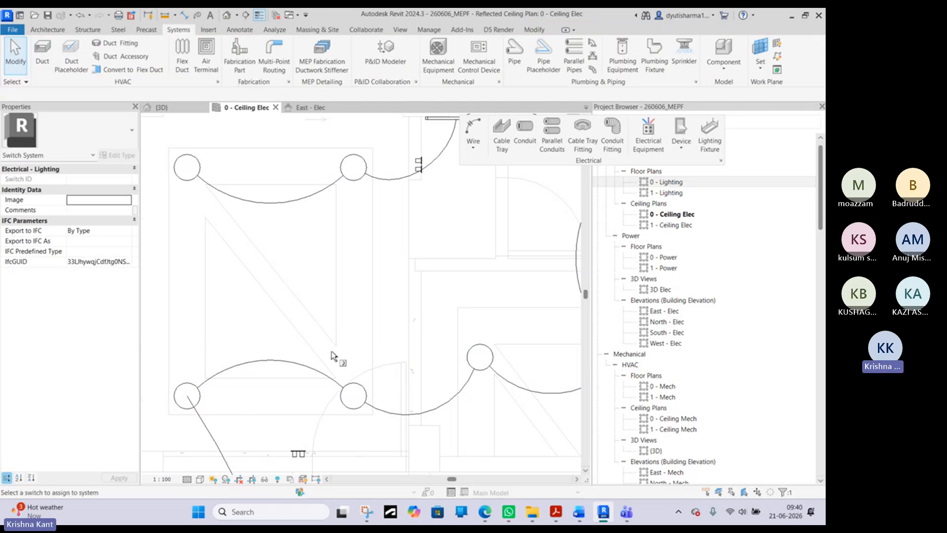
pyautogui.click(308, 459)
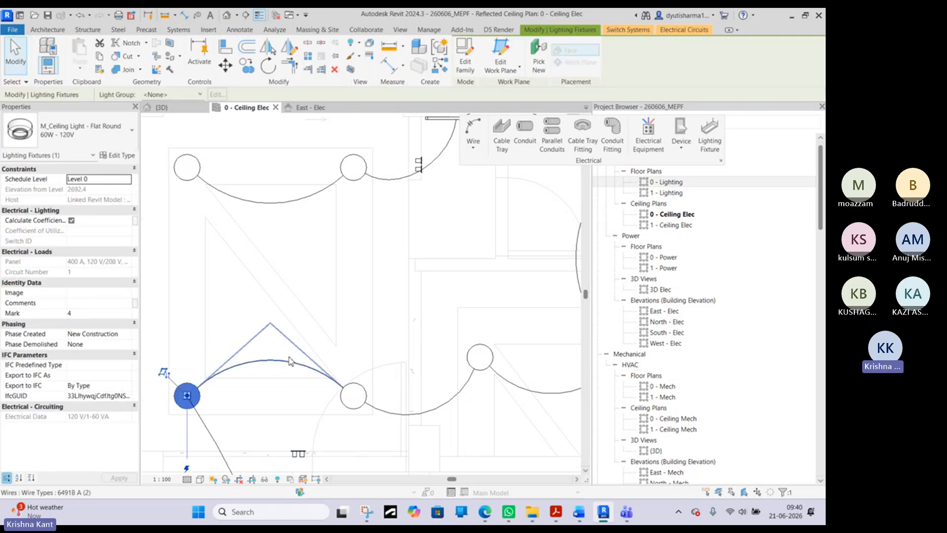
pyautogui.press('Escape')
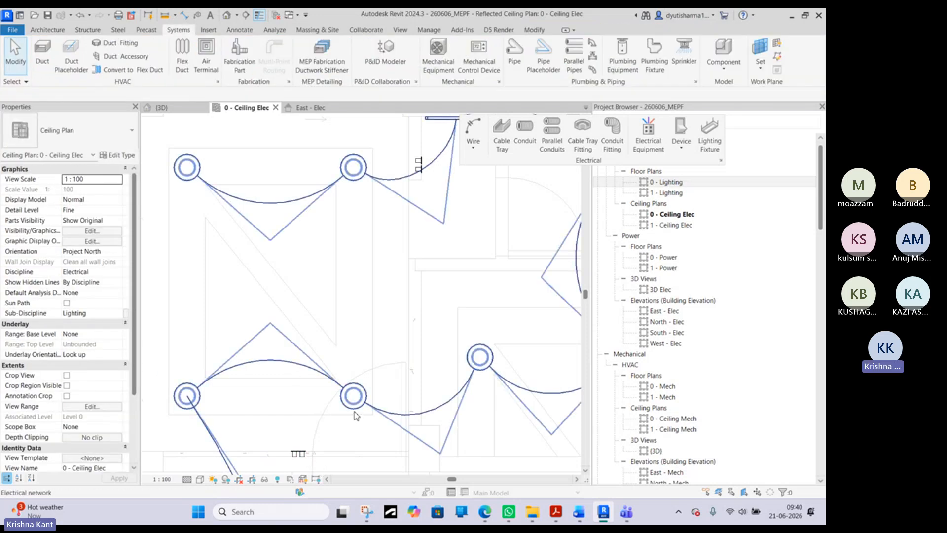
# - Select the whole lower switch system with its switch and two lights and review its switch system options
pyautogui.click(303, 454)
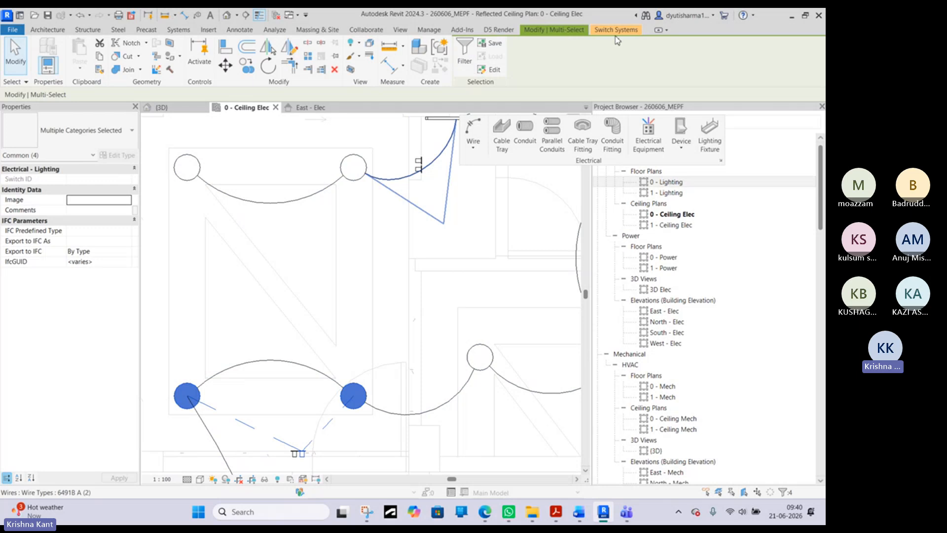
pyautogui.click(616, 30)
pyautogui.click(554, 30)
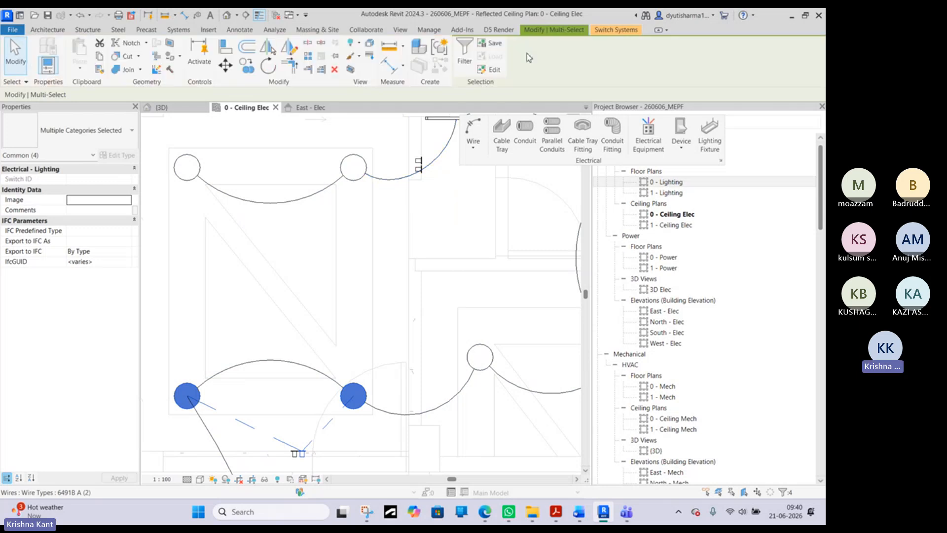
pyautogui.click(341, 370)
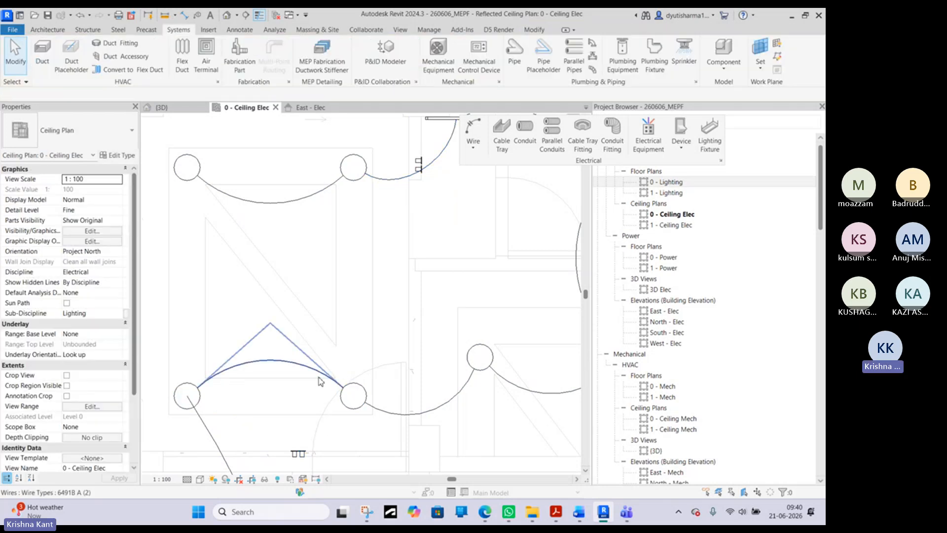
pyautogui.moveTo(301, 455); pyautogui.dragTo(368, 426, button='middle')
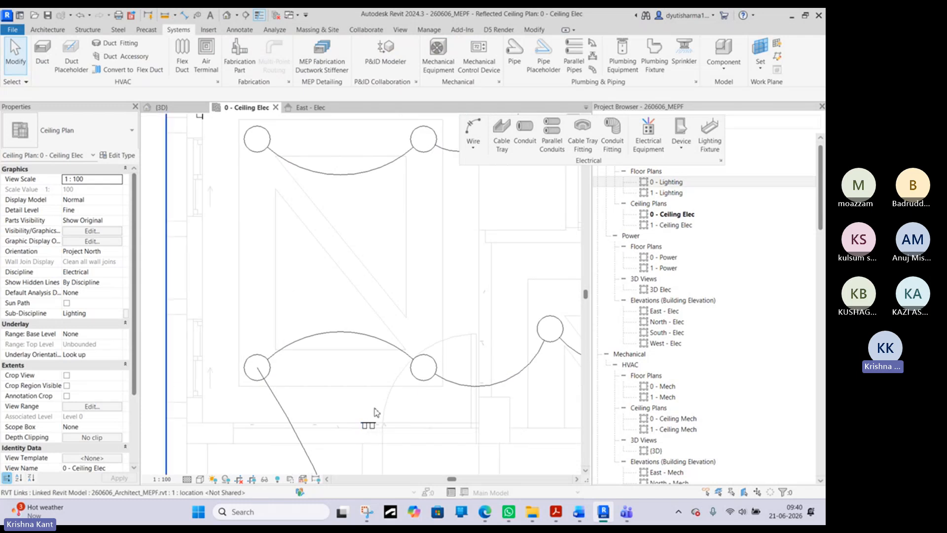
pyautogui.moveTo(379, 354); pyautogui.dragTo(374, 415, button='middle')
pyautogui.click(253, 194)
pyautogui.keyDown('ctrl'); pyautogui.click(417, 198); pyautogui.keyUp('ctrl')
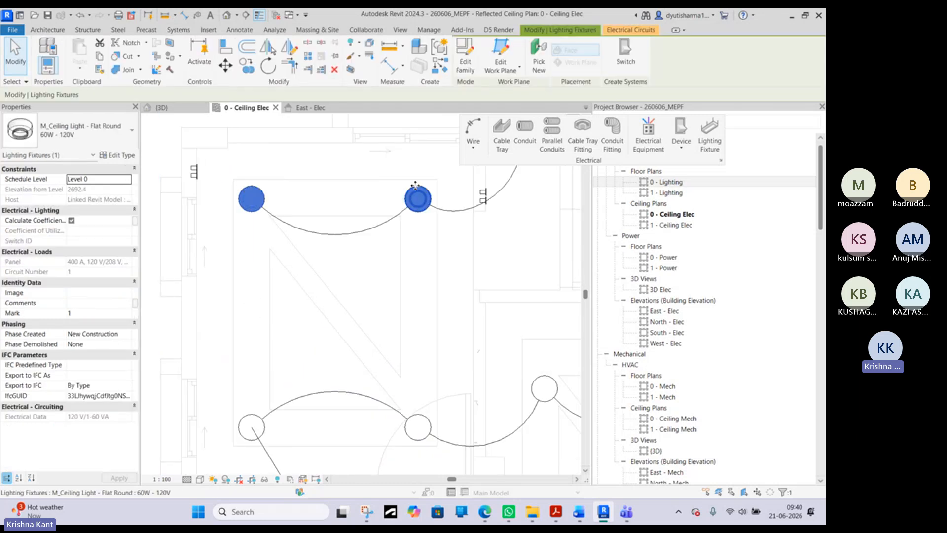
pyautogui.click(616, 30)
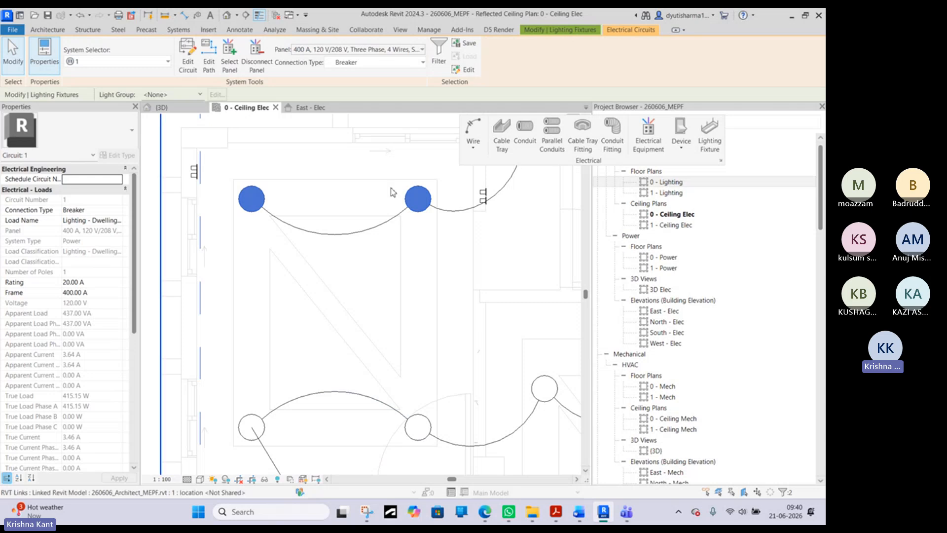
pyautogui.press('Escape')
# - Create a switch system from the two upper ceiling lights in the left room
pyautogui.click(418, 199)
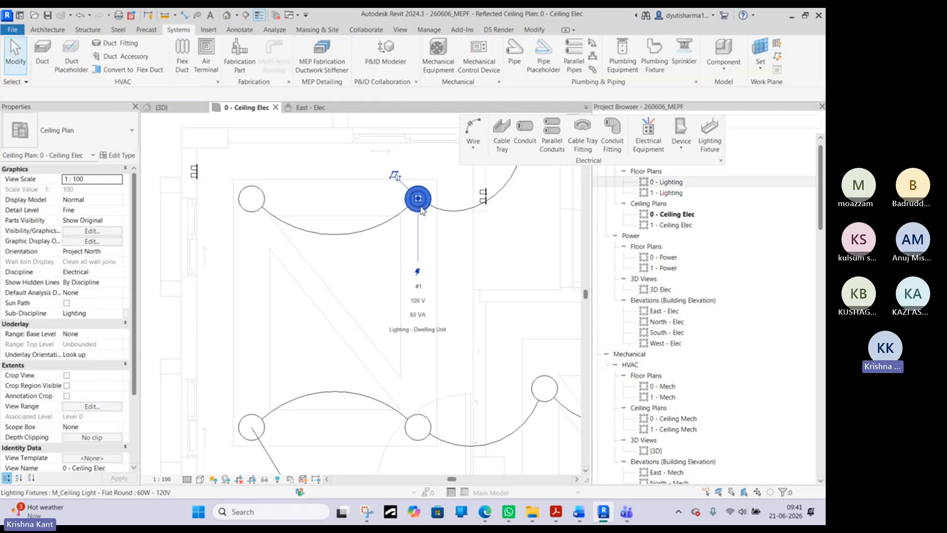
pyautogui.keyDown('ctrl'); pyautogui.click(238, 206); pyautogui.keyUp('ctrl')
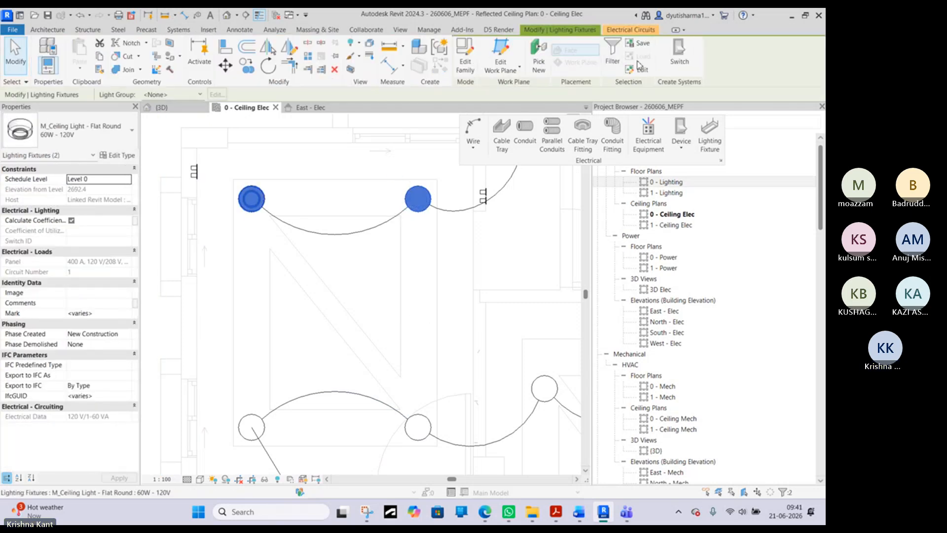
pyautogui.click(679, 60)
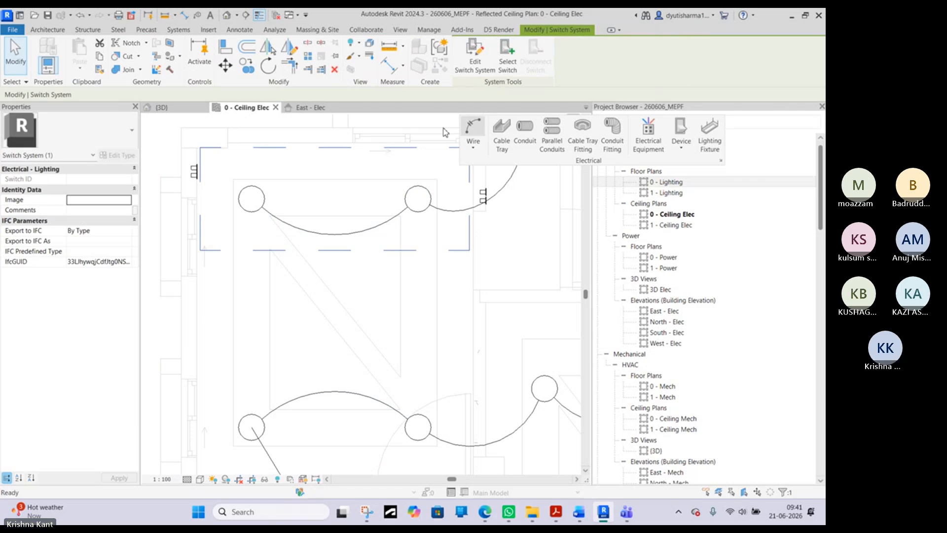
# - Assign the left-hand two way switch on the lower wall to the switch system of the two upper ceiling lights in the left room
pyautogui.scroll(-2, 346, 268)
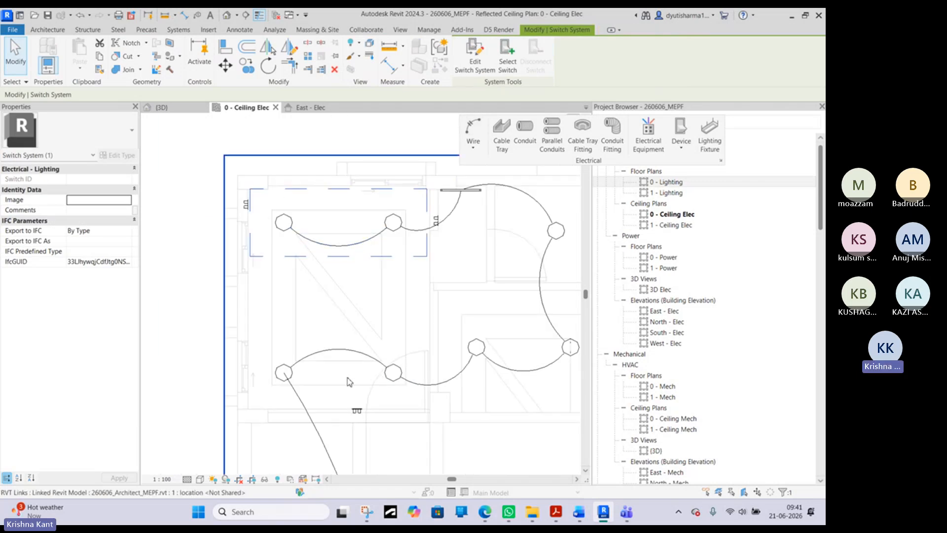
pyautogui.click(278, 225)
pyautogui.keyDown('ctrl'); pyautogui.click(400, 222); pyautogui.keyUp('ctrl')
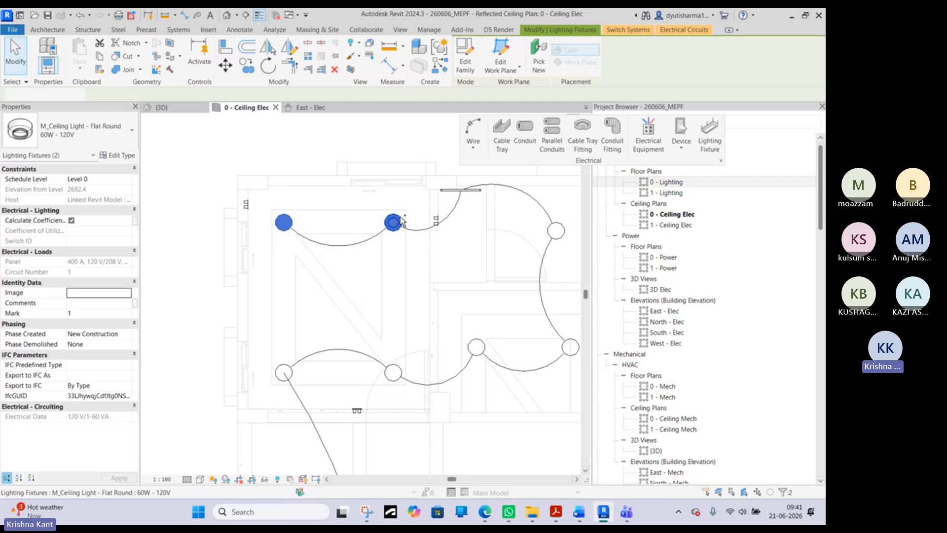
pyautogui.click(683, 29)
pyautogui.click(630, 30)
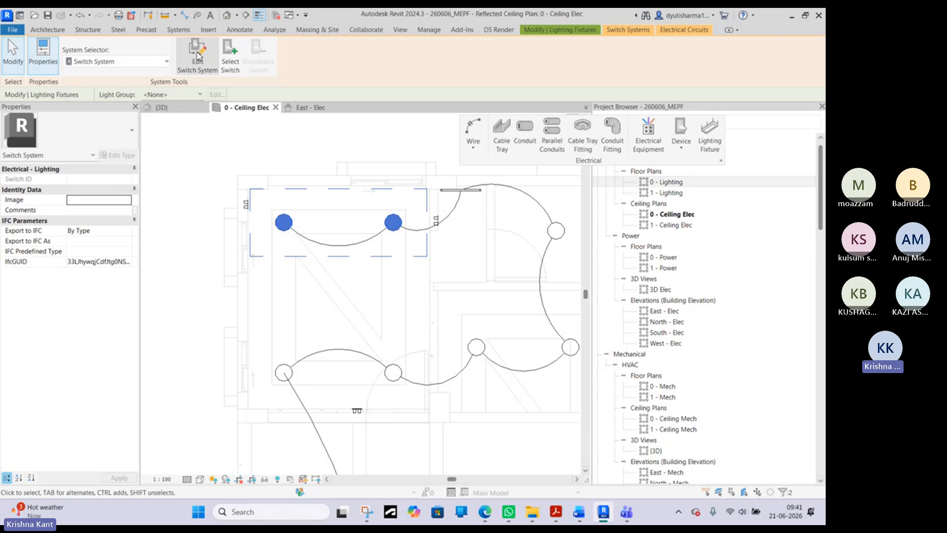
pyautogui.click(230, 51)
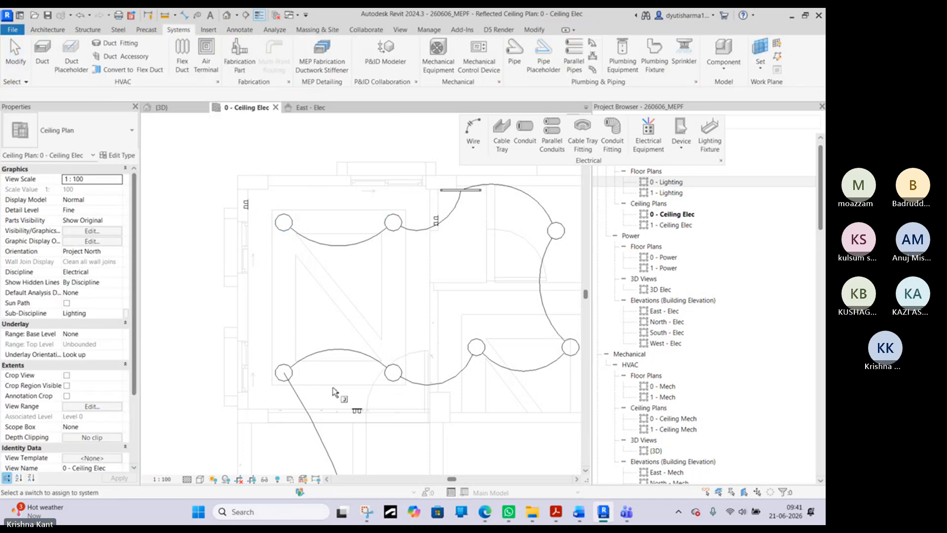
pyautogui.scroll(3, 355, 416)
pyautogui.click(356, 416)
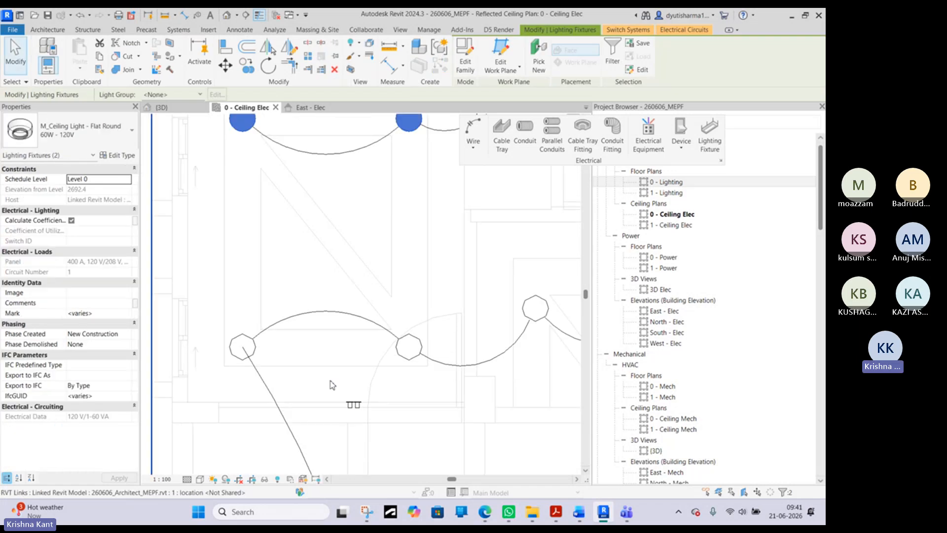
# - Reassign the two upper ceiling lights' switch system to the upper two way switch on the left wall
pyautogui.scroll(-3, 330, 382)
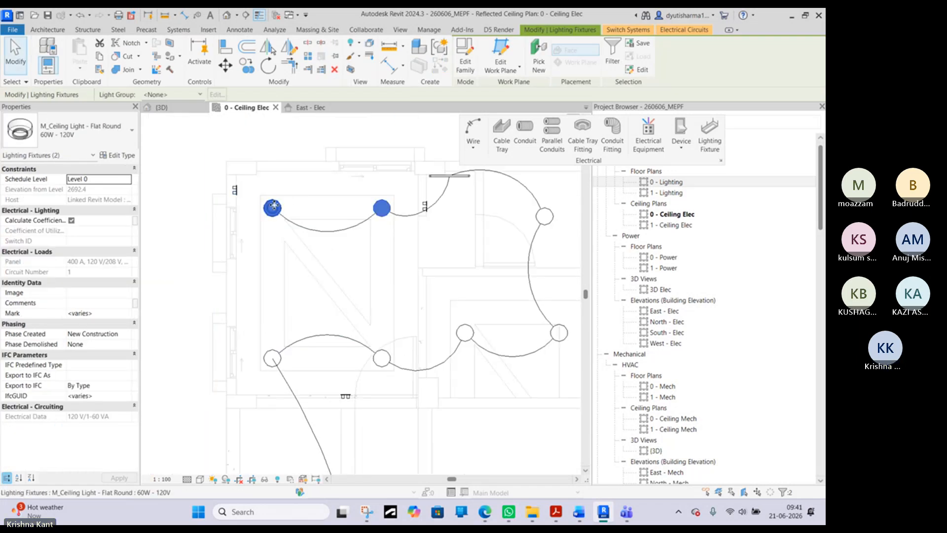
pyautogui.click(610, 31)
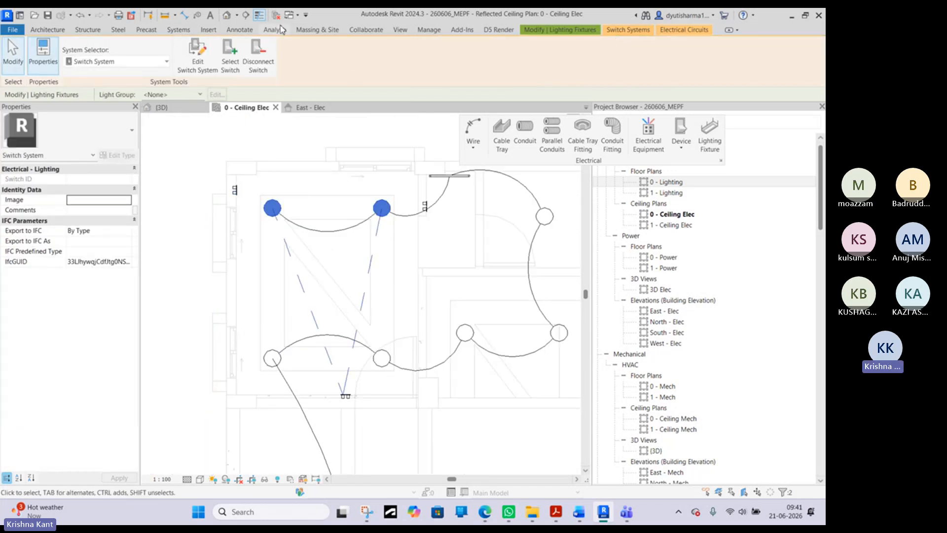
pyautogui.press('Escape')
pyautogui.scroll(5, 237, 190)
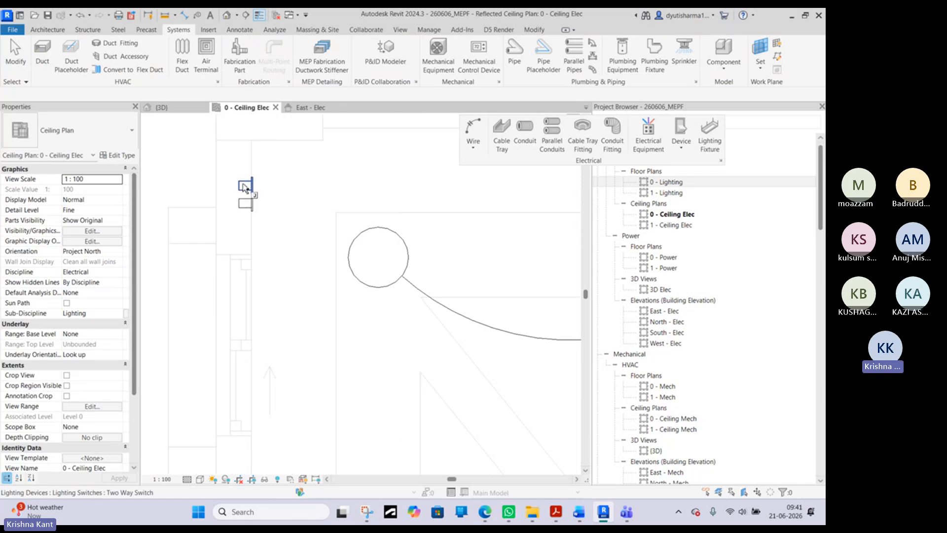
pyautogui.click(244, 186)
pyautogui.scroll(-1, 275, 190)
pyautogui.scroll(-2, 276, 194)
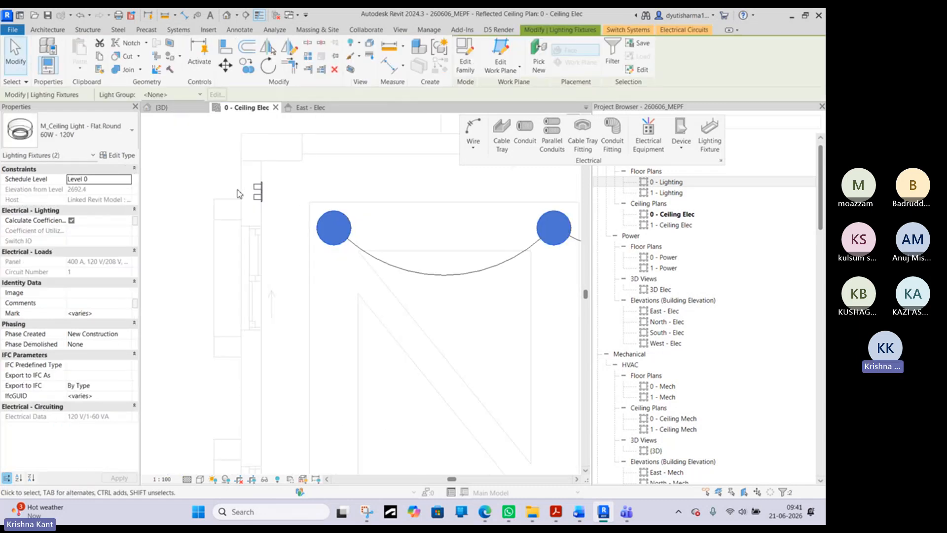
pyautogui.scroll(-3, 257, 192)
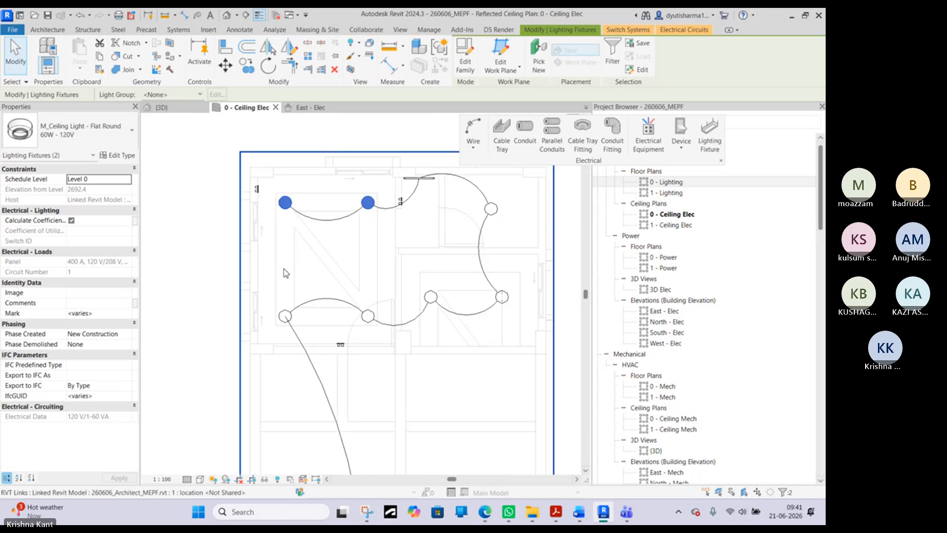
# - Examine the lower-wall two way switch by selecting its connected switch system with the two lower lights, and clear the selection
pyautogui.scroll(3, 322, 351)
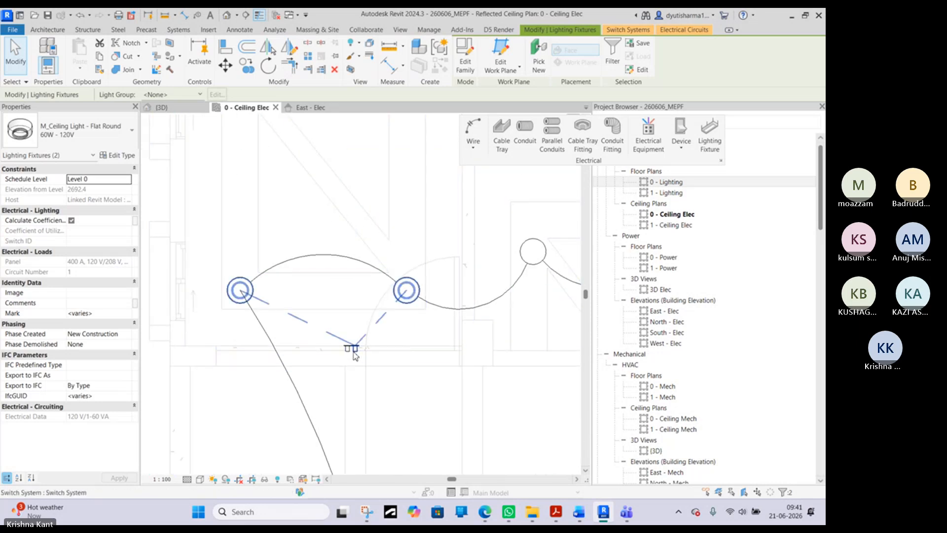
pyautogui.scroll(-3, 355, 354)
pyautogui.moveTo(284, 216); pyautogui.dragTo(249, 280, button='middle')
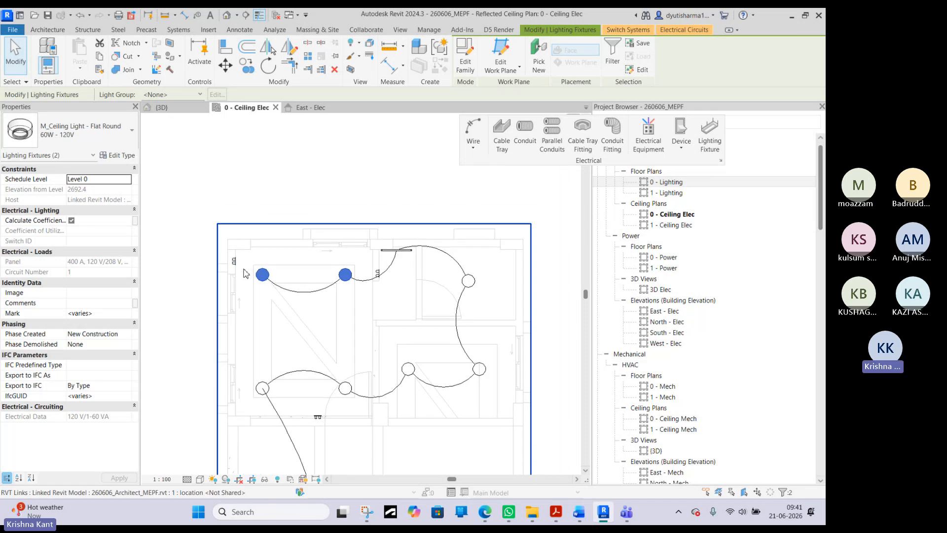
pyautogui.press('Escape')
pyautogui.scroll(2, 238, 273)
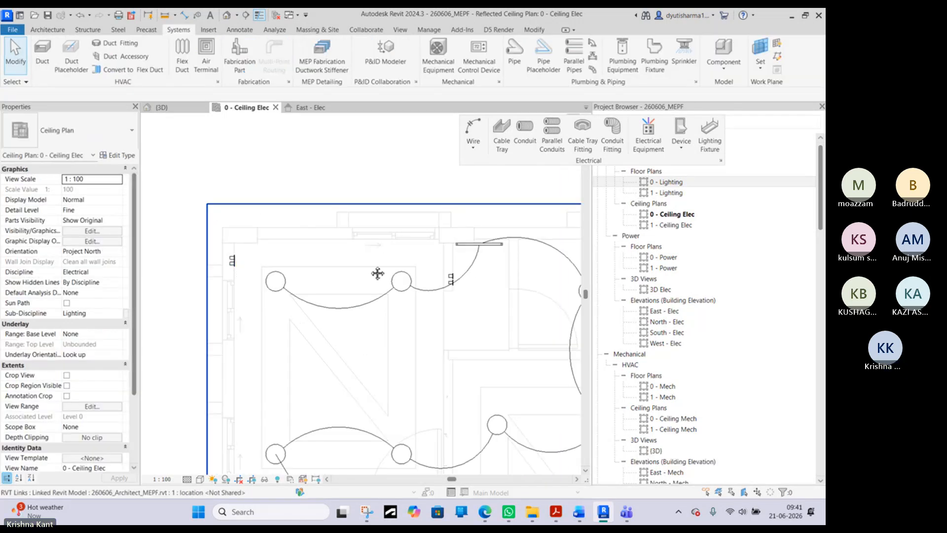
pyautogui.moveTo(378, 273); pyautogui.dragTo(344, 220, button='middle')
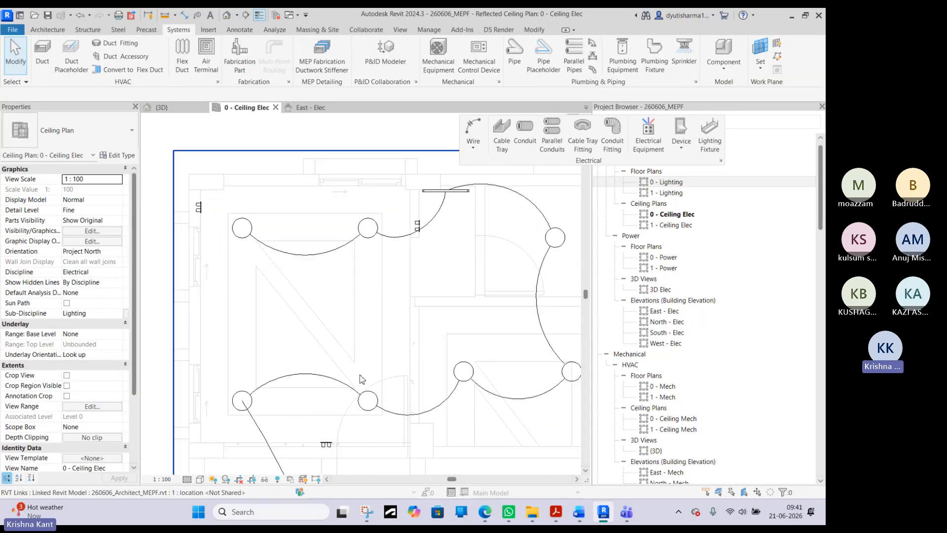
pyautogui.press('Tab')
pyautogui.click(331, 447)
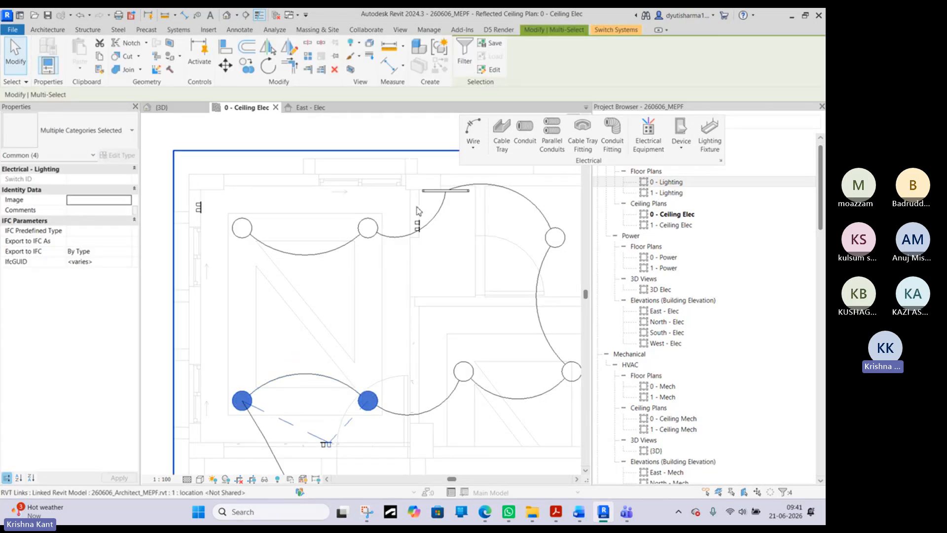
pyautogui.scroll(-3, 316, 320)
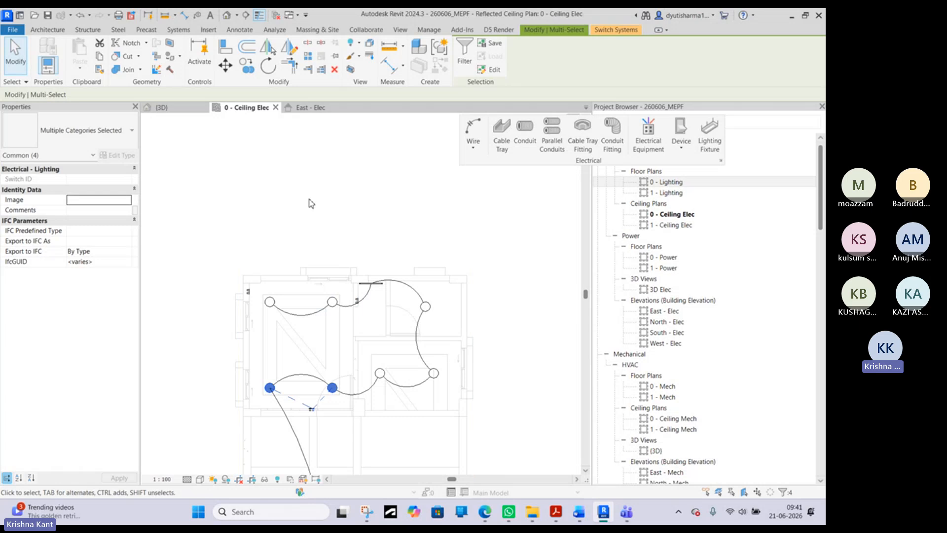
pyautogui.scroll(3, 324, 419)
pyautogui.moveTo(236, 178); pyautogui.dragTo(297, 354, button='middle')
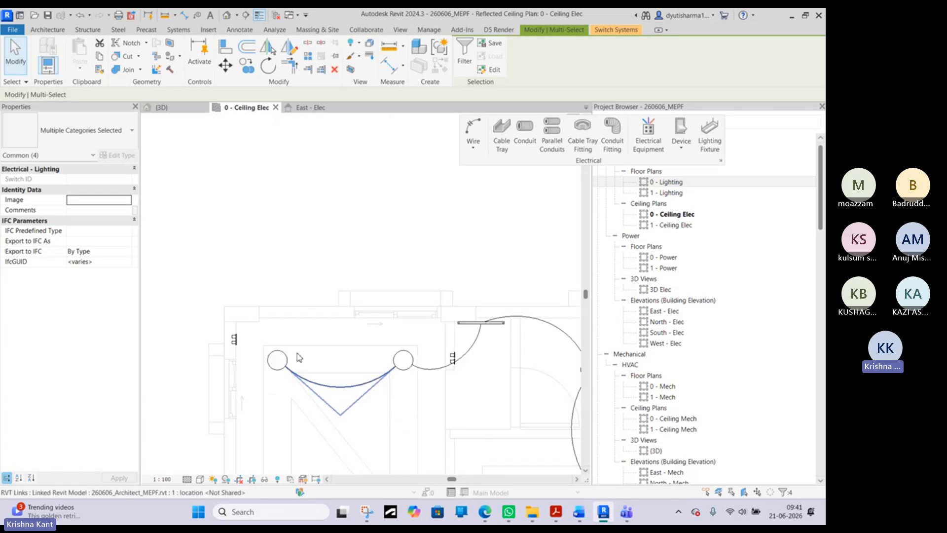
pyautogui.press('Escape')
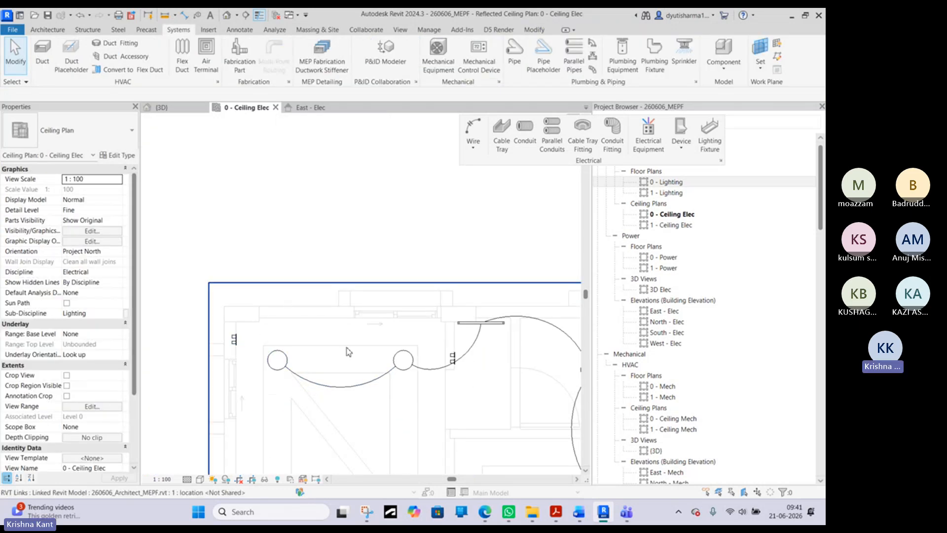
# - Set the ceiling plan's detail level to Medium and its view scale to 1:50 so the switch symbols display smaller
pyautogui.moveTo(304, 298); pyautogui.dragTo(322, 259, button='middle')
pyautogui.scroll(-2, 323, 259)
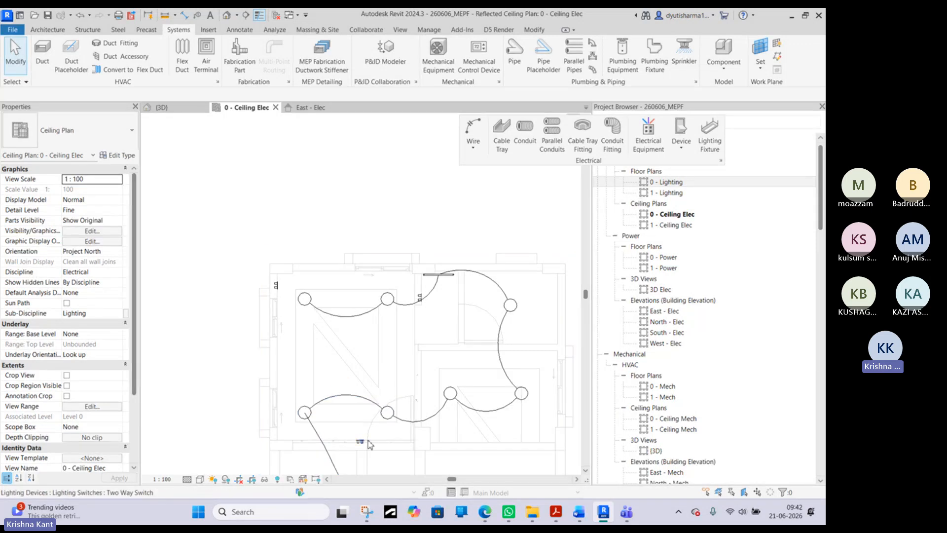
pyautogui.click(187, 479)
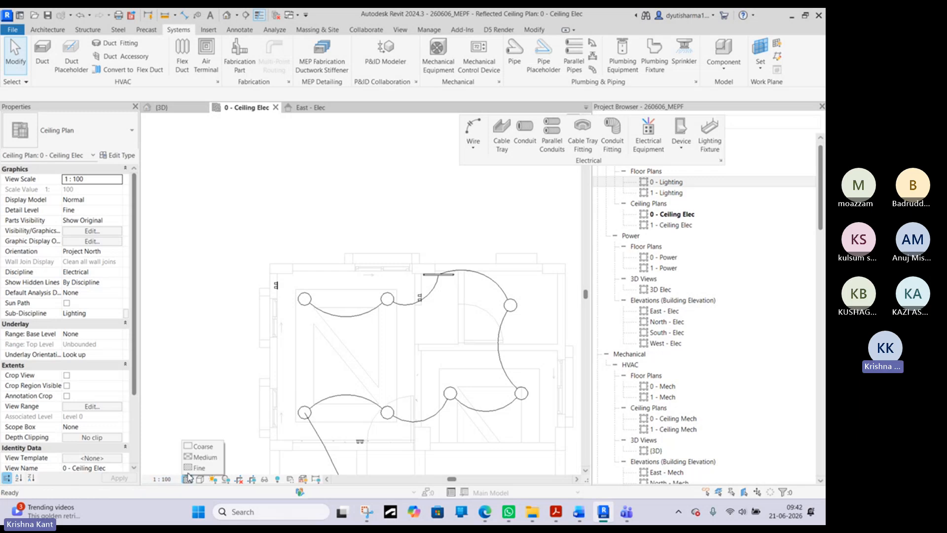
pyautogui.click(200, 456)
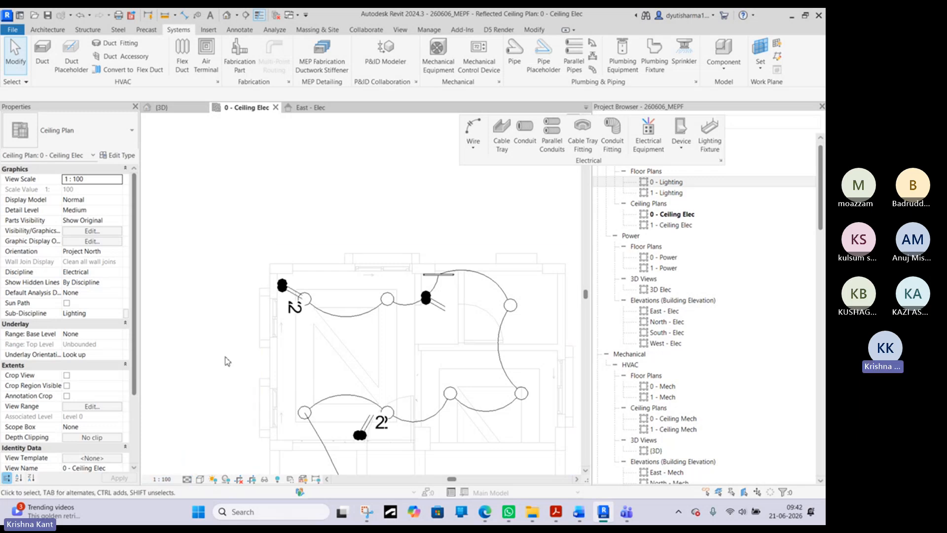
pyautogui.scroll(2, 364, 428)
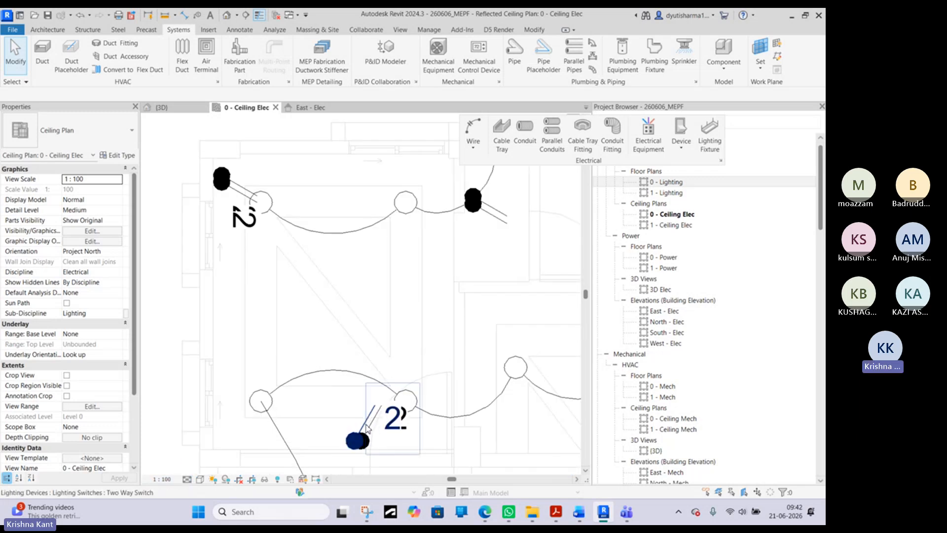
pyautogui.click(162, 479)
pyautogui.click(170, 400)
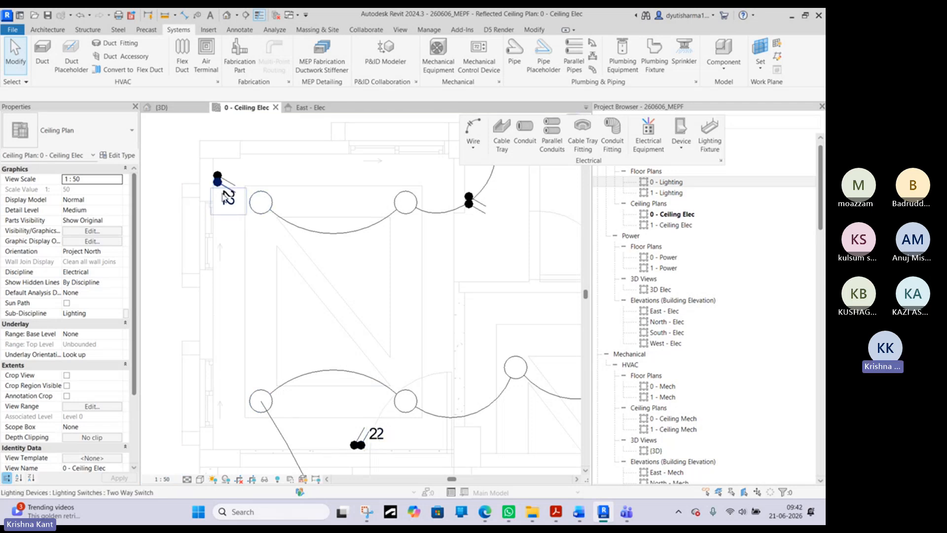
# - Select the upper one way switch on the wall between the left room and the strip uplight to review its properties
pyautogui.scroll(1, 469, 195)
pyautogui.scroll(2, 470, 195)
pyautogui.click(470, 197)
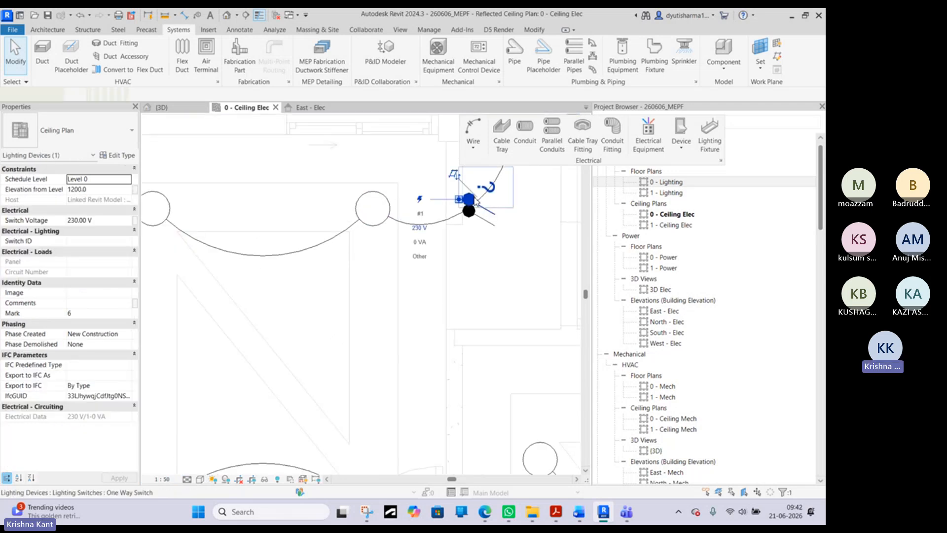
pyautogui.scroll(1, 471, 207)
pyautogui.moveTo(474, 235); pyautogui.dragTo(445, 329, button='middle')
pyautogui.scroll(-5, 440, 337)
pyautogui.click(411, 245)
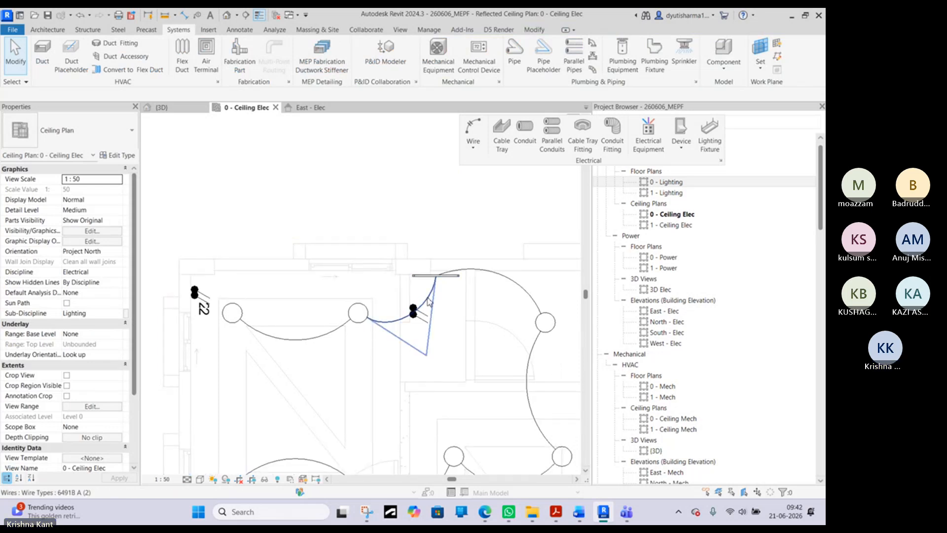
pyautogui.scroll(2, 417, 310)
pyautogui.click(415, 306)
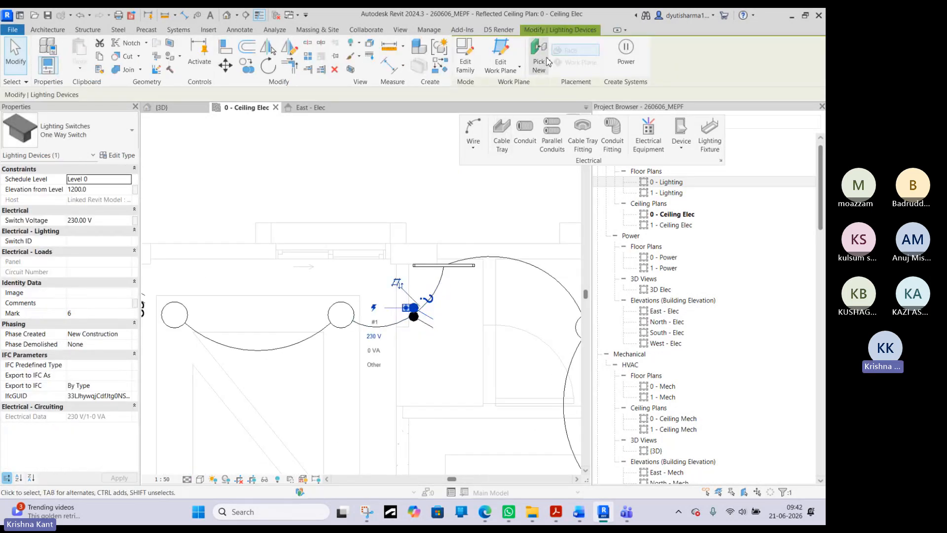
pyautogui.press('Escape')
# - Create a switch system for the strip uplight and assign the upper one way switch beside it
pyautogui.click(473, 264)
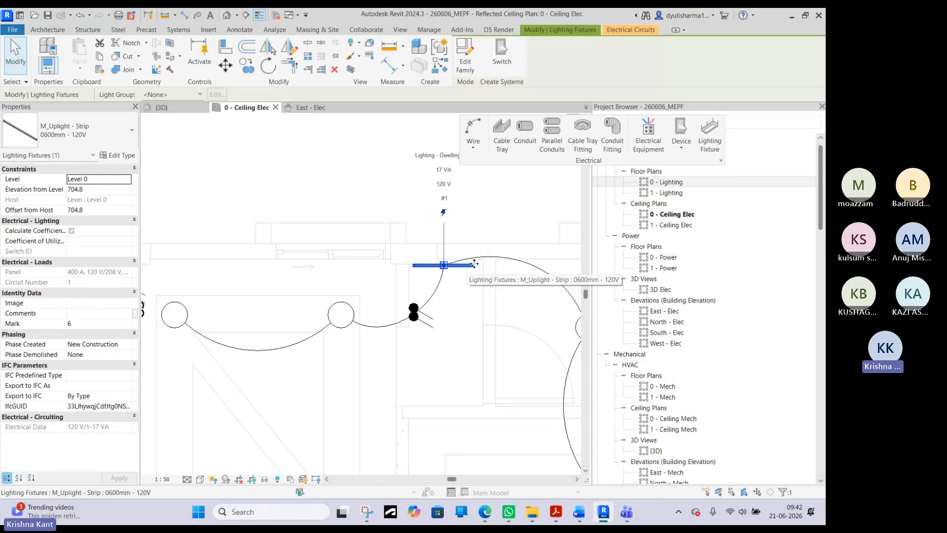
pyautogui.click(502, 56)
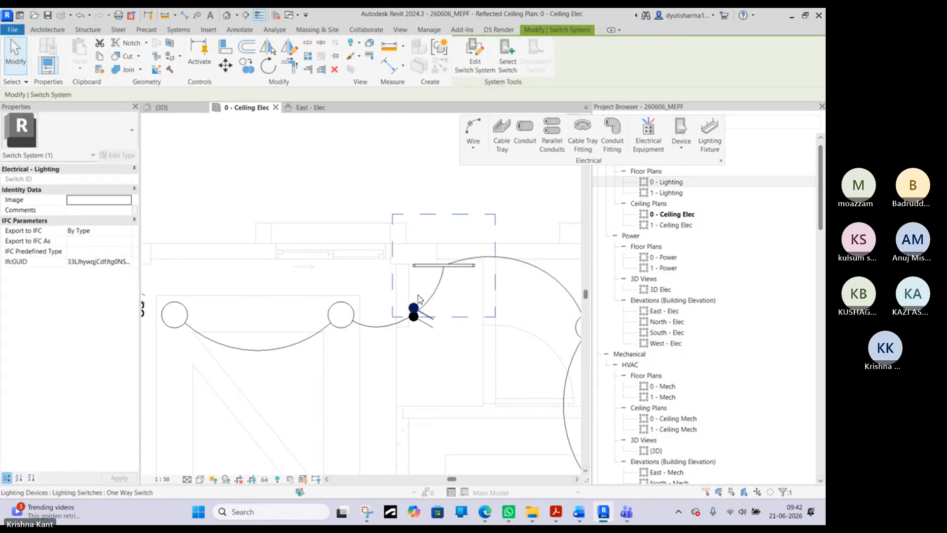
pyautogui.click(505, 65)
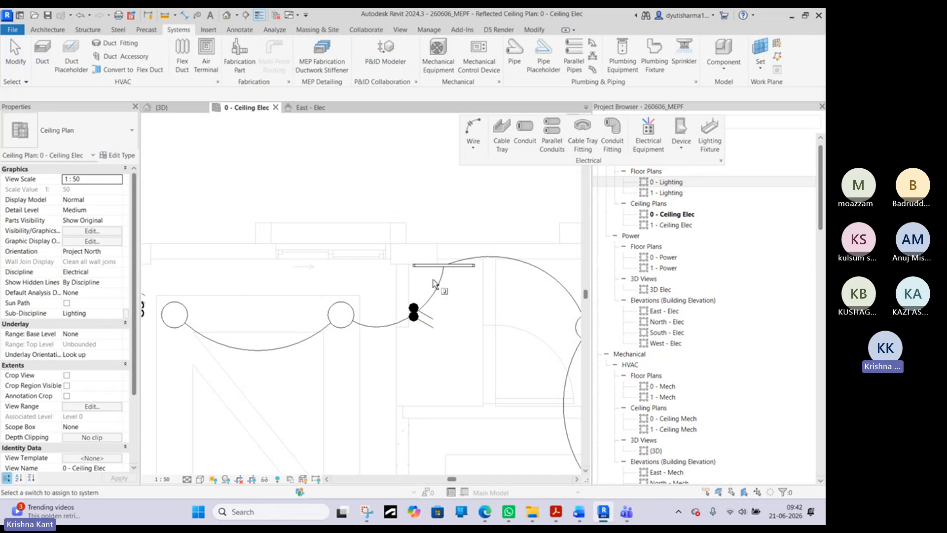
pyautogui.click(415, 311)
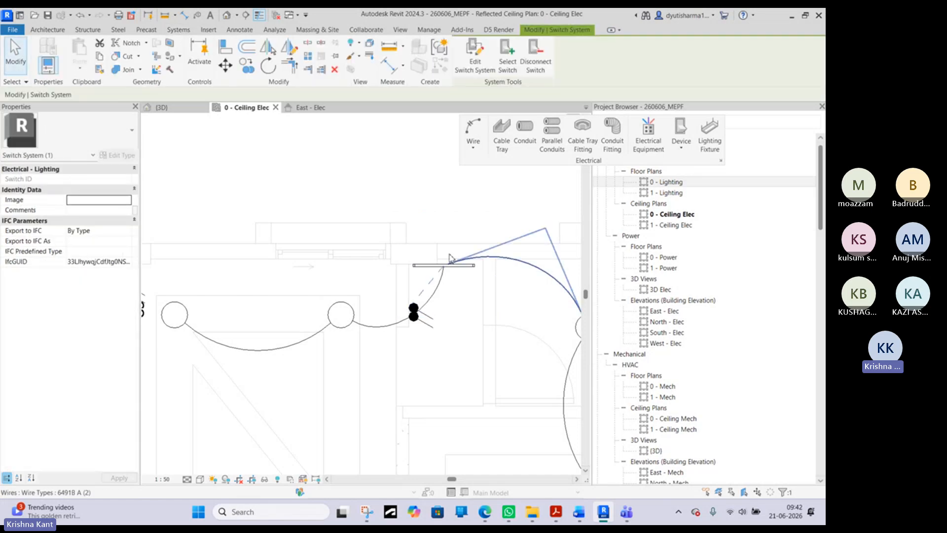
pyautogui.click(420, 180)
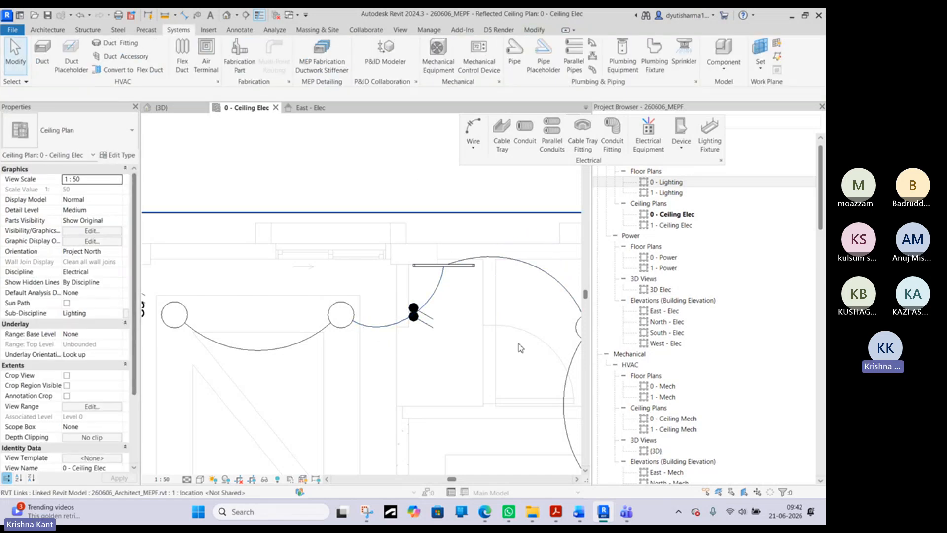
# - Create a switch system for the round ceiling light in the upper right room and assign the lower one way switch to it
pyautogui.moveTo(576, 344); pyautogui.dragTo(484, 312, button='middle')
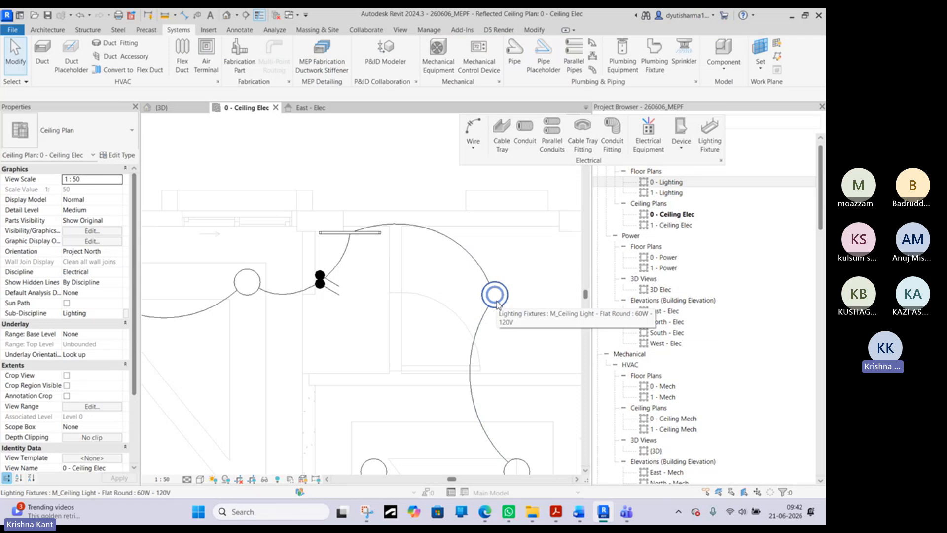
pyautogui.click(496, 304)
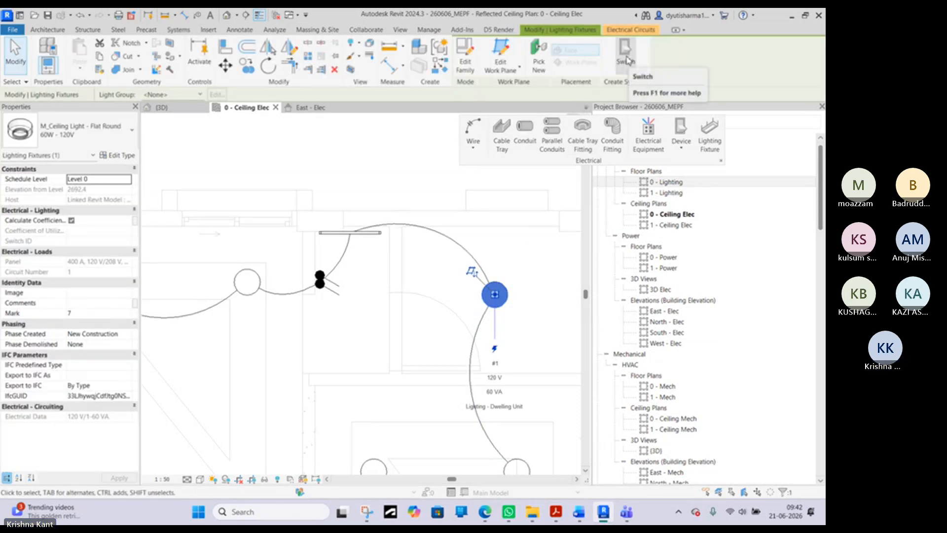
pyautogui.click(627, 58)
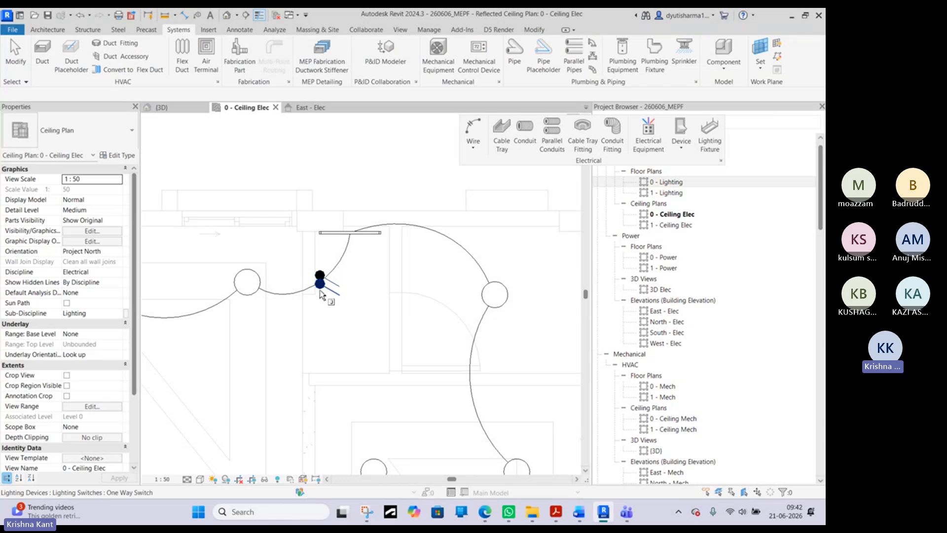
pyautogui.click(320, 295)
pyautogui.scroll(-3, 321, 295)
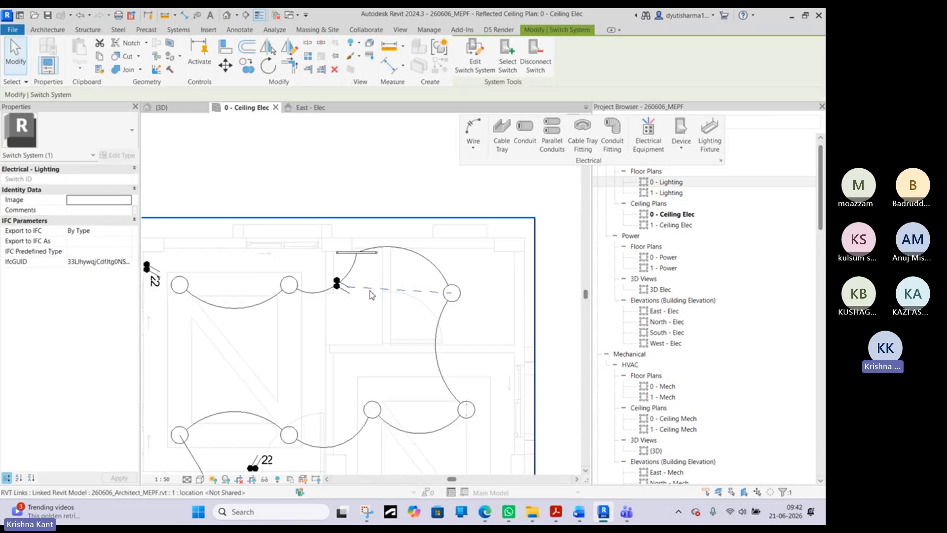
# - Place a matching One Way Switch on the upper wall of the lower right room, near that room's upper left corner
pyautogui.rightClick(376, 204)
pyautogui.click(405, 210)
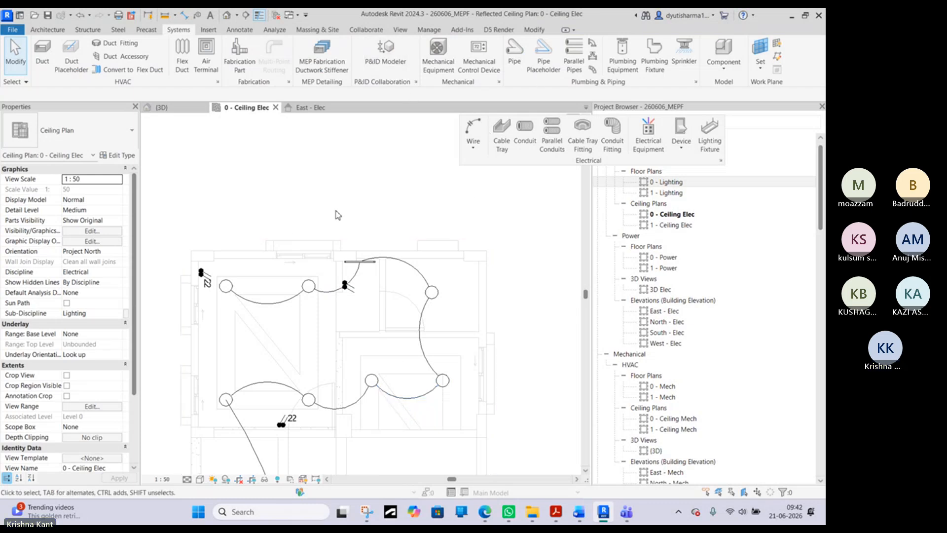
pyautogui.click(349, 288)
pyautogui.press('c')
pyautogui.press('s')
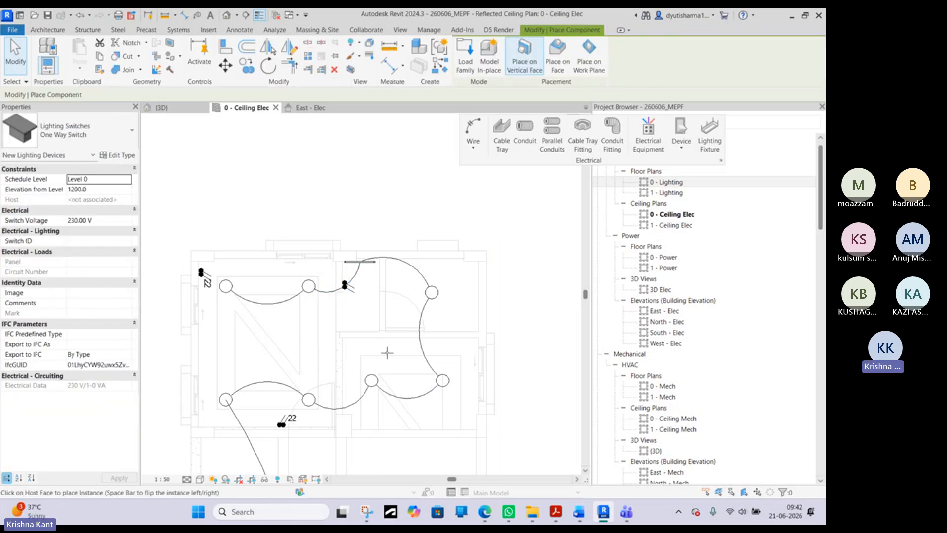
pyautogui.scroll(2, 349, 345)
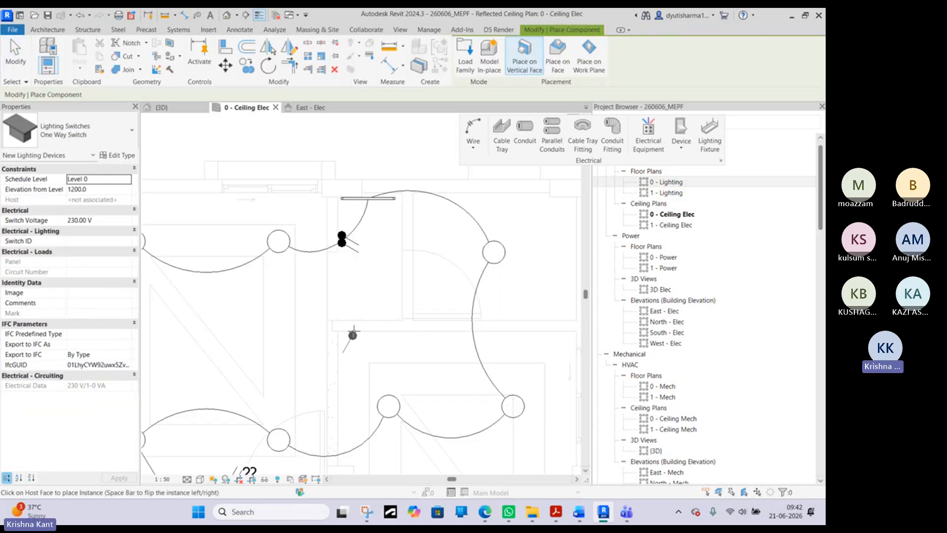
pyautogui.click(352, 334)
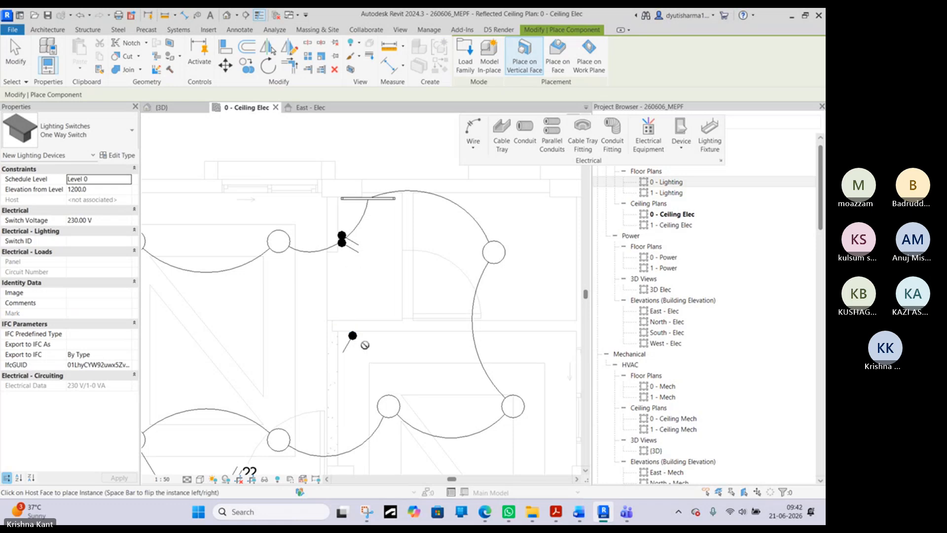
pyautogui.press('Escape')
# - Create a switch system for the two round ceiling lights in the lower right room and assign the one way switch there to it
pyautogui.click(353, 335)
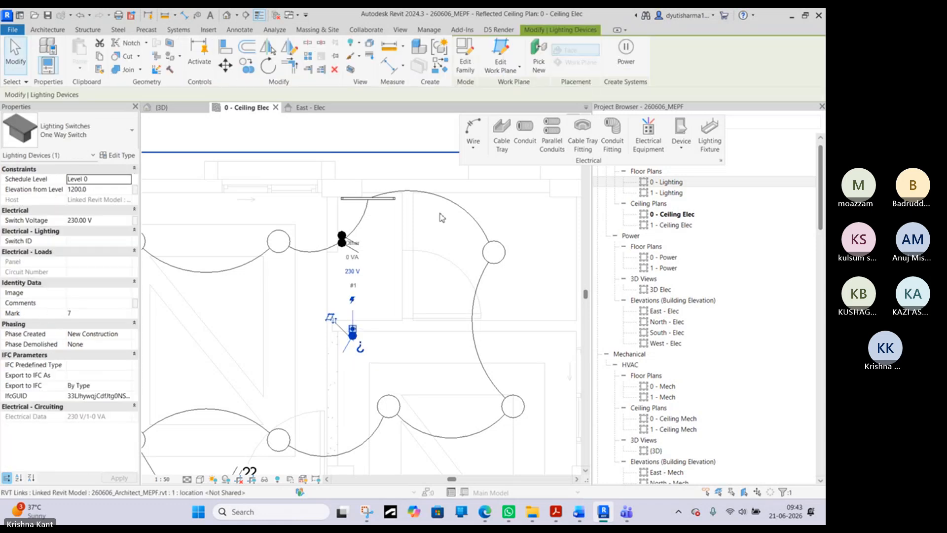
pyautogui.click(389, 406)
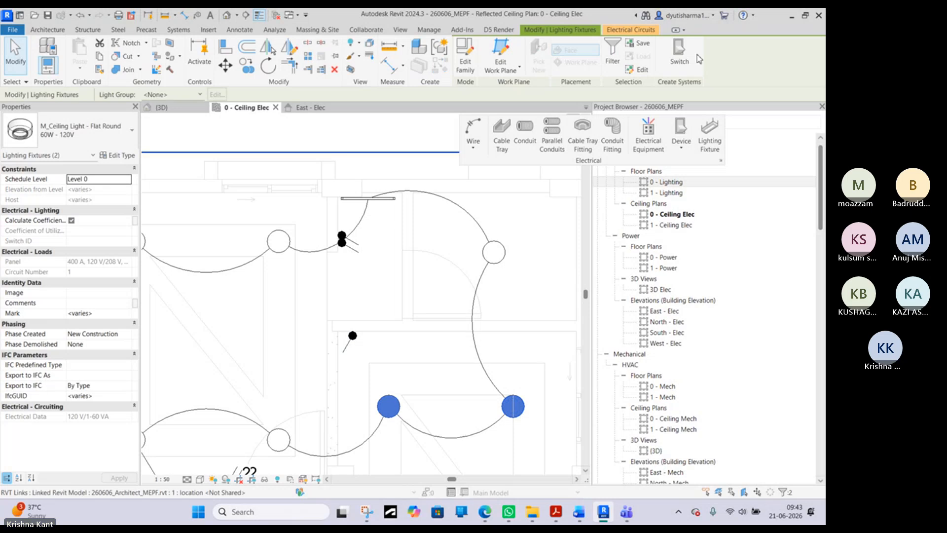
pyautogui.click(625, 54)
pyautogui.click(506, 60)
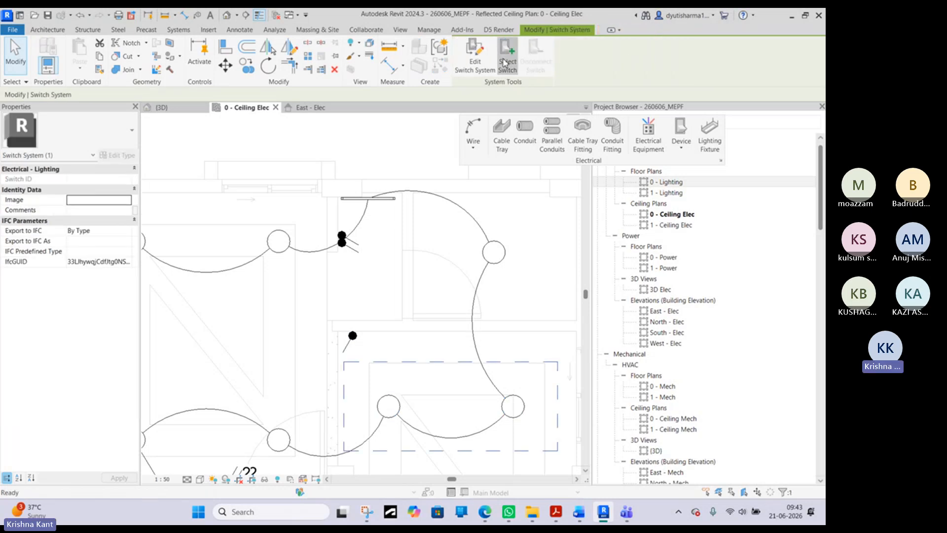
pyautogui.click(354, 343)
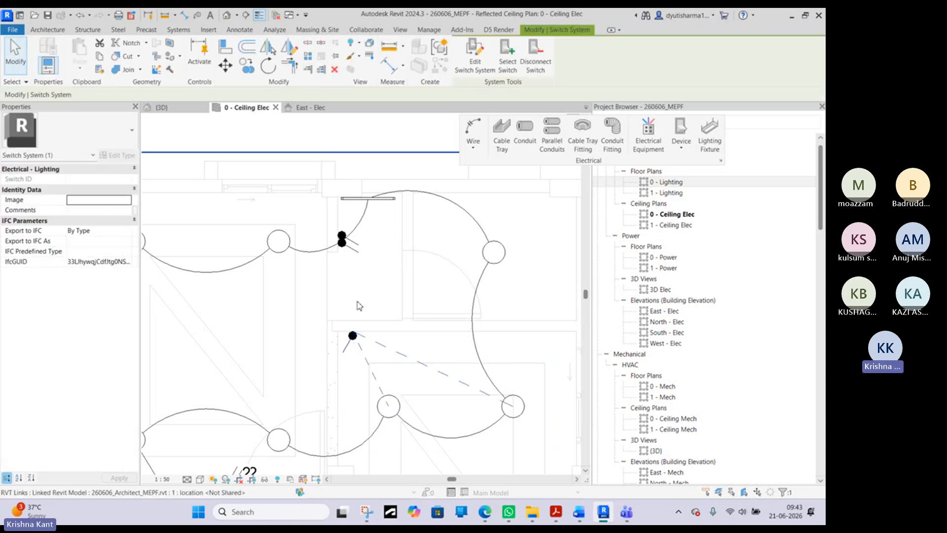
pyautogui.rightClick(360, 293)
pyautogui.click(405, 217)
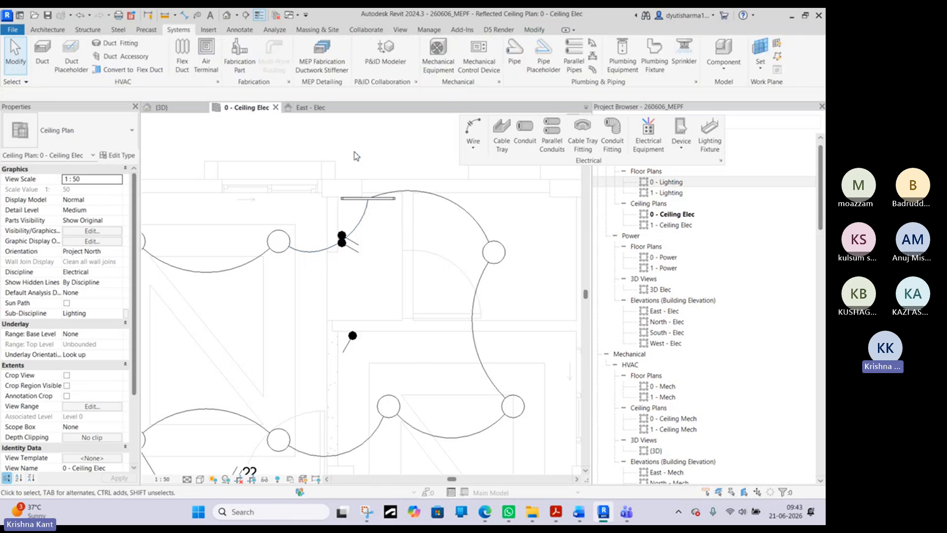
# - Examine the switches, their assigned lights and the wire run down to the panelboard in the ceiling plan
pyautogui.scroll(-3, 353, 143)
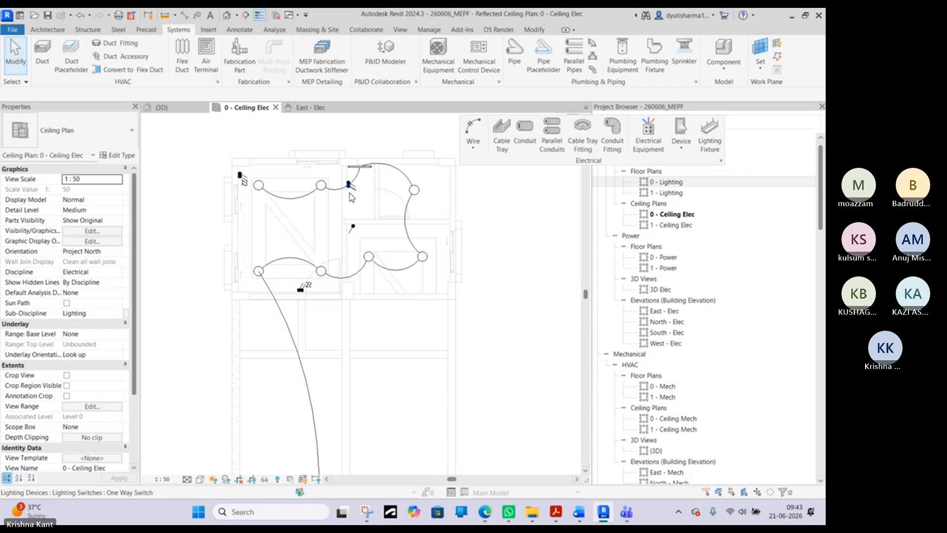
pyautogui.scroll(3, 349, 184)
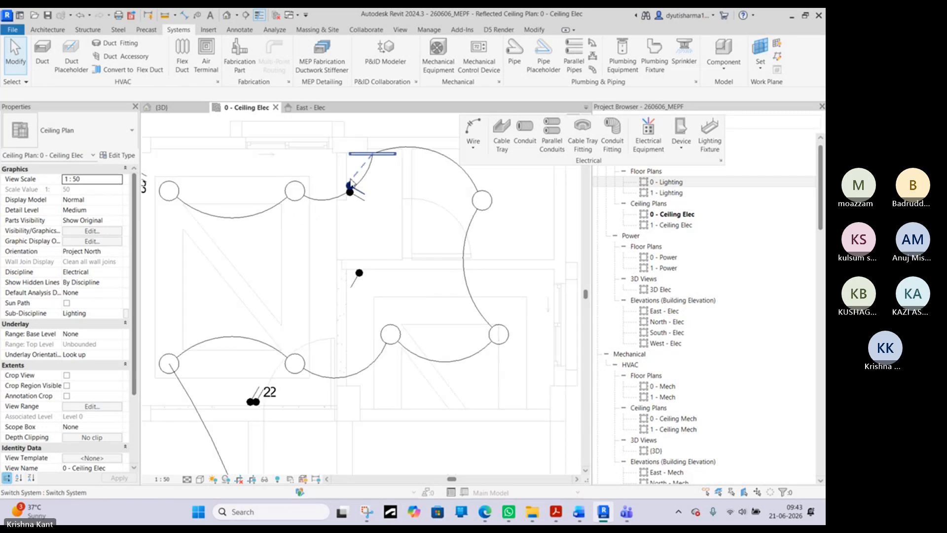
pyautogui.moveTo(360, 191); pyautogui.dragTo(359, 314, button='middle')
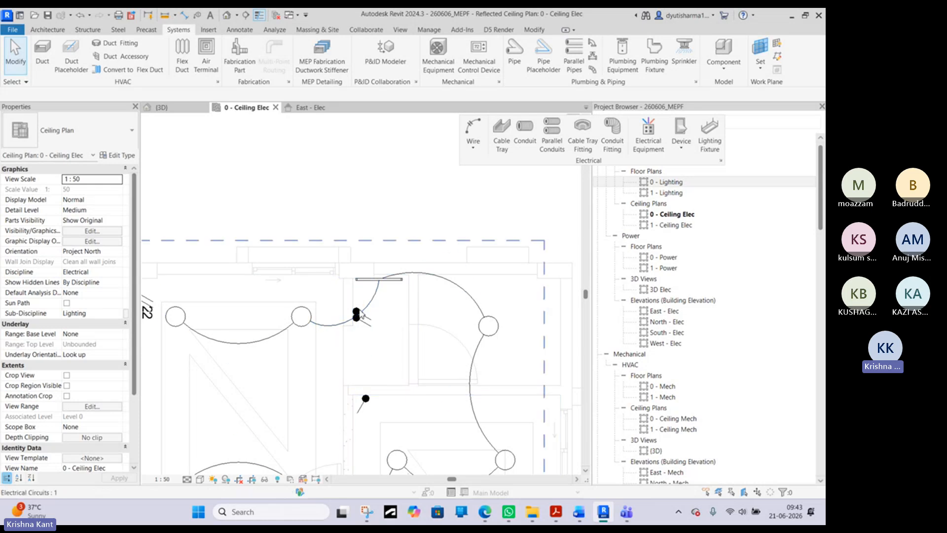
pyautogui.scroll(-3, 378, 281)
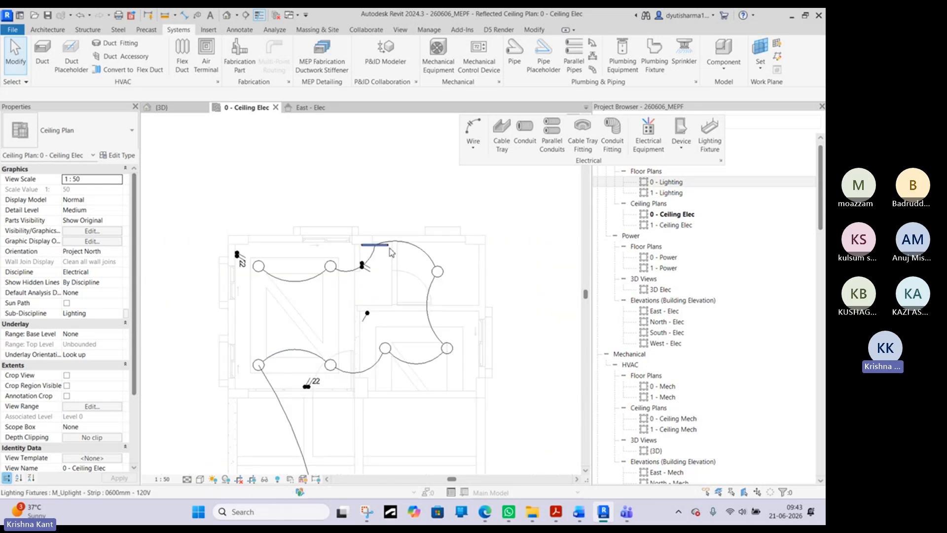
pyautogui.click(422, 249)
pyautogui.press('Escape')
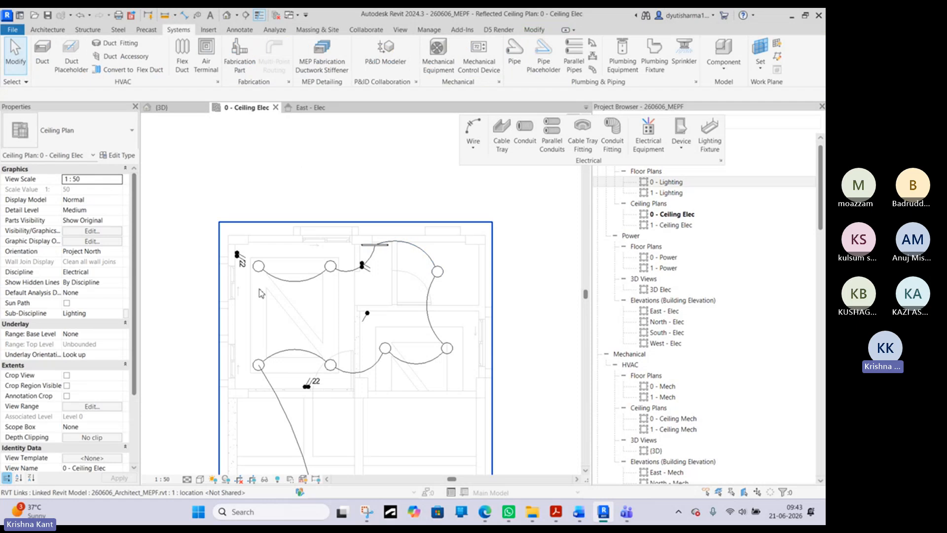
pyautogui.scroll(-3, 321, 346)
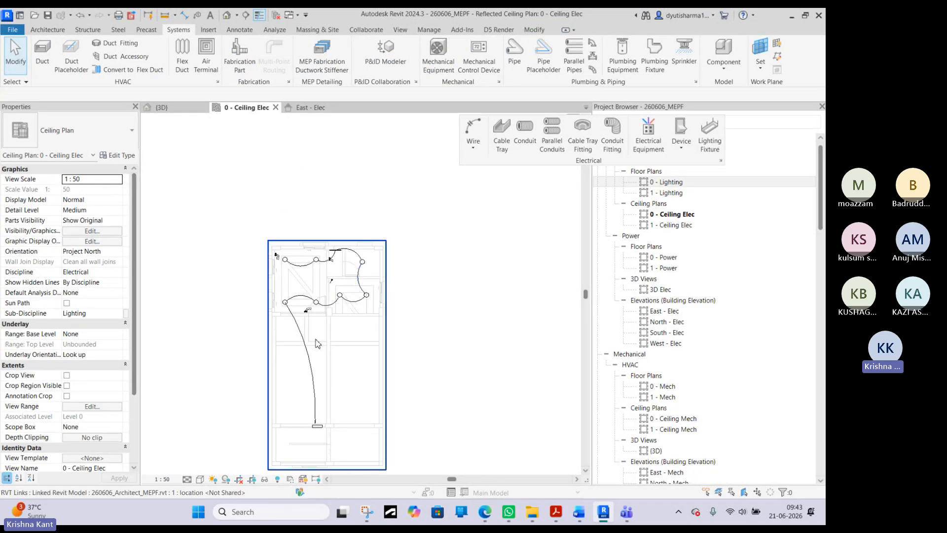
pyautogui.scroll(3, 316, 354)
pyautogui.scroll(-3, 321, 334)
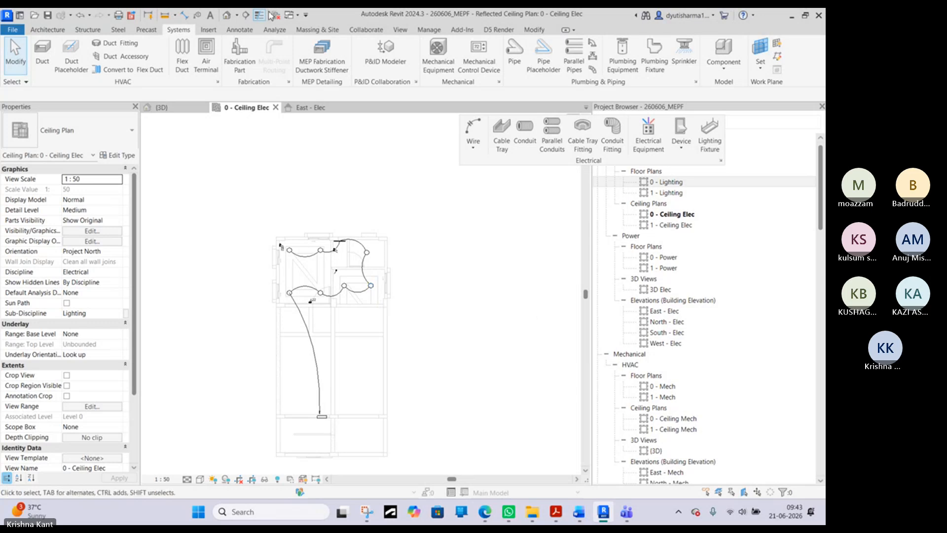
# - Look over the electrical devices in the 3D view and the East - Elec elevation, then return to the 0 - Ceiling Elec plan
pyautogui.click(162, 107)
pyautogui.moveTo(340, 276); pyautogui.dragTo(285, 269, button='middle')
pyautogui.scroll(-3, 285, 269)
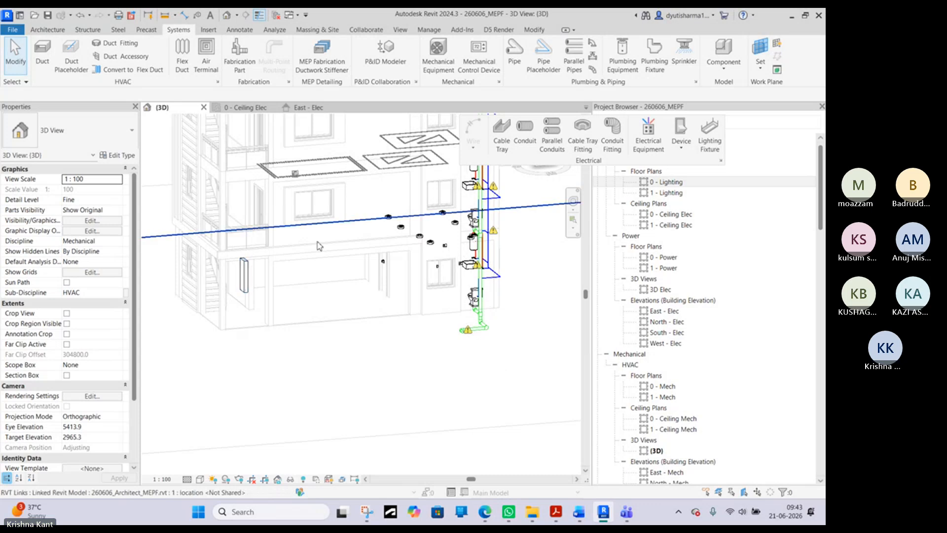
pyautogui.click(311, 107)
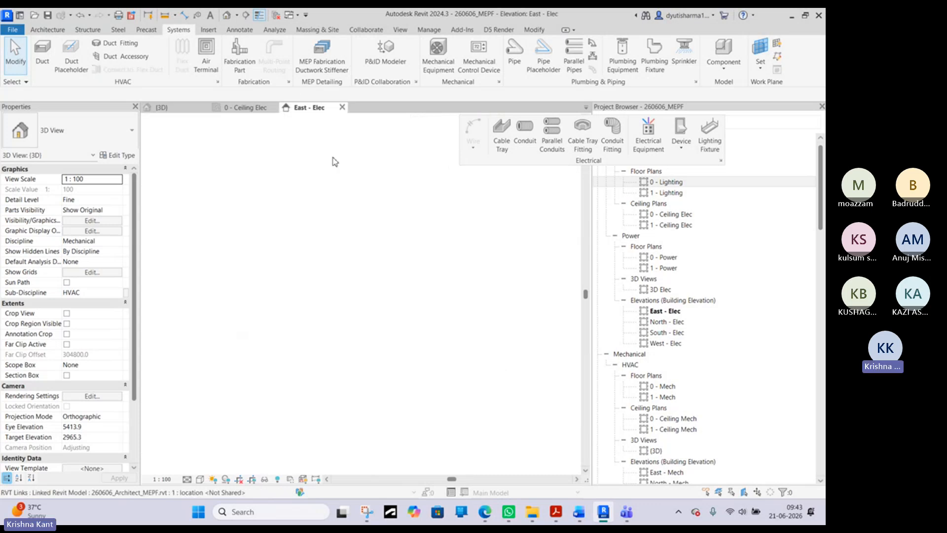
pyautogui.click(245, 108)
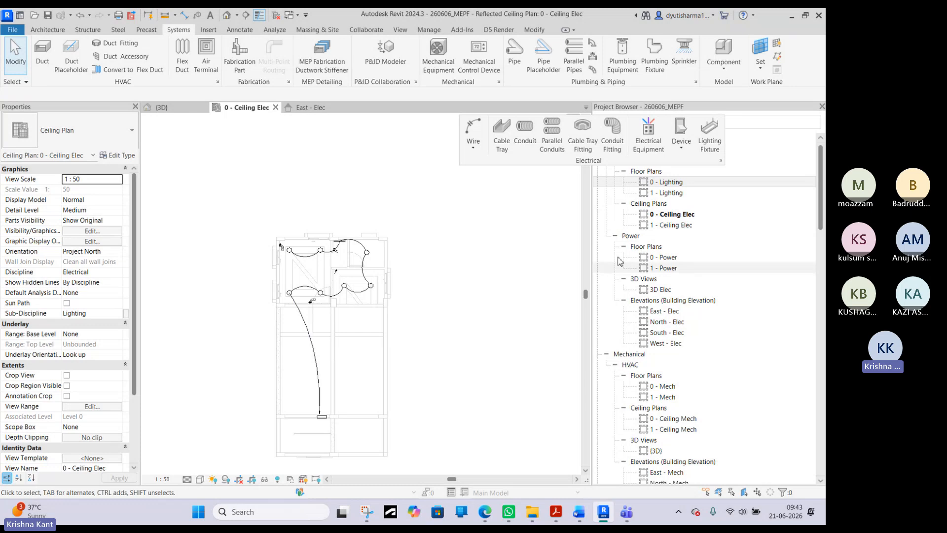
pyautogui.rightClick(682, 215)
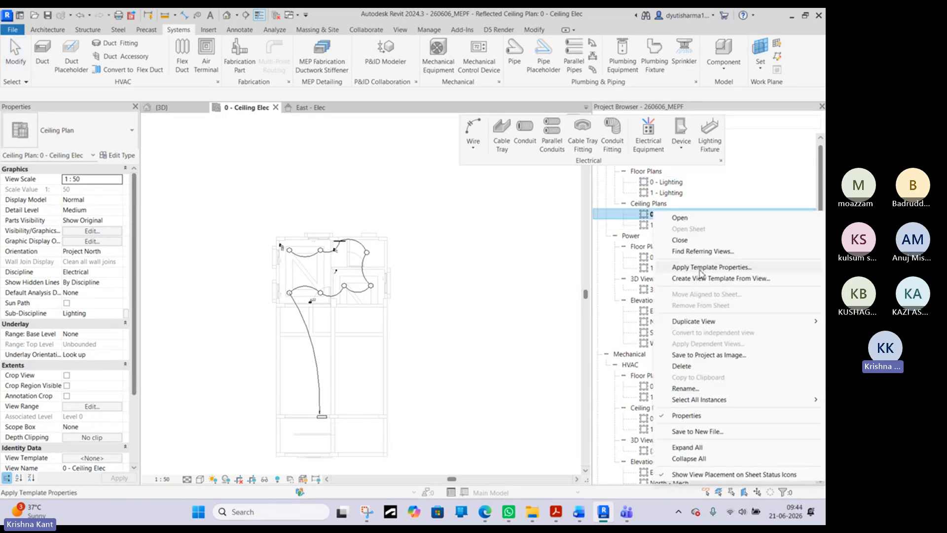
pyautogui.click(425, 318)
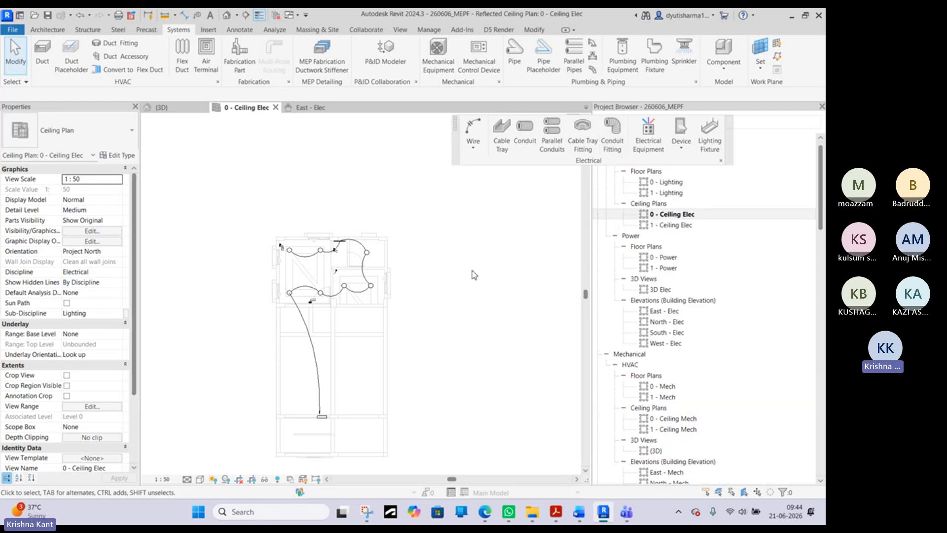
# - Select the panelboard in the ceiling plan and examine it in the 3D view
pyautogui.scroll(3, 324, 416)
pyautogui.click(327, 424)
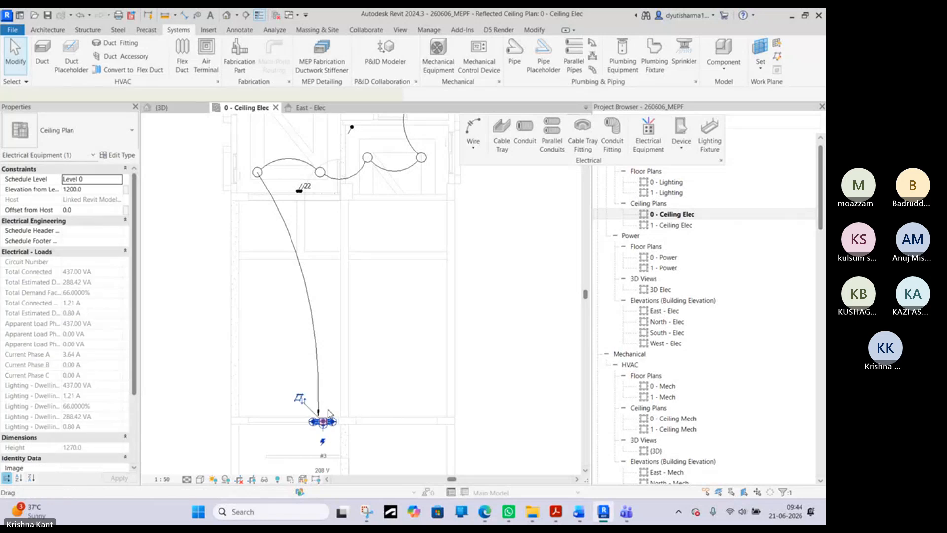
pyautogui.click(194, 108)
pyautogui.scroll(5, 231, 237)
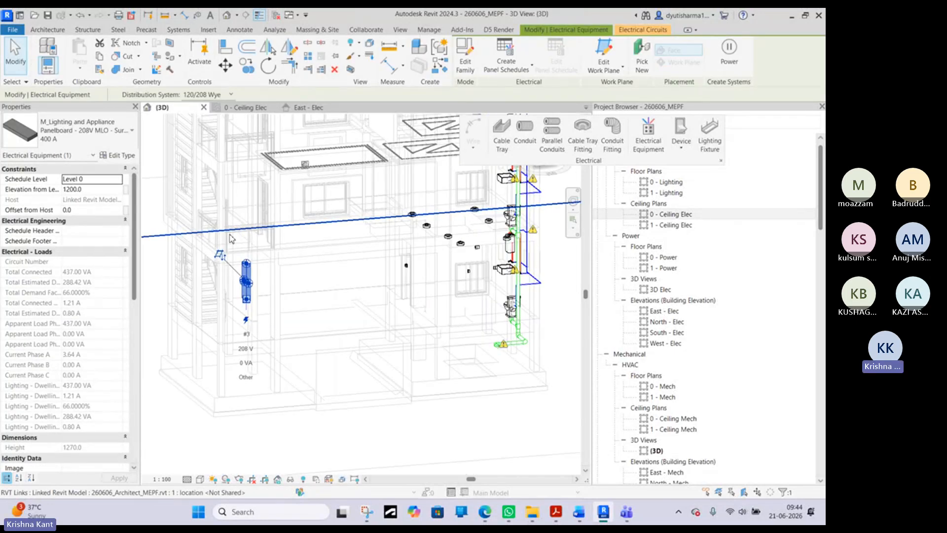
pyautogui.keyDown('shift'); pyautogui.moveTo(277, 316); pyautogui.dragTo(277, 351, button='middle'); pyautogui.keyUp('shift')
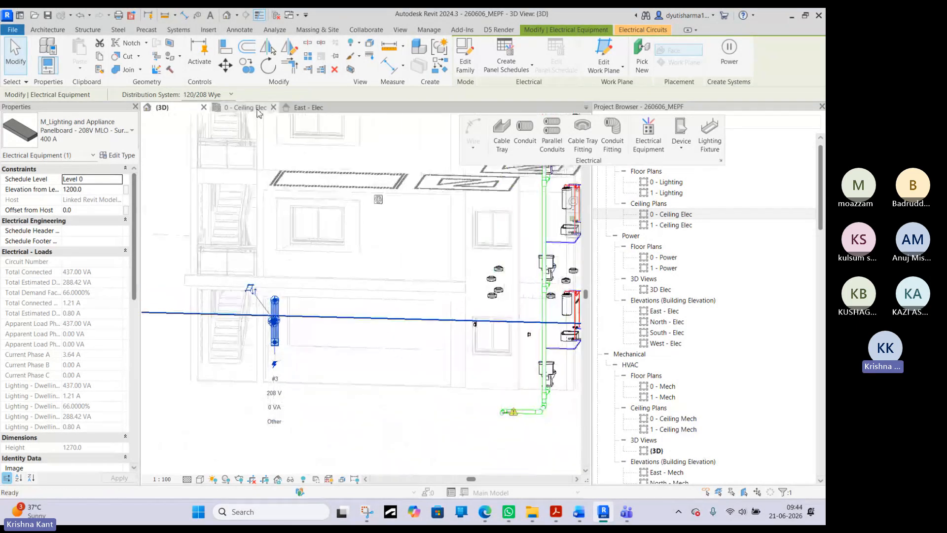
# - Cut a short building section through the panelboard in the 0 - Ceiling Elec plan and reduce its far clip offset to about 898 mm
pyautogui.click(256, 109)
pyautogui.click(173, 264)
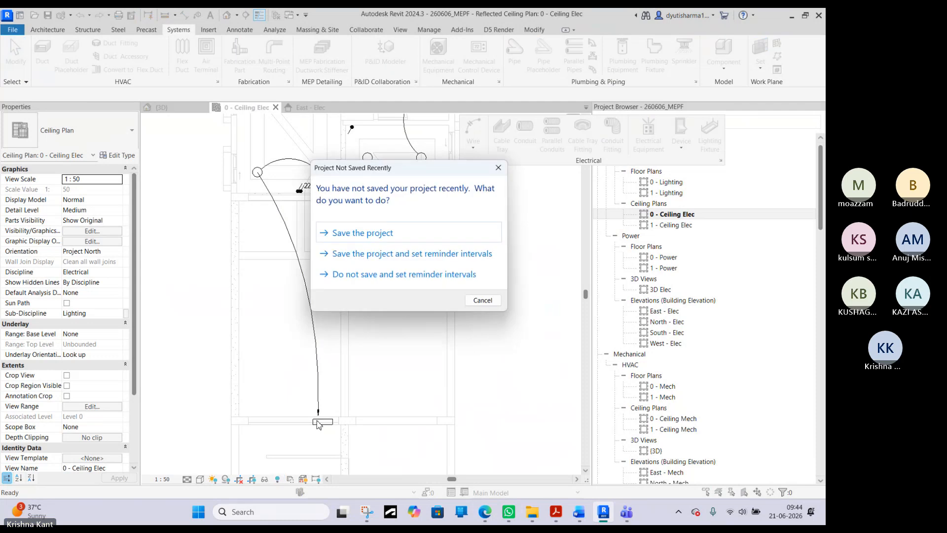
pyautogui.click(503, 170)
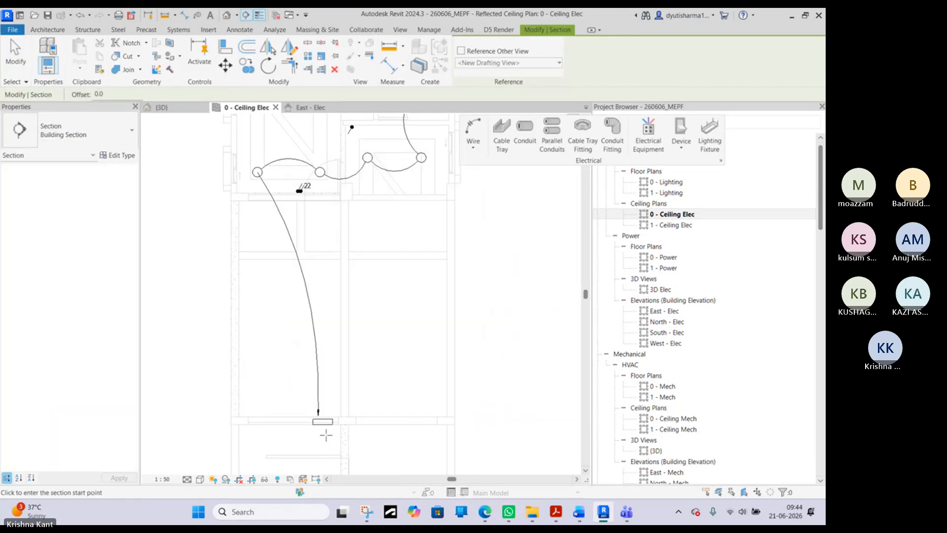
pyautogui.click(324, 434)
pyautogui.click(325, 380)
pyautogui.press('Escape')
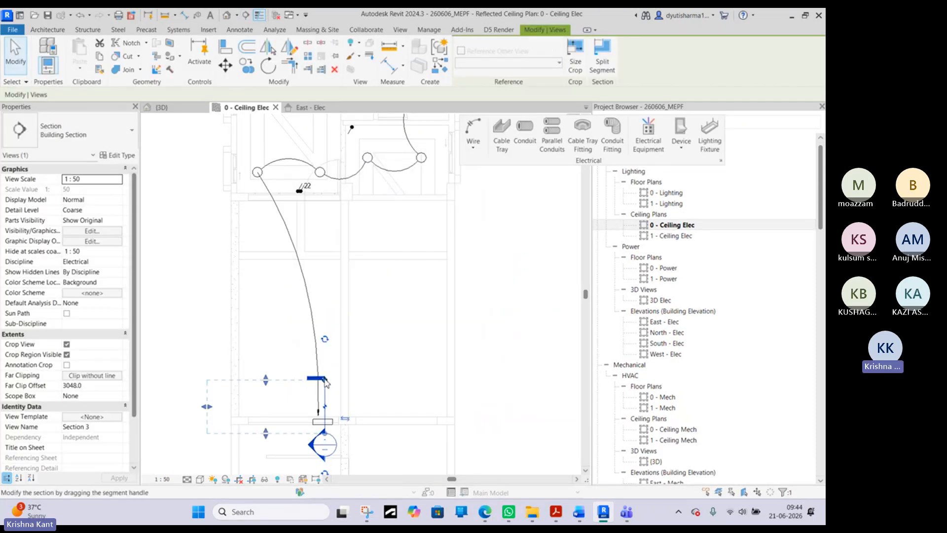
pyautogui.press('Escape')
pyautogui.click(327, 396)
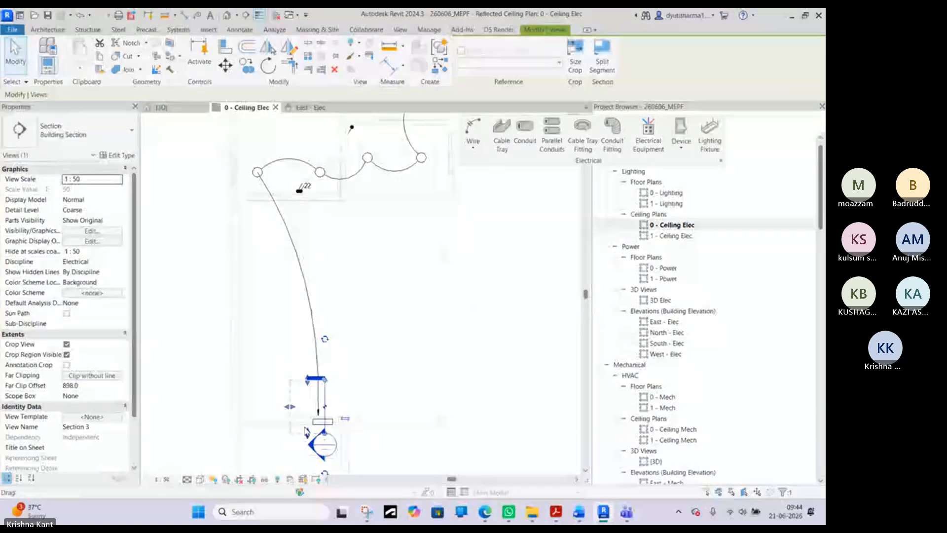
pyautogui.press('Escape')
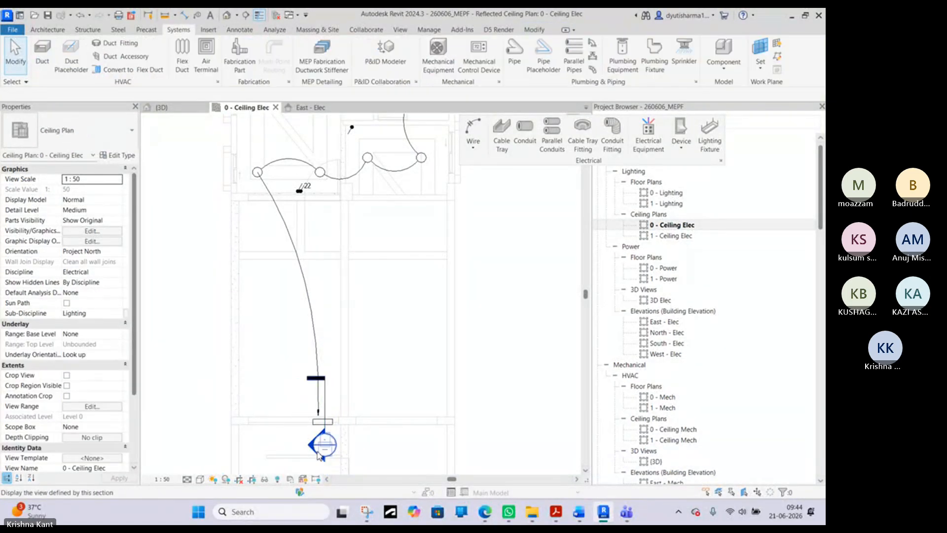
# - Open the new section's view and select the panelboard above Ground Level to inspect its height
pyautogui.doubleClick(310, 447)
pyautogui.scroll(5, 340, 378)
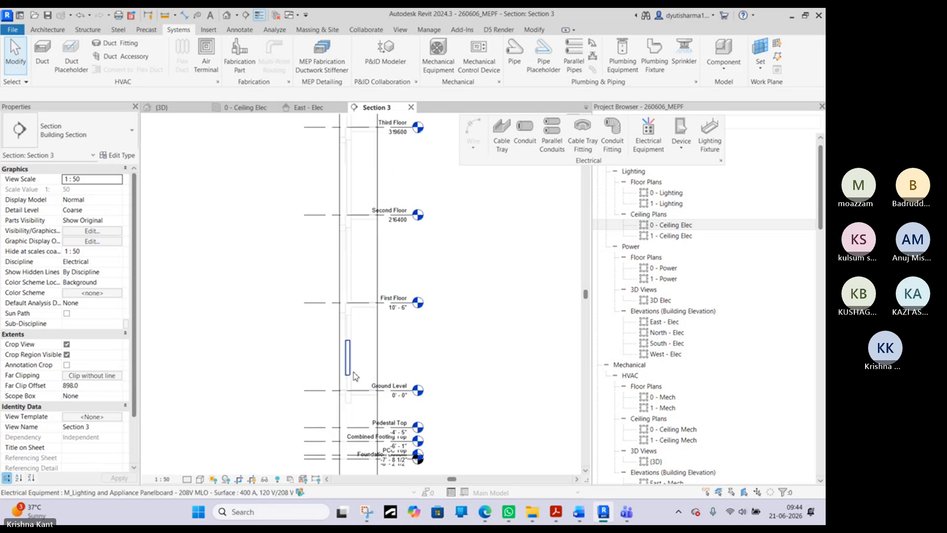
pyautogui.click(351, 359)
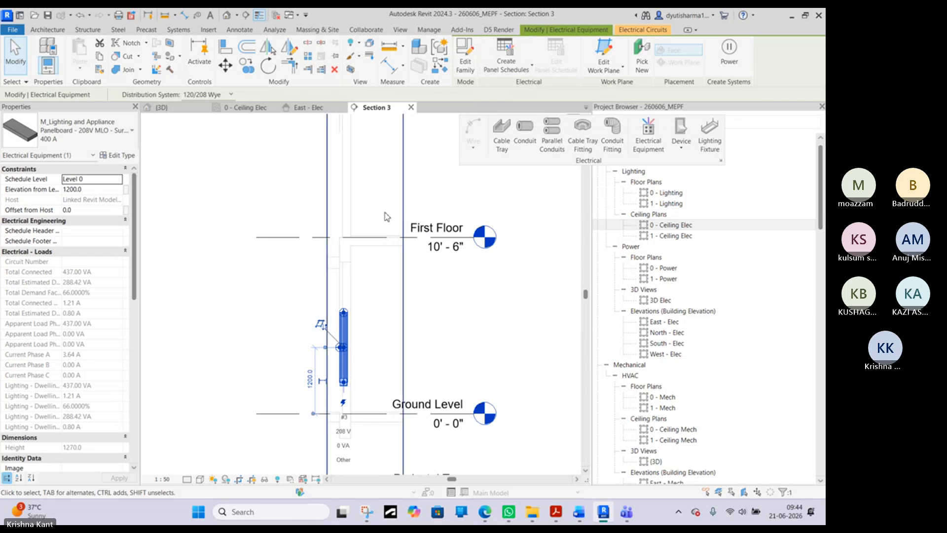
pyautogui.click(264, 260)
pyautogui.click(339, 320)
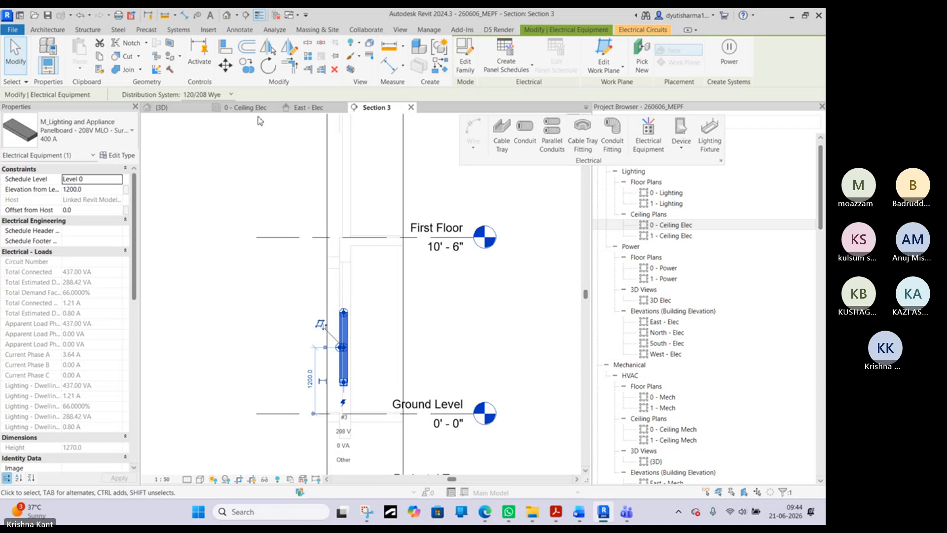
# - Examine the panelboard's top conduit connector in the 3D view and undo the accidental shift of the panelboard
pyautogui.click(159, 107)
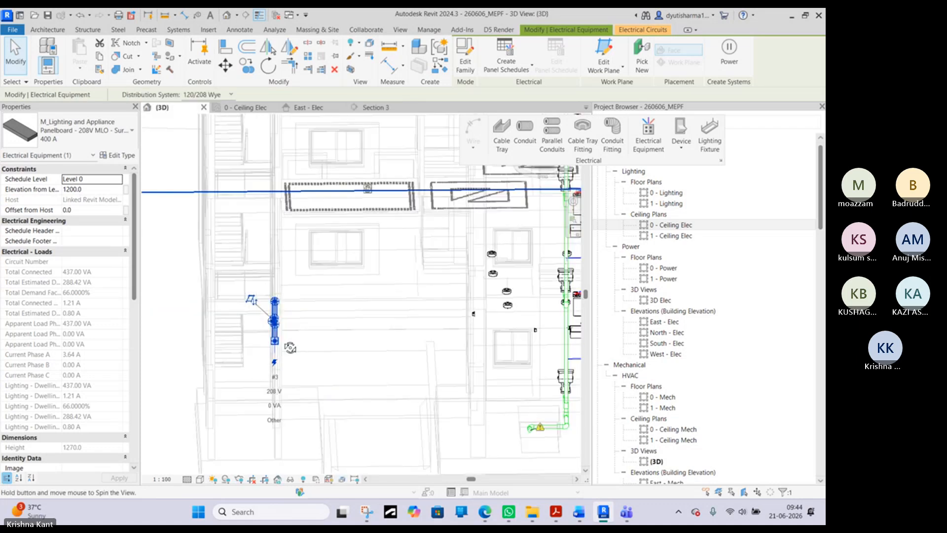
pyautogui.keyDown('shift'); pyautogui.moveTo(290, 347); pyautogui.dragTo(279, 316, button='middle'); pyautogui.keyUp('shift')
pyautogui.scroll(8, 274, 301)
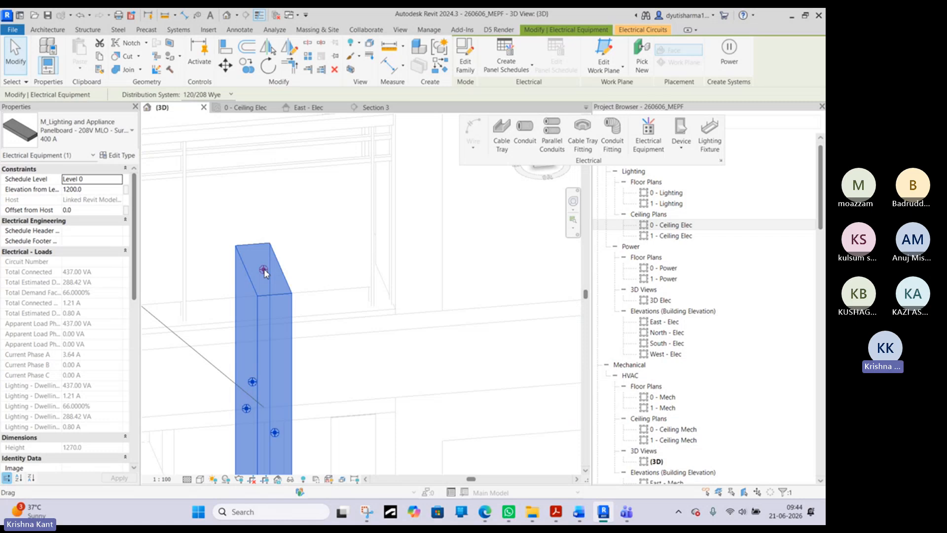
pyautogui.moveTo(263, 270); pyautogui.dragTo(266, 274)
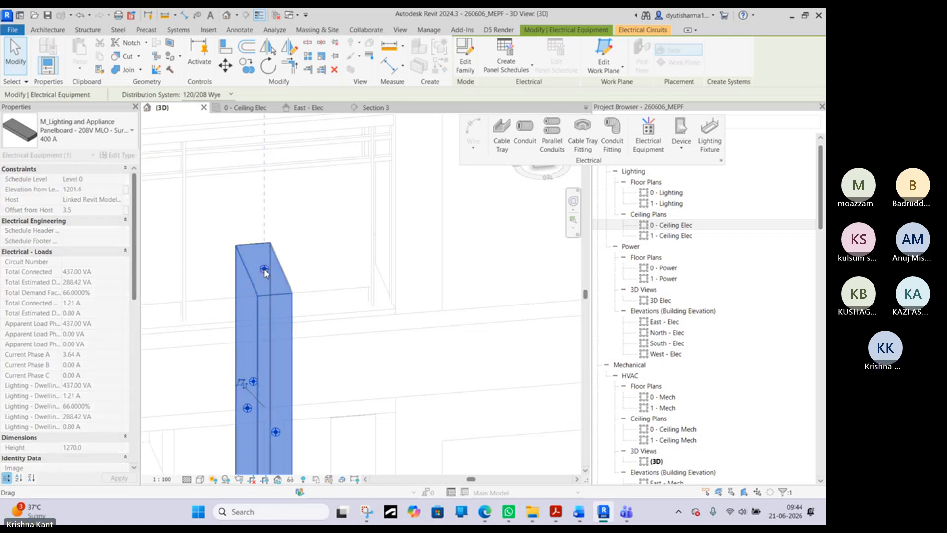
pyautogui.press('Escape')
pyautogui.hotkey('ctrl', 'z')
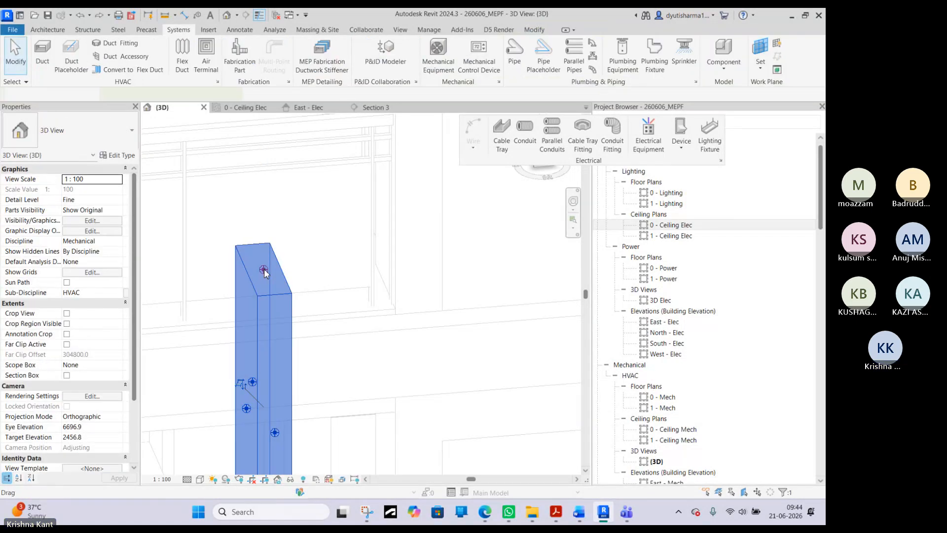
# - Try to draw a 63 mm conduit from the panelboard's top face in the 3D view
pyautogui.rightClick(265, 272)
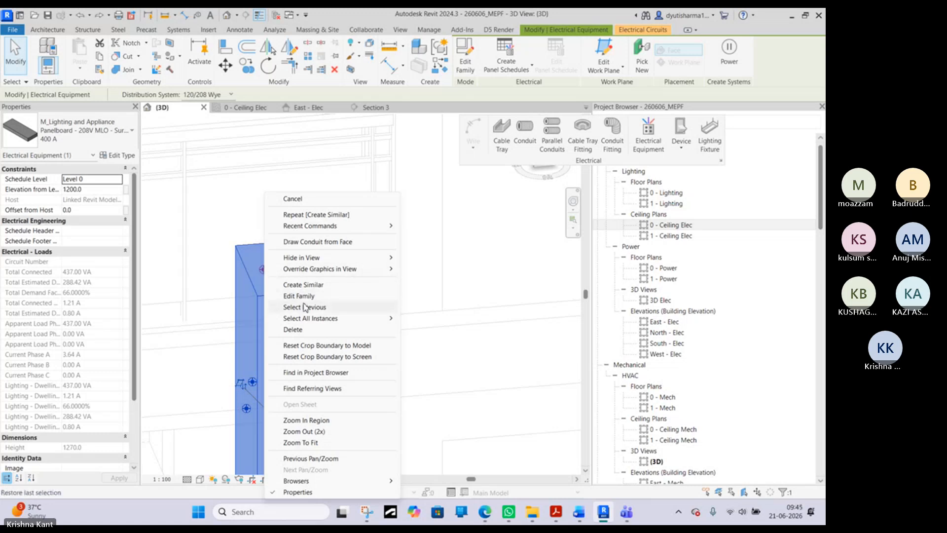
pyautogui.click(318, 242)
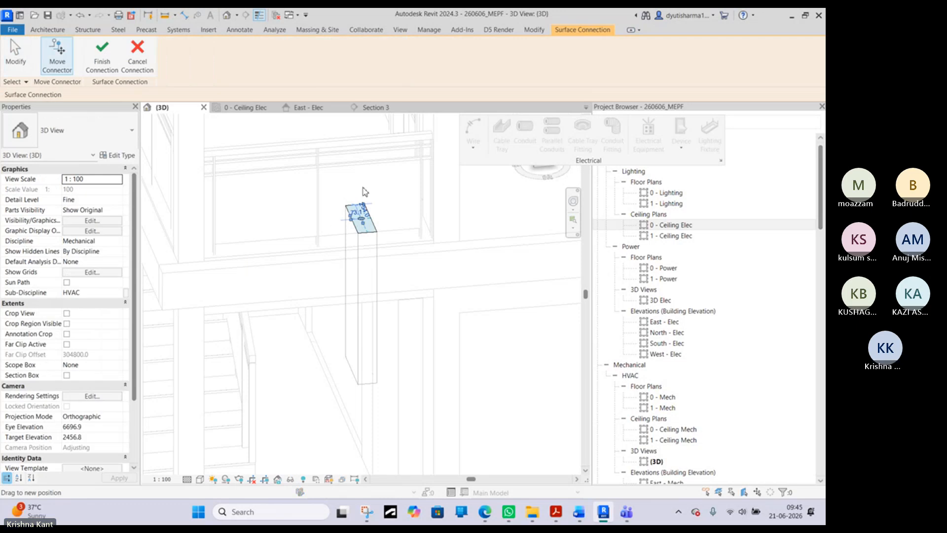
pyautogui.click(110, 68)
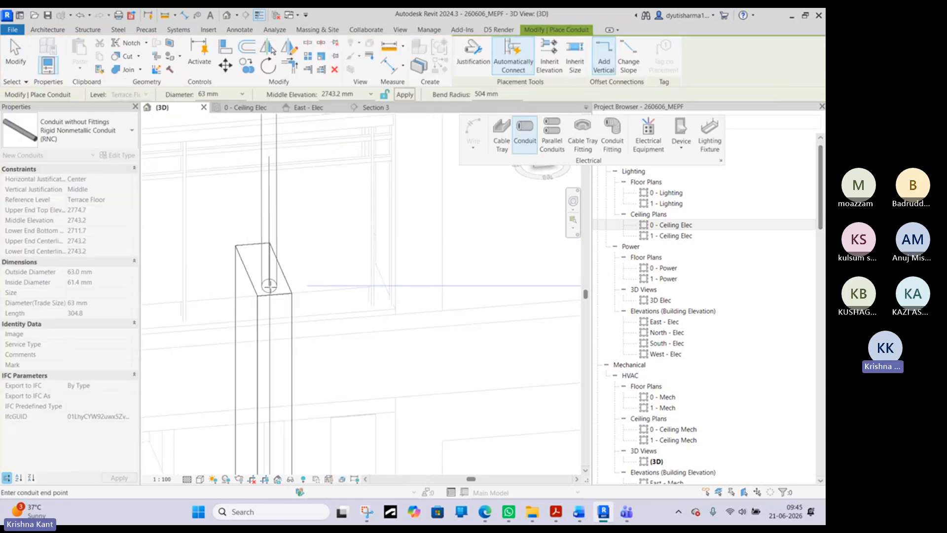
pyautogui.scroll(-5, 359, 282)
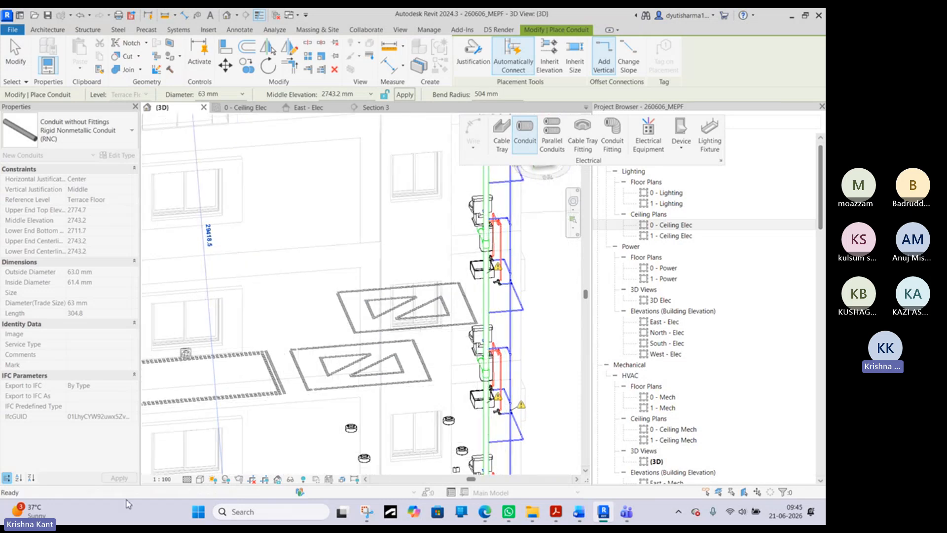
pyautogui.scroll(5, 218, 378)
pyautogui.press('Escape')
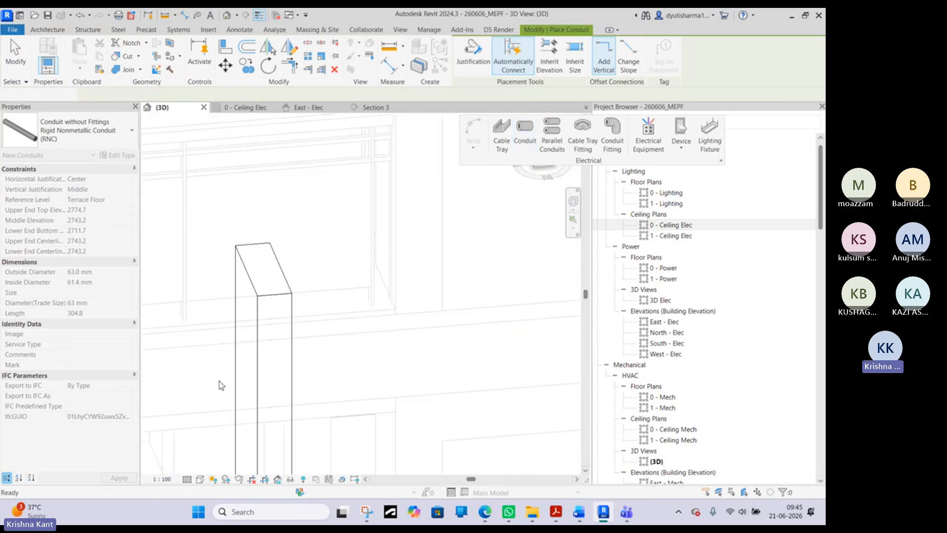
# - Select the panelboard in the 3D view and examine its connectors from different angles
pyautogui.moveTo(218, 378); pyautogui.dragTo(439, 358, button='middle')
pyautogui.click(417, 256)
pyautogui.scroll(-3, 417, 254)
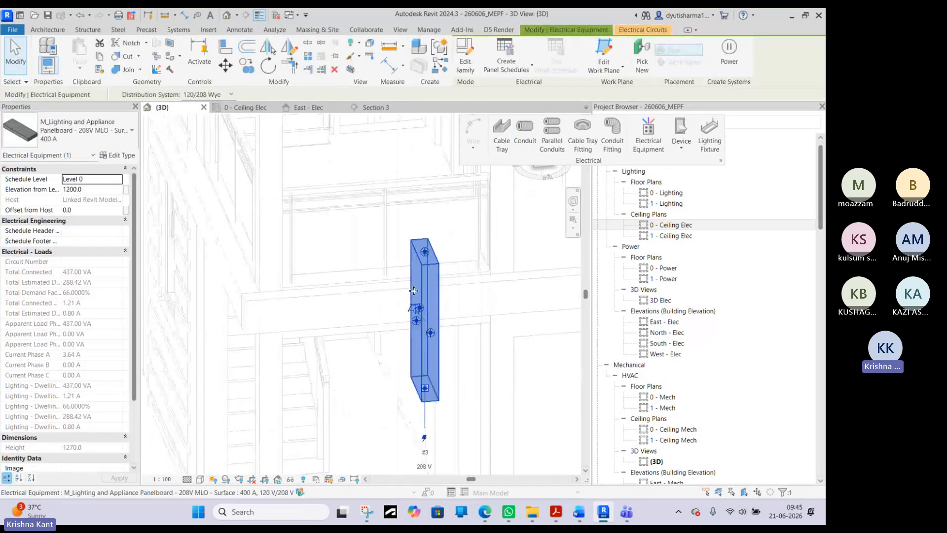
pyautogui.keyDown('shift'); pyautogui.moveTo(458, 290); pyautogui.dragTo(459, 248, button='middle'); pyautogui.keyUp('shift')
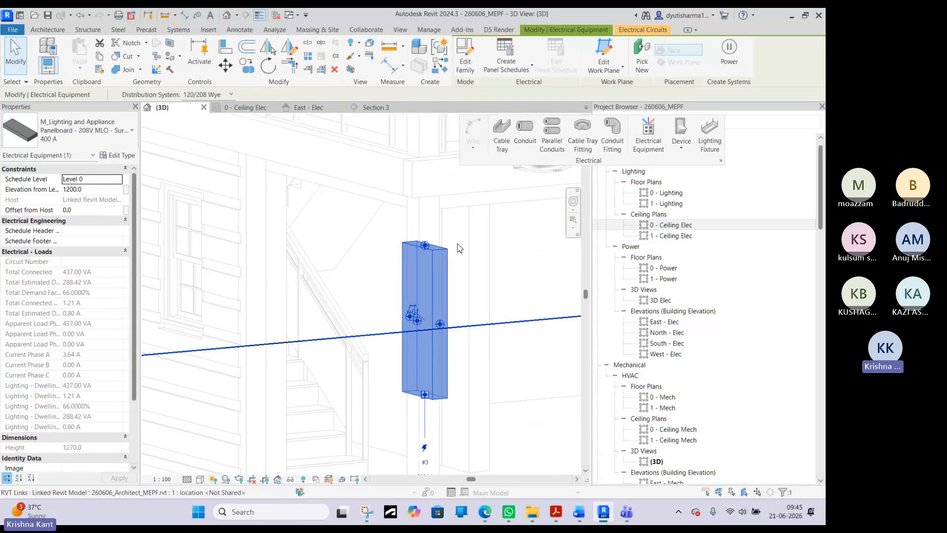
# - In Section 3, draw a 63 mm rigid nonmetallic conduit about 820 mm vertically up from the panelboard's top face
pyautogui.click(362, 107)
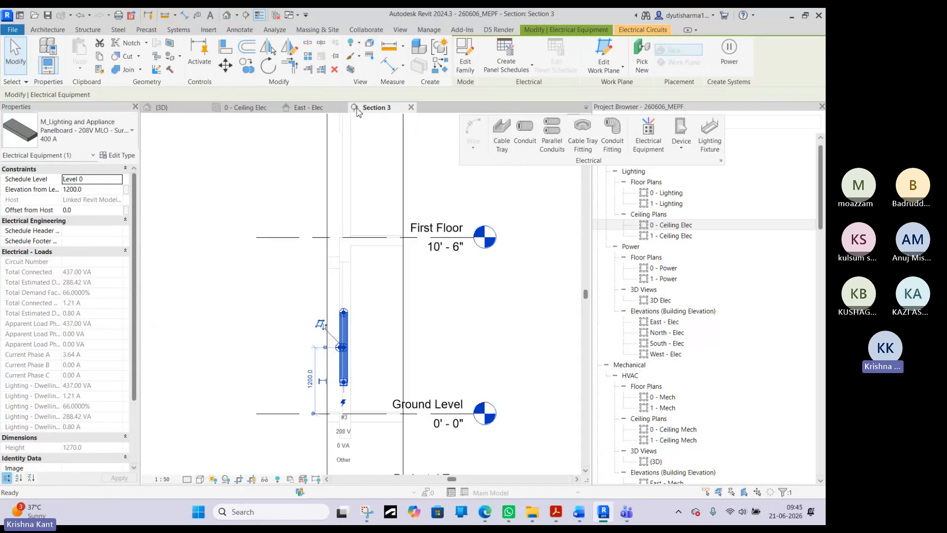
pyautogui.rightClick(345, 310)
pyautogui.click(394, 82)
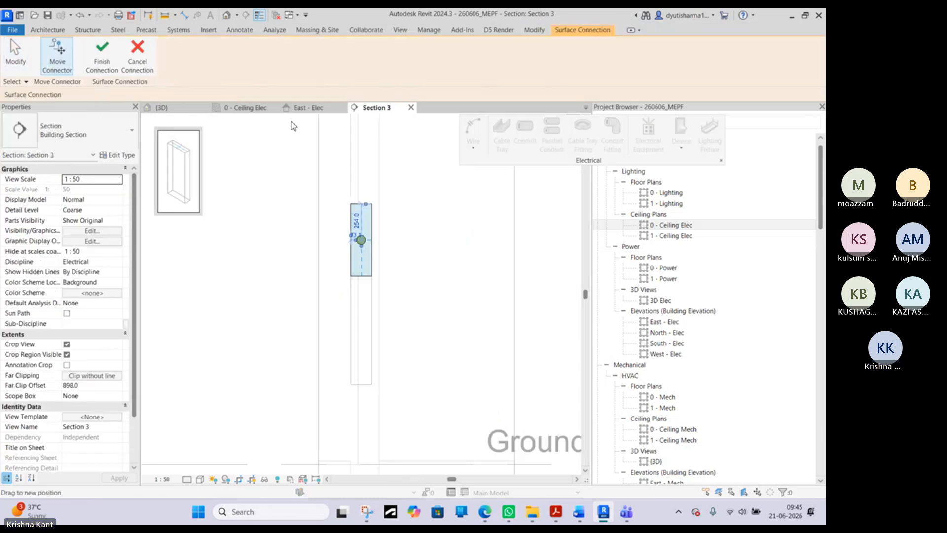
pyautogui.click(102, 55)
pyautogui.scroll(3, 338, 267)
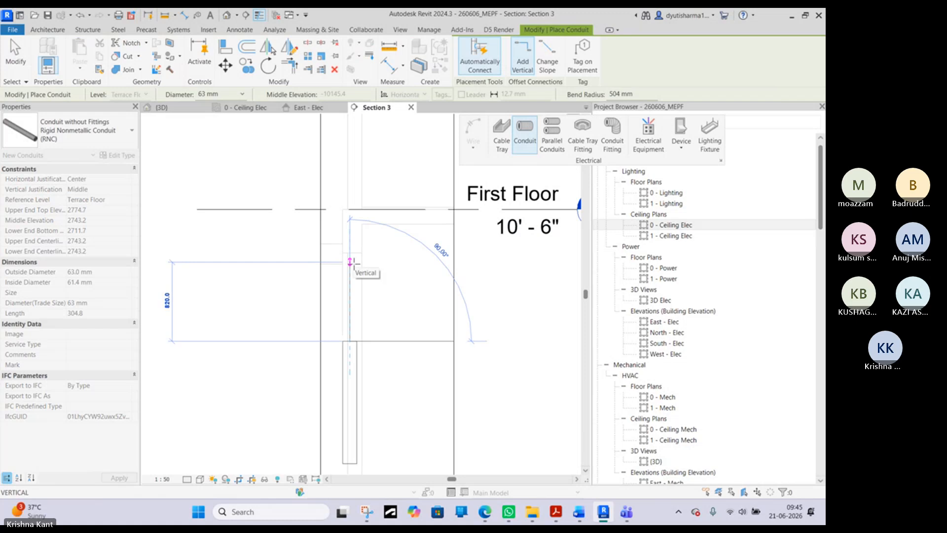
pyautogui.click(351, 263)
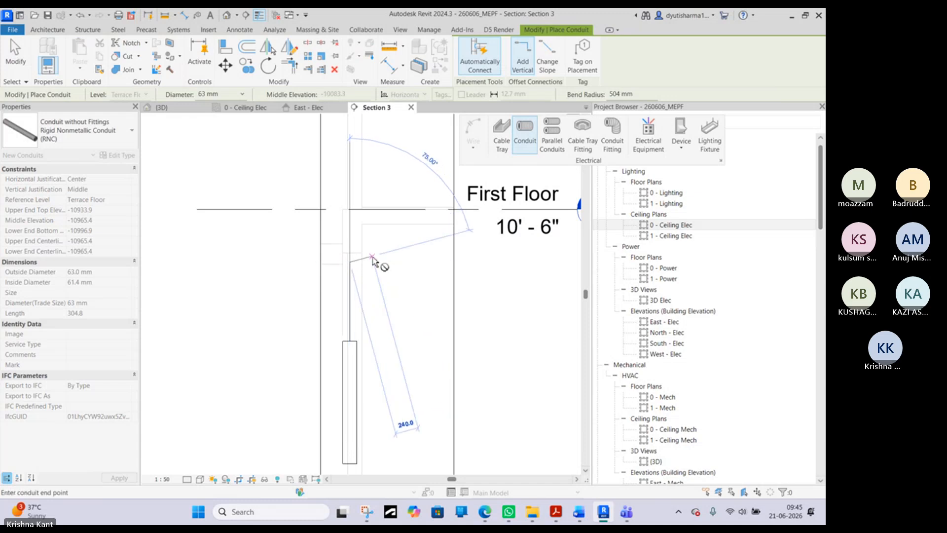
pyautogui.scroll(4, 375, 268)
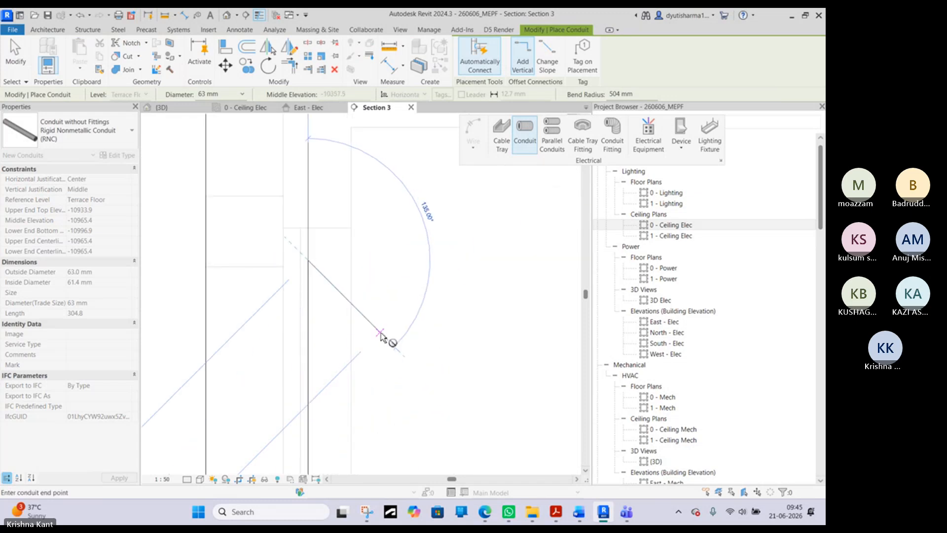
pyautogui.press('Escape')
pyautogui.press('Escape')
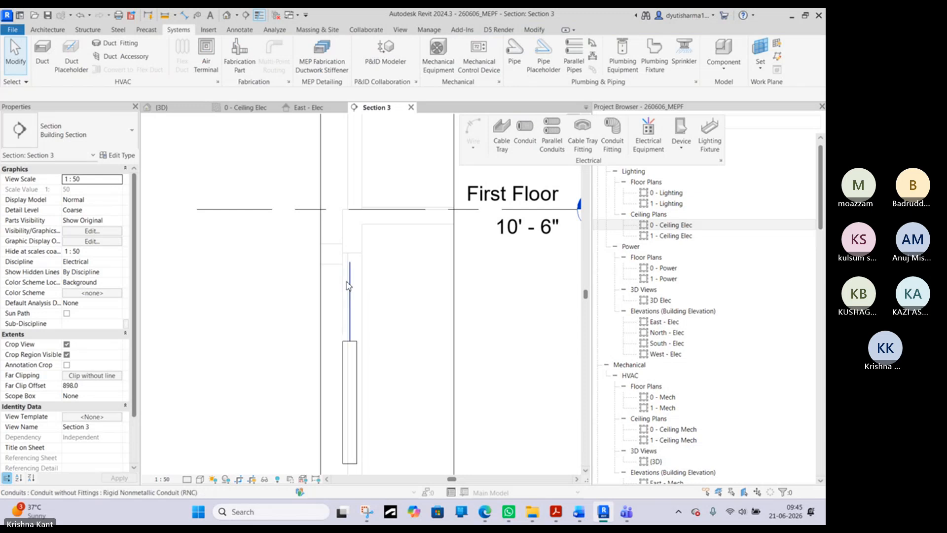
# - Check the vertical conduit in Section 3 and set the view's detail level to Fine
pyautogui.click(349, 285)
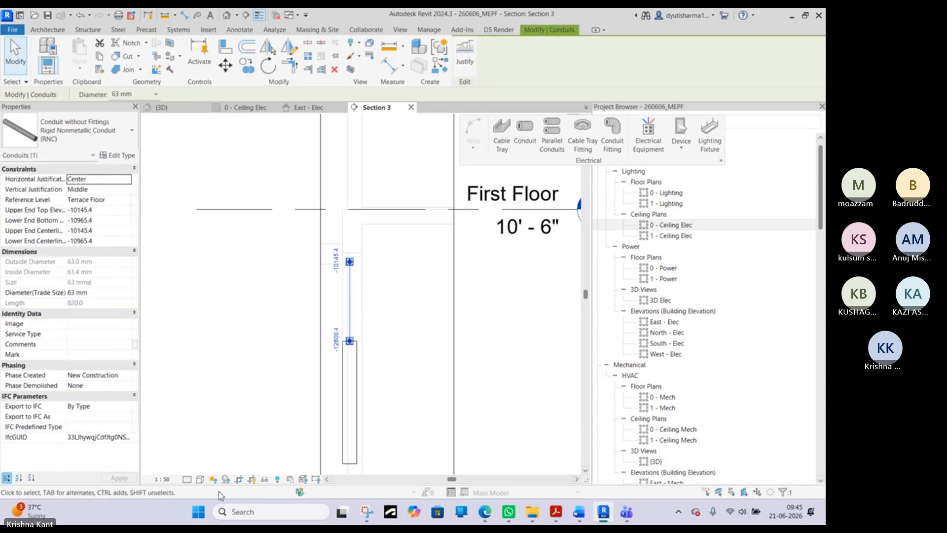
pyautogui.press('Escape')
pyautogui.scroll(3, 359, 267)
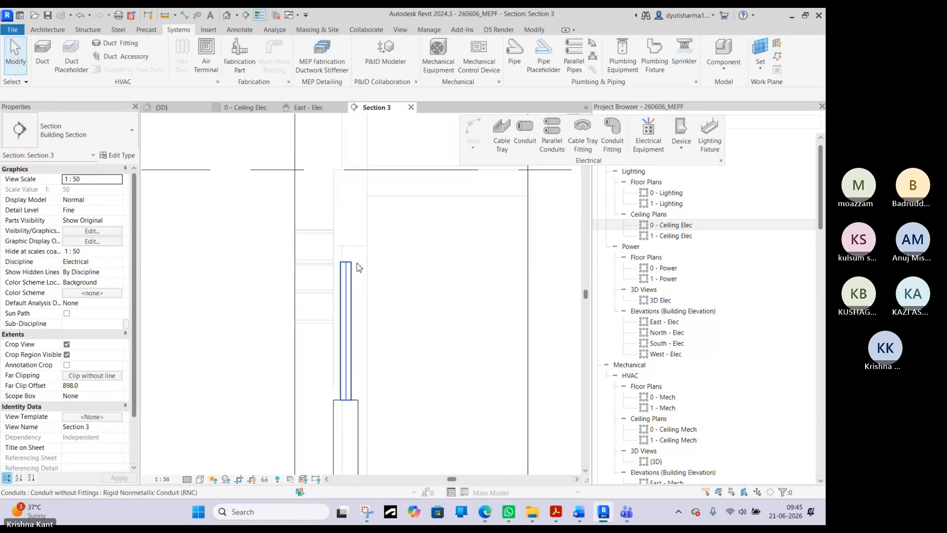
# - Draw a 63 mm conduit from the vertical conduit's upper end, turning it 90° to run horizontally below First Floor
pyautogui.click(348, 269)
pyautogui.rightClick(349, 269)
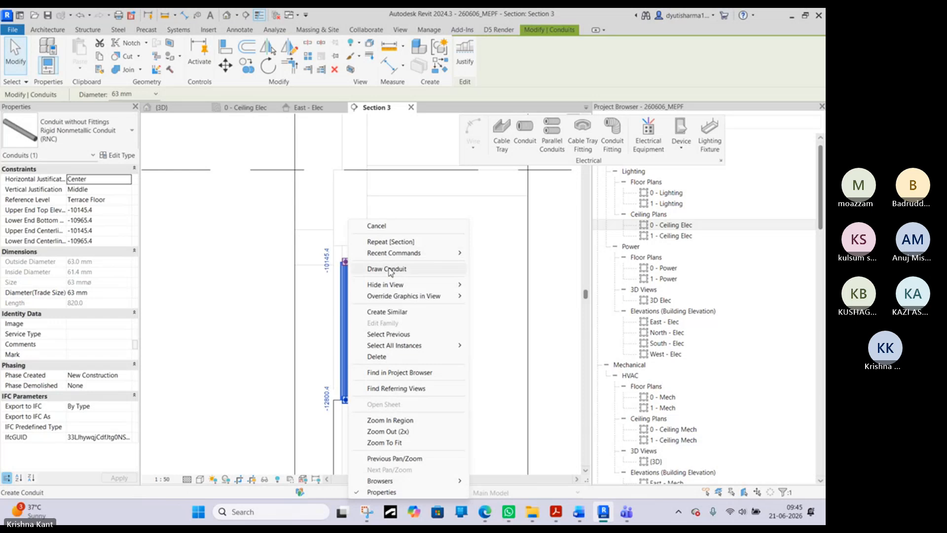
pyautogui.click(388, 269)
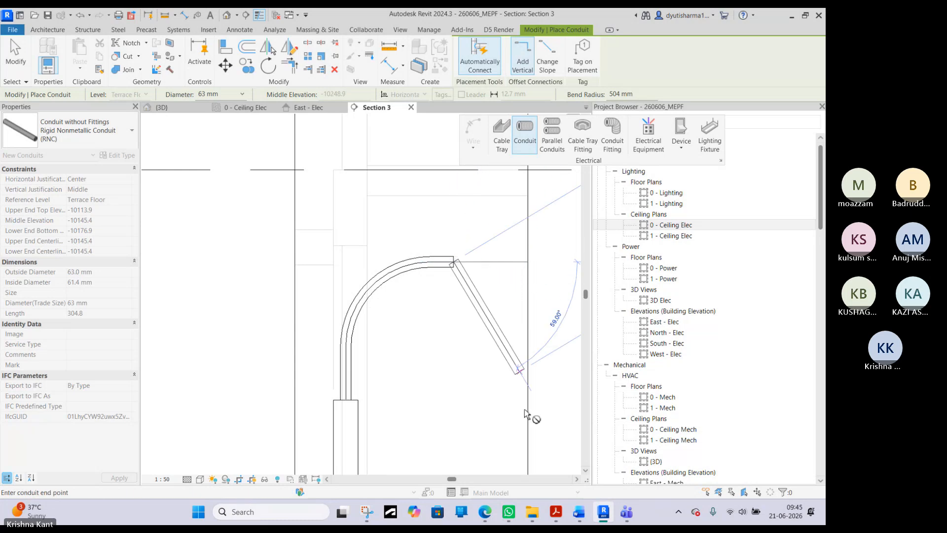
# - Switch to the Microsoft Teams meeting window to check the participants, and return to the section in Revit
pyautogui.moveTo(625, 513)
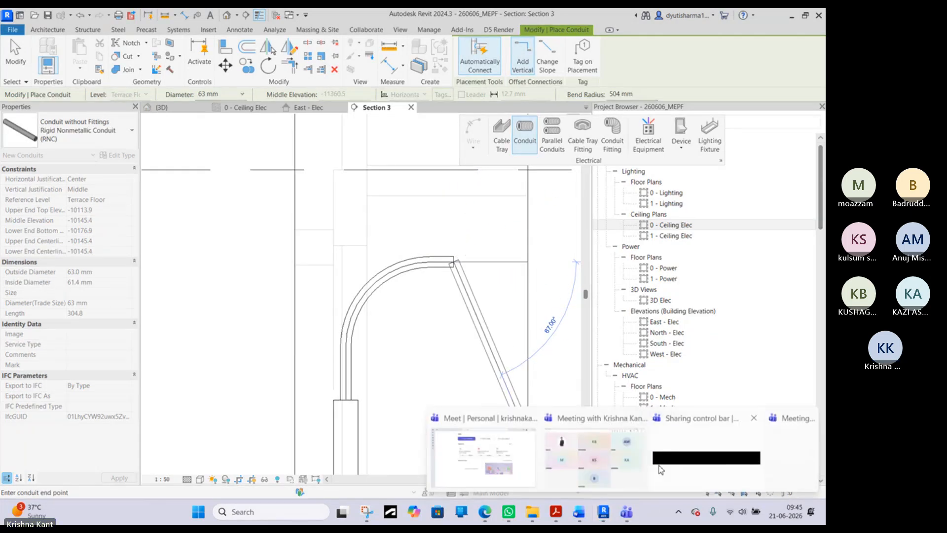
pyautogui.click(595, 459)
pyautogui.click(747, 36)
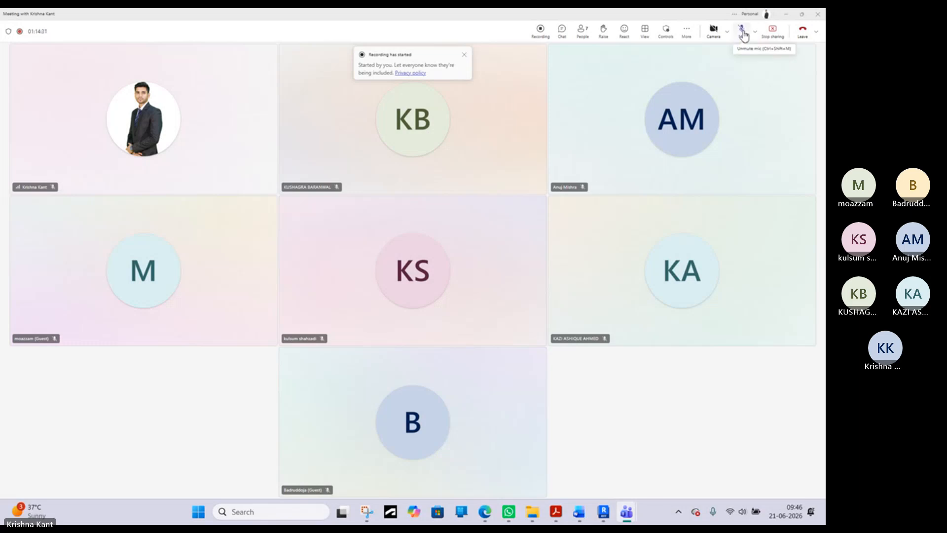
pyautogui.click(789, 15)
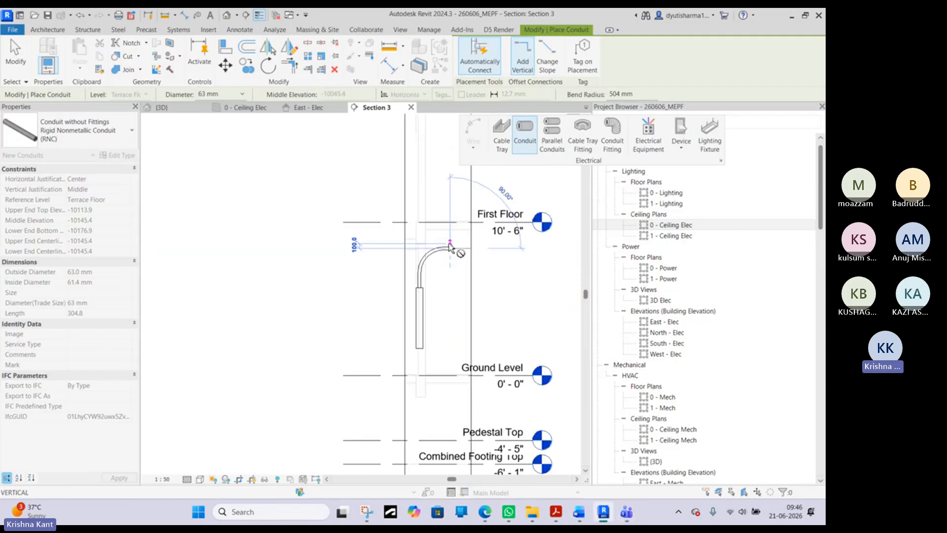
# - End the conduit run at the bend's horizontal end and leave the Conduit command
pyautogui.moveTo(449, 246); pyautogui.dragTo(387, 318, button='middle')
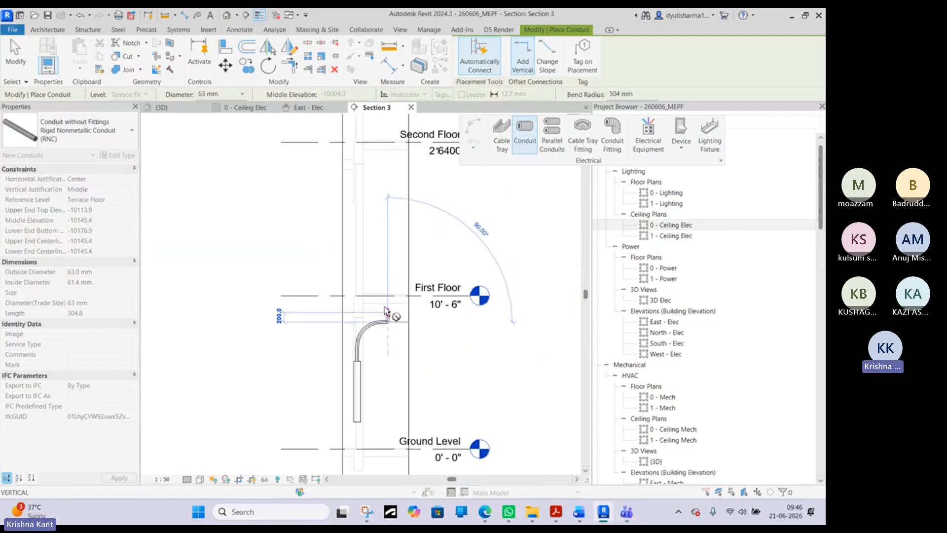
pyautogui.rightClick(386, 309)
pyautogui.click(402, 312)
pyautogui.scroll(5, 384, 330)
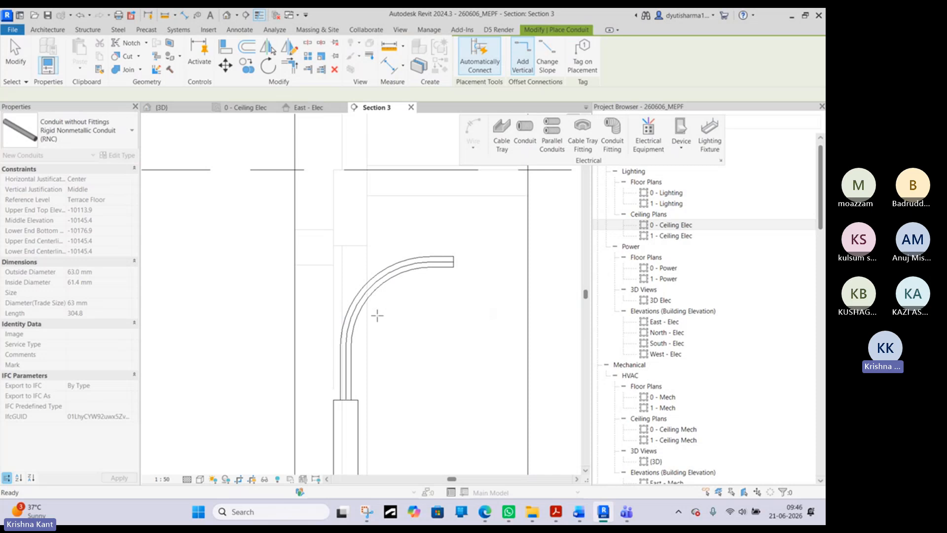
pyautogui.rightClick(389, 280)
pyautogui.click(405, 287)
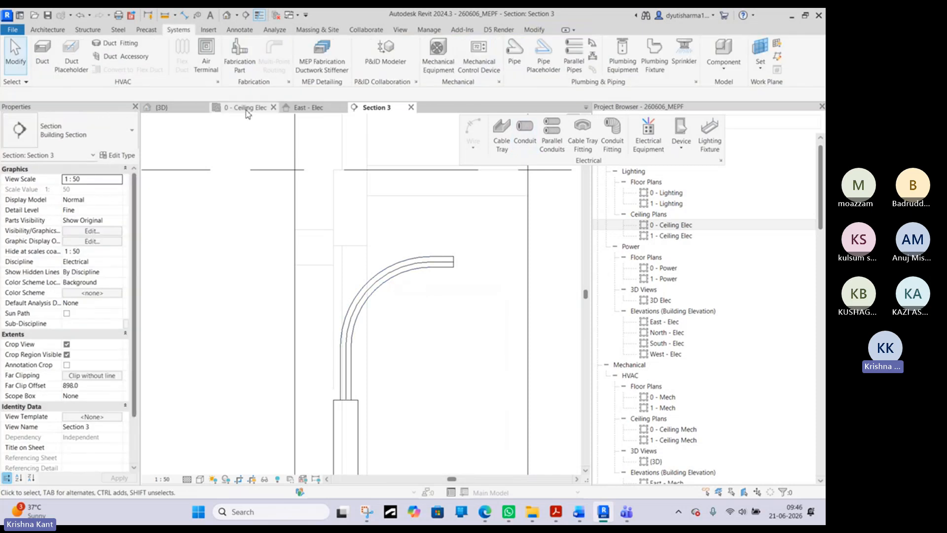
# - Select the conduit elbow above the panelboard in the 3D view and look through its available types
pyautogui.click(173, 108)
pyautogui.scroll(-5, 421, 223)
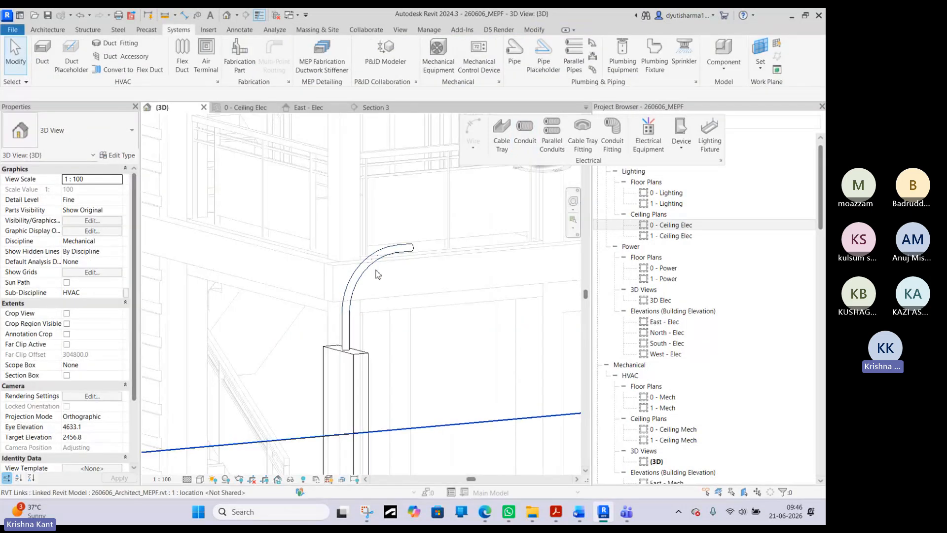
pyautogui.click(386, 275)
pyautogui.keyDown('shift'); pyautogui.moveTo(388, 277); pyautogui.dragTo(321, 281, button='middle'); pyautogui.keyUp('shift')
pyautogui.scroll(2, 434, 279)
pyautogui.click(107, 142)
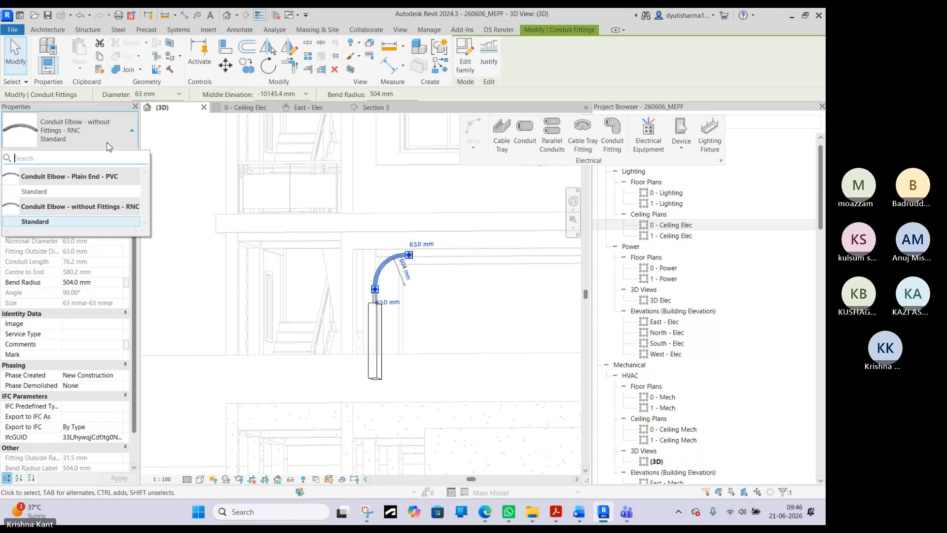
pyautogui.click(95, 142)
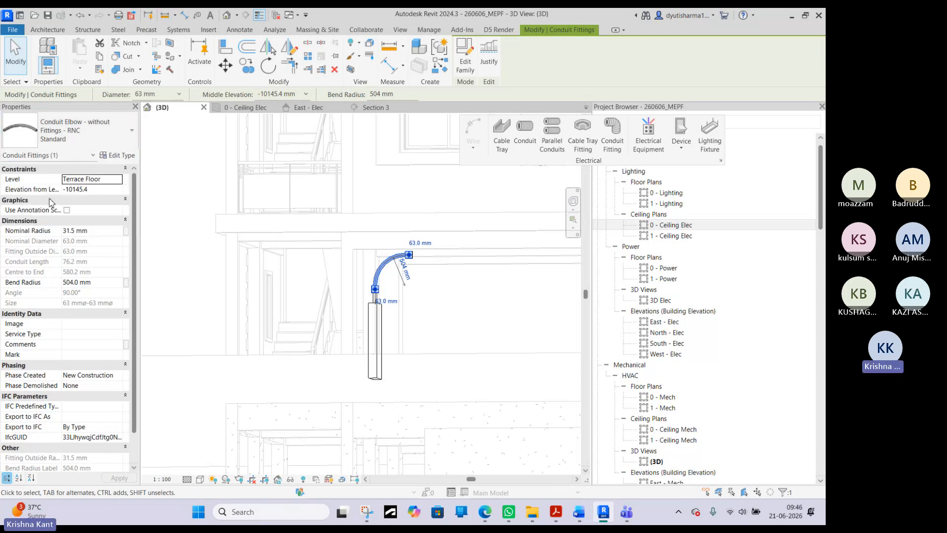
# - Try to set the conduit elbow's nominal radius to 10 mm
pyautogui.click(103, 232)
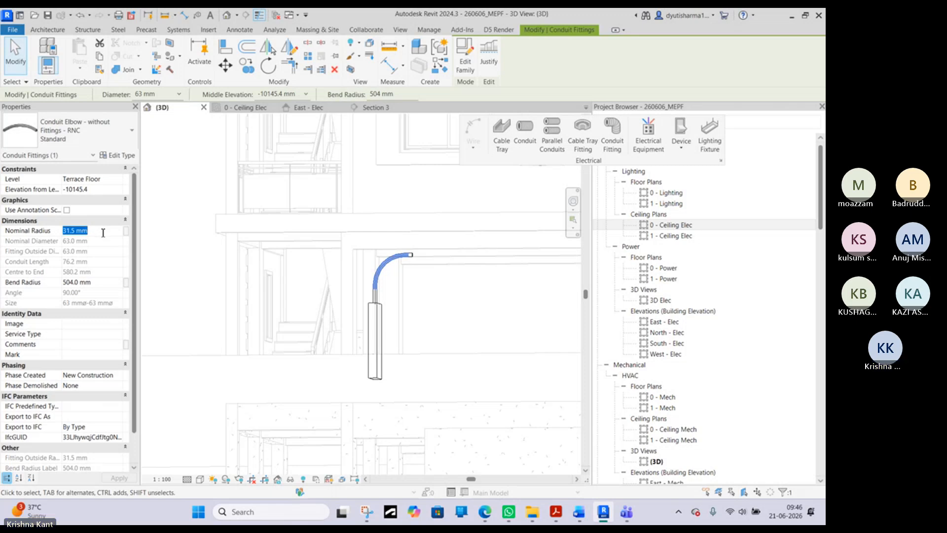
pyautogui.write('10')
pyautogui.press('Return')
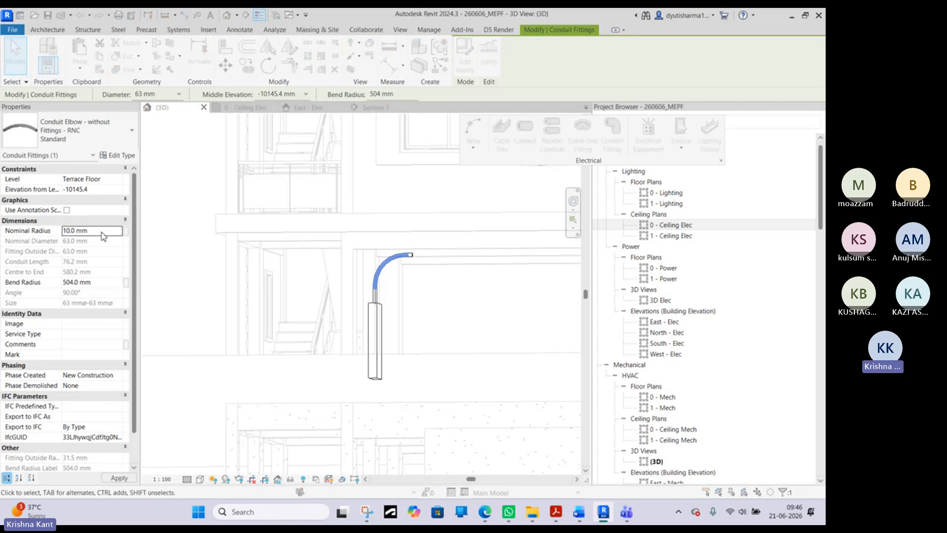
pyautogui.click(498, 294)
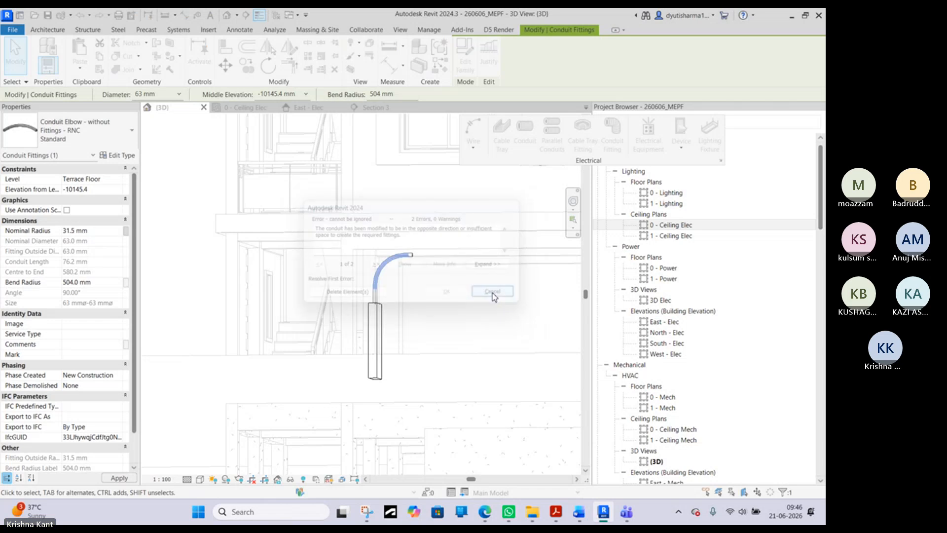
# - Set the conduit elbow's bend radius to 300 mm
pyautogui.click(101, 282)
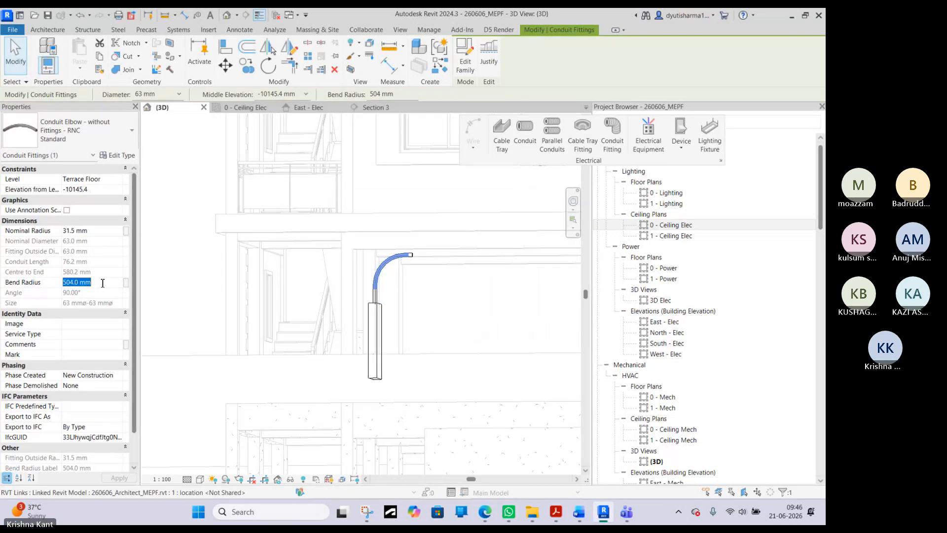
pyautogui.press('Return')
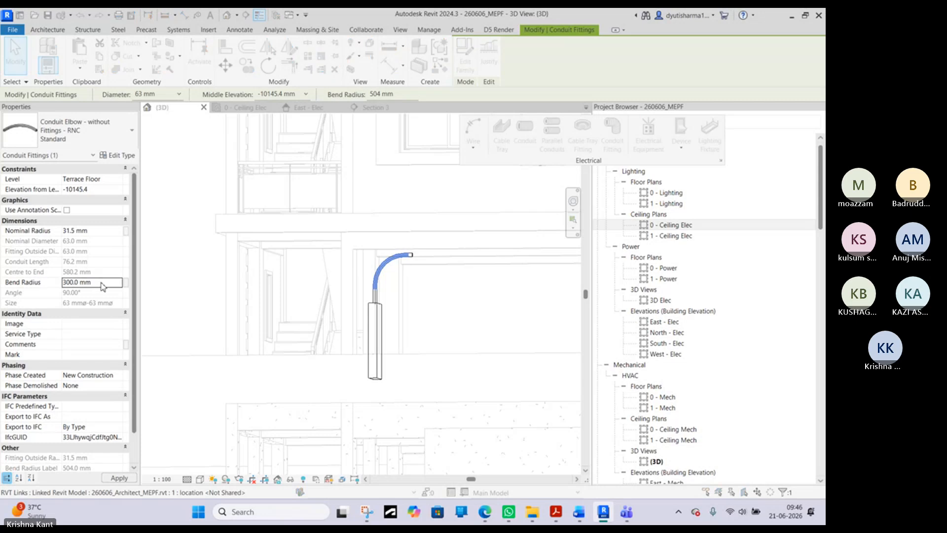
# - Stretch the free end of the horizontal conduit beyond the elbow in the 3D view until it is about 3720 mm long
pyautogui.click(496, 295)
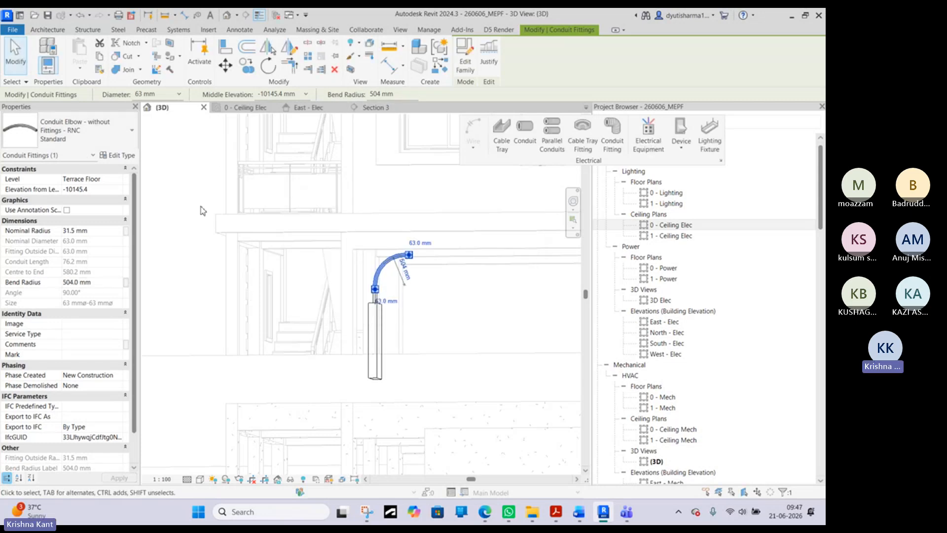
pyautogui.click(178, 214)
pyautogui.click(411, 256)
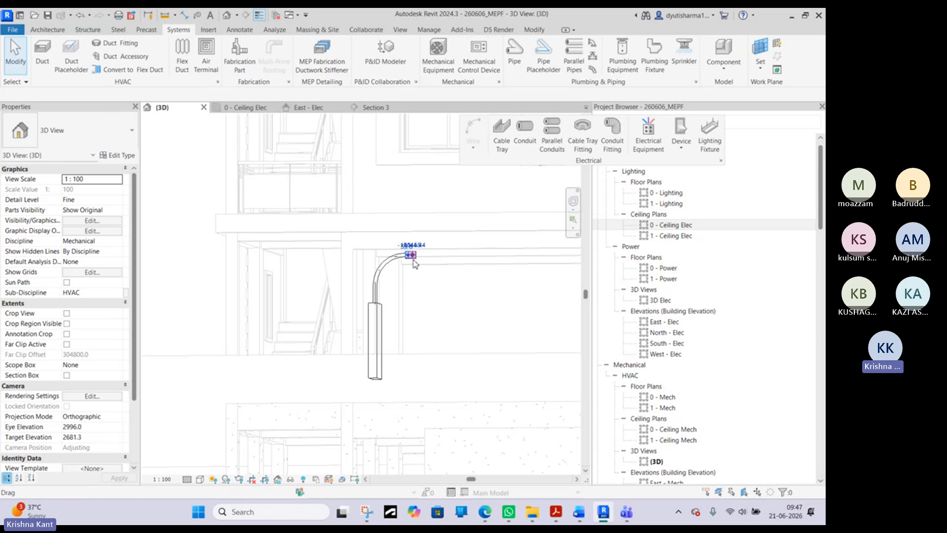
pyautogui.moveTo(414, 255); pyautogui.dragTo(511, 256)
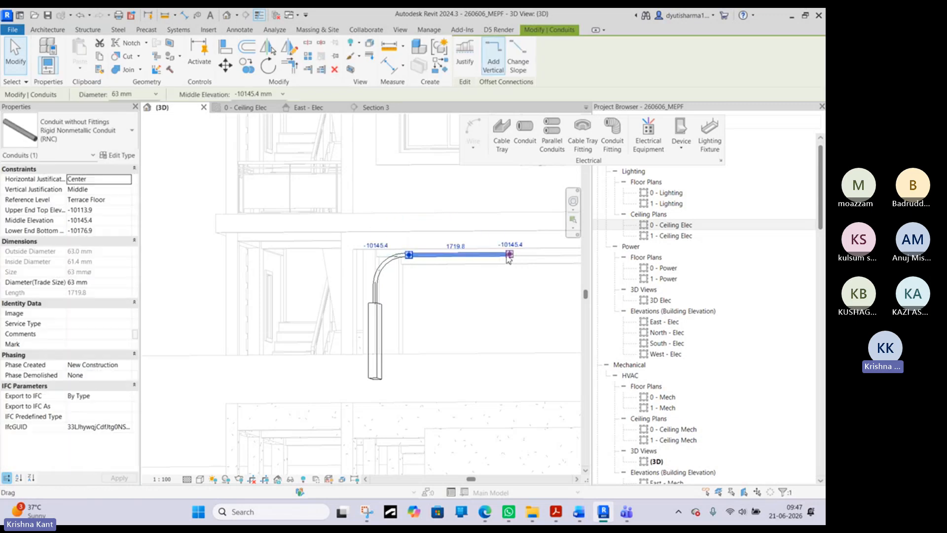
pyautogui.moveTo(511, 256); pyautogui.dragTo(361, 268, button='middle')
pyautogui.moveTo(361, 267); pyautogui.dragTo(478, 270)
pyautogui.keyDown('shift'); pyautogui.moveTo(479, 271); pyautogui.dragTo(204, 296, button='middle'); pyautogui.keyUp('shift')
pyautogui.keyDown('shift'); pyautogui.moveTo(313, 275); pyautogui.dragTo(362, 319, button='middle'); pyautogui.keyUp('shift')
# - Extend the conduit to about 5420 mm in the 0 - Ceiling Elec plan, ending beside the double switch at the room's lower wall
pyautogui.click(244, 108)
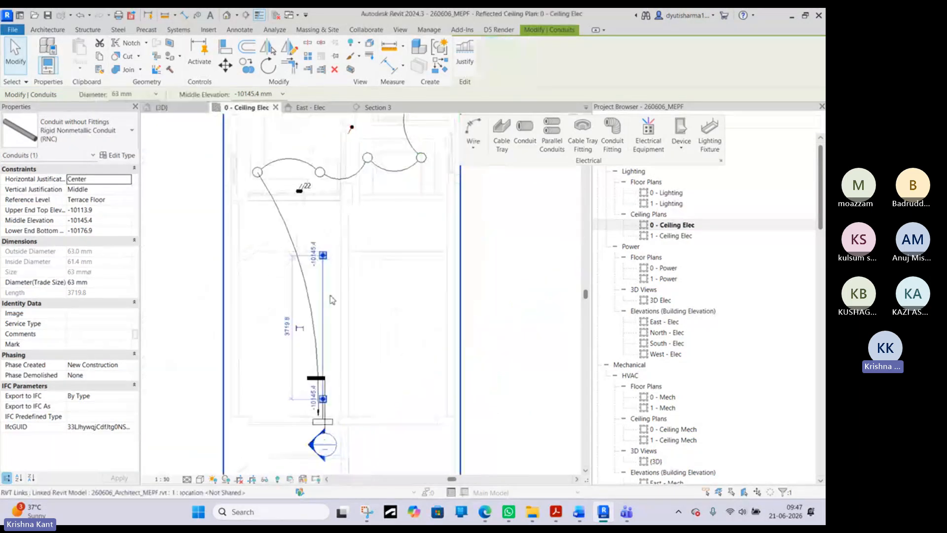
pyautogui.moveTo(329, 395); pyautogui.dragTo(328, 332)
pyautogui.scroll(3, 328, 330)
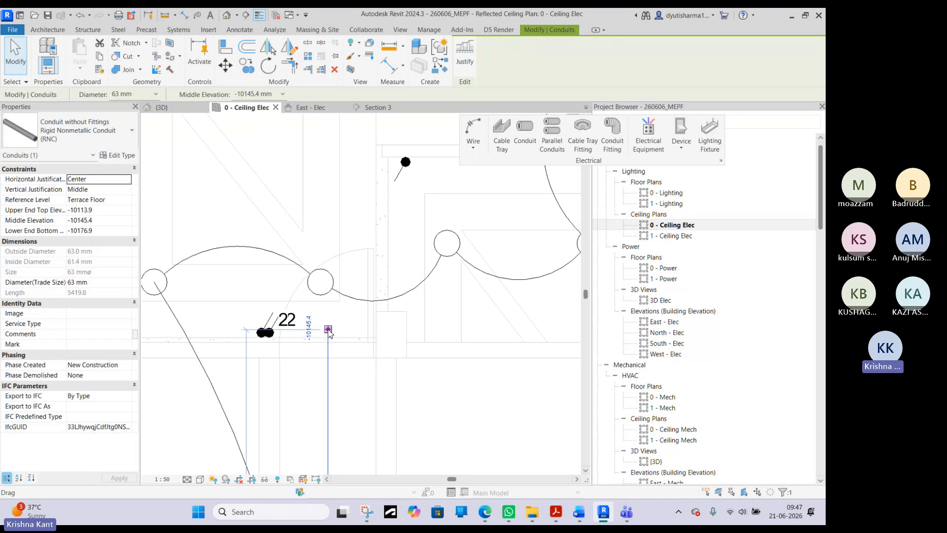
# - Try to draw a conduit without fittings from the run's free end toward the double switch, and leave the Conduit command
pyautogui.rightClick(330, 328)
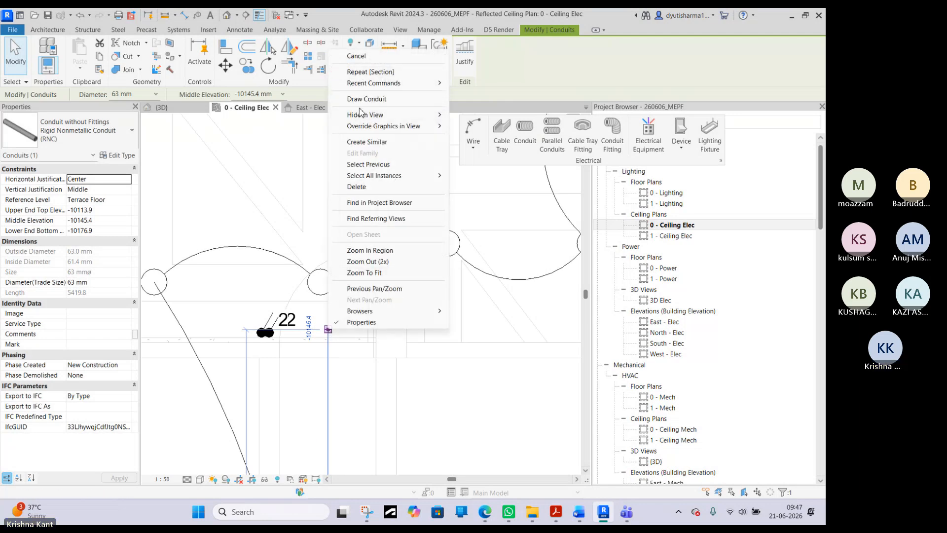
pyautogui.click(367, 102)
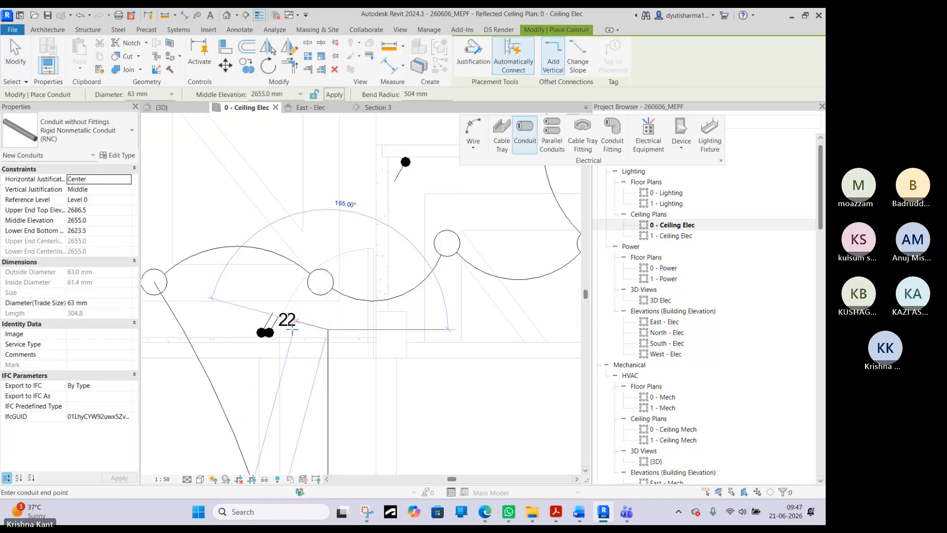
pyautogui.scroll(1, 290, 335)
pyautogui.scroll(1, 290, 336)
pyautogui.click(289, 326)
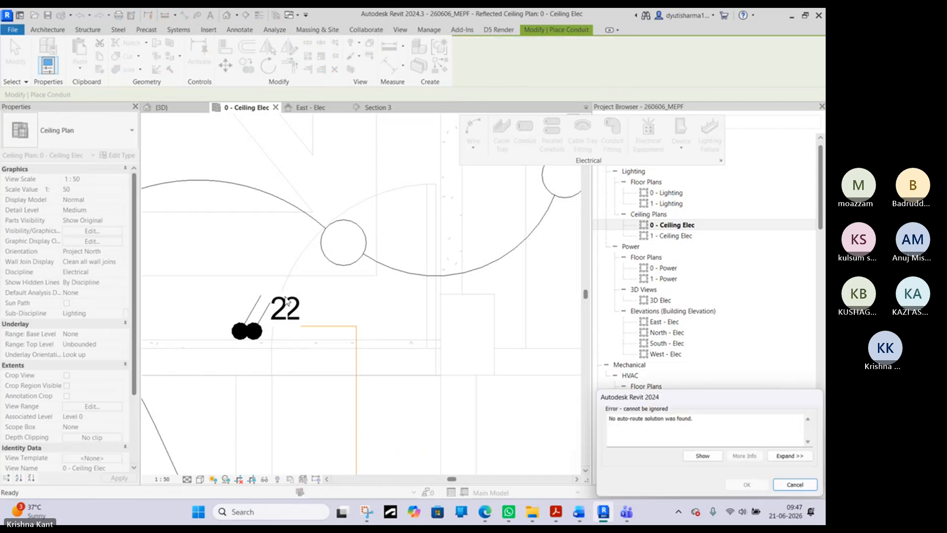
pyautogui.moveTo(677, 402); pyautogui.dragTo(532, 383)
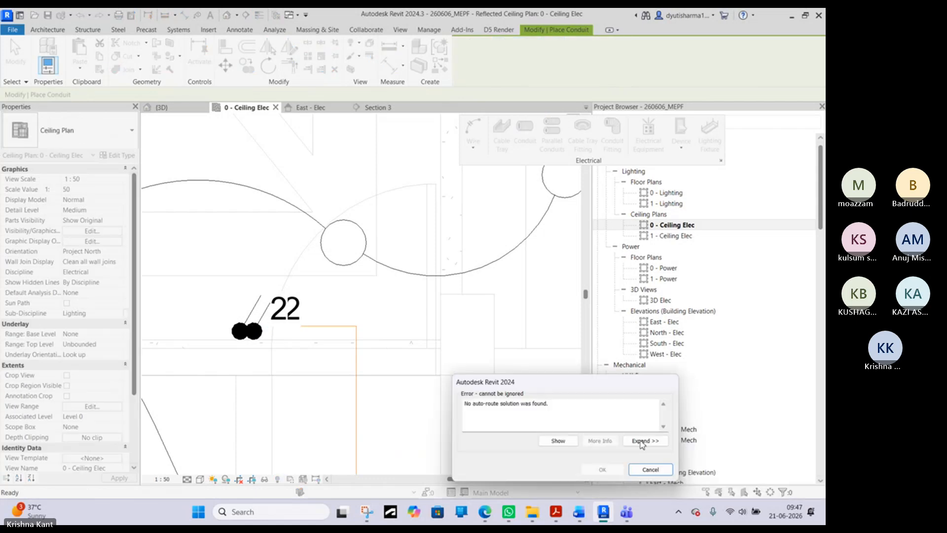
pyautogui.click(642, 469)
pyautogui.scroll(-5, 357, 240)
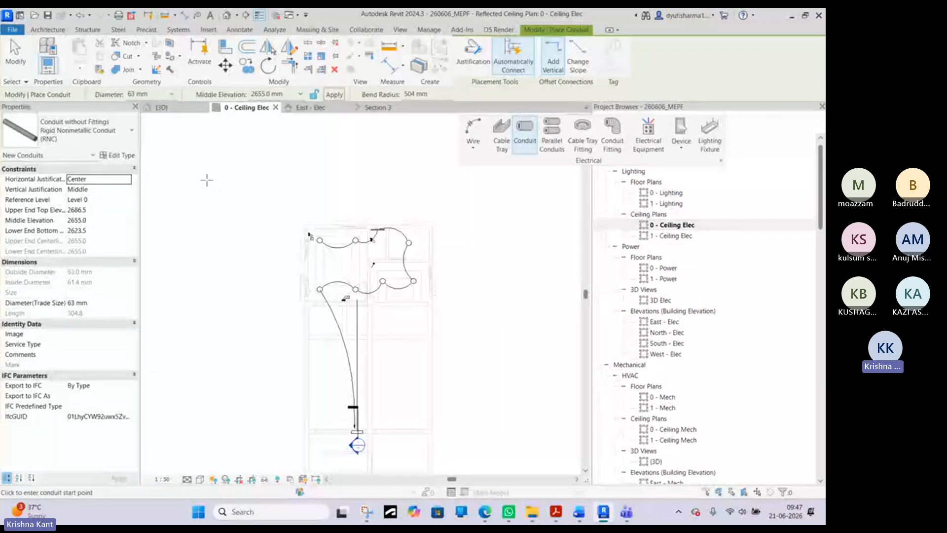
pyautogui.rightClick(207, 181)
pyautogui.click(243, 183)
# - Examine the conduit elbow above the panelboard and its type choices in the 3D view
pyautogui.click(196, 108)
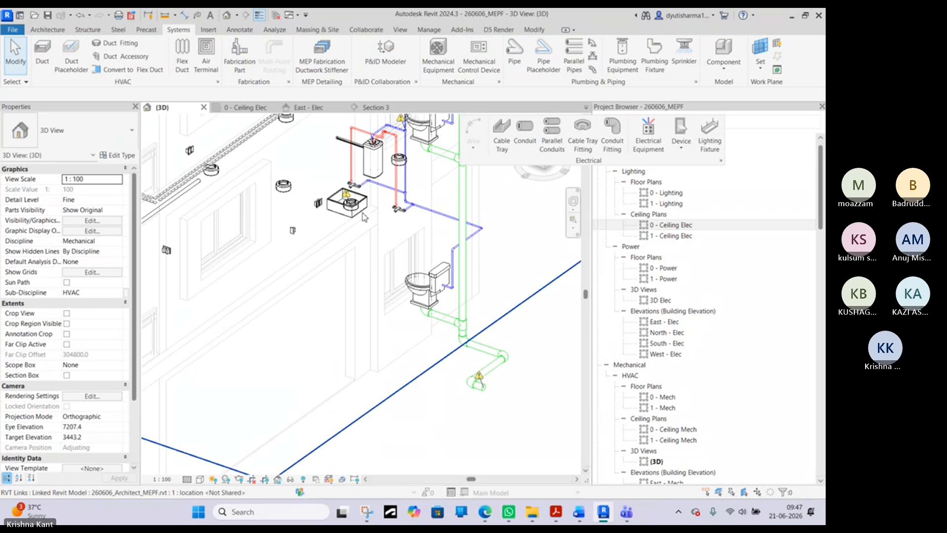
pyautogui.scroll(-5, 381, 244)
pyautogui.keyDown('shift'); pyautogui.moveTo(381, 245); pyautogui.dragTo(192, 279, button='middle'); pyautogui.keyUp('shift')
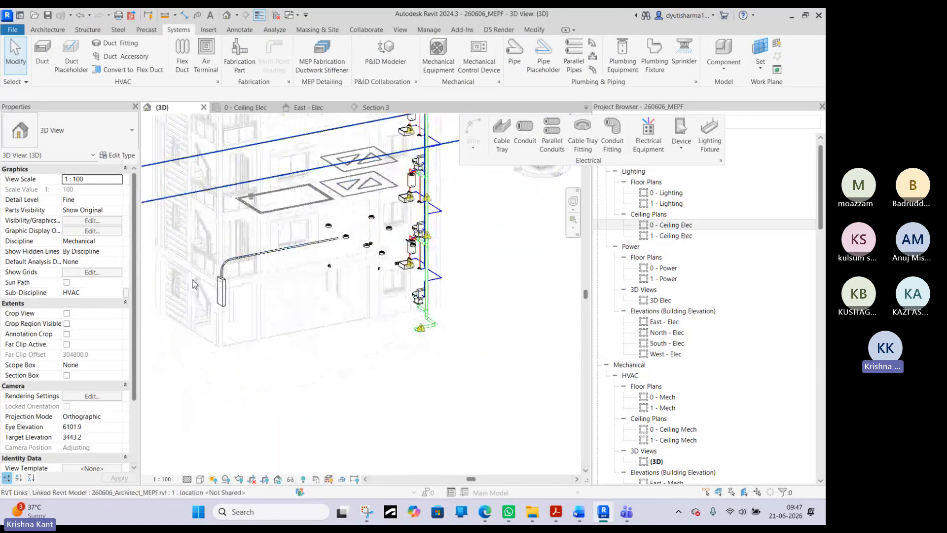
pyautogui.scroll(5, 234, 253)
pyautogui.scroll(3, 236, 257)
pyautogui.click(249, 281)
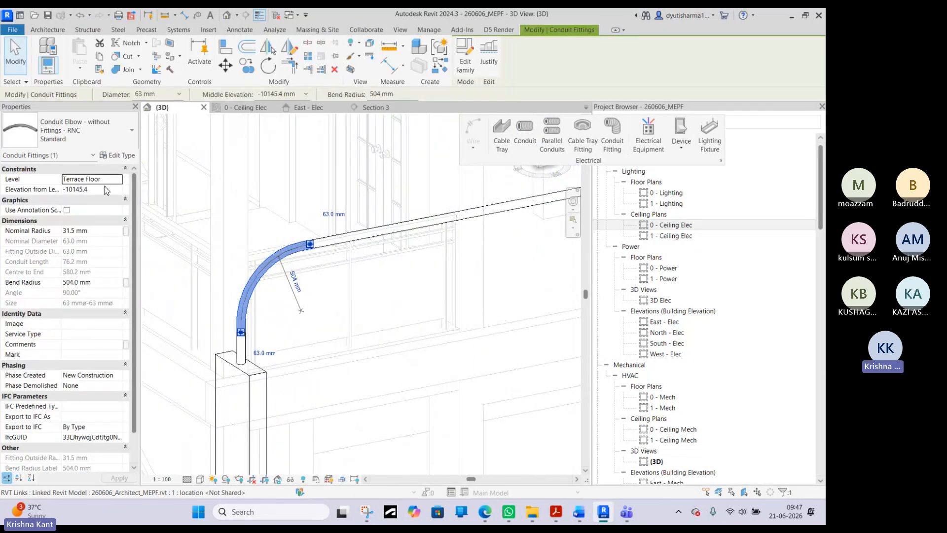
pyautogui.click(87, 147)
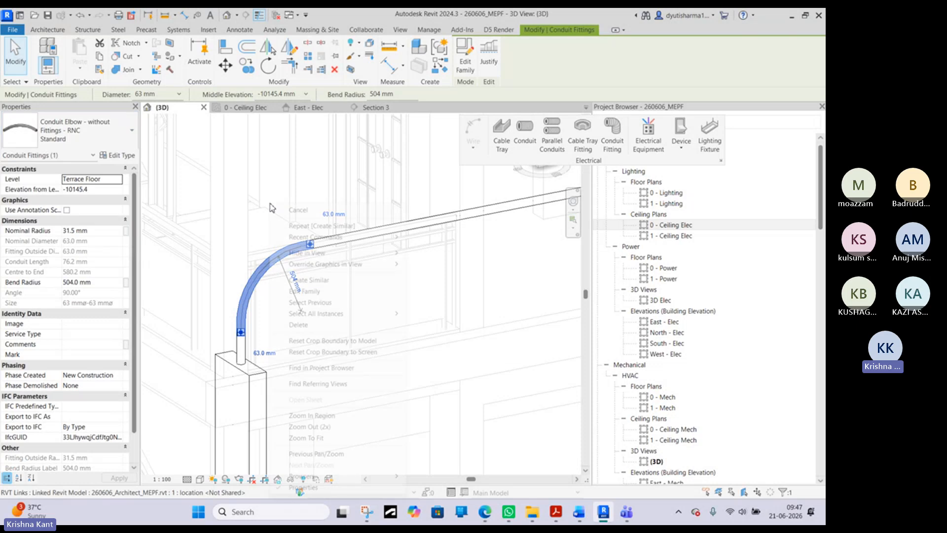
pyautogui.rightClick(282, 201)
pyautogui.click(298, 207)
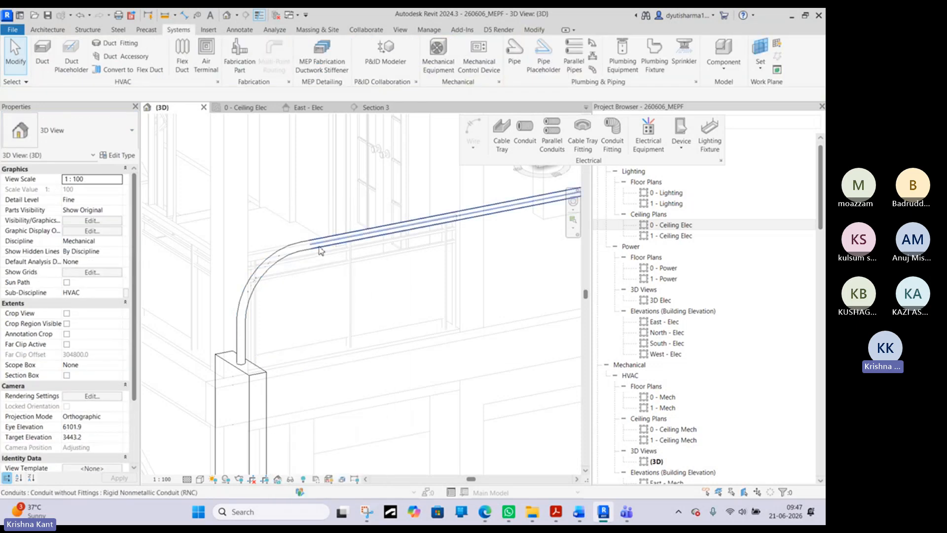
pyautogui.scroll(-5, 320, 247)
pyautogui.press('Tab')
pyautogui.click(382, 237)
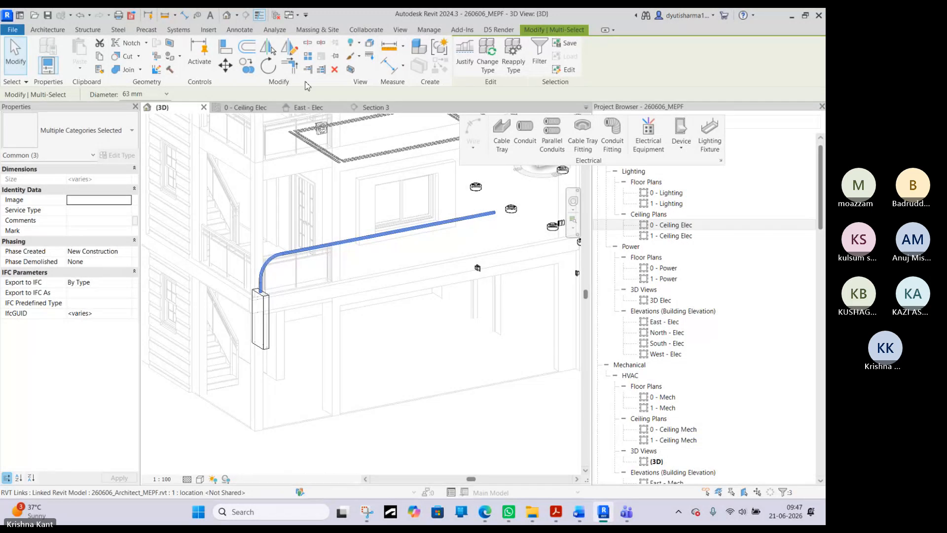
pyautogui.moveTo(398, 223); pyautogui.dragTo(393, 276, button='middle')
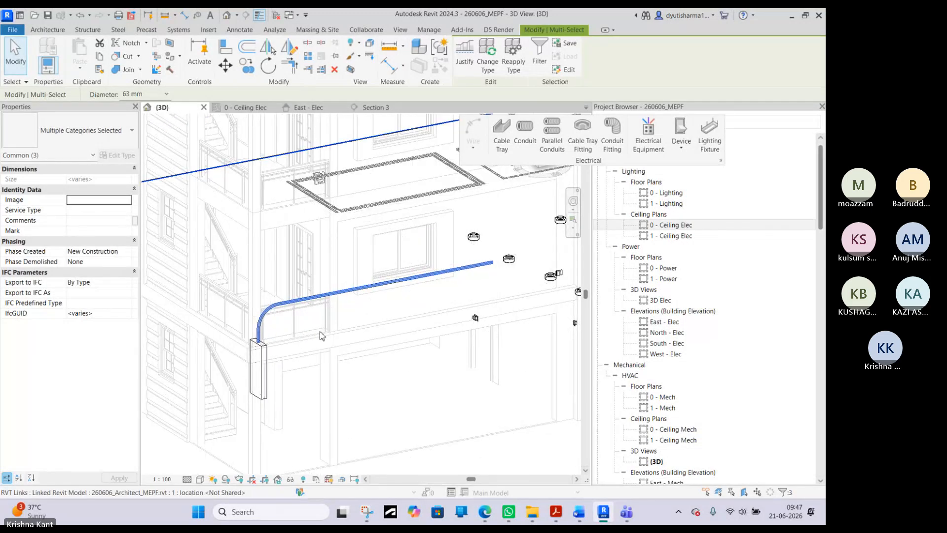
pyautogui.scroll(-4, 392, 333)
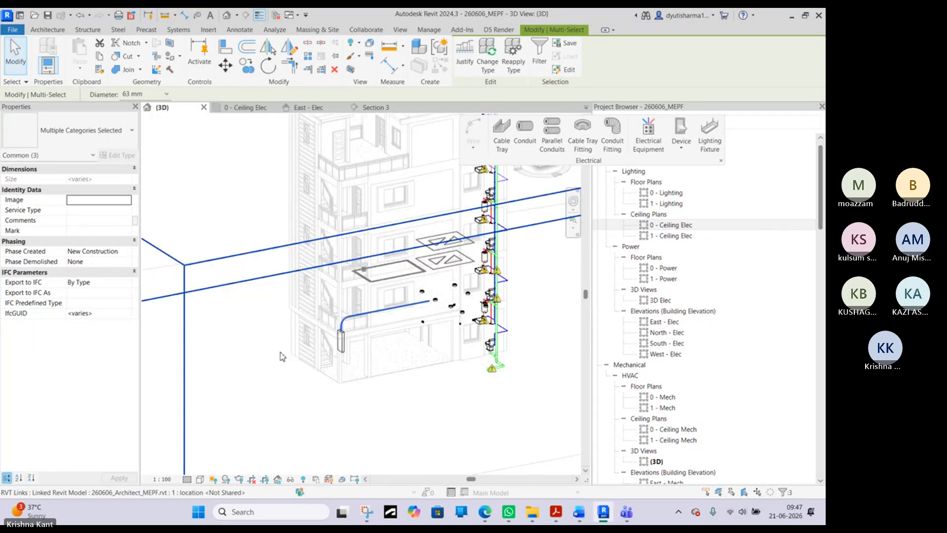
pyautogui.click(251, 360)
pyautogui.click(248, 247)
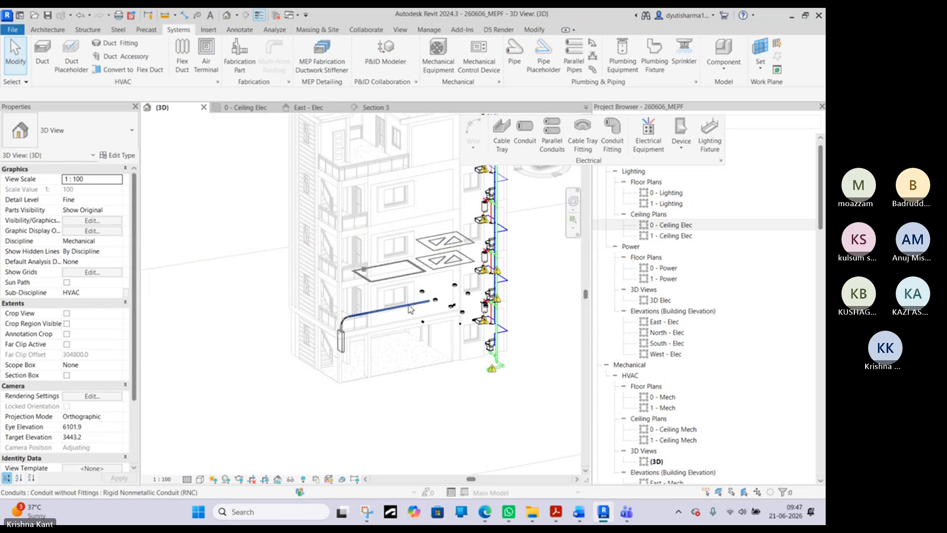
pyautogui.click(409, 305)
pyautogui.scroll(7, 348, 315)
pyautogui.keyDown('ctrl'); pyautogui.click(327, 332); pyautogui.keyUp('ctrl')
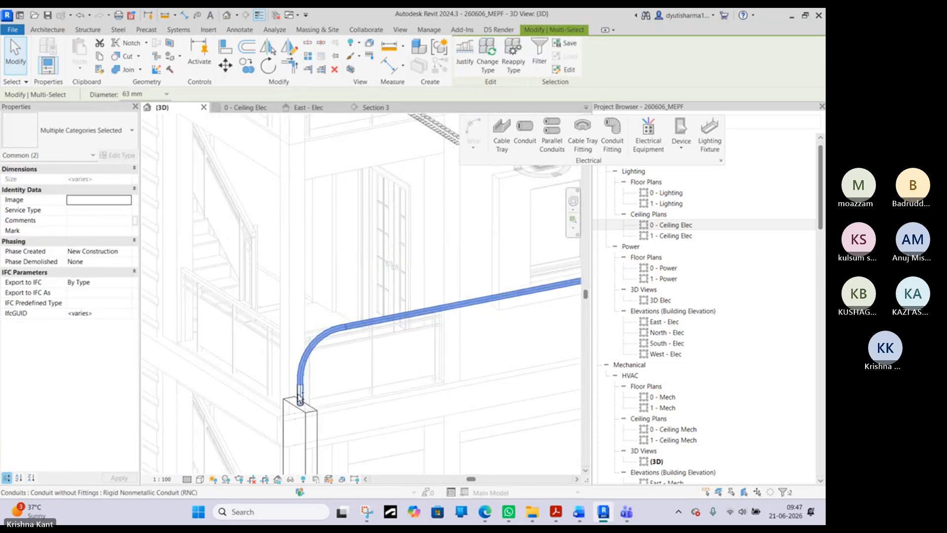
pyautogui.keyDown('ctrl'); pyautogui.click(300, 395); pyautogui.keyUp('ctrl')
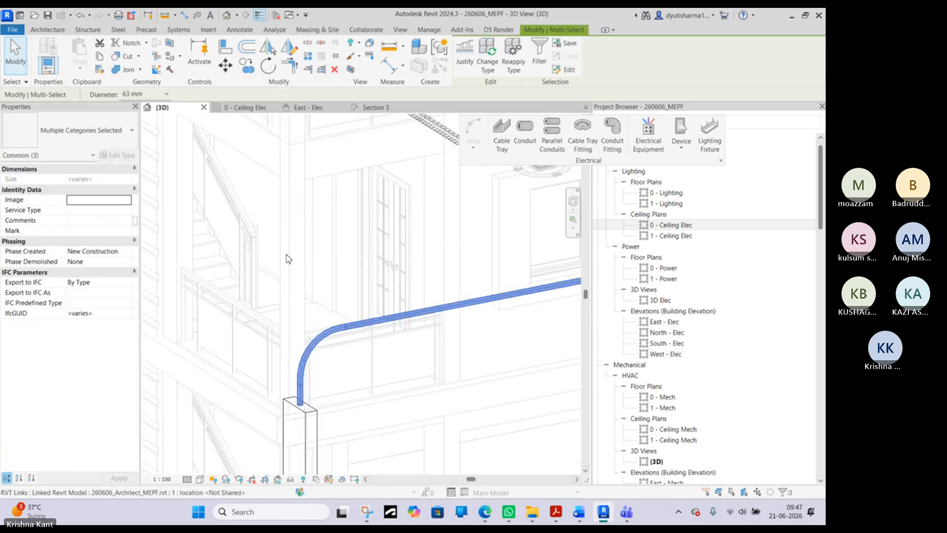
pyautogui.scroll(-5, 288, 258)
pyautogui.moveTo(273, 188); pyautogui.dragTo(313, 227, button='middle')
pyautogui.press('Escape')
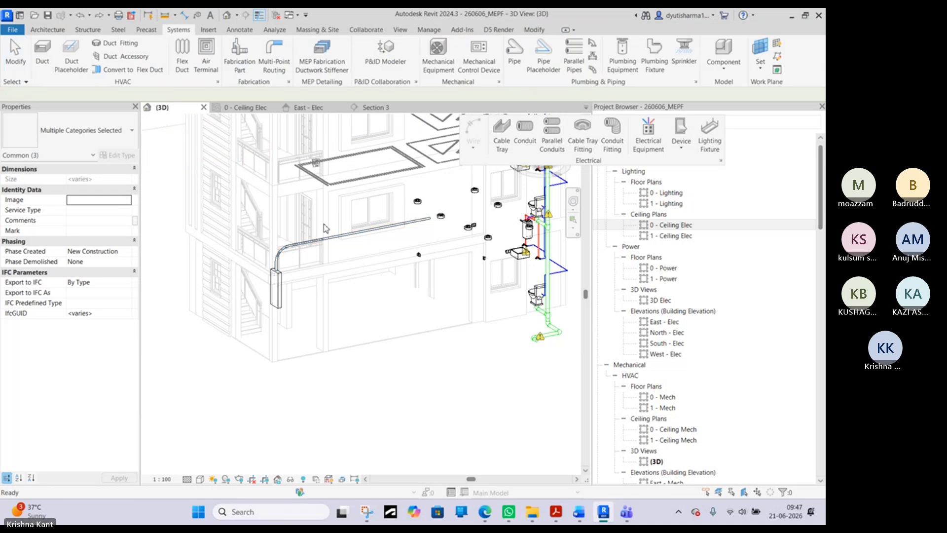
# - Change the long horizontal conduit and the short vertical conduit at the panelboard to Conduit with Fittings, Rigid Nonmetallic Conduit (RNC)
pyautogui.click(280, 262)
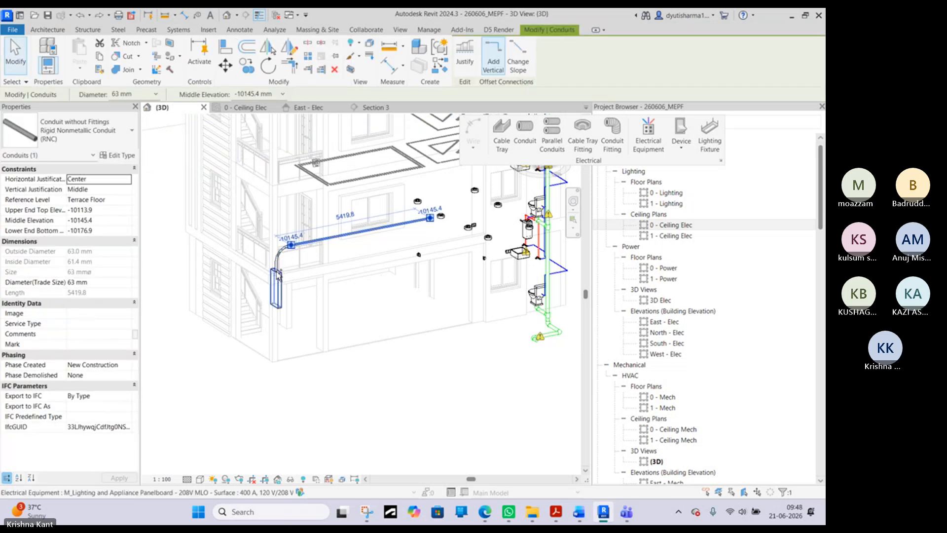
pyautogui.scroll(4, 278, 272)
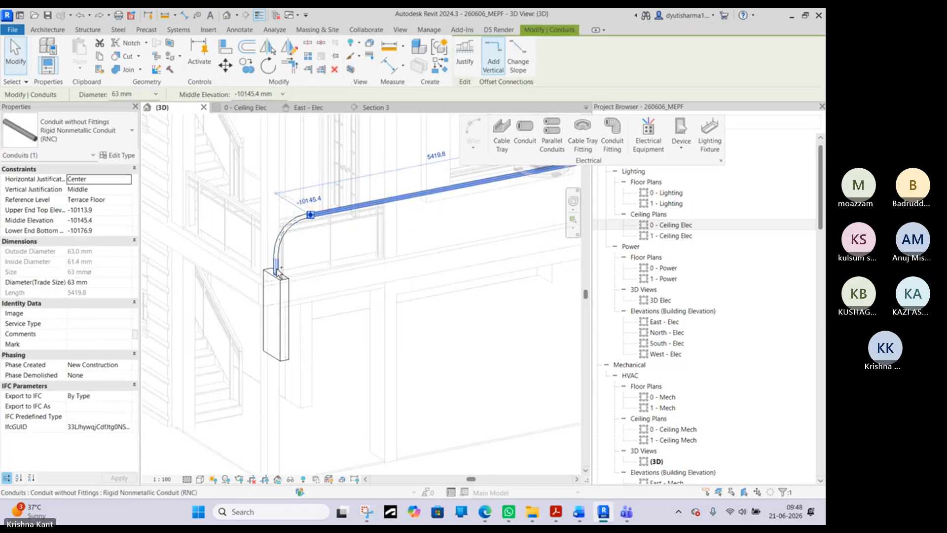
pyautogui.keyDown('ctrl'); pyautogui.click(277, 269); pyautogui.keyUp('ctrl')
pyautogui.click(81, 130)
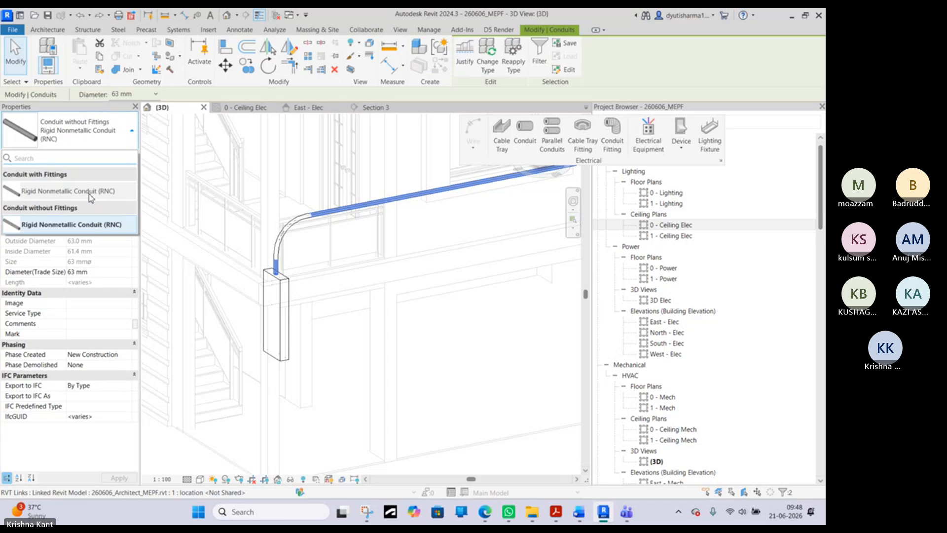
pyautogui.click(90, 192)
pyautogui.click(94, 140)
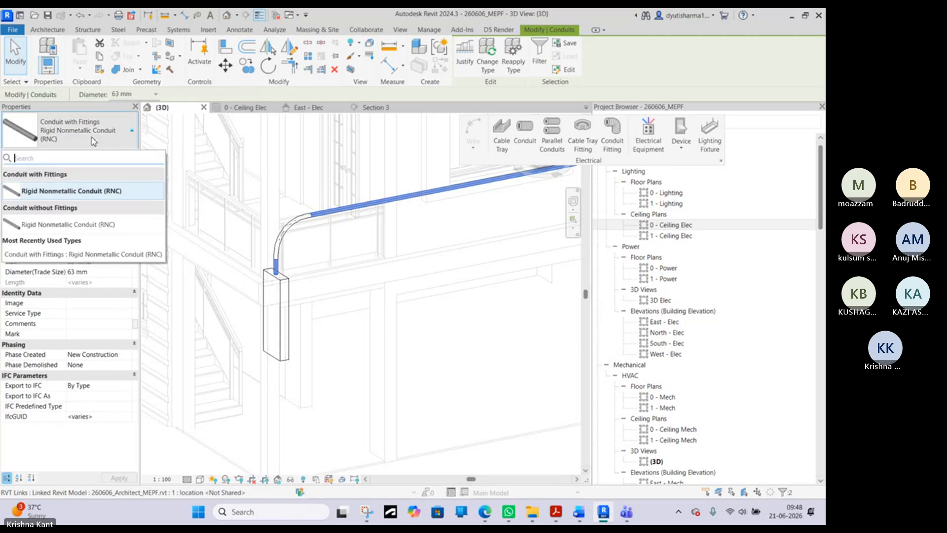
pyautogui.scroll(-4, 297, 190)
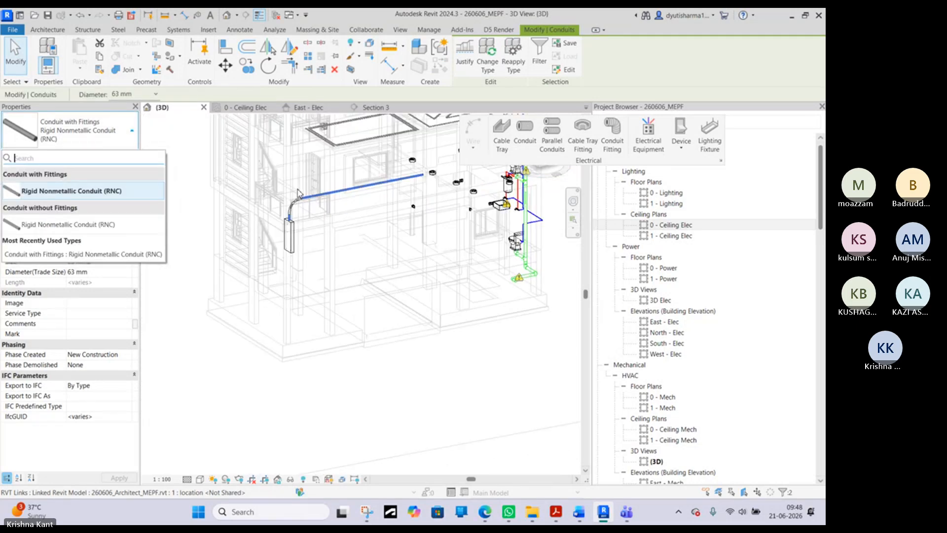
pyautogui.click(311, 398)
# - Set the detail level of the 0 - Ceiling Elec plan to Fine
pyautogui.click(272, 113)
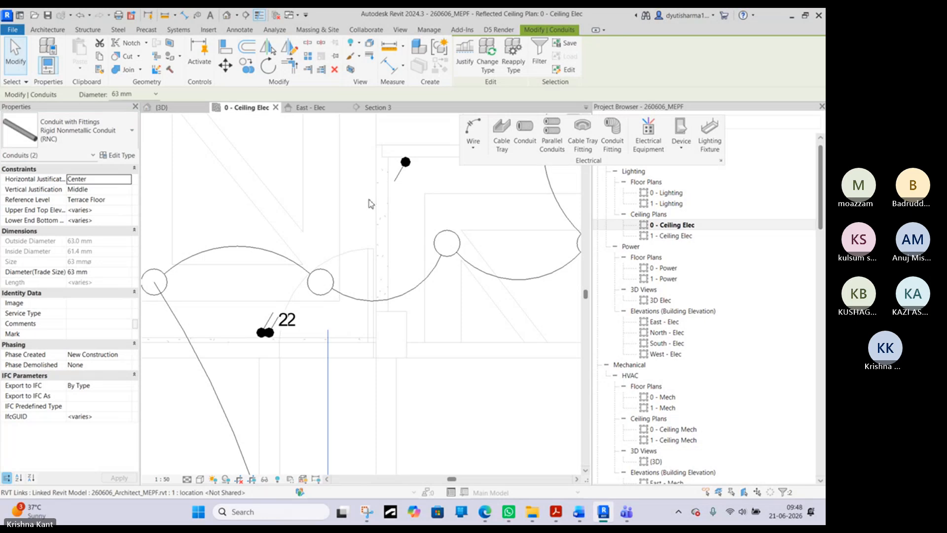
pyautogui.scroll(-3, 360, 300)
pyautogui.click(333, 352)
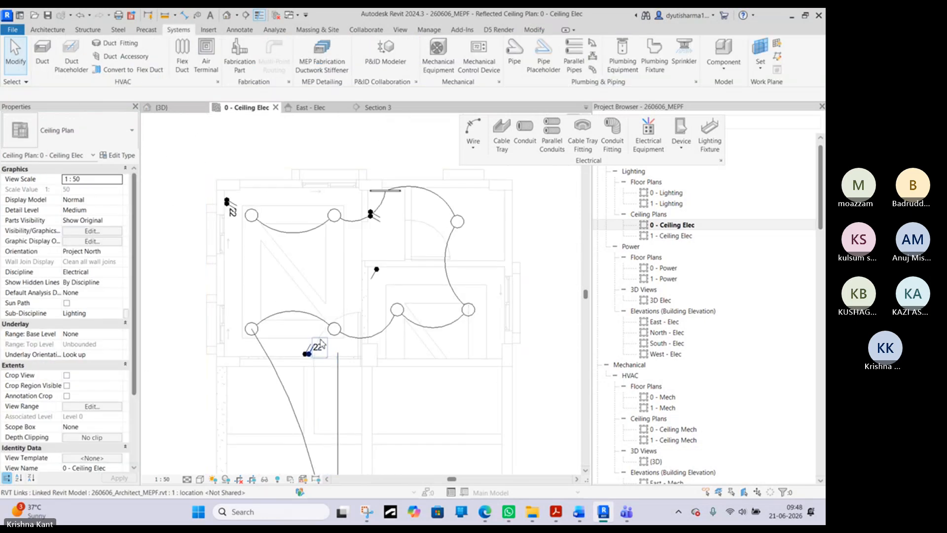
pyautogui.click(338, 384)
pyautogui.click(187, 479)
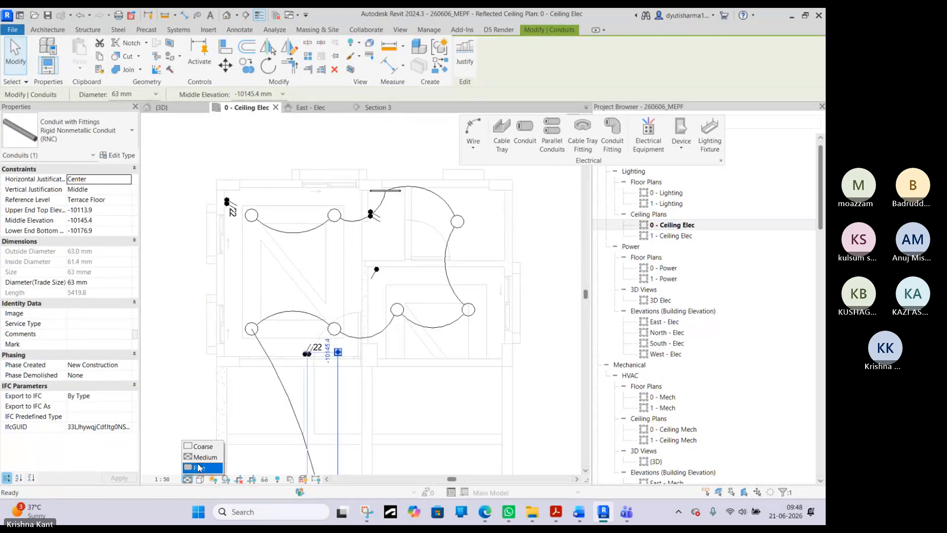
pyautogui.click(201, 468)
pyautogui.click(247, 429)
# - Draw a perpendicular conduit from the run's free end leftward past the double switch along the wall, and end the run
pyautogui.scroll(1, 314, 356)
pyautogui.scroll(1, 312, 360)
pyautogui.rightClick(347, 357)
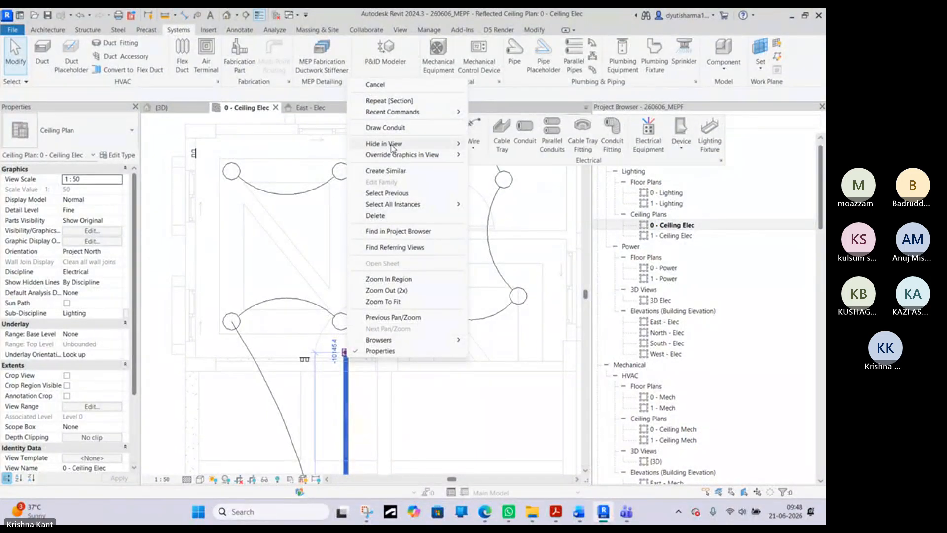
pyautogui.click(391, 130)
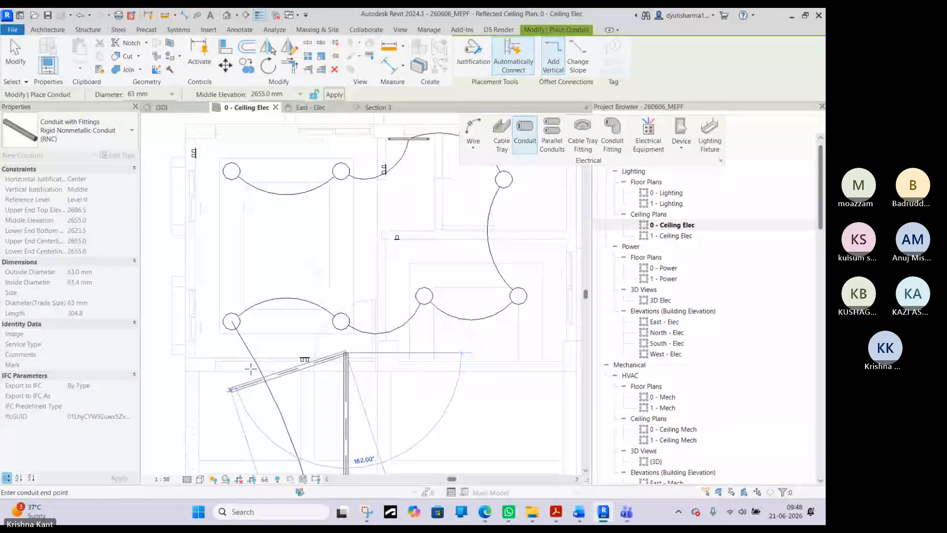
pyautogui.scroll(3, 293, 350)
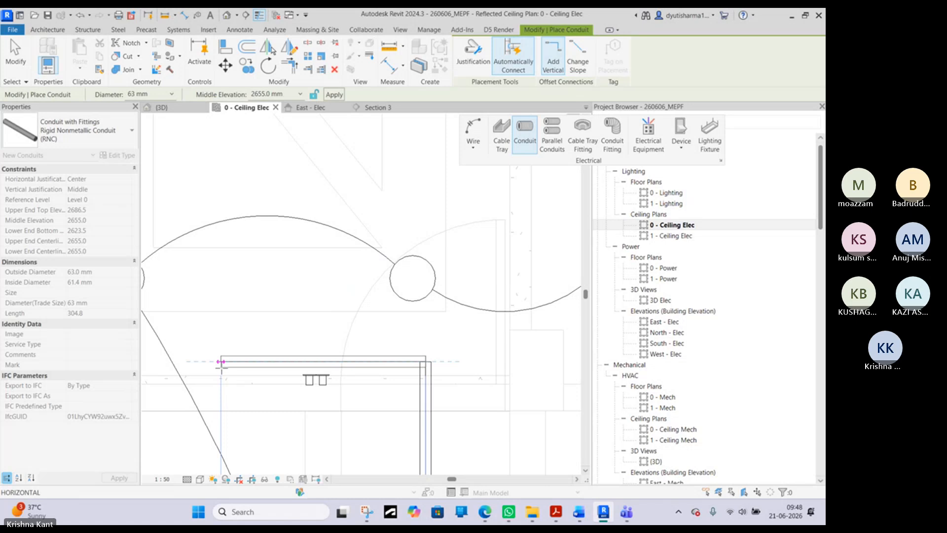
pyautogui.click(221, 361)
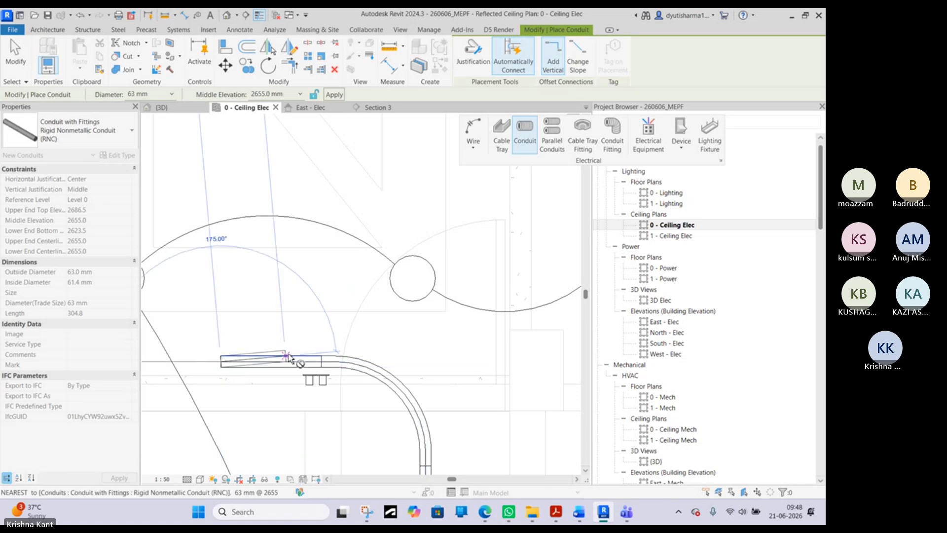
pyautogui.rightClick(290, 319)
pyautogui.click(317, 328)
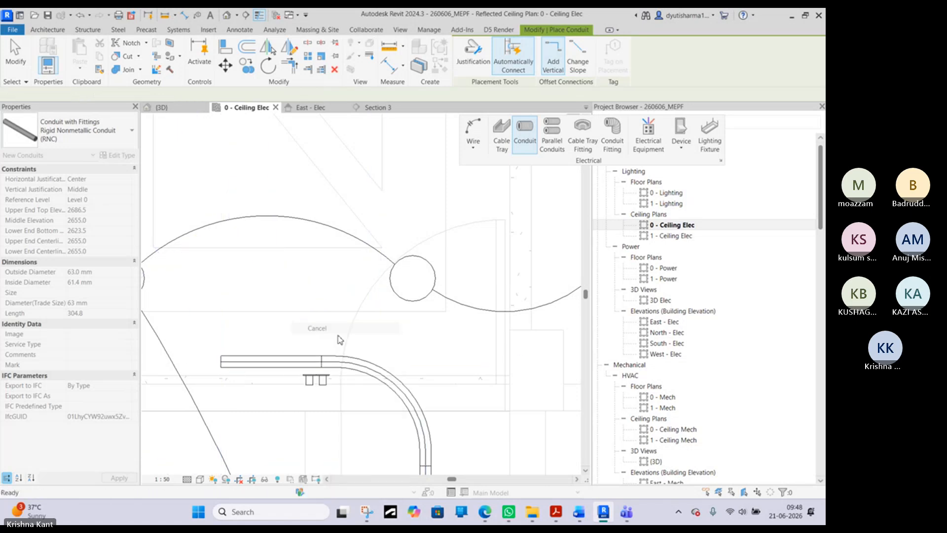
pyautogui.rightClick(344, 305)
pyautogui.click(370, 308)
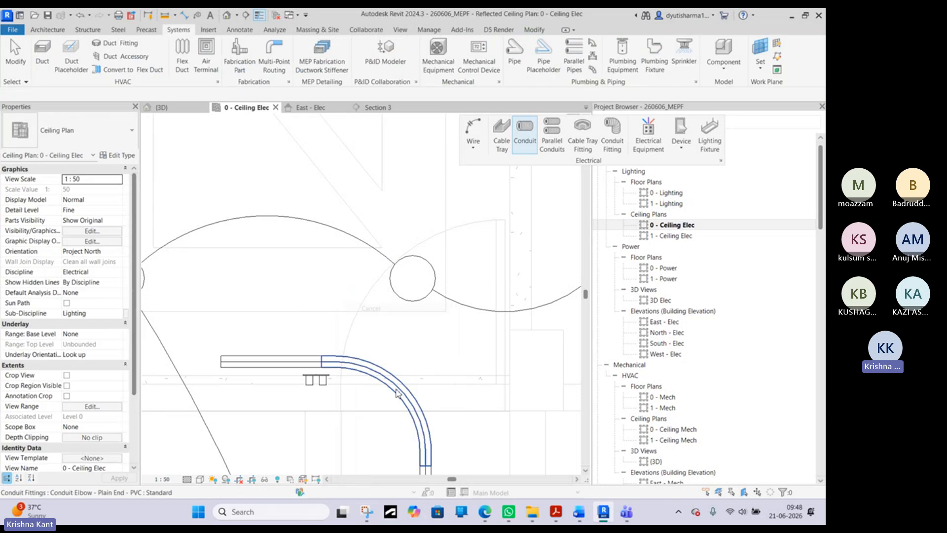
pyautogui.click(397, 393)
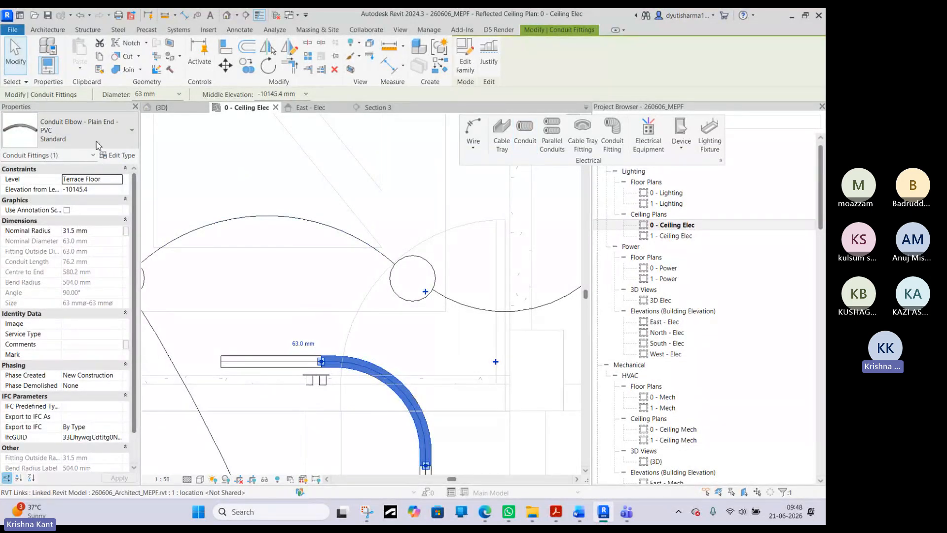
pyautogui.click(118, 155)
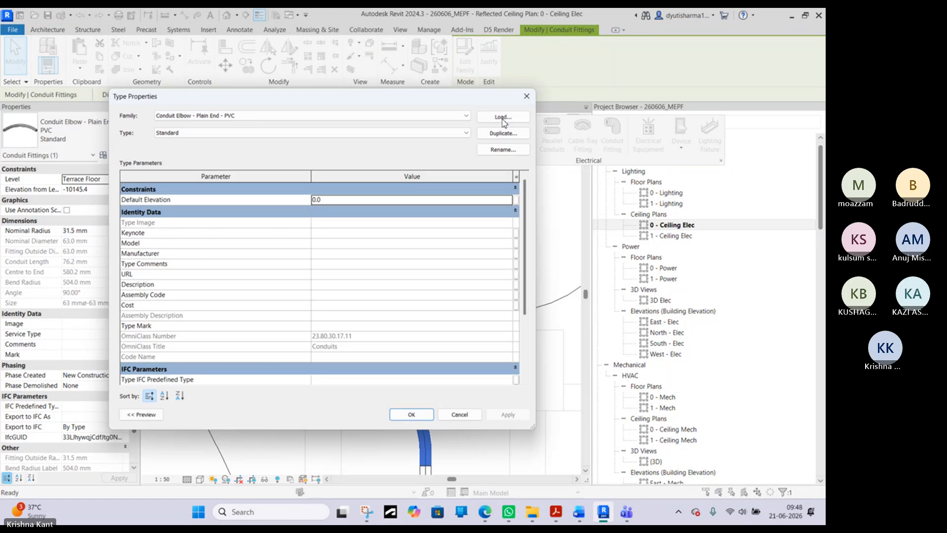
pyautogui.click(503, 118)
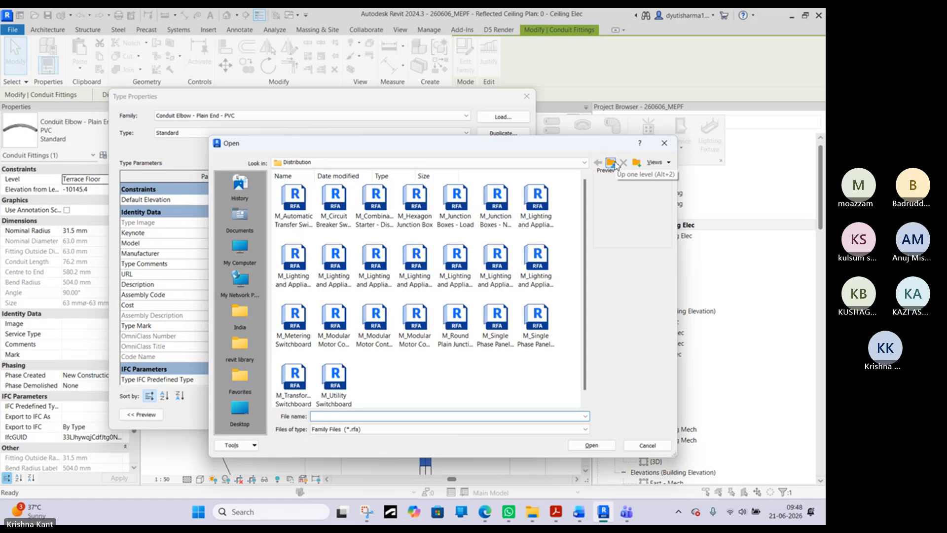
pyautogui.click(612, 162)
pyautogui.click(612, 164)
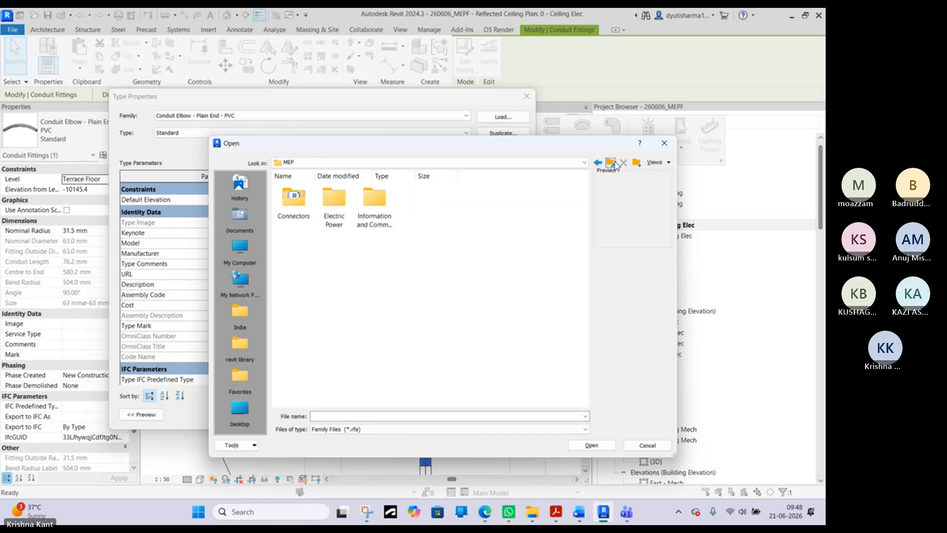
pyautogui.click(614, 164)
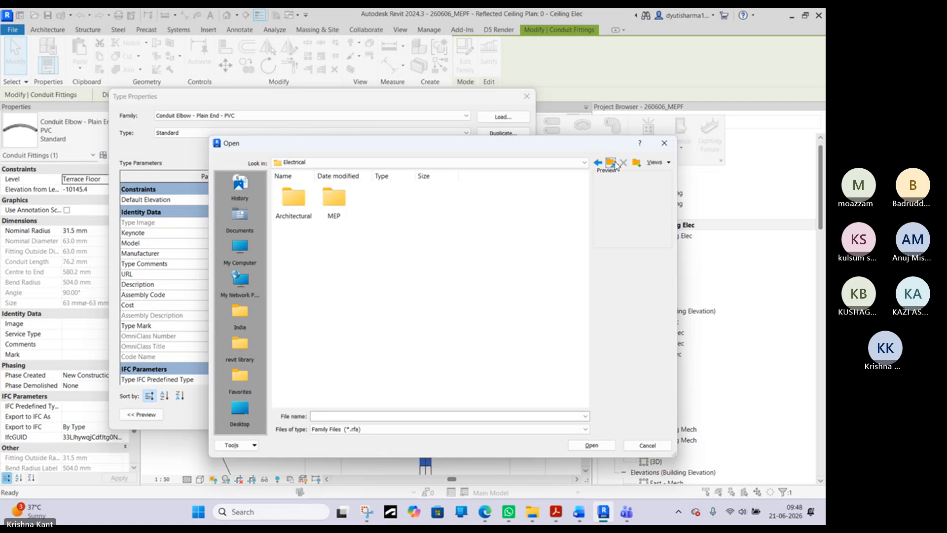
pyautogui.click(612, 163)
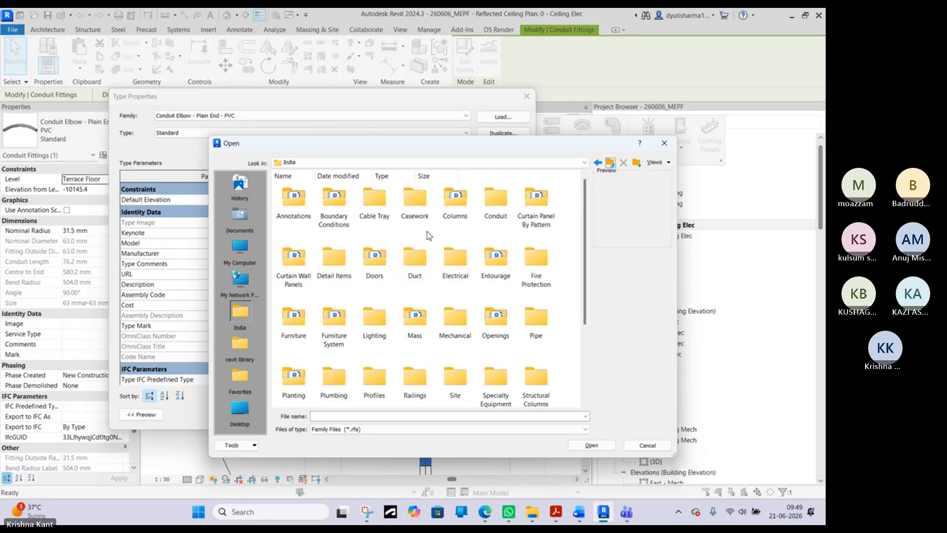
pyautogui.doubleClick(496, 200)
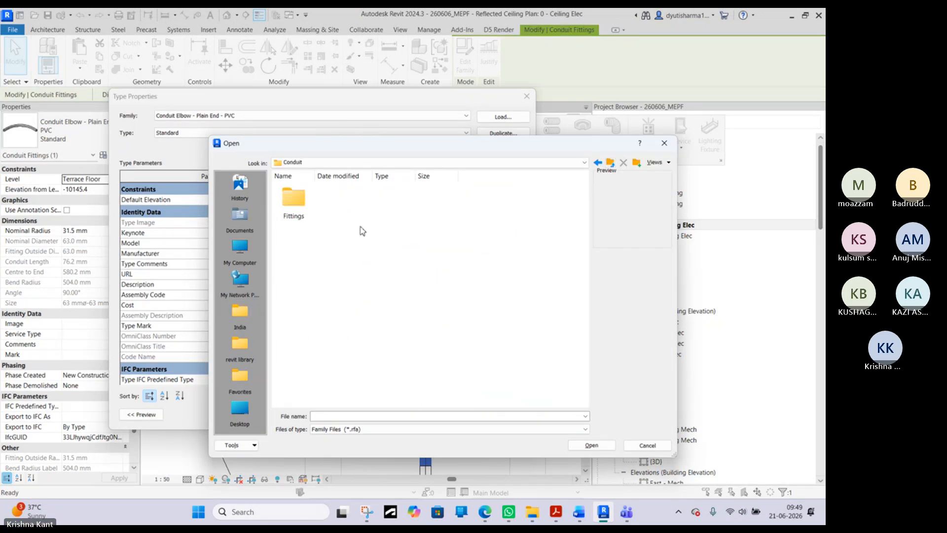
pyautogui.doubleClick(297, 215)
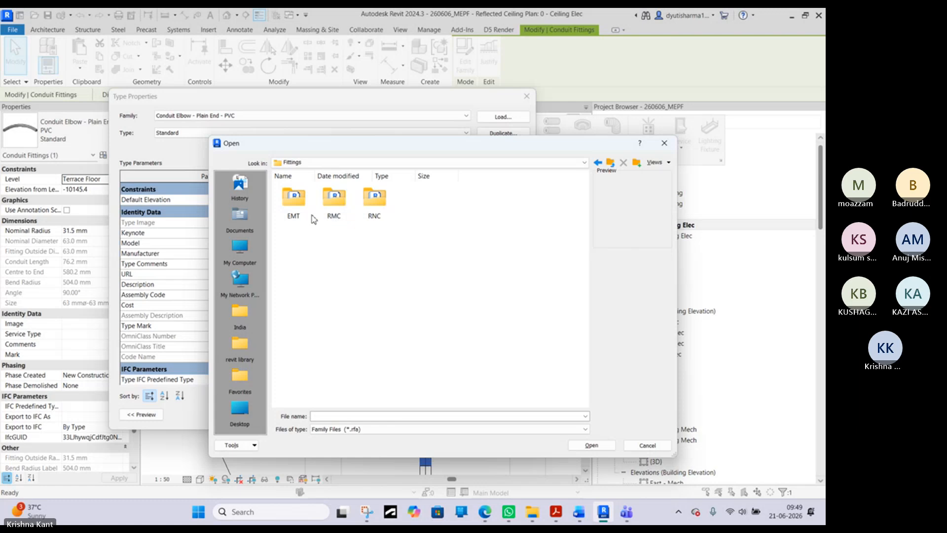
pyautogui.doubleClick(329, 203)
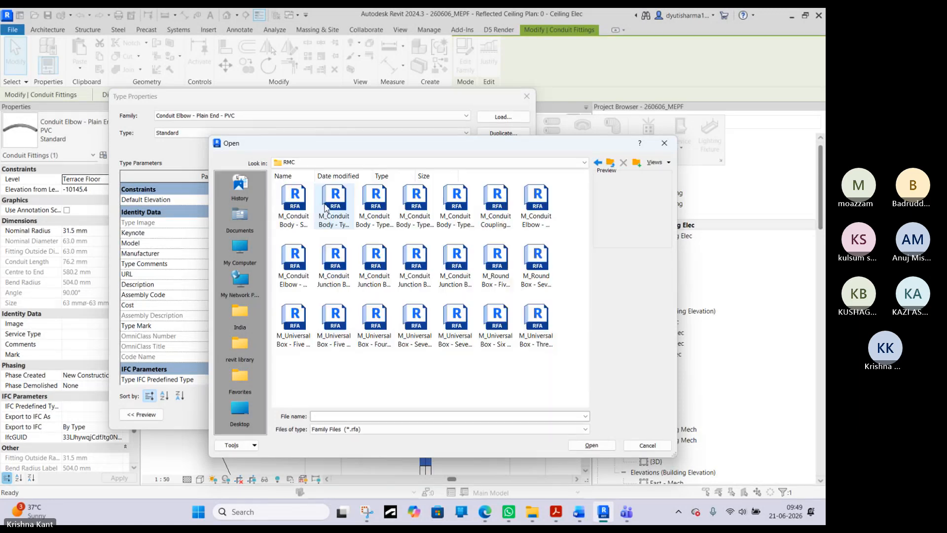
pyautogui.click(549, 318)
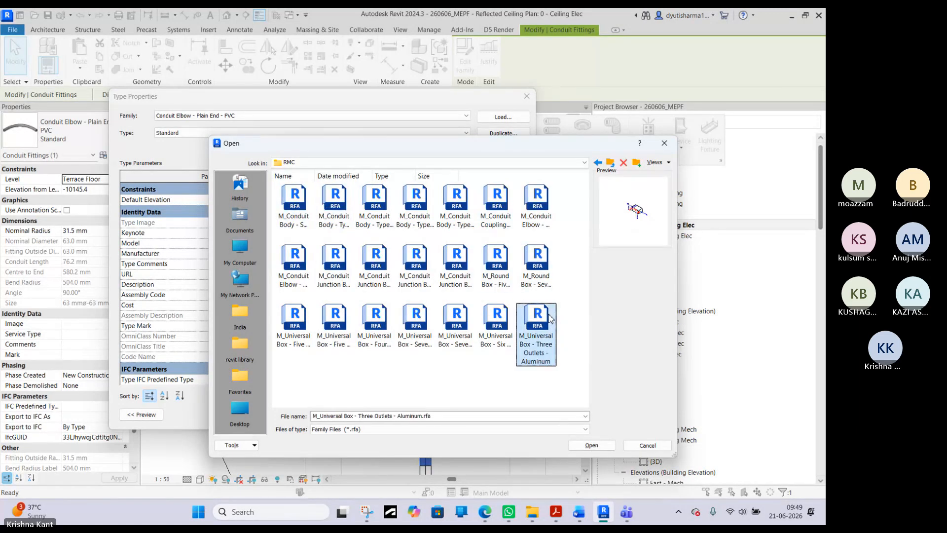
pyautogui.click(647, 445)
pyautogui.click(527, 97)
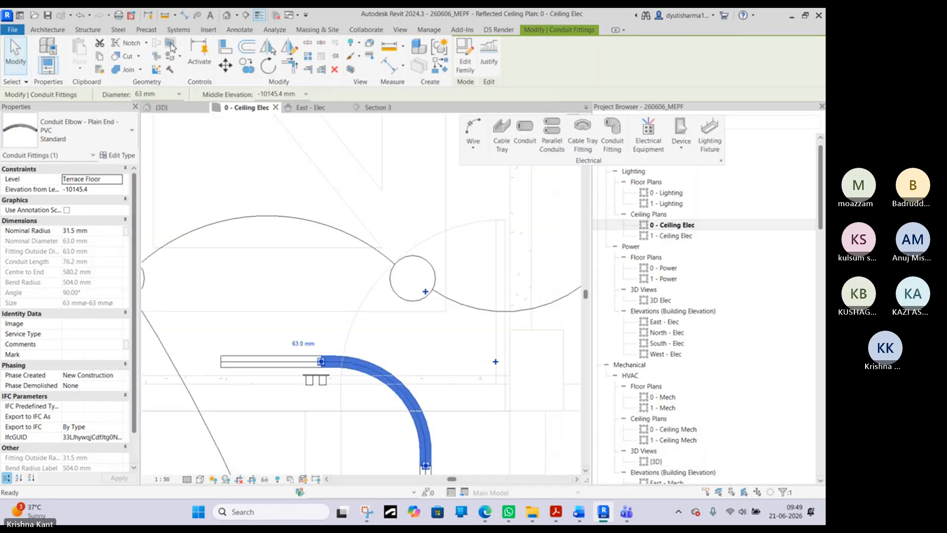
# - Load all the conduit fitting families from the India library's Conduit > Fittings > RMC folder into the project
pyautogui.click(219, 31)
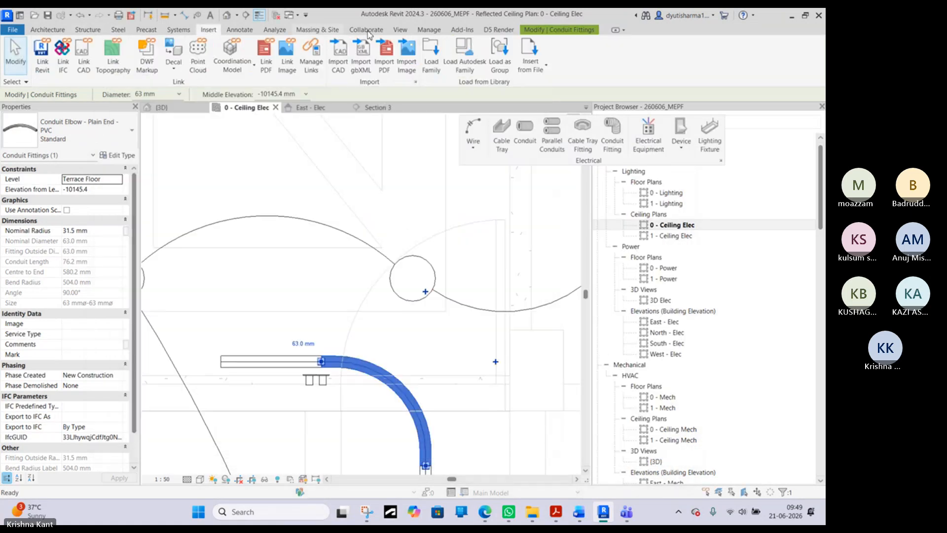
pyautogui.click(431, 55)
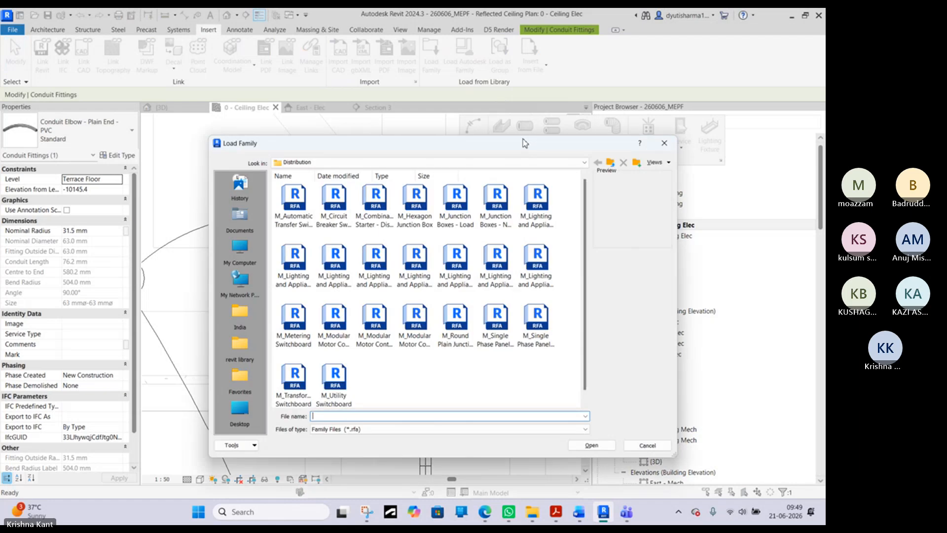
pyautogui.click(613, 165)
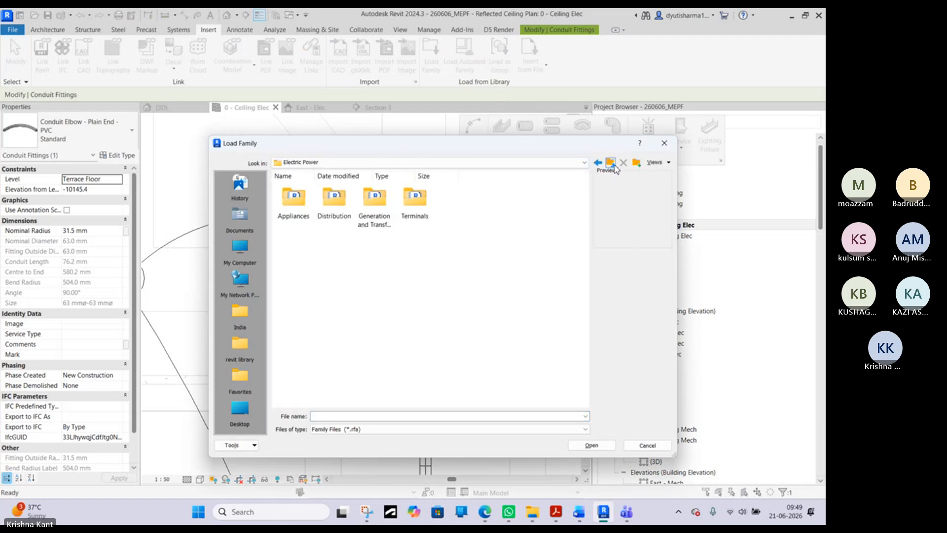
pyautogui.click(613, 165)
pyautogui.click(612, 165)
pyautogui.click(613, 165)
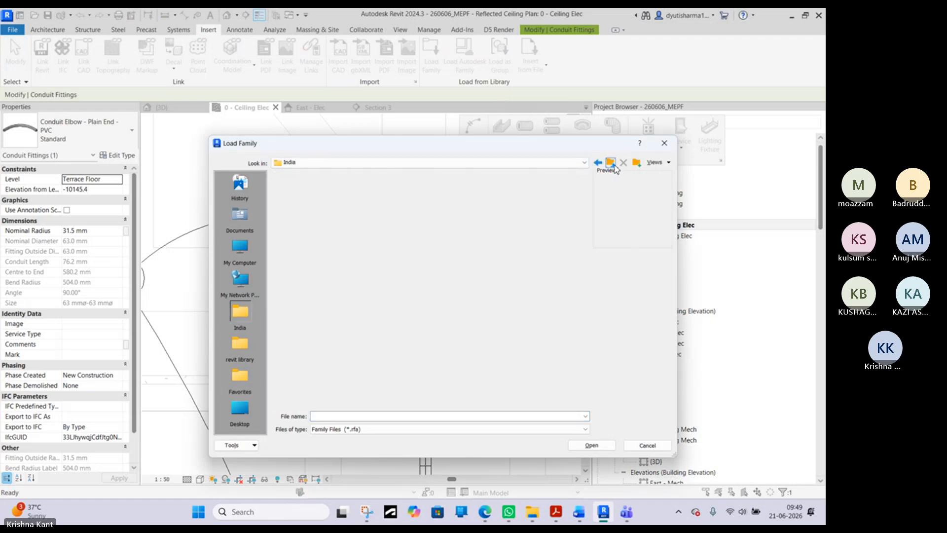
pyautogui.doubleClick(496, 202)
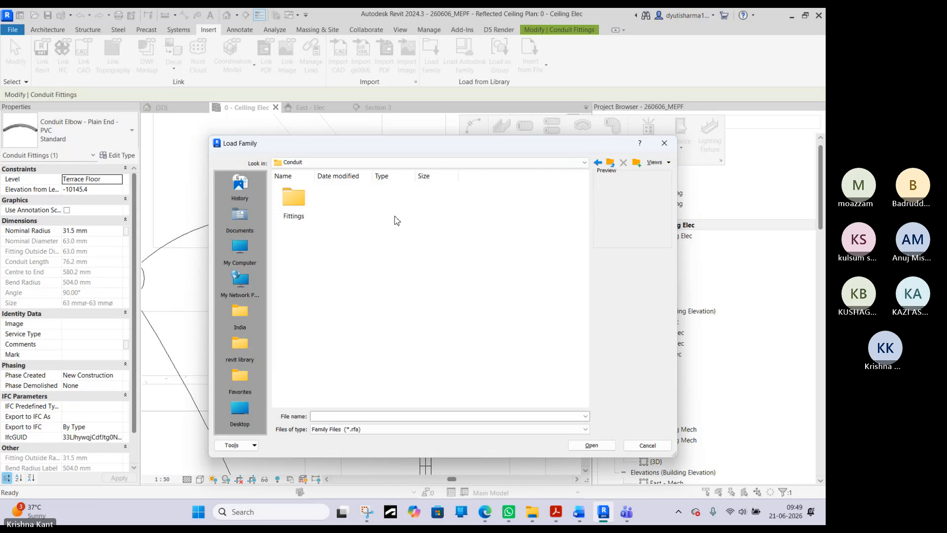
pyautogui.doubleClick(296, 210)
pyautogui.doubleClick(324, 206)
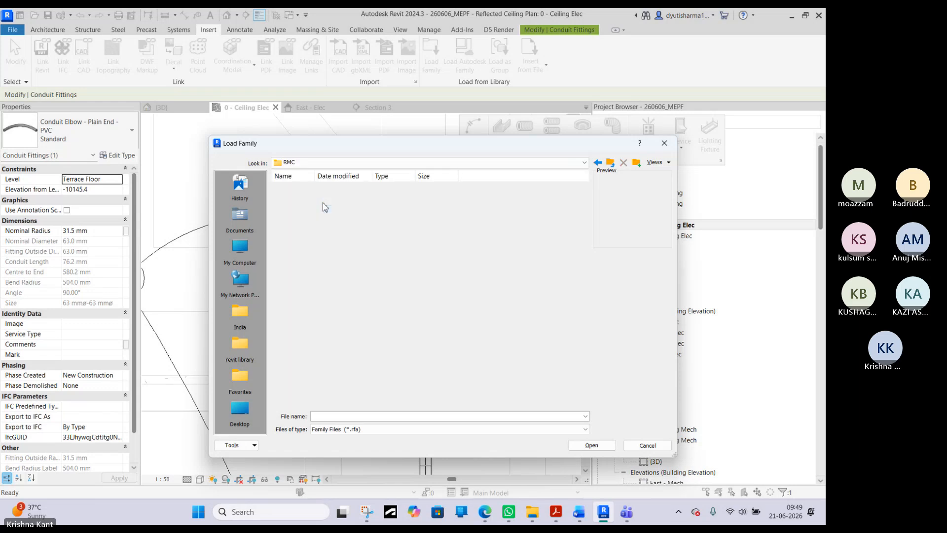
pyautogui.keyDown('shift'); pyautogui.click(538, 323); pyautogui.keyUp('shift')
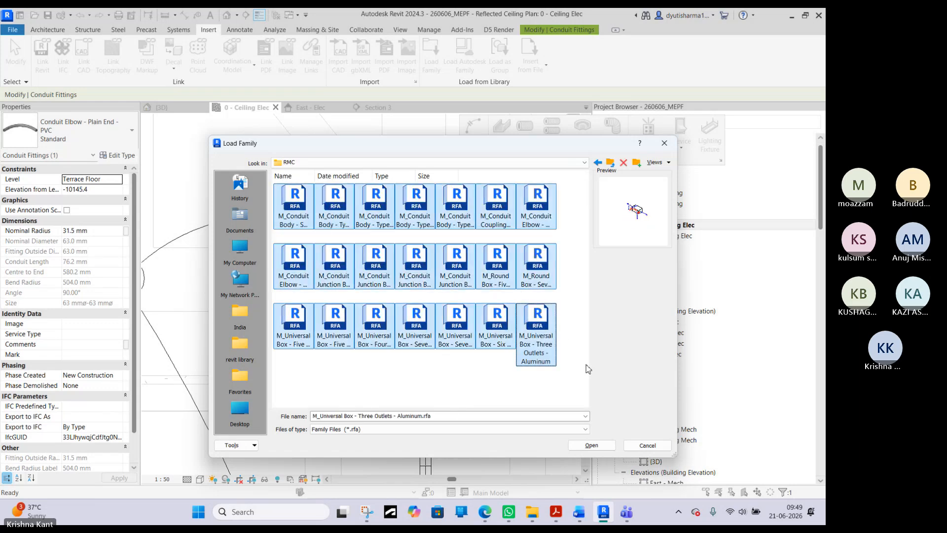
pyautogui.click(592, 445)
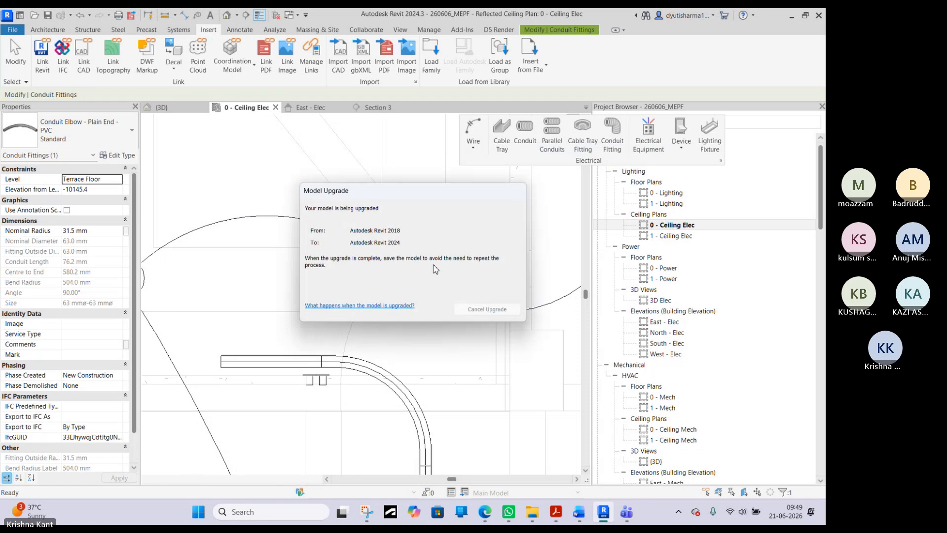
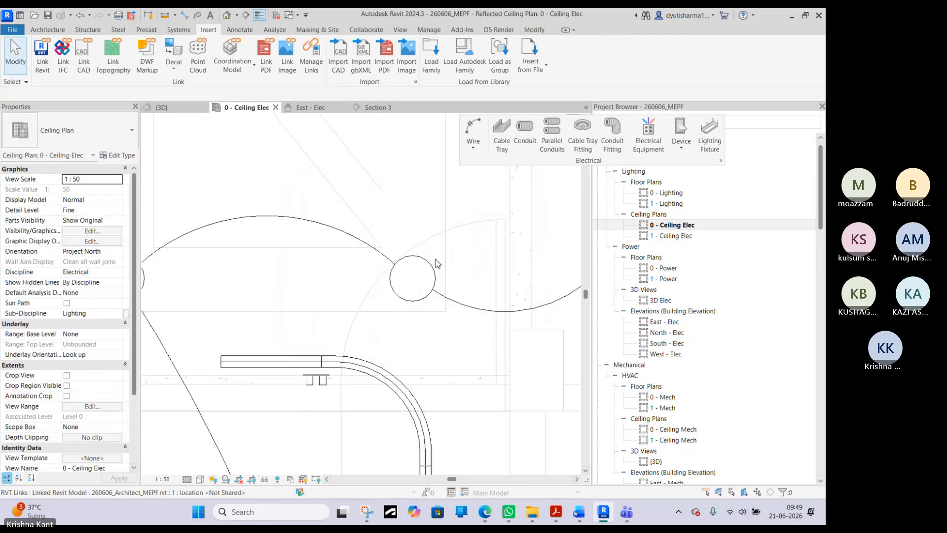
# - Change the elbow beside the double switch to the Conduit Elbow - without Fittings - RNC family, Standard type
pyautogui.click(306, 108)
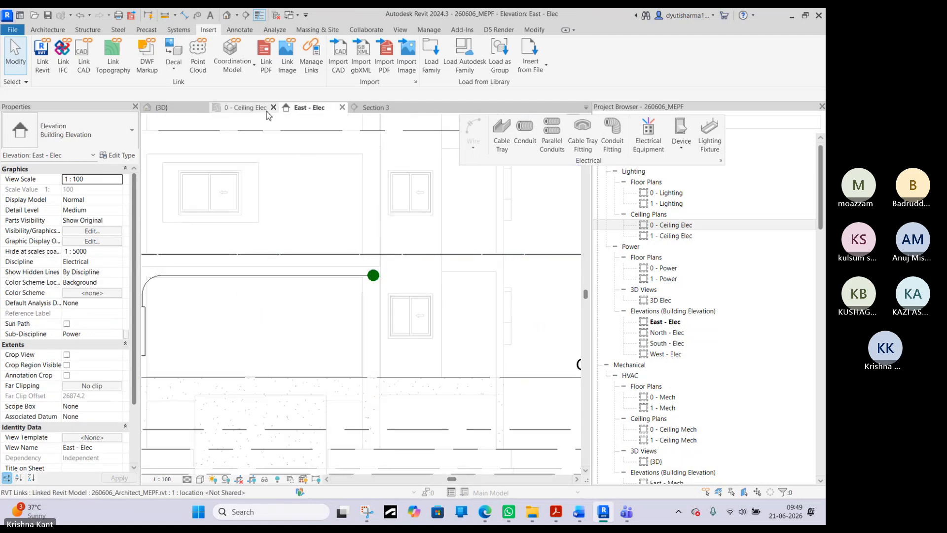
pyautogui.click(246, 108)
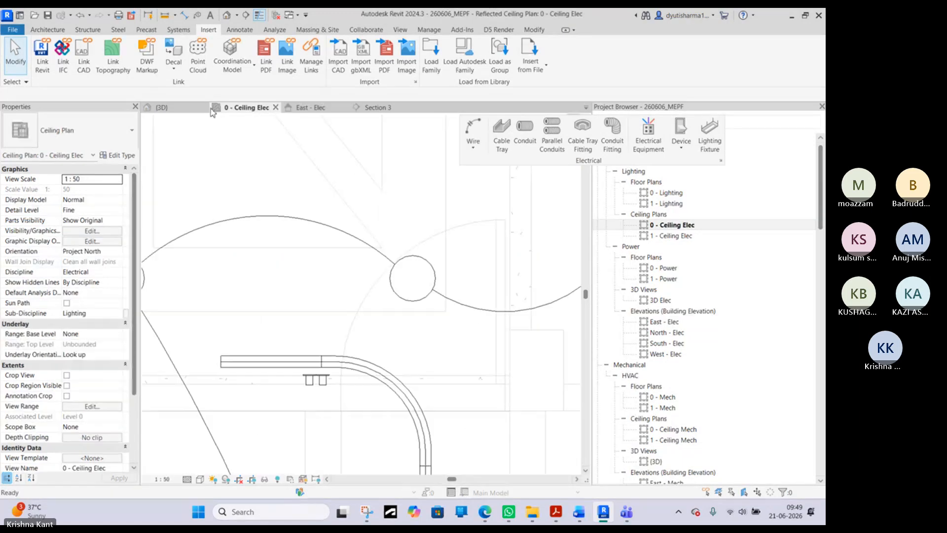
pyautogui.click(408, 386)
pyautogui.click(113, 156)
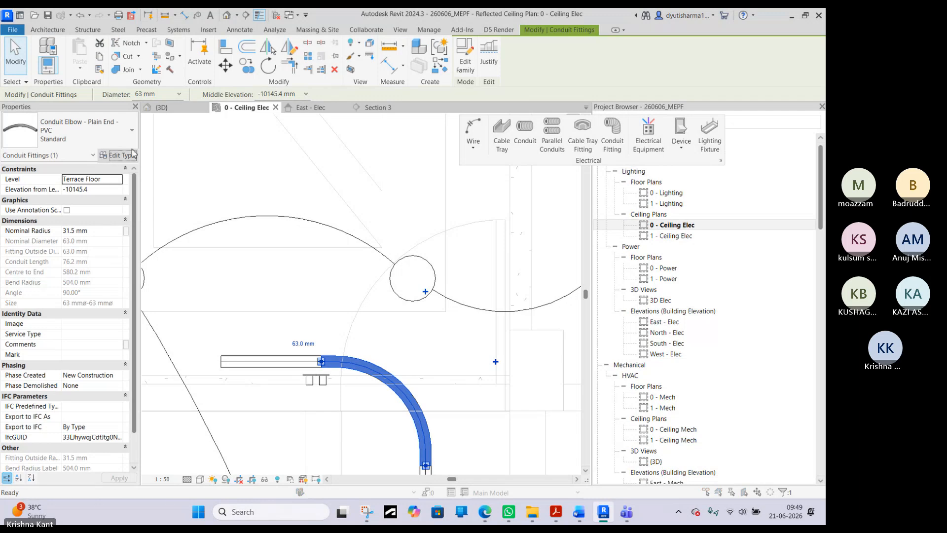
pyautogui.click(348, 132)
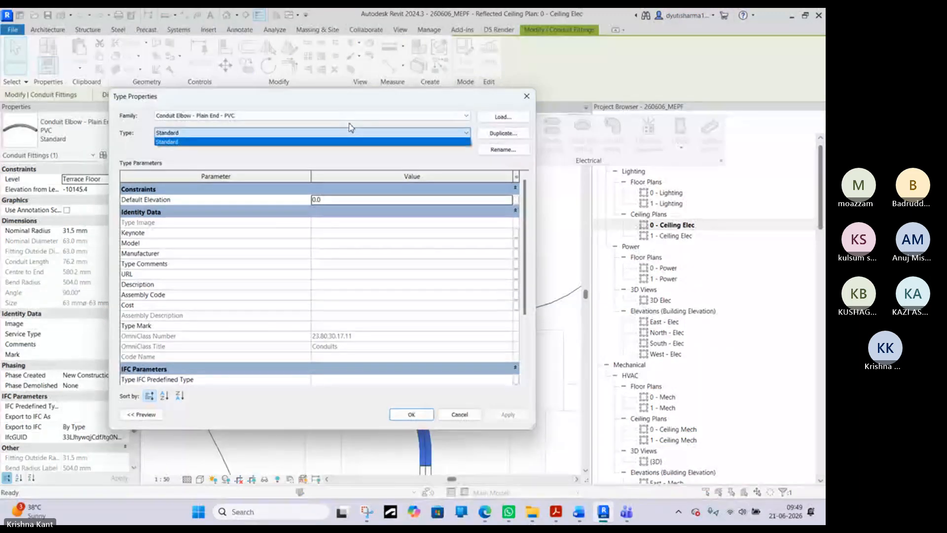
pyautogui.click(348, 117)
pyautogui.click(349, 117)
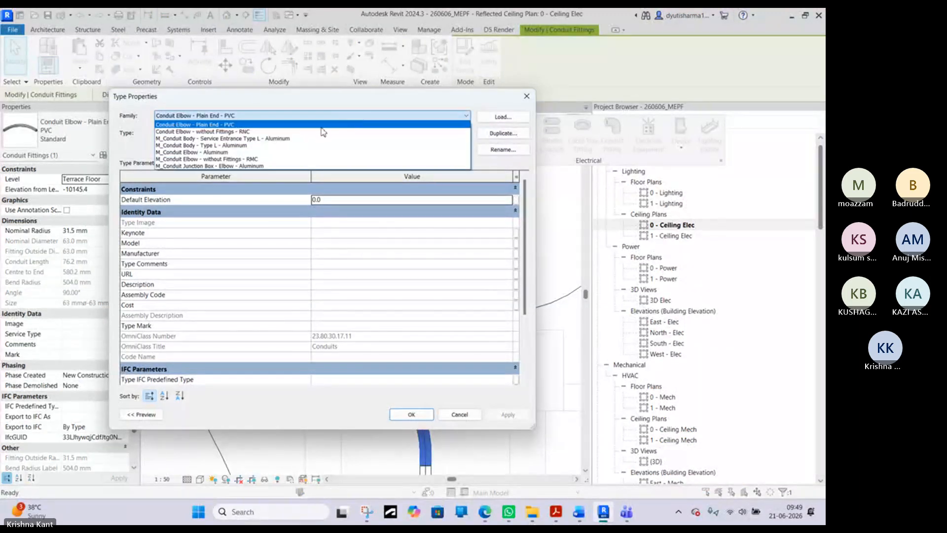
pyautogui.click(320, 132)
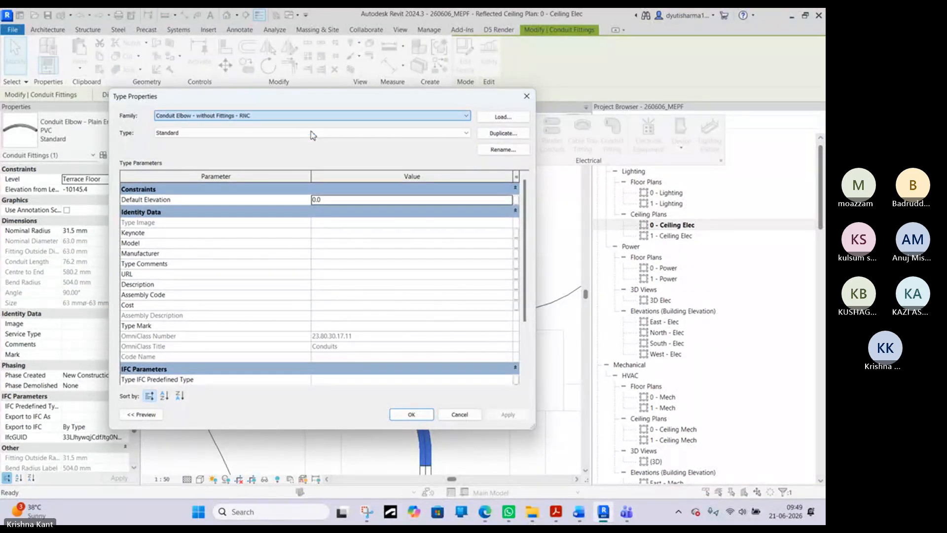
pyautogui.click(415, 414)
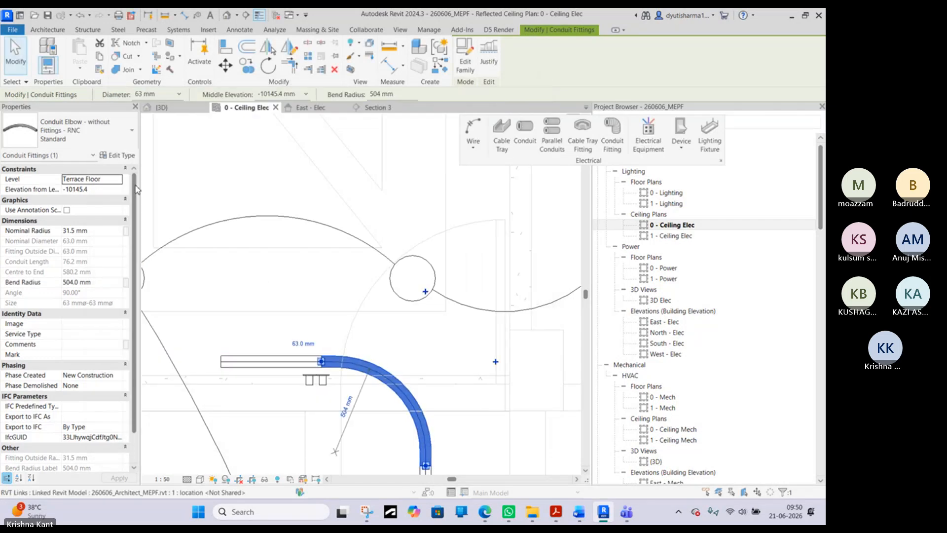
# - Try M_Conduit Body - Type L - Aluminum and M_Conduit Junction Box - Elbow - Aluminum on the corner fitting
pyautogui.click(85, 142)
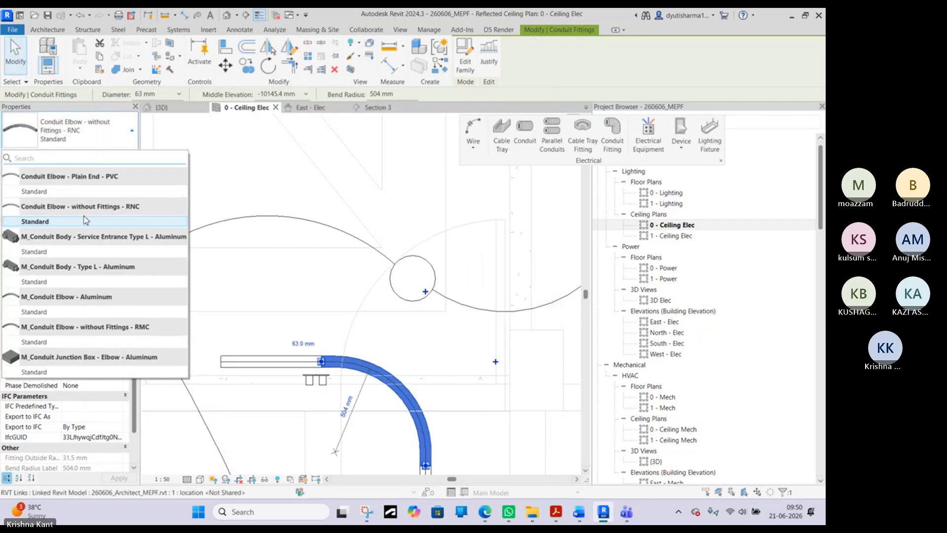
pyautogui.click(28, 283)
pyautogui.click(78, 139)
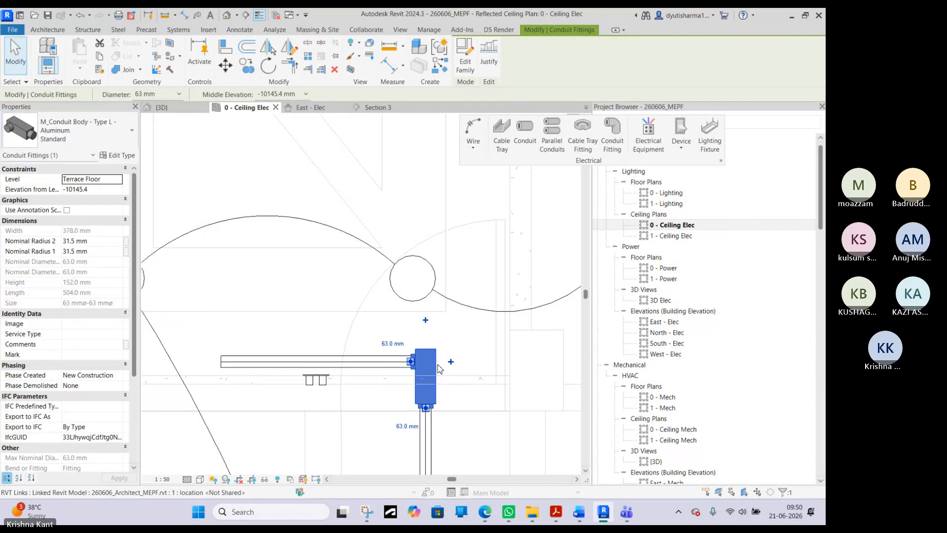
# - Change the corner fitting to M_Conduit Elbow - Aluminum, Standard
pyautogui.click(92, 139)
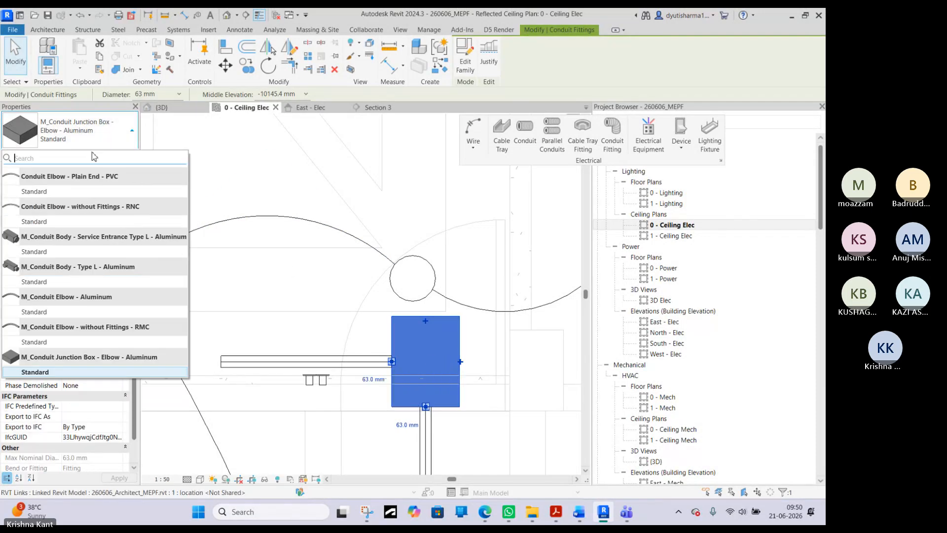
pyautogui.click(45, 312)
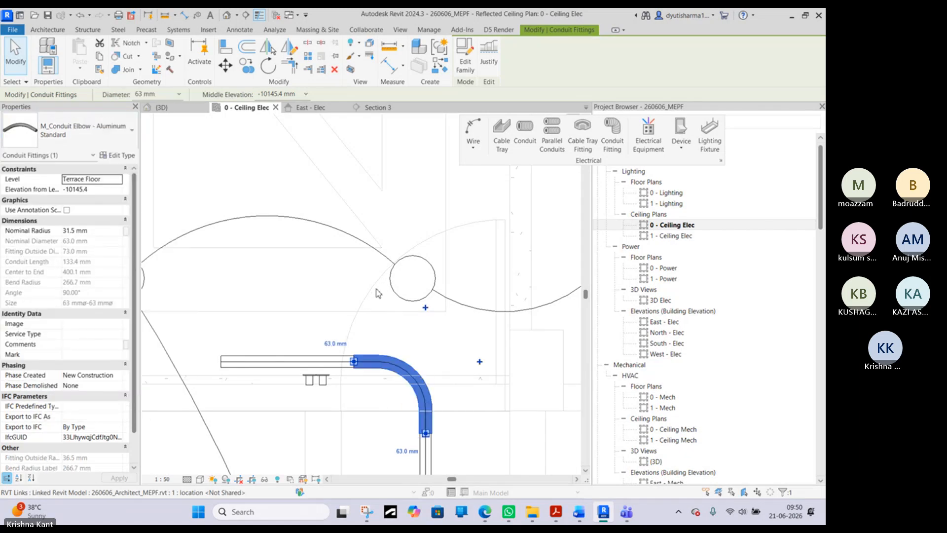
pyautogui.scroll(-3, 373, 297)
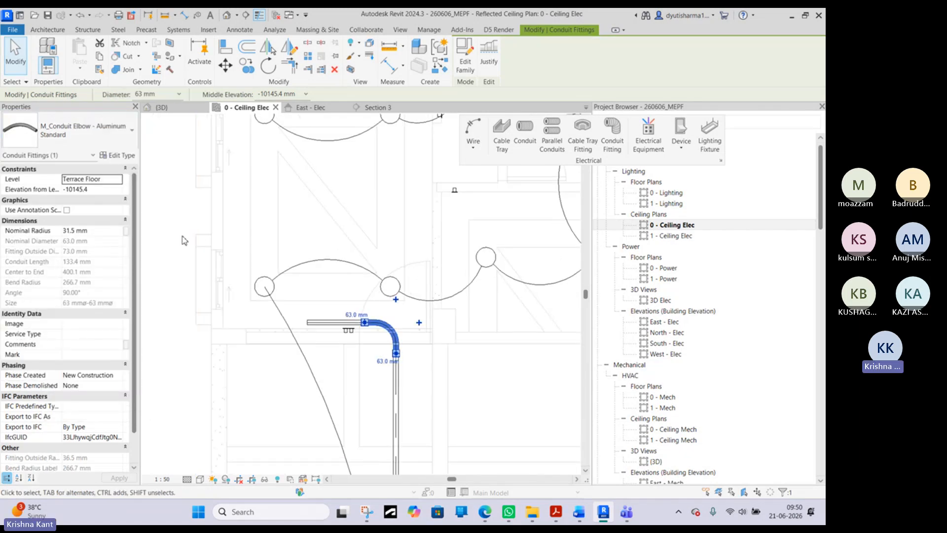
pyautogui.click(184, 239)
# - Change the corner elbow to M_Conduit Elbow - without Fittings - RMC, Standard
pyautogui.scroll(4, 376, 324)
pyautogui.click(400, 310)
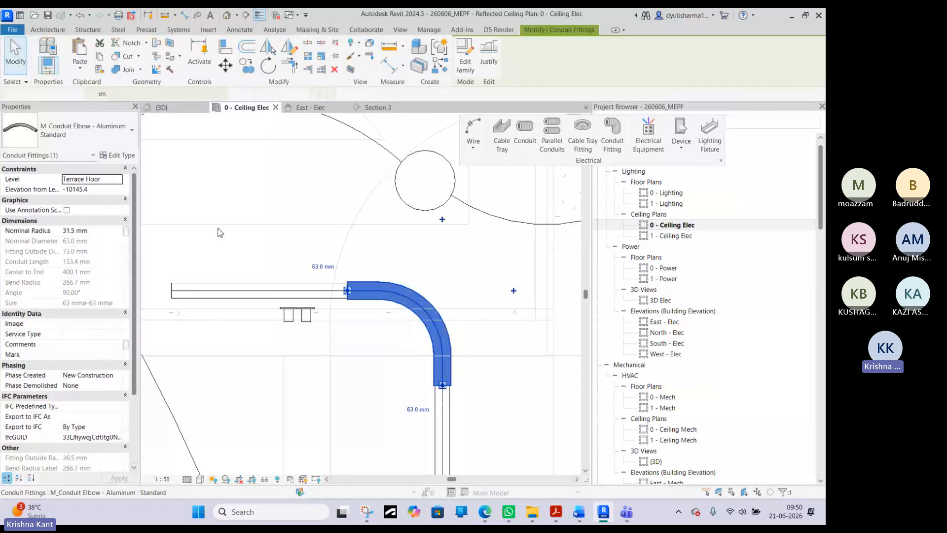
pyautogui.click(78, 145)
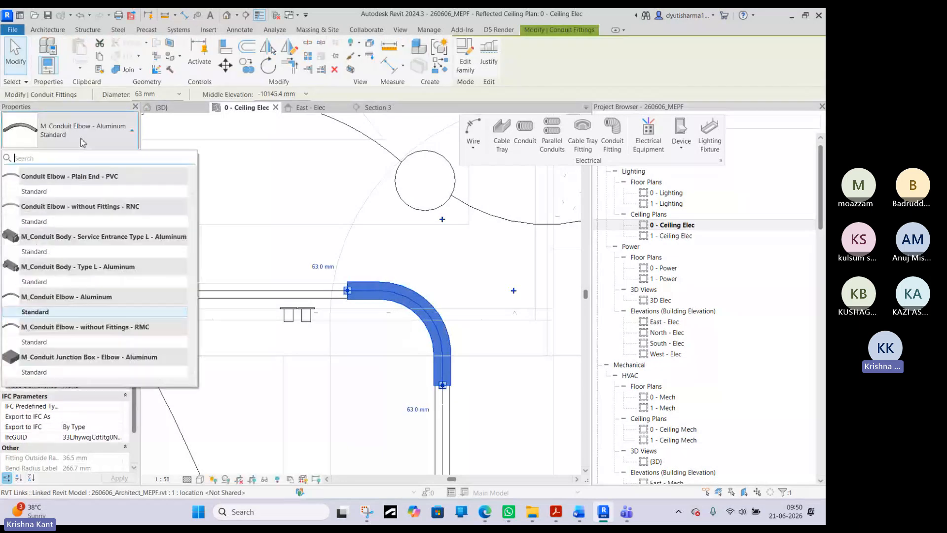
pyautogui.click(56, 343)
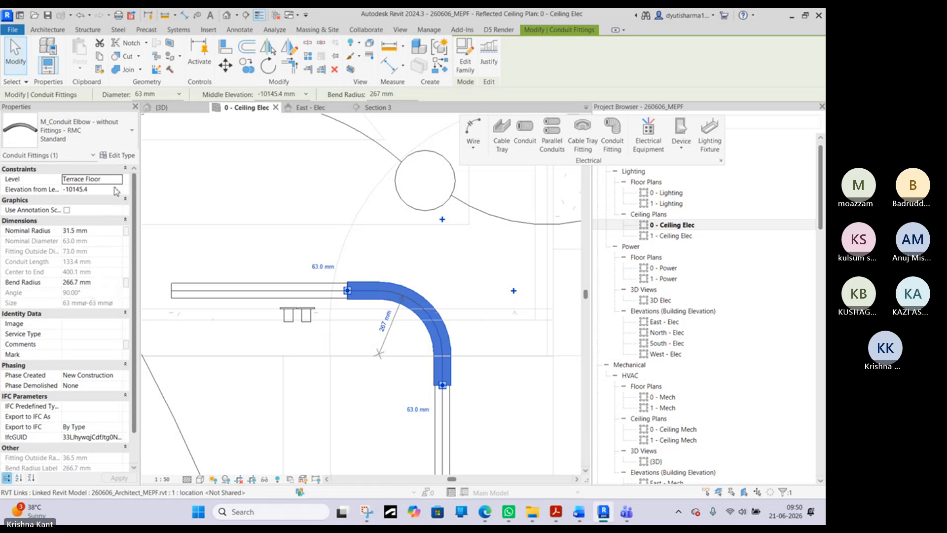
# - Try to set the RMC elbow's bend radius to 200 mm
pyautogui.click(104, 281)
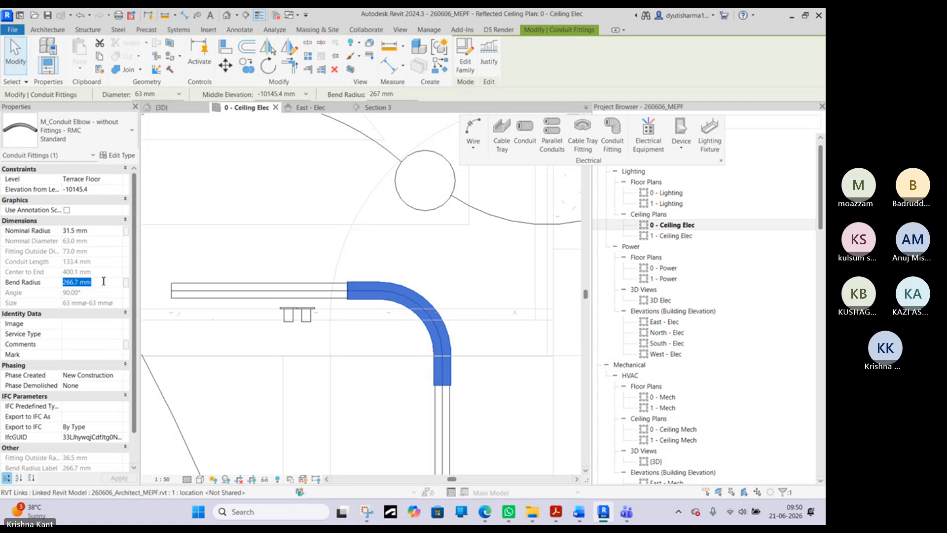
pyautogui.write('200')
pyautogui.press('Return')
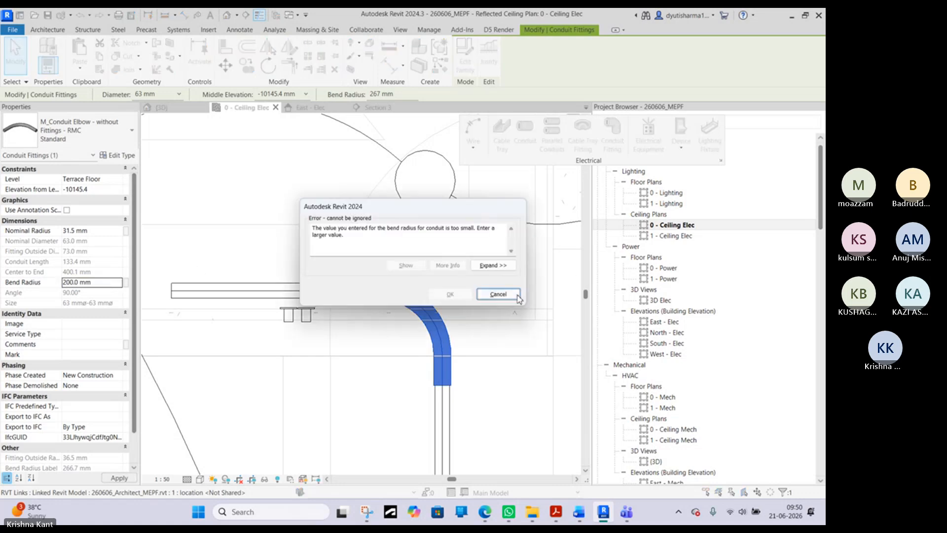
pyautogui.click(517, 296)
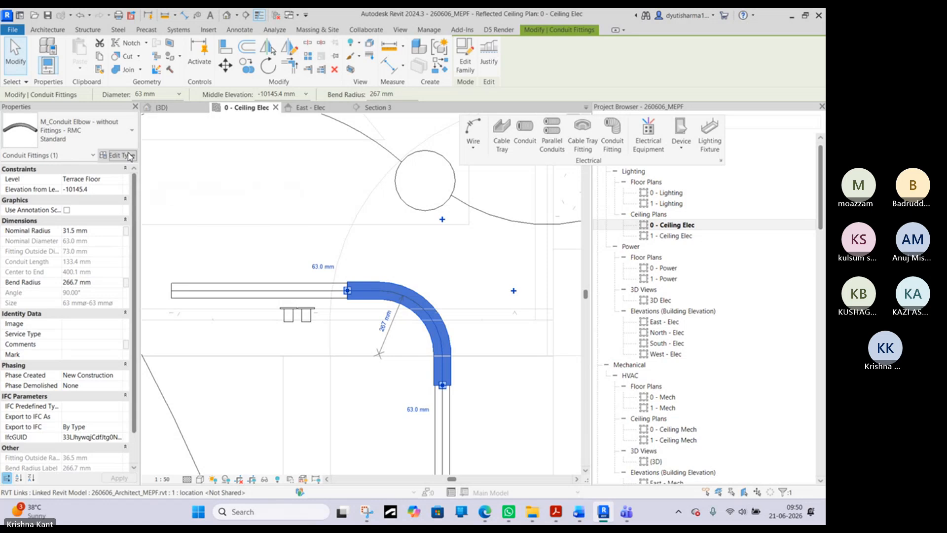
# - Examine the RMC elbow's type parameters and instance dimensions for settings that control its bend radius
pyautogui.click(129, 156)
pyautogui.scroll(-3, 314, 252)
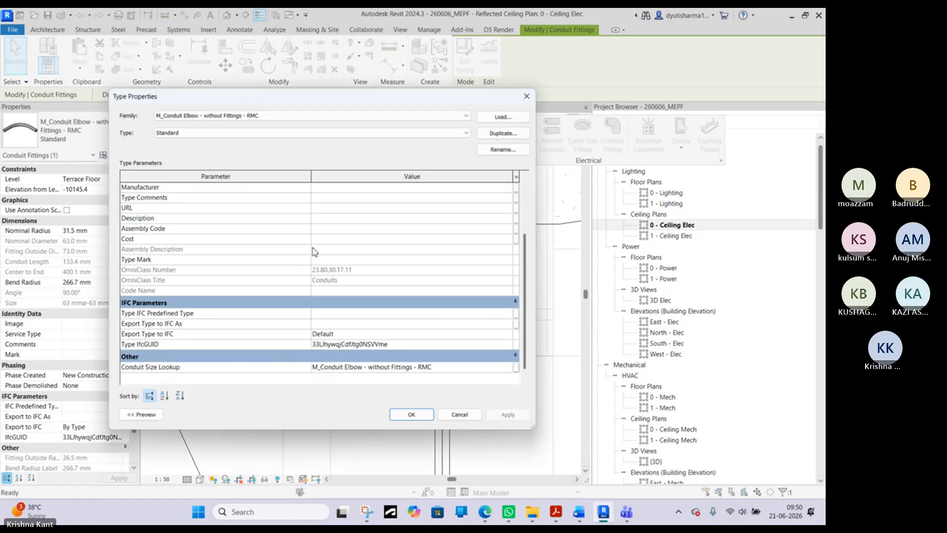
pyautogui.scroll(3, 313, 252)
pyautogui.scroll(-3, 314, 252)
pyautogui.click(467, 415)
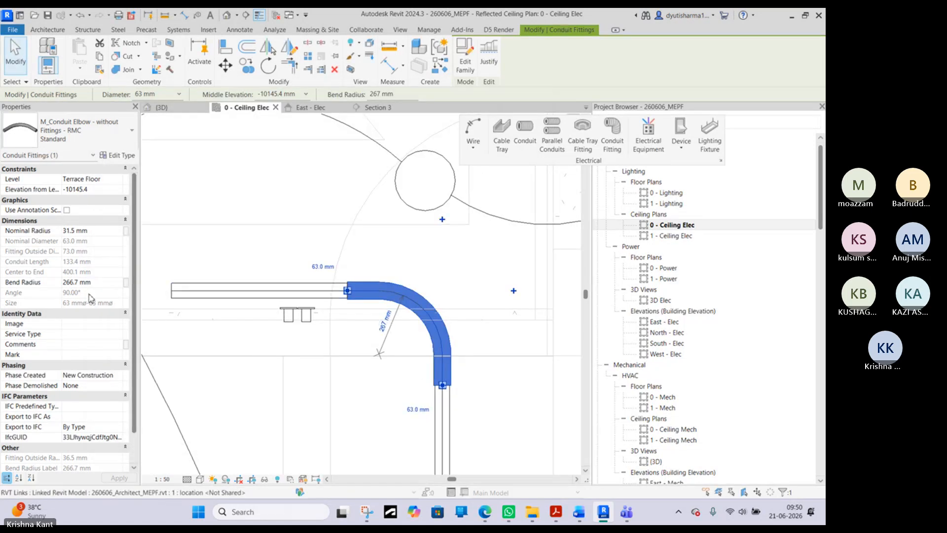
pyautogui.scroll(-1, 91, 298)
pyautogui.scroll(1, 91, 301)
pyautogui.click(113, 232)
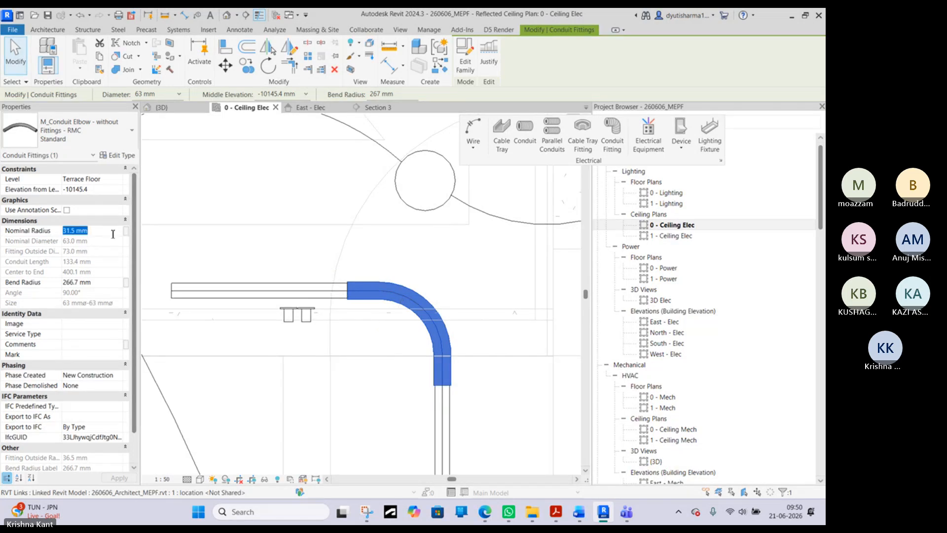
# - Try bend radii of 250 mm and 300 mm on the RMC elbow
pyautogui.click(104, 286)
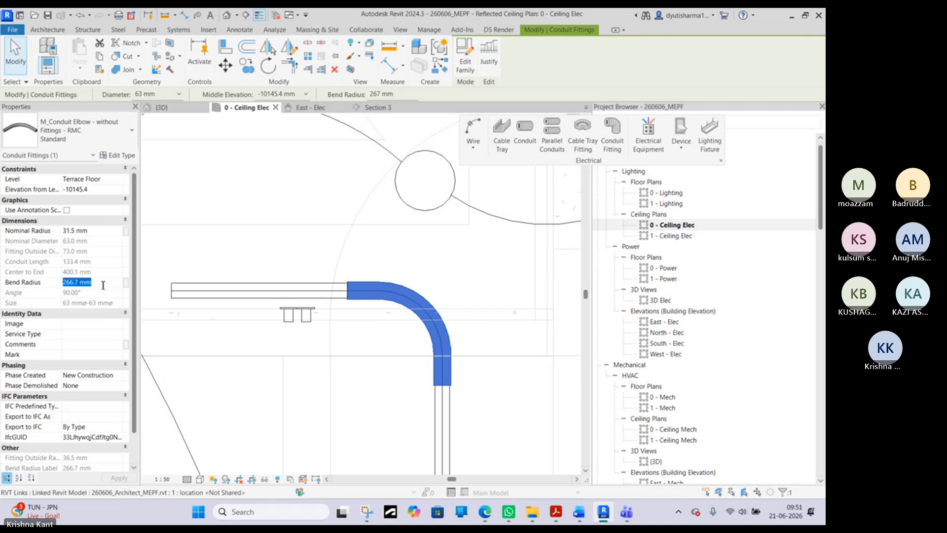
pyautogui.write('250')
pyautogui.press('Return')
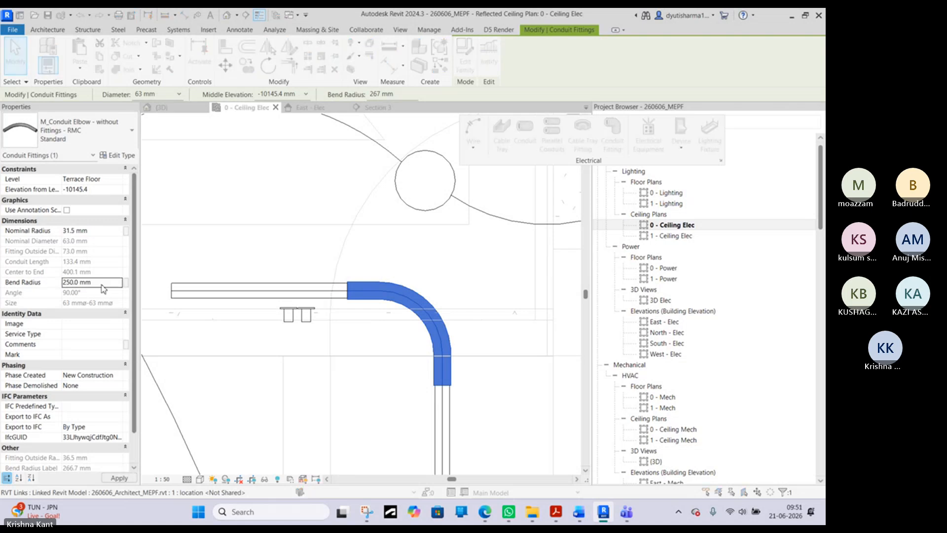
pyautogui.click(500, 296)
pyautogui.click(104, 282)
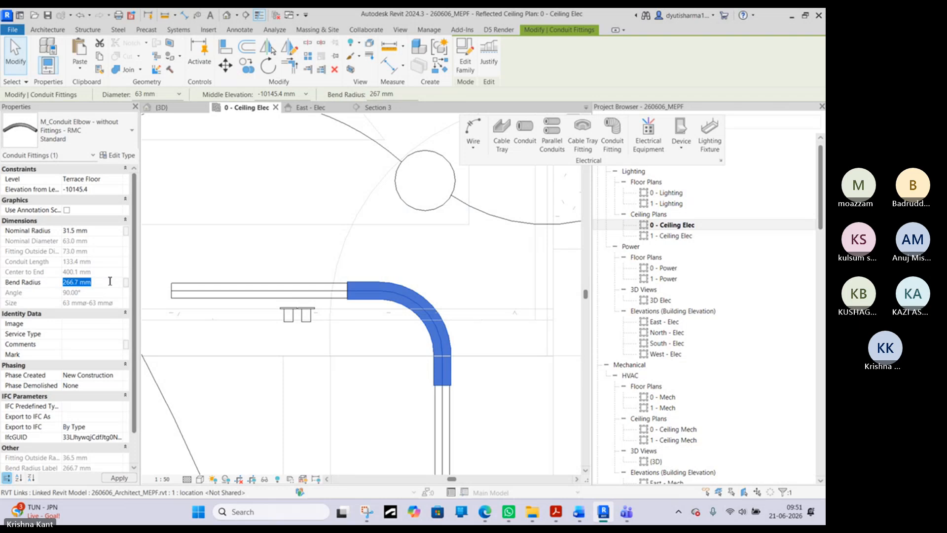
pyautogui.write('300')
pyautogui.press('Return')
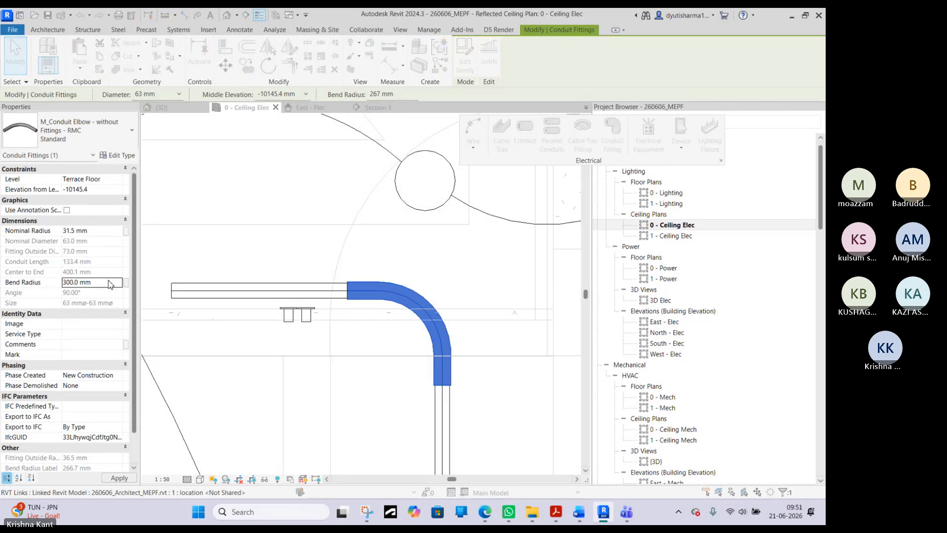
pyautogui.click(478, 297)
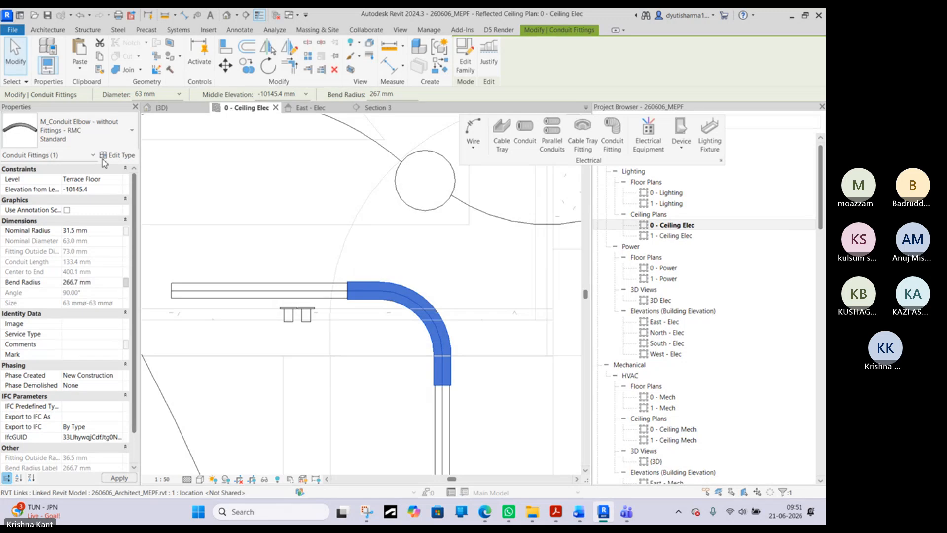
# - Replace the corner elbow with M_Conduit Body - Service Entrance Type L - Aluminum, Standard
pyautogui.click(108, 132)
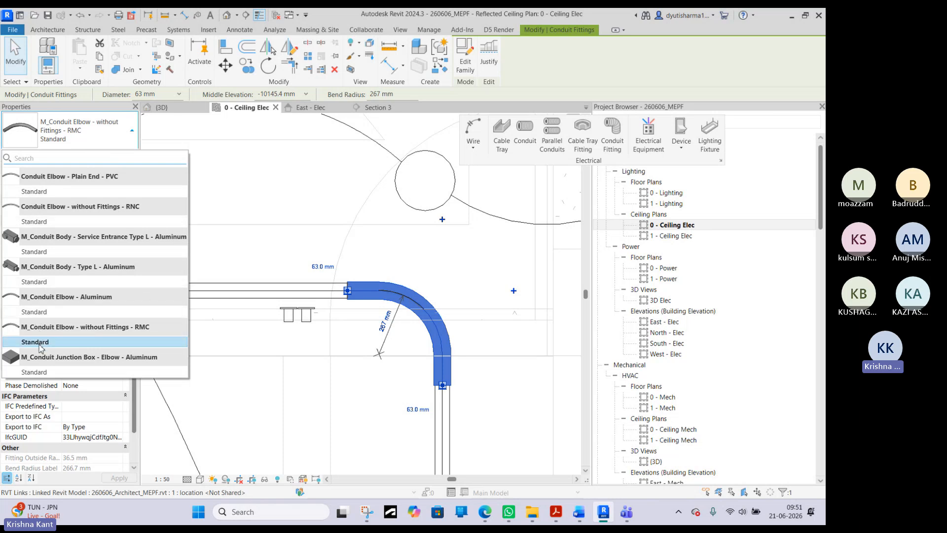
pyautogui.click(74, 264)
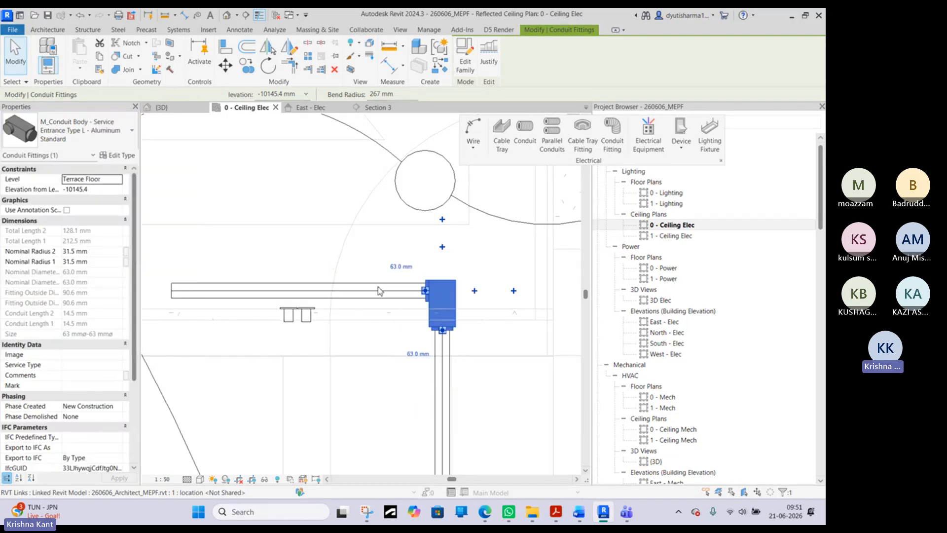
pyautogui.click(271, 384)
pyautogui.scroll(-10, 413, 322)
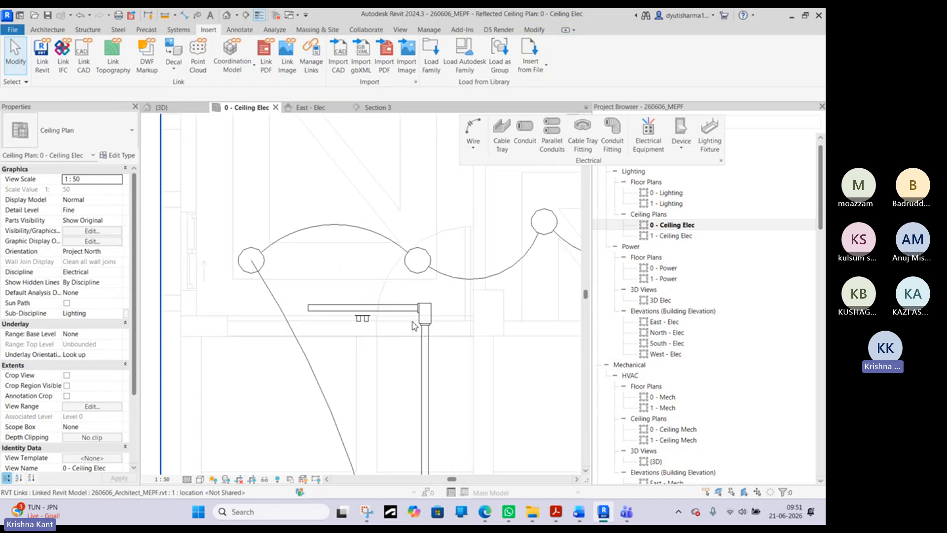
# - Shorten the horizontal conduit so its free end stops at the double switch, leaving it about 489 mm long
pyautogui.moveTo(426, 309); pyautogui.dragTo(585, 293, button='middle')
pyautogui.scroll(8, 395, 275)
pyautogui.click(244, 275)
pyautogui.moveTo(244, 275); pyautogui.dragTo(399, 275)
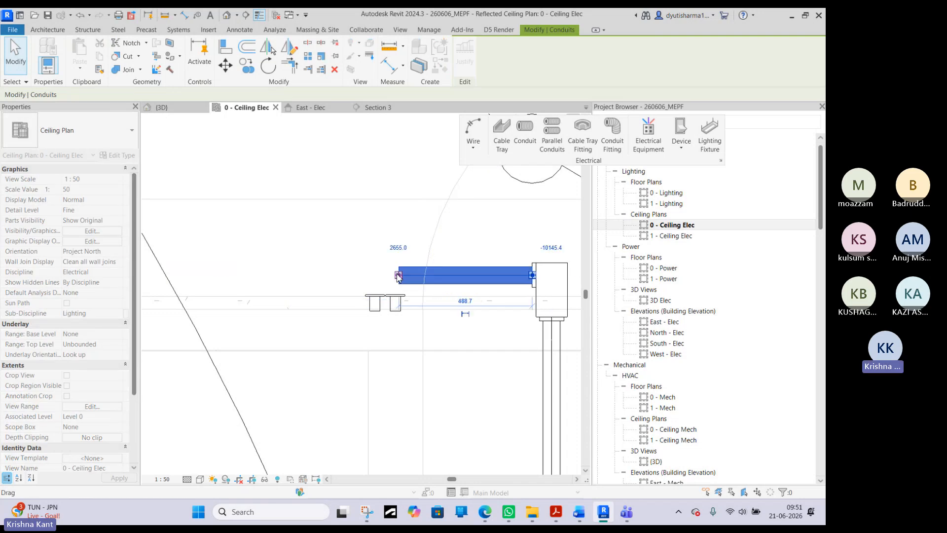
pyautogui.scroll(-3, 433, 182)
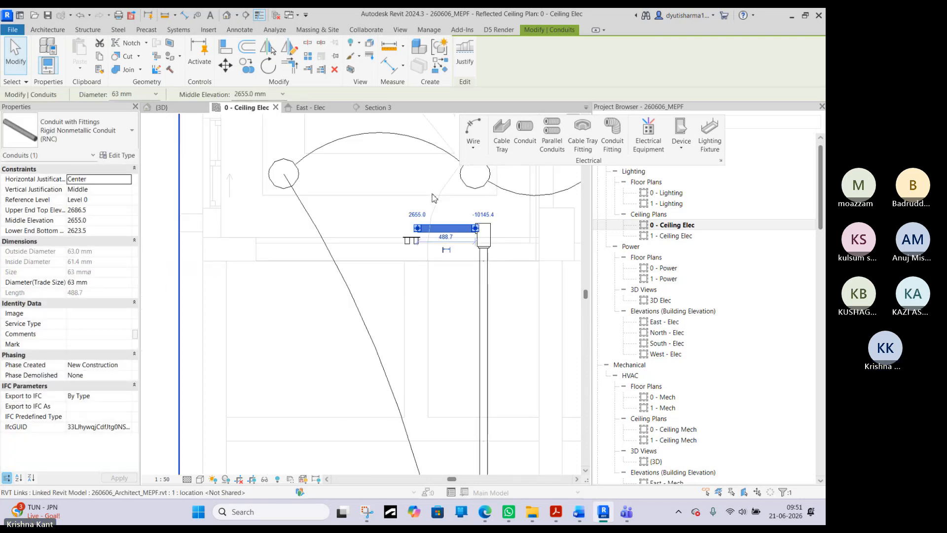
pyautogui.scroll(-3, 434, 197)
pyautogui.press('Escape')
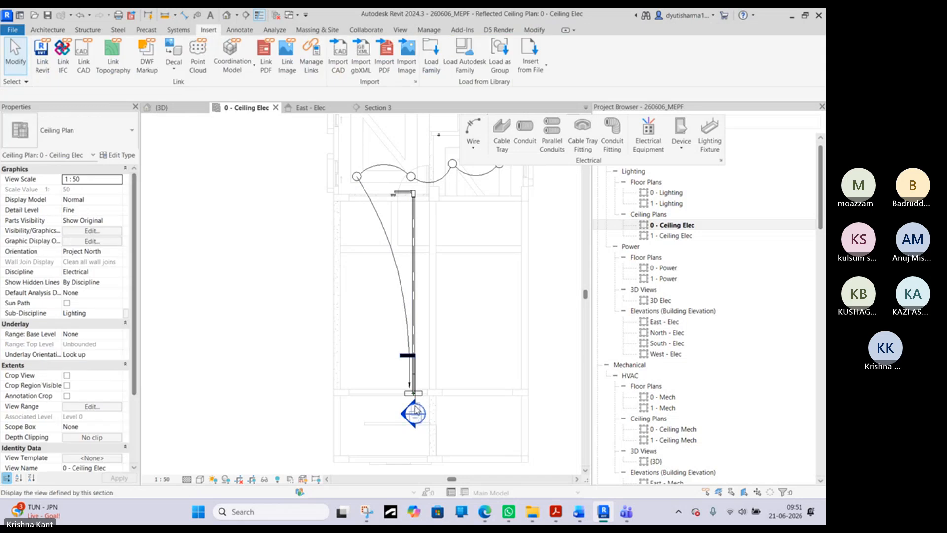
# - Move the Section 3 line off the panelboard to the left of the long vertical conduit, nearer the double switch
pyautogui.scroll(5, 414, 405)
pyautogui.click(418, 377)
pyautogui.scroll(-5, 417, 376)
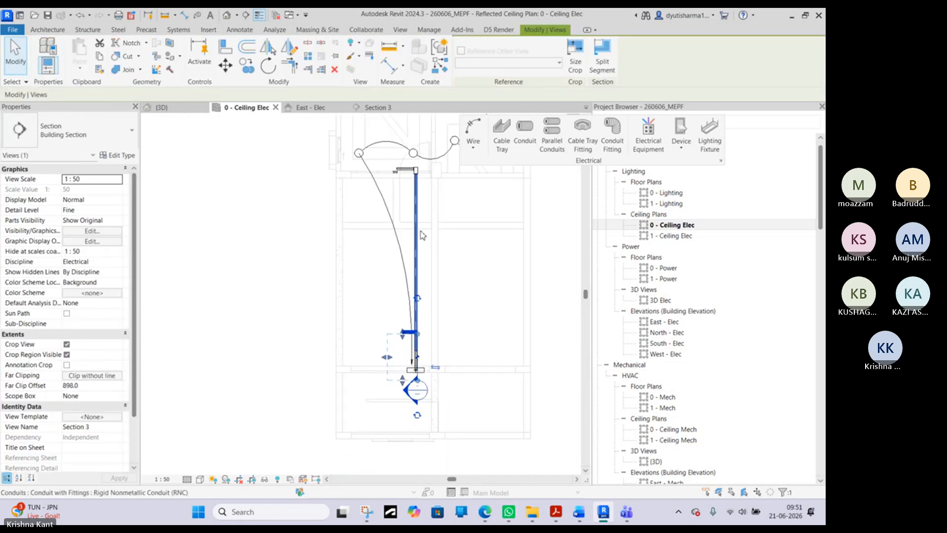
pyautogui.scroll(3, 420, 296)
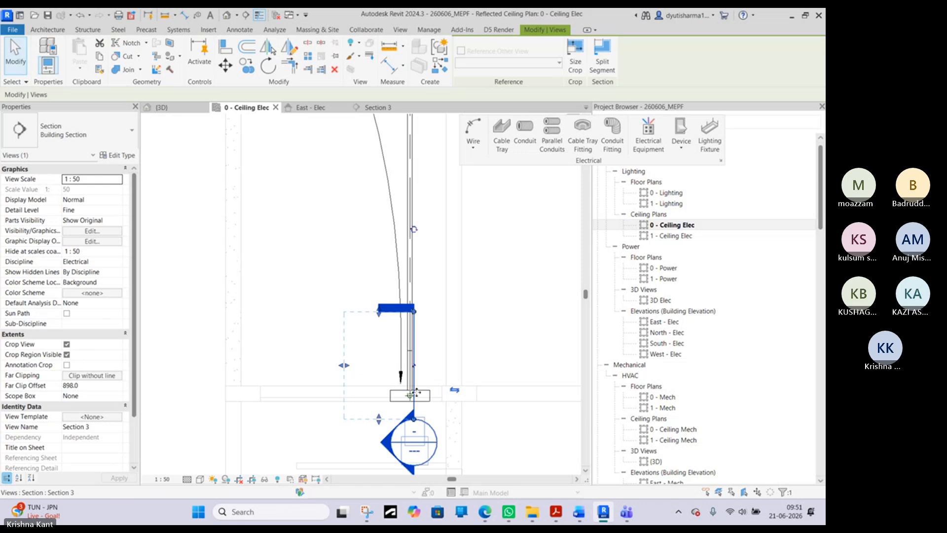
pyautogui.moveTo(411, 249); pyautogui.dragTo(351, 225)
pyautogui.moveTo(350, 225); pyautogui.dragTo(403, 419, button='middle')
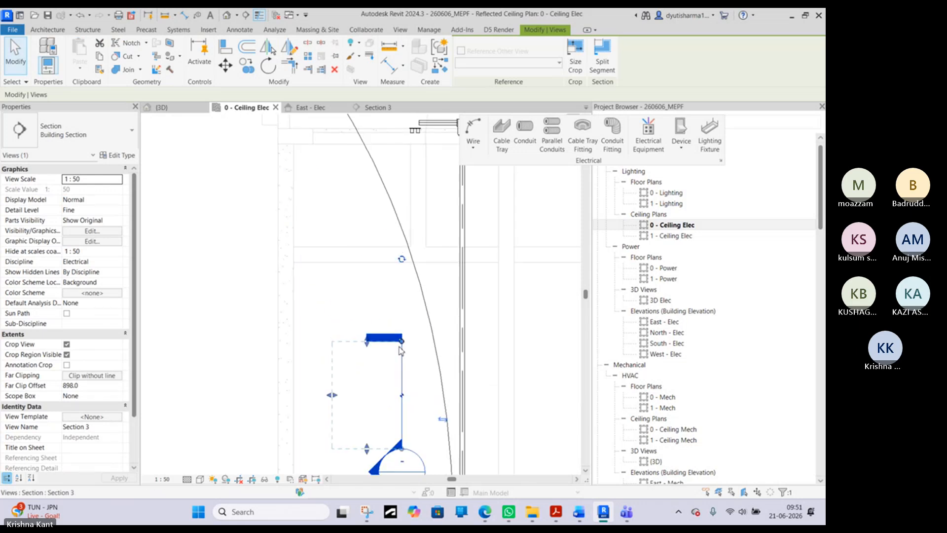
# - Flip Section 3 to face the long vertical conduit and move it up so it passes beside the double switch
pyautogui.click(442, 421)
pyautogui.scroll(-2, 397, 277)
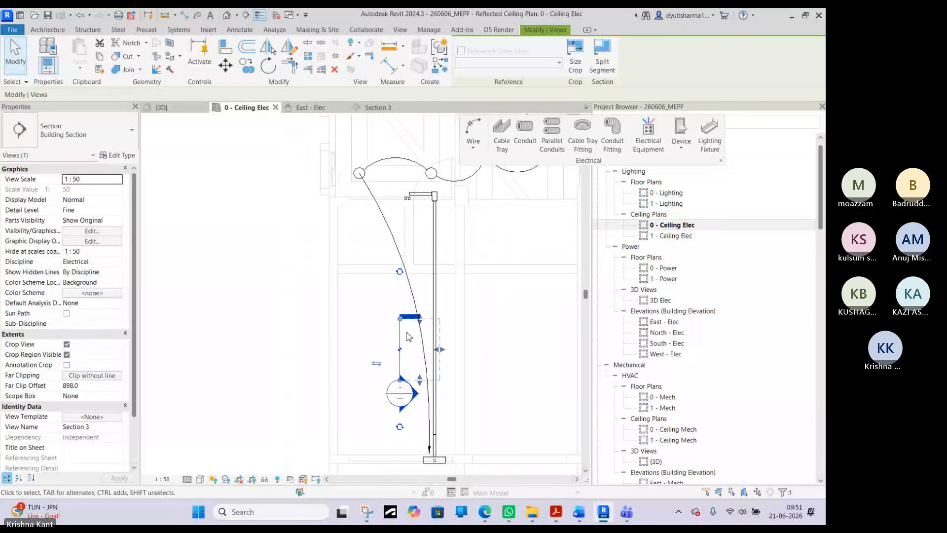
pyautogui.moveTo(400, 194); pyautogui.dragTo(406, 179)
pyautogui.scroll(3, 406, 179)
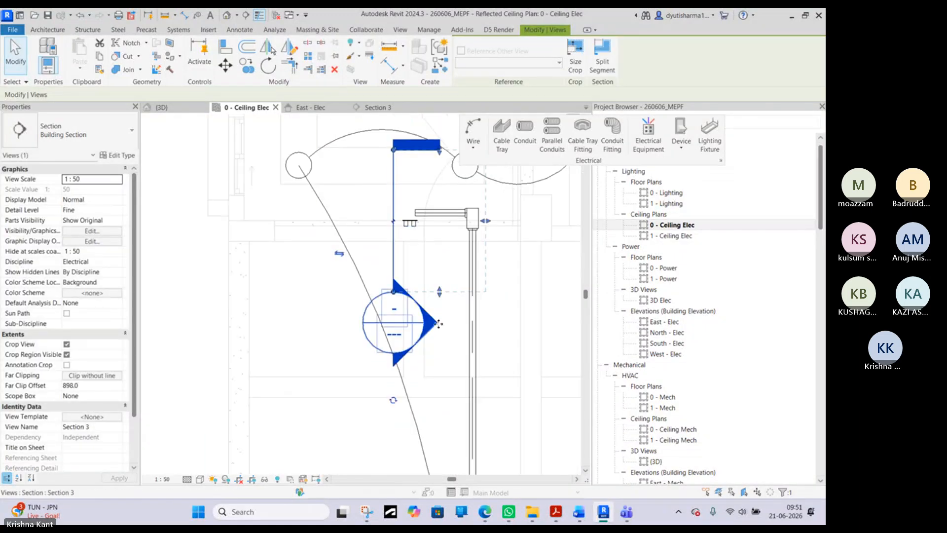
# - Check the conduit run in the Section 3 and East - Elec views and return to the 0 - Ceiling Elec plan
pyautogui.click(380, 108)
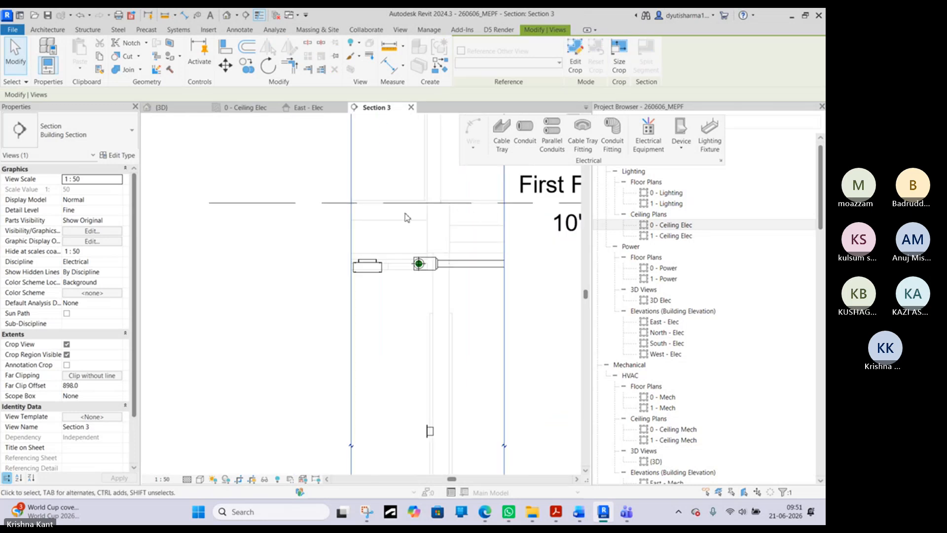
pyautogui.click(312, 109)
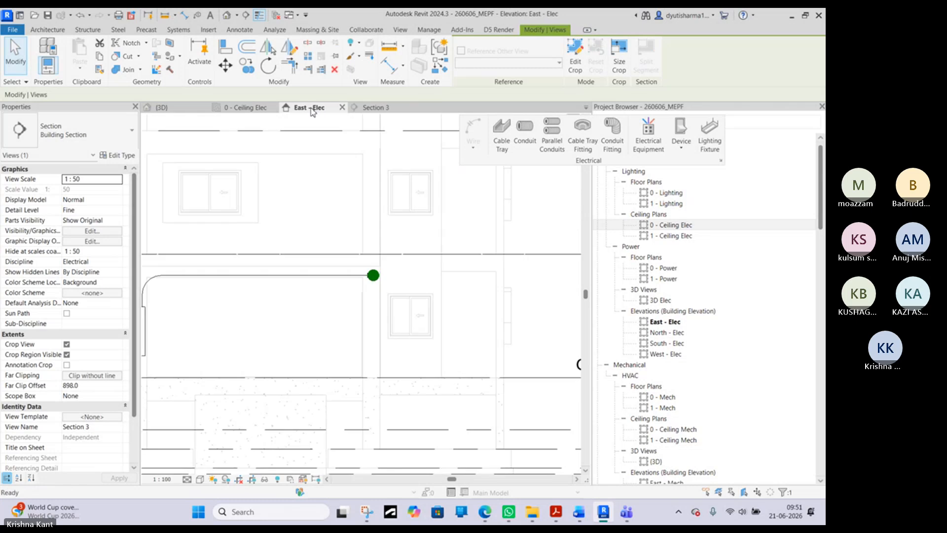
pyautogui.click(246, 107)
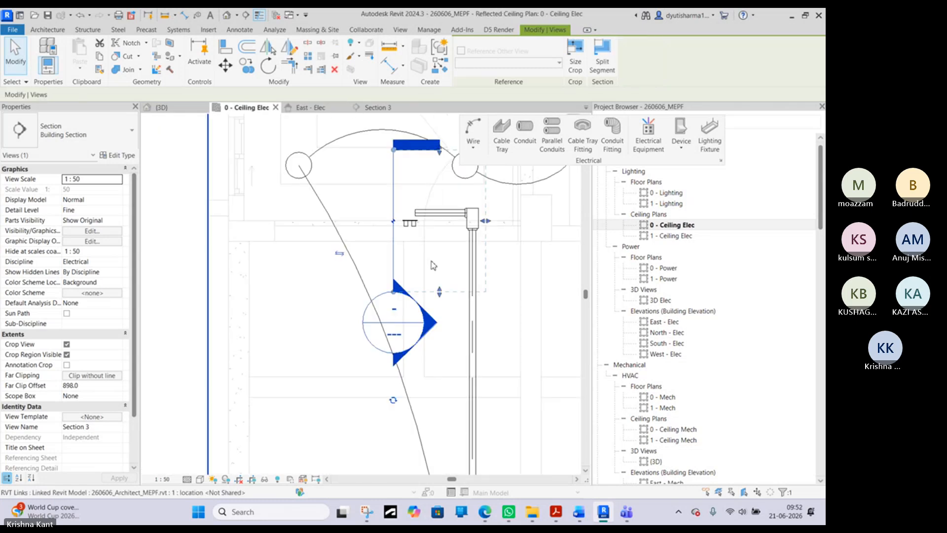
pyautogui.moveTo(419, 277); pyautogui.dragTo(417, 311, button='middle')
pyautogui.rightClick(414, 248)
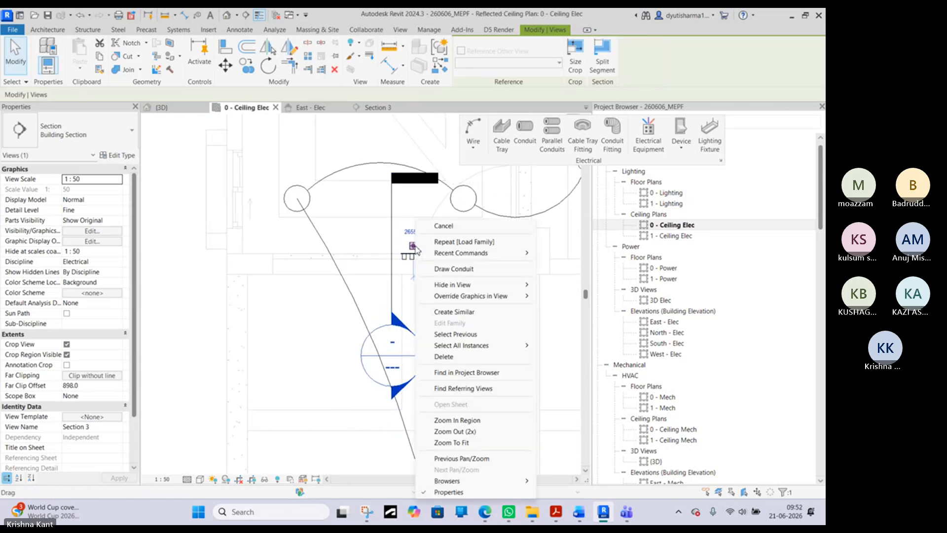
pyautogui.click(342, 234)
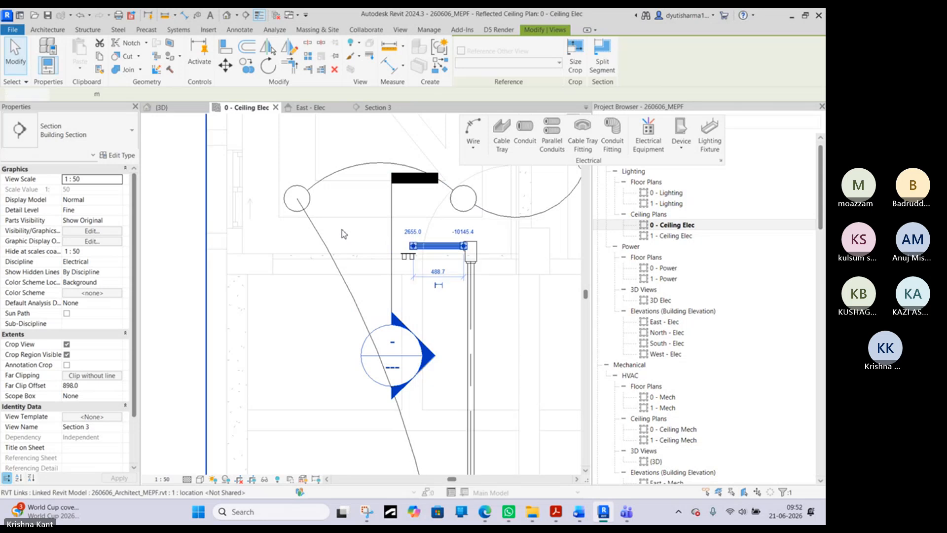
pyautogui.scroll(-1, 434, 247)
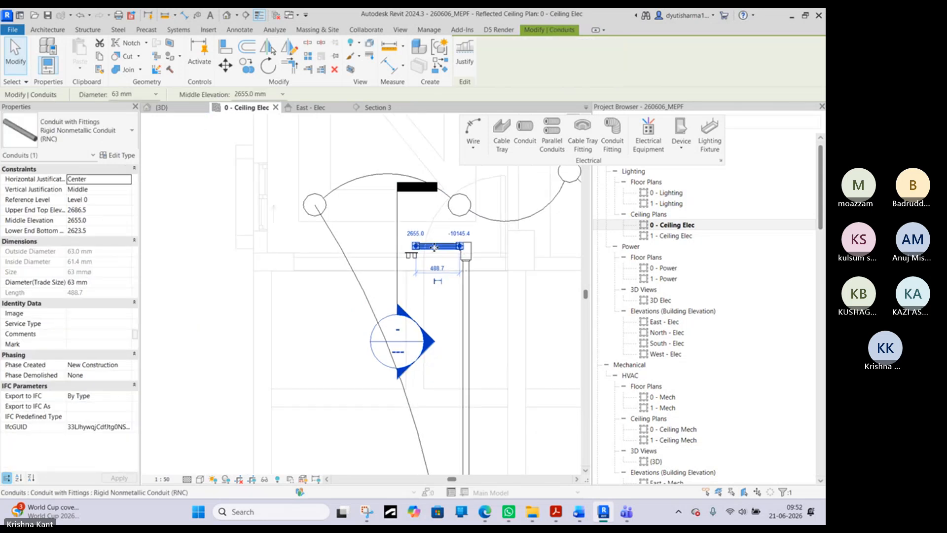
# - Create a horizontal section just below the double switch, crossing the vertical conduit and looking toward the switch, and open its view
pyautogui.click(396, 238)
pyautogui.press('c')
pyautogui.press('s')
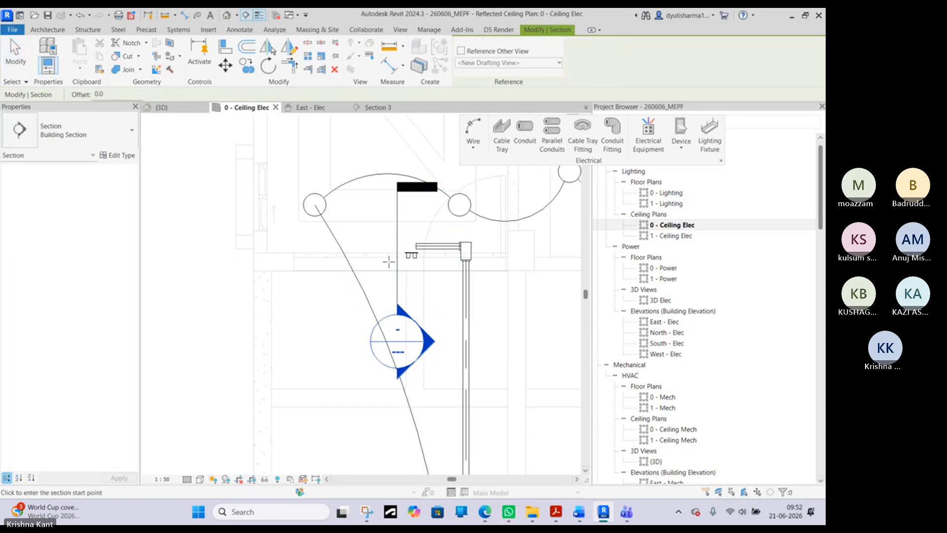
pyautogui.click(376, 277)
pyautogui.click(491, 277)
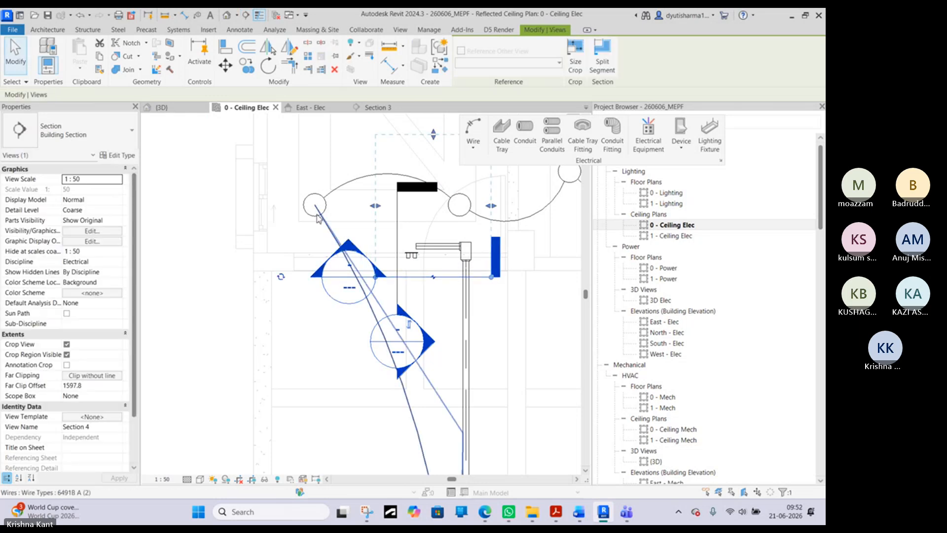
pyautogui.press('Escape')
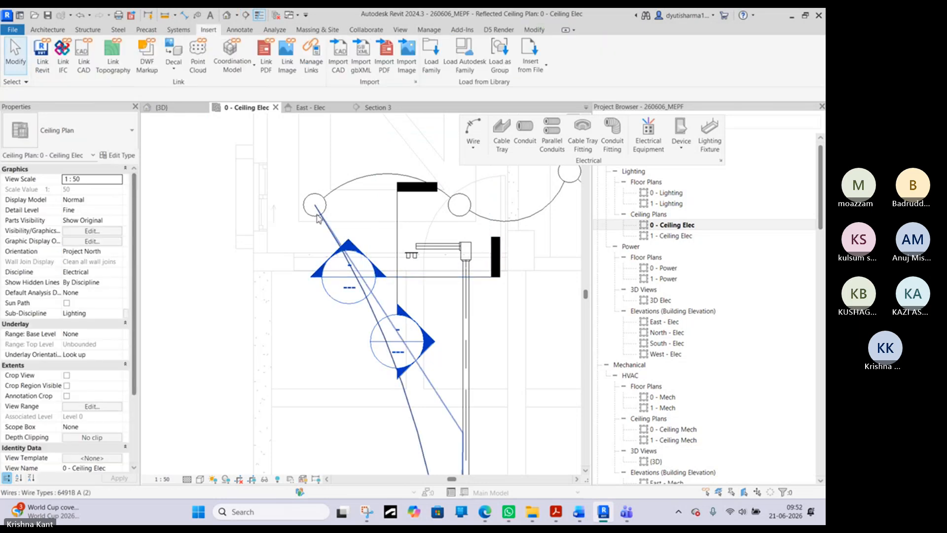
pyautogui.doubleClick(348, 245)
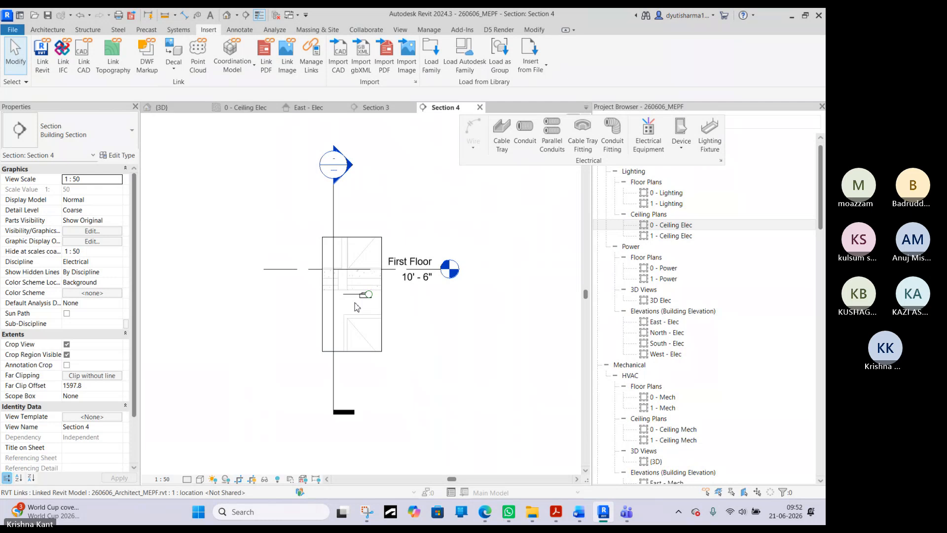
# - Set the new section view's detail level to Fine
pyautogui.scroll(3, 357, 307)
pyautogui.click(175, 482)
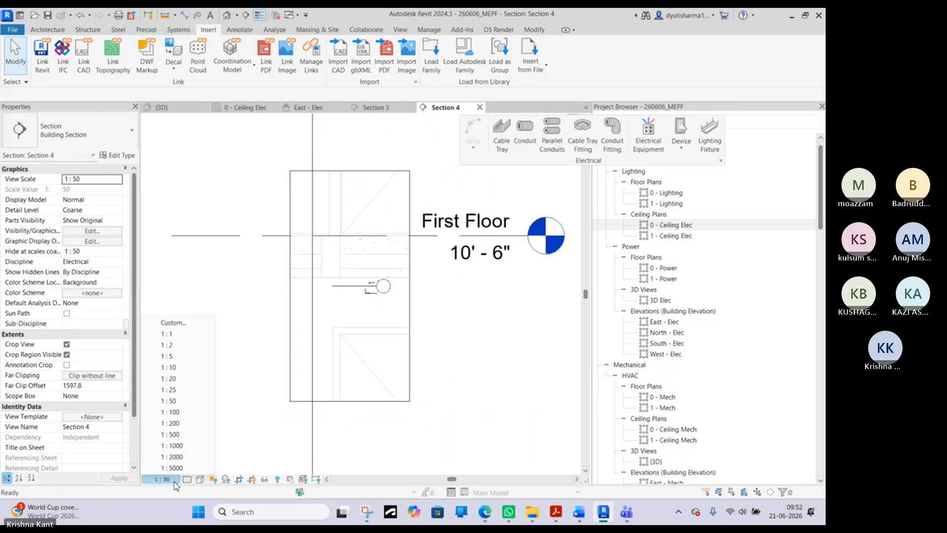
pyautogui.click(187, 479)
pyautogui.click(199, 469)
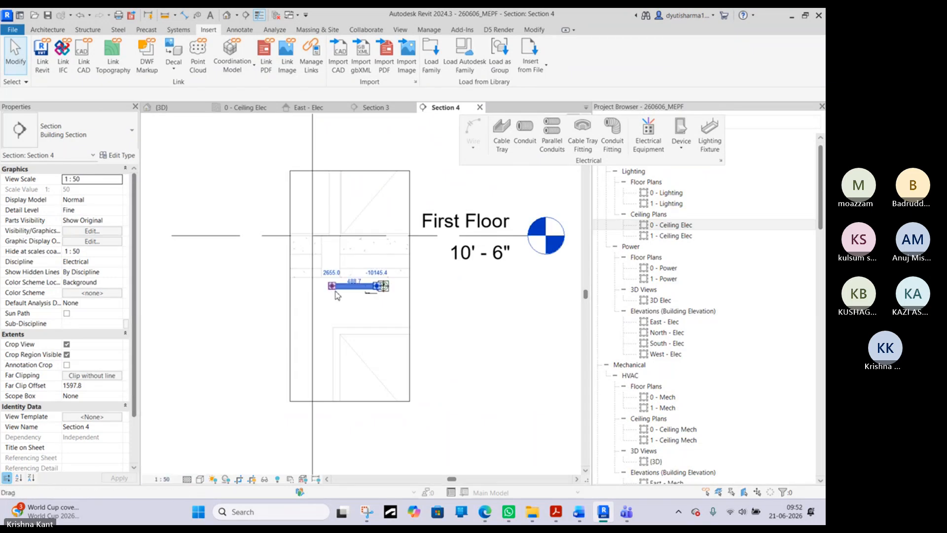
# - Try to draw a vertical 63 mm conduit 1200 mm down from the horizontal conduit's free end
pyautogui.click(338, 287)
pyautogui.rightClick(334, 288)
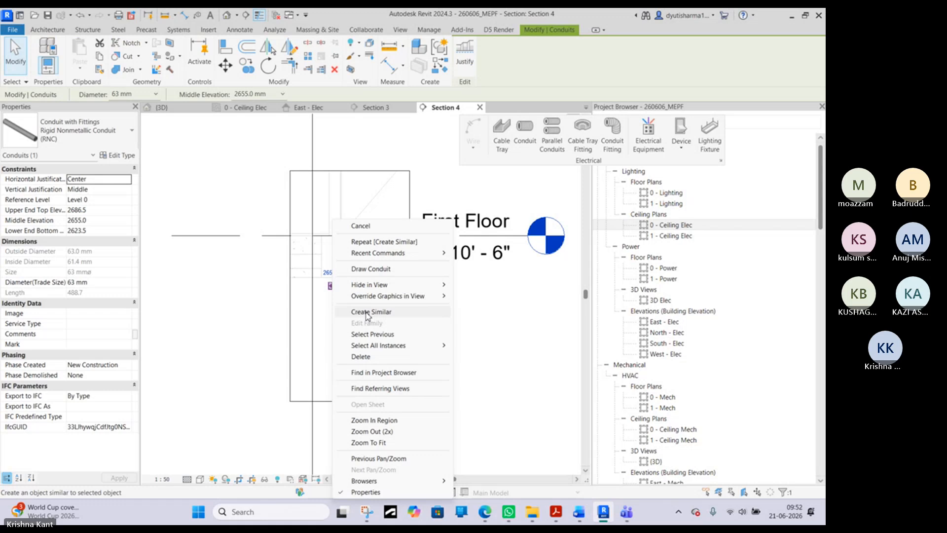
pyautogui.click(371, 270)
pyautogui.click(331, 396)
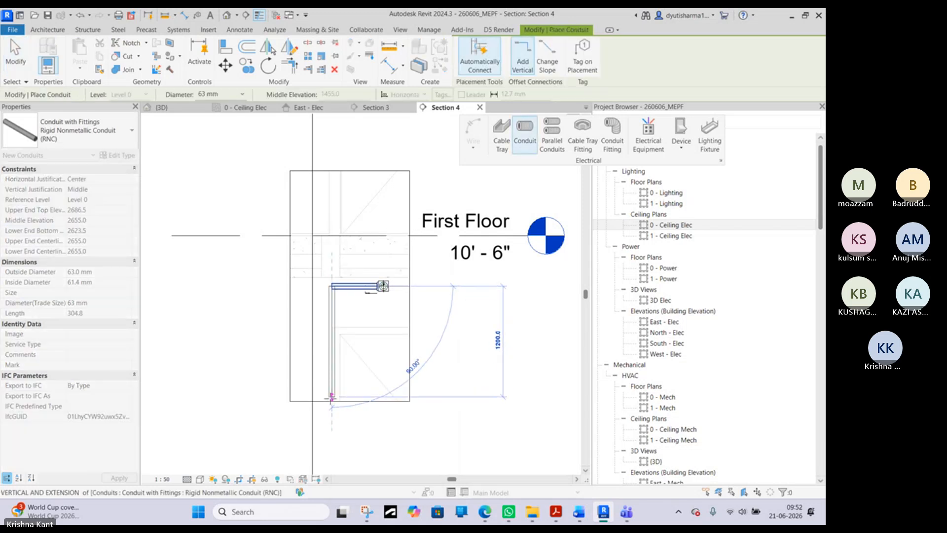
pyautogui.click(649, 470)
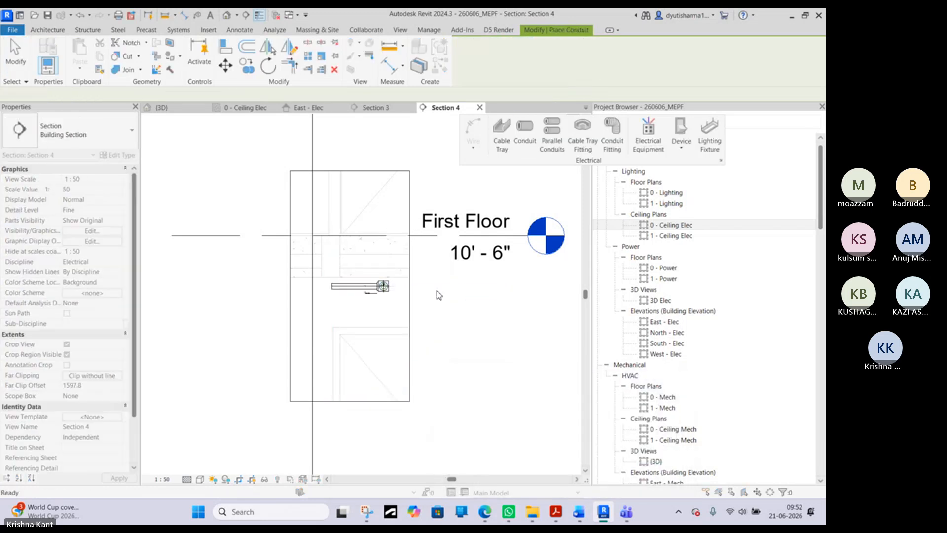
pyautogui.rightClick(424, 297)
pyautogui.click(446, 305)
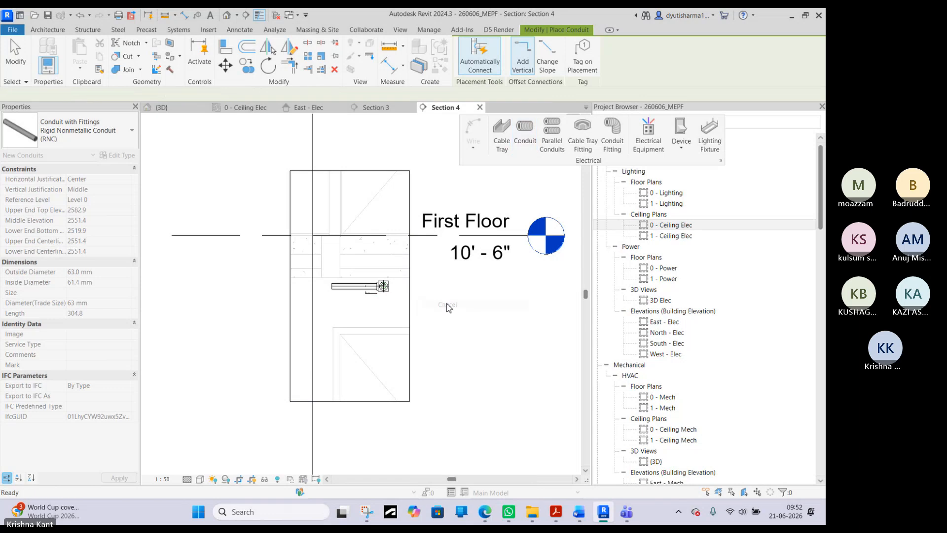
pyautogui.scroll(-3, 364, 393)
pyautogui.click(362, 397)
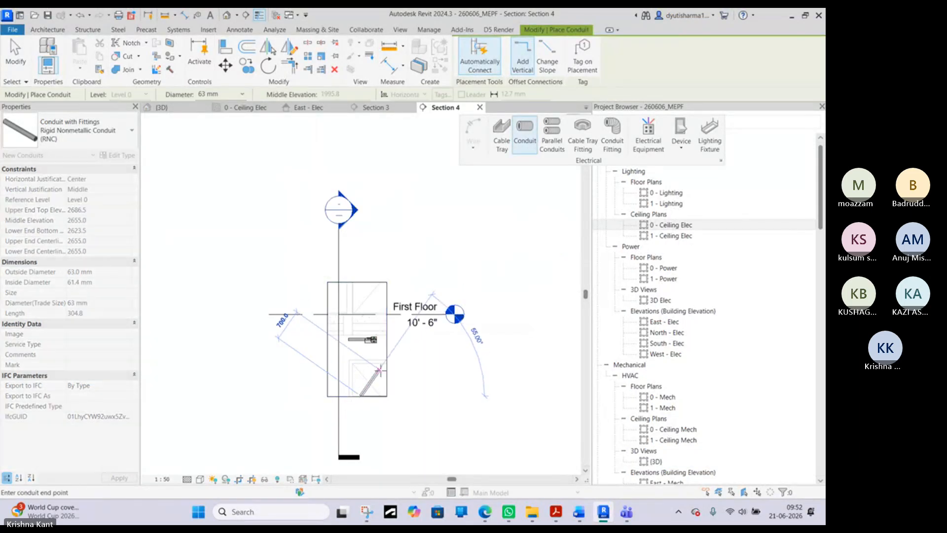
pyautogui.rightClick(383, 375)
pyautogui.click(421, 202)
pyautogui.rightClick(421, 203)
pyautogui.click(454, 208)
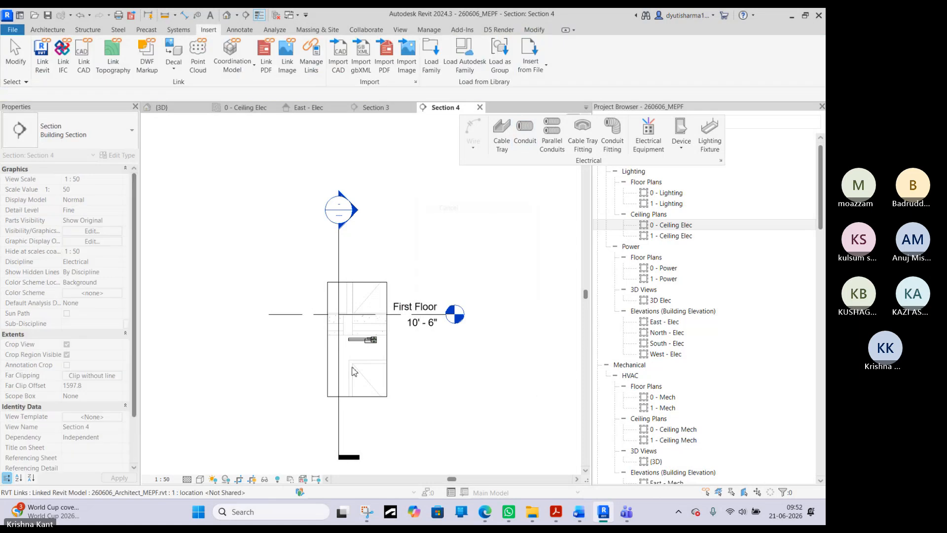
# - Extend the Section 4 crop region down past Ground Level so it includes the double switch
pyautogui.click(357, 396)
pyautogui.moveTo(357, 396); pyautogui.dragTo(366, 366)
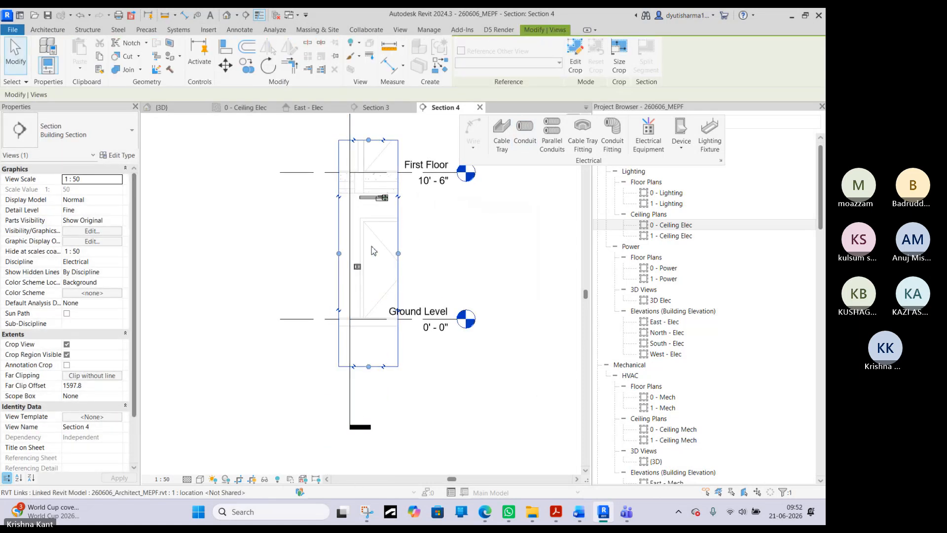
pyautogui.scroll(3, 372, 247)
pyautogui.click(465, 241)
pyautogui.moveTo(393, 309); pyautogui.dragTo(438, 436, button='middle')
pyautogui.scroll(3, 408, 391)
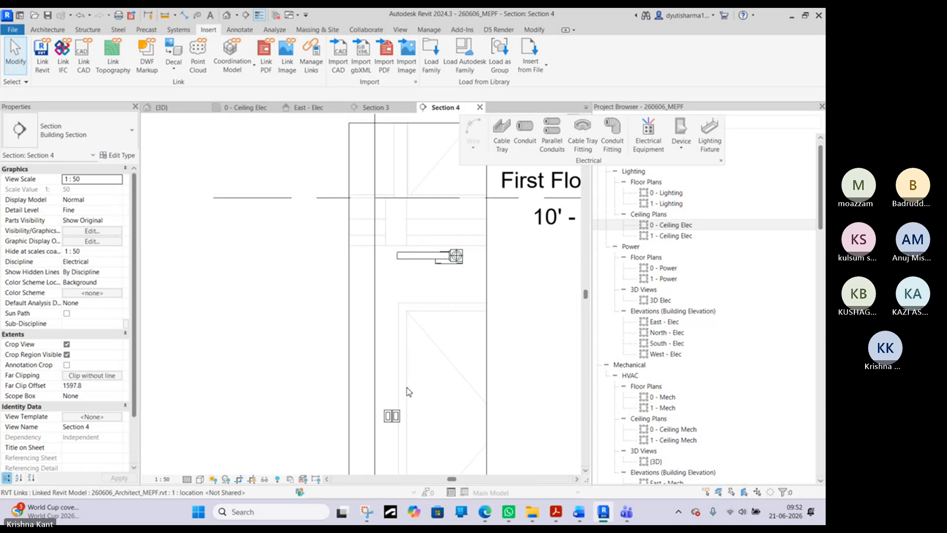
# - Examine the bend fittings available in the type properties of the horizontal Rigid Nonmetallic Conduit (RNC)
pyautogui.click(400, 256)
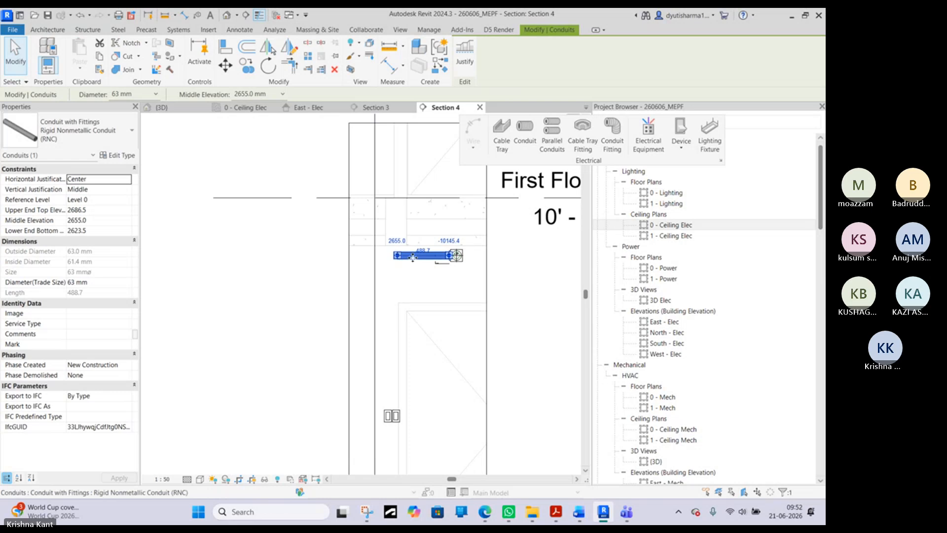
pyautogui.click(115, 156)
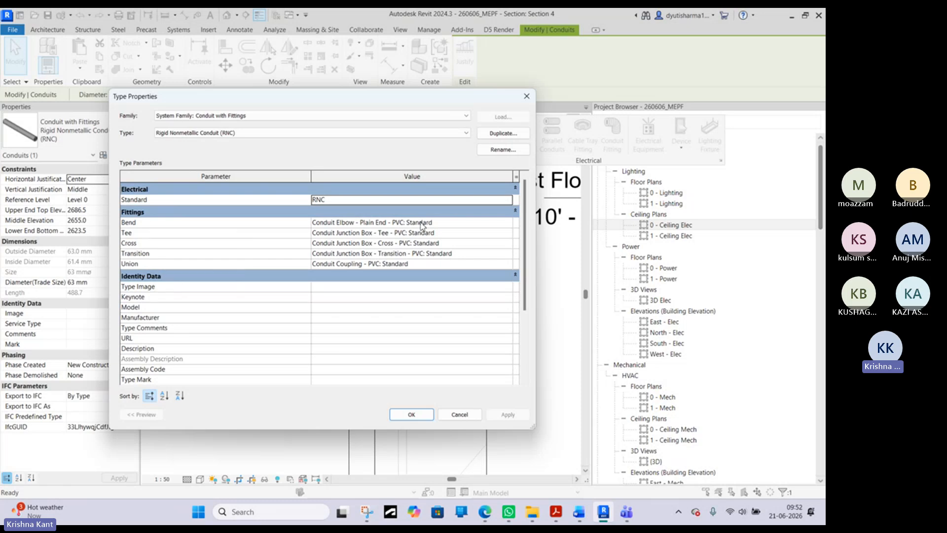
pyautogui.click(508, 225)
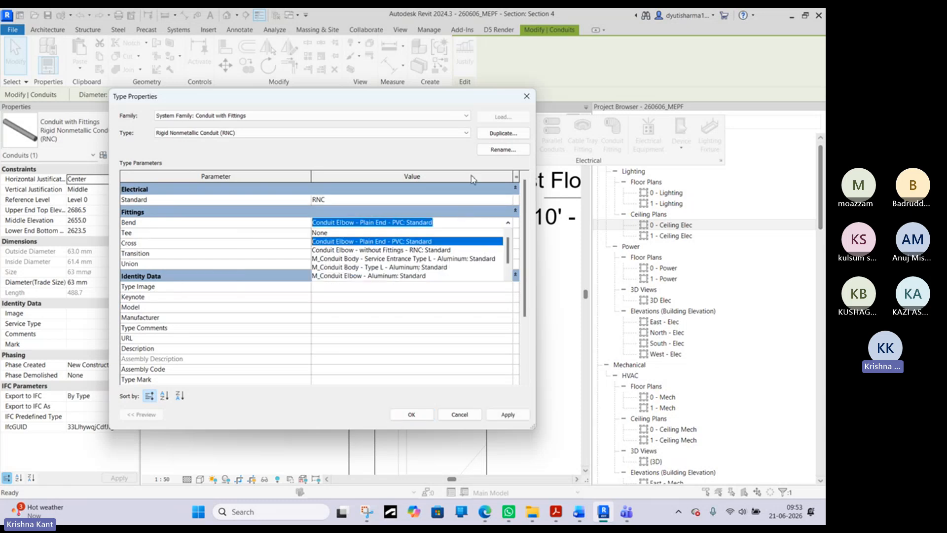
pyautogui.scroll(-2, 454, 256)
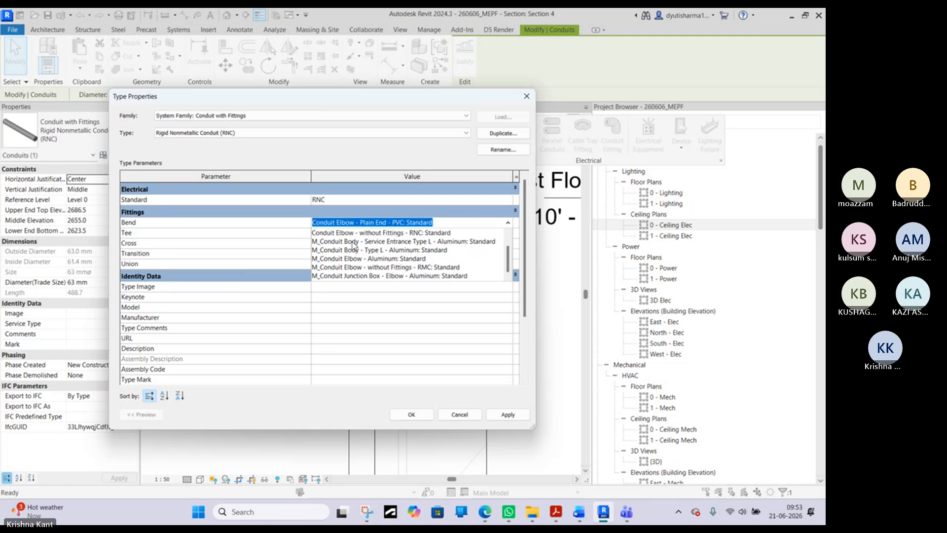
pyautogui.scroll(2, 397, 241)
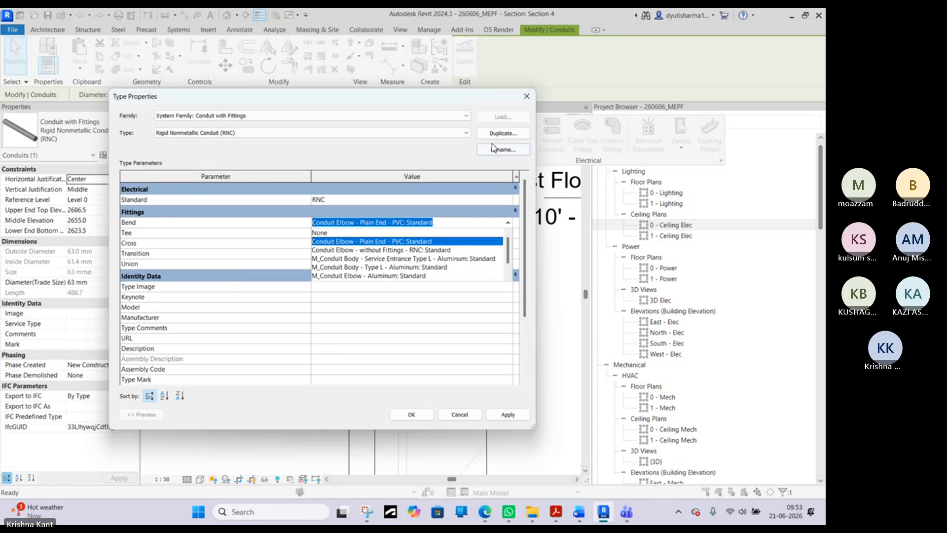
pyautogui.click(526, 97)
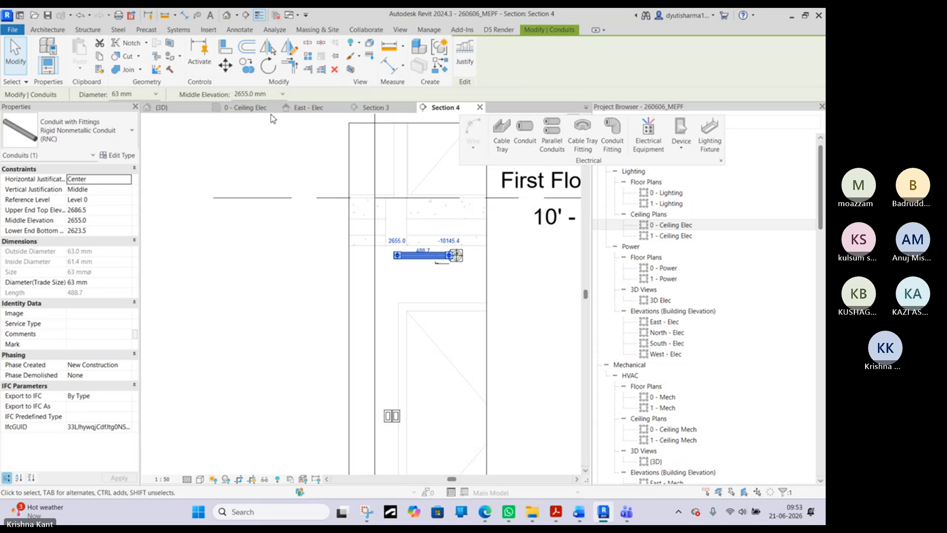
# - Set the Rigid Nonmetallic Conduit (RNC) type's bend fitting to M_Conduit Body - Service Entrance Type L - Aluminum: Standard
pyautogui.click(260, 109)
pyautogui.click(471, 257)
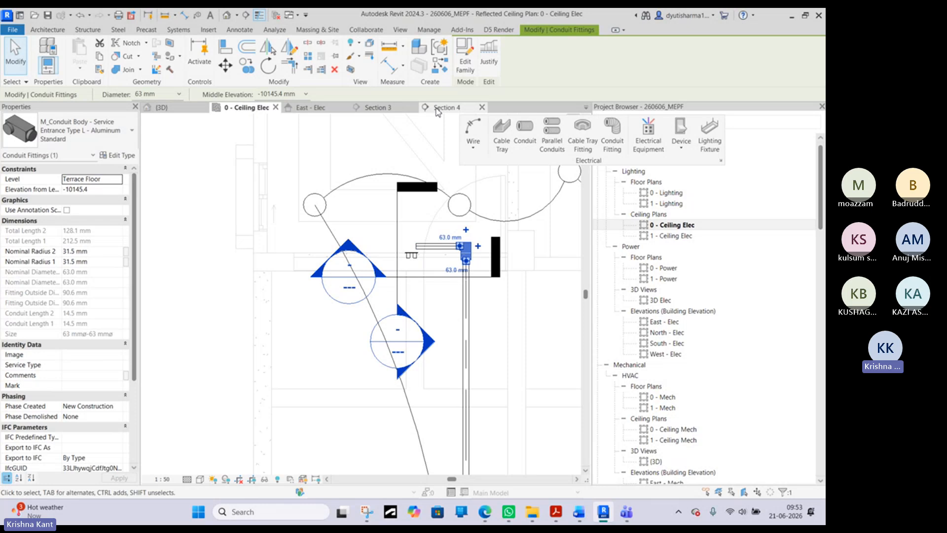
pyautogui.click(434, 253)
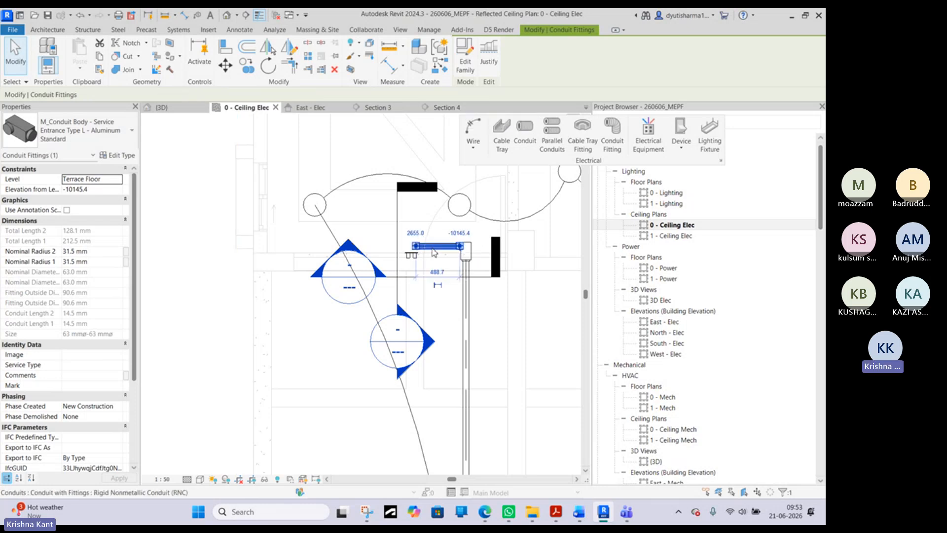
pyautogui.click(116, 155)
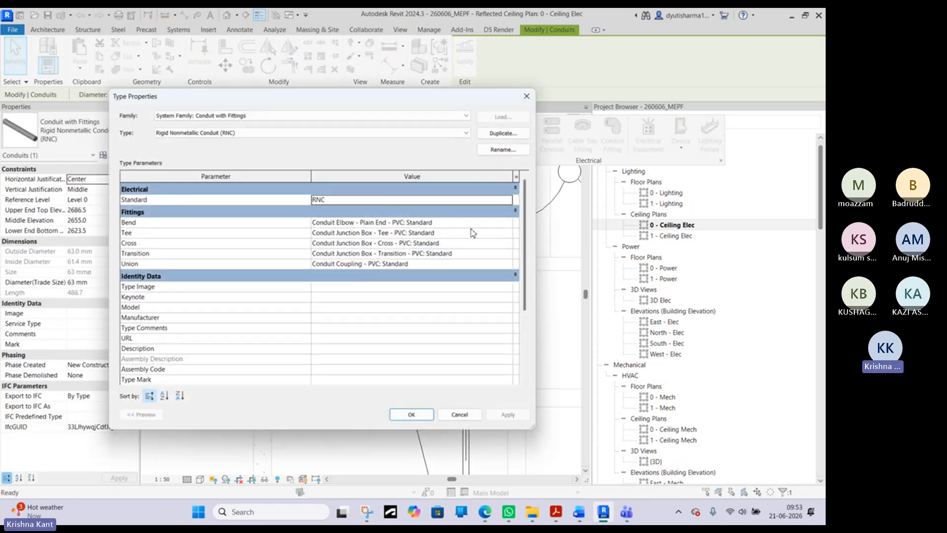
pyautogui.click(509, 224)
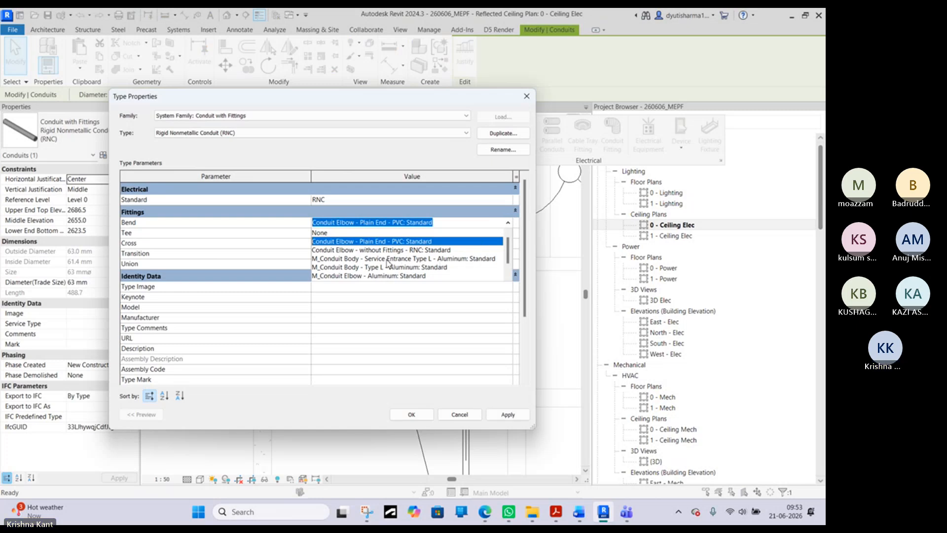
pyautogui.scroll(-1, 359, 267)
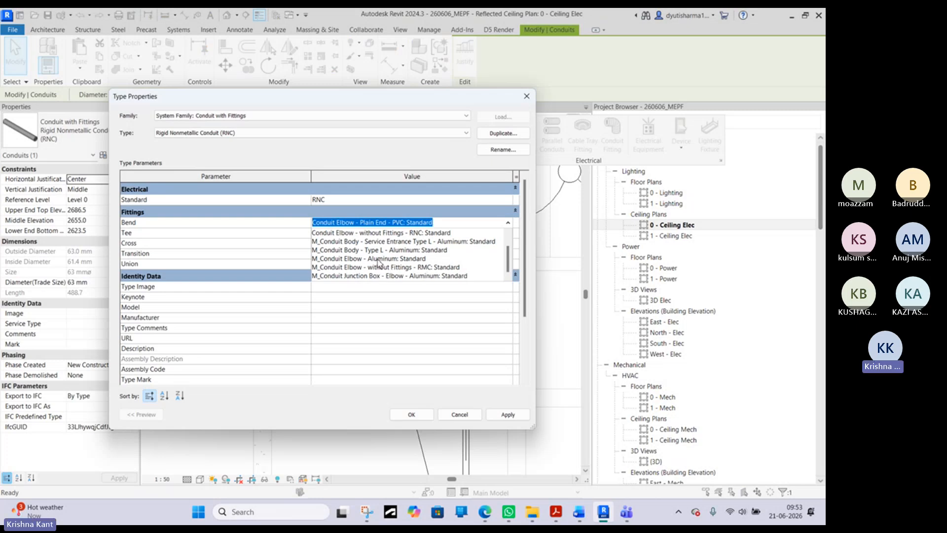
pyautogui.scroll(1, 379, 263)
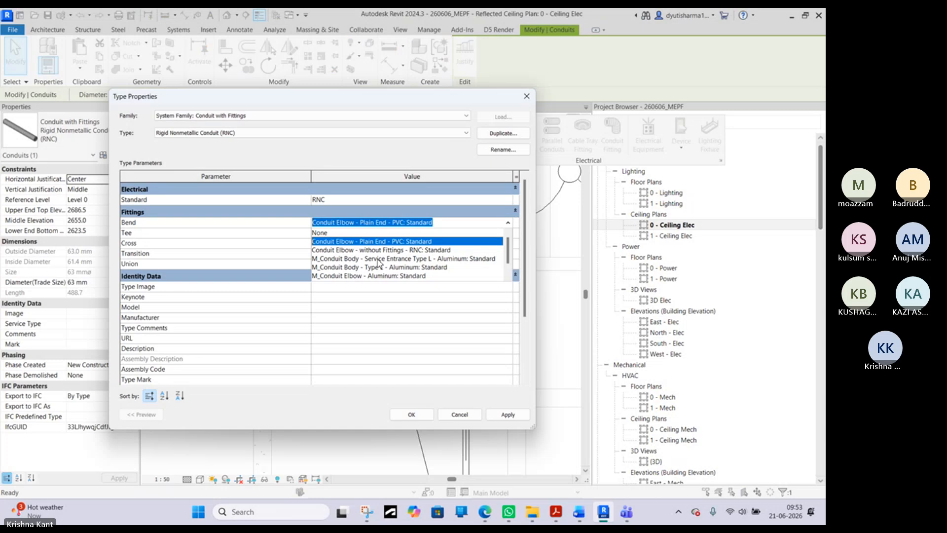
pyautogui.click(378, 259)
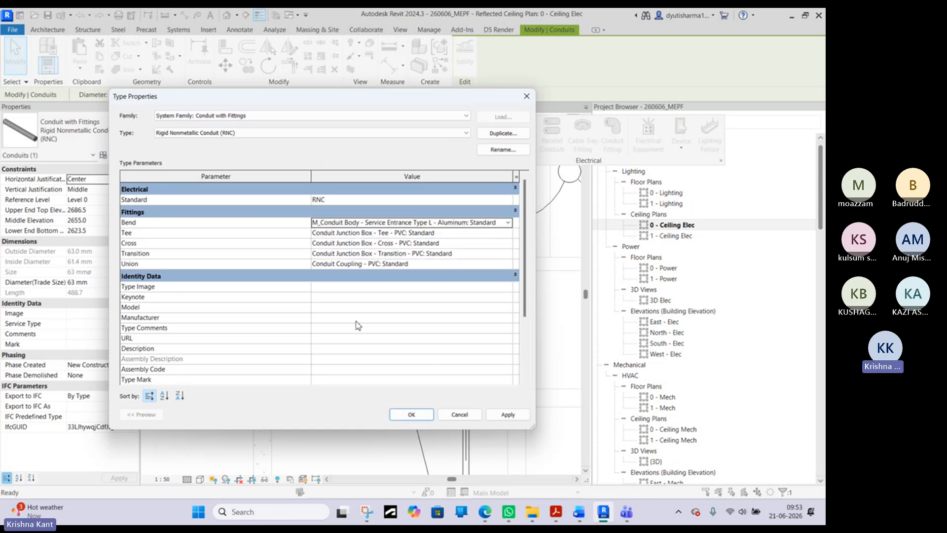
# - Set the conduit type's tee to M_Conduit Body - Type T - Aluminum: Standard and its cross to M_Conduit Junction Box - Cross - Aluminum: Standard
pyautogui.click(508, 234)
pyautogui.click(509, 236)
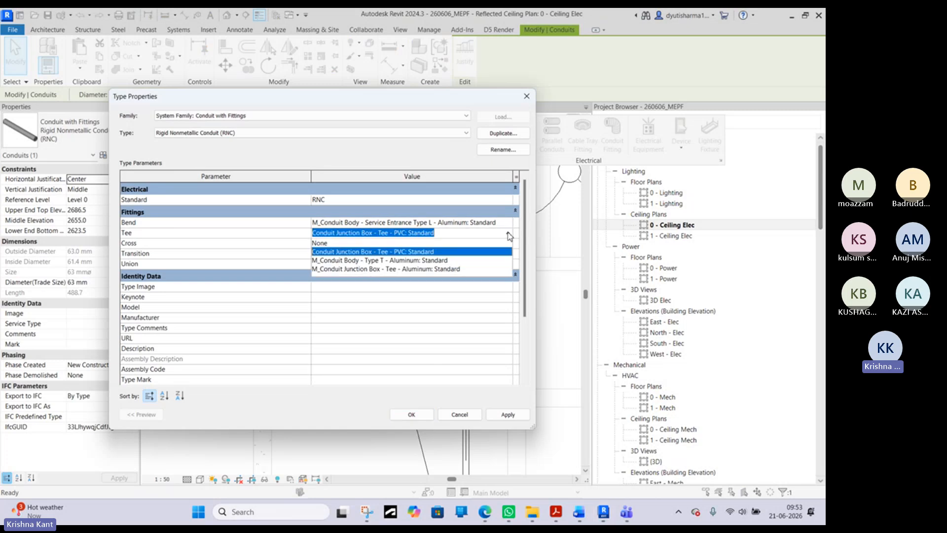
pyautogui.click(358, 260)
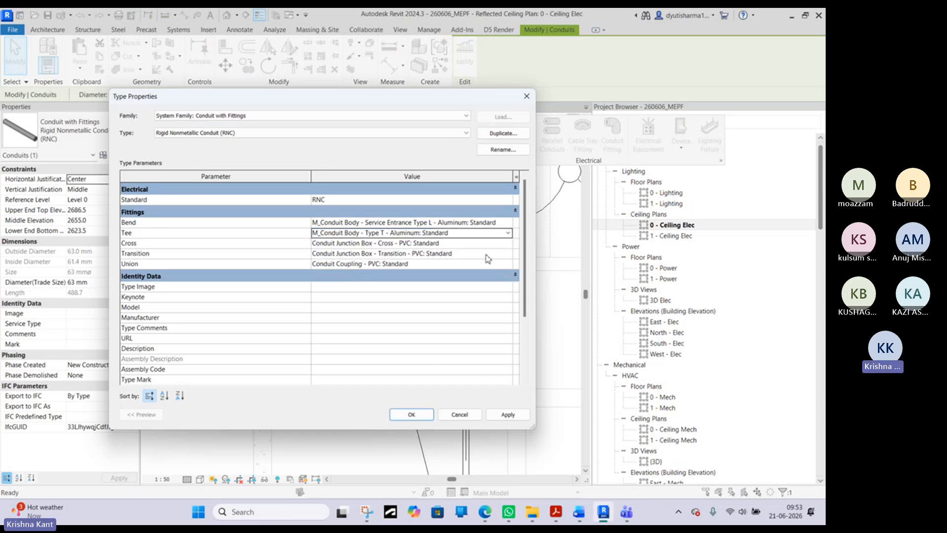
pyautogui.click(509, 244)
pyautogui.click(509, 244)
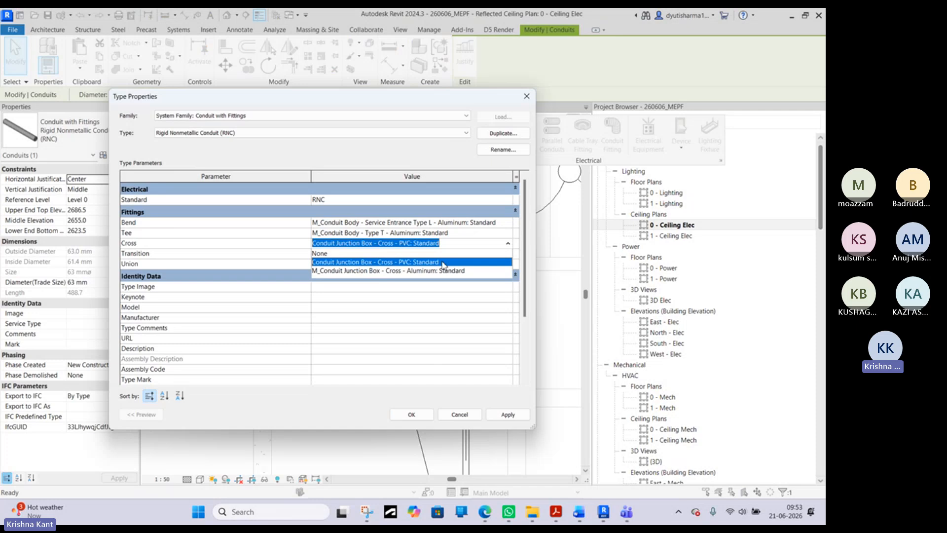
pyautogui.click(415, 271)
# - Set the transition to M_Conduit Junction Box - Transition - Aluminum: Standard and the union to M_Conduit Body - Type C - Aluminum: Standard, and apply the type changes
pyautogui.click(511, 254)
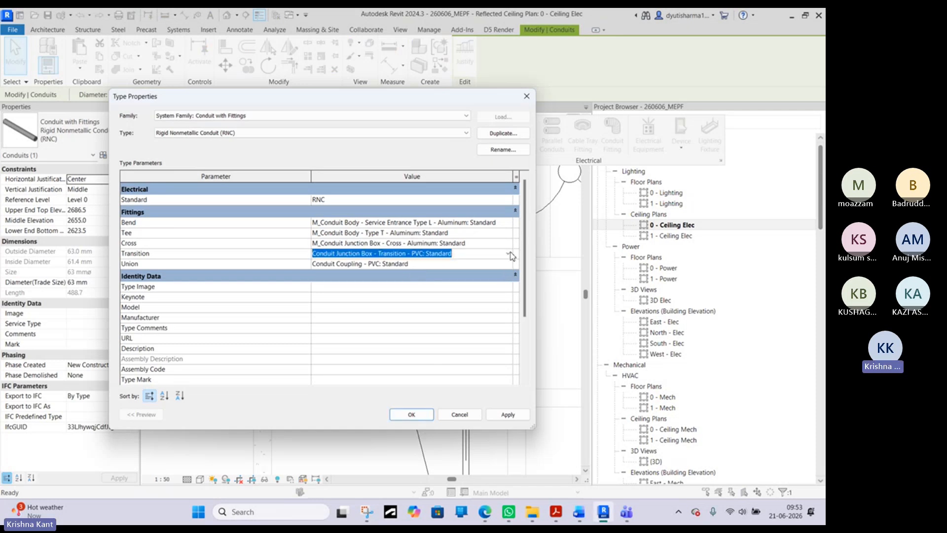
pyautogui.click(511, 254)
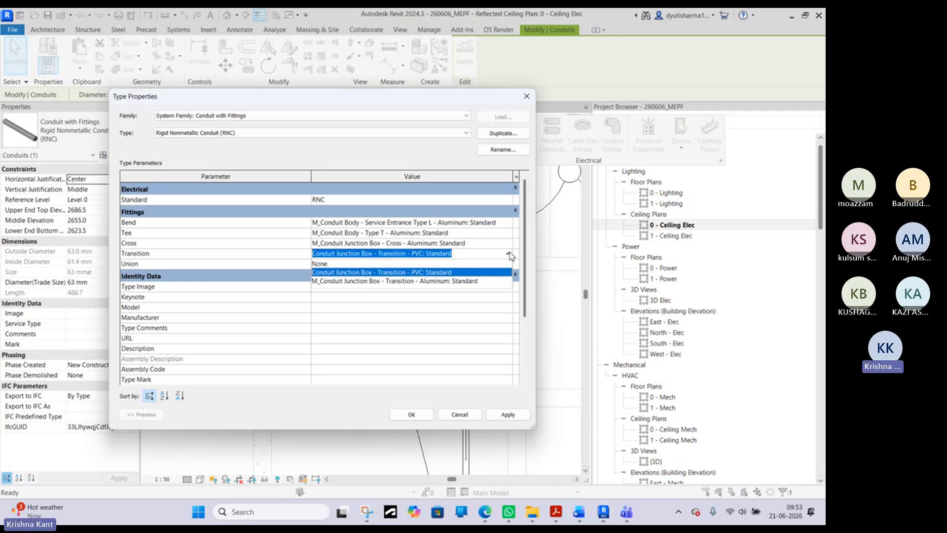
pyautogui.click(410, 281)
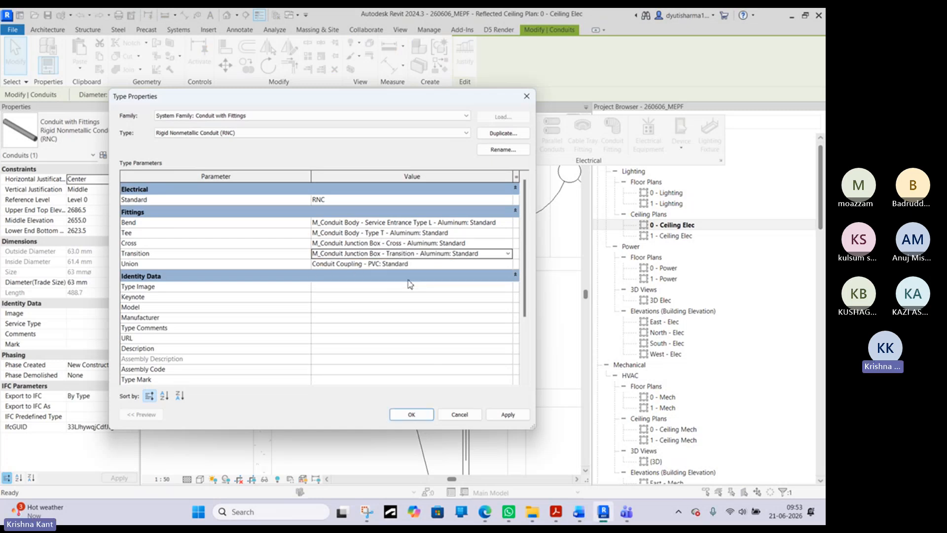
pyautogui.click(511, 265)
pyautogui.click(511, 265)
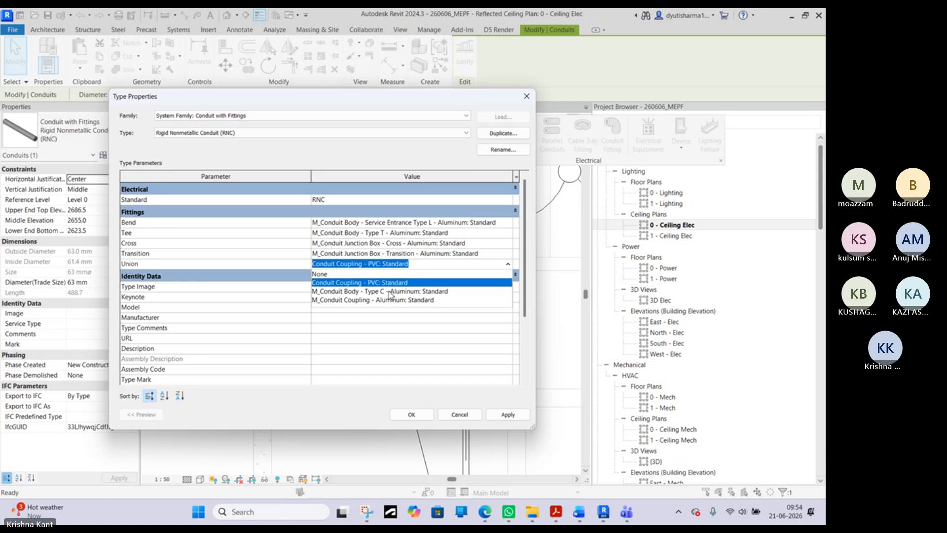
pyautogui.click(390, 292)
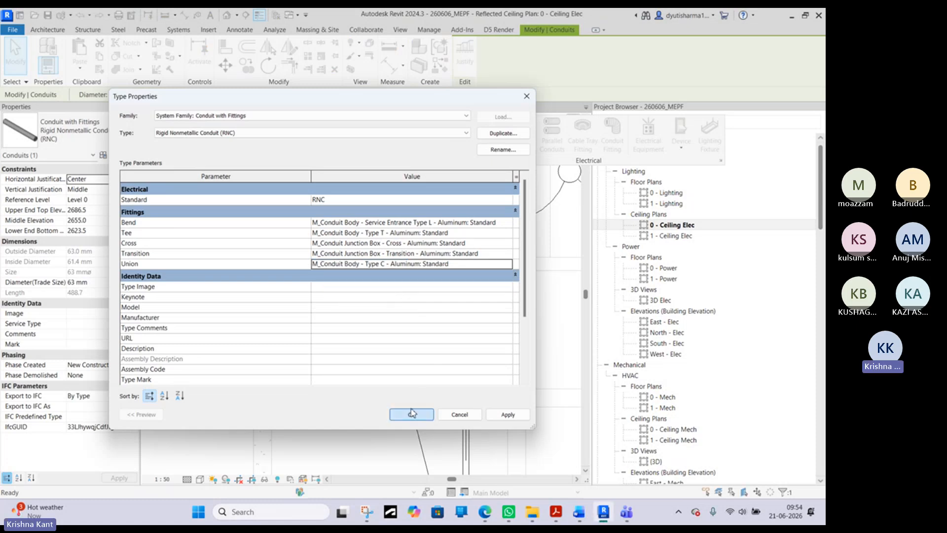
pyautogui.click(412, 413)
# - Delete the curved conduit elbow above the panelboard in the 3D view
pyautogui.click(183, 110)
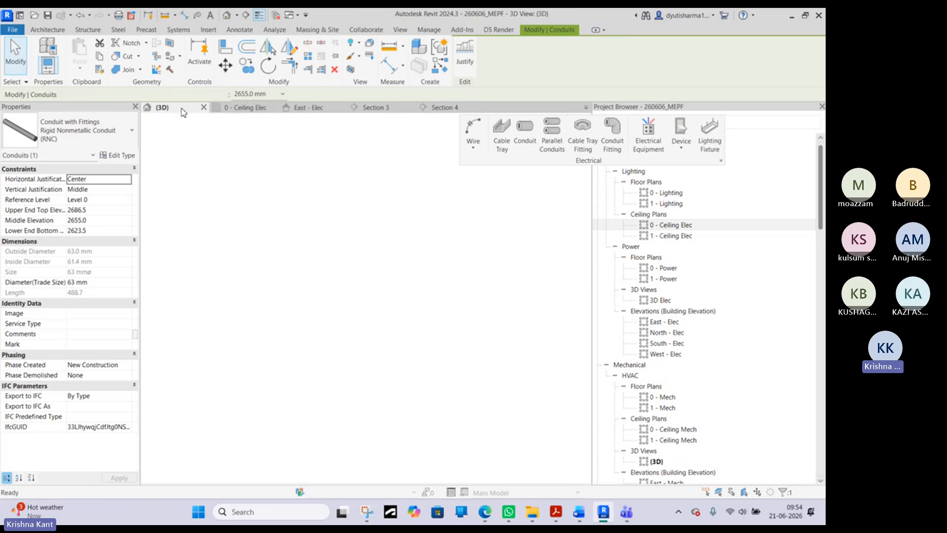
pyautogui.scroll(5, 306, 212)
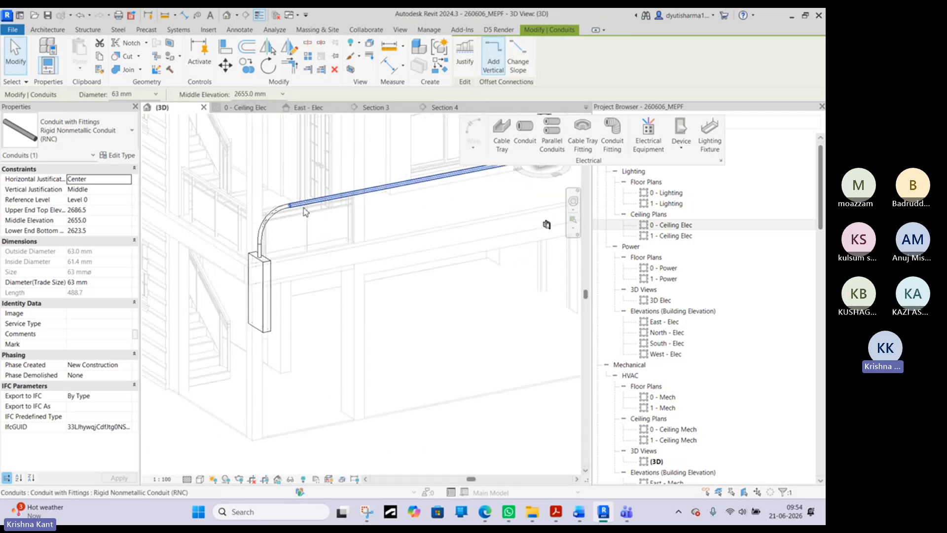
pyautogui.click(265, 220)
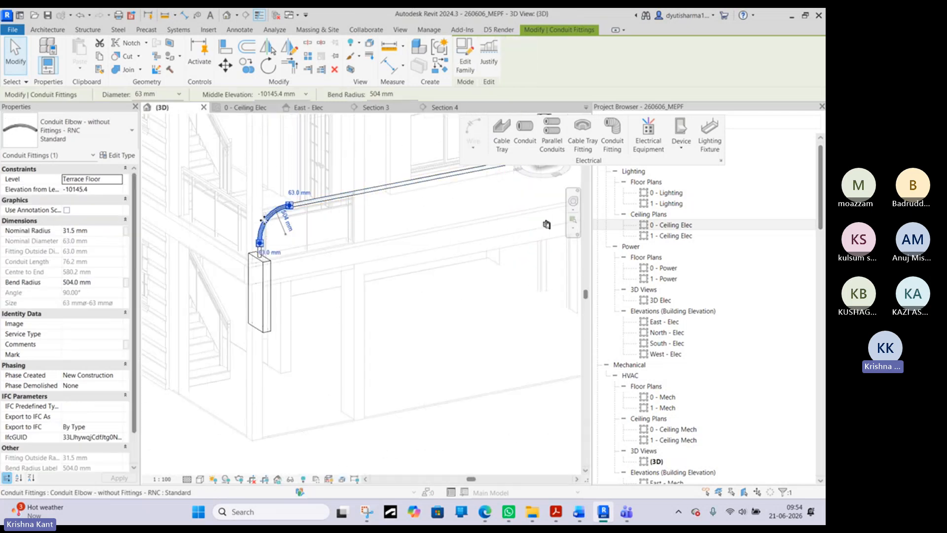
pyautogui.press('Delete')
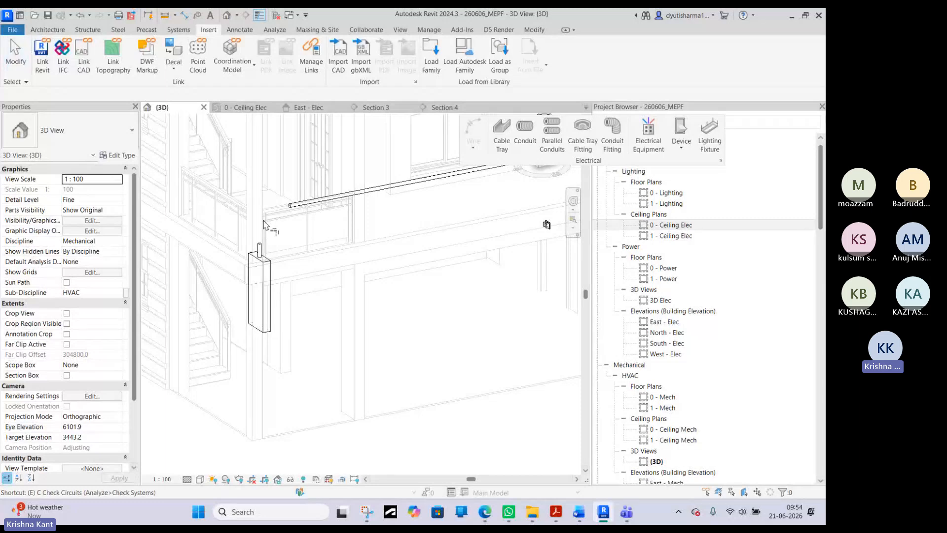
# - Join the long horizontal conduit and the panelboard's vertical conduit with Trim/Extend to Corner
pyautogui.click(337, 196)
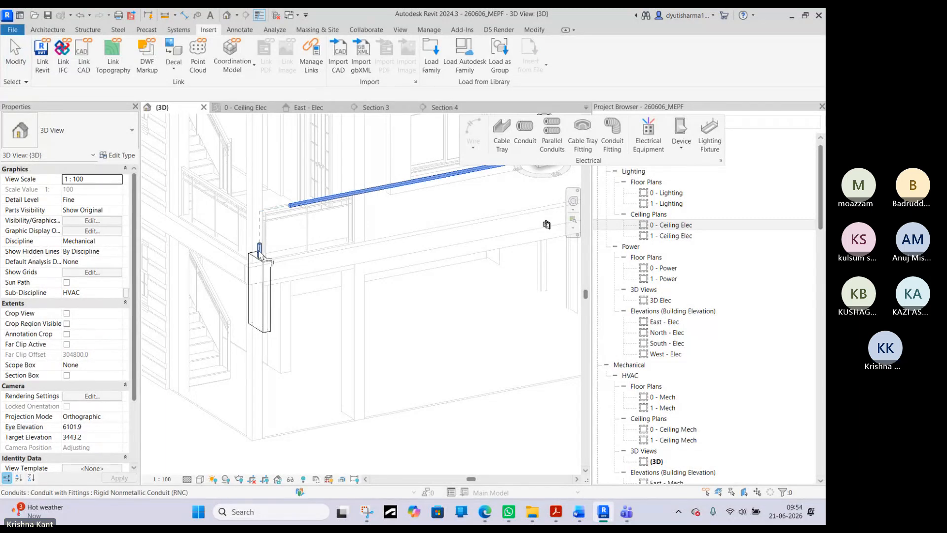
pyautogui.click(260, 254)
pyautogui.scroll(3, 264, 217)
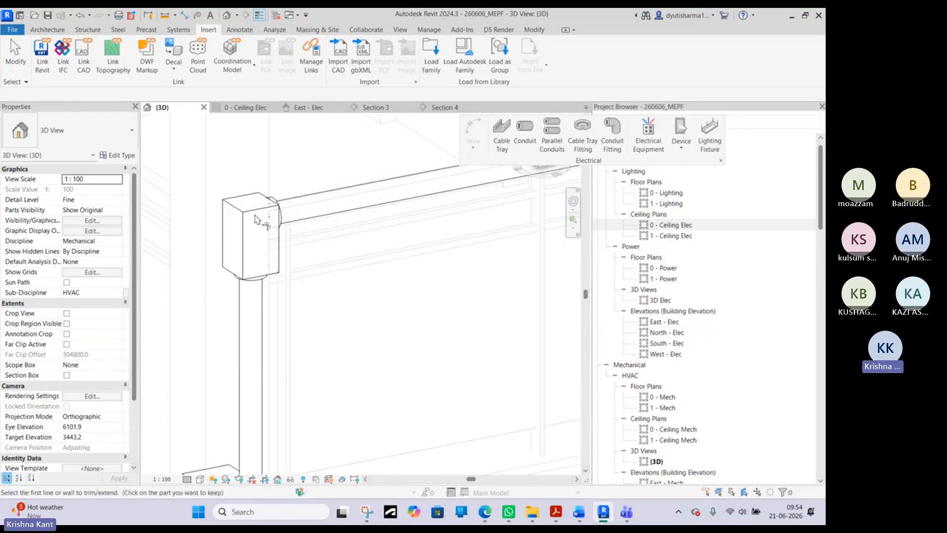
pyautogui.rightClick(277, 213)
pyautogui.click(294, 221)
pyautogui.scroll(-4, 294, 222)
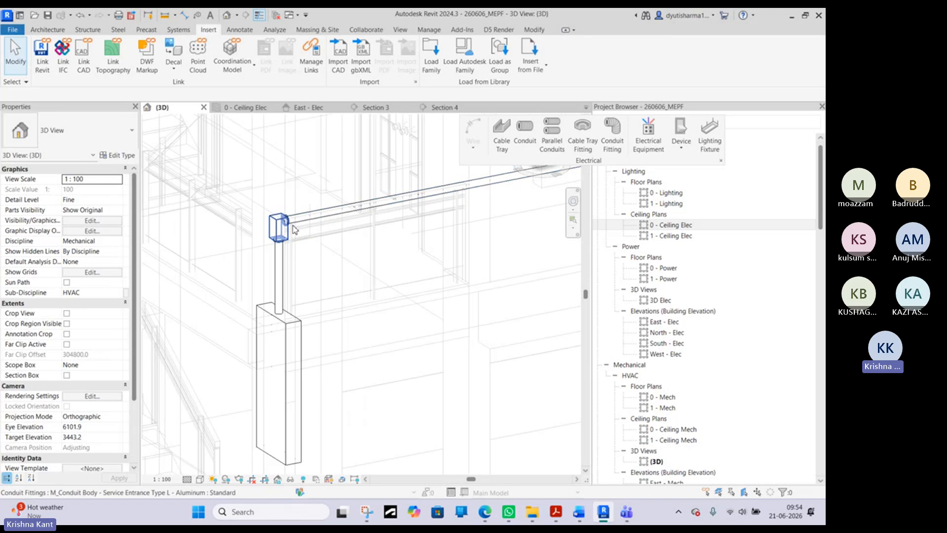
# - Examine the conduit run up to its free end near the double switch in the 3D view and the 0 - Ceiling Elec plan
pyautogui.moveTo(343, 241); pyautogui.dragTo(311, 268, button='middle')
pyautogui.scroll(-2, 311, 268)
pyautogui.moveTo(493, 253); pyautogui.dragTo(317, 353, button='middle')
pyautogui.scroll(-2, 319, 352)
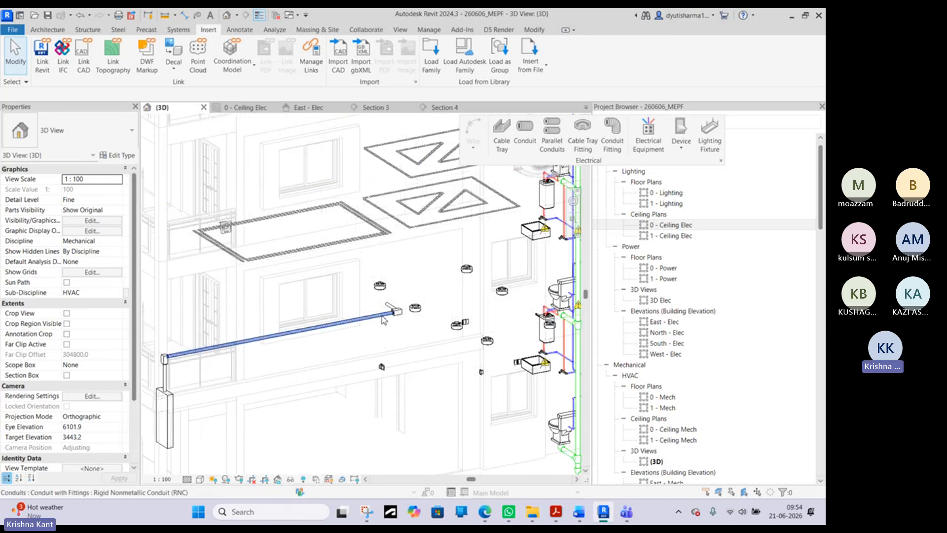
pyautogui.scroll(4, 396, 311)
pyautogui.scroll(3, 398, 309)
pyautogui.click(248, 109)
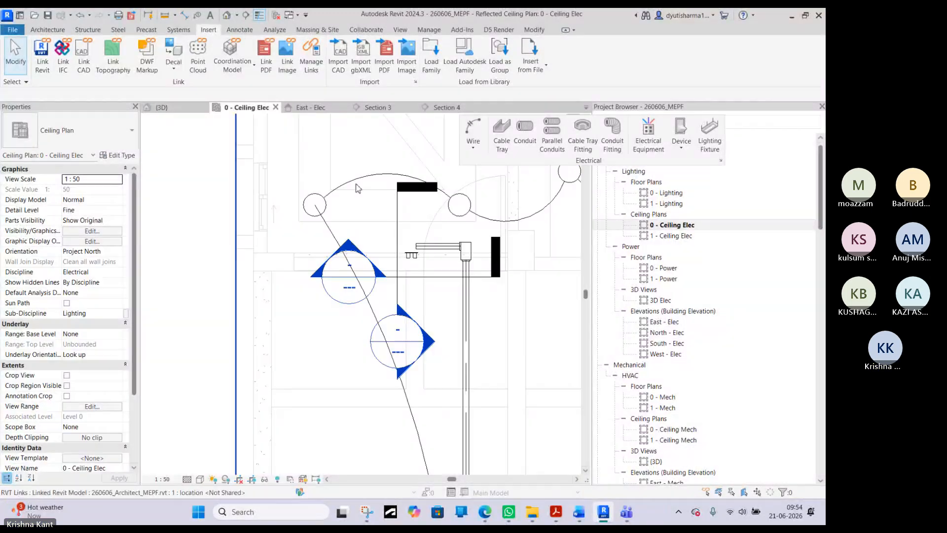
pyautogui.scroll(2, 444, 256)
pyautogui.scroll(2, 374, 241)
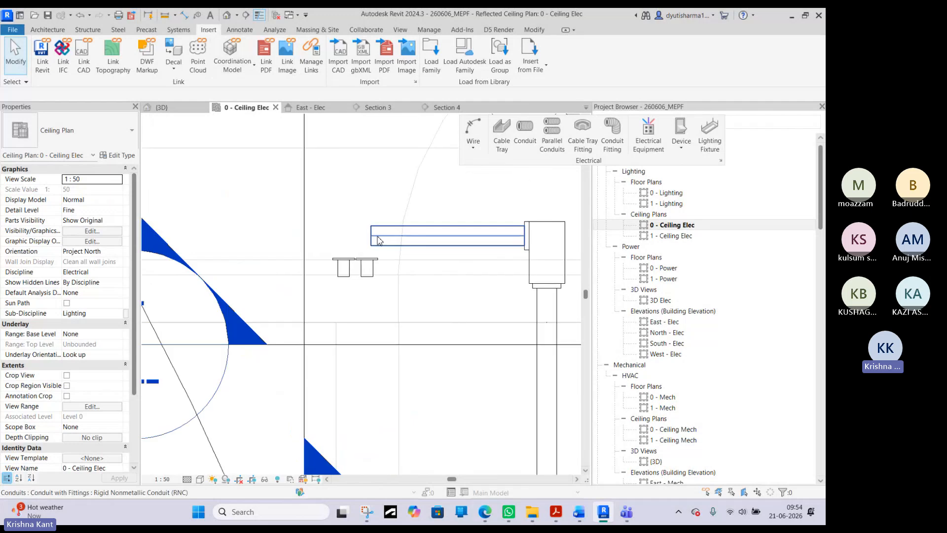
# - In Section 4, draw a vertical 63 mm conduit from the short horizontal conduit's free end down to the double switch, ending at 1195 mm elevation
pyautogui.click(374, 240)
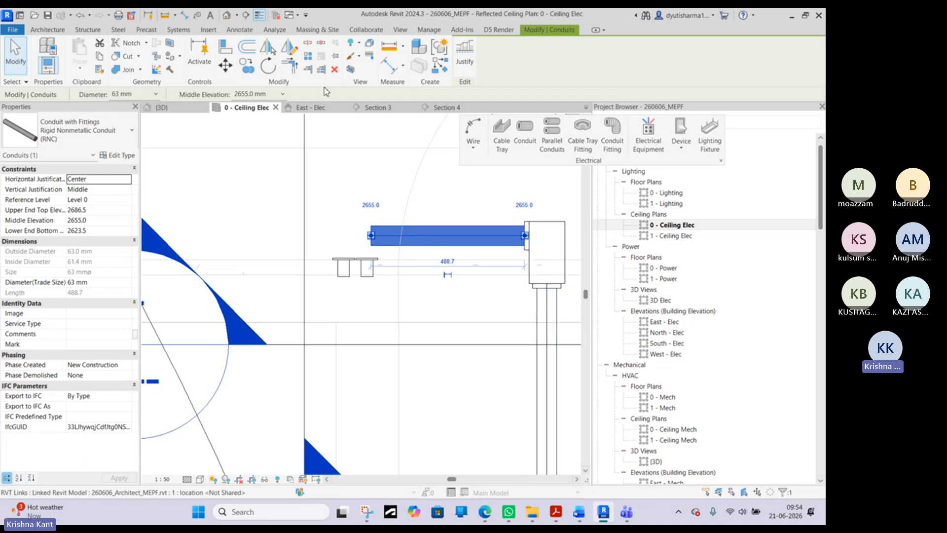
pyautogui.click(441, 108)
pyautogui.scroll(2, 400, 271)
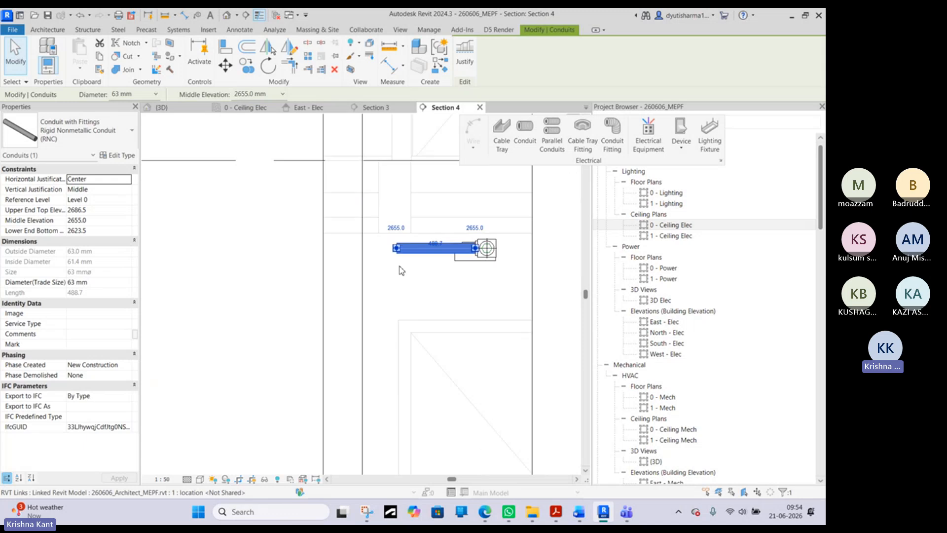
pyautogui.rightClick(400, 248)
pyautogui.moveTo(518, 285)
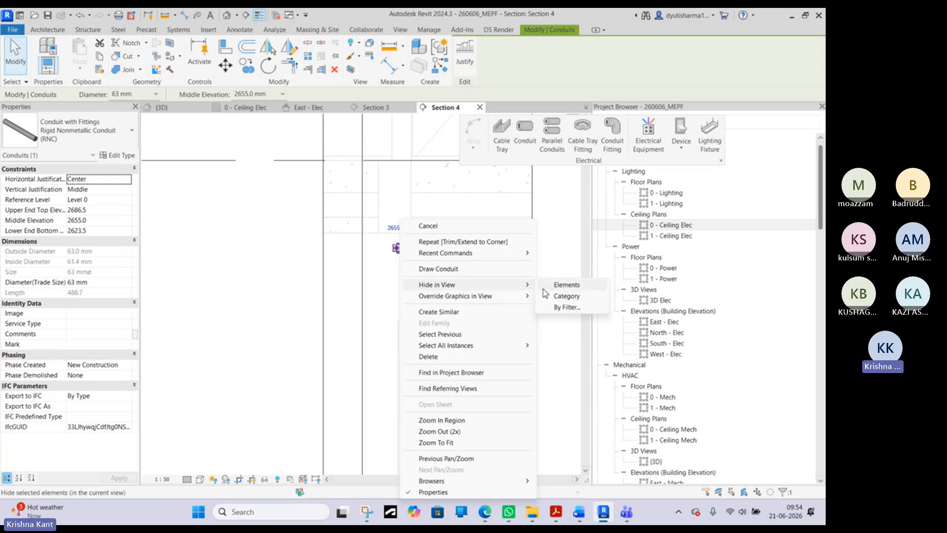
pyautogui.click(468, 268)
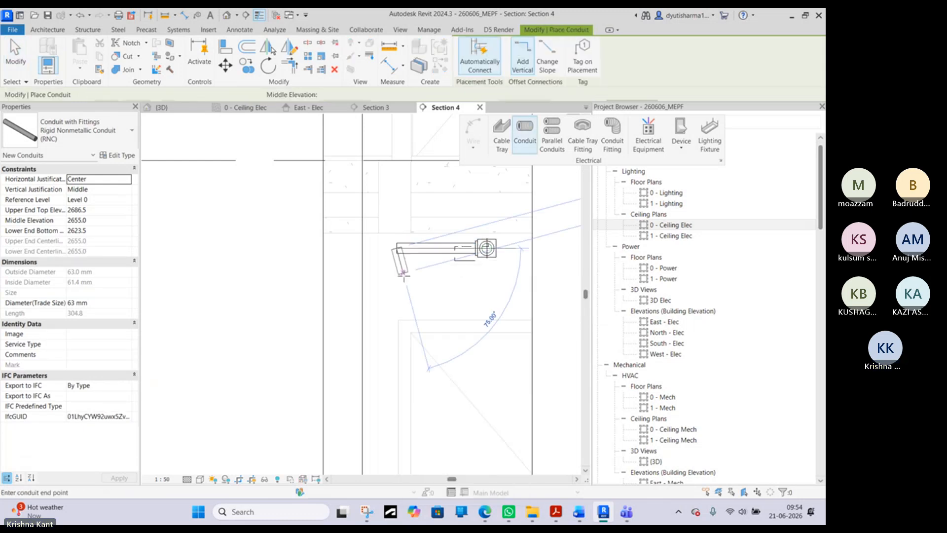
pyautogui.scroll(-3, 400, 274)
pyautogui.scroll(2, 400, 365)
pyautogui.click(400, 367)
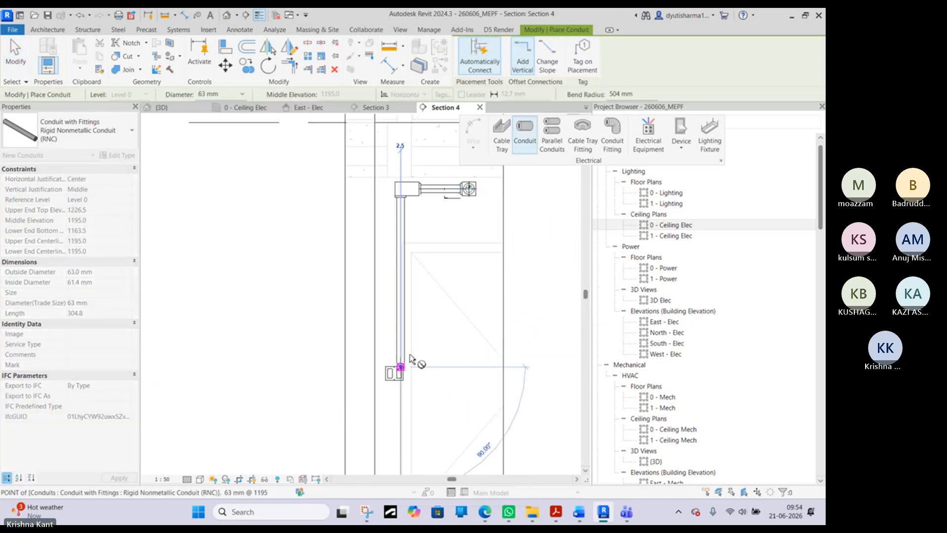
pyautogui.press('Escape')
pyautogui.press('Escape')
# - Examine how the vertical conduit's lower end lines up with the double switch in Section 4 and the 3D view
pyautogui.scroll(3, 391, 351)
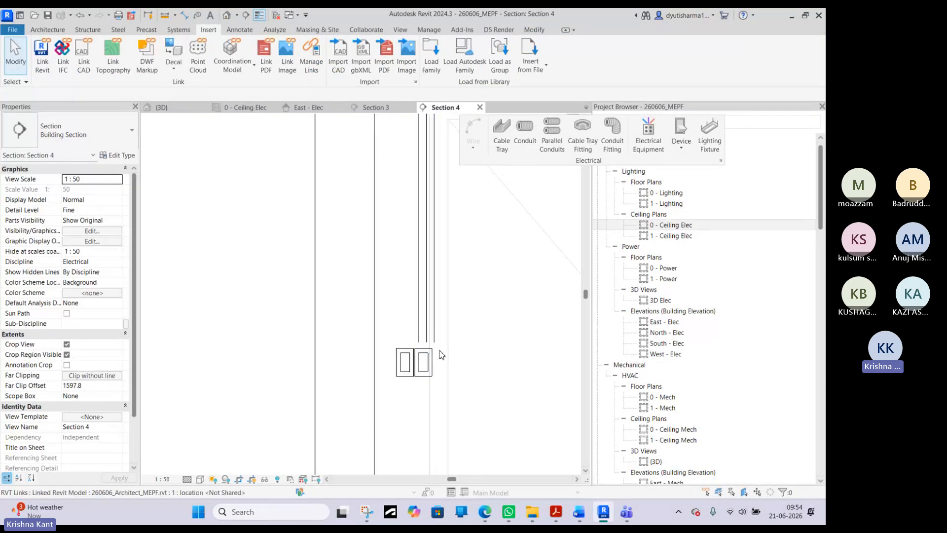
pyautogui.scroll(-1, 439, 365)
pyautogui.scroll(-2, 438, 375)
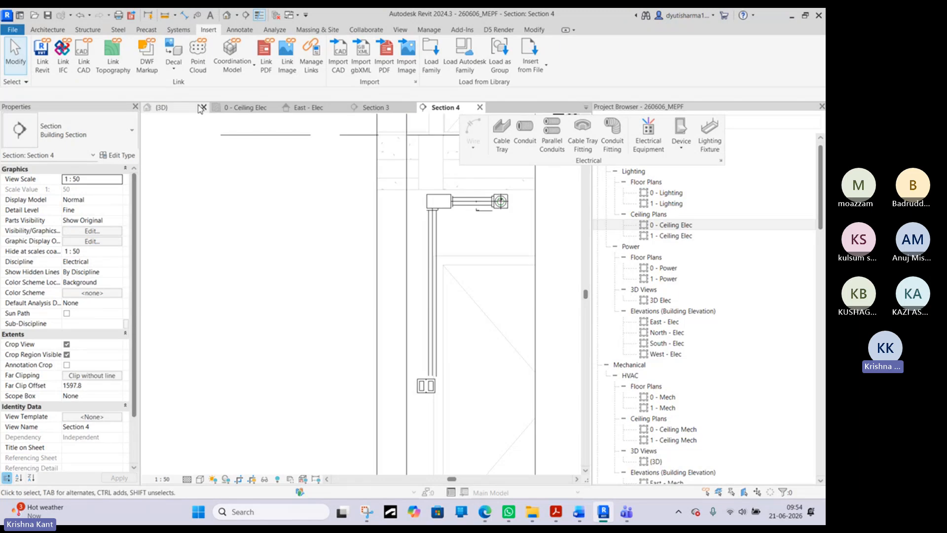
pyautogui.click(177, 109)
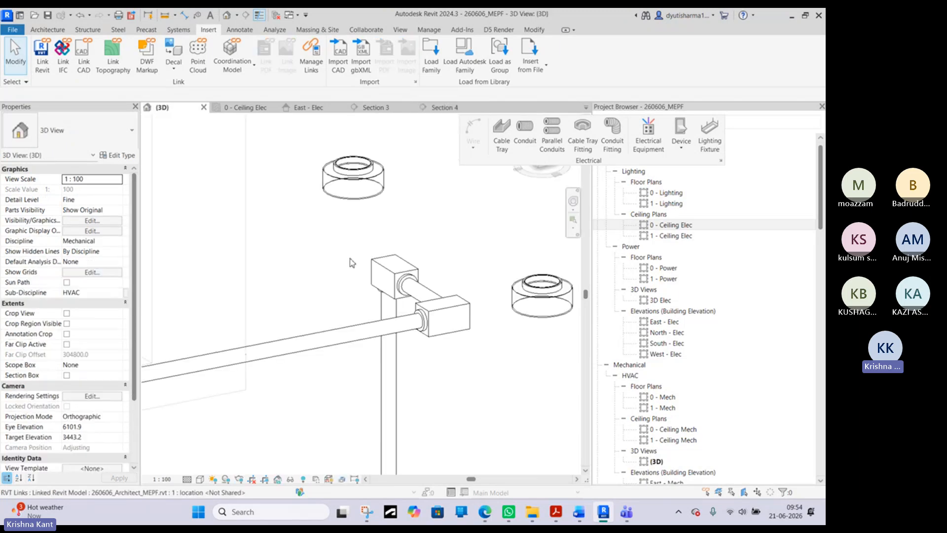
pyautogui.scroll(-6, 369, 292)
pyautogui.scroll(3, 353, 329)
pyautogui.scroll(6, 405, 354)
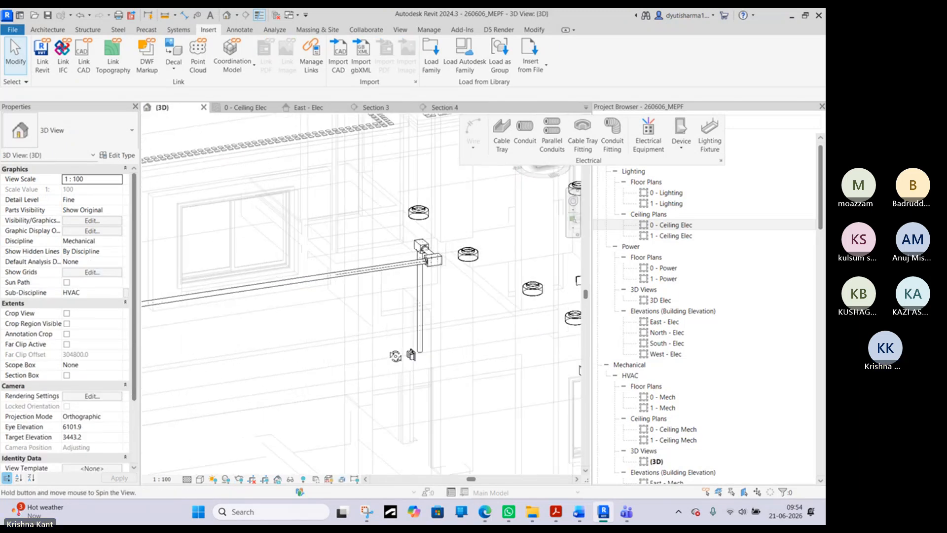
pyautogui.click(453, 346)
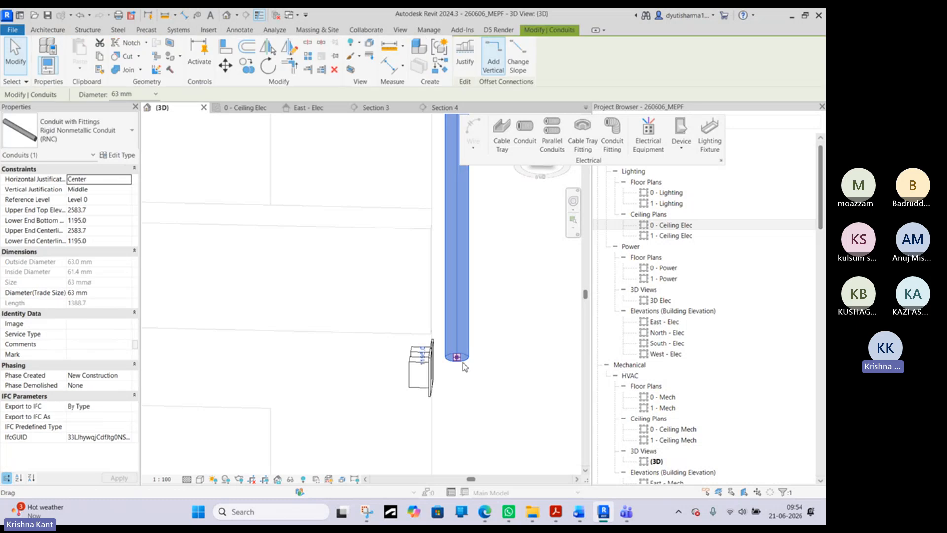
# - Shorten the vertical conduit from its lower end so it stops just above the double switch, about 1329 mm long
pyautogui.moveTo(457, 357); pyautogui.dragTo(456, 337)
pyautogui.click(385, 316)
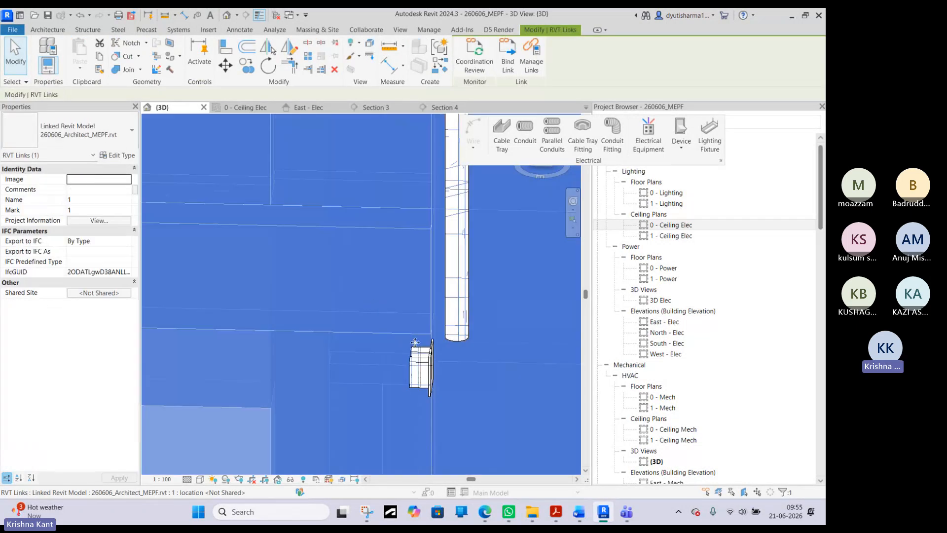
pyautogui.press('Escape')
pyautogui.scroll(-3, 444, 326)
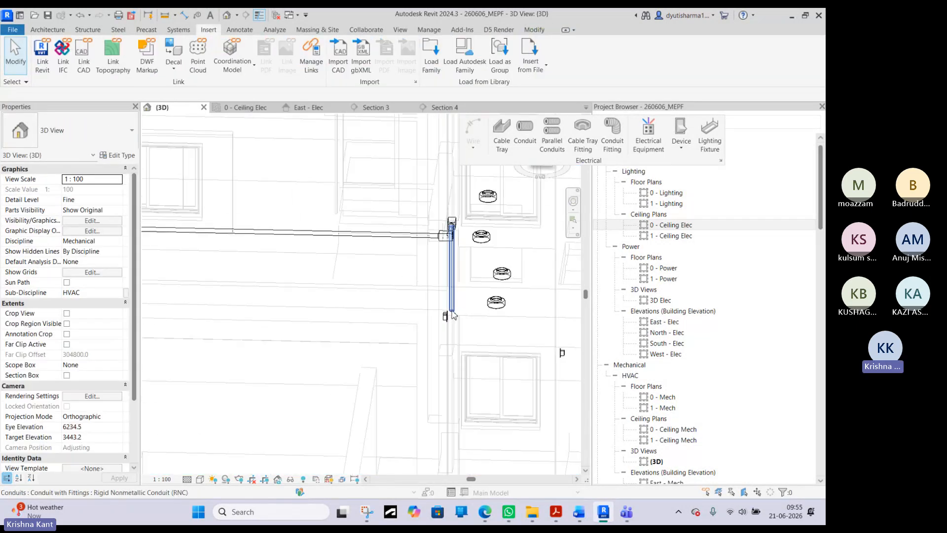
# - Examine the complete conduit run from the panelboard to the double switch in the 3D view, including its conduits and conduit-body fittings
pyautogui.moveTo(473, 318); pyautogui.dragTo(444, 273, button='middle')
pyautogui.click(333, 285)
pyautogui.click(223, 272)
pyautogui.click(202, 128)
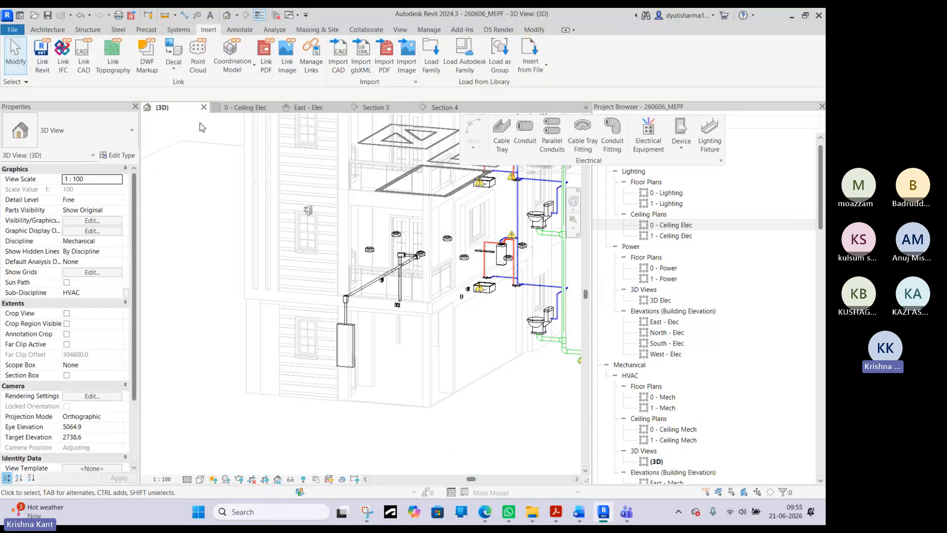
pyautogui.scroll(3, 399, 280)
pyautogui.click(377, 279)
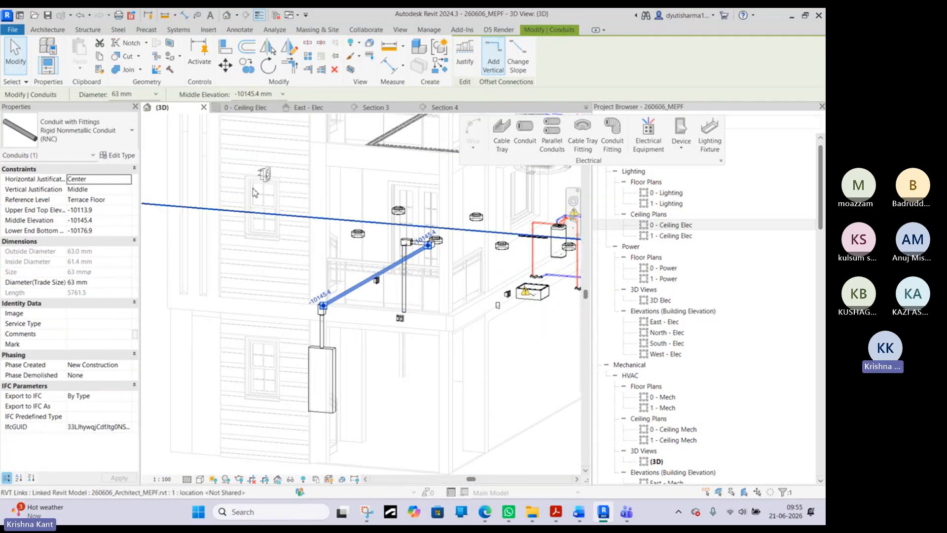
pyautogui.moveTo(255, 192); pyautogui.dragTo(299, 252, button='middle')
pyautogui.click(231, 142)
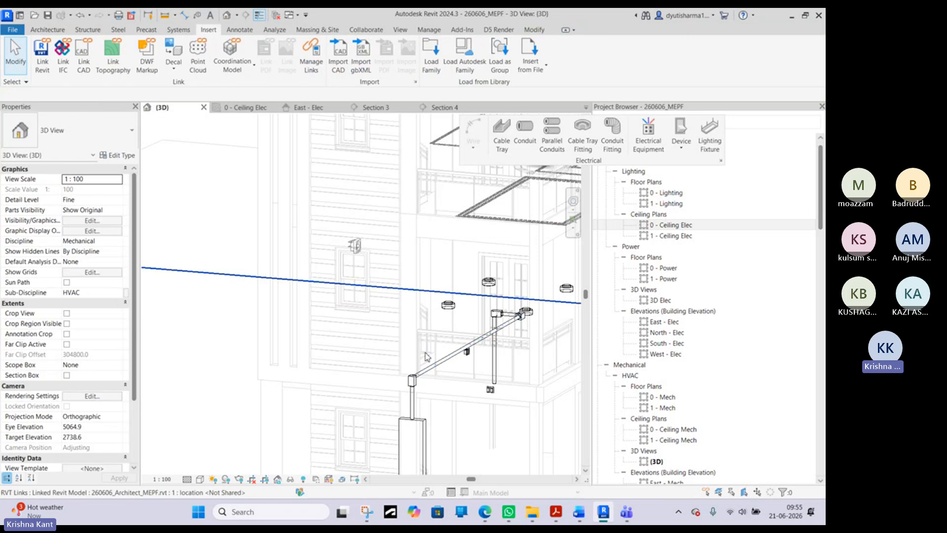
pyautogui.click(436, 366)
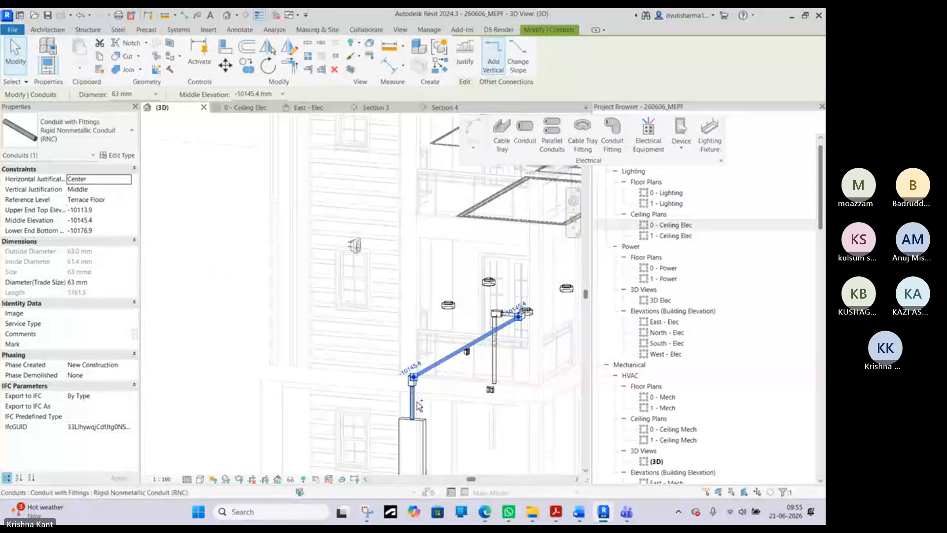
pyautogui.scroll(4, 505, 309)
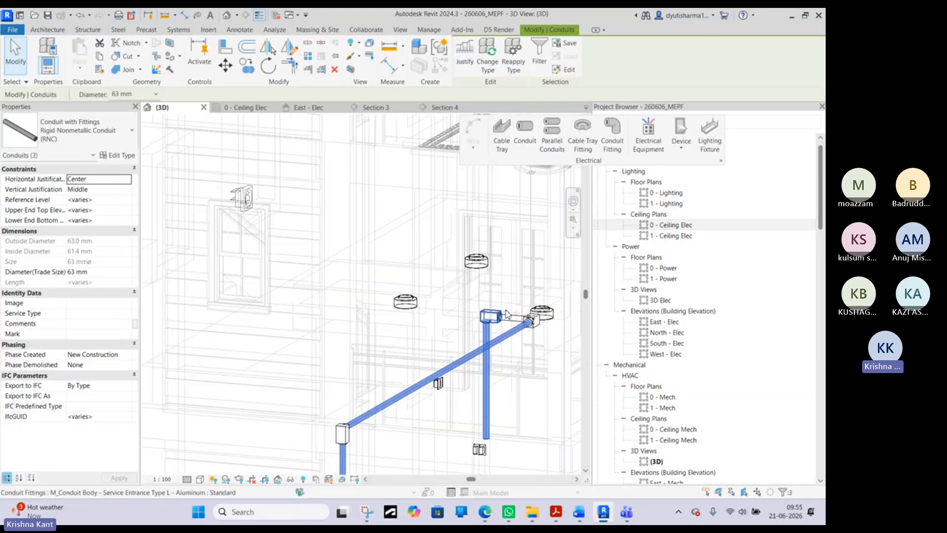
pyautogui.click(496, 312)
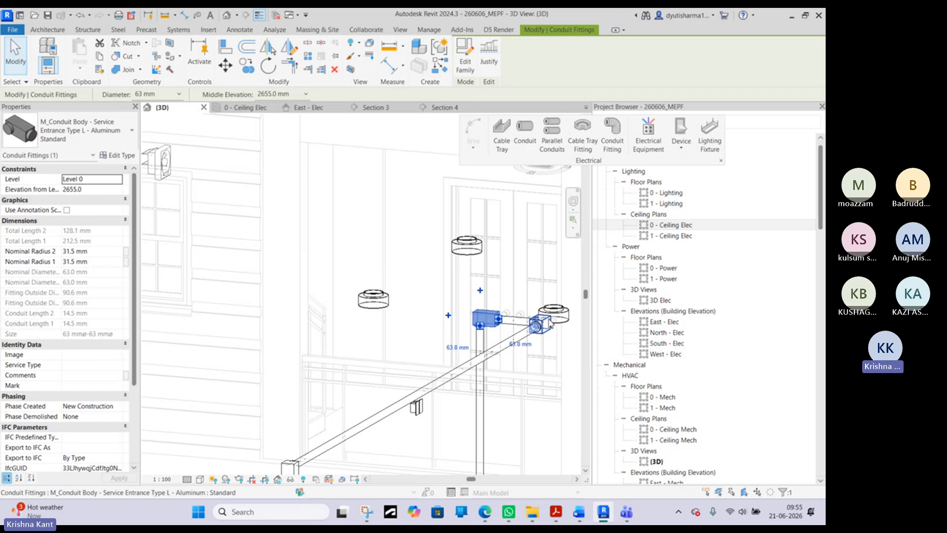
pyautogui.scroll(-6, 551, 323)
pyautogui.click(405, 243)
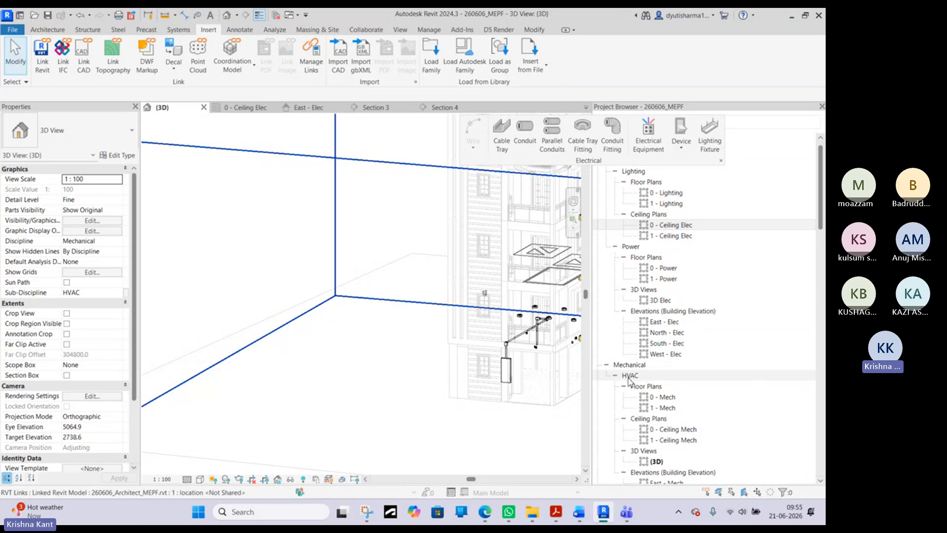
# - Create a new building-component schedule for the Conduits category, named Conduit Schedule, in the New Construction phase
pyautogui.scroll(-10, 629, 379)
pyautogui.rightClick(626, 322)
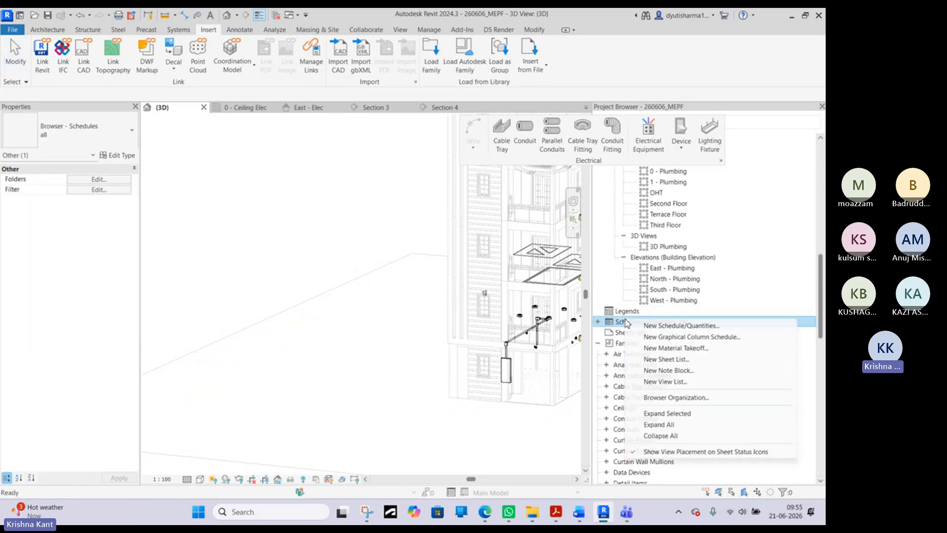
pyautogui.click(598, 321)
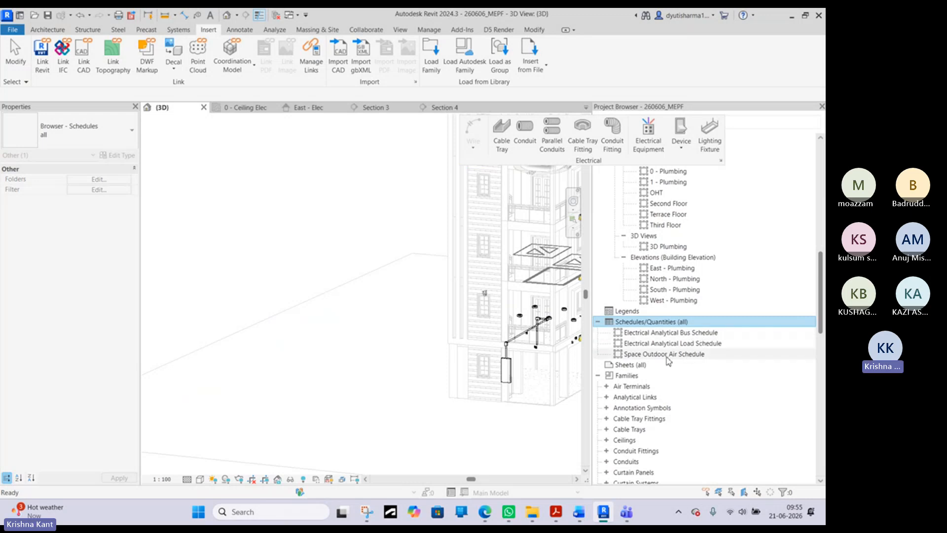
pyautogui.rightClick(640, 323)
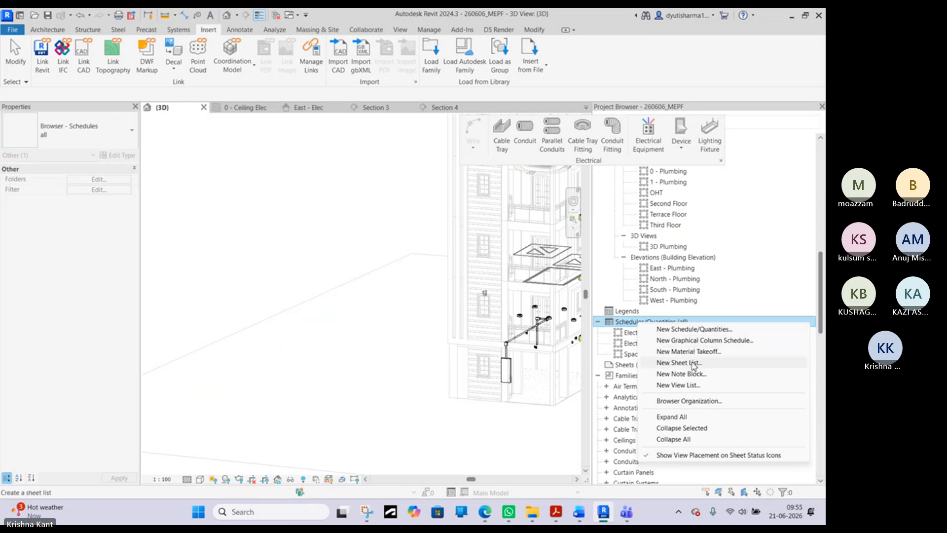
pyautogui.click(686, 329)
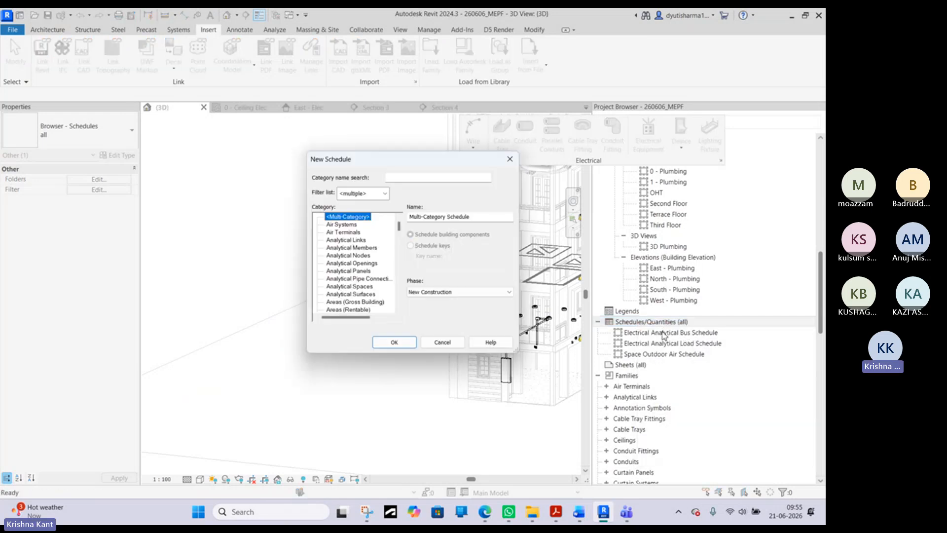
pyautogui.scroll(-4, 350, 281)
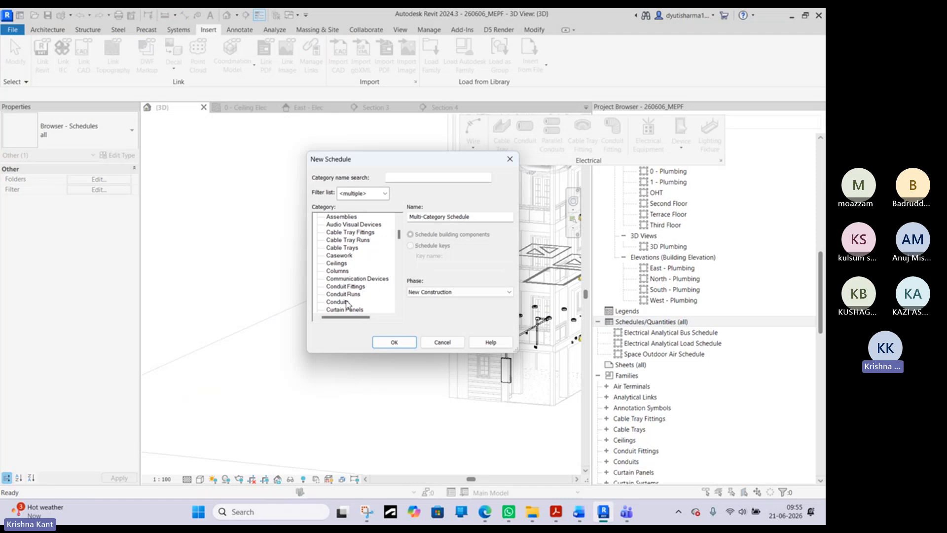
pyautogui.click(347, 302)
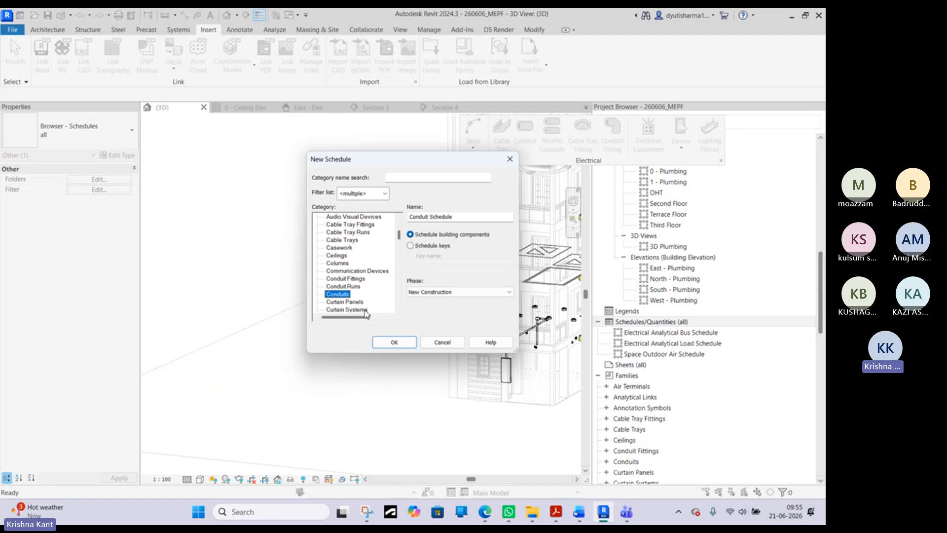
pyautogui.scroll(-1, 357, 305)
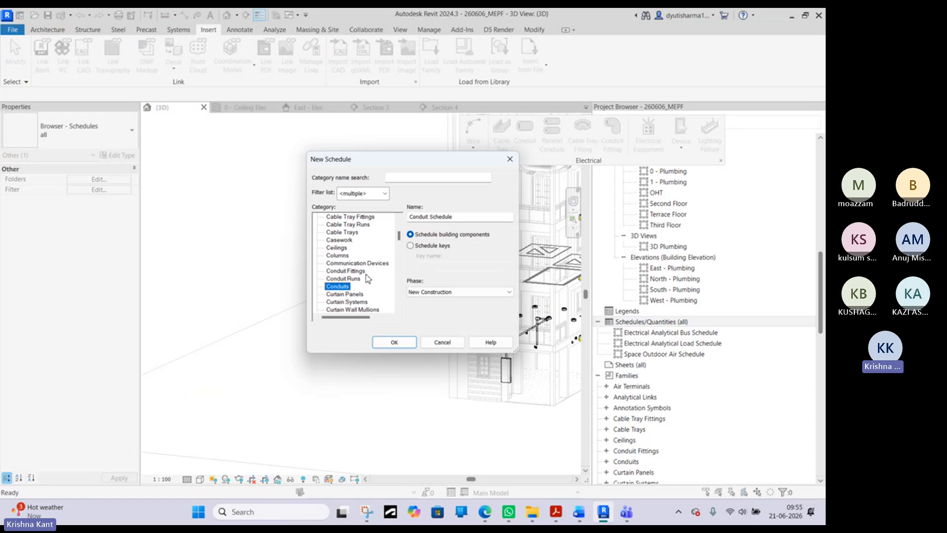
pyautogui.click(345, 271)
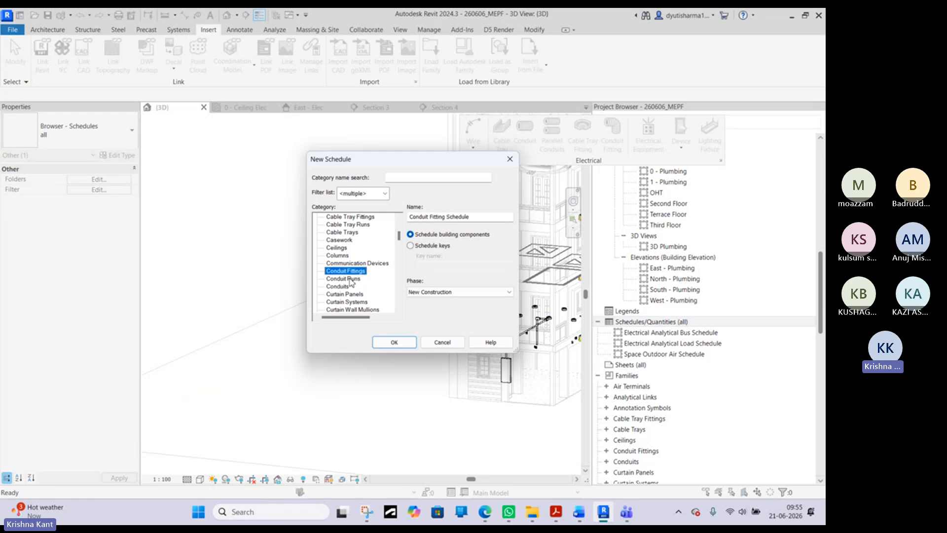
pyautogui.click(347, 287)
pyautogui.click(405, 342)
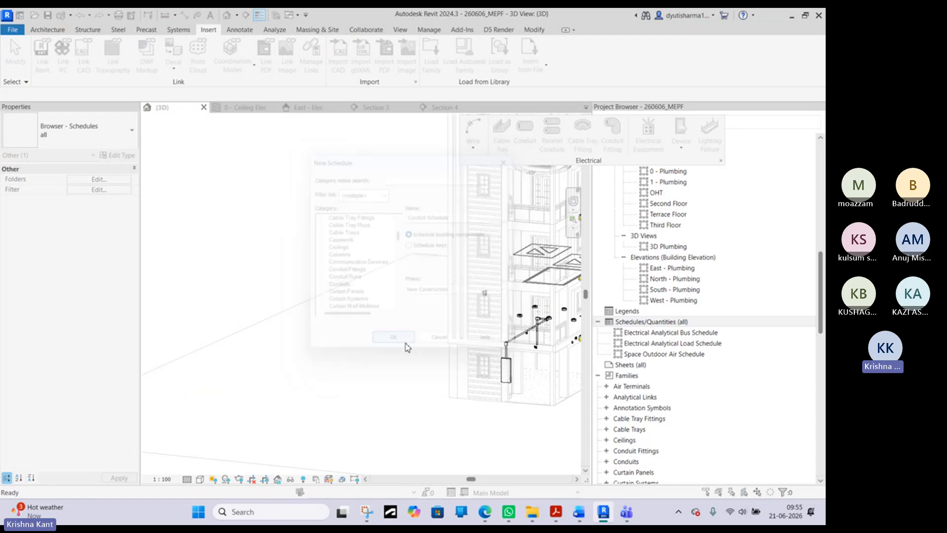
# - Add the Family and Type and Length fields to the conduit schedule
pyautogui.scroll(-3, 114, 241)
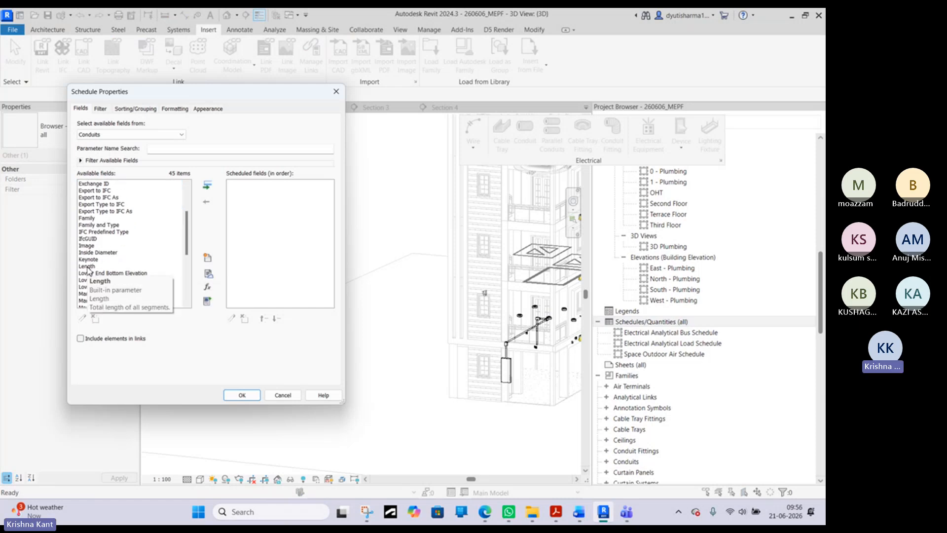
pyautogui.scroll(3, 95, 253)
pyautogui.scroll(-4, 102, 264)
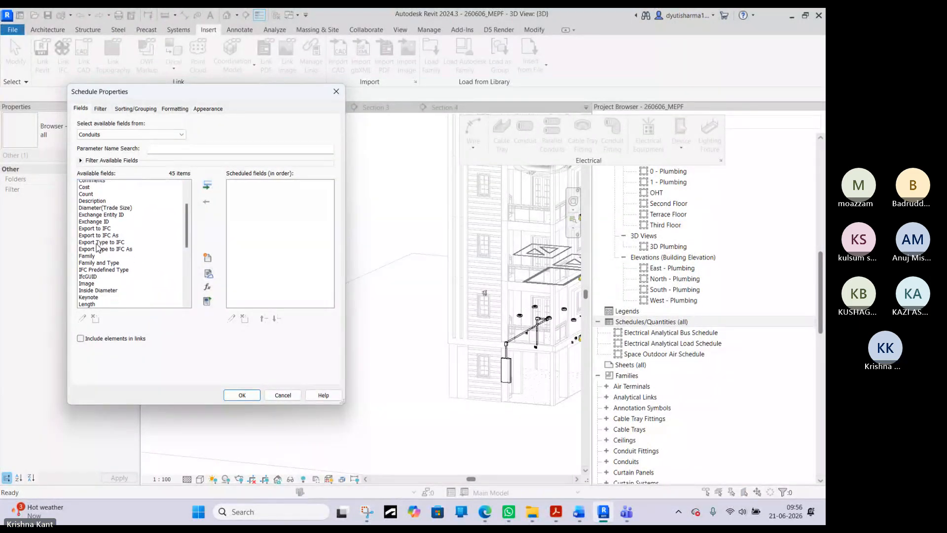
pyautogui.scroll(-2, 113, 281)
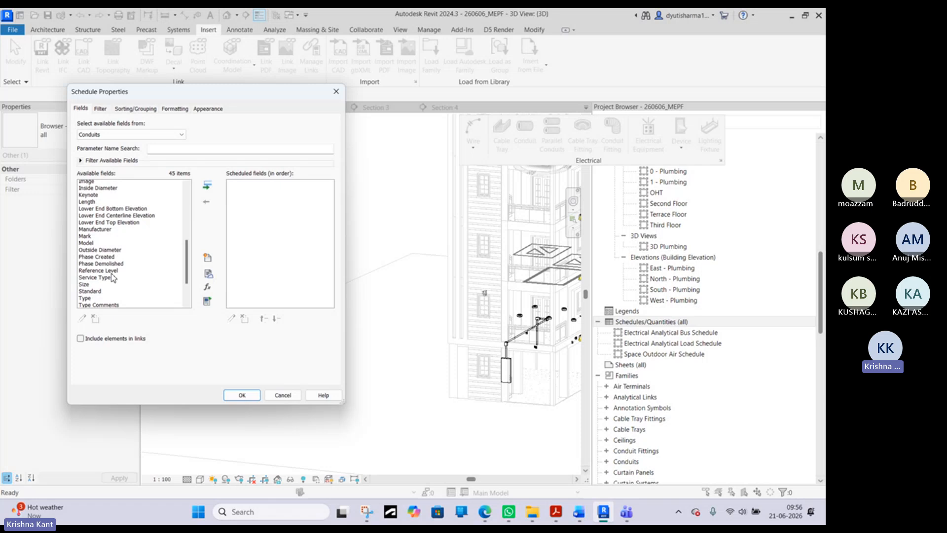
pyautogui.scroll(-4, 109, 269)
pyautogui.scroll(3, 99, 249)
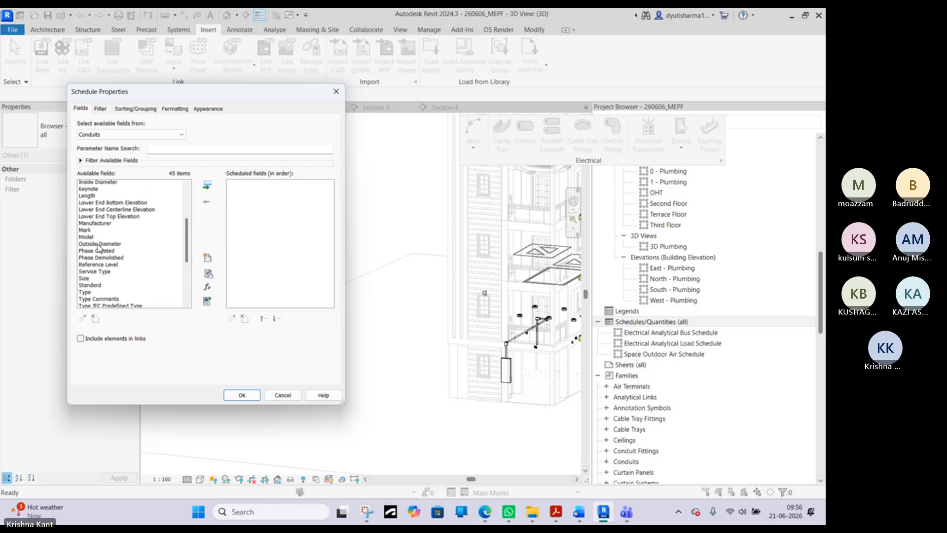
pyautogui.scroll(5, 113, 267)
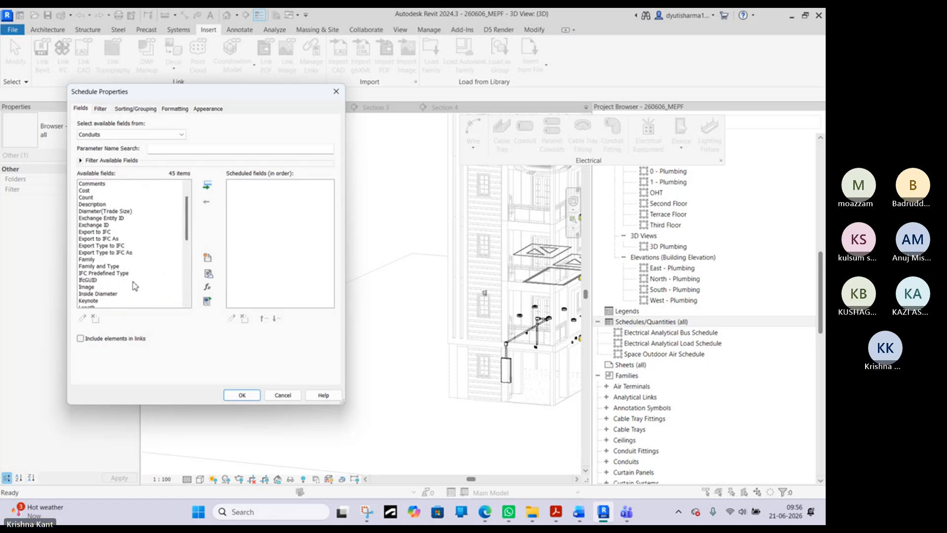
pyautogui.click(111, 267)
pyautogui.click(207, 185)
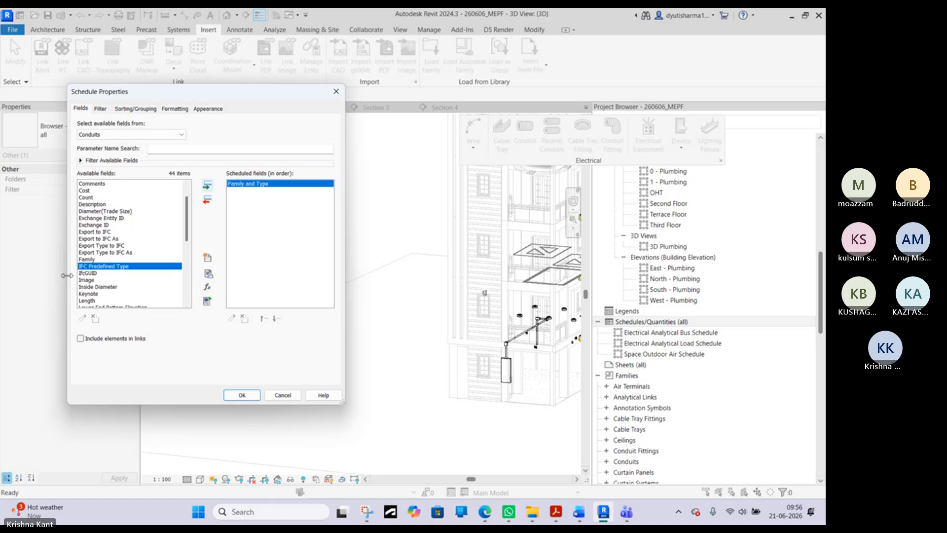
pyautogui.click(89, 300)
pyautogui.click(208, 186)
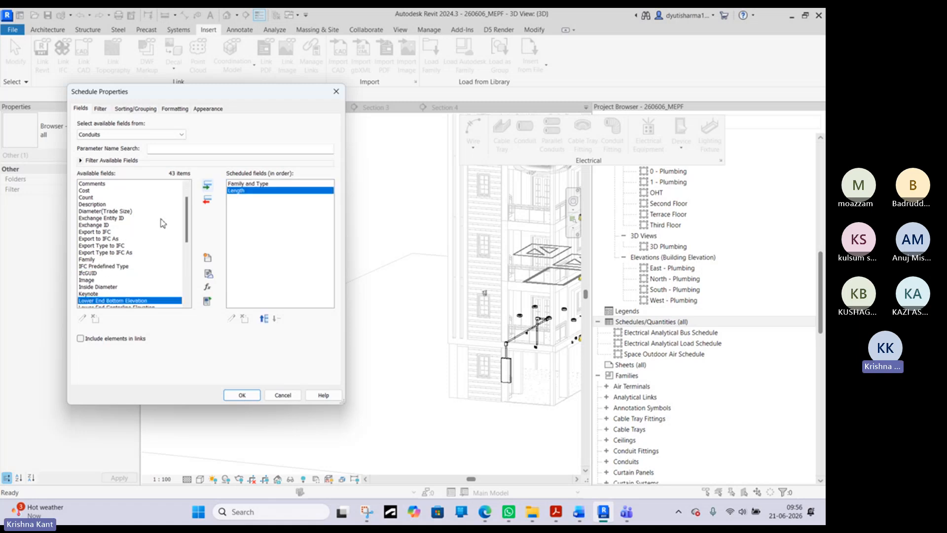
# - Add Outside Diameter as the third field and generate the conduit schedule
pyautogui.scroll(-4, 113, 271)
pyautogui.scroll(-1, 113, 273)
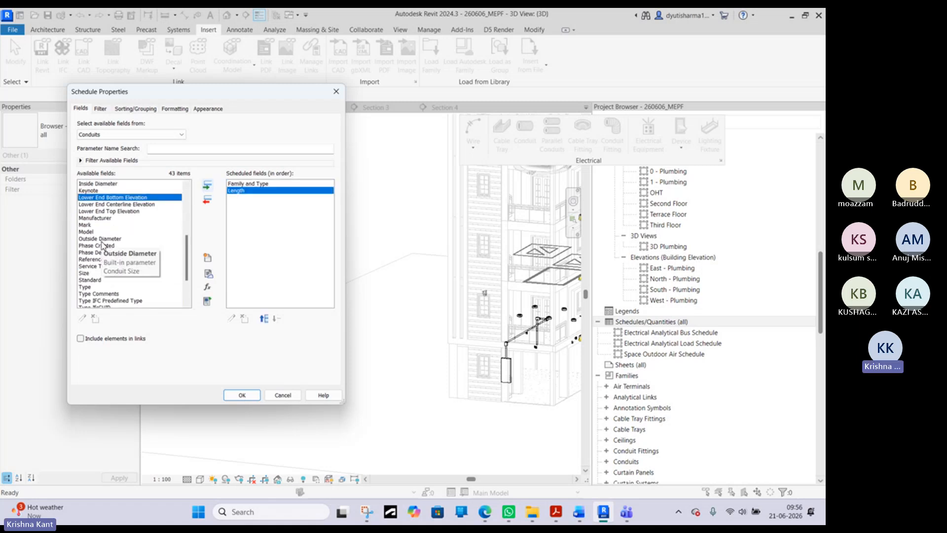
pyautogui.click(115, 239)
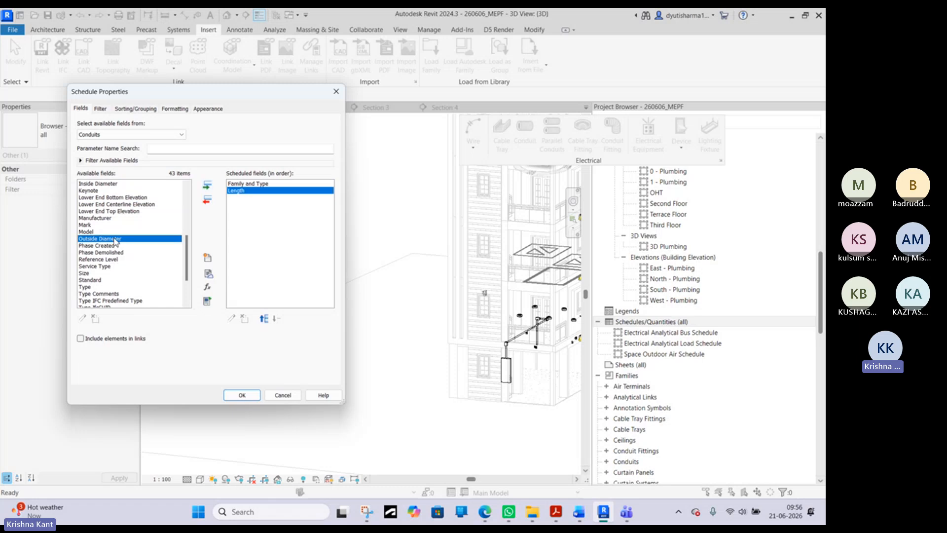
pyautogui.click(207, 186)
pyautogui.scroll(-1, 111, 274)
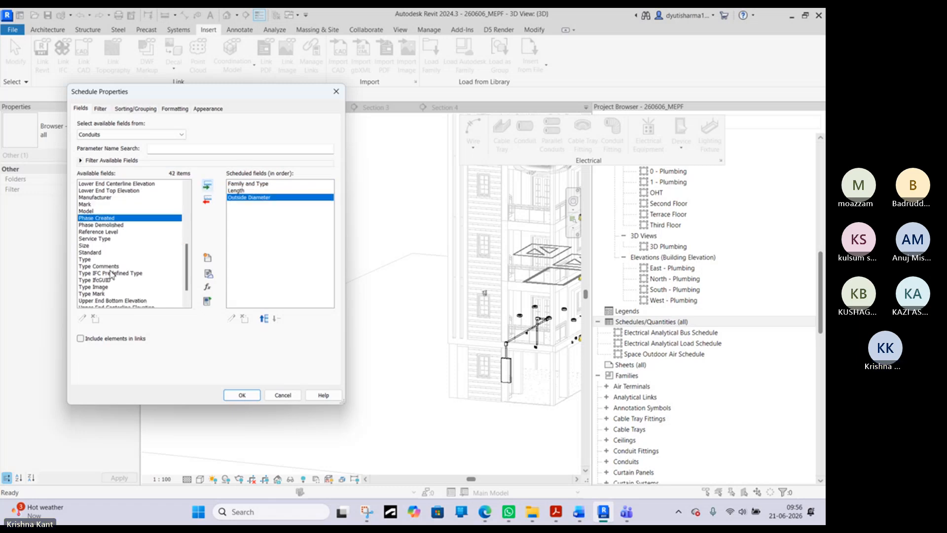
pyautogui.click(87, 259)
pyautogui.scroll(-1, 126, 267)
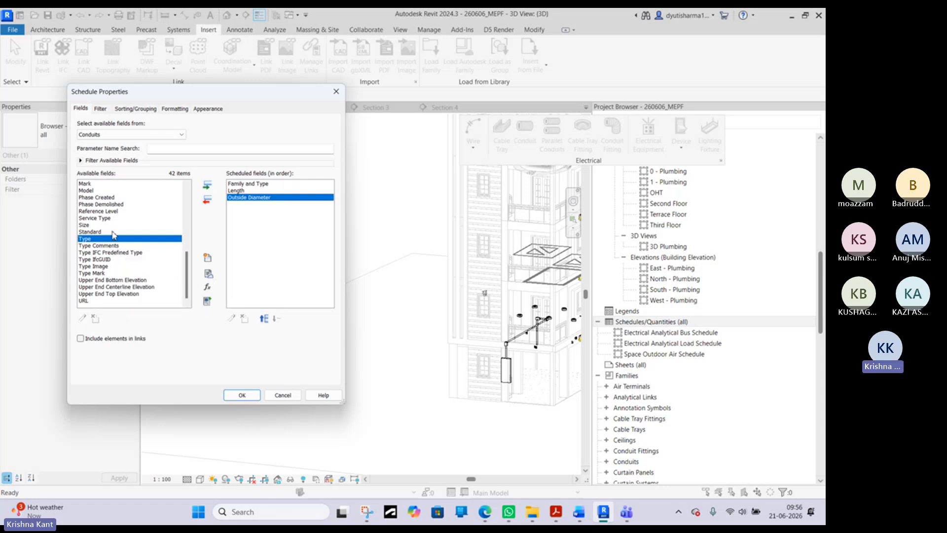
pyautogui.scroll(2, 114, 235)
pyautogui.click(242, 394)
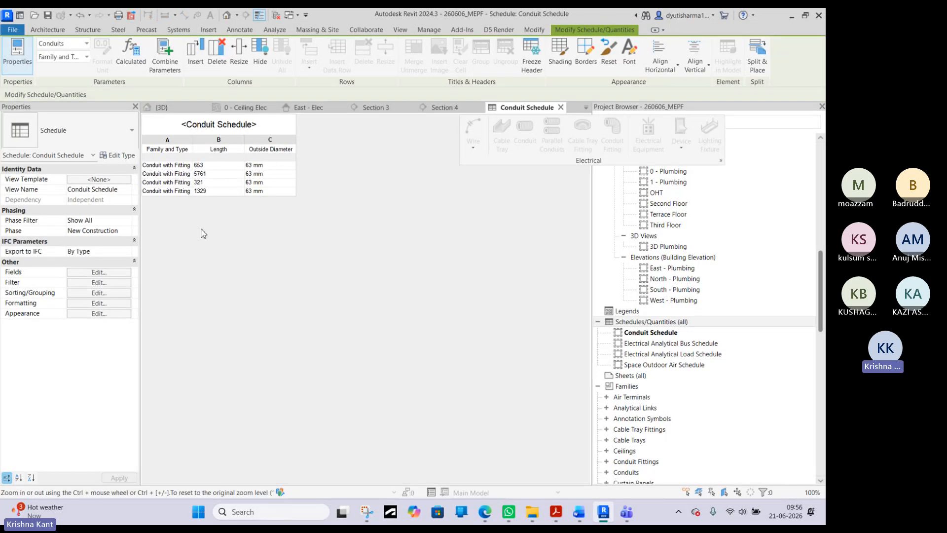
# - Set the Length field of the conduit schedule to Calculate totals
pyautogui.click(119, 283)
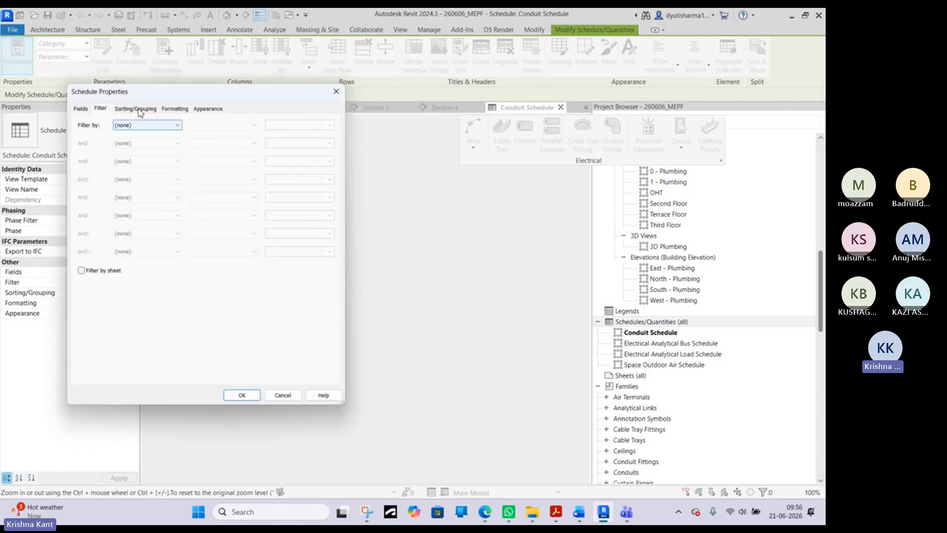
pyautogui.click(138, 110)
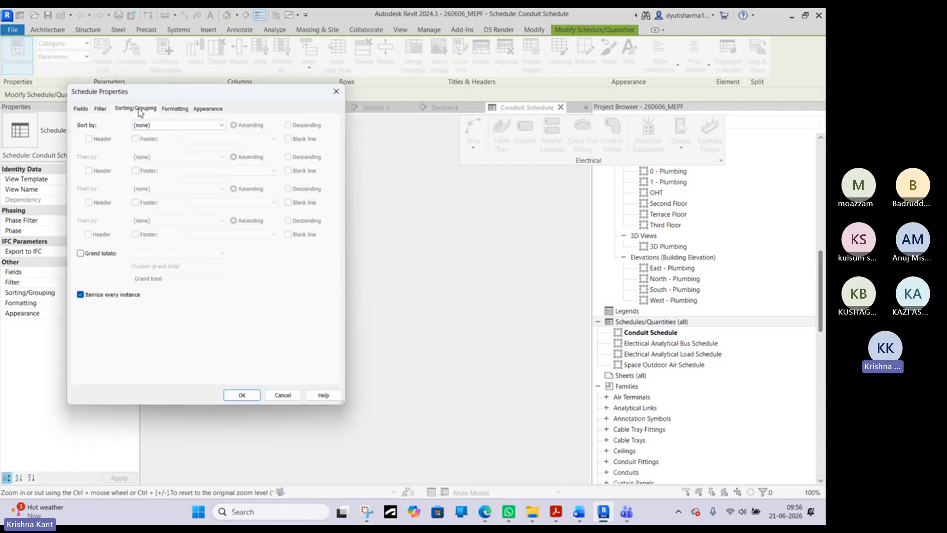
pyautogui.click(184, 109)
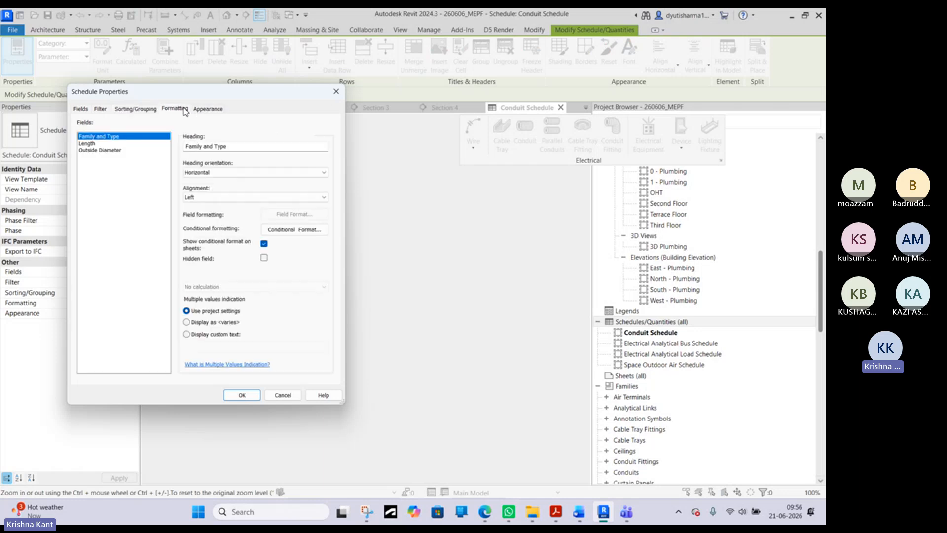
pyautogui.click(94, 143)
pyautogui.click(212, 286)
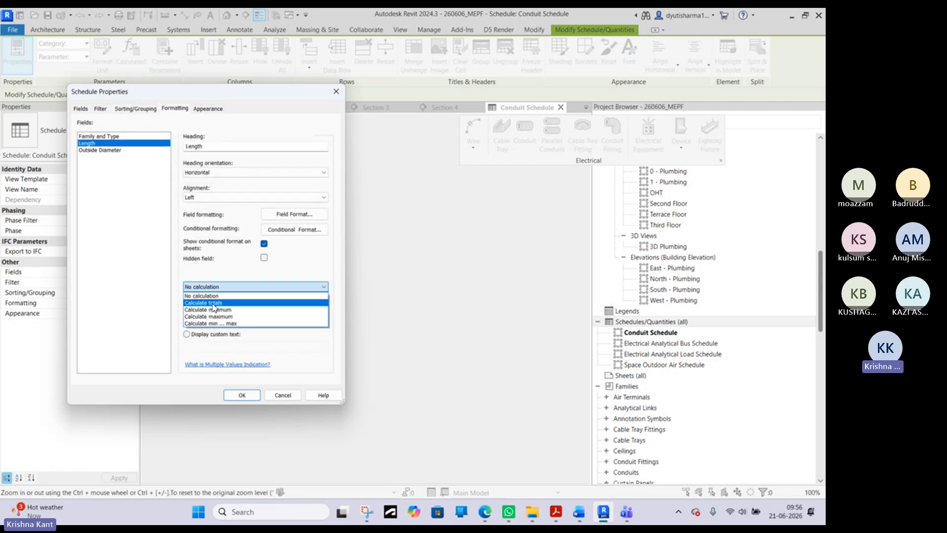
pyautogui.click(212, 303)
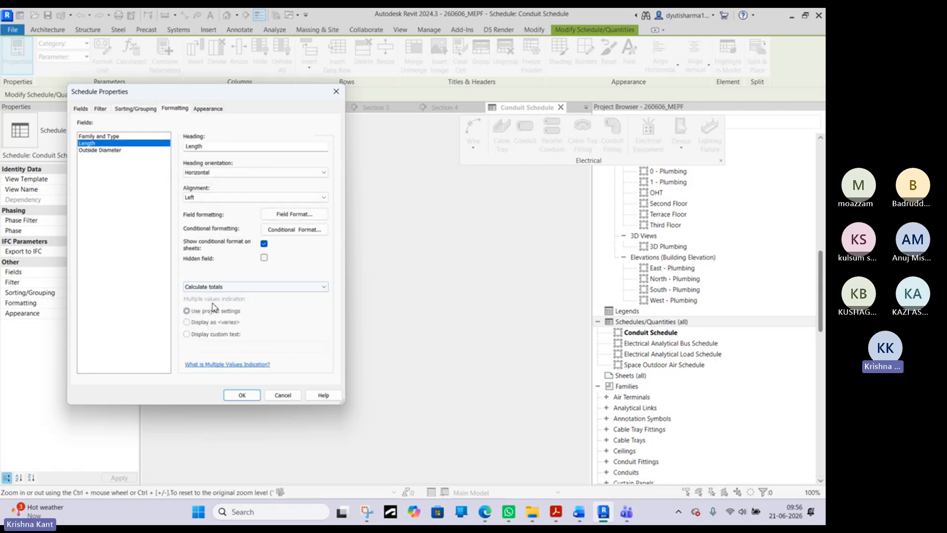
pyautogui.click(241, 395)
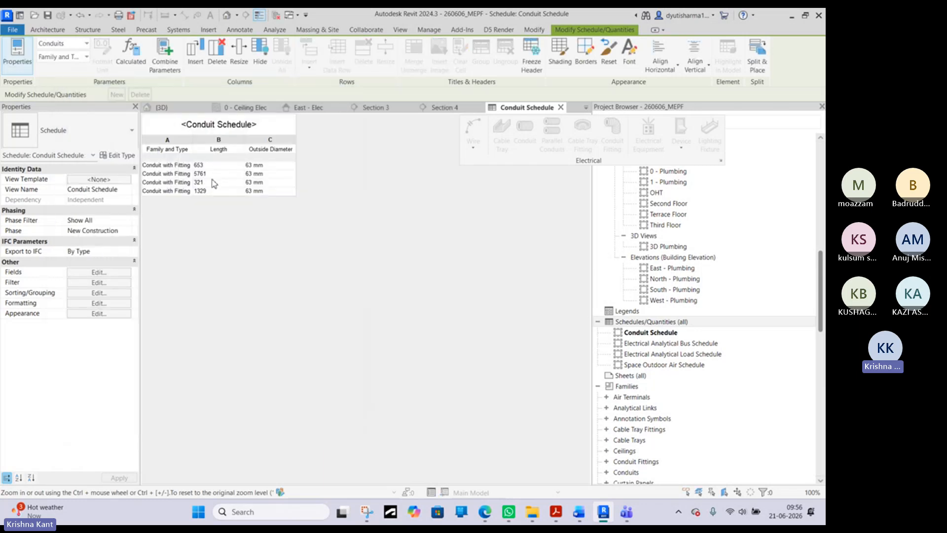
# - Enable grand totals in the conduit schedule, showing title, count, and totals
pyautogui.click(99, 293)
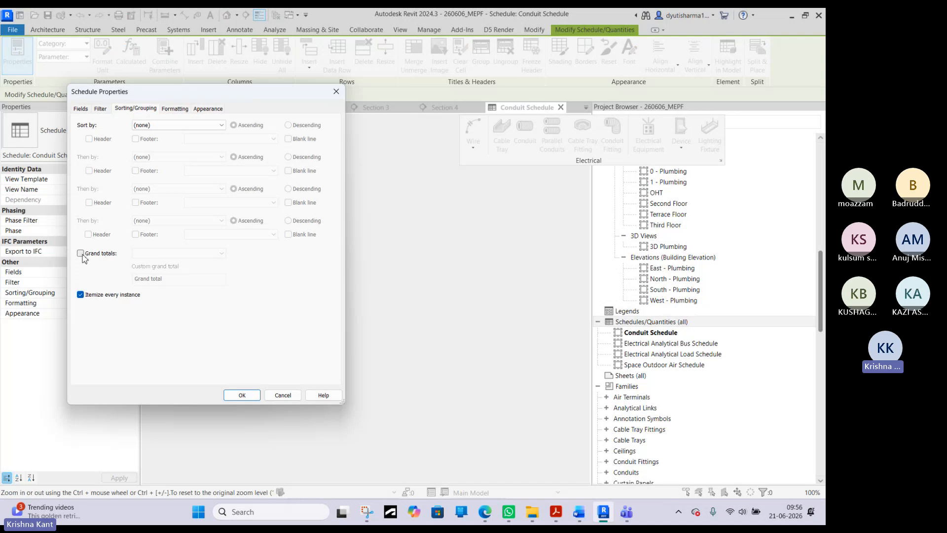
pyautogui.click(81, 253)
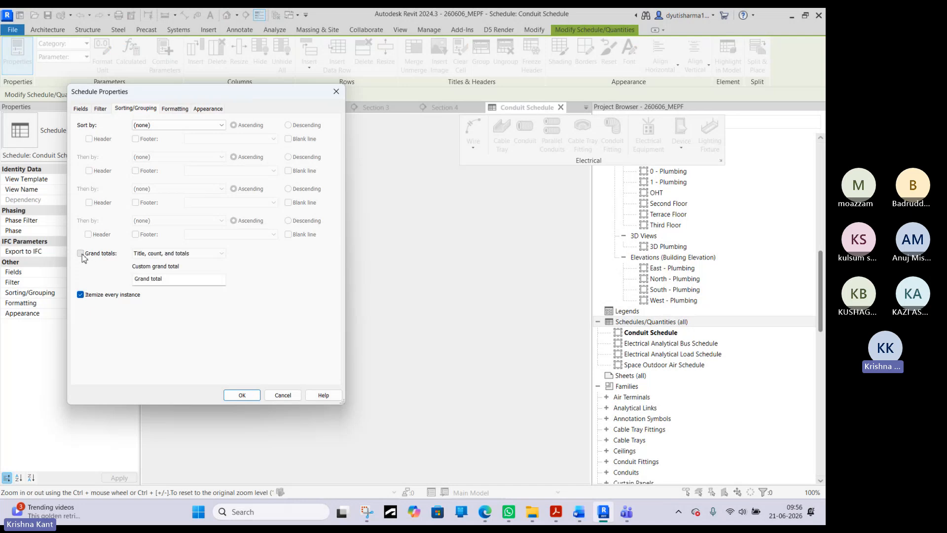
pyautogui.click(241, 394)
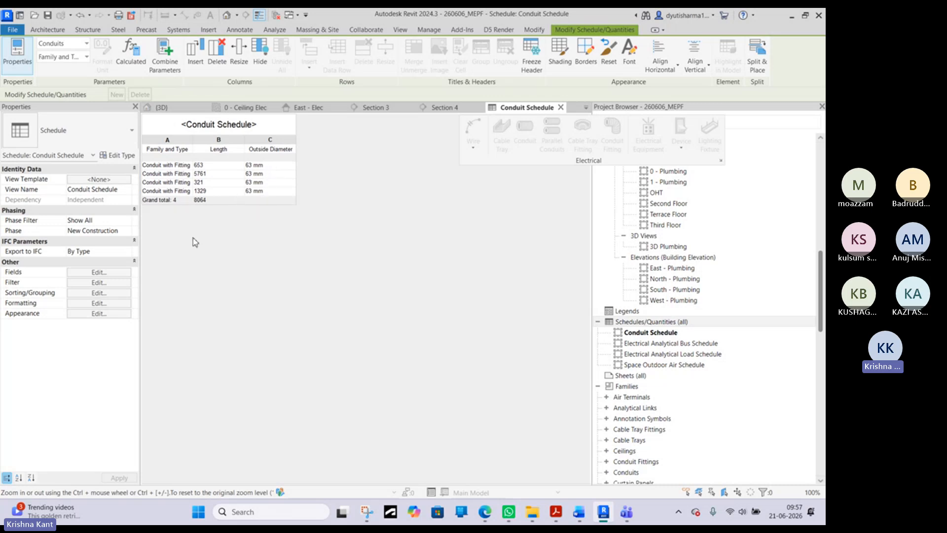
# - Sort the conduit schedule by Length in ascending order
pyautogui.click(116, 282)
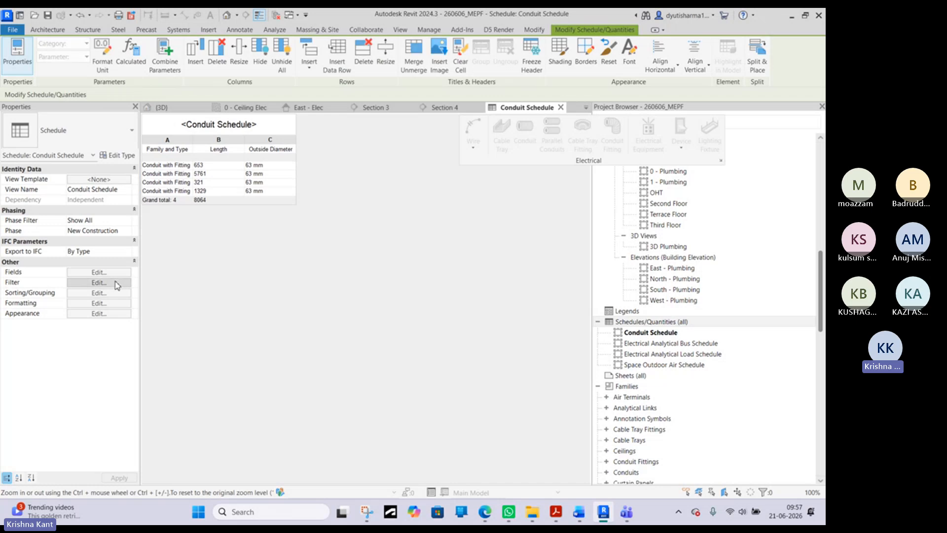
pyautogui.click(336, 92)
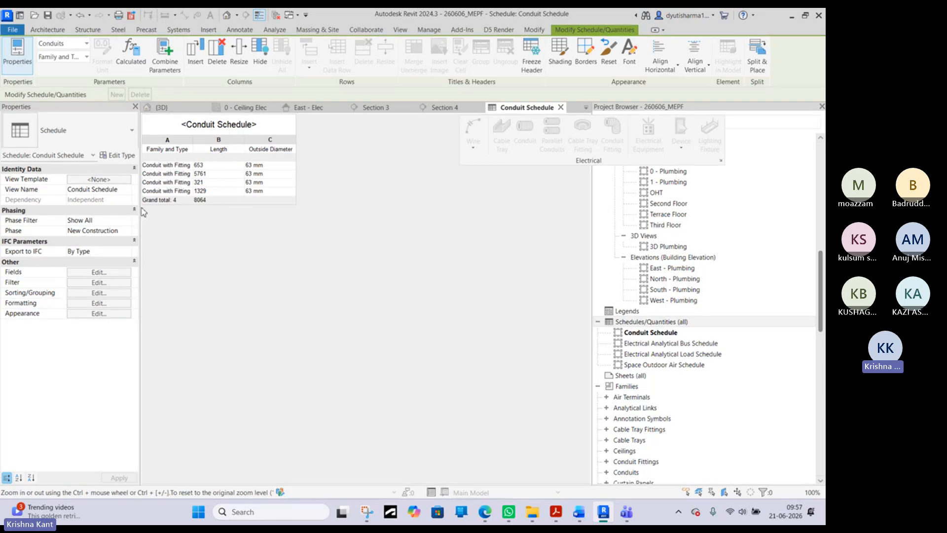
pyautogui.click(91, 292)
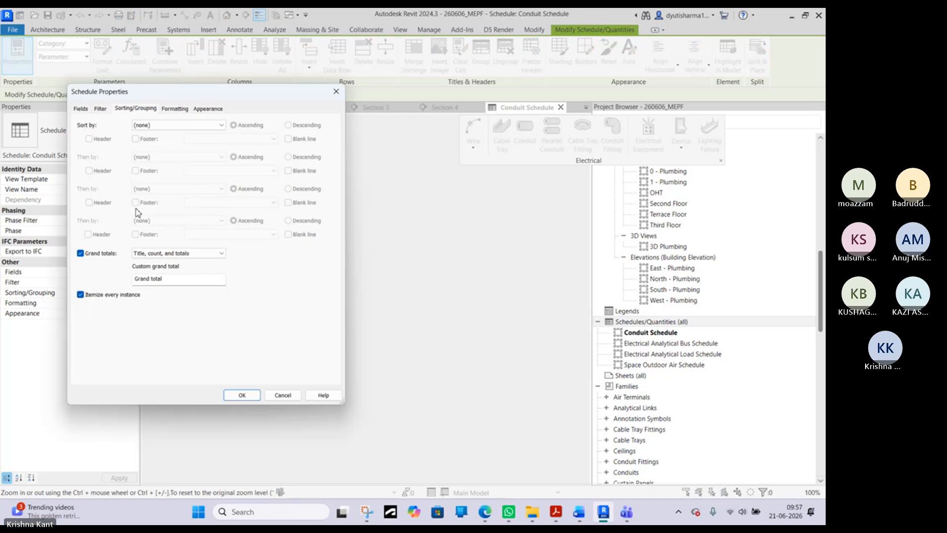
pyautogui.click(146, 125)
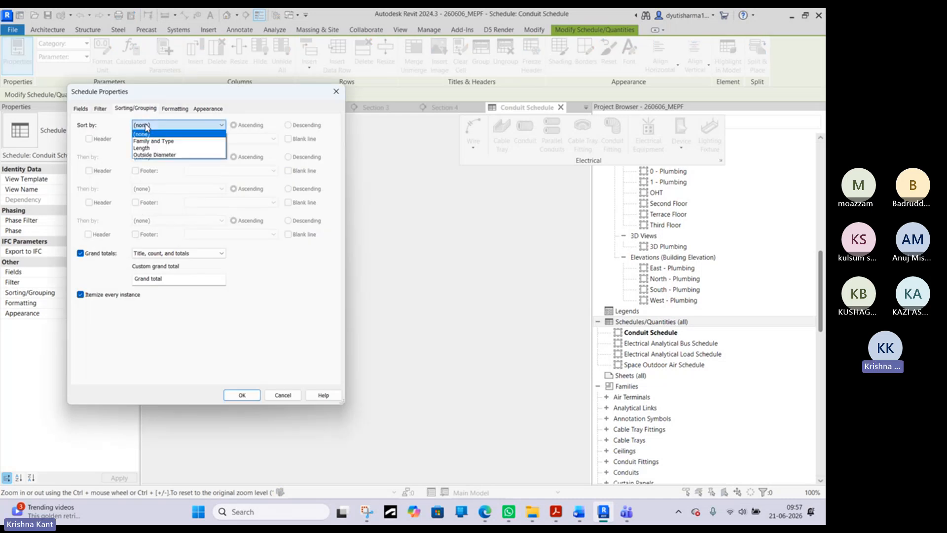
pyautogui.click(150, 148)
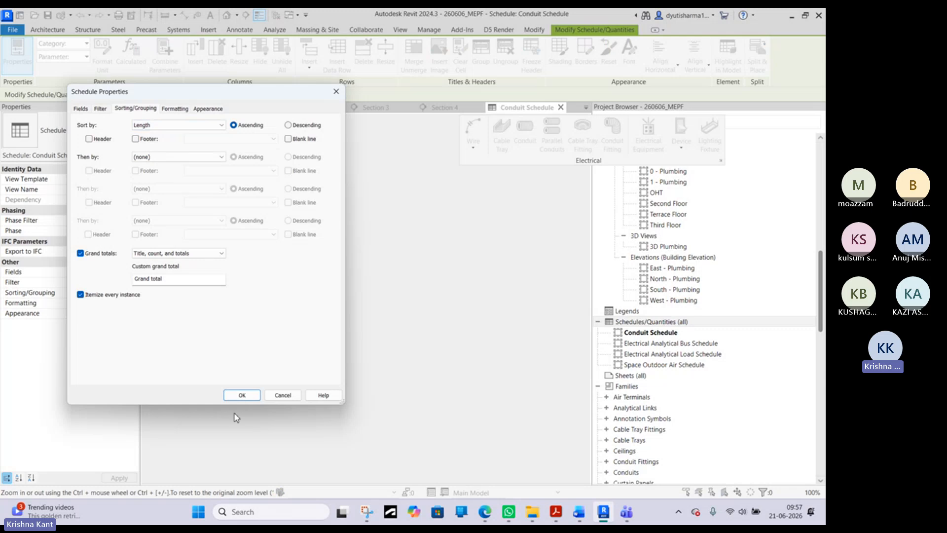
pyautogui.click(241, 395)
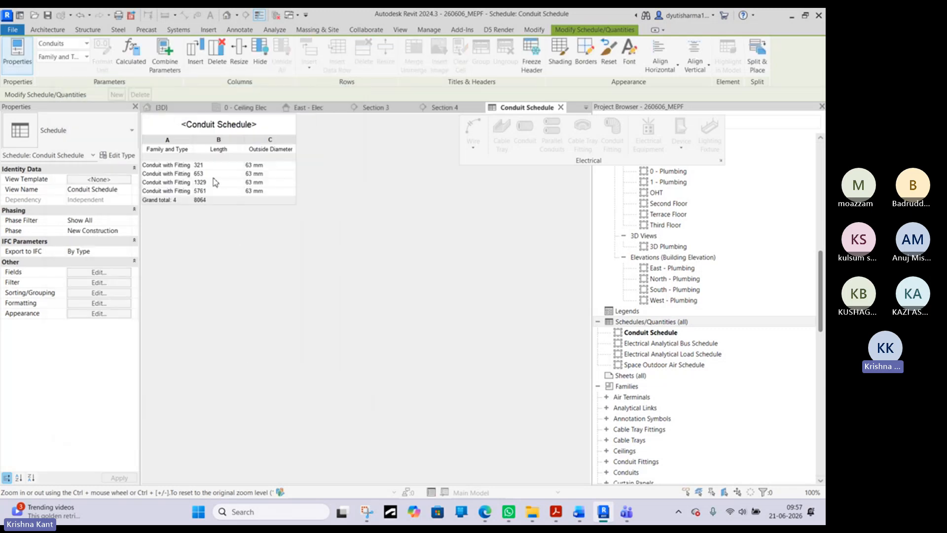
# - Add a footer with title, count, and totals to each sorted group of the conduit schedule
pyautogui.click(99, 282)
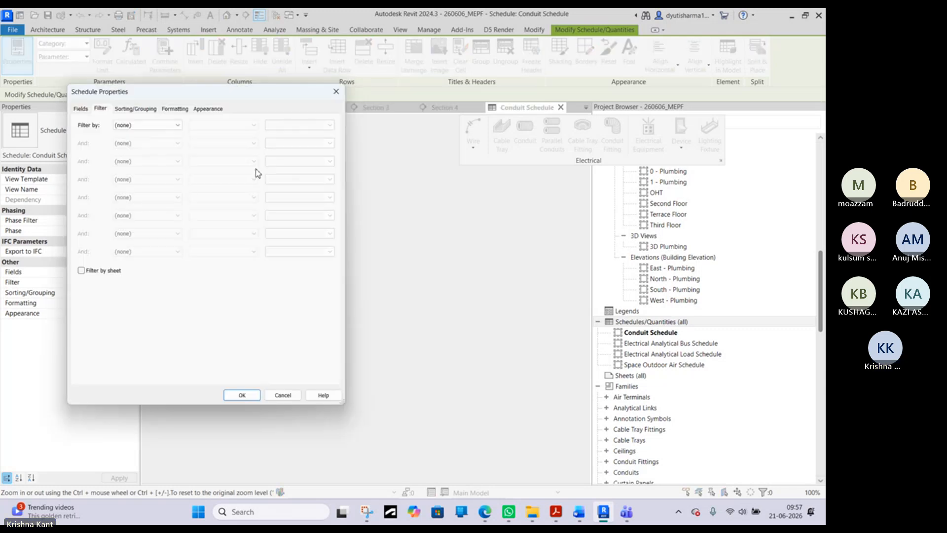
pyautogui.click(135, 109)
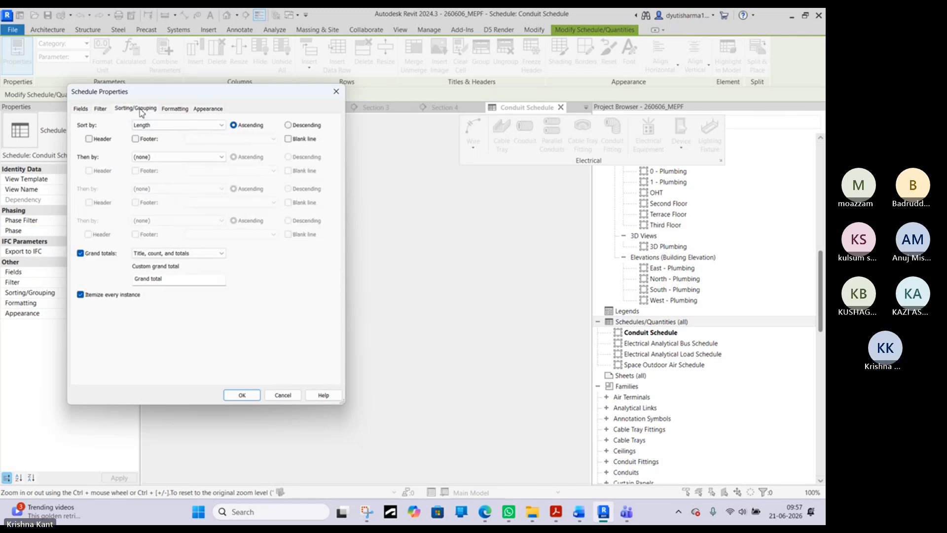
pyautogui.click(135, 140)
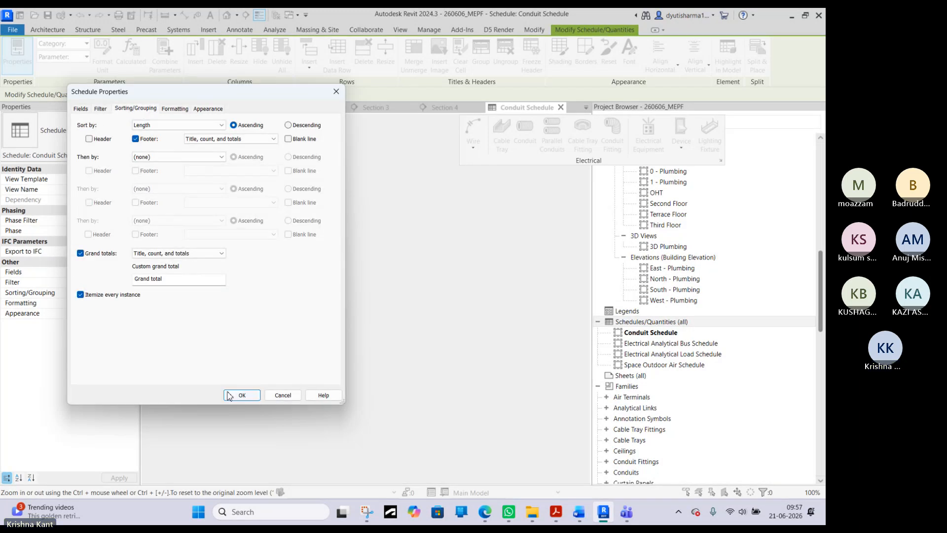
pyautogui.click(242, 395)
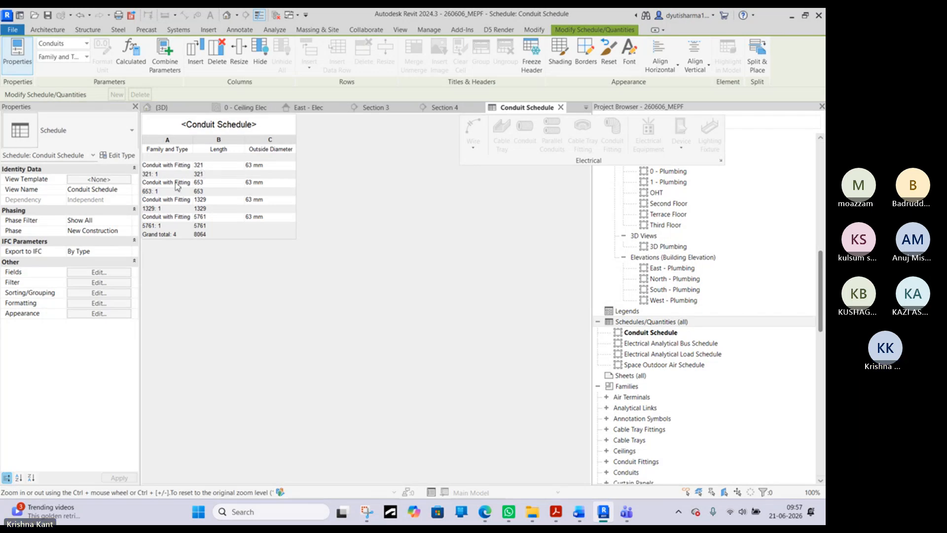
# - Sort the conduit schedule by Outside Diameter so the footer subtotals group by conduit size
pyautogui.click(111, 282)
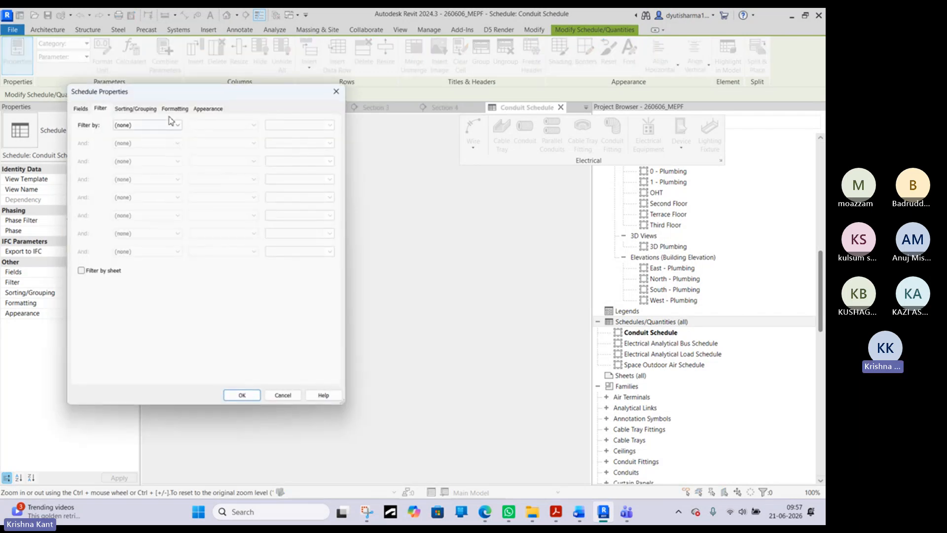
pyautogui.click(136, 108)
pyautogui.click(177, 125)
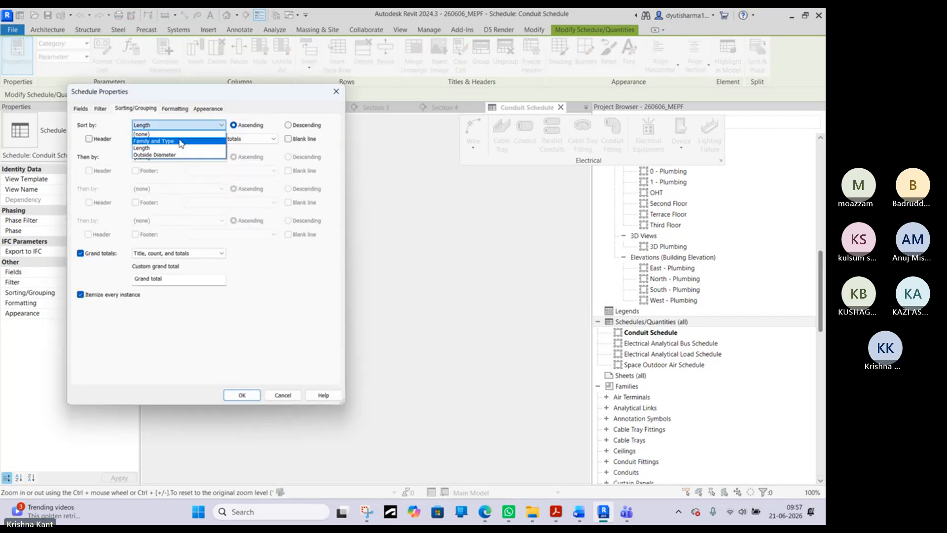
pyautogui.click(158, 154)
pyautogui.click(241, 395)
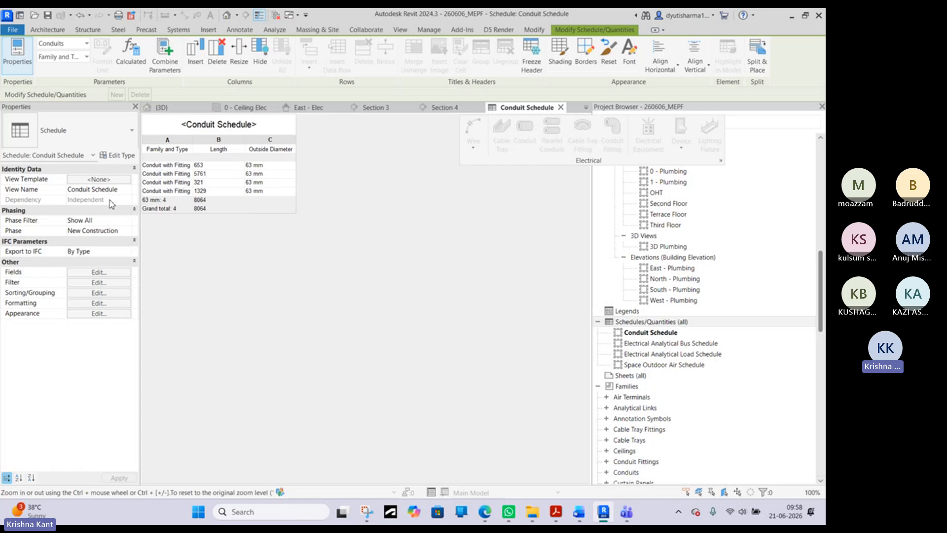
# - In the 0 - Ceiling Elec plan, draw a straight 16 mm conduit about 2900 mm long, parallel to the long segment of the existing run
pyautogui.click(238, 108)
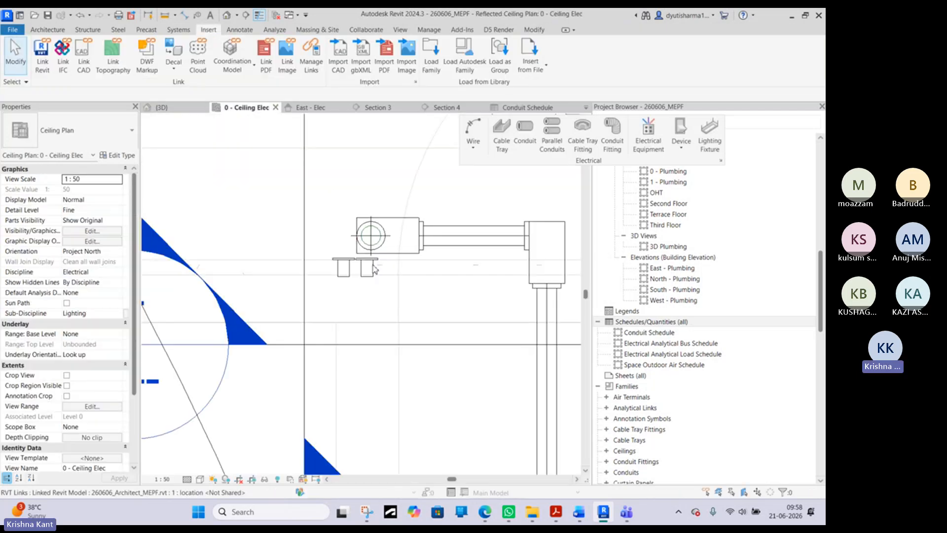
pyautogui.rightClick(393, 237)
pyautogui.click(418, 241)
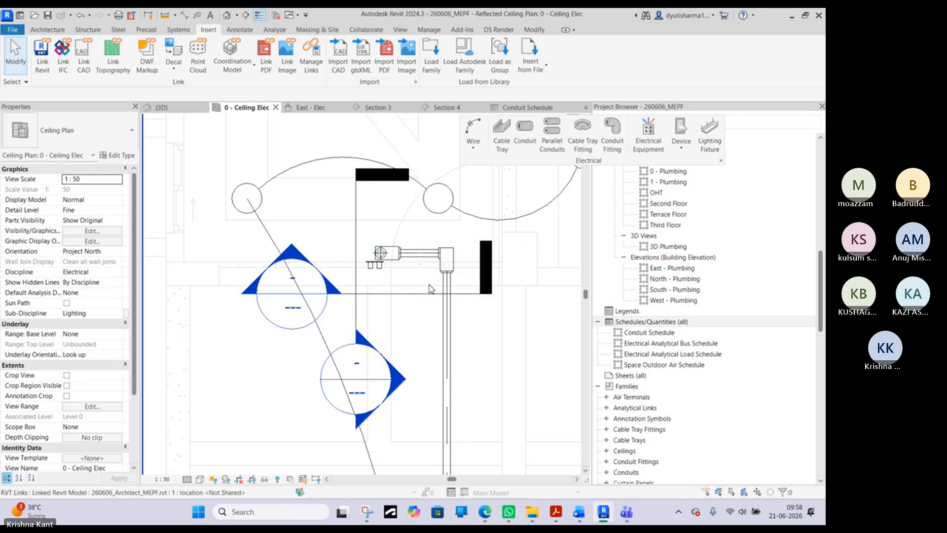
pyautogui.click(446, 307)
pyautogui.press('c')
pyautogui.press('n')
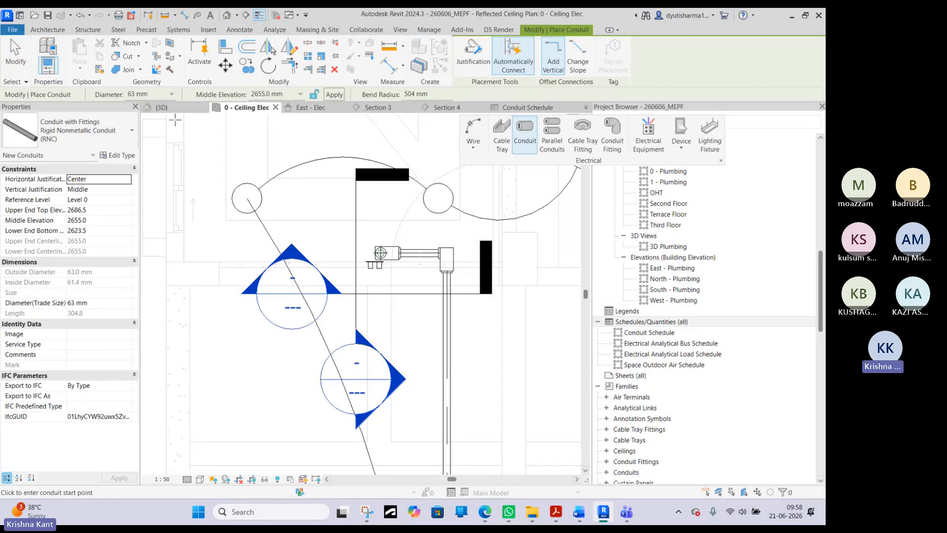
pyautogui.click(173, 94)
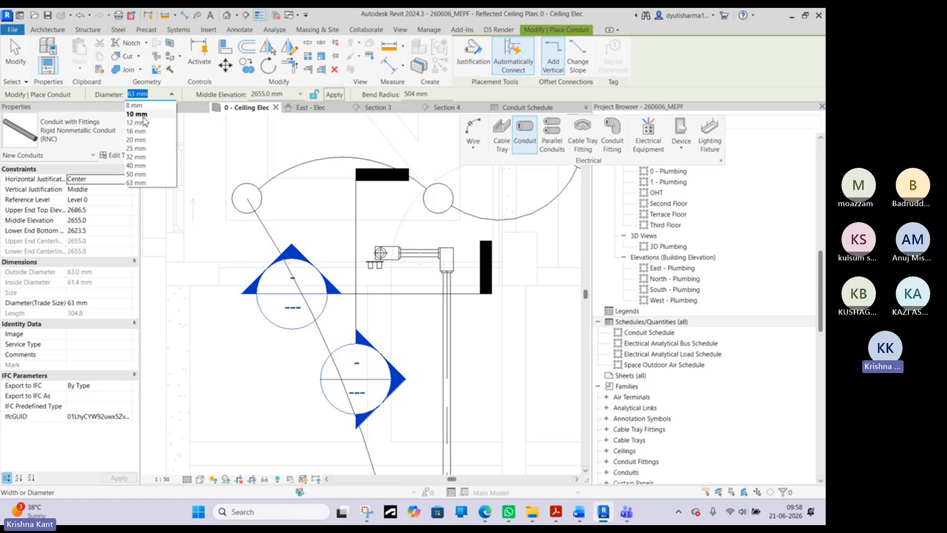
pyautogui.click(153, 132)
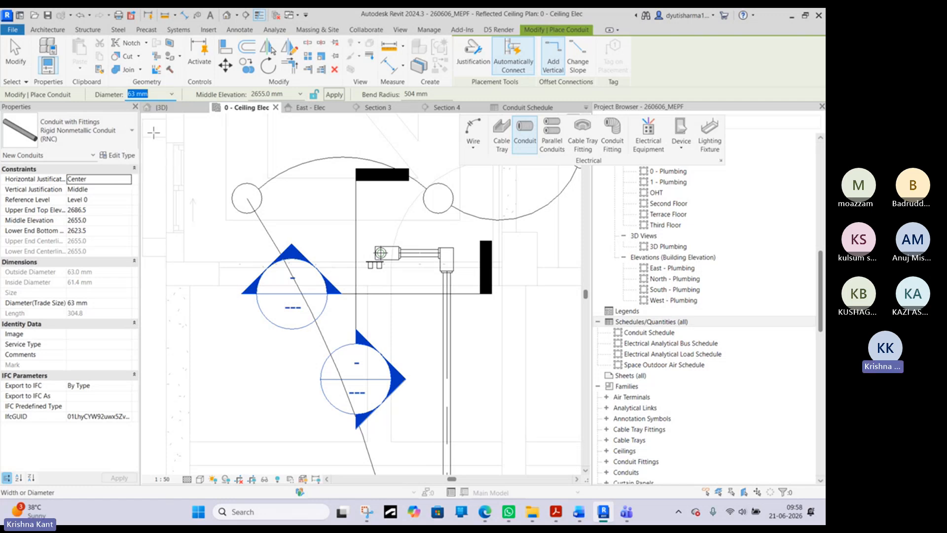
pyautogui.scroll(-5, 494, 291)
pyautogui.click(496, 337)
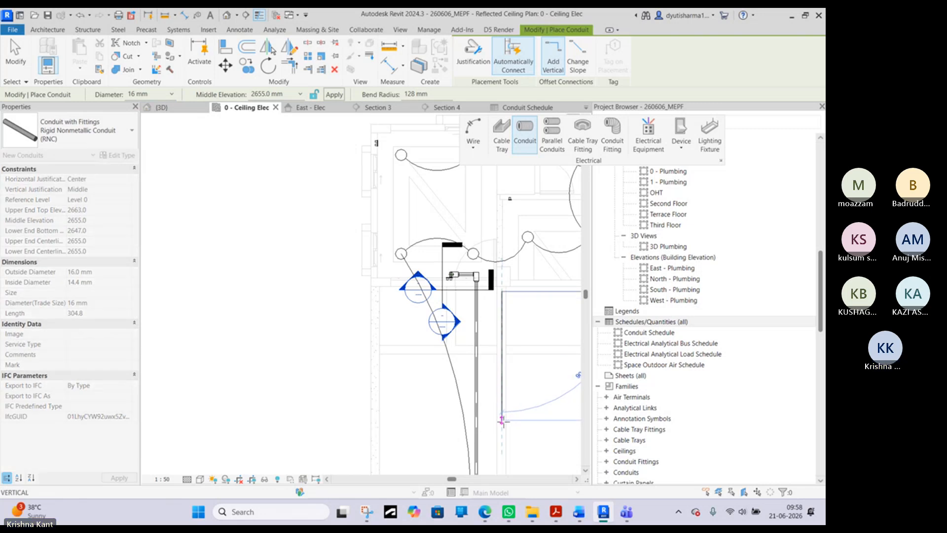
pyautogui.rightClick(512, 364)
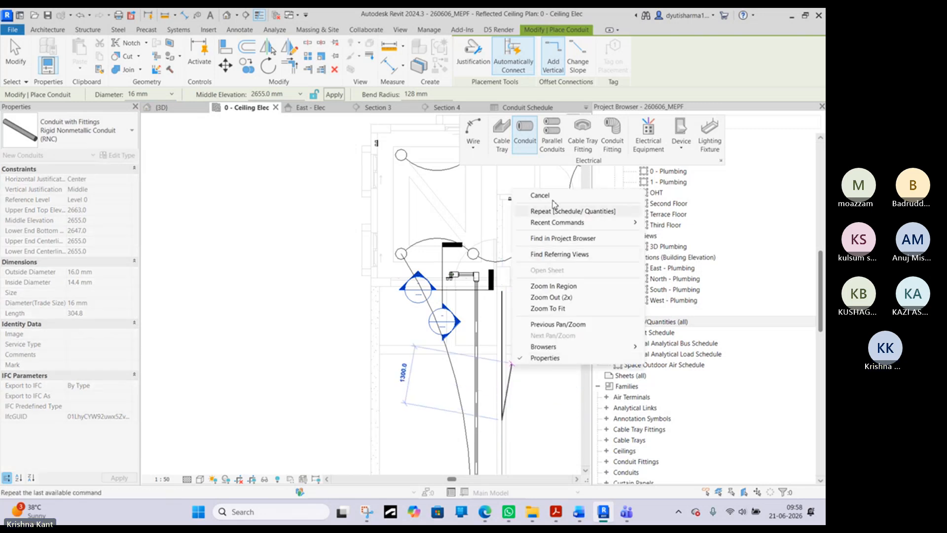
pyautogui.click(540, 195)
pyautogui.rightClick(522, 299)
pyautogui.click(540, 306)
pyautogui.click(502, 321)
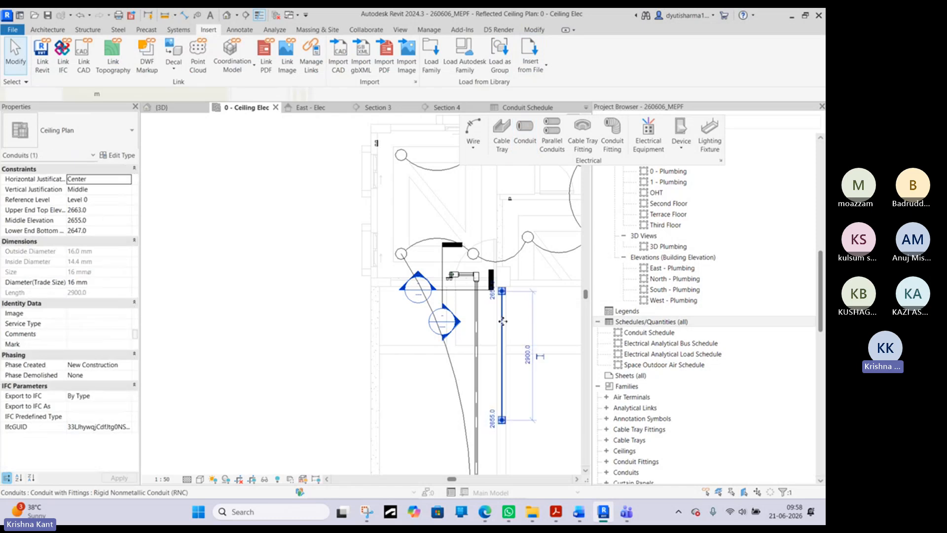
# - Set the diameter of the whole connected 63 mm conduit run, including its fittings, to 20 mm
pyautogui.scroll(3, 502, 321)
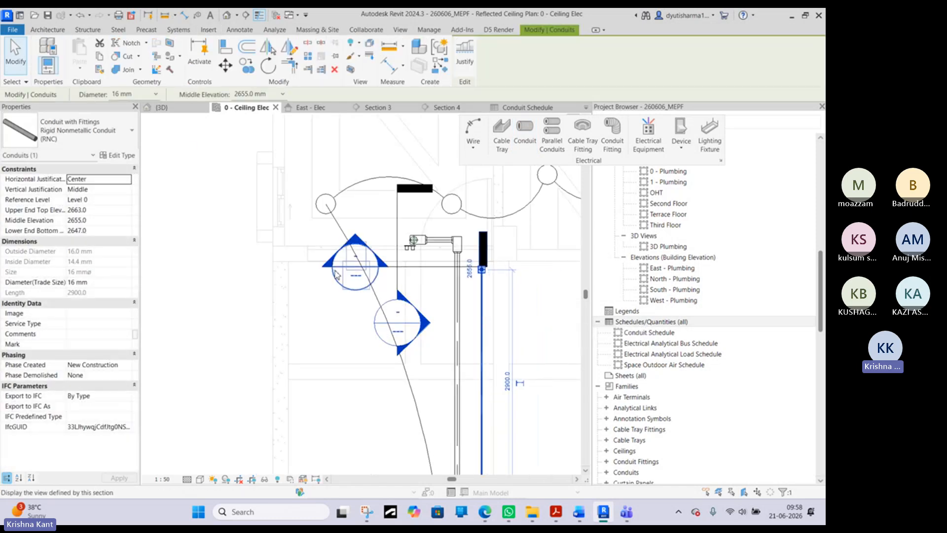
pyautogui.moveTo(335, 271); pyautogui.dragTo(310, 256, button='middle')
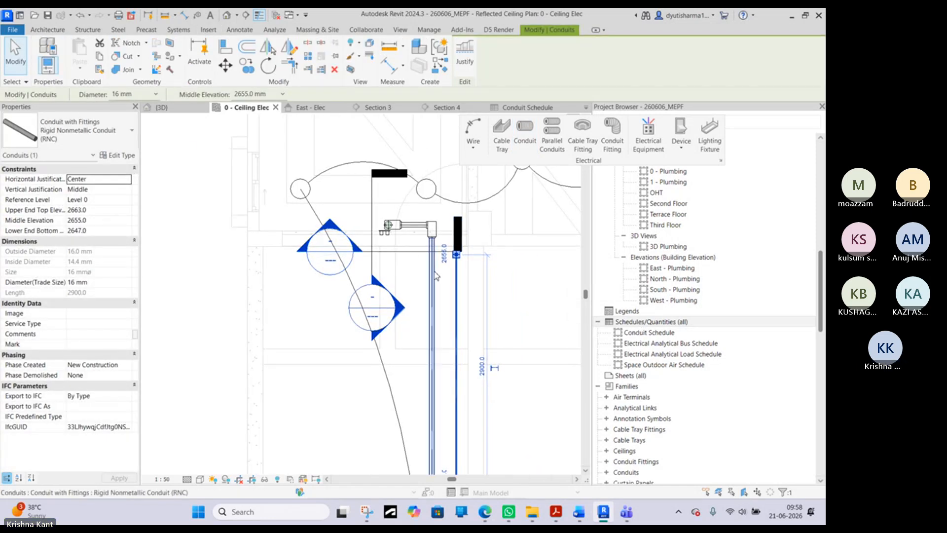
pyautogui.scroll(3, 433, 226)
pyautogui.click(396, 225)
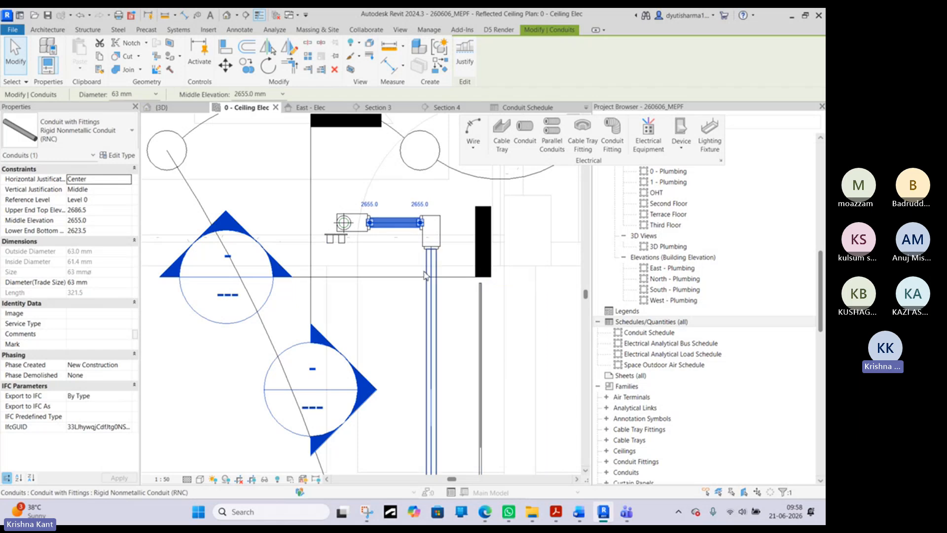
pyautogui.press('Tab')
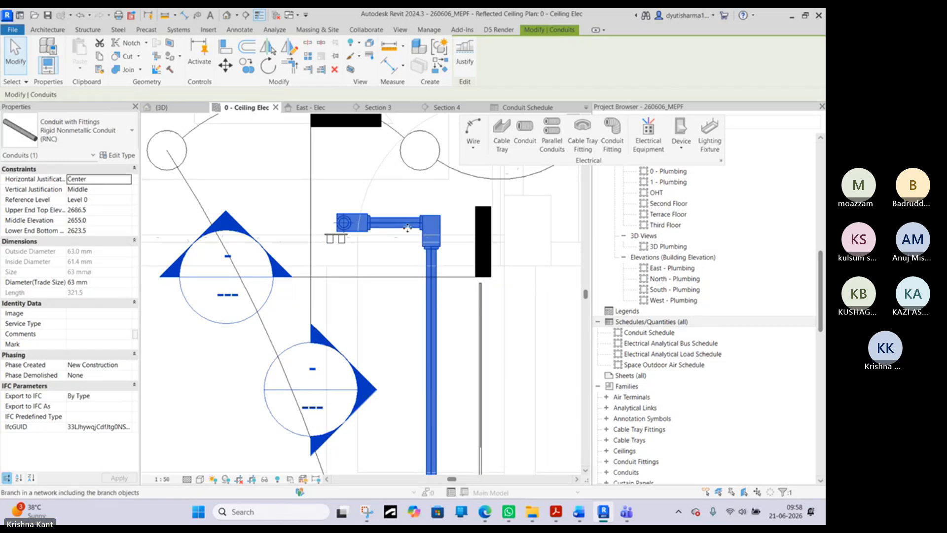
pyautogui.click(428, 264)
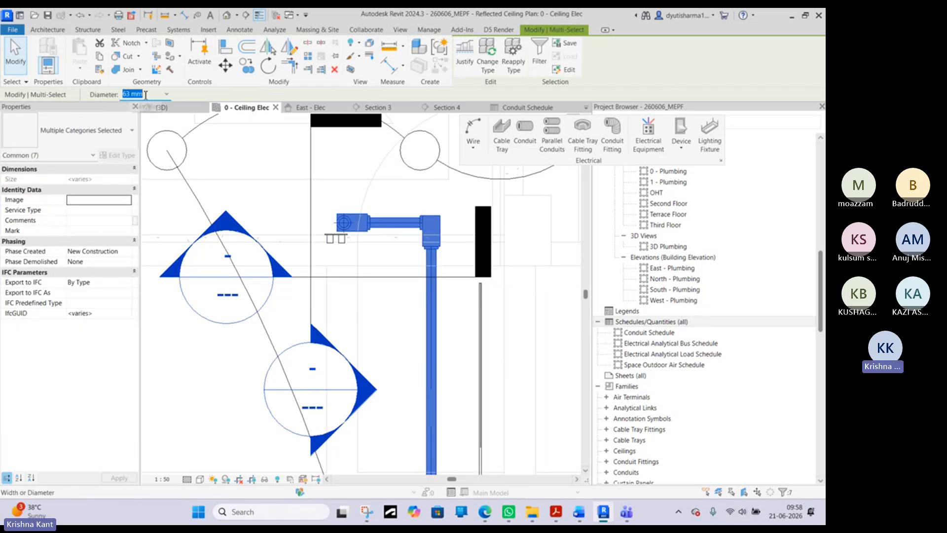
pyautogui.click(167, 93)
pyautogui.click(133, 140)
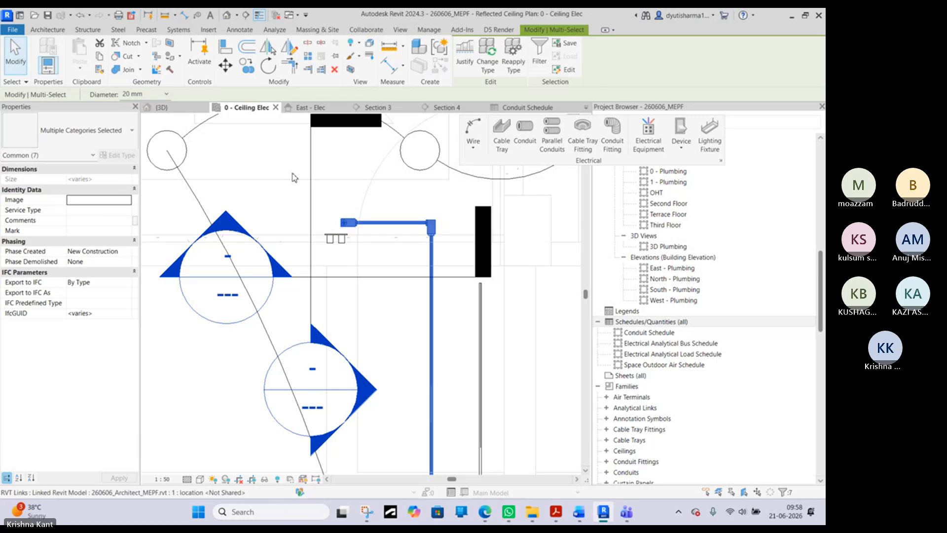
pyautogui.click(295, 195)
pyautogui.scroll(-3, 265, 318)
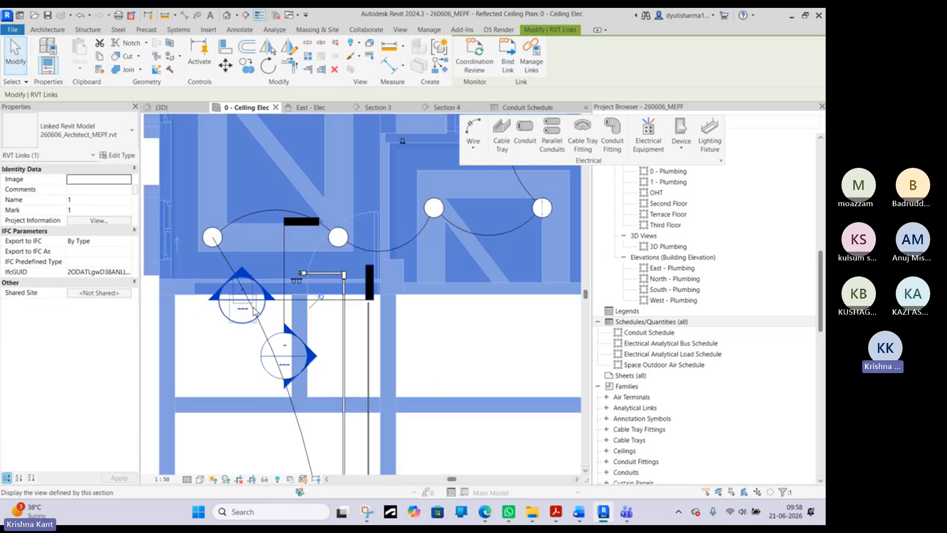
pyautogui.scroll(-3, 269, 318)
pyautogui.press('Escape')
# - Copy the straight 16 mm conduit to a parallel position beside it and check the Conduit Schedule
pyautogui.click(337, 319)
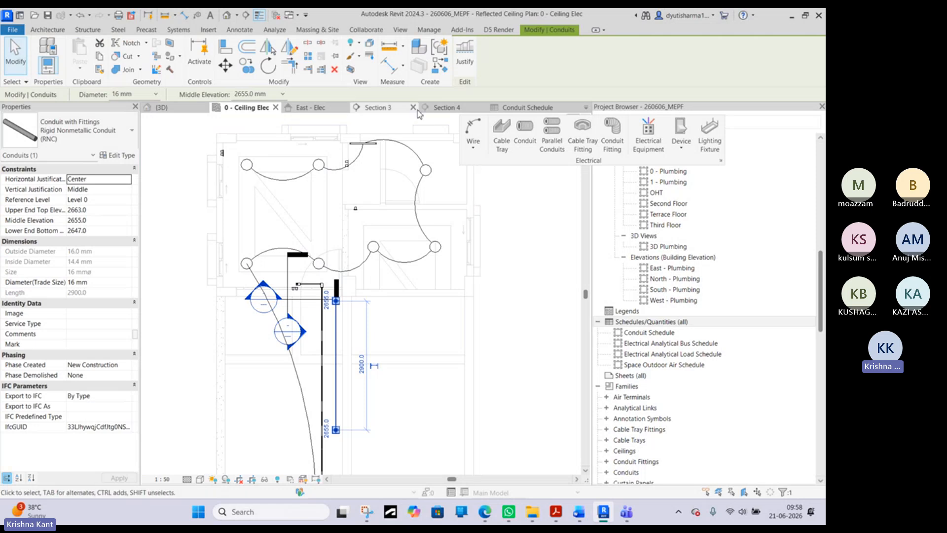
pyautogui.click(527, 107)
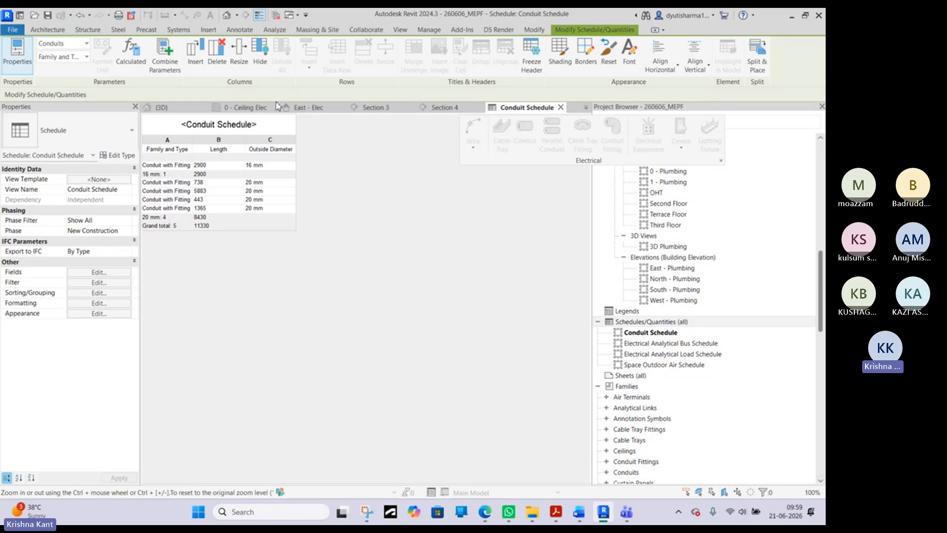
pyautogui.click(260, 108)
pyautogui.click(351, 330)
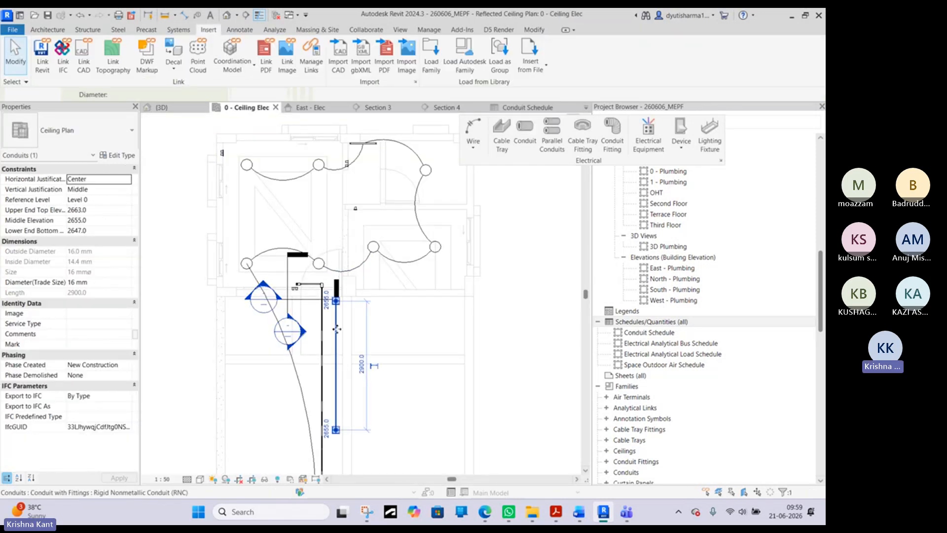
pyautogui.moveTo(351, 329); pyautogui.dragTo(372, 330)
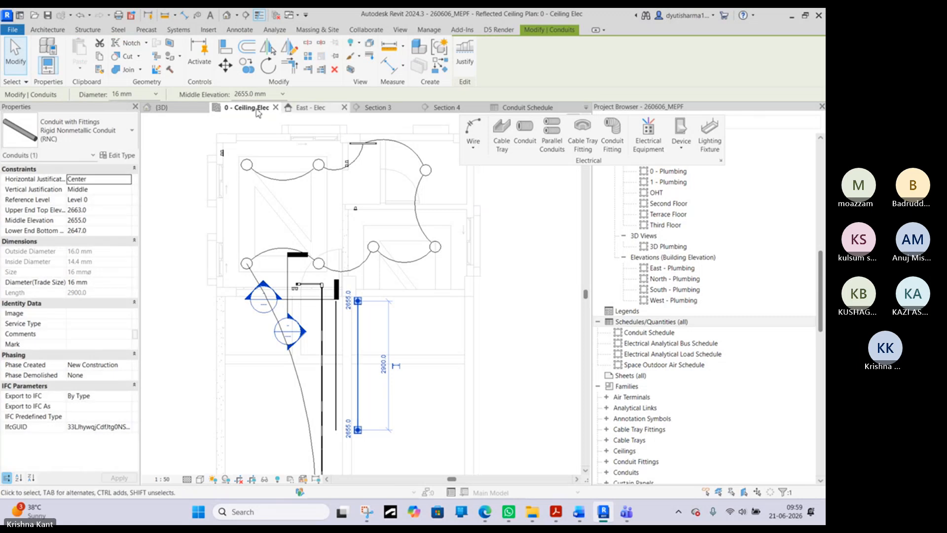
pyautogui.click(524, 107)
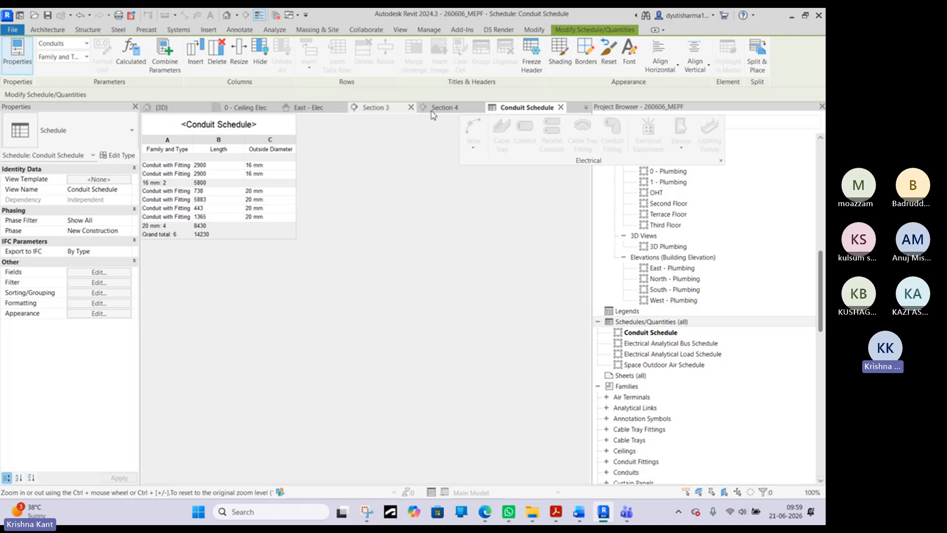
# - Create a new building component schedule for the Conduit Fittings category in the New Construction phase
pyautogui.rightClick(685, 323)
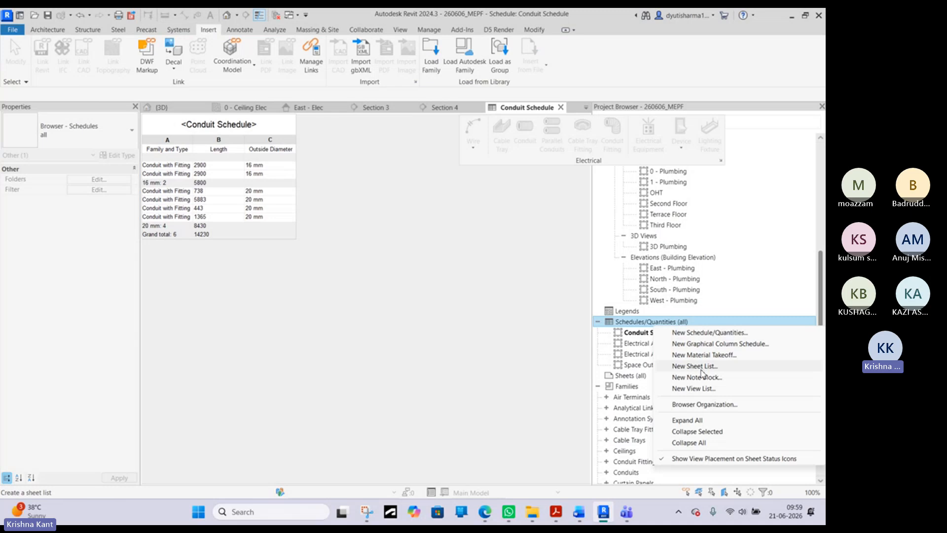
pyautogui.click(710, 332)
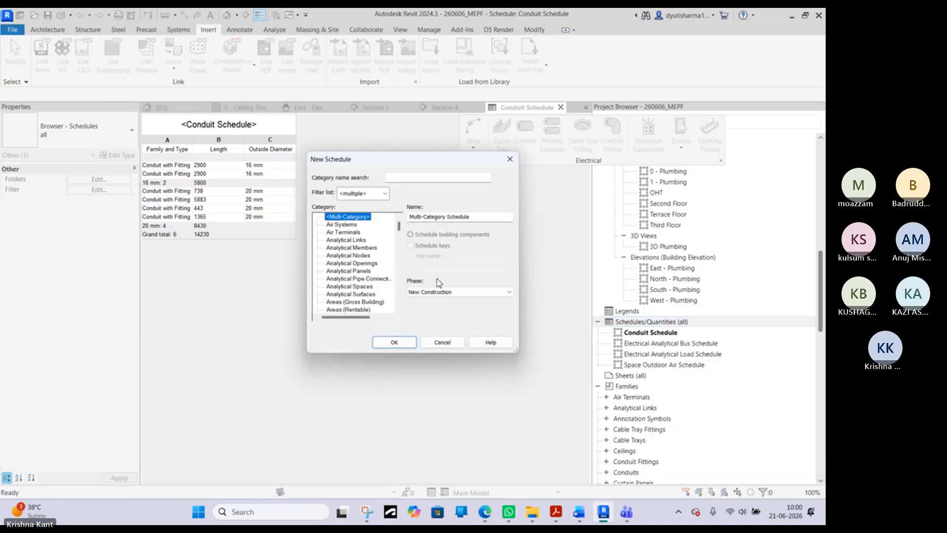
pyautogui.click(348, 271)
pyautogui.scroll(-4, 372, 279)
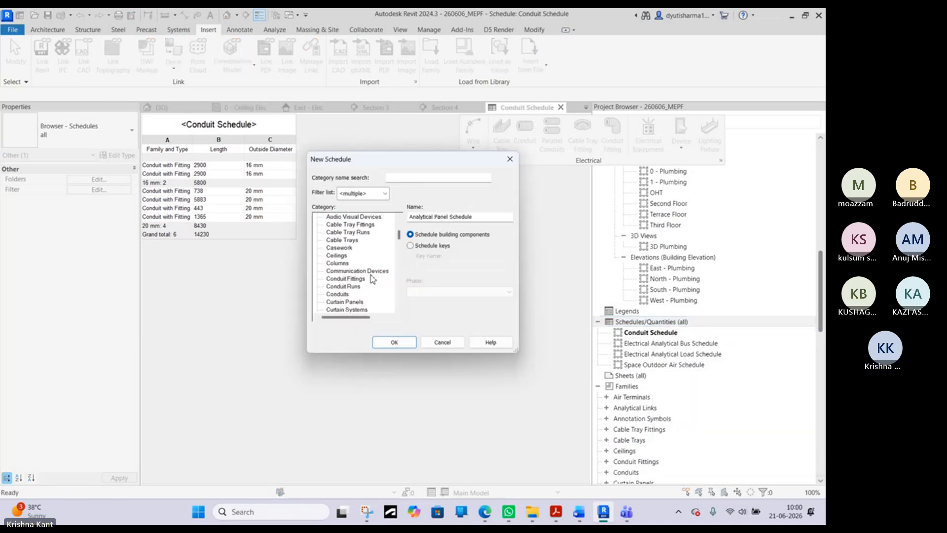
pyautogui.scroll(-1, 372, 280)
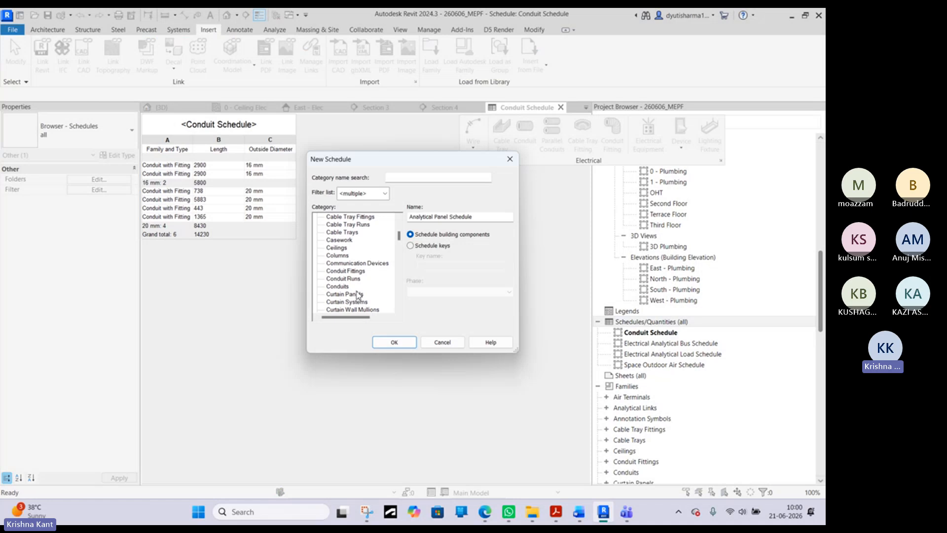
pyautogui.click(355, 272)
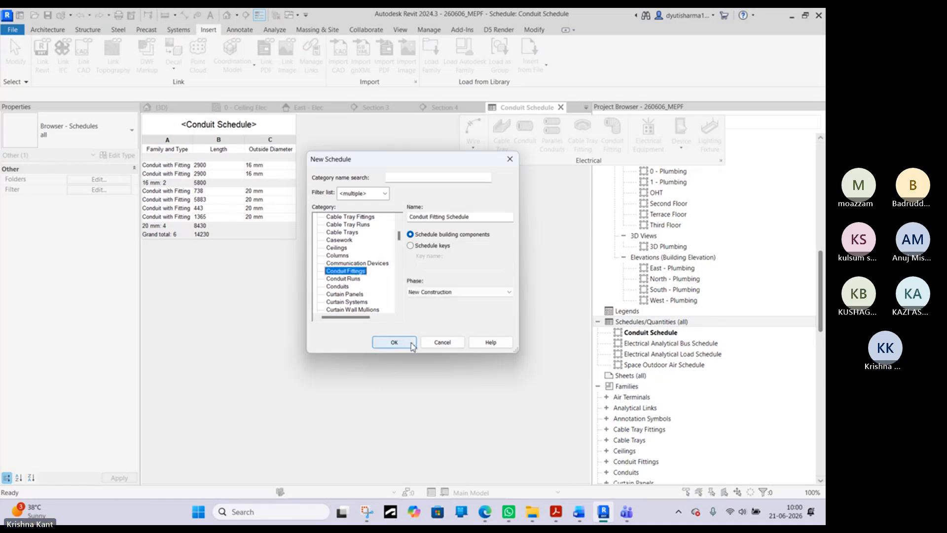
pyautogui.click(413, 344)
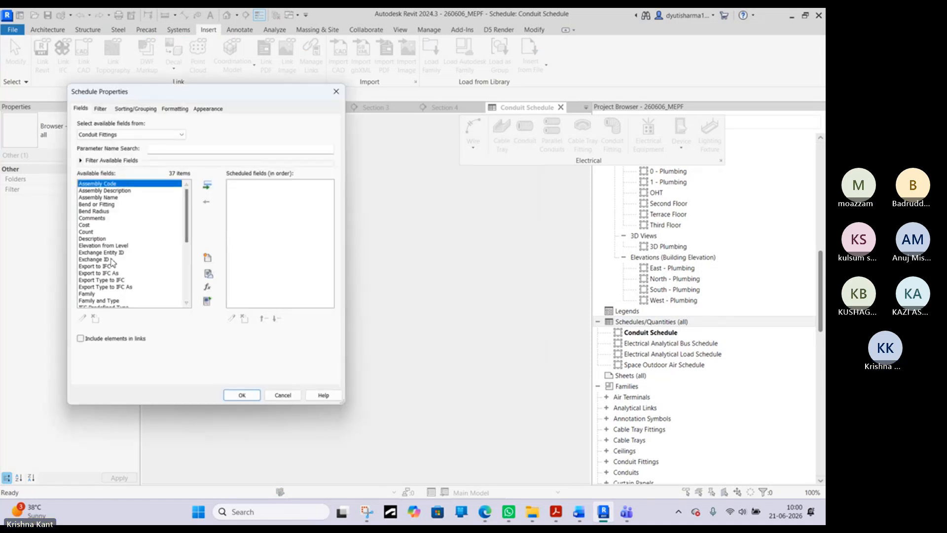
# - Add the Family and Type and Count fields to the conduit fitting schedule and generate it
pyautogui.scroll(-4, 93, 260)
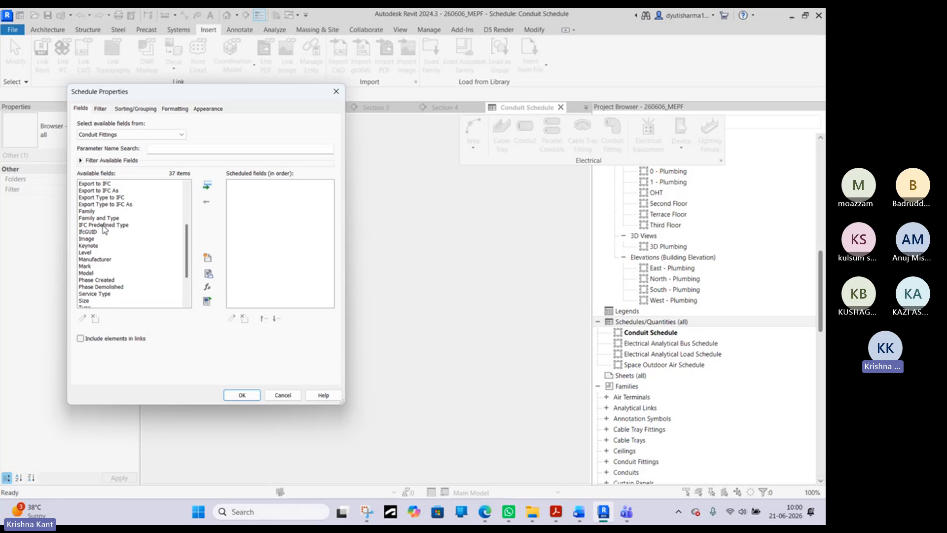
pyautogui.doubleClick(103, 218)
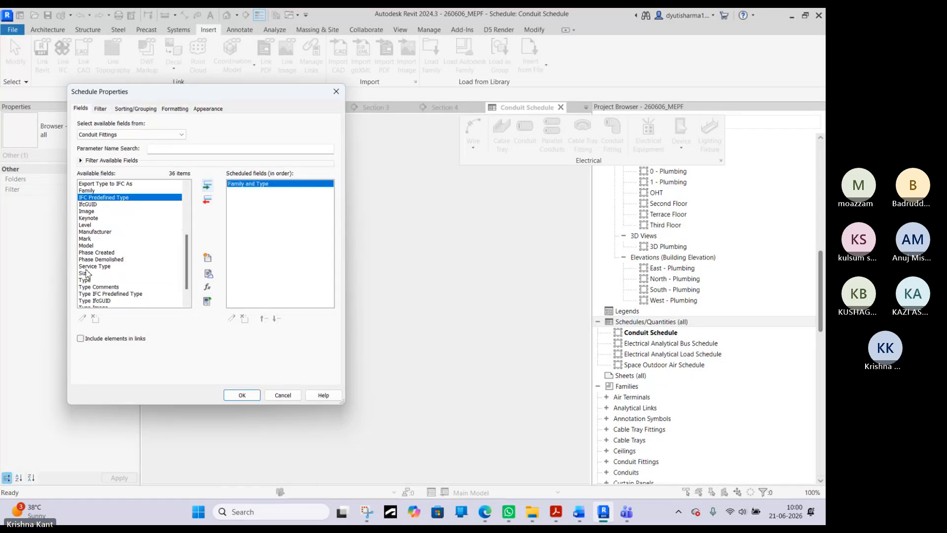
pyautogui.scroll(-2, 96, 291)
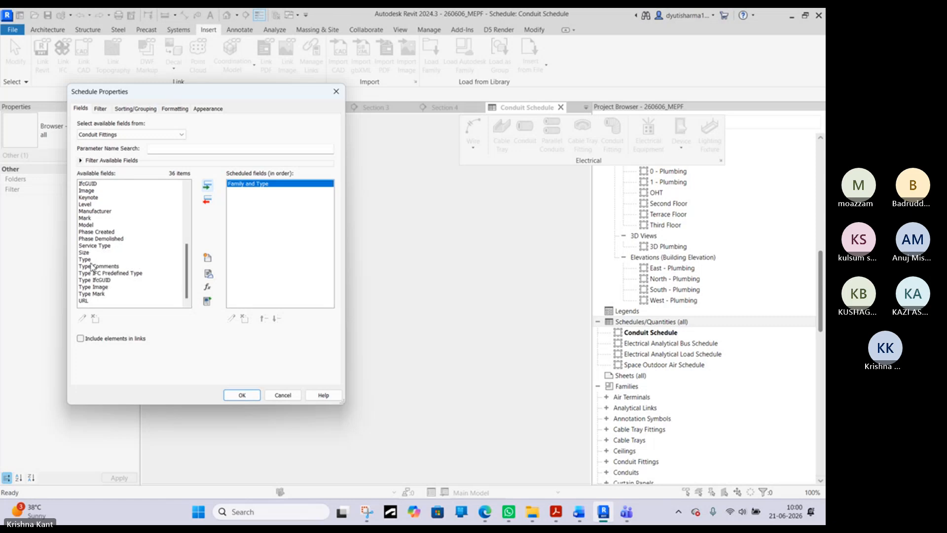
pyautogui.click(85, 259)
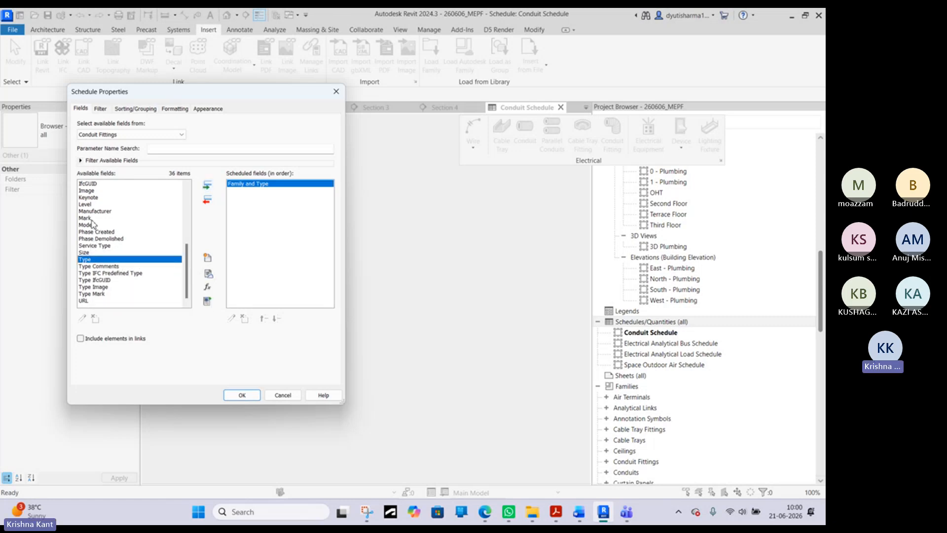
pyautogui.scroll(3, 102, 231)
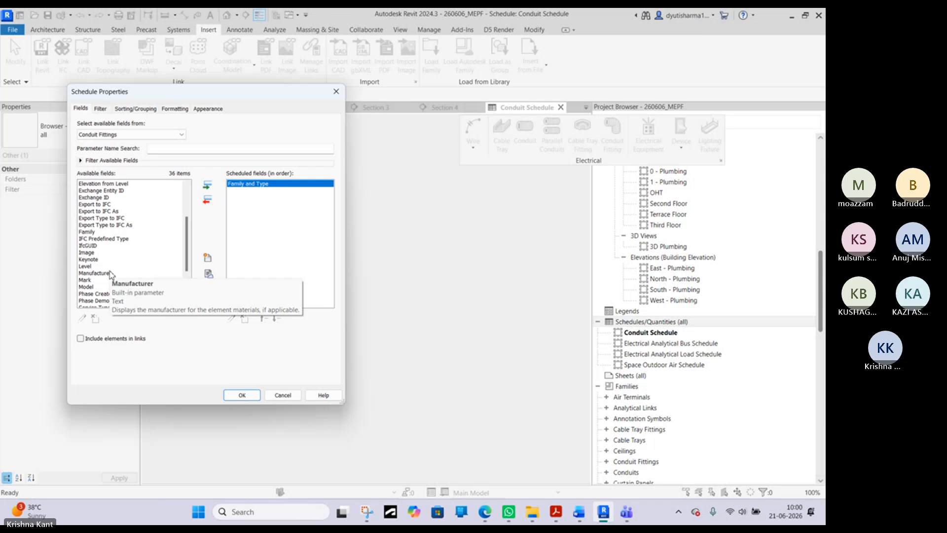
pyautogui.scroll(3, 105, 250)
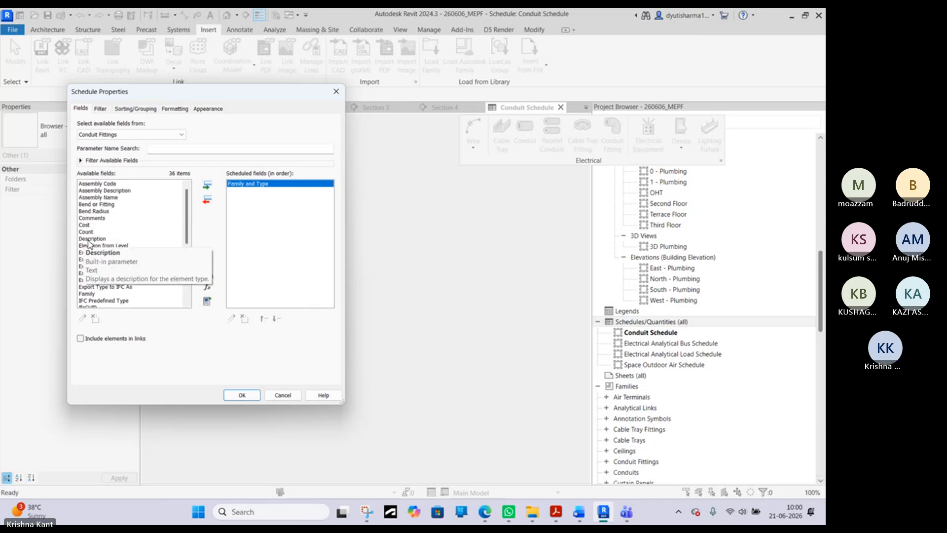
pyautogui.click(111, 232)
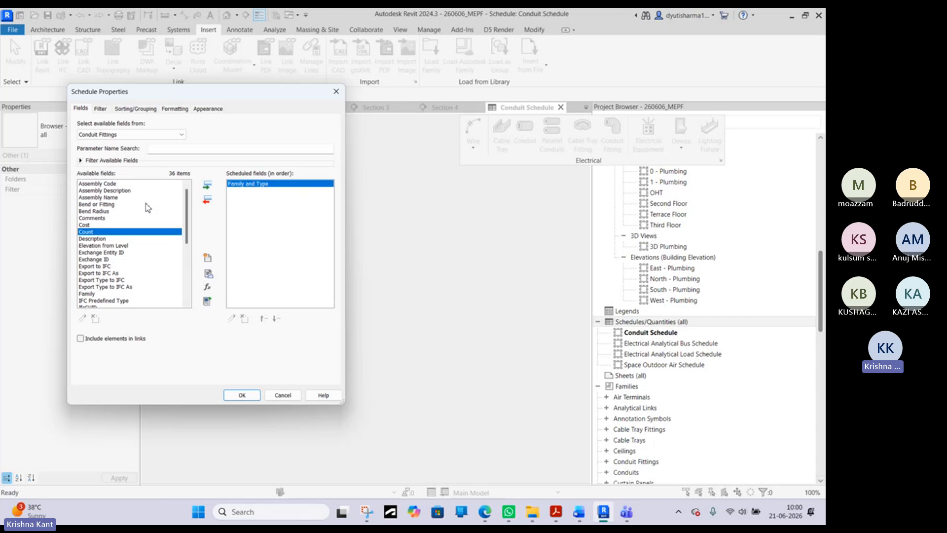
pyautogui.click(208, 185)
pyautogui.click(241, 395)
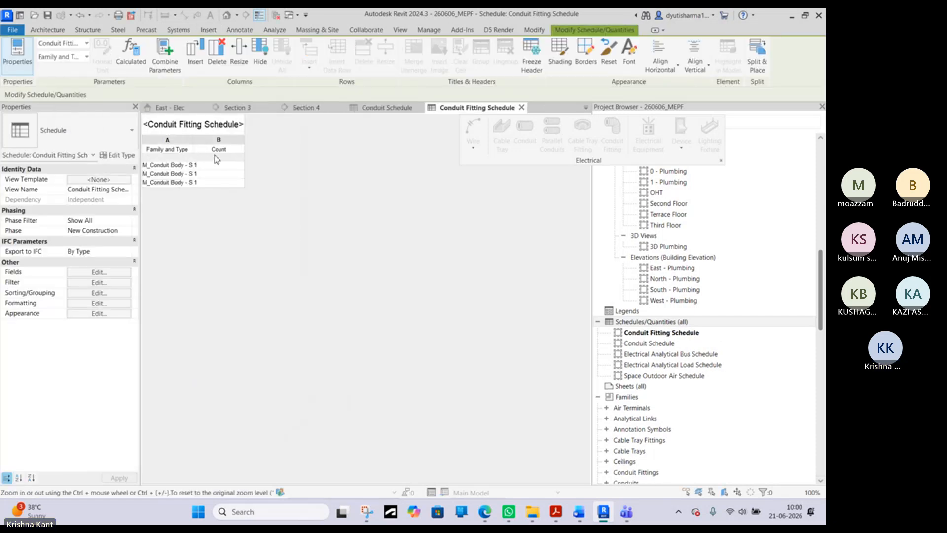
# - Widen the Family and Type column to fit the full names and turn off itemizing every instance in the fitting schedule
pyautogui.doubleClick(195, 141)
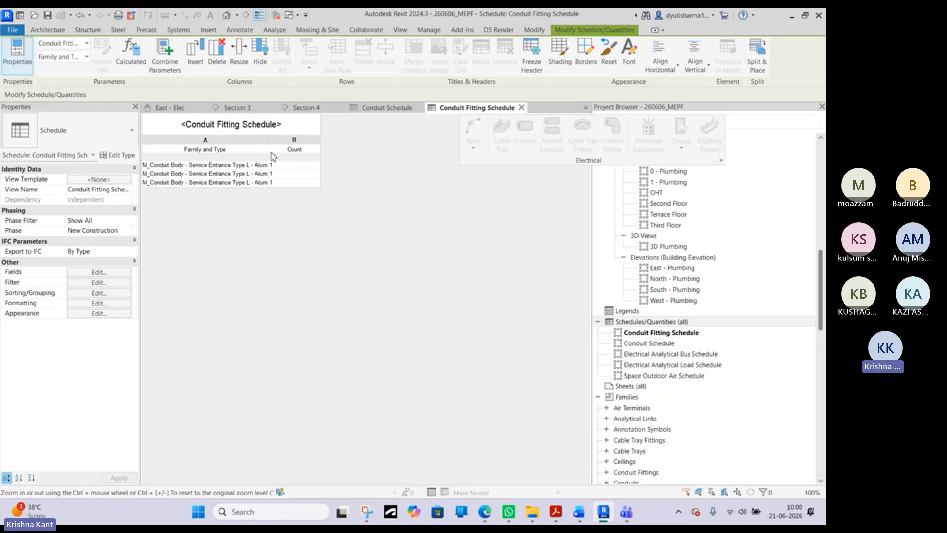
pyautogui.moveTo(271, 143); pyautogui.dragTo(353, 141)
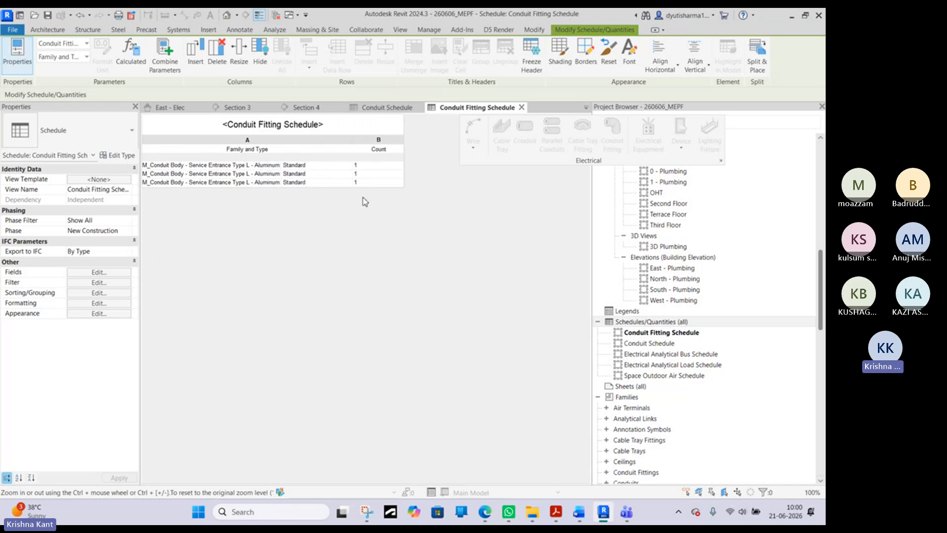
pyautogui.click(113, 282)
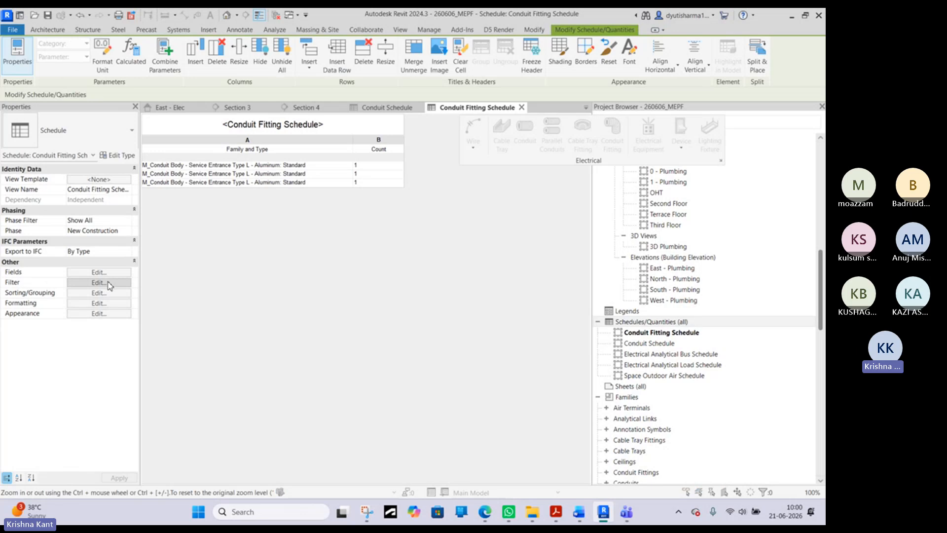
pyautogui.click(135, 109)
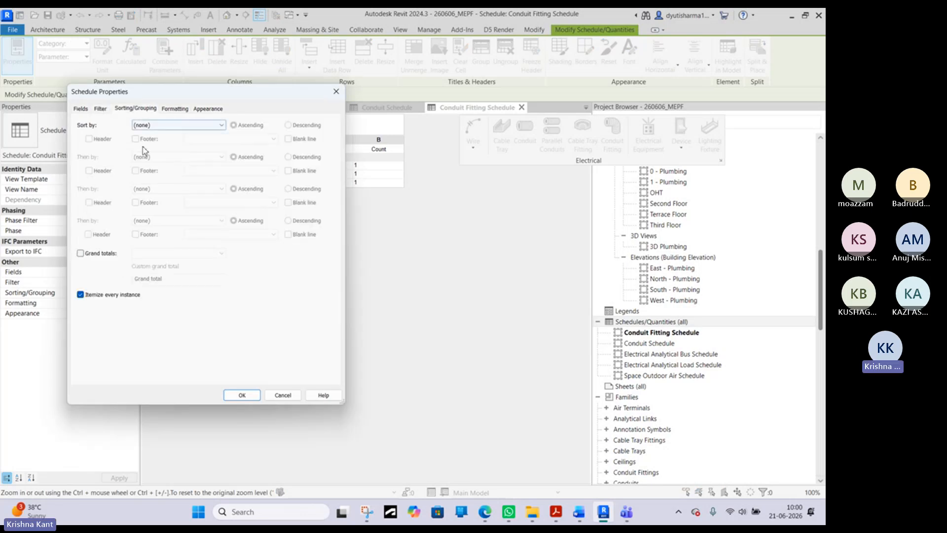
pyautogui.click(80, 295)
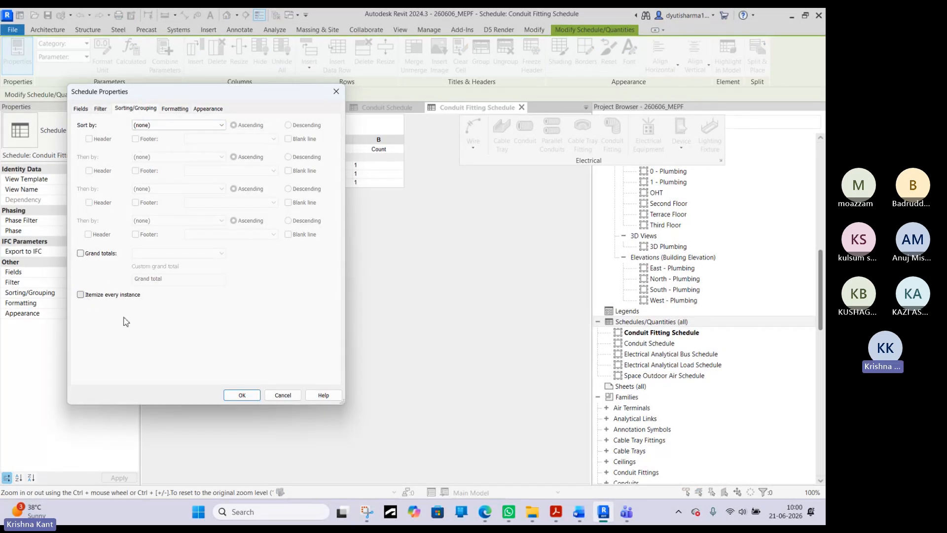
pyautogui.click(241, 396)
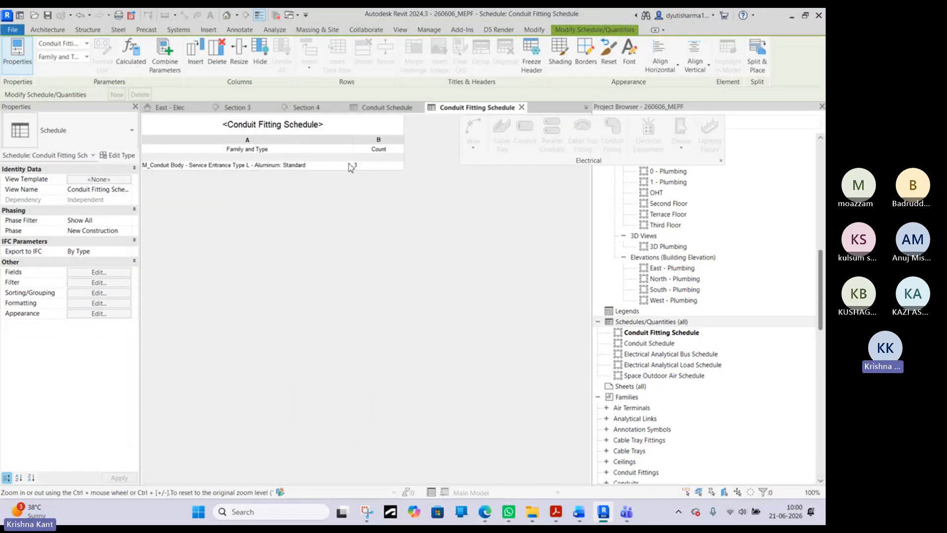
# - Compare the Conduit Schedule with the Conduit Fitting Schedule and open Section 3 to view the fittings
pyautogui.click(385, 108)
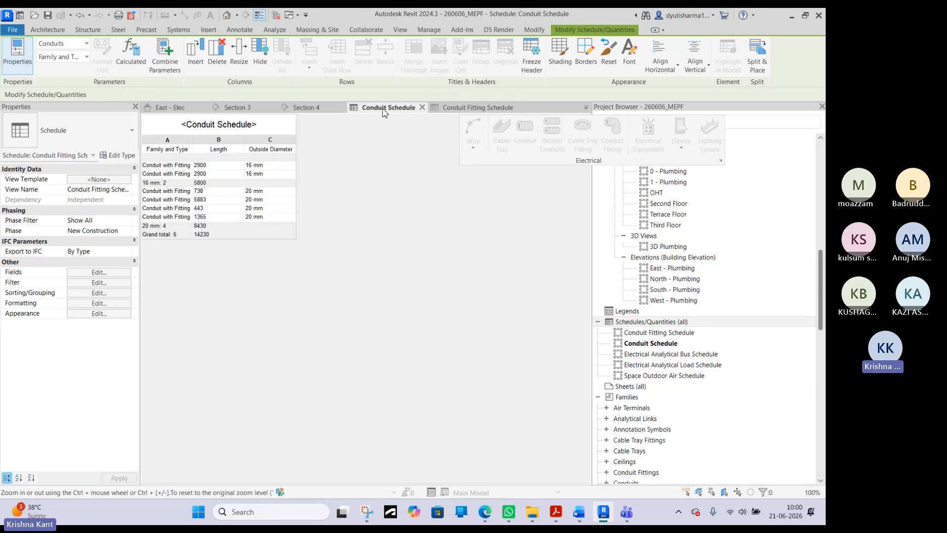
pyautogui.click(475, 108)
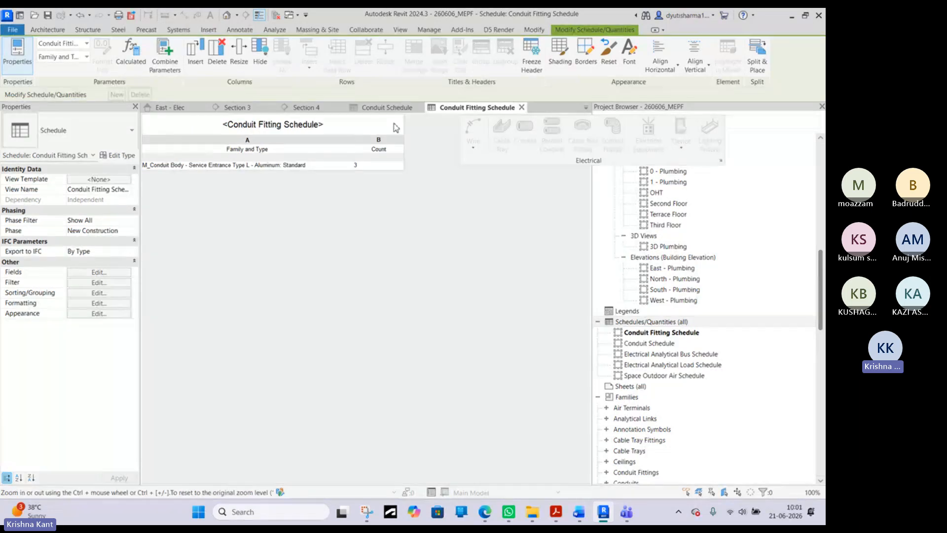
pyautogui.click(242, 107)
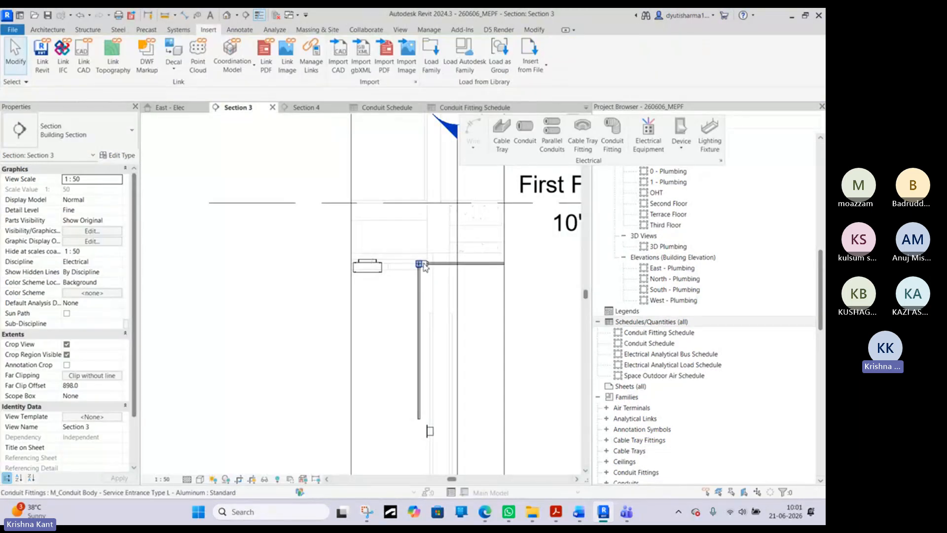
# - Return to the 0 - Ceiling Elec plan and close the {3D} view
pyautogui.click(168, 108)
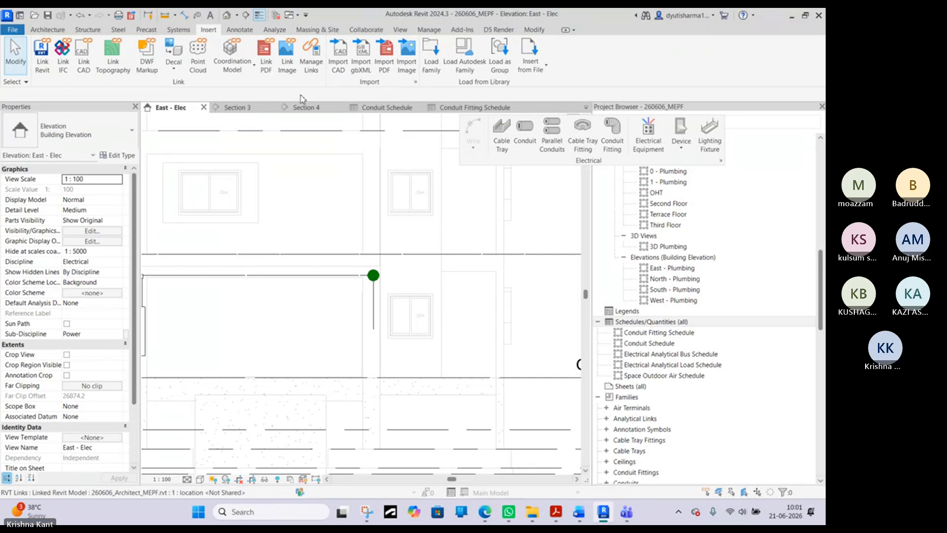
pyautogui.click(389, 108)
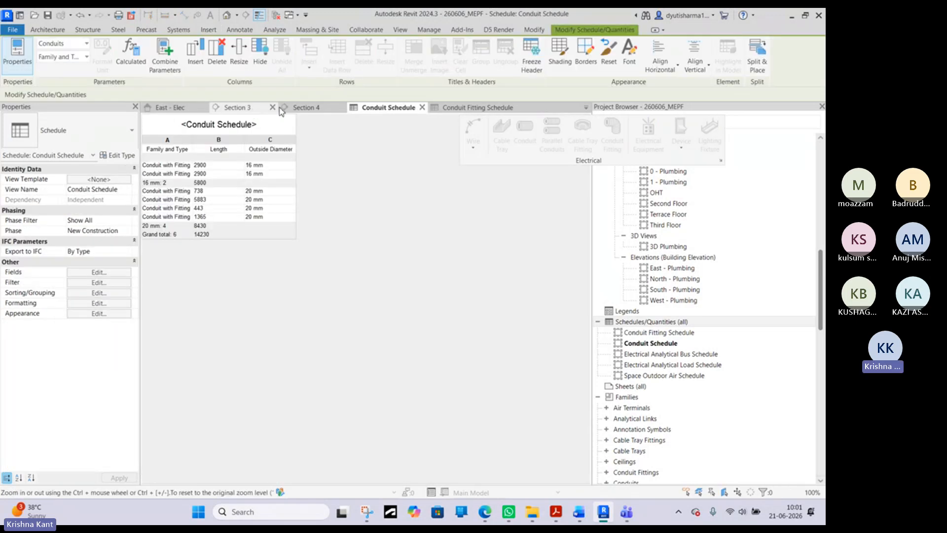
pyautogui.click(586, 107)
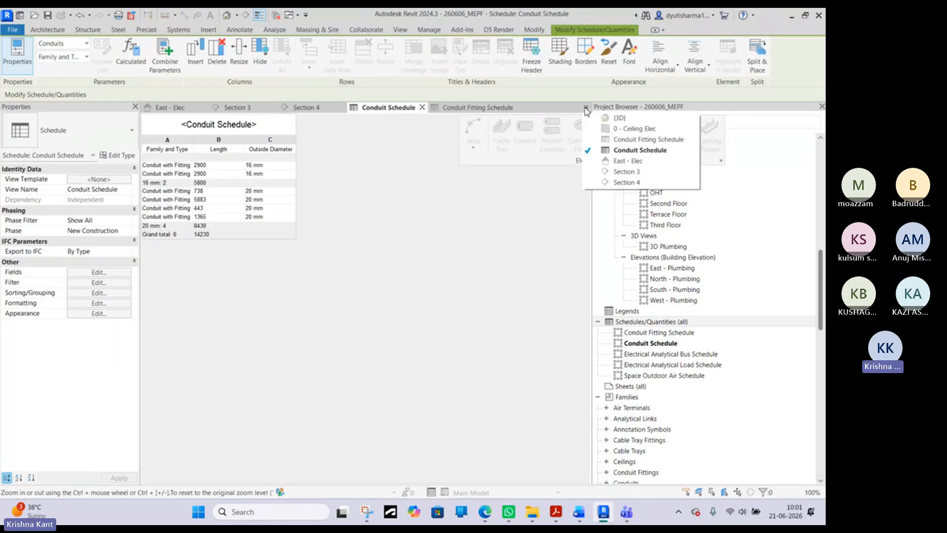
pyautogui.click(639, 129)
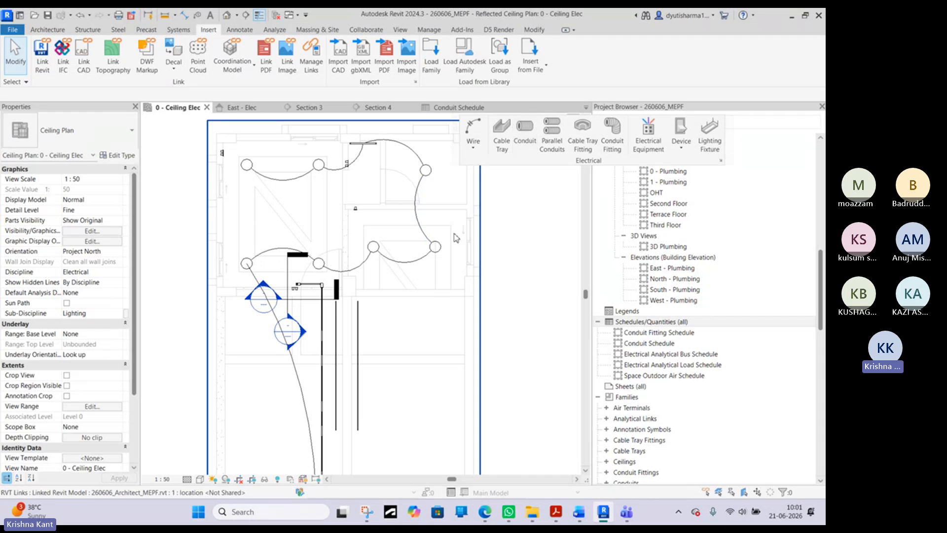
pyautogui.click(586, 107)
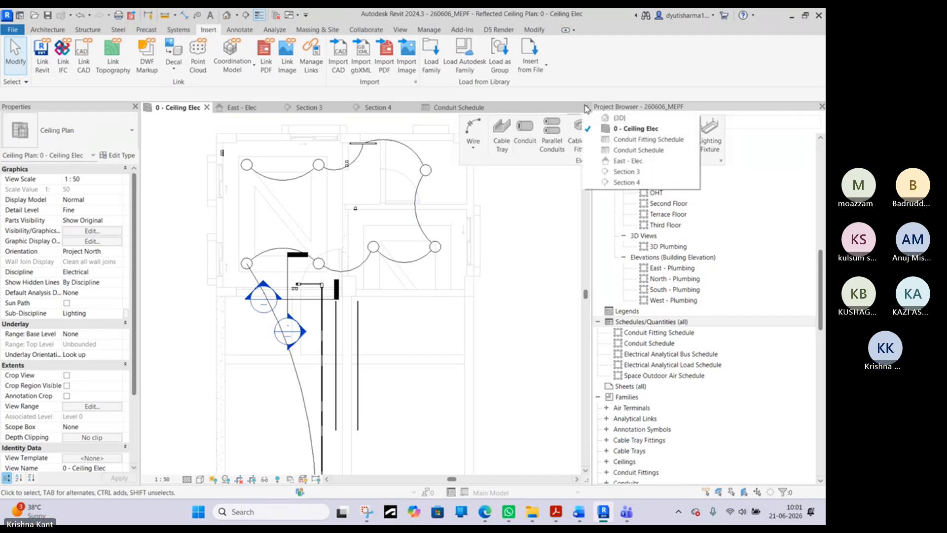
pyautogui.click(691, 118)
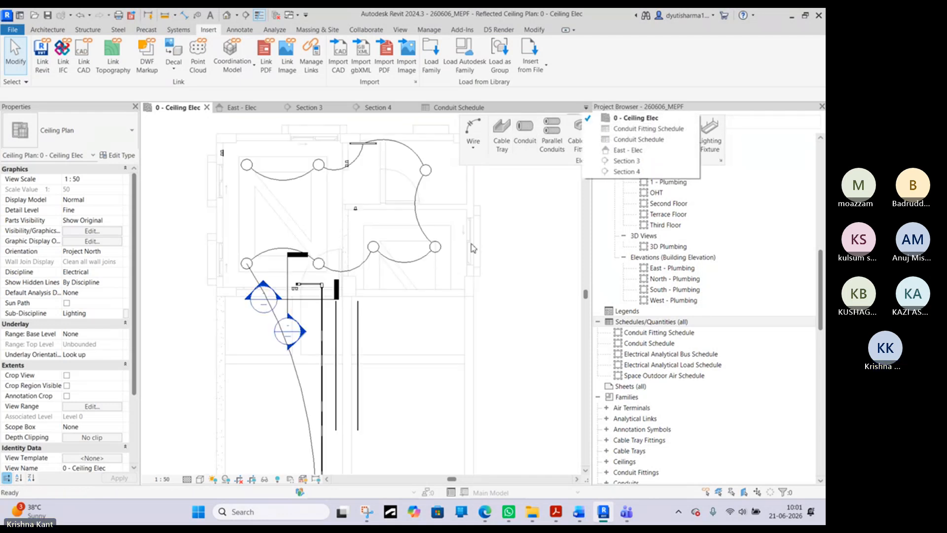
pyautogui.click(536, 245)
# - Convert the Type L conduit body at the corner of the 20 mm run in the ceiling plan into a Type T body
pyautogui.scroll(2, 340, 293)
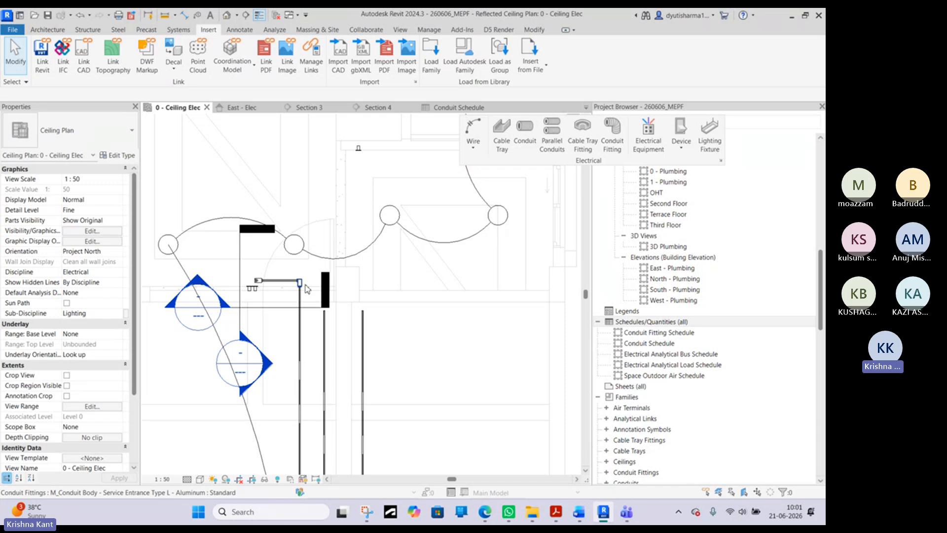
pyautogui.click(306, 288)
pyautogui.scroll(3, 303, 283)
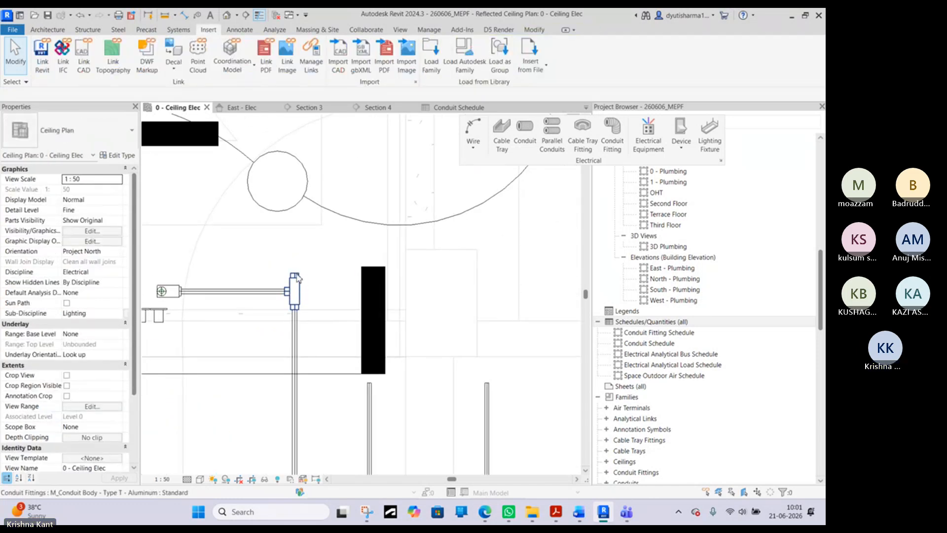
# - Draw a short 20 mm conduit about 180 mm long from the open end of the Type T conduit body
pyautogui.click(296, 278)
pyautogui.rightClick(296, 280)
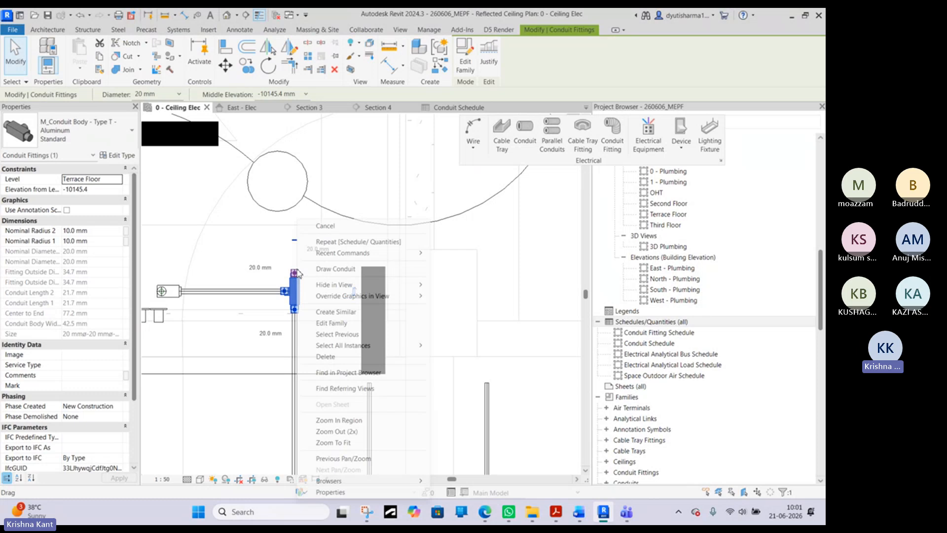
pyautogui.click(326, 269)
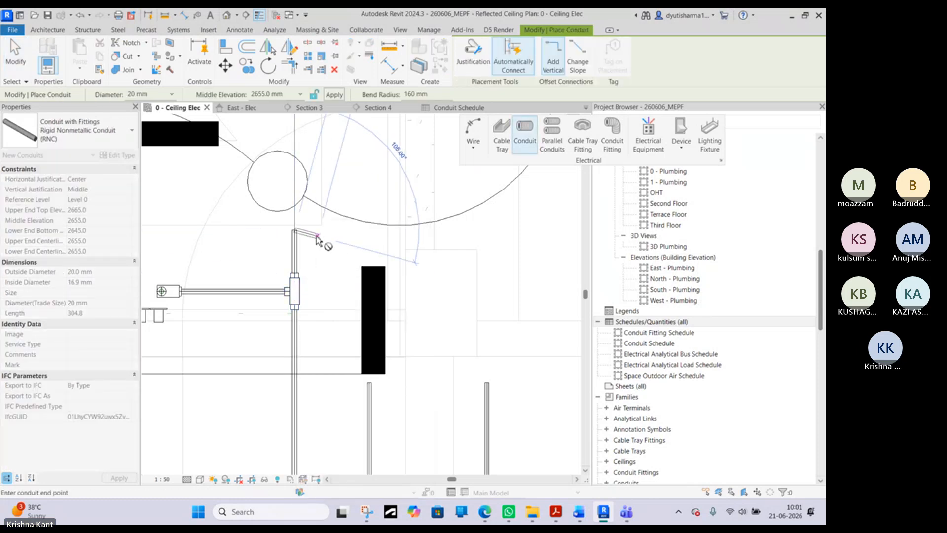
pyautogui.rightClick(316, 240)
pyautogui.click(333, 244)
pyautogui.scroll(-3, 329, 241)
pyautogui.rightClick(311, 252)
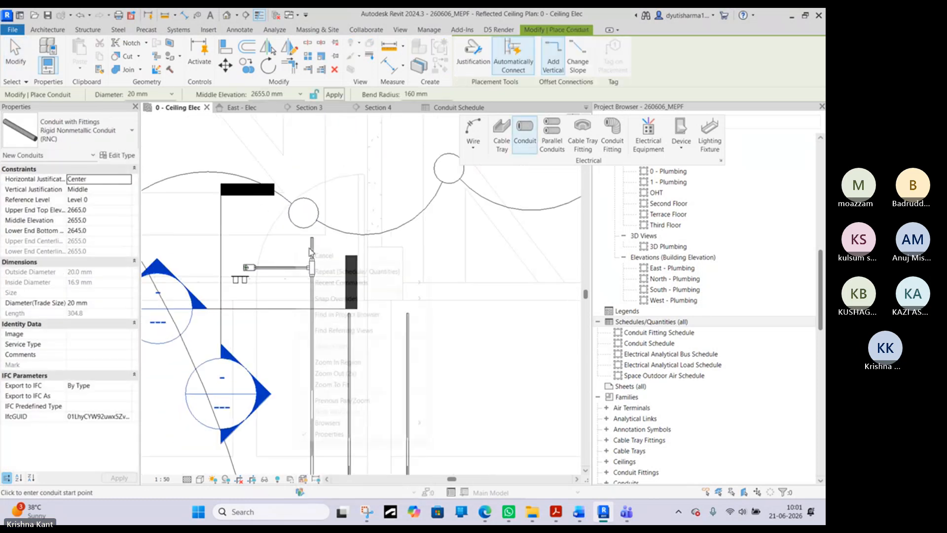
pyautogui.click(324, 256)
# - Sort the Conduit Fitting Schedule by Family and Type in ascending order, with every instance itemized
pyautogui.click(459, 107)
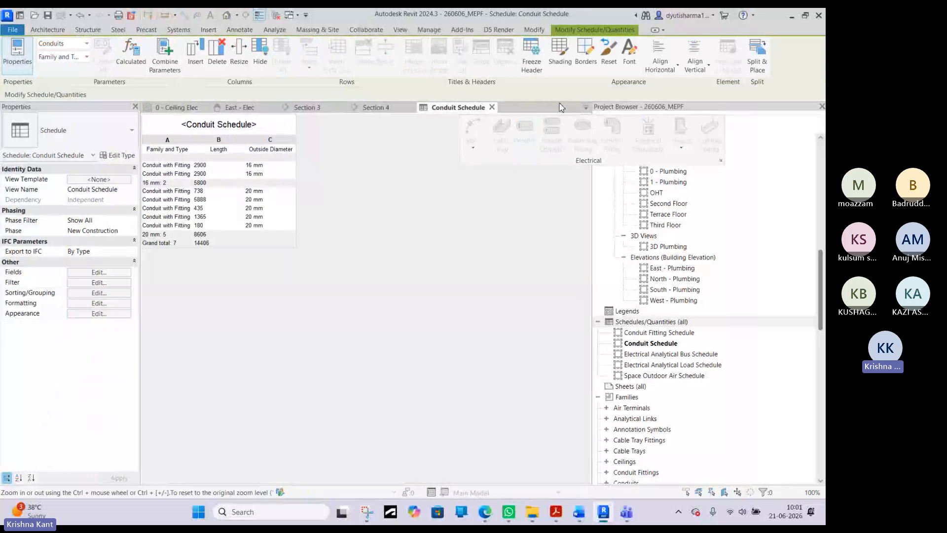
pyautogui.click(586, 107)
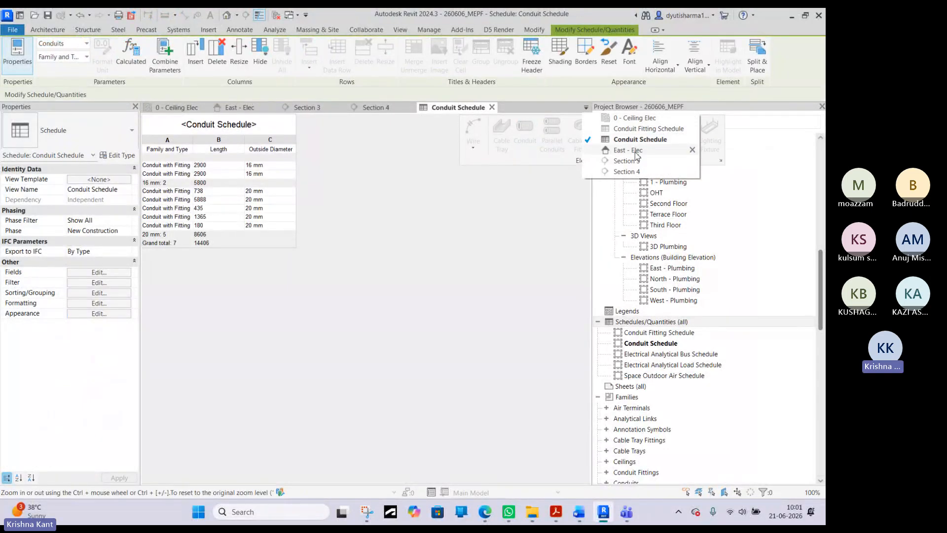
pyautogui.click(638, 131)
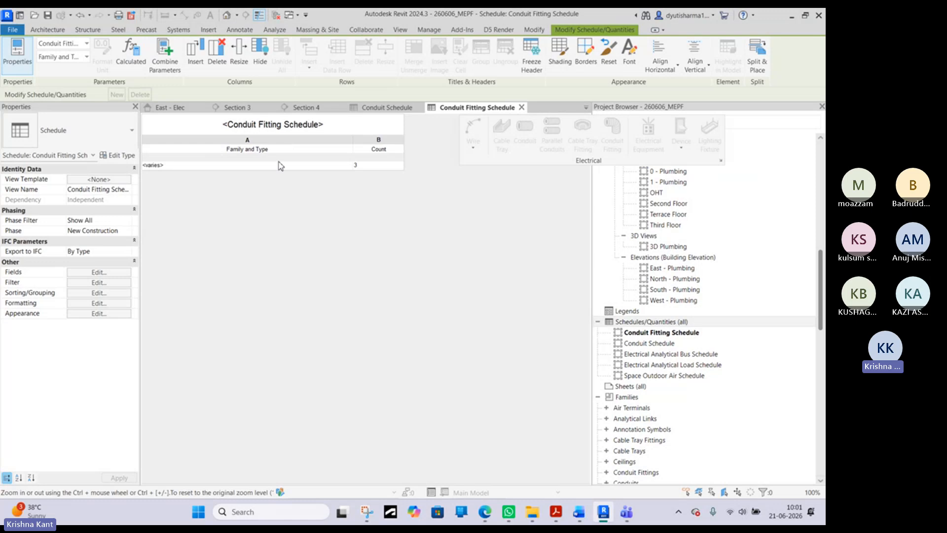
pyautogui.click(111, 284)
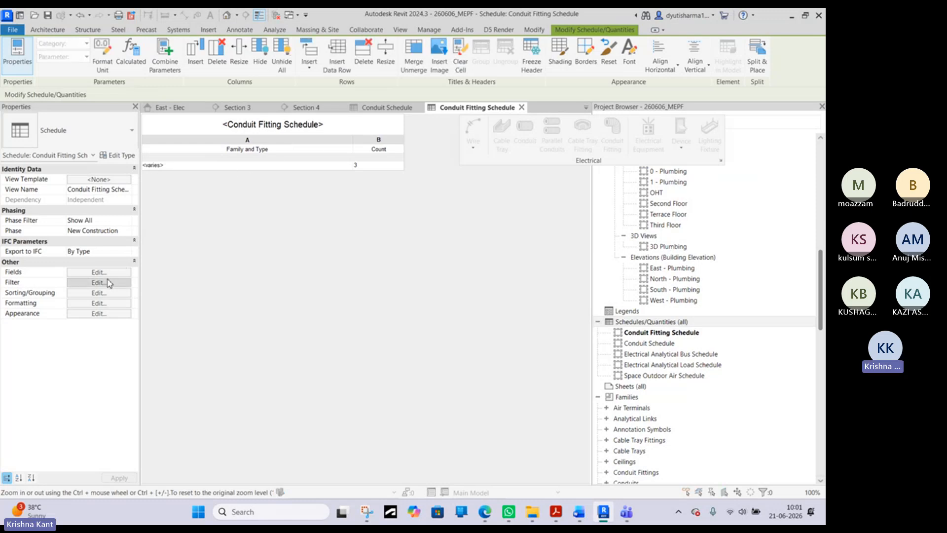
pyautogui.click(137, 109)
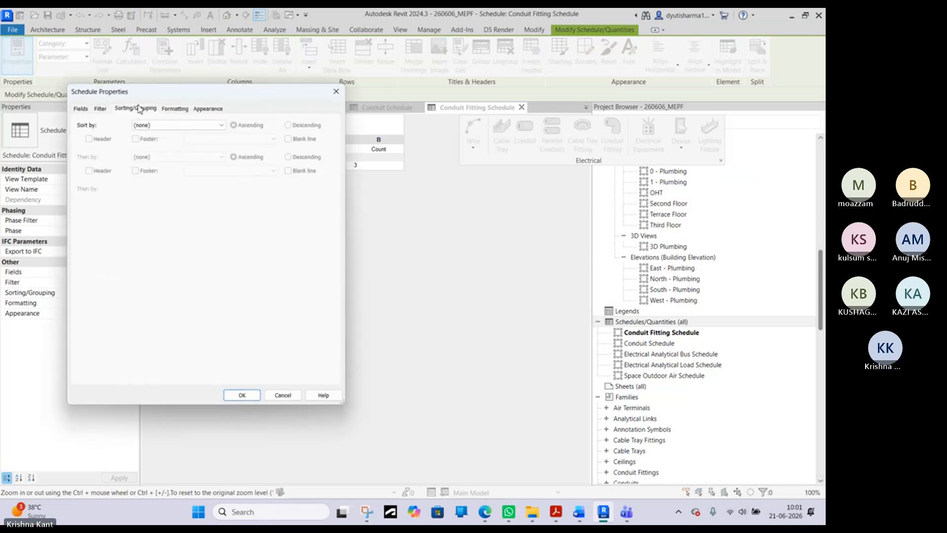
pyautogui.click(80, 295)
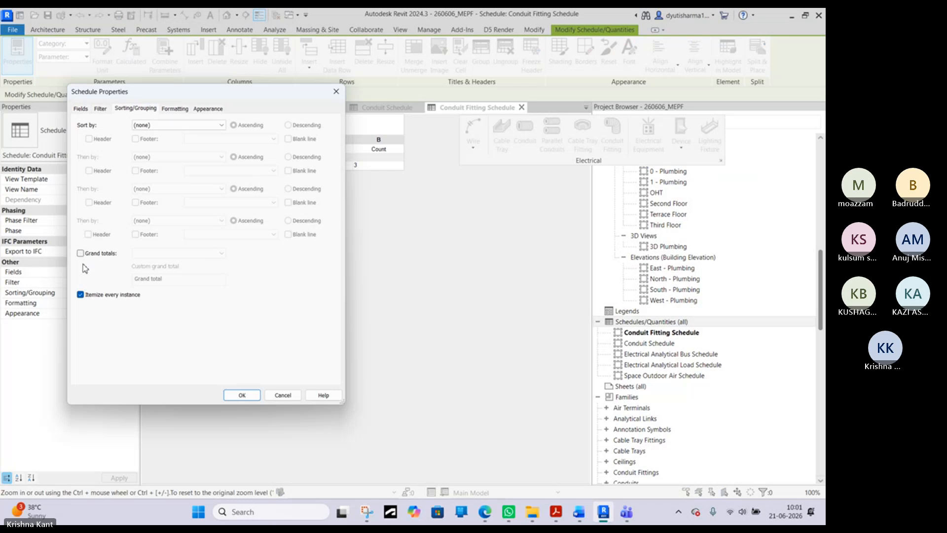
pyautogui.click(144, 126)
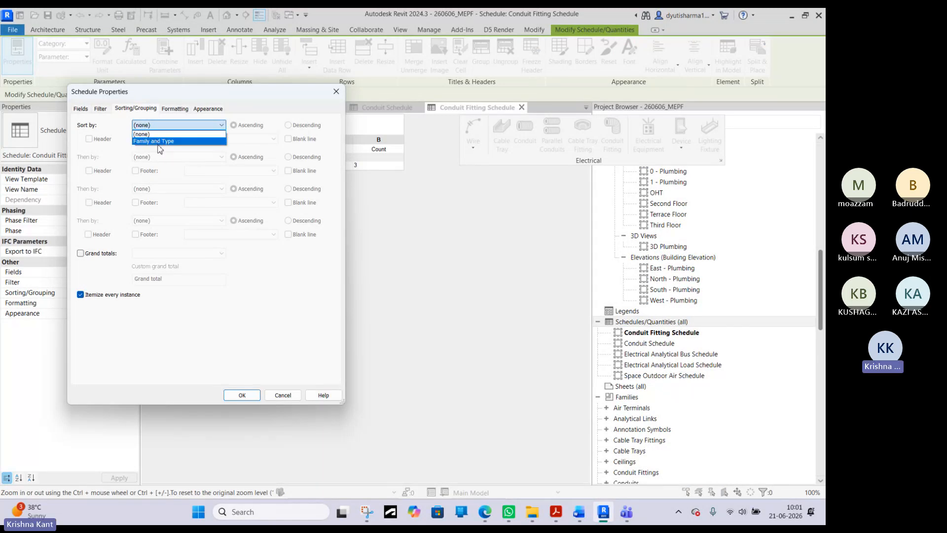
pyautogui.click(161, 141)
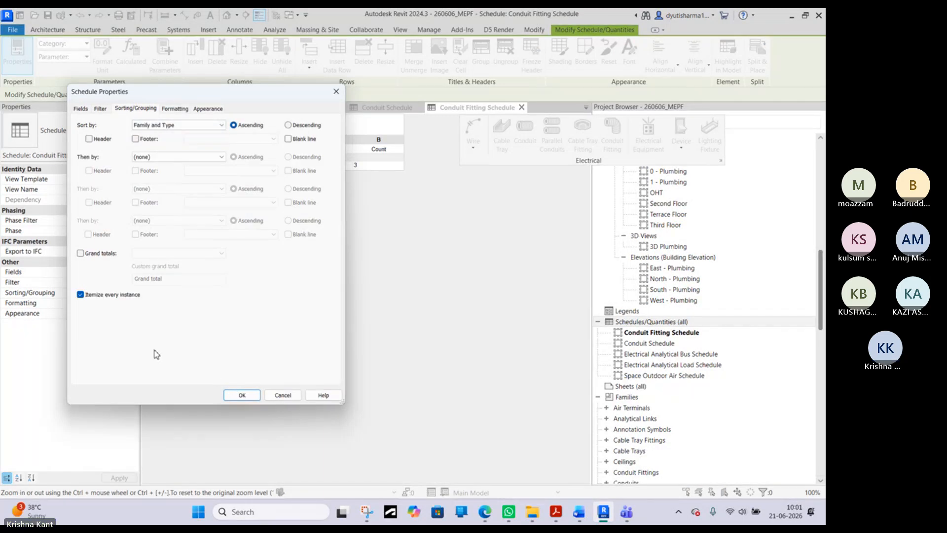
pyautogui.click(243, 395)
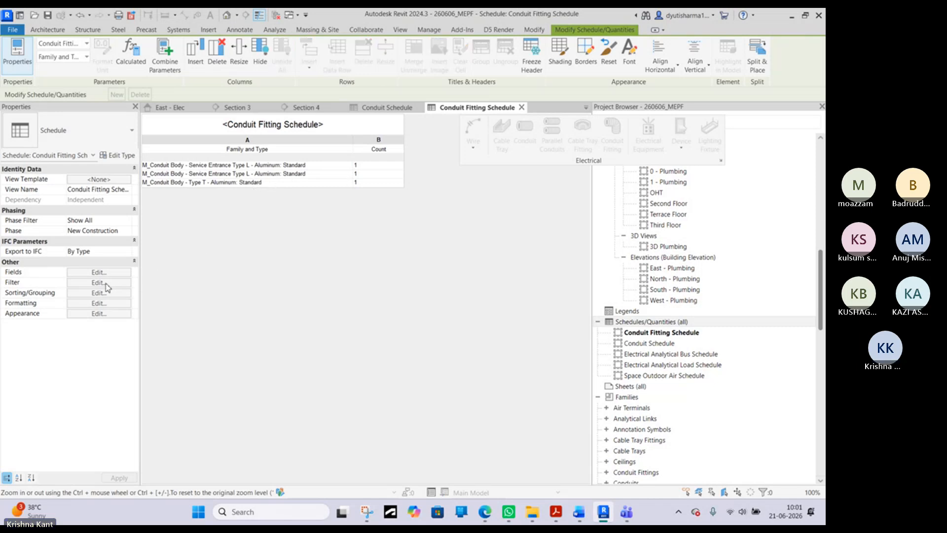
# - Turn off itemizing every instance in the Conduit Fitting Schedule so identical fitting types are combined
pyautogui.click(105, 283)
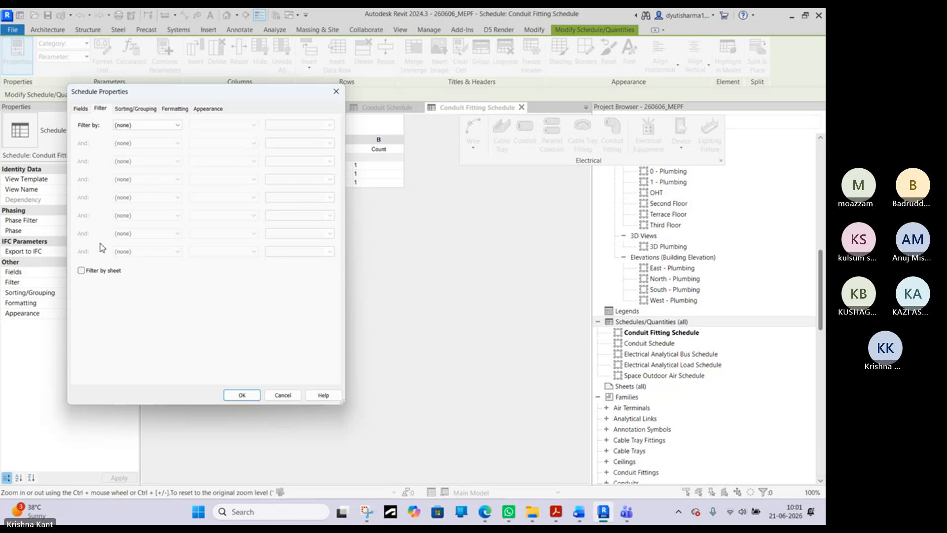
pyautogui.click(144, 112)
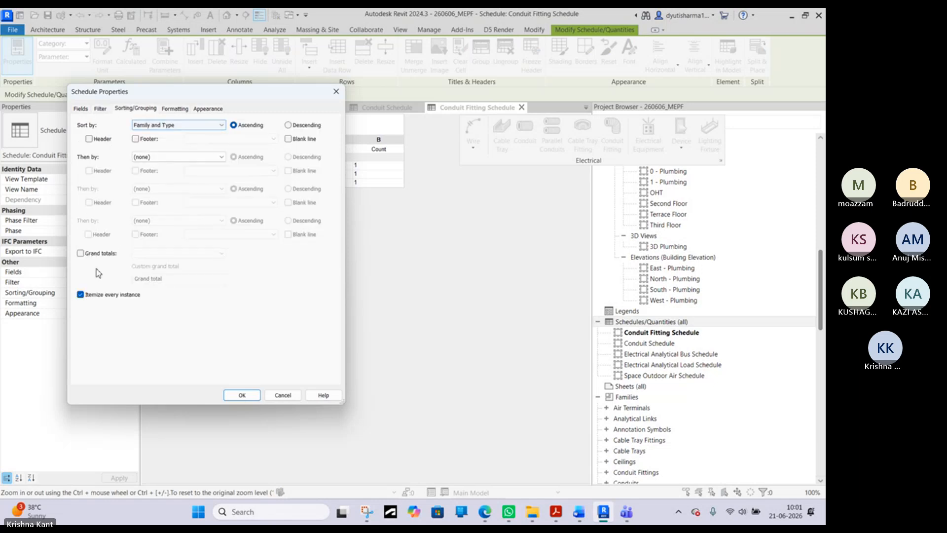
pyautogui.click(83, 294)
pyautogui.click(240, 395)
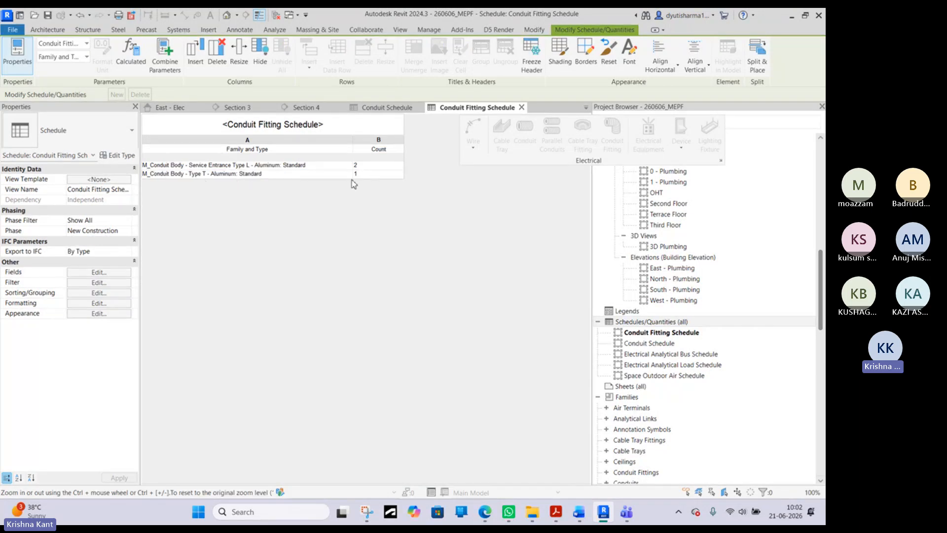
pyautogui.click(98, 283)
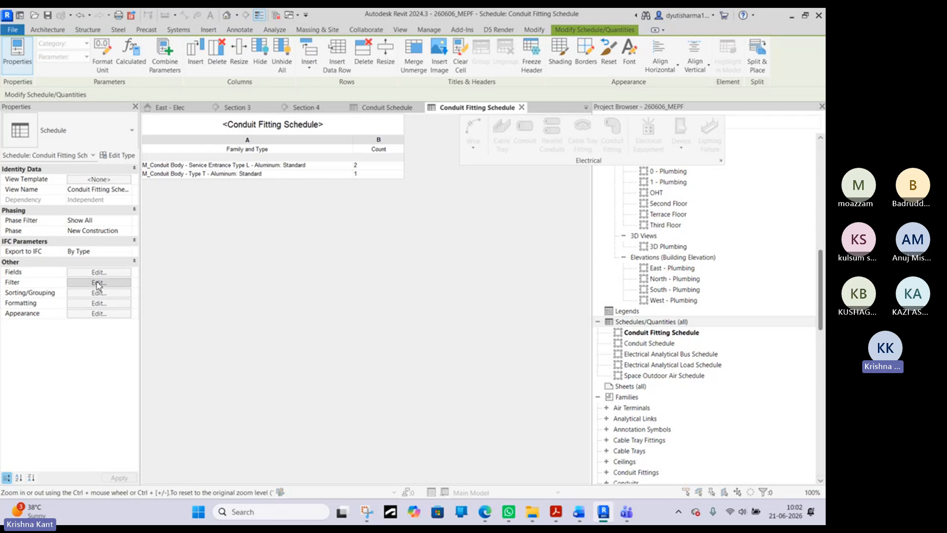
pyautogui.click(336, 92)
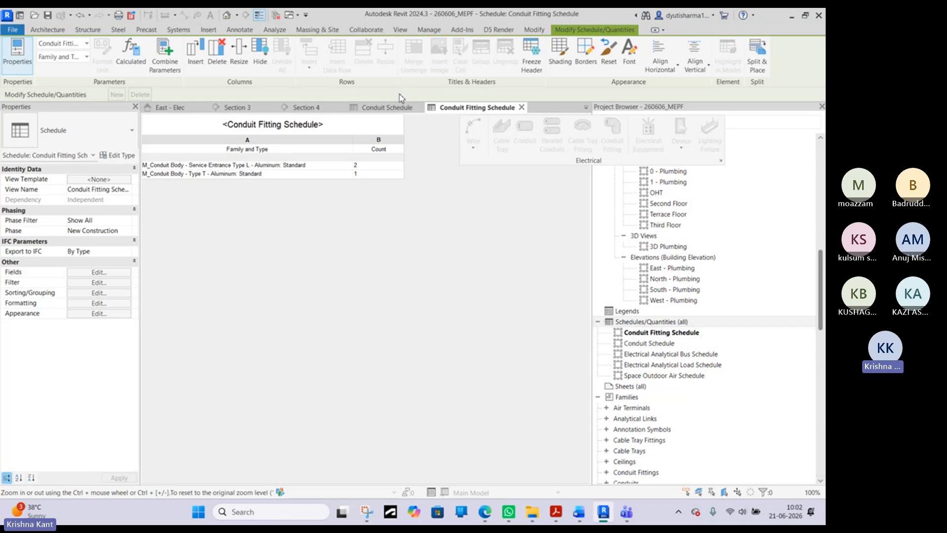
# - Check the Conduit Schedule and examine the conduits, fittings, wiring and switches in the 0 - Ceiling Elec plan
pyautogui.click(375, 107)
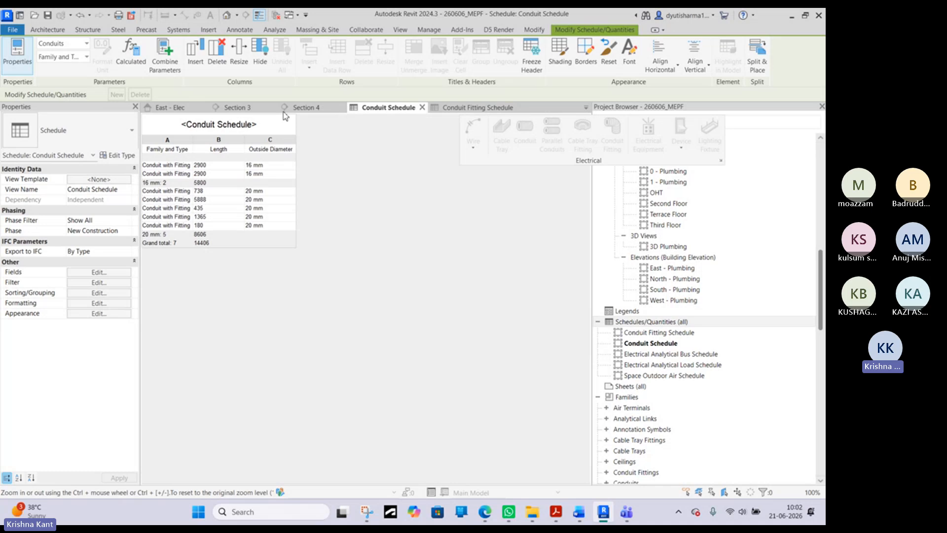
pyautogui.click(228, 110)
pyautogui.click(174, 110)
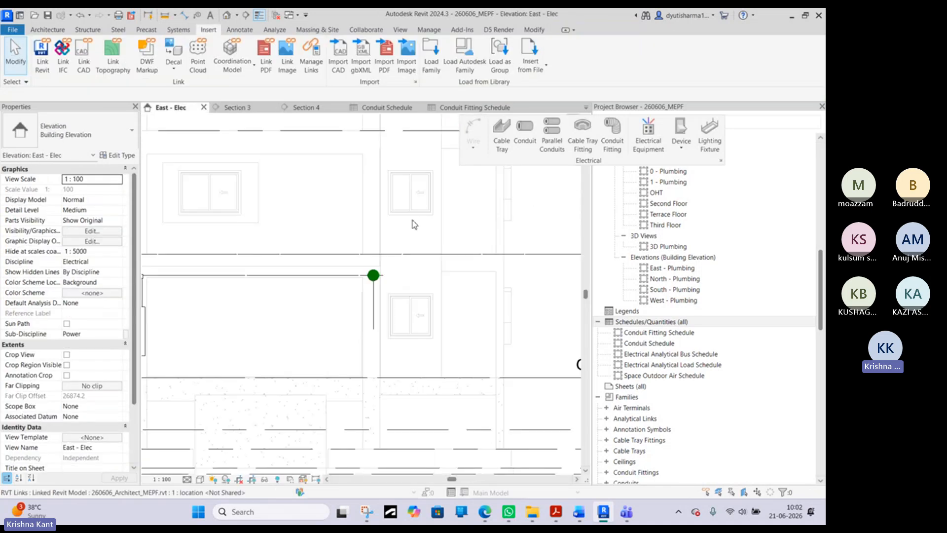
pyautogui.click(587, 107)
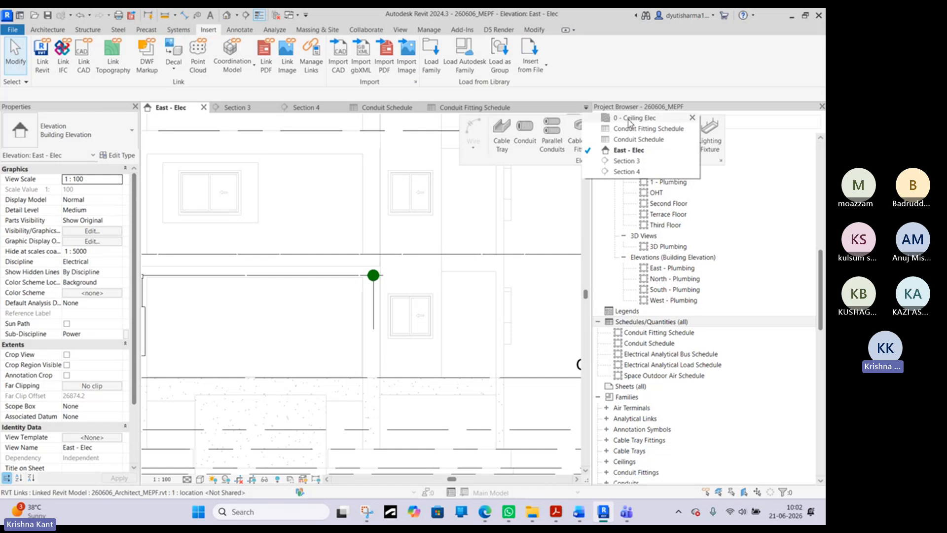
pyautogui.click(630, 120)
pyautogui.scroll(-3, 314, 243)
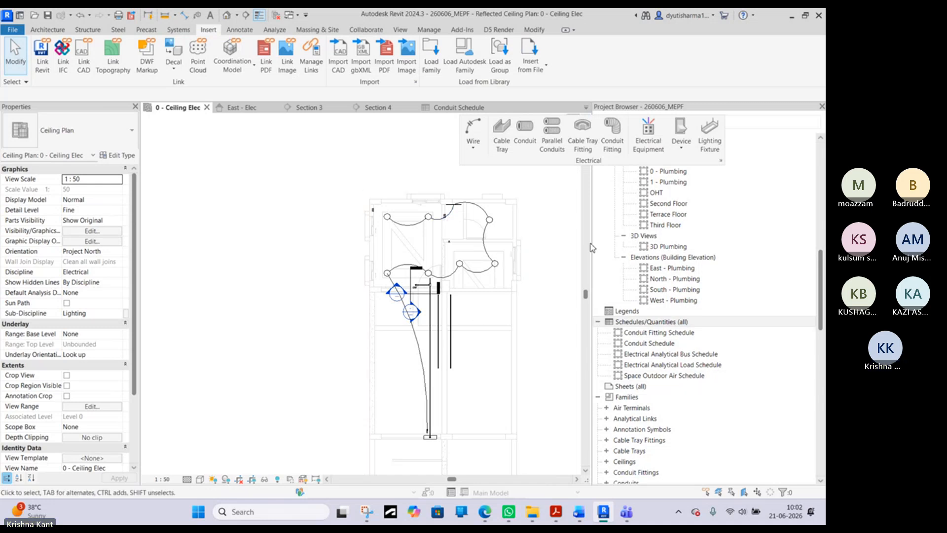
pyautogui.scroll(2, 442, 227)
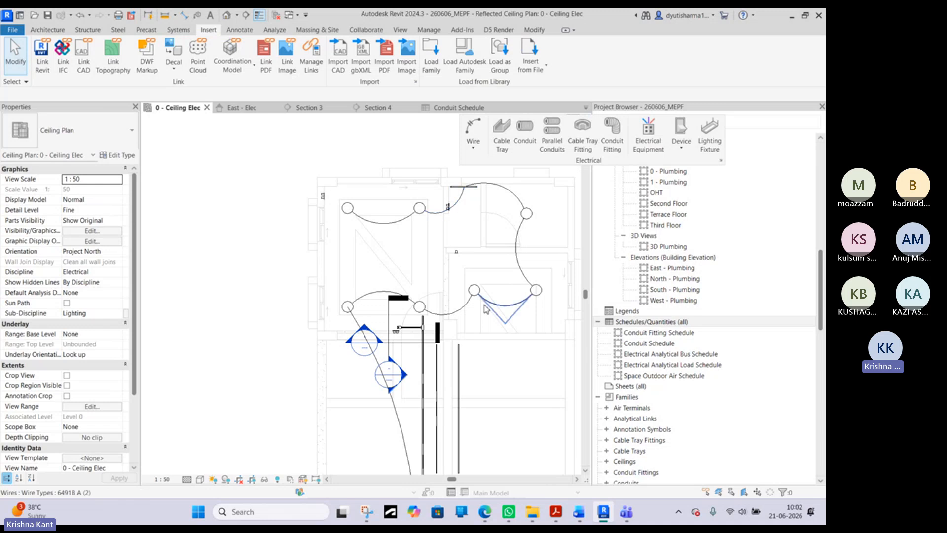
pyautogui.scroll(-4, 508, 296)
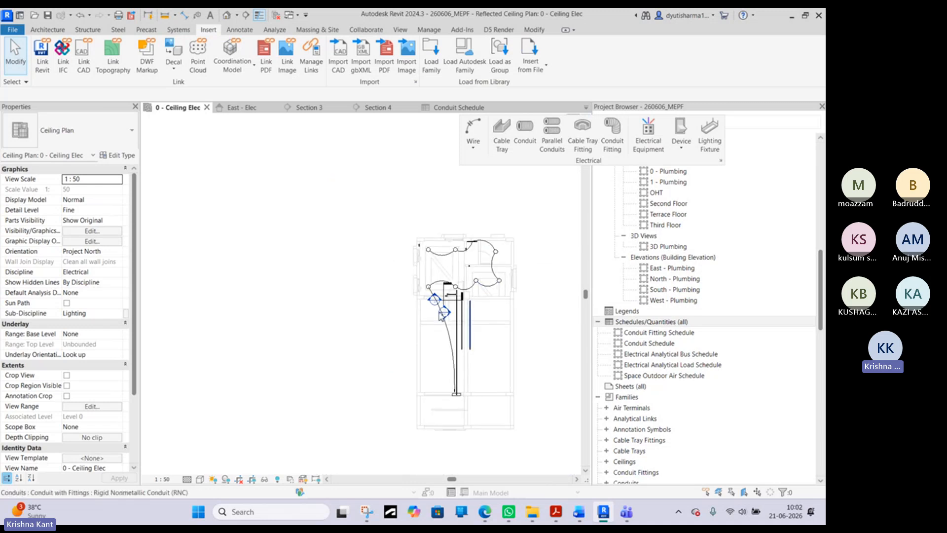
pyautogui.scroll(5, 469, 296)
pyautogui.scroll(-3, 362, 303)
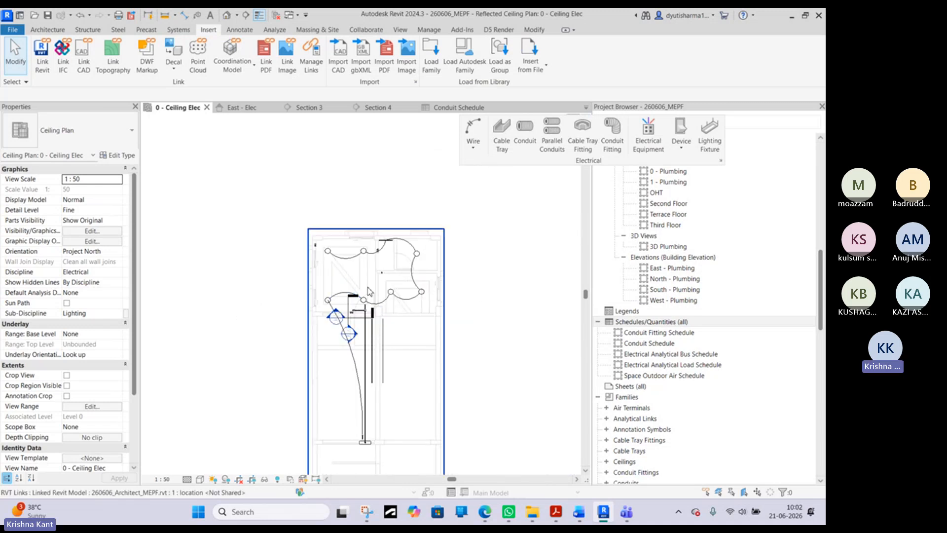
pyautogui.scroll(2, 404, 288)
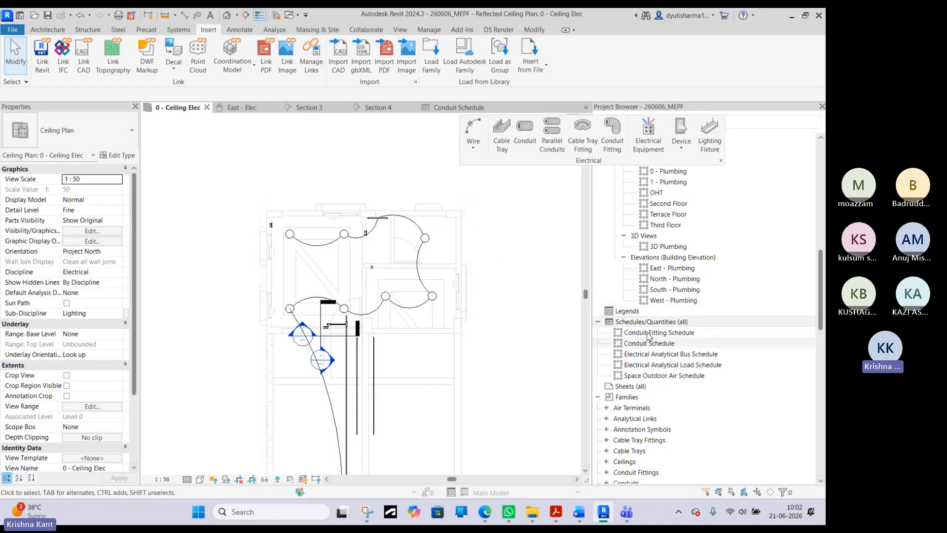
pyautogui.scroll(4, 375, 264)
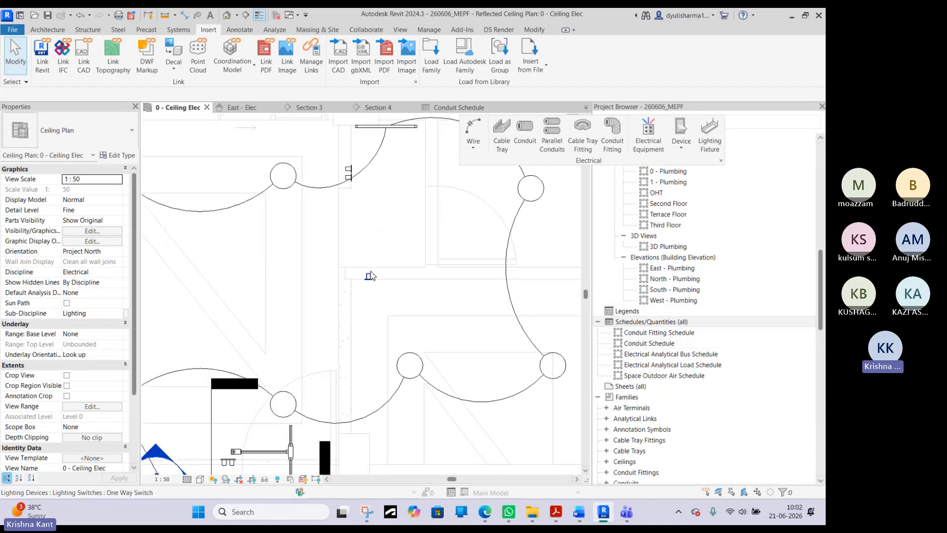
pyautogui.scroll(-3, 367, 195)
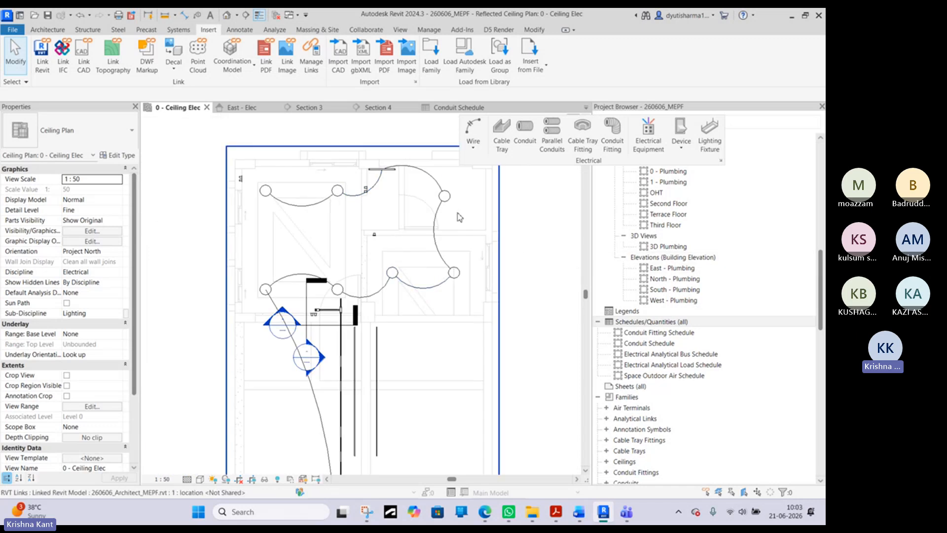
# - Open the 0 - Power floor plan and examine the conduit runs between the room and the staircase
pyautogui.scroll(10, 690, 236)
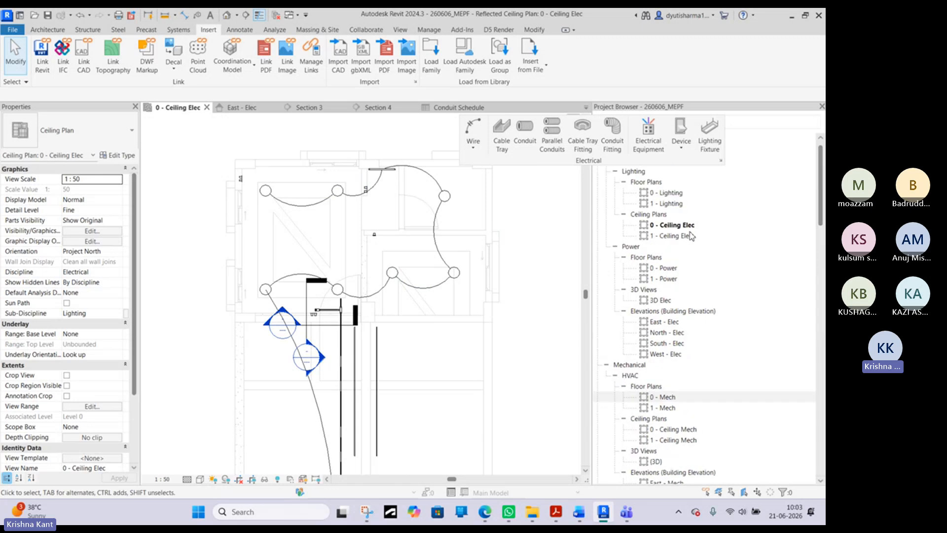
pyautogui.doubleClick(669, 268)
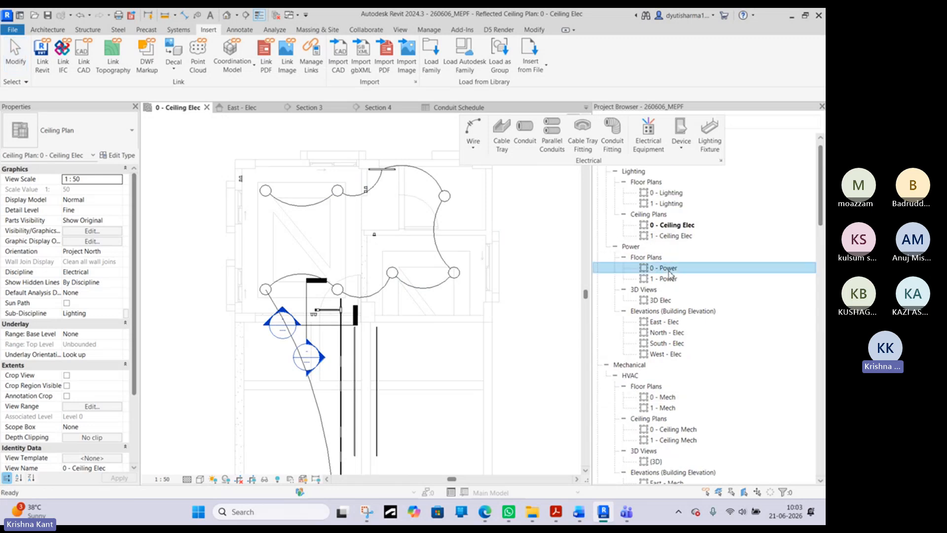
pyautogui.scroll(3)
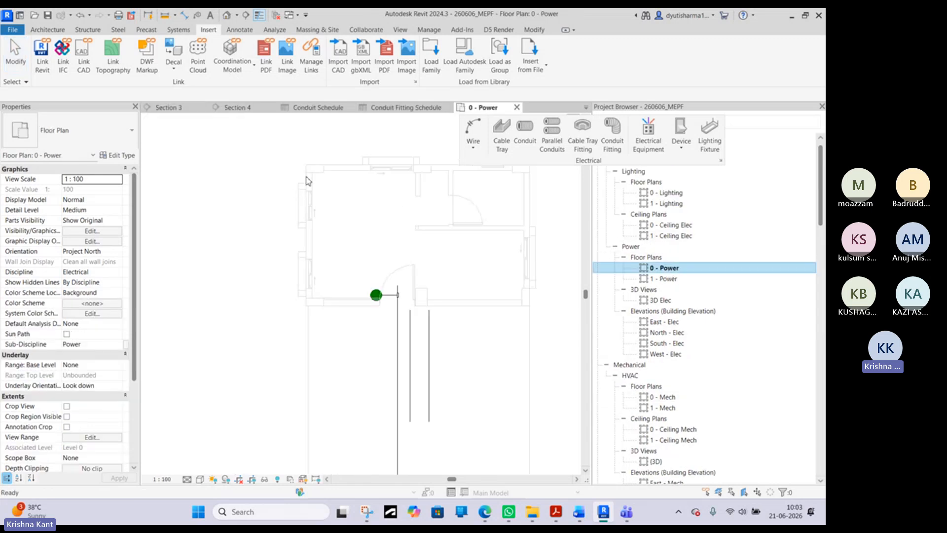
pyautogui.scroll(2, 316, 192)
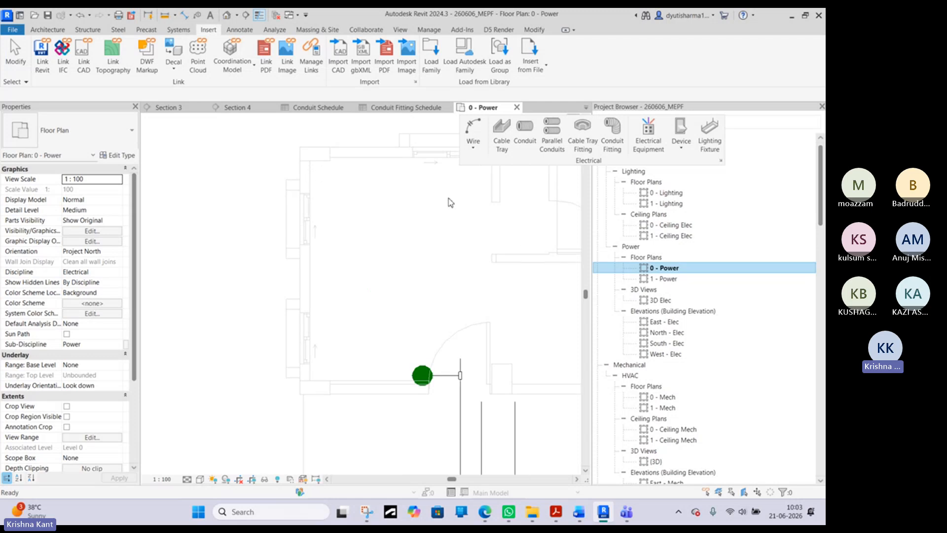
pyautogui.click(434, 213)
pyautogui.moveTo(487, 233); pyautogui.dragTo(480, 238, button='middle')
pyautogui.scroll(-4, 345, 224)
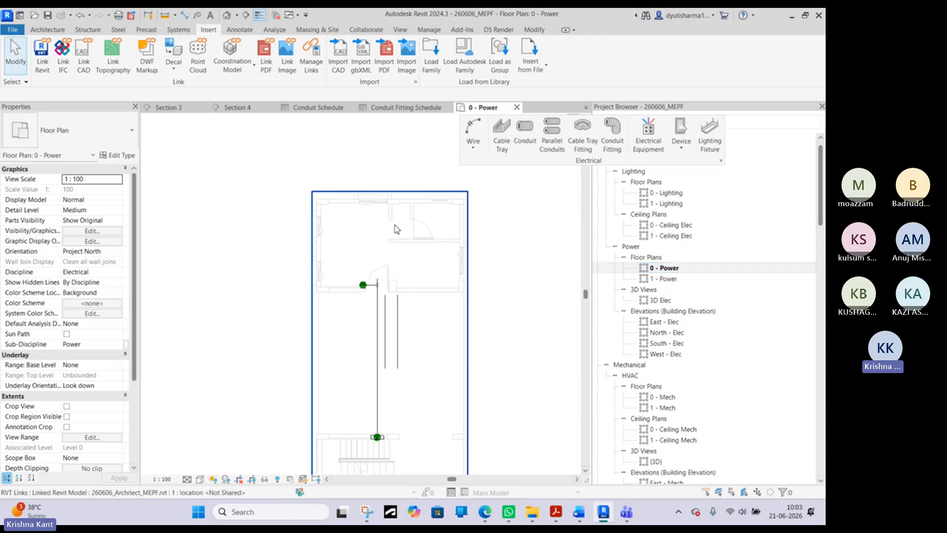
# - Select the electrical panelboard at the staircase wall and review the panelboard types available for it
pyautogui.scroll(3, 388, 444)
pyautogui.click(378, 438)
pyautogui.scroll(-4, 329, 332)
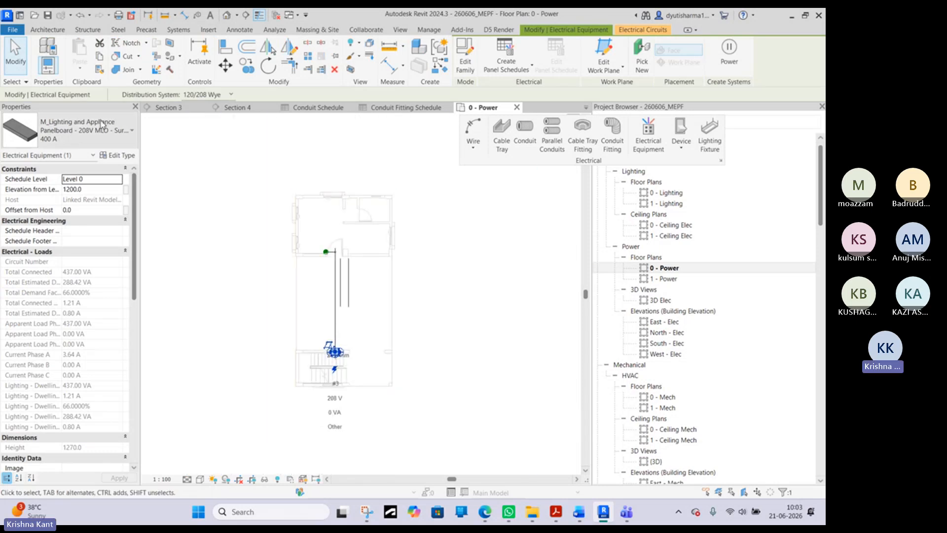
pyautogui.scroll(5, 335, 365)
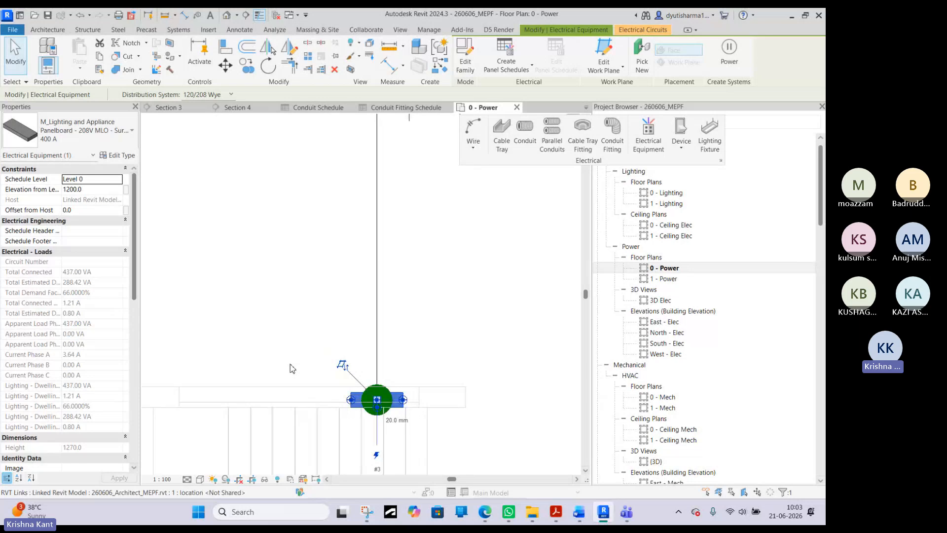
pyautogui.click(84, 131)
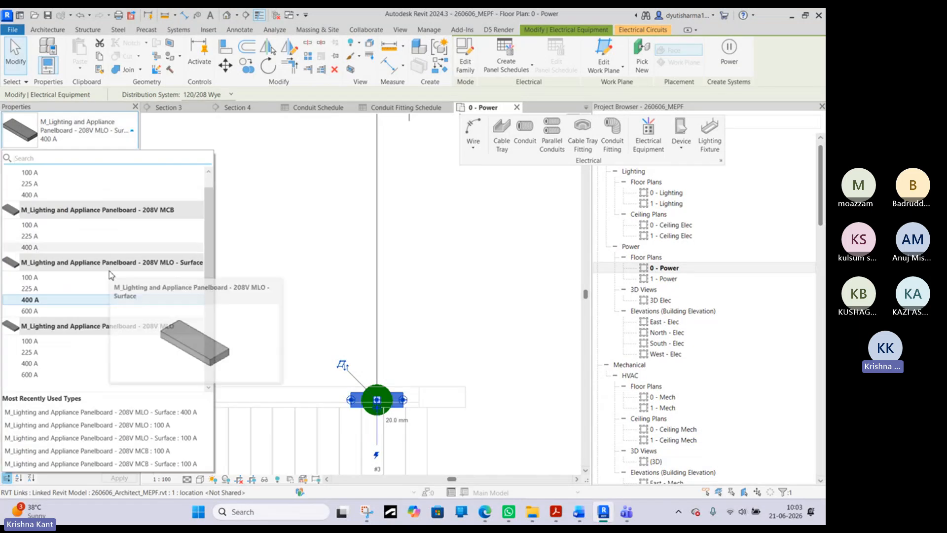
pyautogui.scroll(1, 112, 275)
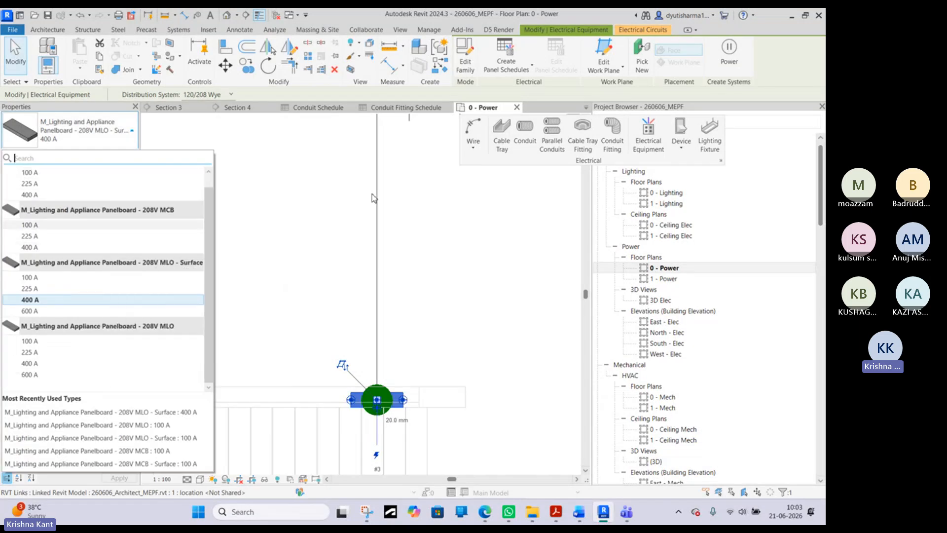
pyautogui.click(338, 220)
pyautogui.press('Escape')
pyautogui.scroll(-4, 338, 220)
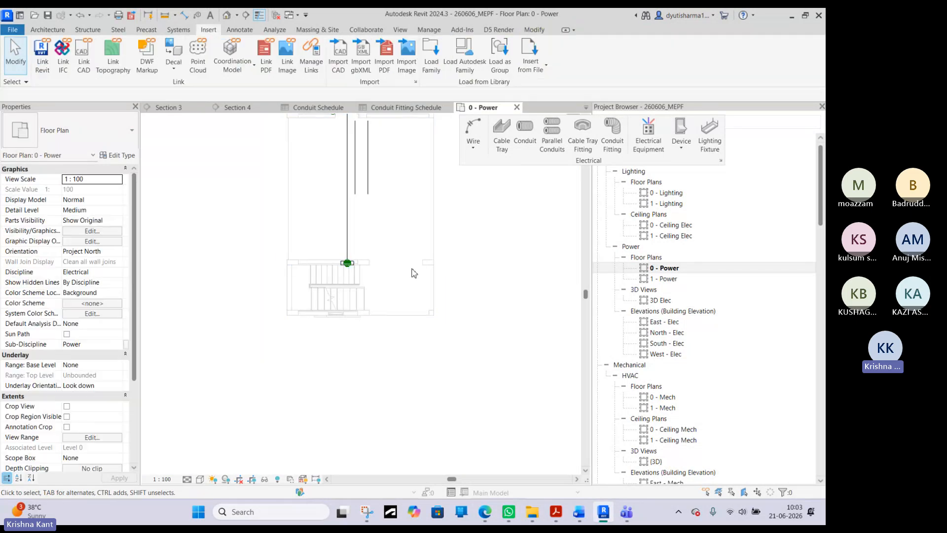
# - Check which distribution systems can be assigned to the panelboard at the staircase wall
pyautogui.scroll(3, 385, 203)
pyautogui.scroll(4, 344, 284)
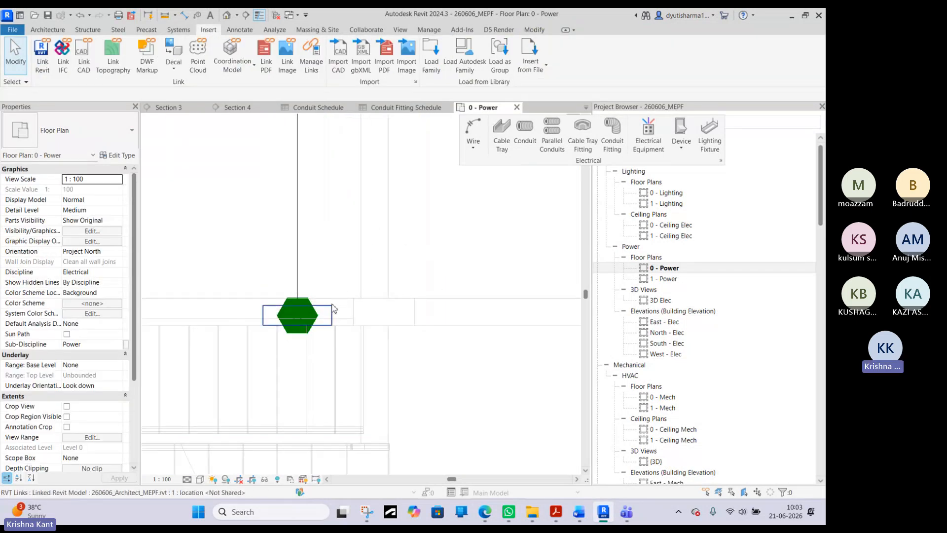
pyautogui.click(306, 312)
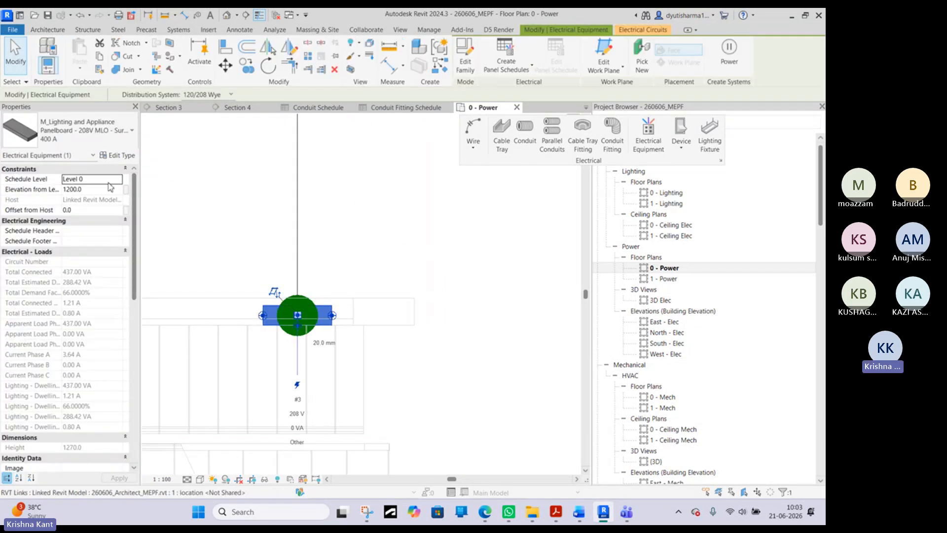
pyautogui.click(220, 95)
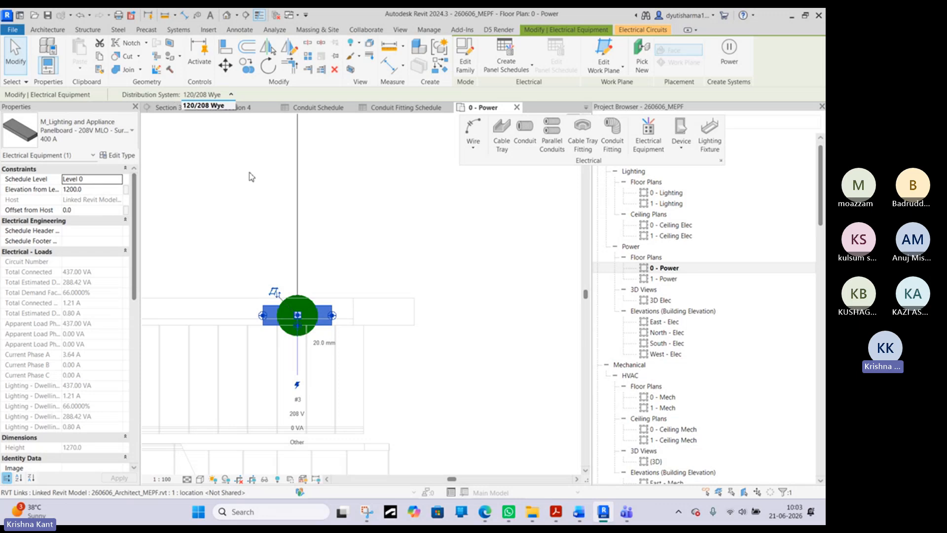
pyautogui.click(224, 151)
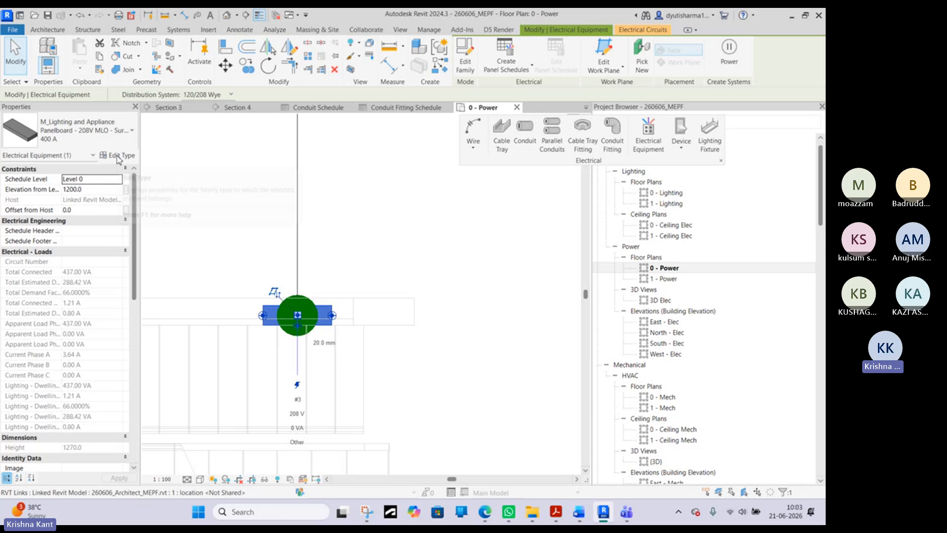
# - Open the Electrical Settings and review the defined distribution systems with their phases, configurations, wires and voltages
pyautogui.click(268, 175)
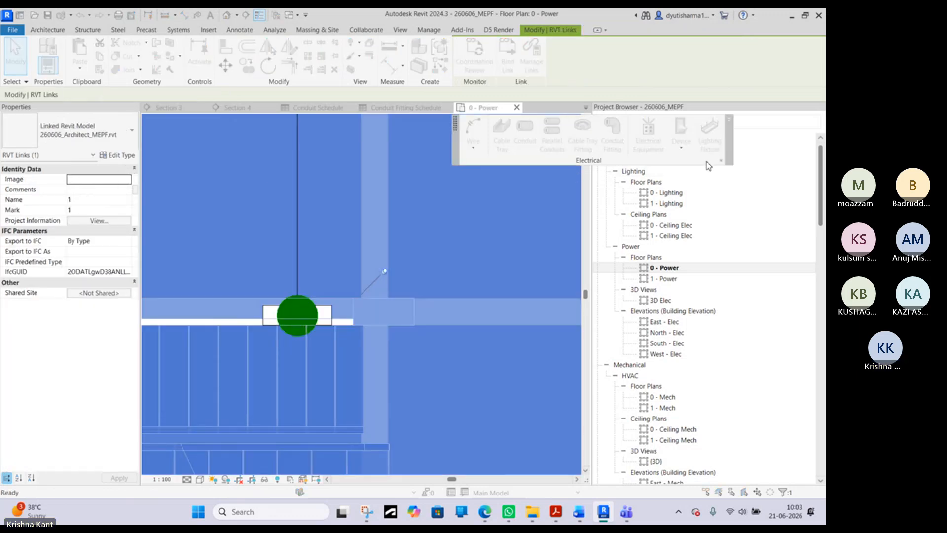
pyautogui.click(721, 163)
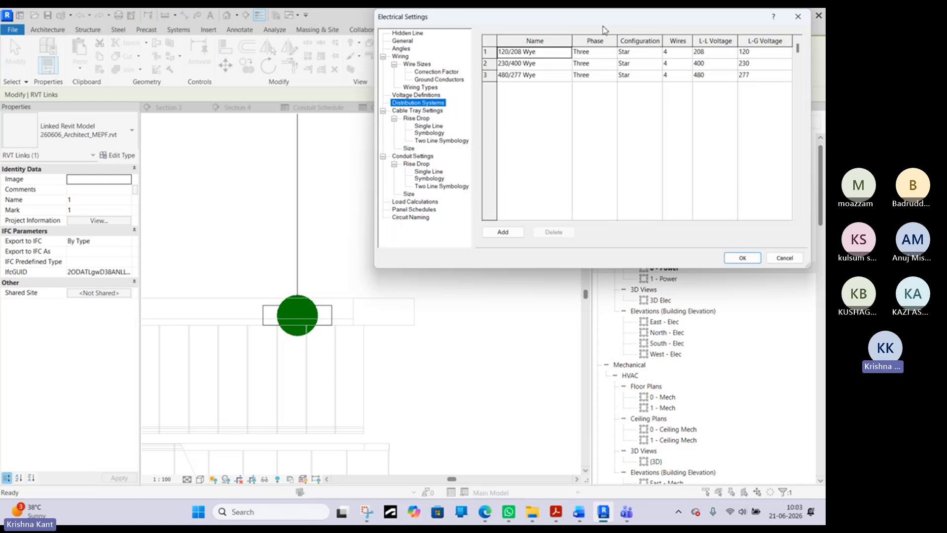
pyautogui.click(798, 16)
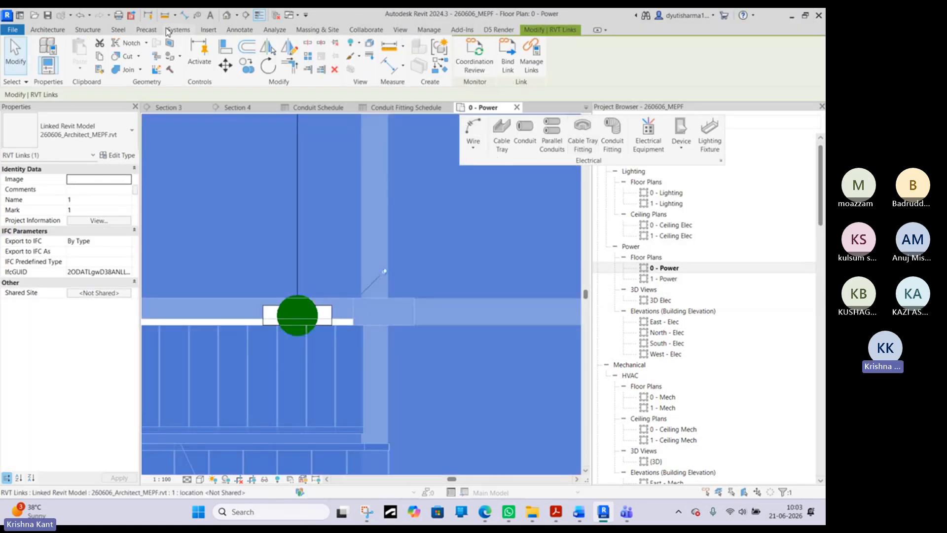
pyautogui.click(177, 30)
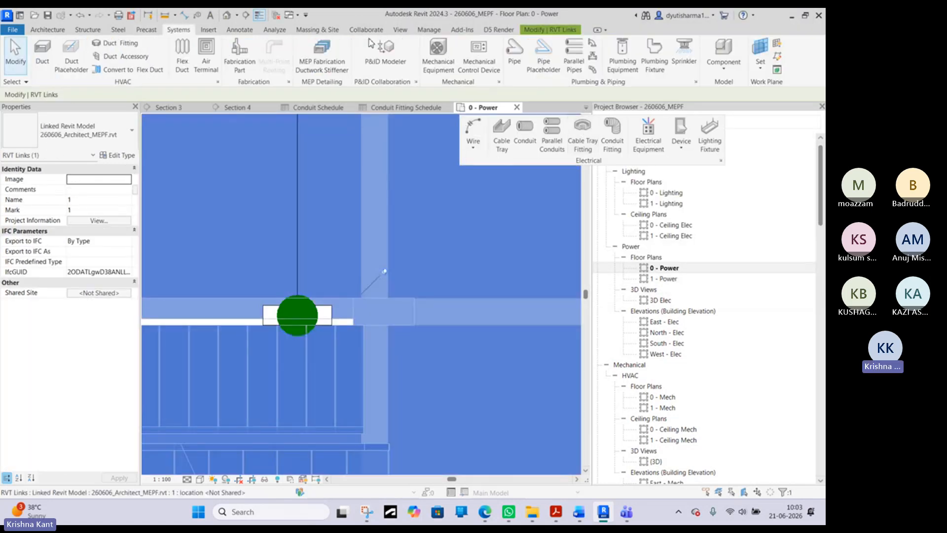
pyautogui.click(720, 162)
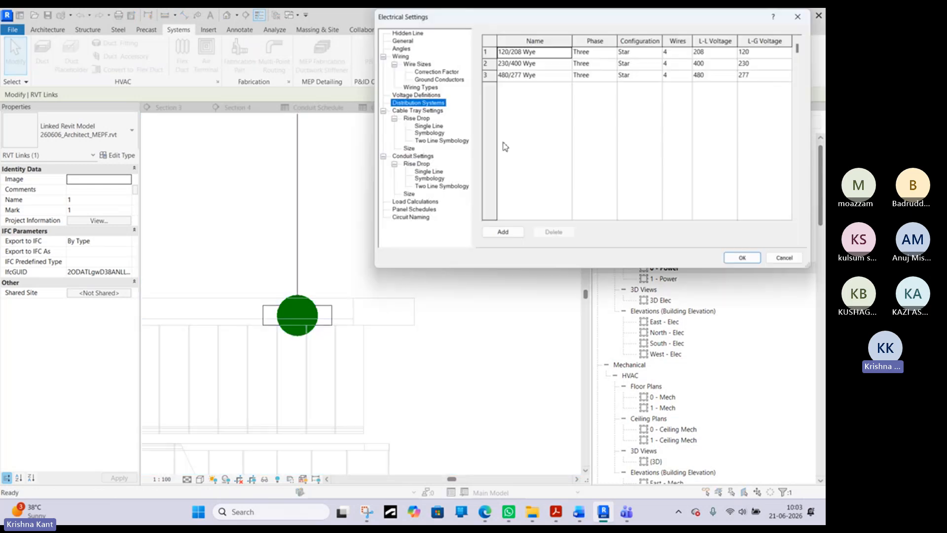
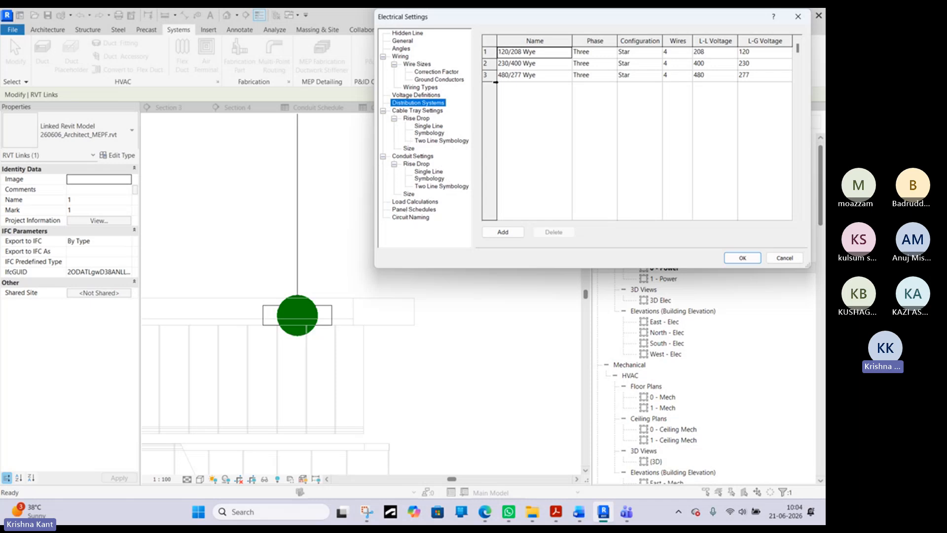
# - Review the wiring types, correction factors and cable tray symbology in the electrical settings, then close them without changes
pyautogui.click(423, 85)
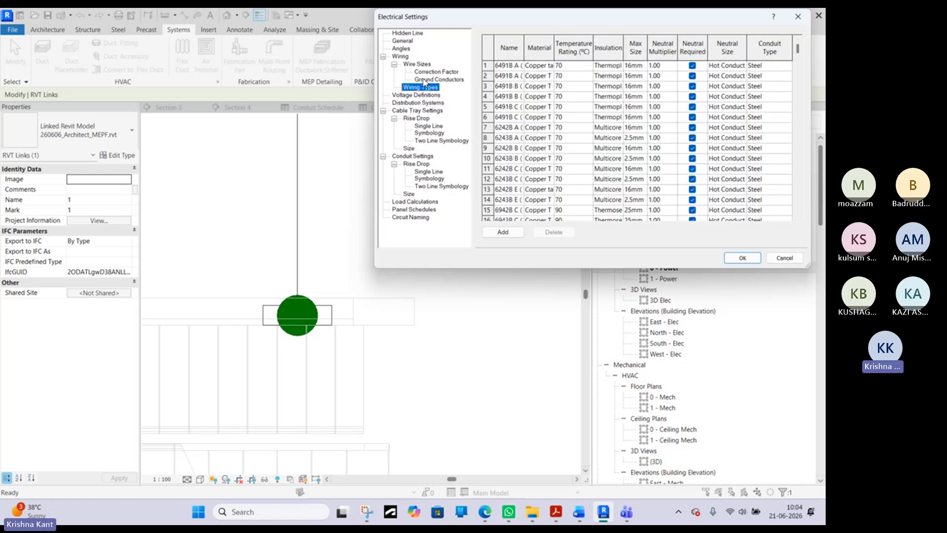
pyautogui.click(426, 80)
pyautogui.click(431, 73)
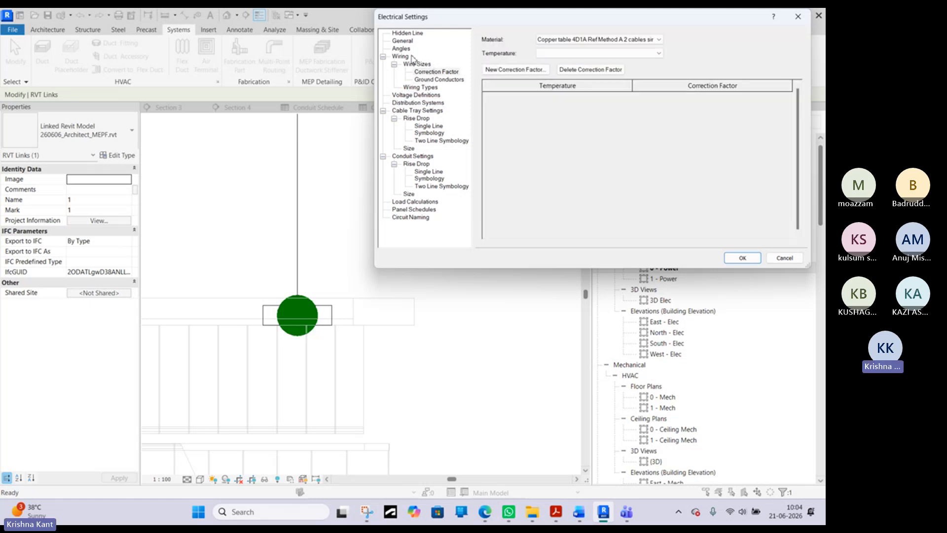
pyautogui.click(404, 104)
pyautogui.click(429, 135)
pyautogui.click(430, 141)
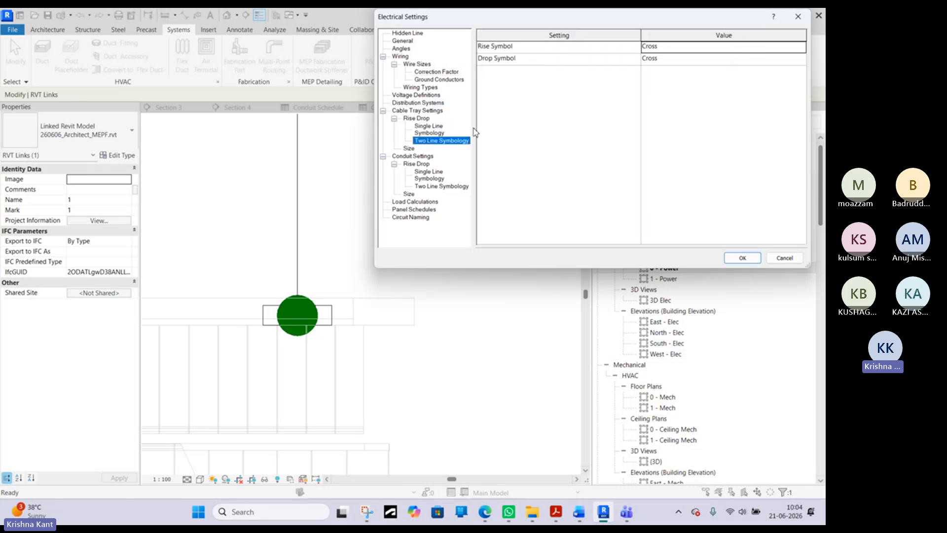
pyautogui.click(785, 258)
pyautogui.click(414, 209)
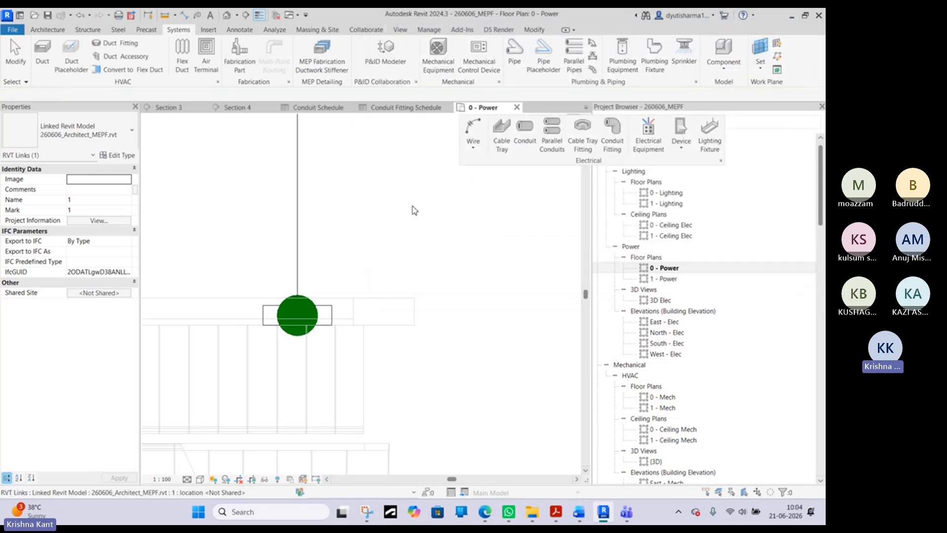
# - Look over the 0 - Power plan, the conduit and conduit fitting schedules, and Sections 3 and 4
pyautogui.scroll(-3, 414, 209)
pyautogui.scroll(-4, 415, 210)
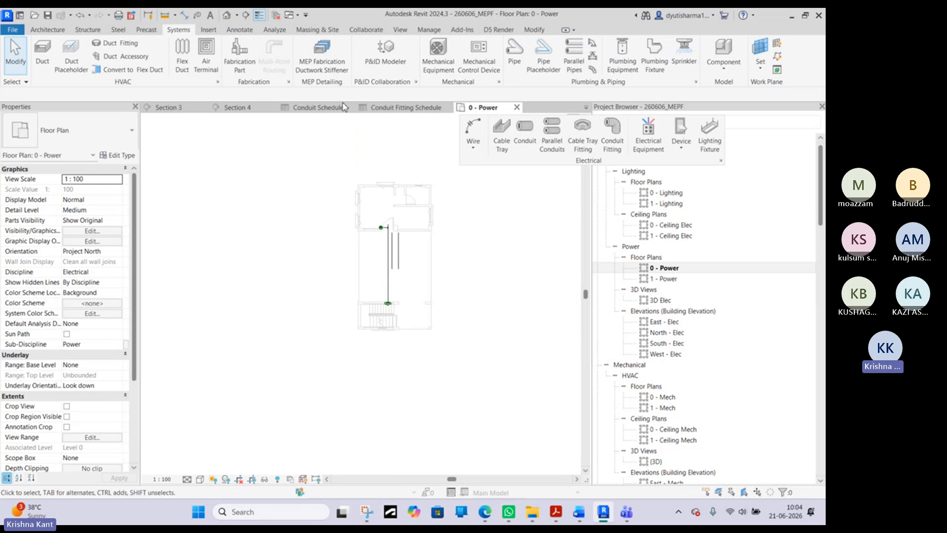
pyautogui.click(410, 107)
pyautogui.click(320, 107)
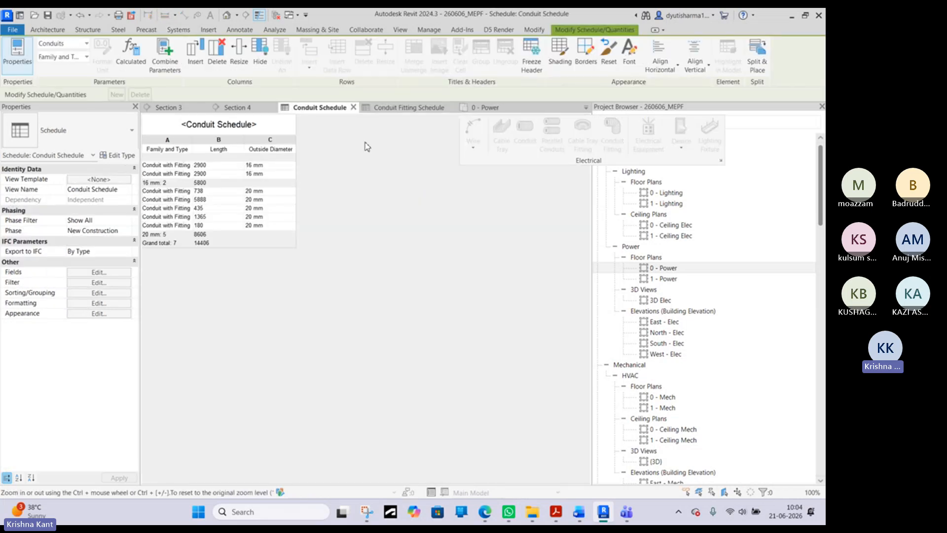
pyautogui.click(189, 106)
pyautogui.scroll(-3, 422, 269)
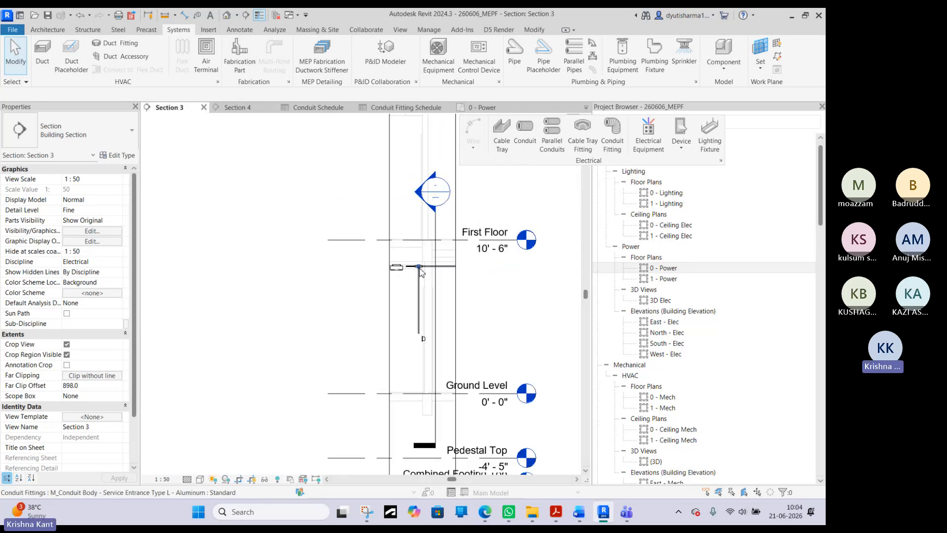
pyautogui.scroll(-5, 422, 270)
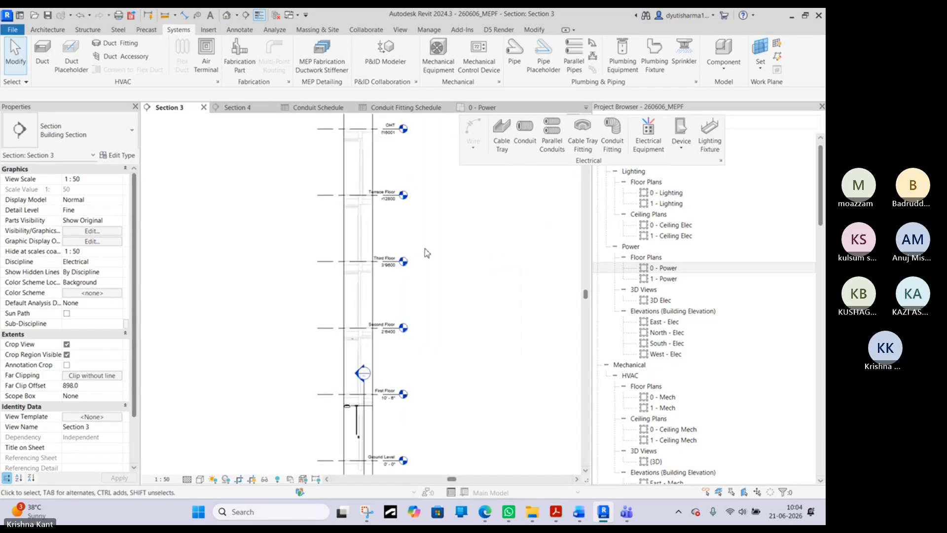
pyautogui.click(252, 108)
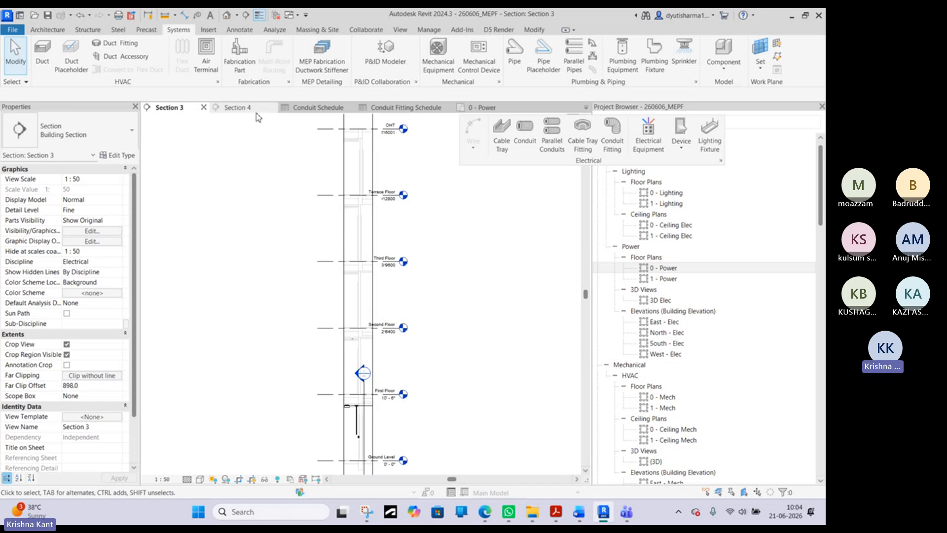
pyautogui.moveTo(401, 209); pyautogui.dragTo(386, 211, button='middle')
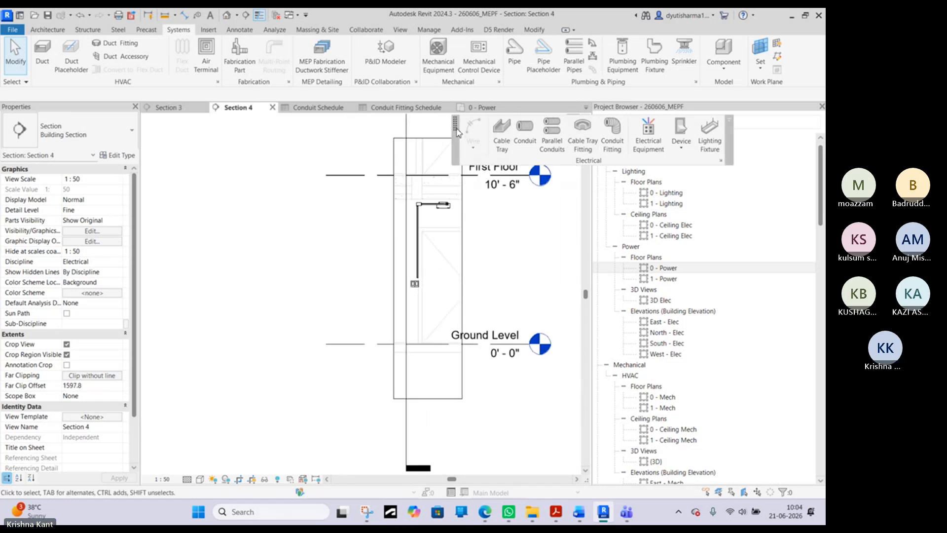
# - Dock the floating Electrical tools back into the ribbon and open the 0 - Mech floor plan around the sink and toilet
pyautogui.moveTo(458, 133); pyautogui.dragTo(536, 60)
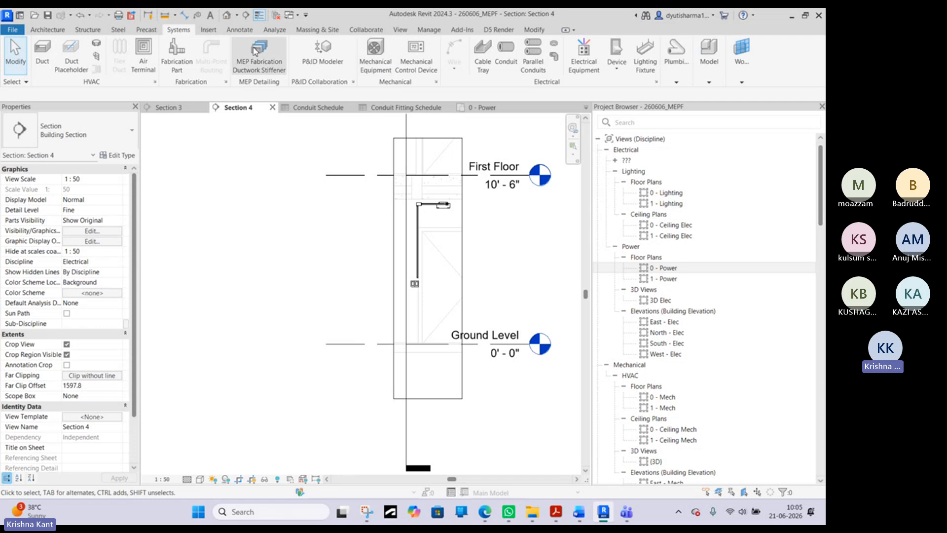
pyautogui.scroll(-5, 661, 291)
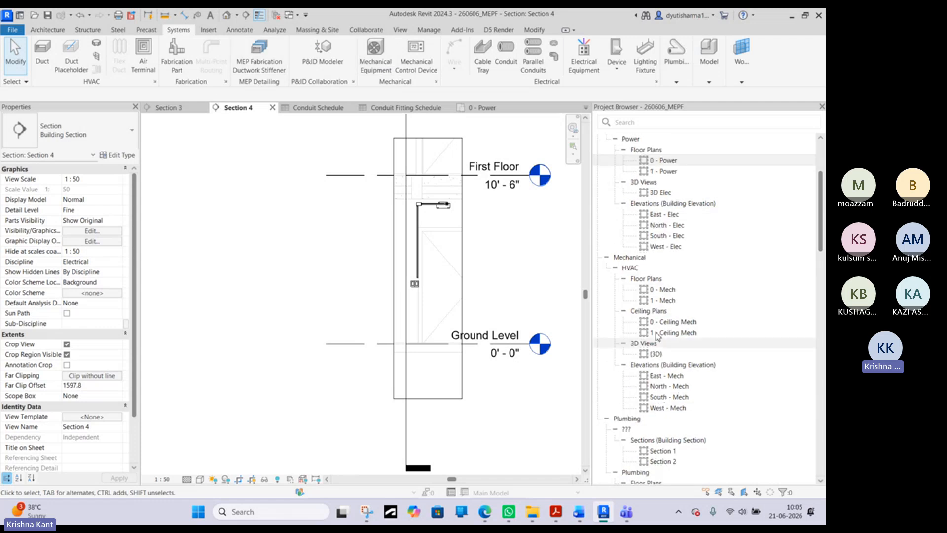
pyautogui.doubleClick(662, 290)
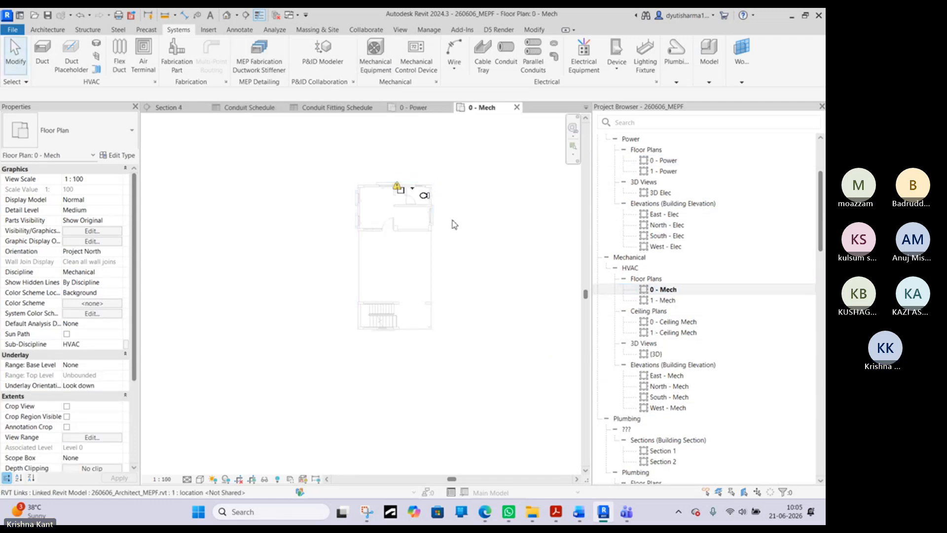
pyautogui.scroll(2, 434, 189)
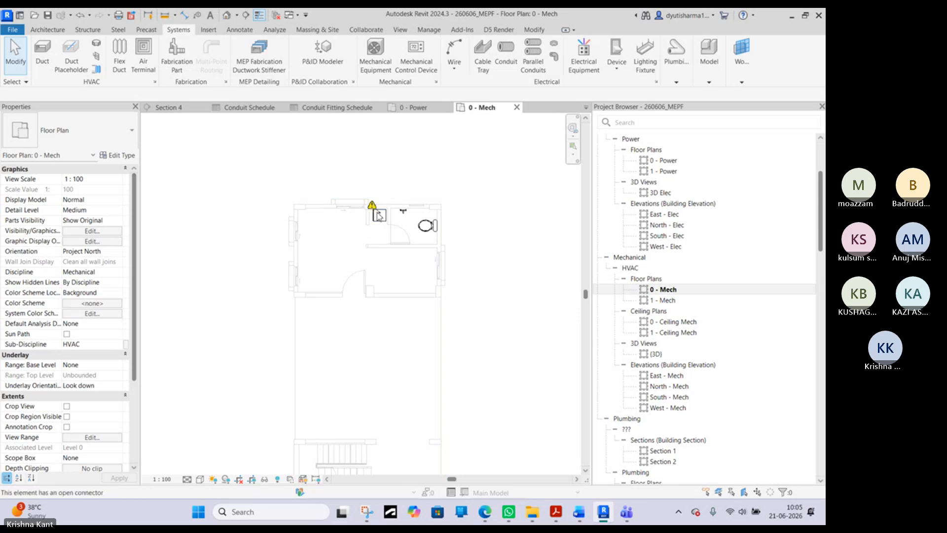
pyautogui.scroll(3, 392, 203)
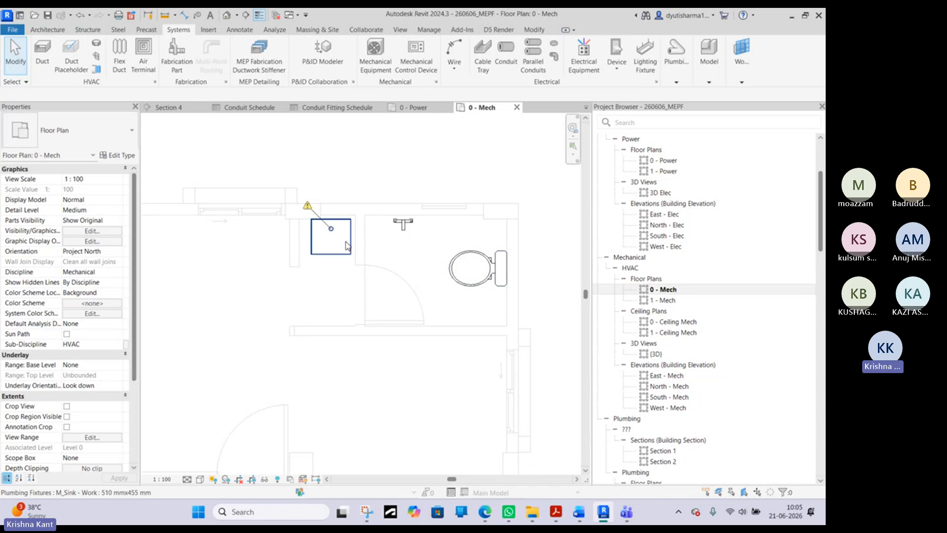
pyautogui.click(350, 244)
pyautogui.click(435, 159)
pyautogui.scroll(-1, 434, 159)
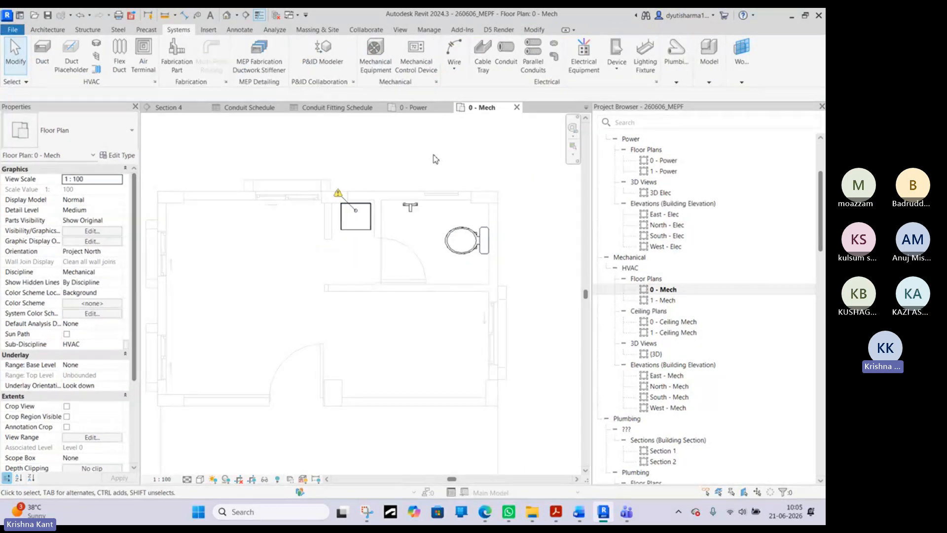
# - Hide the Plumbing Equipment category in the 0 - Mech floor plan's visibility overrides
pyautogui.press('v')
pyautogui.press('v')
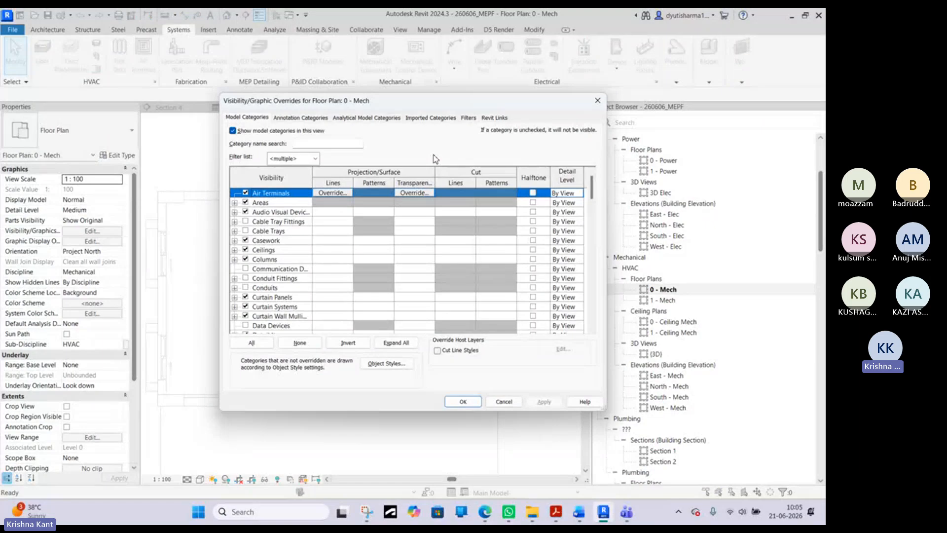
pyautogui.scroll(-1, 277, 301)
pyautogui.click(277, 300)
pyautogui.press('p')
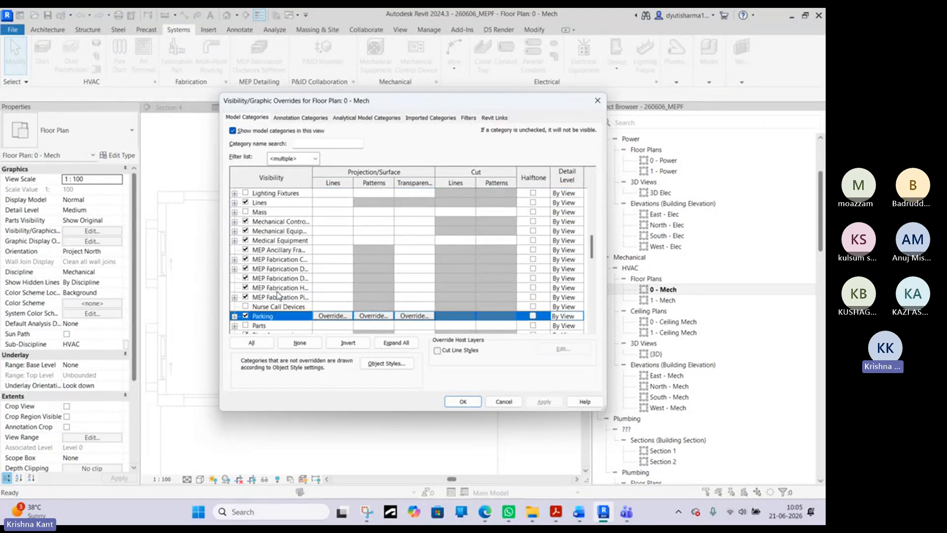
pyautogui.scroll(-2, 274, 303)
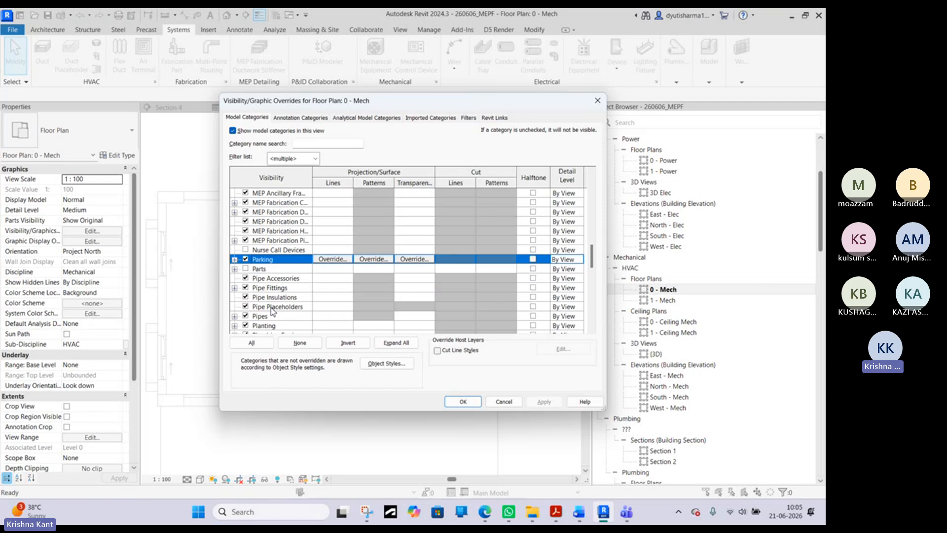
pyautogui.scroll(-2, 272, 309)
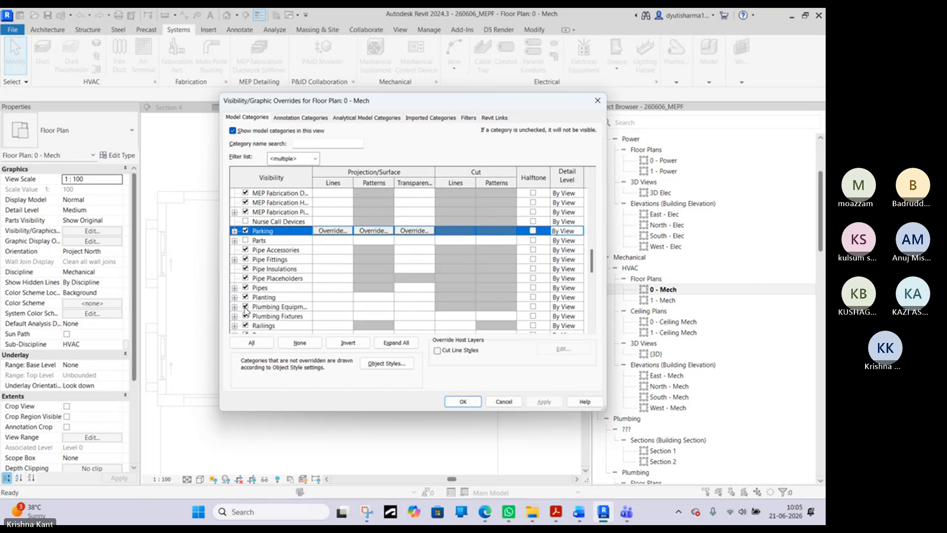
pyautogui.click(245, 308)
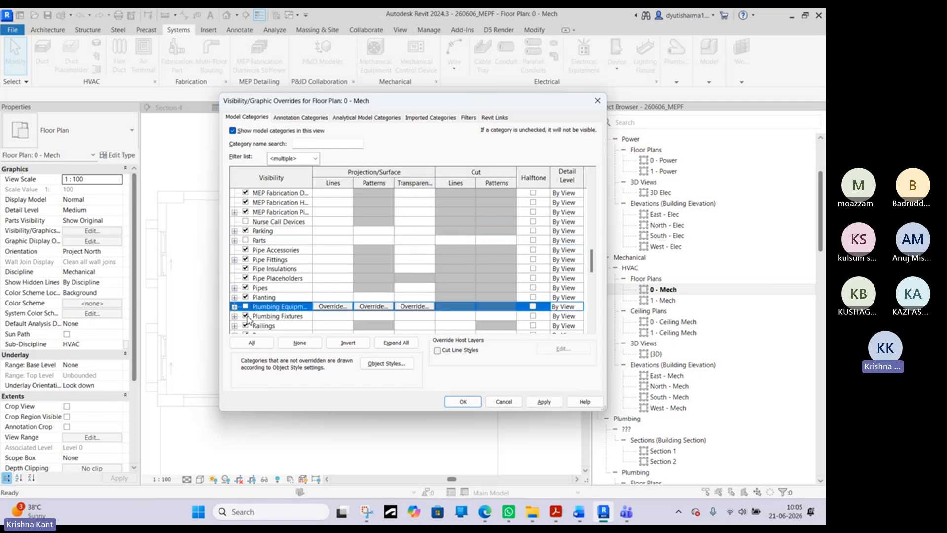
pyautogui.click(462, 401)
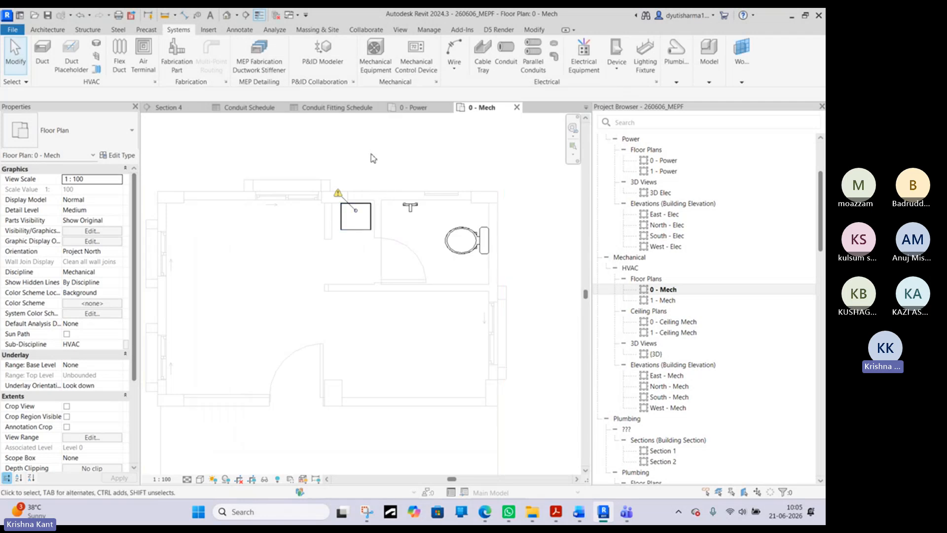
# - Hide the Plumbing Fixtures category in the 0 - Mech floor plan's visibility overrides
pyautogui.press('v')
pyautogui.press('g')
pyautogui.scroll(-6, 270, 273)
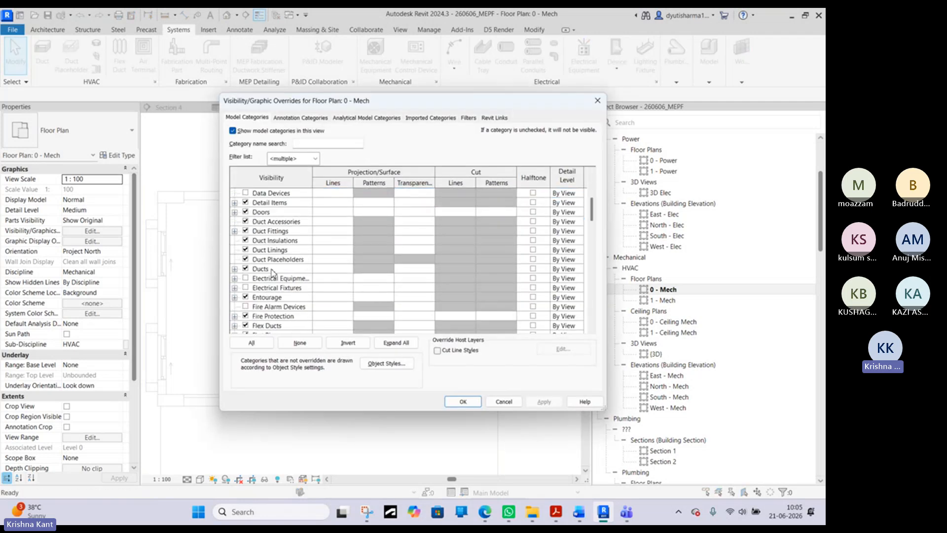
pyautogui.press('p')
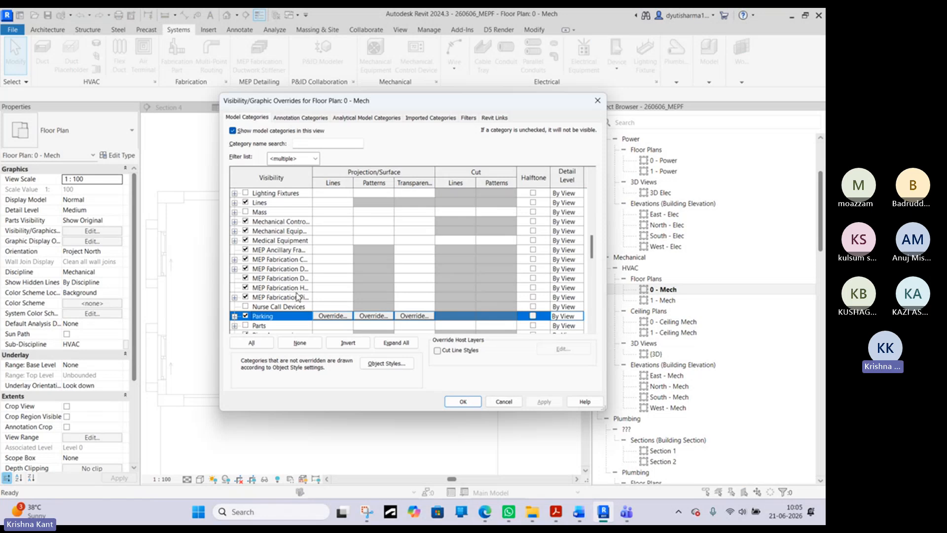
pyautogui.scroll(-3, 296, 298)
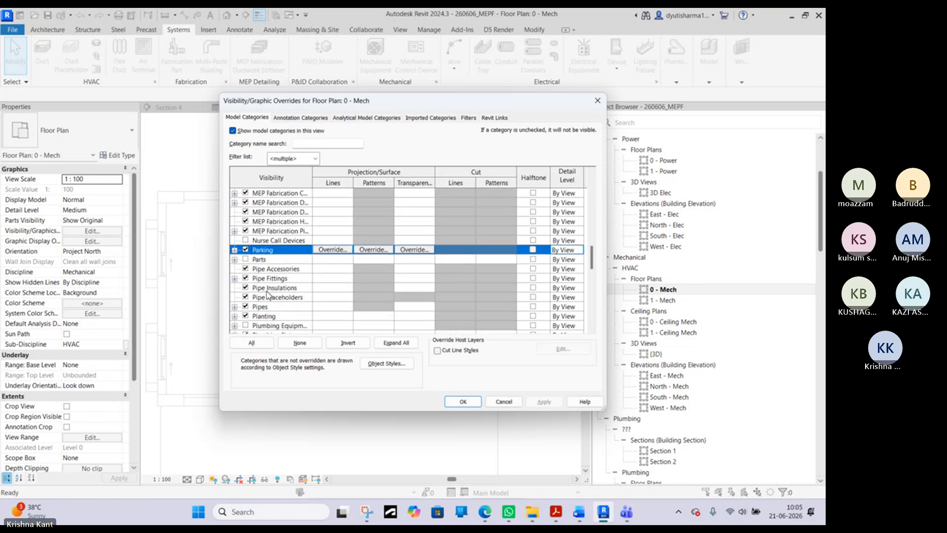
pyautogui.moveTo(402, 106); pyautogui.dragTo(371, 152)
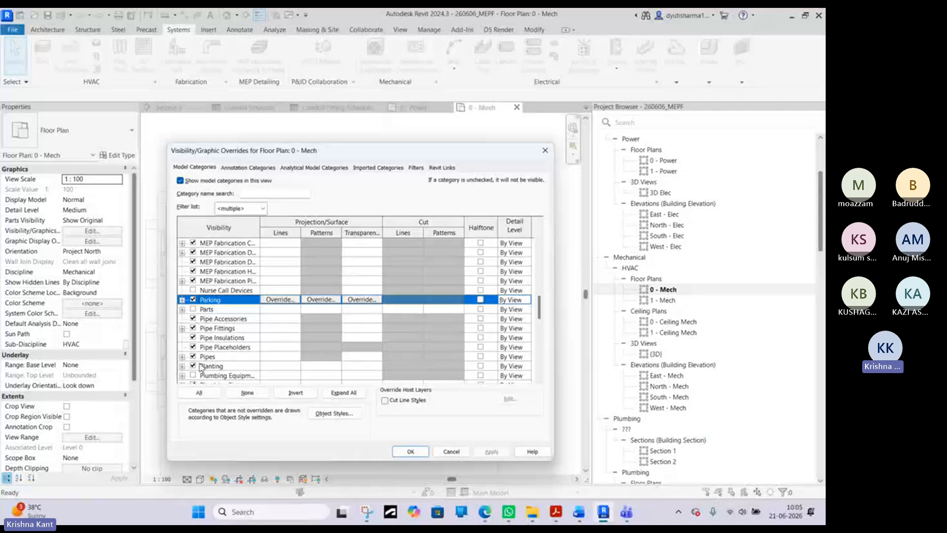
pyautogui.scroll(-1, 201, 367)
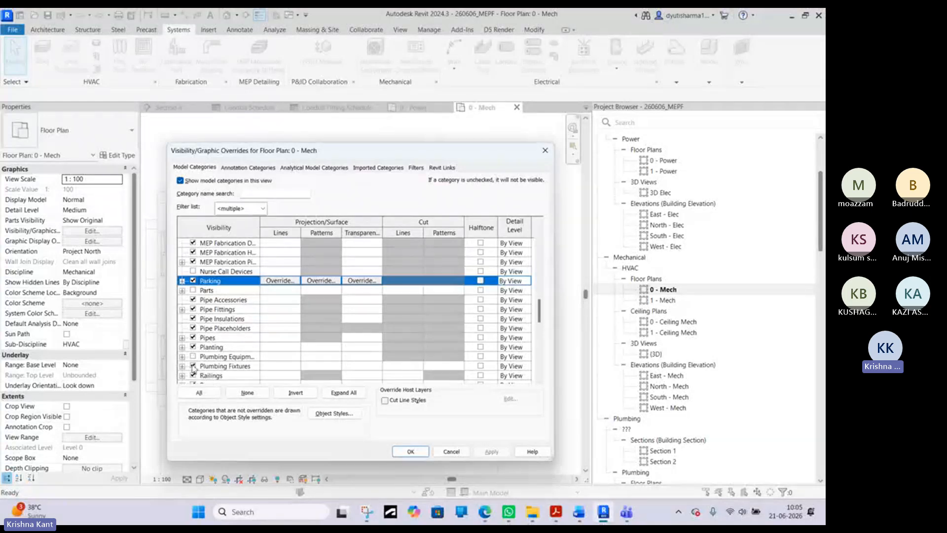
pyautogui.click(194, 367)
pyautogui.click(410, 451)
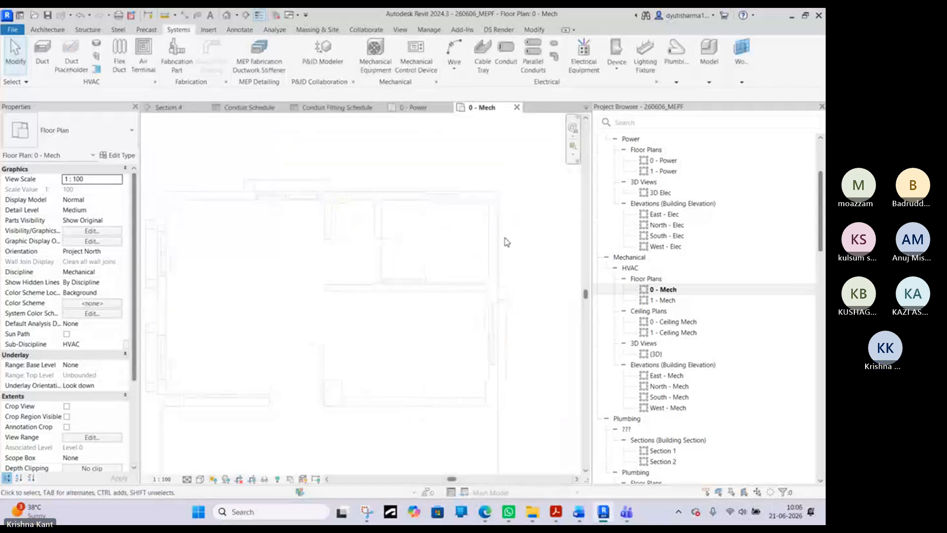
# - Place a VAV Unit - Parallel Fan Powered, Size 2 - 150mm Inlet, below the lower-left room and rotate its outlet toward that room
pyautogui.scroll(-2, 504, 239)
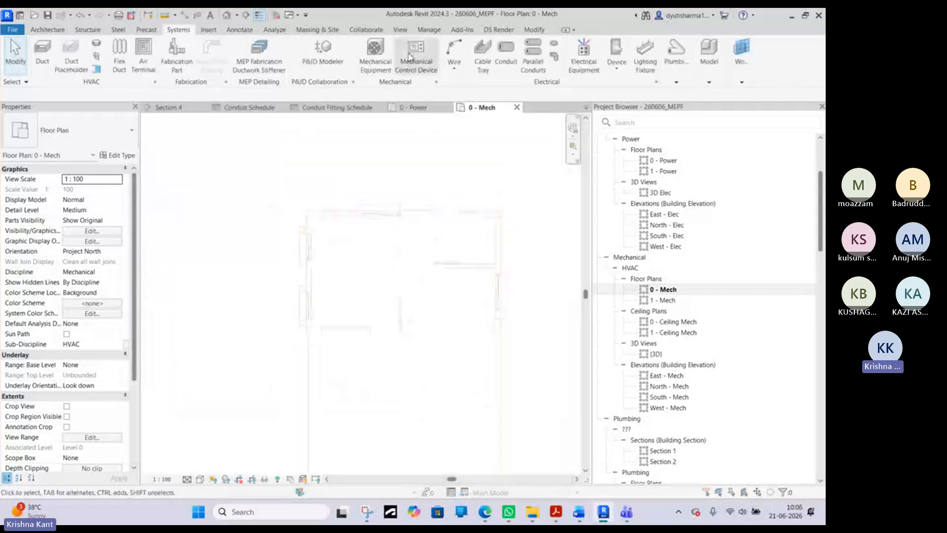
pyautogui.click(379, 61)
pyautogui.click(132, 130)
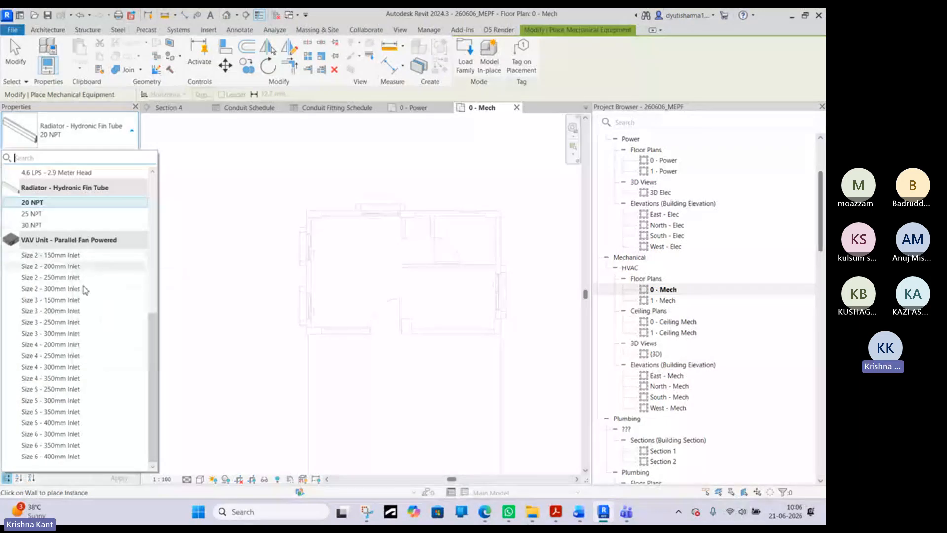
pyautogui.click(74, 256)
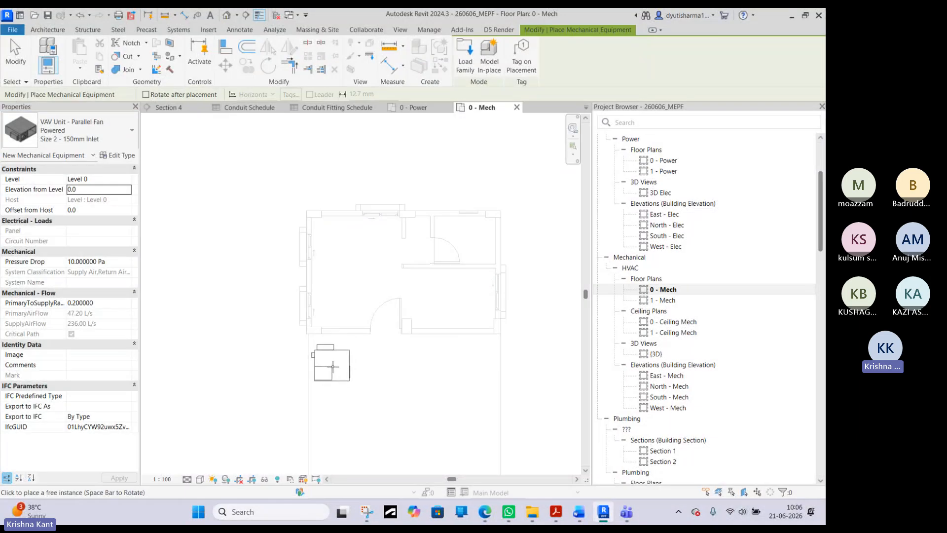
pyautogui.click(333, 367)
pyautogui.rightClick(223, 314)
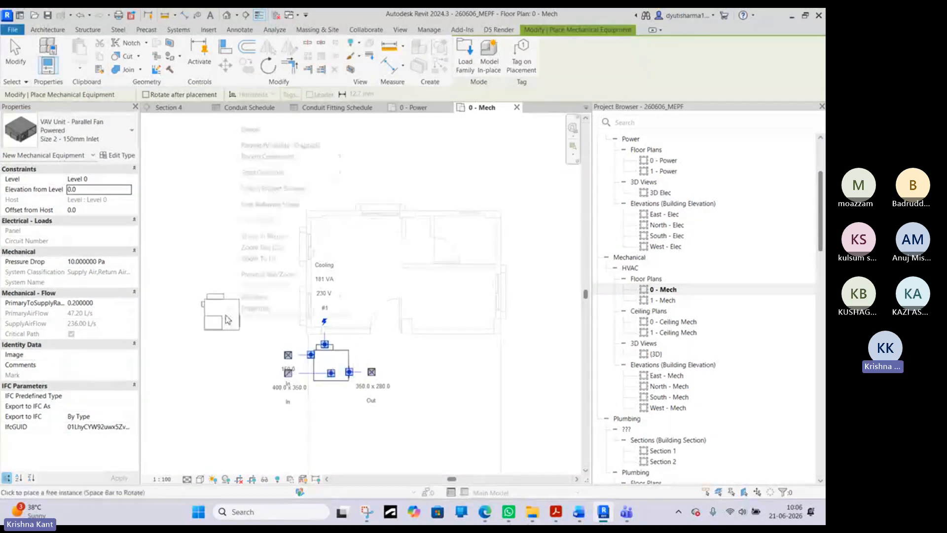
pyautogui.click(251, 129)
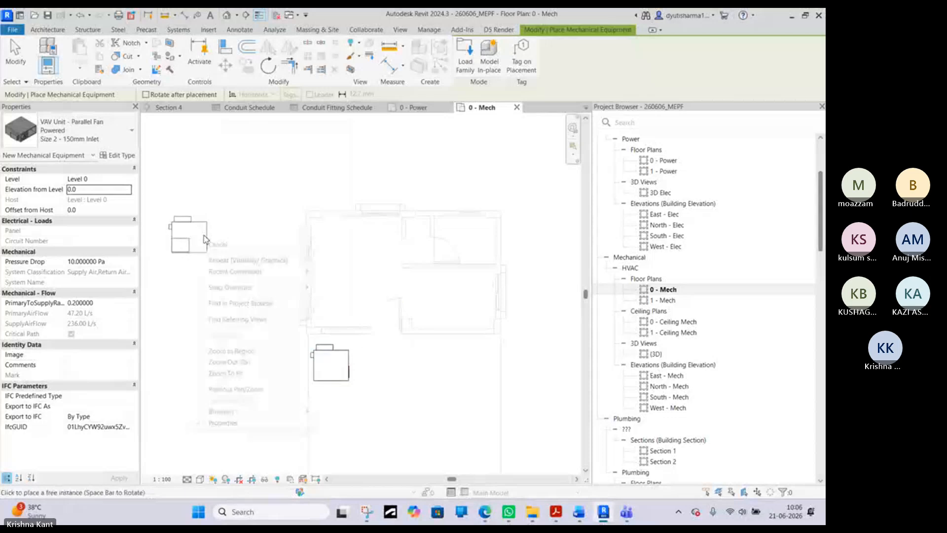
pyautogui.click(328, 367)
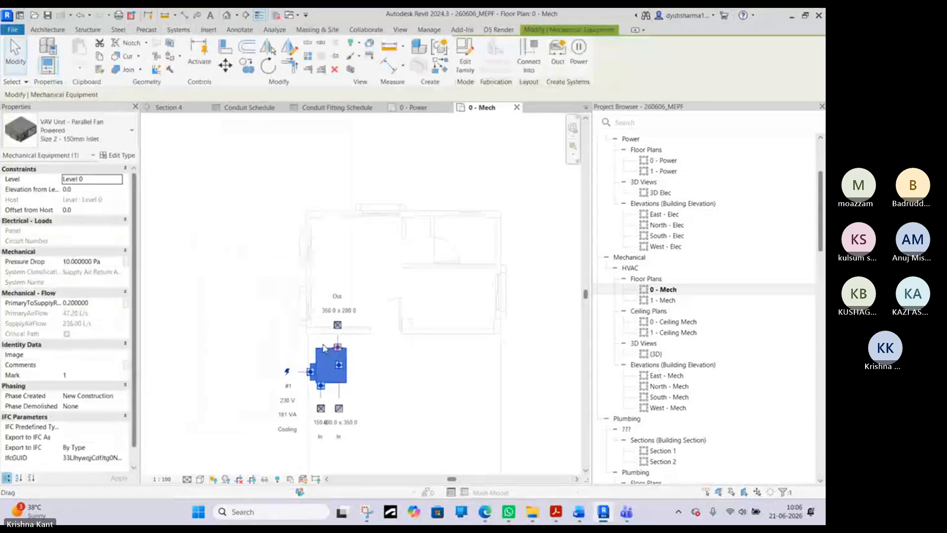
pyautogui.scroll(4, 338, 345)
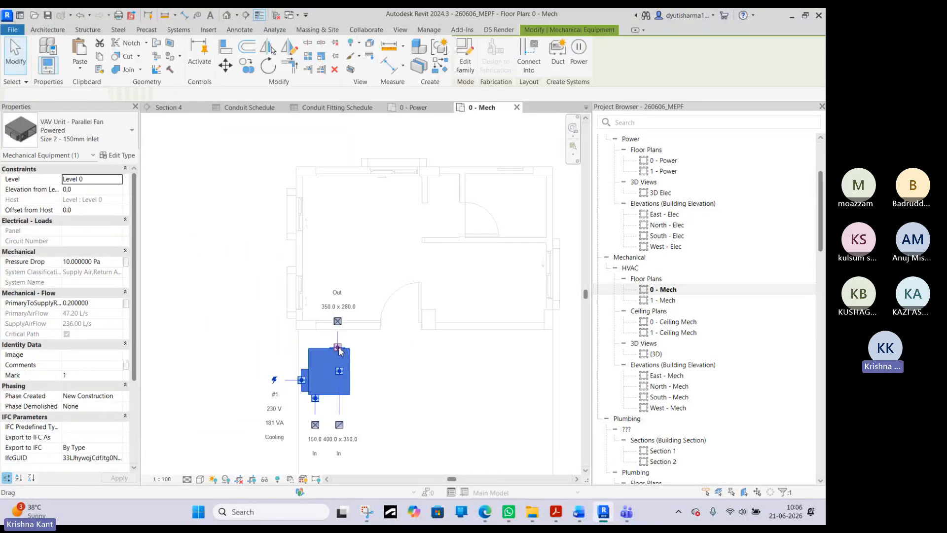
# - Examine the VAV unit's outlet connector options and the size types available for the unit
pyautogui.rightClick(338, 316)
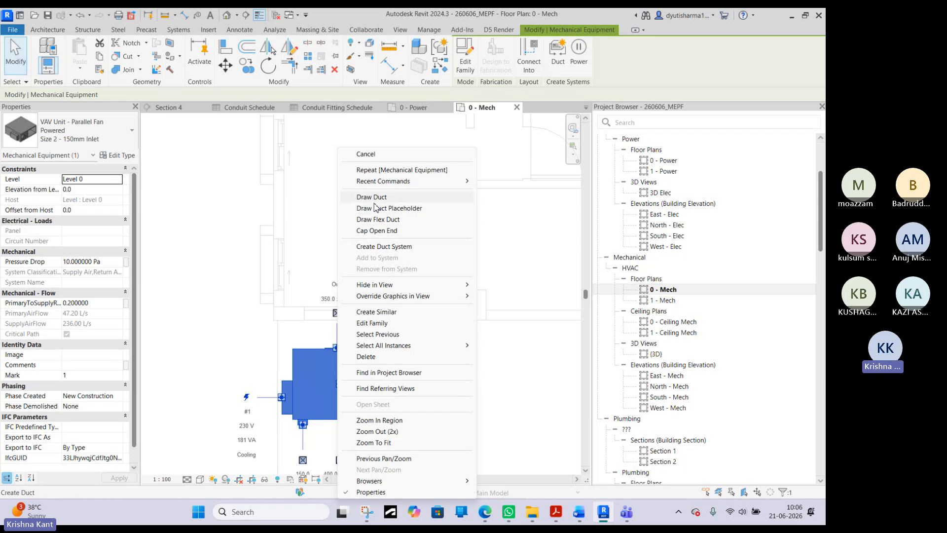
pyautogui.click(233, 287)
pyautogui.scroll(-3, 267, 314)
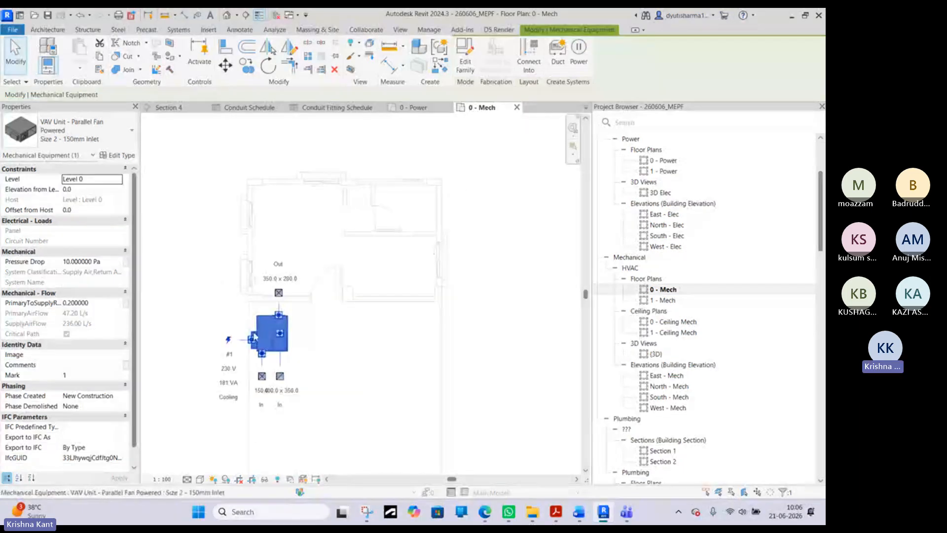
pyautogui.click(75, 130)
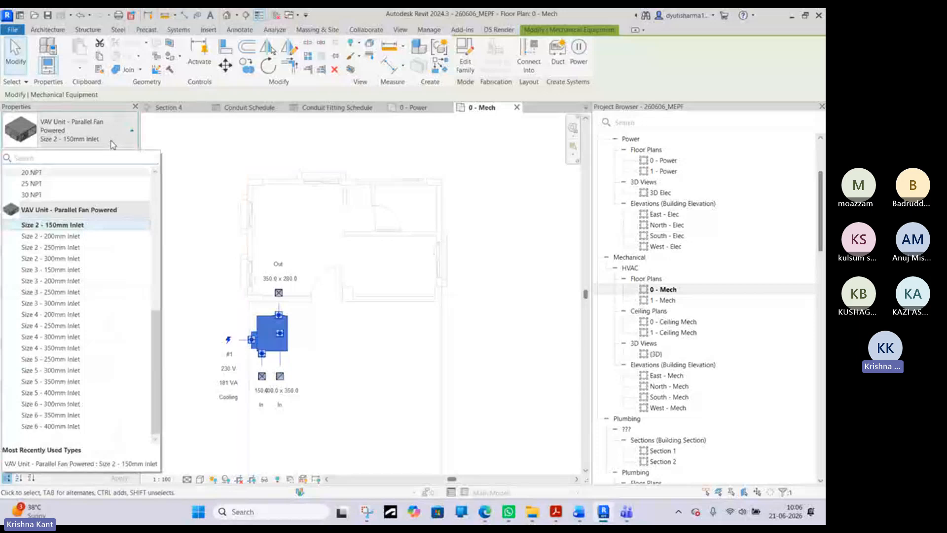
pyautogui.click(219, 281)
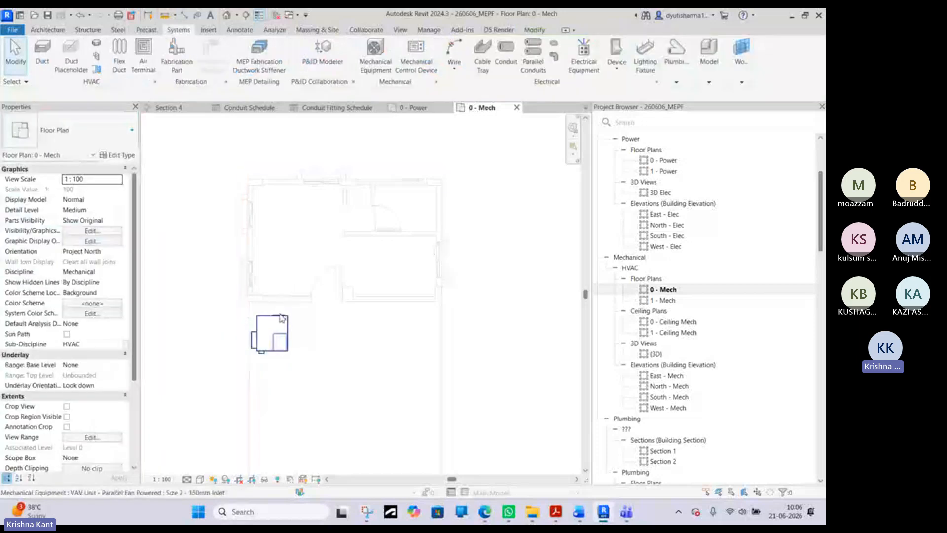
# - Draw a 350 x 280 mm rectangular supply duct from the VAV unit's outlet straight up into the lower-left room
pyautogui.click(258, 321)
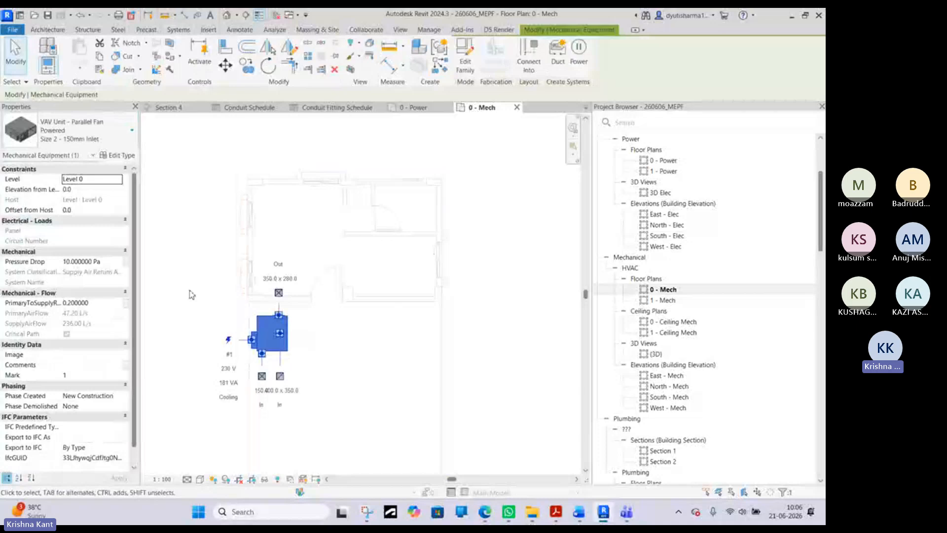
pyautogui.scroll(4, 267, 324)
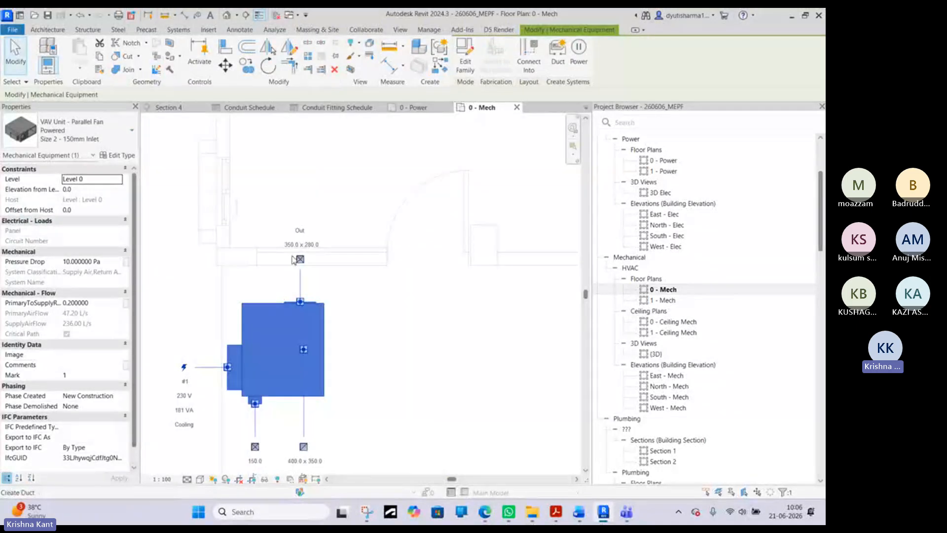
pyautogui.scroll(-3, 323, 264)
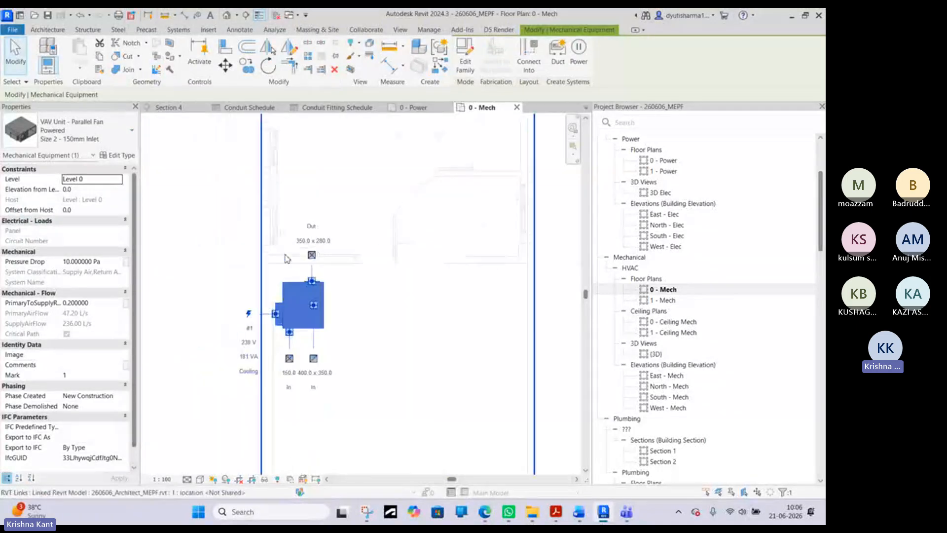
pyautogui.rightClick(321, 269)
pyautogui.click(351, 196)
pyautogui.rightClick(312, 197)
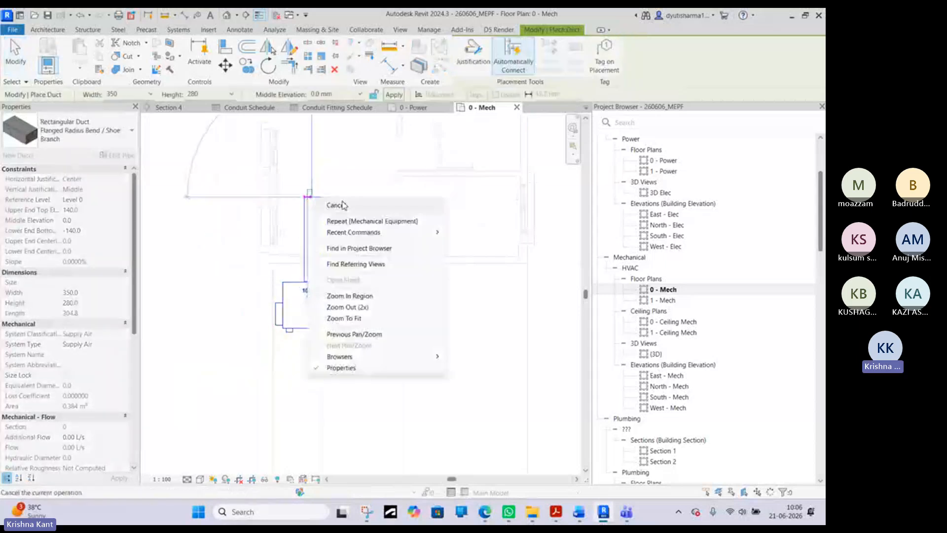
pyautogui.click(342, 206)
pyautogui.rightClick(324, 304)
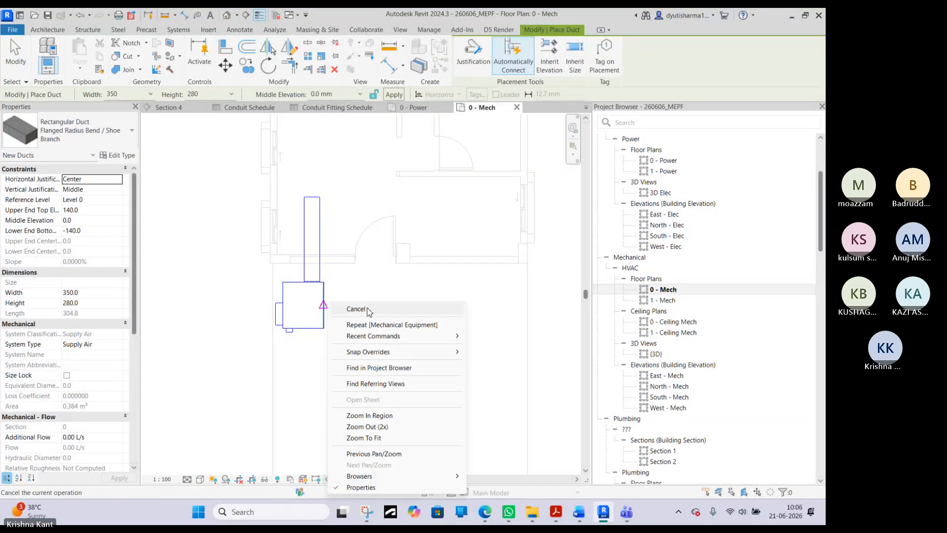
pyautogui.click(348, 309)
# - Draw a 400 x 350 mm return air duct placeholder about 2400 mm long straight down from the VAV unit's rectangular inlet
pyautogui.click(315, 316)
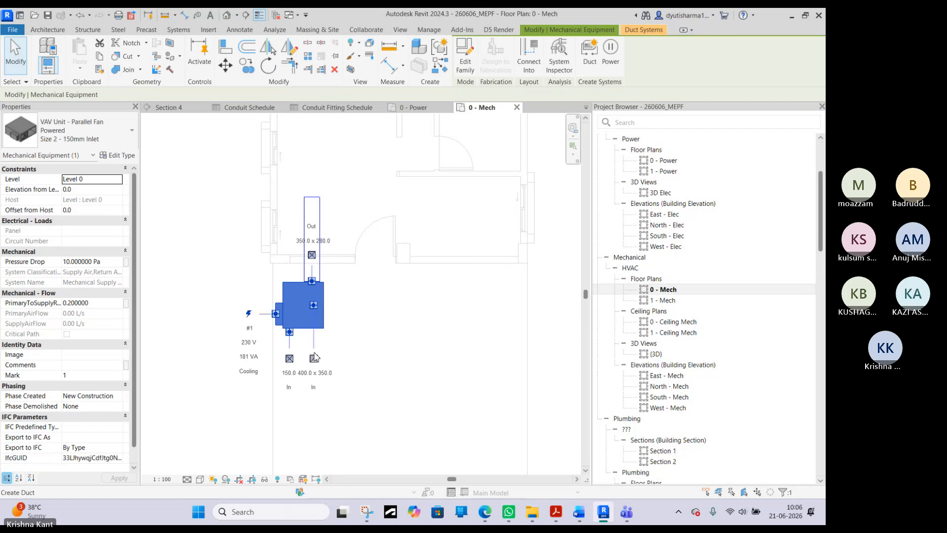
pyautogui.rightClick(312, 306)
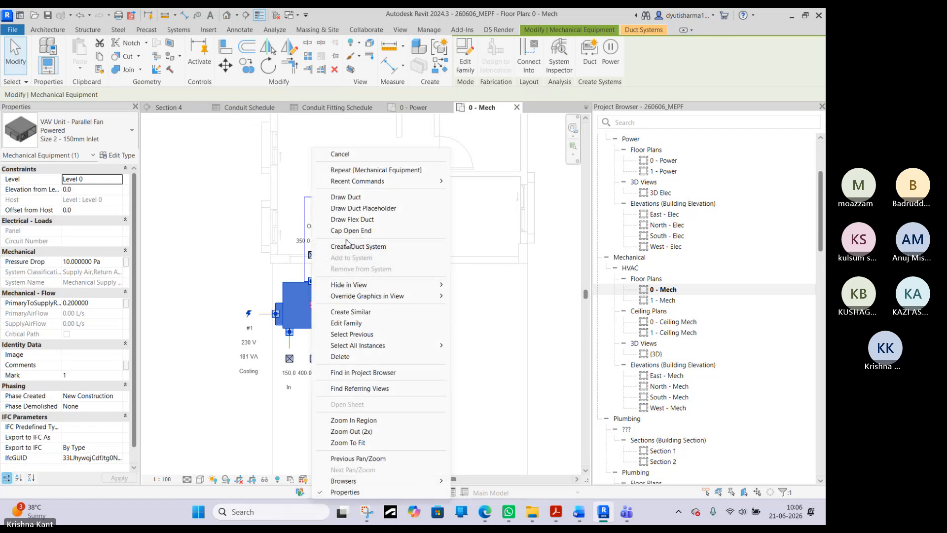
pyautogui.click(349, 208)
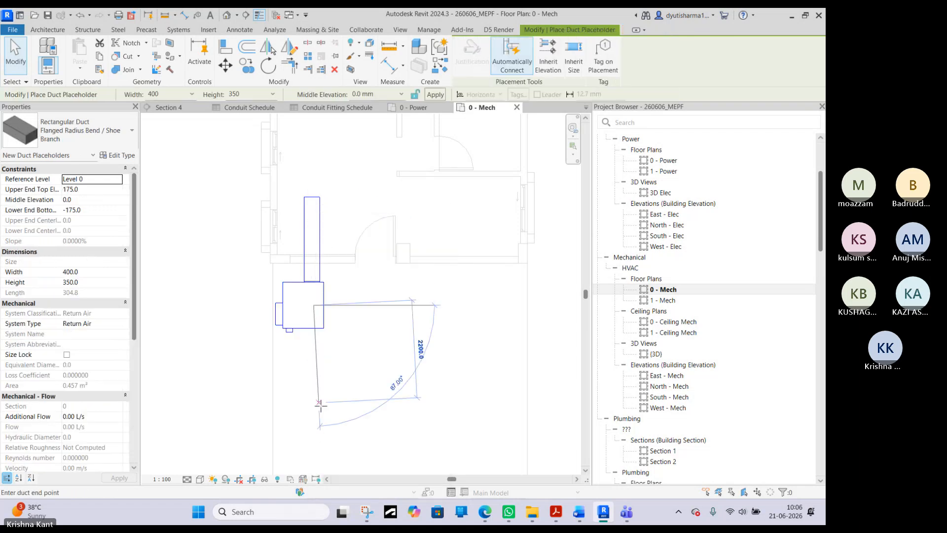
pyautogui.click(313, 411)
pyautogui.rightClick(384, 411)
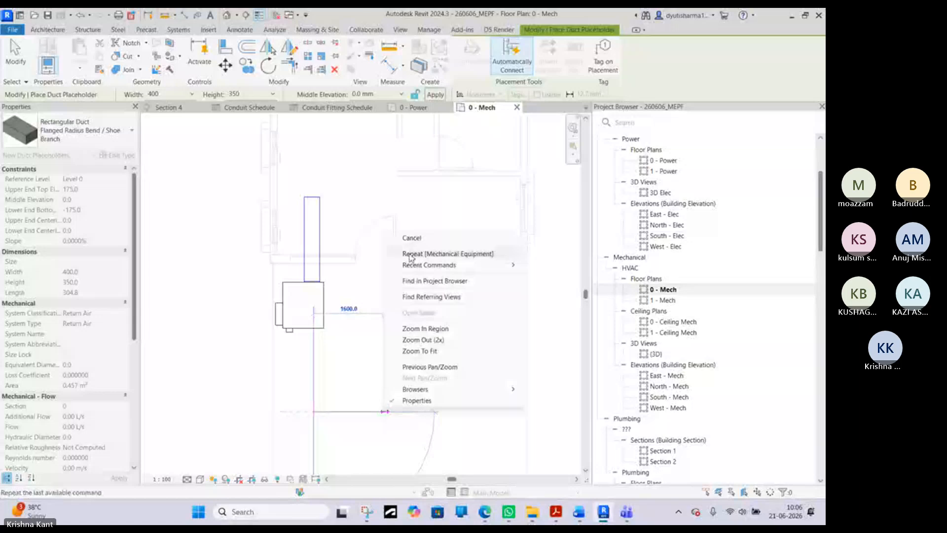
pyautogui.press('Escape')
pyautogui.rightClick(389, 280)
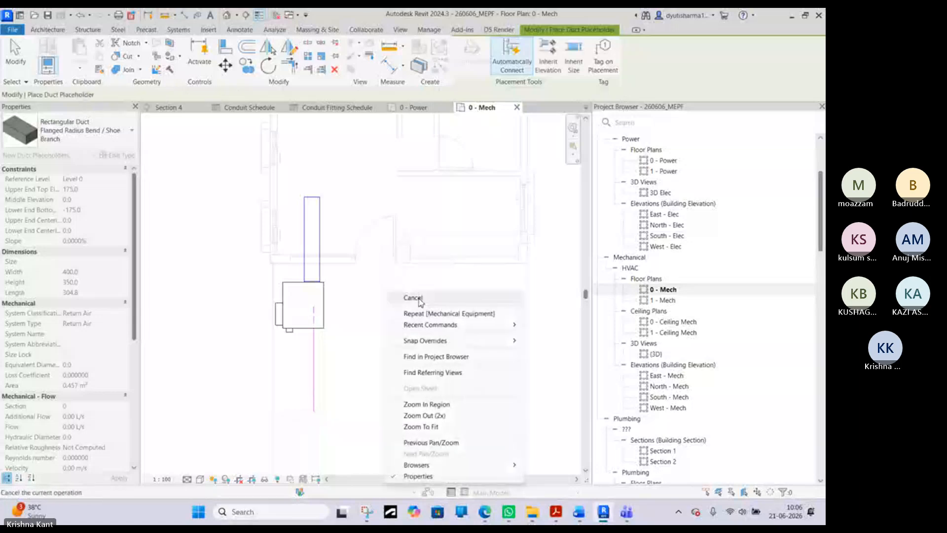
pyautogui.click(413, 298)
# - Set the plan's detail level to Fine and draw a 150 mm round duct straight down from the VAV unit's round inlet
pyautogui.click(200, 479)
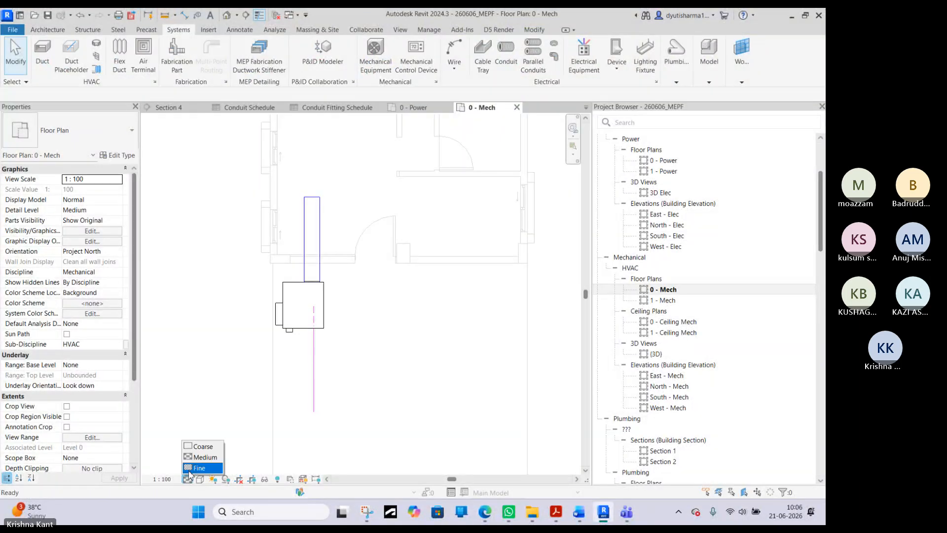
pyautogui.click(197, 469)
pyautogui.click(306, 330)
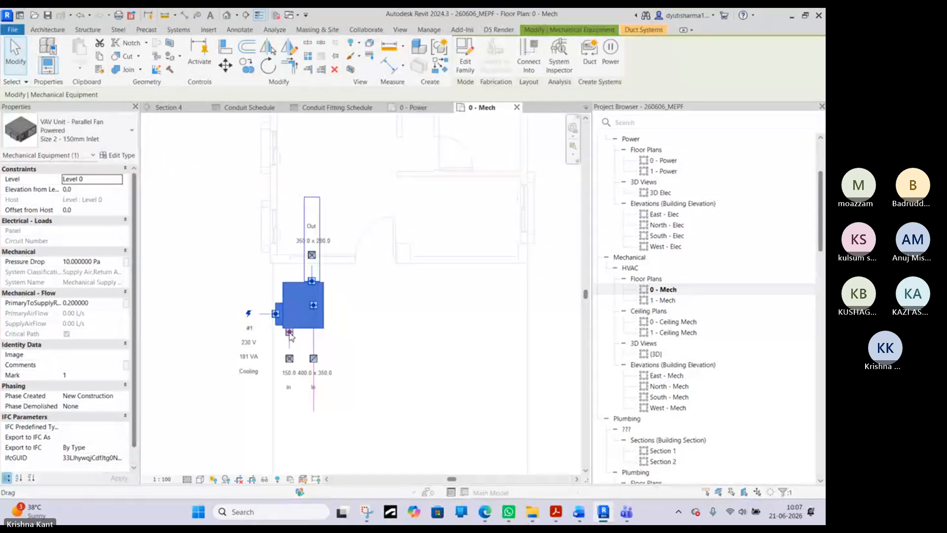
pyautogui.rightClick(290, 335)
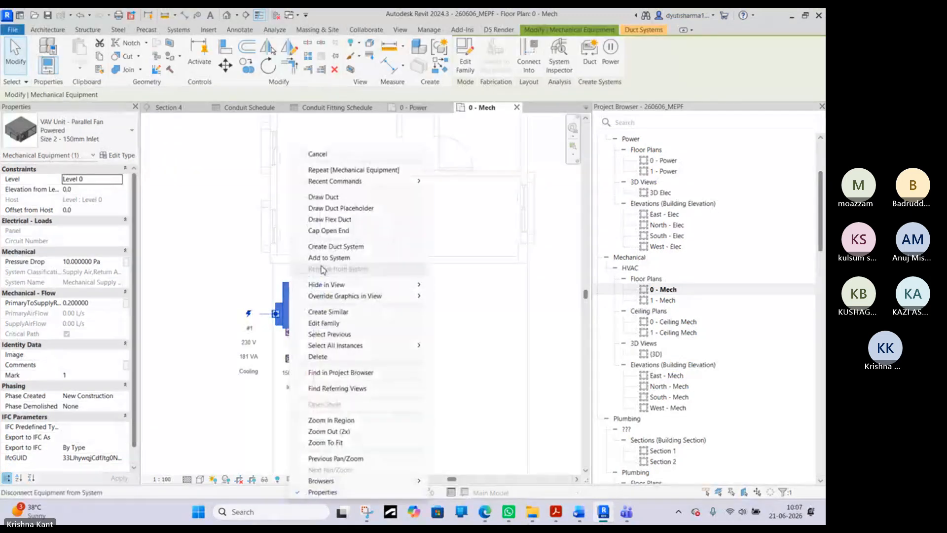
pyautogui.click(325, 197)
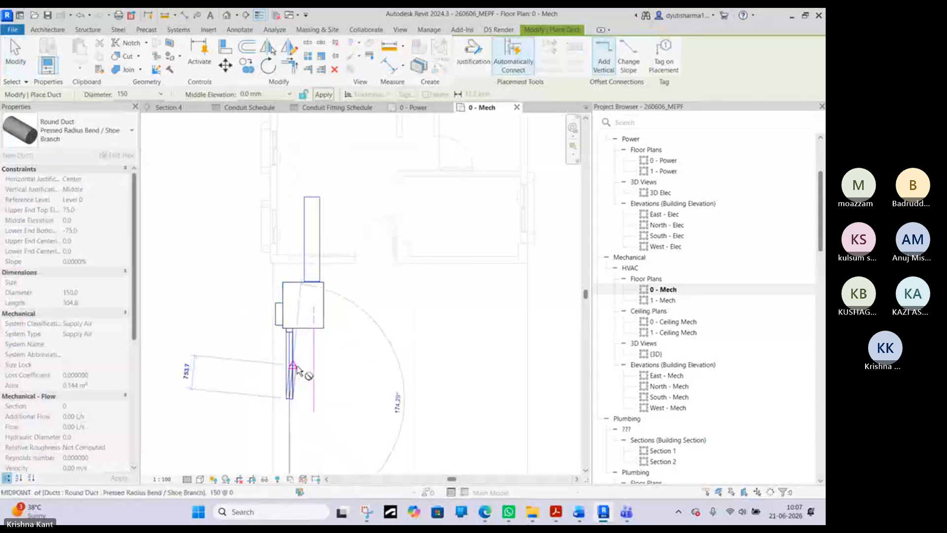
pyautogui.rightClick(296, 368)
pyautogui.rightClick(239, 335)
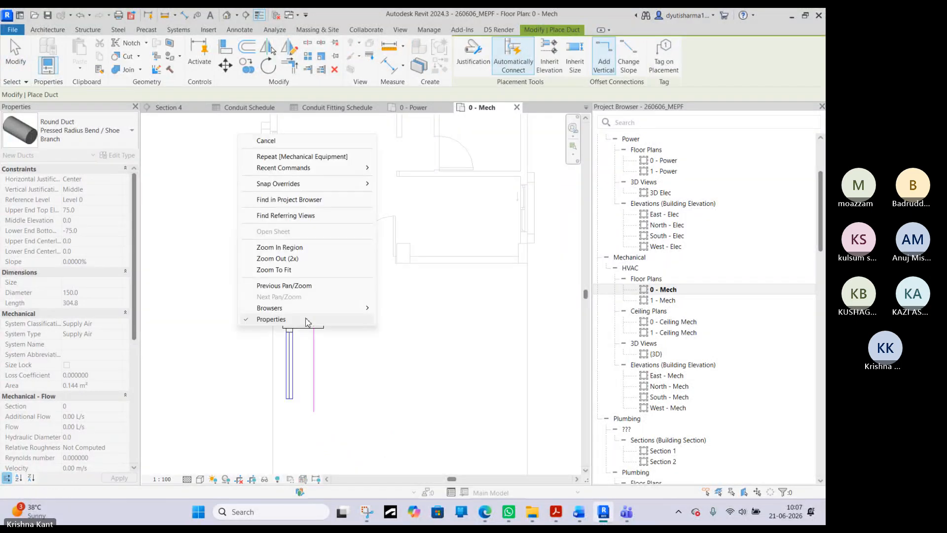
pyautogui.click(317, 142)
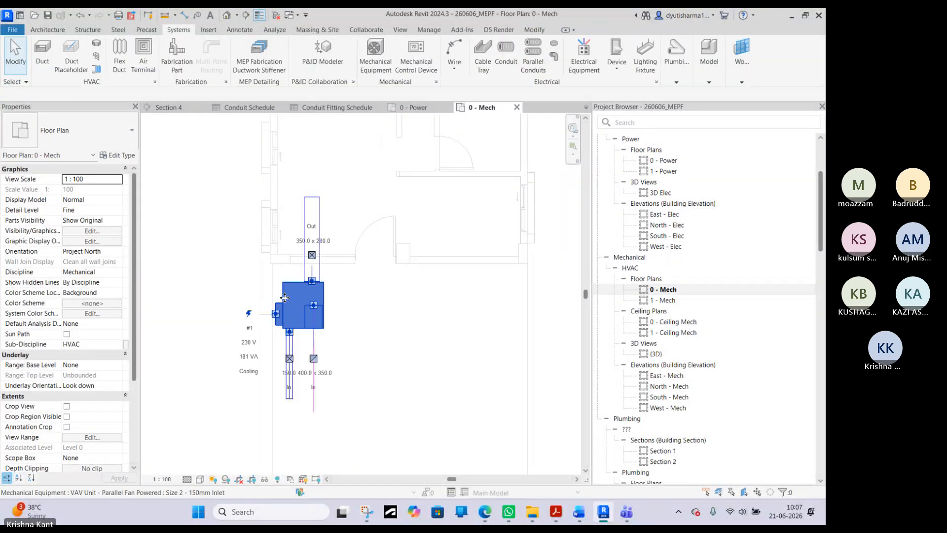
# - Examine the circuit options offered at the VAV unit's electrical connector
pyautogui.click(296, 308)
pyautogui.rightClick(277, 312)
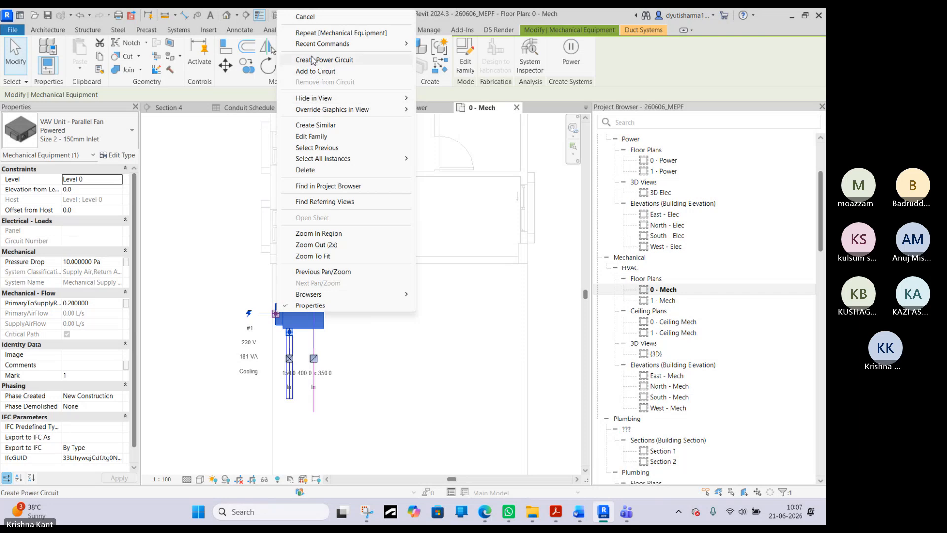
pyautogui.click(243, 237)
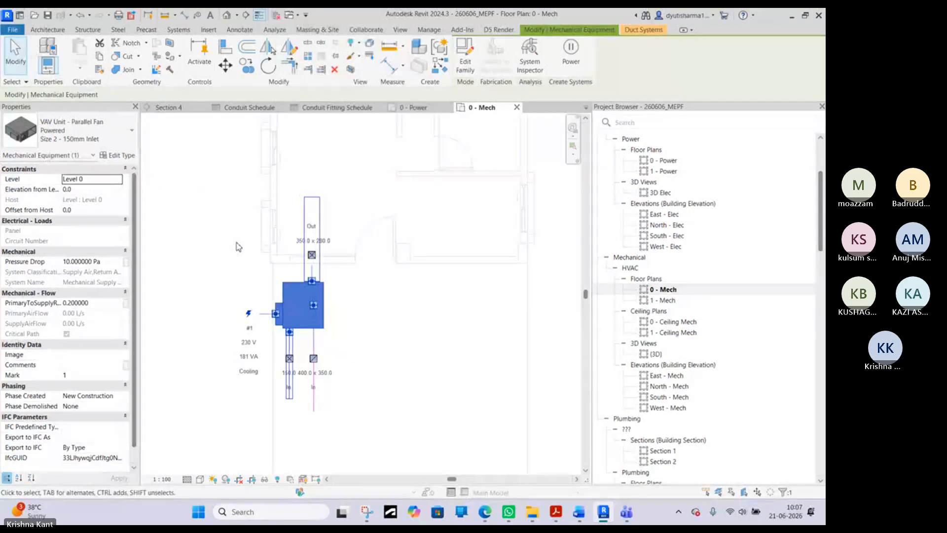
# - Draw a 400 x 350 mm rectangular duct horizontally to the right from the free end of the return duct placeholder
pyautogui.click(314, 405)
pyautogui.rightClick(316, 414)
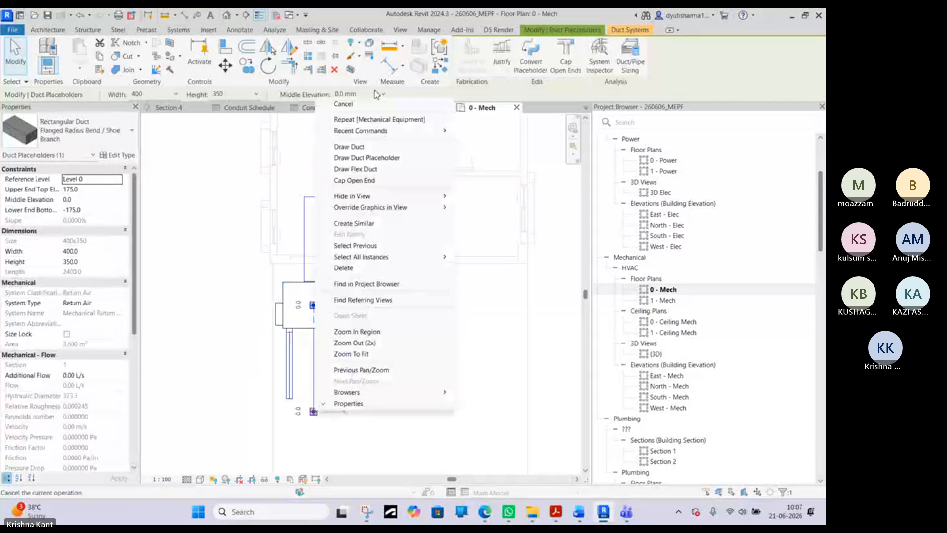
pyautogui.click(358, 147)
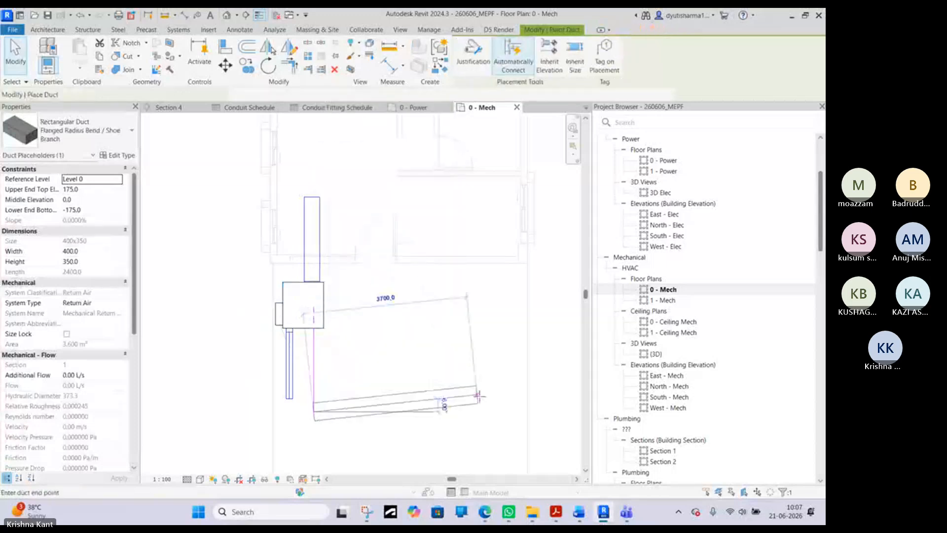
pyautogui.rightClick(450, 368)
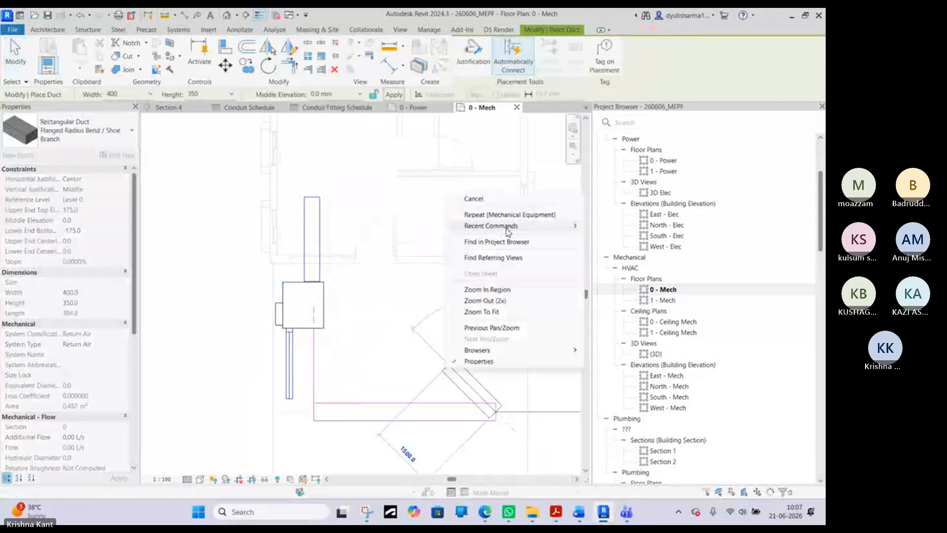
pyautogui.click(493, 200)
pyautogui.rightClick(360, 330)
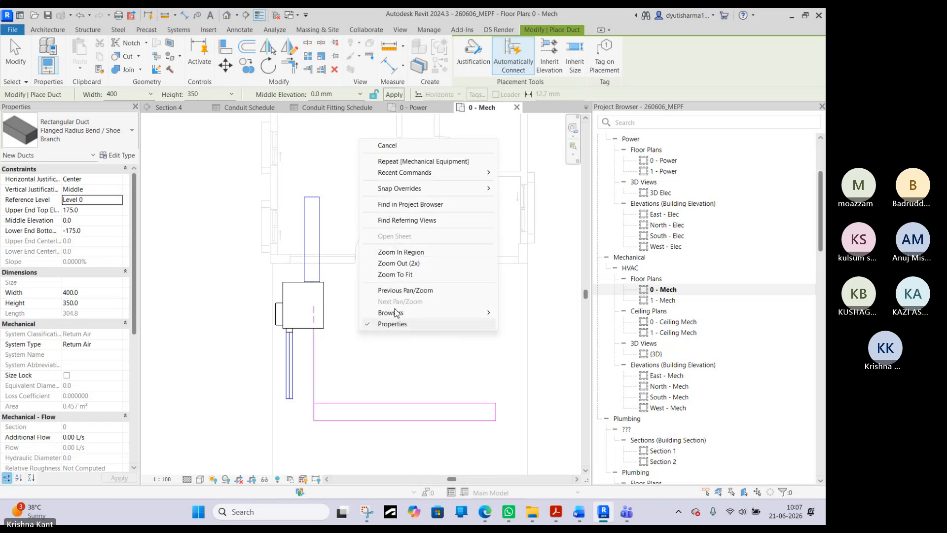
pyautogui.click(389, 139)
pyautogui.rightClick(386, 144)
pyautogui.click(390, 154)
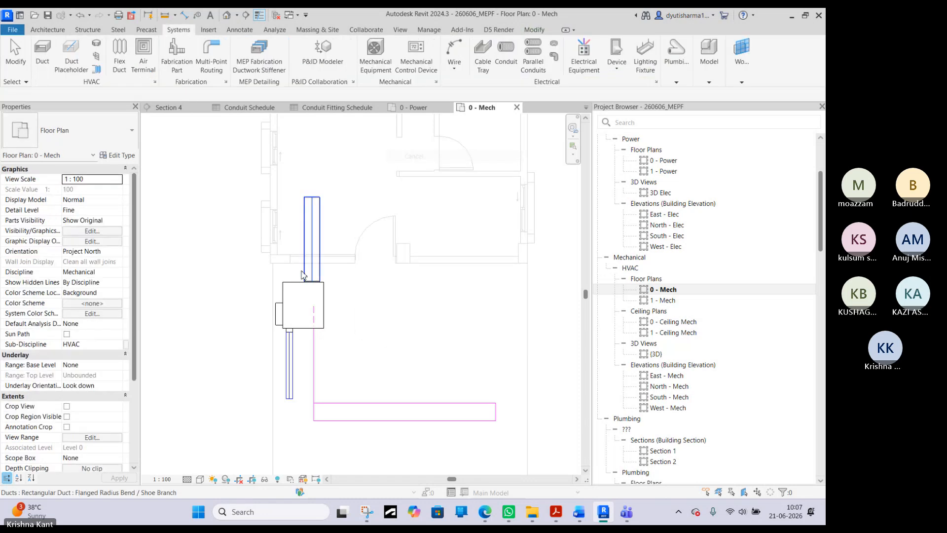
# - Delete the vertical duct placeholder between the VAV unit and the horizontal return duct
pyautogui.click(316, 317)
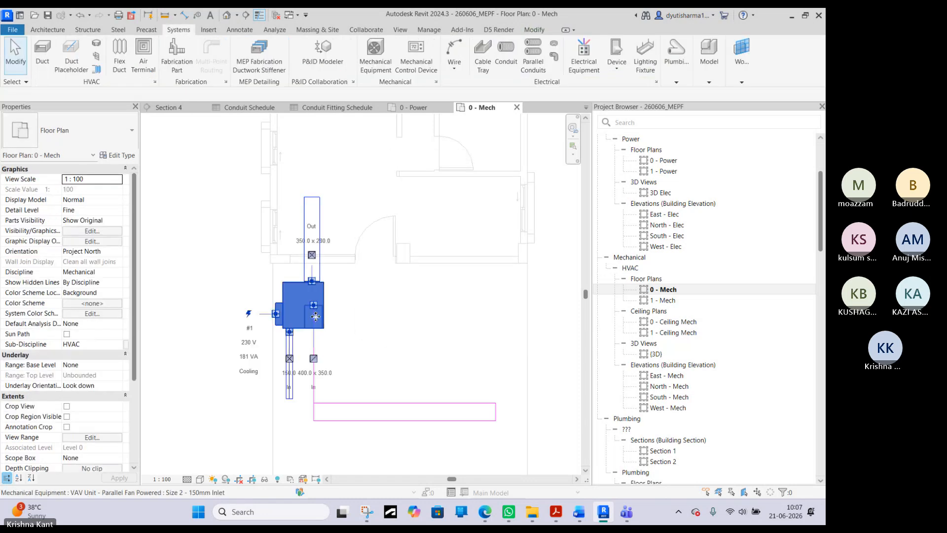
pyautogui.click(332, 411)
pyautogui.click(312, 356)
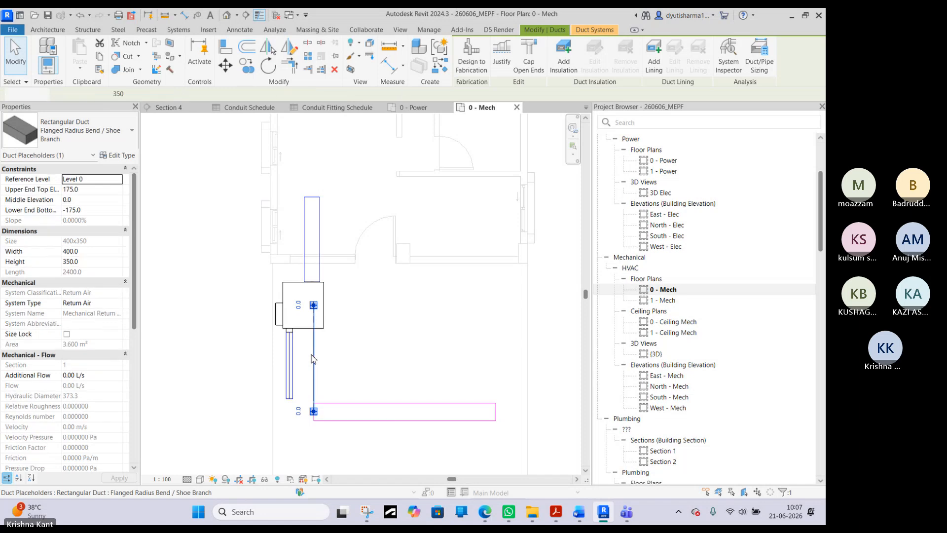
pyautogui.press('Escape')
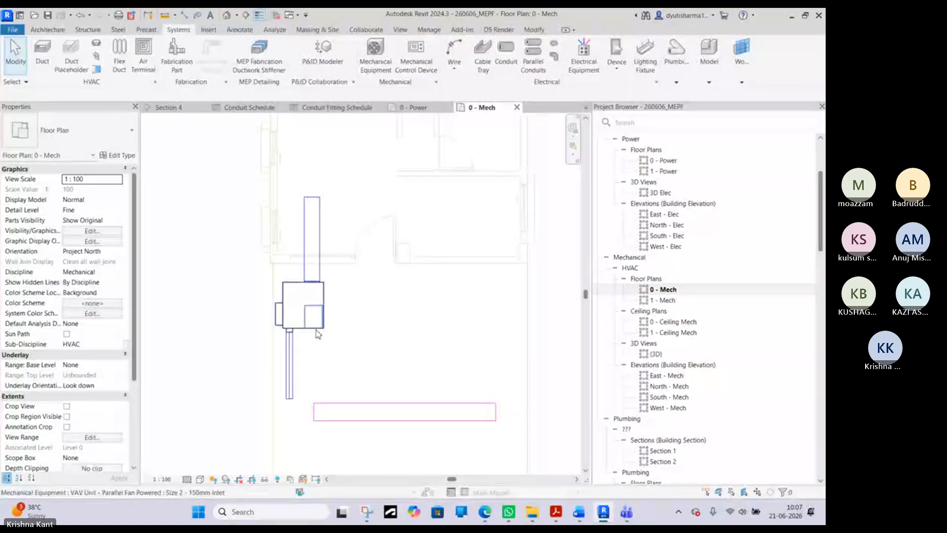
# - Draw a 400 x 350 mm return duct about 4900 mm long from the VAV unit's rectangular inlet straight down to the staircase
pyautogui.click(321, 316)
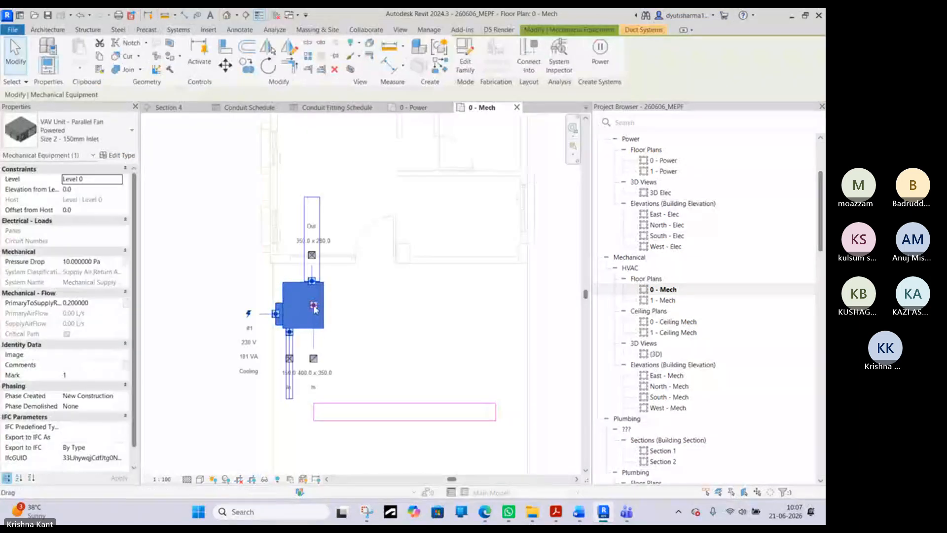
pyautogui.rightClick(315, 309)
pyautogui.click(355, 197)
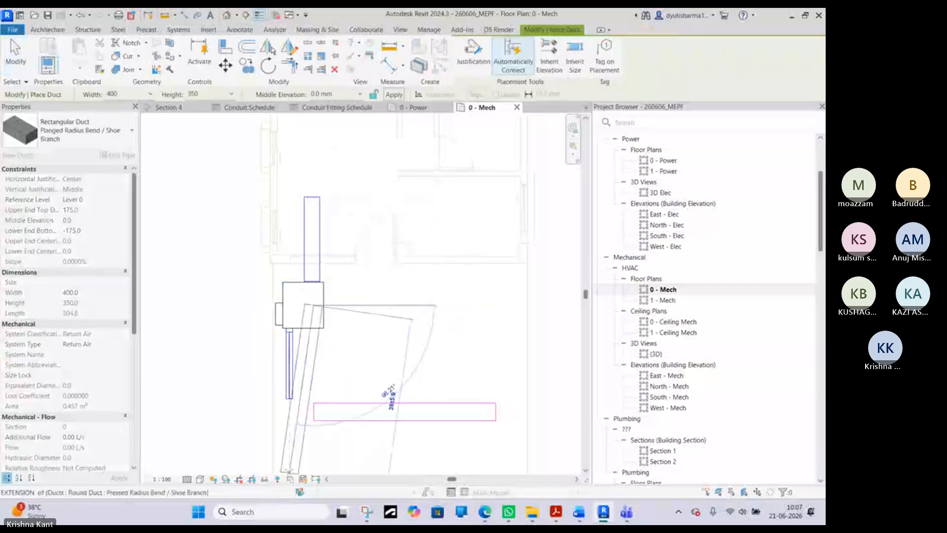
pyautogui.moveTo(366, 448); pyautogui.dragTo(362, 336, button='middle')
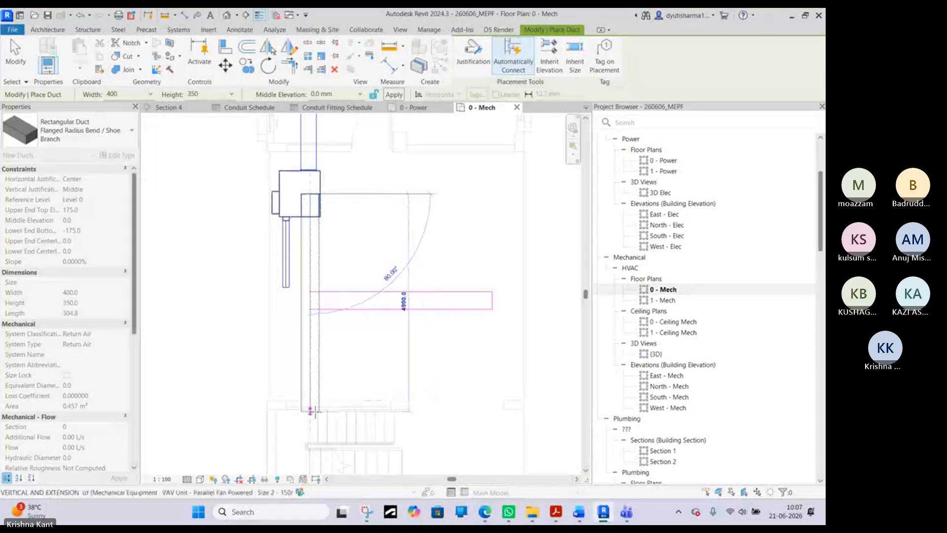
pyautogui.click(310, 411)
pyautogui.rightClick(329, 368)
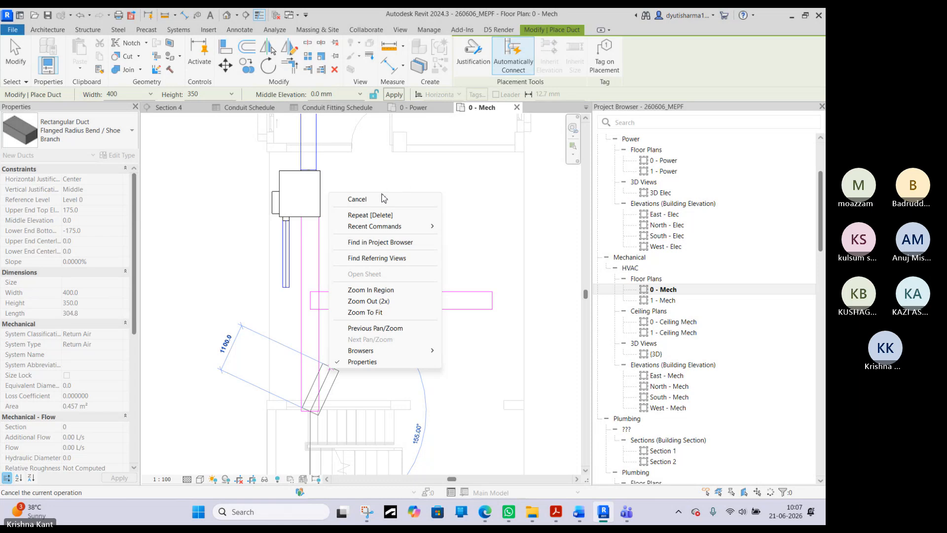
pyautogui.click(357, 199)
pyautogui.rightClick(406, 204)
pyautogui.click(409, 207)
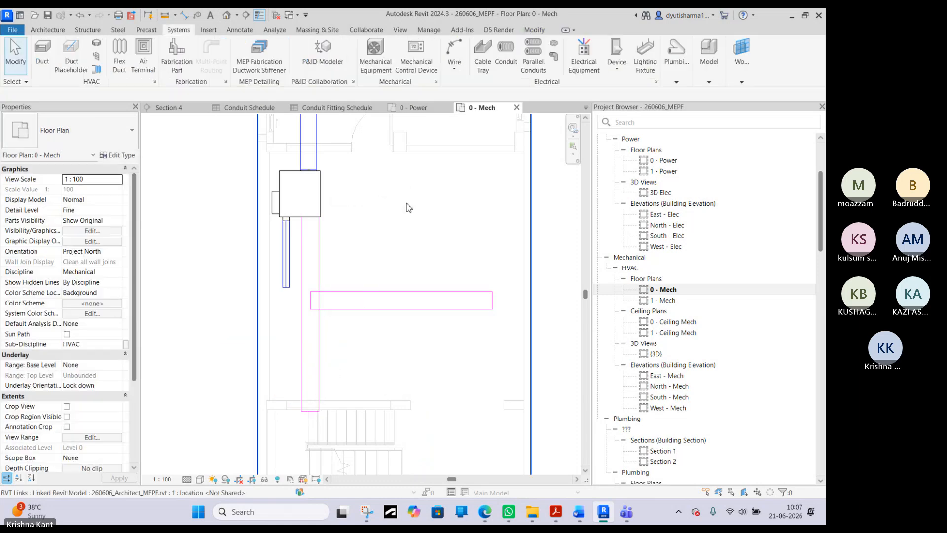
# - Trim the vertical return duct and the horizontal return duct into a corner so they join with an elbow below the VAV unit
pyautogui.press('t')
pyautogui.press('r')
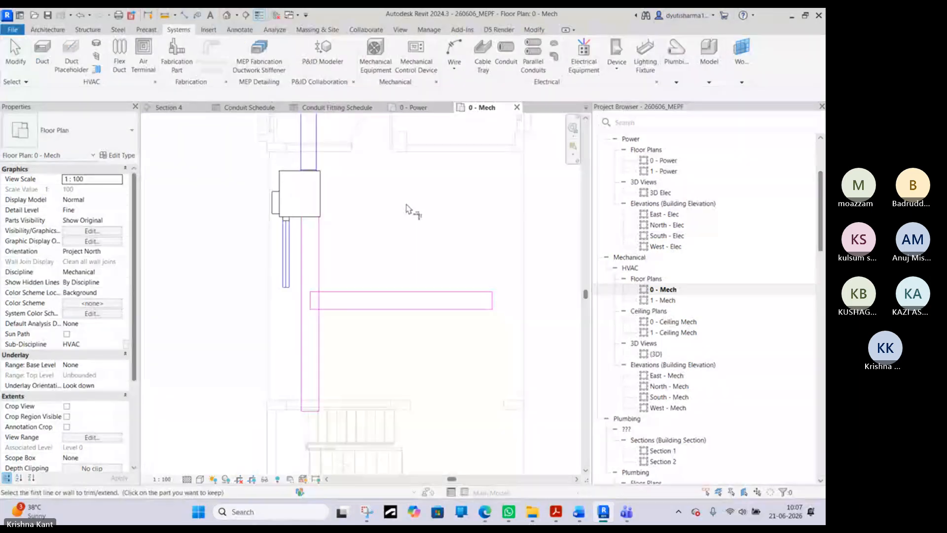
pyautogui.click(322, 258)
pyautogui.rightClick(316, 264)
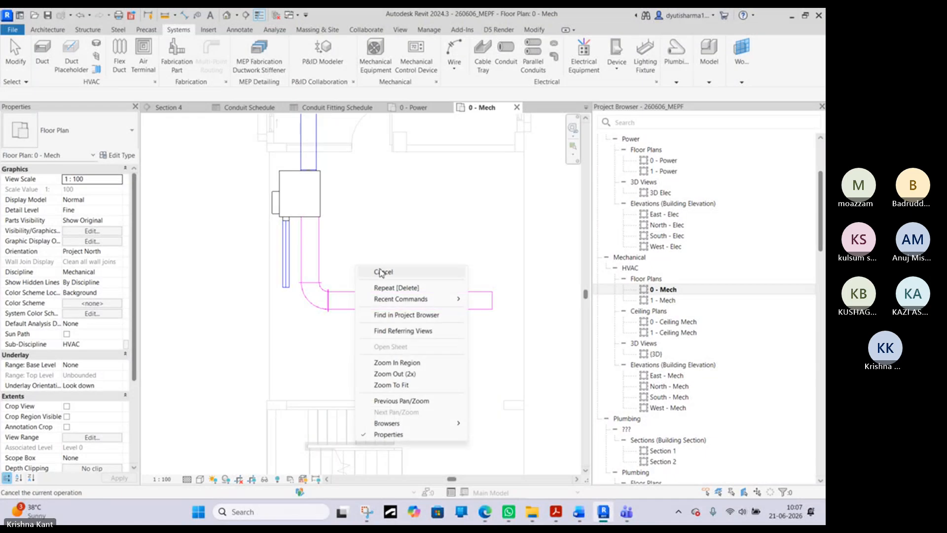
pyautogui.click(323, 270)
# - Move the horizontal return duct upward in the plan, closer to the VAV unit
pyautogui.moveTo(380, 286); pyautogui.dragTo(356, 353, button='middle')
pyautogui.click(356, 353)
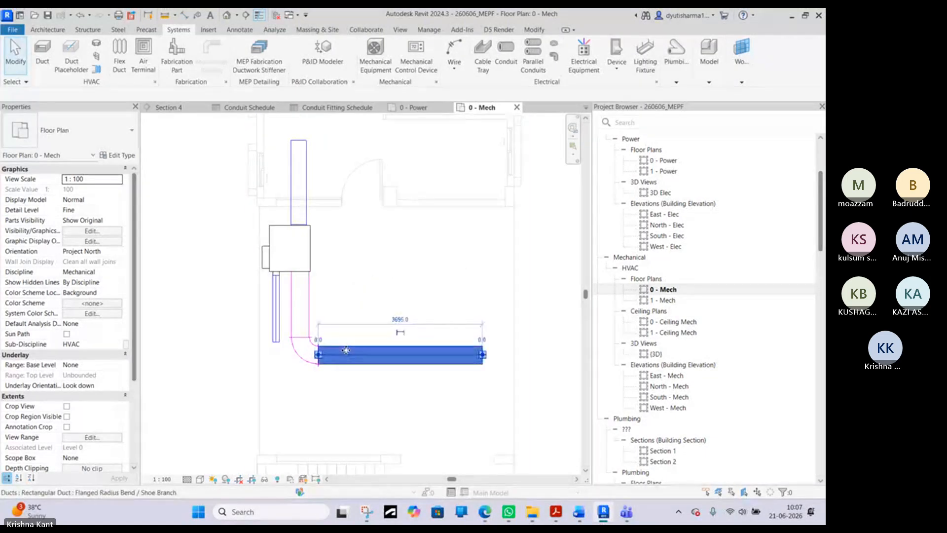
pyautogui.moveTo(356, 353); pyautogui.dragTo(341, 300)
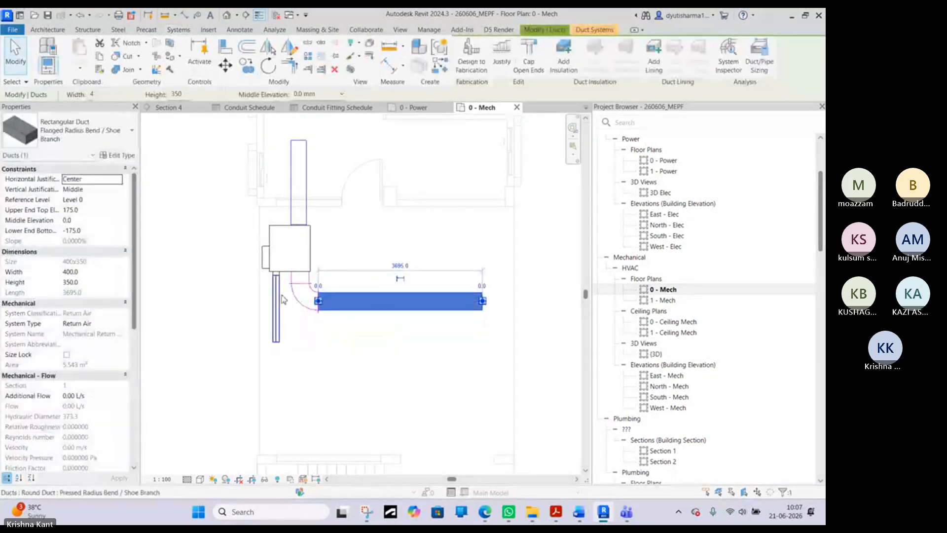
# - Delete the 150 mm round supply duct attached to the VAV unit's round inlet
pyautogui.click(277, 300)
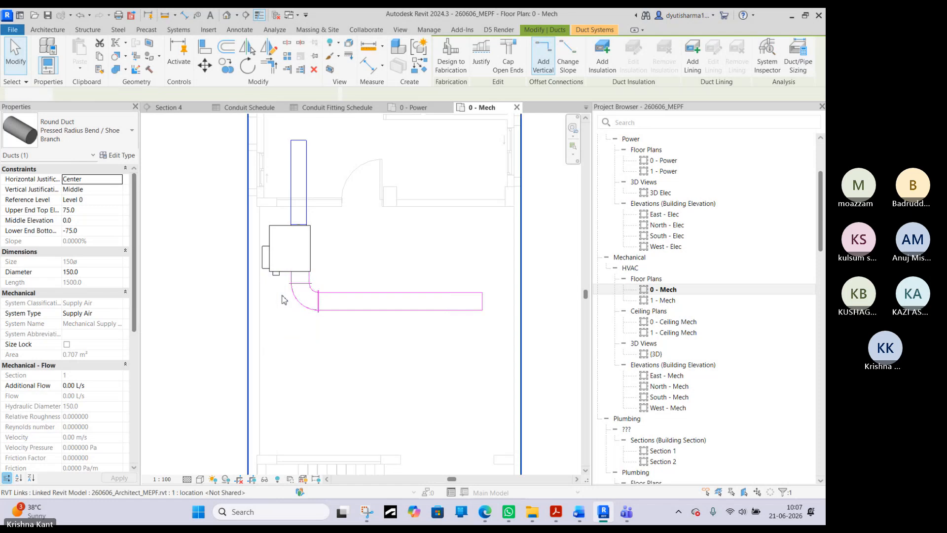
pyautogui.moveTo(291, 221); pyautogui.dragTo(305, 270, button='middle')
pyautogui.scroll(1, 303, 281)
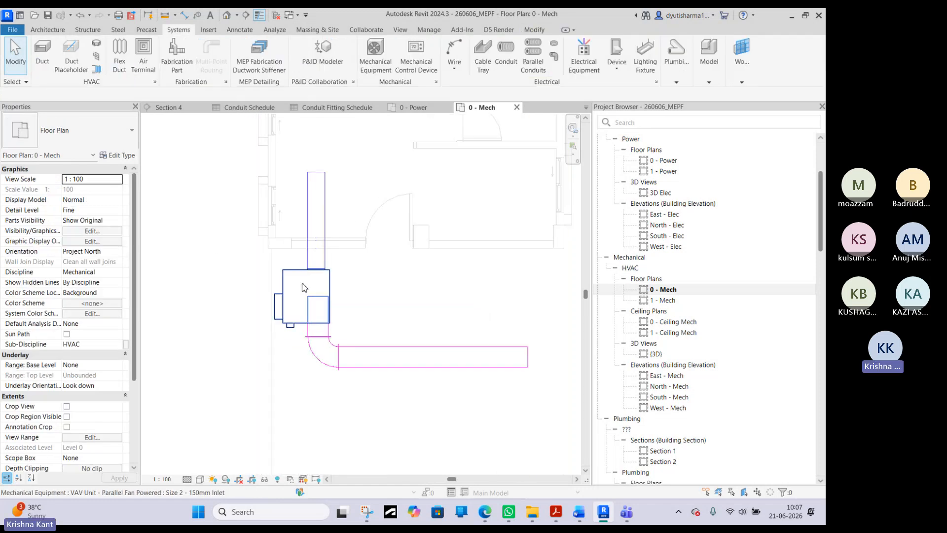
# - Open the default 3D view and set the VAV unit's elevation from Level 0 to 8'
pyautogui.click(229, 17)
pyautogui.scroll(8, 357, 328)
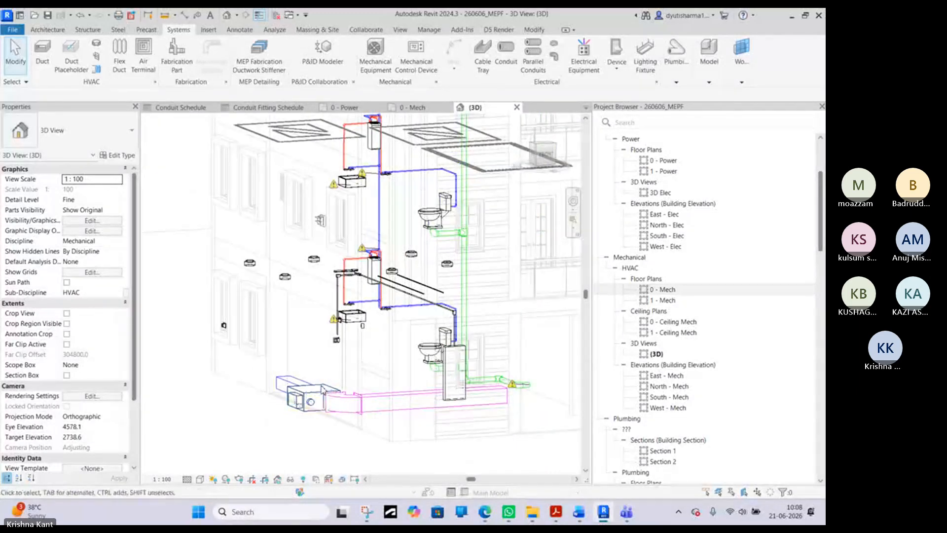
pyautogui.click(316, 397)
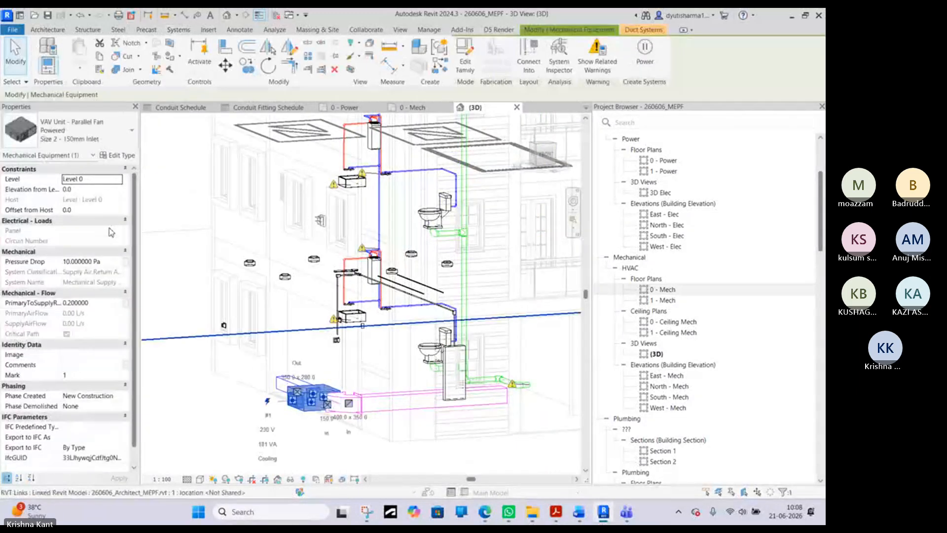
pyautogui.click(110, 189)
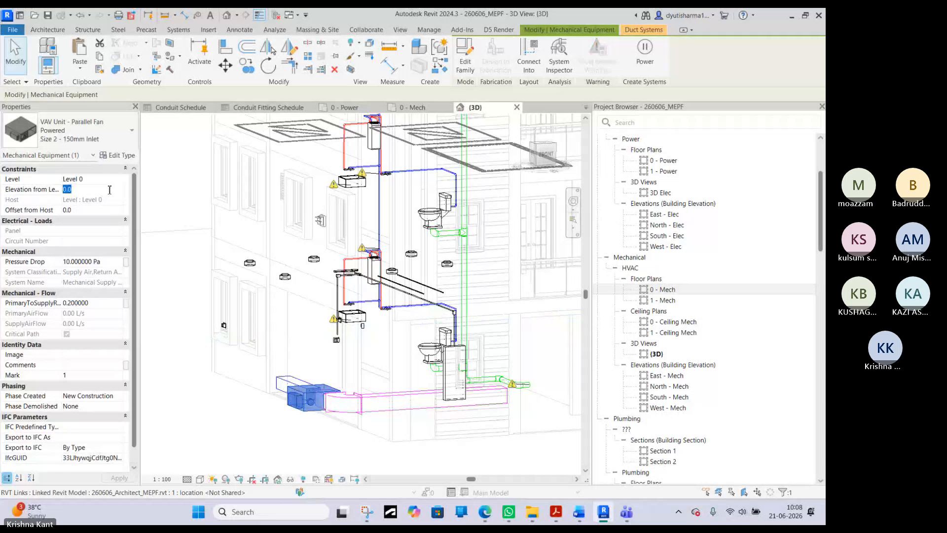
pyautogui.write("8'")
pyautogui.press('Return')
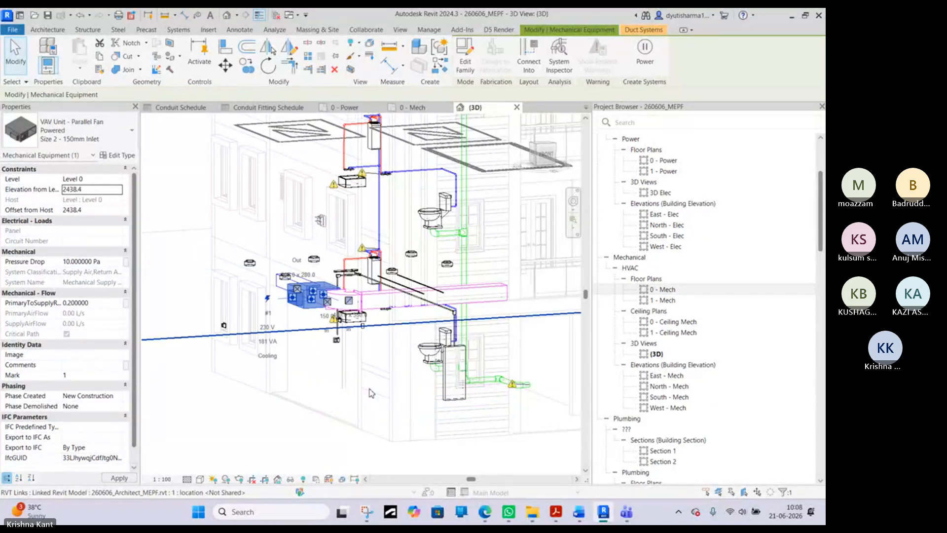
# - Examine the raised VAV unit and its connected ducts from several angles in the 3D view
pyautogui.keyDown('shift'); pyautogui.moveTo(355, 301); pyautogui.dragTo(299, 313, button='middle'); pyautogui.keyUp('shift')
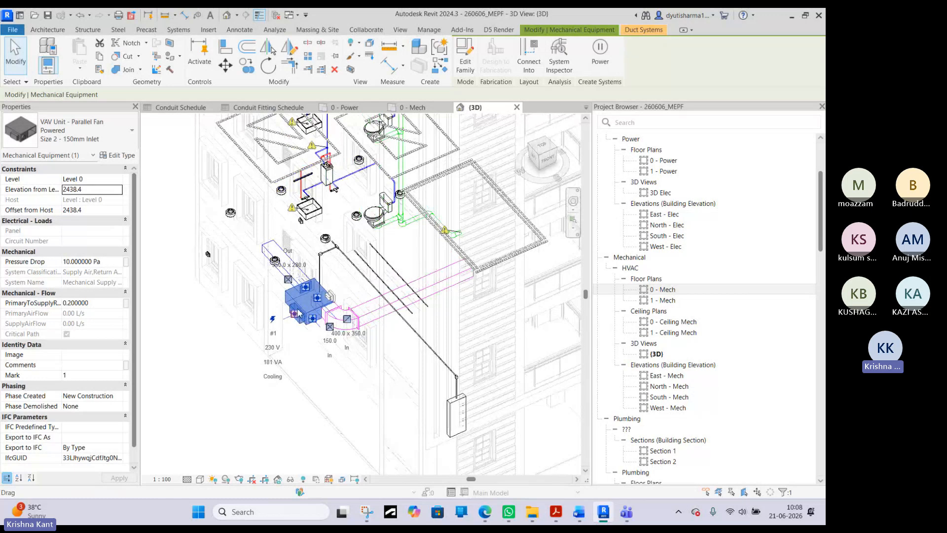
pyautogui.scroll(2, 301, 323)
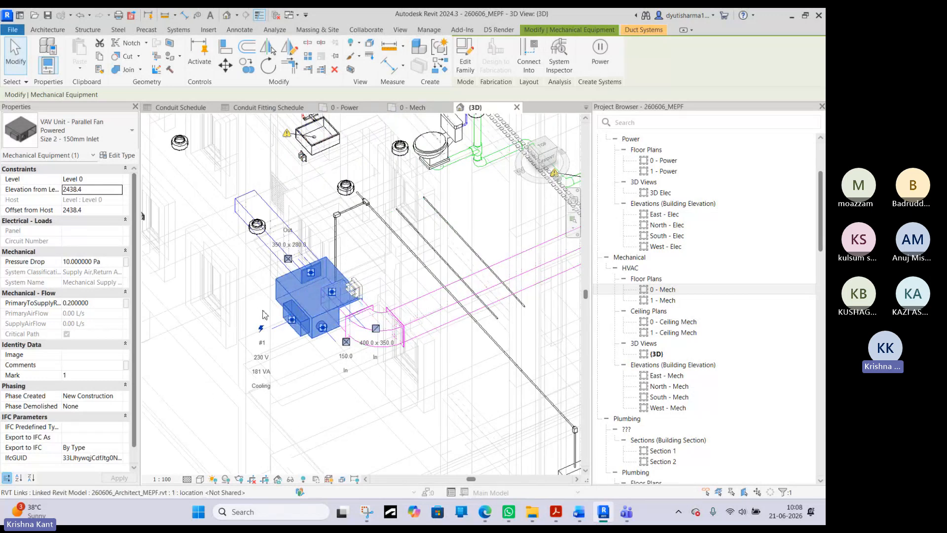
pyautogui.keyDown('shift'); pyautogui.moveTo(289, 336); pyautogui.dragTo(282, 317, button='middle'); pyautogui.keyUp('shift')
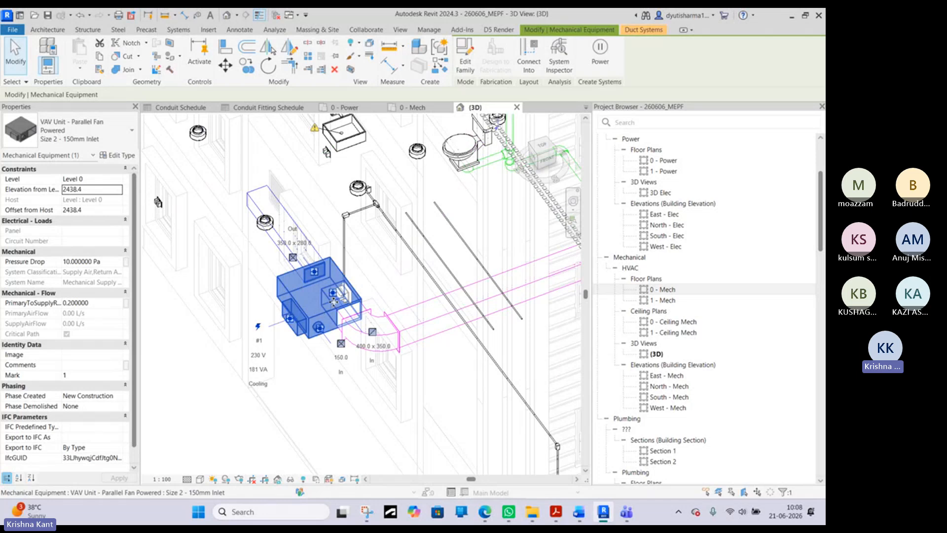
pyautogui.scroll(-2, 285, 294)
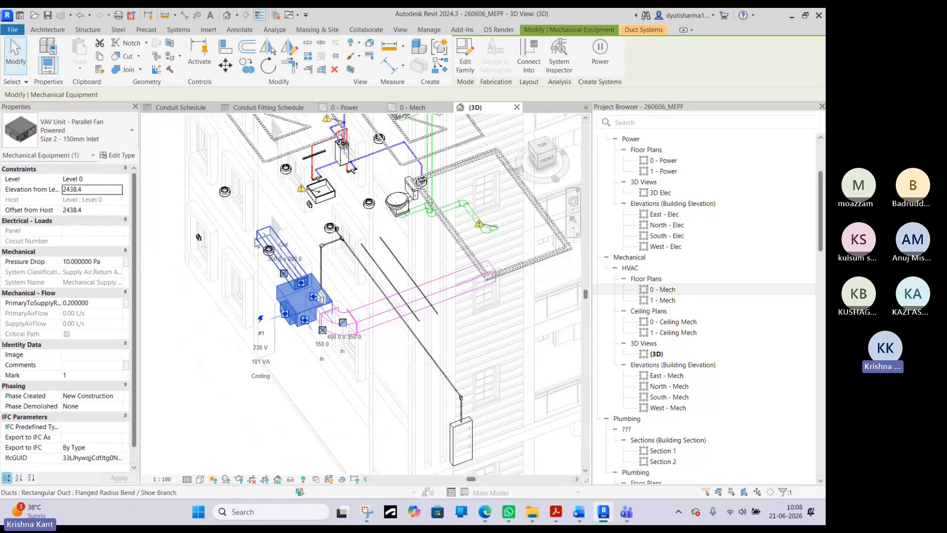
pyautogui.scroll(3, 276, 295)
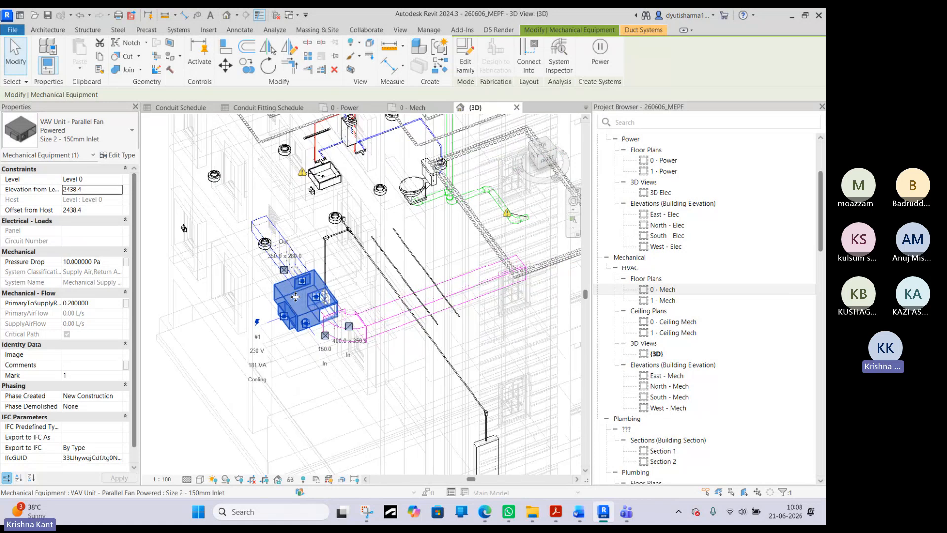
pyautogui.keyDown('shift'); pyautogui.moveTo(294, 316); pyautogui.dragTo(296, 335, button='middle'); pyautogui.keyUp('shift')
pyautogui.scroll(-3, 295, 331)
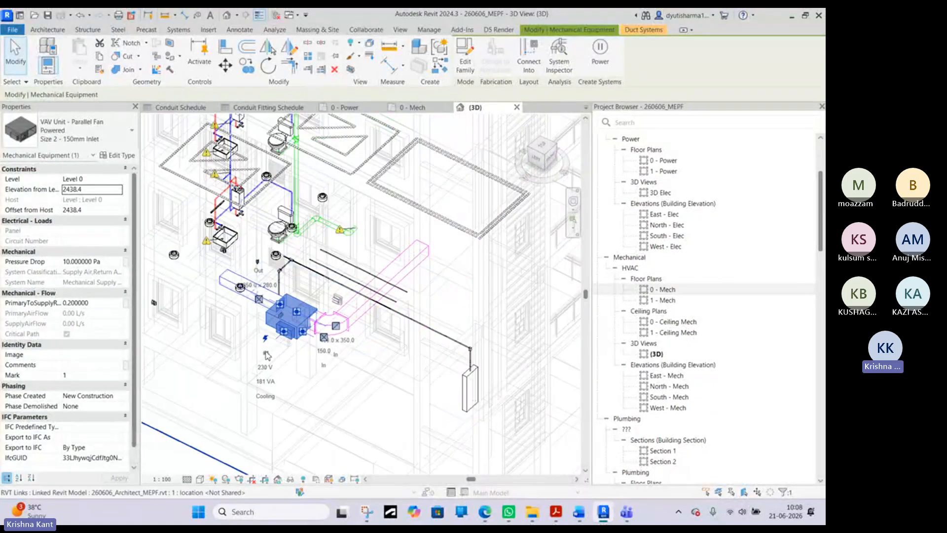
pyautogui.click(162, 444)
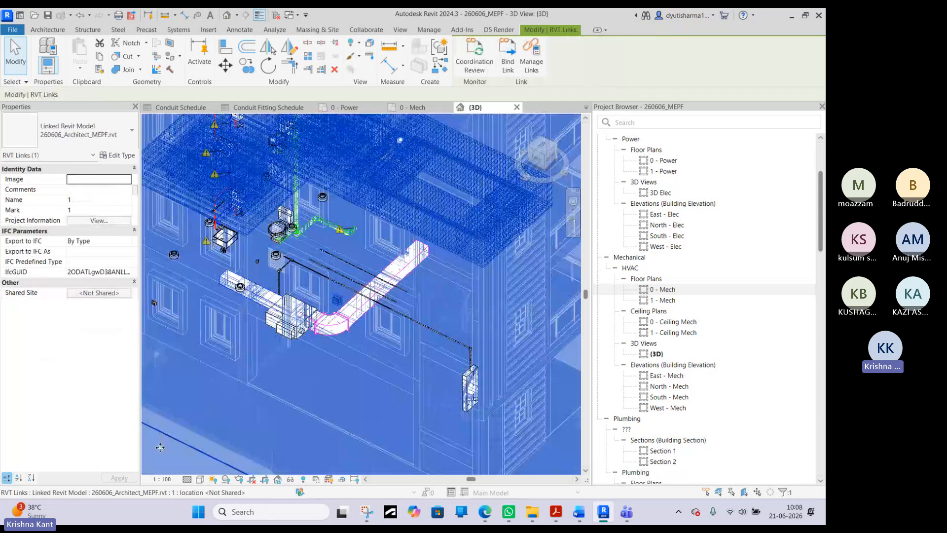
pyautogui.scroll(-4, 191, 431)
pyautogui.click(457, 248)
pyautogui.scroll(6, 231, 387)
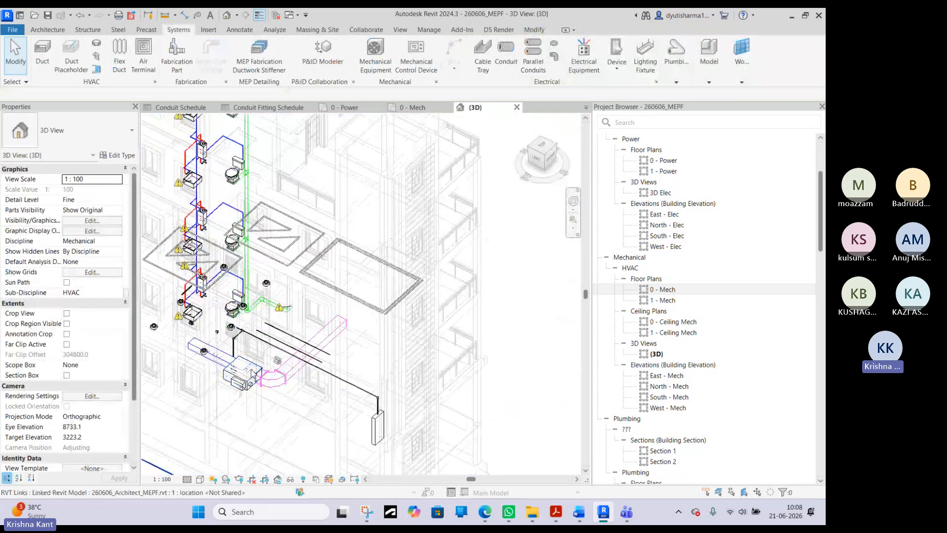
pyautogui.scroll(1, 294, 396)
pyautogui.moveTo(357, 385); pyautogui.dragTo(460, 381, button='middle')
# - Inspect the properties and connections of the supply duct, the VAV unit and the straight return duct in the 3D view
pyautogui.click(279, 332)
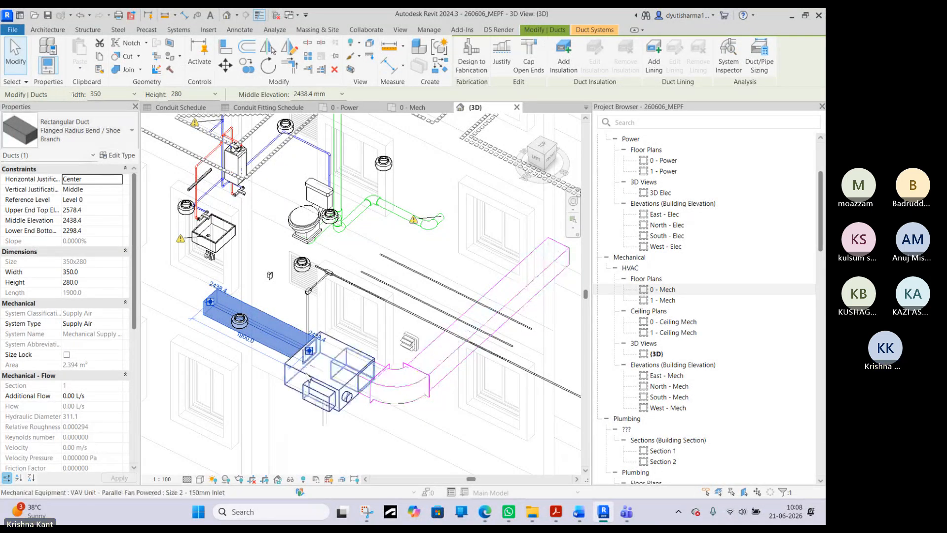
pyautogui.click(331, 365)
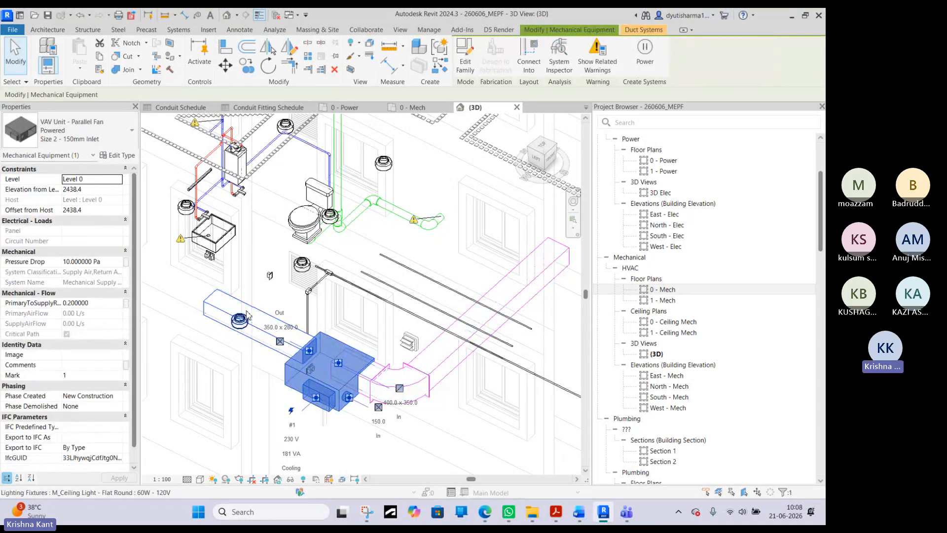
pyautogui.click(224, 308)
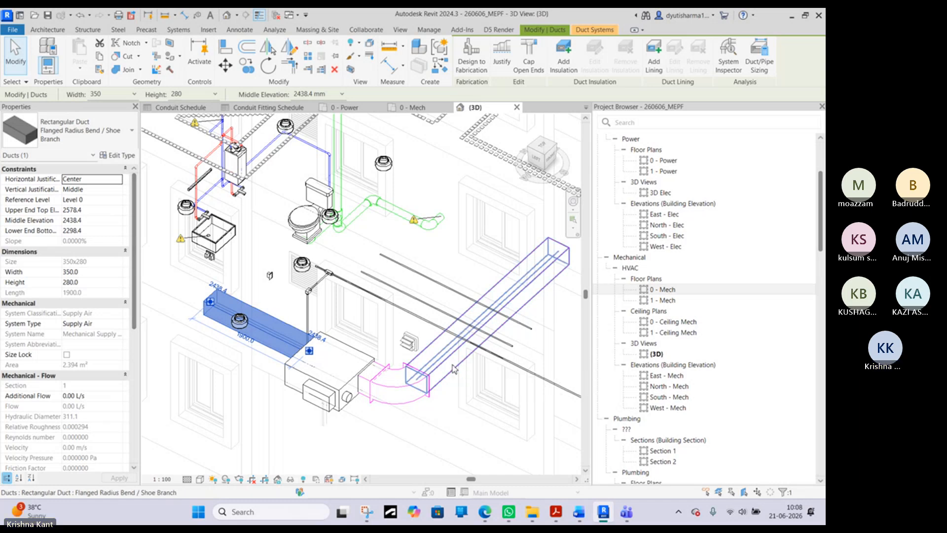
pyautogui.scroll(-2, 454, 370)
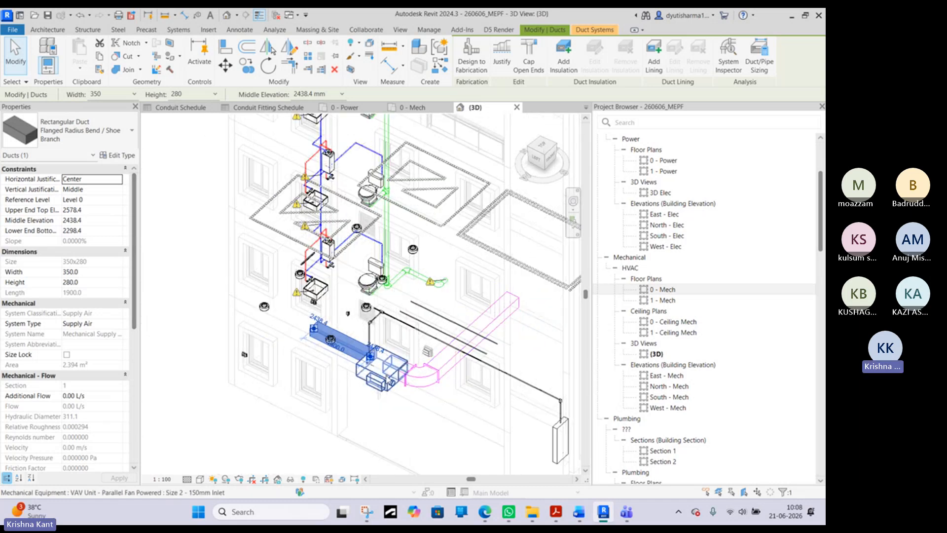
pyautogui.scroll(4, 375, 358)
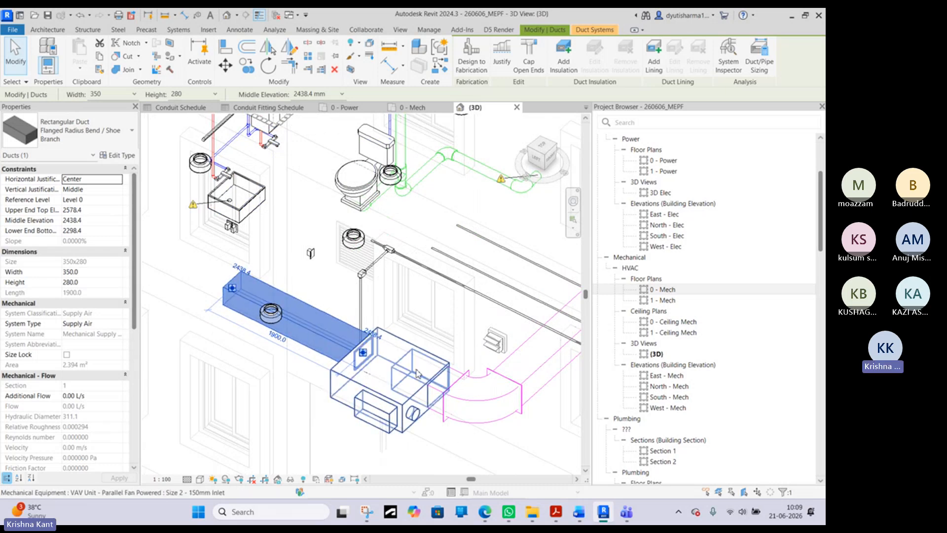
pyautogui.moveTo(251, 287); pyautogui.dragTo(337, 333, button='middle')
pyautogui.scroll(-3, 329, 340)
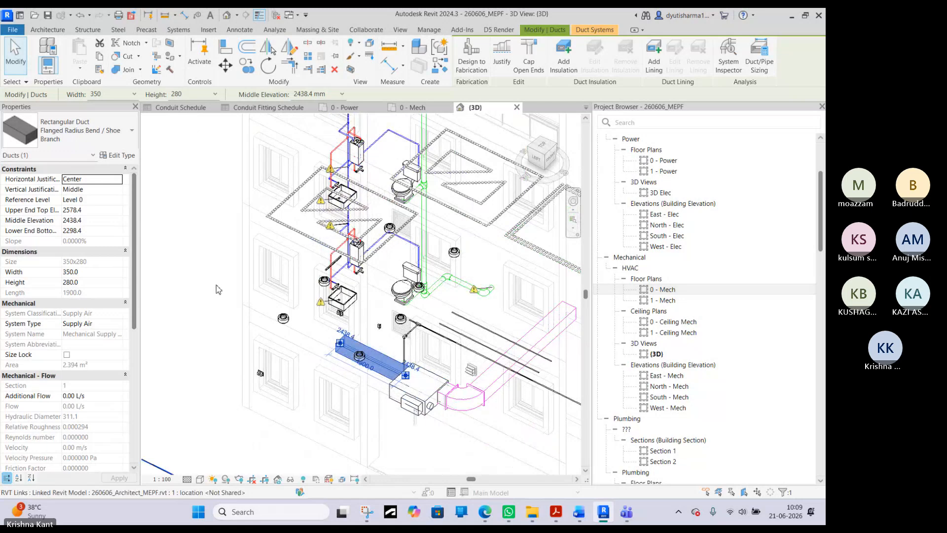
pyautogui.scroll(-4, 219, 290)
pyautogui.click(491, 143)
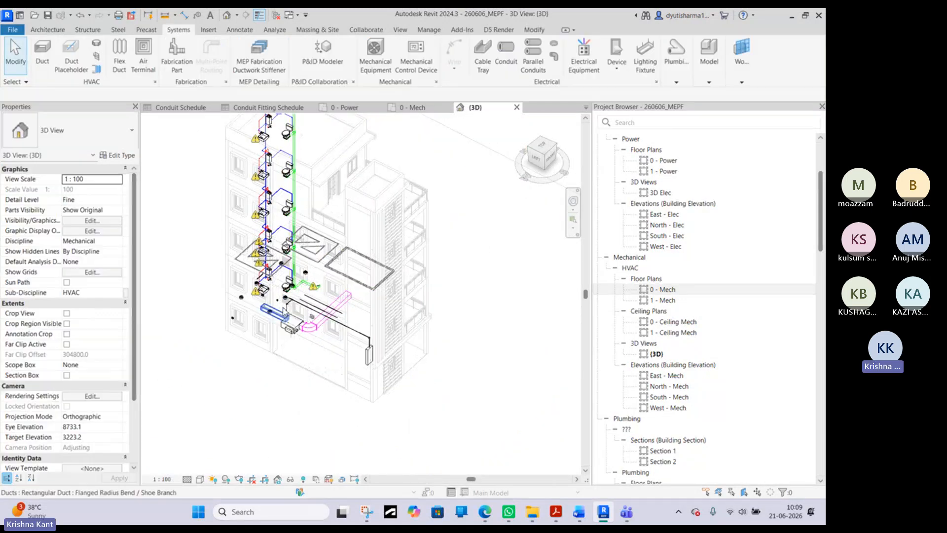
pyautogui.scroll(6, 344, 339)
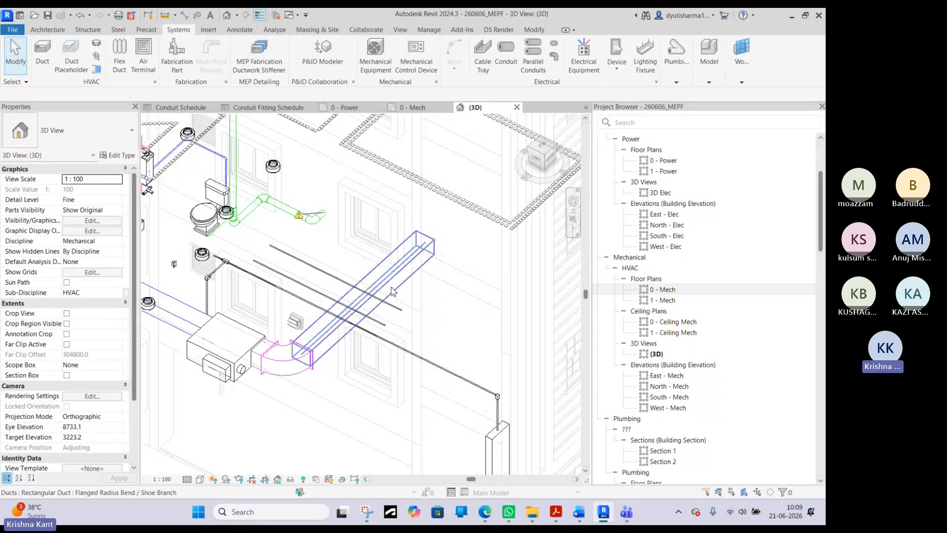
pyautogui.click(405, 272)
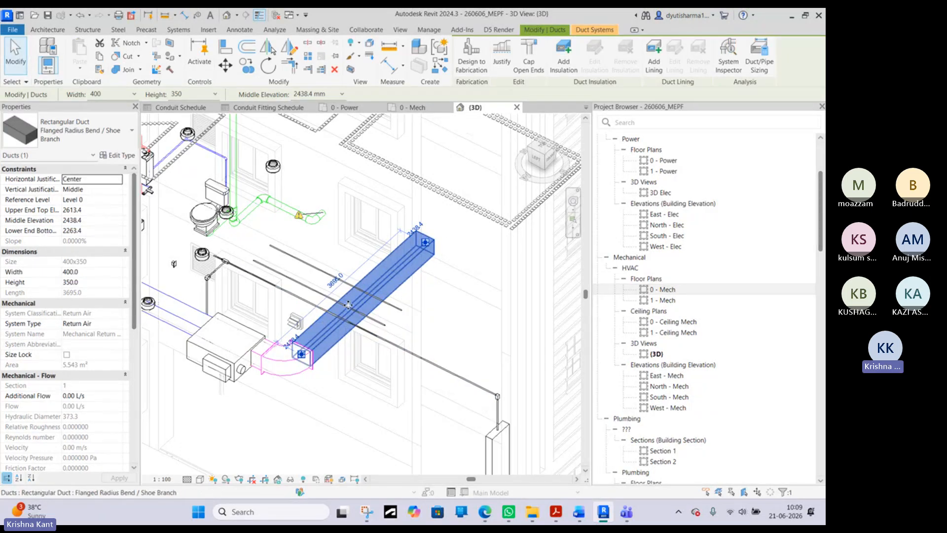
pyautogui.moveTo(348, 305); pyautogui.dragTo(364, 305, button='middle')
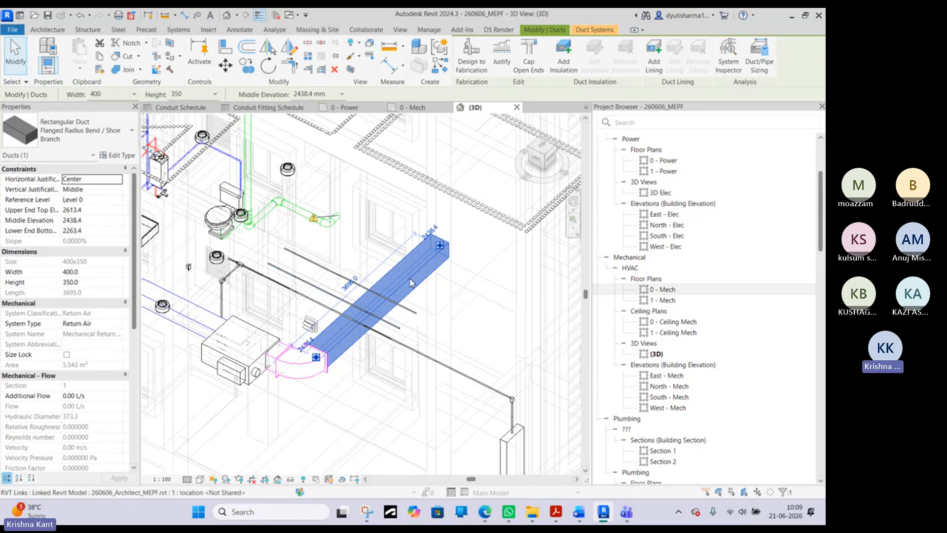
# - Return to the 0 - Mech floor plan and examine the VAV unit's connectors and the room around the supply duct's open end
pyautogui.click(412, 107)
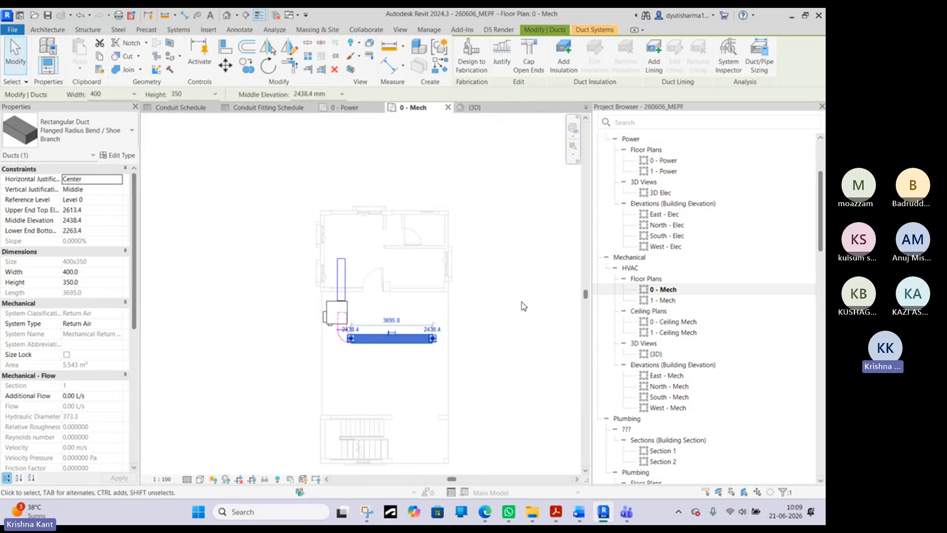
pyautogui.press('Escape')
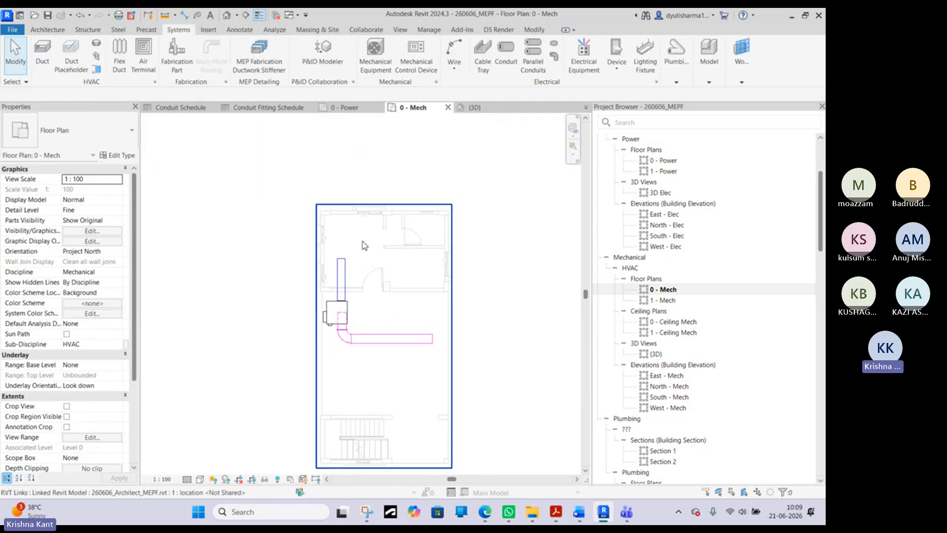
pyautogui.scroll(2, 348, 280)
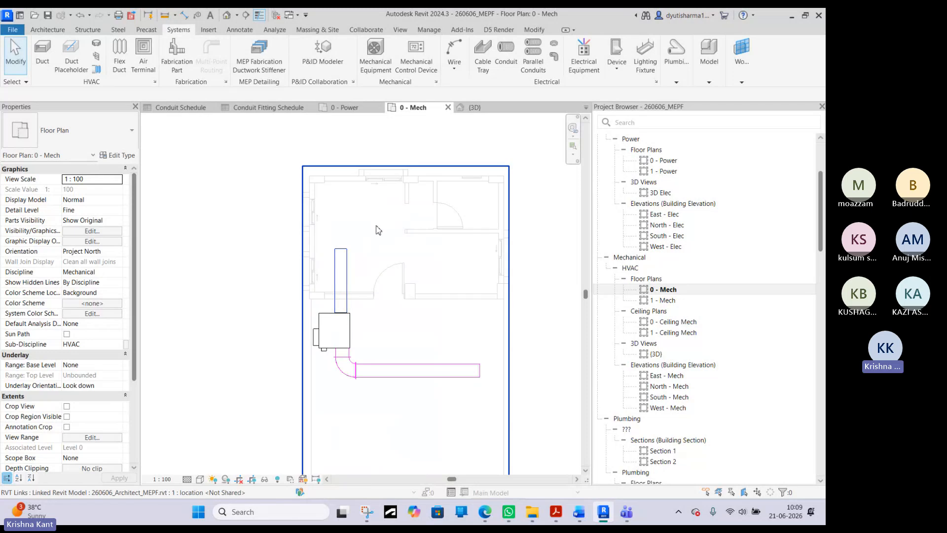
pyautogui.click(339, 325)
pyautogui.click(205, 186)
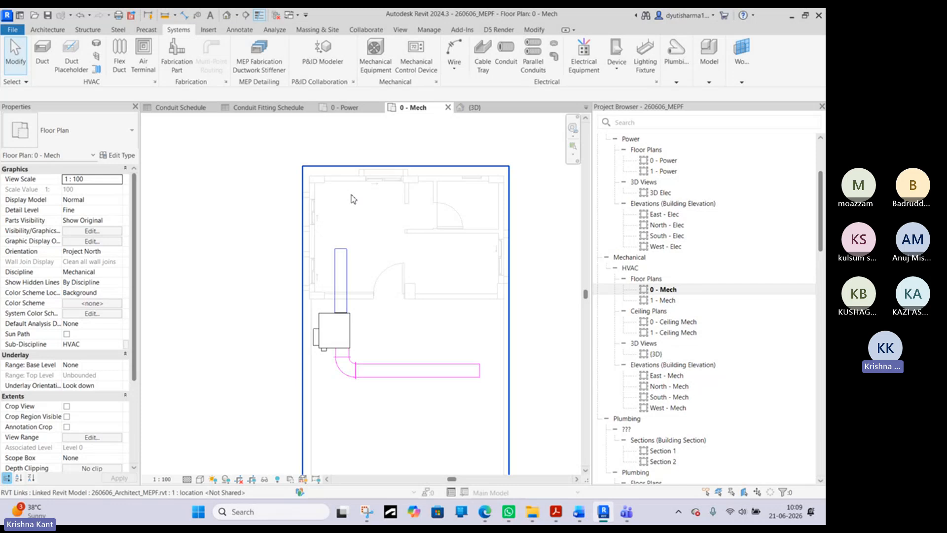
pyautogui.scroll(2, 345, 194)
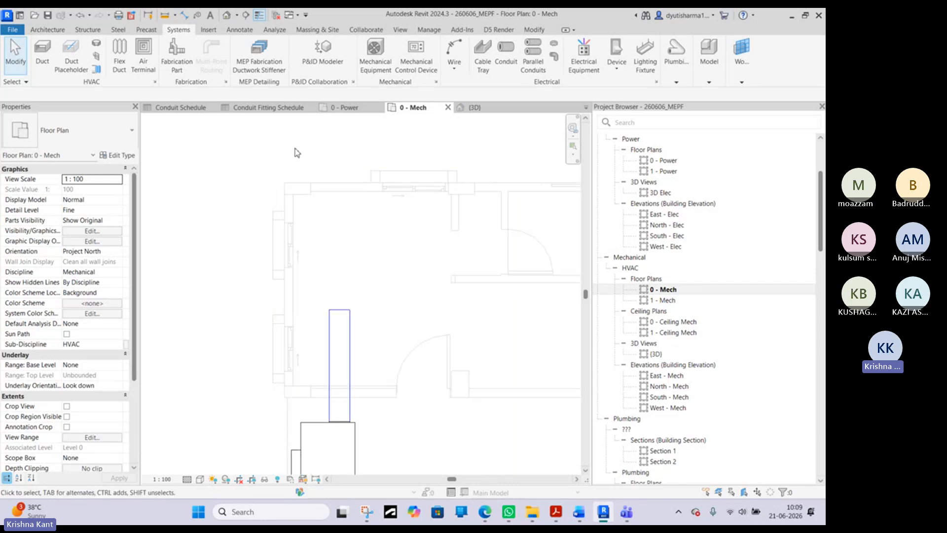
pyautogui.moveTo(367, 405); pyautogui.dragTo(420, 347, button='middle')
pyautogui.scroll(-1, 398, 381)
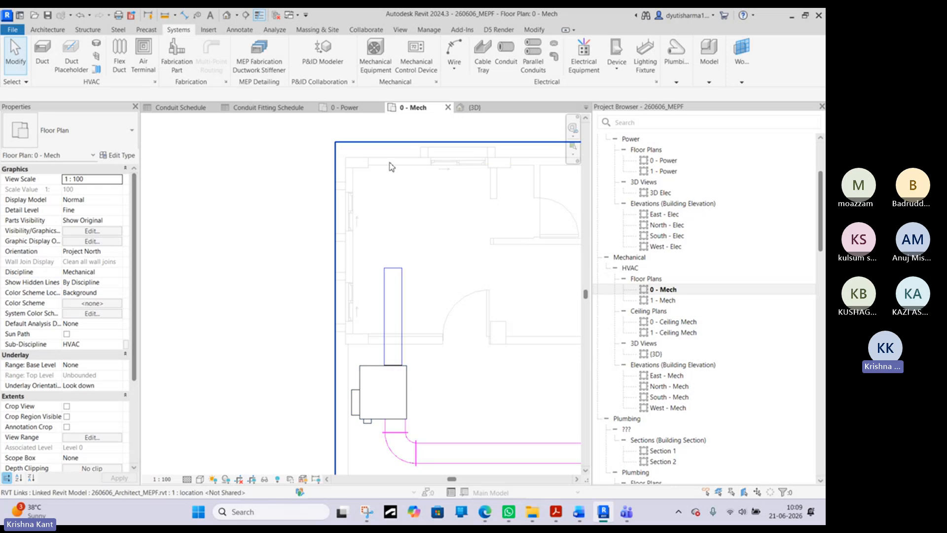
pyautogui.moveTo(414, 173); pyautogui.dragTo(359, 210, button='middle')
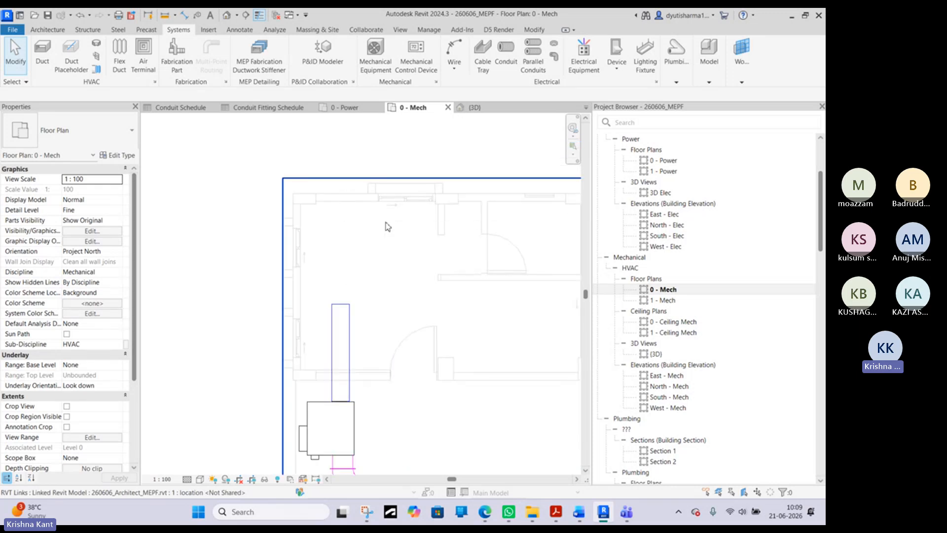
# - Place a Supply Diffuser with 600 x 600 face and 300 x 300 connection in the room beyond the supply duct's open end
pyautogui.moveTo(354, 418); pyautogui.dragTo(352, 341, button='middle')
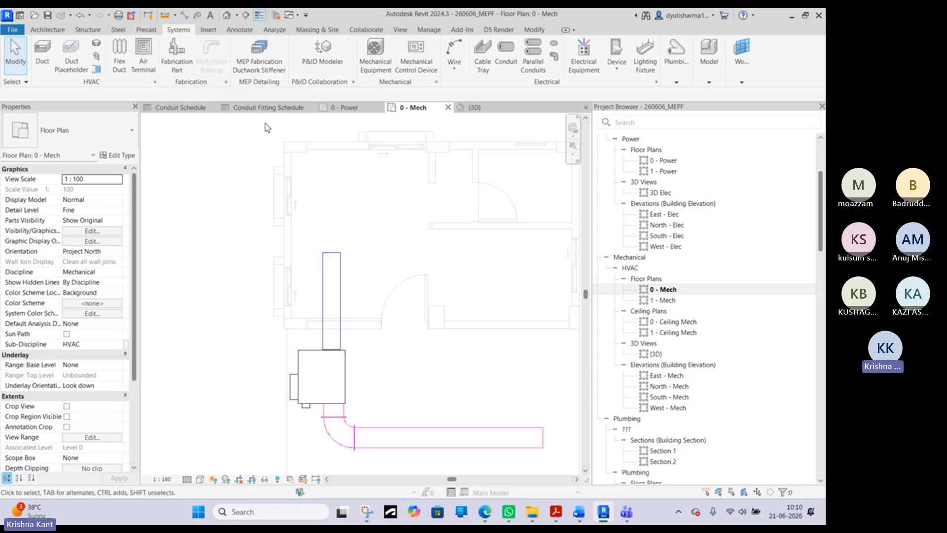
pyautogui.click(142, 71)
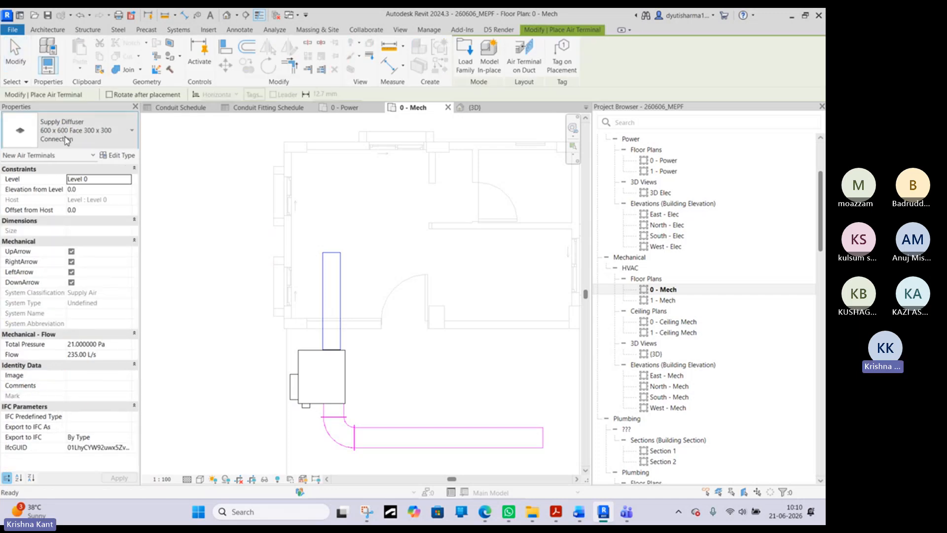
pyautogui.click(65, 138)
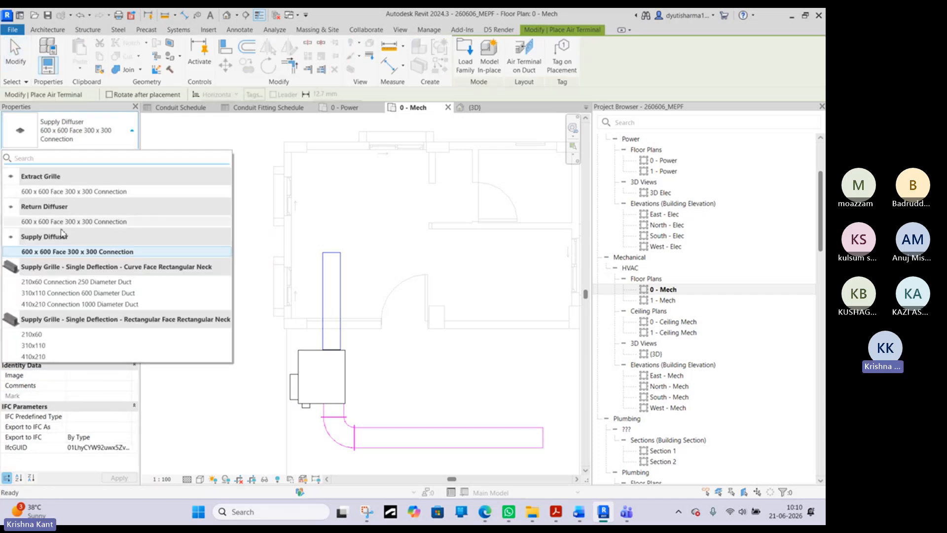
pyautogui.click(49, 252)
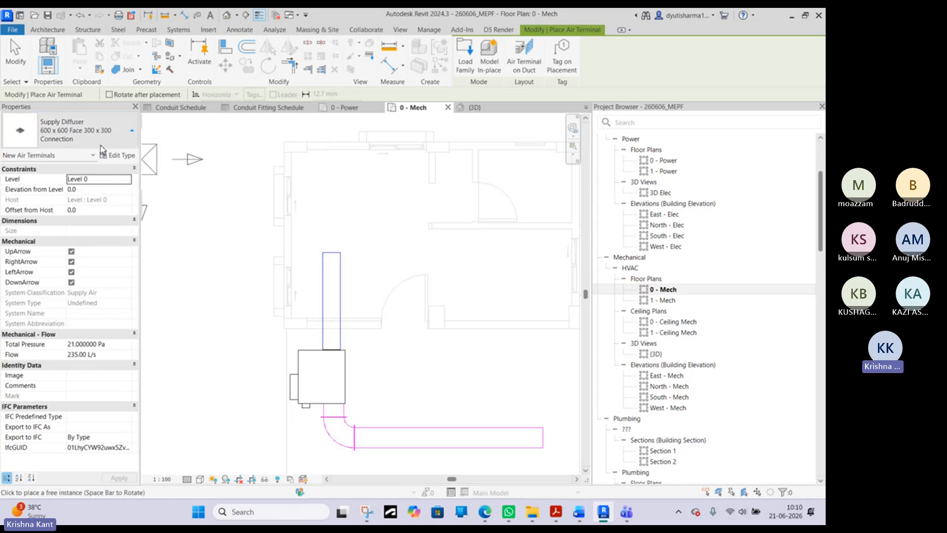
pyautogui.click(100, 147)
pyautogui.click(101, 147)
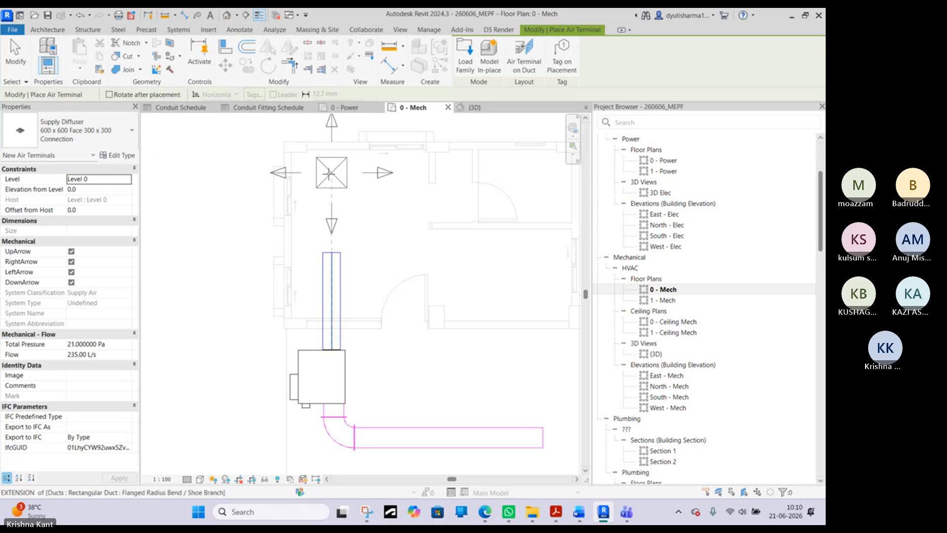
pyautogui.click(323, 183)
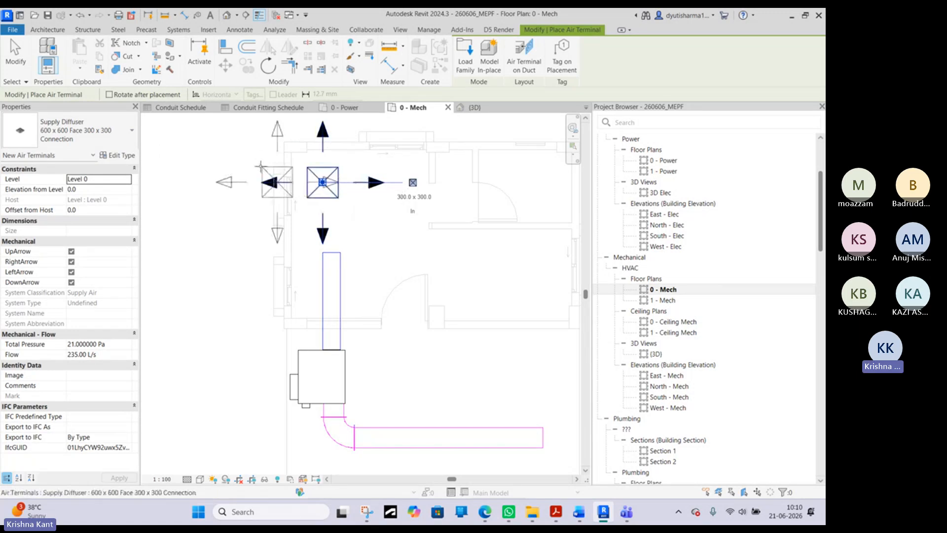
# - Place a Return Diffuser with 600 x 600 face and 300 x 300 connection in the room on the other side of the door
pyautogui.click(92, 136)
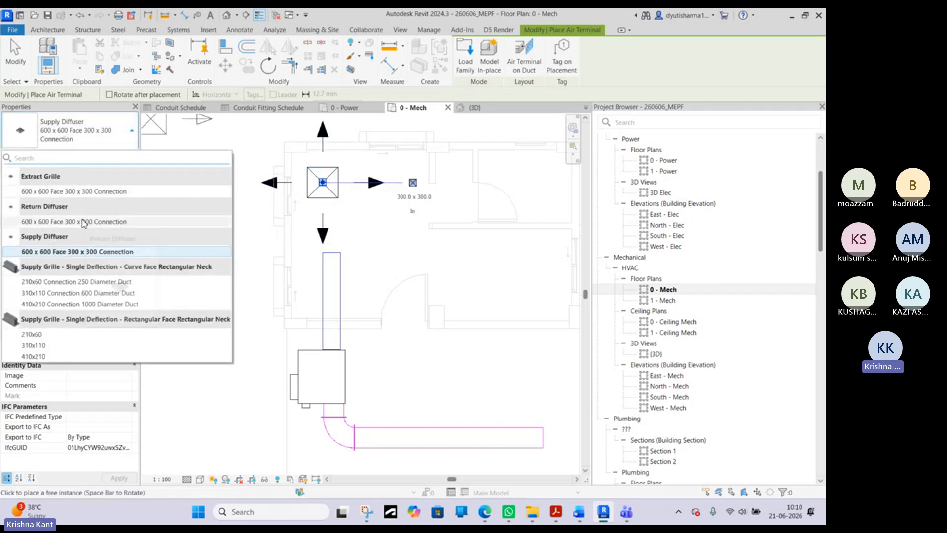
pyautogui.click(84, 222)
pyautogui.moveTo(506, 269); pyautogui.dragTo(427, 265, button='middle')
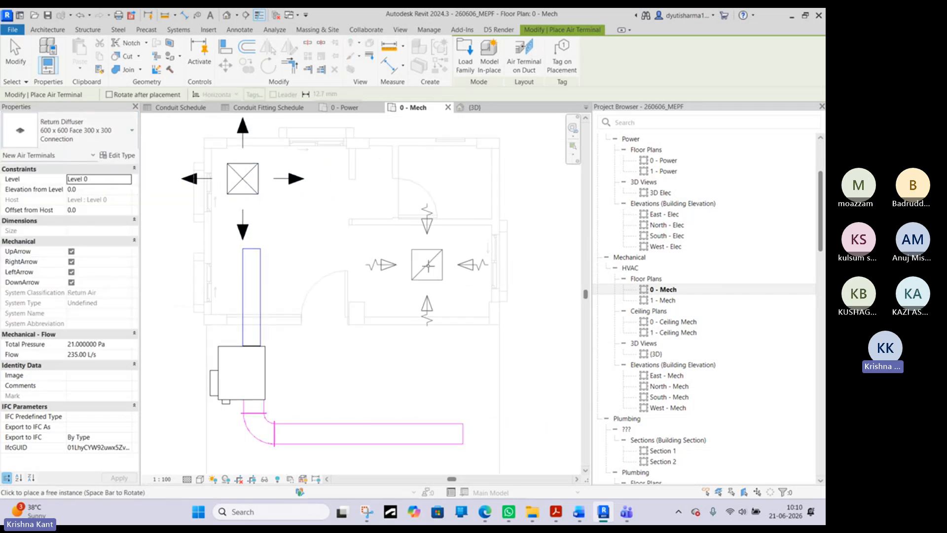
pyautogui.click(438, 268)
pyautogui.rightClick(509, 205)
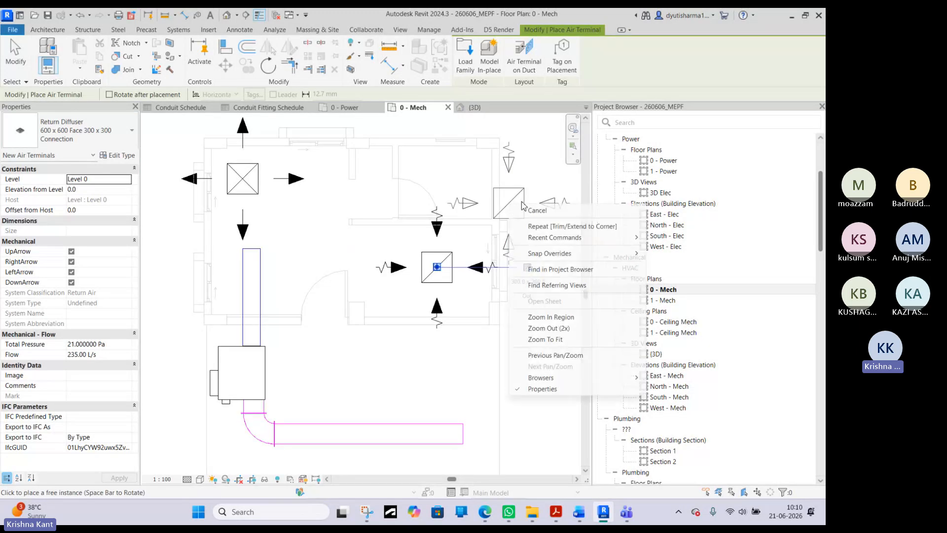
pyautogui.click(539, 212)
pyautogui.rightClick(510, 177)
pyautogui.click(549, 188)
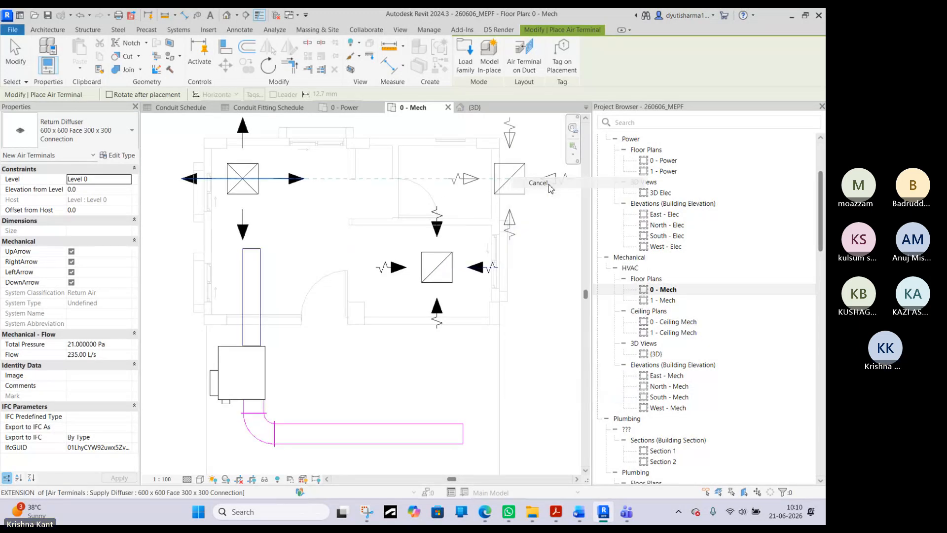
# - Set both diffusers' elevation from Level 0 to 2133.6 mm and check their height against the supply duct in the 3D view
pyautogui.scroll(-3, 415, 198)
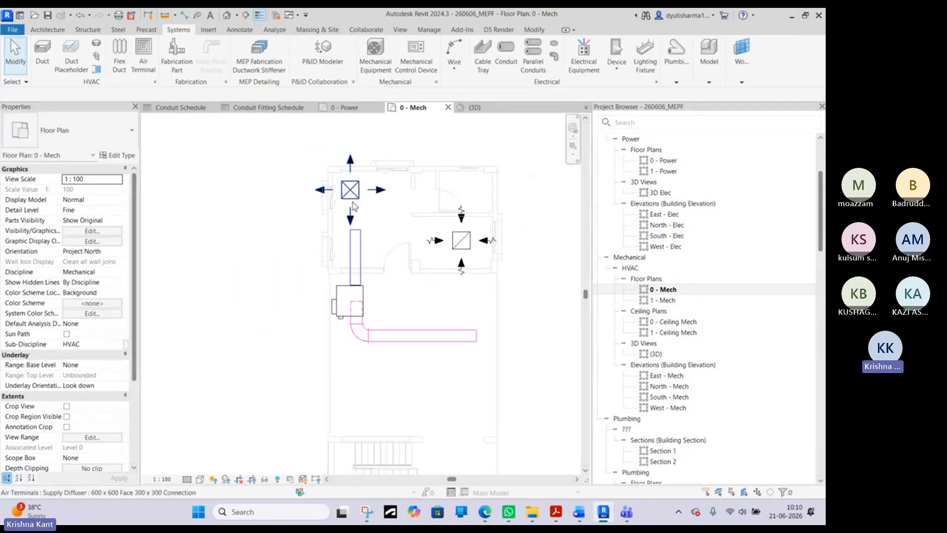
pyautogui.click(355, 239)
pyautogui.scroll(3, 355, 232)
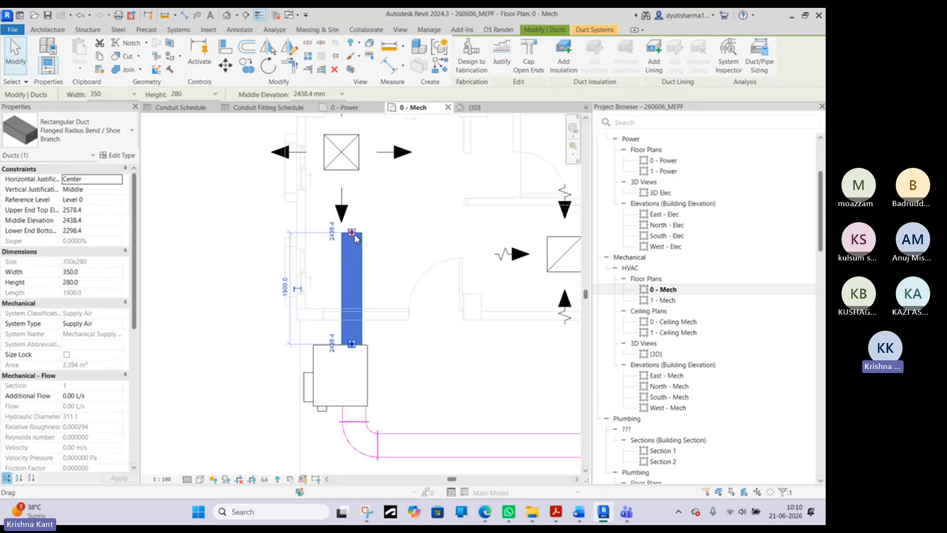
pyautogui.click(341, 153)
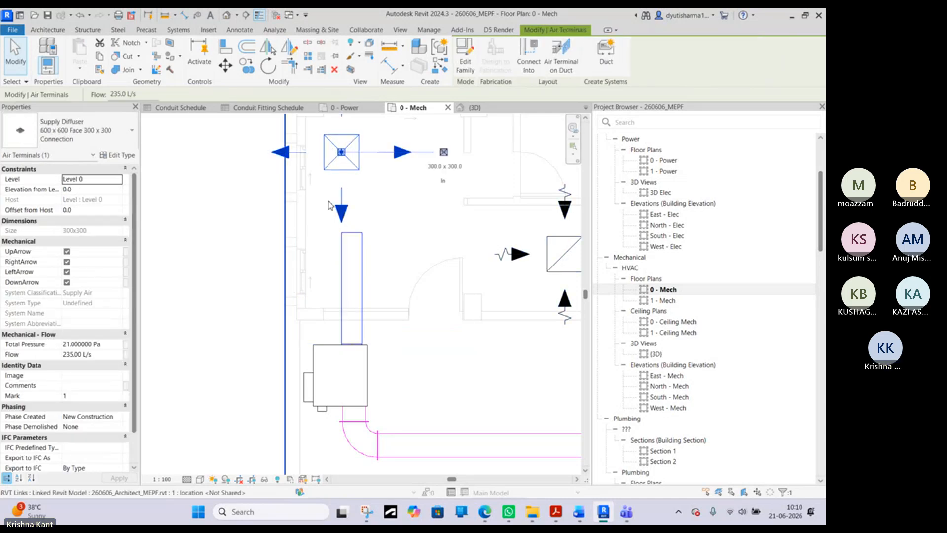
pyautogui.keyDown('ctrl'); pyautogui.click(555, 254); pyautogui.keyUp('ctrl')
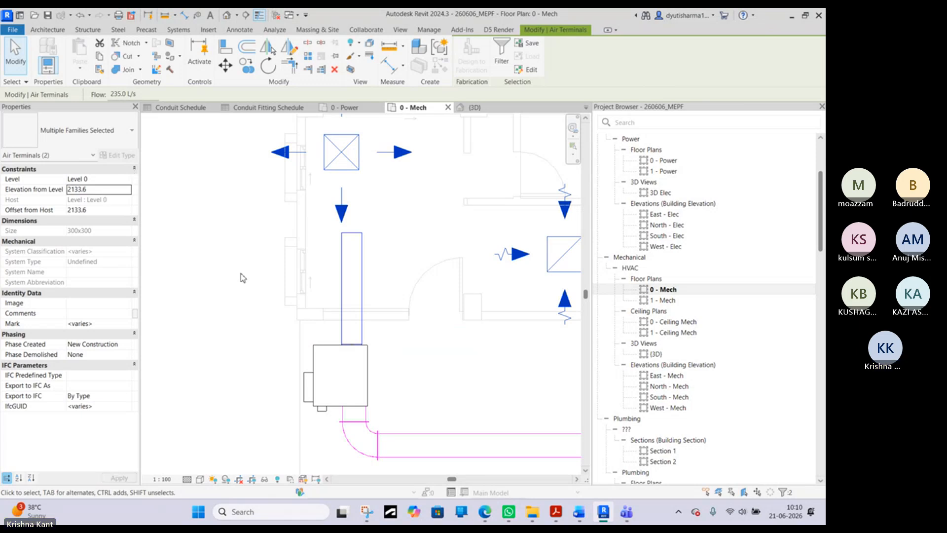
pyautogui.click(470, 113)
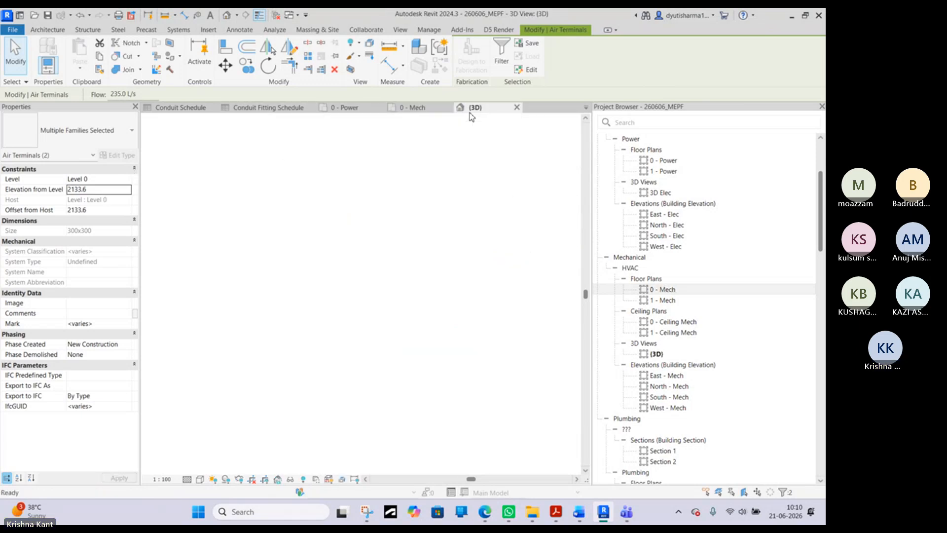
pyautogui.keyDown('shift'); pyautogui.moveTo(276, 291); pyautogui.dragTo(331, 180, button='middle'); pyautogui.keyUp('shift')
pyautogui.click(329, 243)
pyautogui.click(413, 106)
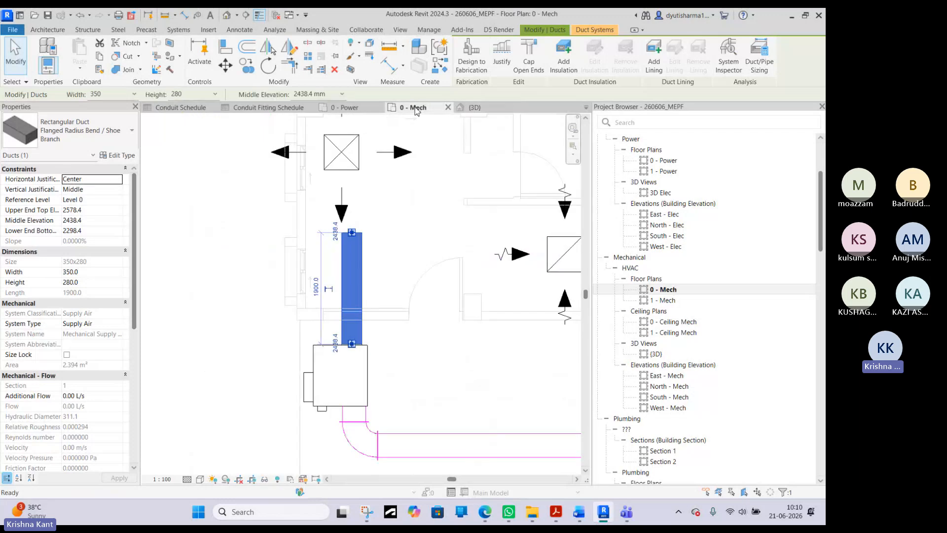
# - Move the supply diffuser in the 0 - Mech plan sideways off the supply duct's axis, toward the middle of the room
pyautogui.click(359, 169)
pyautogui.moveTo(359, 169); pyautogui.dragTo(379, 259, button='middle')
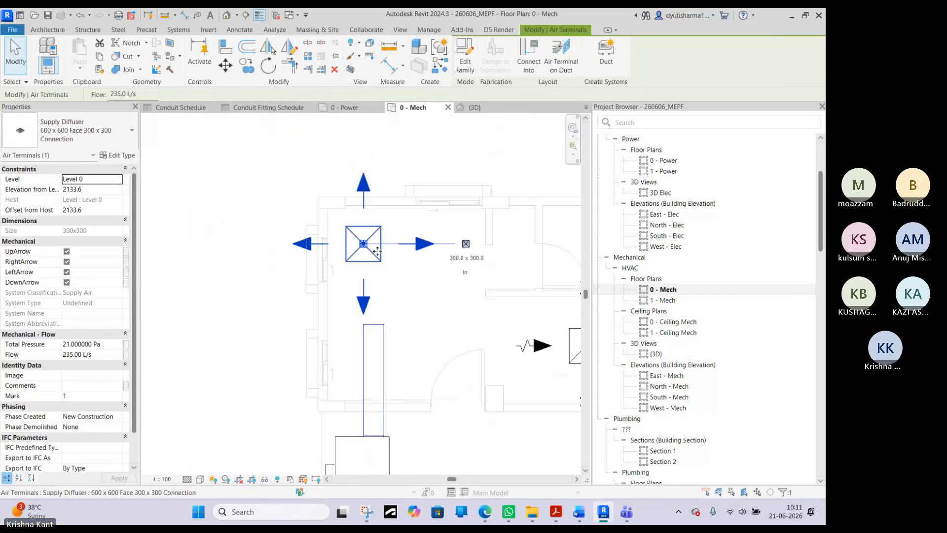
pyautogui.moveTo(379, 259); pyautogui.dragTo(432, 258)
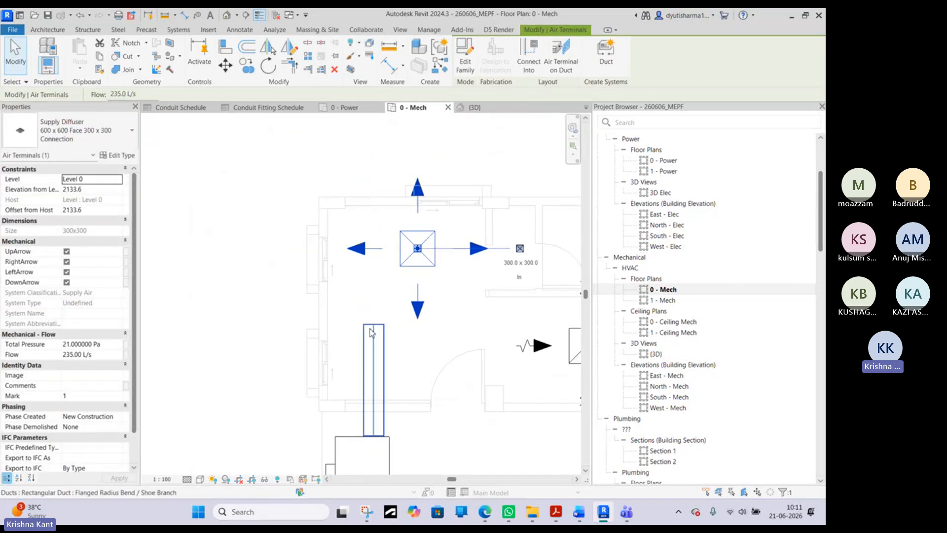
# - Connect the supply duct's open end to the supply diffuser with a 350 mm round flex duct
pyautogui.click(375, 332)
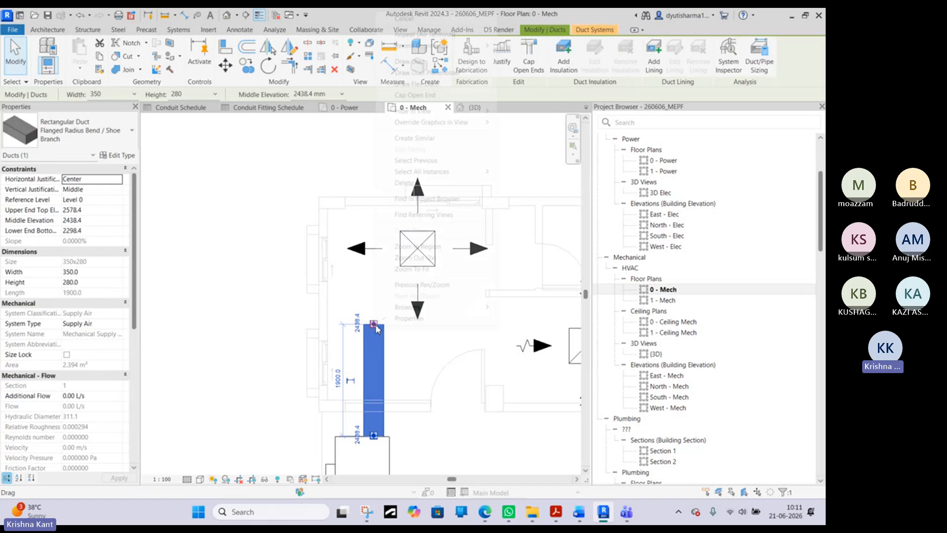
pyautogui.rightClick(375, 327)
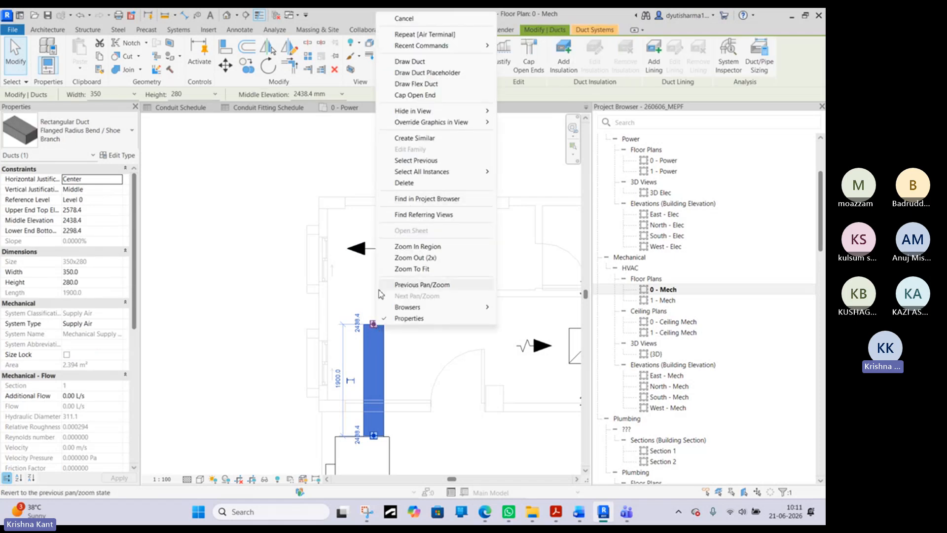
pyautogui.click(430, 84)
pyautogui.scroll(2, 419, 249)
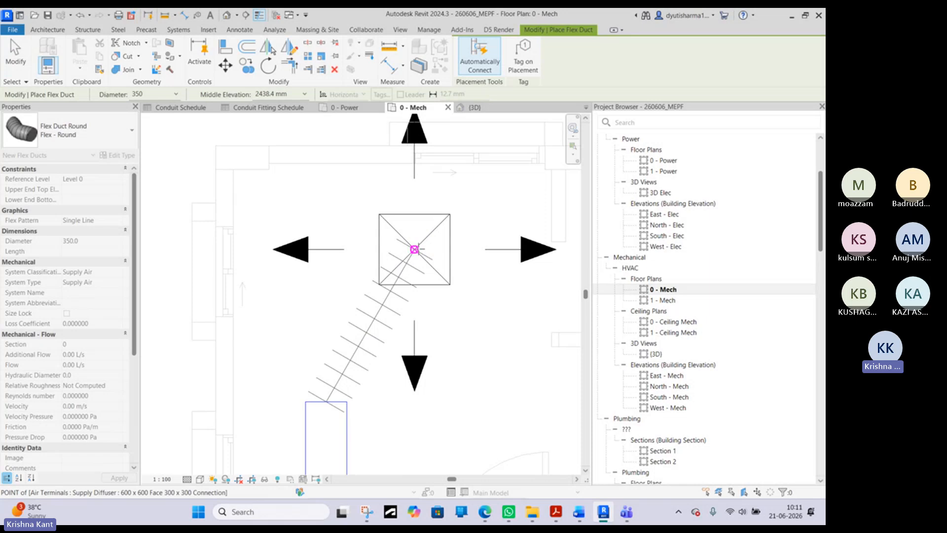
pyautogui.click(414, 249)
pyautogui.rightClick(371, 189)
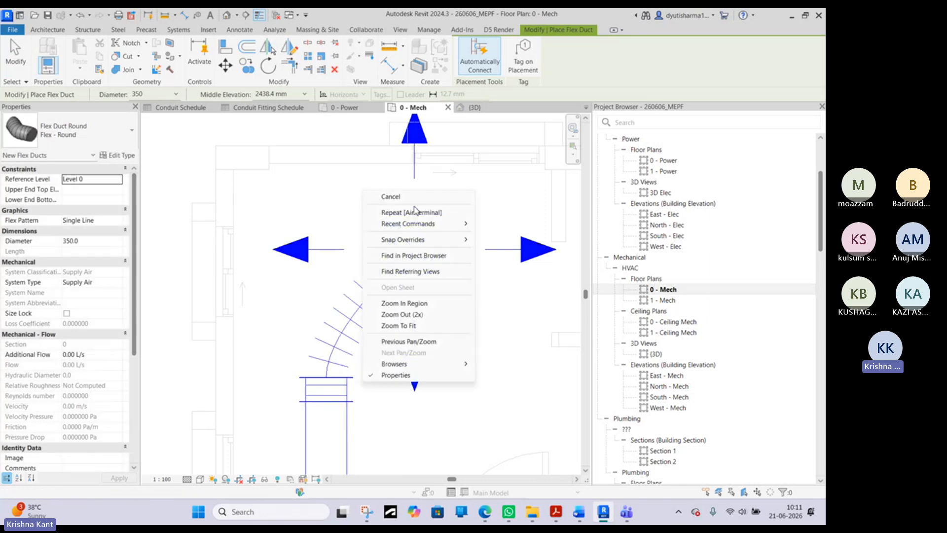
pyautogui.click(400, 197)
pyautogui.scroll(-2, 404, 205)
# - Shorten the straight return duct run to about 2595 mm
pyautogui.moveTo(446, 285); pyautogui.dragTo(340, 273, button='middle')
pyautogui.scroll(-4, 340, 273)
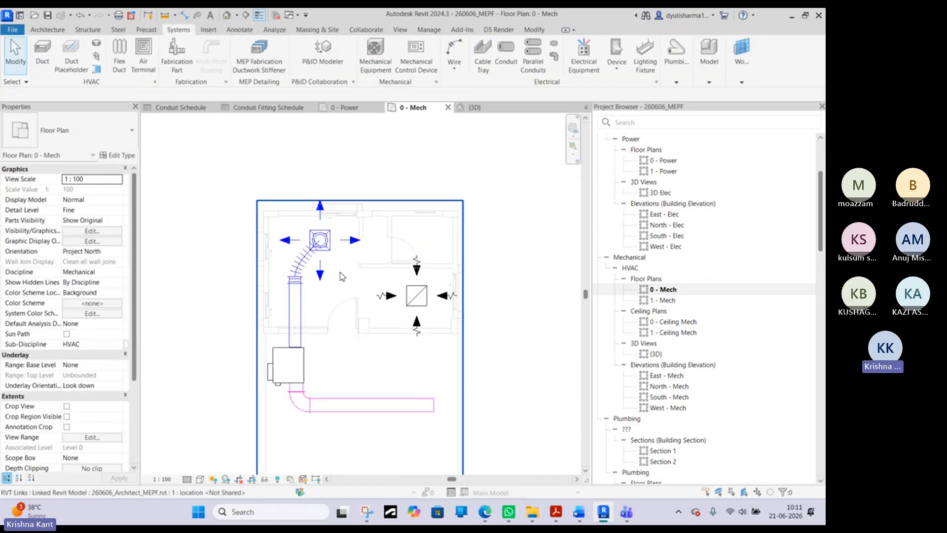
pyautogui.click(421, 389)
pyautogui.moveTo(423, 391); pyautogui.dragTo(392, 391)
# - Try connecting the shortened return duct's open end to the return diffuser with a 400 mm round flex duct, and undo it
pyautogui.rightClick(391, 391)
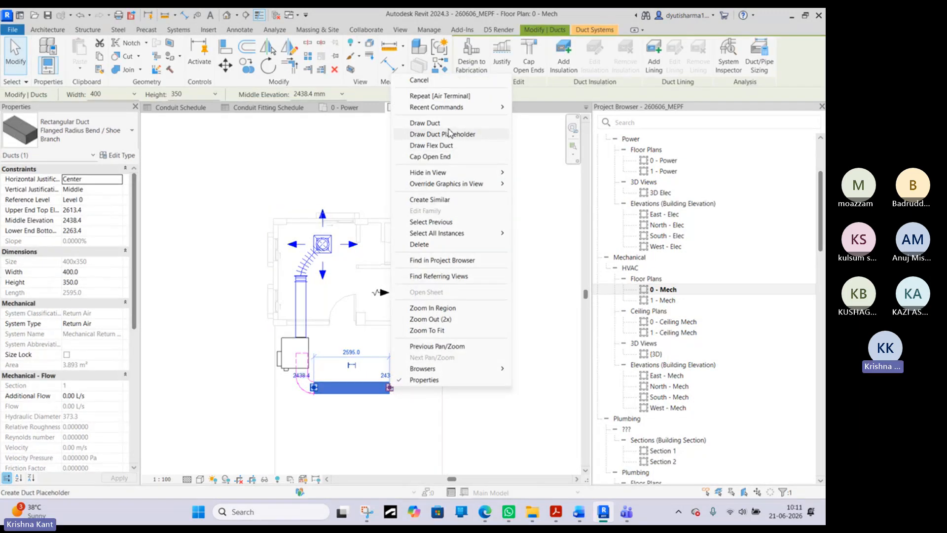
pyautogui.click(449, 145)
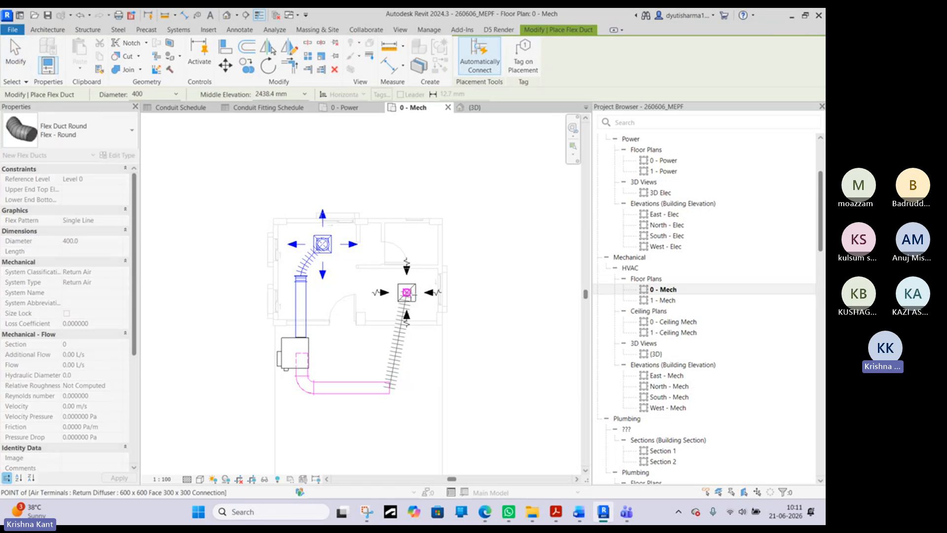
pyautogui.click(406, 292)
pyautogui.rightClick(494, 263)
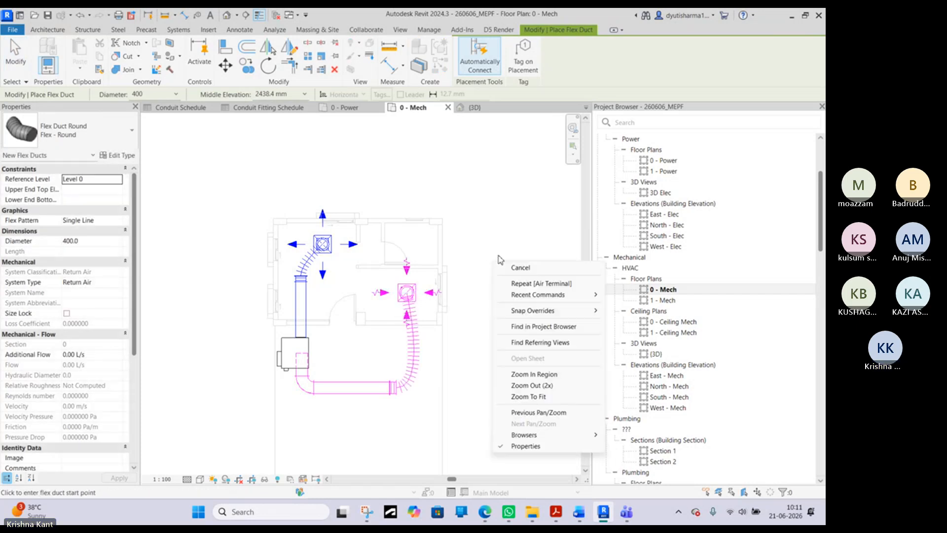
pyautogui.click(514, 270)
pyautogui.click(384, 387)
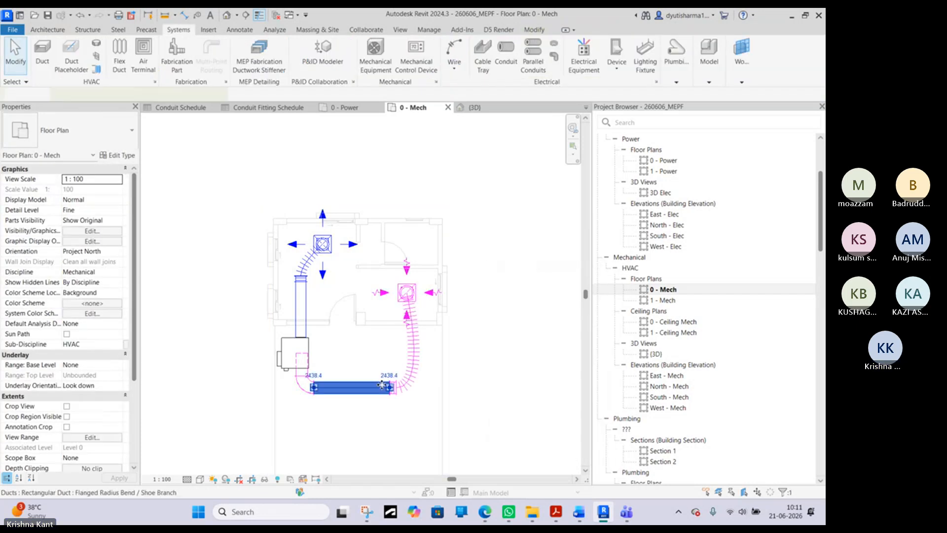
pyautogui.press('Escape')
pyautogui.hotkey('ctrl', 'z')
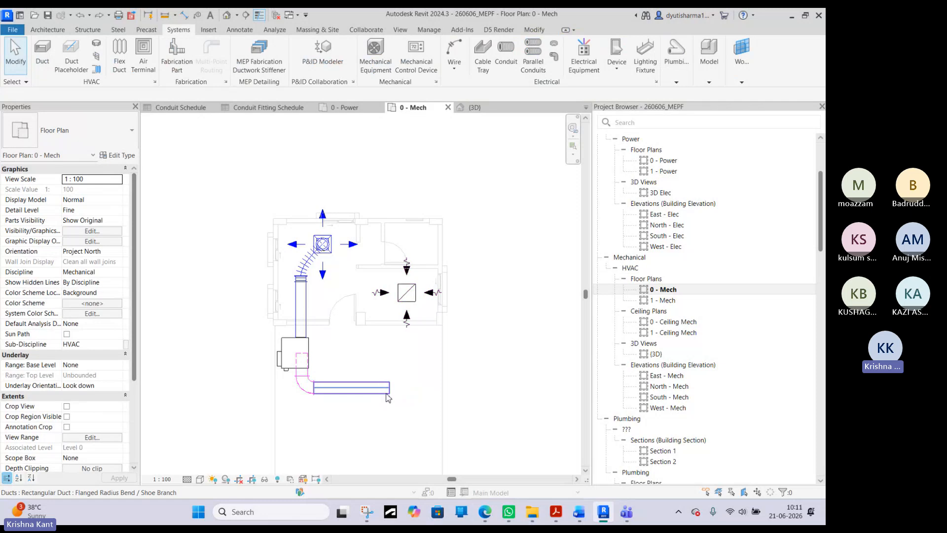
# - Extend the 400 x 350 return duct with a 90° turn and a straight run about 1995 mm long toward the return diffuser
pyautogui.click(389, 393)
pyautogui.rightClick(400, 381)
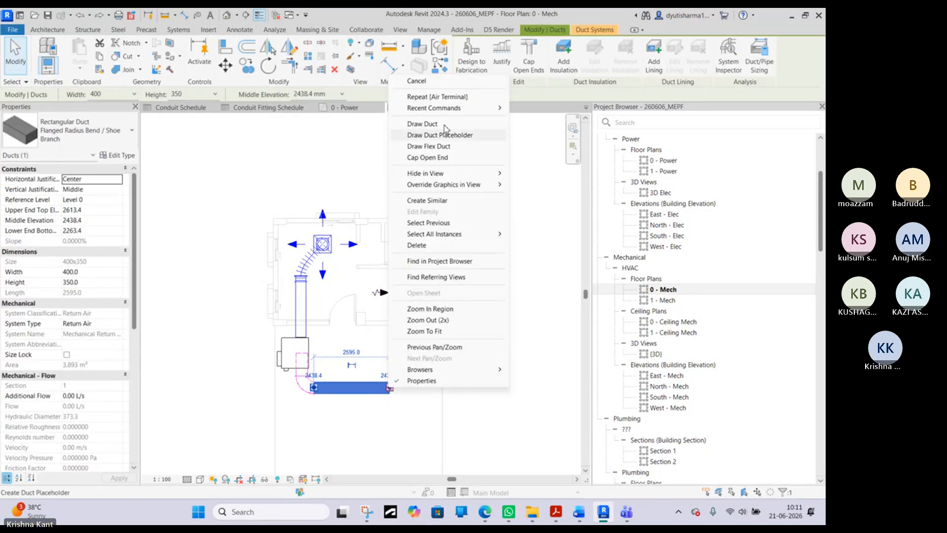
pyautogui.press('Escape')
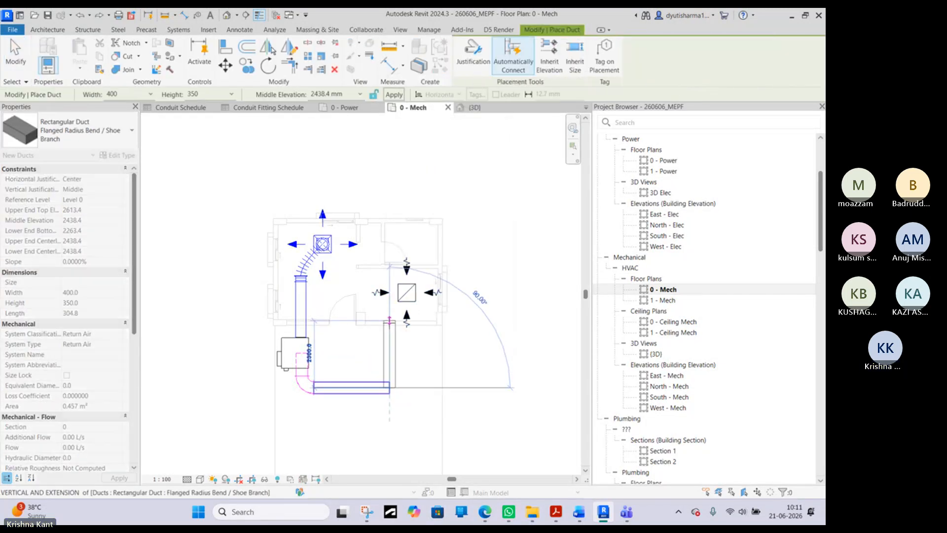
pyautogui.click(389, 318)
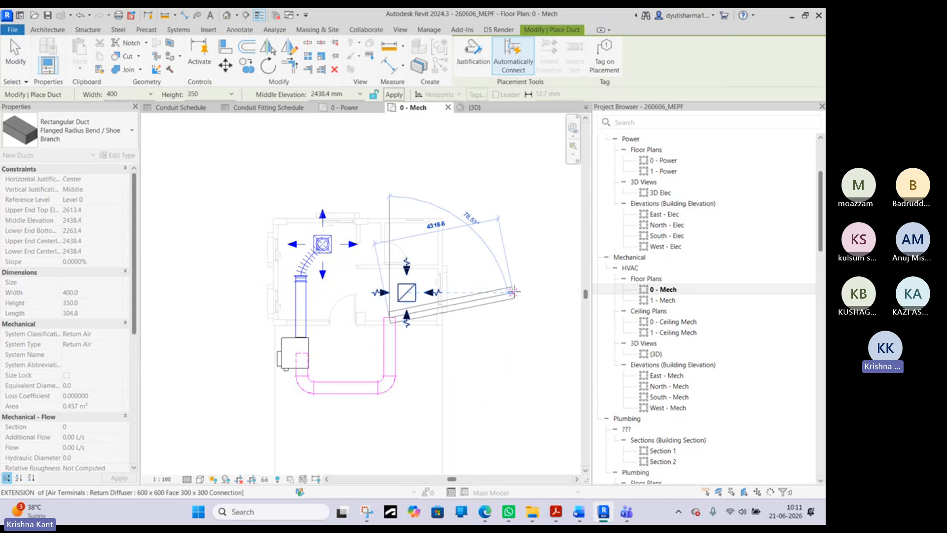
pyautogui.rightClick(514, 292)
pyautogui.click(542, 297)
pyautogui.rightClick(478, 311)
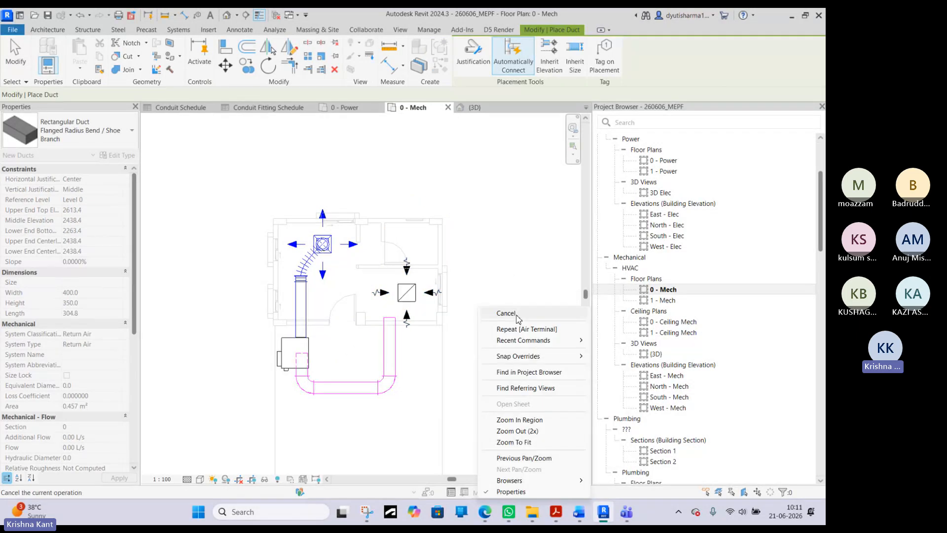
pyautogui.click(518, 316)
# - Connect the open end of the new return duct run to the return diffuser with a 400 mm round flex duct
pyautogui.click(389, 322)
pyautogui.rightClick(389, 322)
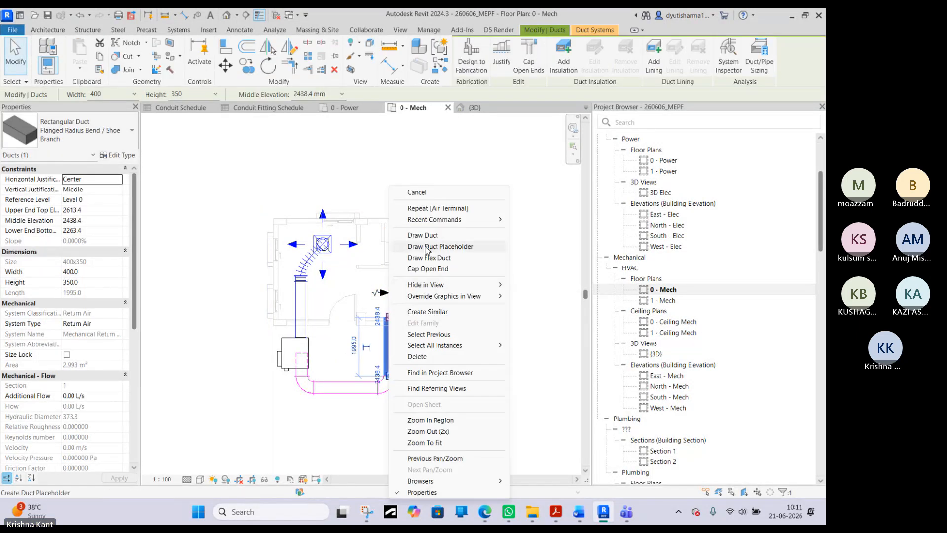
pyautogui.click(438, 261)
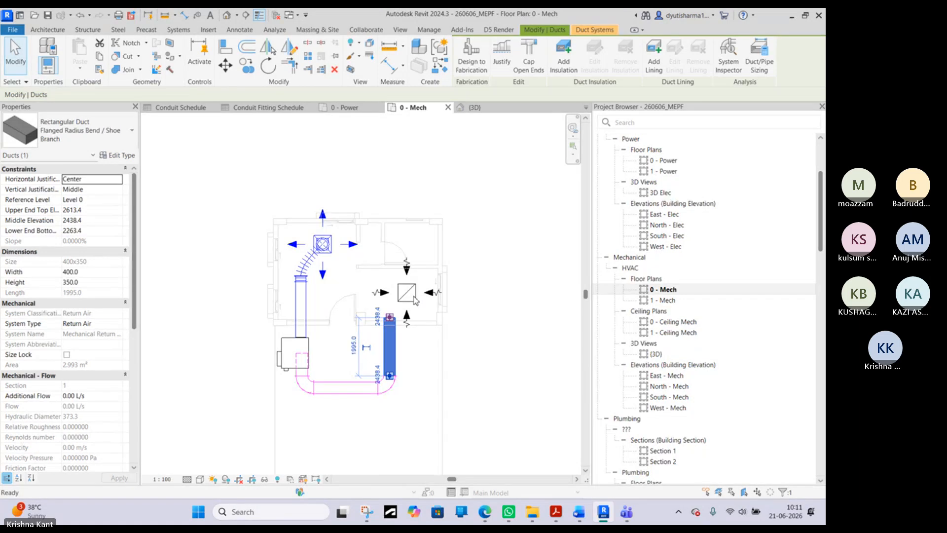
pyautogui.rightClick(481, 289)
pyautogui.click(508, 295)
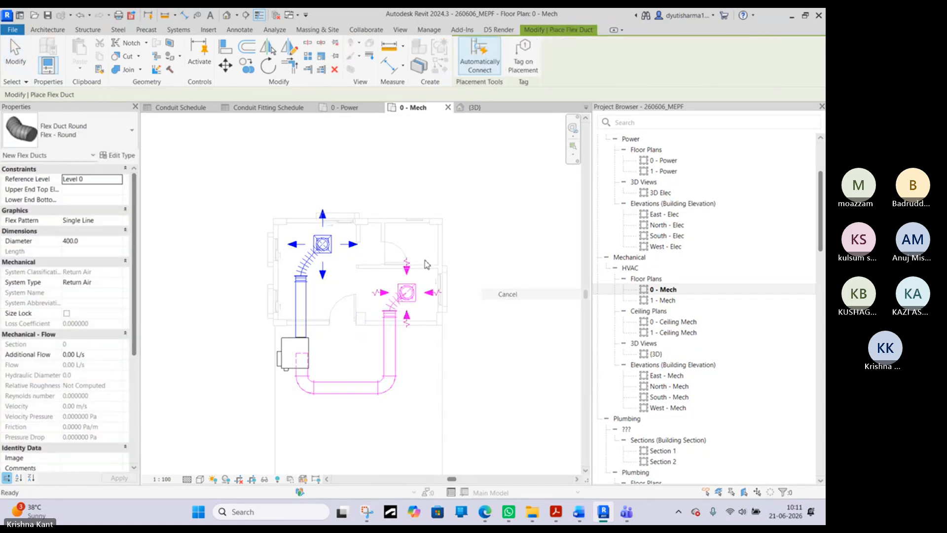
# - In the 3D view, set the VAV unit's elevation from level to 2743.2
pyautogui.click(466, 107)
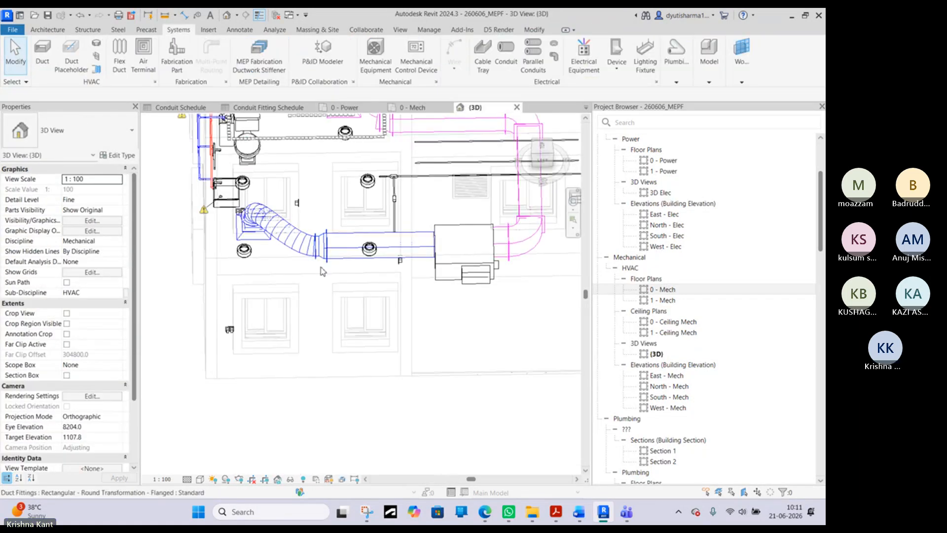
pyautogui.keyDown('shift'); pyautogui.moveTo(296, 148); pyautogui.dragTo(341, 331, button='middle'); pyautogui.keyUp('shift')
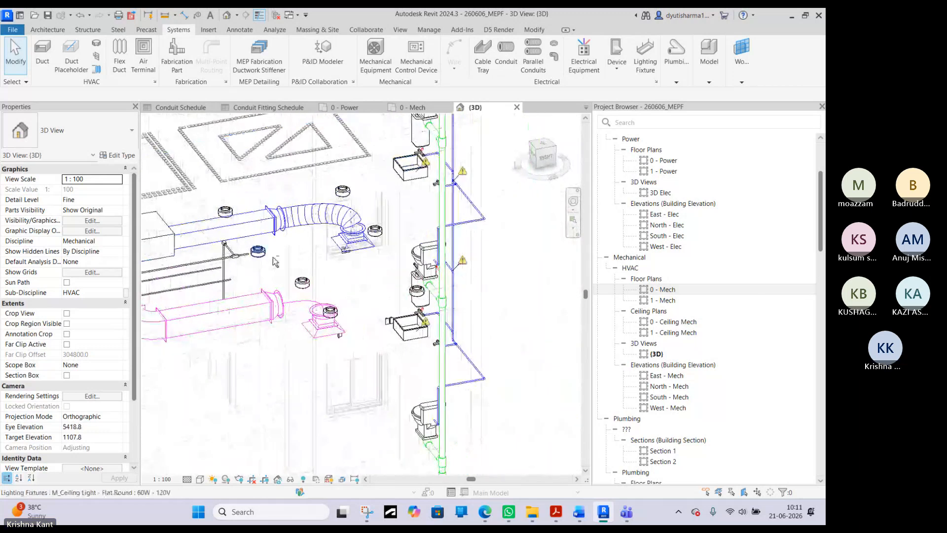
pyautogui.click(335, 335)
pyautogui.scroll(5, 385, 290)
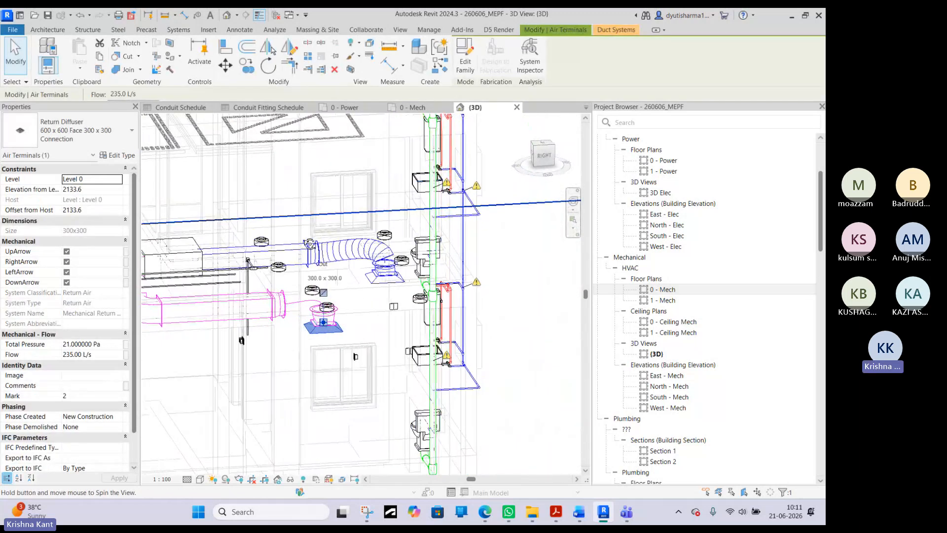
pyautogui.keyDown('ctrl'); pyautogui.click(386, 291); pyautogui.keyUp('ctrl')
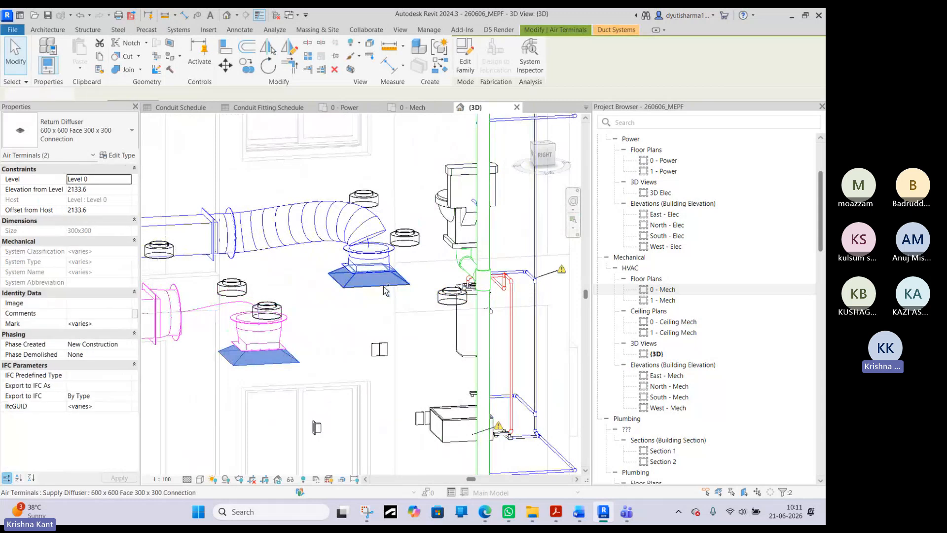
pyautogui.keyDown('shift'); pyautogui.moveTo(385, 292); pyautogui.dragTo(387, 300, button='middle'); pyautogui.keyUp('shift')
pyautogui.click(387, 300)
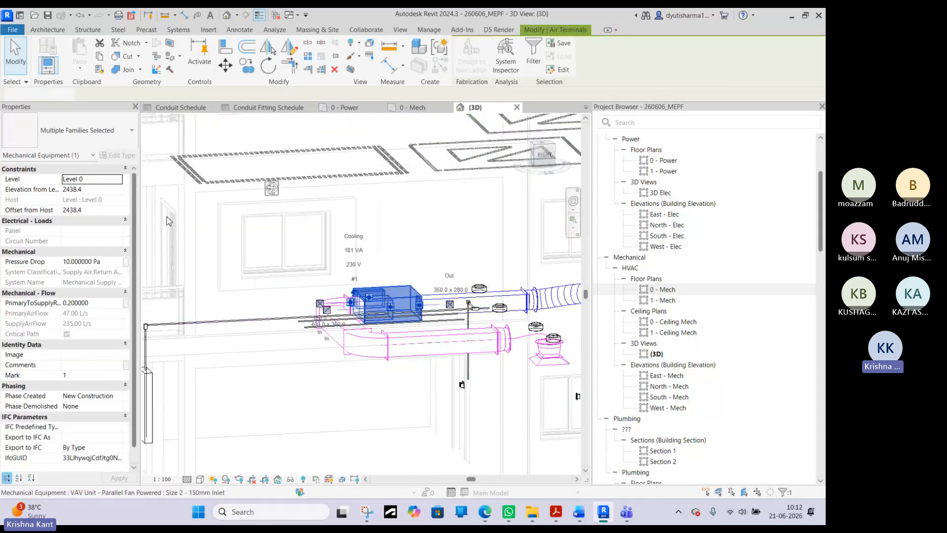
pyautogui.click(106, 188)
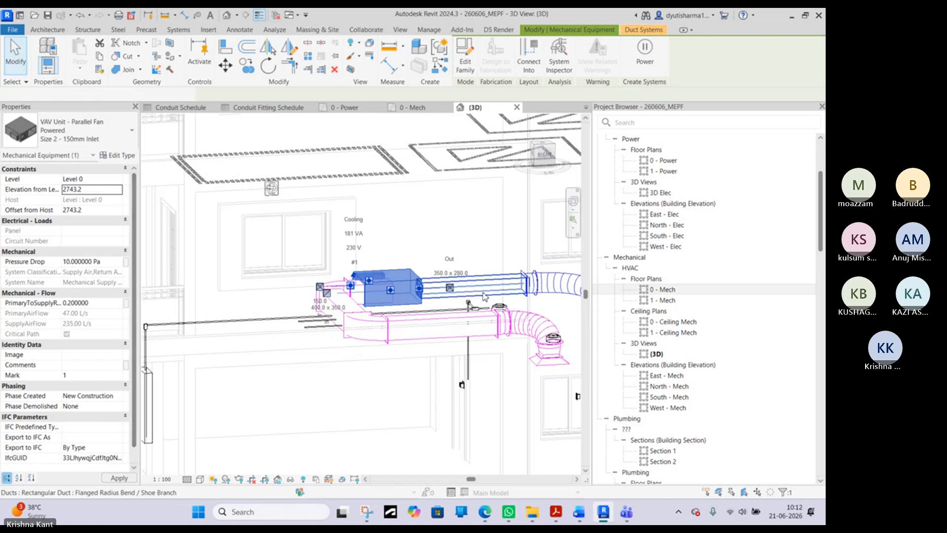
# - Examine the VAV unit, its supply and return ducts and the flex duct connections to both diffusers from several sides in 3D
pyautogui.moveTo(573, 328); pyautogui.dragTo(454, 318, button='middle')
pyautogui.scroll(5, 453, 318)
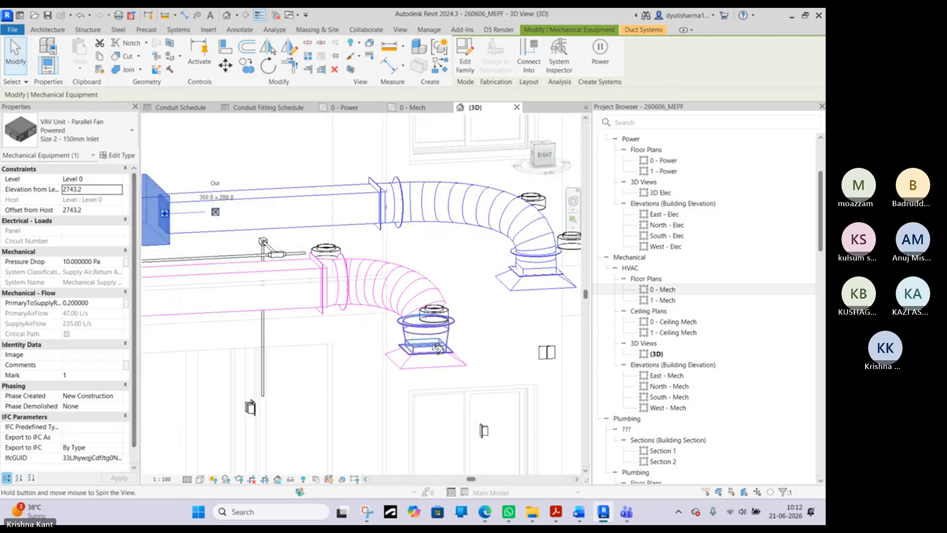
pyautogui.scroll(-3, 428, 364)
pyautogui.keyDown('shift'); pyautogui.moveTo(428, 363); pyautogui.dragTo(281, 324, button='middle'); pyautogui.keyUp('shift')
pyautogui.scroll(3, 280, 324)
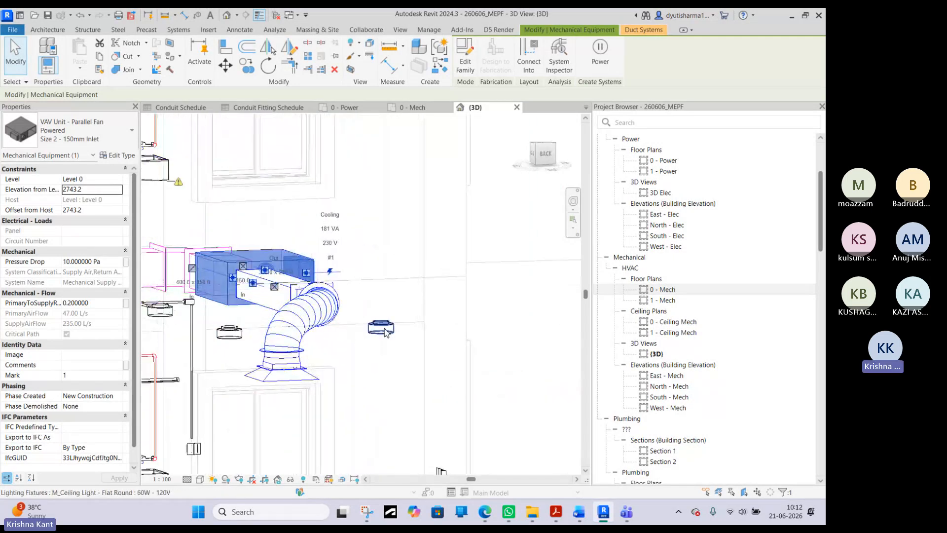
pyautogui.scroll(-3, 387, 333)
pyautogui.keyDown('shift'); pyautogui.moveTo(387, 333); pyautogui.dragTo(411, 375, button='middle'); pyautogui.keyUp('shift')
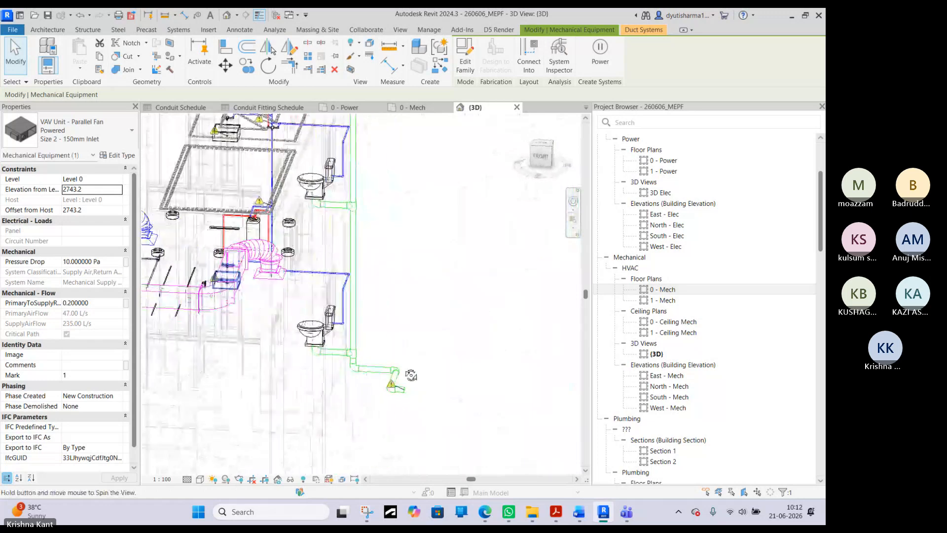
pyautogui.click(431, 341)
pyautogui.scroll(-3, 490, 336)
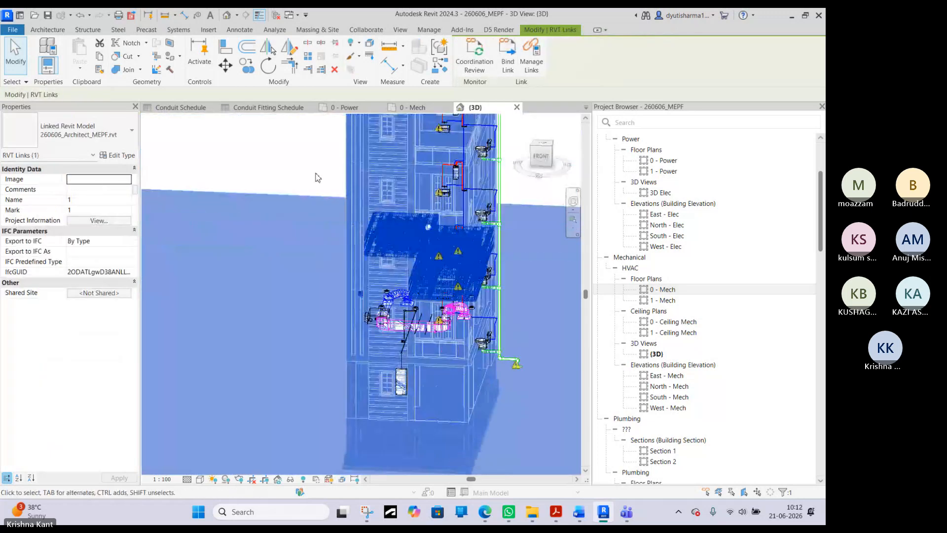
pyautogui.click(317, 178)
pyautogui.scroll(5, 353, 288)
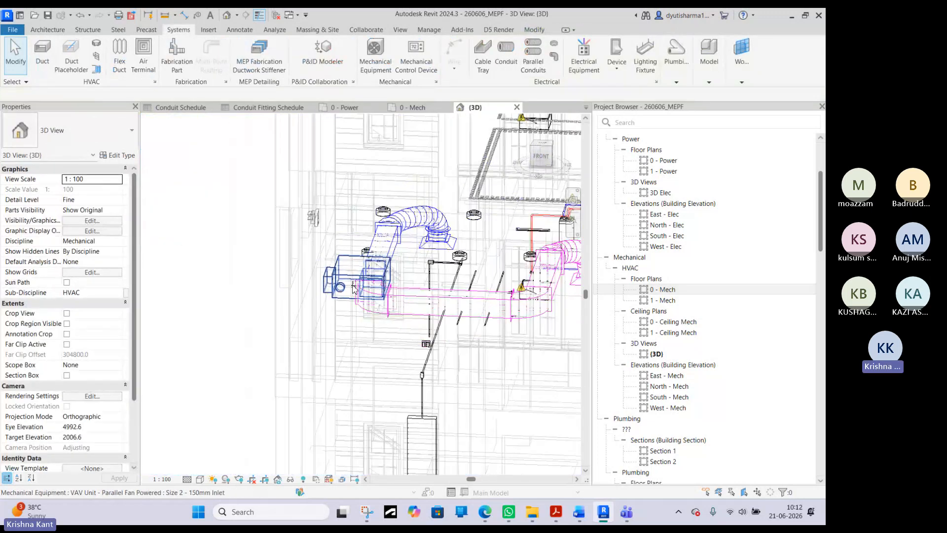
pyautogui.keyDown('shift'); pyautogui.moveTo(353, 288); pyautogui.dragTo(363, 276, button='middle'); pyautogui.keyUp('shift')
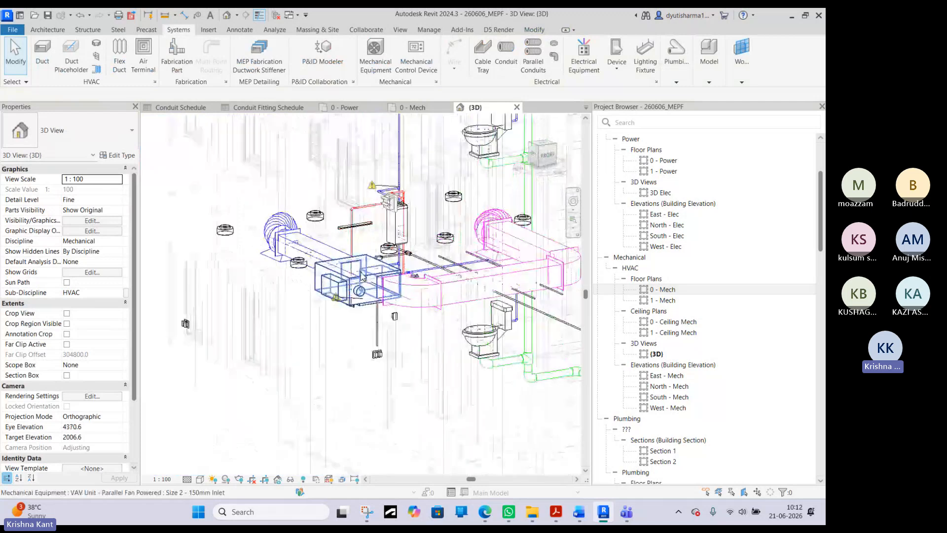
pyautogui.scroll(3, 363, 276)
pyautogui.moveTo(499, 315); pyautogui.dragTo(475, 342, button='middle')
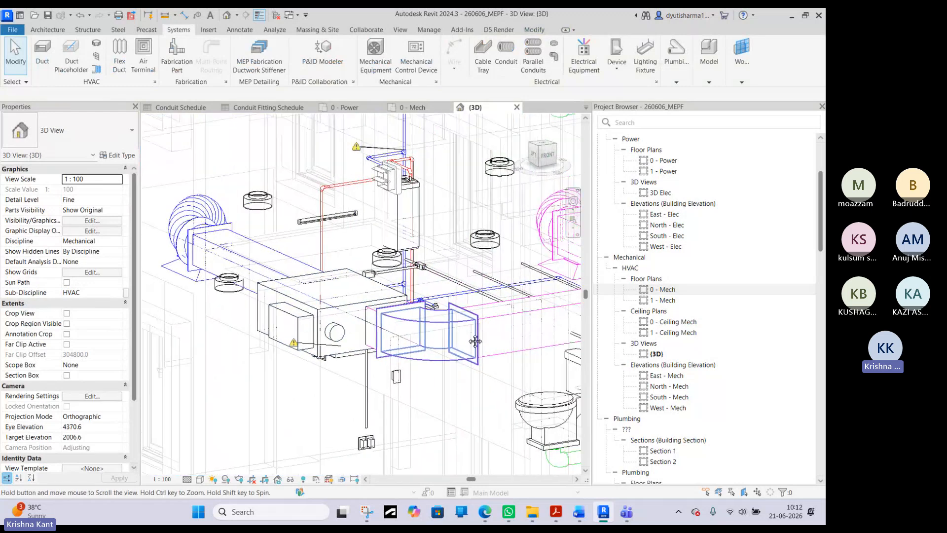
pyautogui.scroll(-3, 475, 341)
# - In the 0 - Mech floor plan, delete all ducts, duct fittings and flex ducts, filtering Mechanical Equipment out of the selection
pyautogui.click(405, 108)
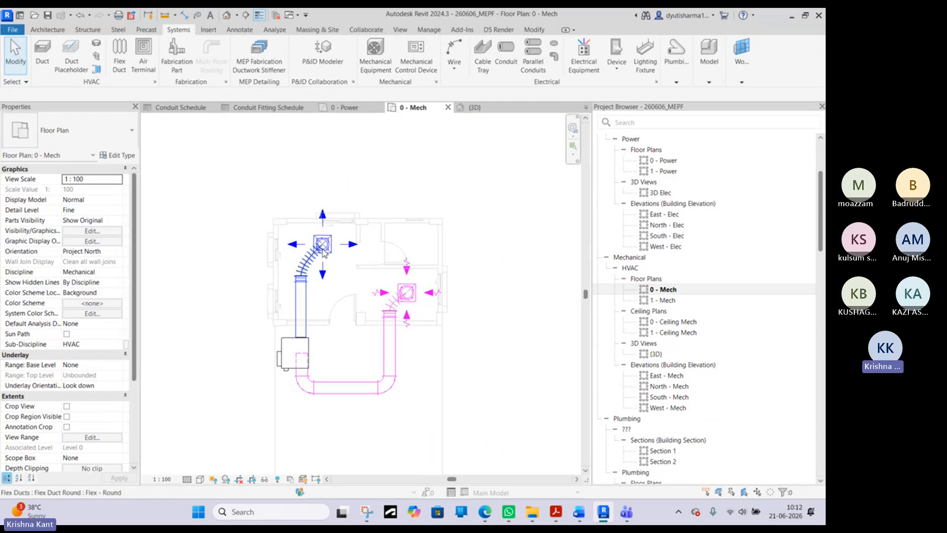
pyautogui.click(310, 273)
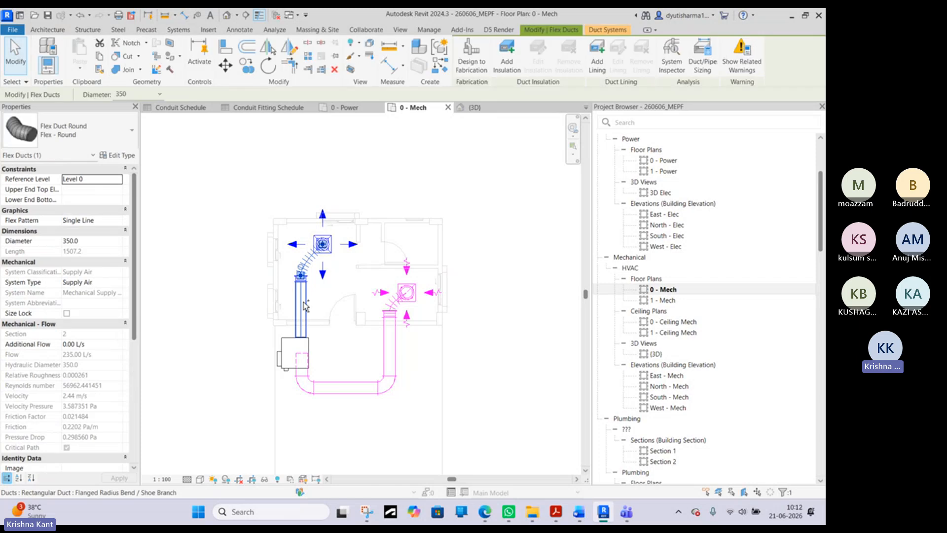
pyautogui.keyDown('ctrl'); pyautogui.click(301, 306); pyautogui.keyUp('ctrl')
pyautogui.click(260, 215)
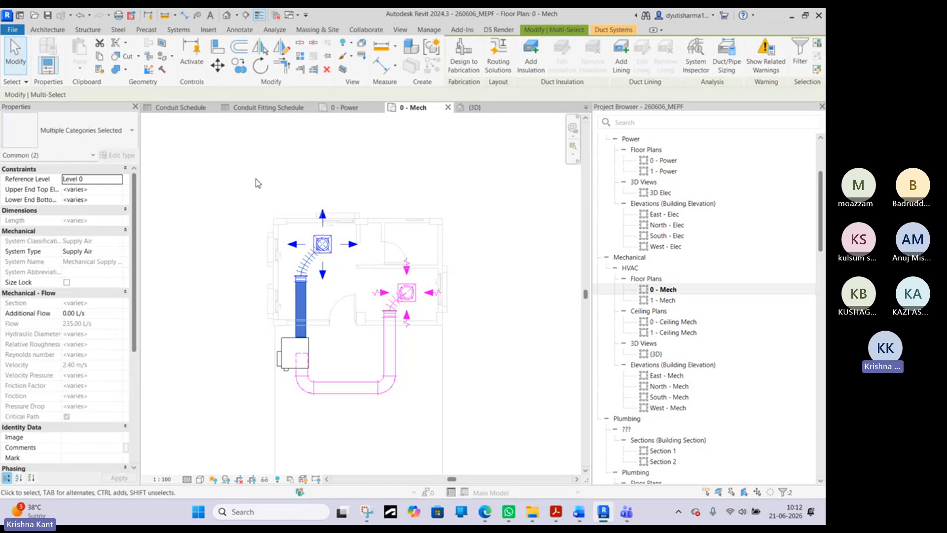
pyautogui.moveTo(231, 176); pyautogui.dragTo(296, 347)
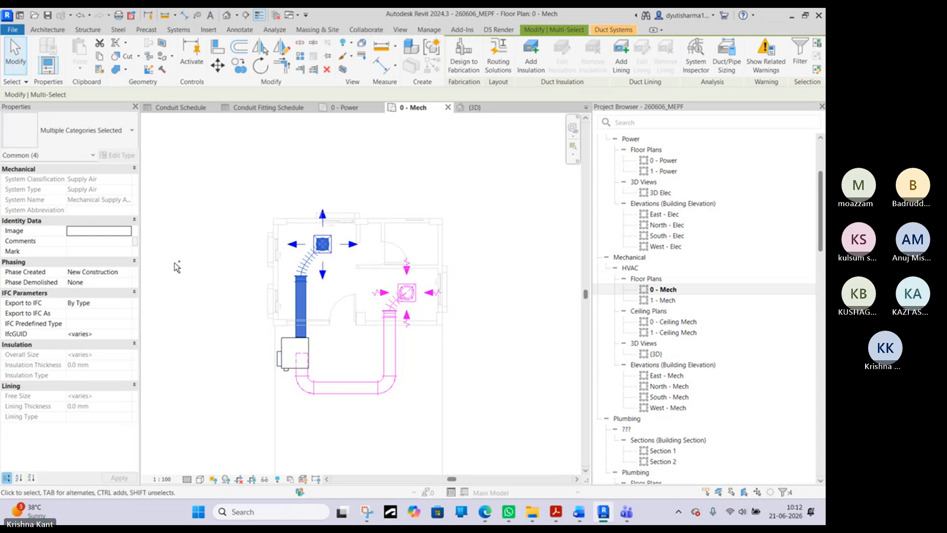
pyautogui.moveTo(176, 265); pyautogui.dragTo(460, 437)
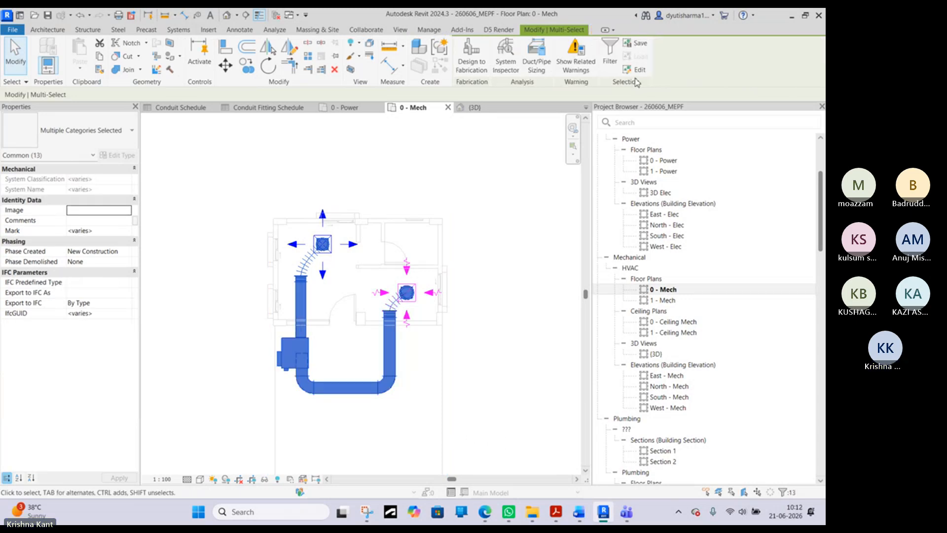
pyautogui.click(609, 58)
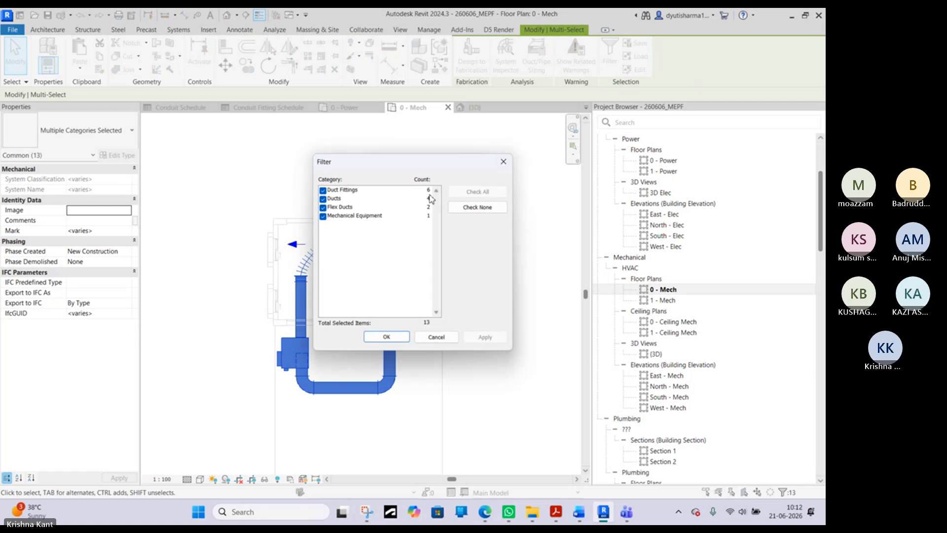
pyautogui.click(323, 216)
pyautogui.click(387, 337)
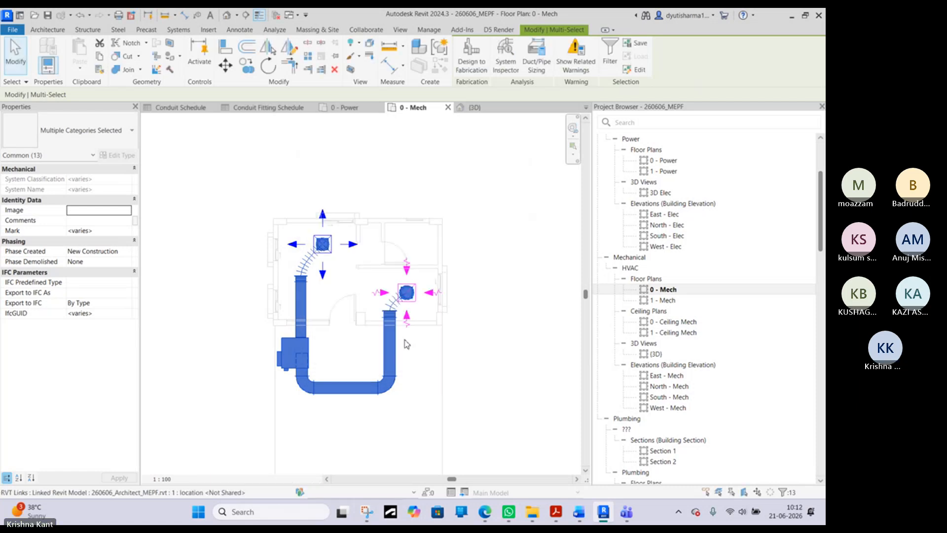
pyautogui.click(405, 344)
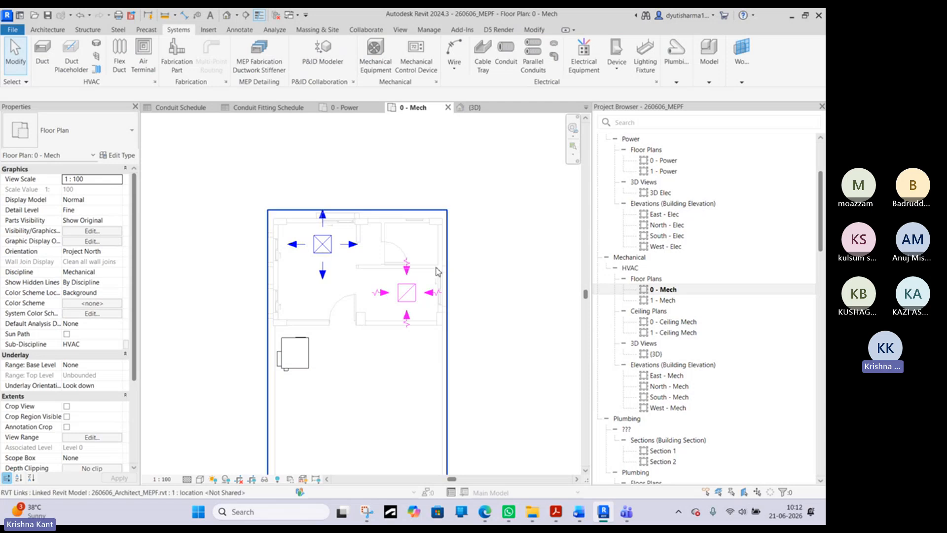
# - Copy the return and supply diffusers straight down below the VAV unit, level with each other, the supply copy about 6359 mm from its original
pyautogui.click(411, 294)
pyautogui.keyDown('ctrl'); pyautogui.moveTo(413, 297); pyautogui.dragTo(414, 434); pyautogui.keyUp('ctrl')
pyautogui.click(502, 328)
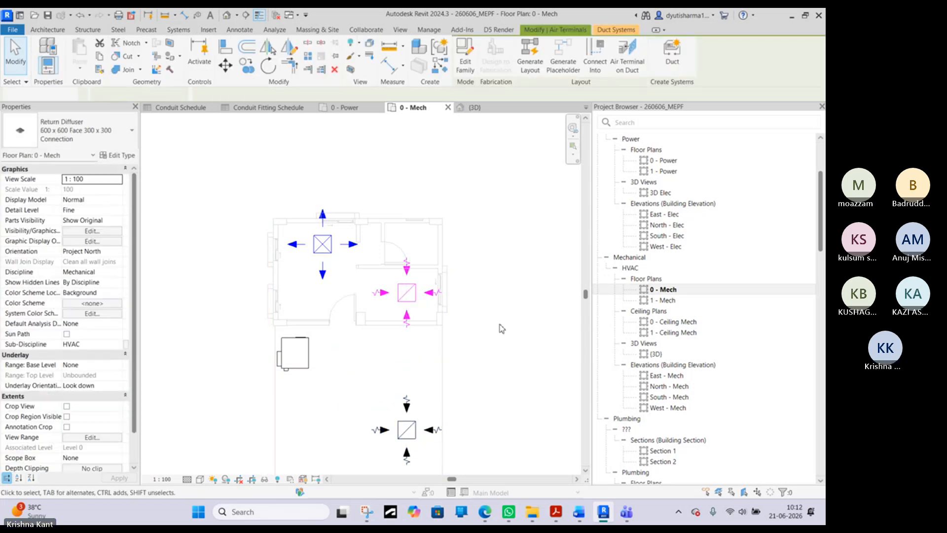
pyautogui.click(322, 244)
pyautogui.moveTo(323, 244); pyautogui.dragTo(405, 199, button='middle')
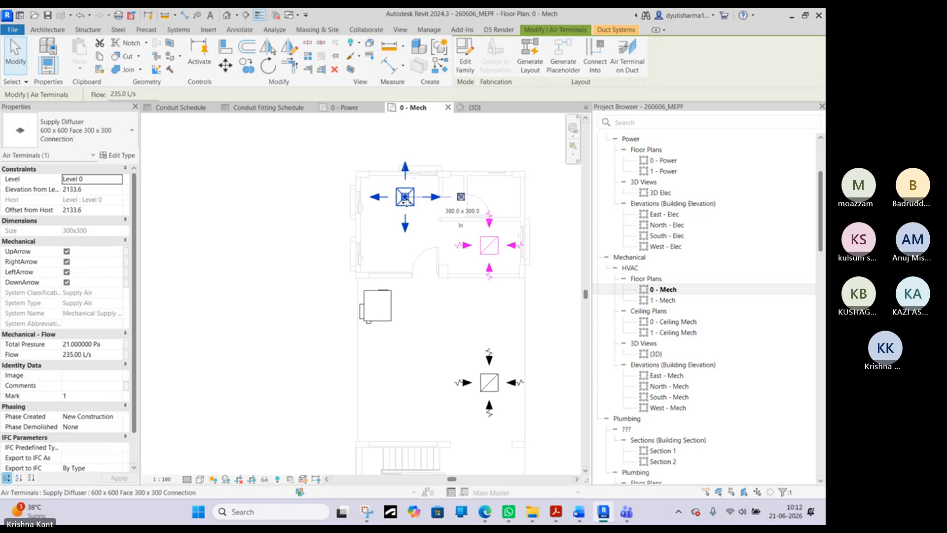
pyautogui.keyDown('ctrl'); pyautogui.moveTo(406, 202); pyautogui.dragTo(406, 389); pyautogui.keyUp('ctrl')
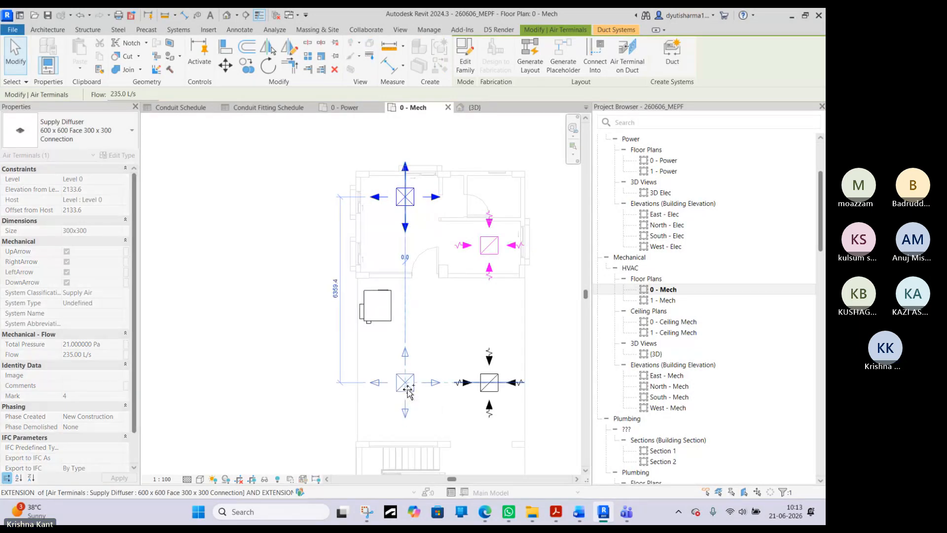
pyautogui.click(560, 327)
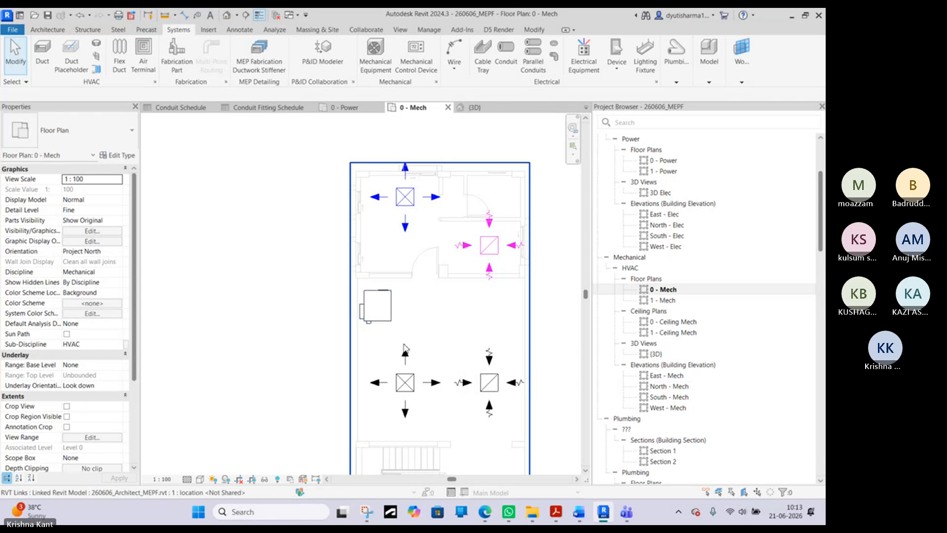
# - Shift the original supply diffuser slightly right in its room and move the copied supply diffuser level with it, on its left side
pyautogui.click(406, 385)
pyautogui.moveTo(406, 385); pyautogui.dragTo(423, 192)
pyautogui.click(403, 193)
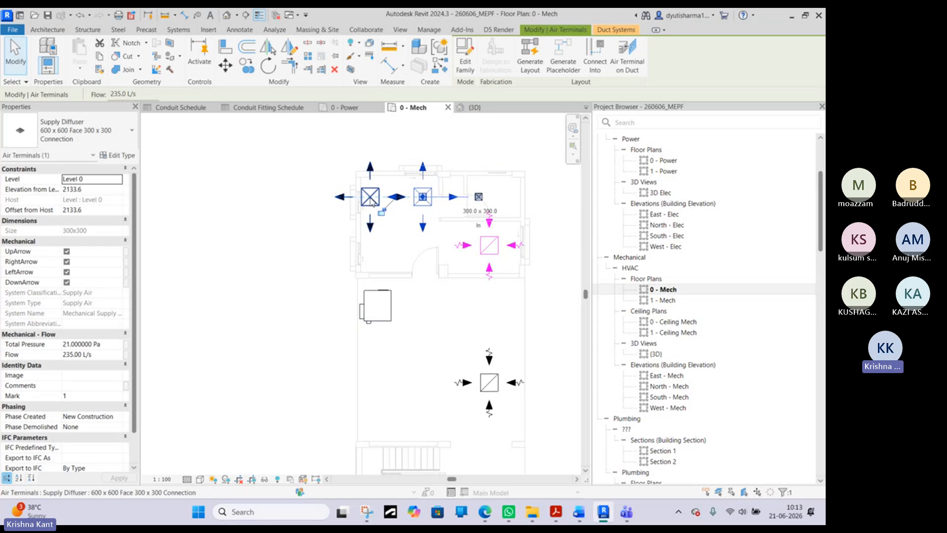
pyautogui.press('Escape')
pyautogui.scroll(2, 414, 197)
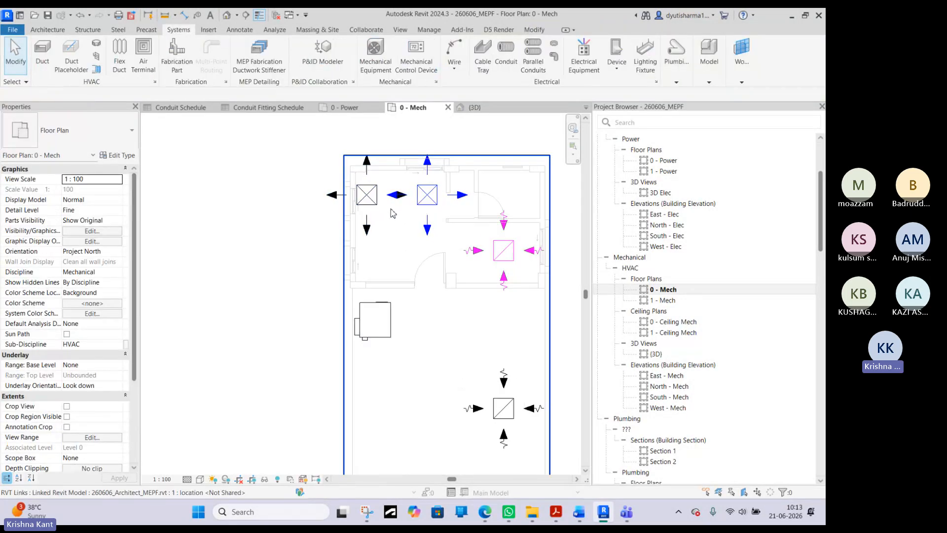
# - Nudge the copied supply diffuser slightly right, away from the room's left wall and still level with the original
pyautogui.moveTo(317, 201); pyautogui.dragTo(320, 265, button='middle')
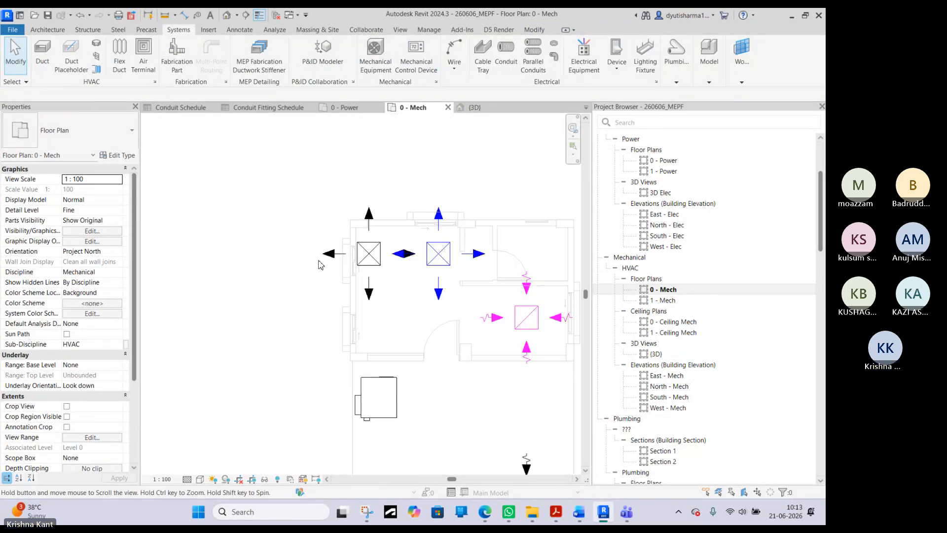
pyautogui.click(361, 246)
pyautogui.scroll(4, 361, 246)
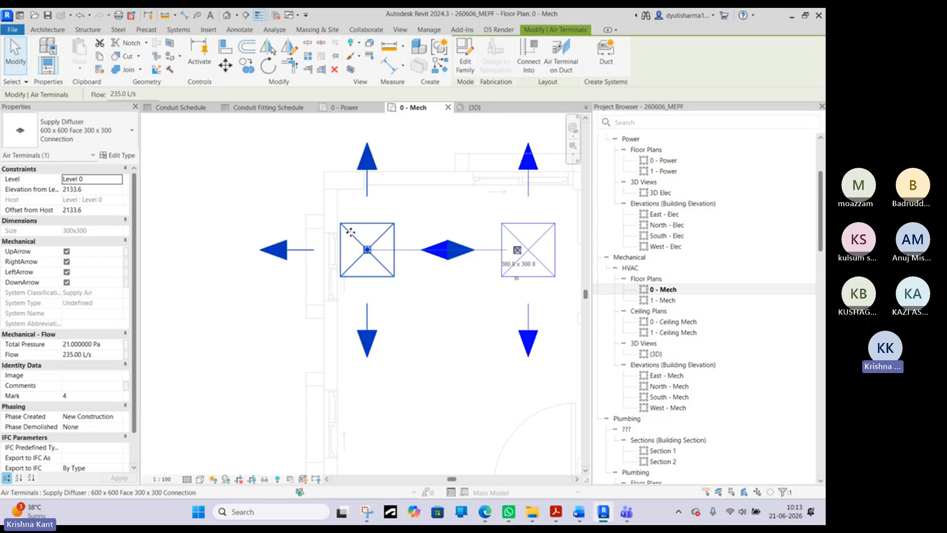
pyautogui.moveTo(351, 232); pyautogui.dragTo(375, 232)
pyautogui.click(271, 186)
pyautogui.scroll(-3, 272, 183)
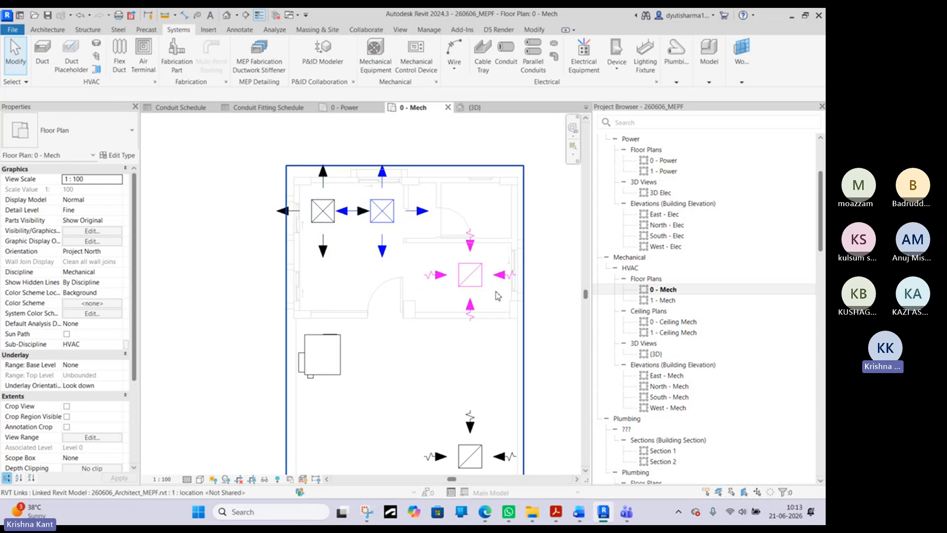
# - Move the copied return diffuser into the room with the original return diffuser, level with it on its left side
pyautogui.click(473, 448)
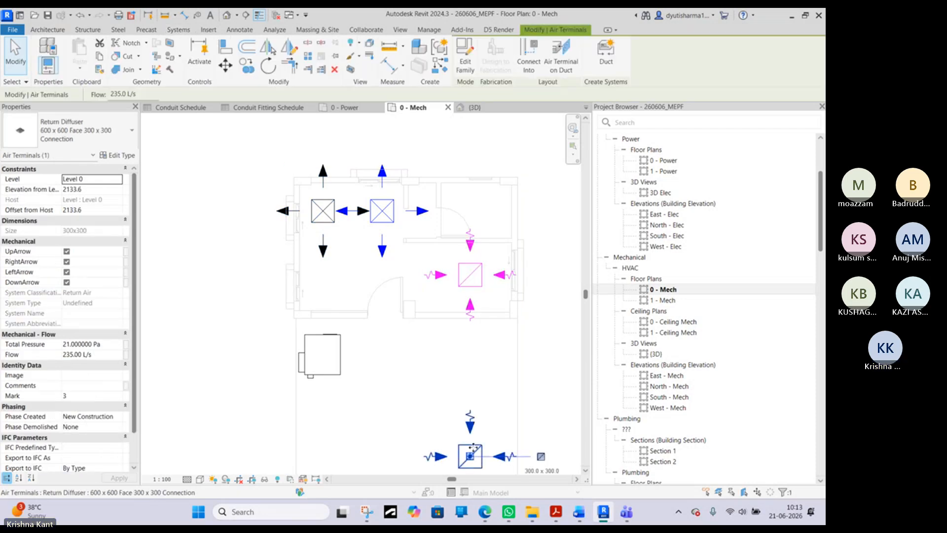
pyautogui.moveTo(473, 447); pyautogui.dragTo(424, 258)
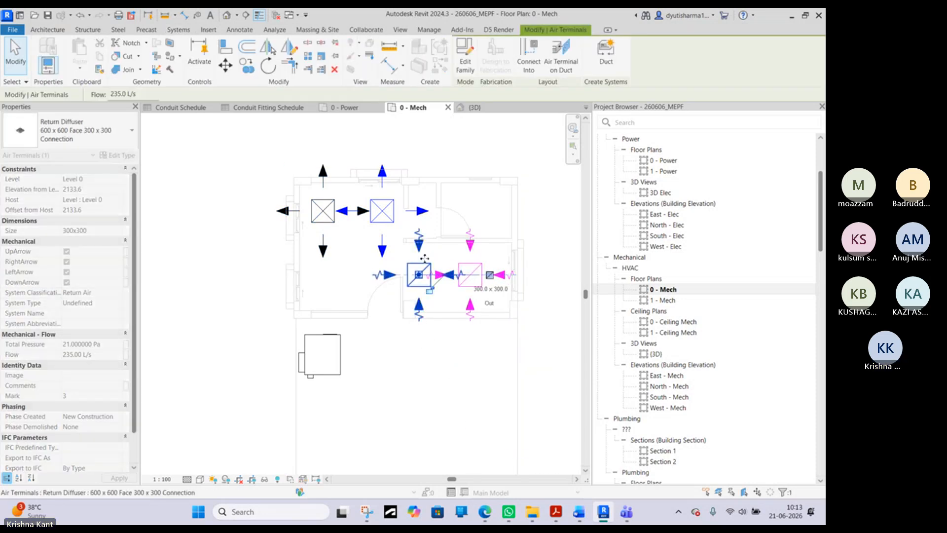
pyautogui.click(547, 235)
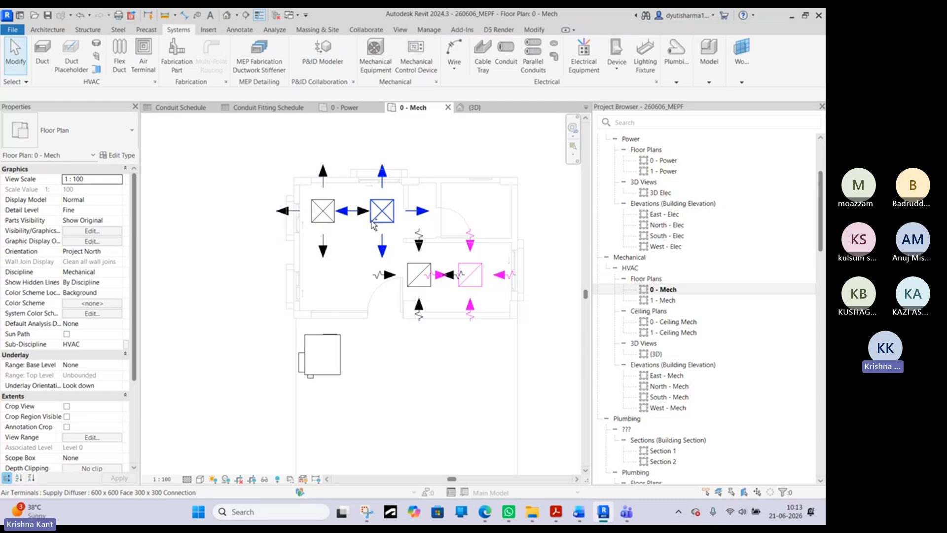
pyautogui.keyDown('ctrl'); pyautogui.click(327, 222); pyautogui.keyUp('ctrl')
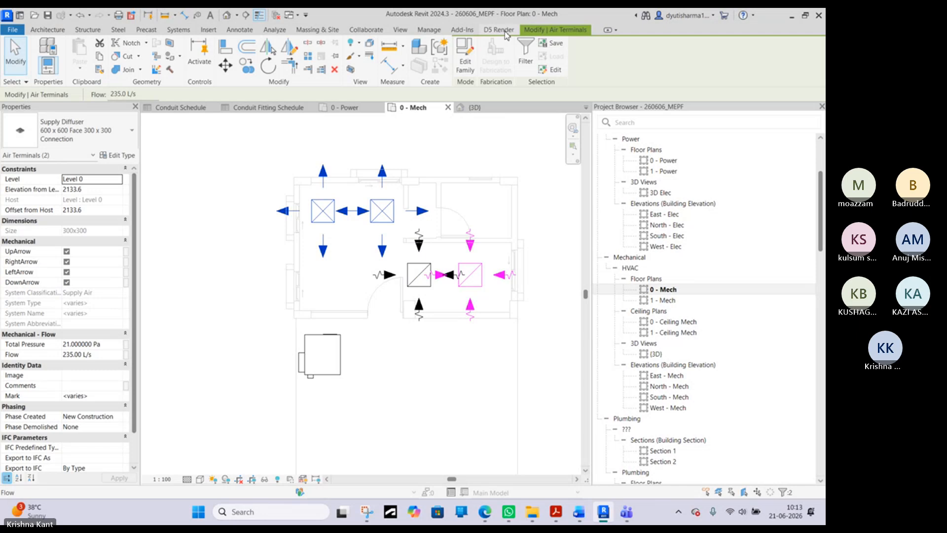
pyautogui.click(177, 30)
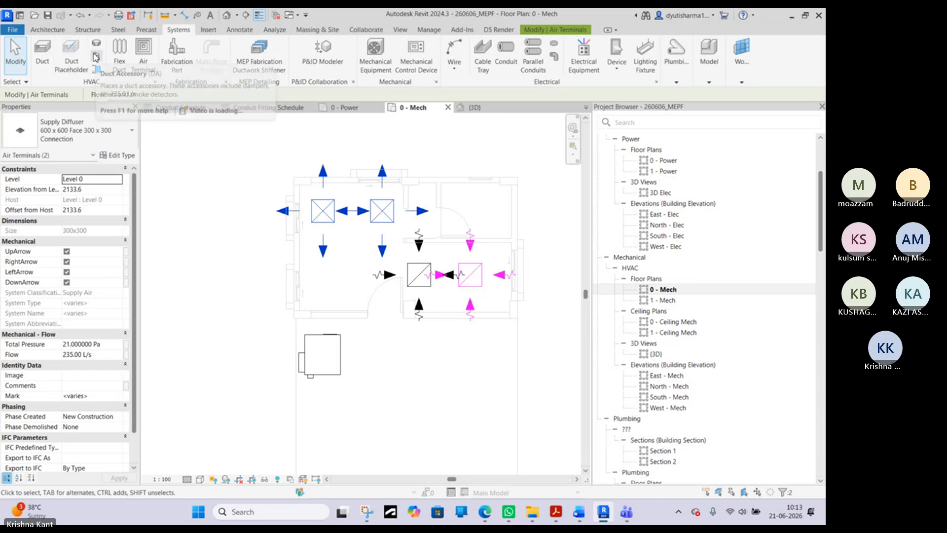
pyautogui.click(305, 314)
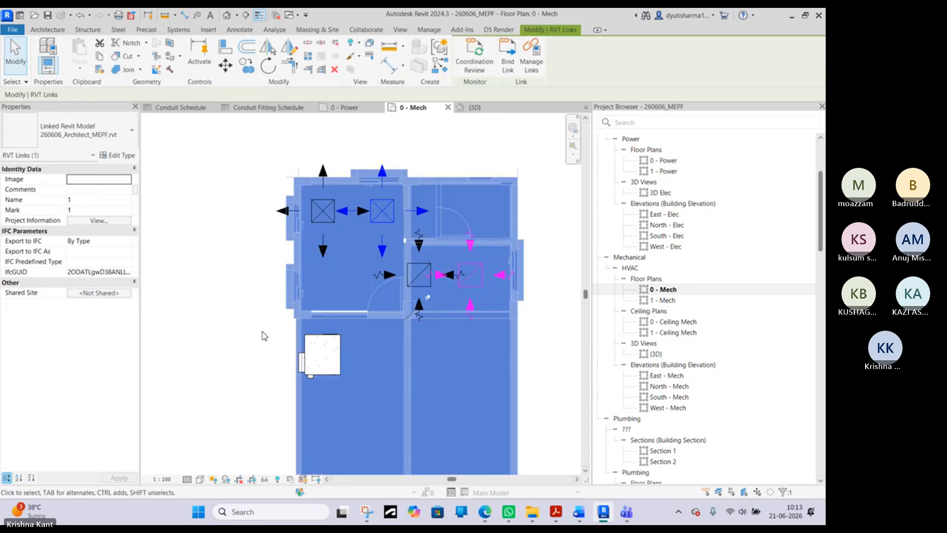
pyautogui.click(262, 334)
pyautogui.click(318, 359)
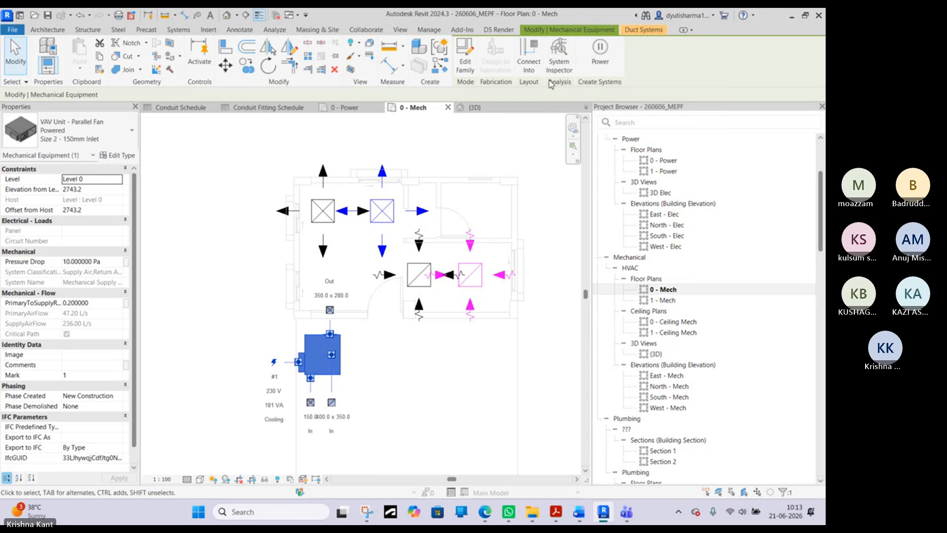
pyautogui.click(559, 64)
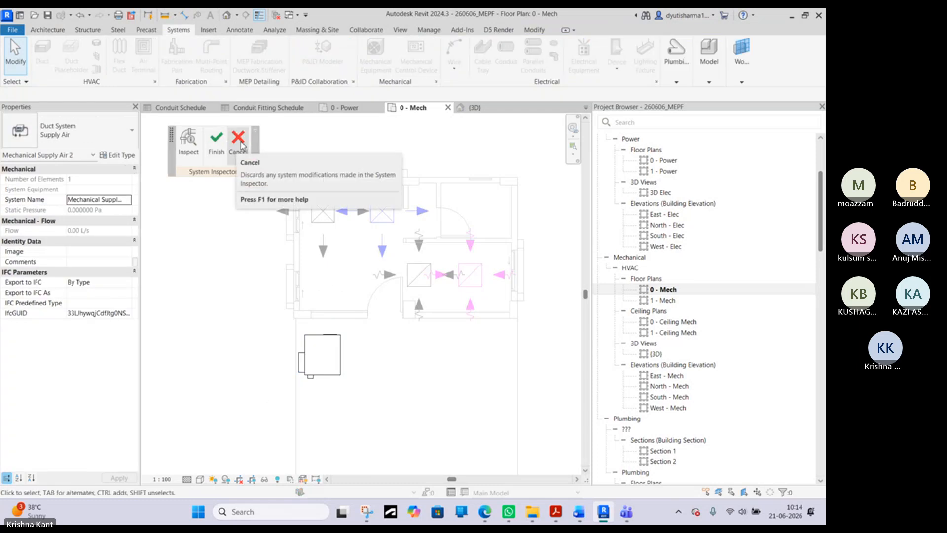
pyautogui.click(221, 150)
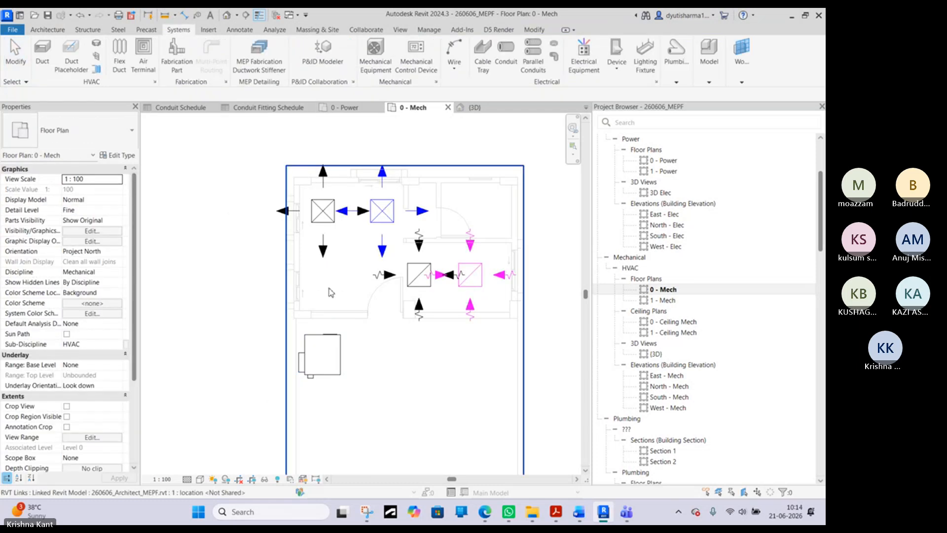
# - Try to connect the VAV unit's 350 x 280 rectangular supply air outlet directly to the left supply diffuser with Connect Into
pyautogui.click(323, 354)
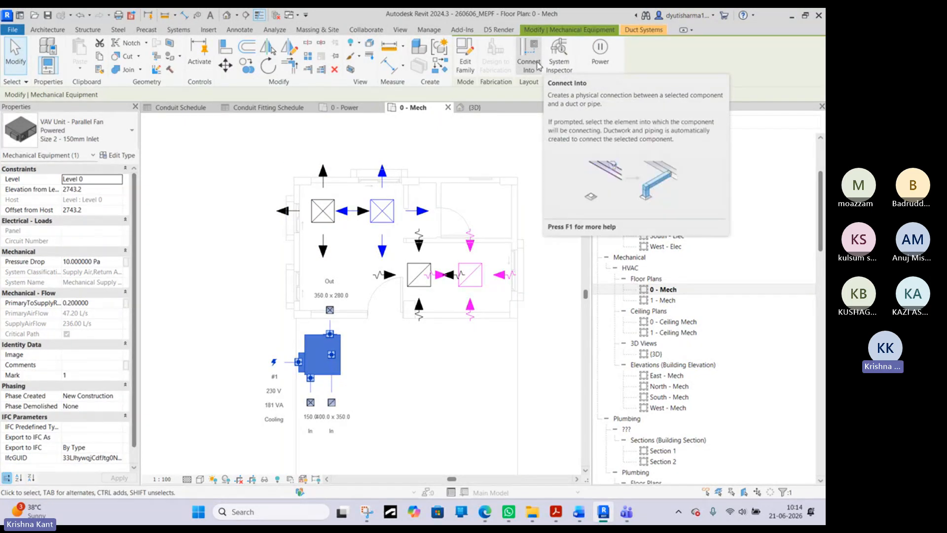
pyautogui.click(529, 55)
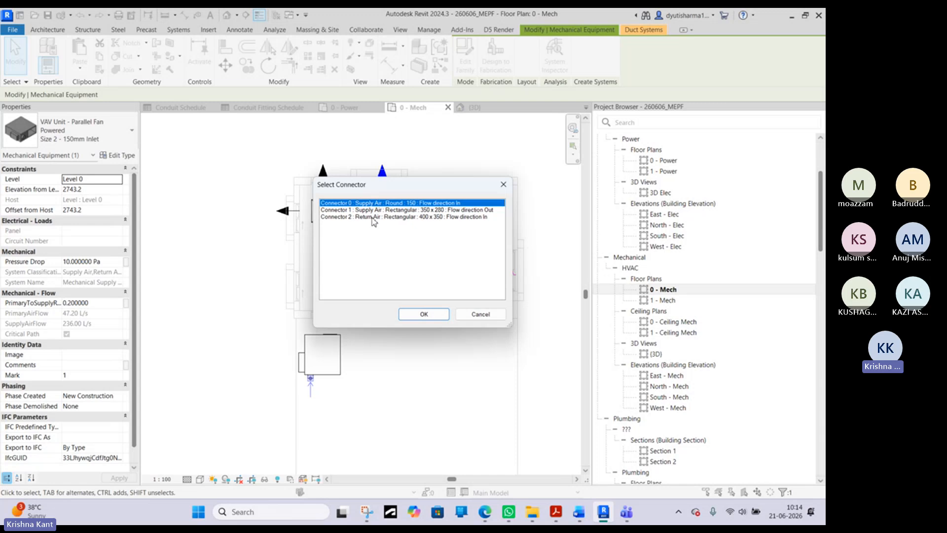
pyautogui.click(366, 210)
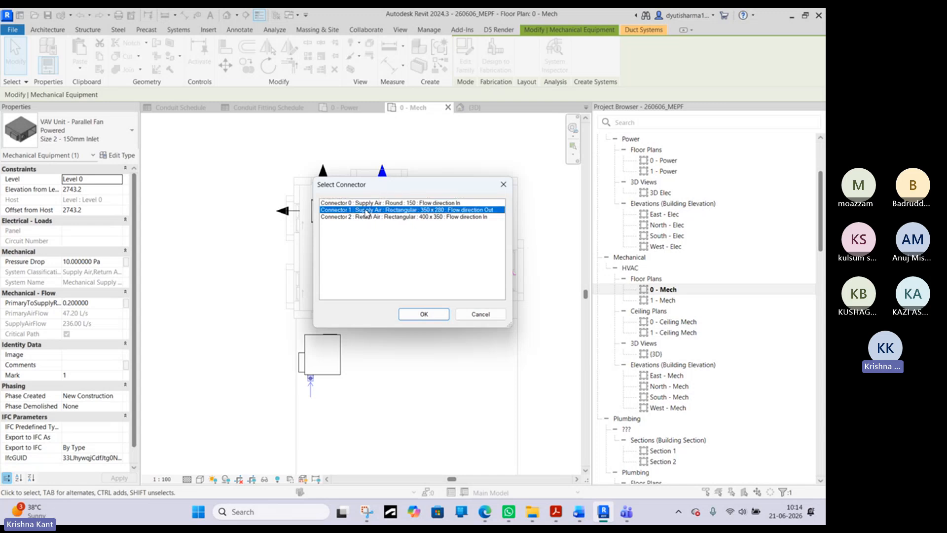
pyautogui.click(425, 314)
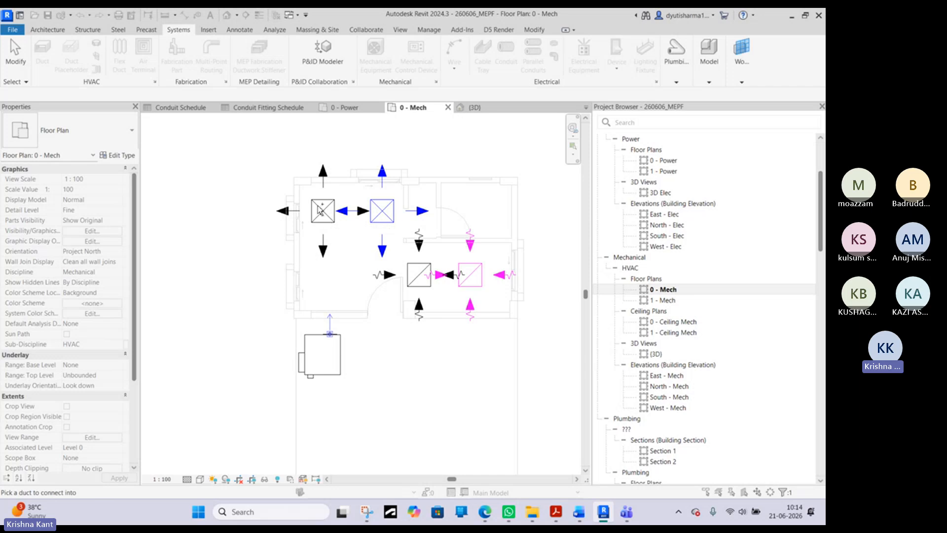
pyautogui.press('Escape')
# - Retry Connect Into for the VAV unit's 350 x 280 supply outlet with both supply diffusers, dismissing the save reminder without saving
pyautogui.click(331, 215)
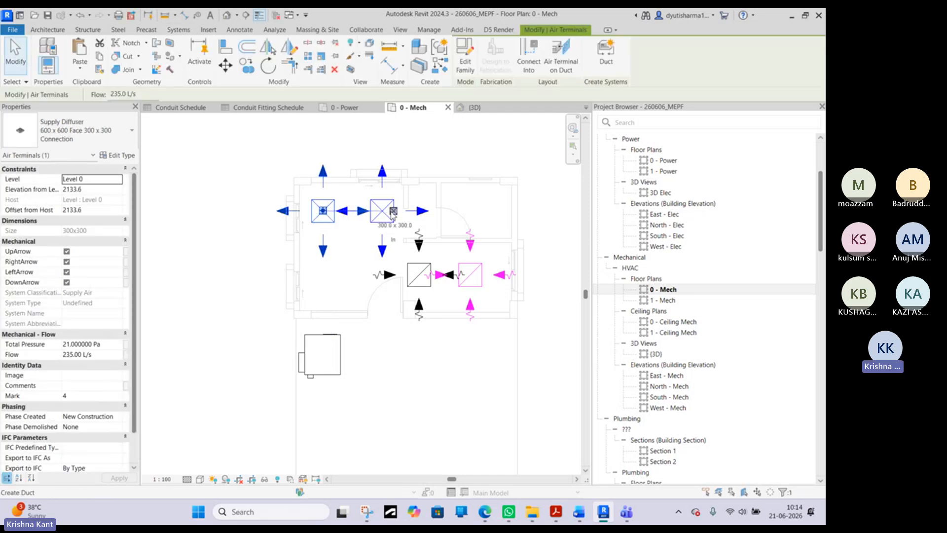
pyautogui.keyDown('ctrl'); pyautogui.click(384, 222); pyautogui.keyUp('ctrl')
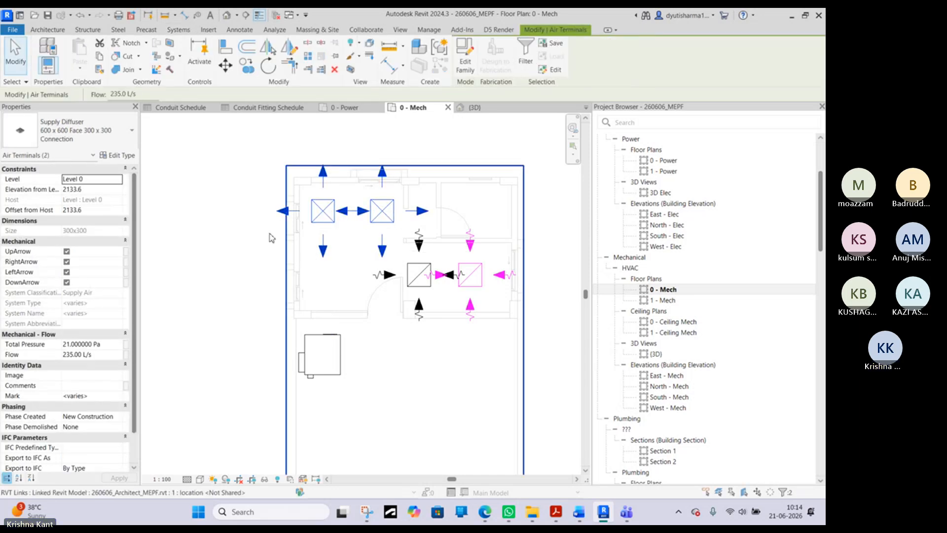
pyautogui.click(341, 348)
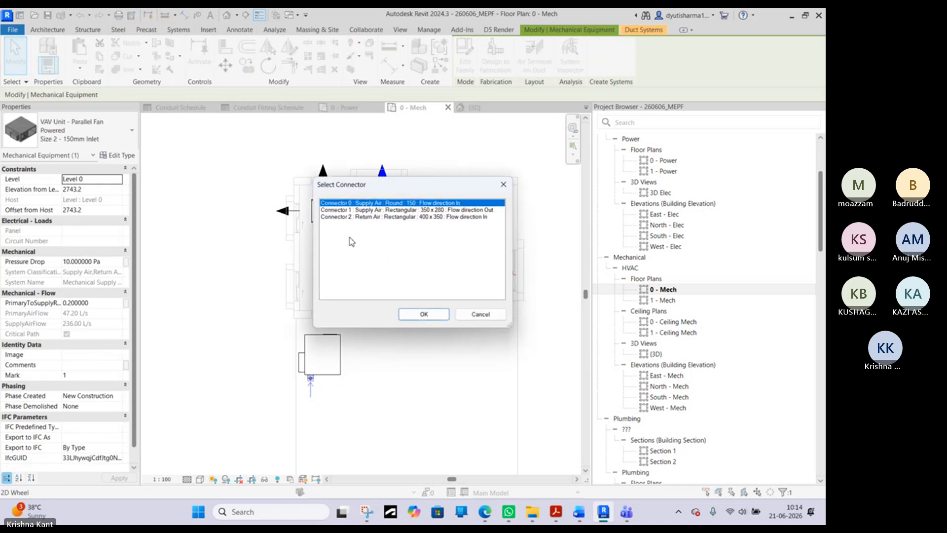
pyautogui.click(408, 211)
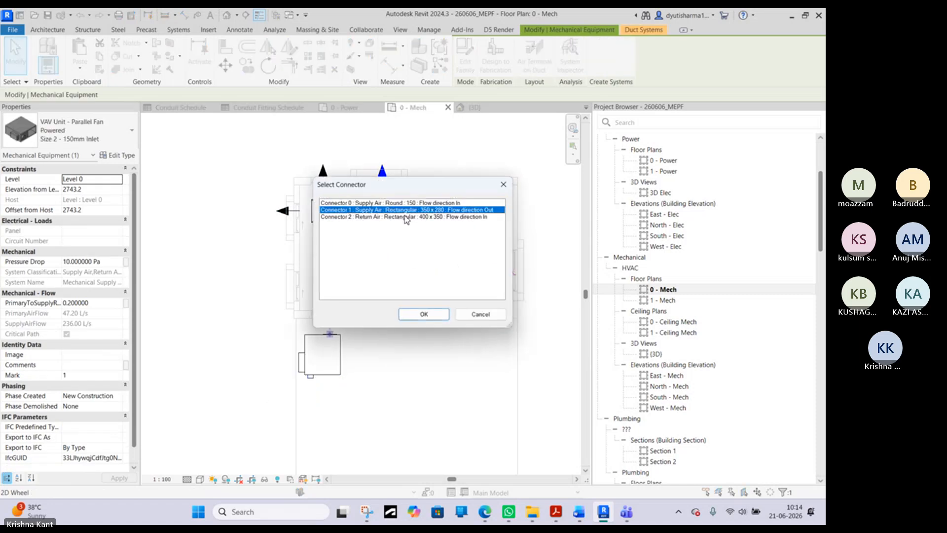
pyautogui.click(424, 314)
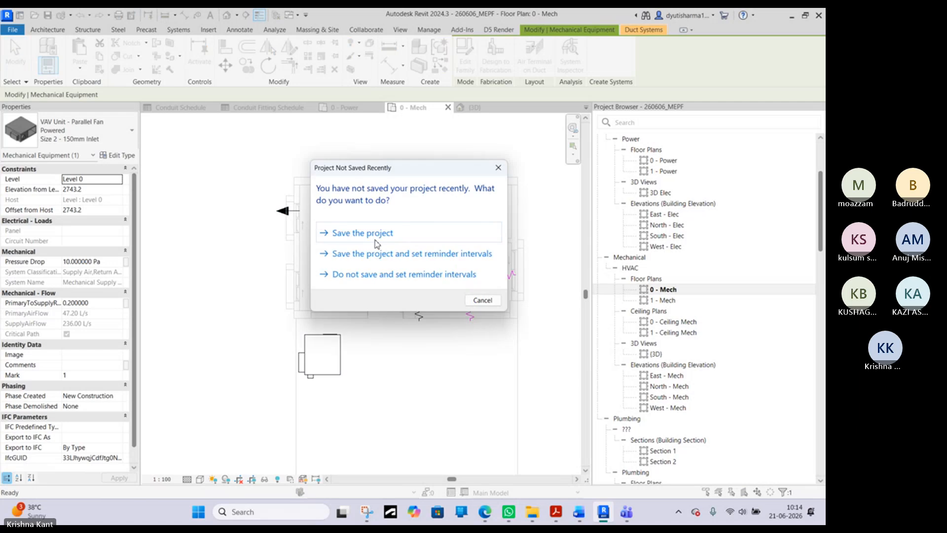
pyautogui.click(498, 168)
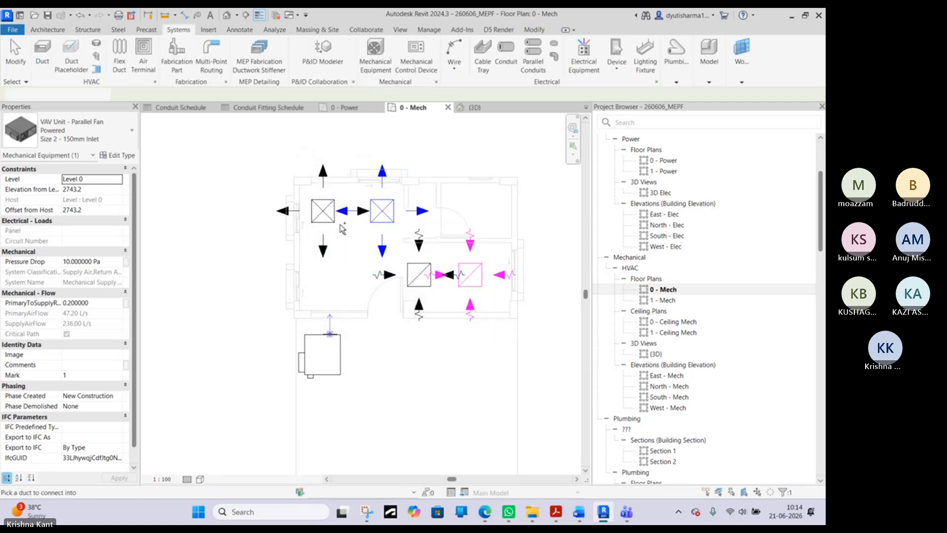
pyautogui.rightClick(272, 180)
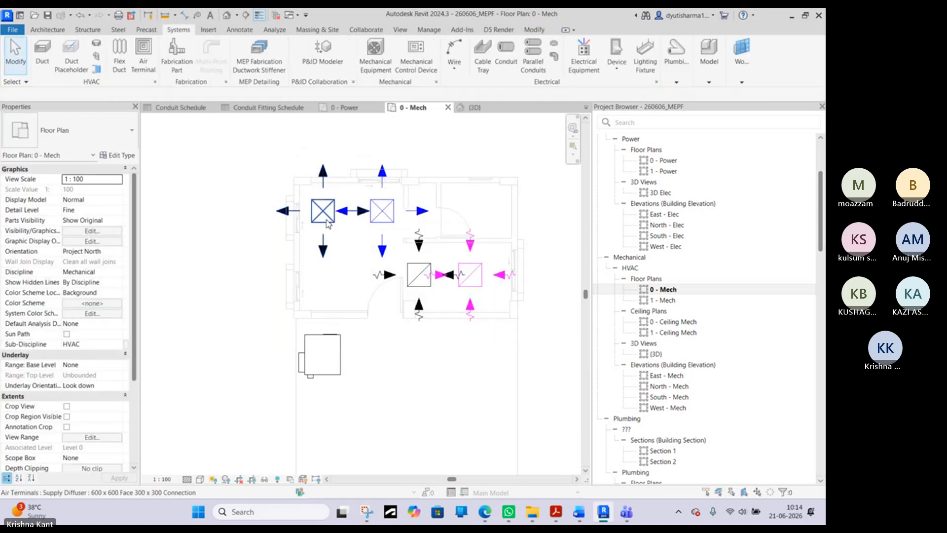
pyautogui.click(327, 221)
pyautogui.keyDown('ctrl'); pyautogui.click(384, 218); pyautogui.keyUp('ctrl')
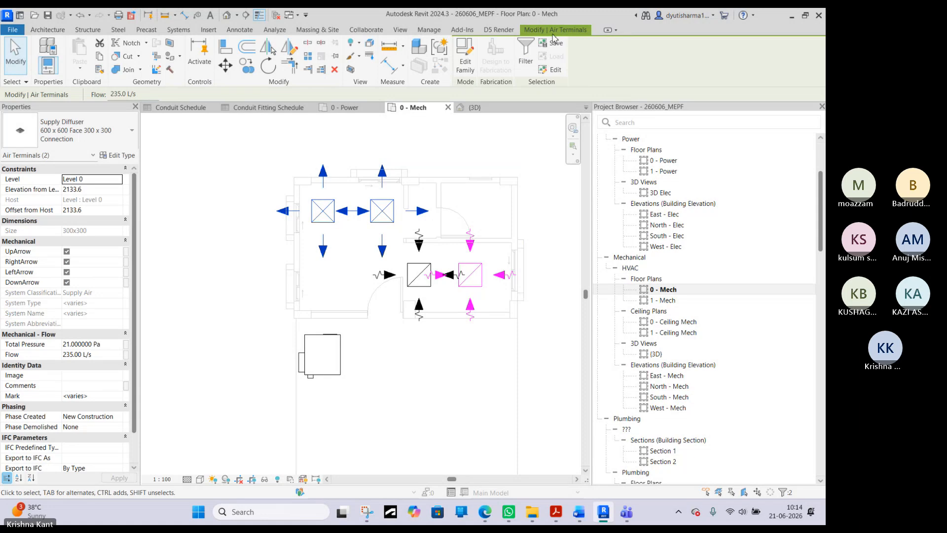
# - Draw a 350 x 280 rectangular supply duct about 1300 mm long from the VAV unit's outlet straight up into the supply diffusers' room
pyautogui.click(329, 338)
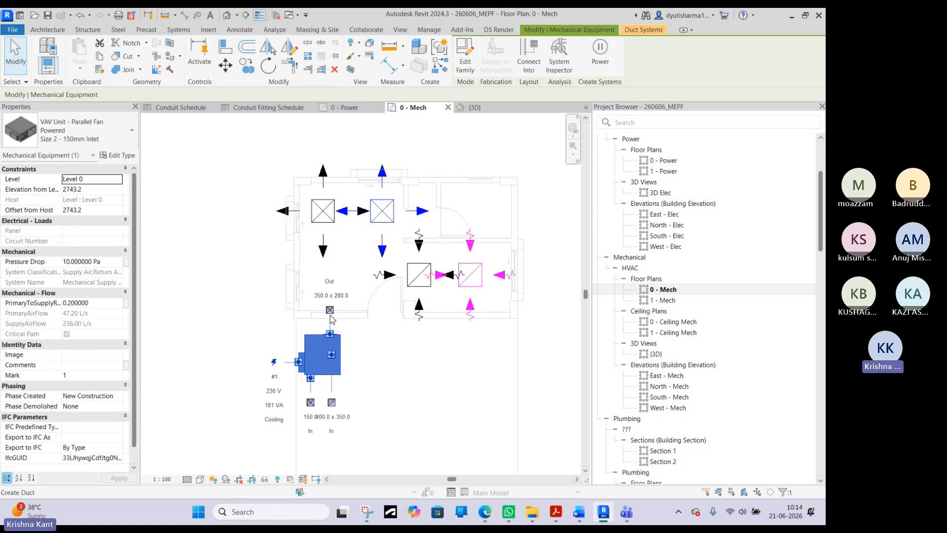
pyautogui.rightClick(332, 319)
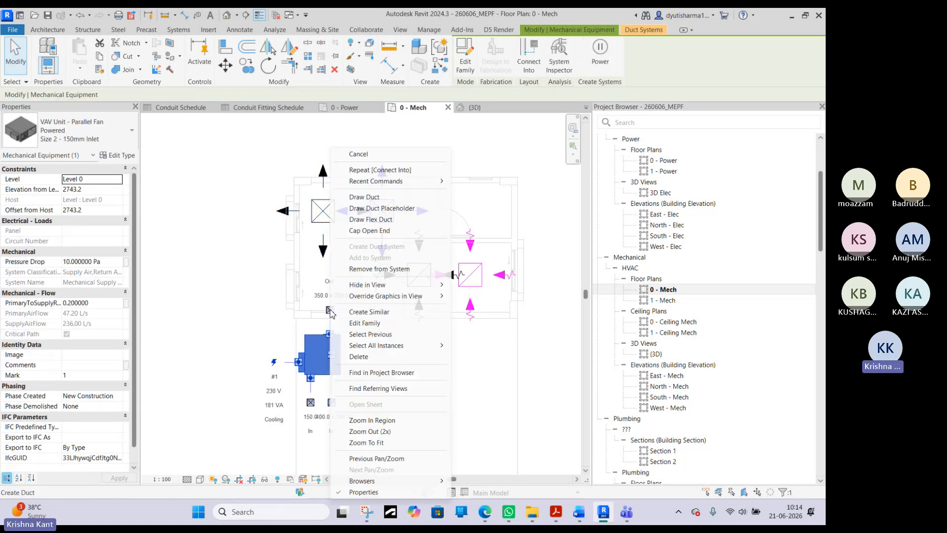
pyautogui.click(366, 197)
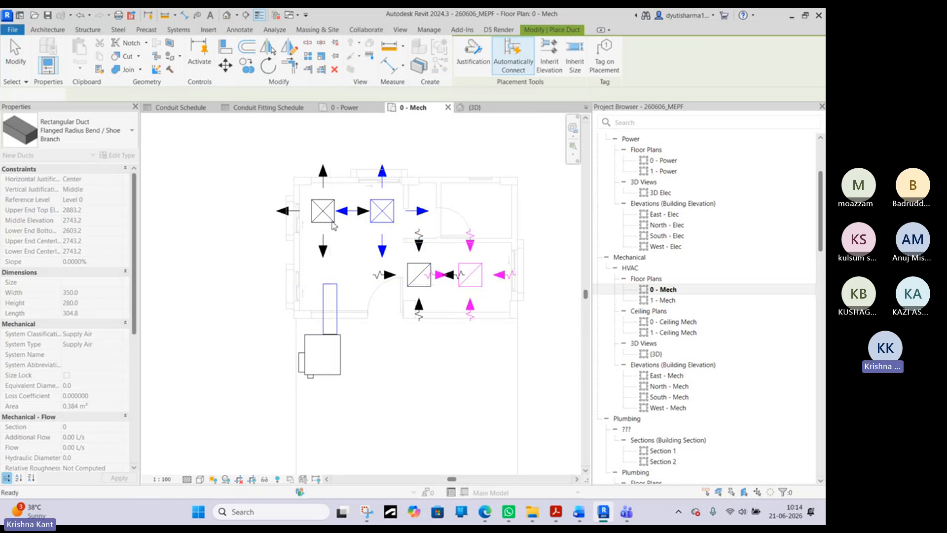
pyautogui.press('Escape')
pyautogui.press('Escape')
# - Try to assign the equipment that feeds the new duct's supply air system with Select Equipment
pyautogui.click(381, 221)
pyautogui.keyDown('ctrl'); pyautogui.click(377, 211); pyautogui.keyUp('ctrl')
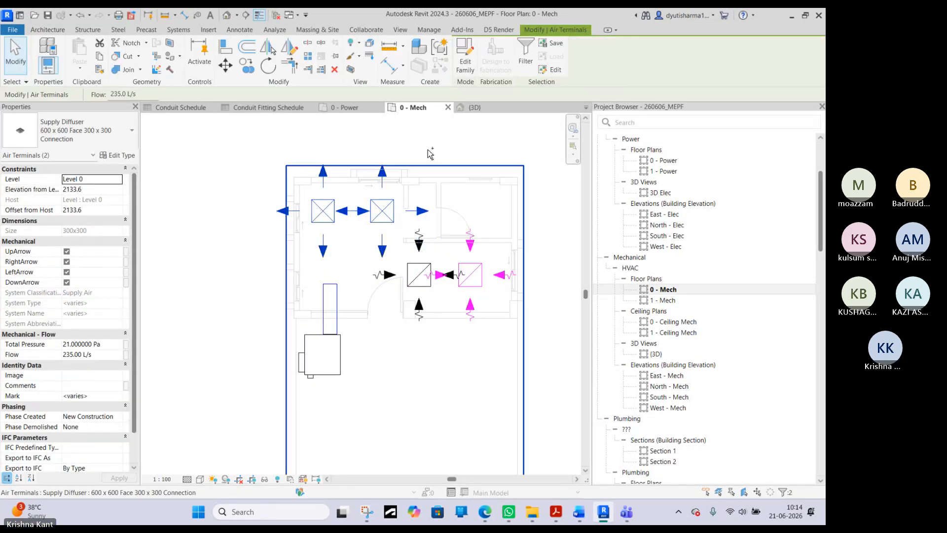
pyautogui.press('Escape')
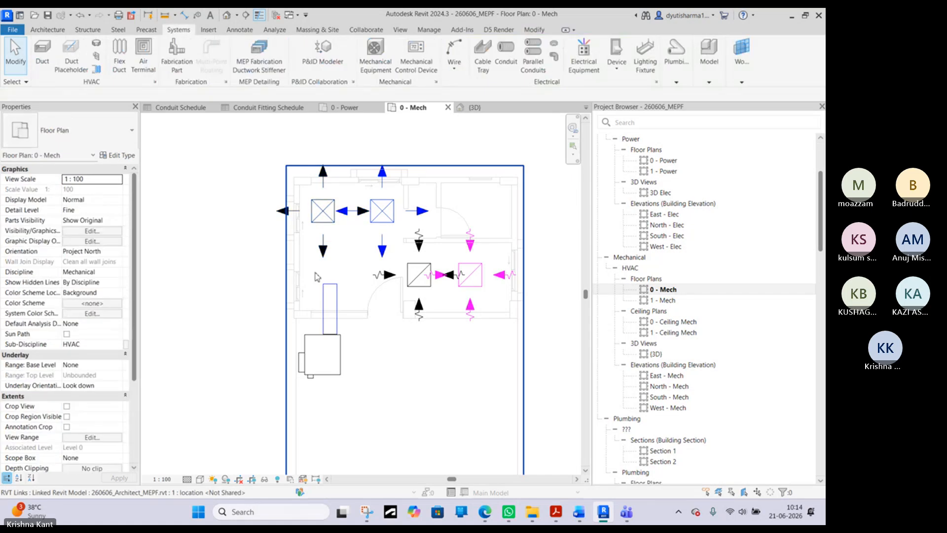
pyautogui.click(334, 288)
pyautogui.rightClick(330, 285)
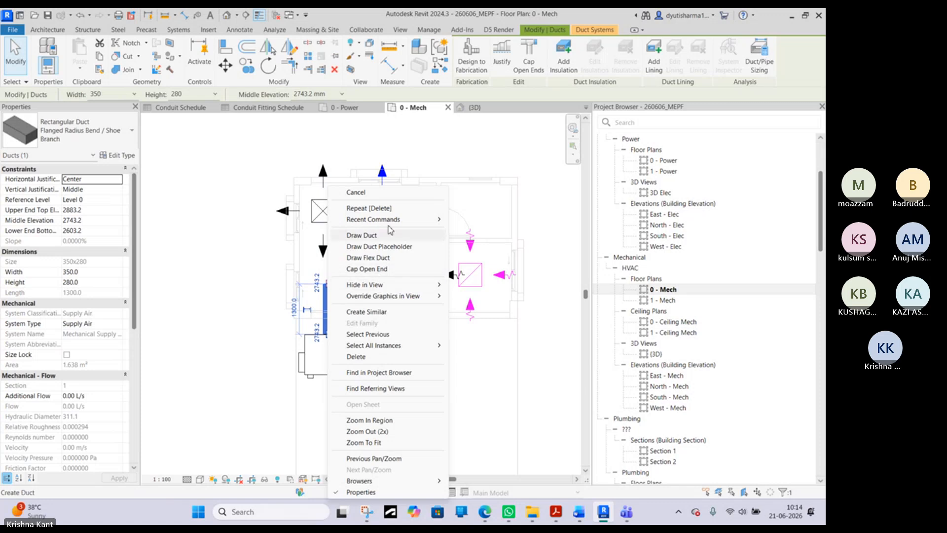
pyautogui.click(584, 33)
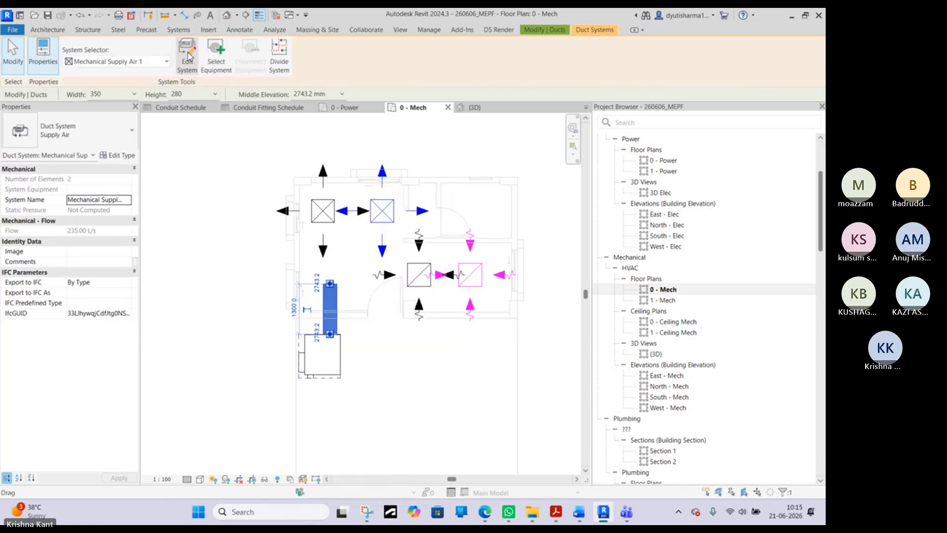
pyautogui.click(224, 68)
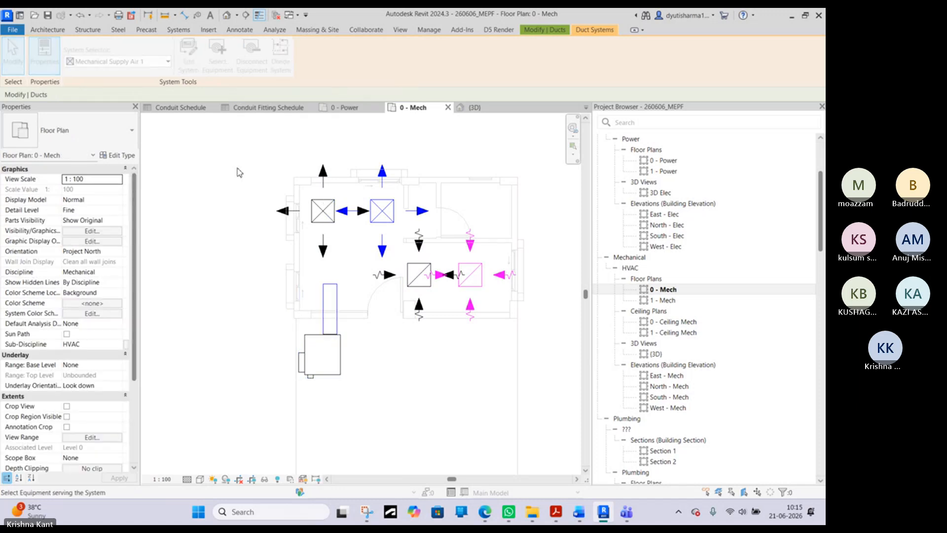
pyautogui.press('Escape')
pyautogui.click(335, 333)
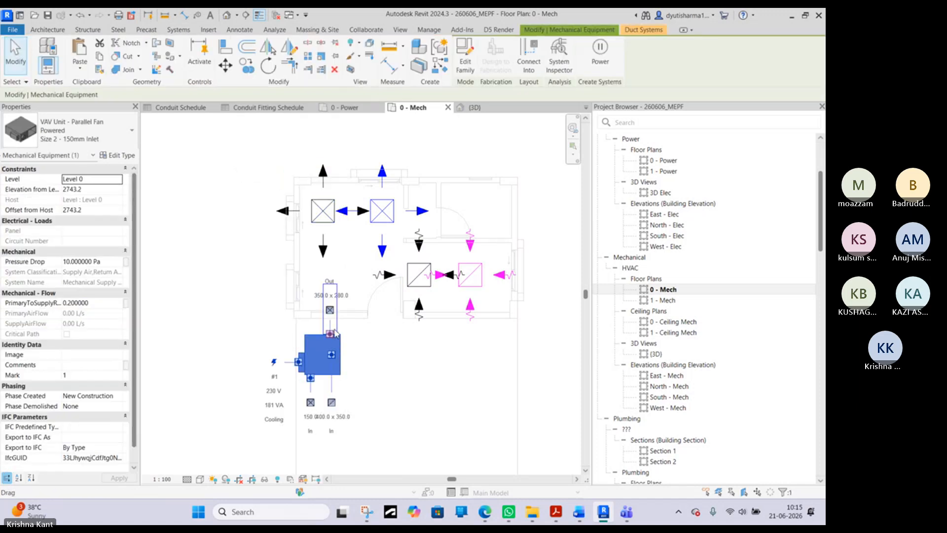
pyautogui.press('Escape')
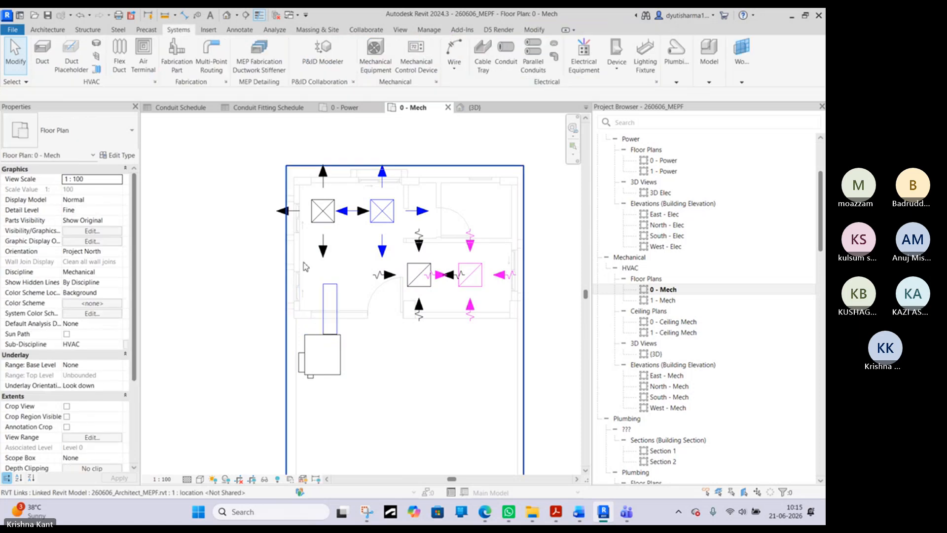
pyautogui.click(333, 291)
pyautogui.rightClick(332, 291)
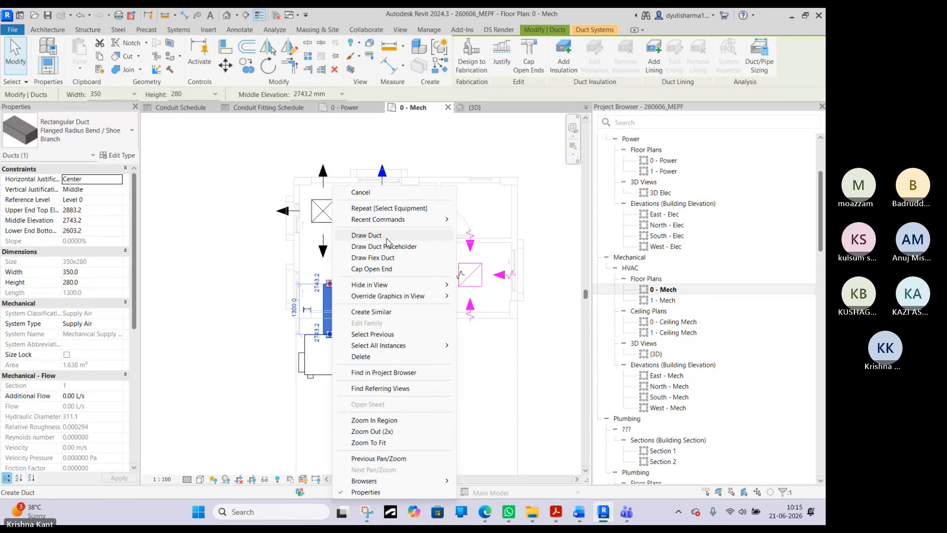
pyautogui.click(387, 241)
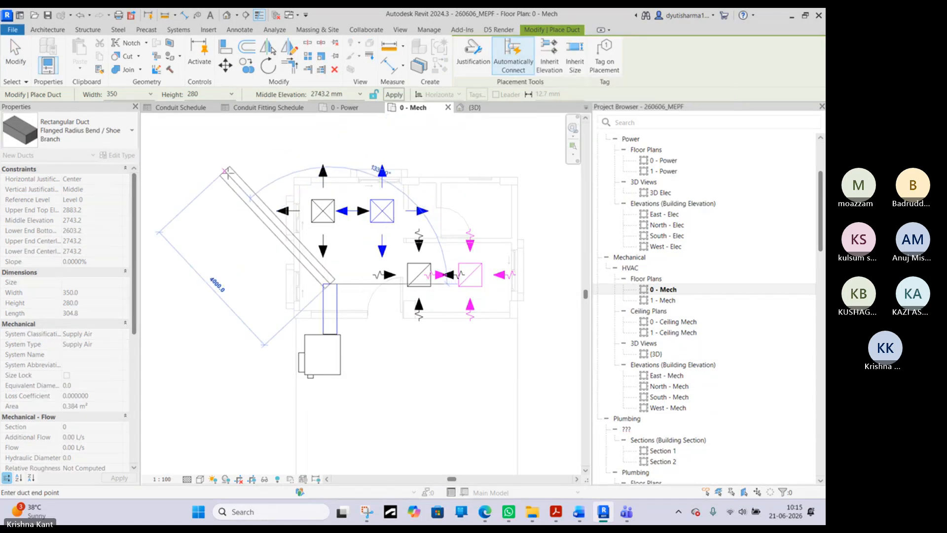
pyautogui.rightClick(229, 182)
pyautogui.click(264, 188)
pyautogui.rightClick(246, 167)
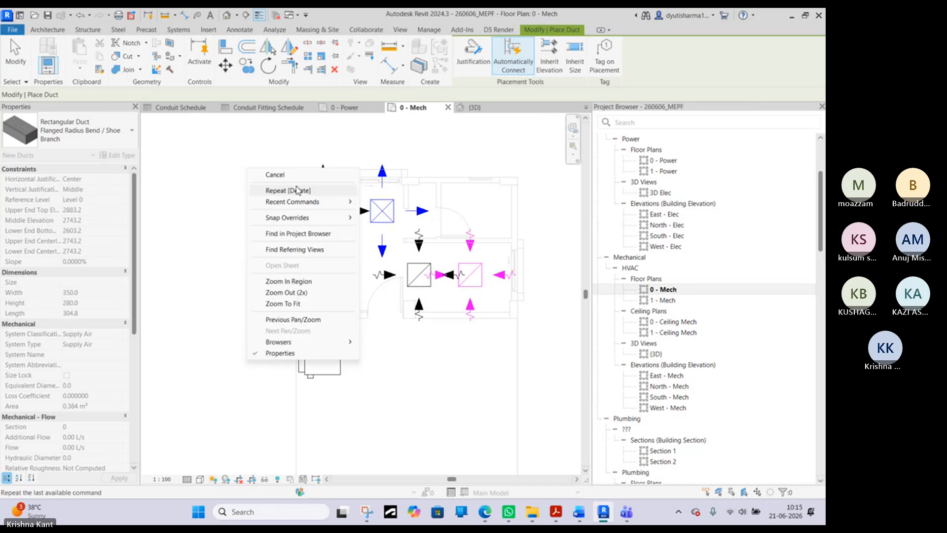
pyautogui.click(296, 175)
# - Try to connect the left supply diffuser to the 350 x 280 supply duct with Connect Into, and remove that duct
pyautogui.click(323, 210)
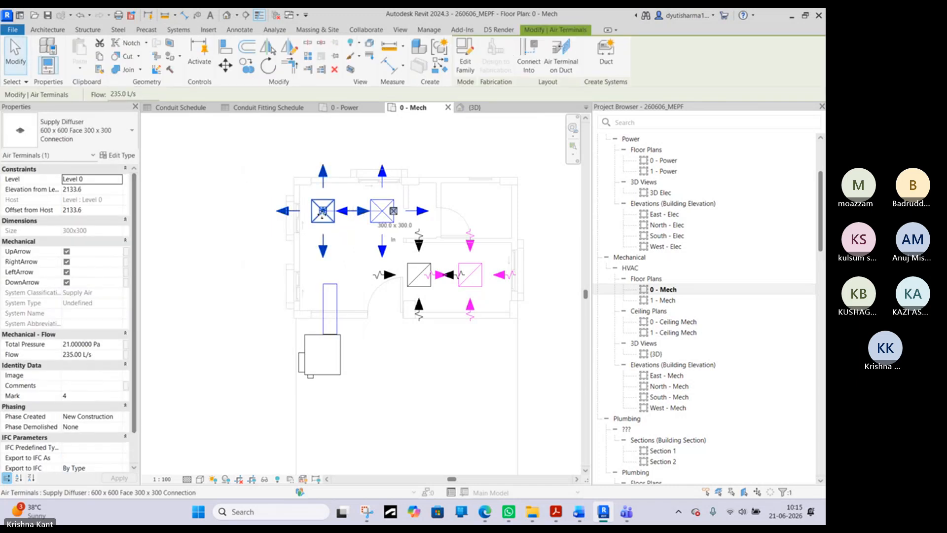
pyautogui.keyDown('ctrl'); pyautogui.click(395, 208); pyautogui.keyUp('ctrl')
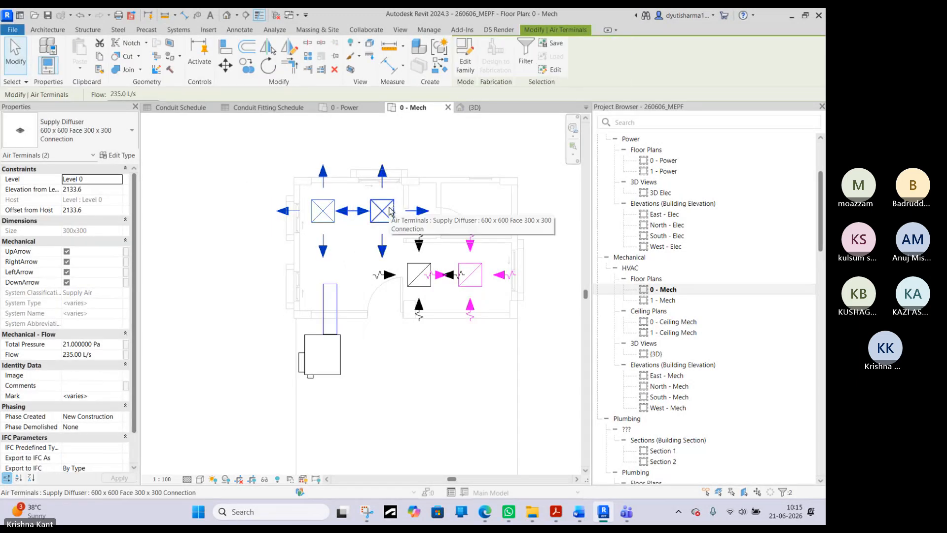
pyautogui.click(284, 157)
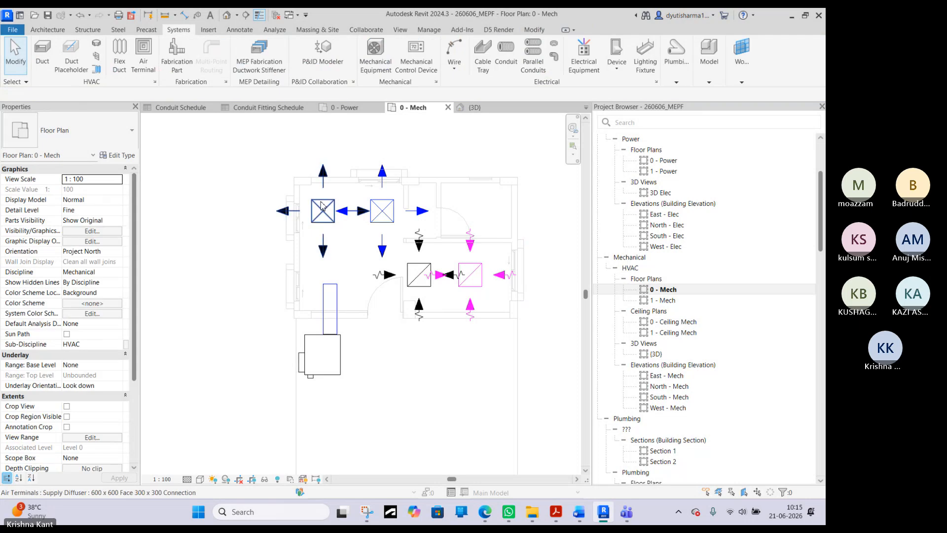
pyautogui.click(322, 211)
pyautogui.press('Escape')
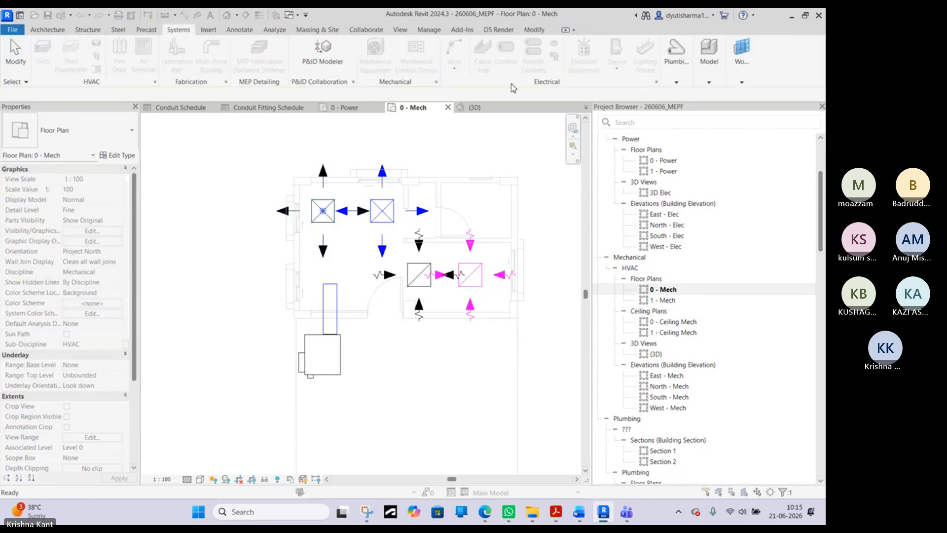
pyautogui.click(334, 287)
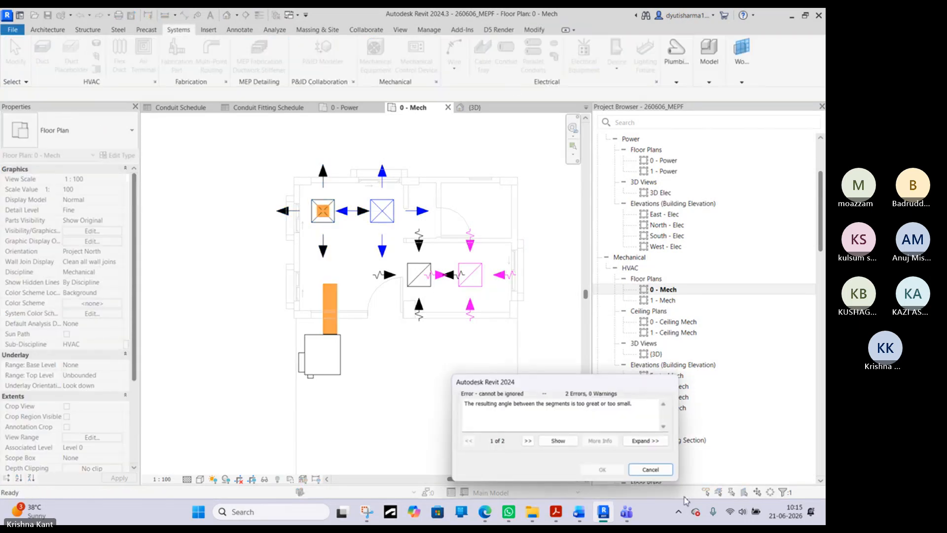
pyautogui.click(658, 472)
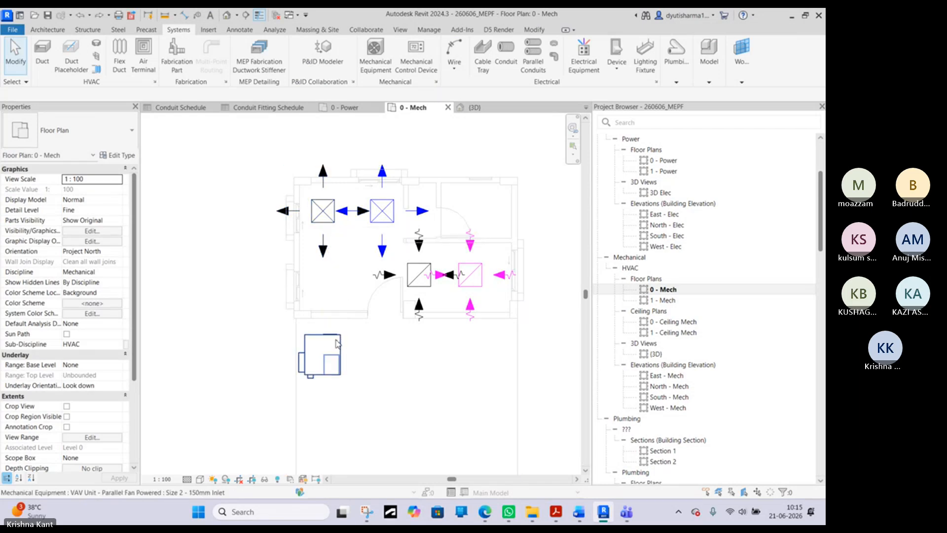
# - Examine the VAV unit's Mechanical Supply Air 2 system with the System Inspector and leave the inspector
pyautogui.click(322, 354)
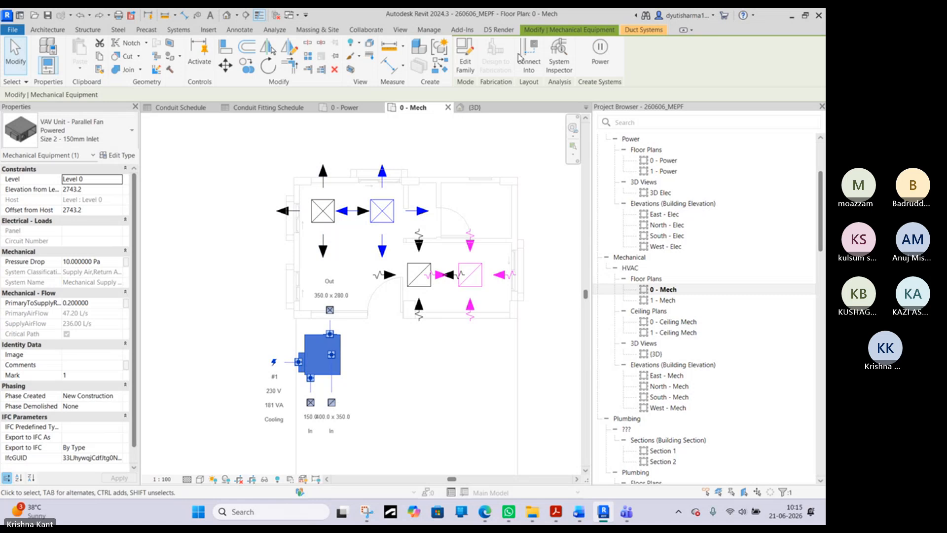
pyautogui.click(561, 68)
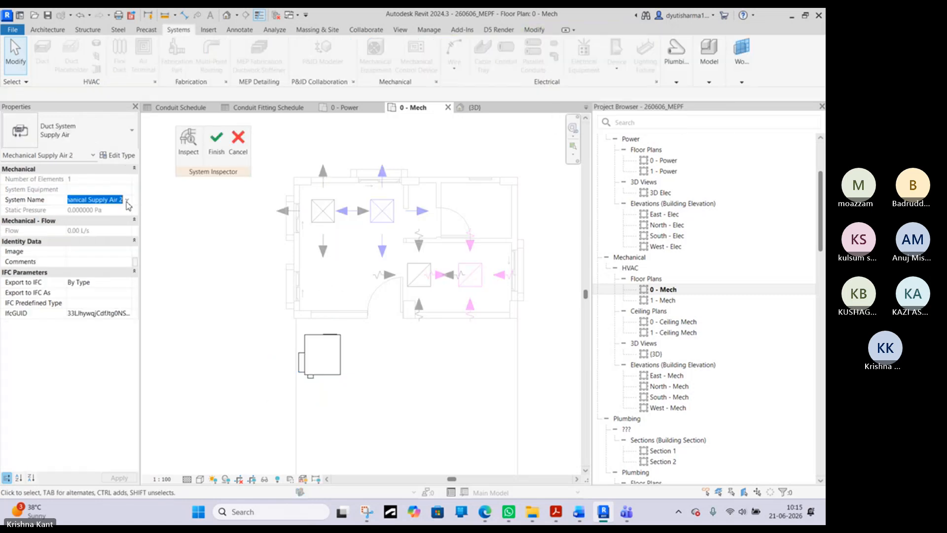
pyautogui.click(127, 202)
pyautogui.click(126, 200)
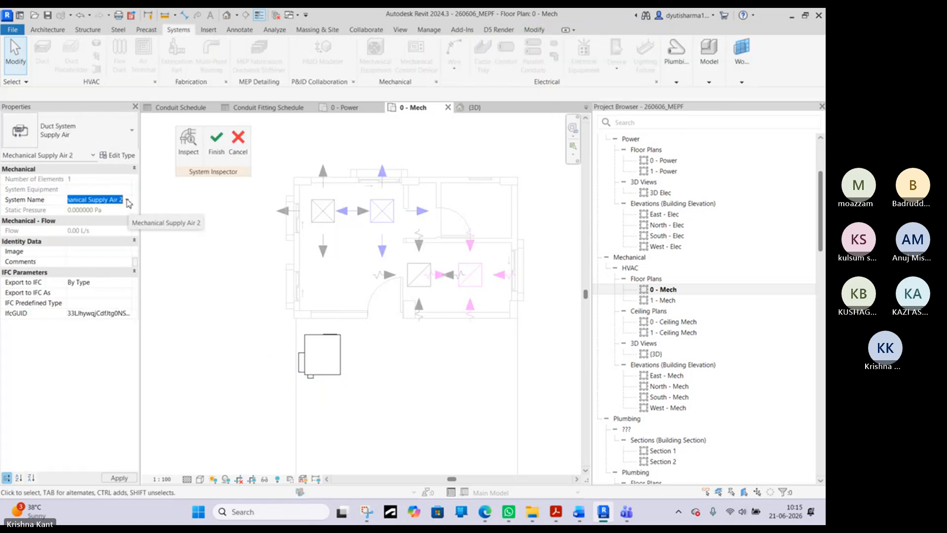
pyautogui.click(188, 148)
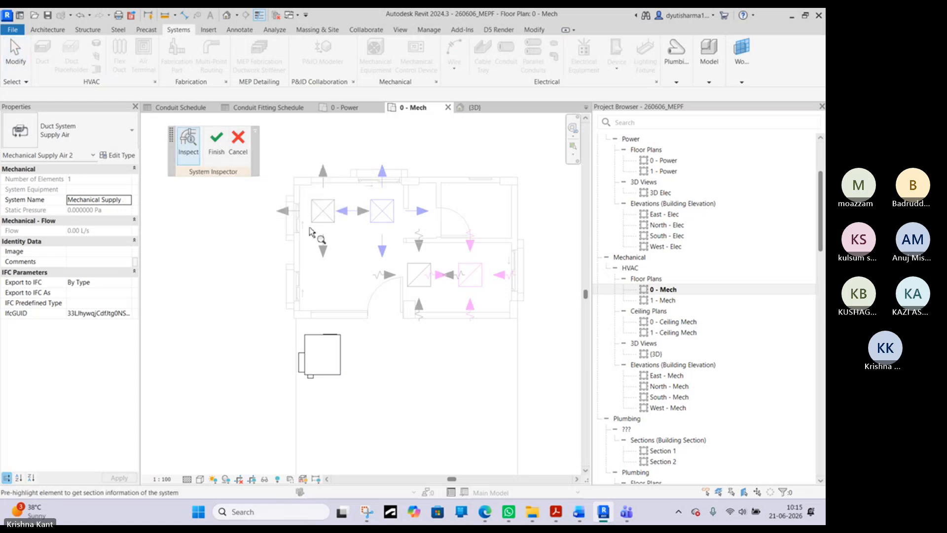
pyautogui.click(226, 163)
# - Try to choose the equipment that serves the VAV unit's Mechanical Return Air 1 system with Select Equipment
pyautogui.click(318, 217)
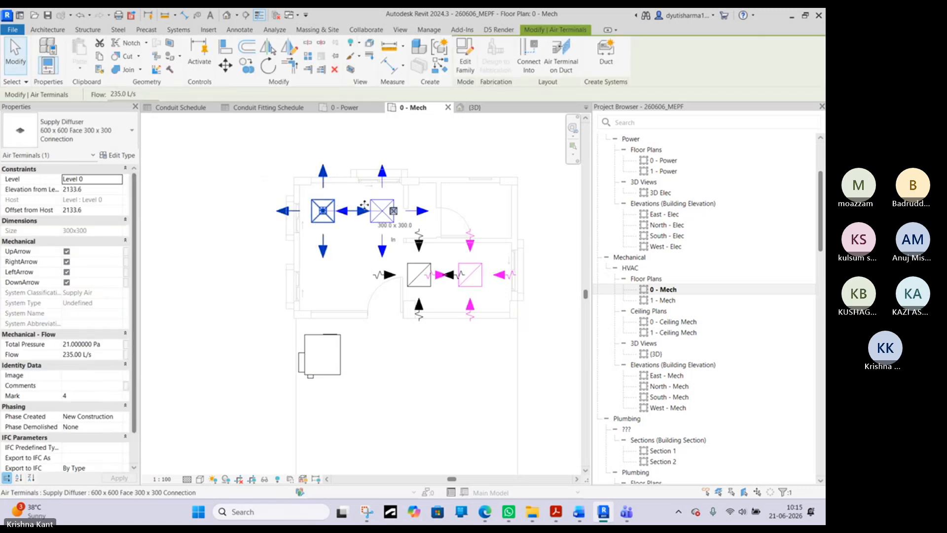
pyautogui.keyDown('ctrl'); pyautogui.click(378, 202); pyautogui.keyUp('ctrl')
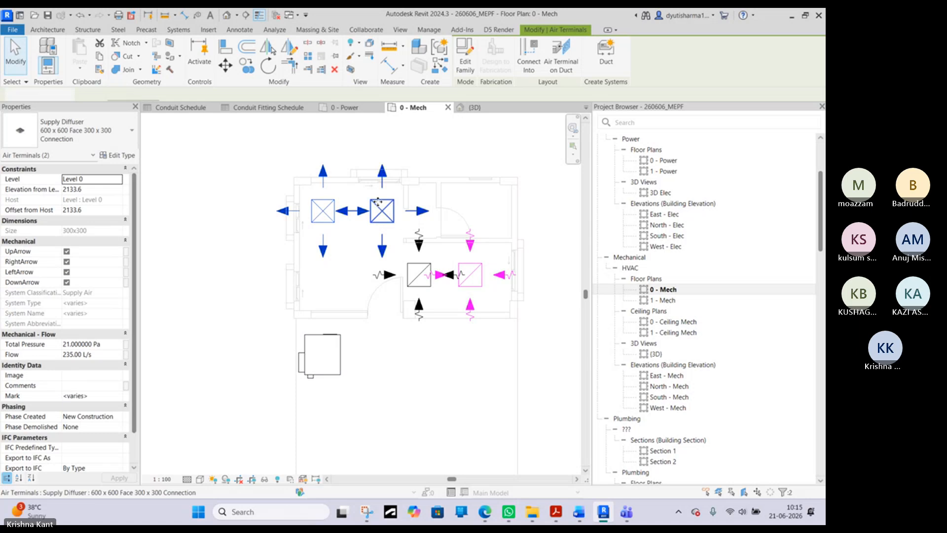
pyautogui.click(247, 161)
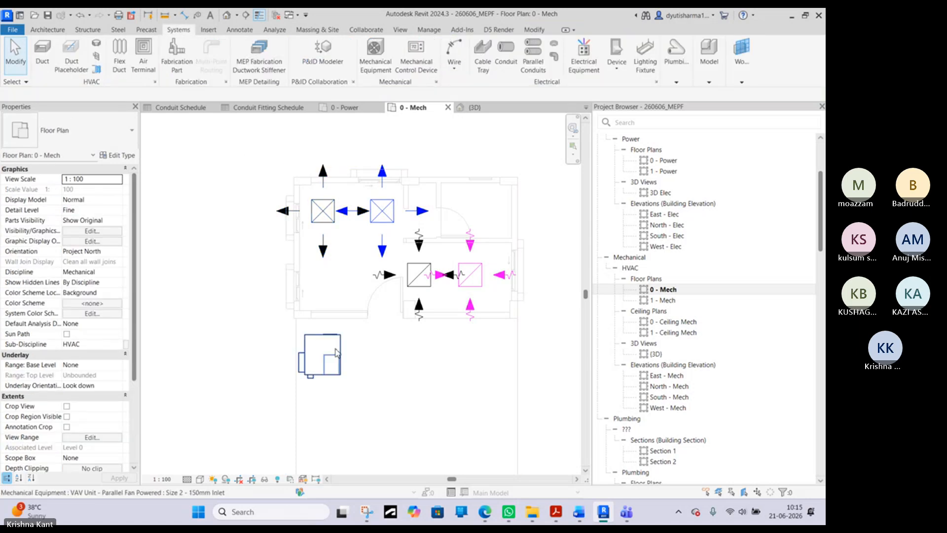
pyautogui.click(321, 354)
pyautogui.click(644, 29)
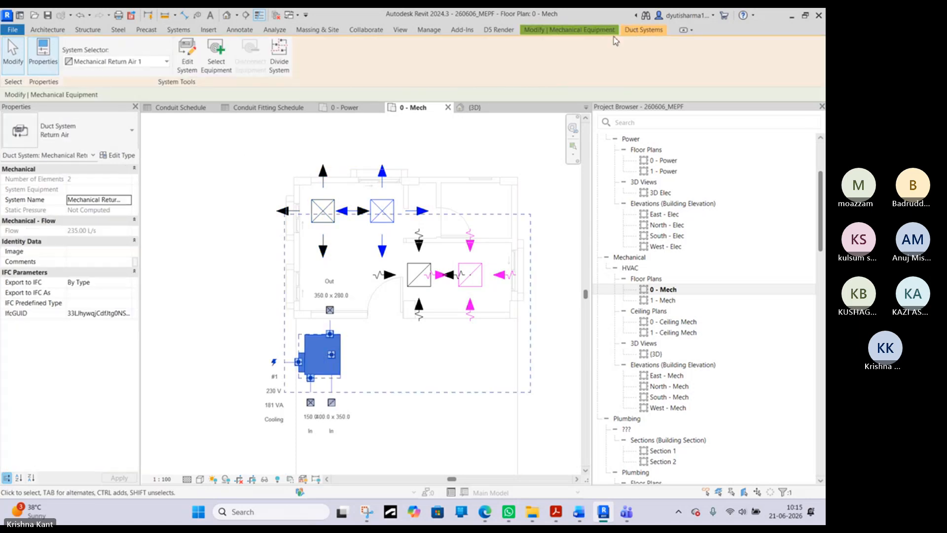
pyautogui.click(217, 64)
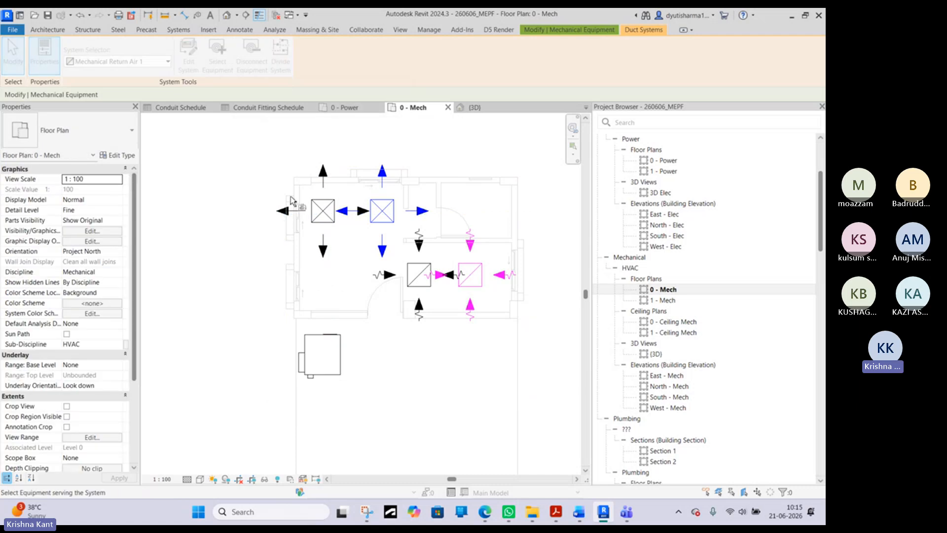
pyautogui.rightClick(183, 143)
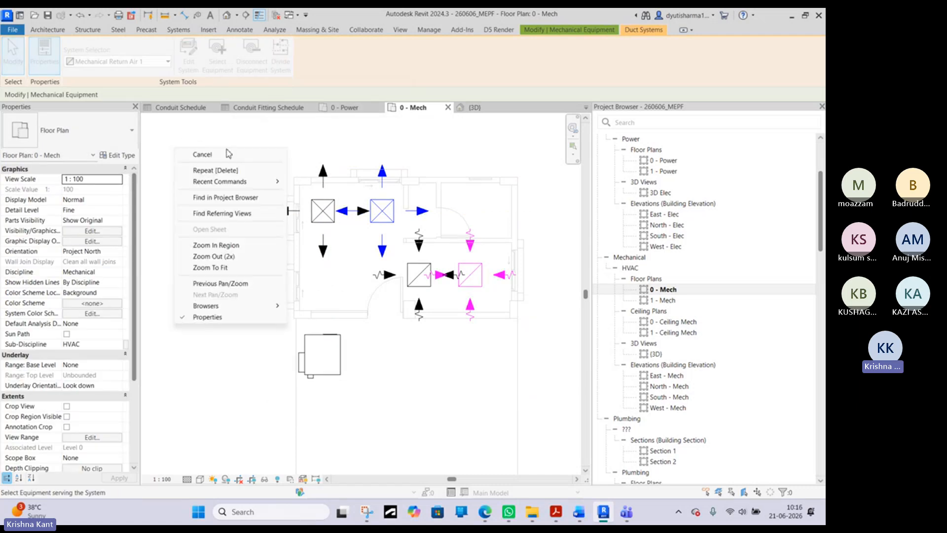
pyautogui.click(197, 153)
# - Divide the VAV unit's Mechanical Return Air 1 duct system into individual systems with Divide System
pyautogui.click(320, 355)
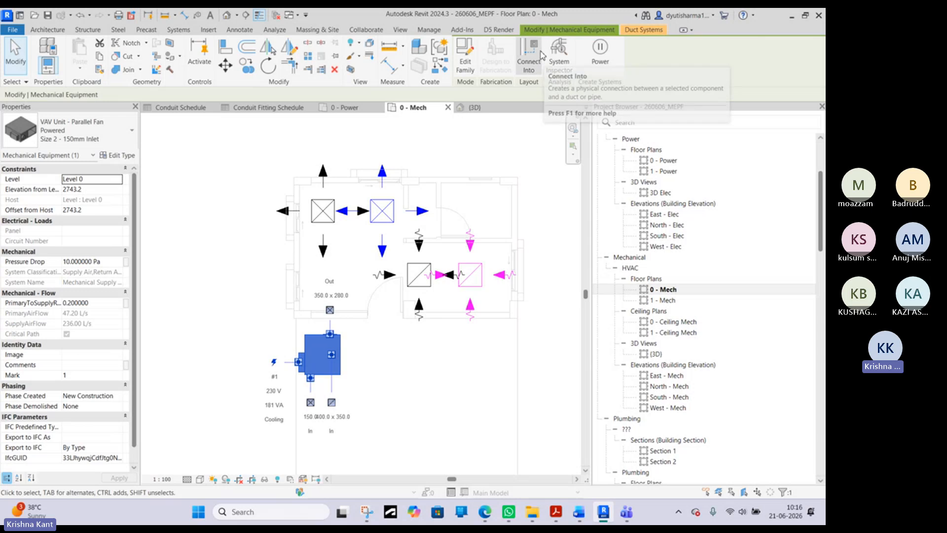
pyautogui.click(644, 30)
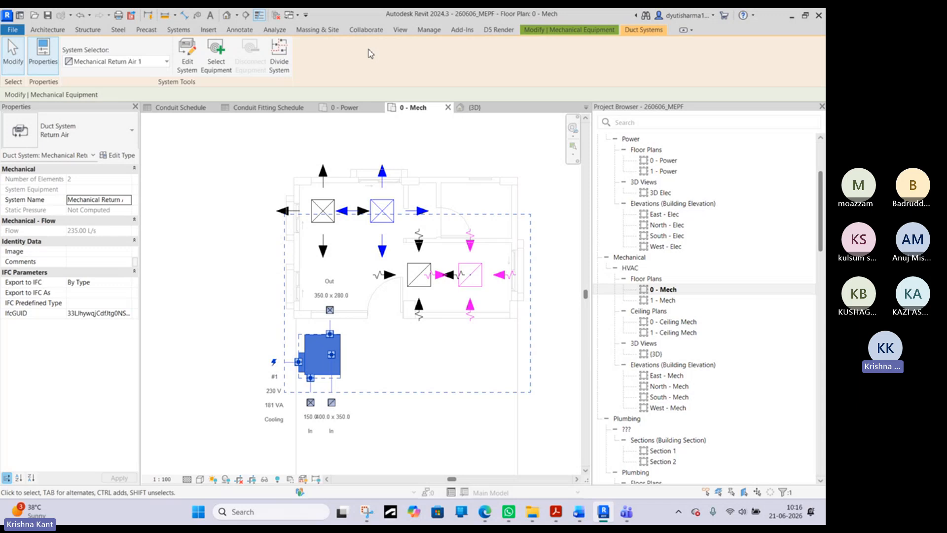
pyautogui.click(288, 55)
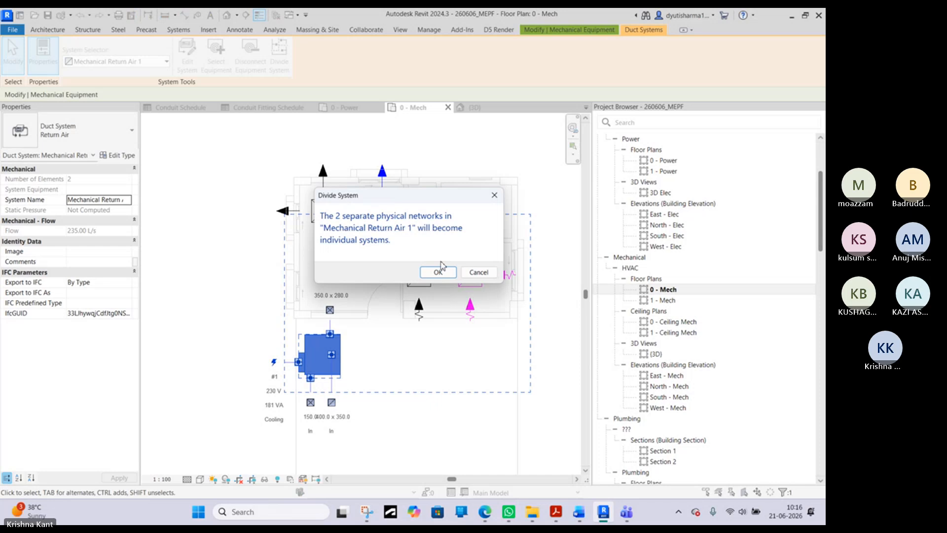
pyautogui.click(438, 272)
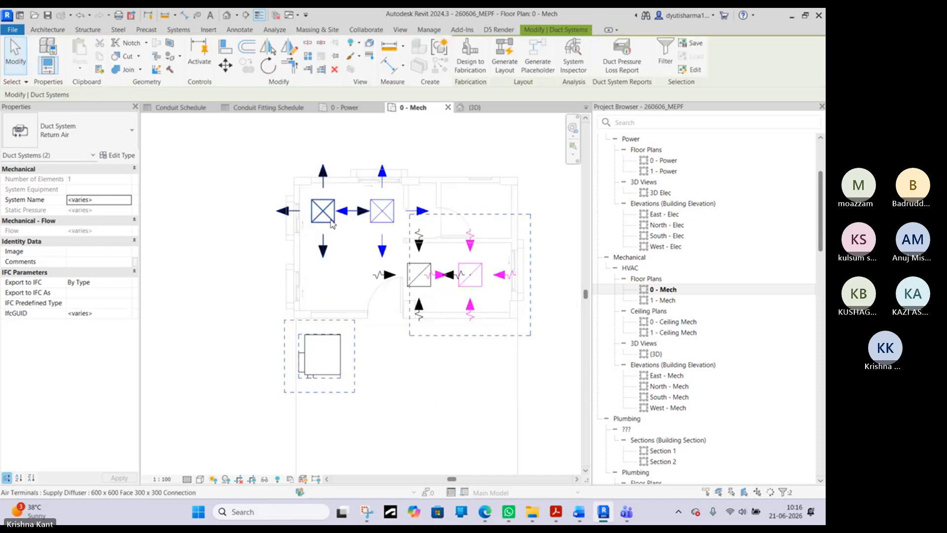
pyautogui.click(331, 222)
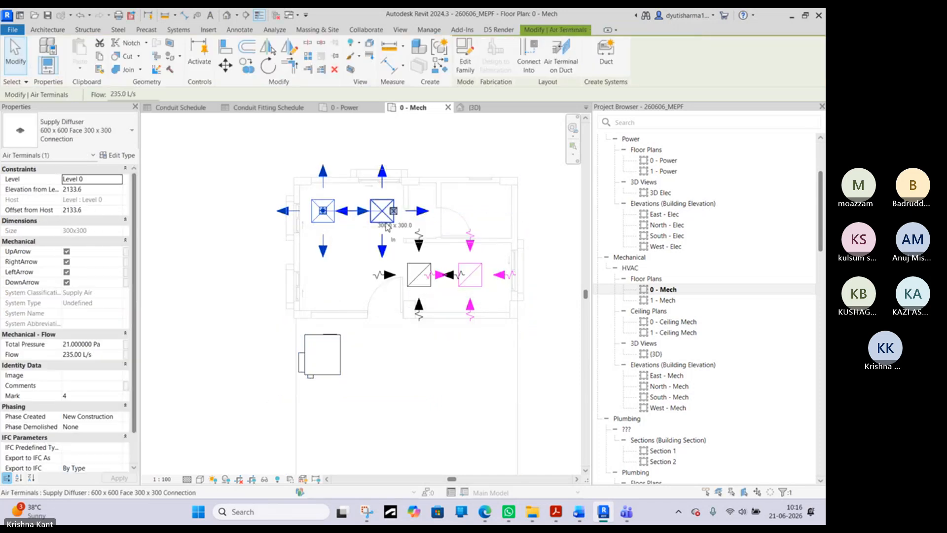
pyautogui.keyDown('ctrl'); pyautogui.click(387, 223); pyautogui.keyUp('ctrl')
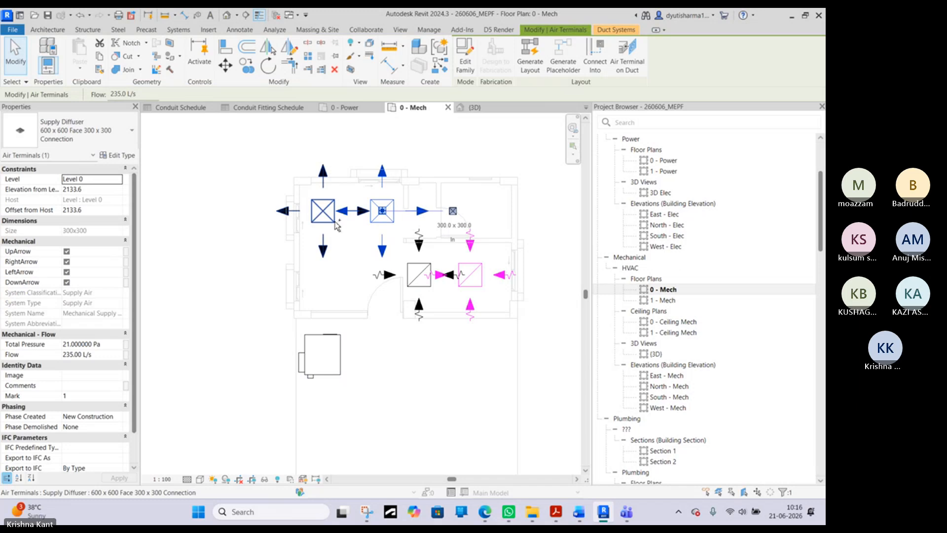
pyautogui.click(332, 356)
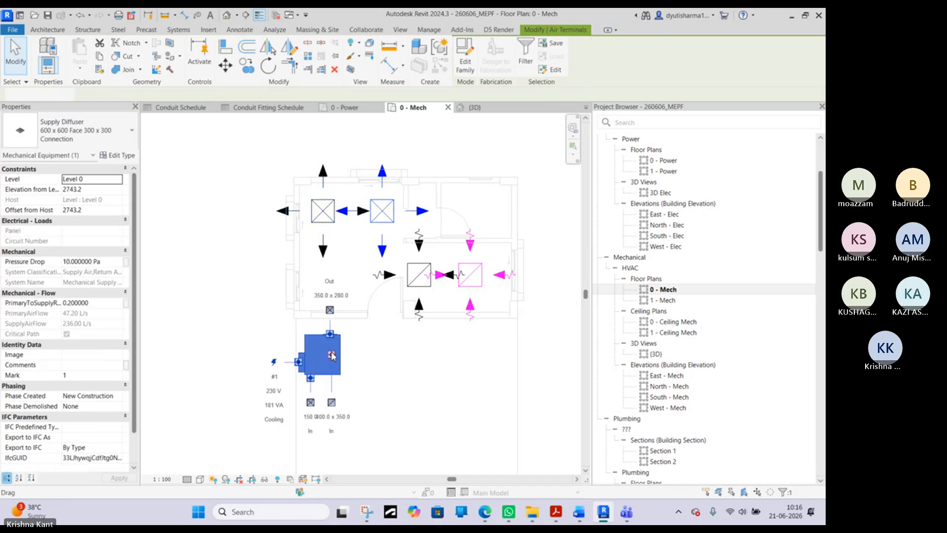
pyautogui.keyDown('ctrl'); pyautogui.click(327, 215); pyautogui.keyUp('ctrl')
pyautogui.keyDown('ctrl'); pyautogui.click(387, 217); pyautogui.keyUp('ctrl')
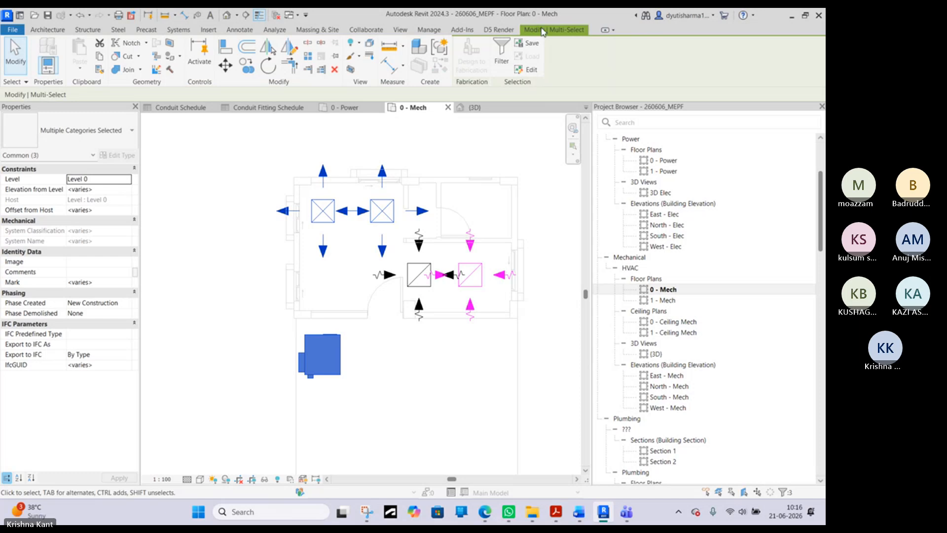
pyautogui.click(253, 176)
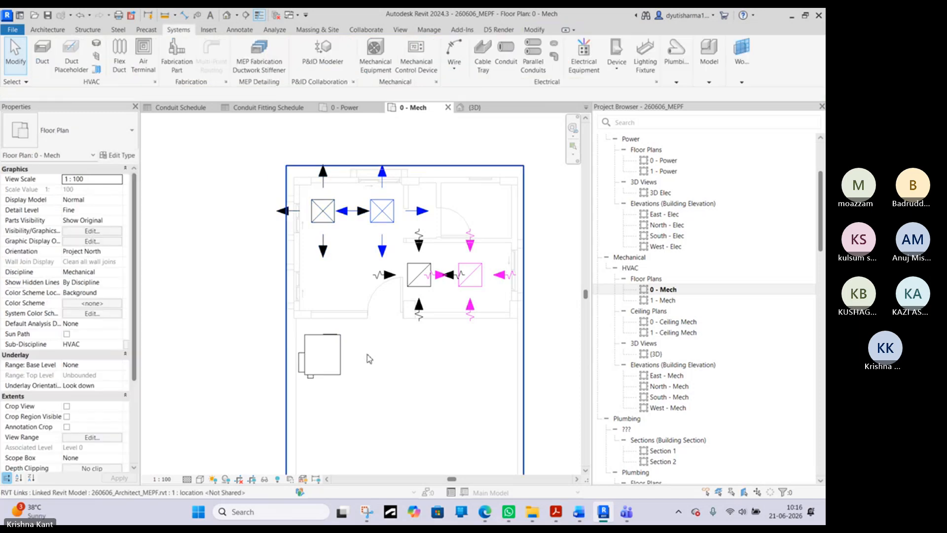
# - Move the VAV unit farther down the plan, away from the supply diffusers' room and close to the stairs
pyautogui.click(342, 368)
pyautogui.scroll(-4, 342, 367)
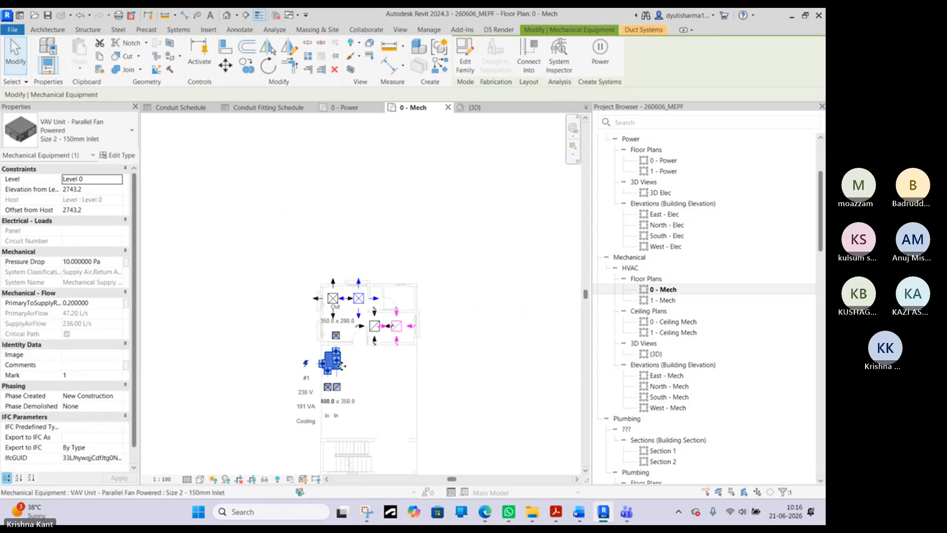
pyautogui.press('Escape')
pyautogui.click(329, 406)
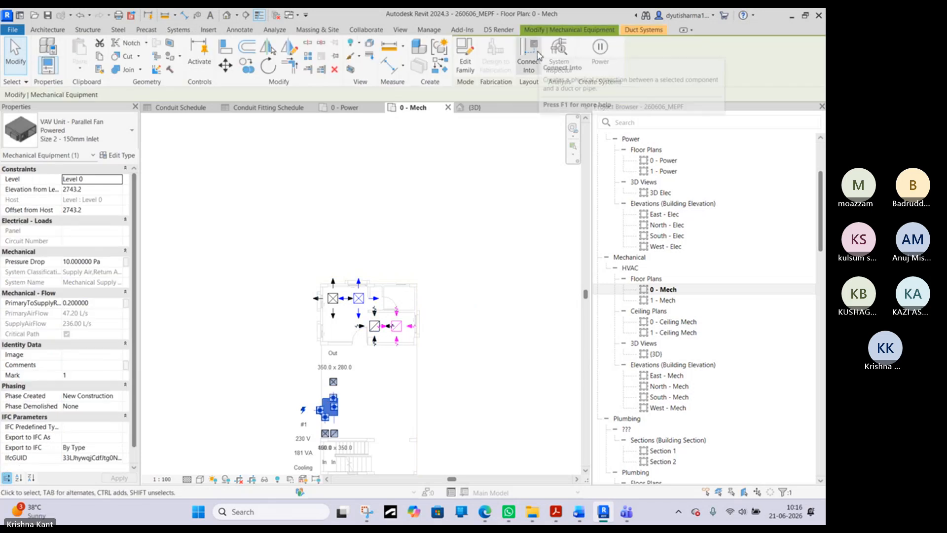
# - Try to assign the VAV unit as the equipment serving the Mechanical Supply Air 1 system with Select Equipment
pyautogui.click(644, 30)
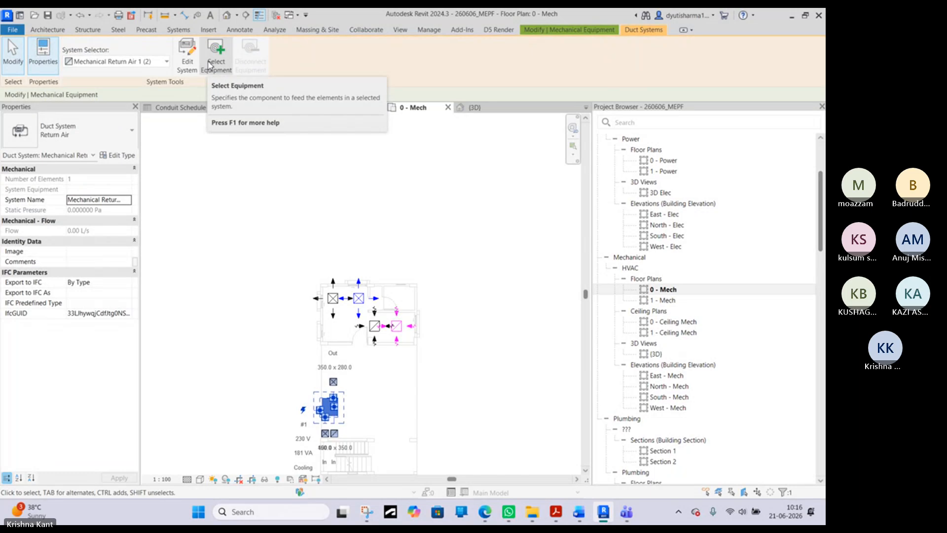
pyautogui.click(167, 65)
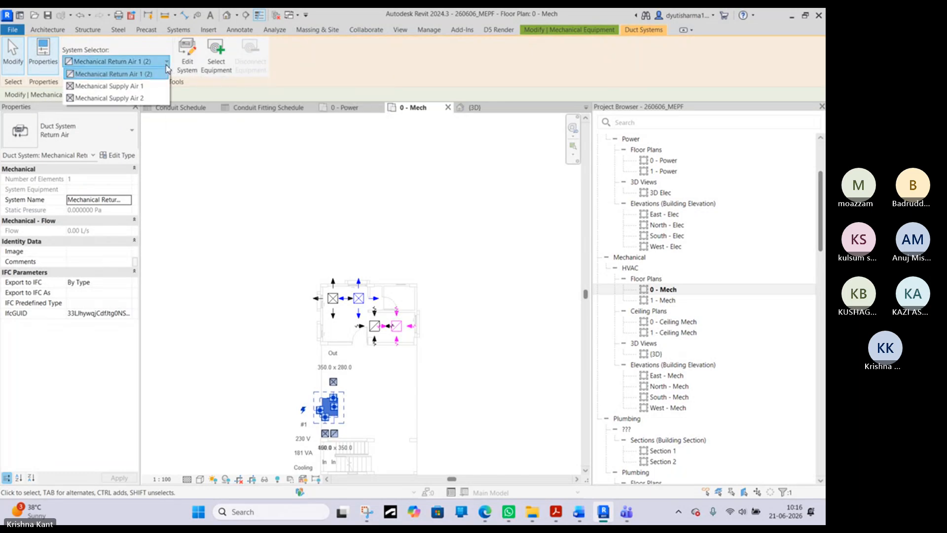
pyautogui.click(140, 87)
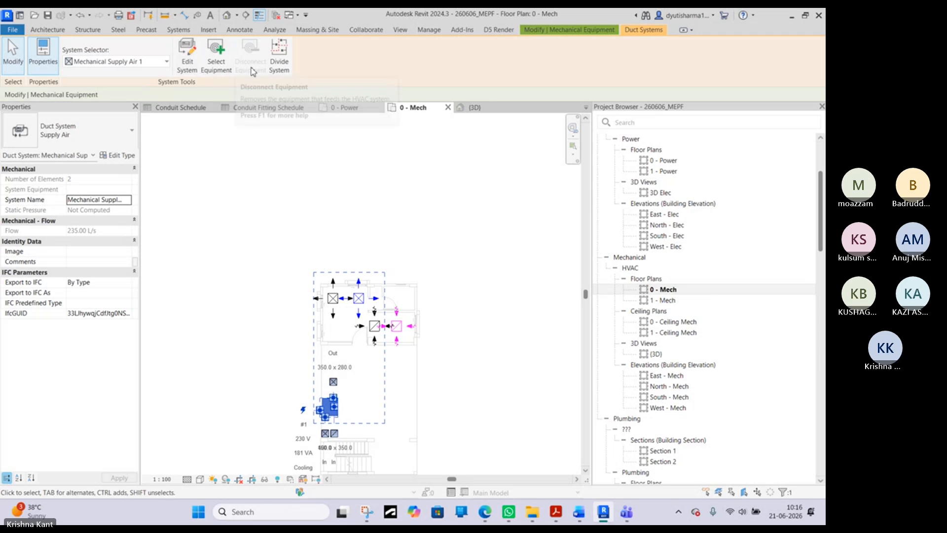
pyautogui.click(215, 63)
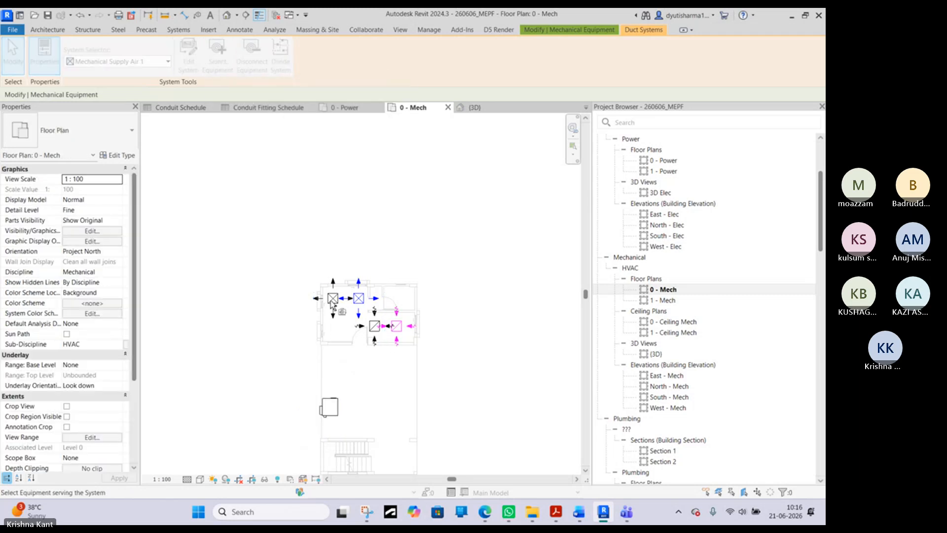
pyautogui.click(330, 407)
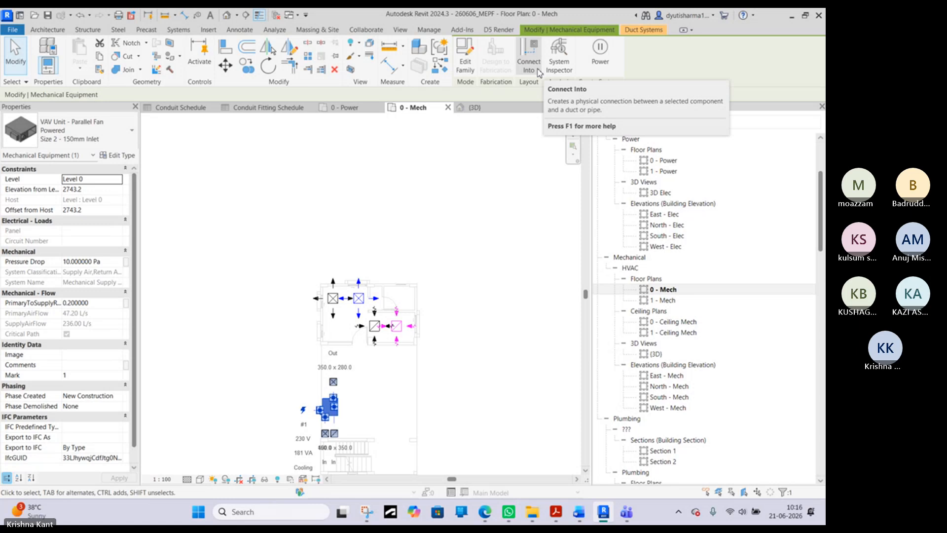
pyautogui.click(638, 31)
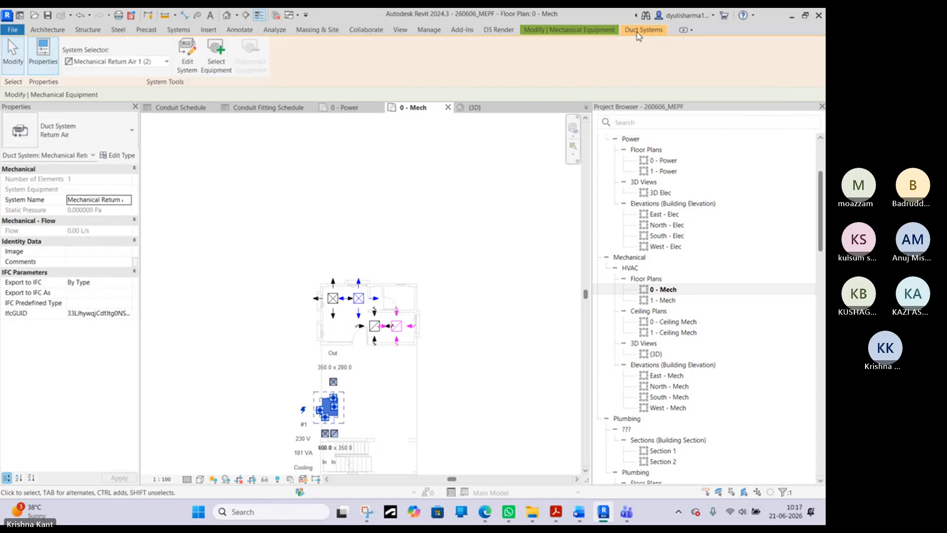
pyautogui.click(362, 173)
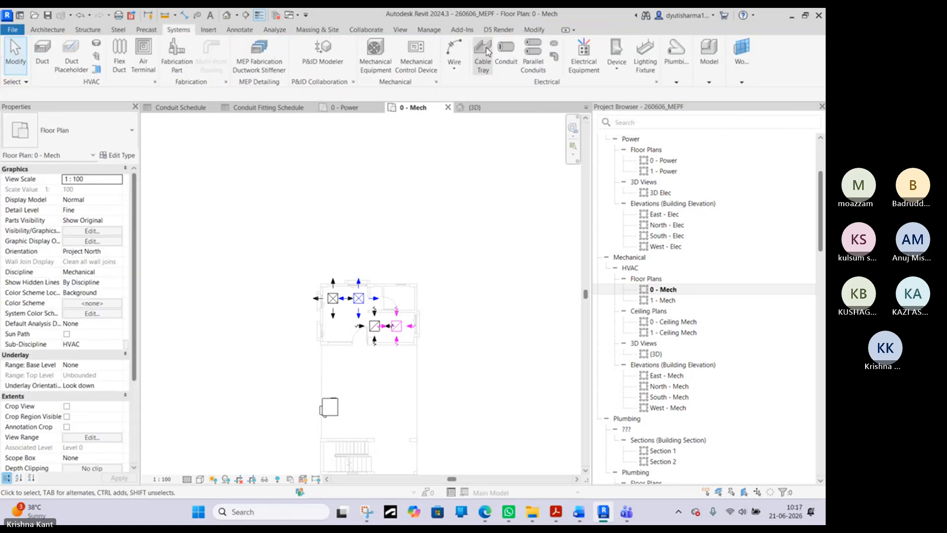
# - Try to link the two supply diffusers to the VAV unit with Air Terminal on Duct and Connect Into
pyautogui.click(329, 407)
pyautogui.click(333, 298)
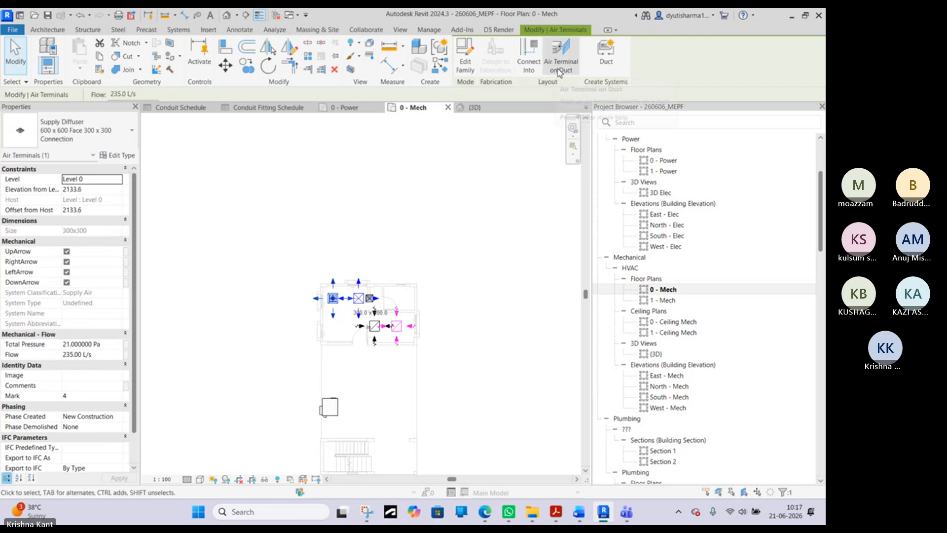
pyautogui.click(567, 71)
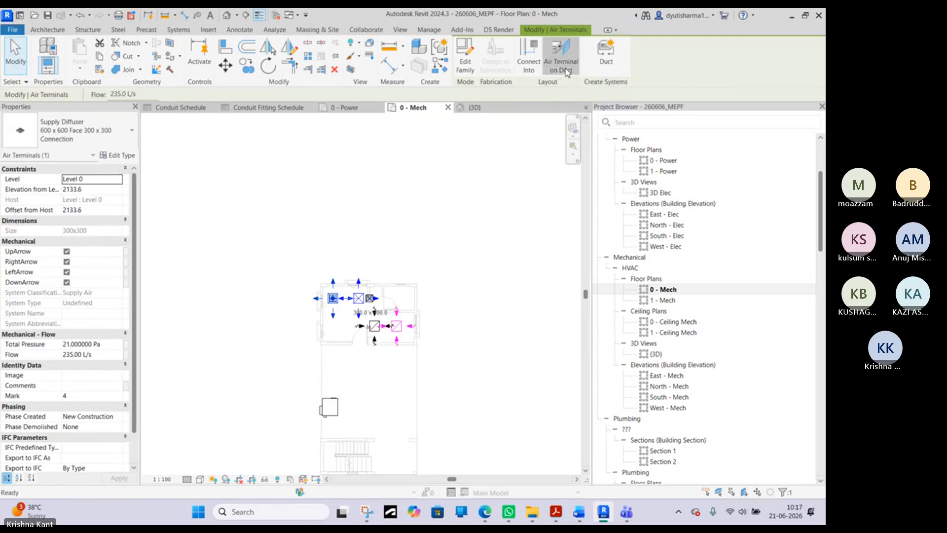
pyautogui.click(333, 406)
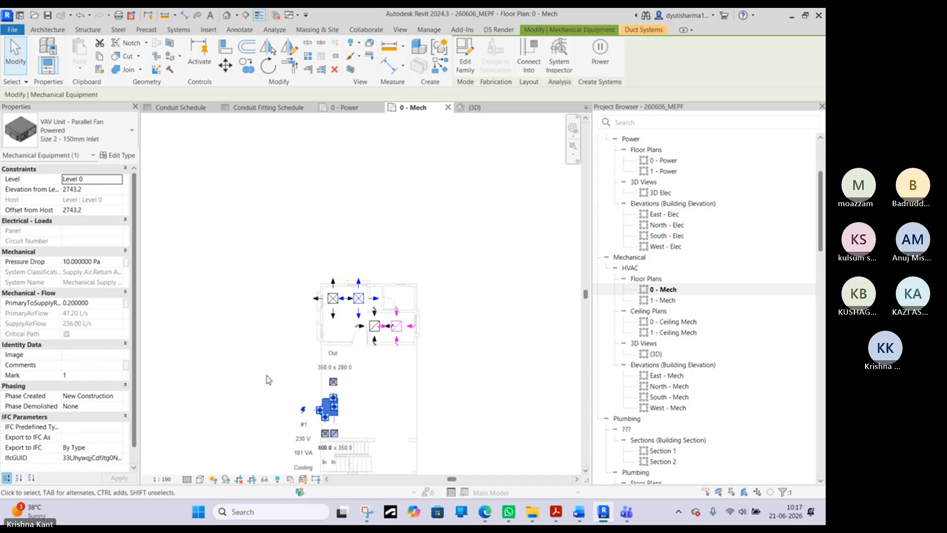
pyautogui.click(359, 308)
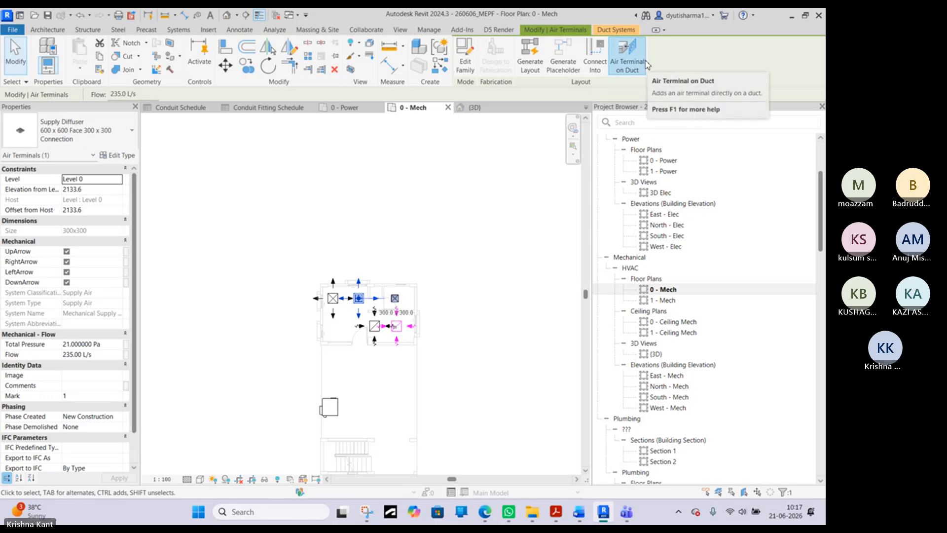
pyautogui.click(595, 57)
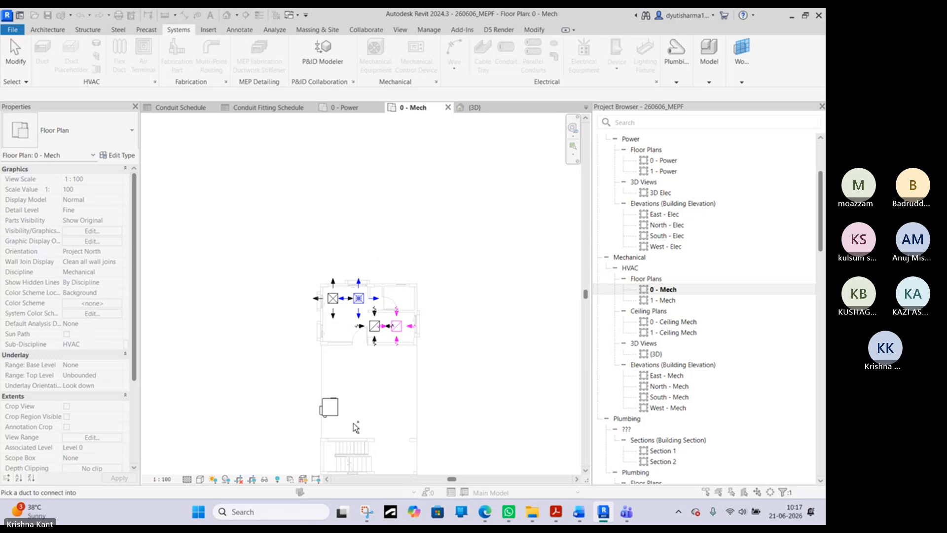
pyautogui.rightClick(265, 275)
pyautogui.click(288, 284)
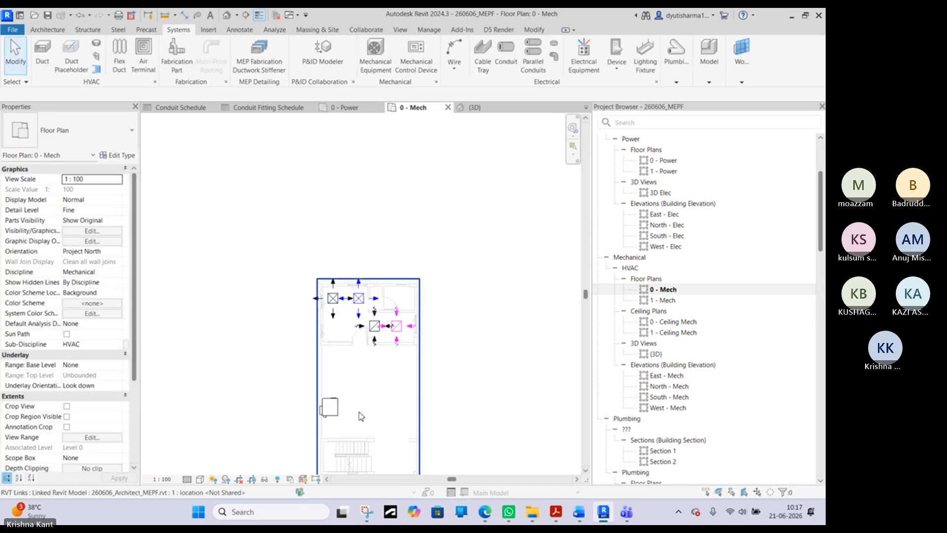
# - Try to assign the VAV unit as equipment for its Mechanical Return Air 1 (2) system and create another duct system from it
pyautogui.click(330, 407)
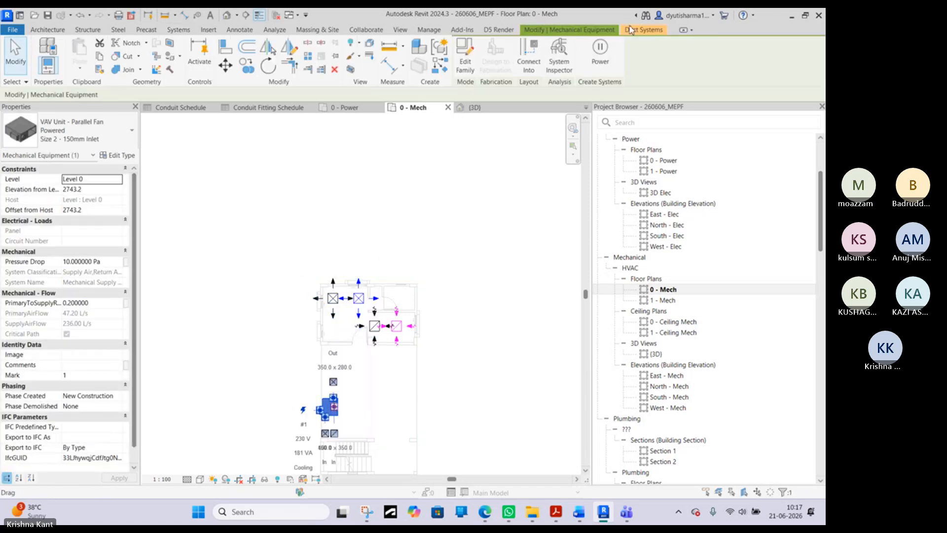
pyautogui.click(629, 31)
pyautogui.click(216, 52)
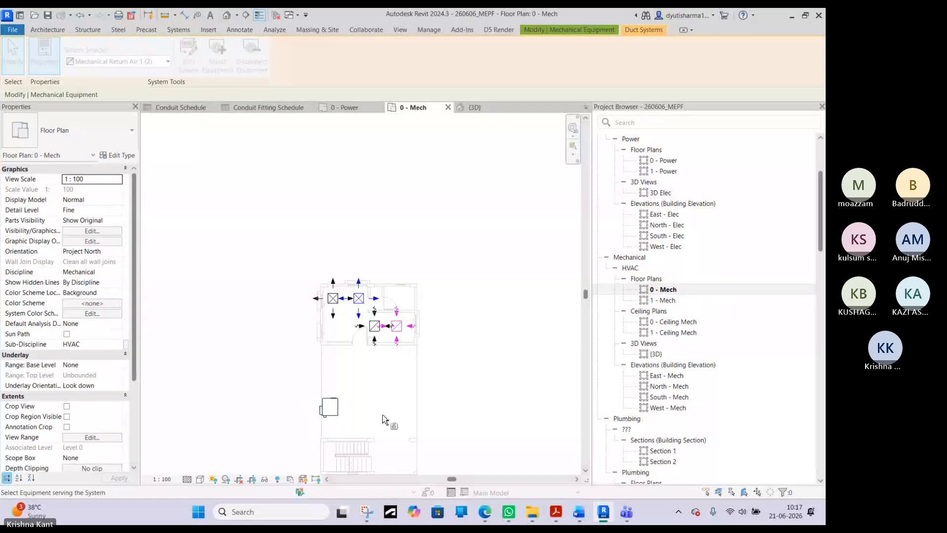
pyautogui.click(339, 411)
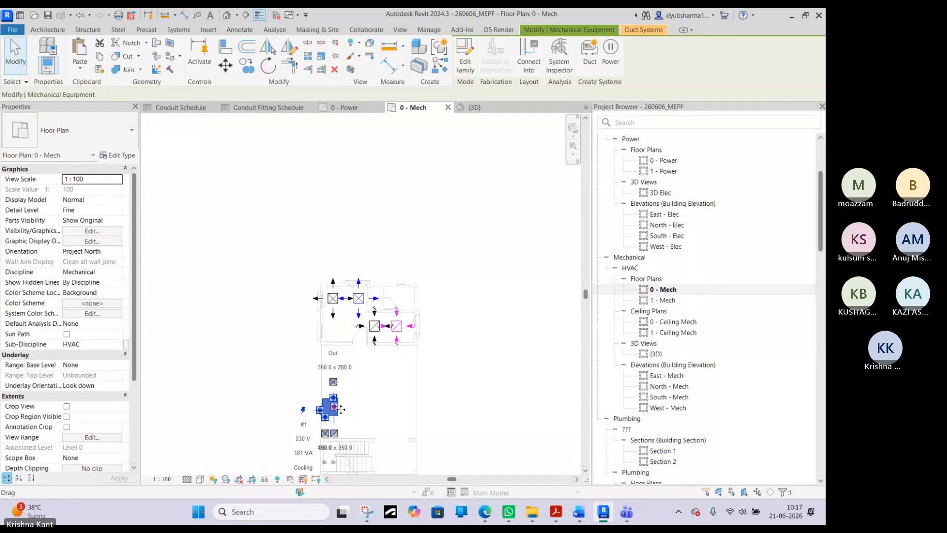
pyautogui.click(597, 65)
pyautogui.click(477, 216)
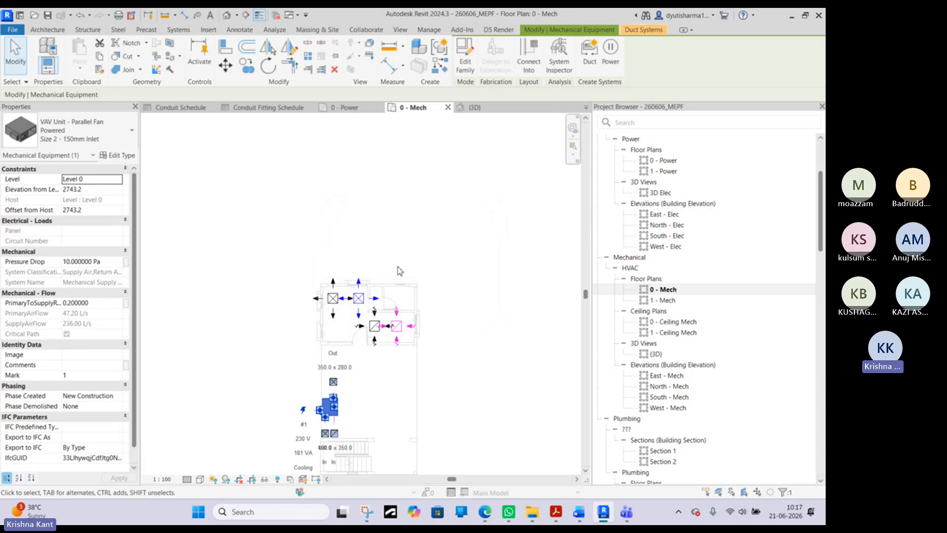
pyautogui.press('Delete')
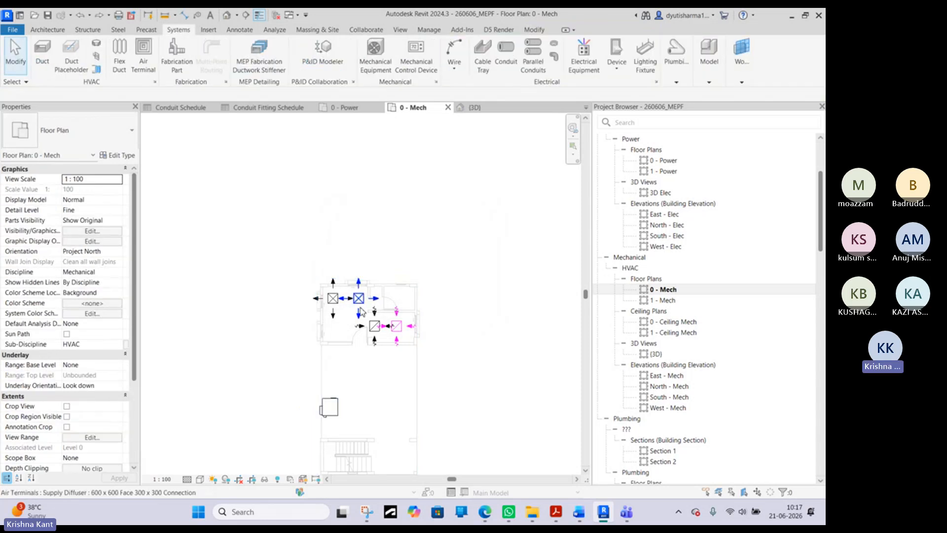
# - Edit the Mechanical Supply Air 1 duct system and select the VAV unit as its equipment
pyautogui.click(362, 312)
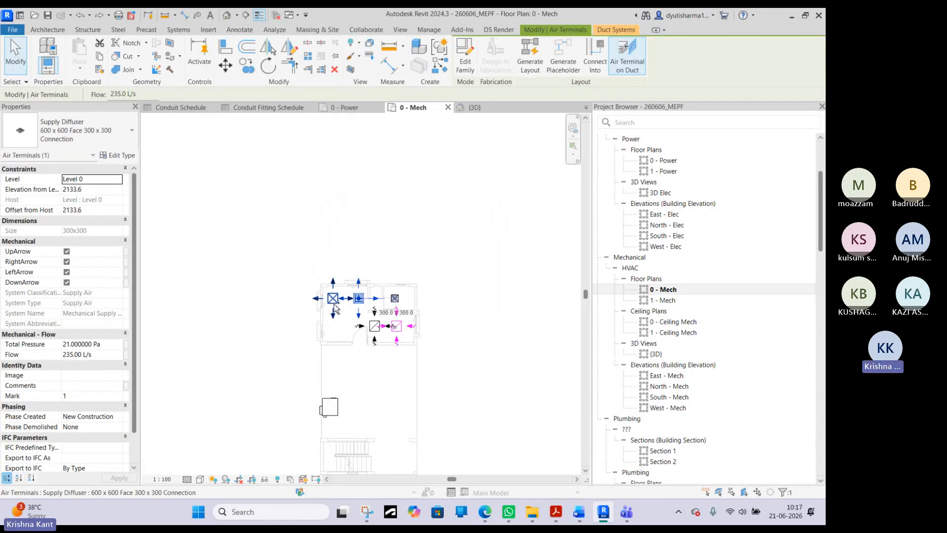
pyautogui.click(617, 30)
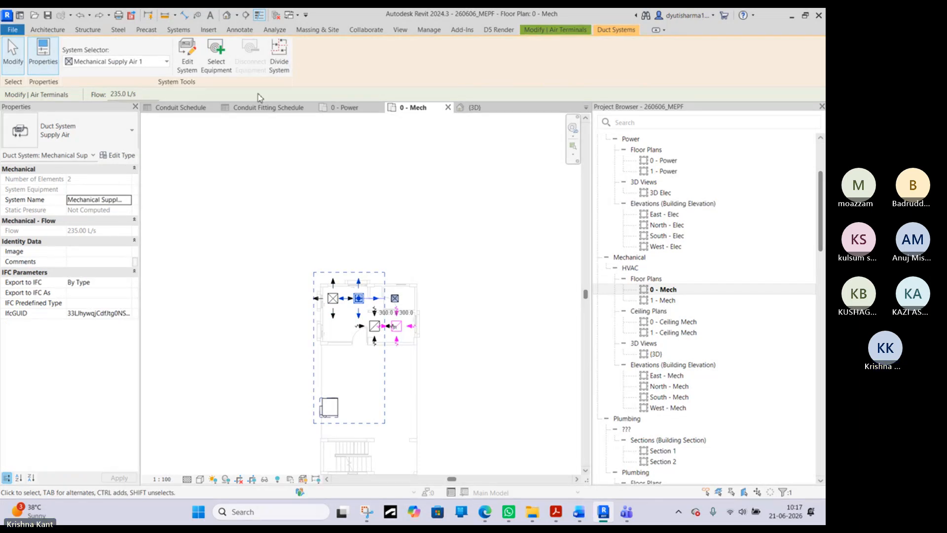
pyautogui.click(192, 64)
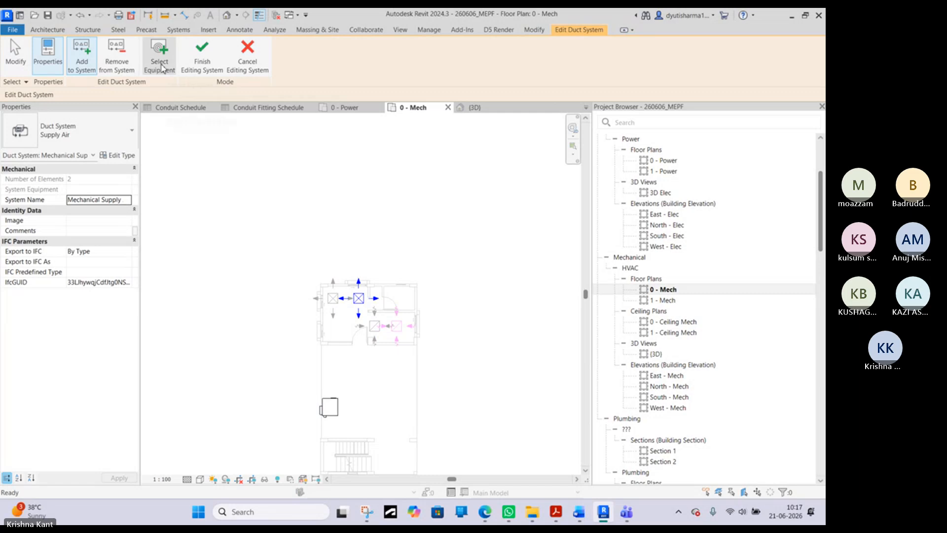
pyautogui.click(159, 56)
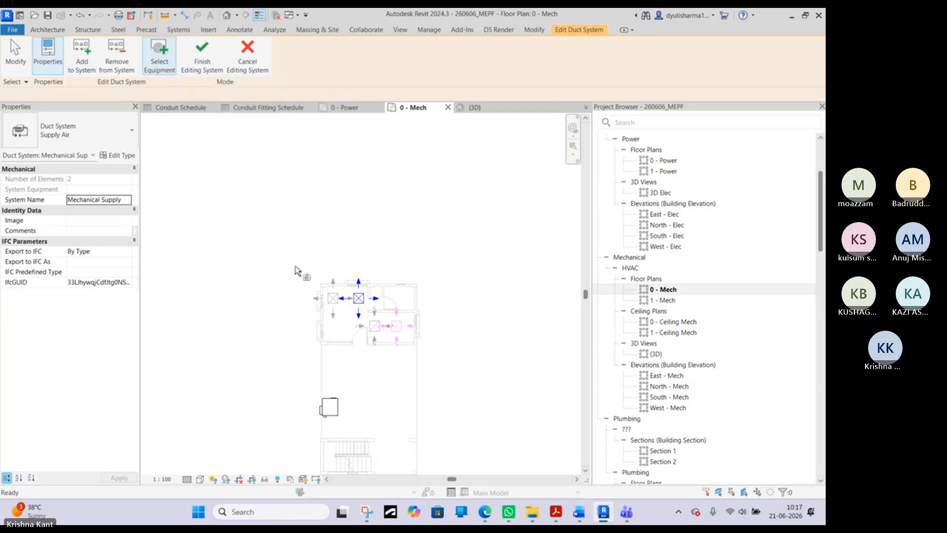
pyautogui.click(335, 405)
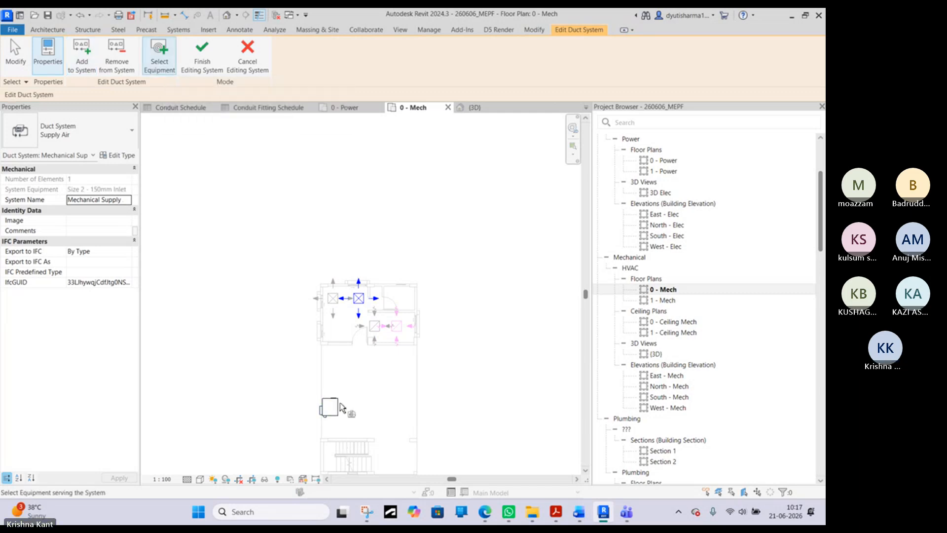
pyautogui.click(202, 57)
# - Check the layout options of both supply diffusers and undo the recent duct system edits and the VAV unit's move
pyautogui.click(342, 408)
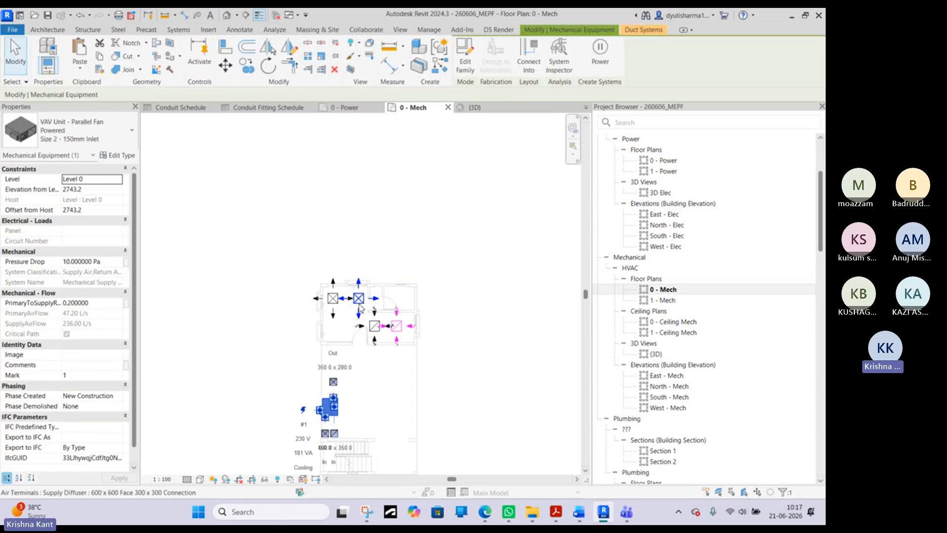
pyautogui.click(359, 298)
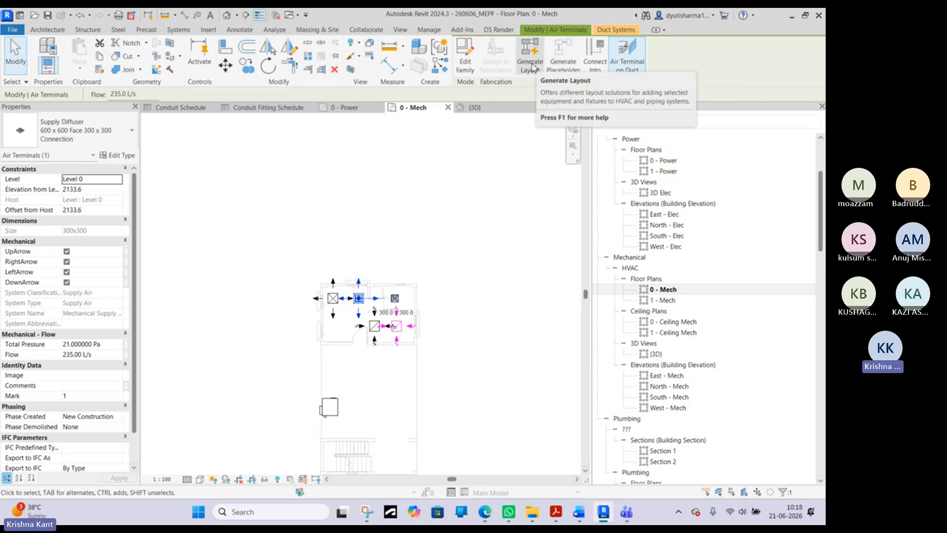
pyautogui.press('Escape')
pyautogui.click(333, 298)
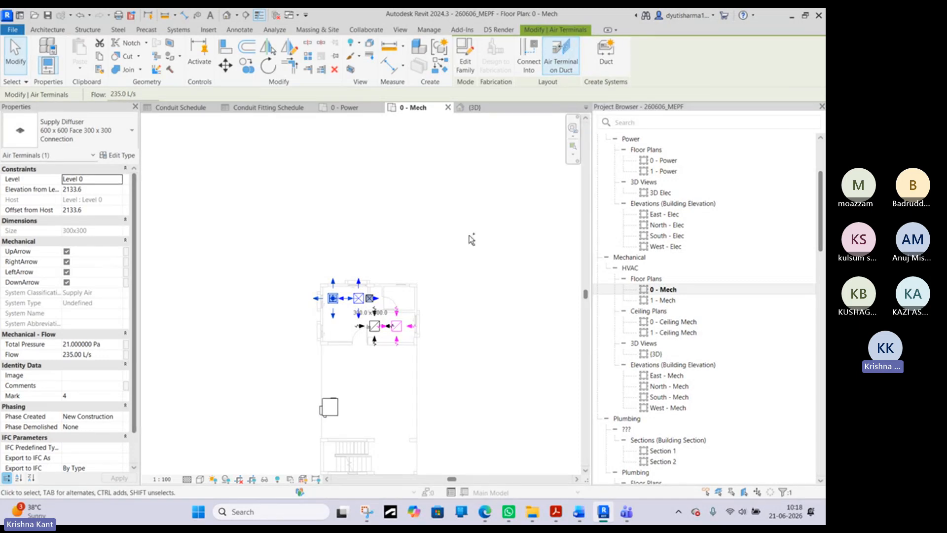
pyautogui.hotkey('ctrl', 'z')
pyautogui.hotkey('ctrl', 'z')
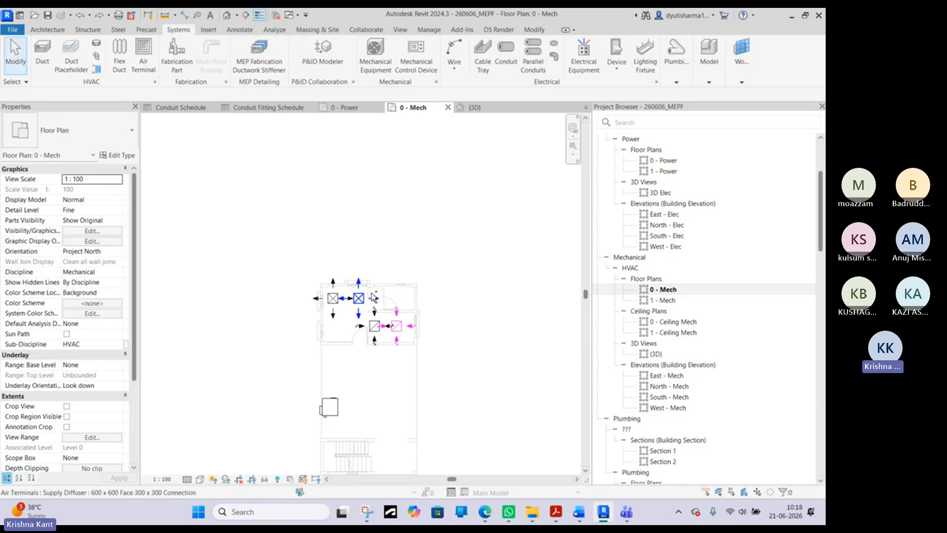
pyautogui.hotkey('ctrl', 'z')
# - Move the VAV unit down the plan to just above the stairs
pyautogui.click(333, 369)
pyautogui.click(334, 368)
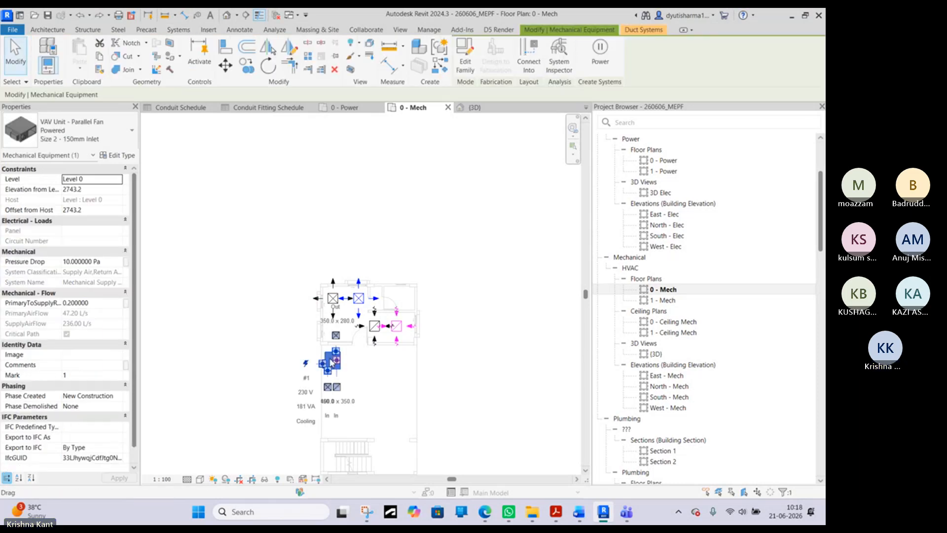
pyautogui.moveTo(333, 375); pyautogui.dragTo(334, 435)
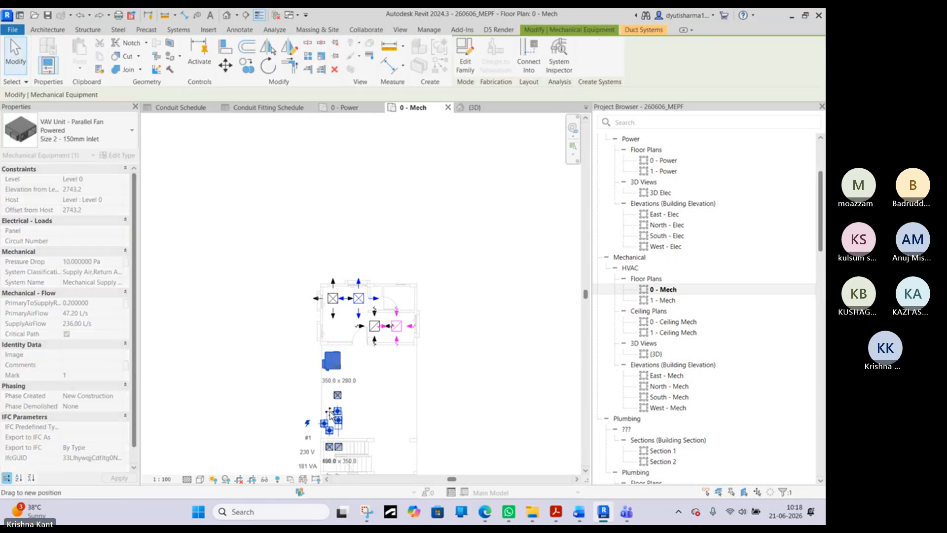
pyautogui.press('Escape')
pyautogui.click(361, 294)
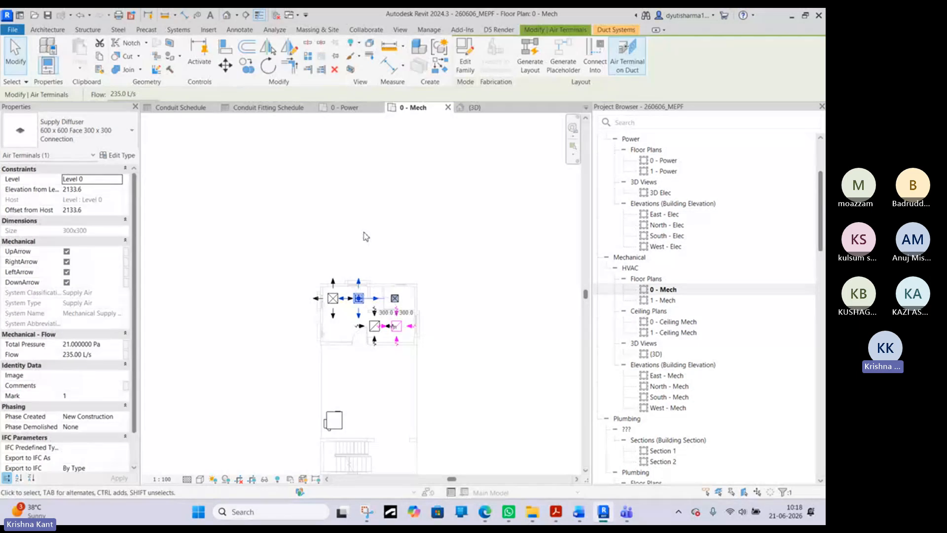
pyautogui.keyDown('ctrl'); pyautogui.click(333, 298); pyautogui.keyUp('ctrl')
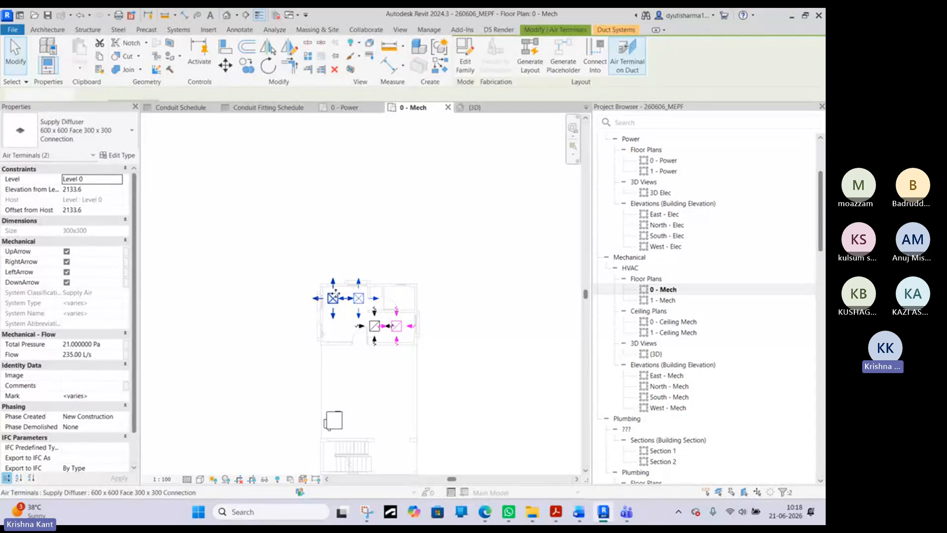
pyautogui.click(407, 237)
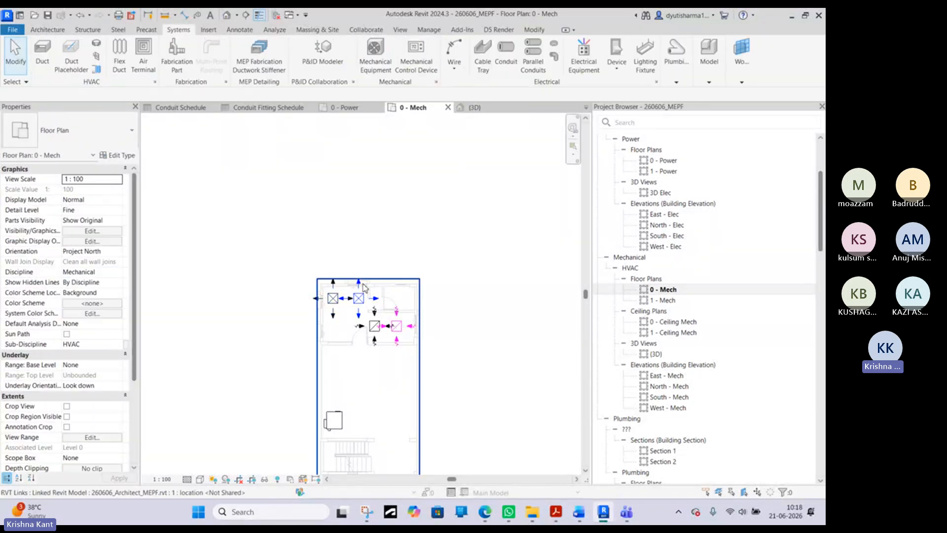
pyautogui.click(360, 297)
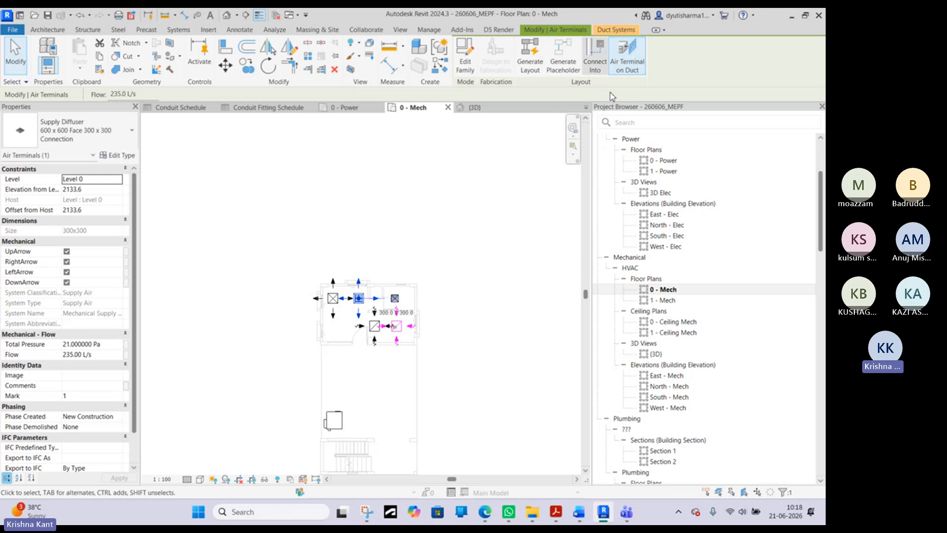
pyautogui.click(496, 210)
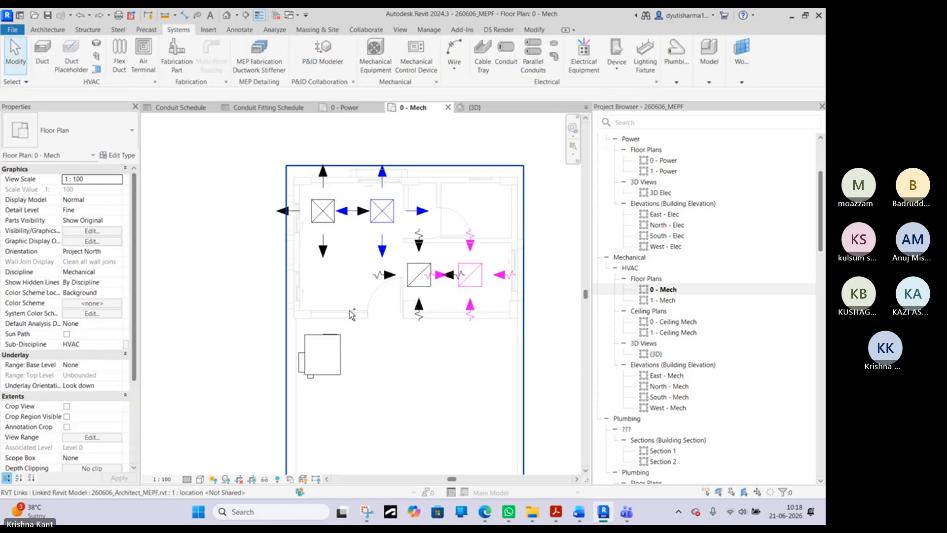
# - Move the VAV unit farther down the plan, leaving space for ducts between it and the supply diffusers' room
pyautogui.click(332, 360)
pyautogui.moveTo(329, 364); pyautogui.dragTo(327, 431)
pyautogui.scroll(2, 328, 366)
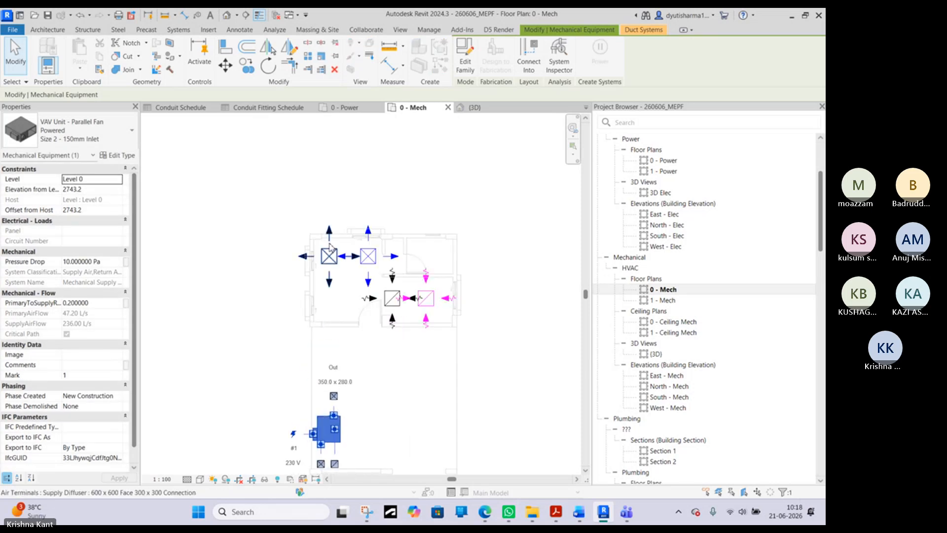
# - Create a Supply Air duct system for the left supply diffuser
pyautogui.click(329, 256)
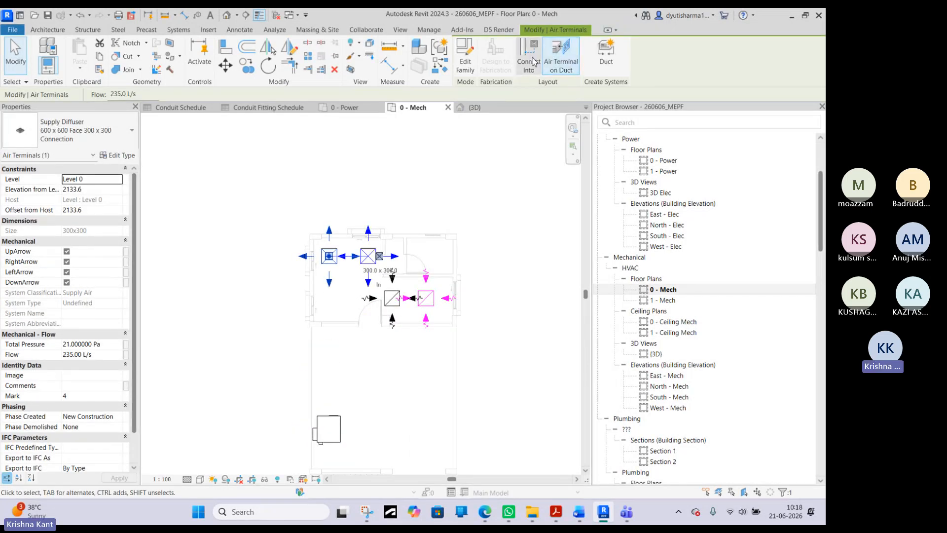
pyautogui.click(610, 65)
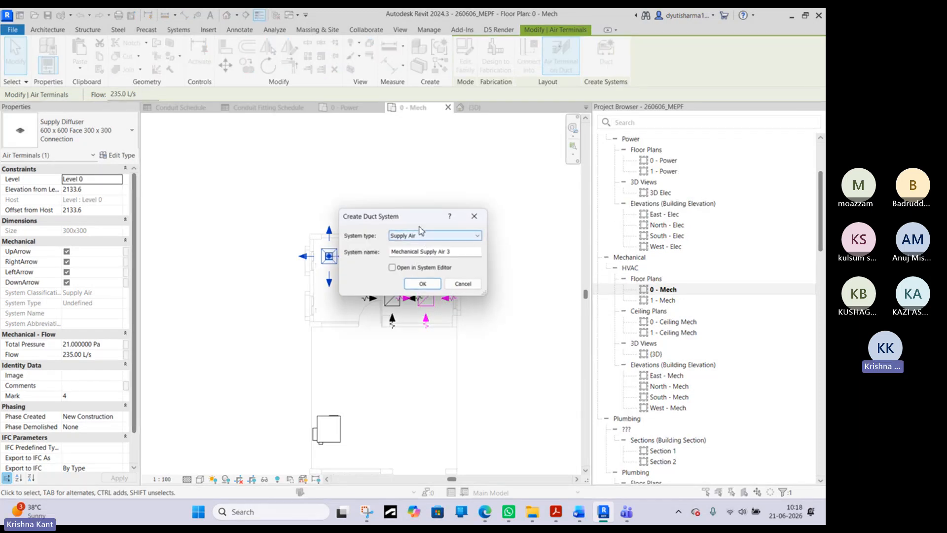
pyautogui.click(431, 283)
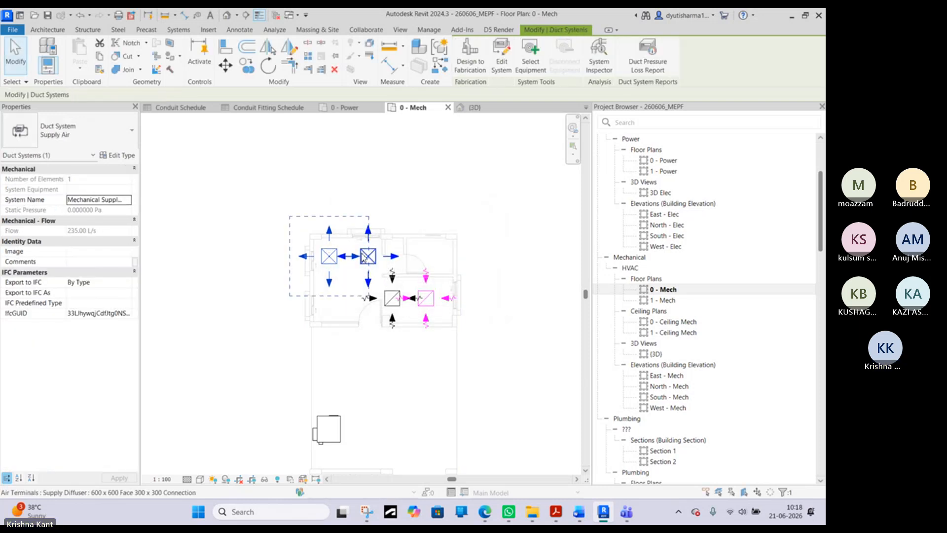
# - Generate a duct layout for the right supply diffuser's system, trying the Perimeter and Intersections solution types
pyautogui.keyDown('ctrl'); pyautogui.click(368, 255); pyautogui.keyUp('ctrl')
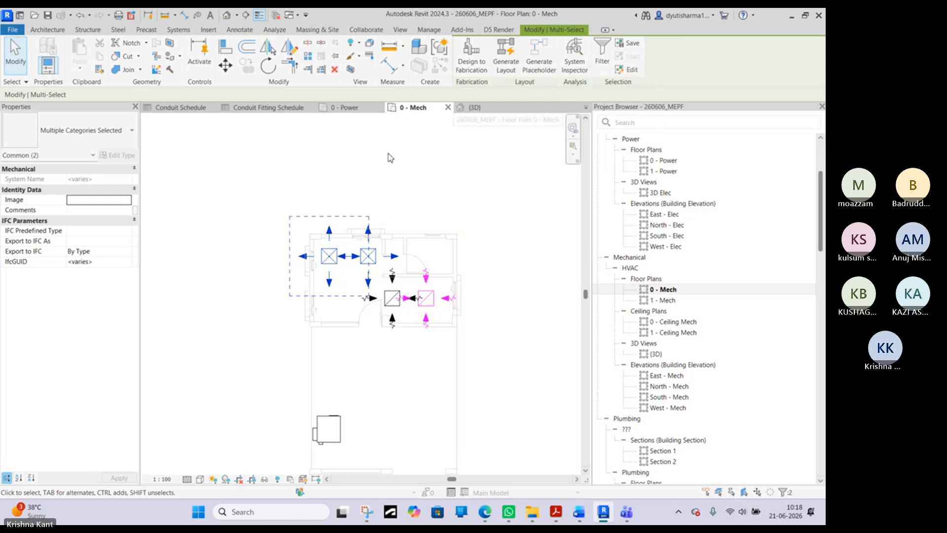
pyautogui.click(503, 66)
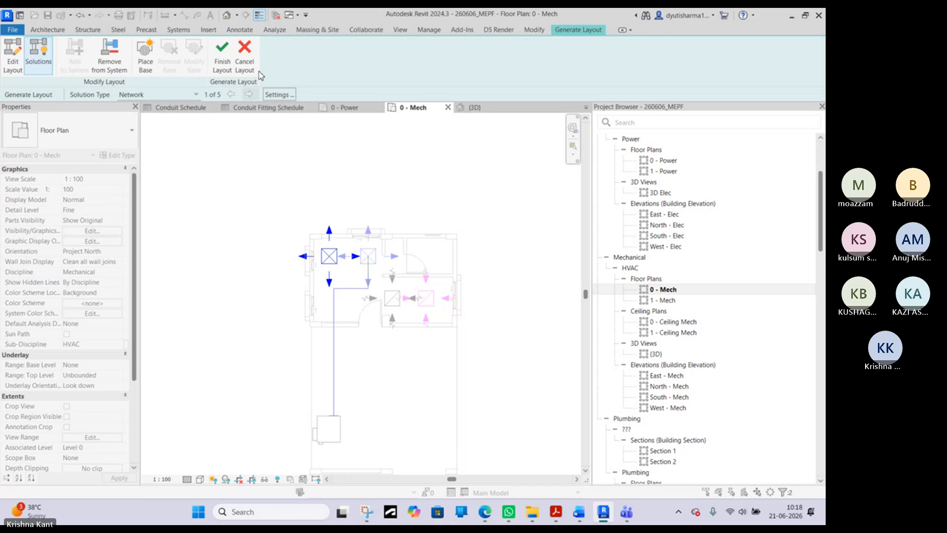
pyautogui.click(168, 96)
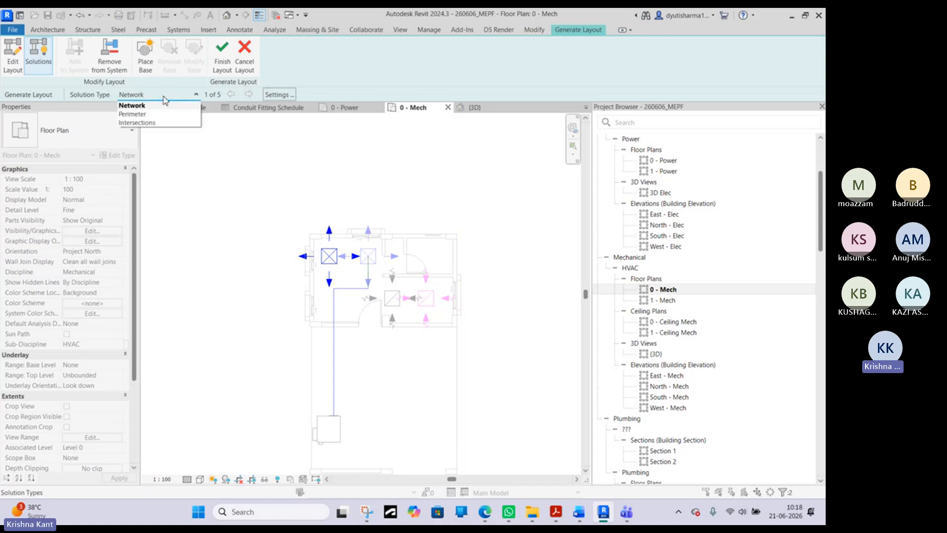
pyautogui.click(141, 114)
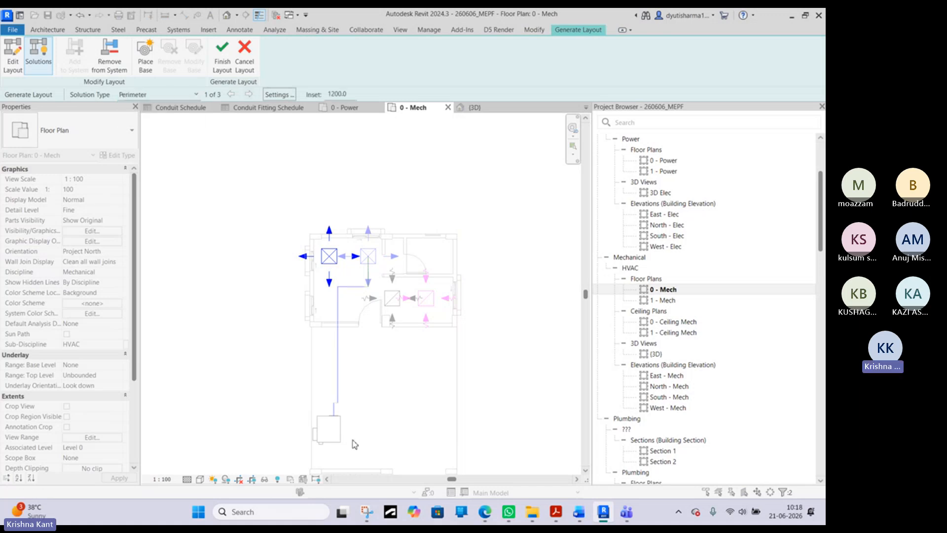
pyautogui.scroll(3, 350, 398)
pyautogui.click(182, 93)
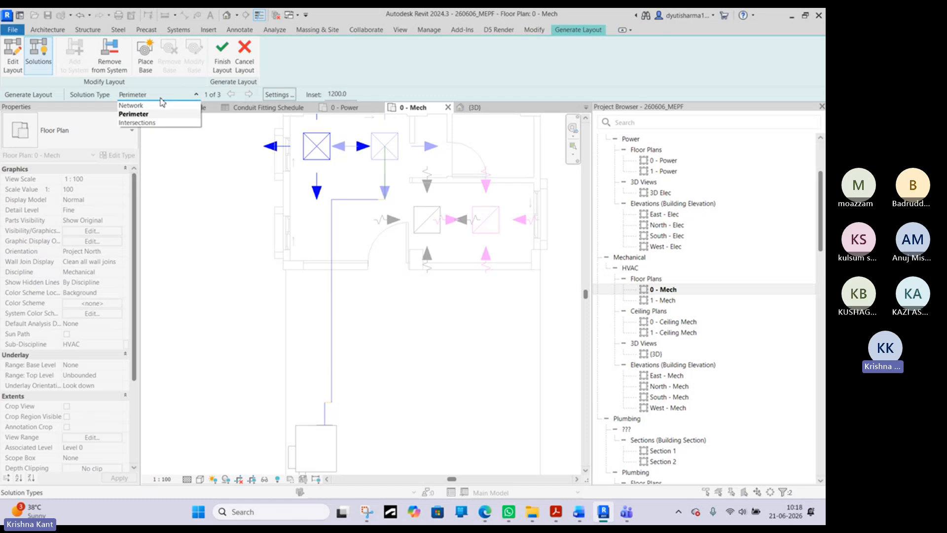
pyautogui.click(138, 115)
pyautogui.click(148, 94)
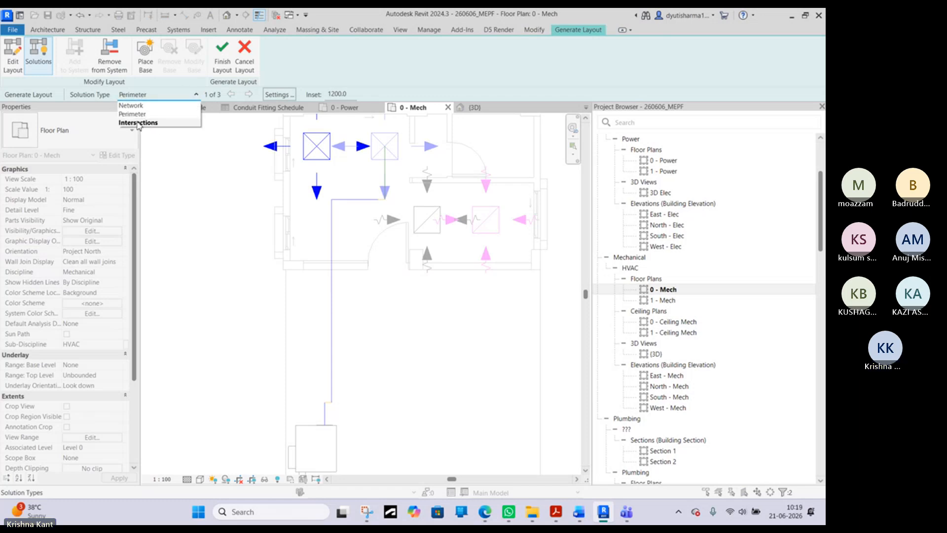
pyautogui.click(140, 126)
pyautogui.scroll(-2, 405, 154)
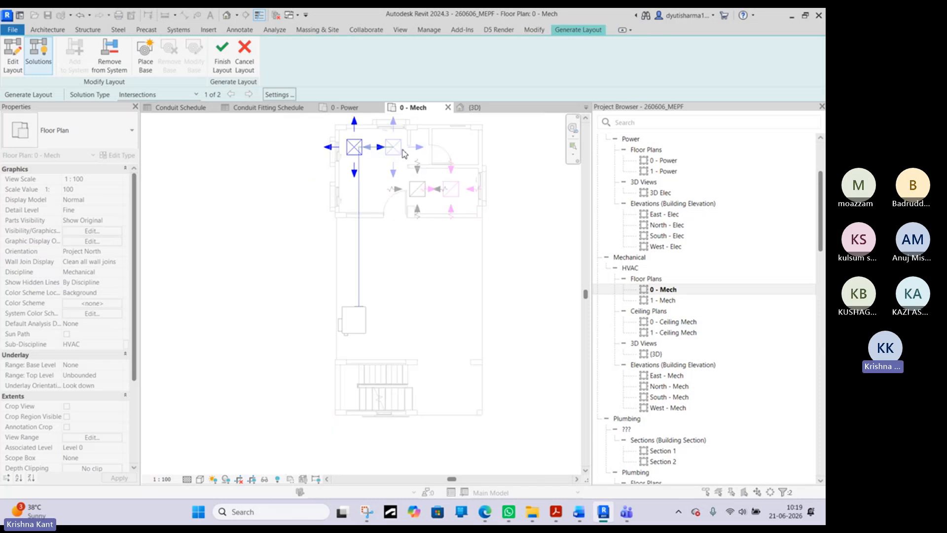
# - Try converting the Intersections layout into ducts, inspect the route to the VAV unit, and undo it
pyautogui.click(223, 54)
pyautogui.scroll(4, 385, 150)
pyautogui.scroll(-3, 415, 185)
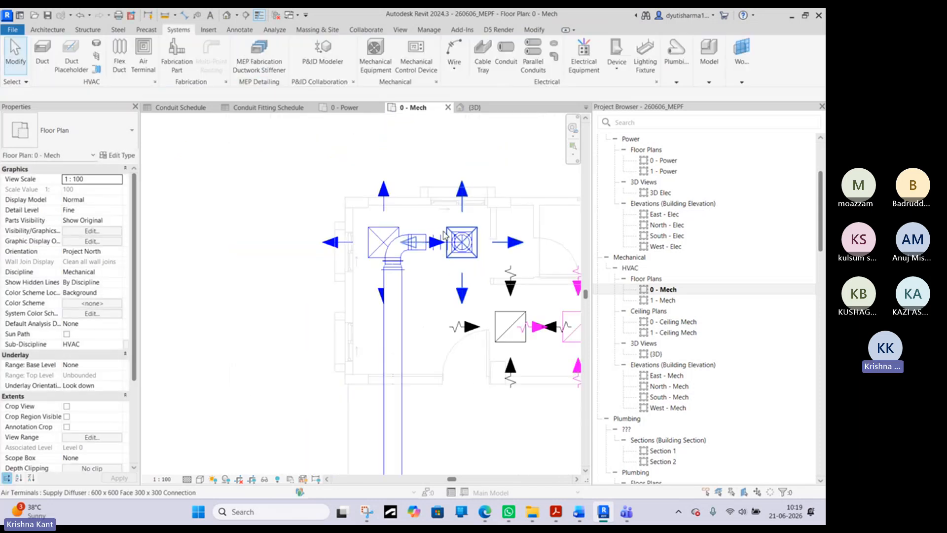
pyautogui.scroll(-2, 422, 180)
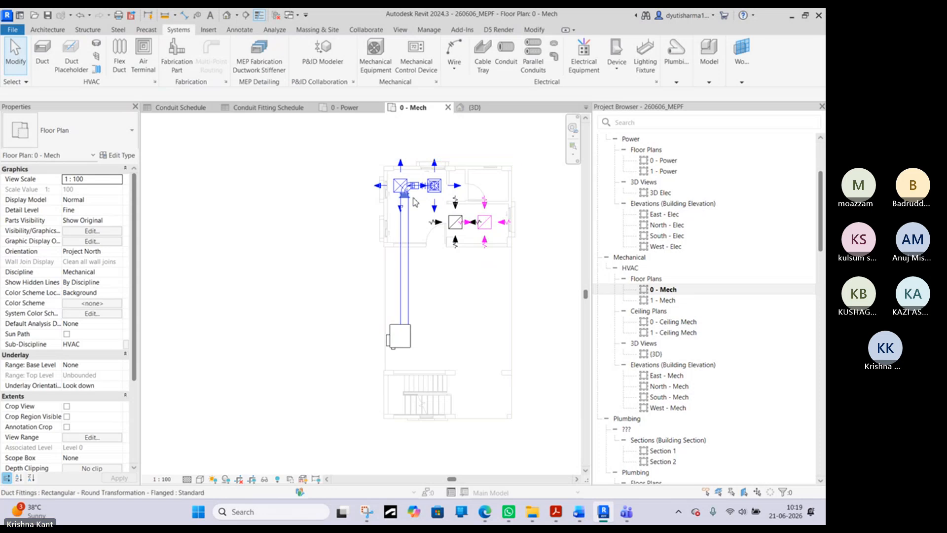
pyautogui.hotkey('ctrl', 'z')
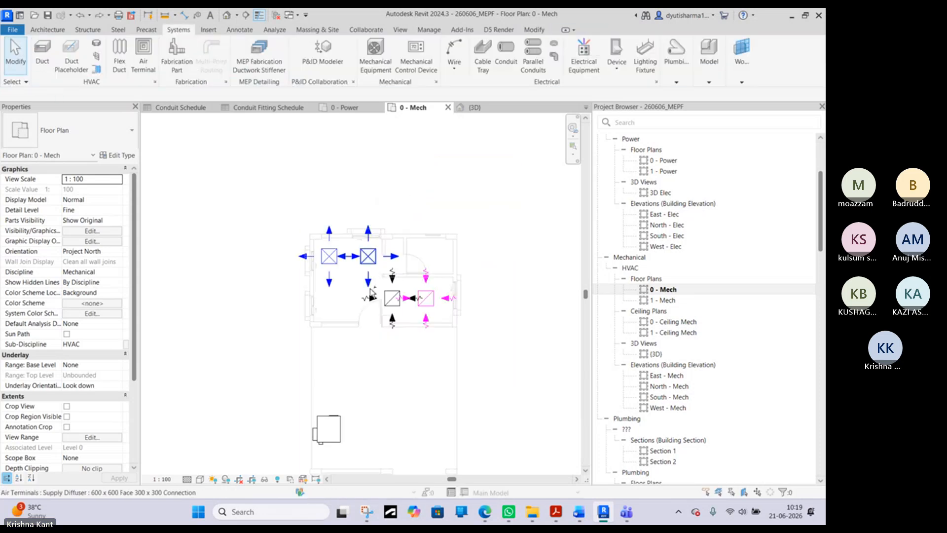
# - Assign the VAV unit as the equipment of the right supply diffuser's duct system
pyautogui.click(367, 267)
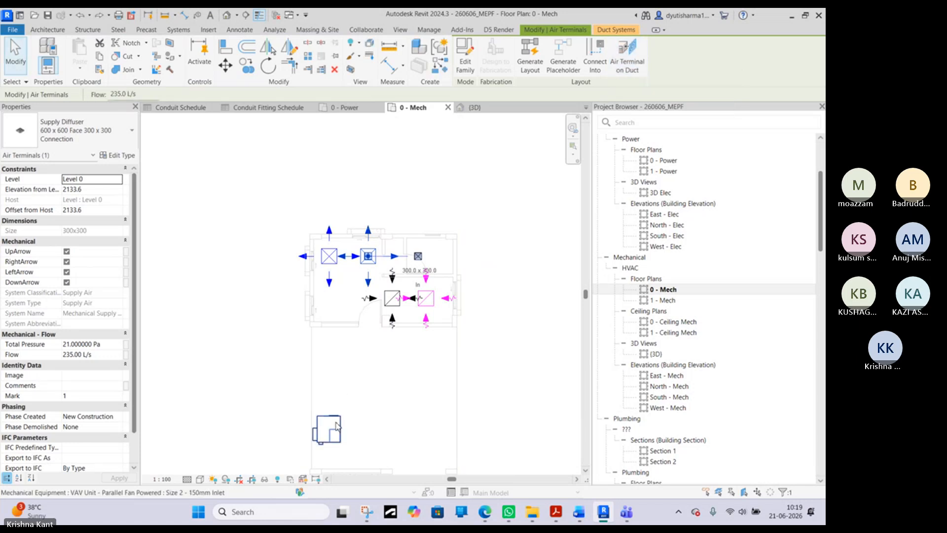
pyautogui.click(629, 32)
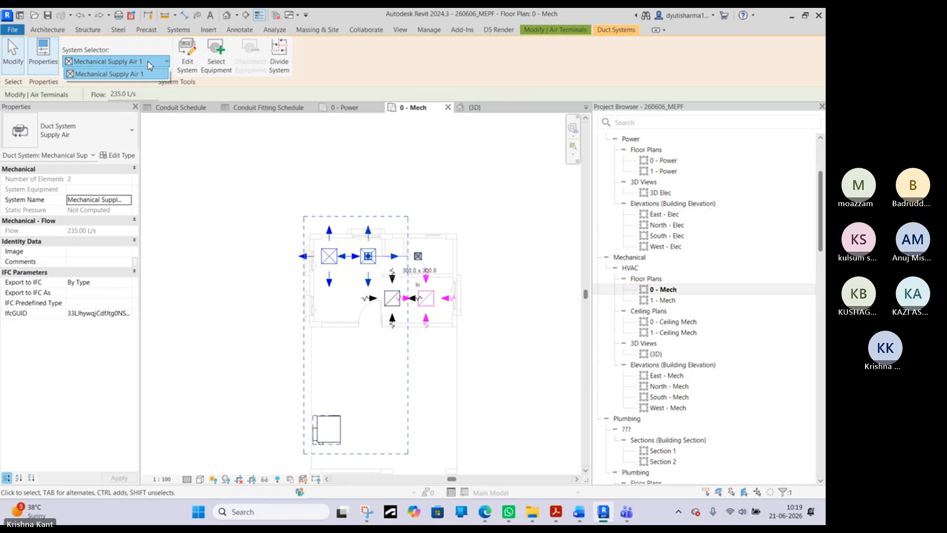
pyautogui.click(215, 58)
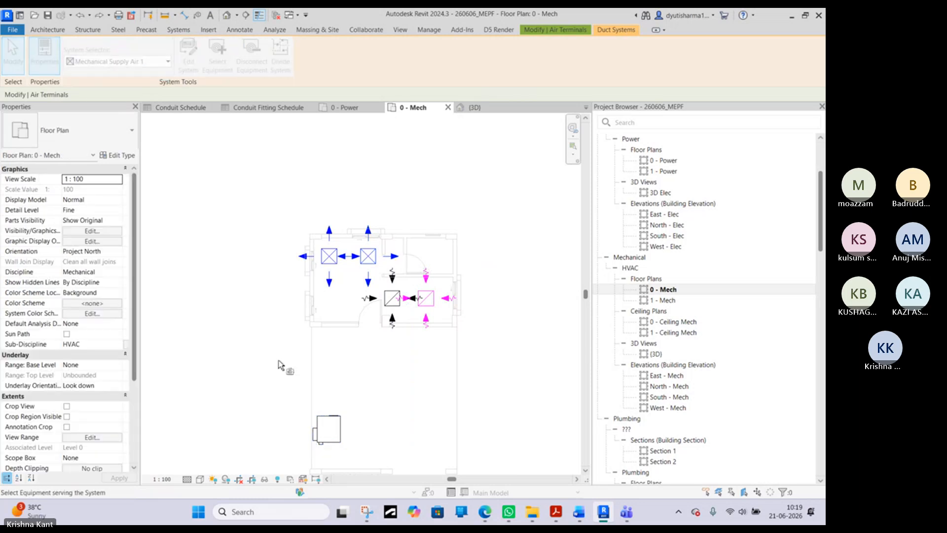
pyautogui.click(323, 435)
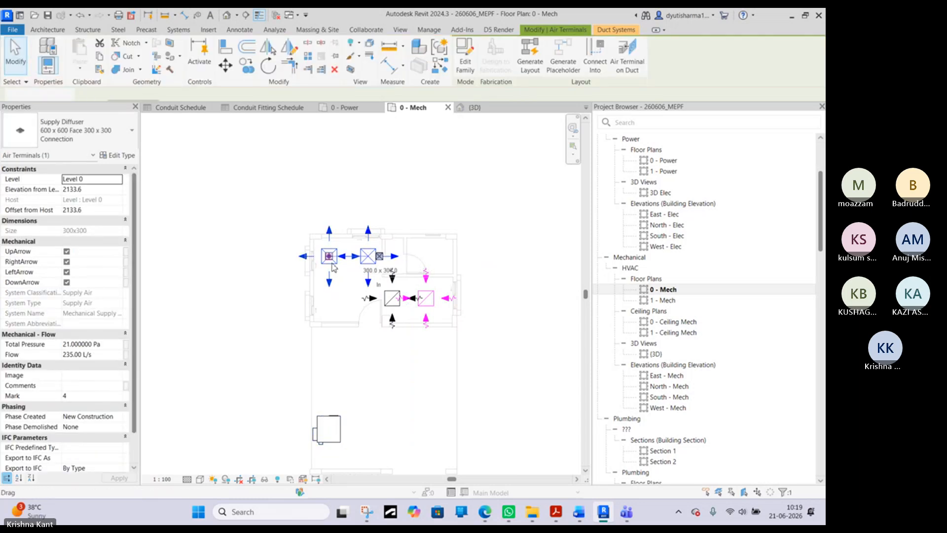
# - Add the left supply diffuser to the right diffuser's Supply Air duct system and finish editing the system
pyautogui.click(630, 31)
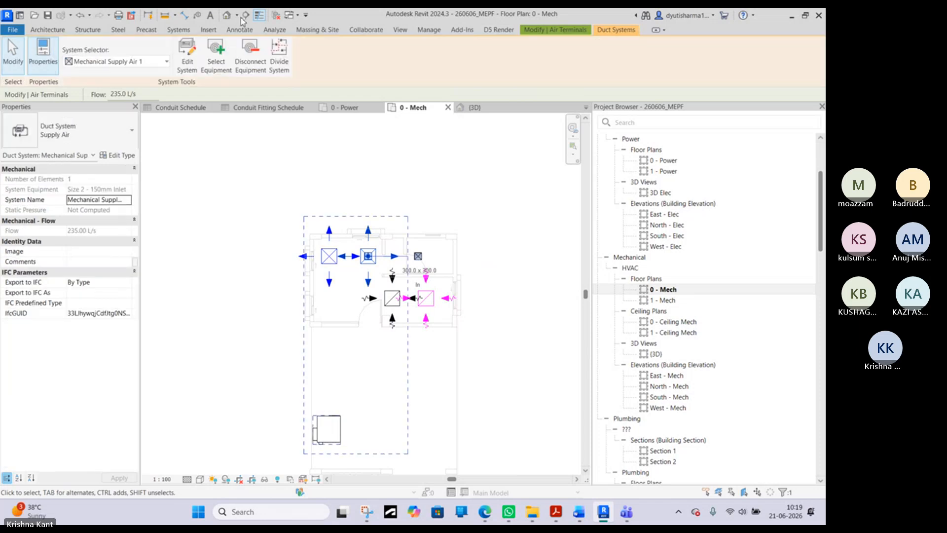
pyautogui.click(195, 64)
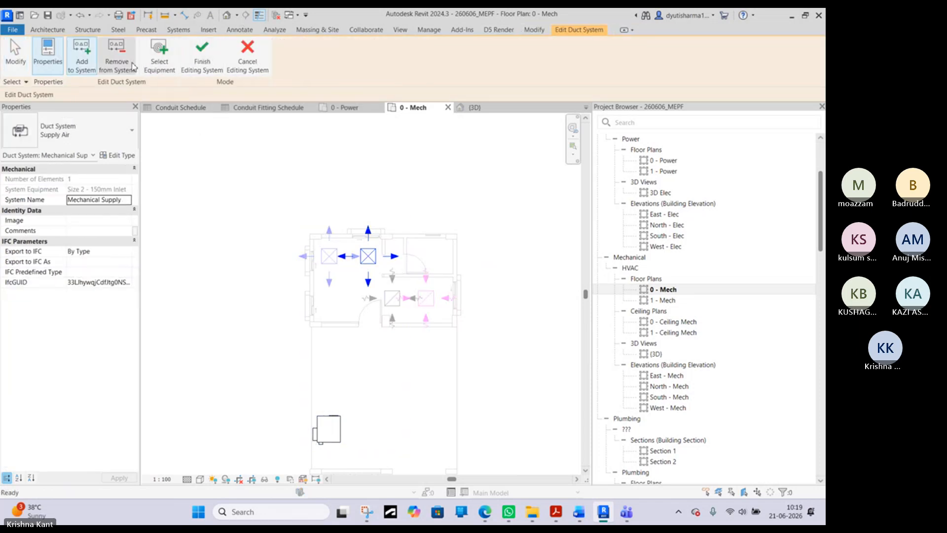
pyautogui.click(328, 260)
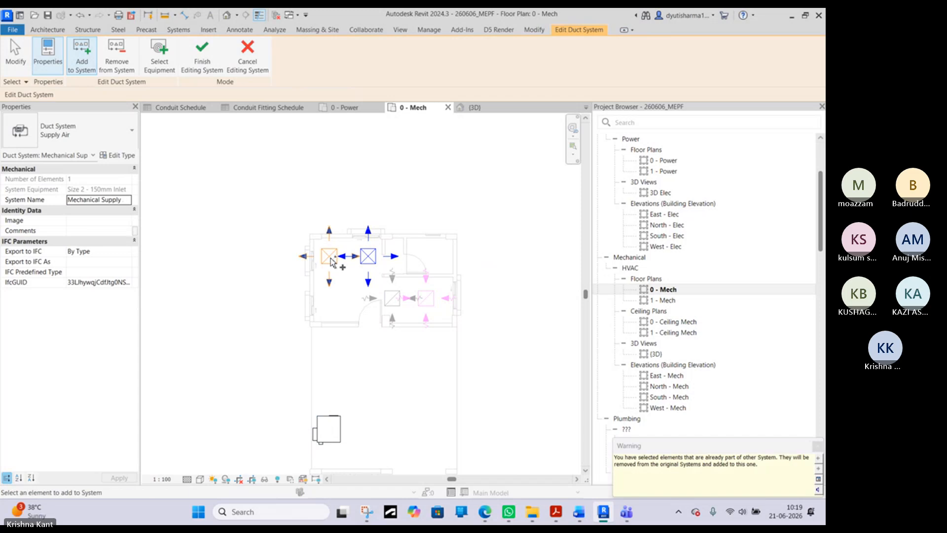
pyautogui.rightClick(349, 182)
pyautogui.click(378, 189)
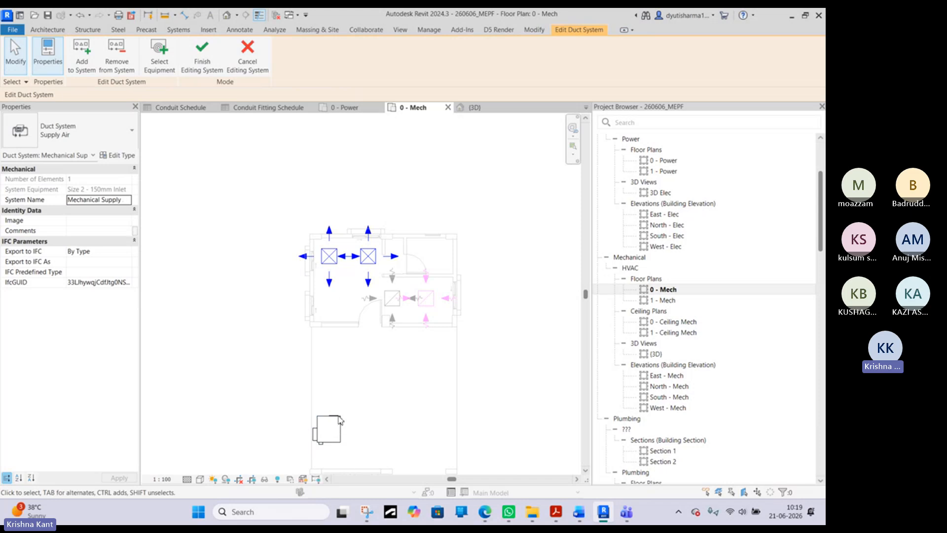
pyautogui.click(202, 52)
# - Start a generated duct layout for both supply diffusers and set its solution type to Perimeter
pyautogui.click(344, 253)
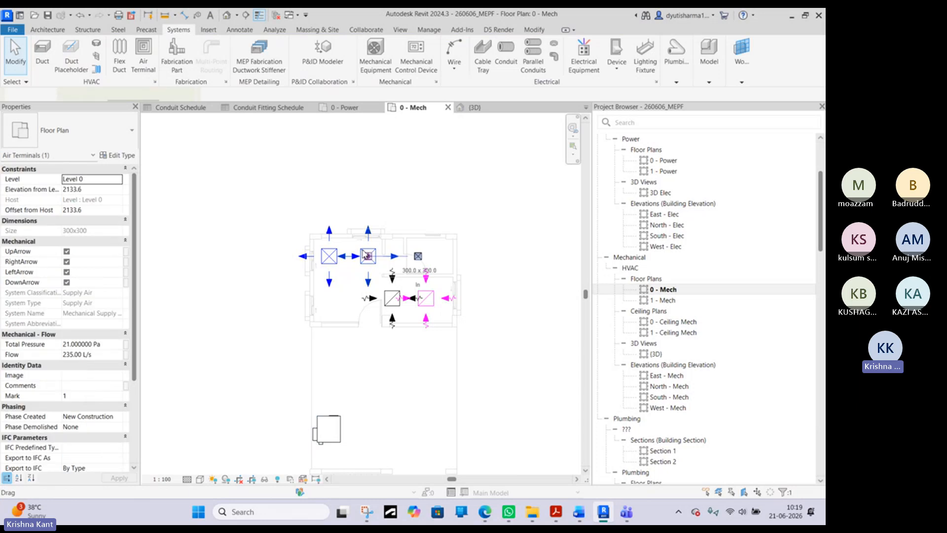
pyautogui.keyDown('ctrl'); pyautogui.click(335, 256); pyautogui.keyUp('ctrl')
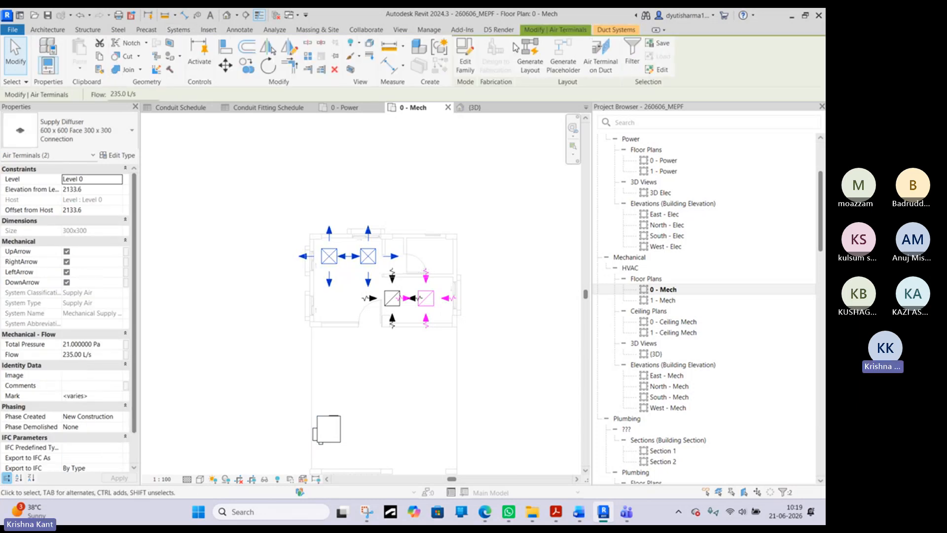
pyautogui.click(529, 55)
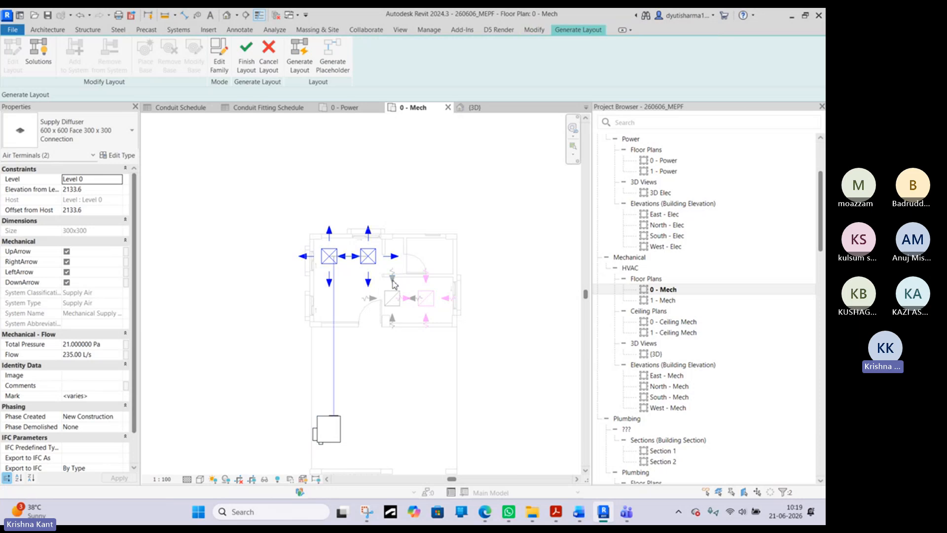
pyautogui.scroll(5, 358, 291)
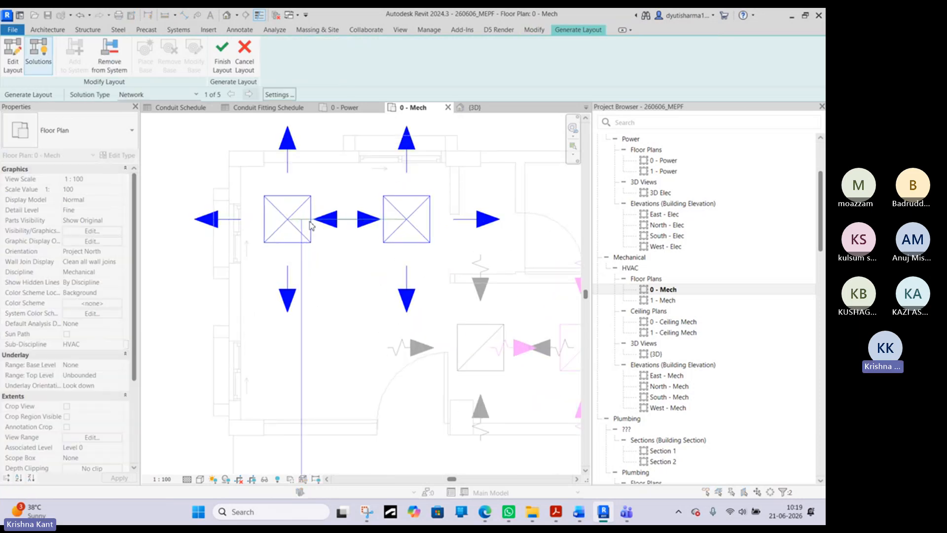
pyautogui.scroll(-3, 310, 225)
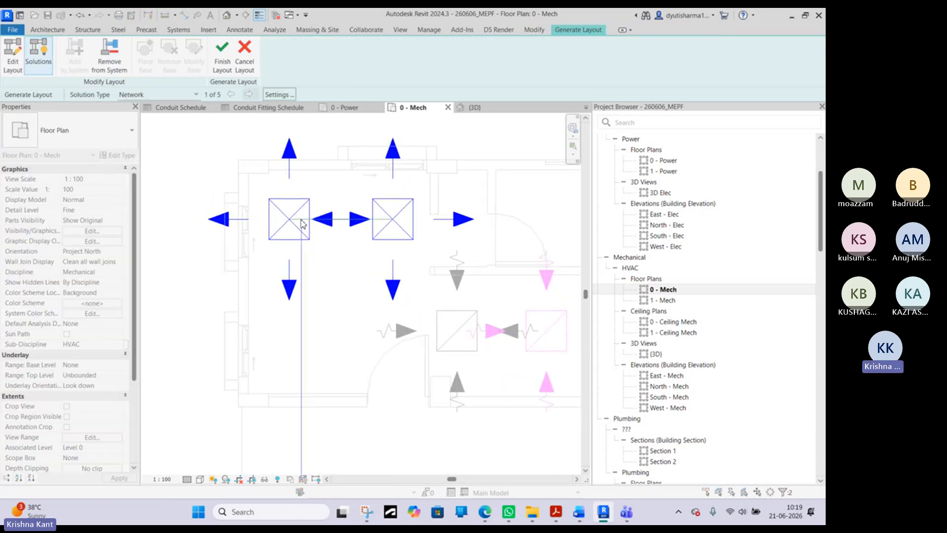
pyautogui.click(178, 95)
pyautogui.click(137, 114)
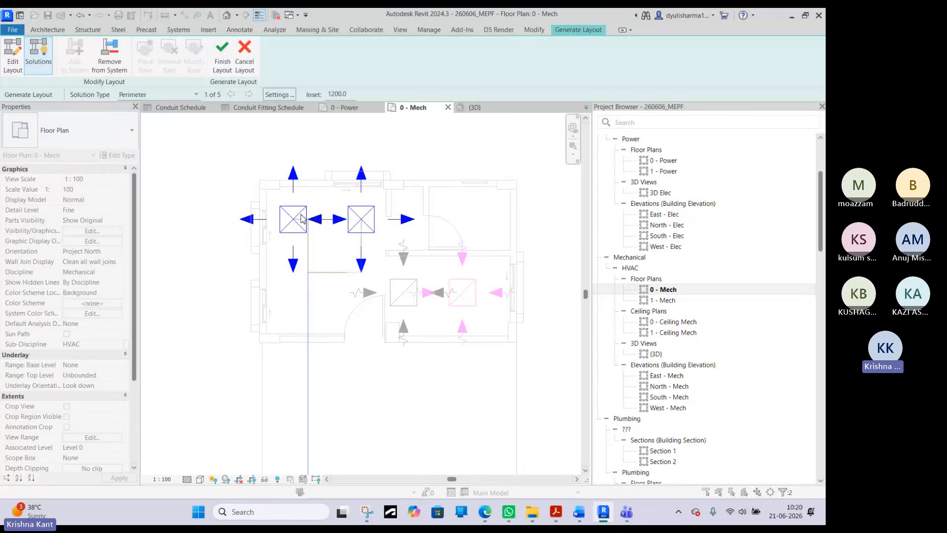
pyautogui.click(161, 98)
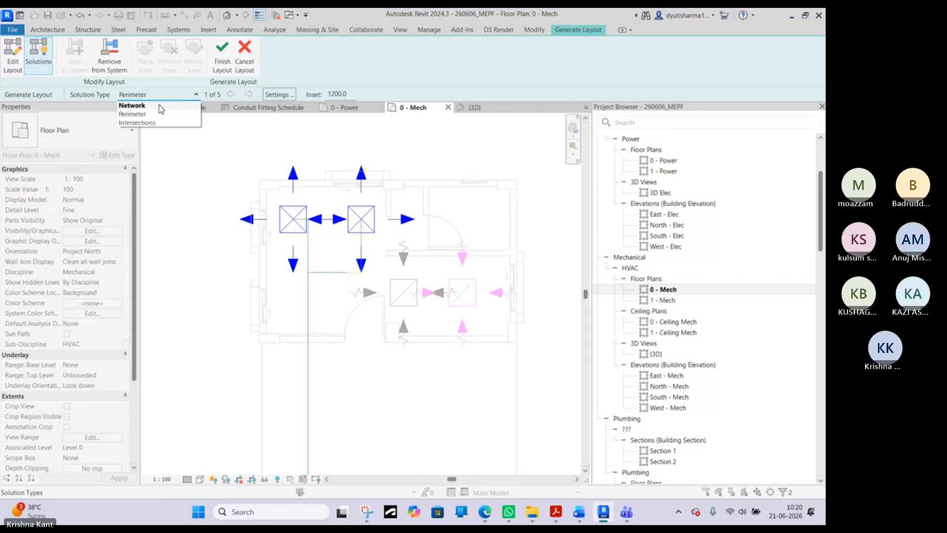
pyautogui.click(154, 98)
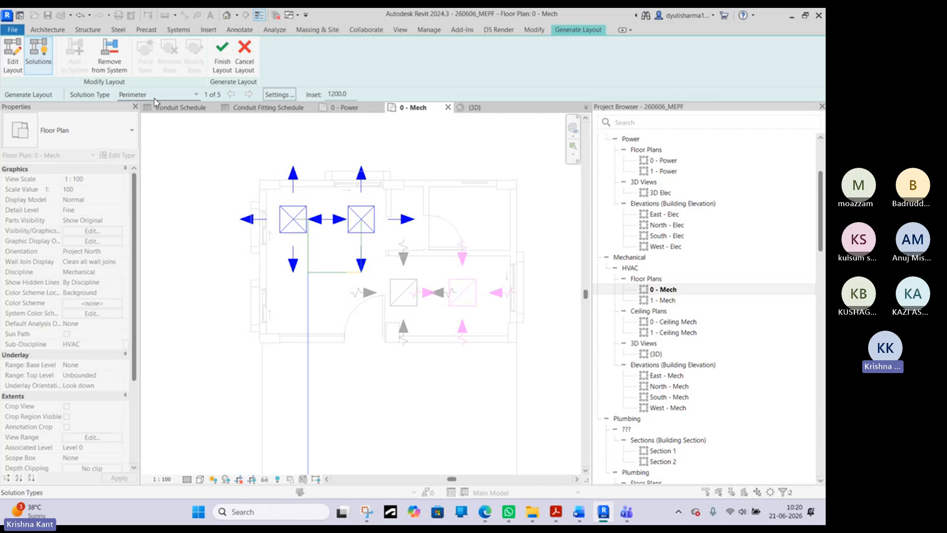
# - Open the supply layout's duct conversion settings for the Branch ducts
pyautogui.click(290, 95)
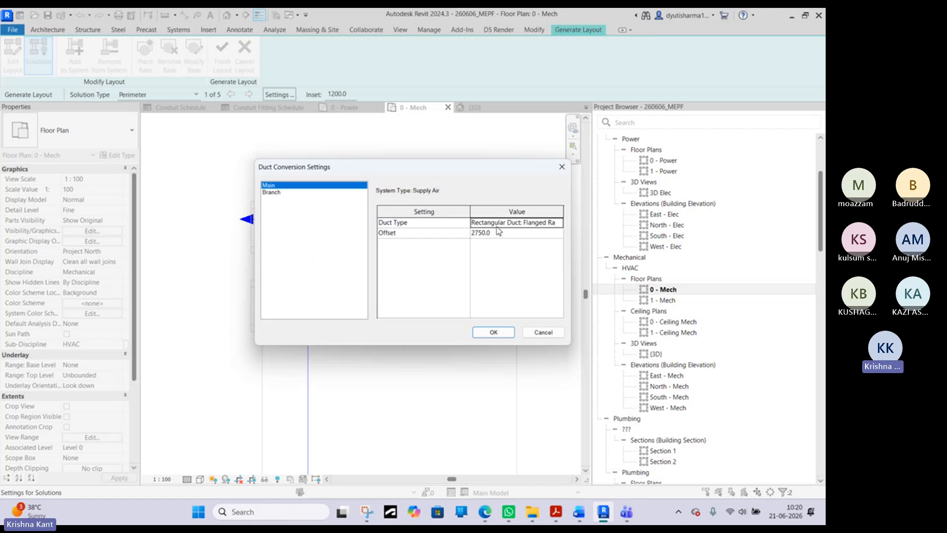
pyautogui.click(272, 193)
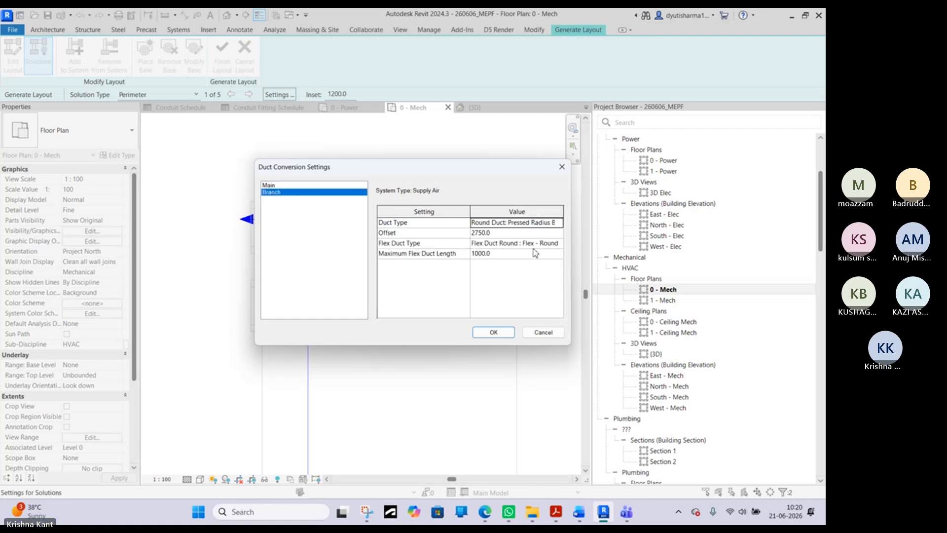
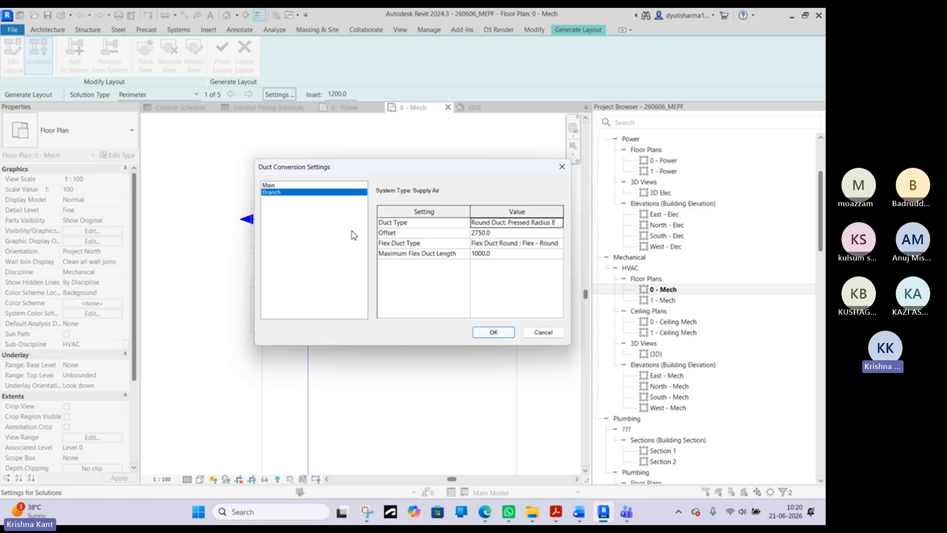
# - Review the duct types and flex duct type in the Main and Branch duct conversion settings and accept them
pyautogui.click(278, 185)
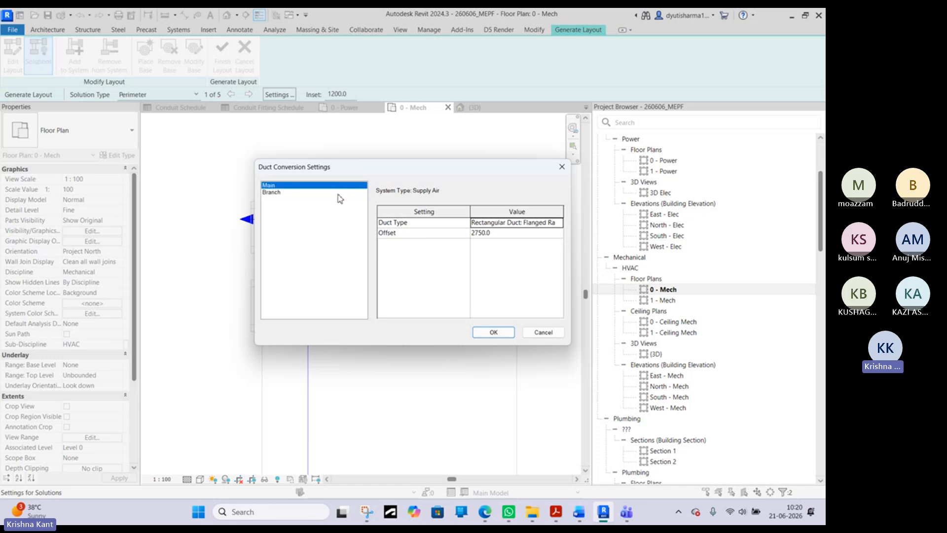
pyautogui.click(336, 192)
pyautogui.click(560, 223)
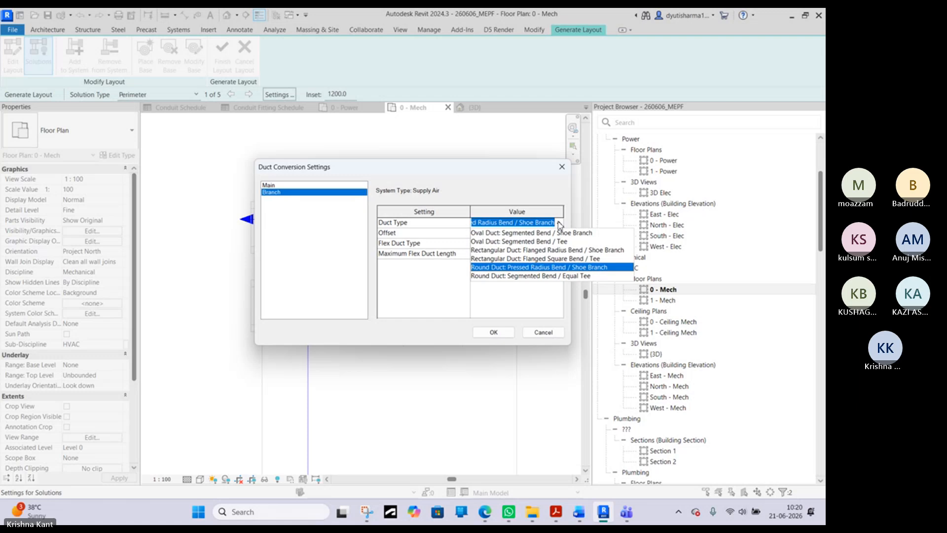
pyautogui.click(560, 224)
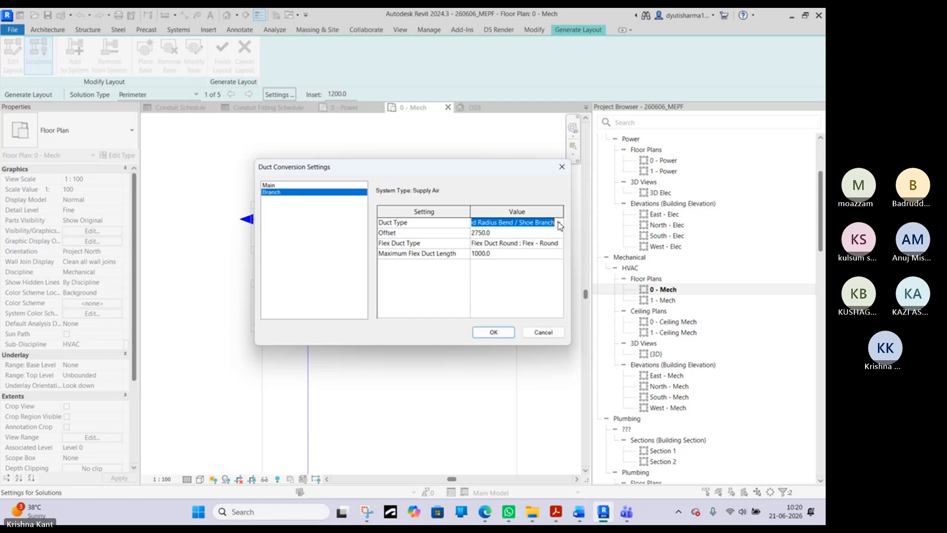
pyautogui.click(562, 244)
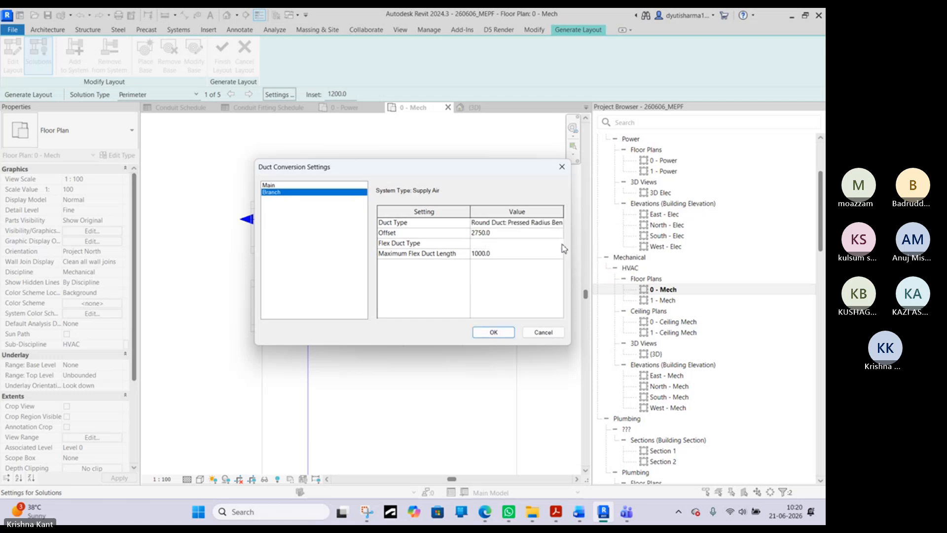
pyautogui.click(561, 245)
pyautogui.click(500, 332)
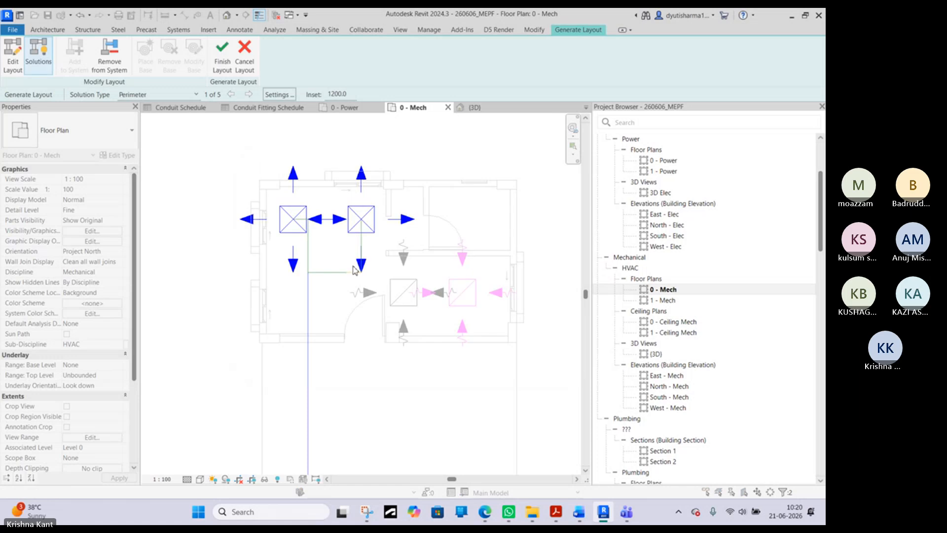
# - Try the Intersections and Perimeter solution types for the supply duct layout
pyautogui.scroll(-3, 354, 269)
pyautogui.click(175, 96)
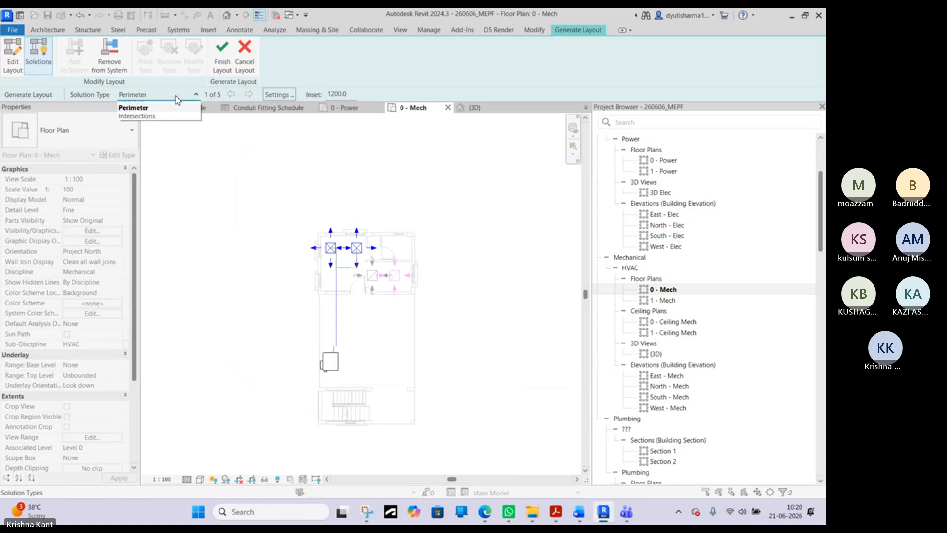
pyautogui.click(138, 116)
pyautogui.click(160, 99)
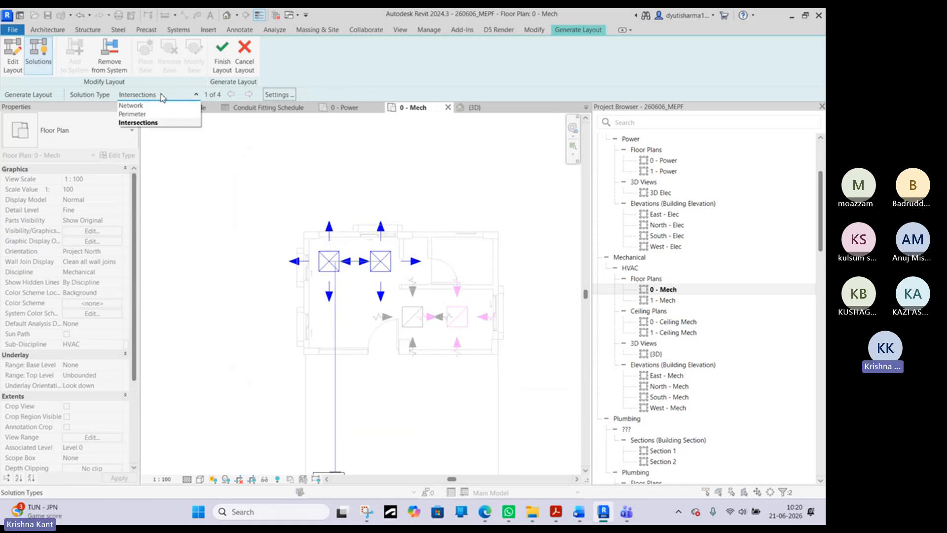
pyautogui.click(136, 106)
pyautogui.scroll(-2, 355, 277)
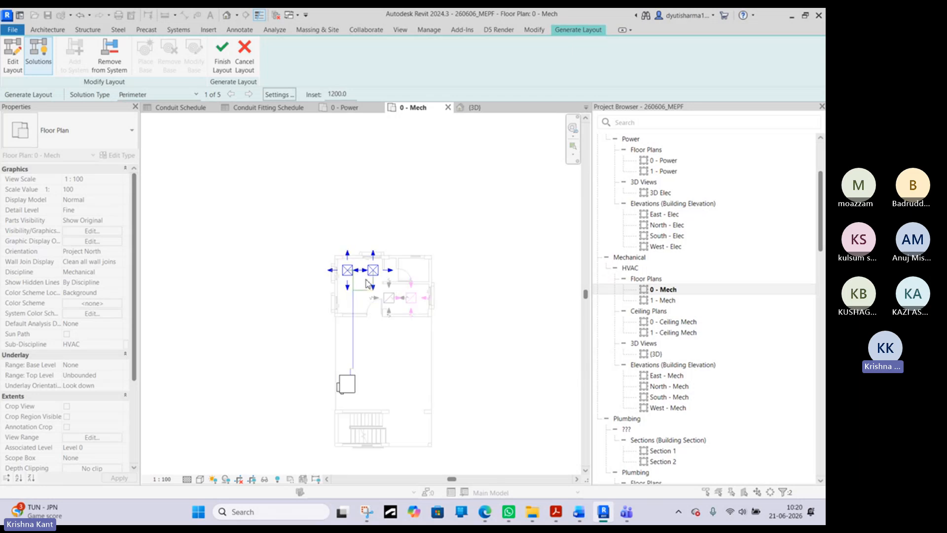
# - Set the supply layout's solution type to Network and finish the layout to generate the ducts
pyautogui.click(160, 94)
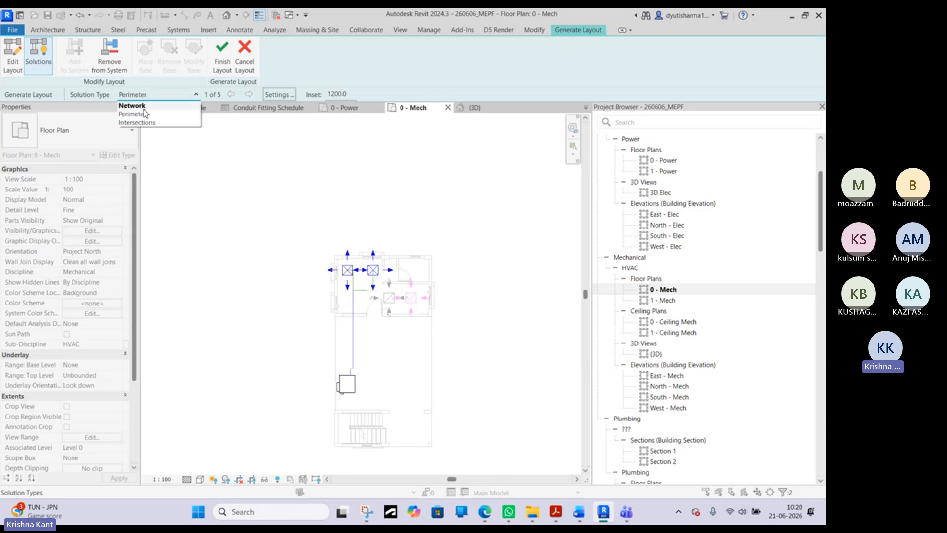
pyautogui.click(132, 101)
pyautogui.scroll(2, 359, 276)
pyautogui.scroll(-2, 357, 275)
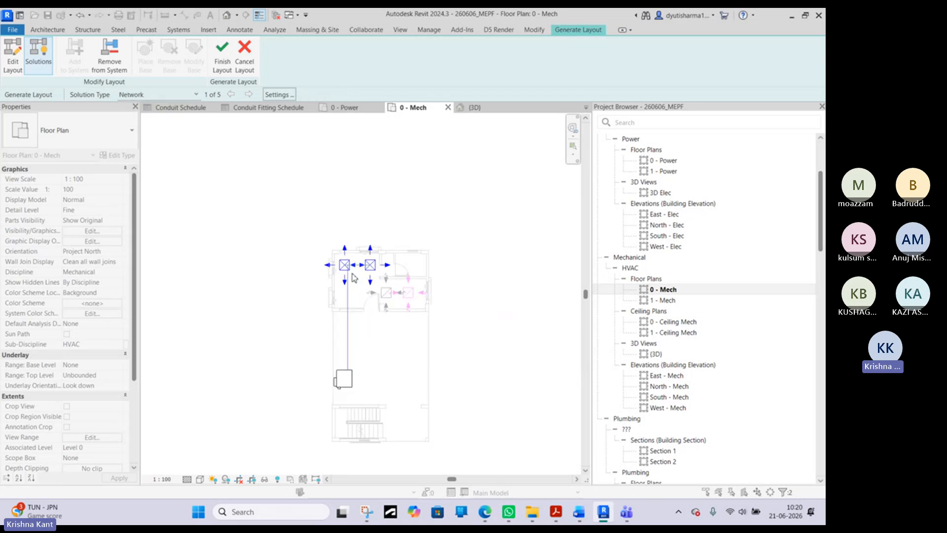
pyautogui.click(212, 69)
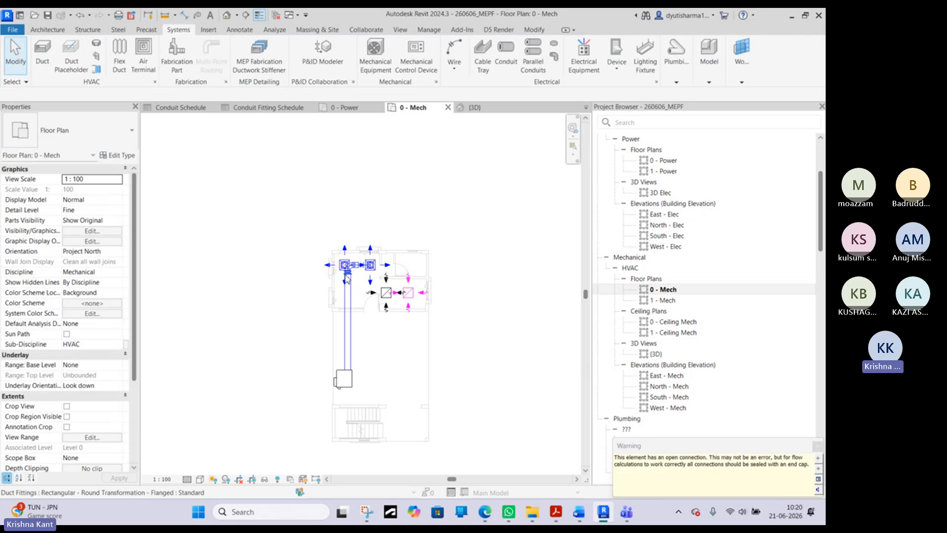
# - Inspect the generated supply ducts and flex connections between the diffusers and the VAV unit in plan and in the 3D view
pyautogui.scroll(5, 347, 279)
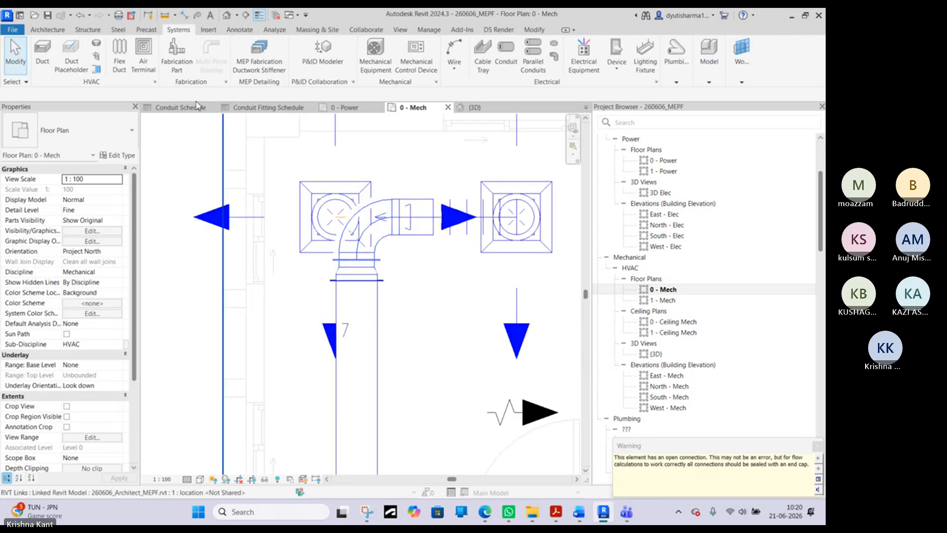
pyautogui.click(227, 16)
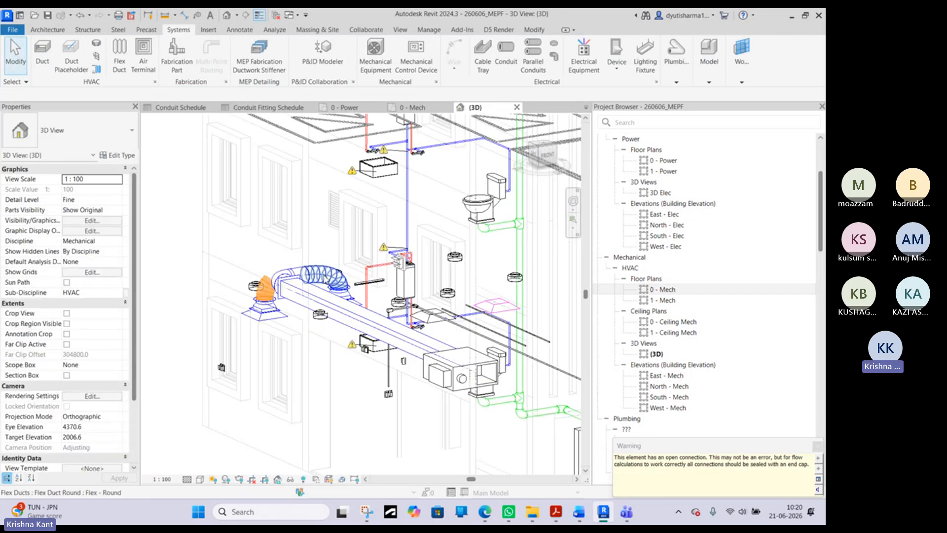
pyautogui.scroll(4, 384, 291)
pyautogui.moveTo(295, 298); pyautogui.dragTo(379, 280, button='middle')
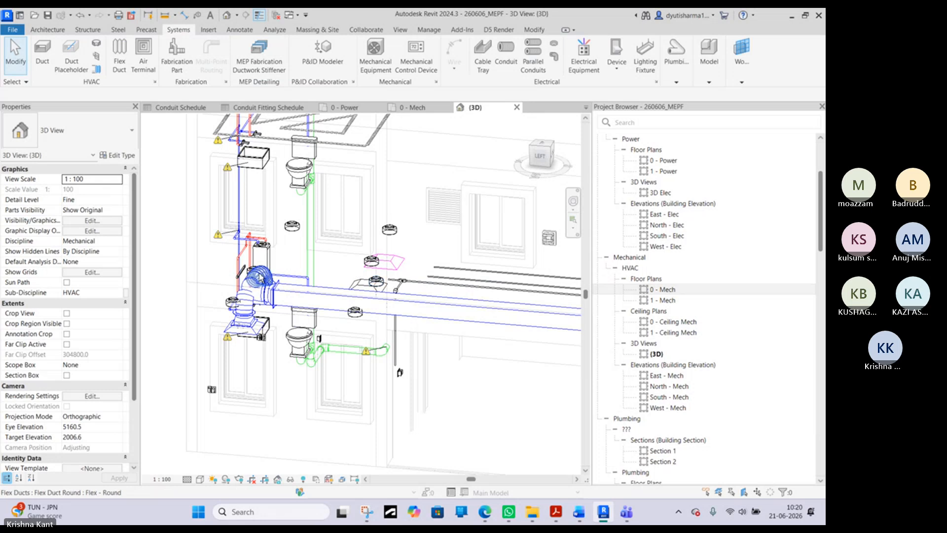
pyautogui.scroll(4, 258, 275)
pyautogui.keyDown('shift'); pyautogui.moveTo(261, 304); pyautogui.dragTo(236, 338, button='middle'); pyautogui.keyUp('shift')
pyautogui.scroll(-8, 237, 338)
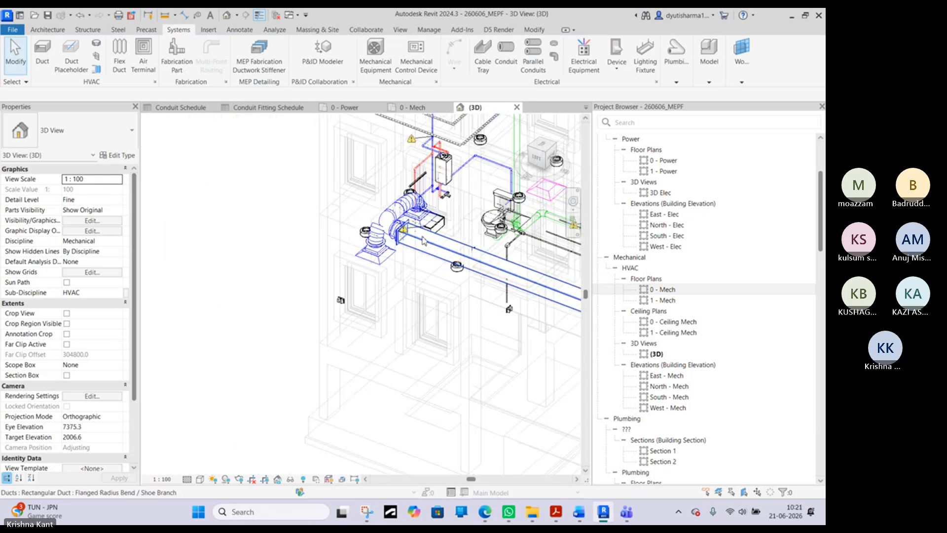
# - Close the open 0 - Mech, 0 - Ceiling Elec and 0 - Power views and both the Conduit Fitting and Conduit schedules
pyautogui.click(186, 107)
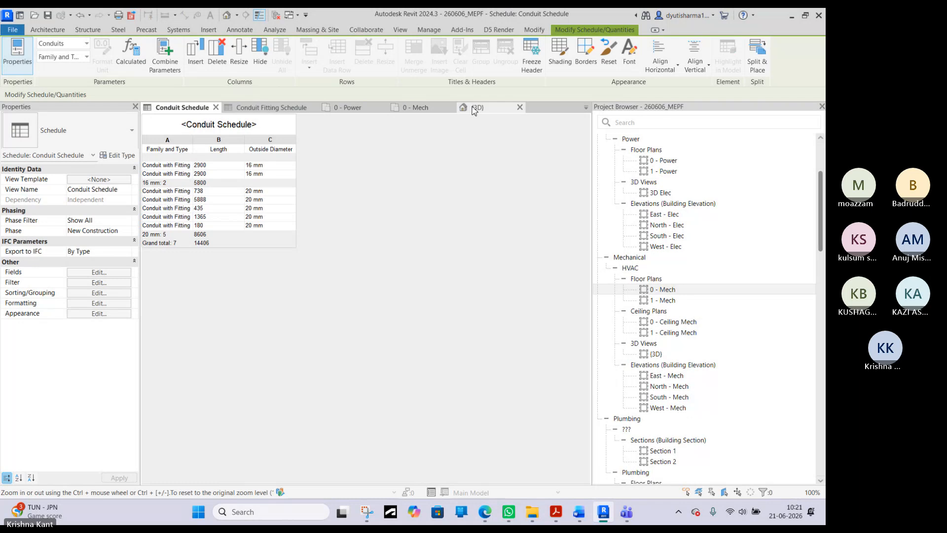
pyautogui.click(587, 107)
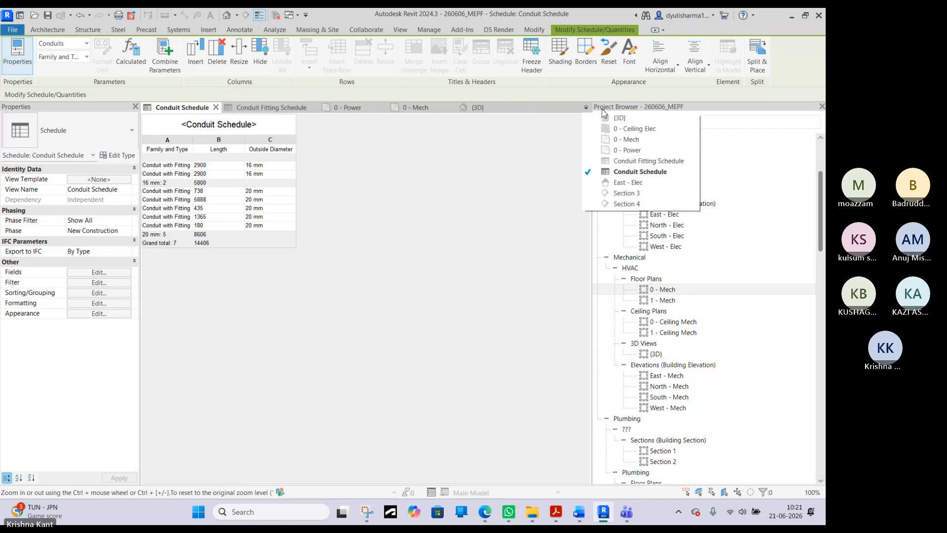
pyautogui.click(692, 139)
pyautogui.click(692, 128)
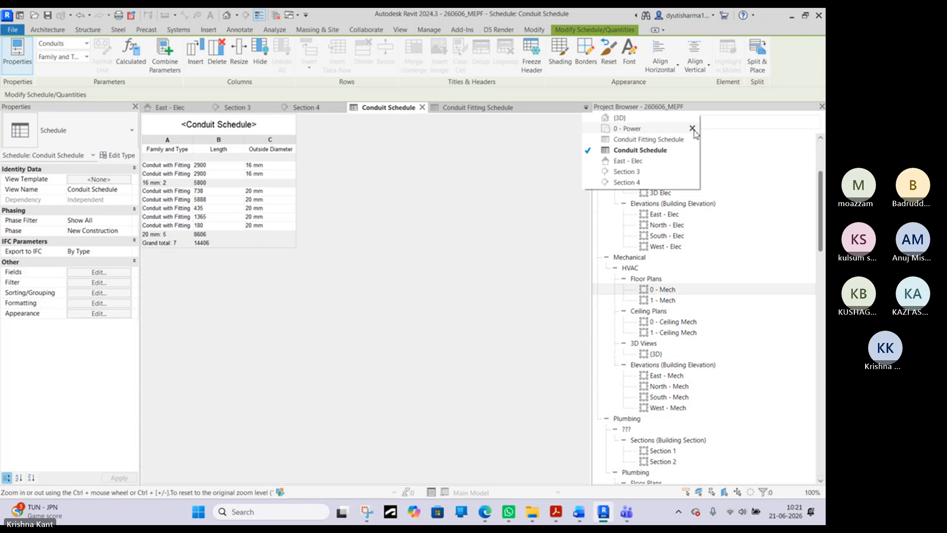
pyautogui.click(692, 128)
pyautogui.click(693, 129)
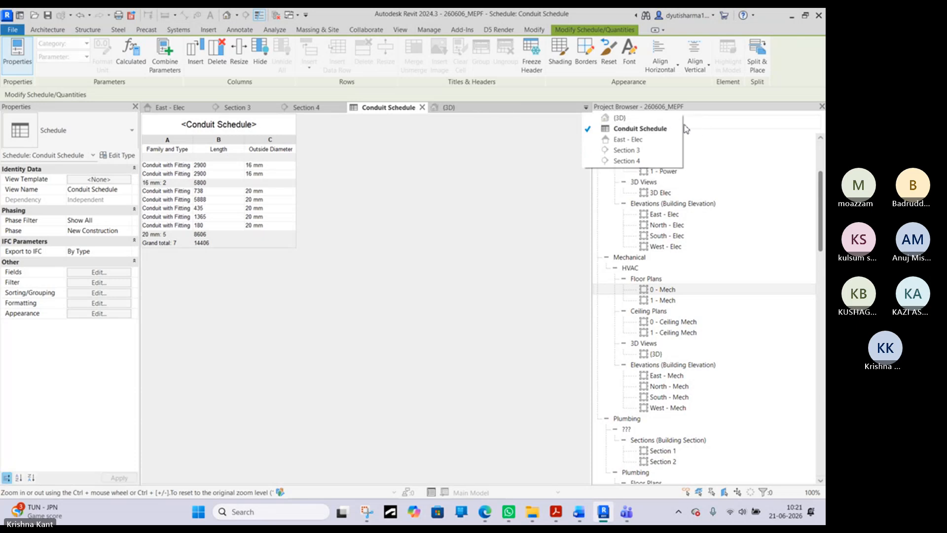
pyautogui.click(692, 128)
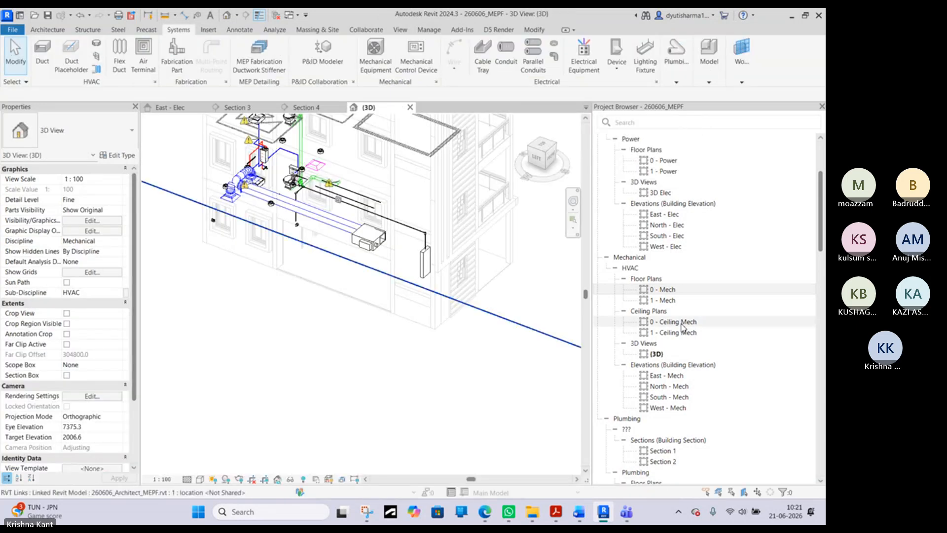
# - Reopen the 0 - Mech floor plan
pyautogui.click(653, 291)
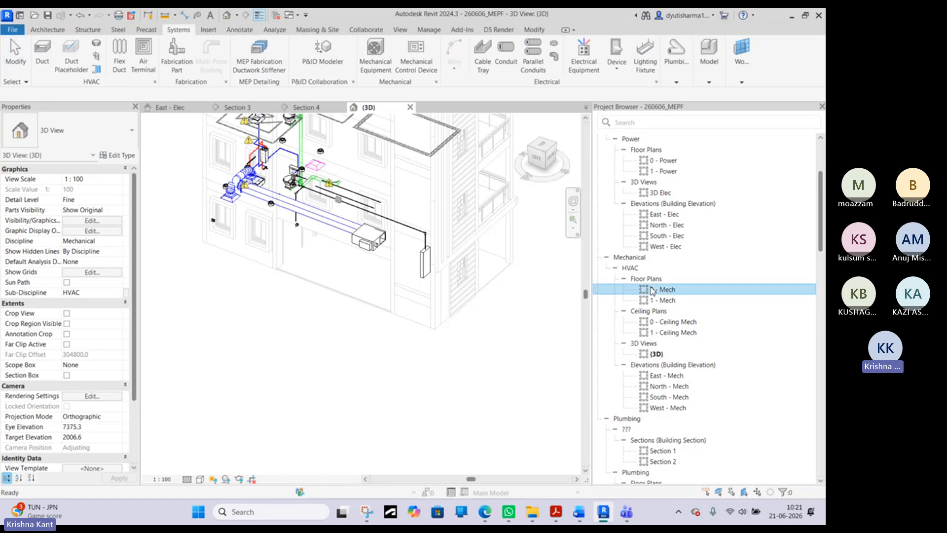
pyautogui.doubleClick(653, 290)
pyautogui.scroll(3, 348, 213)
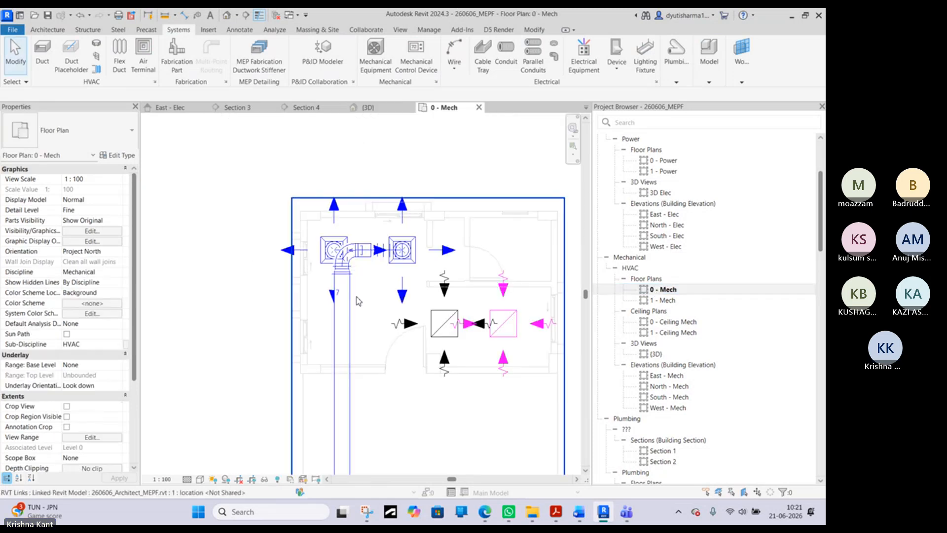
pyautogui.scroll(-4, 348, 320)
# - Try to move the VAV unit slightly down and to the right with its connected supply duct
pyautogui.click(344, 385)
pyautogui.scroll(3, 344, 386)
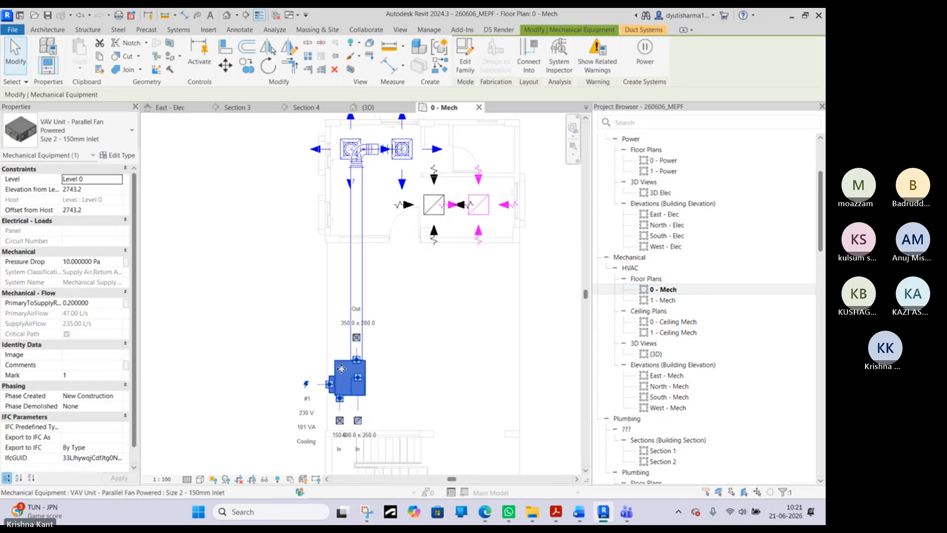
pyautogui.moveTo(341, 374); pyautogui.dragTo(359, 383)
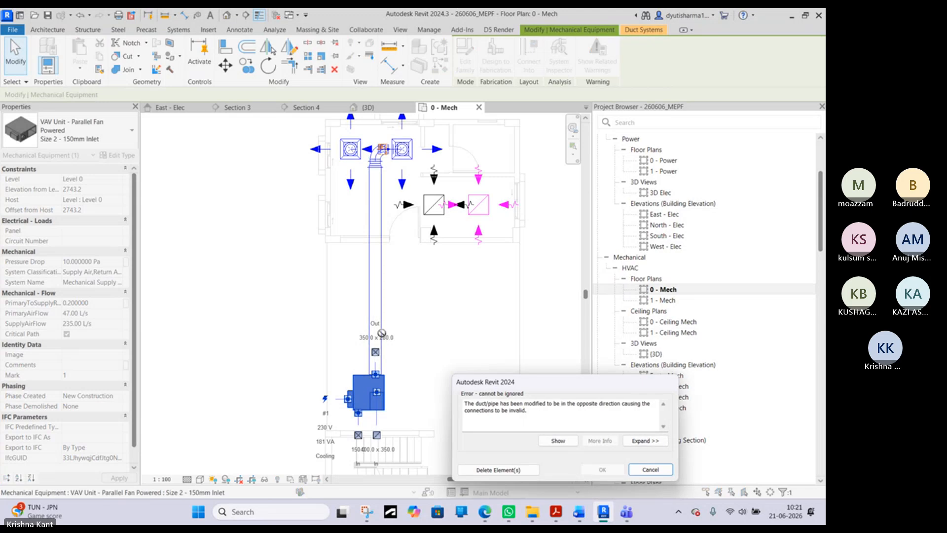
pyautogui.press('Escape')
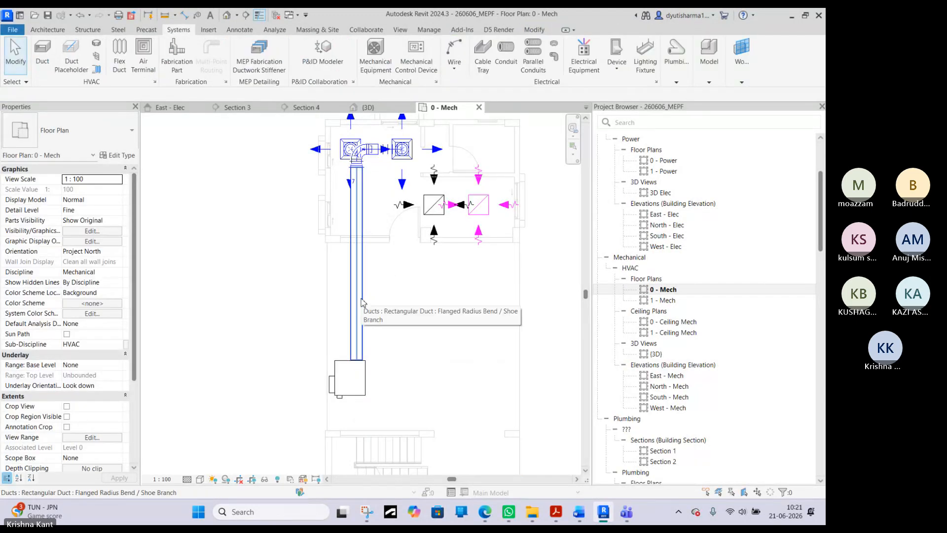
# - Move the left supply diffuser up and to the left, past the room's outer wall, keeping its flex duct connected
pyautogui.click(363, 373)
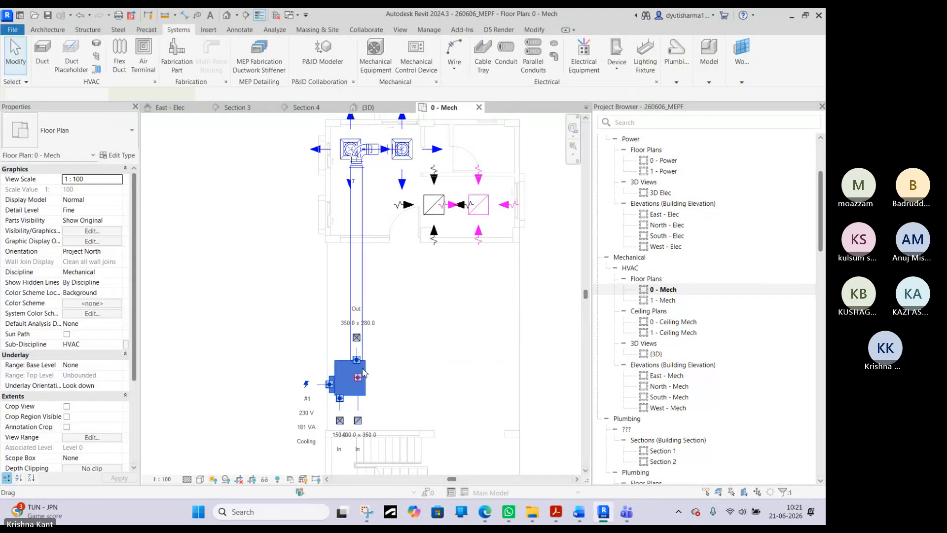
pyautogui.click(339, 149)
pyautogui.scroll(3, 339, 149)
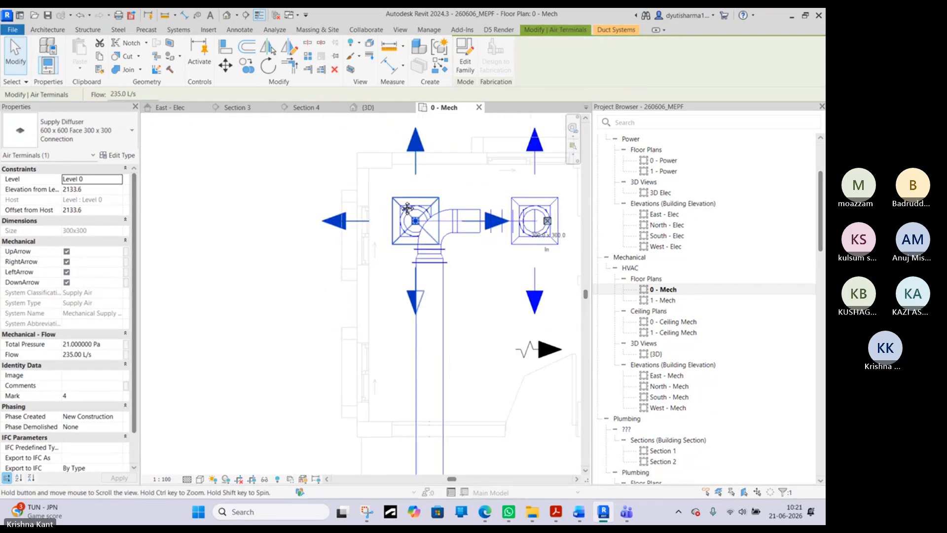
pyautogui.moveTo(408, 208); pyautogui.dragTo(419, 221, button='middle')
pyautogui.moveTo(418, 209); pyautogui.dragTo(270, 145)
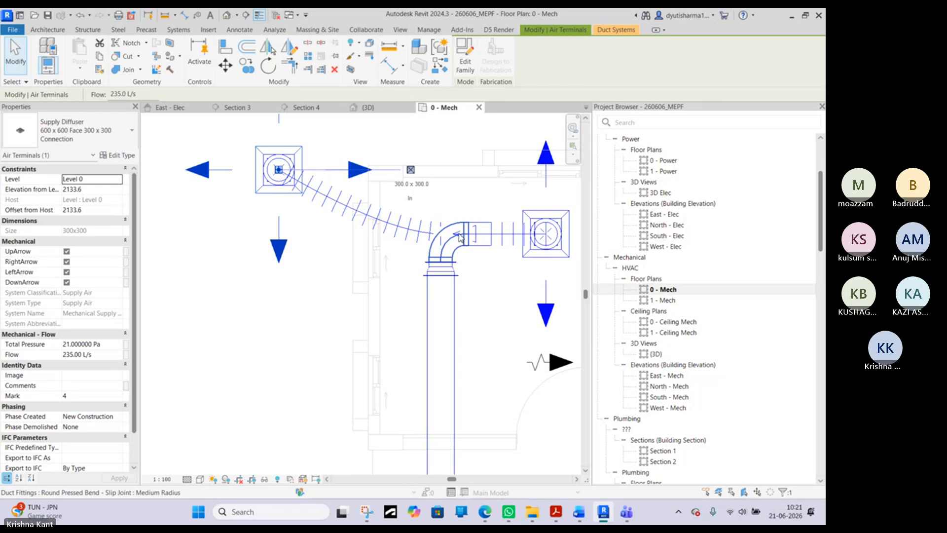
# - Move the right supply diffuser slightly upward from the branch duct's axis, keeping its flex duct connected
pyautogui.scroll(3, 459, 237)
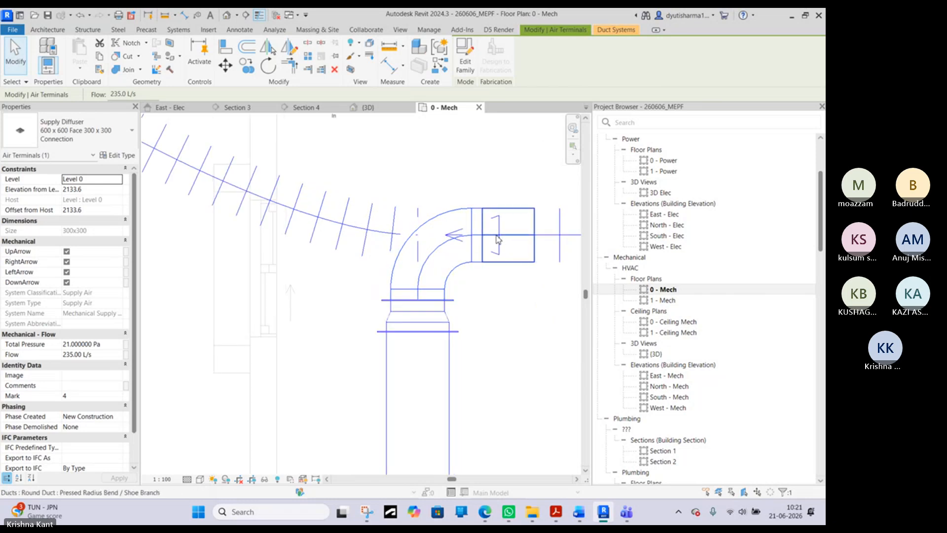
pyautogui.scroll(-6, 435, 322)
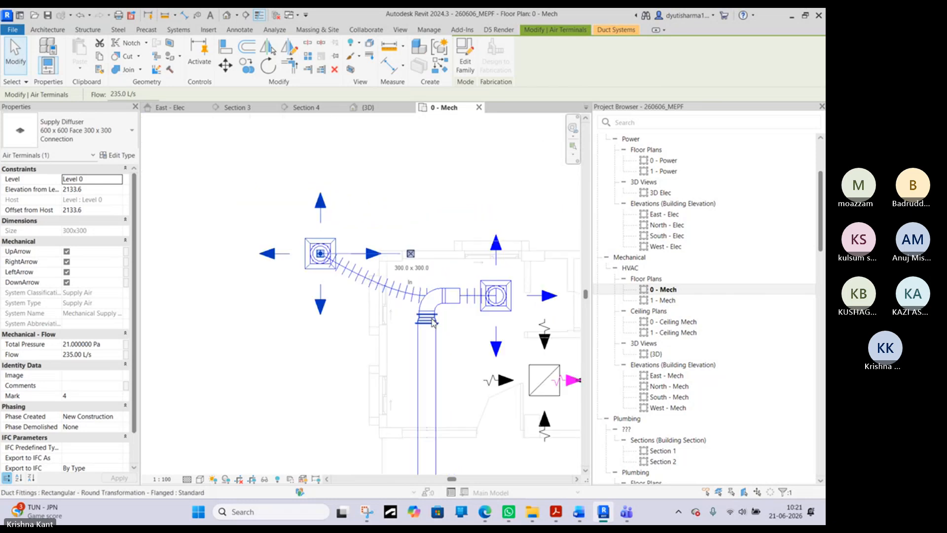
pyautogui.scroll(3, 436, 321)
pyautogui.scroll(-3, 436, 321)
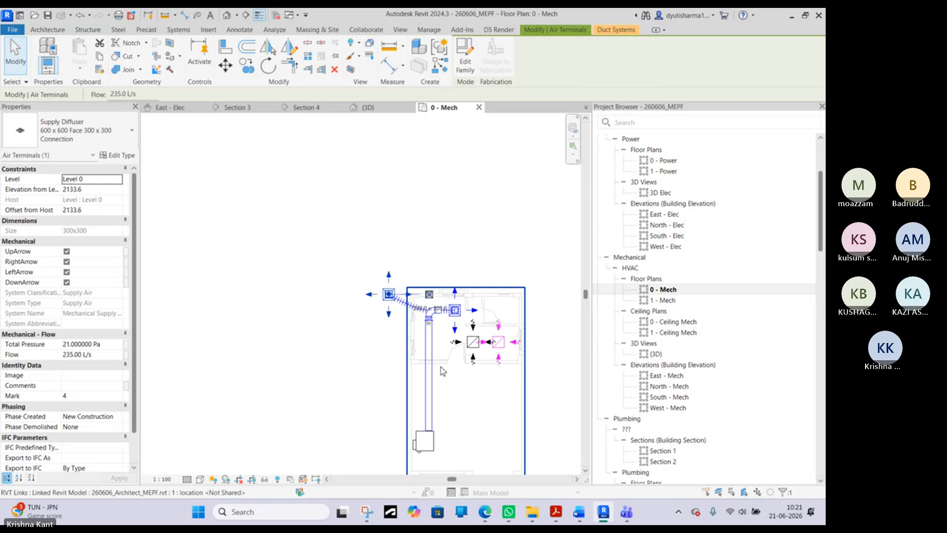
pyautogui.click(433, 443)
pyautogui.scroll(2, 431, 445)
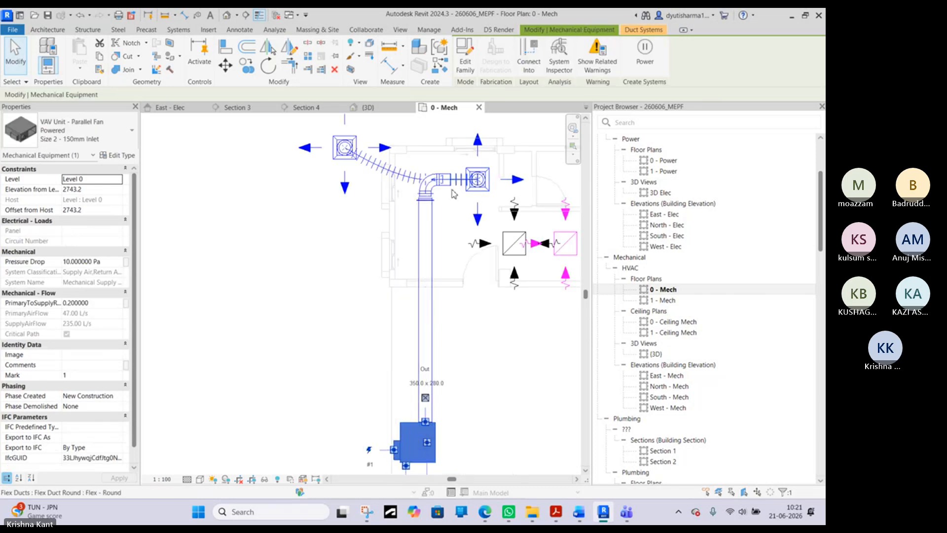
pyautogui.click(486, 170)
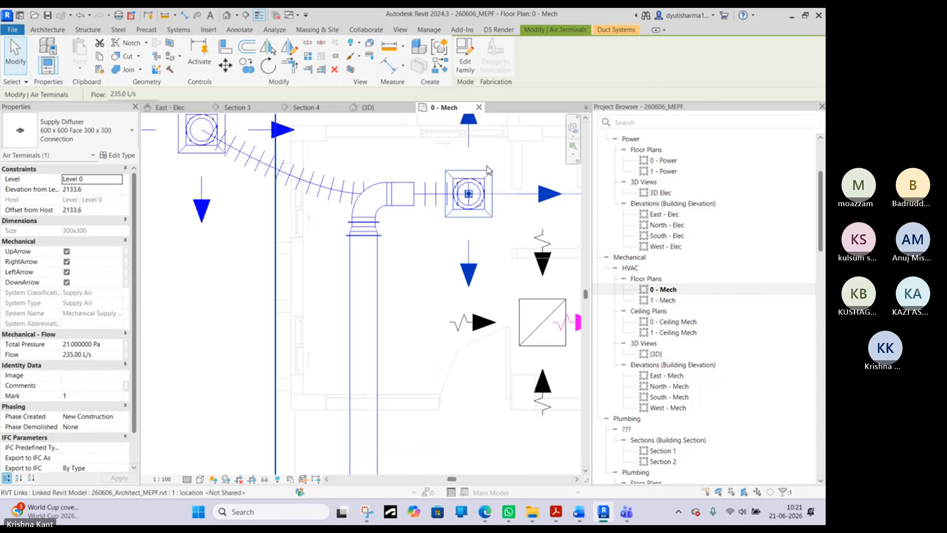
pyautogui.scroll(2, 475, 168)
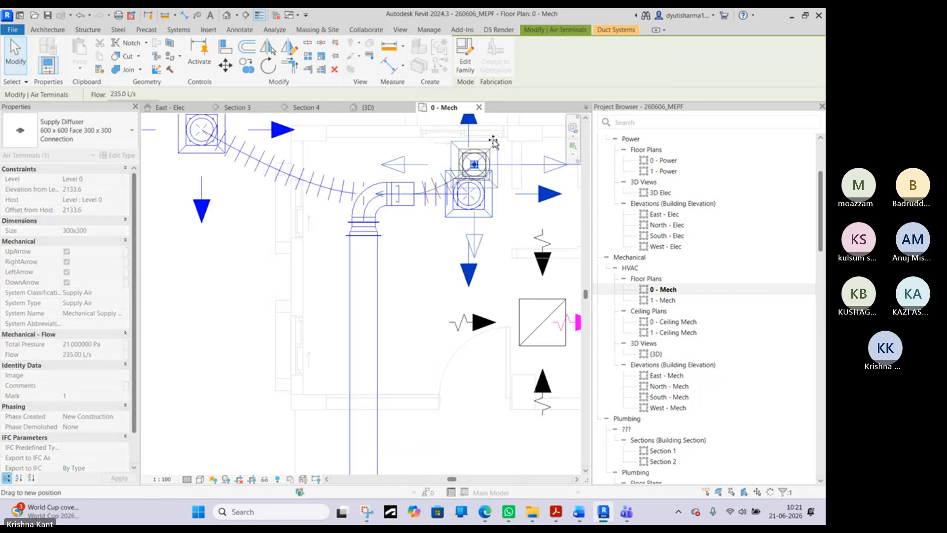
# - Delete the supply duct elbow, the adjoining transition and short round piece, and the main rectangular duct from the VAV unit
pyautogui.click(381, 213)
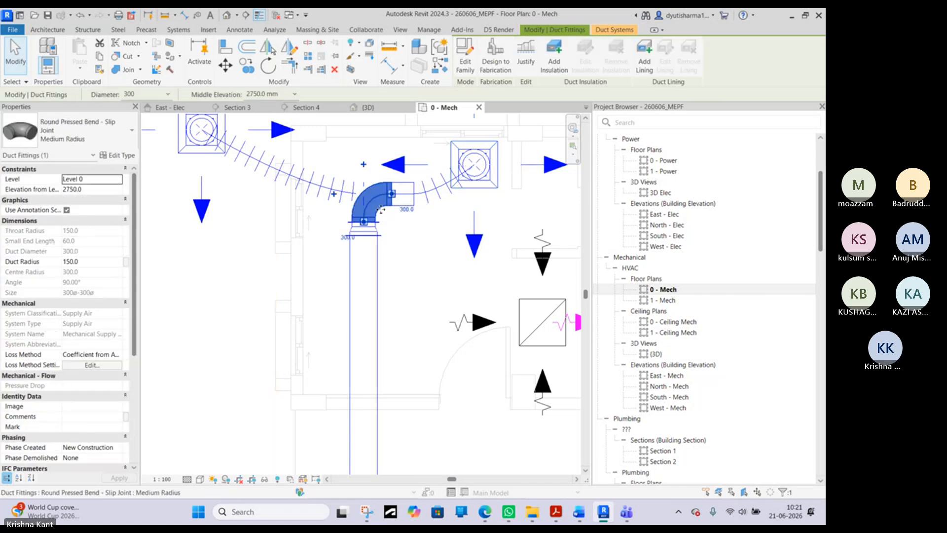
pyautogui.press('Delete')
pyautogui.scroll(-2, 380, 213)
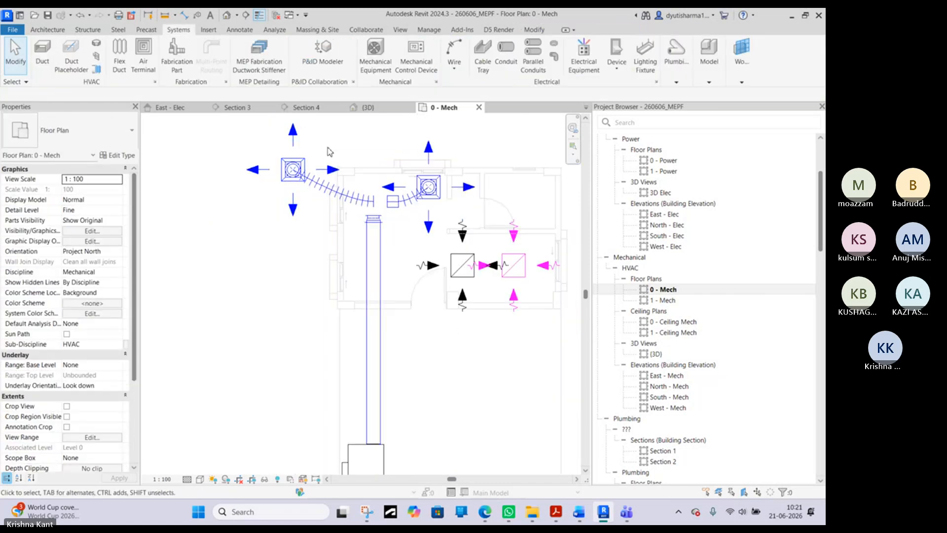
pyautogui.moveTo(324, 140); pyautogui.dragTo(403, 260)
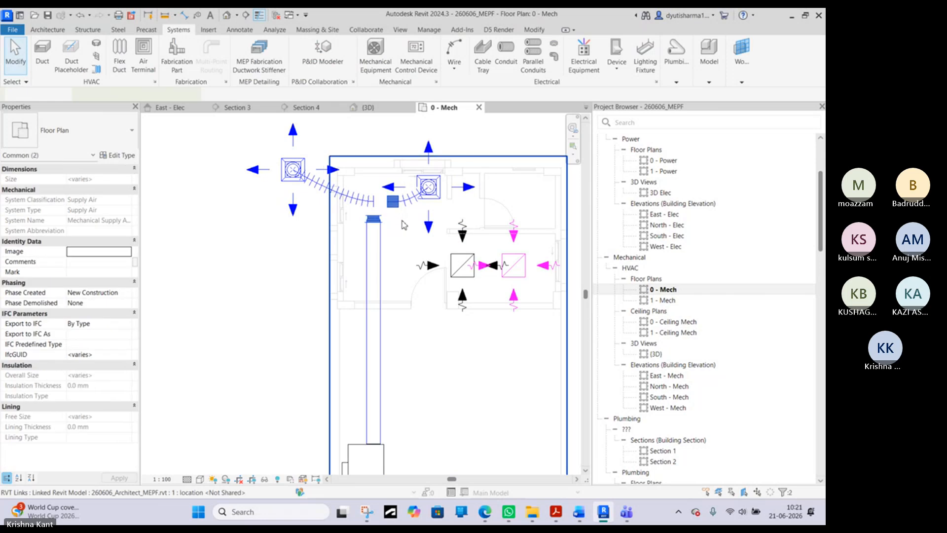
pyautogui.press('Delete')
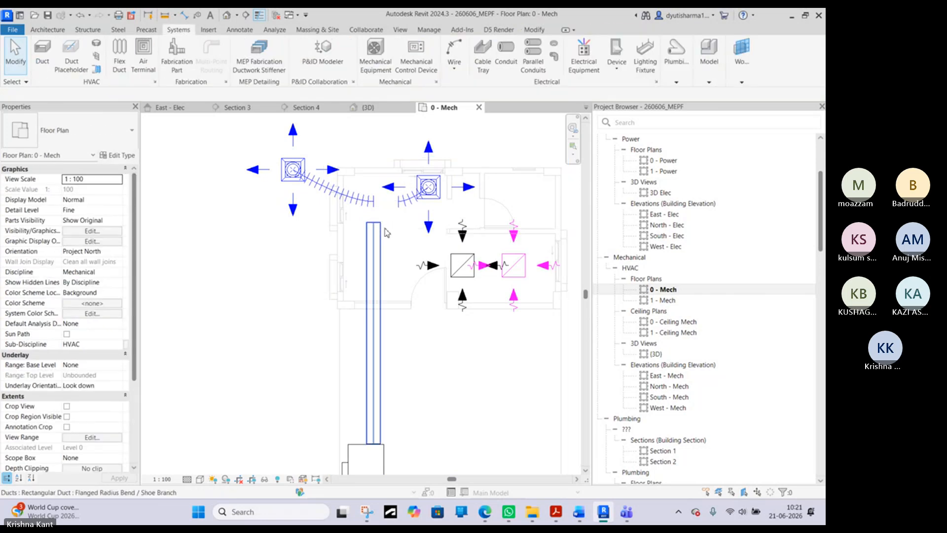
pyautogui.click(386, 232)
pyautogui.press('Delete')
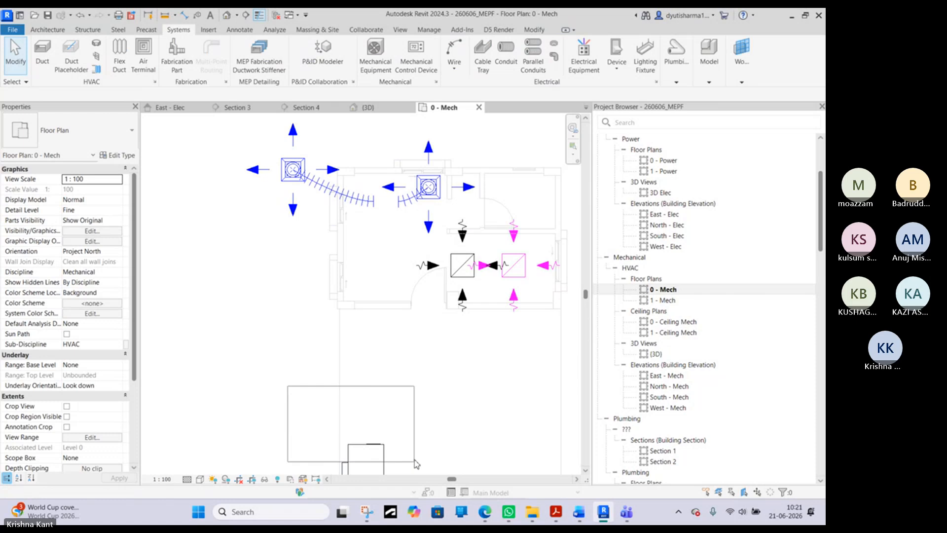
# - Delete the two flex ducts attached to the supply diffusers
pyautogui.click(336, 203)
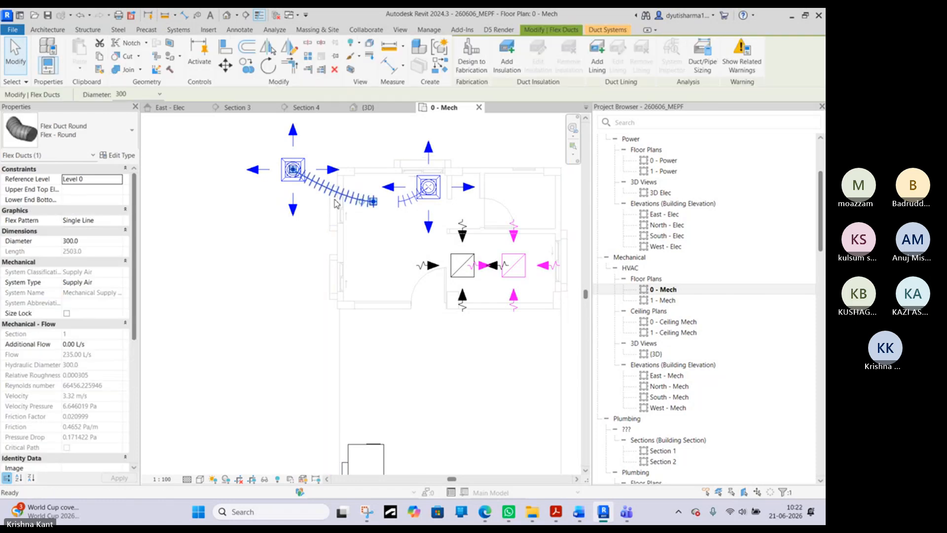
pyautogui.press('Delete')
pyautogui.click(412, 204)
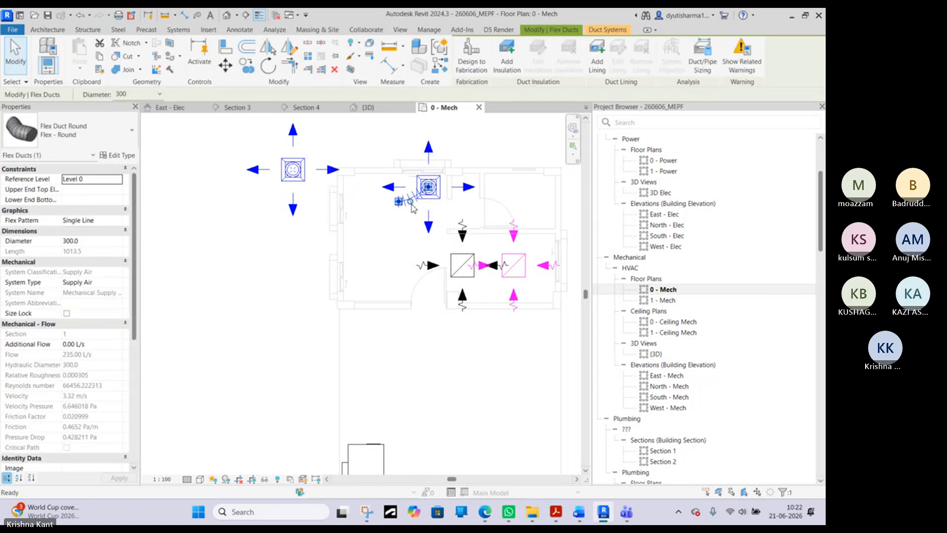
pyautogui.press('Delete')
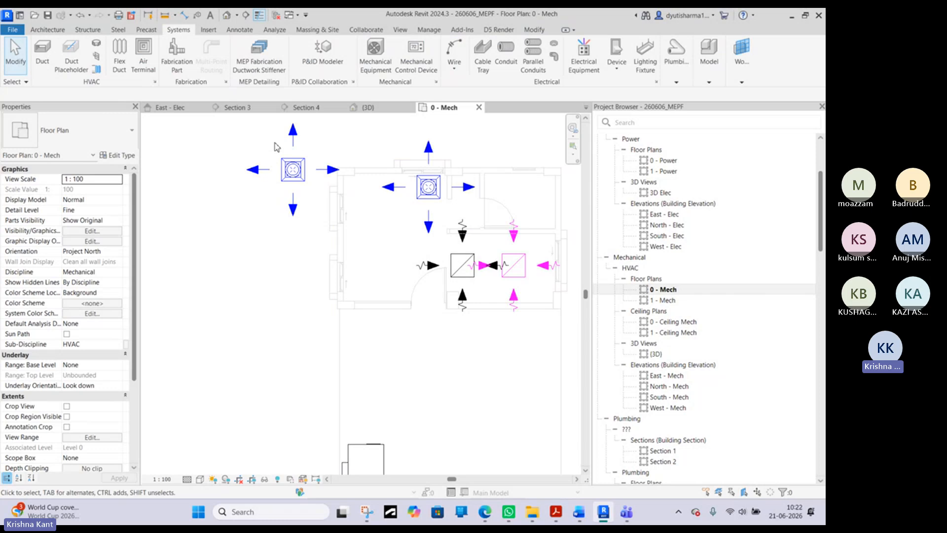
# - Delete the leftover round connection fittings on both supply diffusers
pyautogui.click(318, 187)
pyautogui.press('Delete')
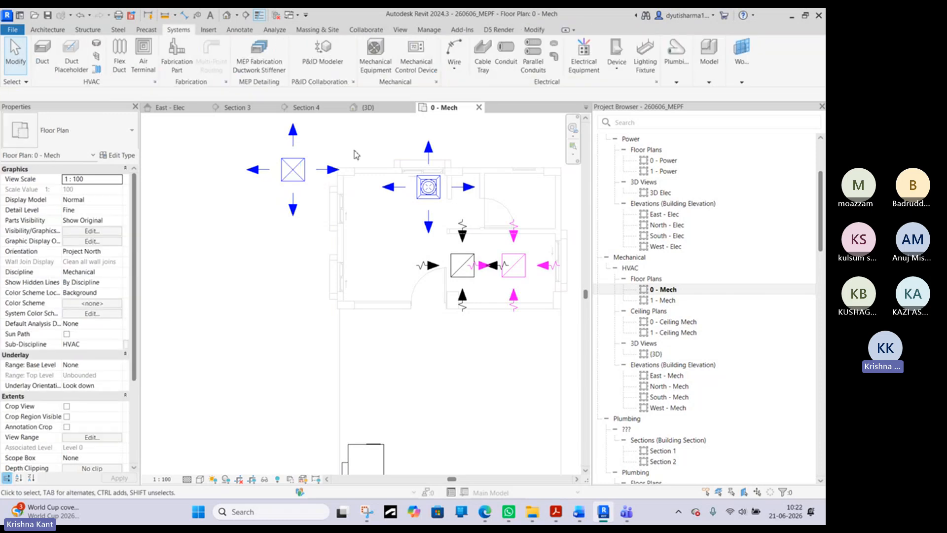
pyautogui.moveTo(366, 138); pyautogui.dragTo(418, 175)
pyautogui.moveTo(442, 210); pyautogui.dragTo(443, 209)
pyautogui.press('Delete')
pyautogui.scroll(-3, 416, 200)
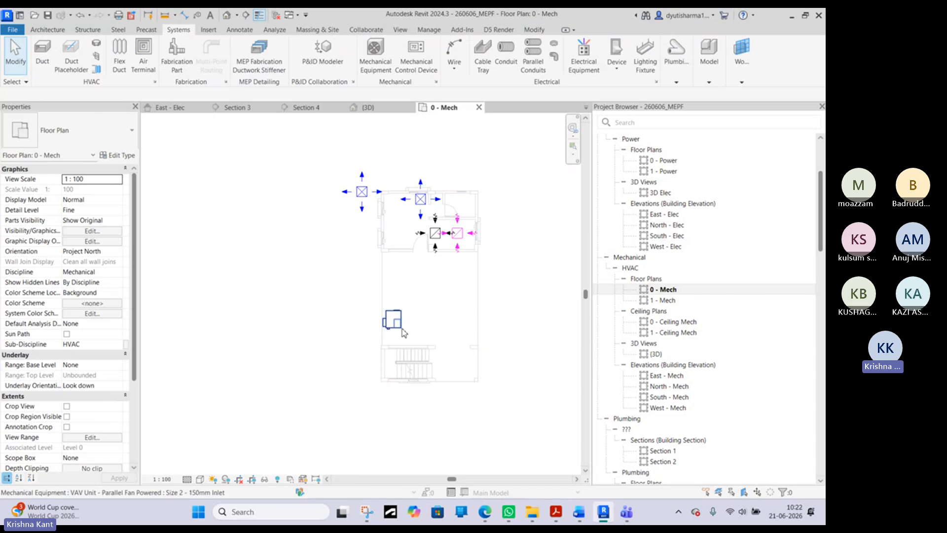
# - Move the VAV unit slightly down and to the right in the floor plan
pyautogui.click(390, 323)
pyautogui.scroll(3, 390, 327)
pyautogui.moveTo(399, 331); pyautogui.dragTo(420, 344)
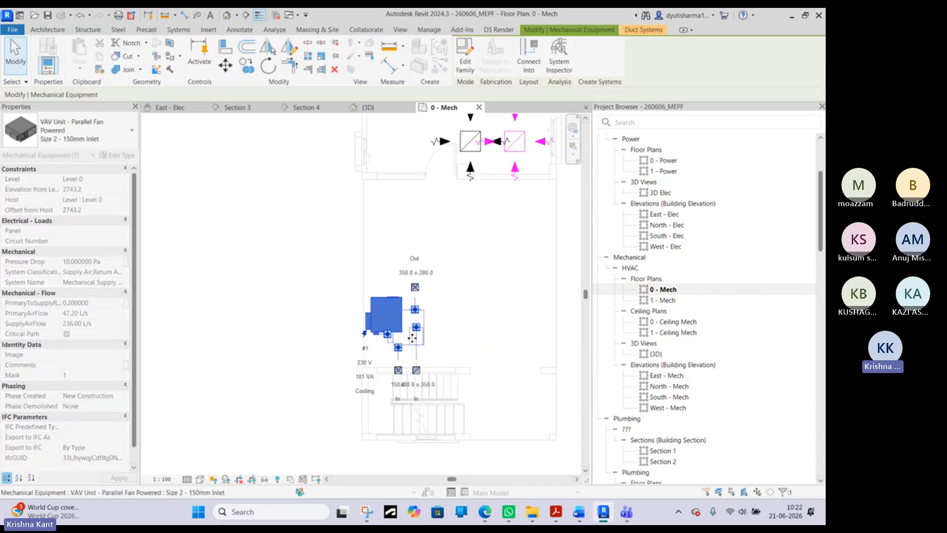
pyautogui.scroll(-3, 421, 341)
pyautogui.scroll(4, 444, 167)
# - Move both supply diffusers down and right onto one horizontal line inside the building, and shift the VAV unit's outlet roughly midway between them
pyautogui.click(418, 161)
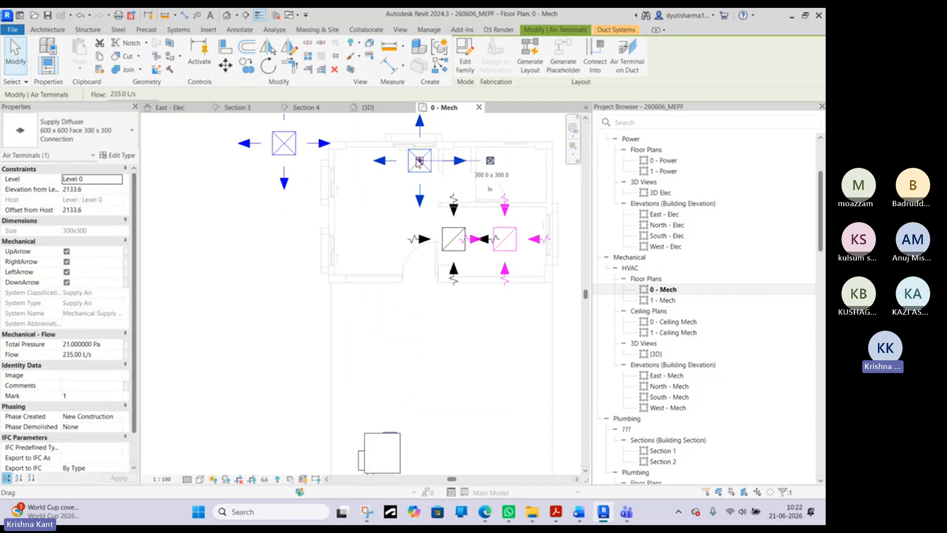
pyautogui.moveTo(419, 161); pyautogui.dragTo(471, 173)
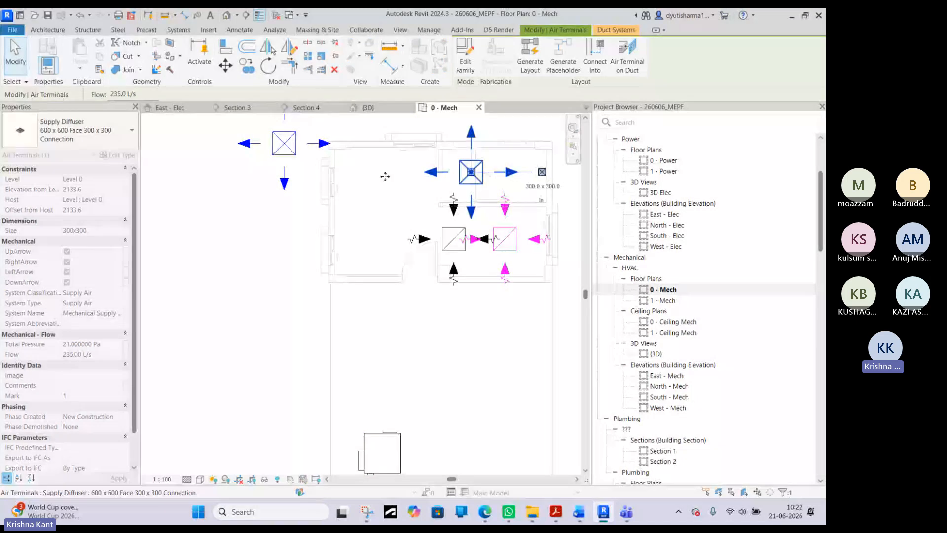
pyautogui.moveTo(299, 156); pyautogui.dragTo(375, 205)
pyautogui.click(392, 448)
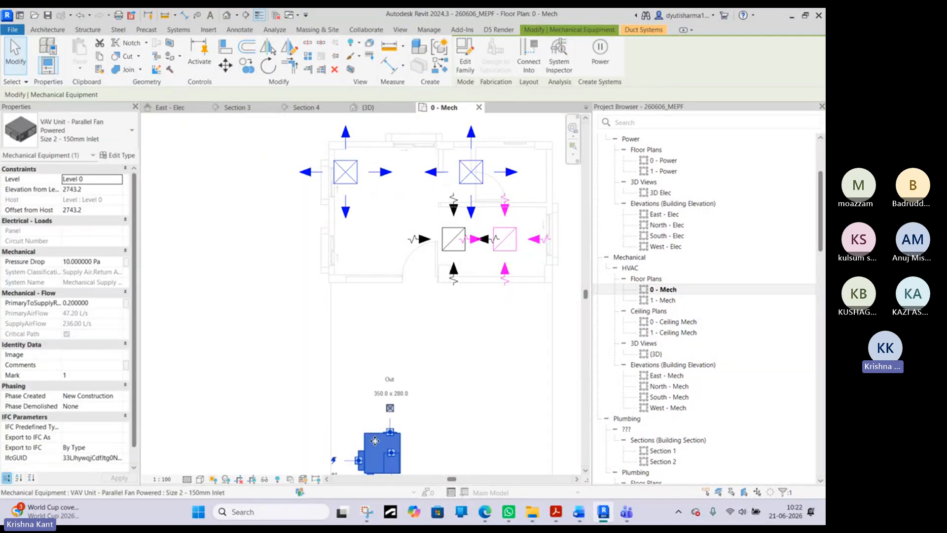
pyautogui.moveTo(393, 447); pyautogui.dragTo(415, 449)
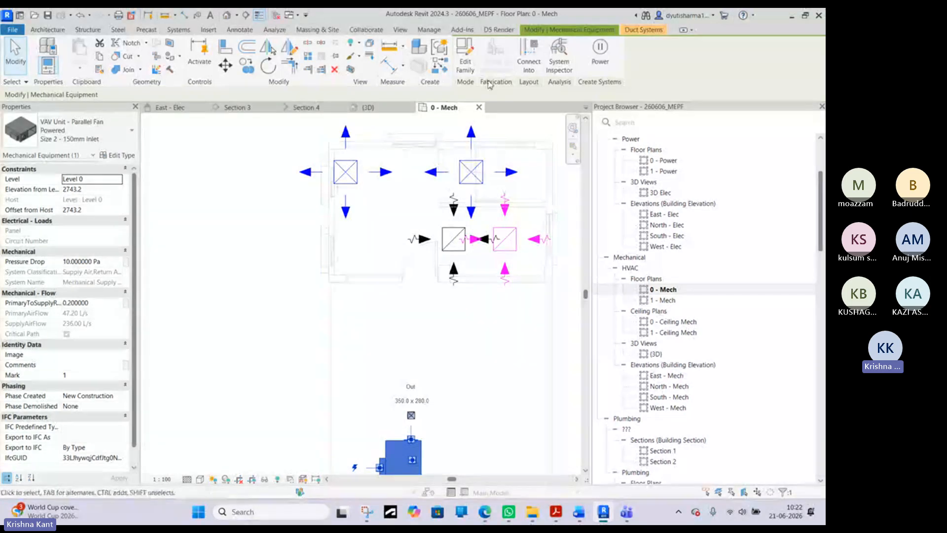
# - Generate the supply duct layout for both supply diffusers using Network solution 1 of 5 and finish it
pyautogui.click(349, 183)
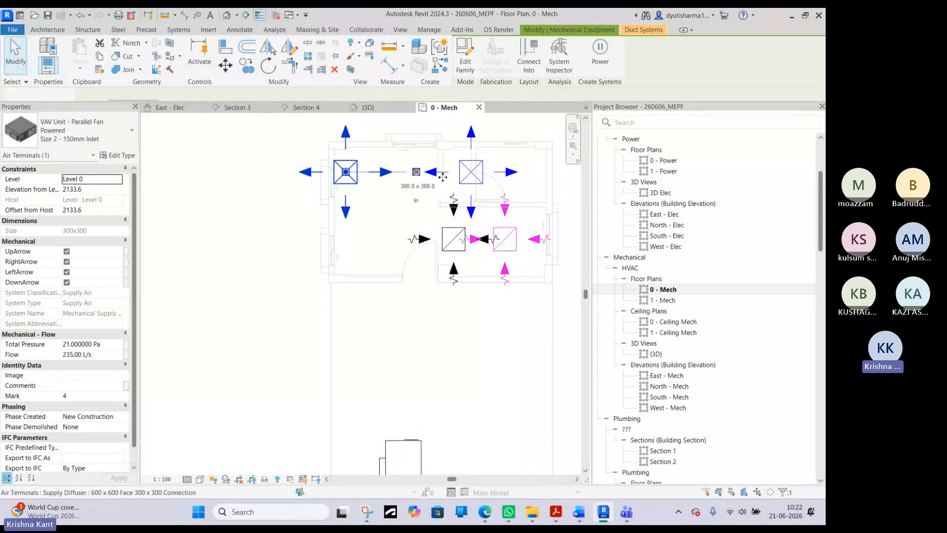
pyautogui.keyDown('ctrl'); pyautogui.click(469, 181); pyautogui.keyUp('ctrl')
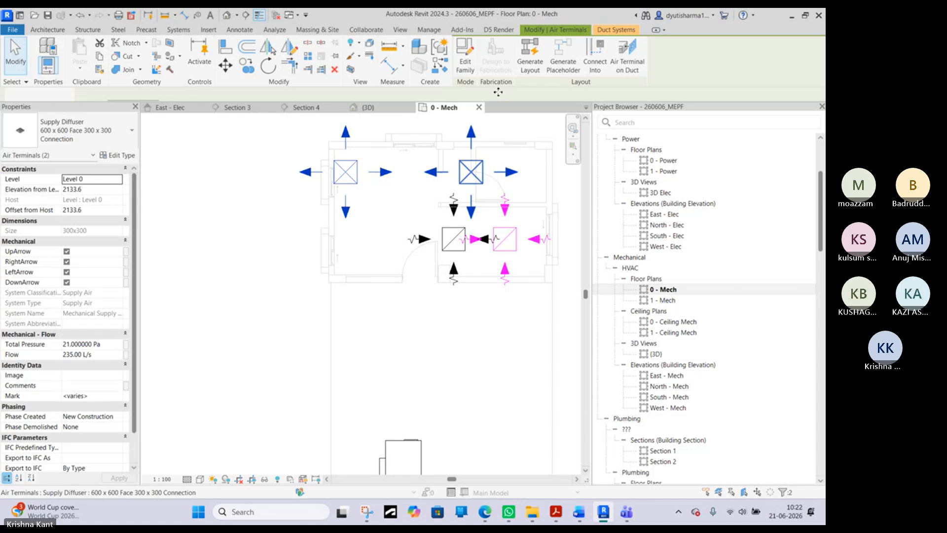
pyautogui.click(524, 73)
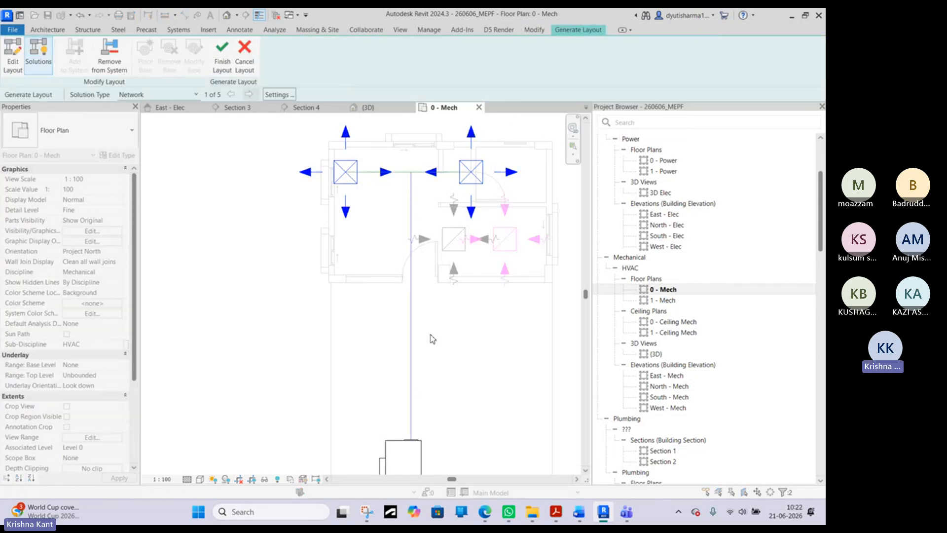
pyautogui.click(221, 55)
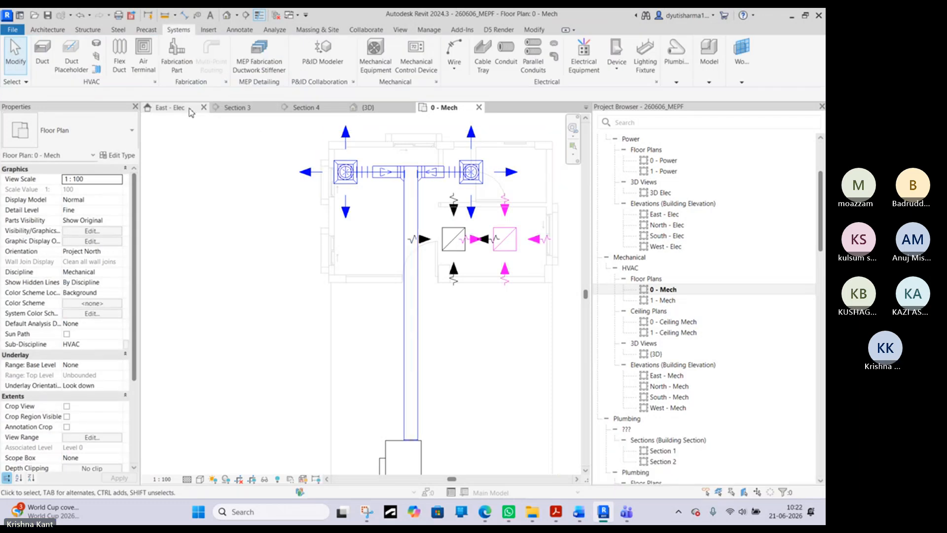
# - Inspect the generated supply ductwork in the 3D view and return to the 0 - Mech floor plan
pyautogui.click(393, 110)
pyautogui.scroll(3, 269, 182)
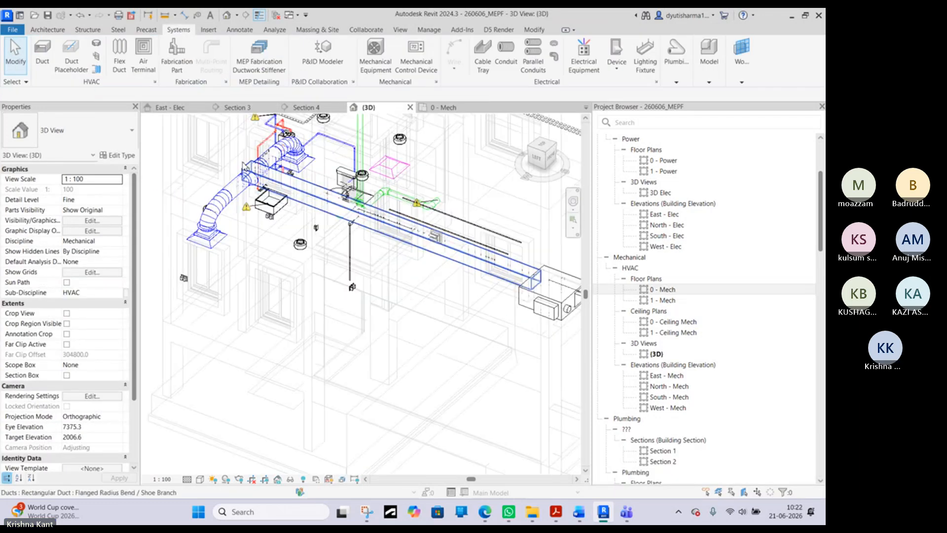
pyautogui.moveTo(233, 194)
pyautogui.keyDown('shift'); pyautogui.mouseDown(button='middle')
pyautogui.moveTo(190, 230)
pyautogui.moveTo(468, 216)
pyautogui.moveTo(417, 239)
pyautogui.moveTo(266, 222)
pyautogui.moveTo(247, 198)
pyautogui.mouseUp(button='middle'); pyautogui.keyUp('shift')
pyautogui.click(445, 107)
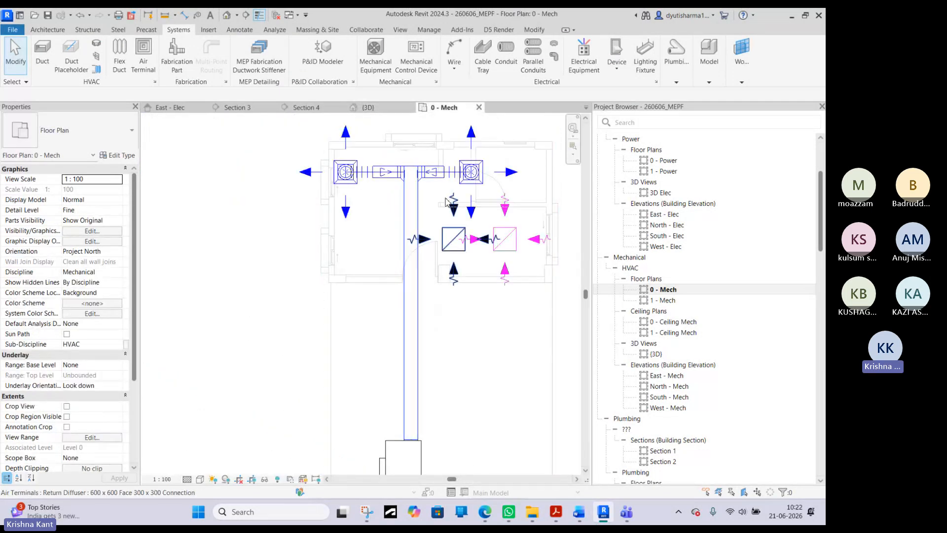
pyautogui.click(458, 249)
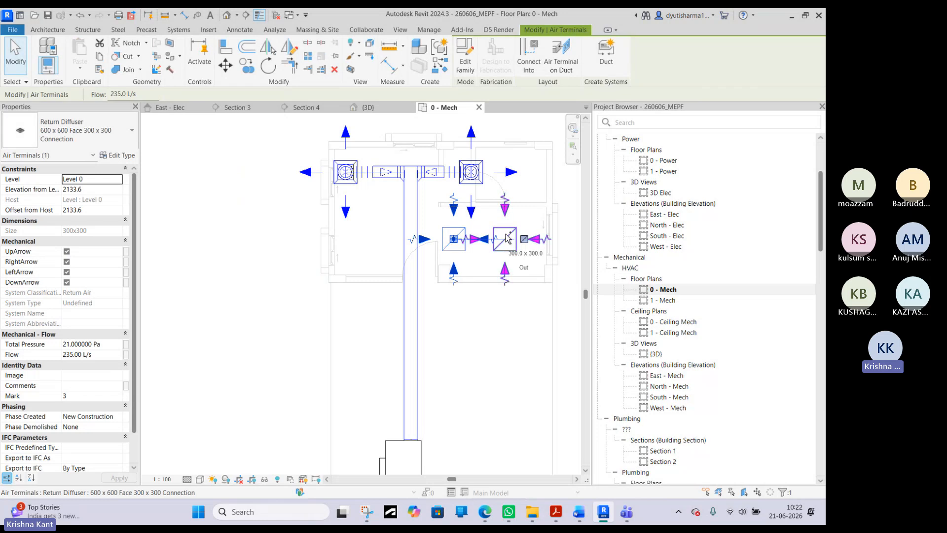
pyautogui.keyDown('ctrl'); pyautogui.click(504, 237); pyautogui.keyUp('ctrl')
pyautogui.scroll(-3, 493, 222)
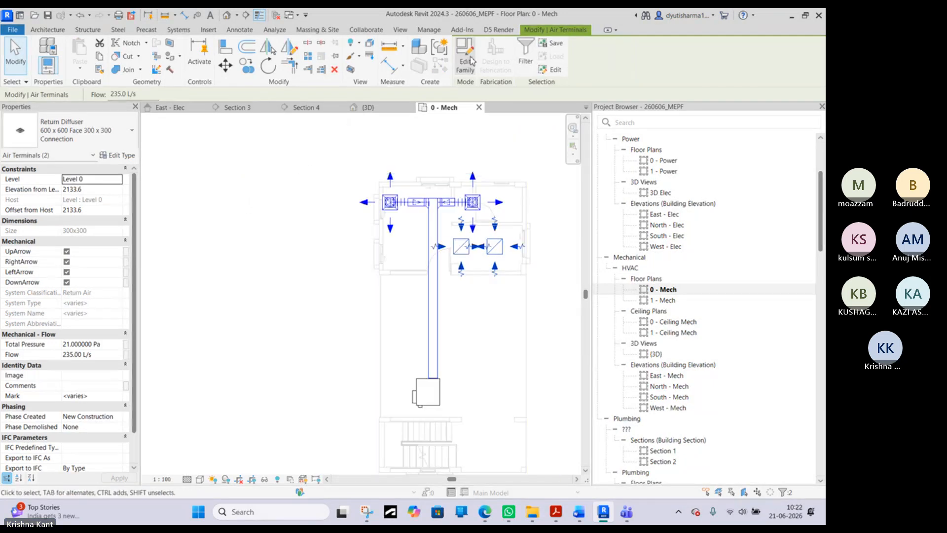
pyautogui.click(248, 168)
# - Assign the VAV unit as the equipment serving the Mechanical Return Air 1 duct system
pyautogui.click(439, 400)
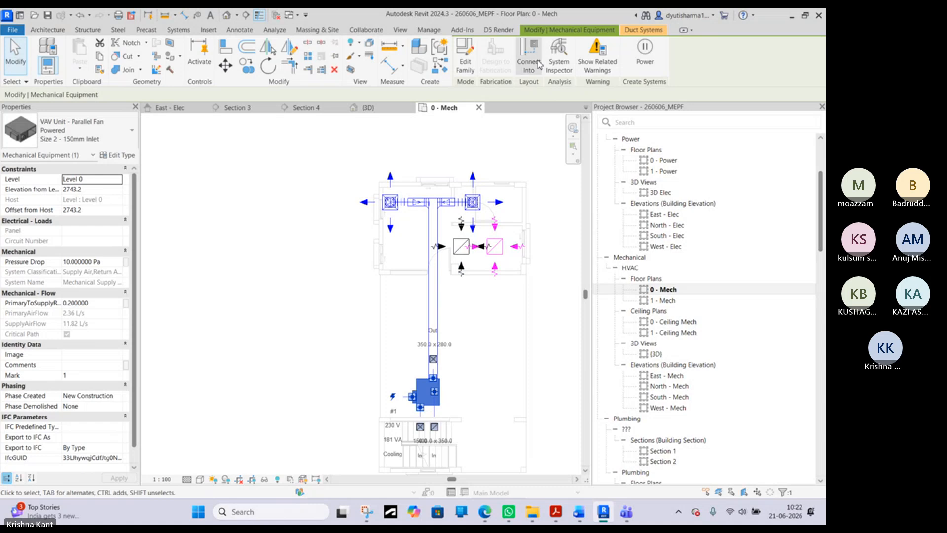
pyautogui.click(643, 31)
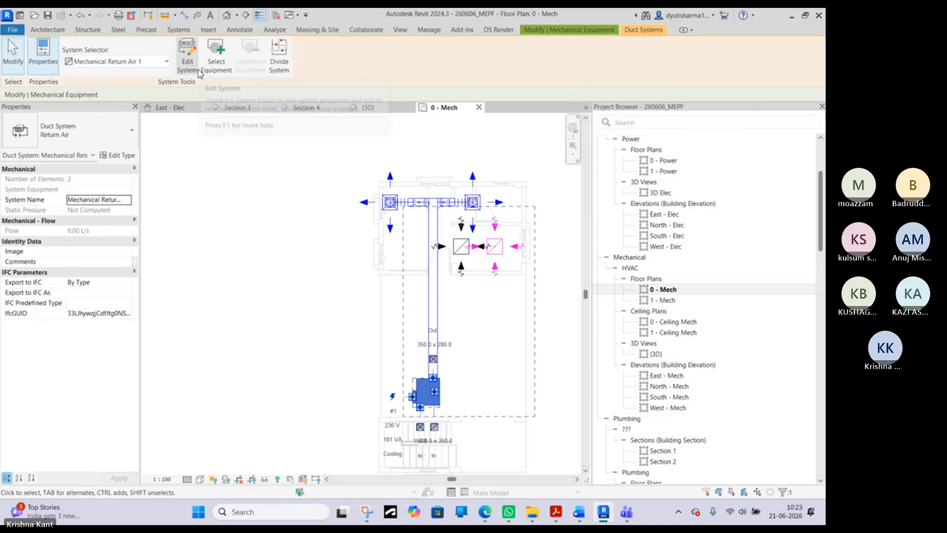
pyautogui.click(218, 67)
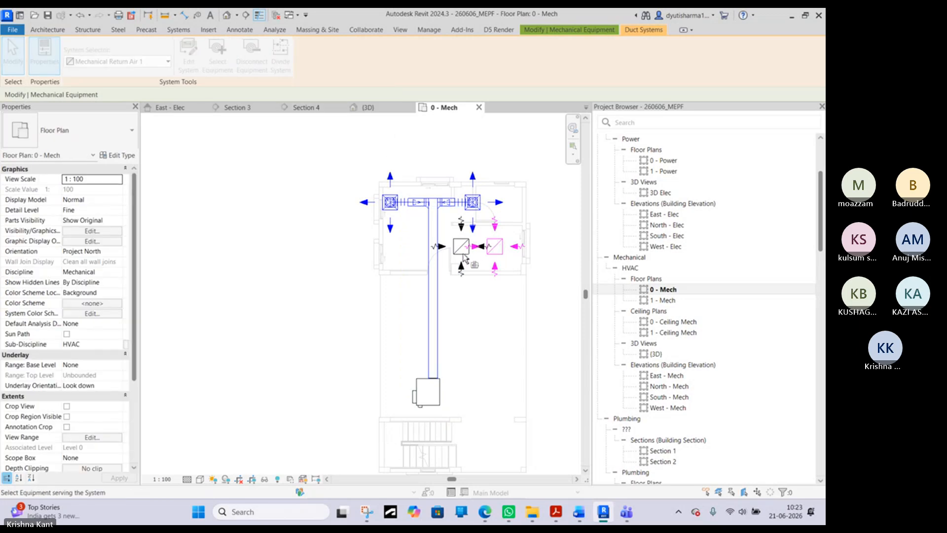
pyautogui.click(433, 396)
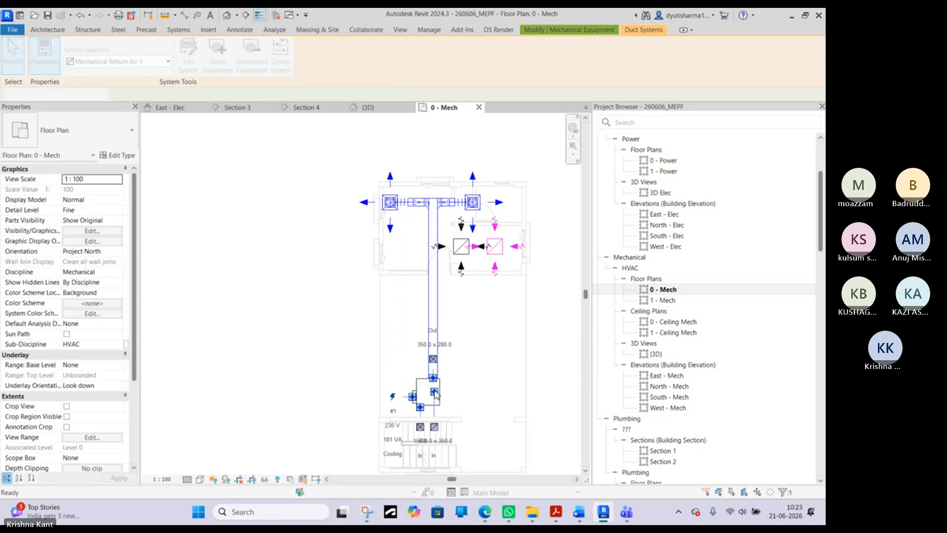
pyautogui.click(468, 255)
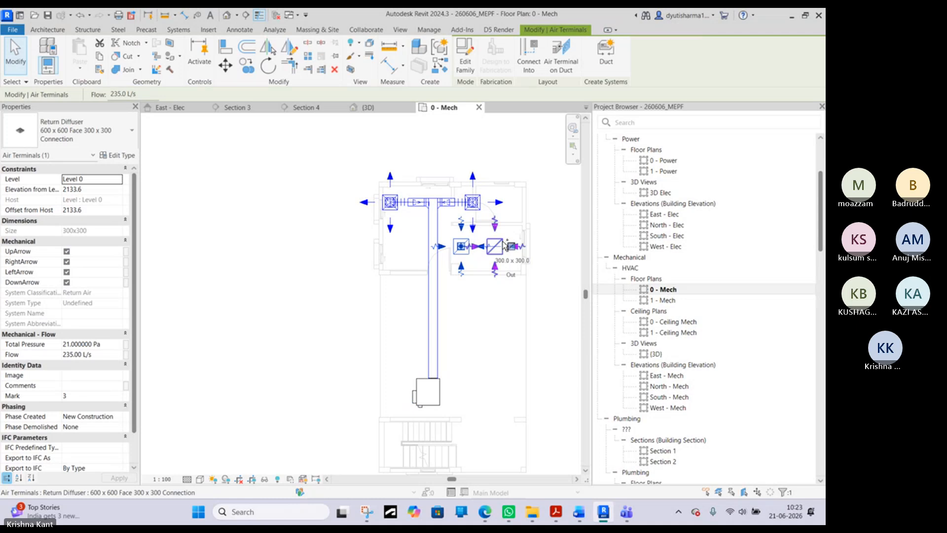
pyautogui.keyDown('ctrl'); pyautogui.click(508, 246); pyautogui.keyUp('ctrl')
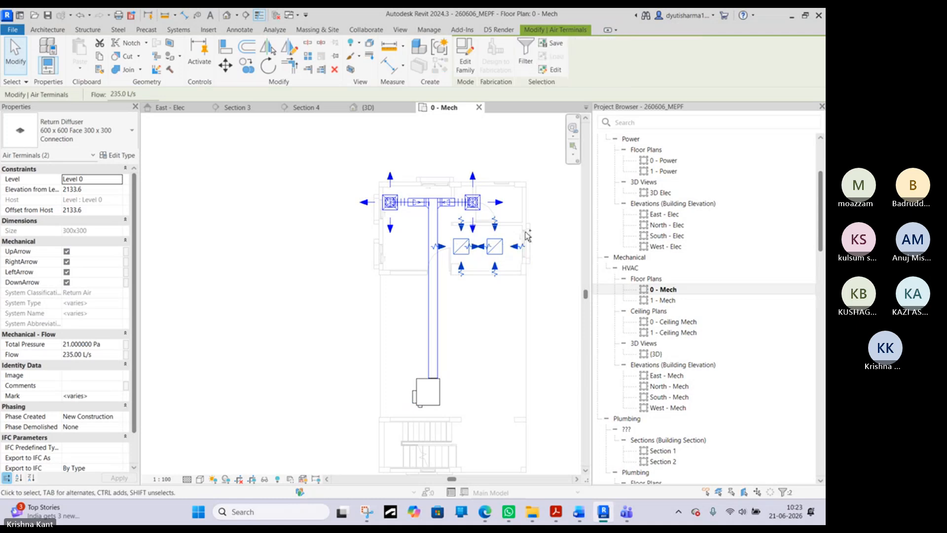
pyautogui.click(445, 229)
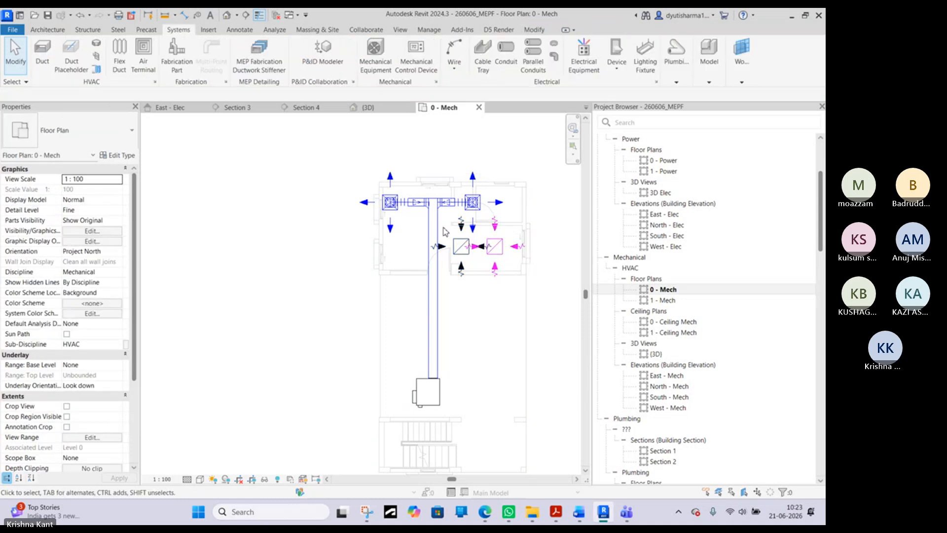
pyautogui.click(466, 263)
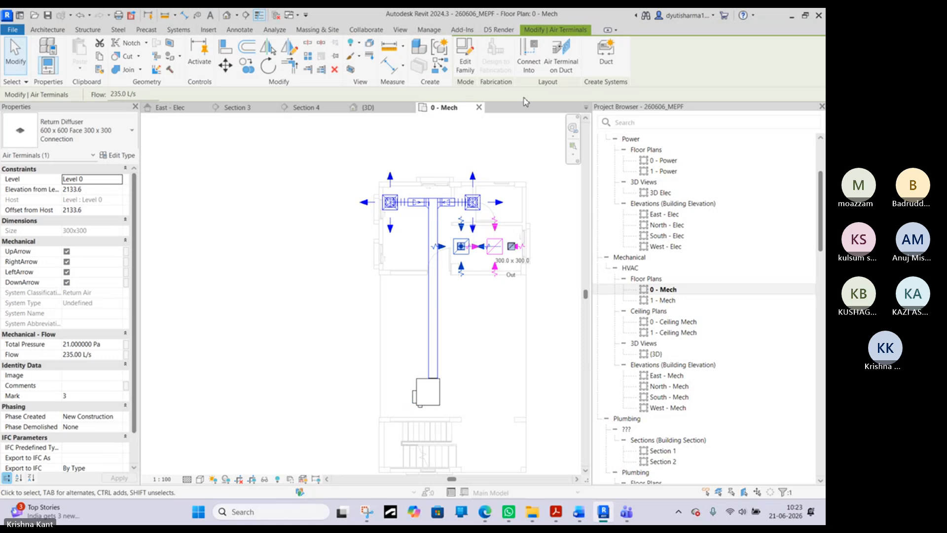
pyautogui.click(571, 66)
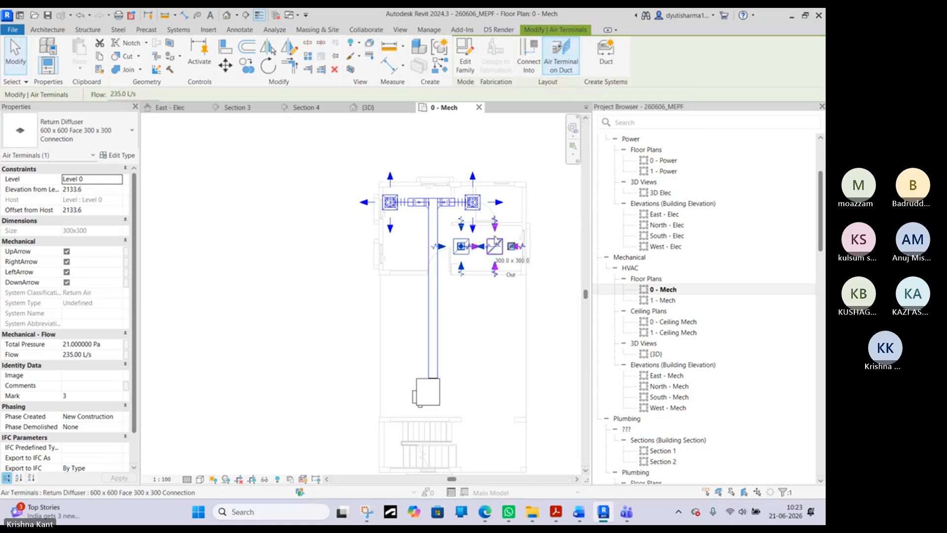
pyautogui.press('Escape')
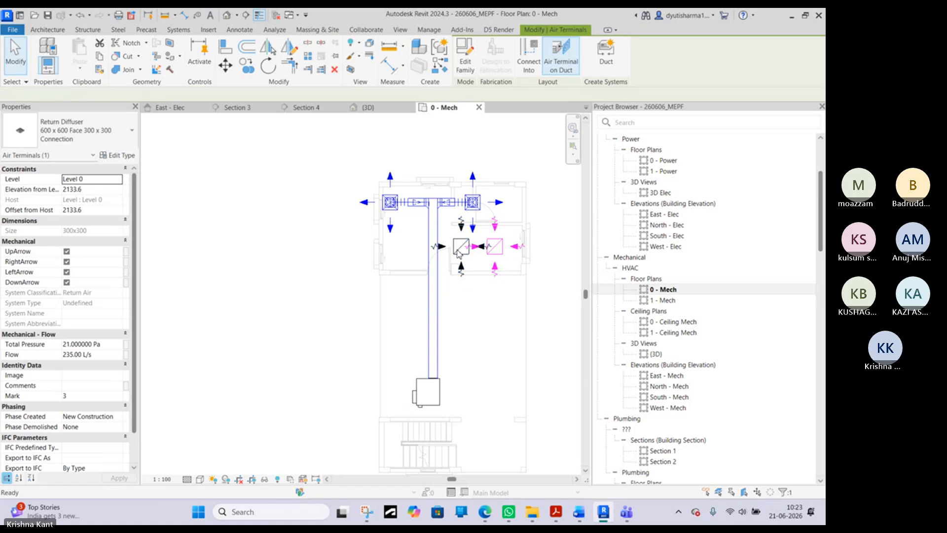
pyautogui.click(468, 252)
pyautogui.keyDown('ctrl'); pyautogui.click(496, 256); pyautogui.keyUp('ctrl')
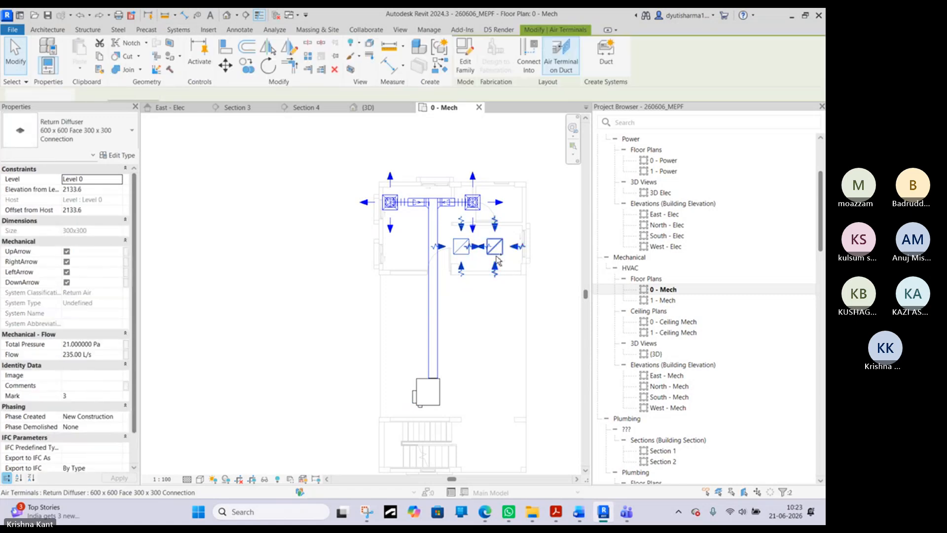
pyautogui.click(301, 349)
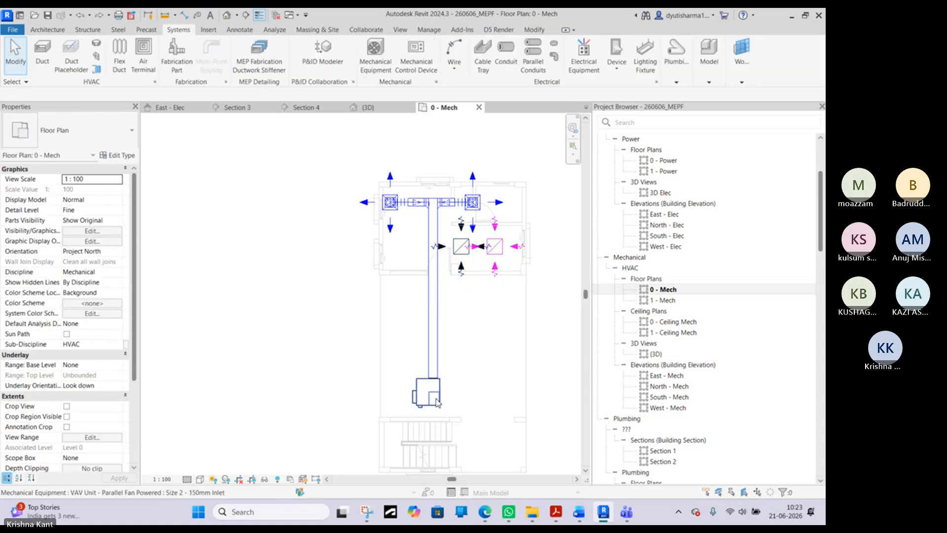
pyautogui.click(427, 392)
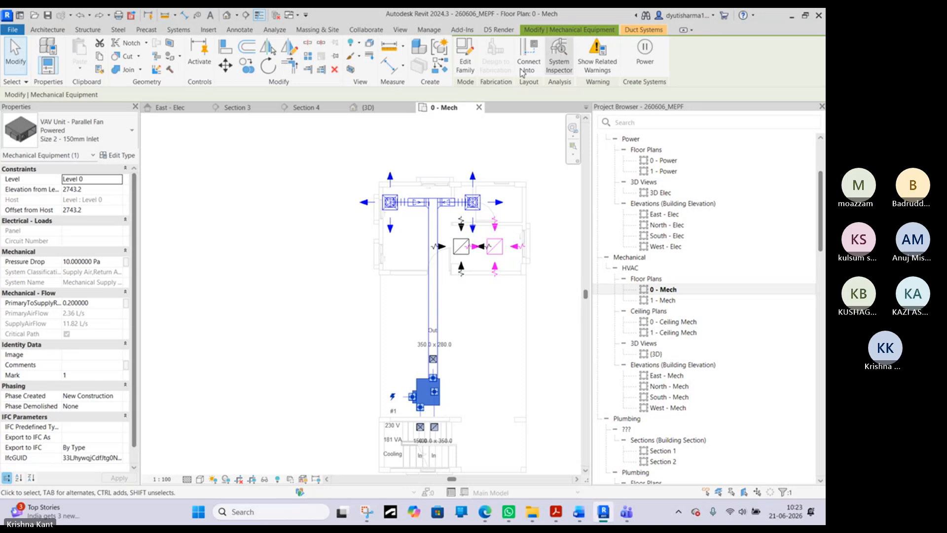
pyautogui.click(644, 29)
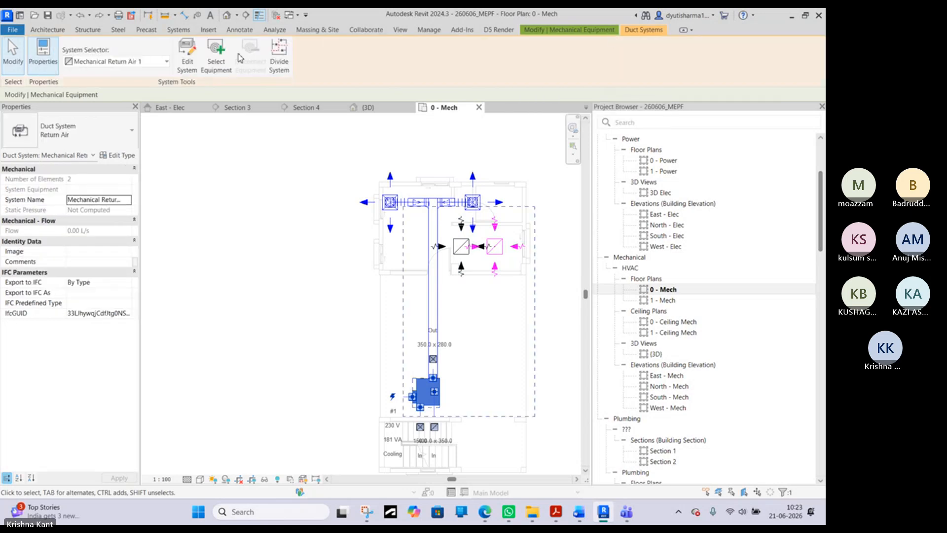
pyautogui.click(213, 75)
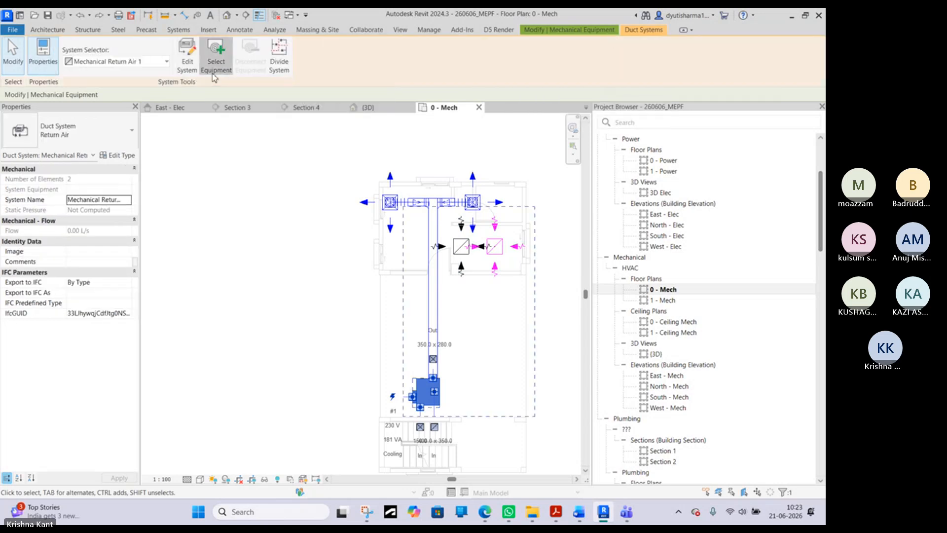
pyautogui.press('Escape')
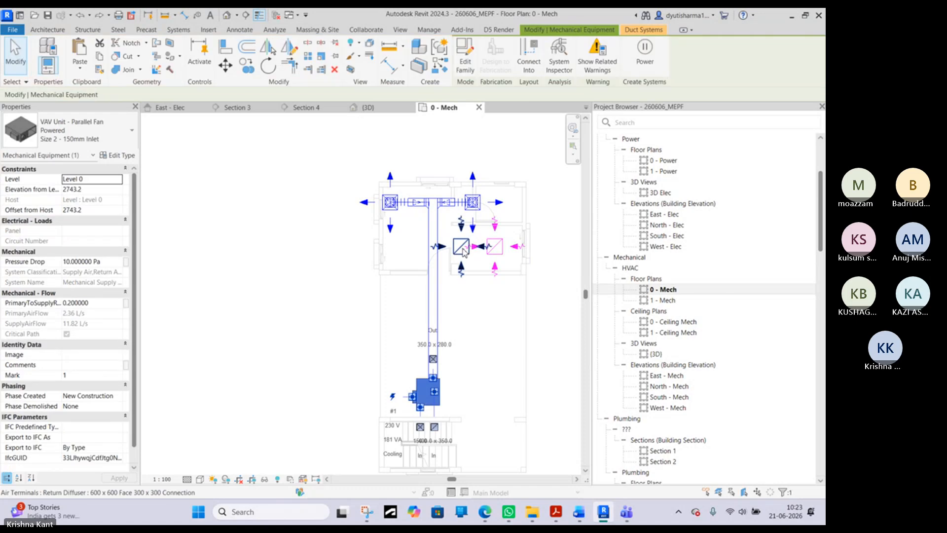
pyautogui.click(463, 249)
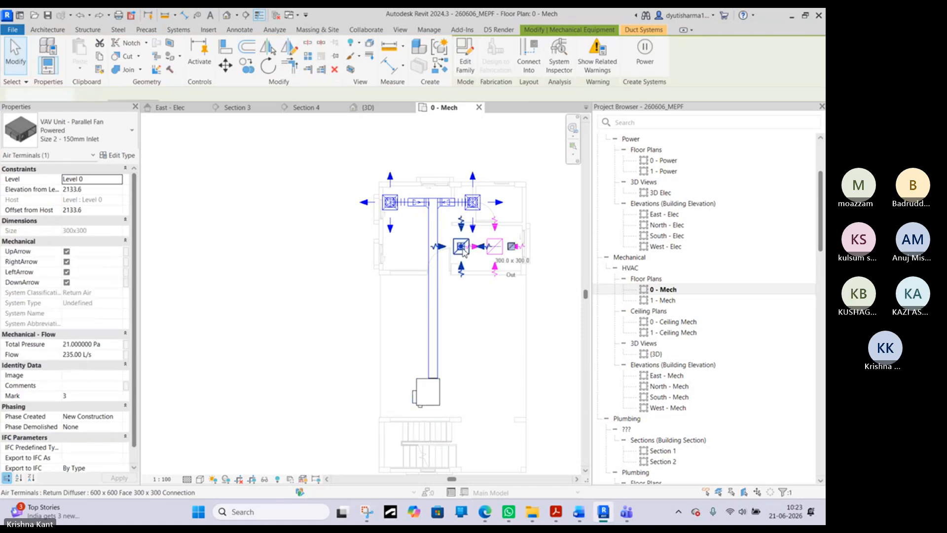
pyautogui.keyDown('ctrl'); pyautogui.click(495, 245); pyautogui.keyUp('ctrl')
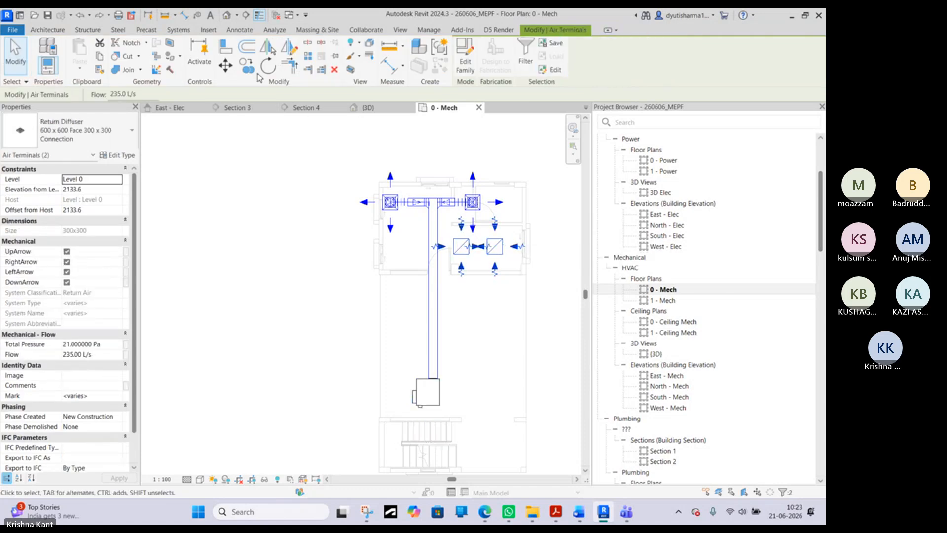
pyautogui.click(193, 258)
pyautogui.click(510, 243)
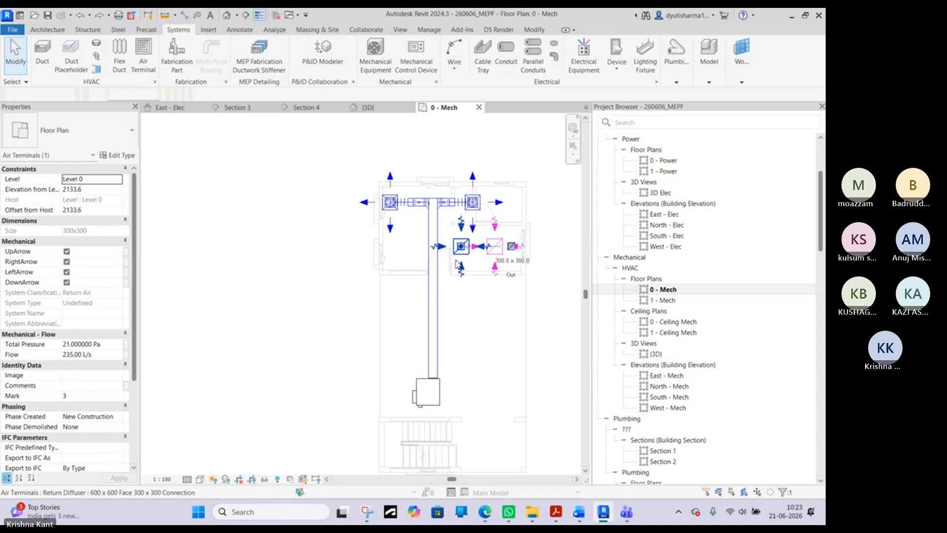
pyautogui.click(507, 244)
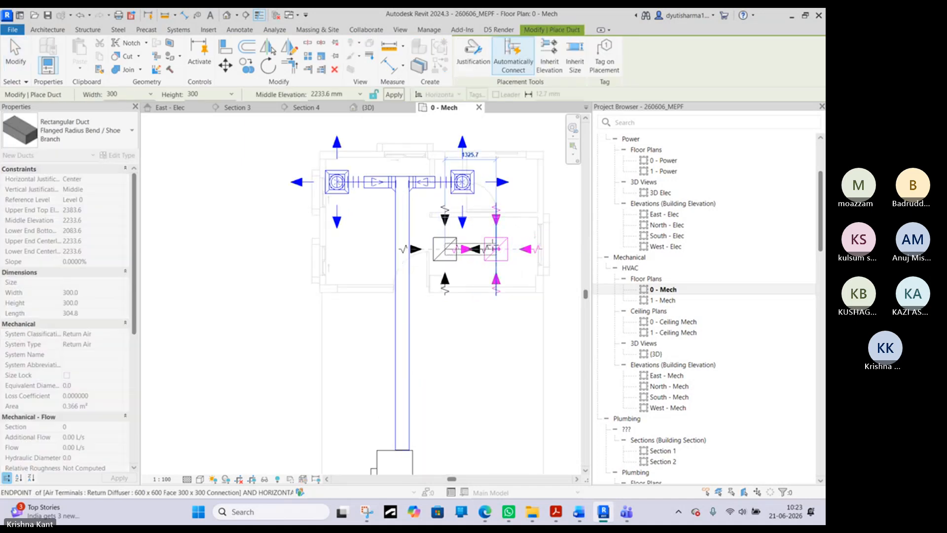
pyautogui.click(491, 245)
pyautogui.press('Escape')
# - Move the right-hand return diffuser horizontally to the right until it sits outside the building, level with the other return diffuser
pyautogui.click(494, 248)
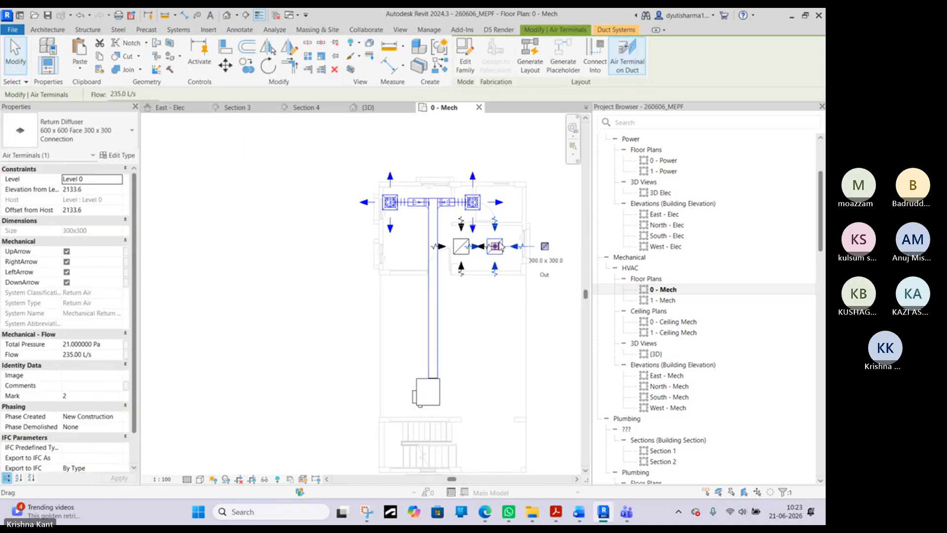
pyautogui.moveTo(495, 247); pyautogui.dragTo(564, 248)
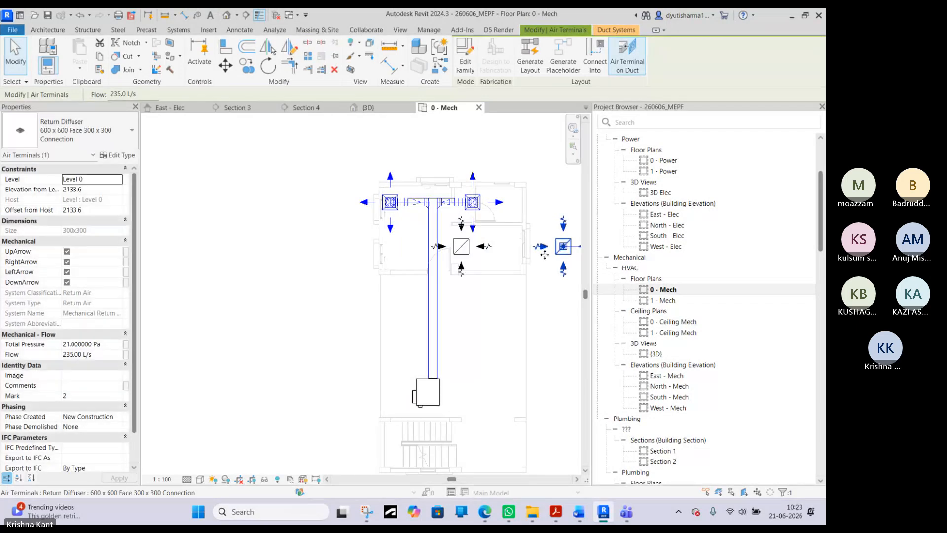
pyautogui.keyDown('ctrl'); pyautogui.moveTo(472, 255); pyautogui.dragTo(496, 258); pyautogui.keyUp('ctrl')
pyautogui.moveTo(546, 281); pyautogui.dragTo(485, 287, button='middle')
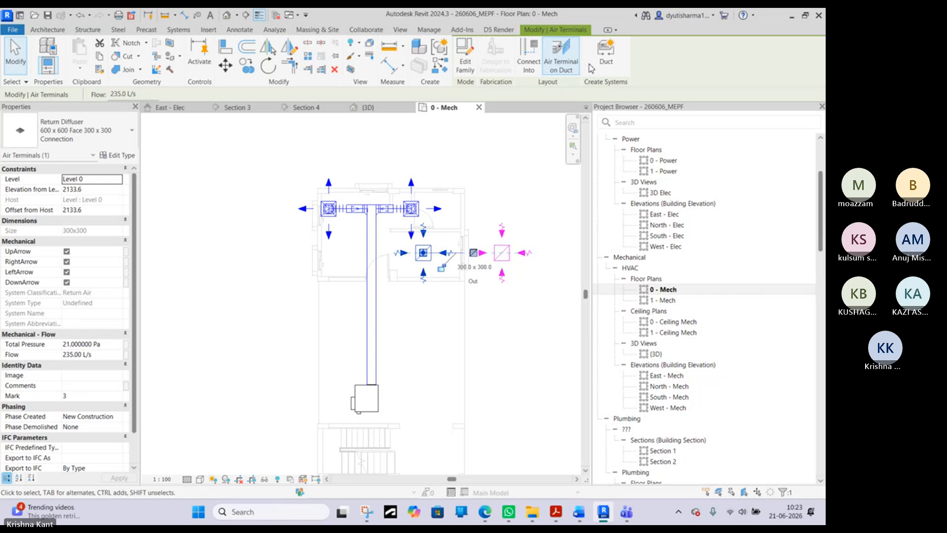
# - Create the Return Air duct system Mechanical Return Air 2 for the left return diffuser and assign the VAV unit as its equipment
pyautogui.click(605, 59)
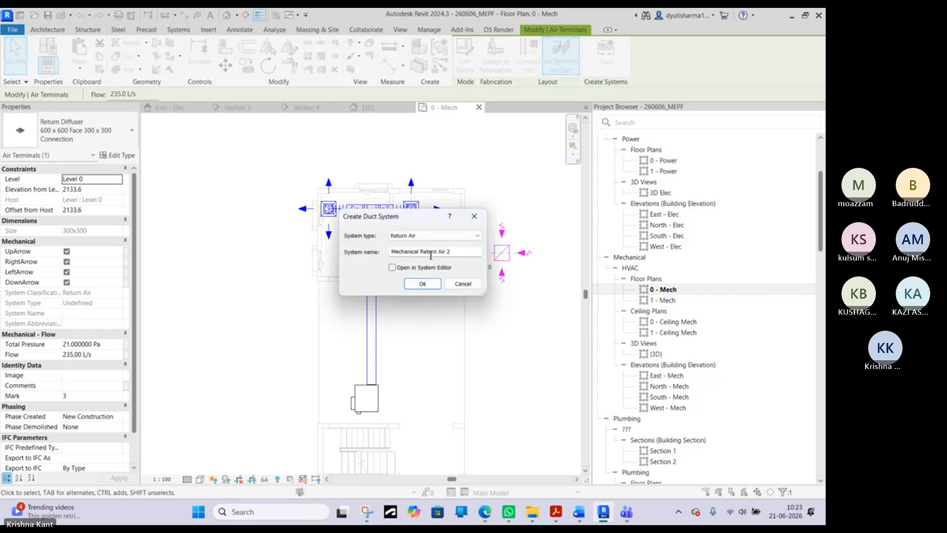
pyautogui.click(424, 284)
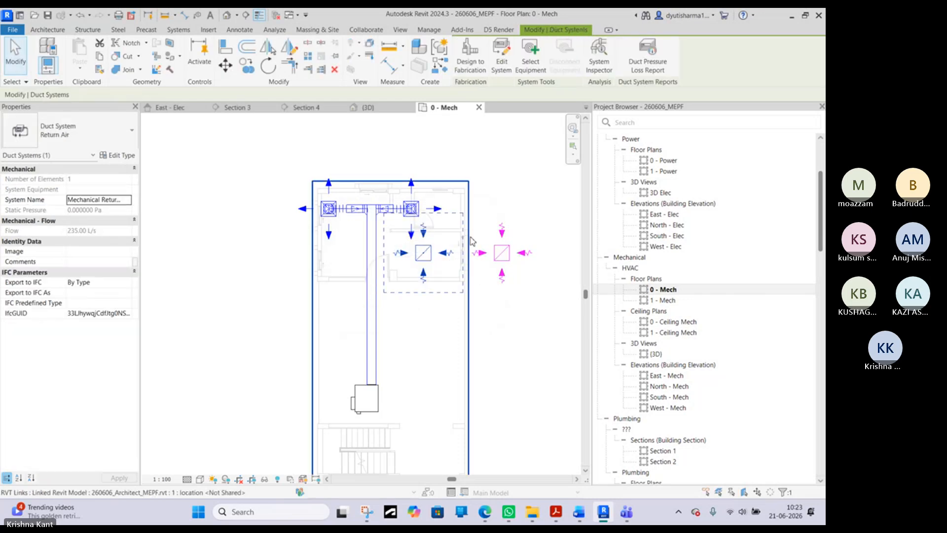
pyautogui.click(528, 66)
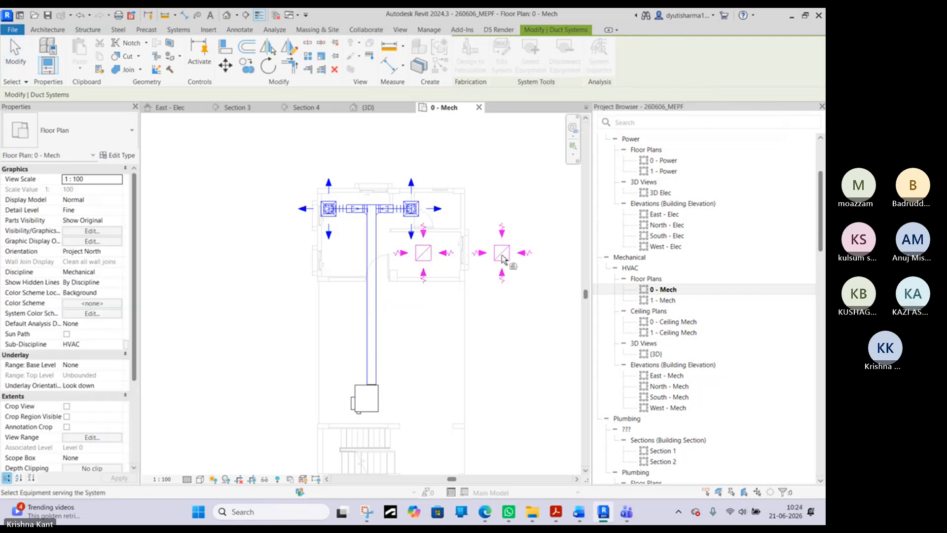
pyautogui.click(366, 399)
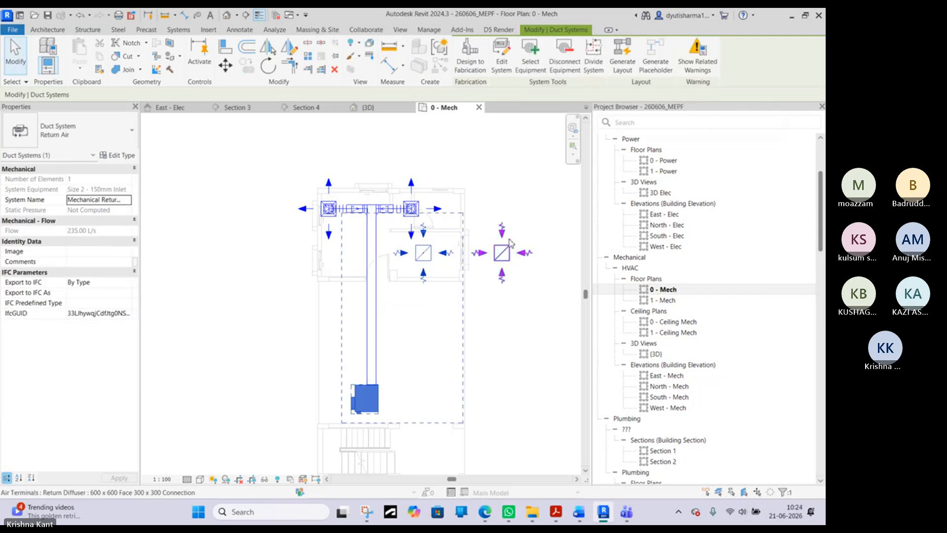
pyautogui.click(542, 195)
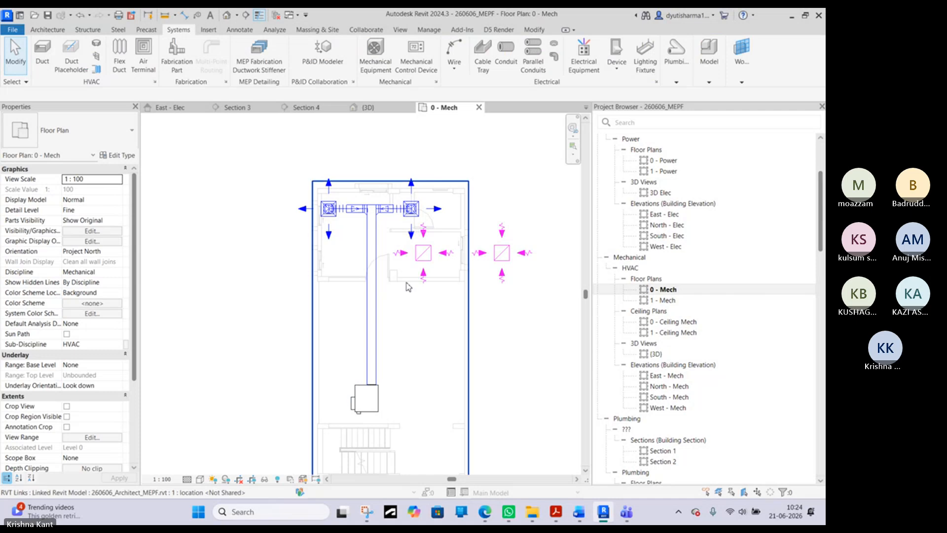
pyautogui.click(376, 400)
pyautogui.click(457, 265)
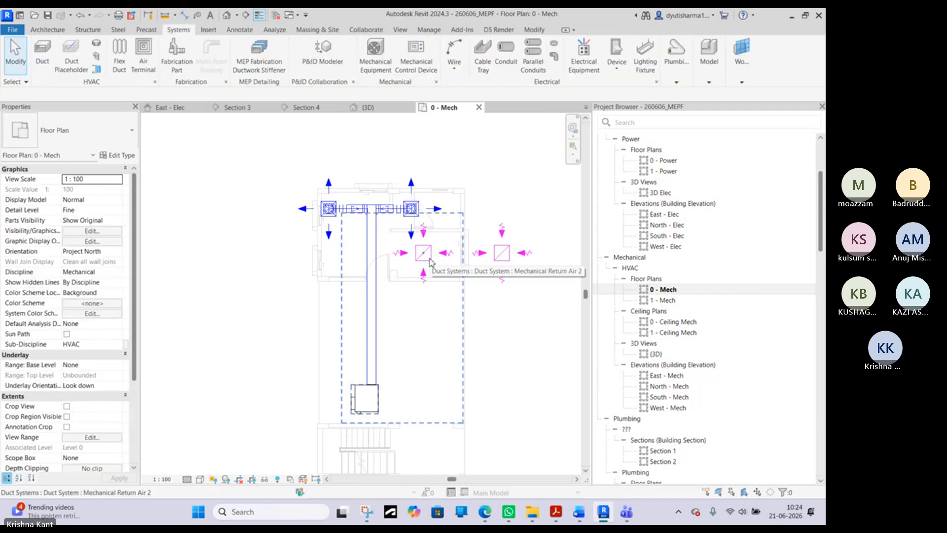
pyautogui.click(436, 261)
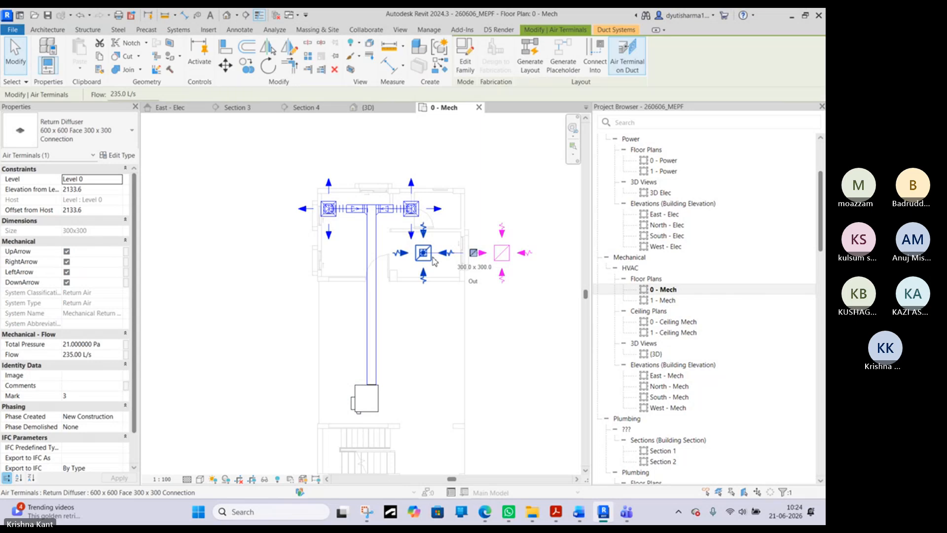
pyautogui.press('Tab')
pyautogui.click(432, 261)
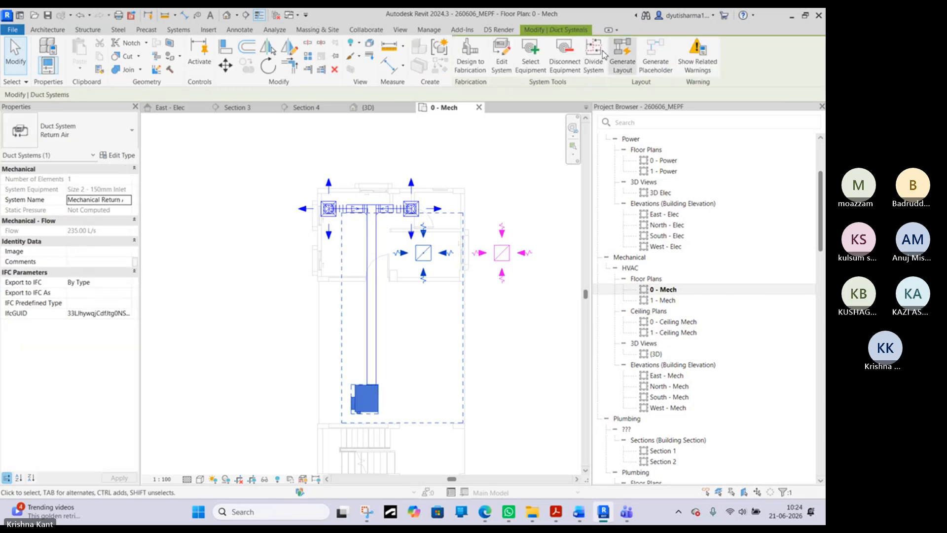
pyautogui.click(531, 63)
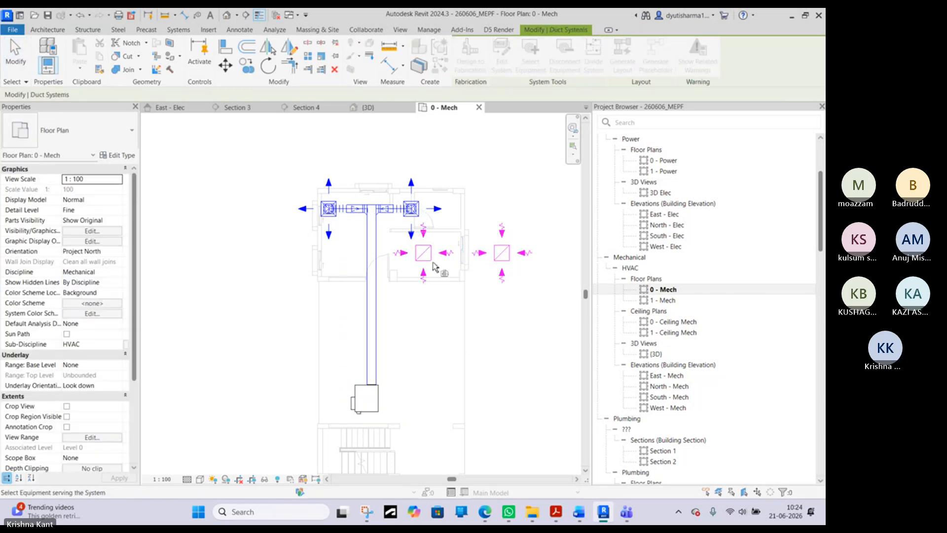
pyautogui.press('Escape')
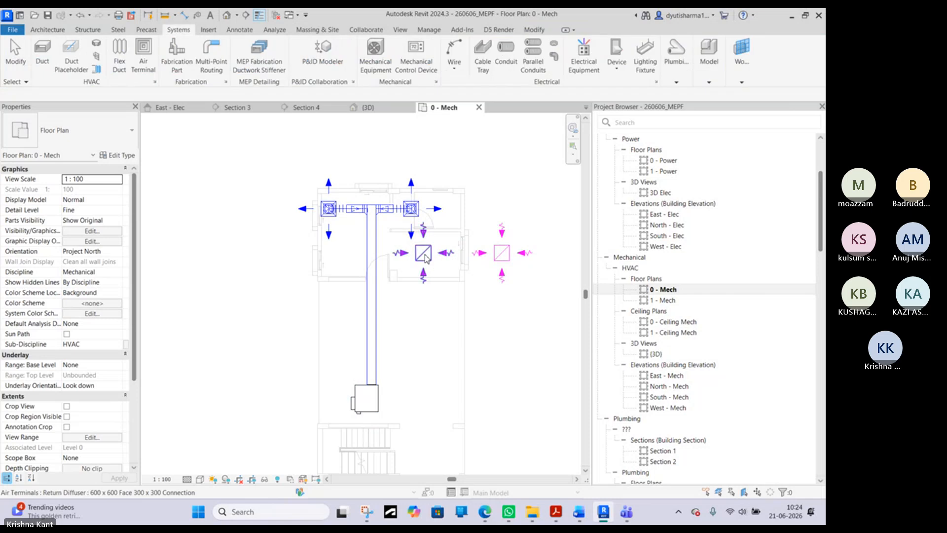
# - Add the right-hand return diffuser to the Mechanical Return Air 2 duct system and finish editing the system
pyautogui.press('Tab')
pyautogui.click(429, 255)
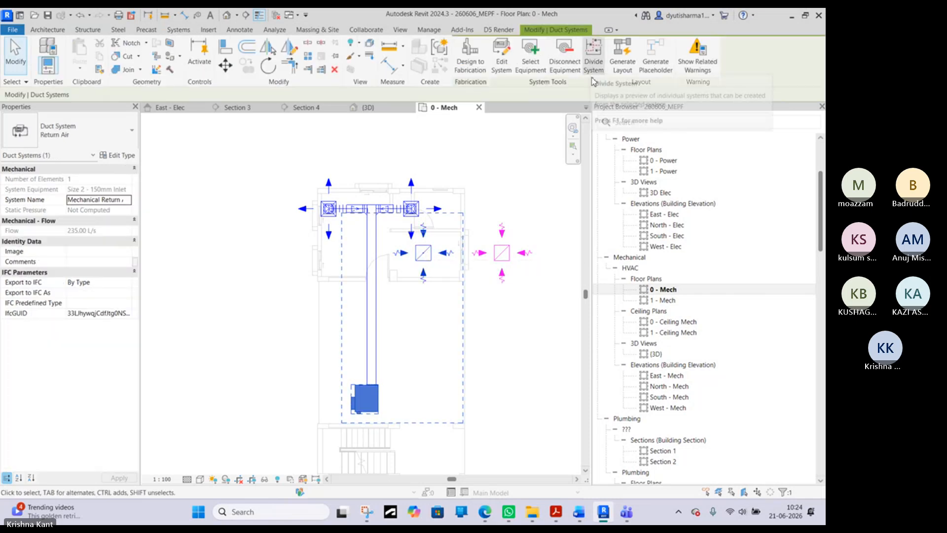
pyautogui.click(511, 73)
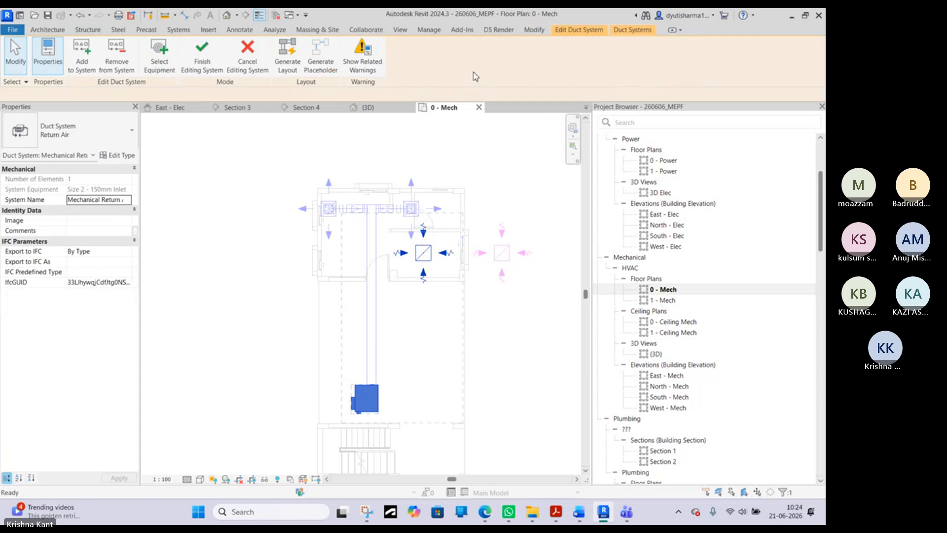
pyautogui.click(166, 67)
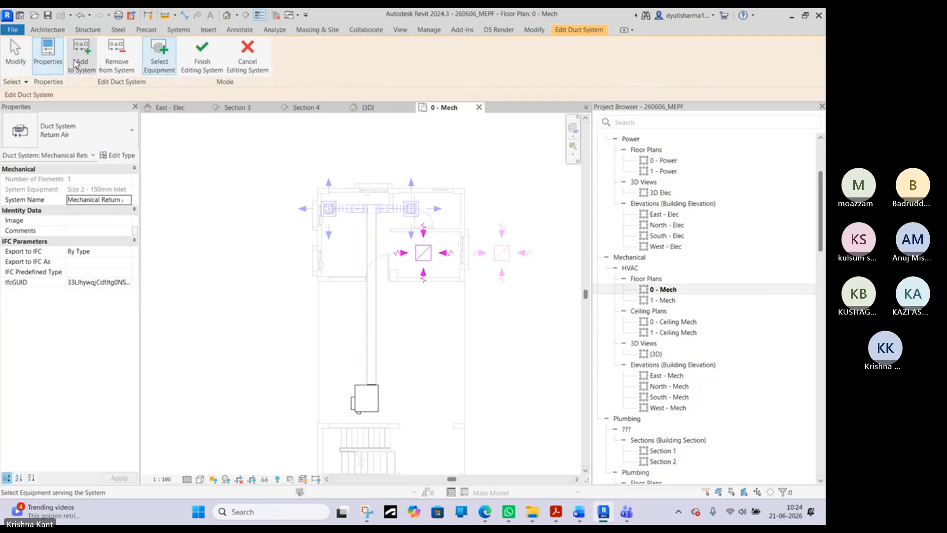
pyautogui.click(79, 65)
pyautogui.click(504, 260)
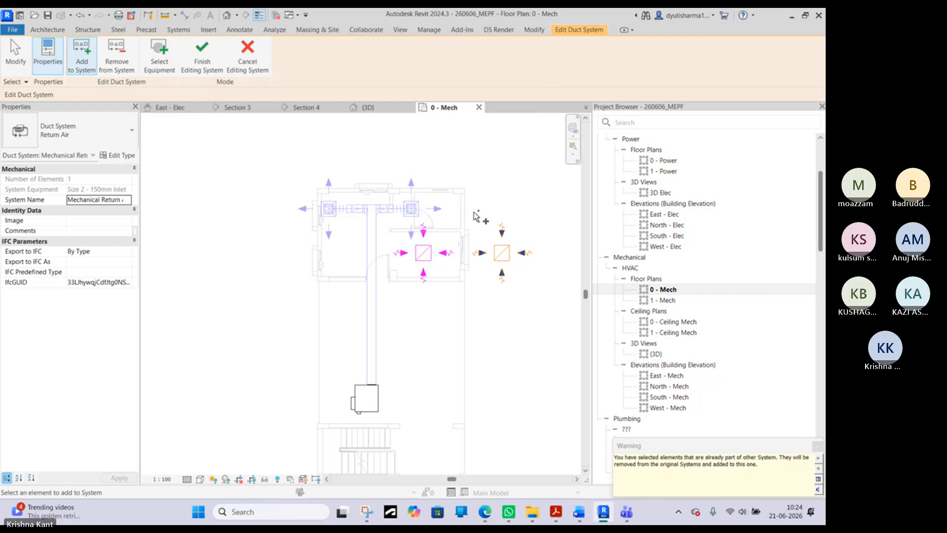
pyautogui.click(202, 54)
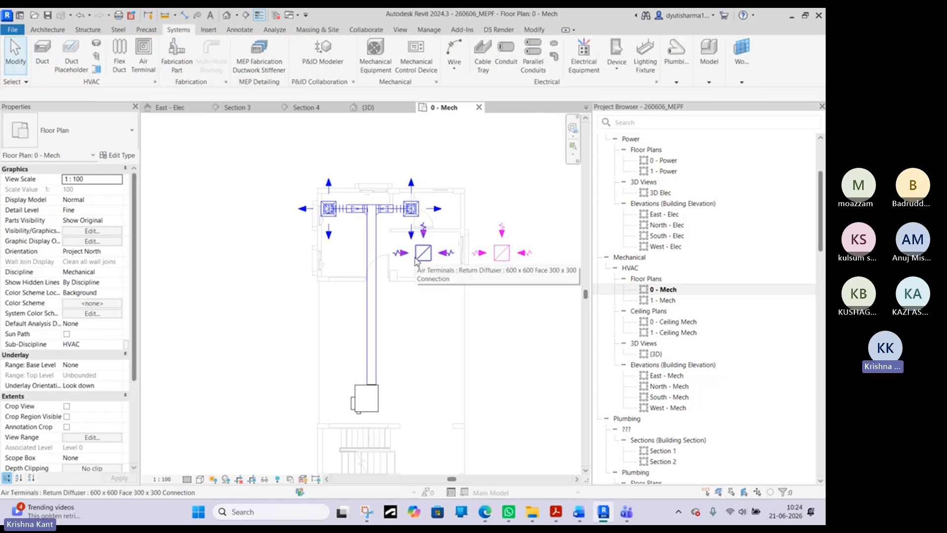
# - Generate the return duct layout for both return diffusers using Perimeter solution 1 of 5 and finish it
pyautogui.click(423, 252)
pyautogui.keyDown('ctrl'); pyautogui.click(502, 253); pyautogui.keyUp('ctrl')
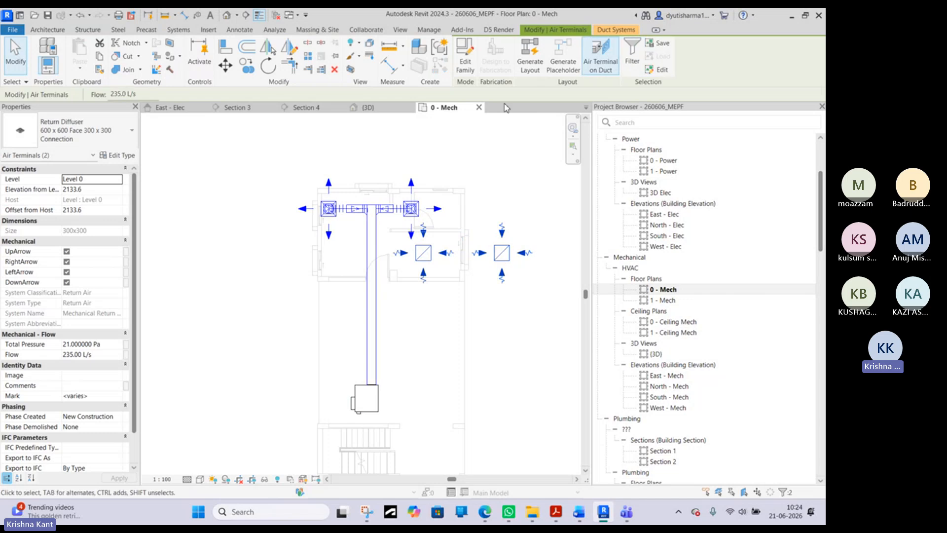
pyautogui.click(537, 67)
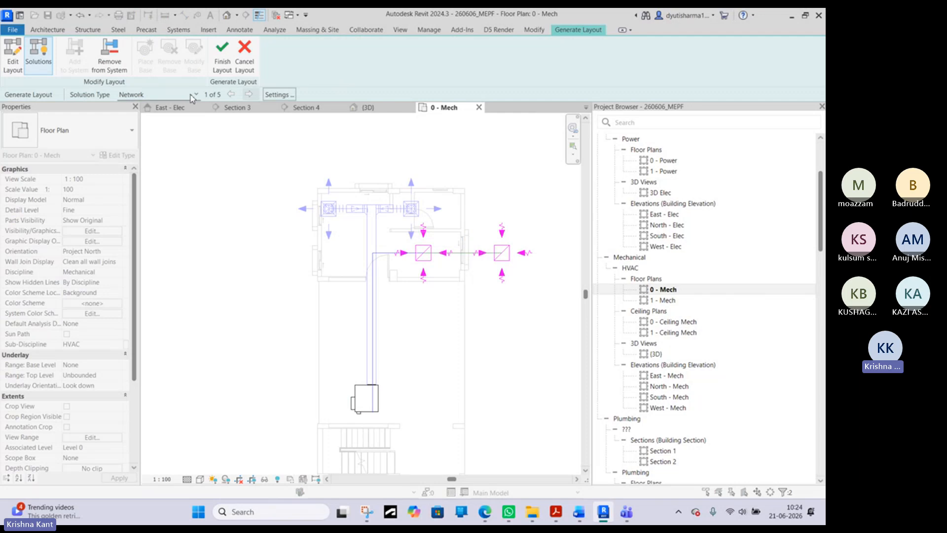
pyautogui.click(167, 97)
pyautogui.click(149, 118)
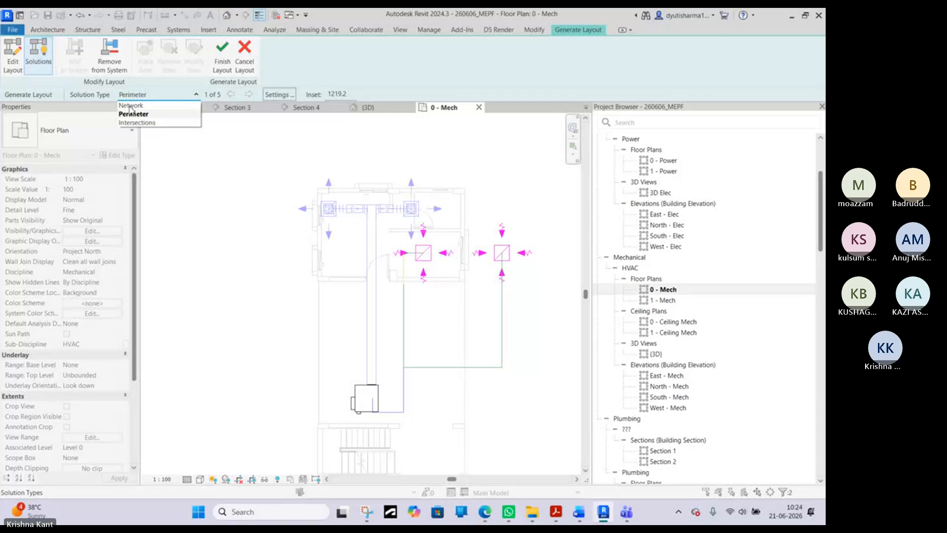
pyautogui.click(136, 122)
pyautogui.click(175, 98)
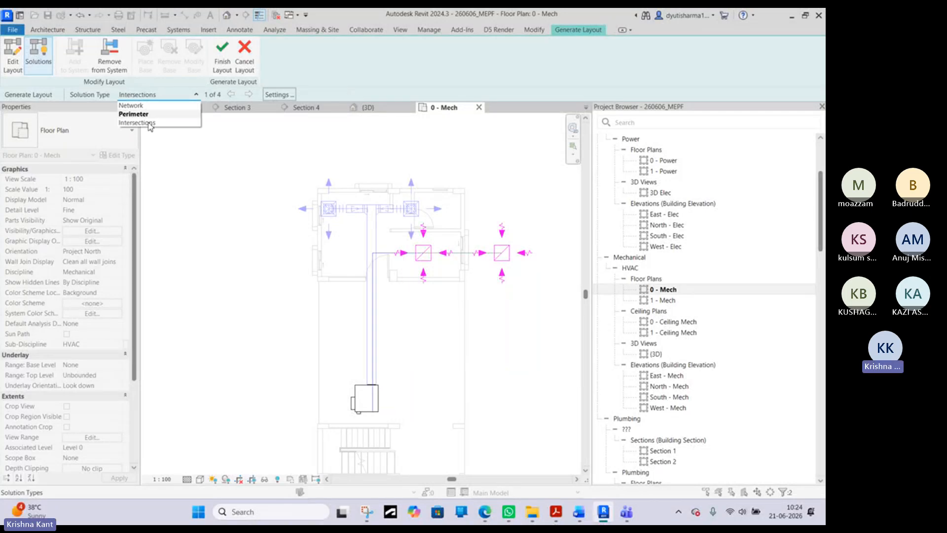
pyautogui.click(133, 114)
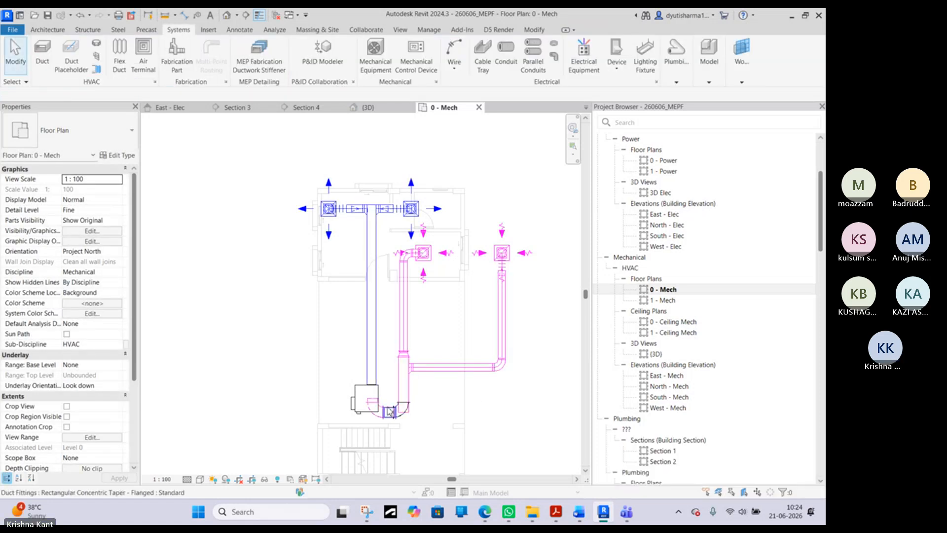
# - Move the rectangular concentric taper beside the VAV unit downward, away from the unit and the vertical return duct
pyautogui.scroll(4, 392, 420)
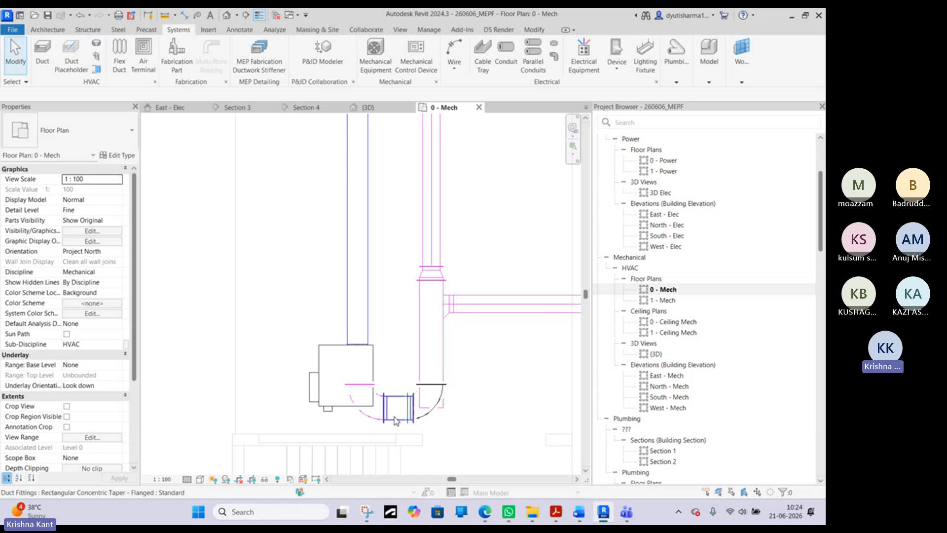
pyautogui.click(395, 421)
pyautogui.scroll(4, 395, 424)
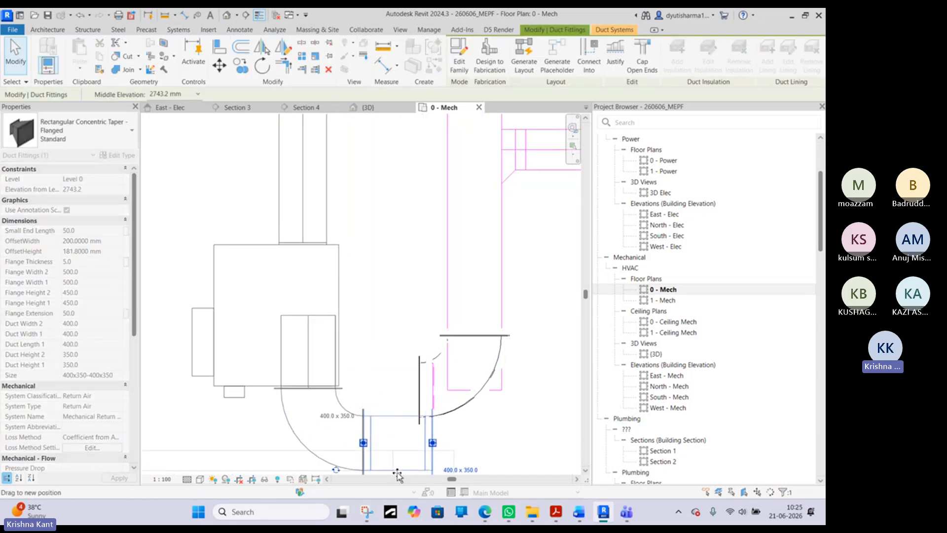
pyautogui.moveTo(446, 355); pyautogui.dragTo(363, 300, button='middle')
pyautogui.scroll(-3, 416, 270)
# - Delete the loose rectangular bend and the short sloped duct between the taper and the vertical return duct
pyautogui.click(564, 298)
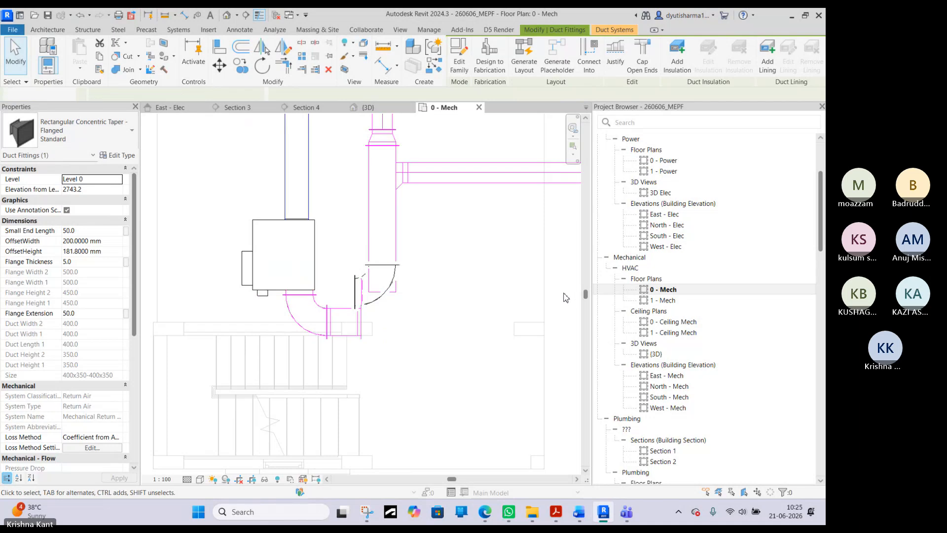
pyautogui.click(359, 283)
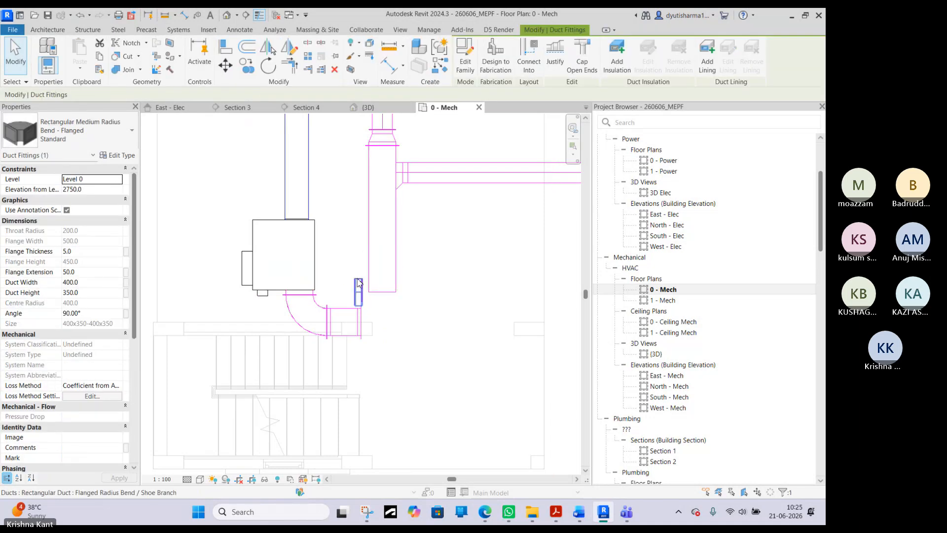
pyautogui.press('Delete')
pyautogui.click(359, 283)
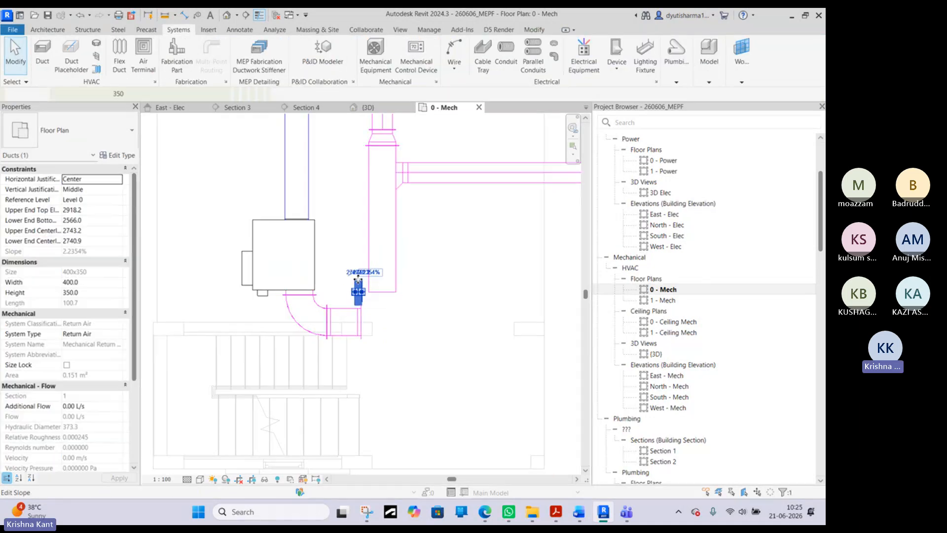
pyautogui.press('Delete')
# - Try to join the vertical return duct to the taper below the VAV unit with Trim/Extend to Corner
pyautogui.press('e')
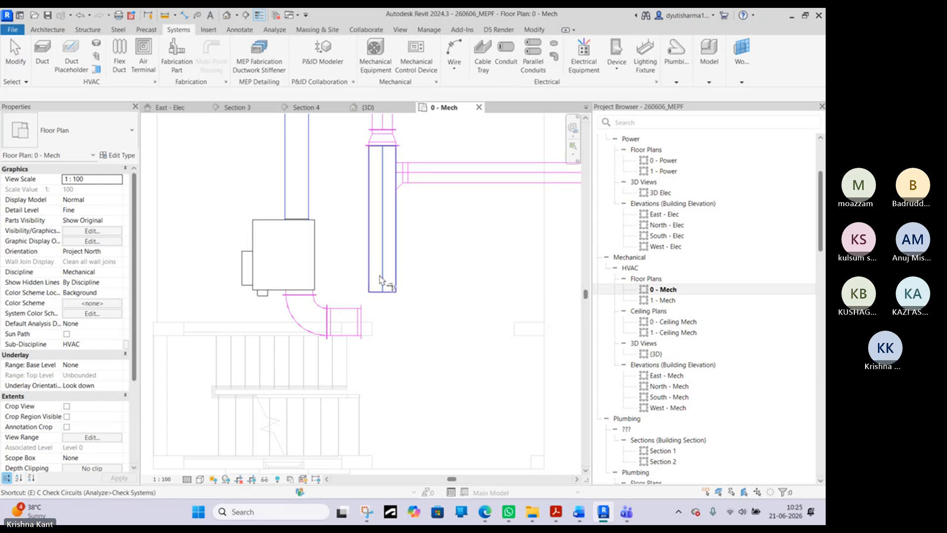
pyautogui.rightClick(343, 255)
pyautogui.click(363, 265)
pyautogui.click(377, 277)
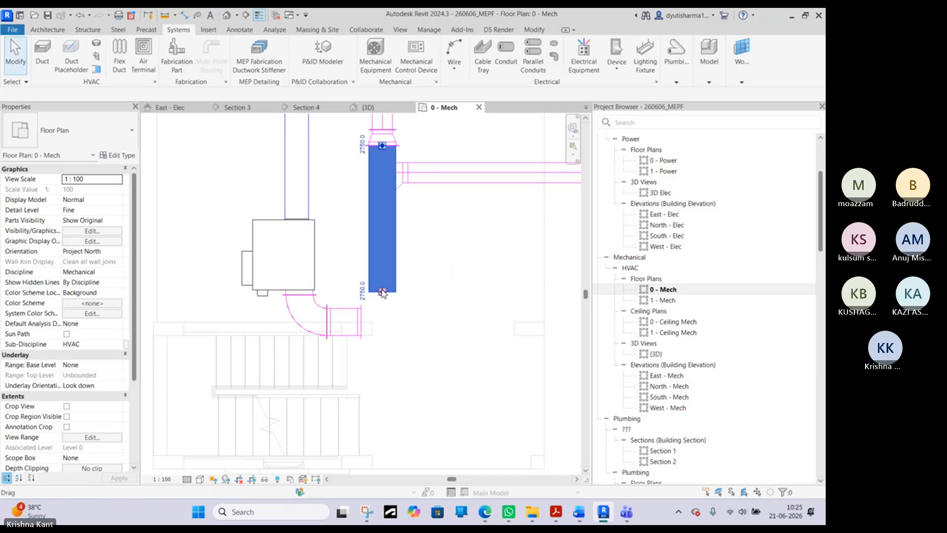
pyautogui.click(363, 323)
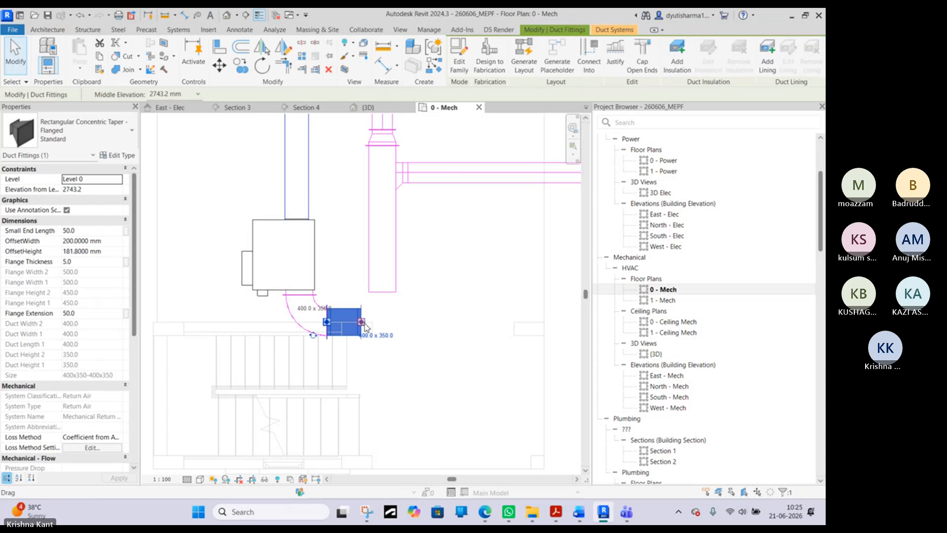
pyautogui.press('Escape')
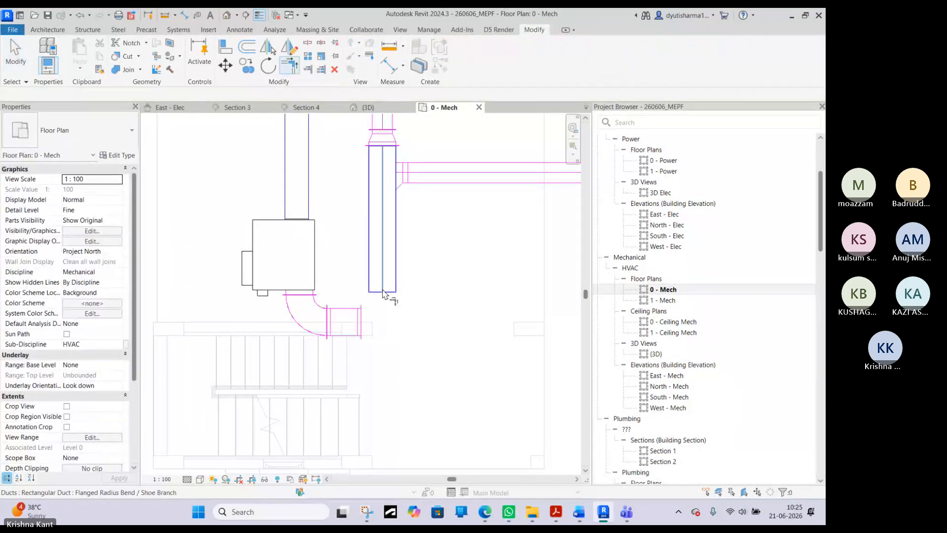
pyautogui.click(385, 273)
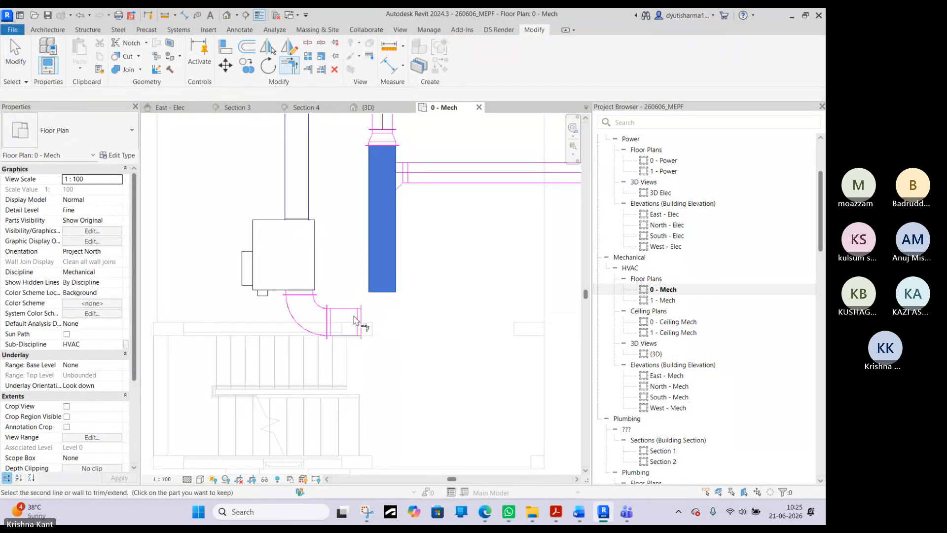
pyautogui.rightClick(341, 280)
pyautogui.click(356, 287)
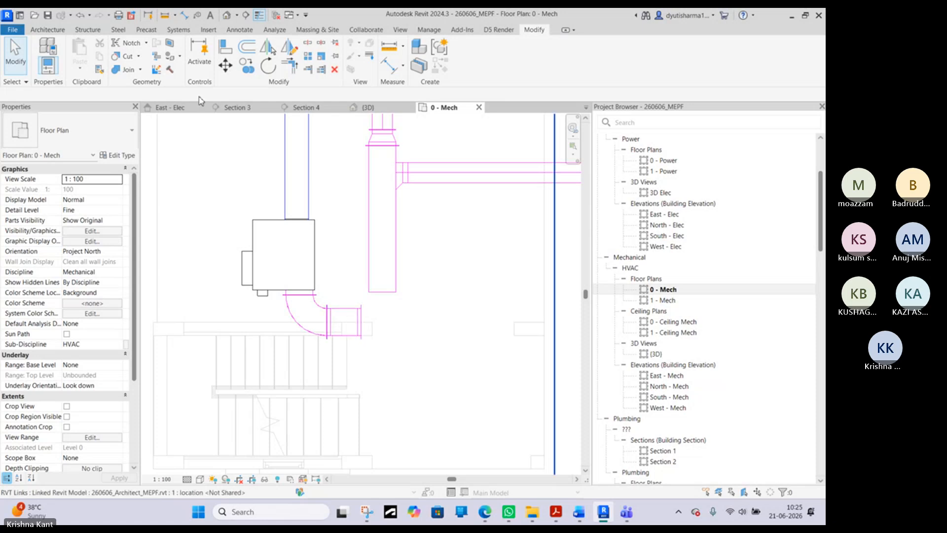
# - Examine the gap between the VAV unit's taper and the return duct in the {3D} view
pyautogui.click(231, 16)
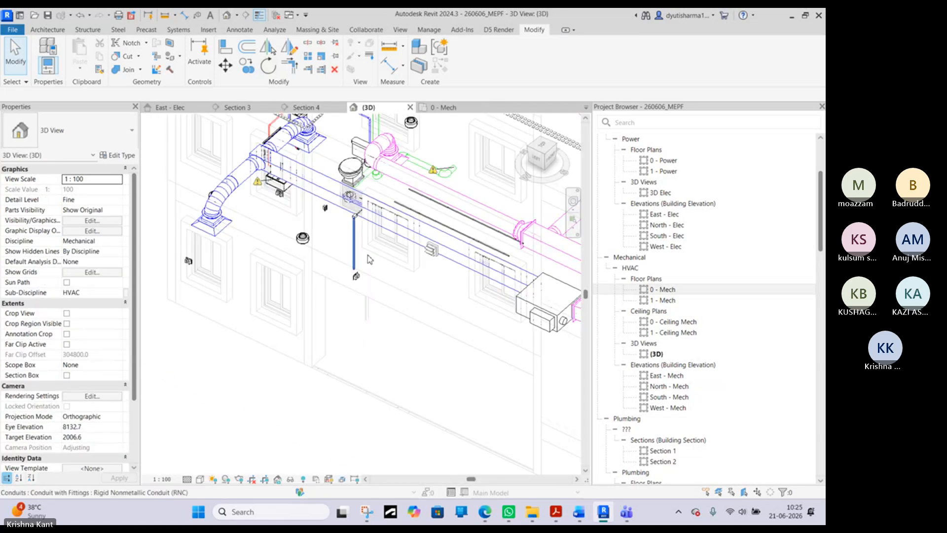
pyautogui.scroll(-3, 370, 256)
pyautogui.keyDown('shift'); pyautogui.moveTo(371, 257); pyautogui.dragTo(365, 334, button='middle'); pyautogui.keyUp('shift')
pyautogui.scroll(5, 366, 334)
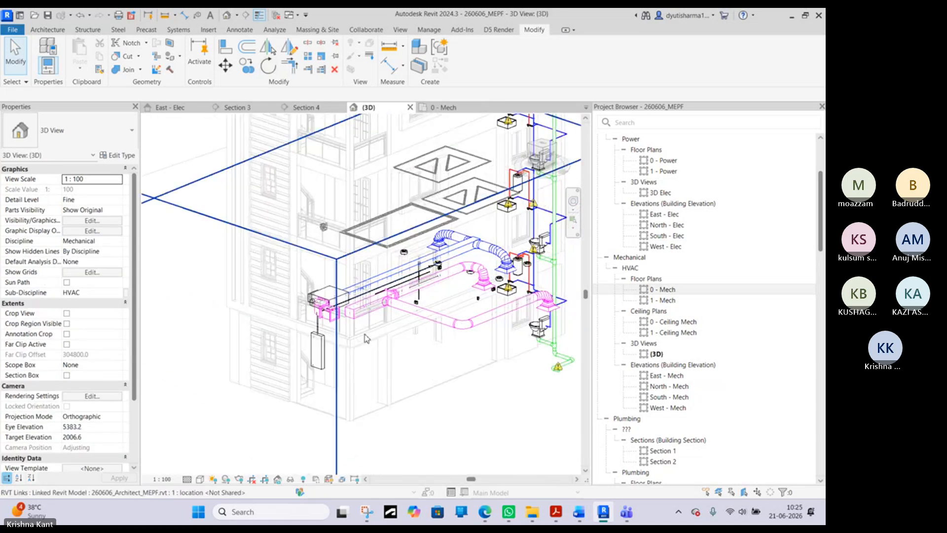
pyautogui.click(336, 278)
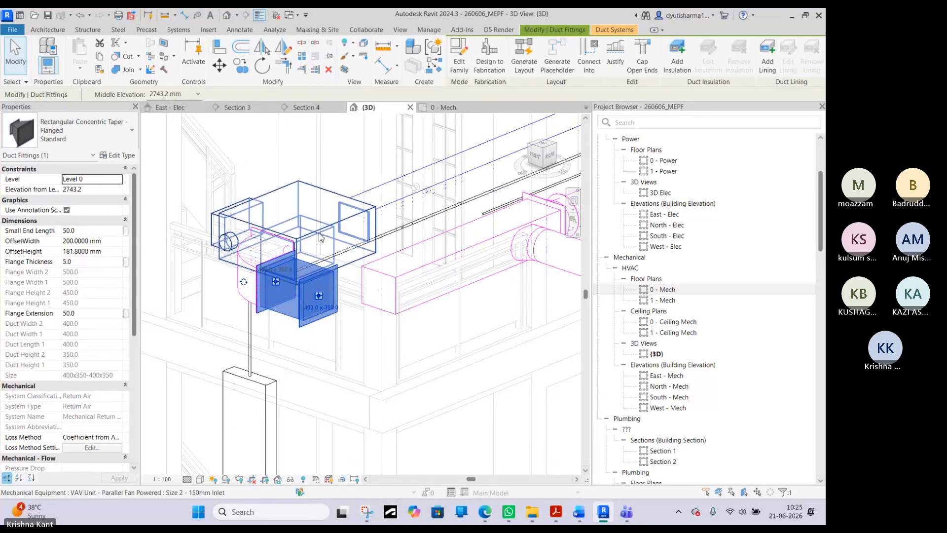
pyautogui.scroll(-3, 371, 314)
pyautogui.scroll(-3, 303, 247)
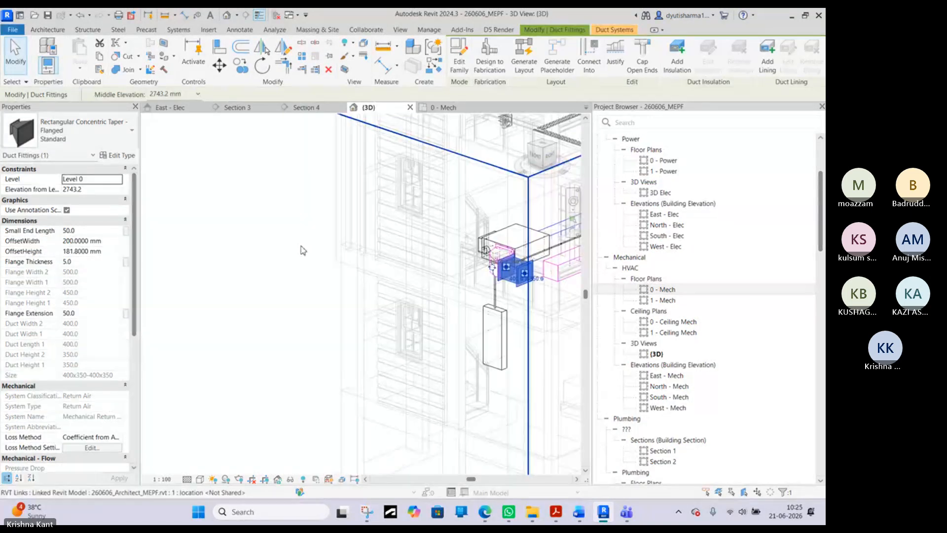
pyautogui.click(366, 229)
pyautogui.moveTo(366, 230); pyautogui.dragTo(364, 235, button='middle')
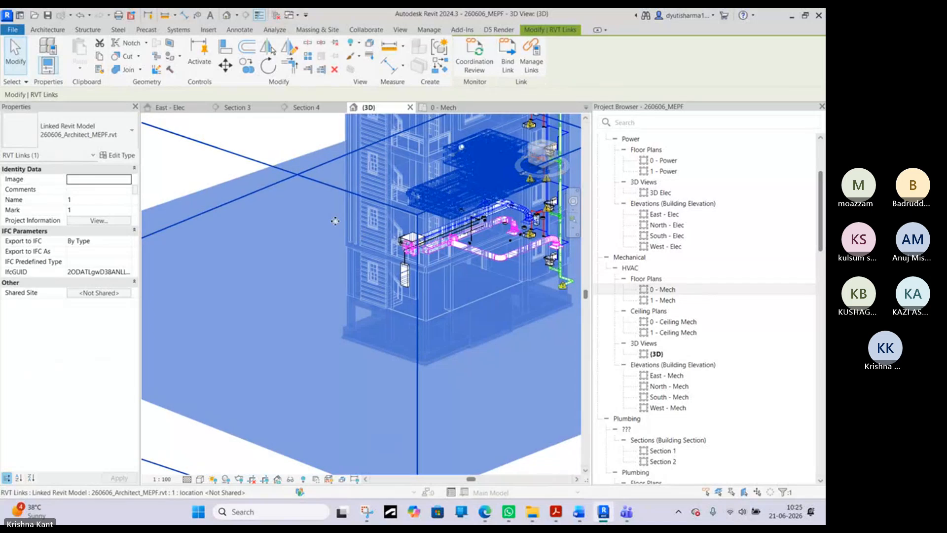
pyautogui.click(273, 161)
pyautogui.scroll(3, 424, 248)
pyautogui.scroll(3, 376, 271)
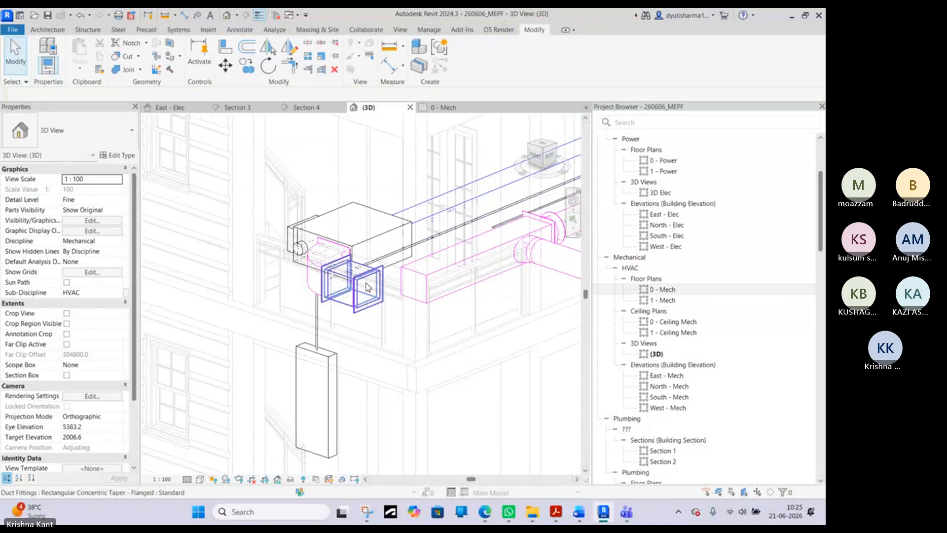
# - Try to draw a 400 x 350 mm duct from the taper's open end toward the return duct
pyautogui.click(368, 288)
pyautogui.rightClick(370, 290)
pyautogui.click(404, 208)
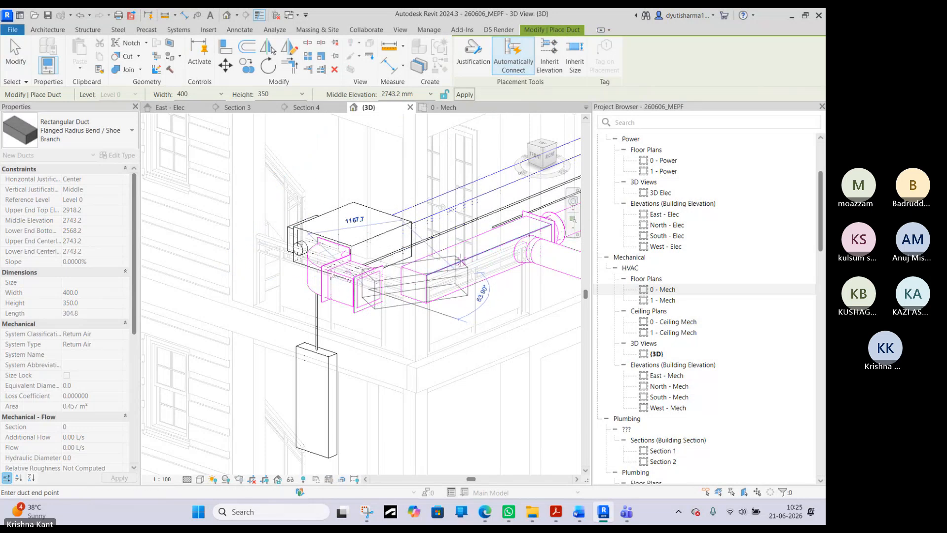
pyautogui.rightClick(452, 235)
pyautogui.click(477, 242)
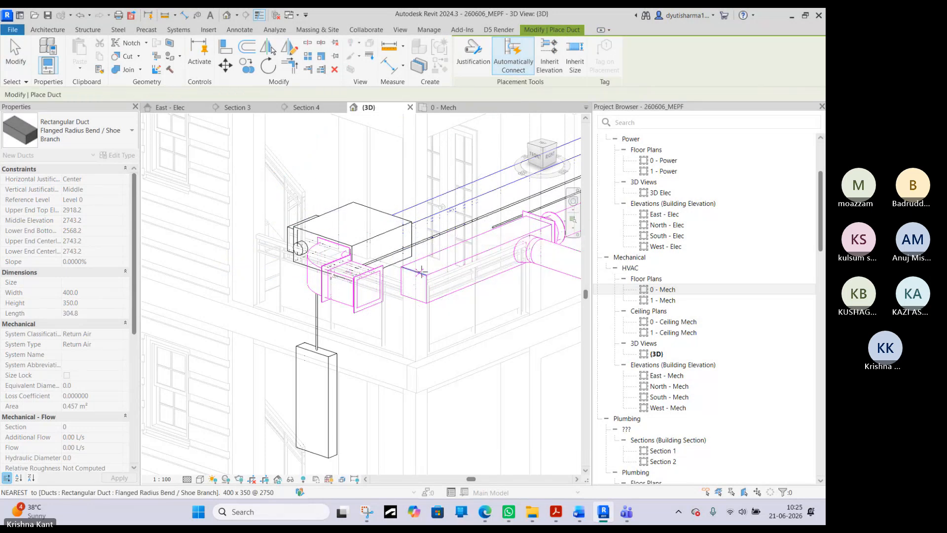
pyautogui.rightClick(424, 271)
pyautogui.click(444, 278)
# - Shift the return main duct away from the VAV unit and try to move the taper closer to the unit
pyautogui.click(417, 286)
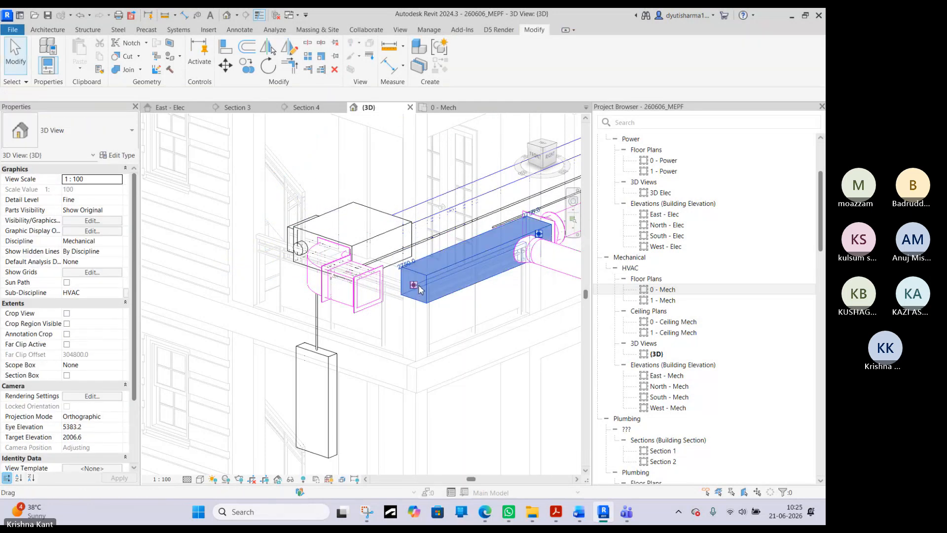
pyautogui.moveTo(415, 286); pyautogui.dragTo(445, 270)
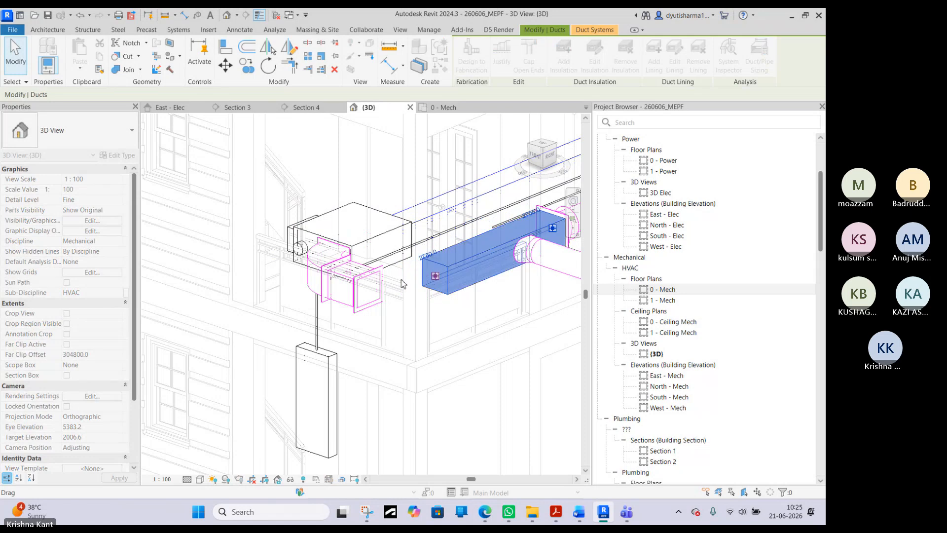
pyautogui.click(366, 288)
pyautogui.moveTo(366, 288); pyautogui.dragTo(355, 285)
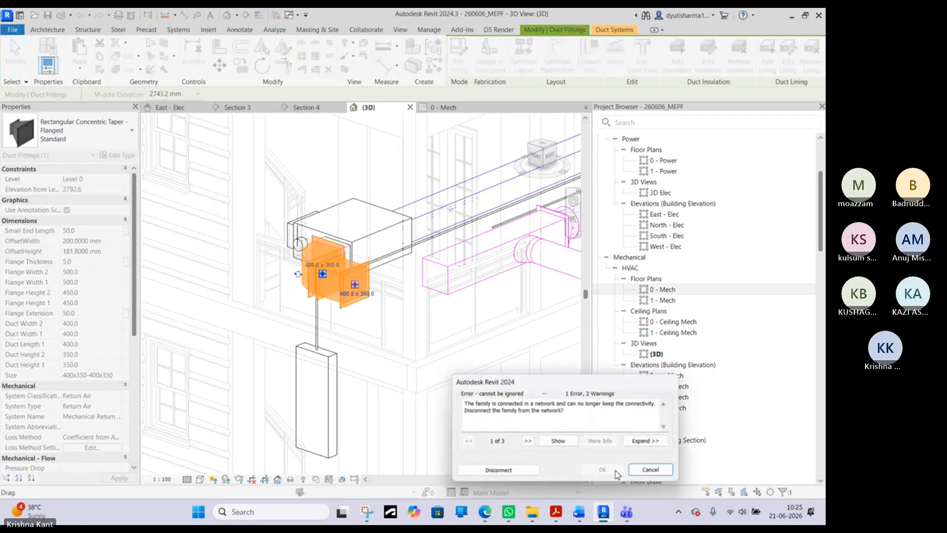
pyautogui.click(650, 470)
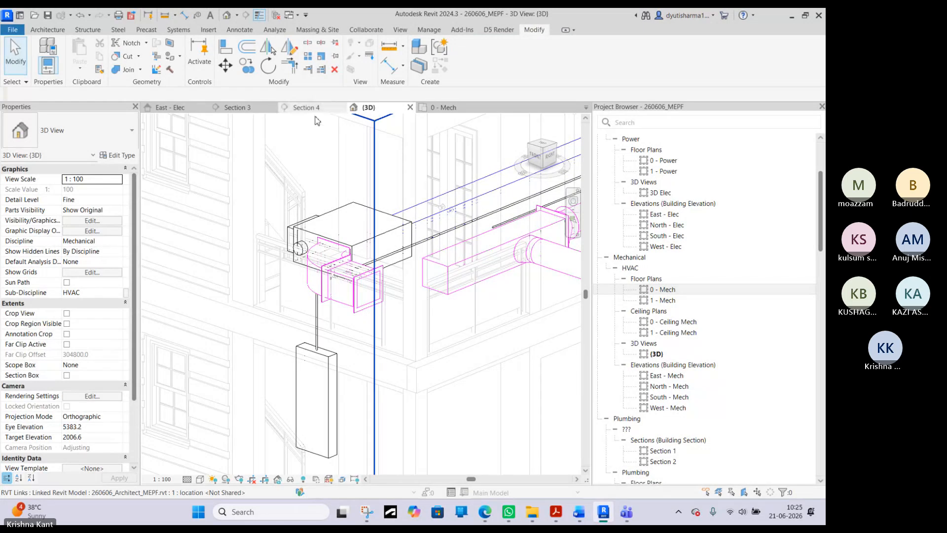
# - Close the East - Elec elevation view and return to the 0 - Mech floor plan
pyautogui.click(168, 108)
pyautogui.scroll(-3, 357, 293)
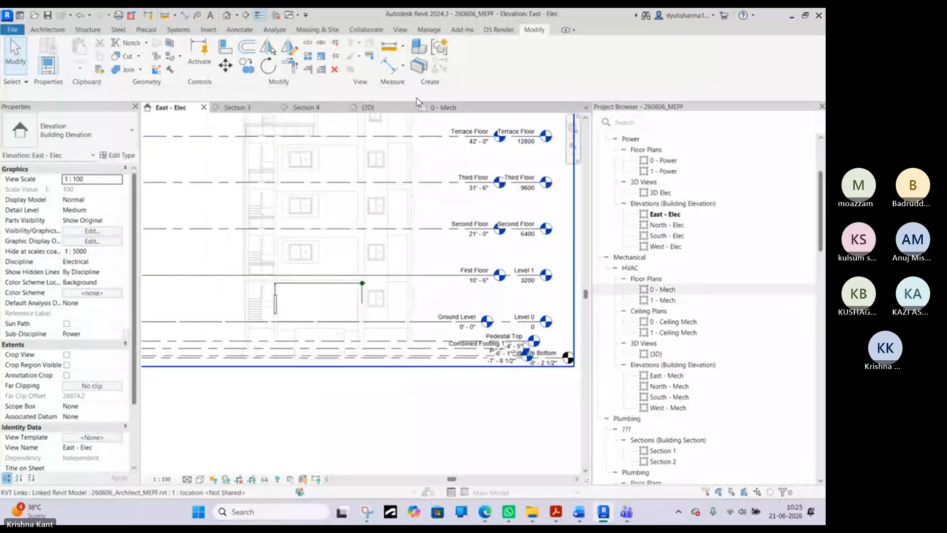
pyautogui.click(203, 107)
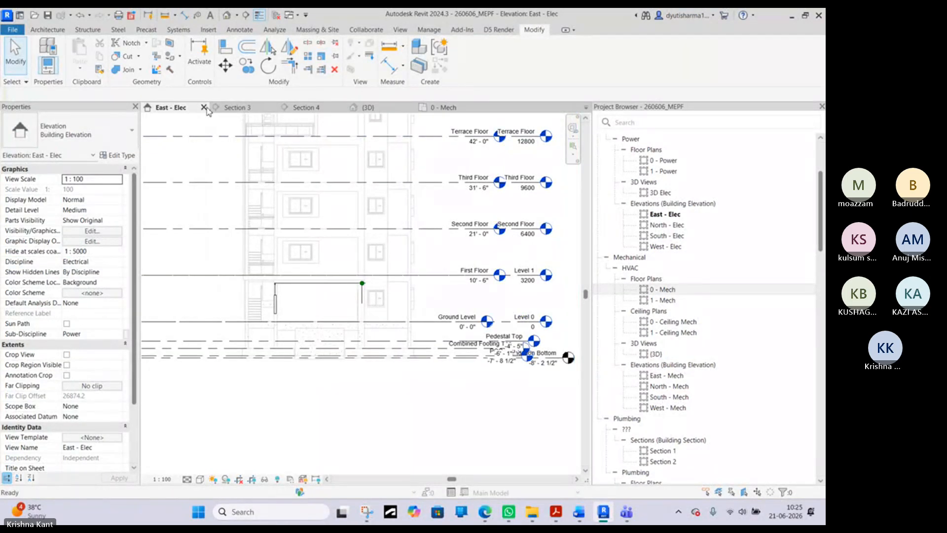
pyautogui.click(377, 107)
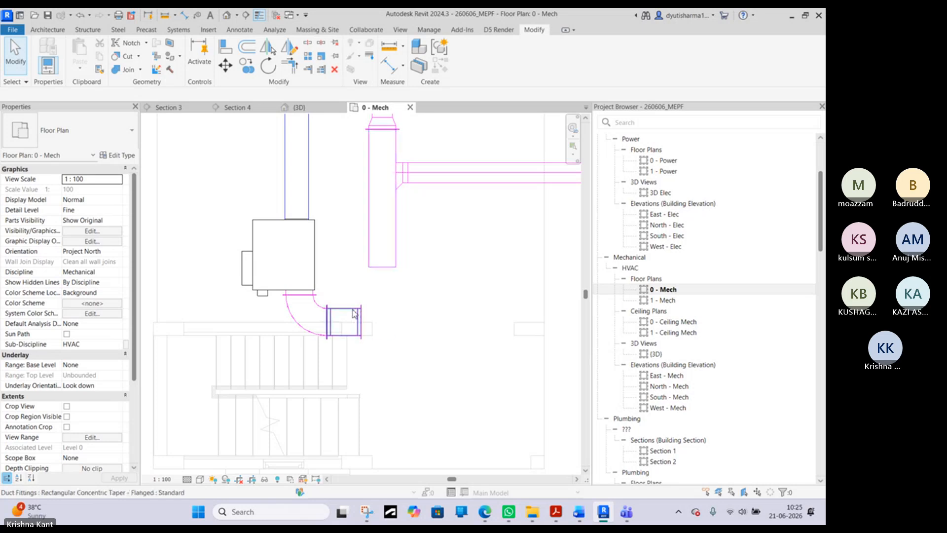
# - Delete the rectangular concentric taper attached to the bend below the VAV unit
pyautogui.click(348, 323)
pyautogui.moveTo(348, 322); pyautogui.dragTo(352, 324)
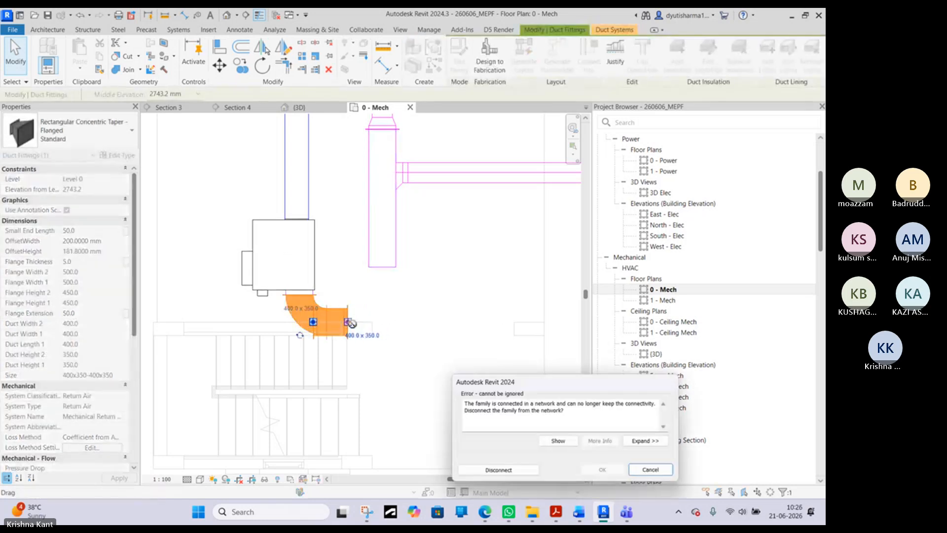
pyautogui.click(637, 473)
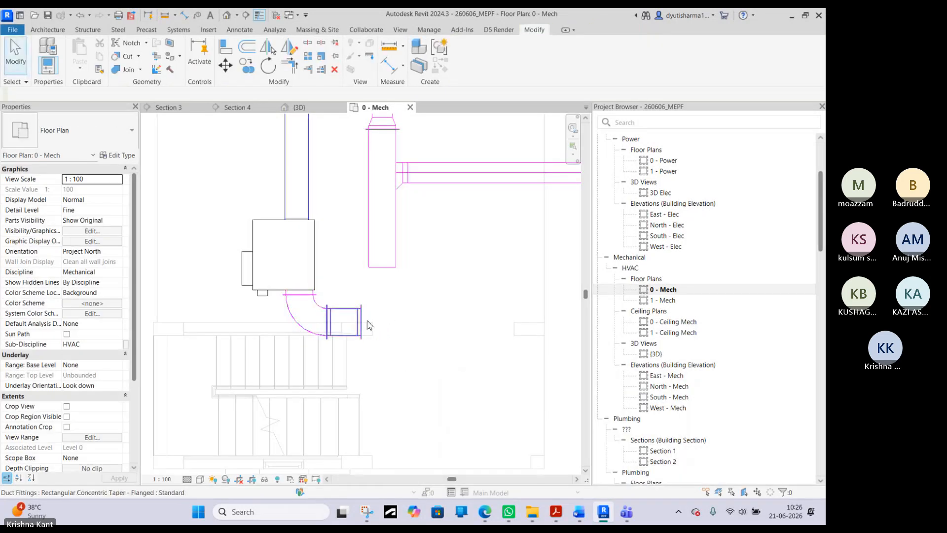
pyautogui.press('Delete')
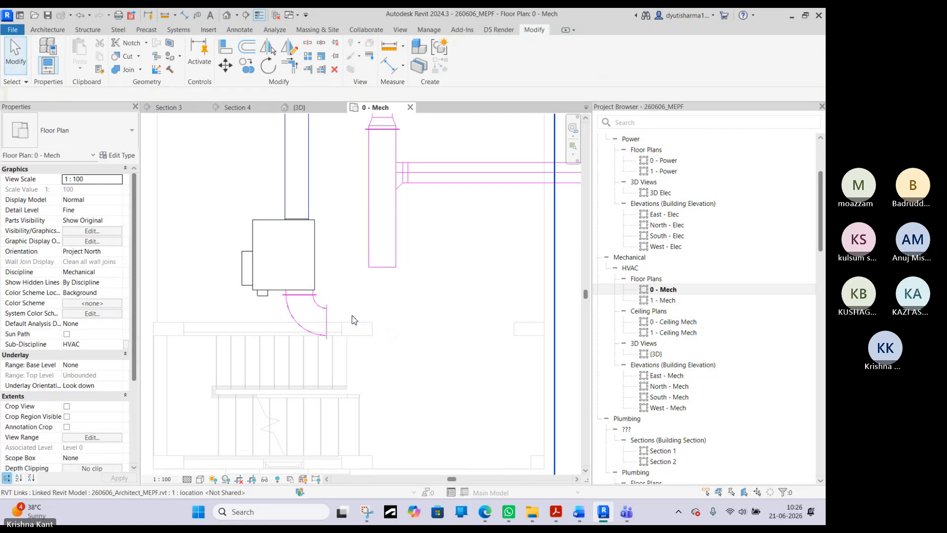
# - Draw a horizontal 400 x 350 mm duct at 2743.2 mm from the VAV bend's open end, ending about 1700 mm from the unit's outlet centreline
pyautogui.click(320, 325)
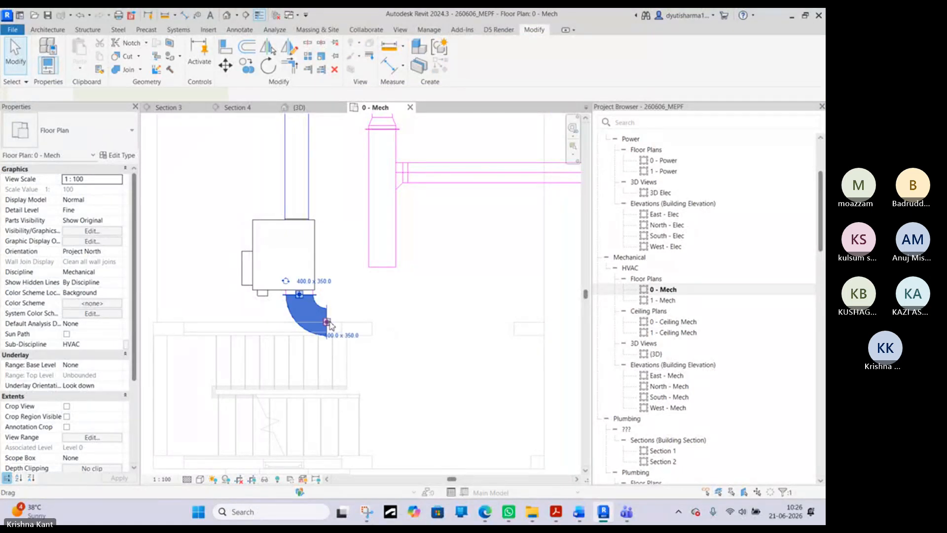
pyautogui.rightClick(327, 323)
pyautogui.click(365, 59)
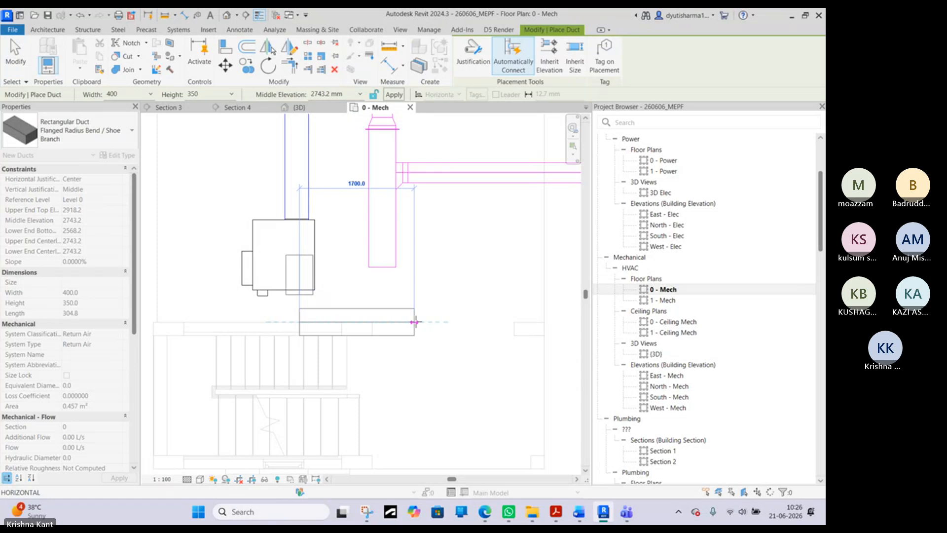
pyautogui.click(414, 322)
pyautogui.rightClick(415, 323)
pyautogui.click(415, 290)
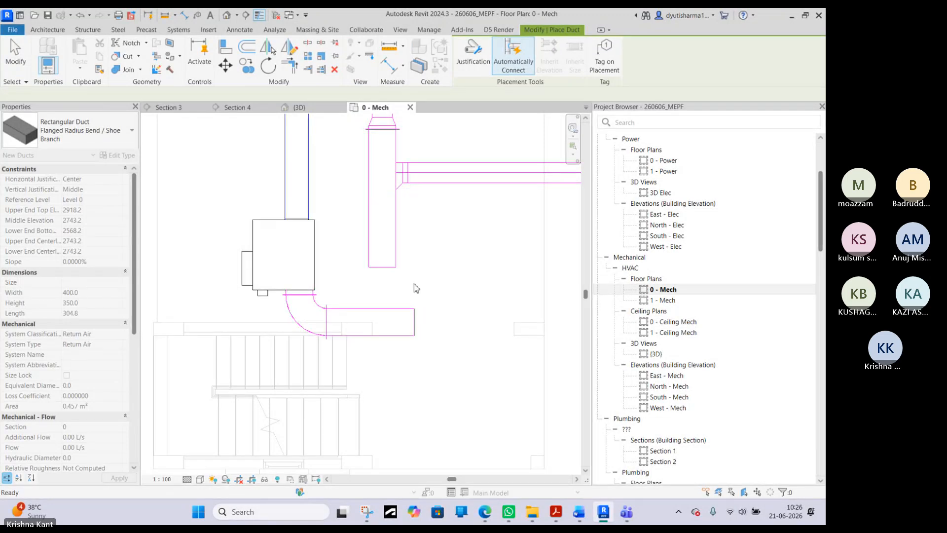
pyautogui.rightClick(416, 285)
pyautogui.click(452, 291)
pyautogui.rightClick(451, 209)
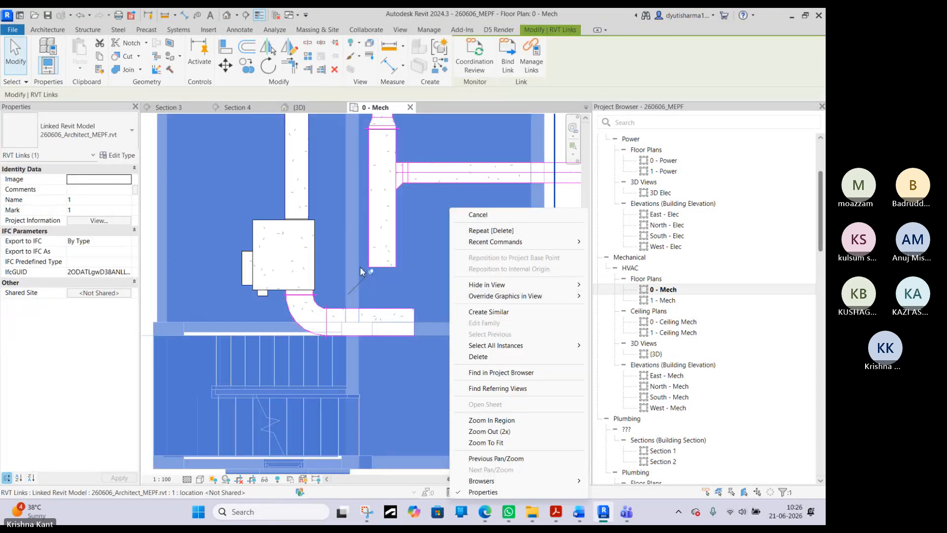
pyautogui.click(476, 215)
# - Try to join the vertical return duct to the new horizontal duct with Trim/Extend to Corner
pyautogui.scroll(-3, 486, 215)
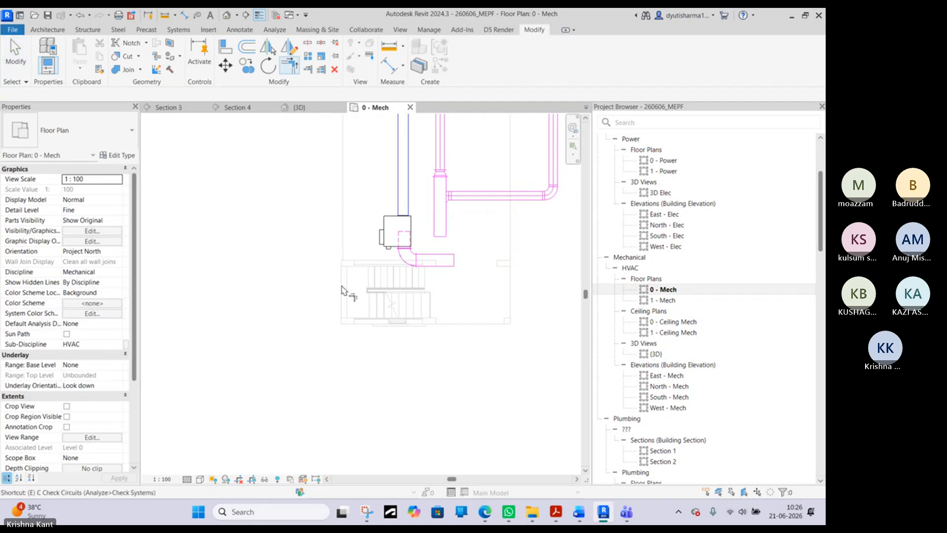
pyautogui.click(440, 217)
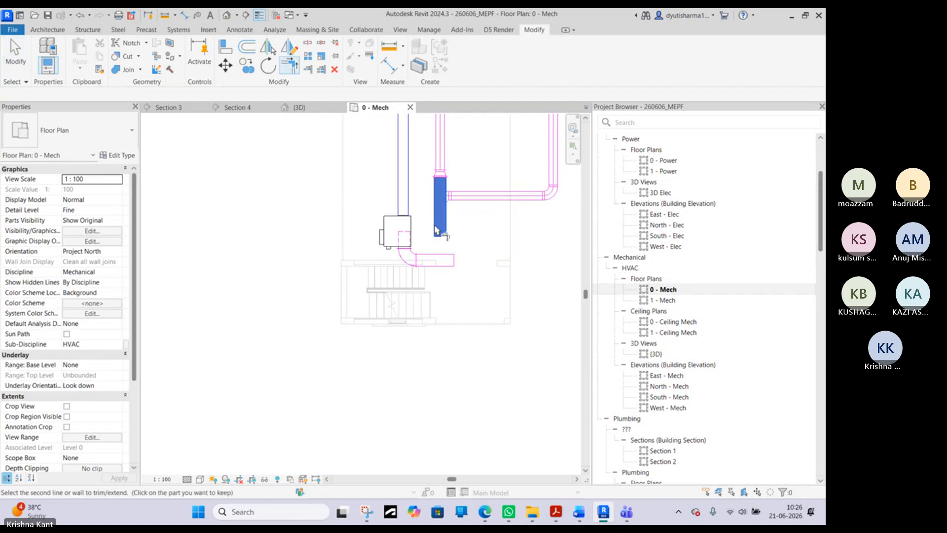
pyautogui.click(423, 261)
pyautogui.click(651, 470)
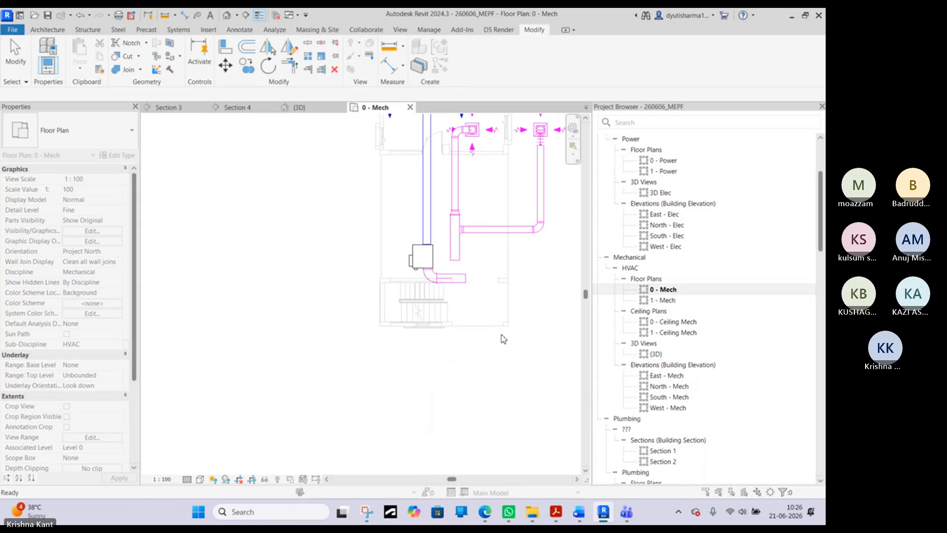
pyautogui.rightClick(534, 292)
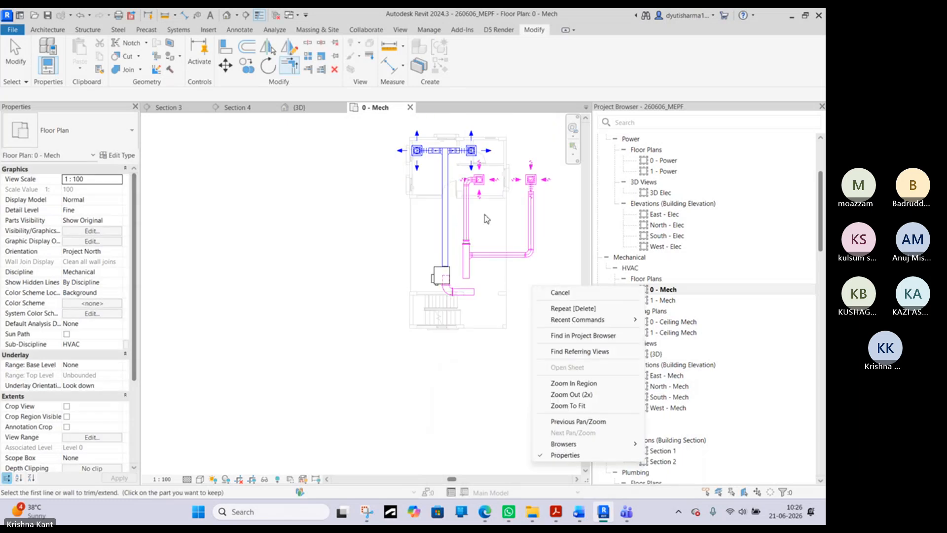
# - Move the return diffuser inside the building to the right, away from the round bend at the top of the vertical return duct
pyautogui.click(560, 292)
pyautogui.scroll(3, 486, 183)
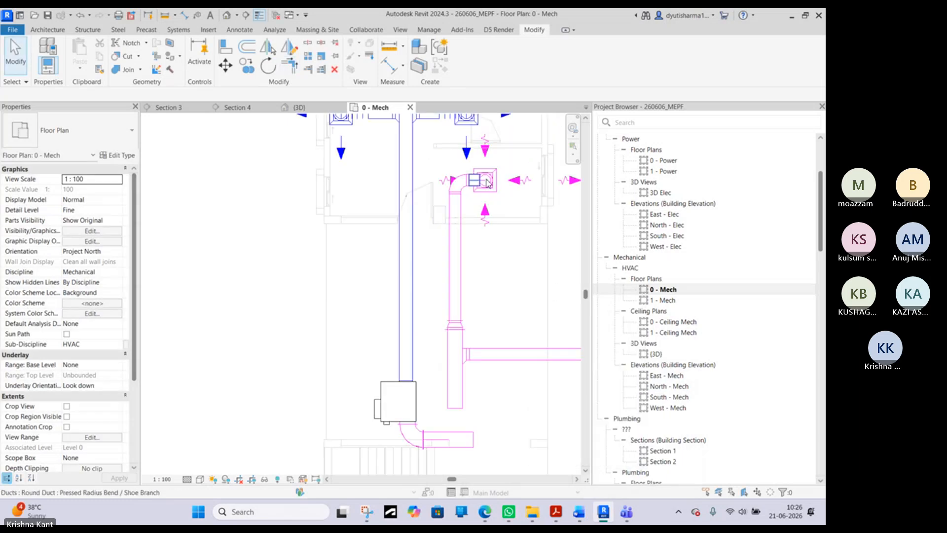
pyautogui.click(496, 173)
pyautogui.scroll(2, 495, 171)
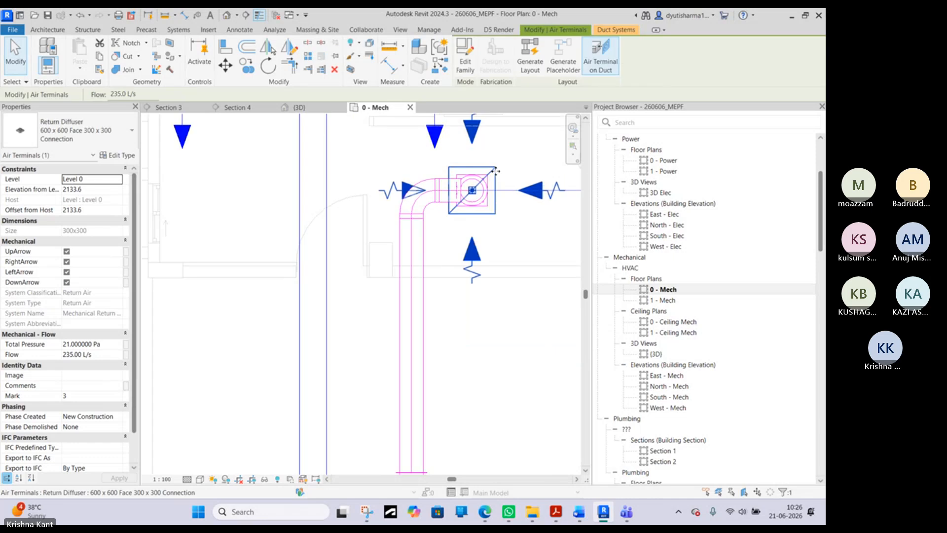
pyautogui.moveTo(495, 171); pyautogui.dragTo(560, 173)
pyautogui.scroll(-3, 502, 172)
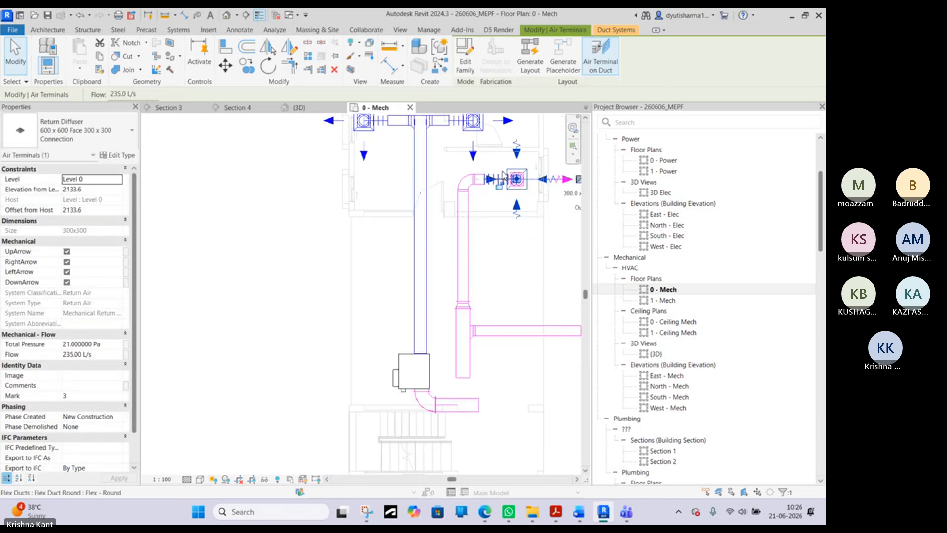
pyautogui.scroll(-1, 502, 172)
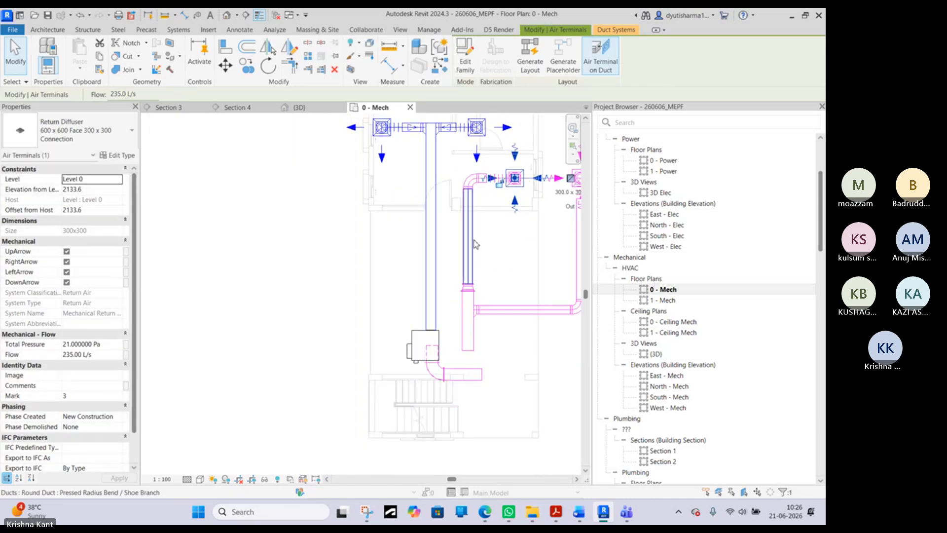
# - Nudge the vertical round return duct three increments to the right
pyautogui.click(474, 244)
pyautogui.press('Right')
pyautogui.press('Right')
pyautogui.press('Right')
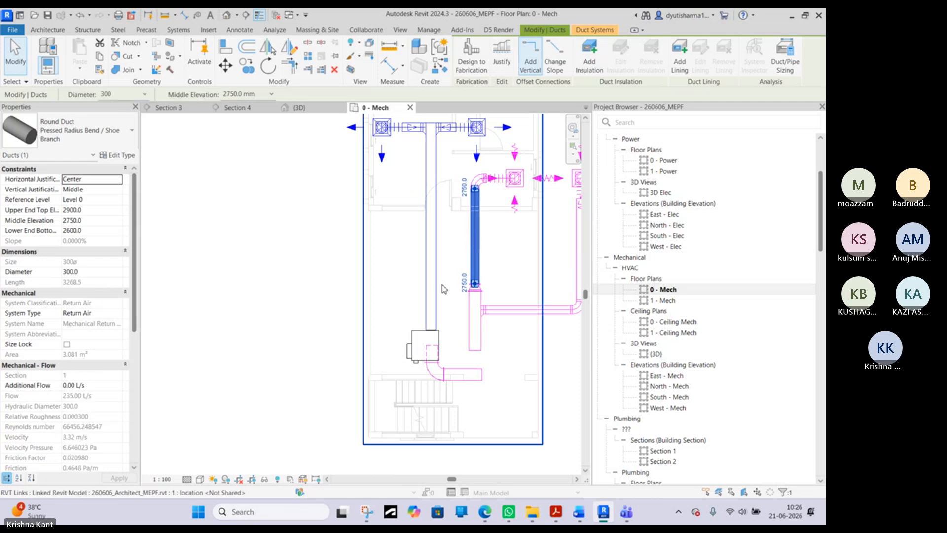
# - Try to join the vertical rectangular return duct to the horizontal duct below the VAV unit with Trim/Extend to Corner
pyautogui.click(230, 319)
pyautogui.press('t')
pyautogui.press('r')
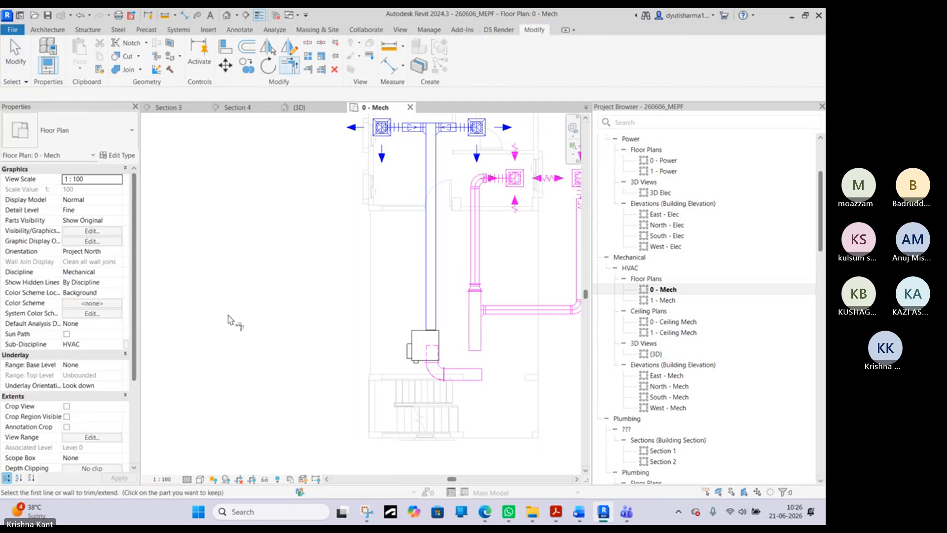
pyautogui.click(473, 322)
pyautogui.click(462, 374)
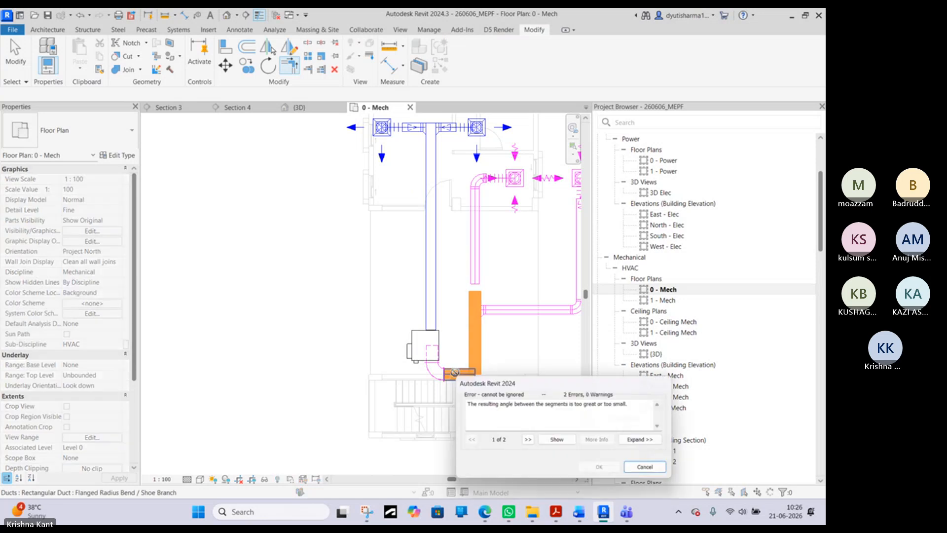
pyautogui.click(632, 469)
pyautogui.scroll(-3, 481, 366)
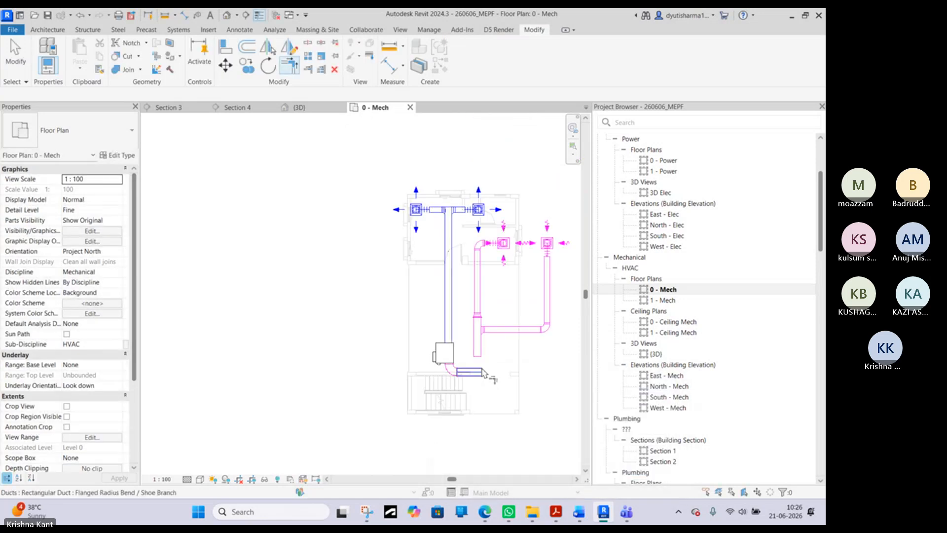
pyautogui.rightClick(319, 307)
pyautogui.click(344, 310)
# - Shorten the horizontal duct at the VAV bend to about 495 mm by pulling in its open end
pyautogui.scroll(5, 481, 373)
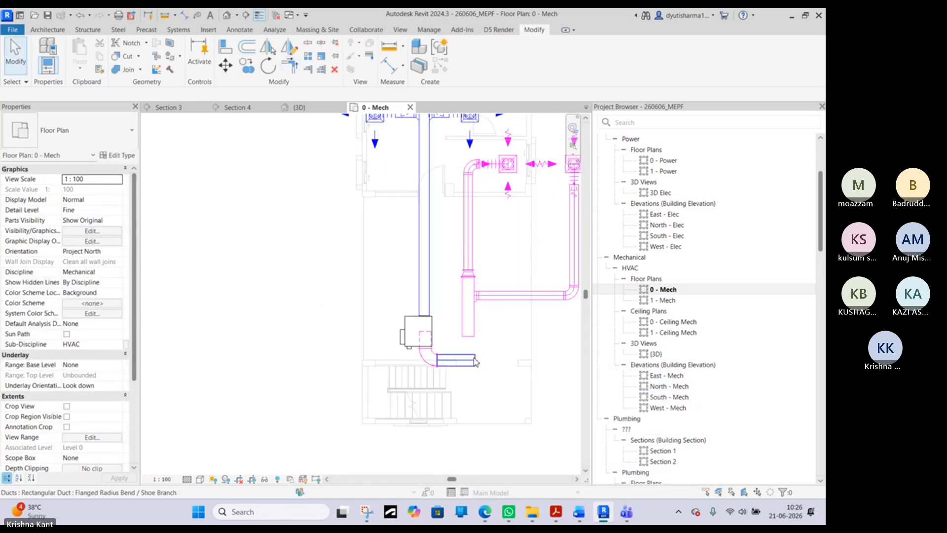
pyautogui.click(420, 364)
pyautogui.moveTo(423, 365); pyautogui.dragTo(431, 361)
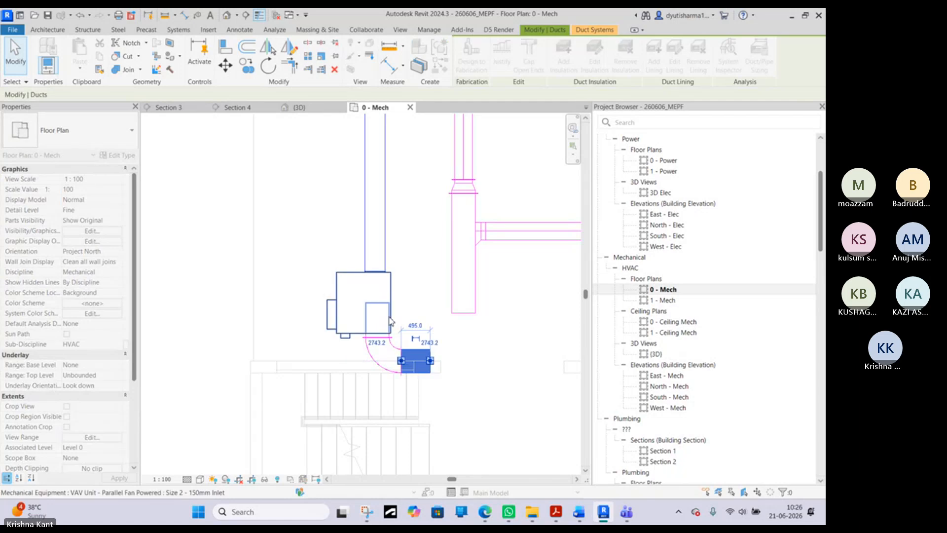
pyautogui.scroll(-2, 393, 320)
pyautogui.press('Escape')
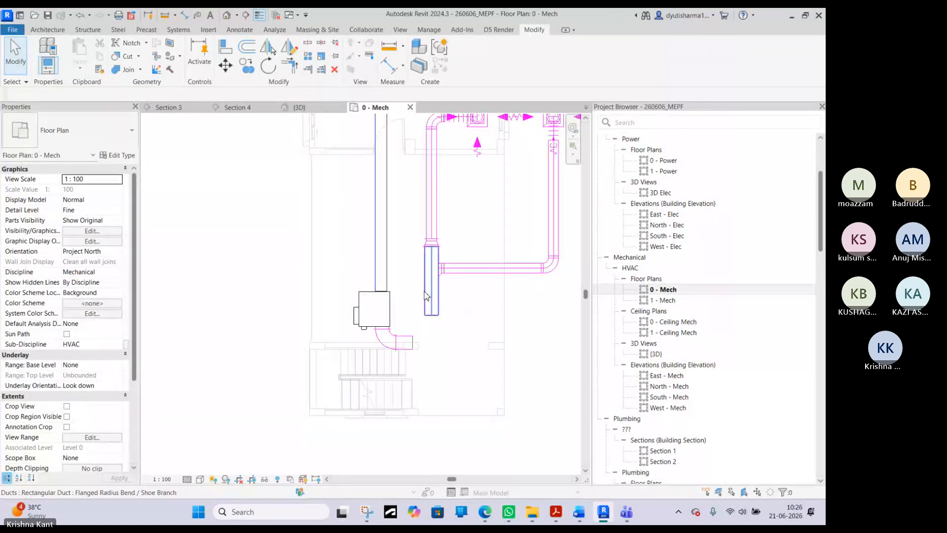
# - Try to move the vertical rectangular return duct to the right on its own
pyautogui.scroll(2, 433, 285)
pyautogui.moveTo(436, 285); pyautogui.dragTo(467, 285)
pyautogui.scroll(-2, 468, 285)
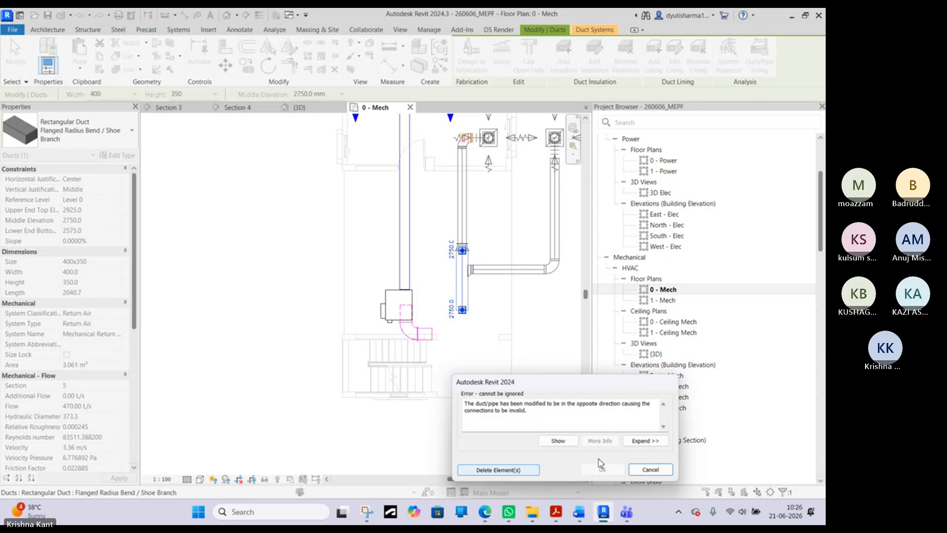
pyautogui.click(665, 469)
pyautogui.moveTo(518, 300); pyautogui.dragTo(443, 442, button='middle')
pyautogui.scroll(-2, 443, 442)
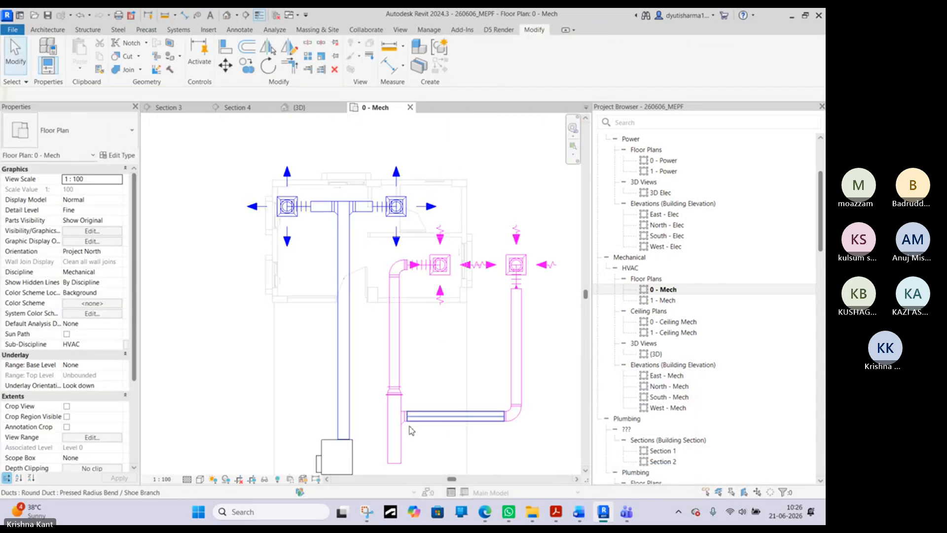
# - Select the vertical rectangular duct together with the upper round bend, its adjoining pieces, flex duct and return diffuser, and nudge them right
pyautogui.click(405, 437)
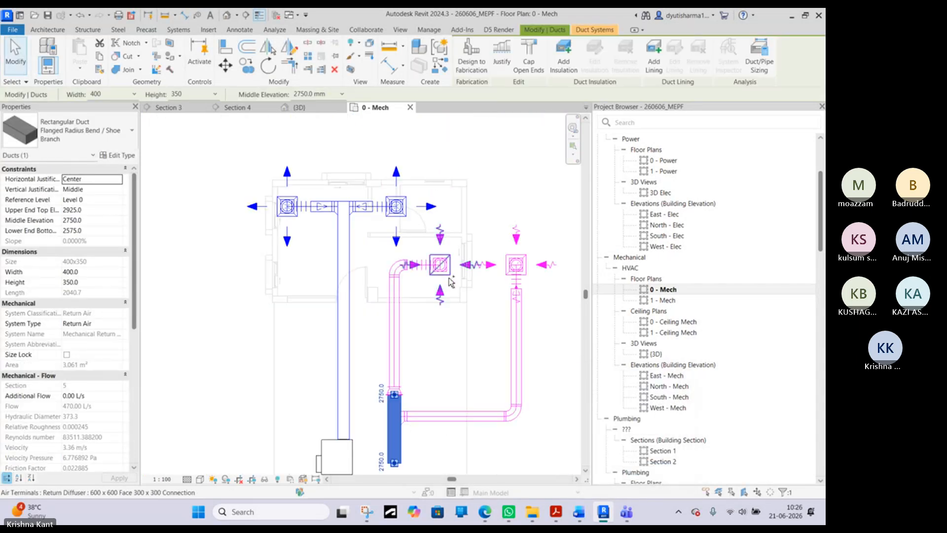
pyautogui.keyDown('ctrl'); pyautogui.click(428, 264); pyautogui.keyUp('ctrl')
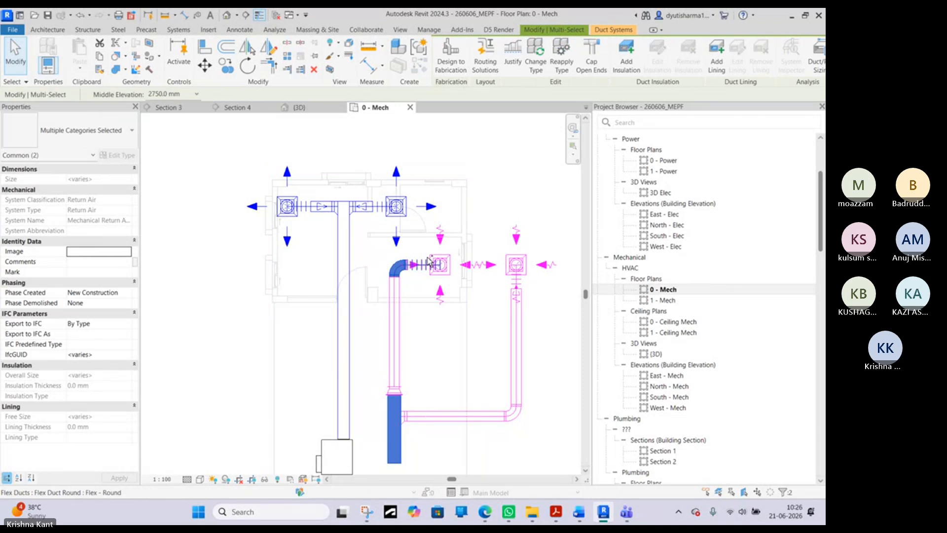
pyautogui.keyDown('ctrl'); pyautogui.click(443, 264); pyautogui.keyUp('ctrl')
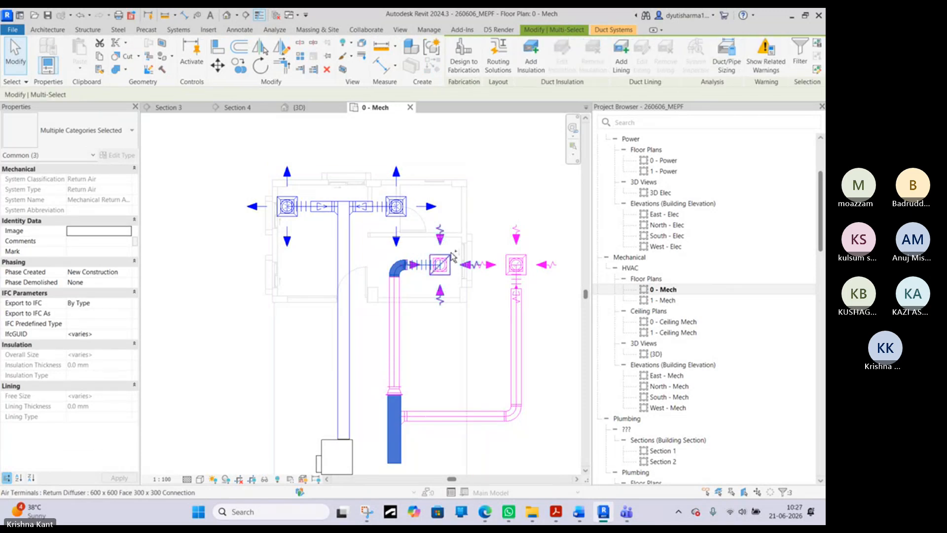
pyautogui.scroll(4, 453, 255)
pyautogui.keyDown('ctrl'); pyautogui.click(447, 263); pyautogui.keyUp('ctrl')
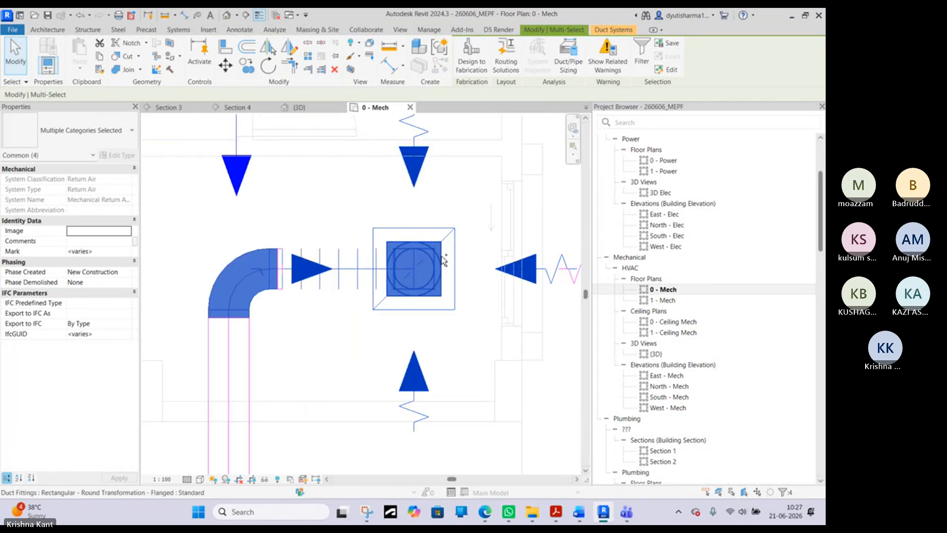
pyautogui.scroll(4, 283, 250)
pyautogui.keyDown('ctrl'); pyautogui.click(285, 251); pyautogui.keyUp('ctrl')
pyautogui.scroll(-6, 303, 256)
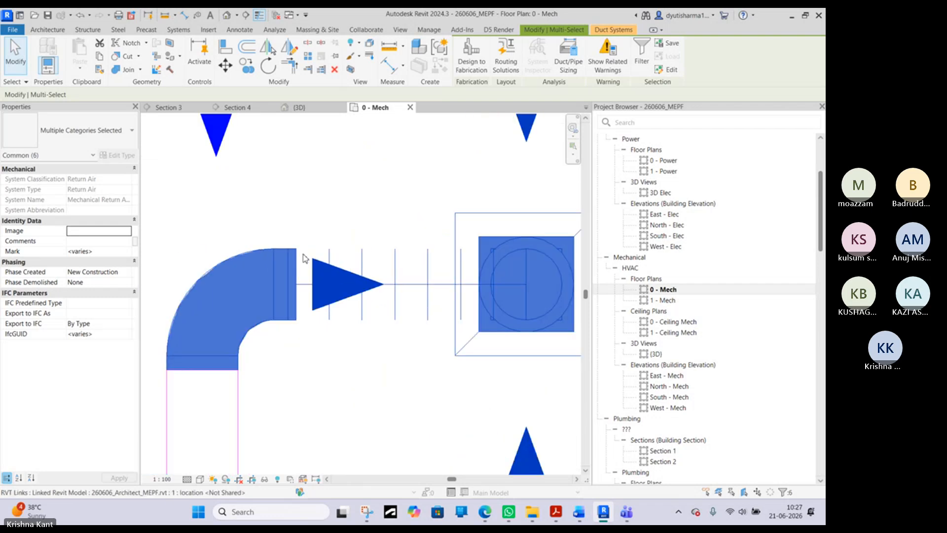
pyautogui.scroll(-4, 305, 255)
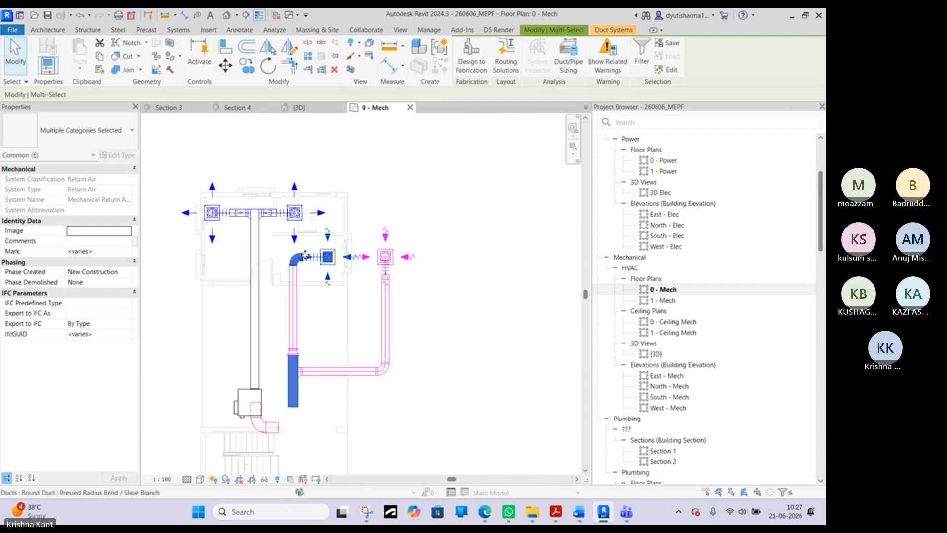
pyautogui.press('Right')
pyautogui.press('Right')
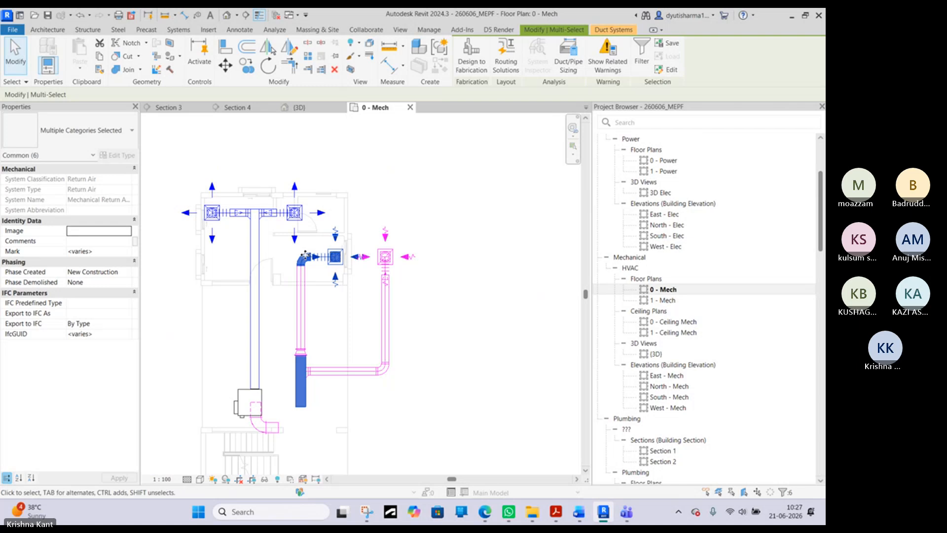
# - Try Trim/Extend to Corner between the shifted vertical rectangular duct and the shortened horizontal duct at the VAV bend
pyautogui.click(400, 374)
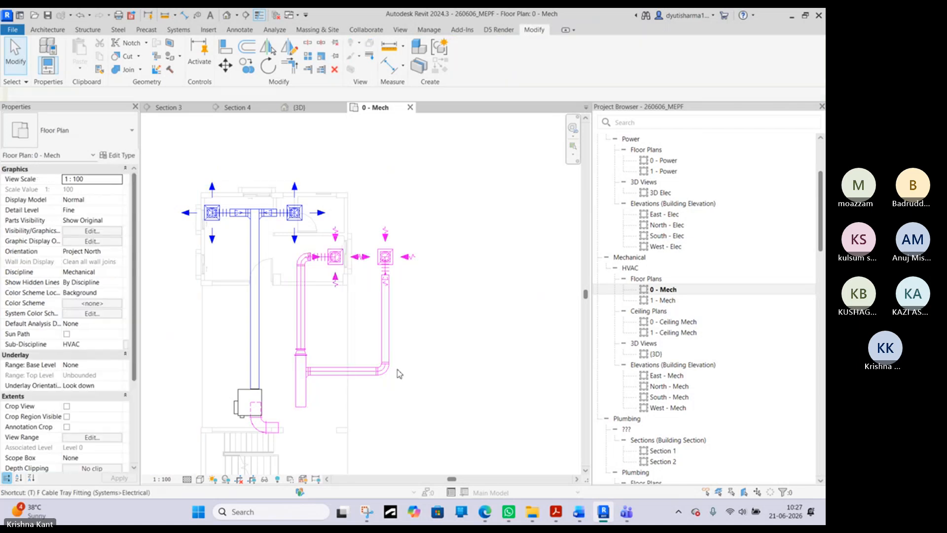
pyautogui.press('r')
pyautogui.click(300, 398)
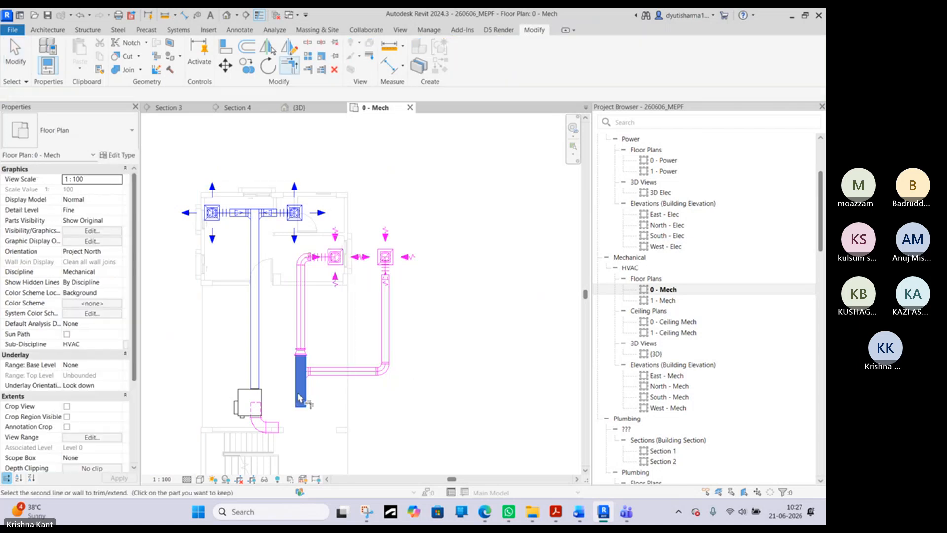
pyautogui.click(276, 424)
pyautogui.click(650, 470)
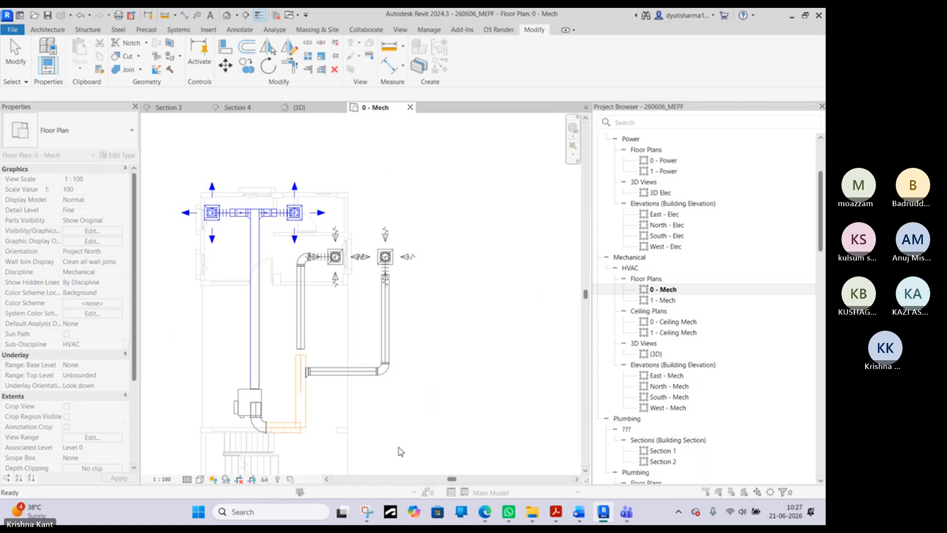
pyautogui.rightClick(285, 404)
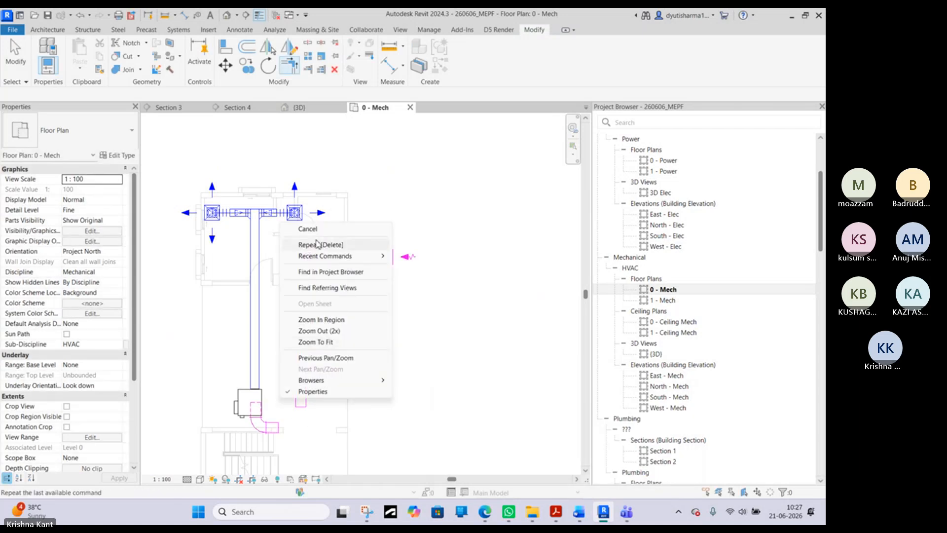
pyautogui.click(306, 241)
# - Shorten the vertical rectangular return duct from its lower open end to about 1540 mm
pyautogui.scroll(2, 300, 384)
pyautogui.scroll(1, 299, 380)
pyautogui.click(301, 424)
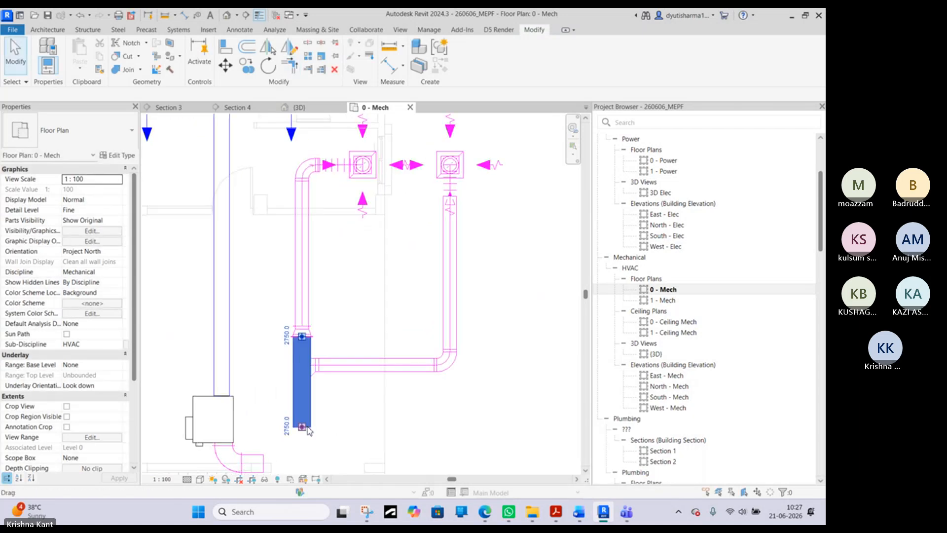
pyautogui.moveTo(302, 427); pyautogui.dragTo(303, 394)
pyautogui.scroll(-2, 303, 387)
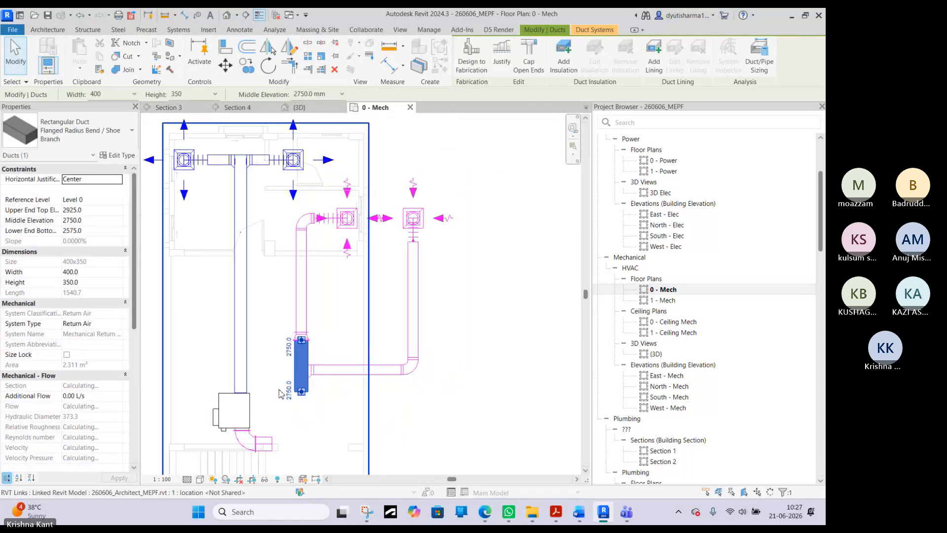
# - Compare the middle elevations of the horizontal duct at the VAV bend and the vertical rectangular return duct
pyautogui.click(273, 447)
pyautogui.scroll(3, 273, 446)
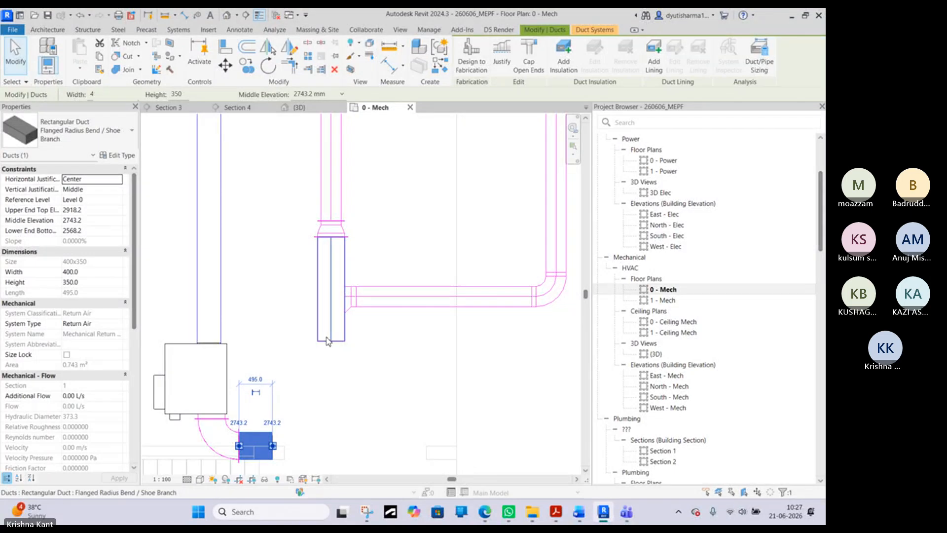
pyautogui.click(330, 339)
pyautogui.scroll(-2, 269, 309)
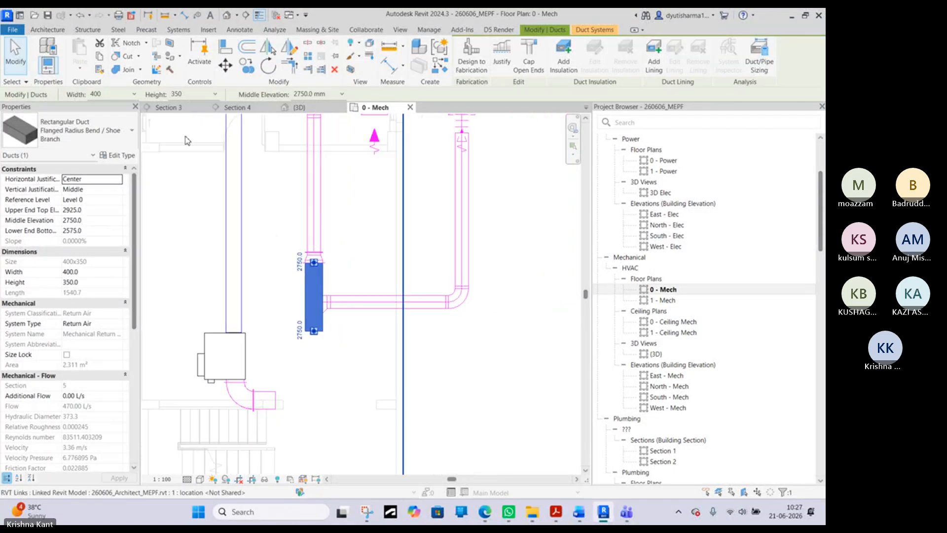
pyautogui.click(493, 368)
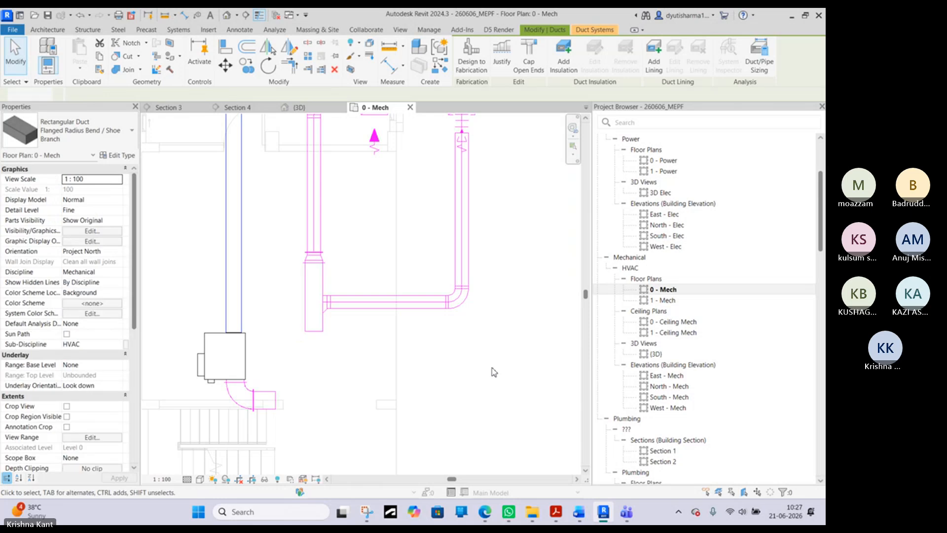
# - Continue the 400 x 350 mm duct at 2743.2 mm to the vertical duct's centreline and turn it toward that duct, ending just short of it
pyautogui.click(275, 401)
pyautogui.rightClick(275, 401)
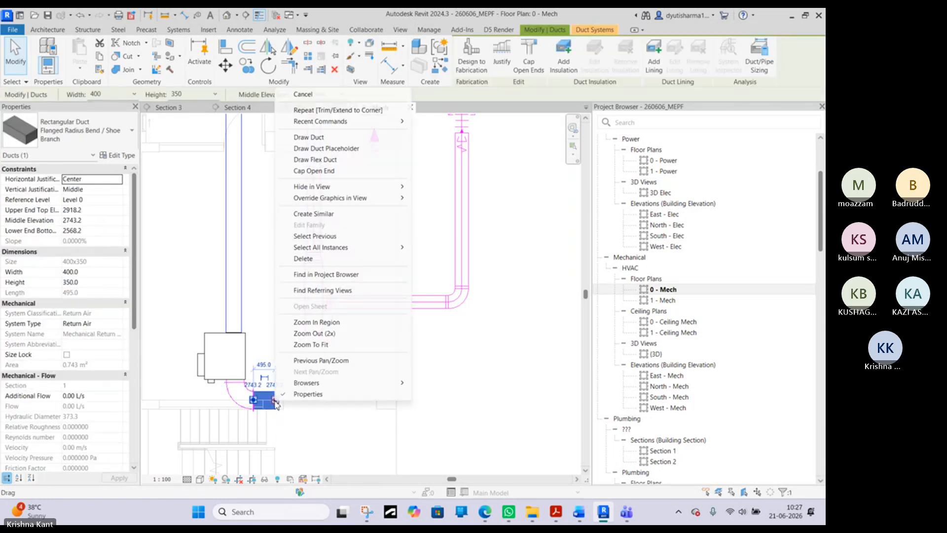
pyautogui.click(309, 136)
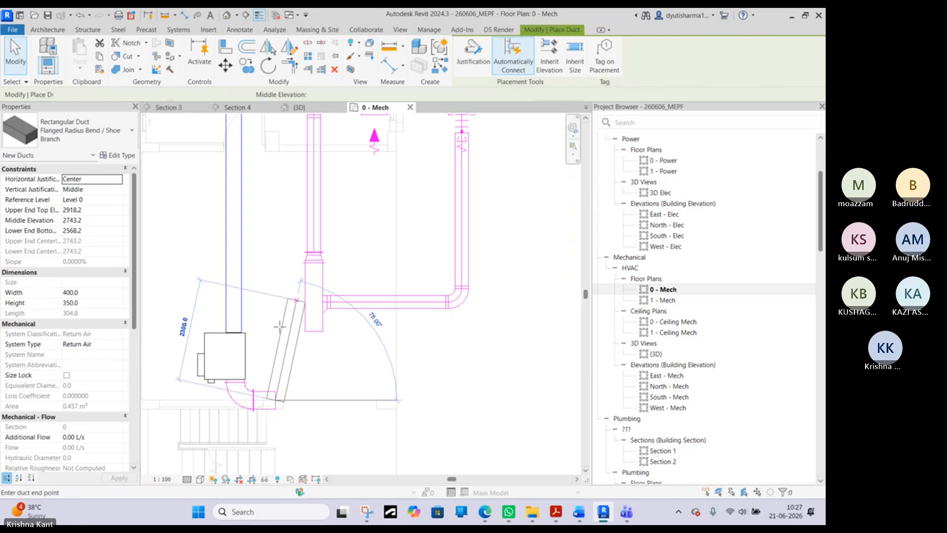
pyautogui.click(314, 399)
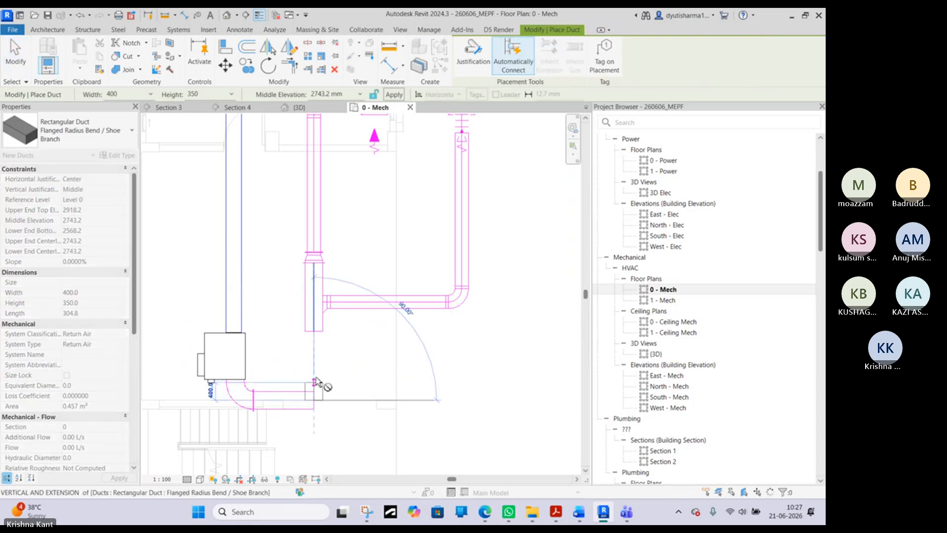
pyautogui.rightClick(315, 352)
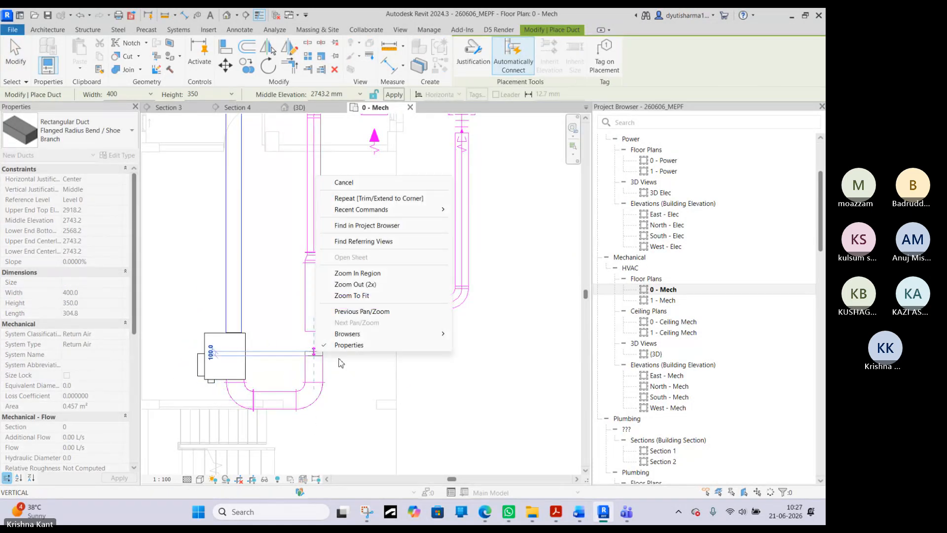
pyautogui.click(344, 183)
pyautogui.rightClick(345, 229)
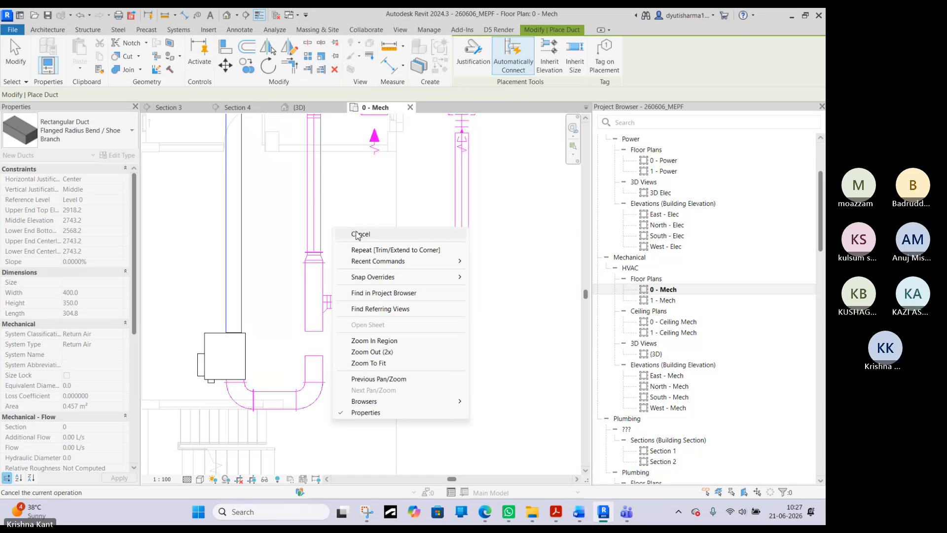
pyautogui.click(356, 236)
# - Try to extend the lower end of the vertical rectangular return duct down to the duct stub at the VAV bend
pyautogui.click(318, 294)
pyautogui.moveTo(313, 332); pyautogui.dragTo(314, 356)
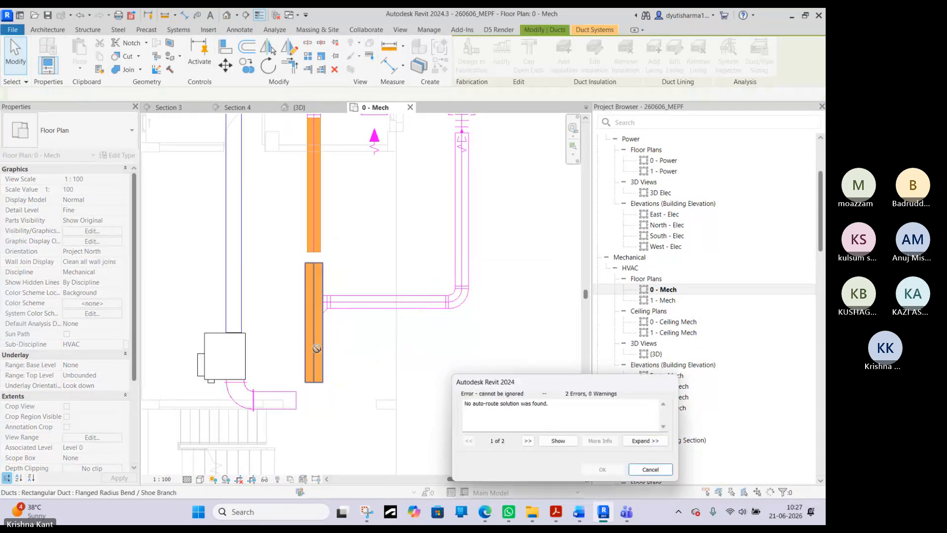
pyautogui.click(650, 469)
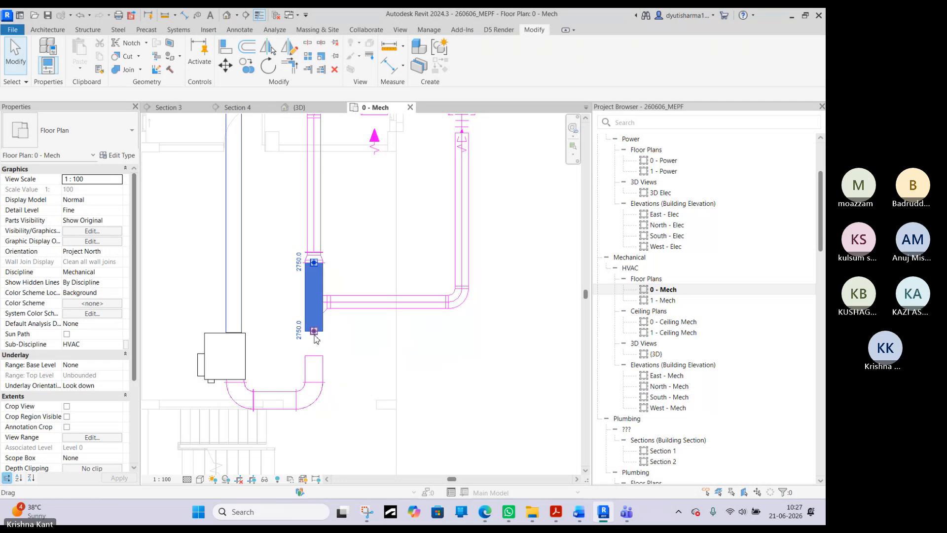
# - Delete the short vertical rectangular return duct and the shoe branch fitting at the open end of the horizontal round duct
pyautogui.click(315, 335)
pyautogui.scroll(1, 317, 349)
pyautogui.press('Delete')
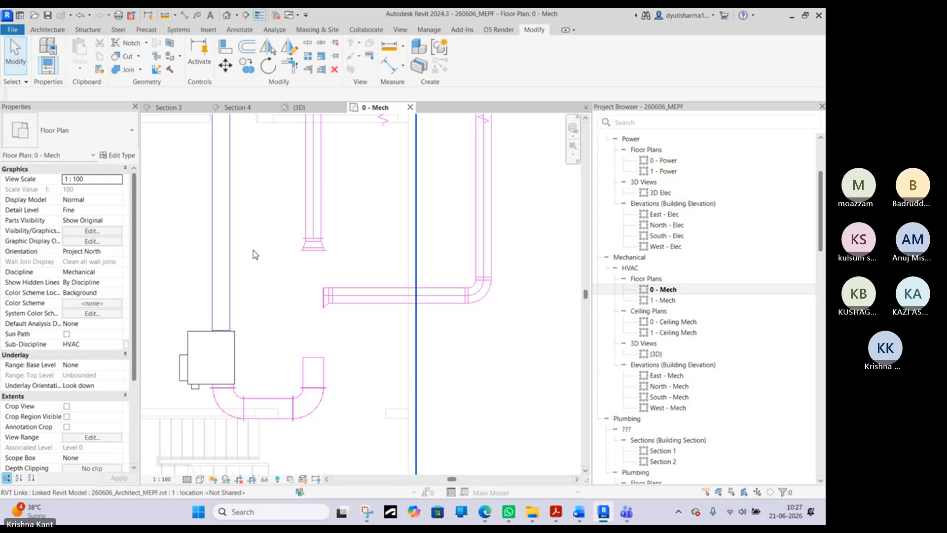
pyautogui.click(307, 269)
pyautogui.click(472, 361)
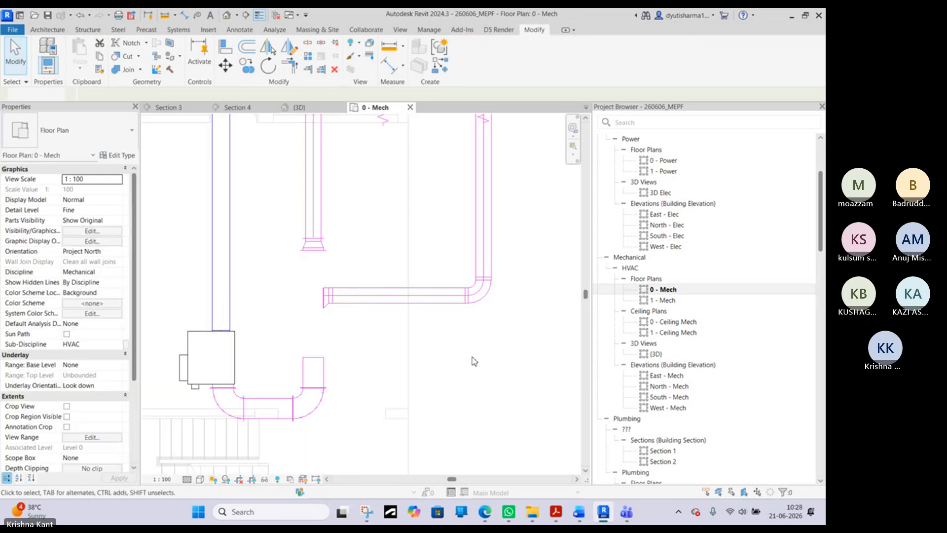
pyautogui.click(326, 298)
pyautogui.press('Delete')
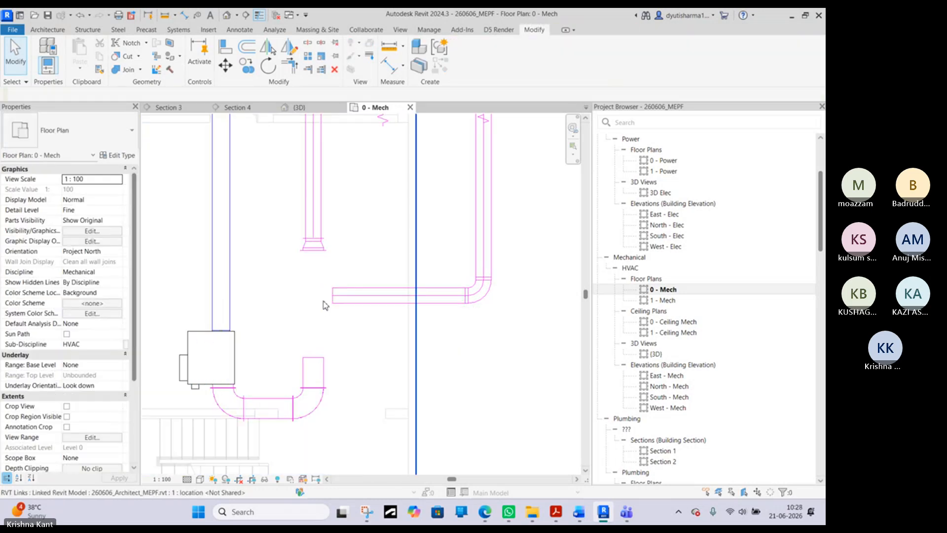
# - Try Trim/Extend to Corner between the horizontal round duct and the vertical rectangular stub at the VAV bend
pyautogui.press('t')
pyautogui.press('r')
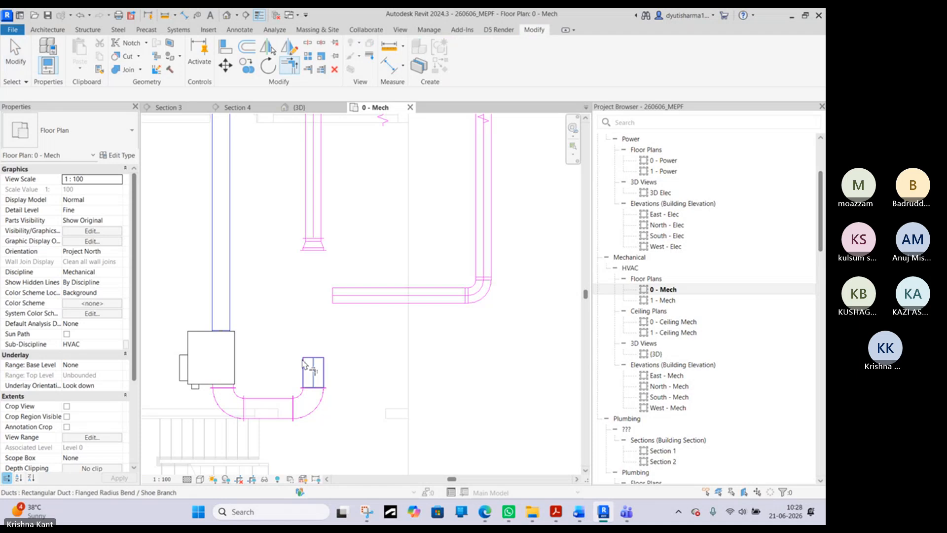
pyautogui.click(373, 295)
pyautogui.click(314, 377)
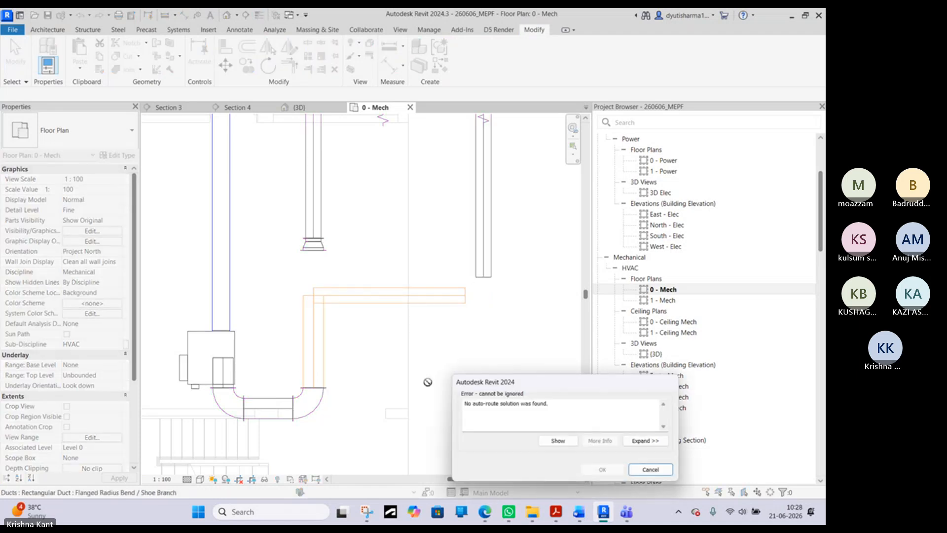
pyautogui.click(651, 469)
pyautogui.scroll(-3, 416, 338)
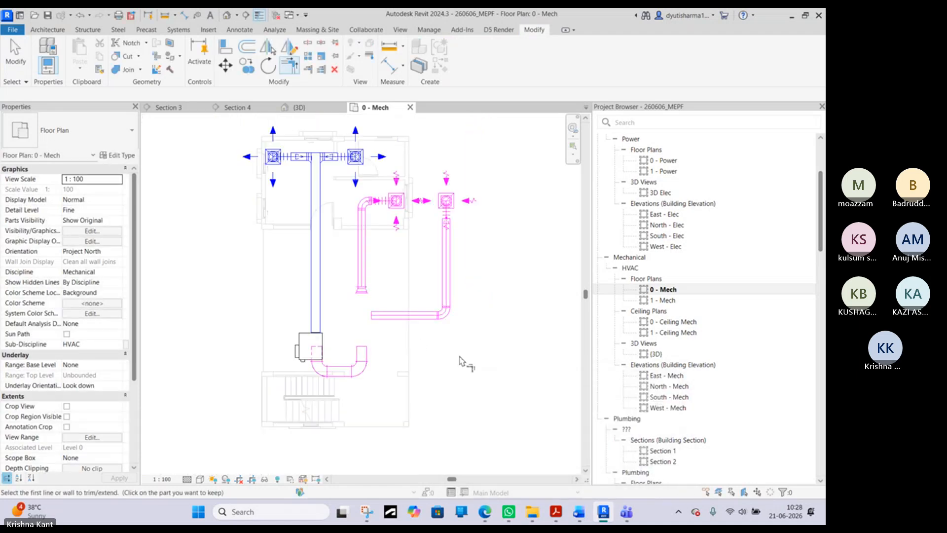
pyautogui.rightClick(446, 341)
pyautogui.click(472, 165)
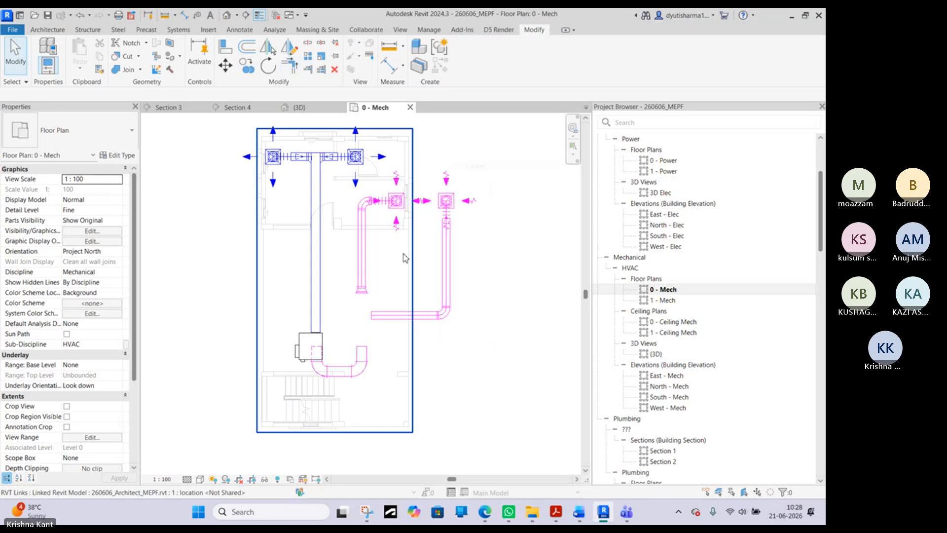
# - Delete the leftover transition fitting at the lower end of the vertical round return duct
pyautogui.scroll(3, 373, 269)
pyautogui.click(356, 319)
pyautogui.press('Delete')
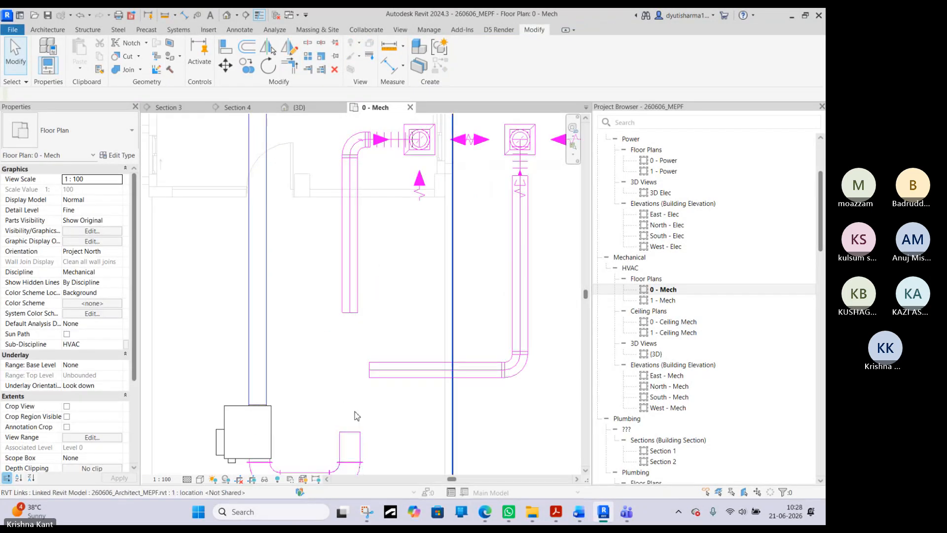
pyautogui.press('a')
pyautogui.press('l')
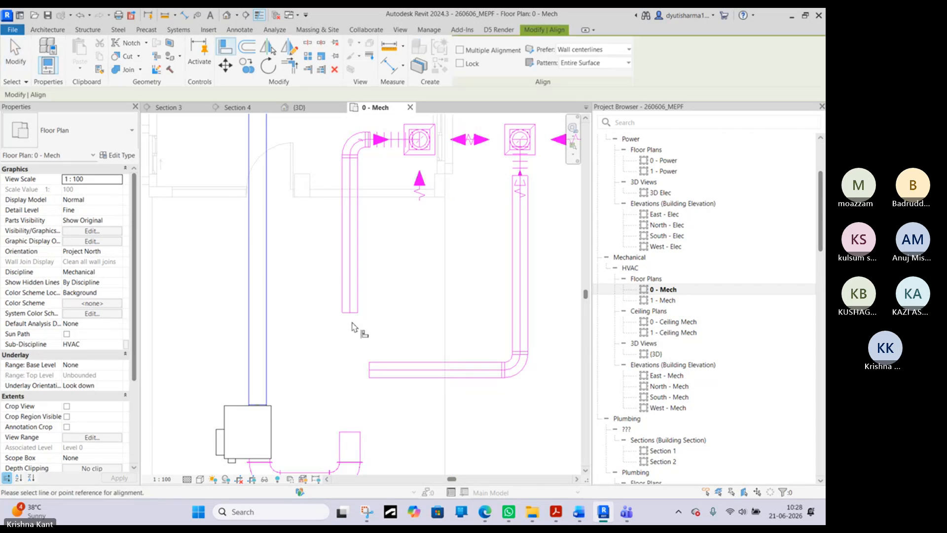
pyautogui.click(350, 292)
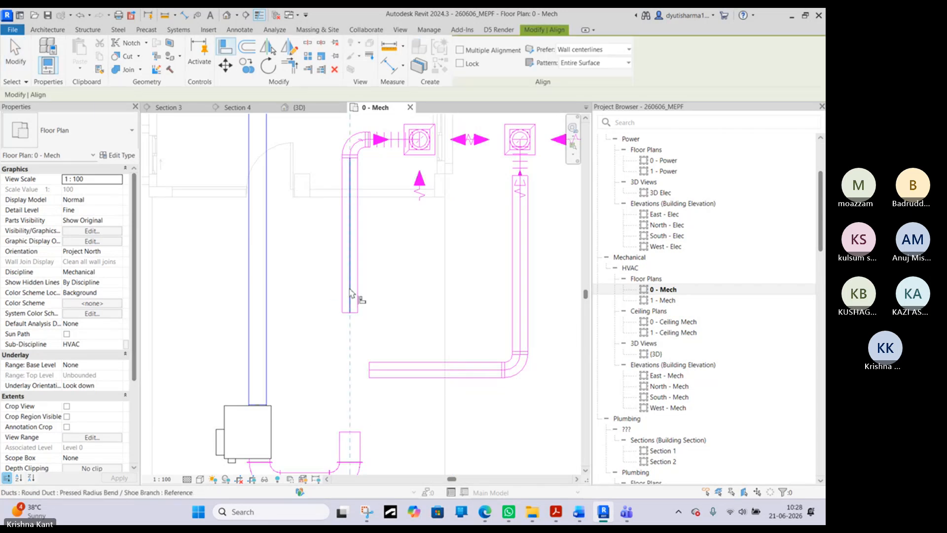
pyautogui.rightClick(383, 291)
pyautogui.click(415, 298)
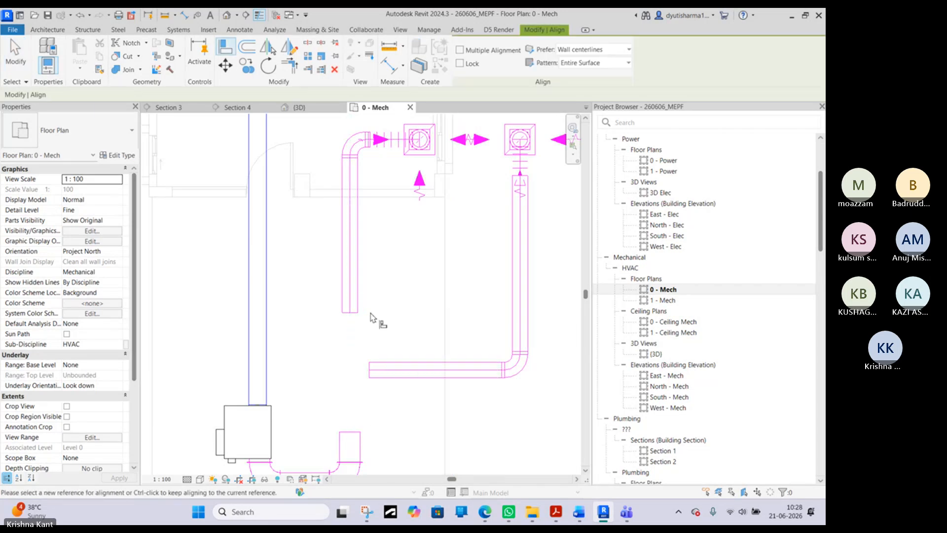
pyautogui.rightClick(399, 306)
pyautogui.click(426, 311)
# - Extend the rectangular duct stub at the VAV bend up to the open end of the vertical round duct so they connect
pyautogui.click(348, 434)
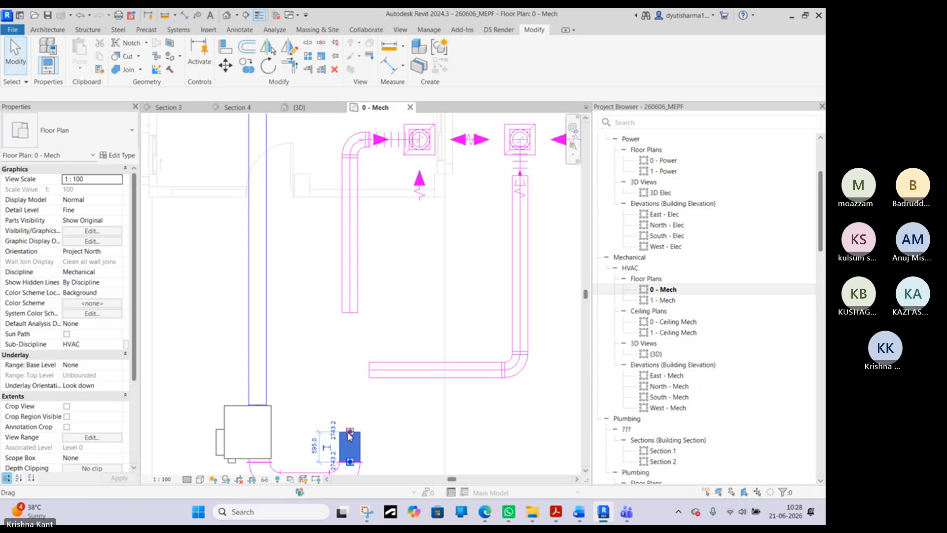
pyautogui.moveTo(353, 362); pyautogui.dragTo(350, 312)
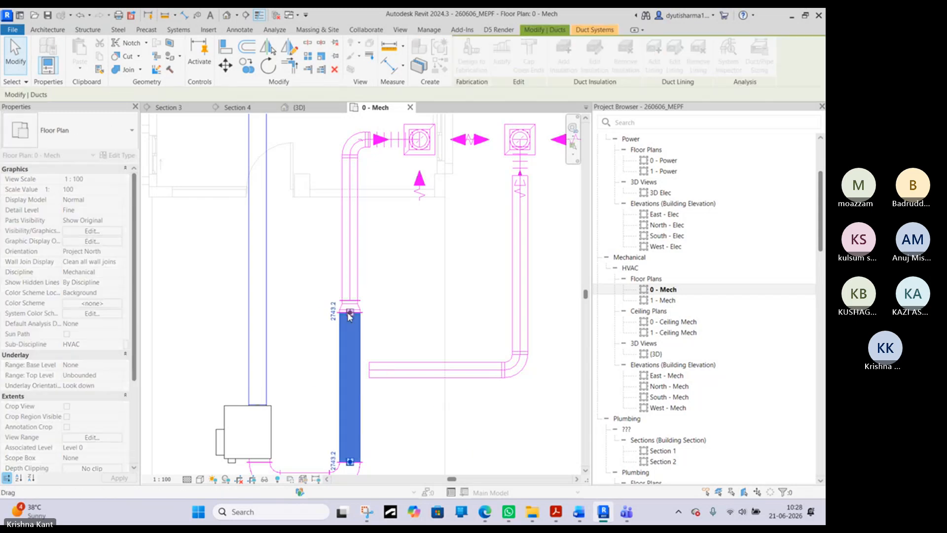
pyautogui.scroll(-4, 426, 403)
pyautogui.click(493, 419)
# - Extend the open end of the 300 mm horizontal round duct to the vertical rectangular duct's centreline to connect it as a branch
pyautogui.click(408, 384)
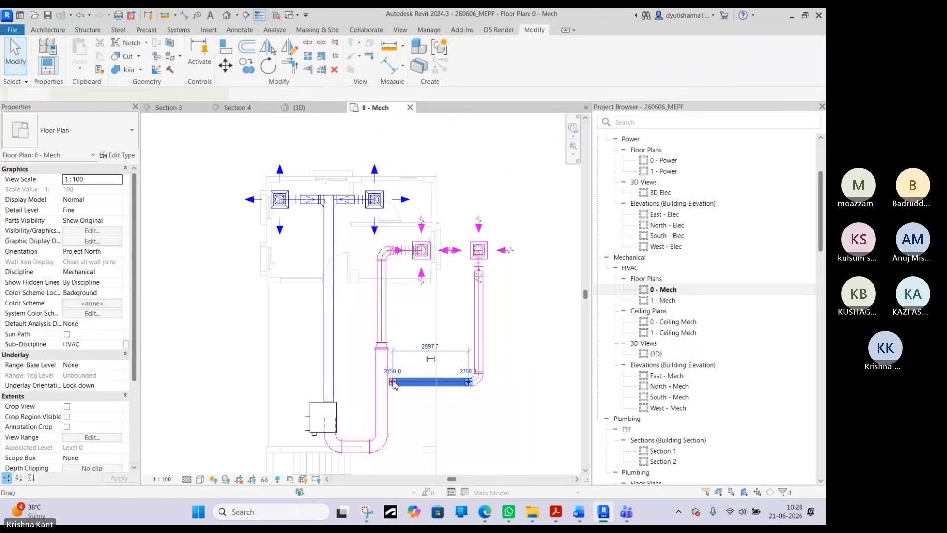
pyautogui.scroll(5, 394, 383)
pyautogui.moveTo(394, 384); pyautogui.dragTo(375, 385)
pyautogui.scroll(-4, 478, 396)
pyautogui.scroll(2, 424, 388)
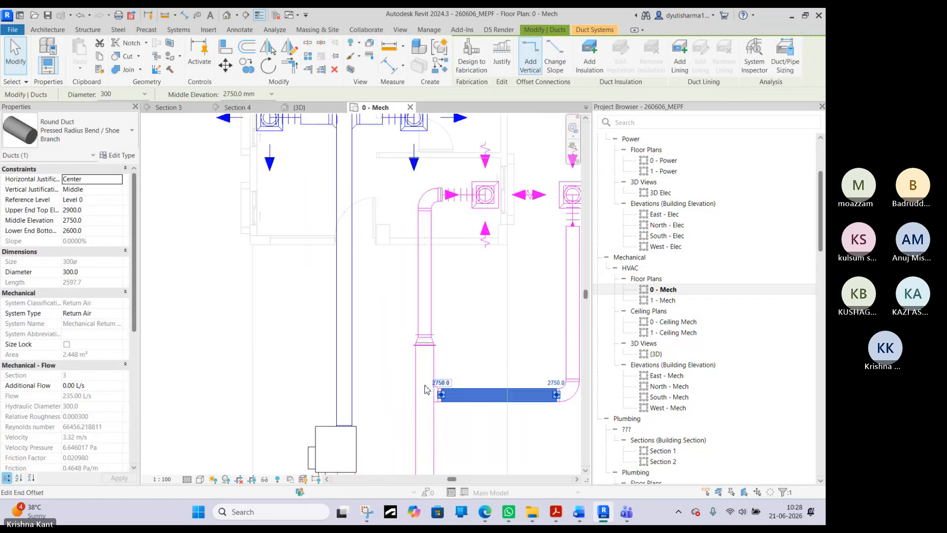
pyautogui.scroll(3, 427, 389)
# - Rotate the round shoe branch fitting where the horizontal round duct meets the vertical rectangular duct
pyautogui.click(444, 395)
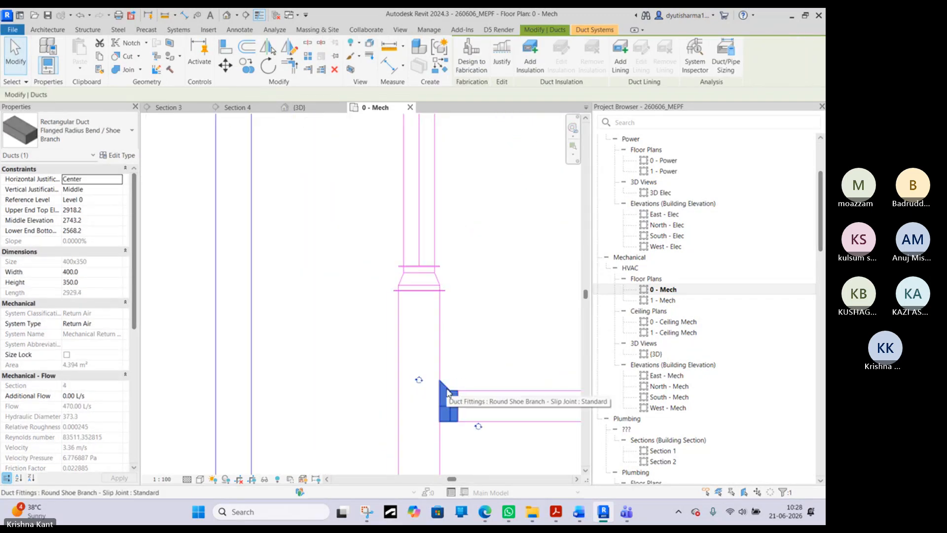
pyautogui.click(448, 392)
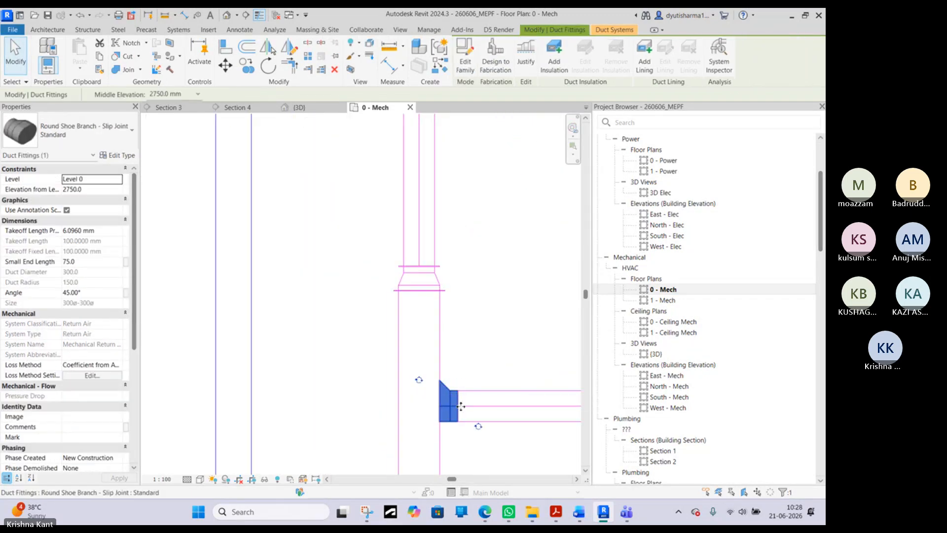
pyautogui.click(478, 428)
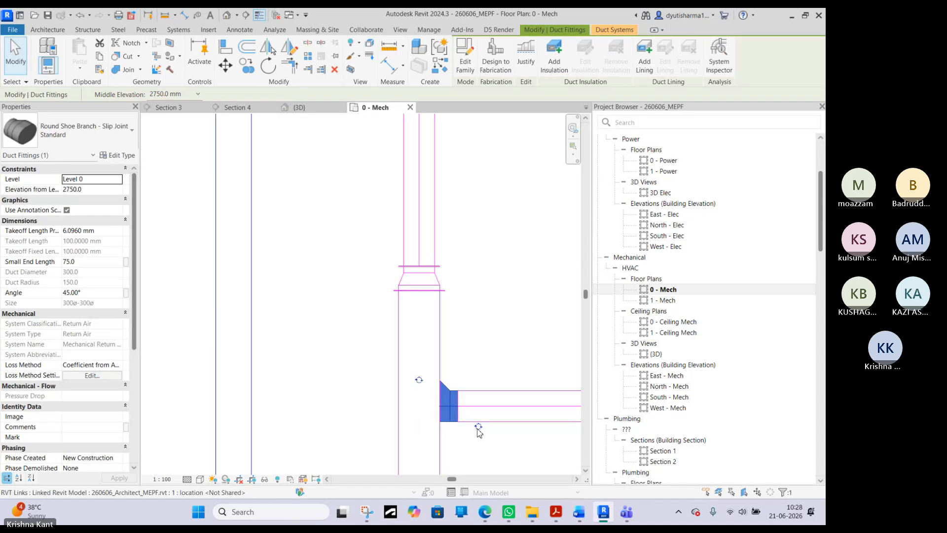
pyautogui.click(419, 381)
pyautogui.click(419, 427)
pyautogui.scroll(-6, 470, 411)
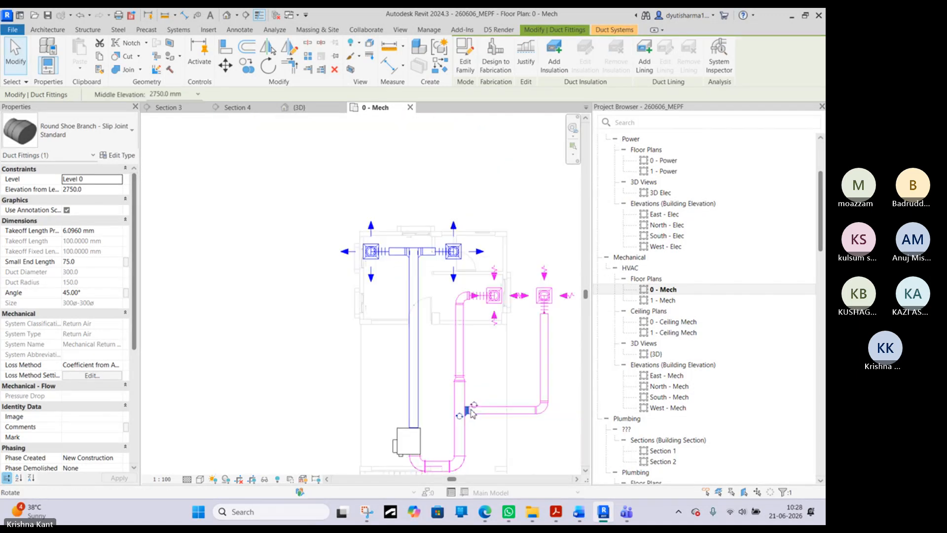
pyautogui.click(536, 438)
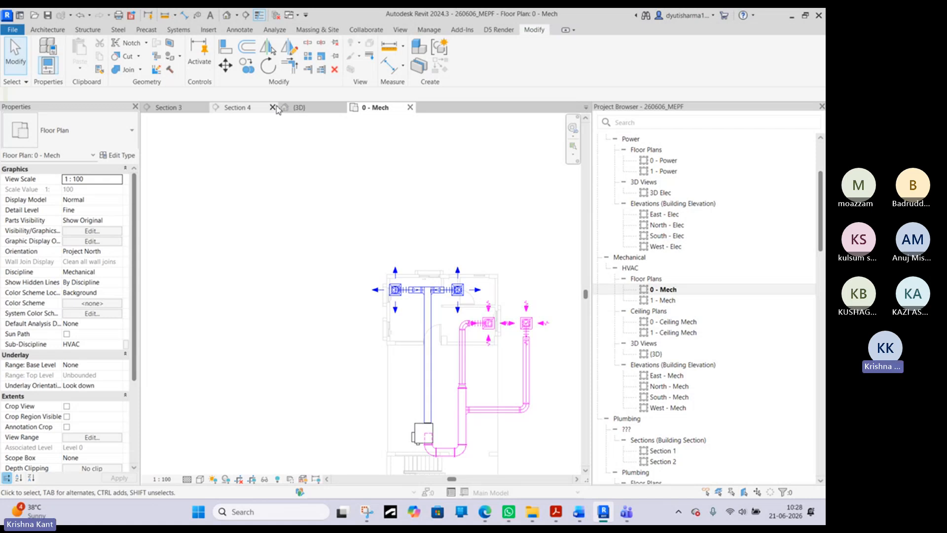
# - Inspect the rebuilt return duct run in the 3D view, from the VAV unit through the branch to both return diffusers
pyautogui.click(300, 108)
pyautogui.scroll(-2, 354, 288)
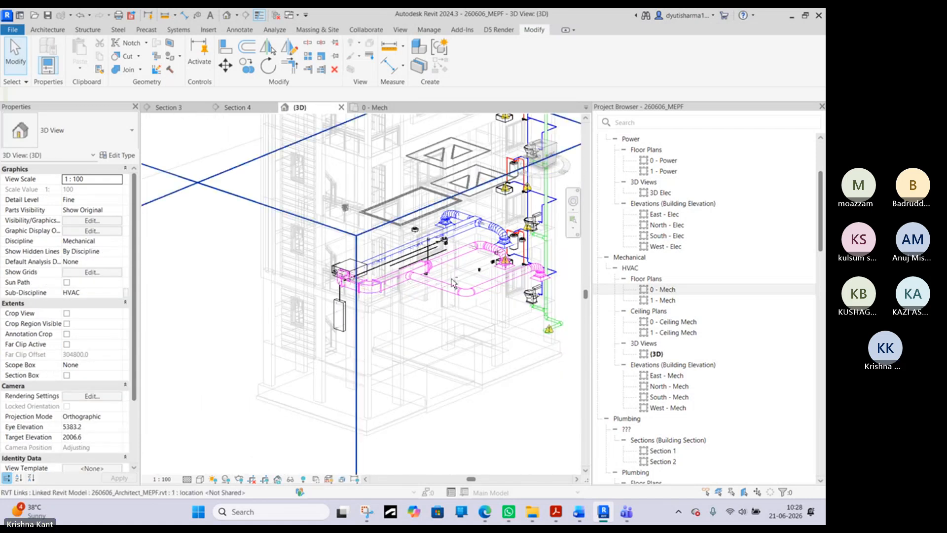
pyautogui.keyDown('shift'); pyautogui.moveTo(436, 327); pyautogui.dragTo(351, 191, button='middle'); pyautogui.keyUp('shift')
pyautogui.scroll(6, 322, 280)
pyautogui.scroll(-4, 297, 250)
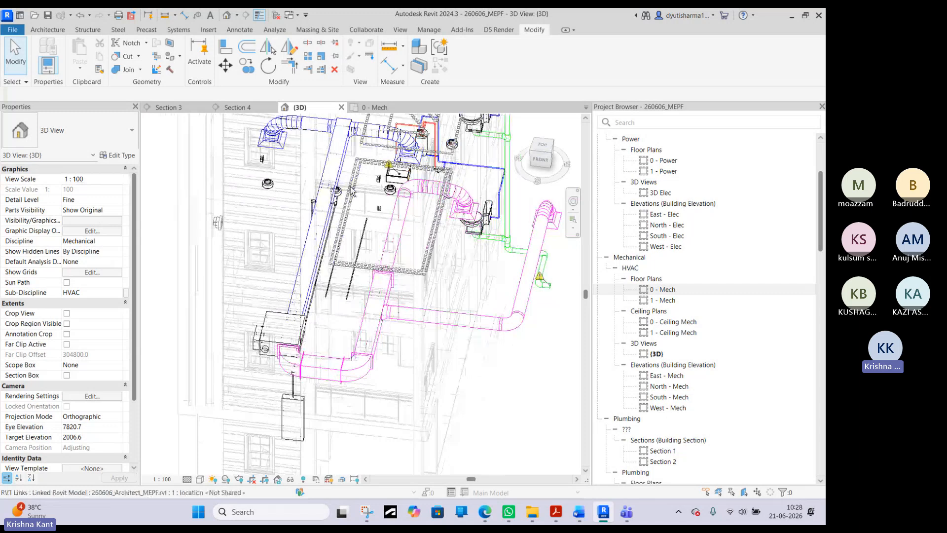
pyautogui.click(234, 107)
pyautogui.click(170, 108)
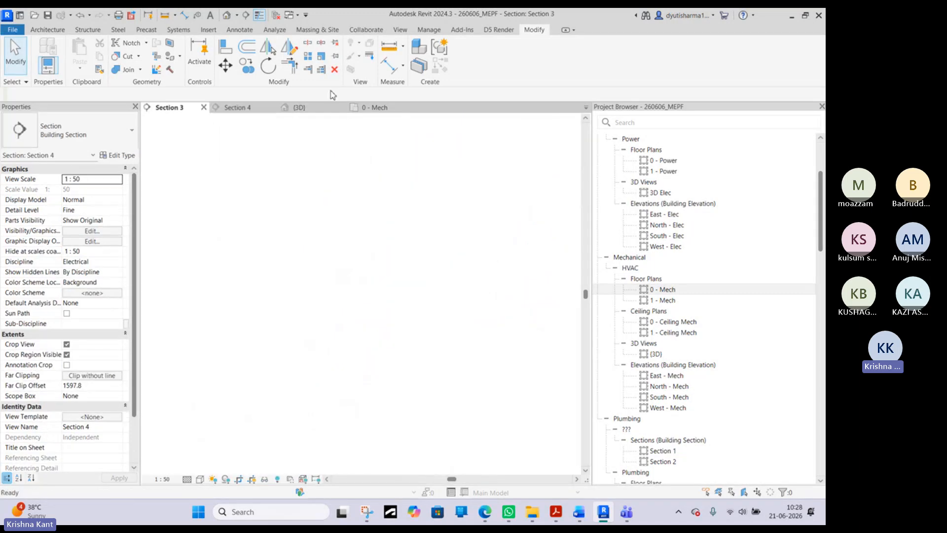
pyautogui.click(314, 109)
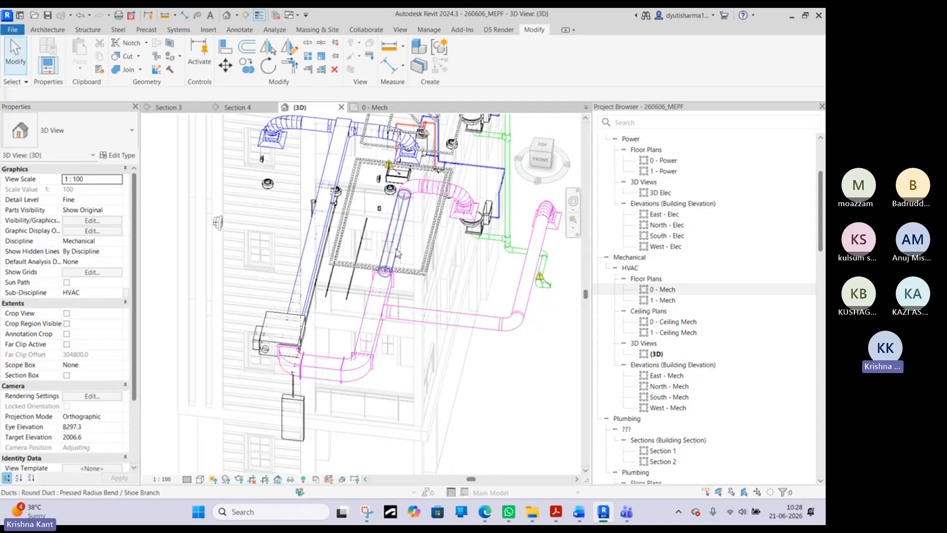
pyautogui.scroll(3, 517, 243)
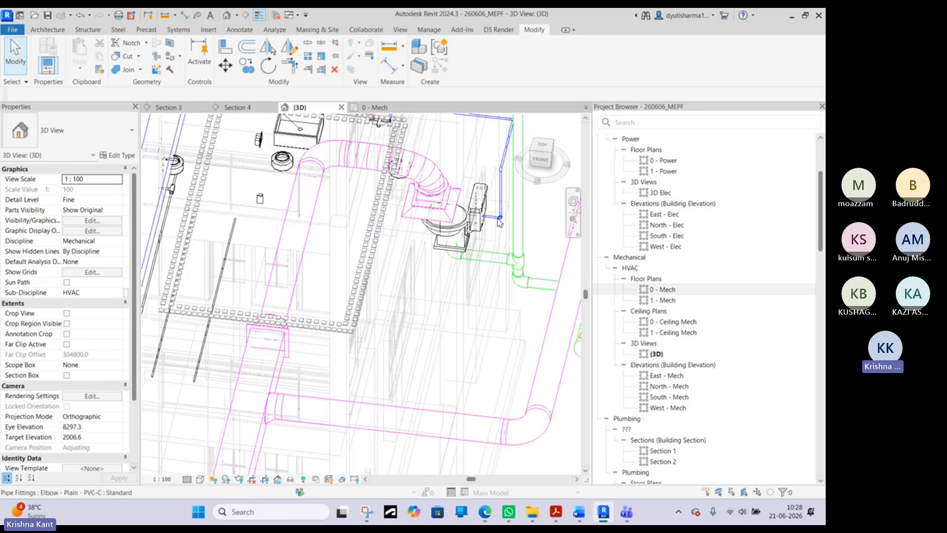
pyautogui.moveTo(521, 240); pyautogui.dragTo(506, 258, button='middle')
pyautogui.scroll(-6, 506, 259)
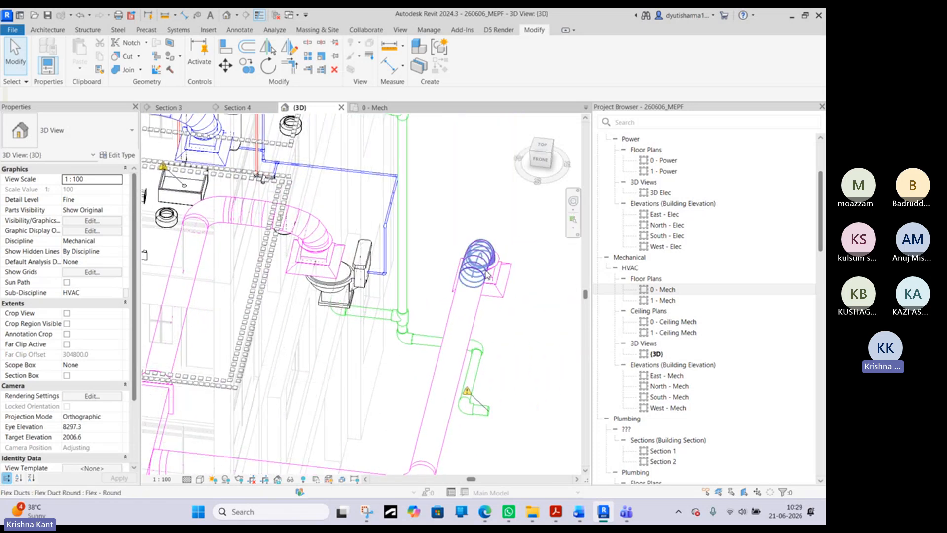
pyautogui.keyDown('shift'); pyautogui.moveTo(531, 327); pyautogui.dragTo(470, 340, button='middle'); pyautogui.keyUp('shift')
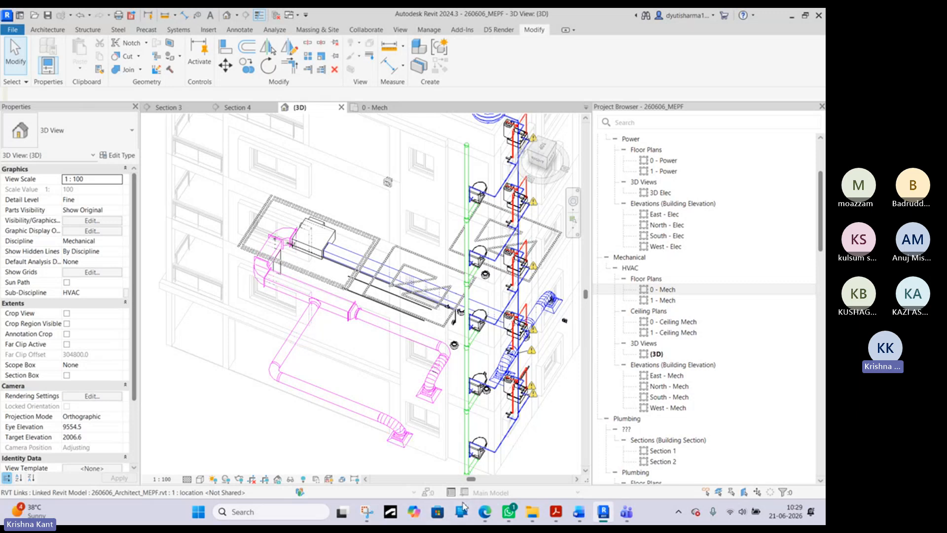
# - Switch to Microsoft Edge, maximise its window and open Google
pyautogui.moveTo(485, 512)
pyautogui.click(486, 456)
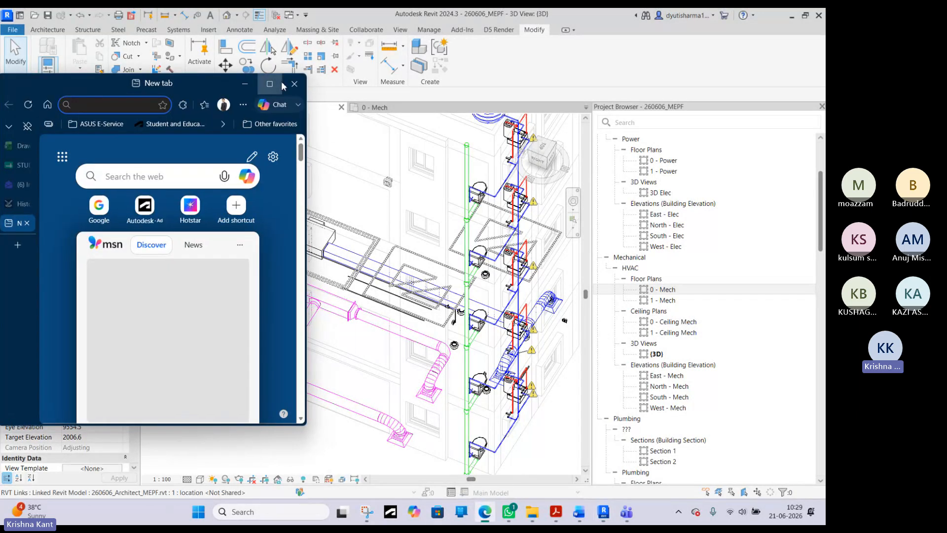
pyautogui.click(282, 85)
pyautogui.click(284, 116)
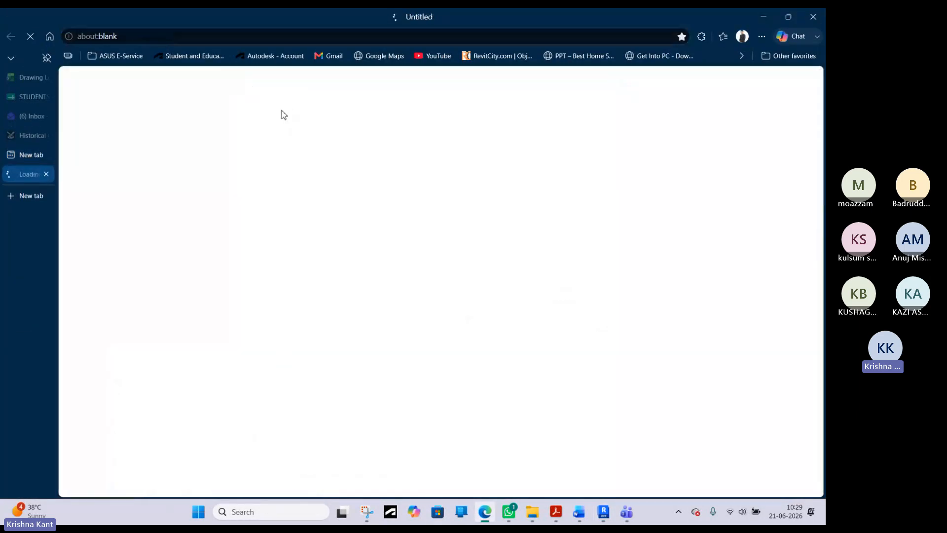
# - Search Google for "hvac duct routing"
pyautogui.click(324, 228)
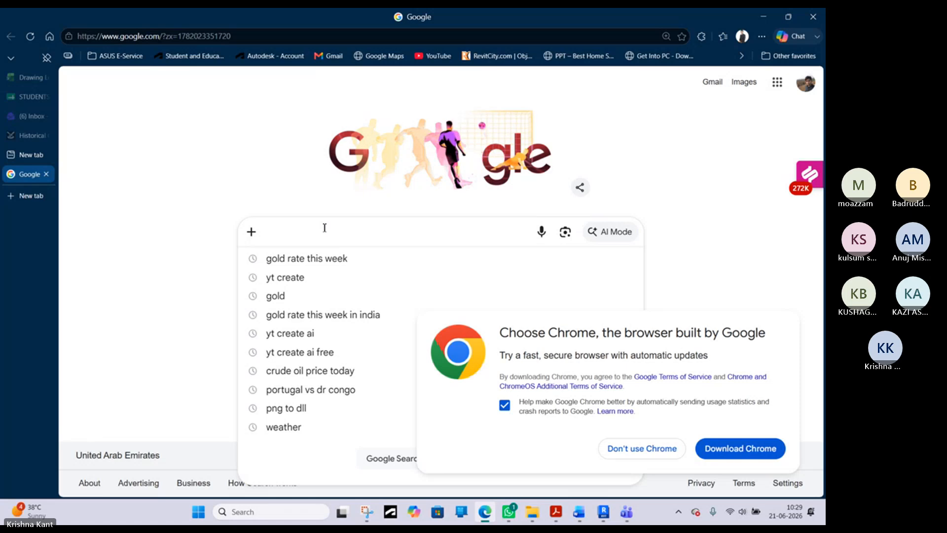
pyautogui.write('h')
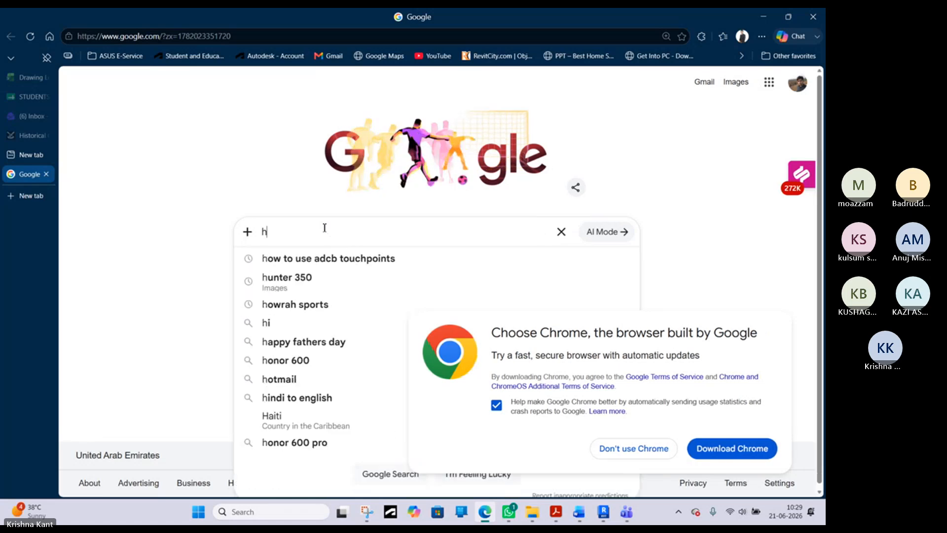
pyautogui.write('vac ')
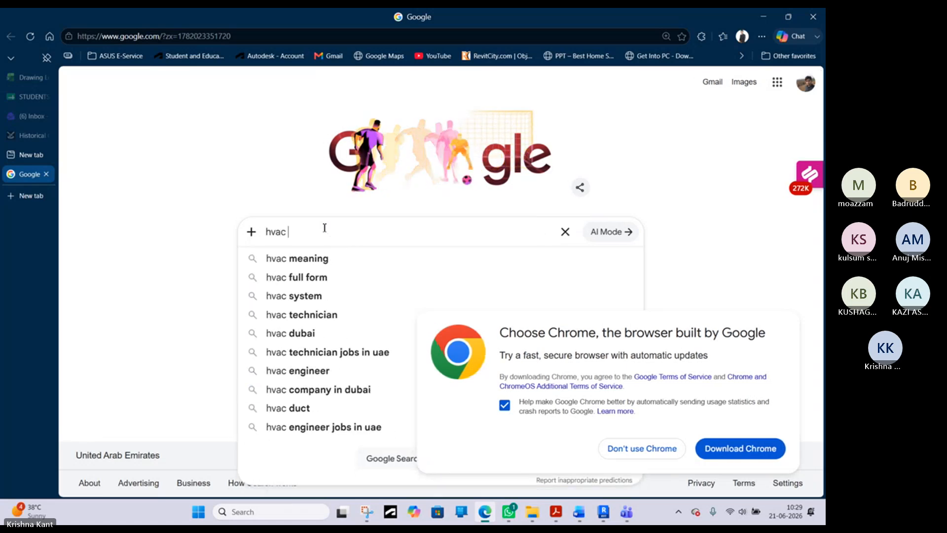
pyautogui.write('duct ')
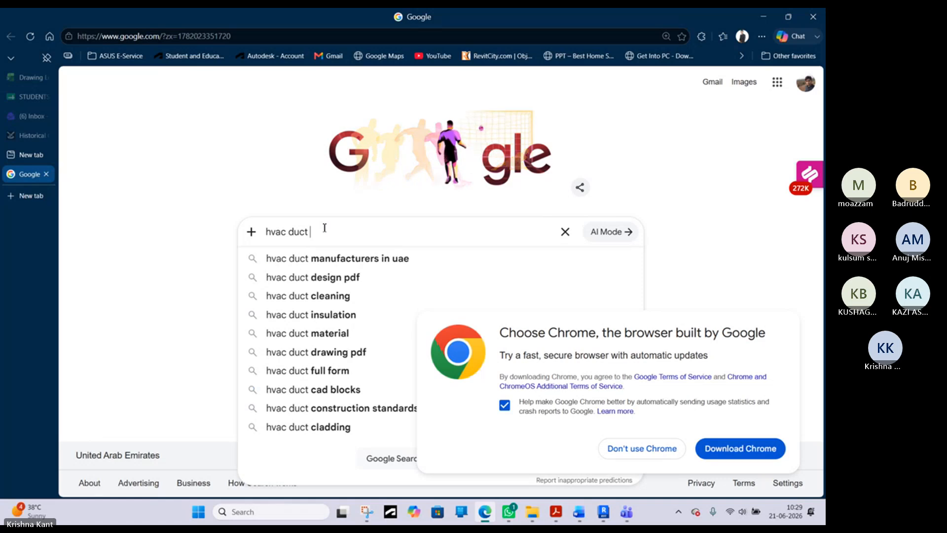
pyautogui.write('riuting')
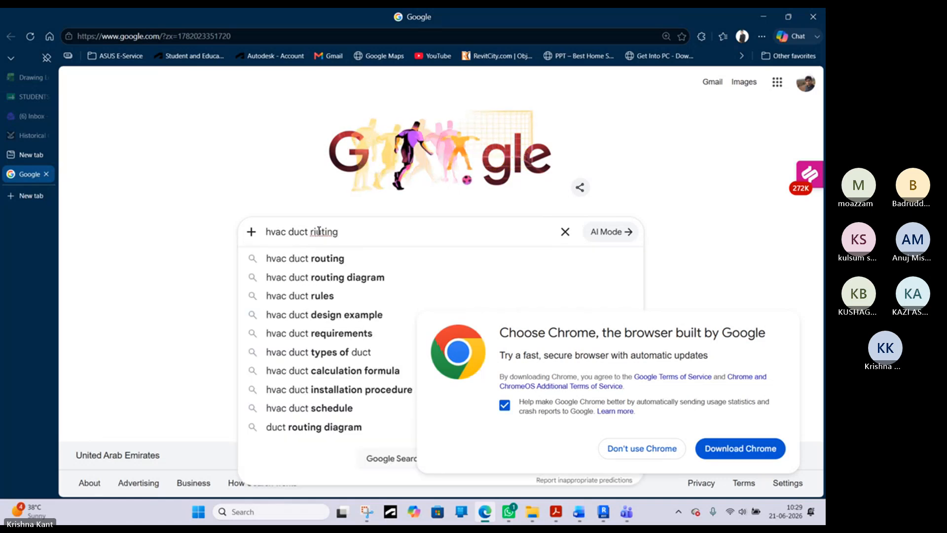
pyautogui.click(347, 260)
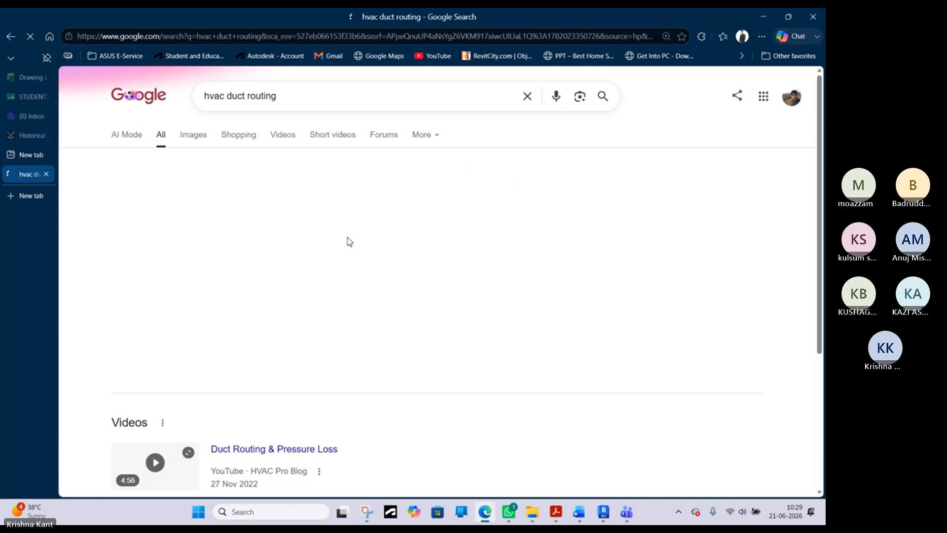
# - Search Google for "hvac duct routing for houses in revit" and show the image results
pyautogui.click(294, 101)
pyautogui.write('f')
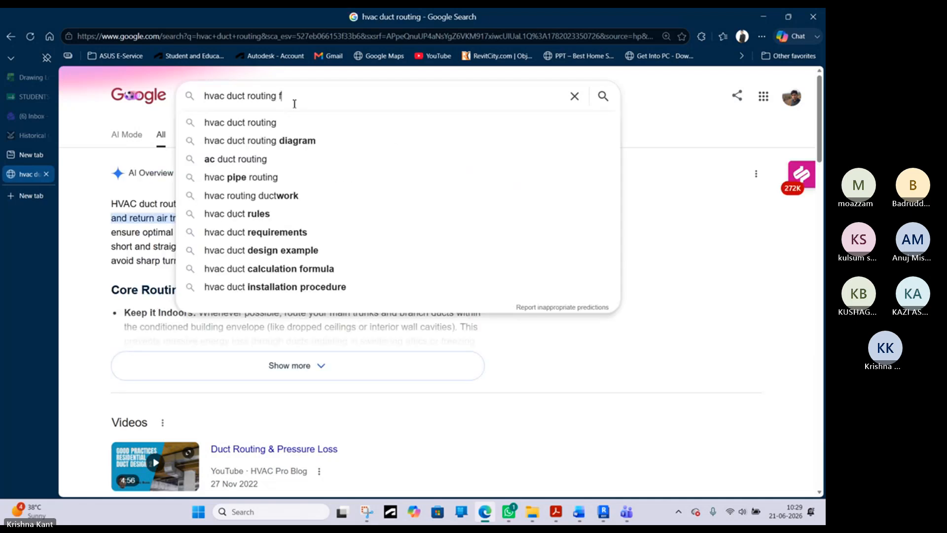
pyautogui.write('or ')
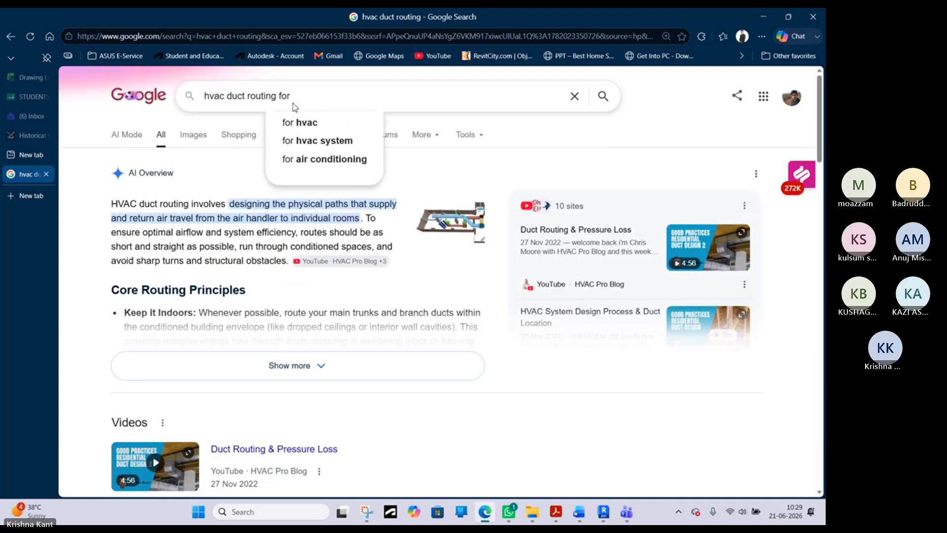
pyautogui.write('houses ')
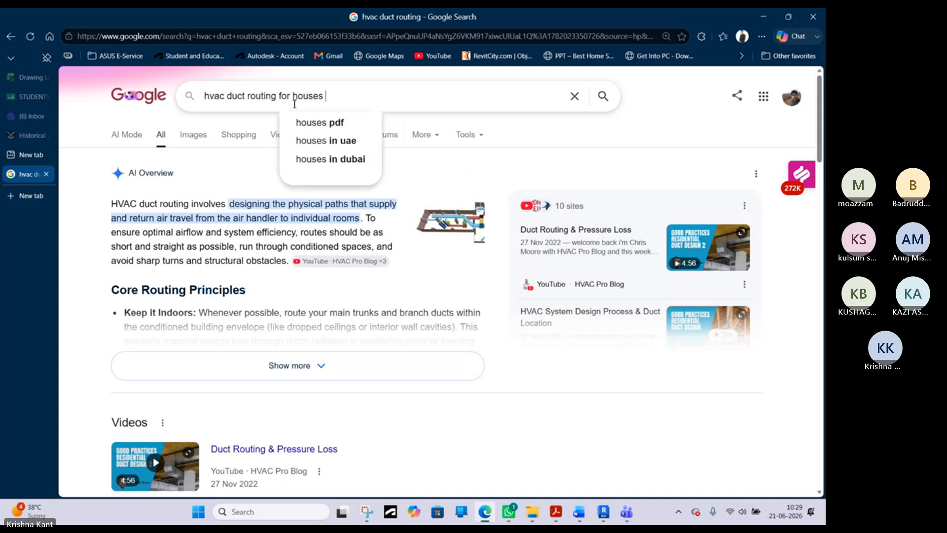
pyautogui.write('i')
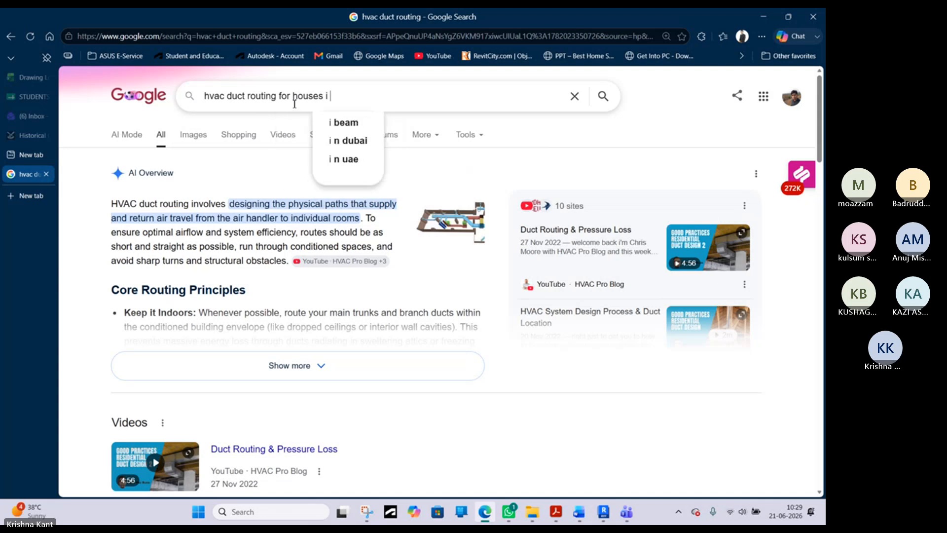
pyautogui.press('BackSpace')
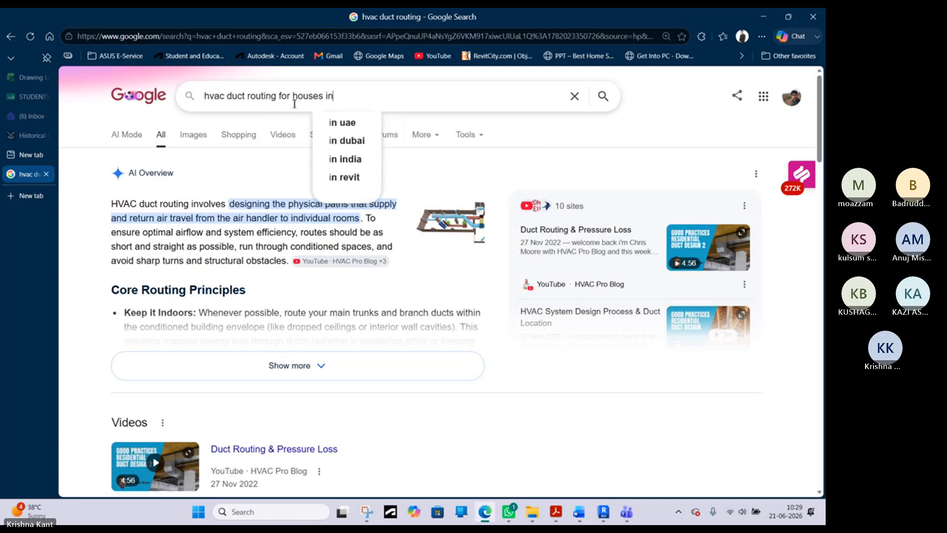
pyautogui.write('revit')
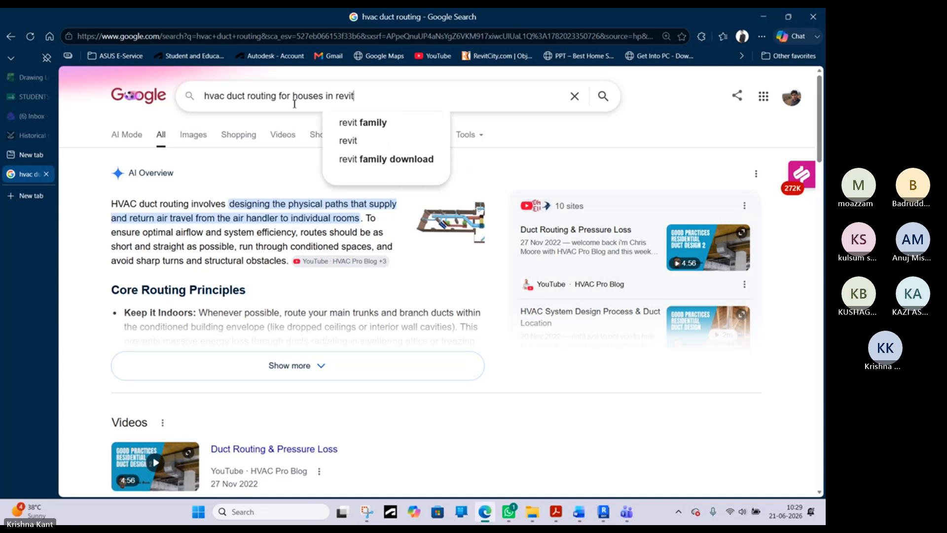
pyautogui.press('Return')
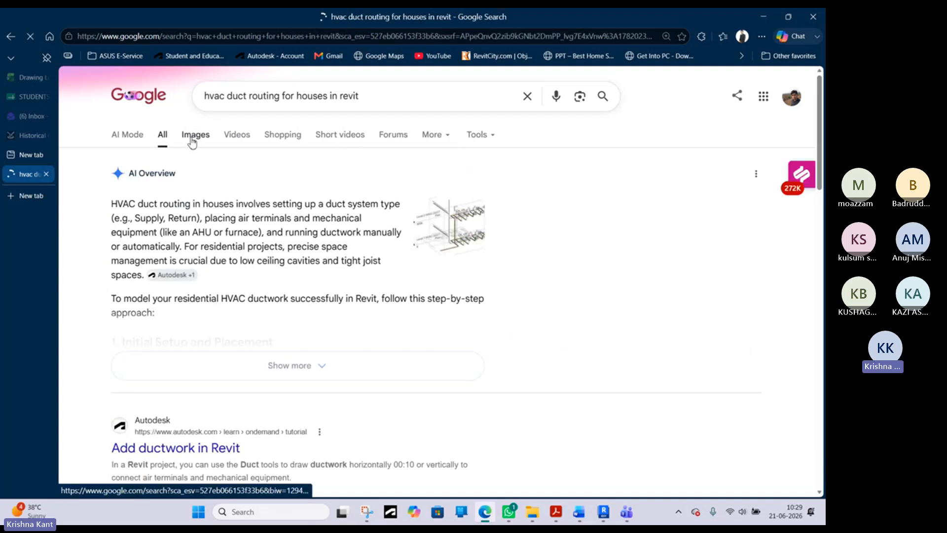
pyautogui.click(193, 141)
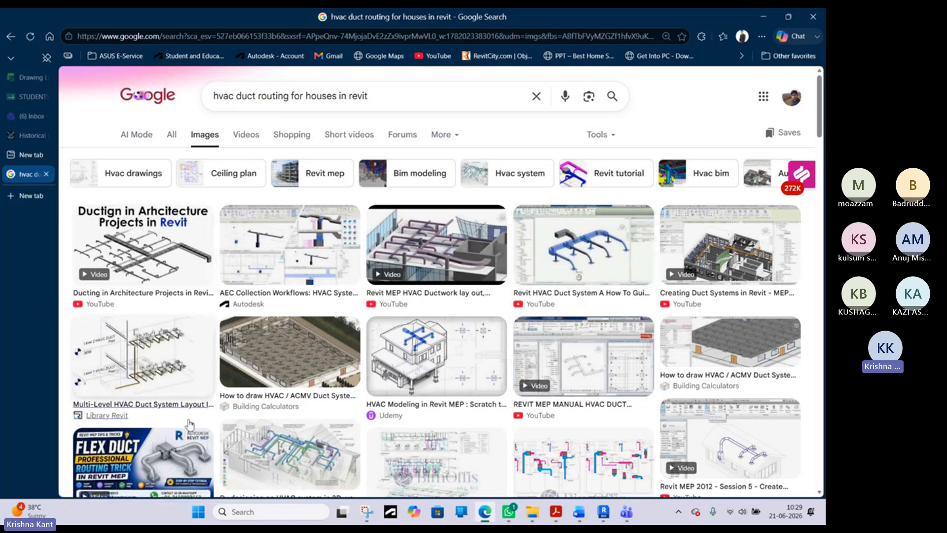
# - Browse the image results for duct layouts and preview Autodesk's "Modifying ducts fitting to fitting in Revit" image
pyautogui.scroll(-7, 189, 425)
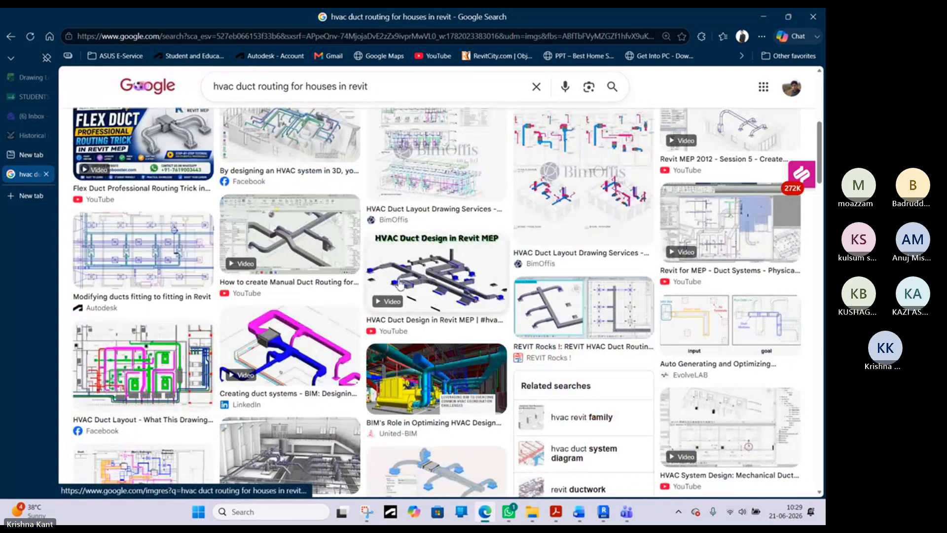
pyautogui.scroll(-1, 313, 324)
pyautogui.scroll(-1, 313, 324)
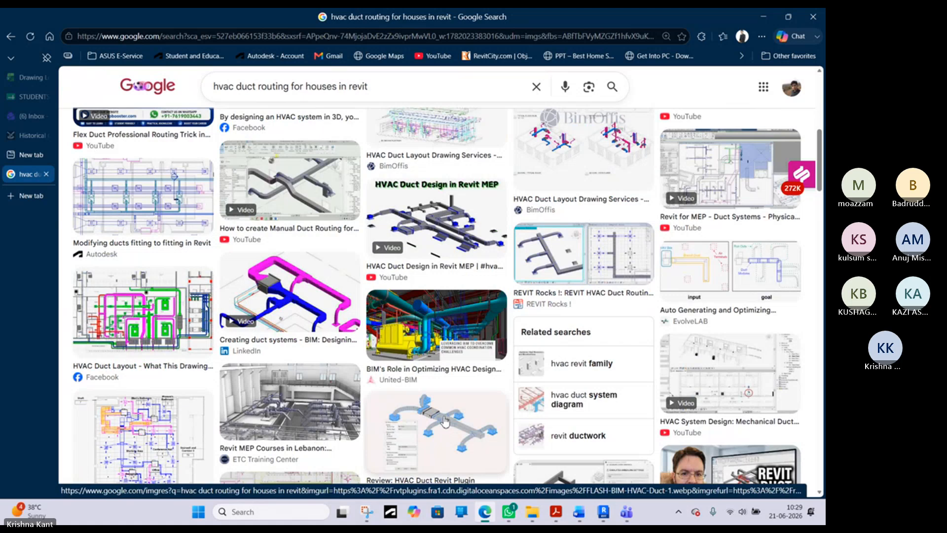
pyautogui.scroll(8, 458, 400)
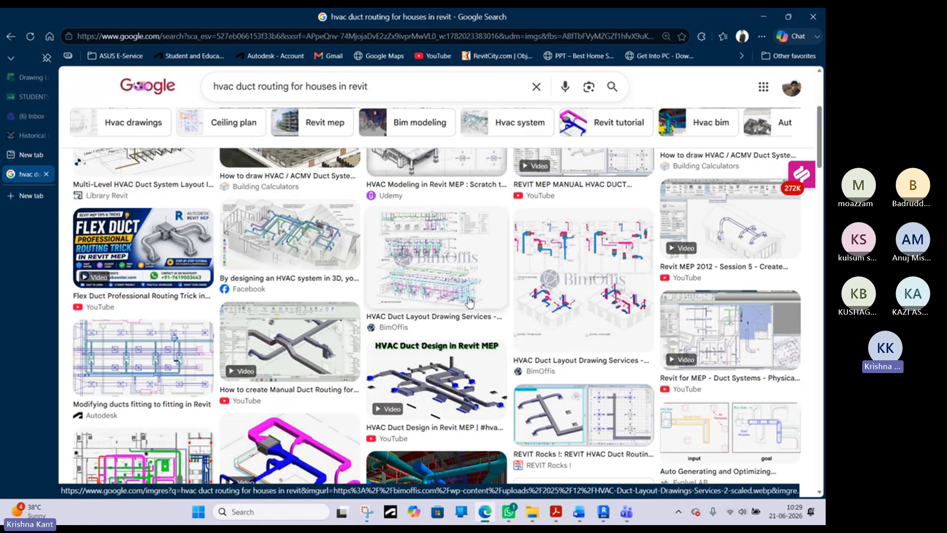
pyautogui.scroll(-7, 176, 275)
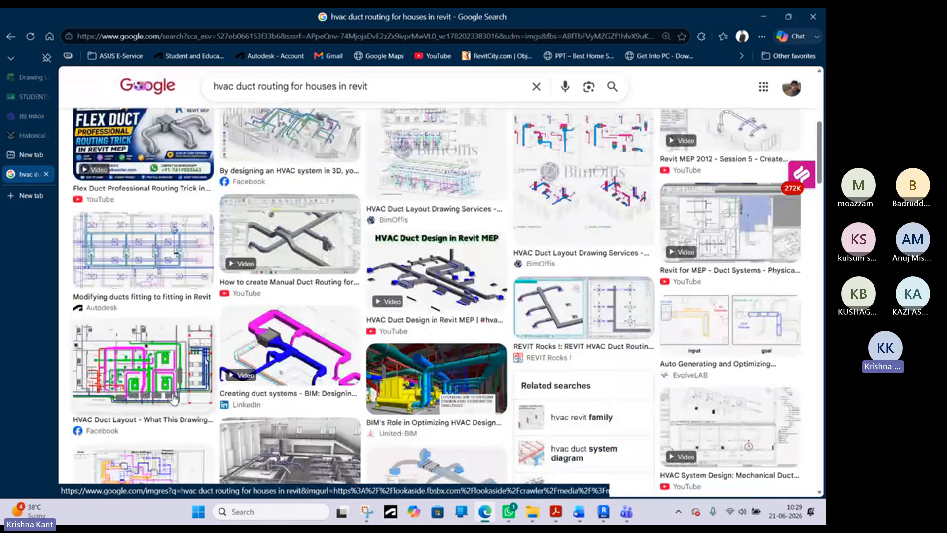
pyautogui.click(174, 263)
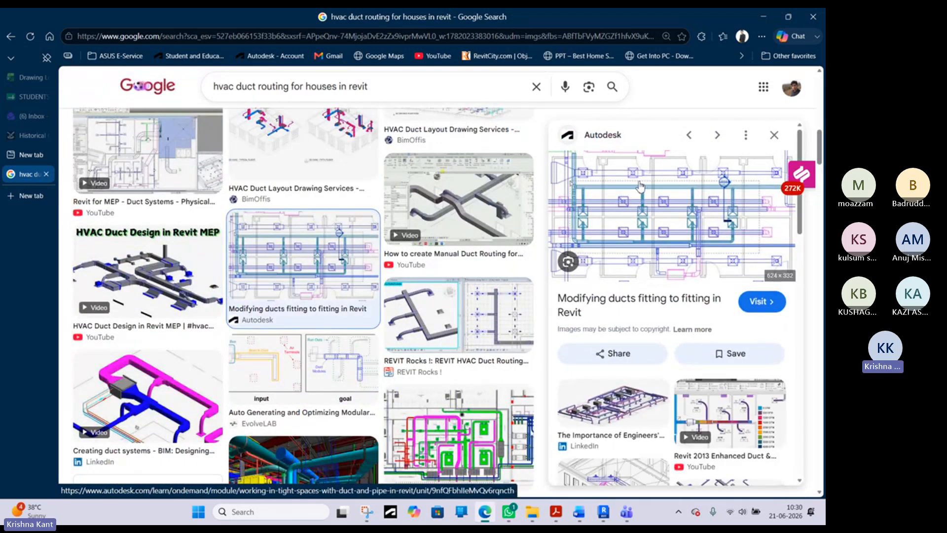
# - Look further through the duct images and preview the LinkedIn "Revit Ducting in HVAC: Step-by-Step Guide" image
pyautogui.scroll(-1, 551, 371)
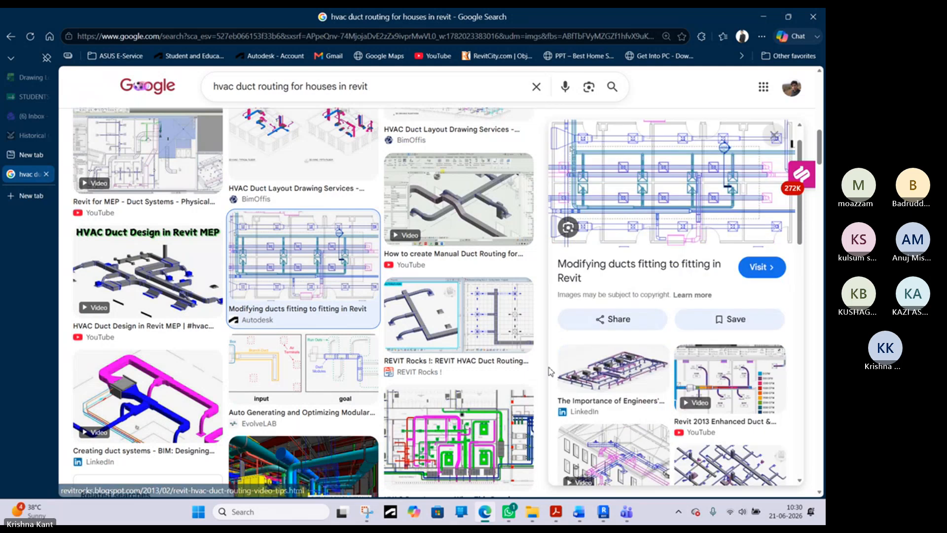
pyautogui.scroll(-2, 389, 369)
pyautogui.scroll(-1, 389, 369)
pyautogui.scroll(-1, 308, 397)
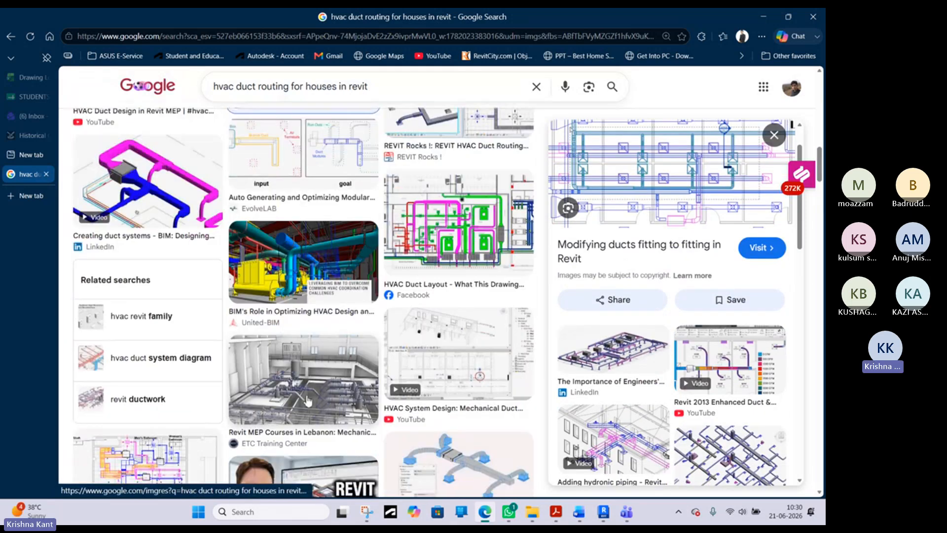
pyautogui.scroll(-5, 330, 339)
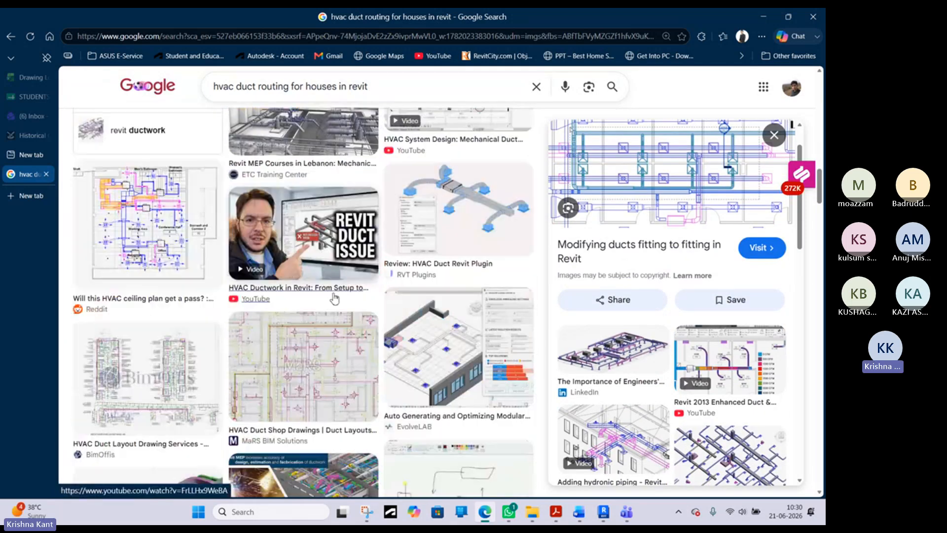
pyautogui.scroll(-2, 328, 335)
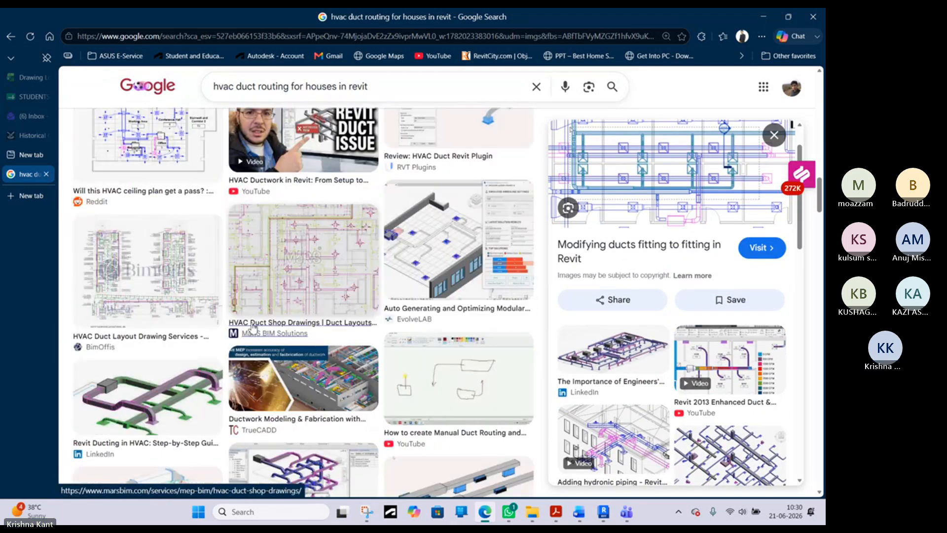
pyautogui.click(145, 395)
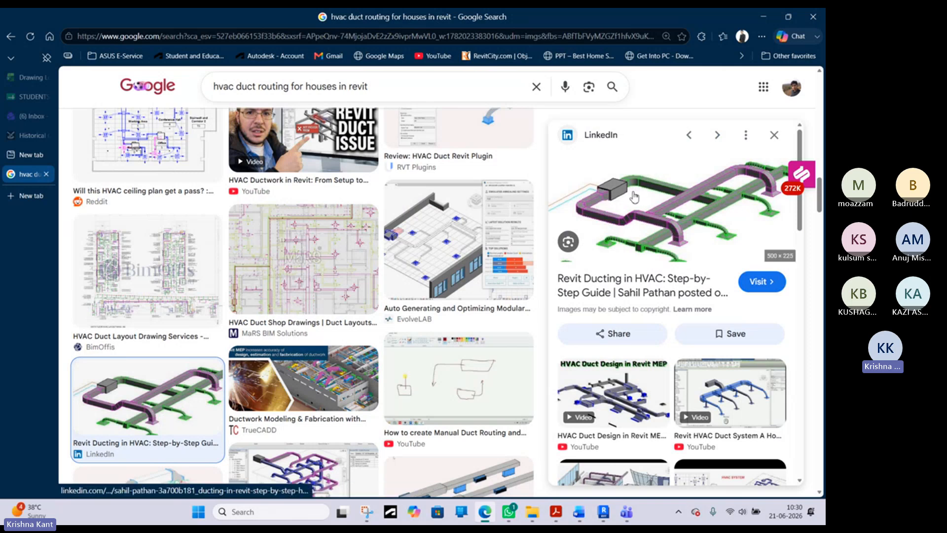
# - Browse the images related to the LinkedIn ducting guide and preview CADTutor's "HVAC Duct Fabrication drawings - Revit MEP" image
pyautogui.scroll(-4, 637, 195)
pyautogui.scroll(4, 641, 189)
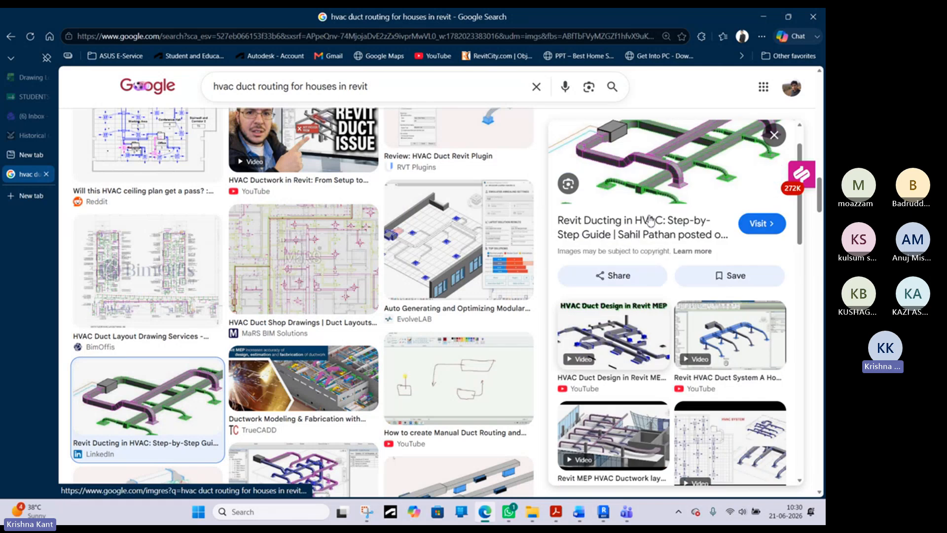
pyautogui.scroll(-2, 648, 203)
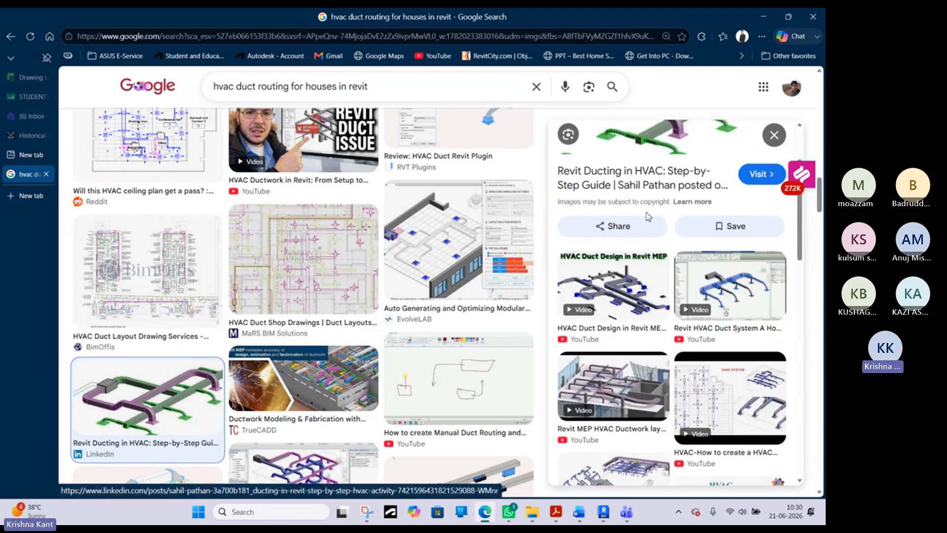
pyautogui.scroll(-1, 648, 217)
pyautogui.scroll(-1, 648, 220)
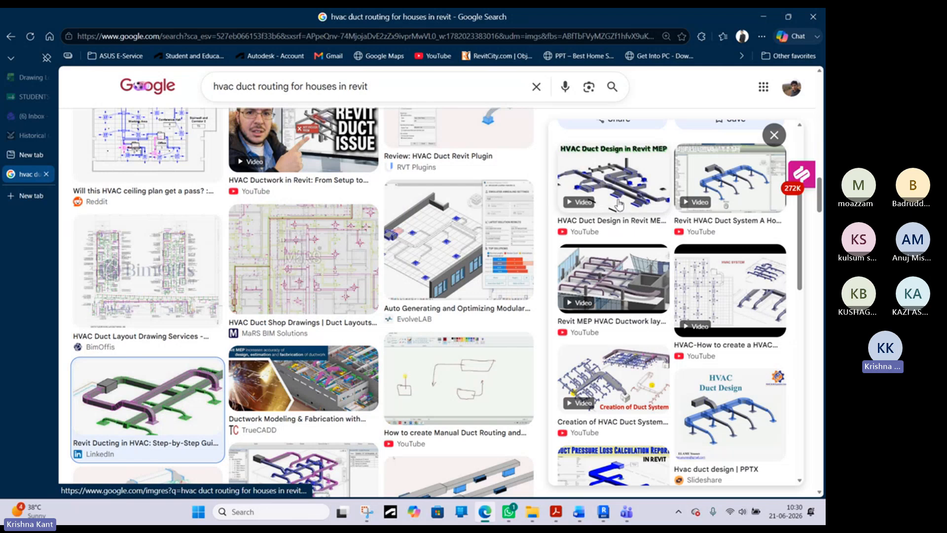
pyautogui.scroll(-2, 629, 321)
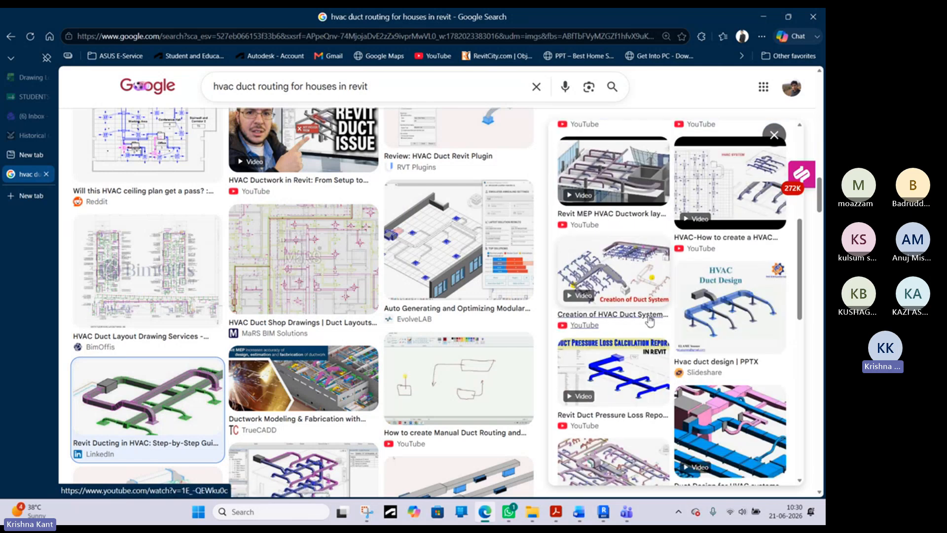
pyautogui.scroll(-3, 649, 322)
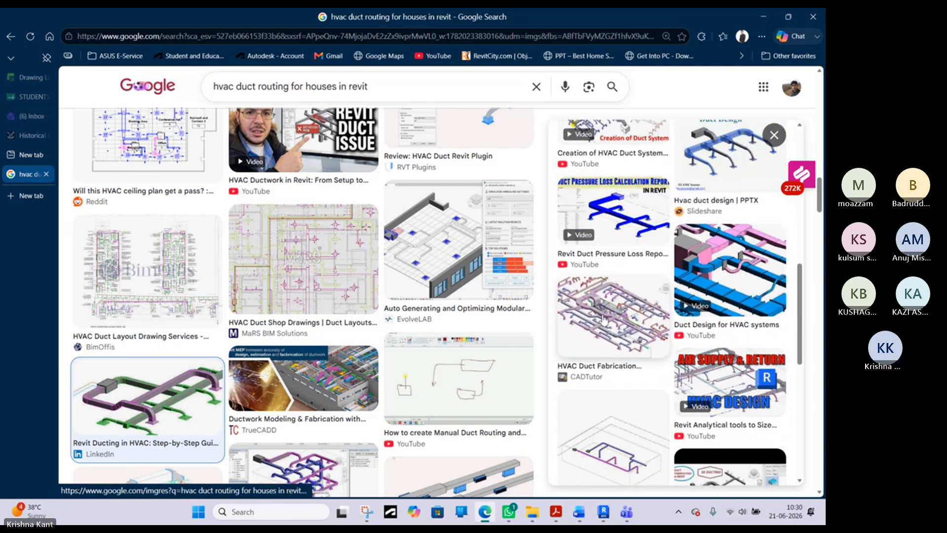
pyautogui.click(604, 318)
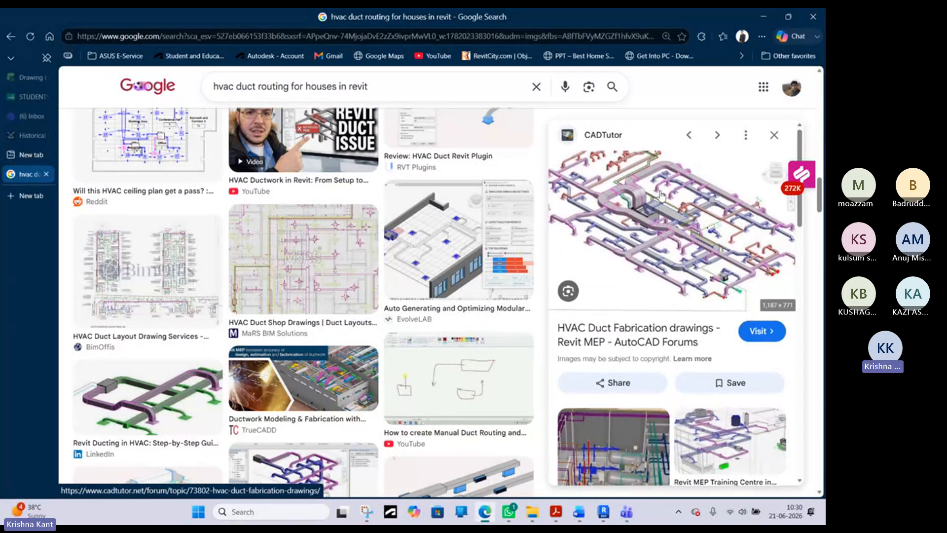
# - Examine the CADTutor duct drawing at a larger size and preview the "HVAC System Overview" building diagram from Instagram
pyautogui.keyDown('ctrl'); pyautogui.scroll(2, 641, 200); pyautogui.keyUp('ctrl')
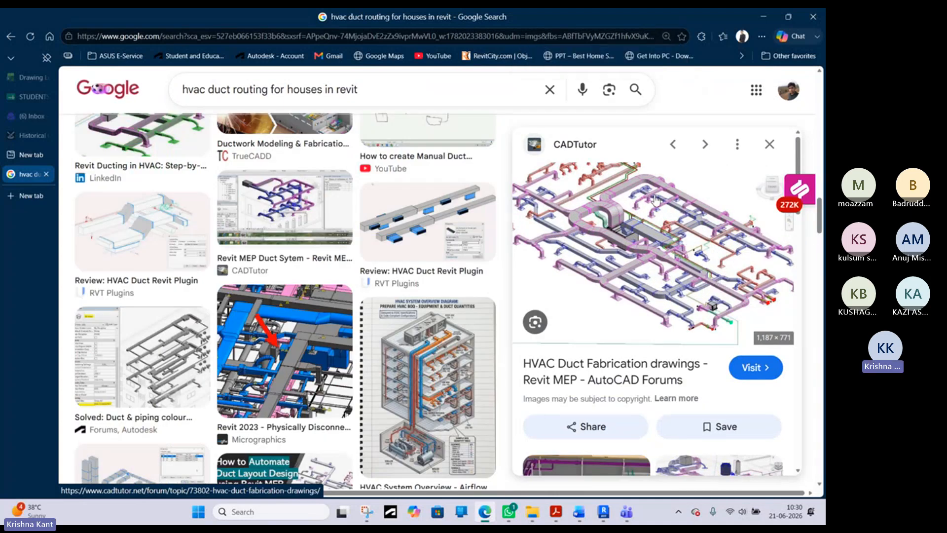
pyautogui.scroll(-3, 646, 228)
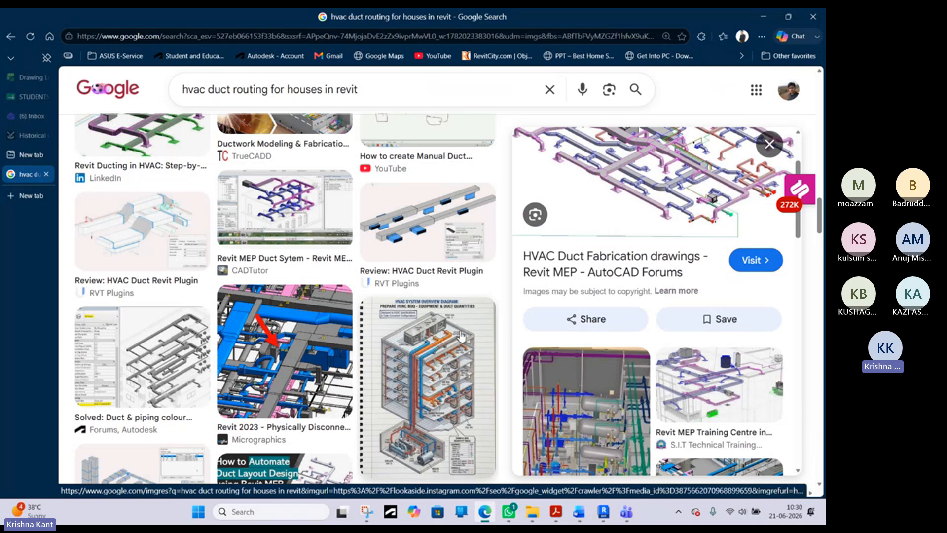
pyautogui.click(465, 329)
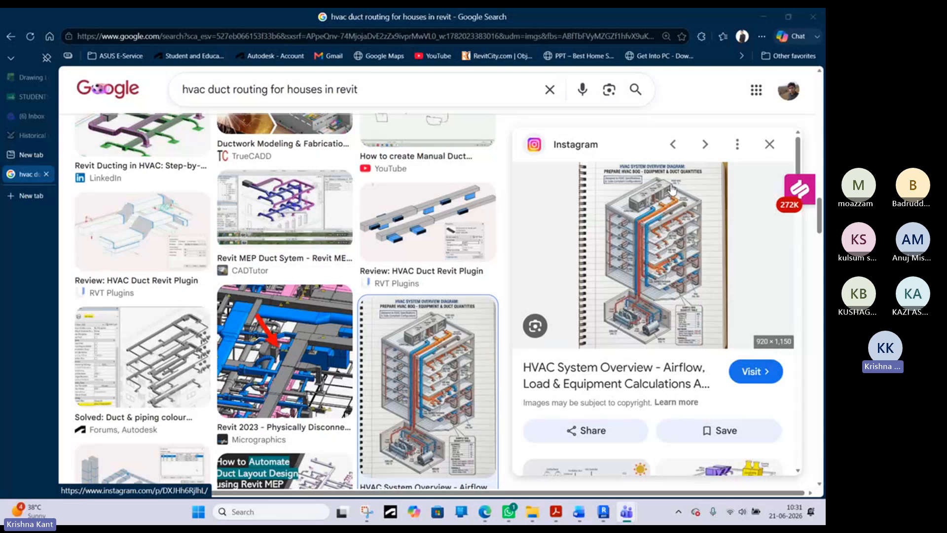
# - Switch to Revit and inspect the VAV unit and its supply and return ducts in the 3D view, including from the top
pyautogui.click(764, 16)
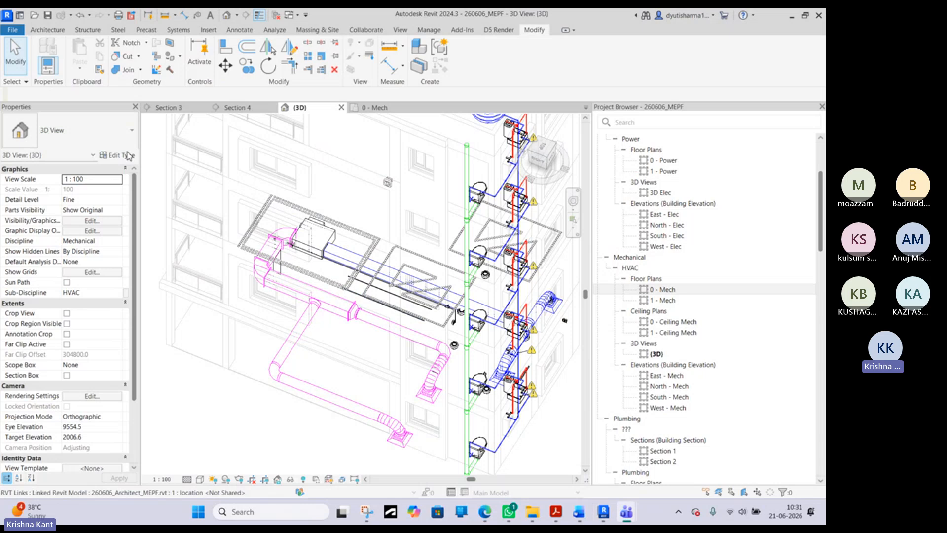
pyautogui.scroll(4, 323, 223)
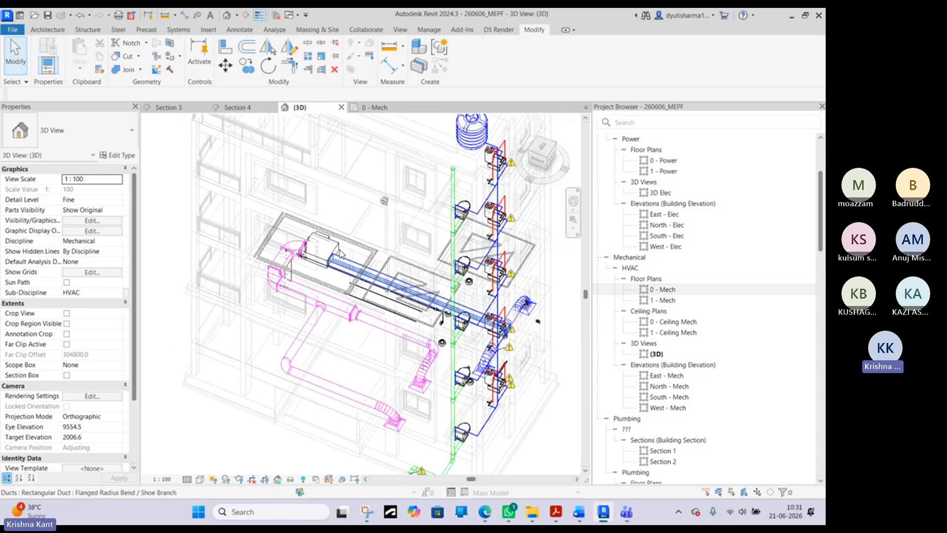
pyautogui.click(338, 250)
pyautogui.scroll(-4, 338, 250)
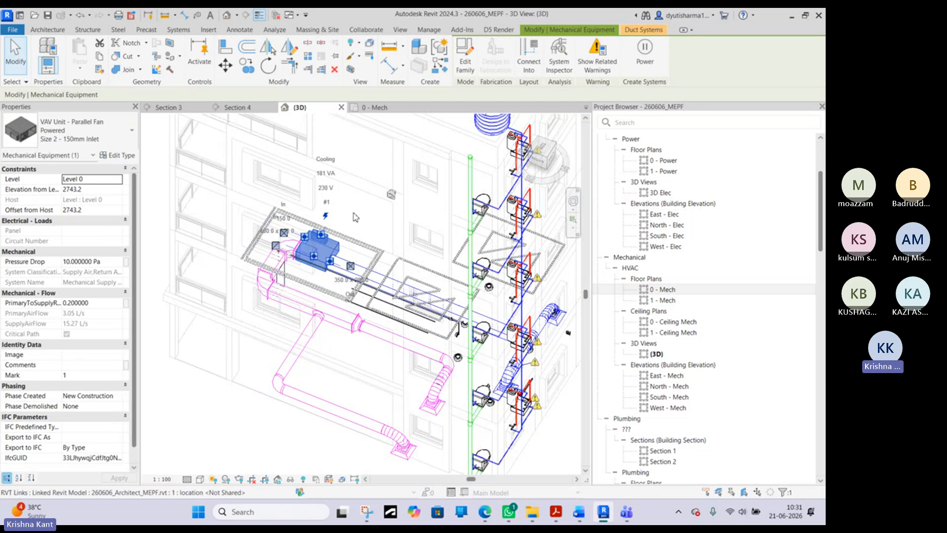
pyautogui.scroll(-2, 350, 215)
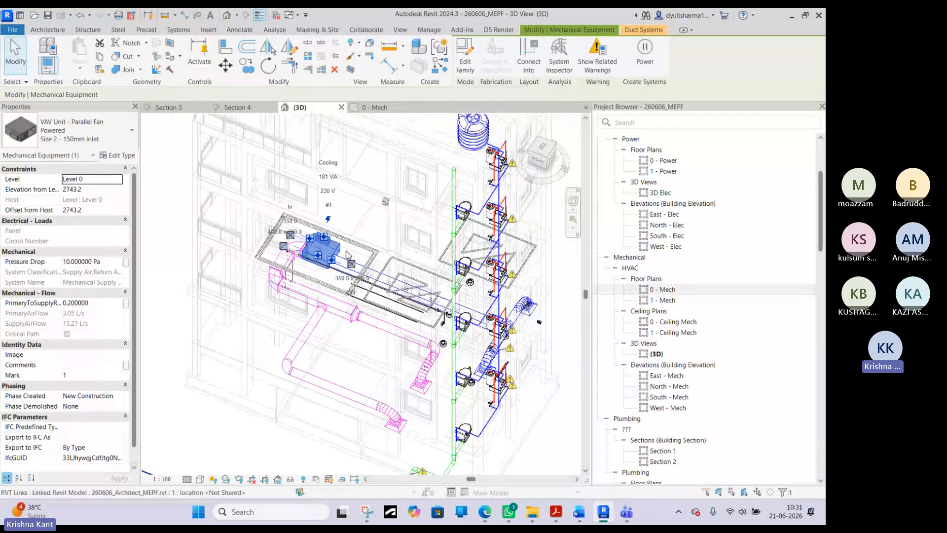
pyautogui.moveTo(555, 146); pyautogui.dragTo(439, 473)
pyautogui.click(424, 240)
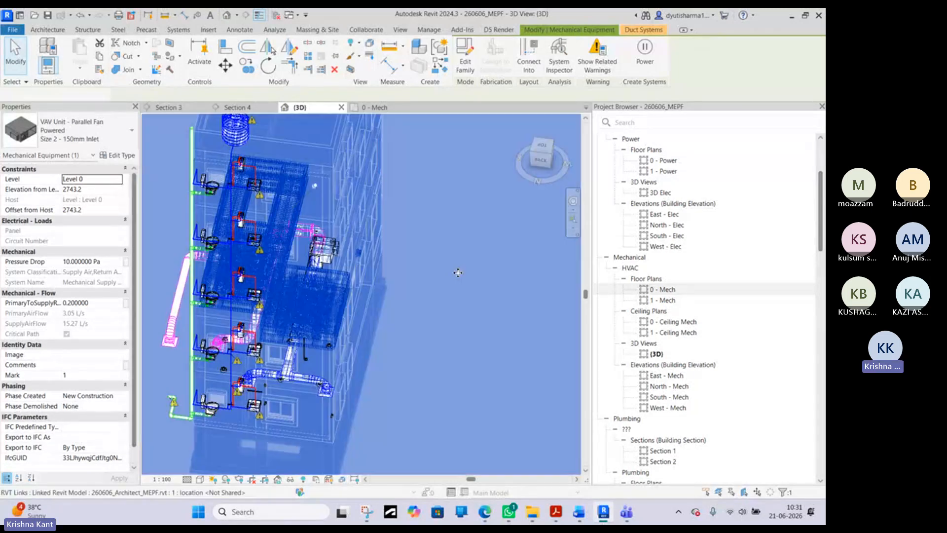
pyautogui.click(542, 146)
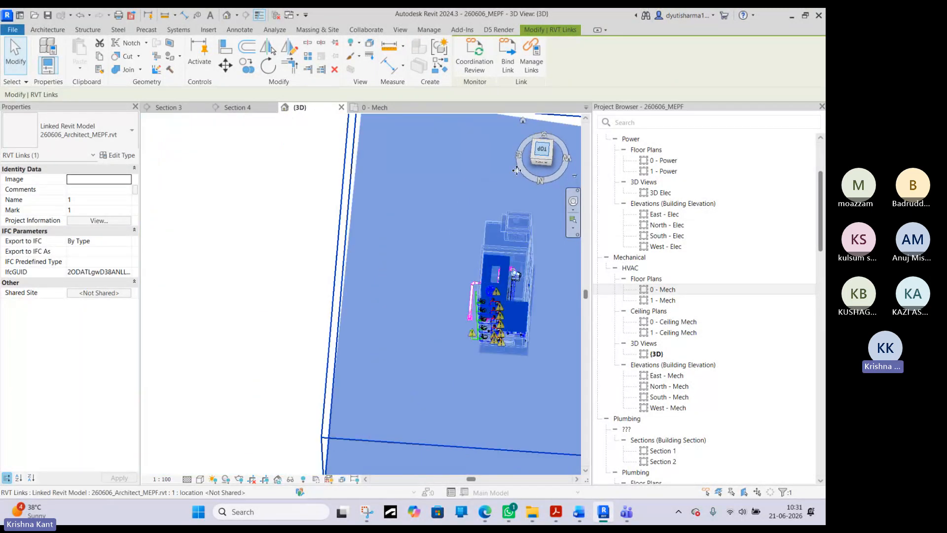
pyautogui.click(482, 345)
pyautogui.scroll(5, 415, 288)
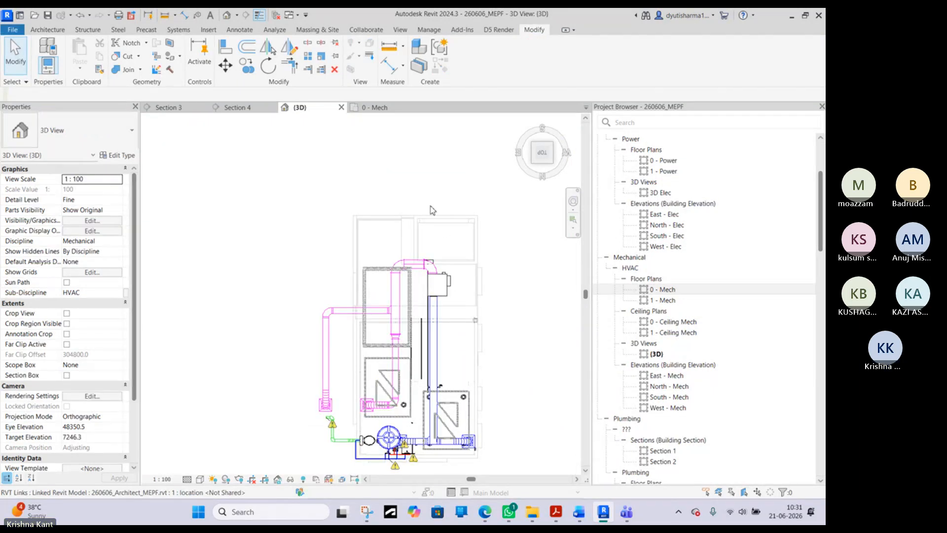
# - Switch to the browser, look through the images related to the HVAC overview and preview Mckinnon's "Components of Your HVAC System" diagram
pyautogui.click(485, 512)
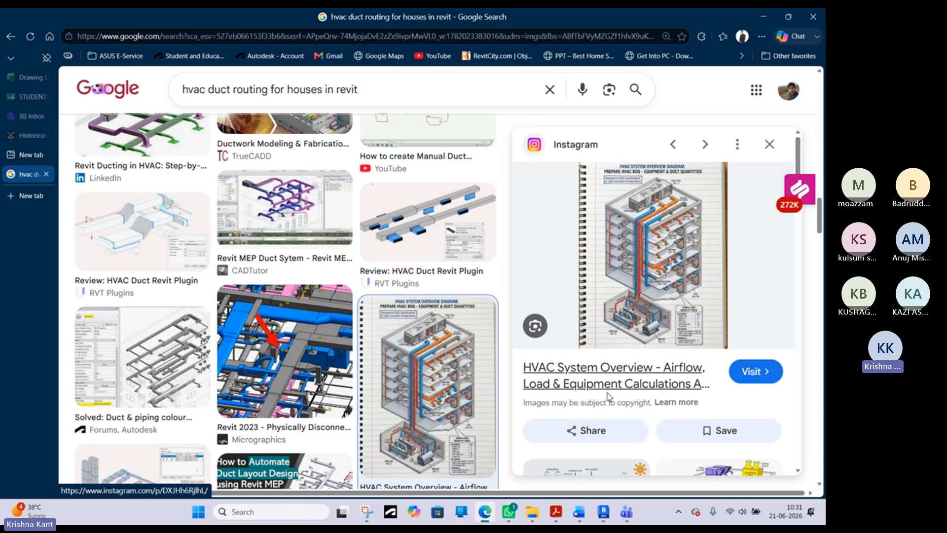
pyautogui.scroll(-3, 626, 416)
pyautogui.scroll(-3, 627, 415)
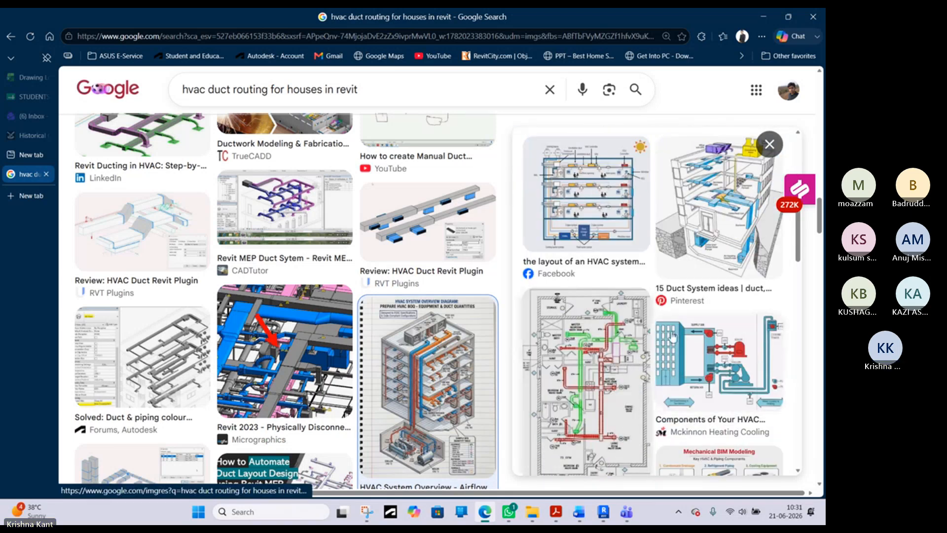
pyautogui.click(687, 340)
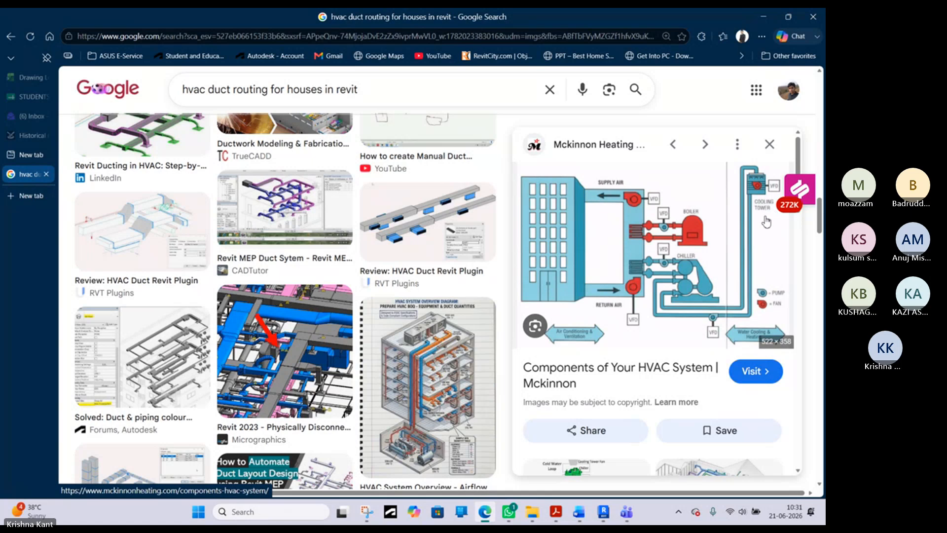
# - Preview InnoDez's "HVAC Design with VRF Systems" image and LinkedIn's "Expert Solutions for Dealing with Seasonal HVAC Challenges" image
pyautogui.scroll(-3, 683, 286)
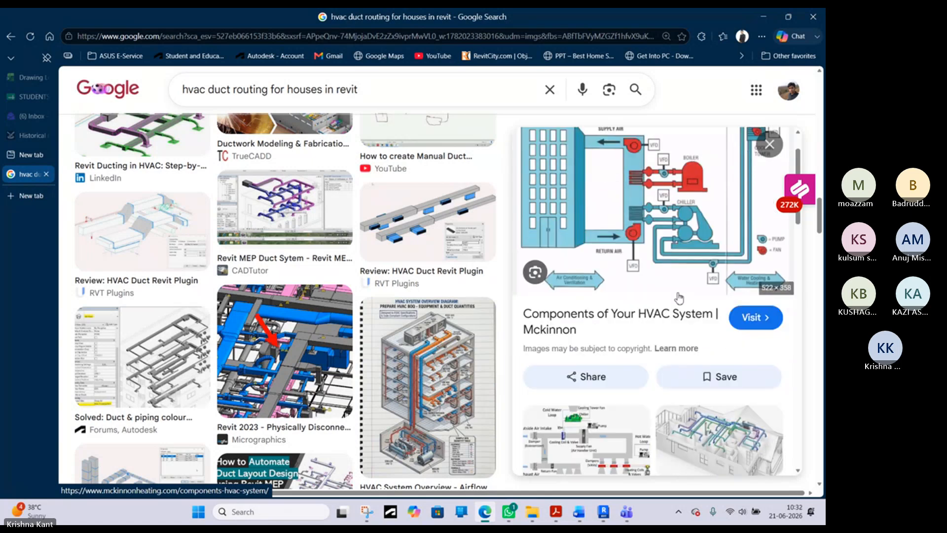
pyautogui.click(738, 351)
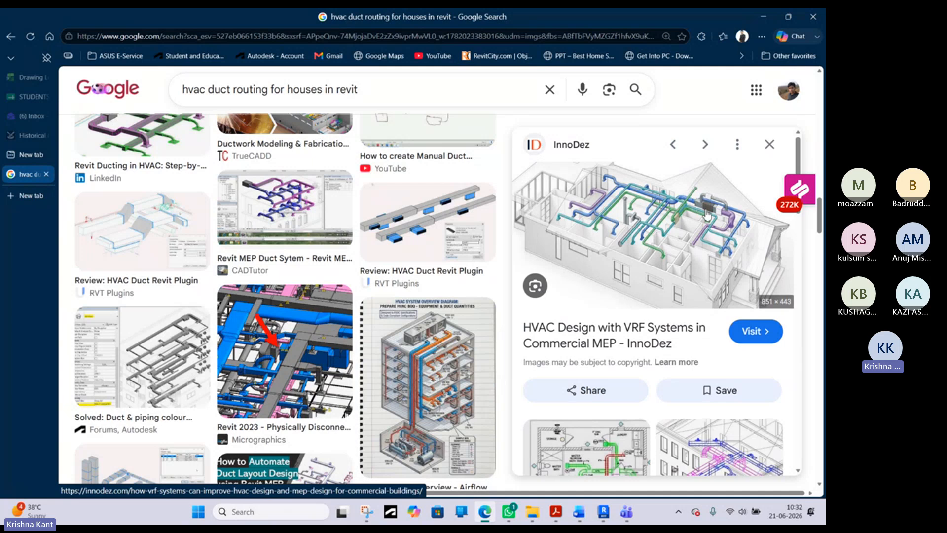
pyautogui.scroll(-5, 711, 230)
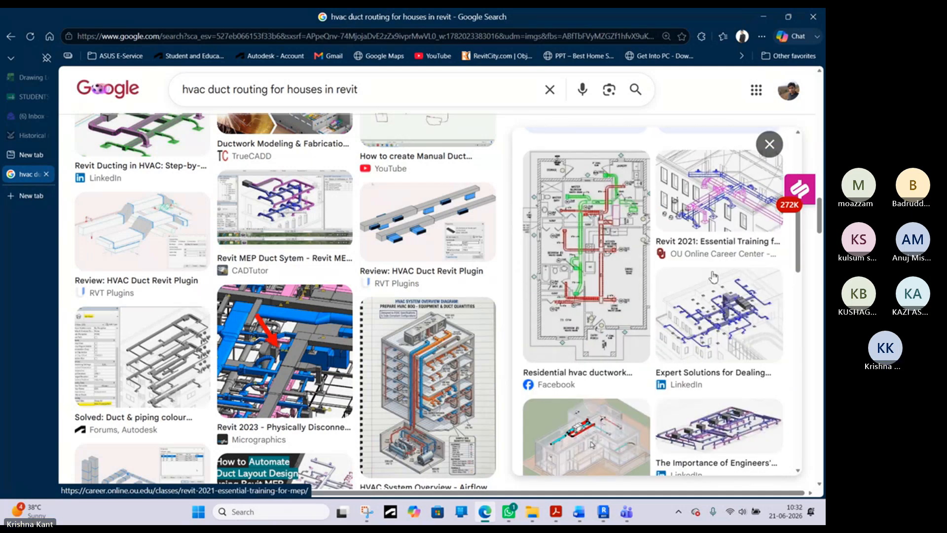
pyautogui.click(736, 320)
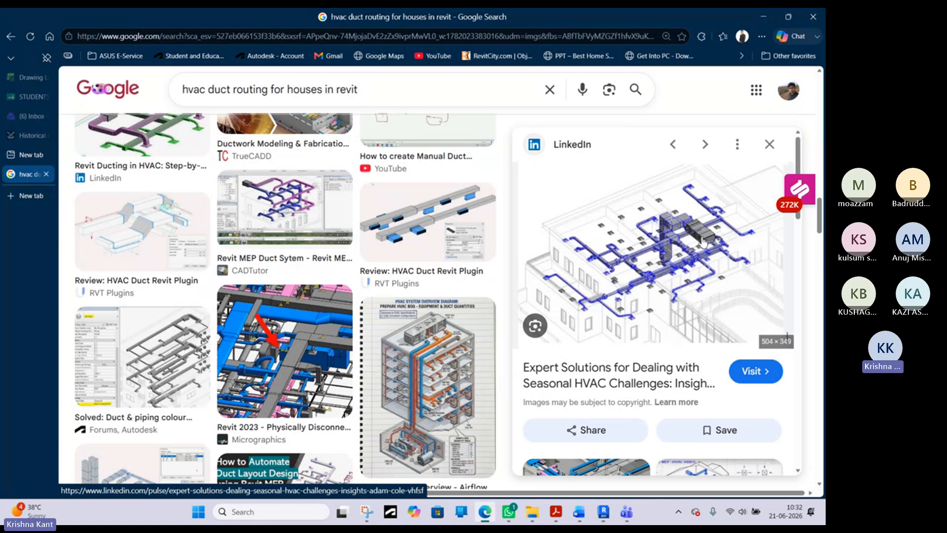
# - Browse the images related to the LinkedIn duct layout and preview Cad Crowd's "HVAC Duct 3D Modeling for a Single-Family House" image
pyautogui.scroll(-2, 705, 240)
pyautogui.scroll(-3, 718, 326)
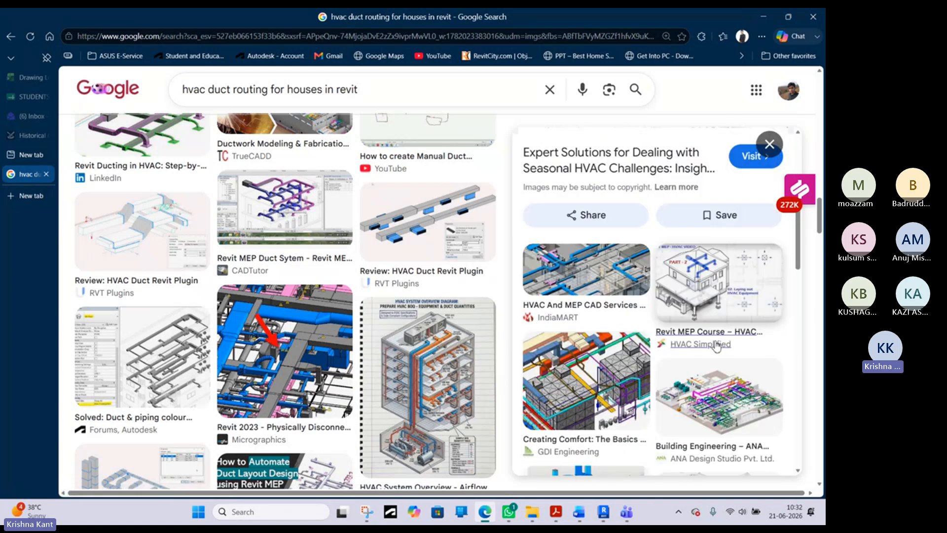
pyautogui.scroll(-3, 696, 334)
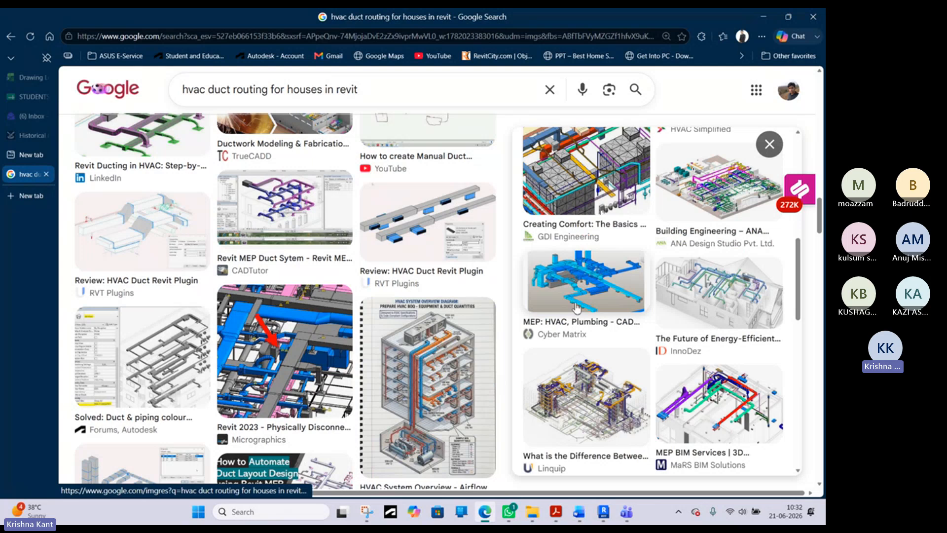
pyautogui.scroll(-4, 616, 366)
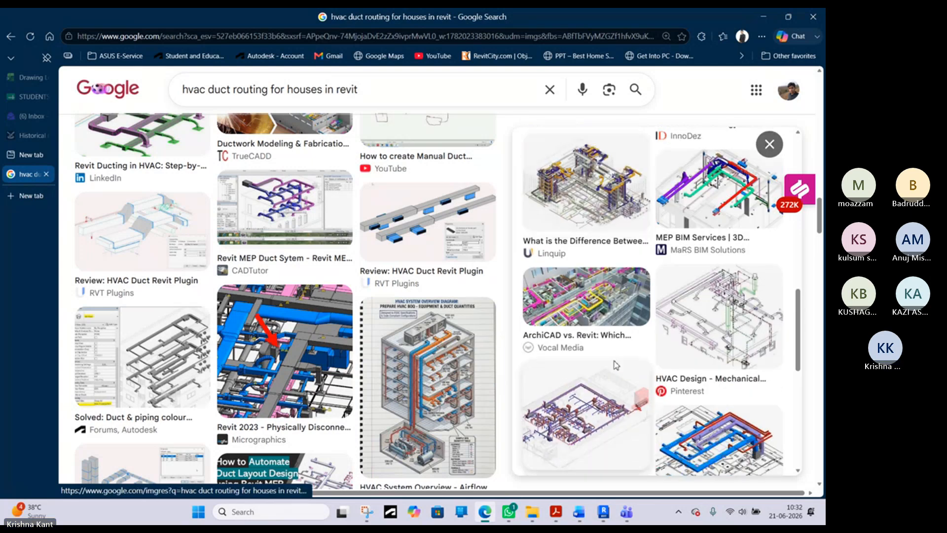
pyautogui.click(745, 424)
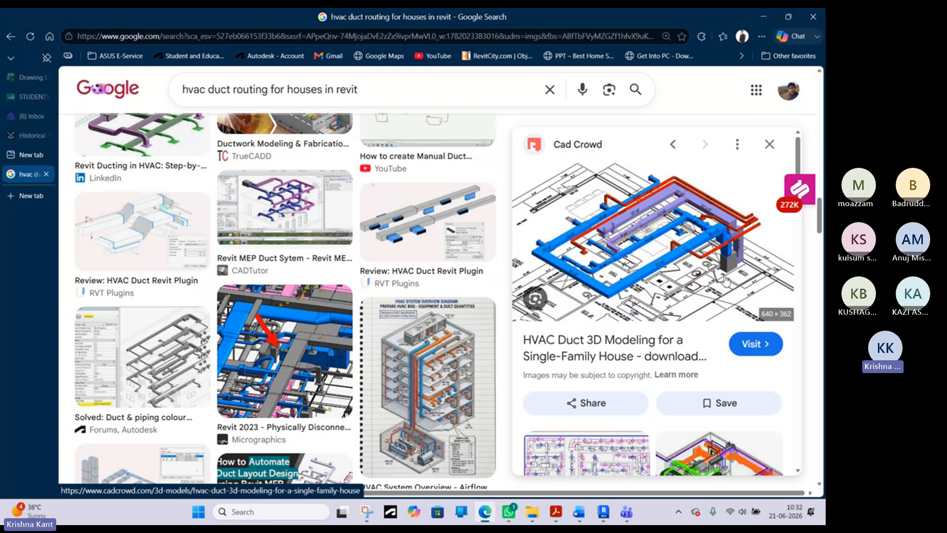
# - Look through the images related to the single-family house duct model and further duct routing search results
pyautogui.scroll(-2, 738, 254)
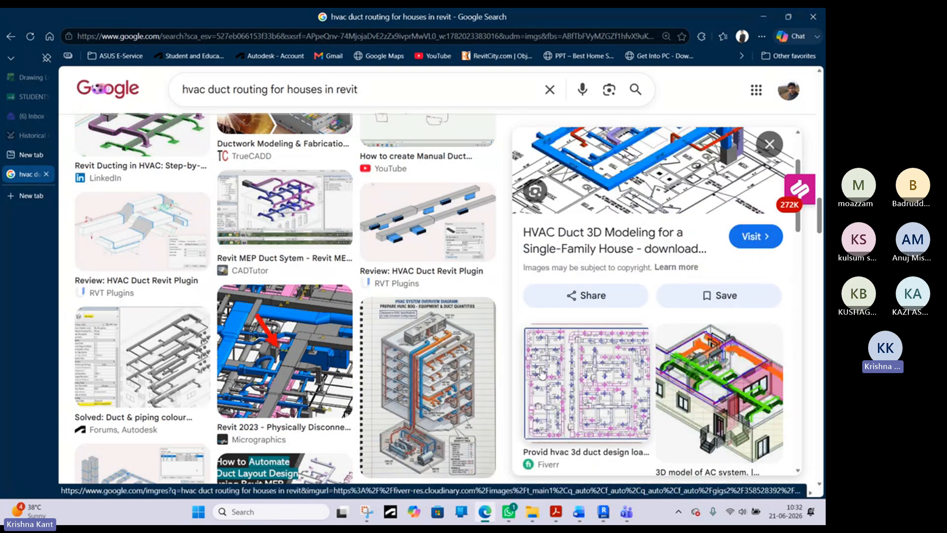
pyautogui.scroll(-5, 425, 375)
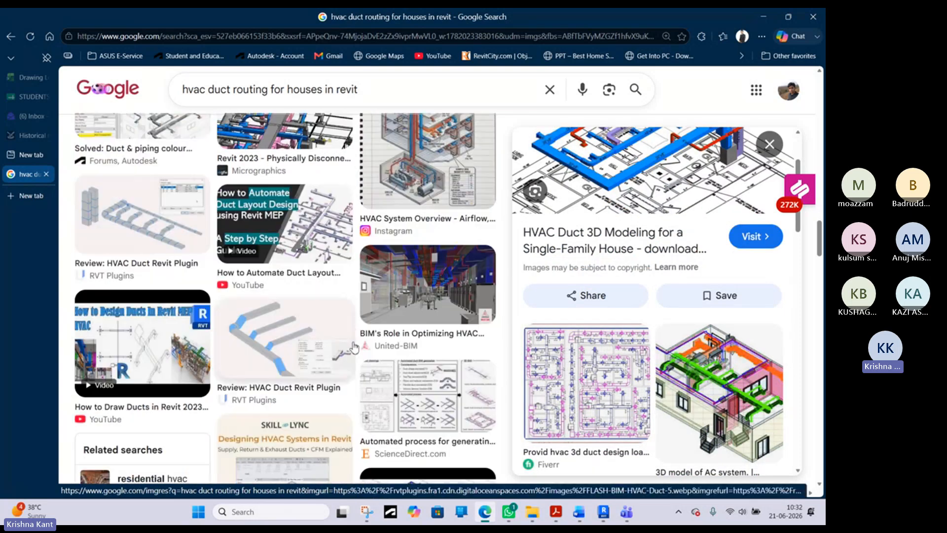
pyautogui.scroll(-5, 303, 344)
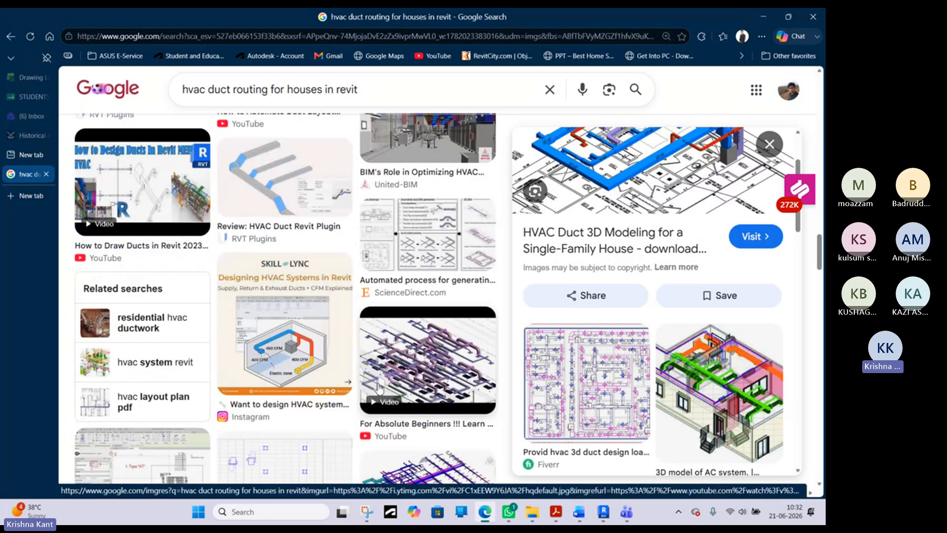
pyautogui.scroll(-2, 434, 374)
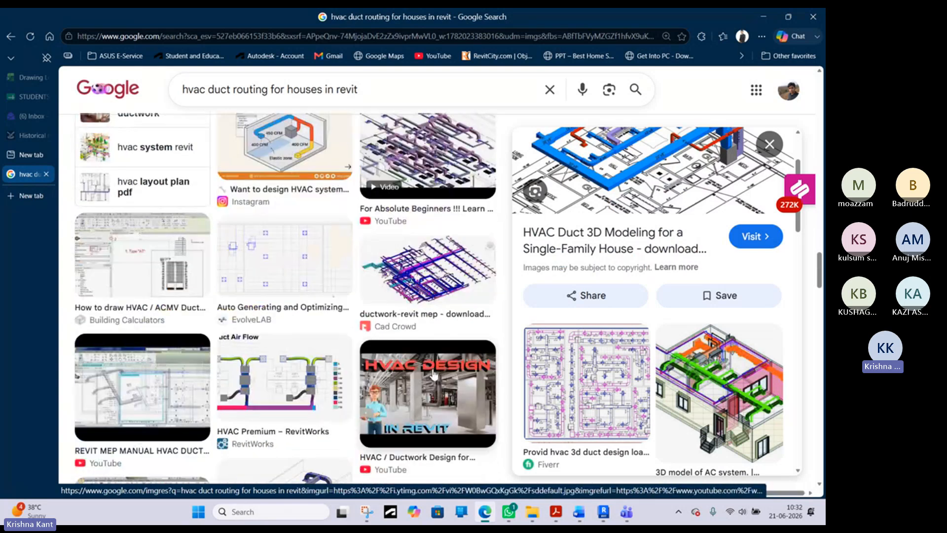
pyautogui.scroll(-4, 618, 384)
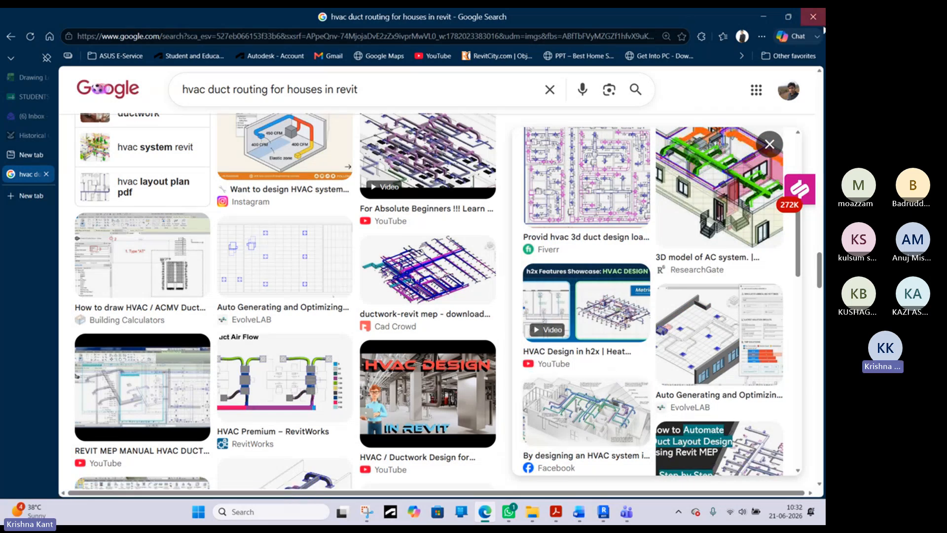
# - Return to Revit and rotate the top-down 3D view of the duct layout by 180 degrees
pyautogui.click(775, 15)
pyautogui.click(516, 336)
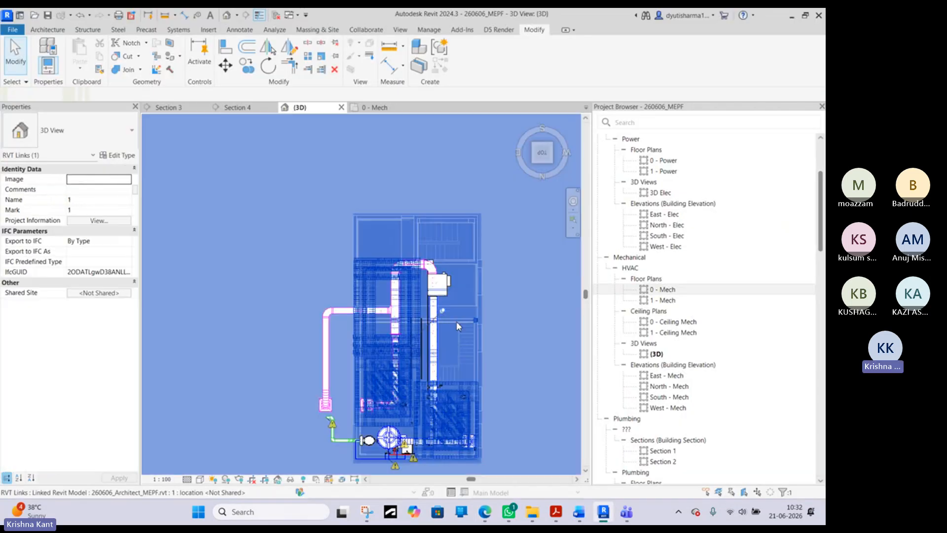
pyautogui.scroll(-2, 261, 200)
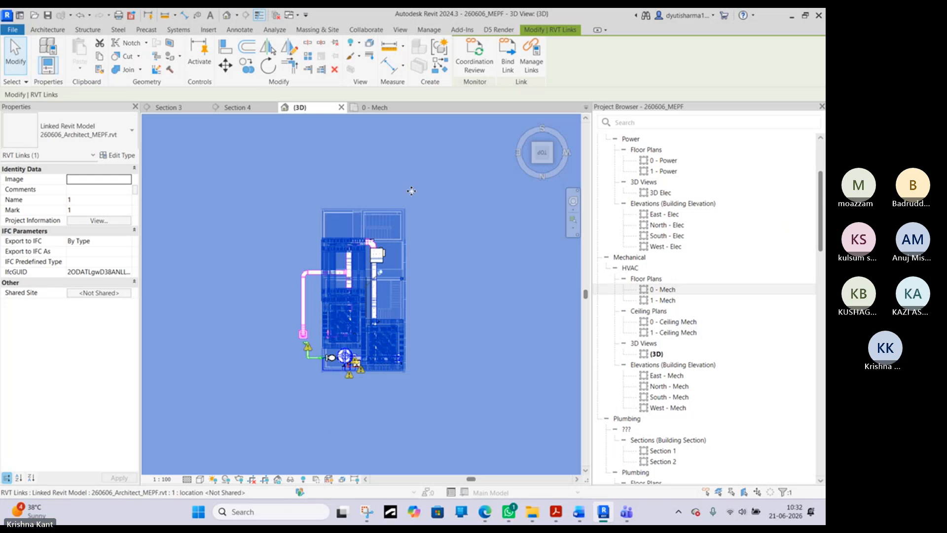
pyautogui.press('Escape')
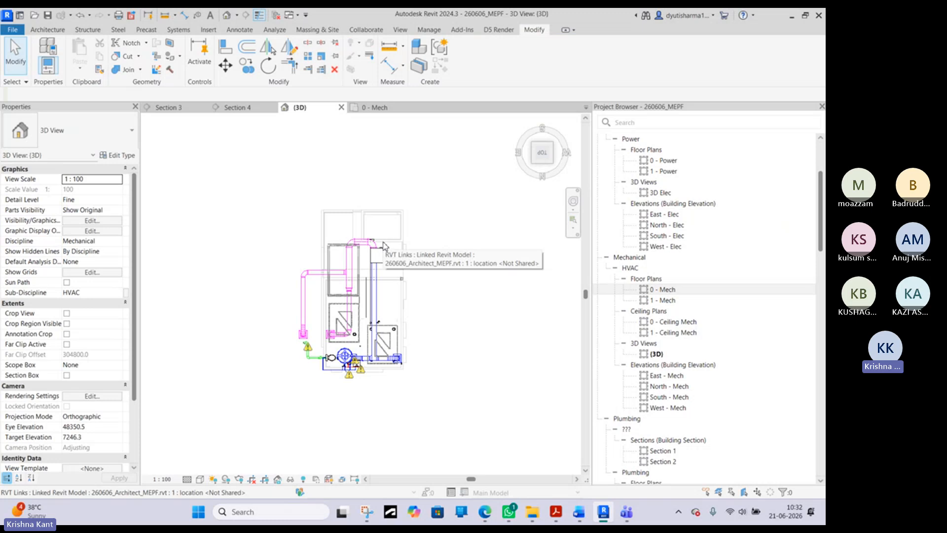
pyautogui.scroll(3, 316, 326)
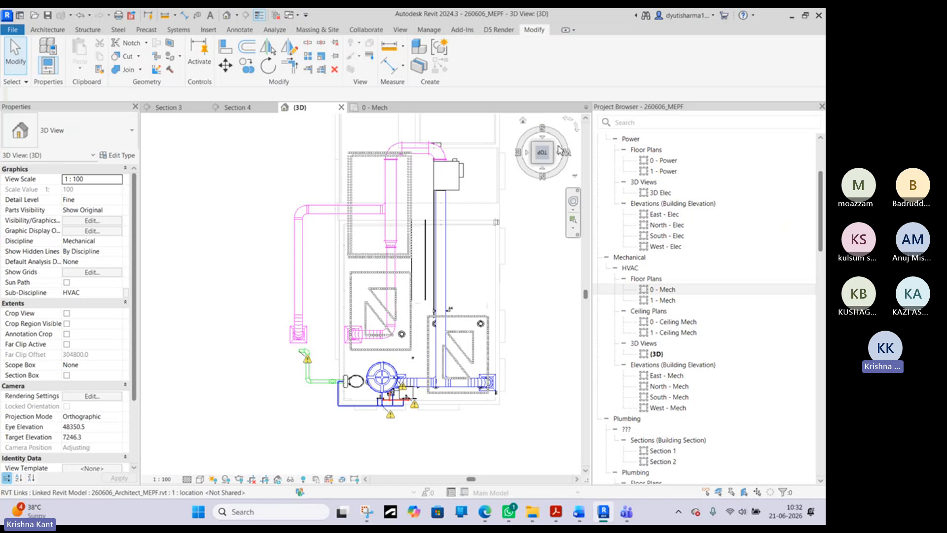
pyautogui.click(577, 132)
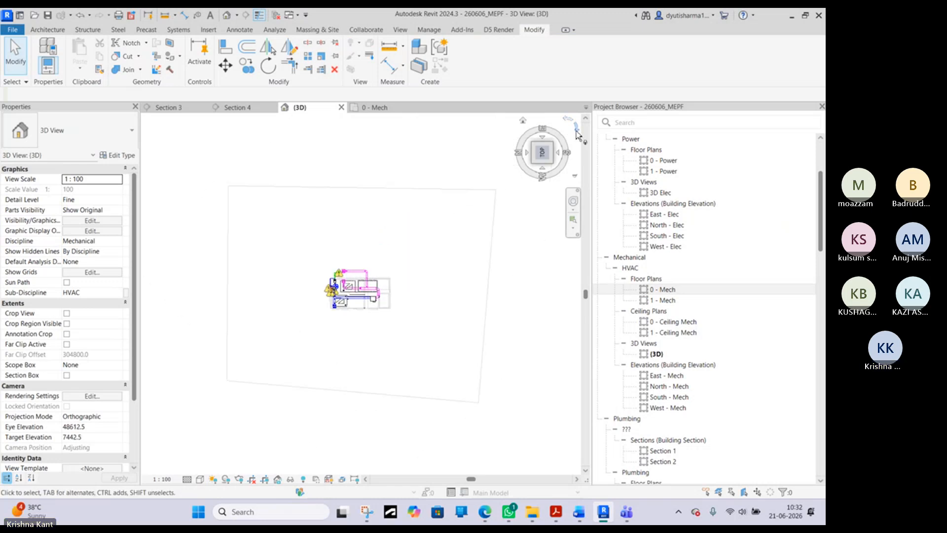
pyautogui.click(576, 132)
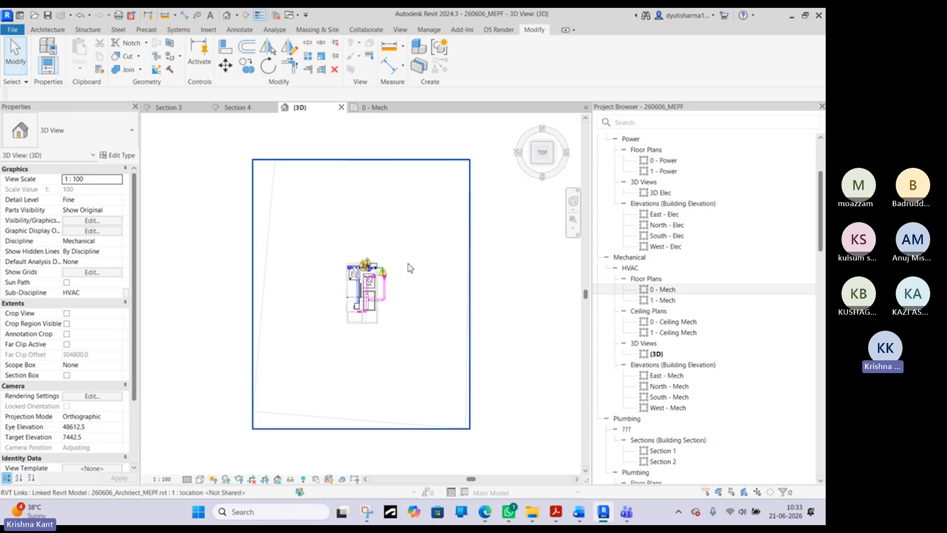
# - Inspect the round duct runs, bends and rectangular-to-round transition from the top, clear the linked model selection and stop sharing the screen
pyautogui.scroll(5, 395, 274)
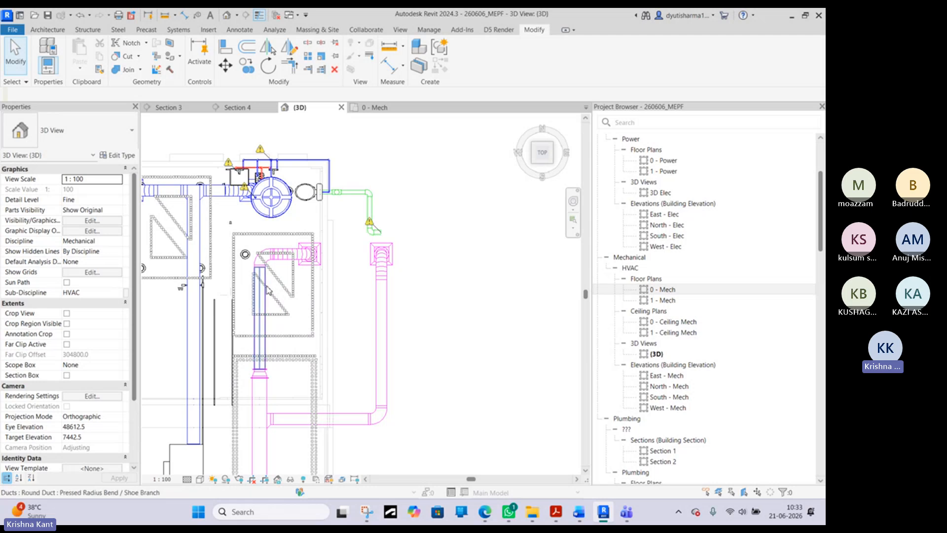
pyautogui.scroll(2, 251, 235)
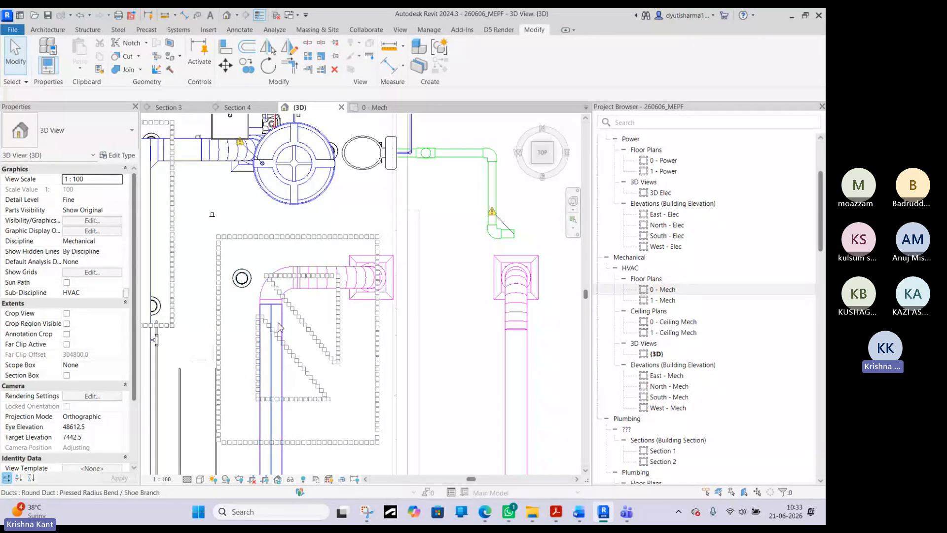
pyautogui.scroll(1, 296, 296)
pyautogui.scroll(-3, 309, 276)
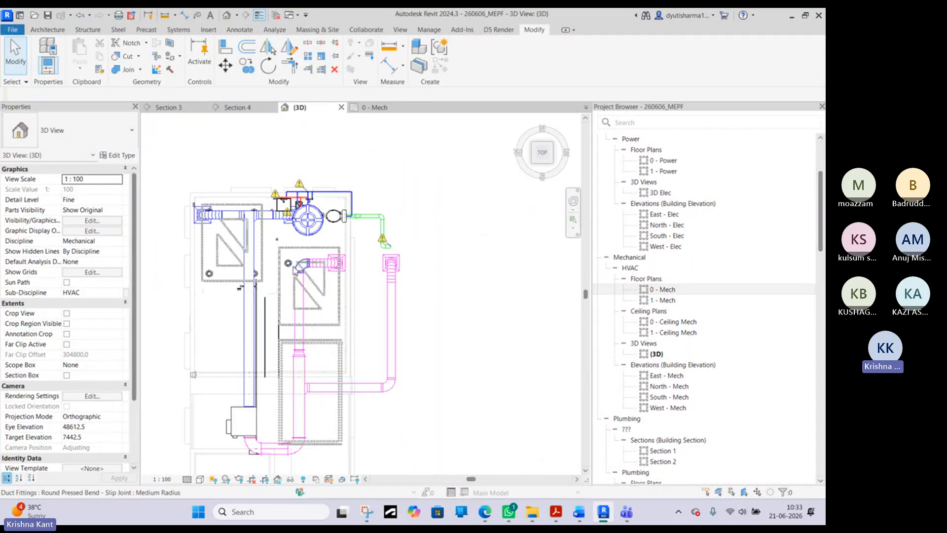
pyautogui.scroll(3, 324, 354)
pyautogui.moveTo(318, 332); pyautogui.dragTo(303, 201, button='middle')
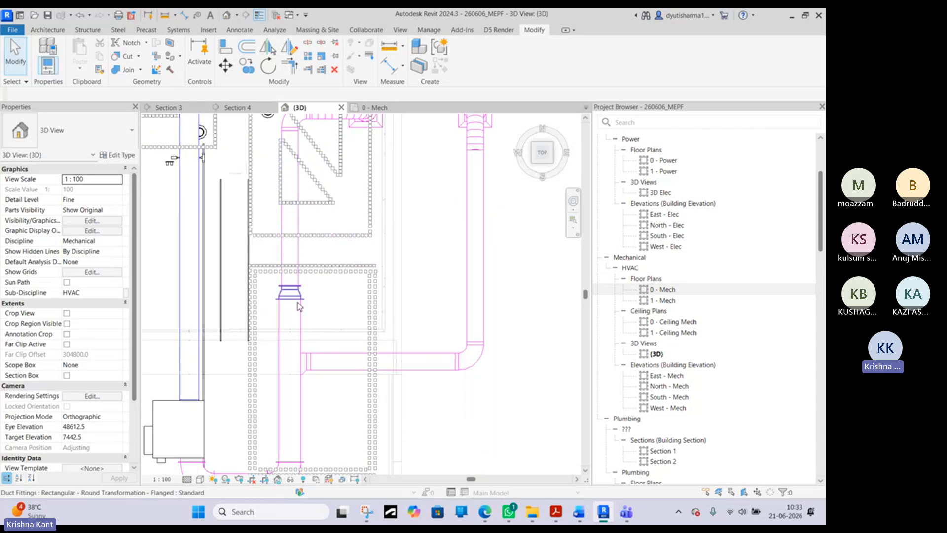
pyautogui.scroll(-4, 294, 326)
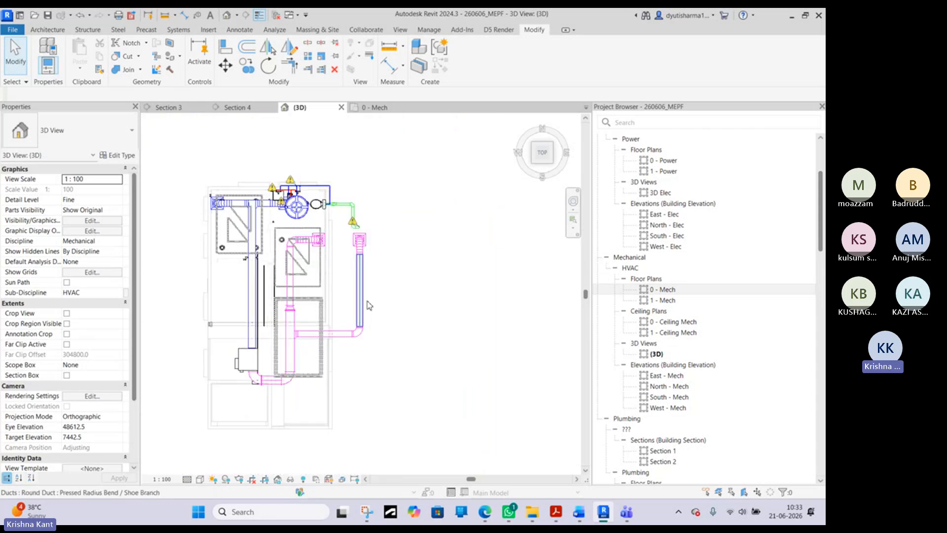
pyautogui.click(368, 265)
pyautogui.scroll(-3, 368, 265)
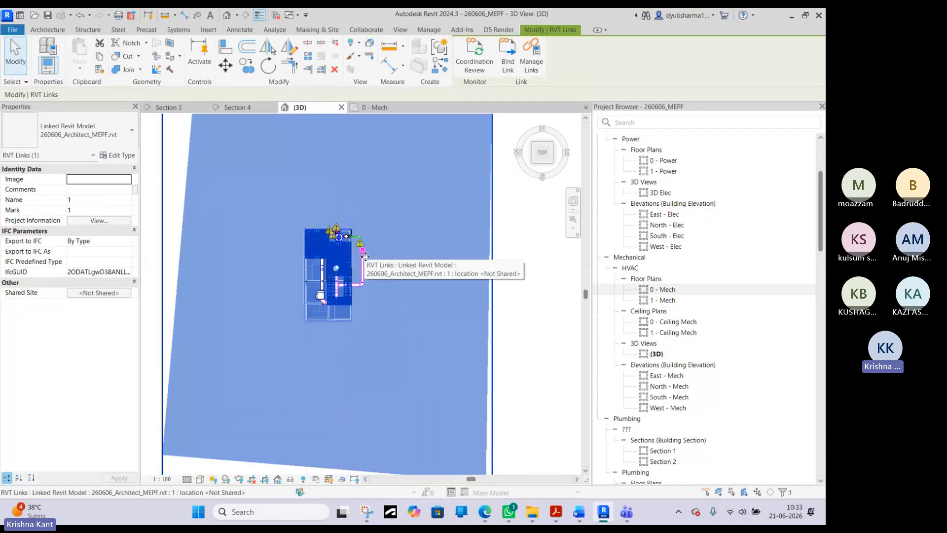
pyautogui.click(509, 254)
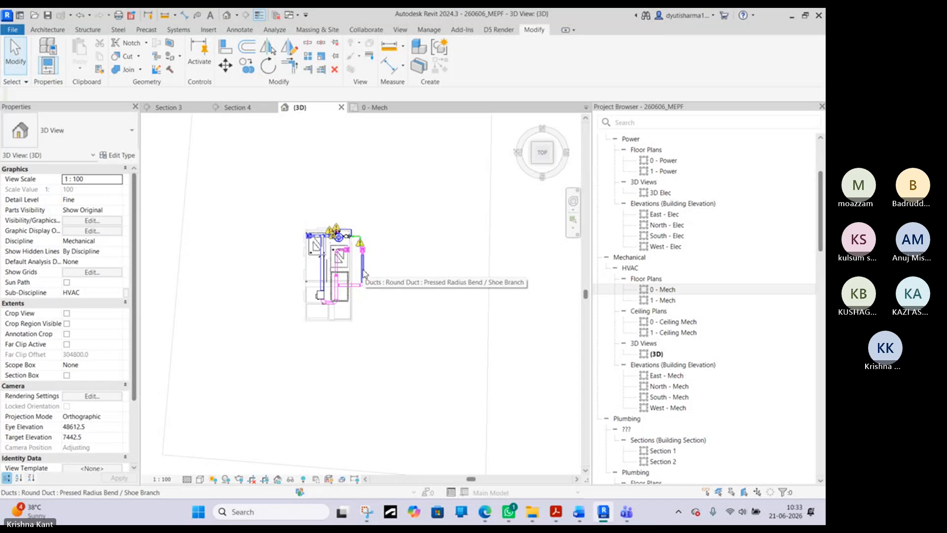
pyautogui.click(459, 21)
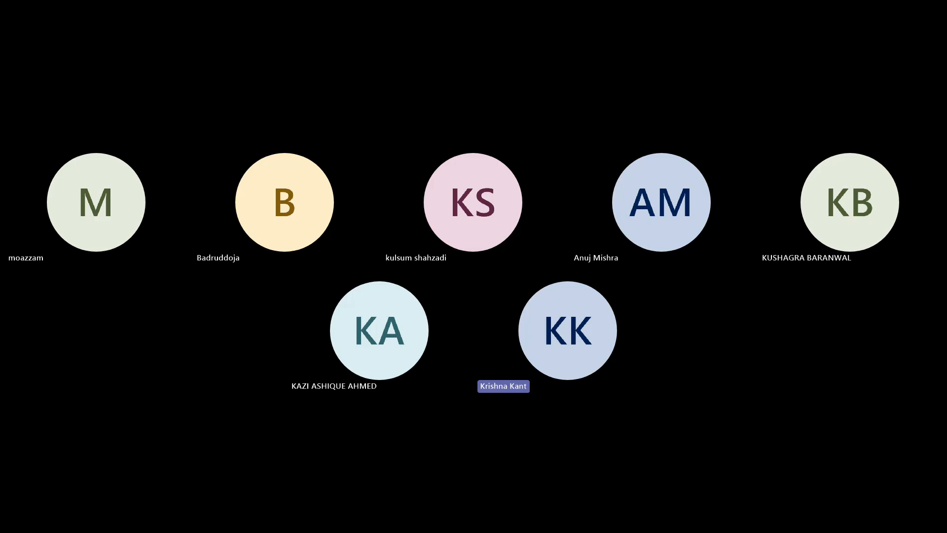